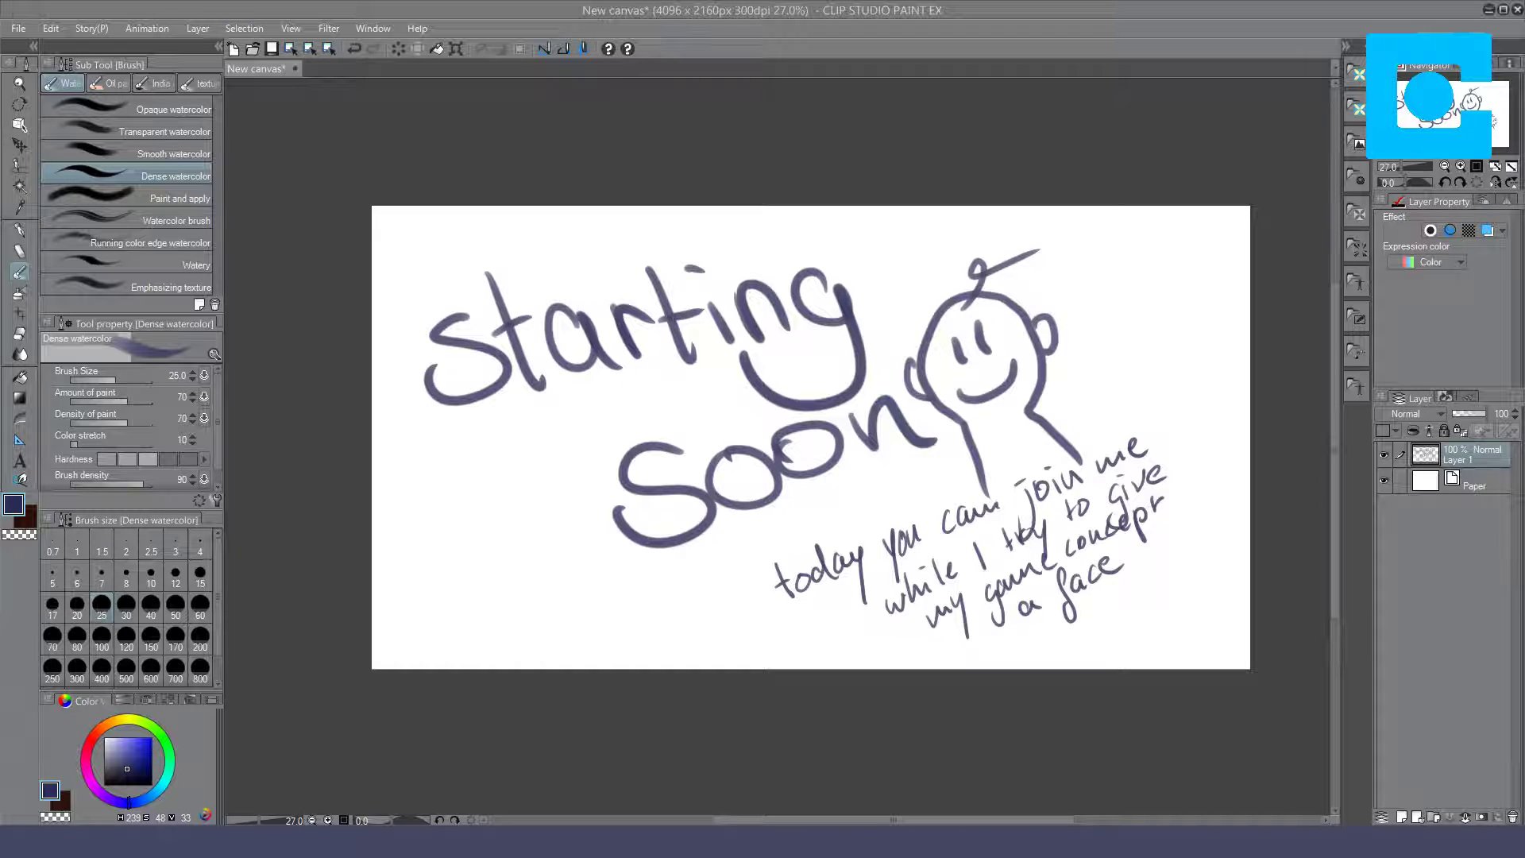
Step: Clear the layer and draw an oval head outline in the canvas's upper left with the Dense watercolor brush at size 60
{"action": "key", "text": "Delete"}
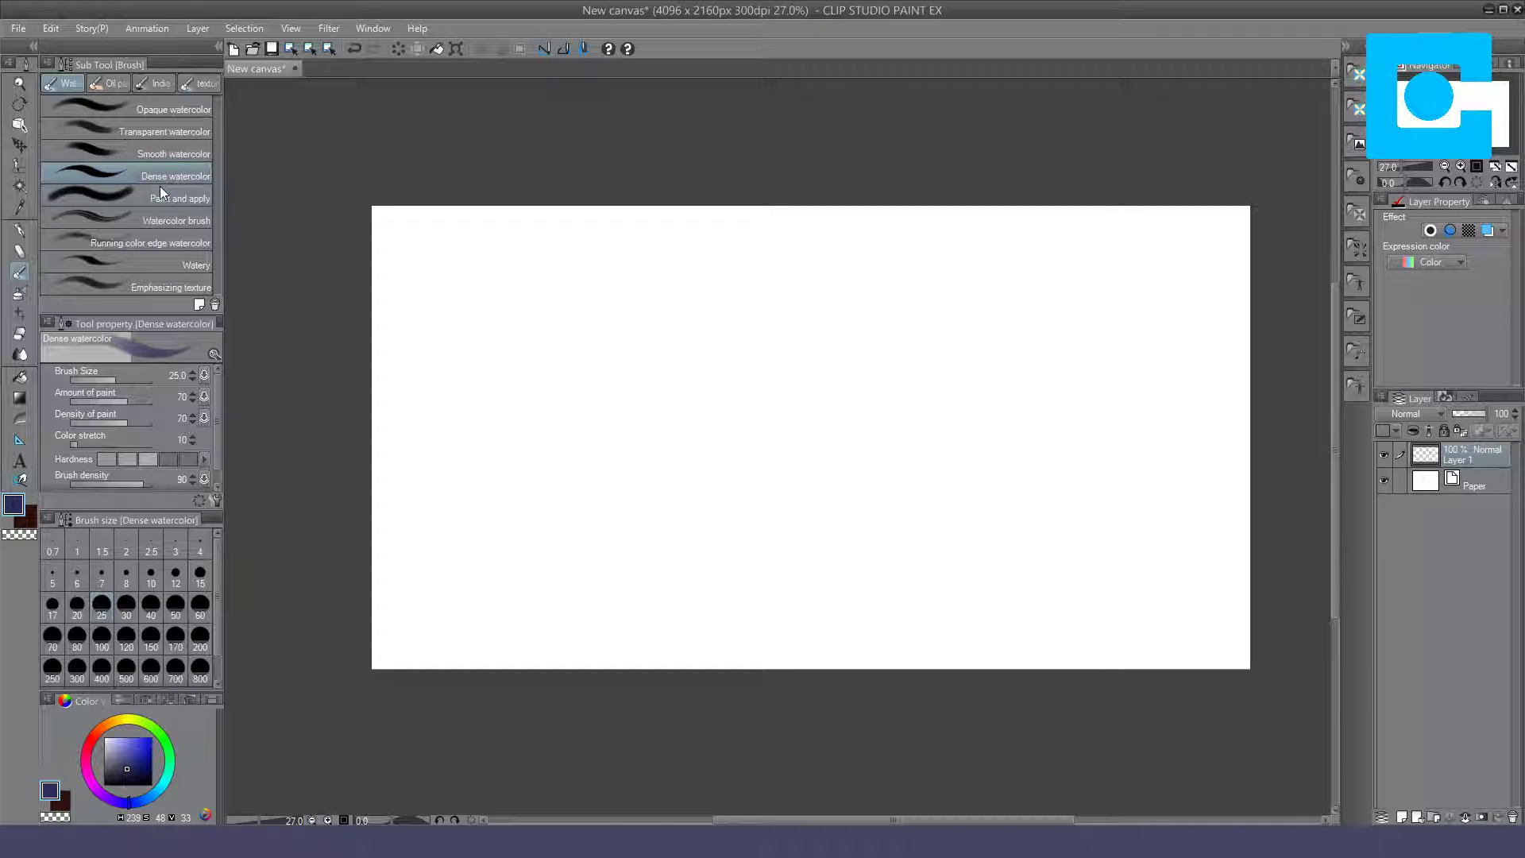
{"action": "left_click_drag", "start_coordinate": [517, 252], "coordinate": [501, 255]}
{"action": "key", "text": "ctrl+z"}
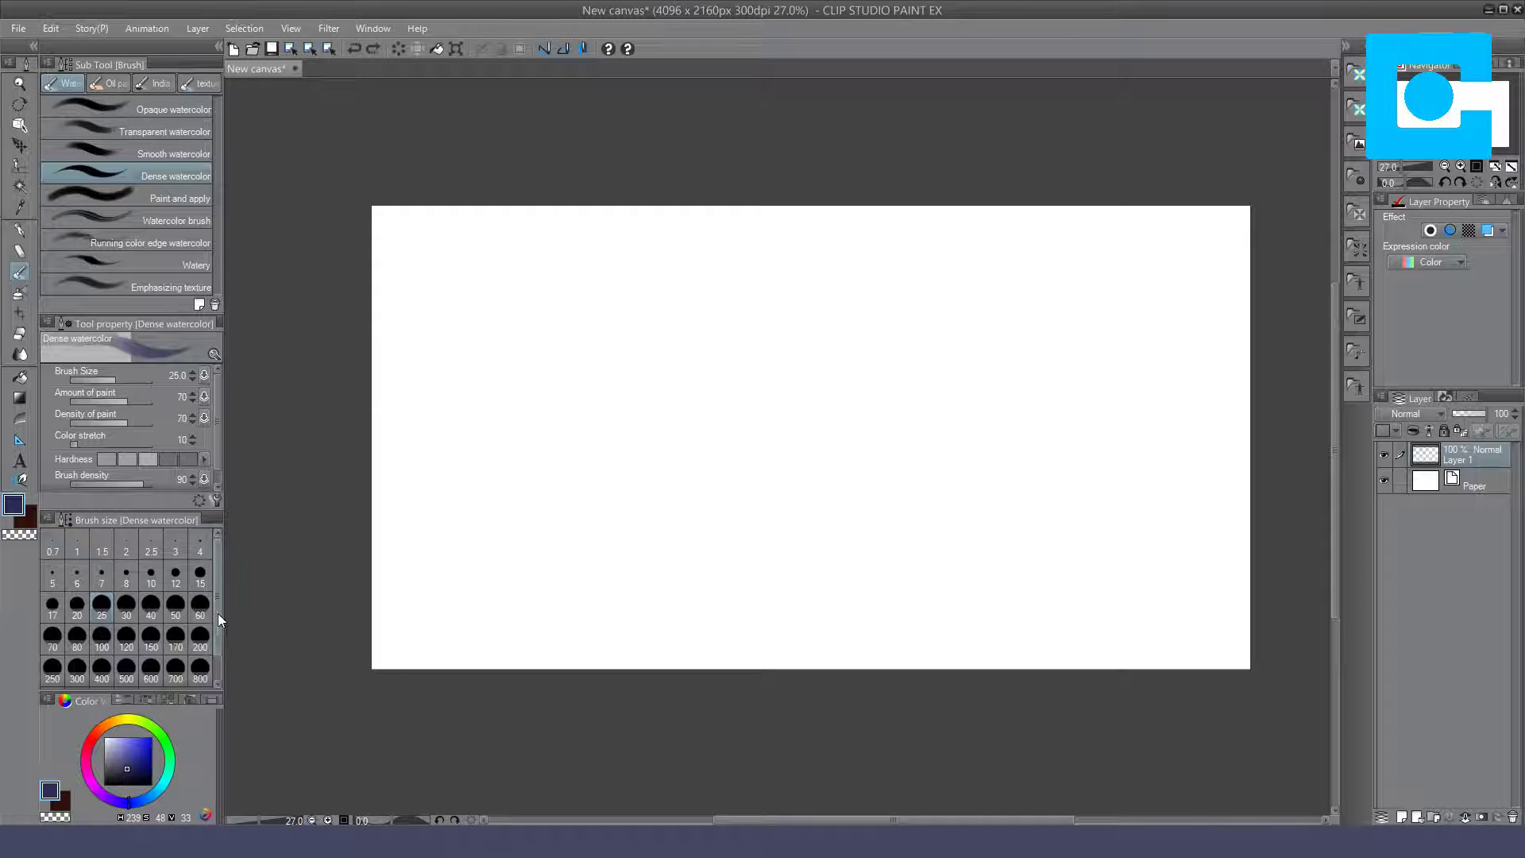
{"action": "scroll", "coordinate": [221, 617], "scroll_direction": "down", "scroll_amount": 1}
{"action": "left_click", "coordinate": [200, 600]}
{"action": "mouse_move", "coordinate": [487, 251]}
{"action": "left_mouse_down"}
{"action": "mouse_move", "coordinate": [472, 278]}
{"action": "mouse_move", "coordinate": [556, 368]}
{"action": "mouse_move", "coordinate": [505, 242]}
{"action": "left_mouse_up"}
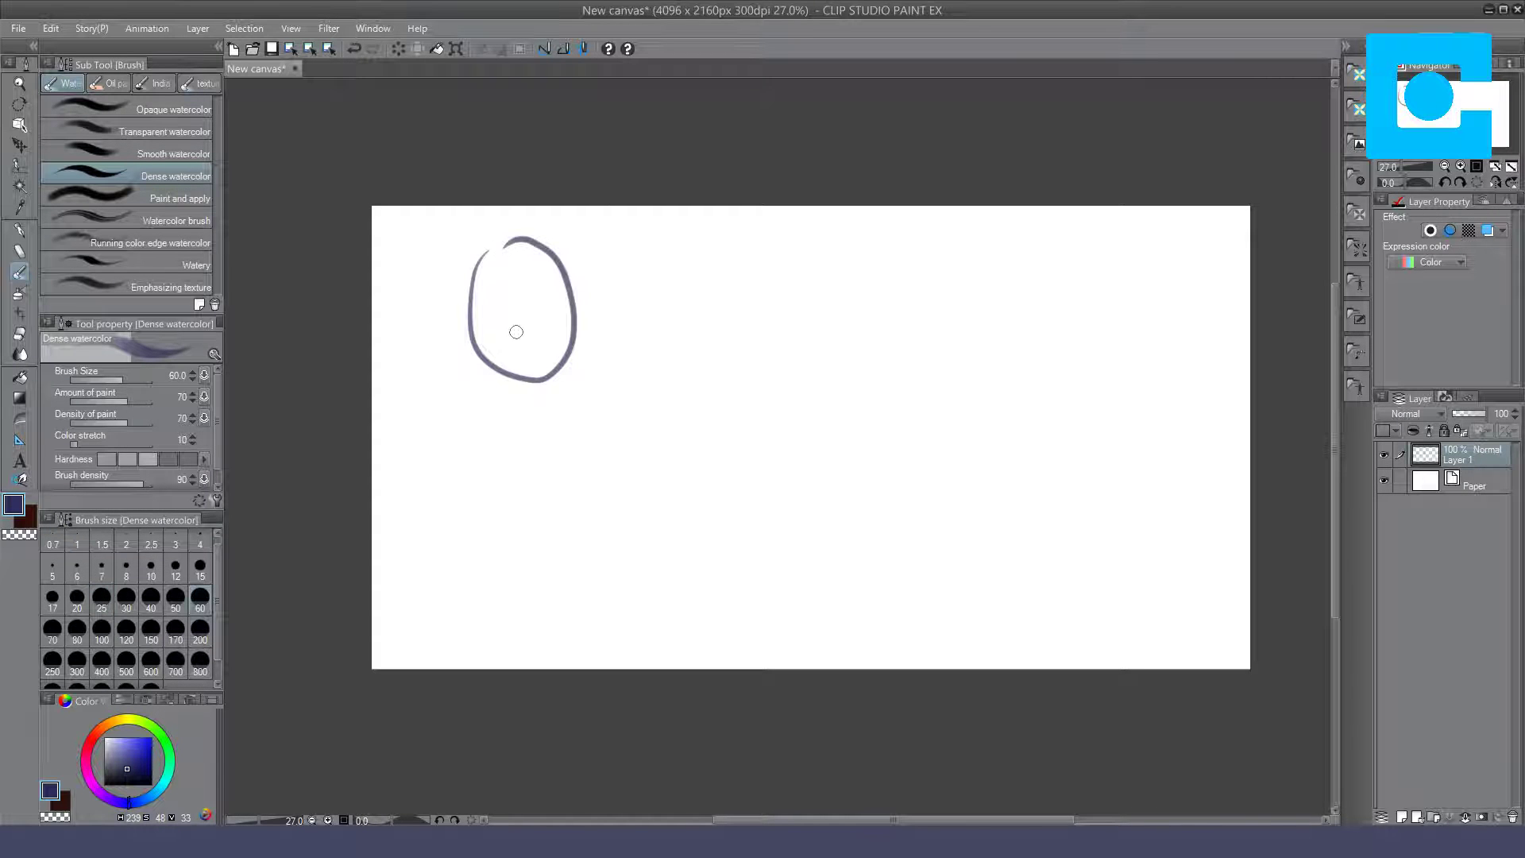
Step: Redraw the jaw and chin slightly lower on the head, and remove the old chin line with the Hard eraser at size 100
{"action": "left_click_drag", "start_coordinate": [521, 288], "coordinate": [529, 378]}
{"action": "key", "text": "ctrl+z"}
{"action": "mouse_move", "coordinate": [470, 321]}
{"action": "left_mouse_down"}
{"action": "mouse_move", "coordinate": [489, 380]}
{"action": "mouse_move", "coordinate": [533, 389]}
{"action": "left_mouse_up"}
{"action": "mouse_move", "coordinate": [575, 338]}
{"action": "left_mouse_down"}
{"action": "mouse_move", "coordinate": [564, 377]}
{"action": "mouse_move", "coordinate": [505, 388]}
{"action": "mouse_move", "coordinate": [546, 382]}
{"action": "left_mouse_up"}
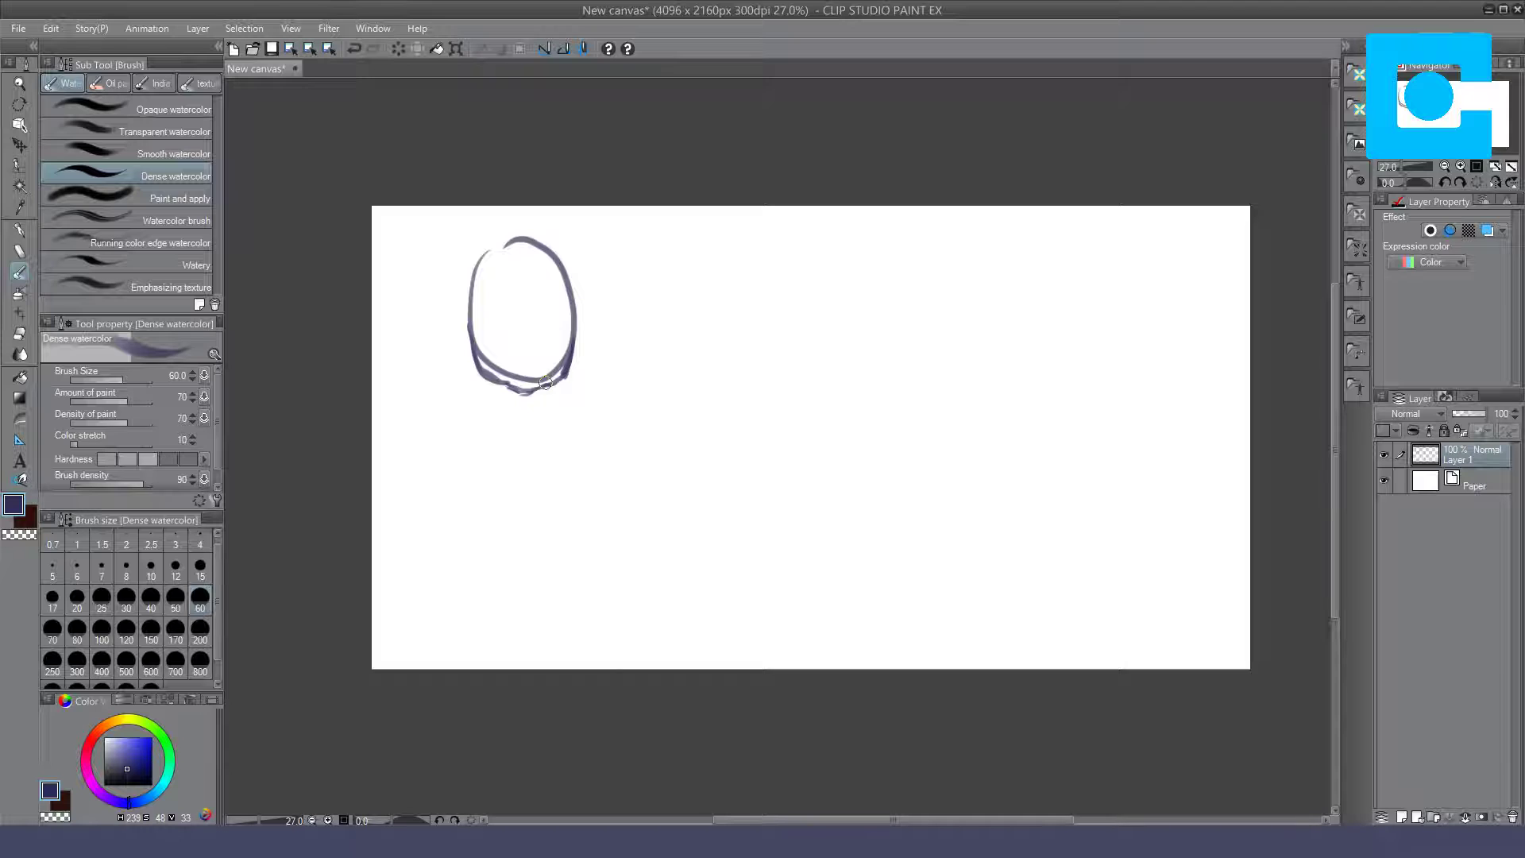
{"action": "key", "text": "e"}
{"action": "left_click", "coordinate": [101, 629]}
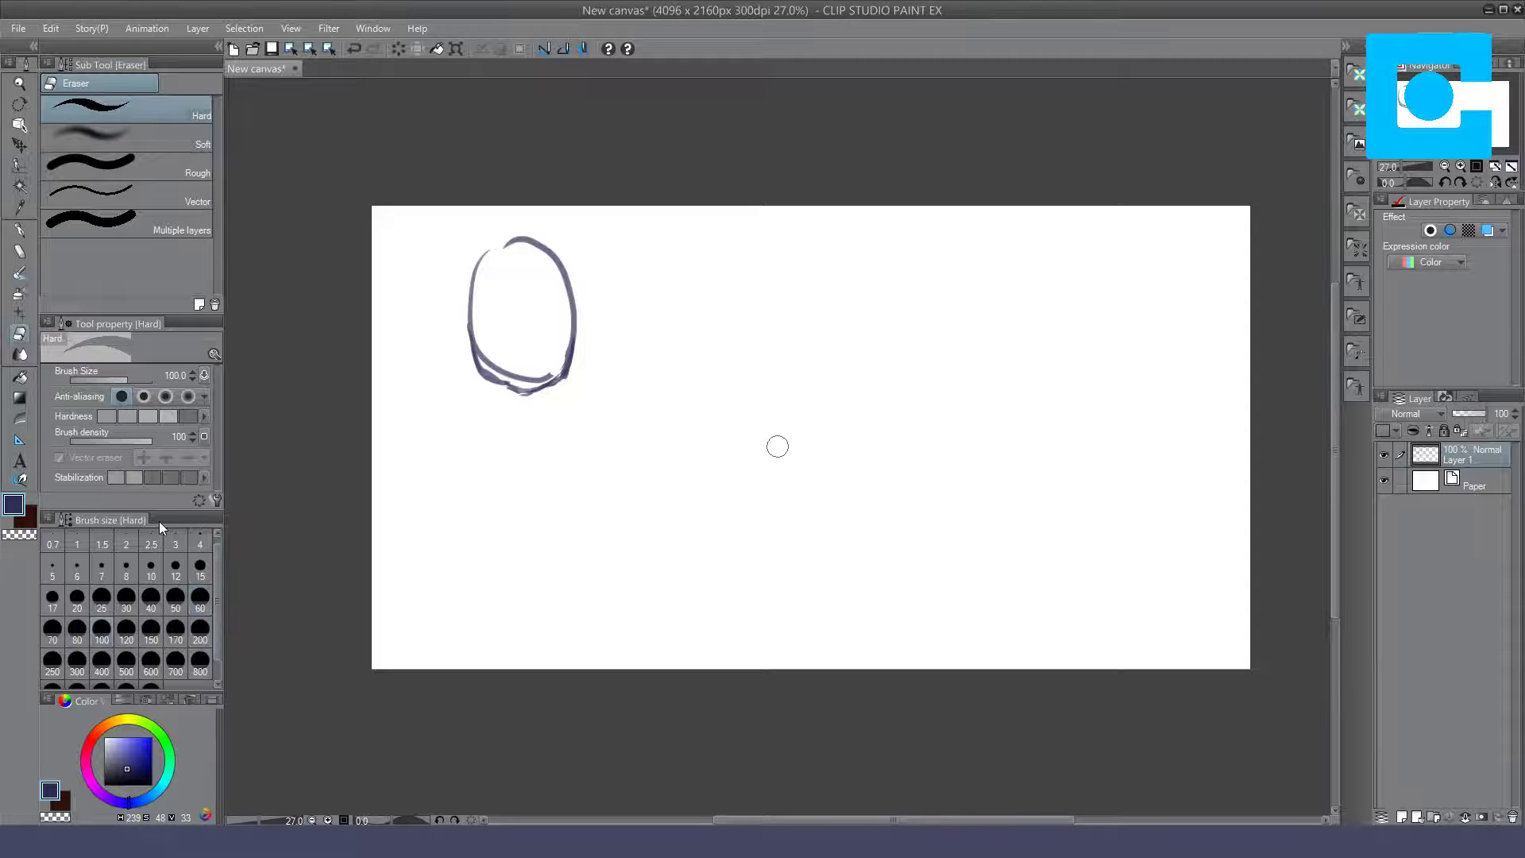
{"action": "mouse_move", "coordinate": [548, 380]}
{"action": "left_mouse_down"}
{"action": "mouse_move", "coordinate": [496, 370]}
{"action": "mouse_move", "coordinate": [481, 340]}
{"action": "mouse_move", "coordinate": [475, 361]}
{"action": "left_mouse_up"}
Step: Sketch a small ear on each side of the head at eye level
{"action": "key", "text": "b"}
{"action": "left_click_drag", "start_coordinate": [579, 322], "coordinate": [575, 344]}
{"action": "key", "text": "ctrl+z"}
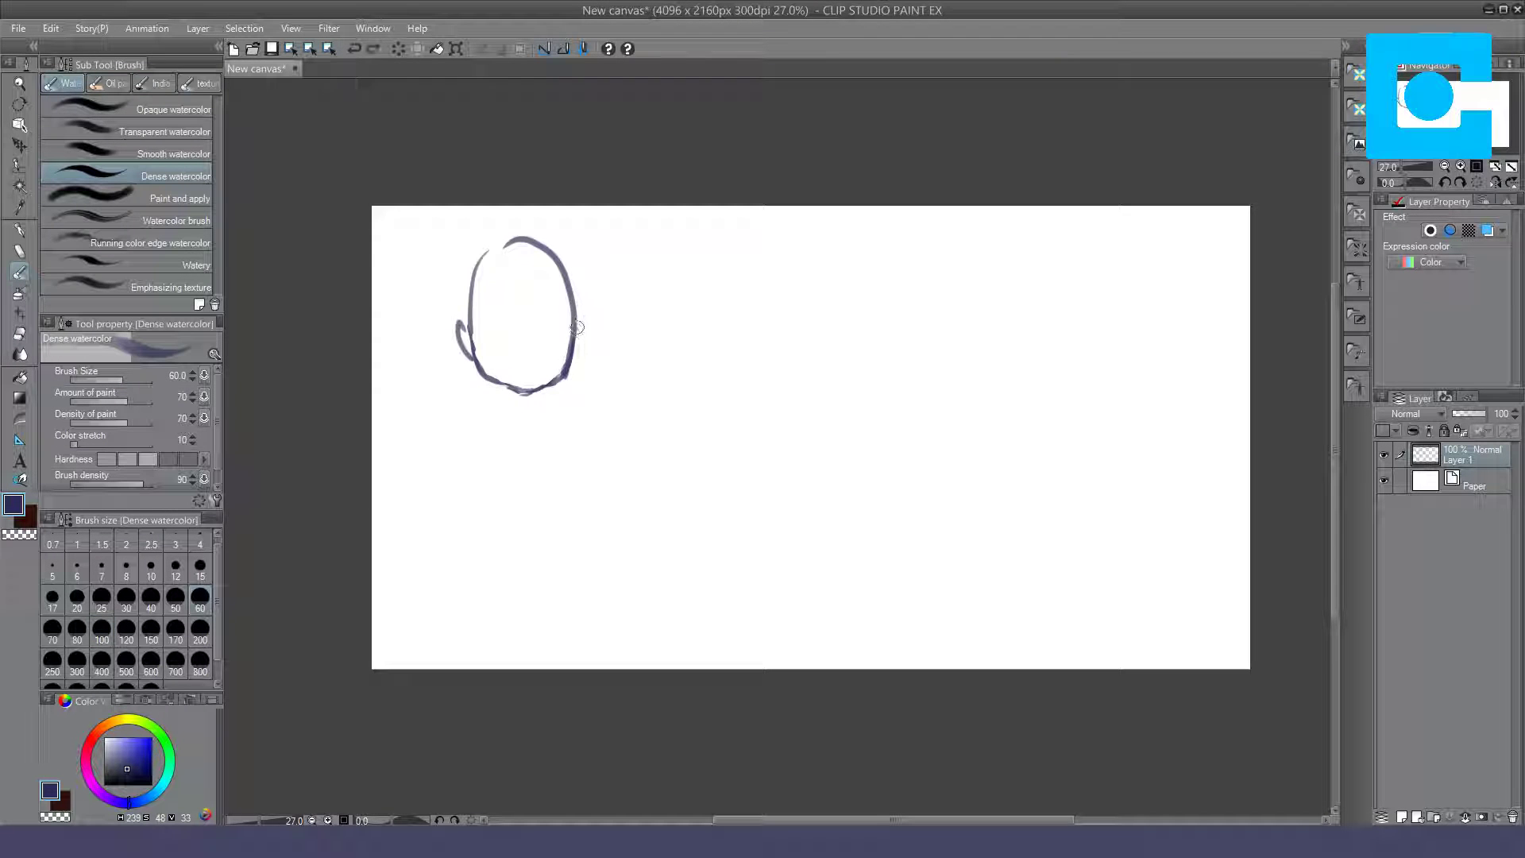
{"action": "mouse_move", "coordinate": [583, 331]}
{"action": "left_mouse_down"}
{"action": "mouse_move", "coordinate": [577, 352]}
{"action": "mouse_move", "coordinate": [499, 319]}
{"action": "mouse_move", "coordinate": [503, 340]}
{"action": "left_mouse_up"}
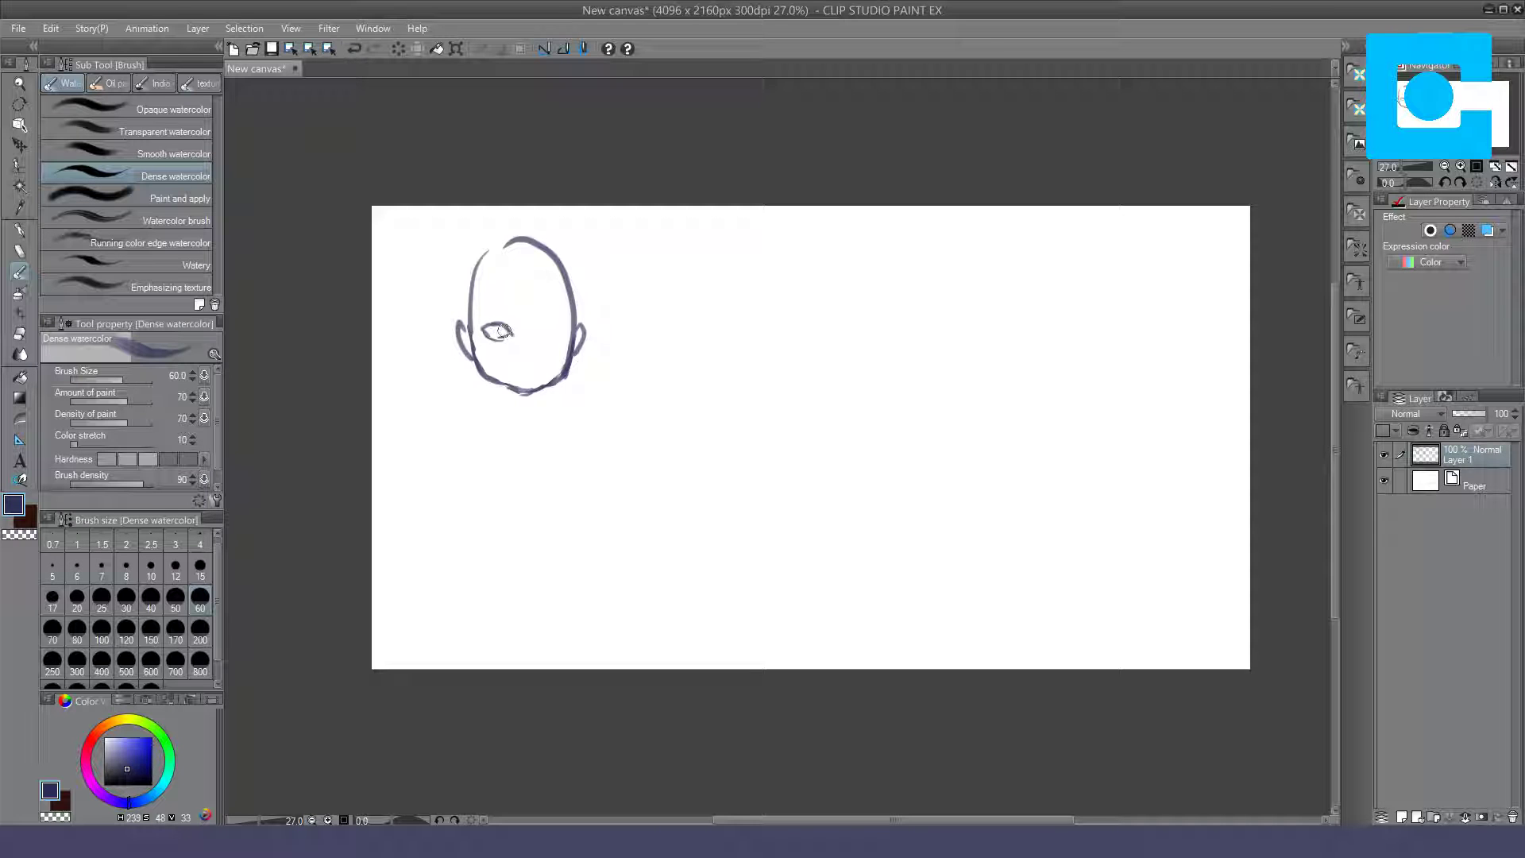
{"action": "left_click_drag", "start_coordinate": [498, 334], "coordinate": [493, 332]}
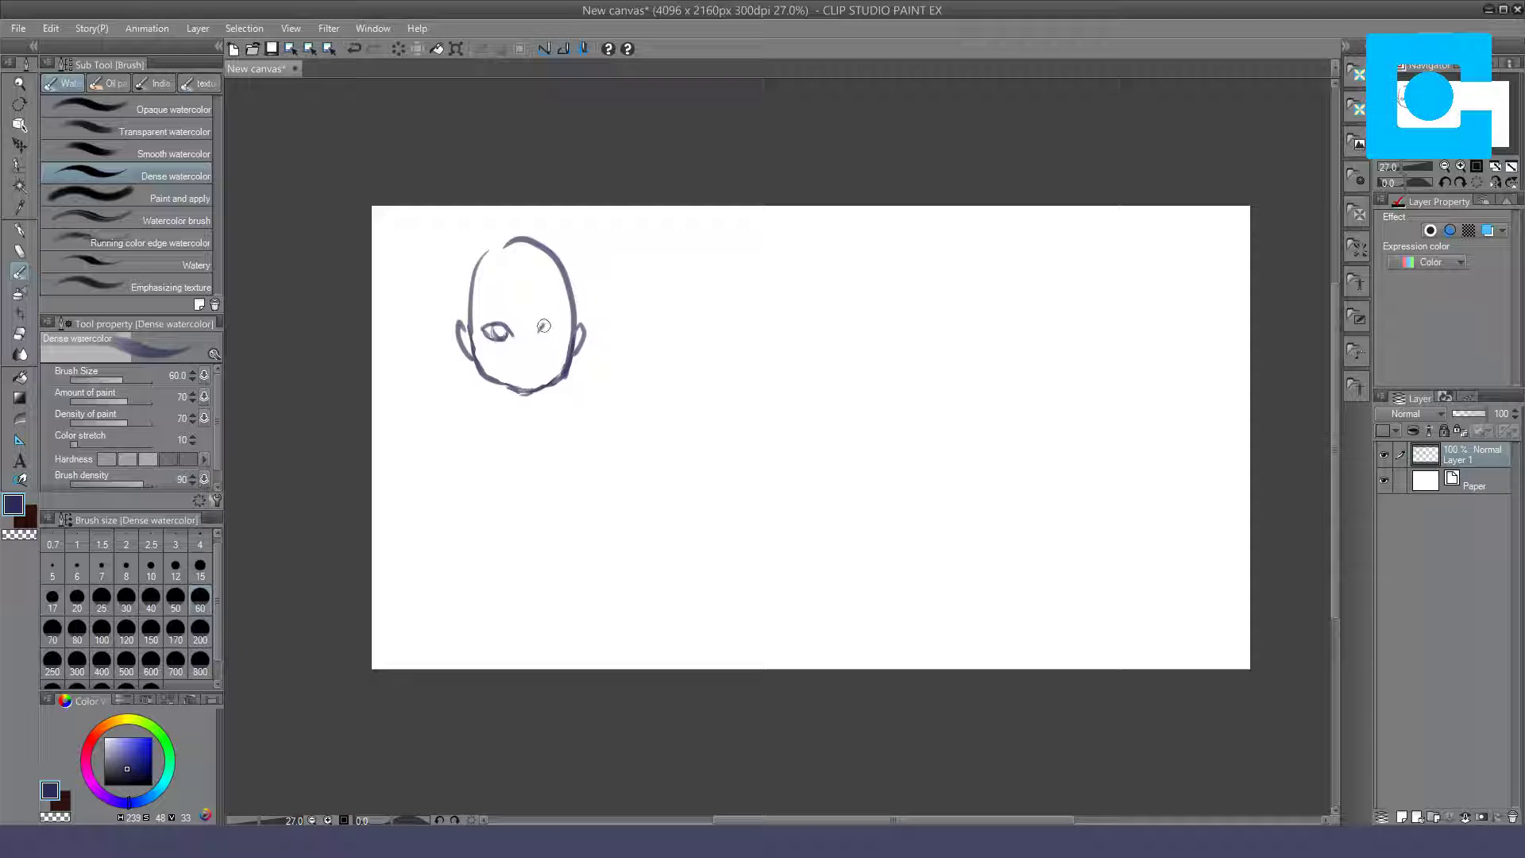
{"action": "mouse_move", "coordinate": [540, 331]}
{"action": "left_mouse_down"}
{"action": "mouse_move", "coordinate": [568, 326]}
{"action": "mouse_move", "coordinate": [545, 336]}
{"action": "left_mouse_up"}
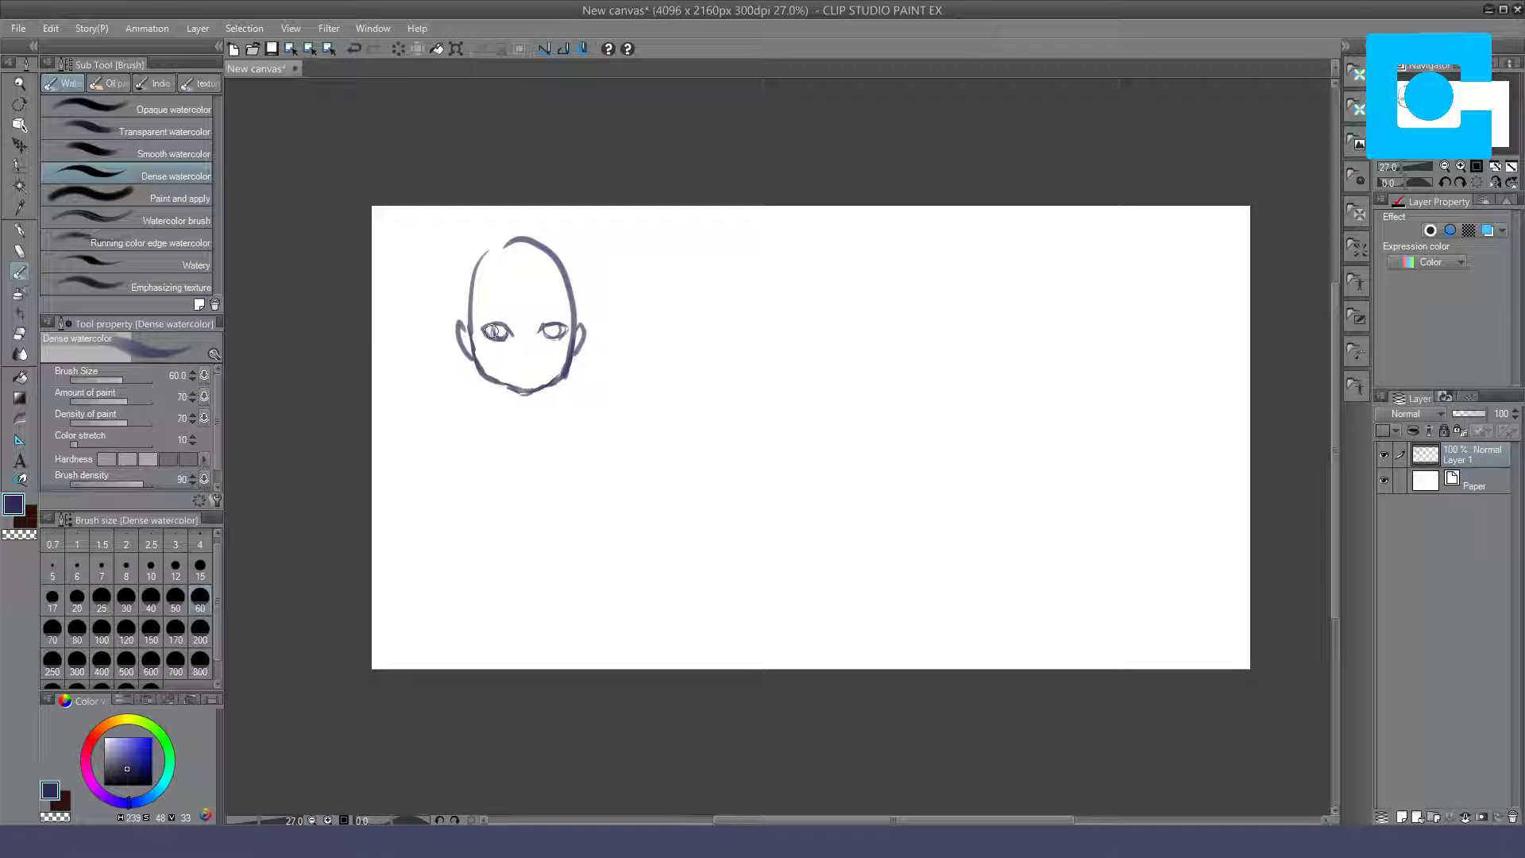
{"action": "key", "text": "e"}
{"action": "mouse_move", "coordinate": [544, 331]}
{"action": "left_mouse_down"}
{"action": "mouse_move", "coordinate": [560, 331]}
{"action": "mouse_move", "coordinate": [513, 328]}
{"action": "left_mouse_up"}
{"action": "key", "text": "b"}
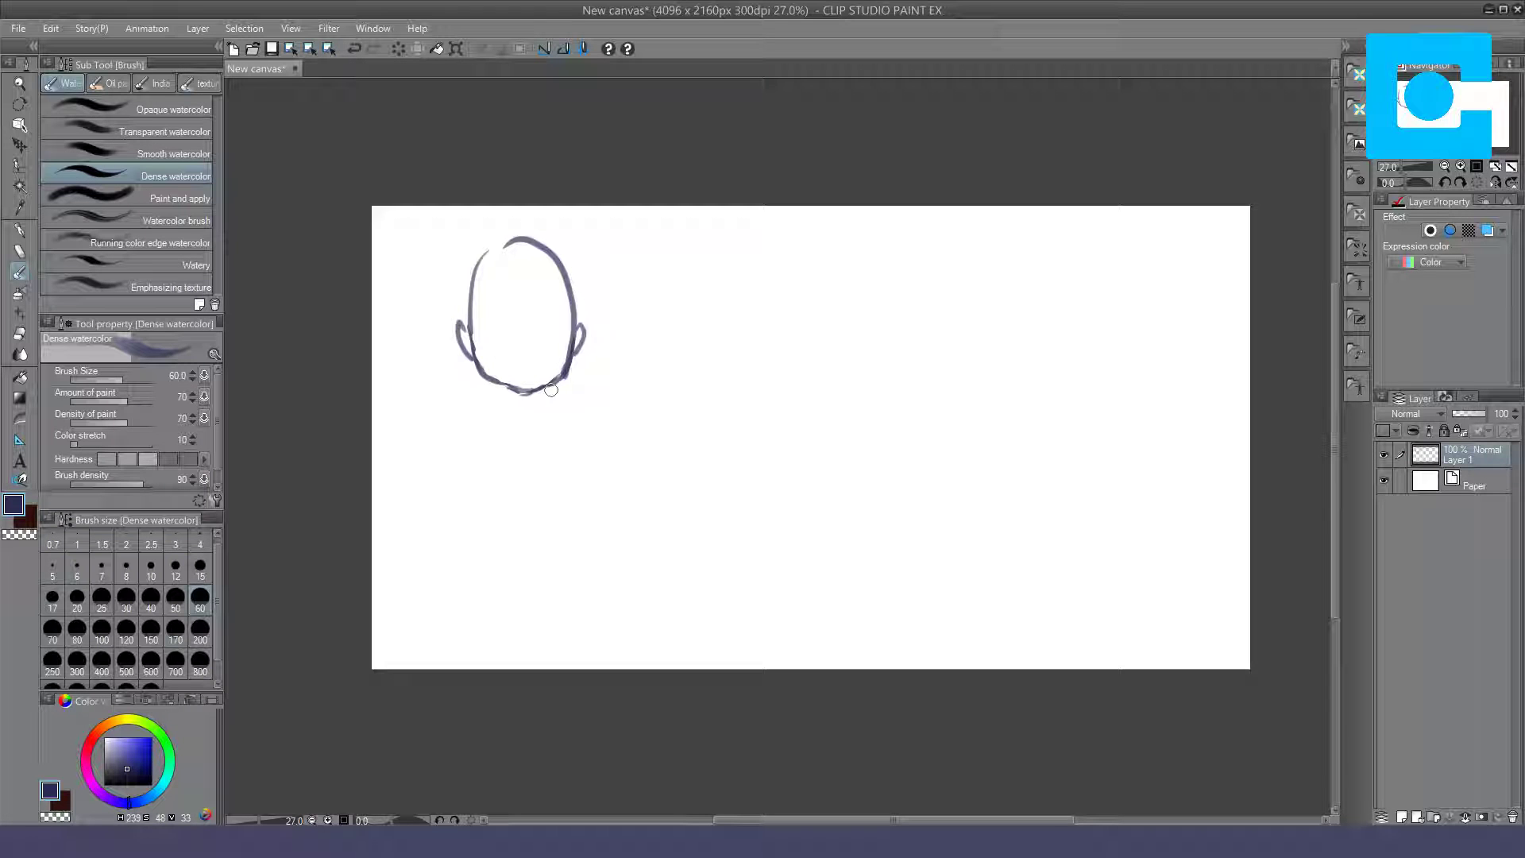
Step: Paint two dark, heavy-lidded eyes on the face, erasing stray strokes around them
{"action": "key", "text": "e"}
{"action": "key", "text": "b"}
{"action": "mouse_move", "coordinate": [536, 331]}
{"action": "left_mouse_down"}
{"action": "mouse_move", "coordinate": [552, 321]}
{"action": "mouse_move", "coordinate": [507, 328]}
{"action": "left_mouse_up"}
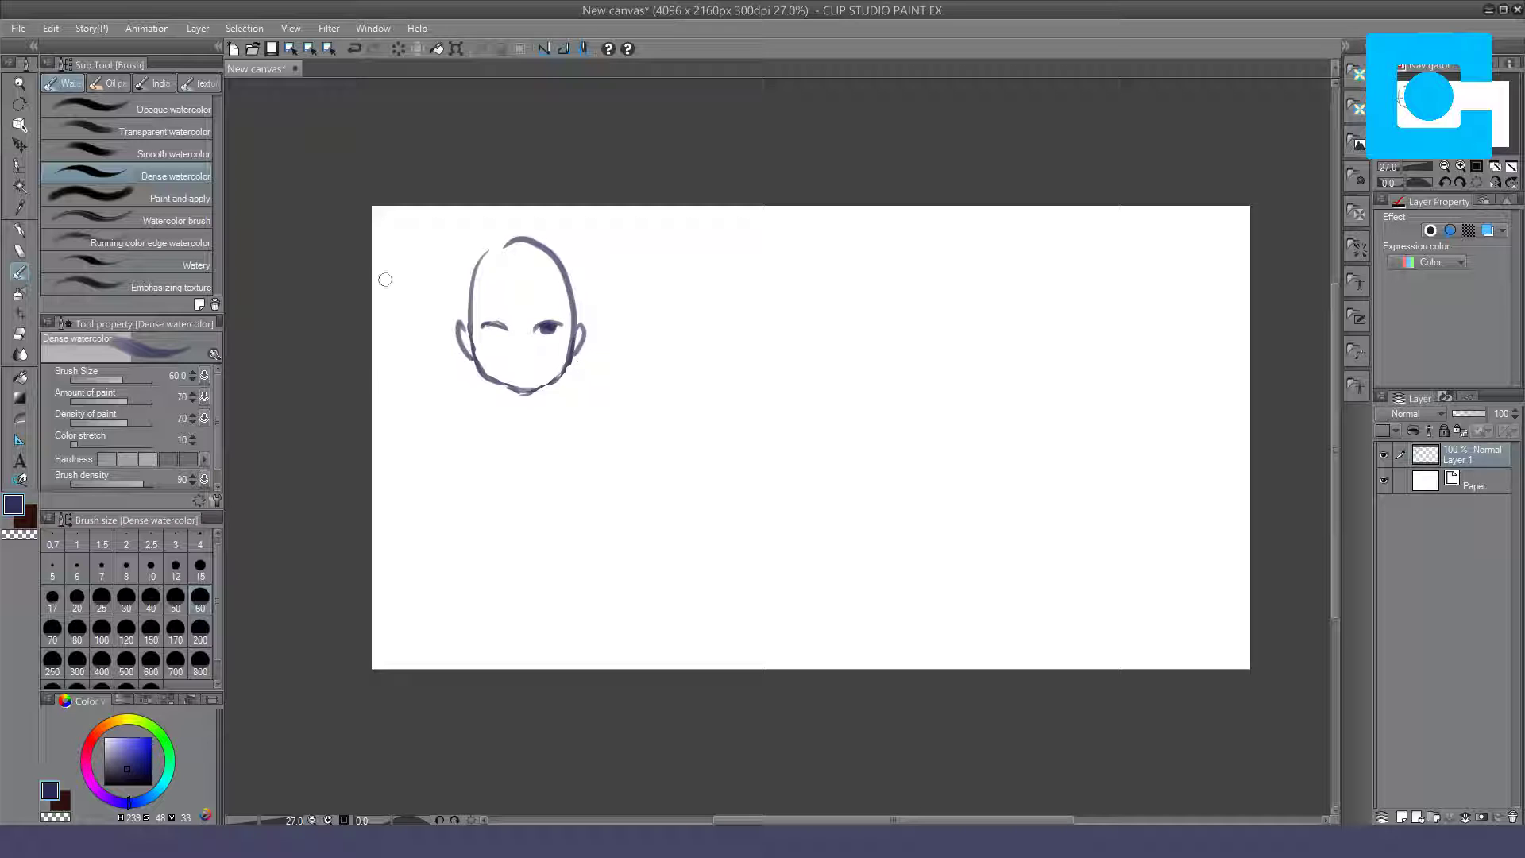
{"action": "mouse_move", "coordinate": [484, 326]}
{"action": "left_mouse_down"}
{"action": "mouse_move", "coordinate": [562, 326]}
{"action": "mouse_move", "coordinate": [525, 334]}
{"action": "left_mouse_up"}
{"action": "key", "text": "e"}
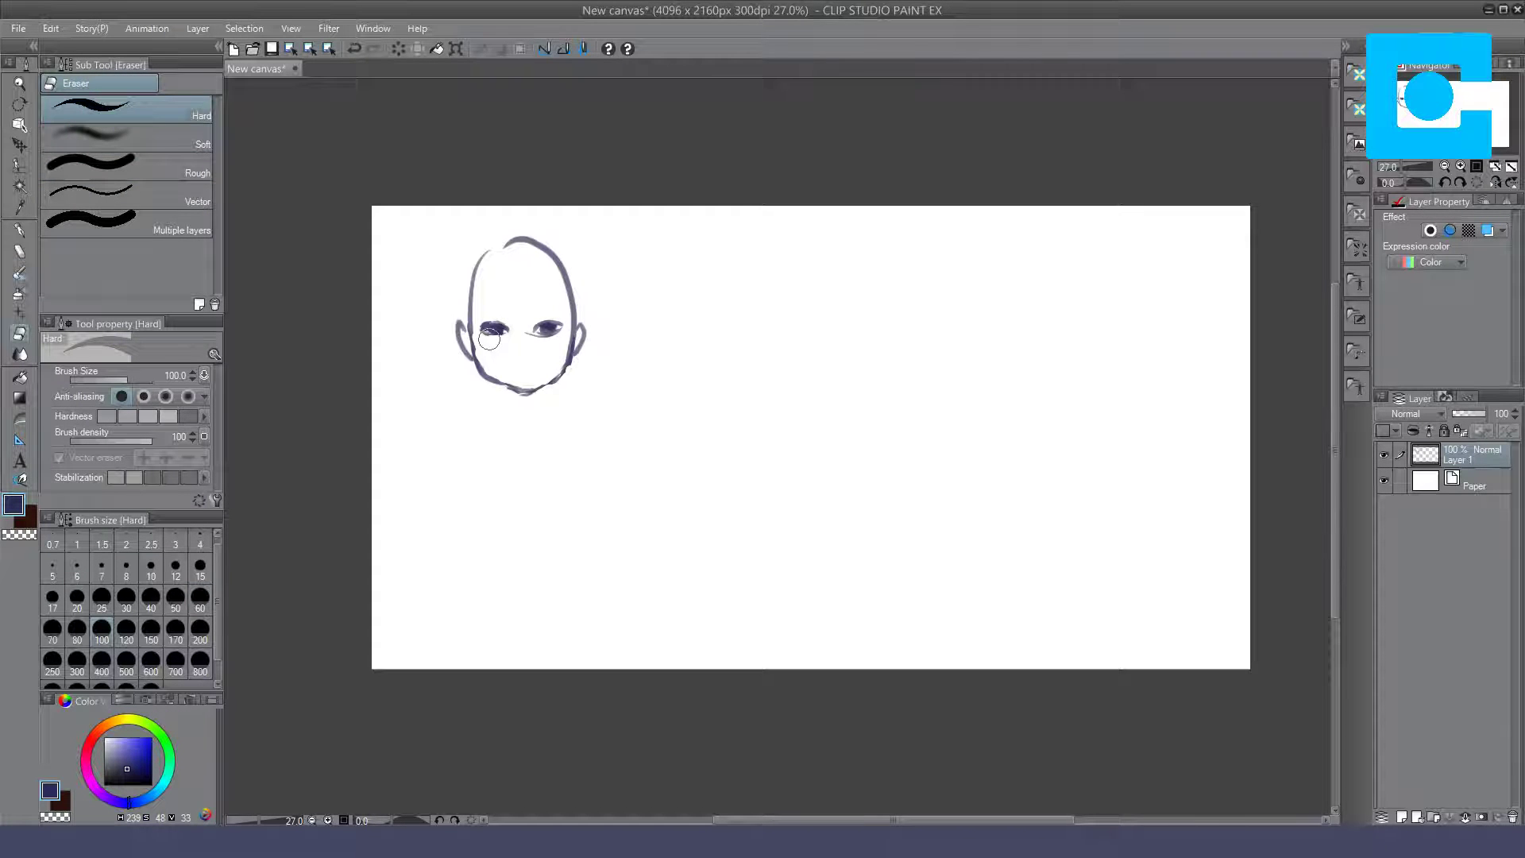
{"action": "key", "text": "b"}
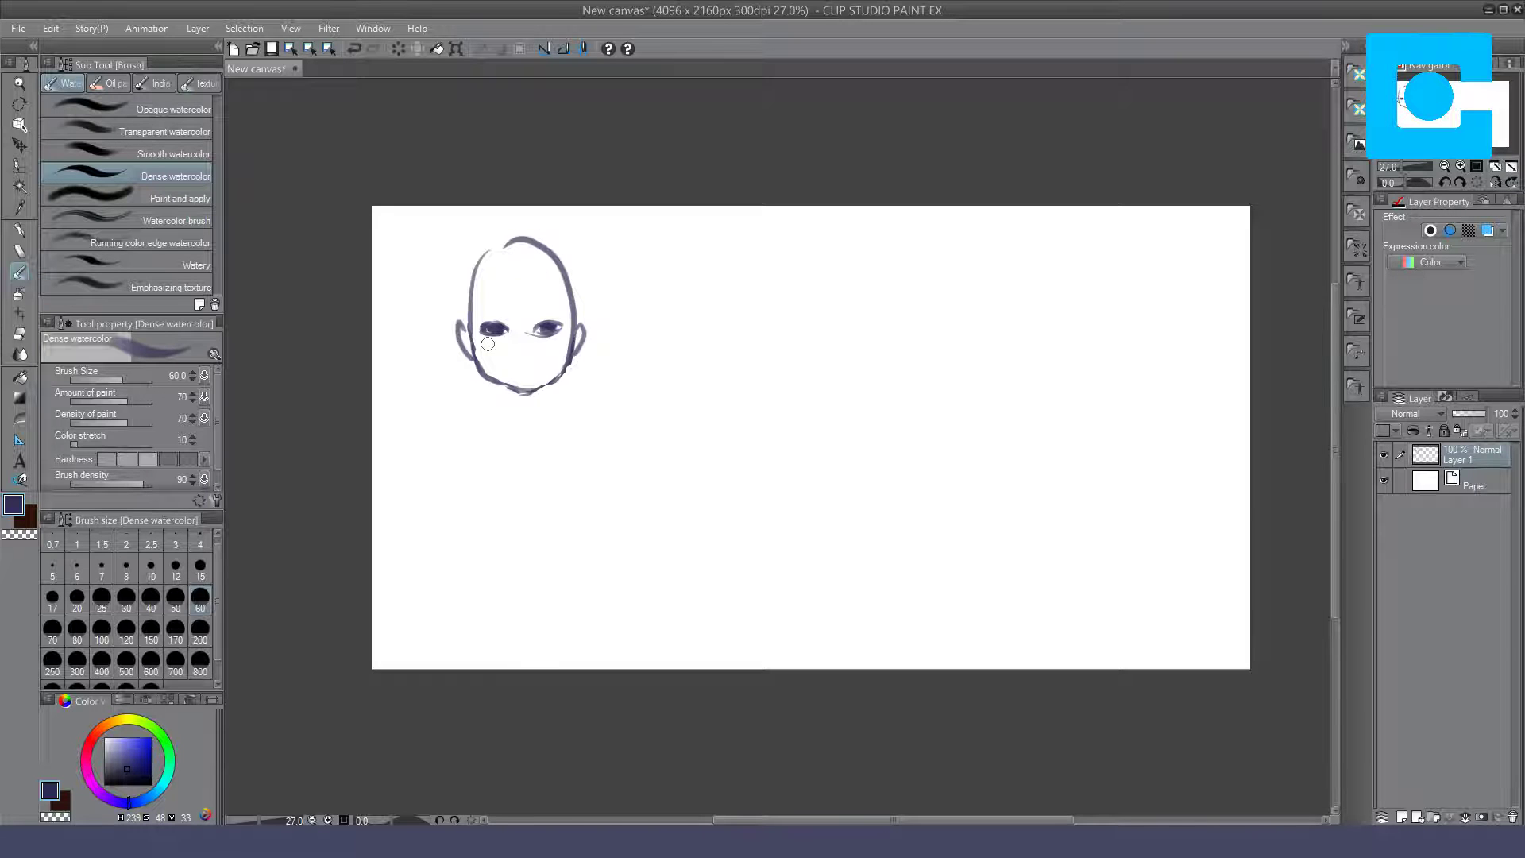
{"action": "key", "text": "e"}
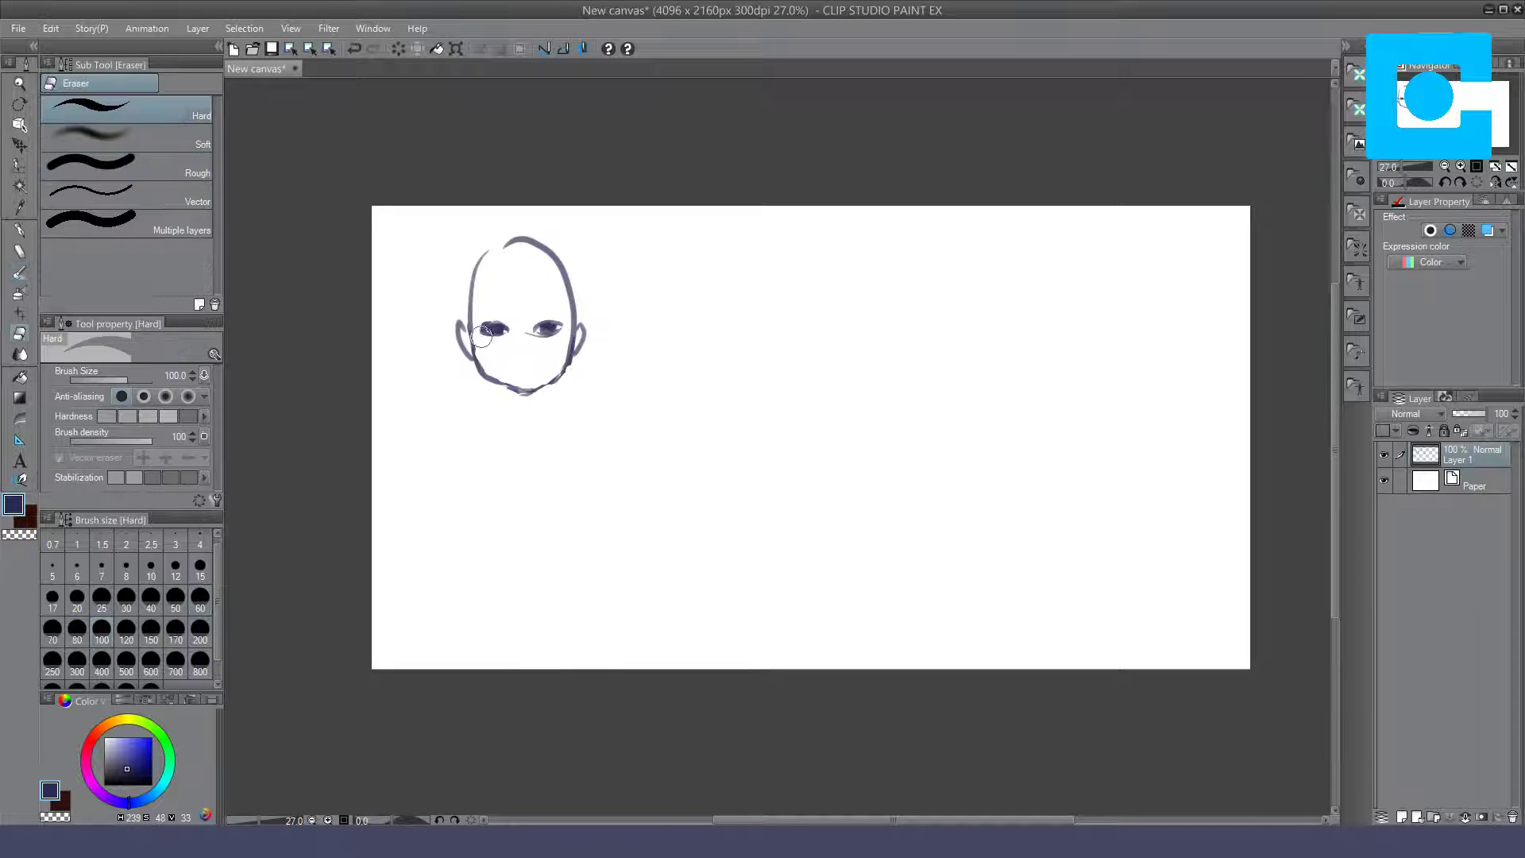
{"action": "left_click_drag", "start_coordinate": [528, 332], "coordinate": [545, 340]}
{"action": "key", "text": "b"}
Step: Add thin eyelid creases above both eyes and short, thick eyebrows over them
{"action": "mouse_move", "coordinate": [509, 317]}
{"action": "left_mouse_down"}
{"action": "mouse_move", "coordinate": [484, 320]}
{"action": "mouse_move", "coordinate": [557, 316]}
{"action": "left_mouse_up"}
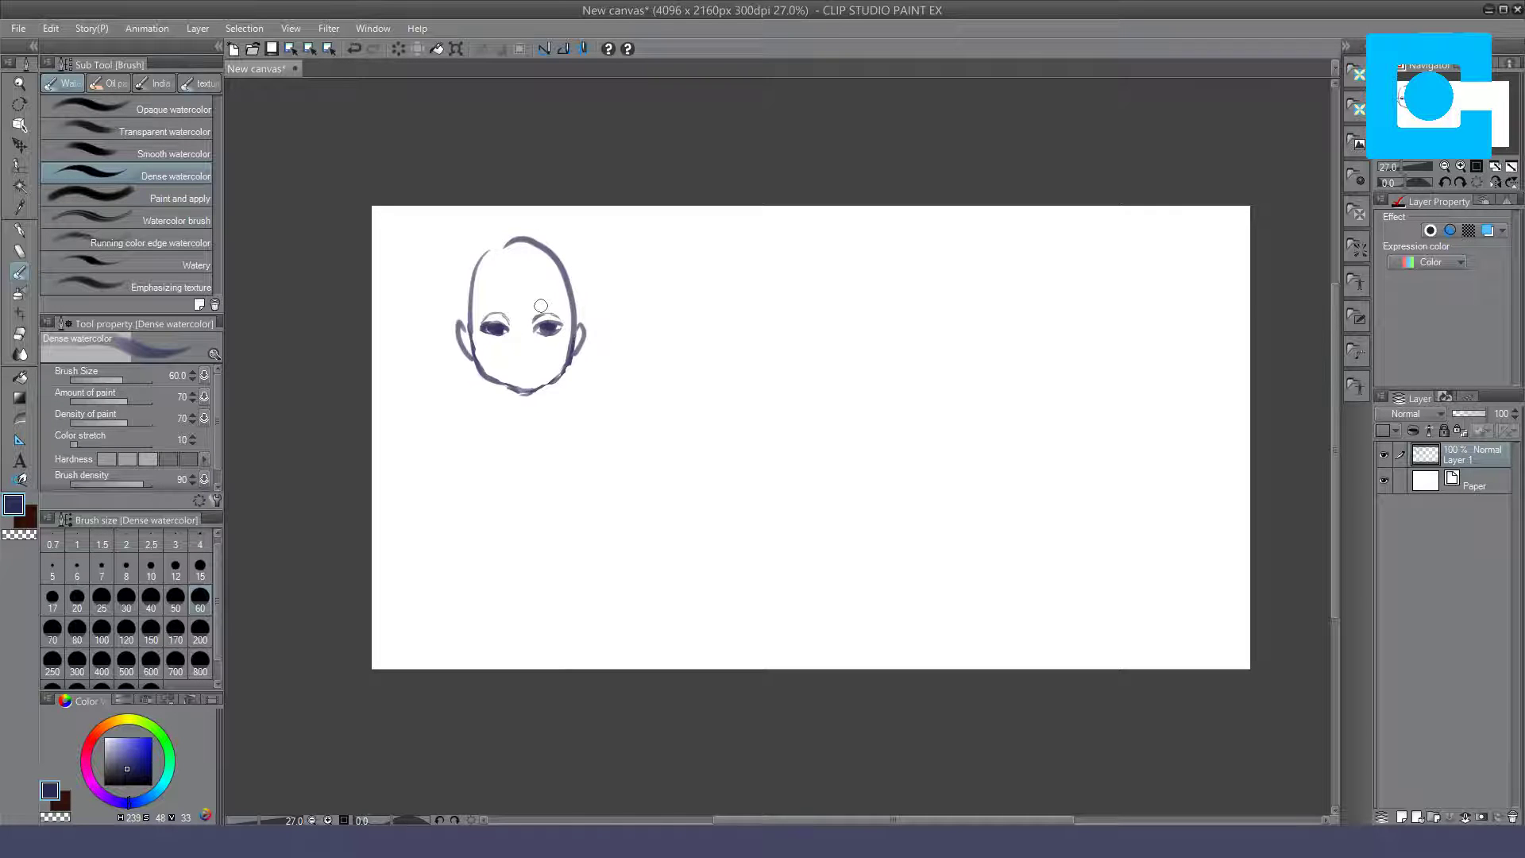
{"action": "left_click_drag", "start_coordinate": [532, 307], "coordinate": [556, 309]}
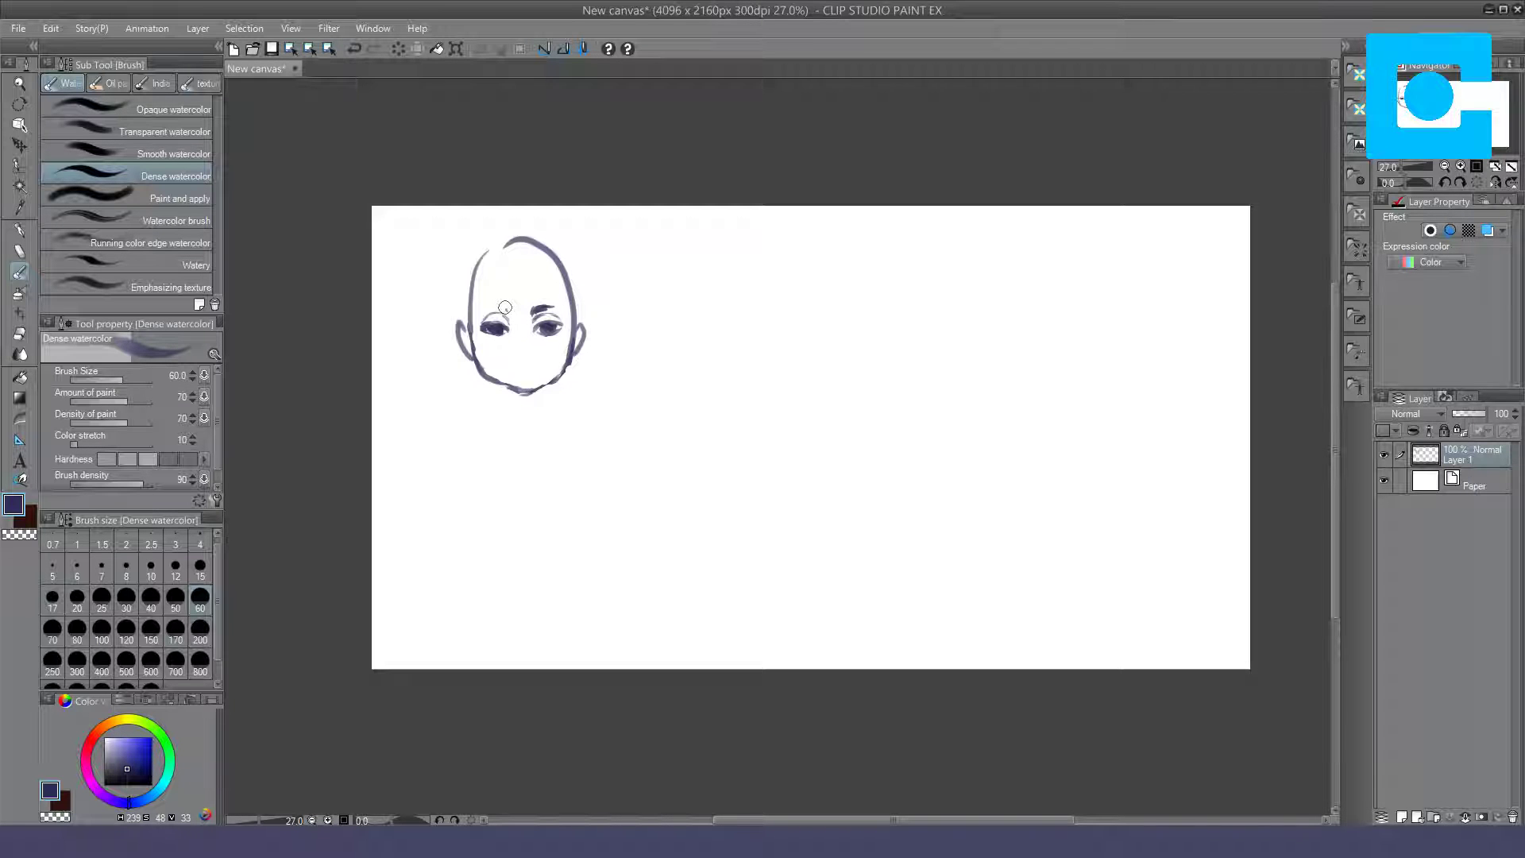
{"action": "mouse_move", "coordinate": [510, 309]}
{"action": "left_mouse_down"}
{"action": "mouse_move", "coordinate": [487, 307]}
{"action": "mouse_move", "coordinate": [532, 313]}
{"action": "left_mouse_up"}
Step: Draw the nostrils, adjust the nose with a lasso selection and transform, and deselect it
{"action": "mouse_move", "coordinate": [524, 387]}
{"action": "left_mouse_down"}
{"action": "mouse_move", "coordinate": [507, 378]}
{"action": "mouse_move", "coordinate": [513, 359]}
{"action": "mouse_move", "coordinate": [537, 357]}
{"action": "left_mouse_up"}
{"action": "left_click_drag", "start_coordinate": [515, 359], "coordinate": [531, 357]}
{"action": "key", "text": "m"}
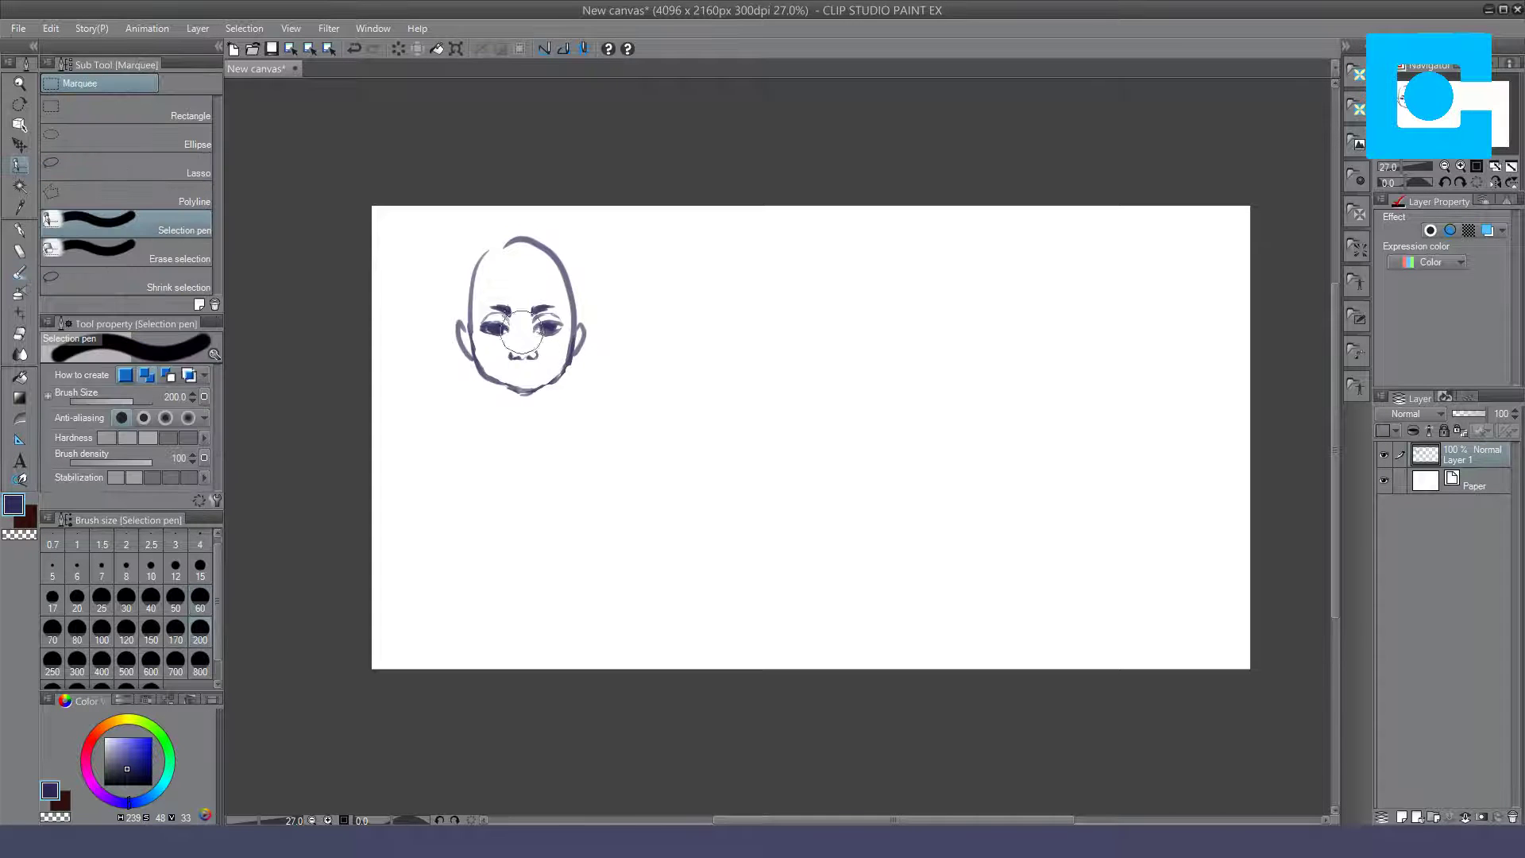
{"action": "key", "text": "m"}
{"action": "mouse_move", "coordinate": [552, 336]}
{"action": "left_mouse_down"}
{"action": "mouse_move", "coordinate": [512, 333]}
{"action": "mouse_move", "coordinate": [497, 362]}
{"action": "mouse_move", "coordinate": [547, 362]}
{"action": "left_mouse_up"}
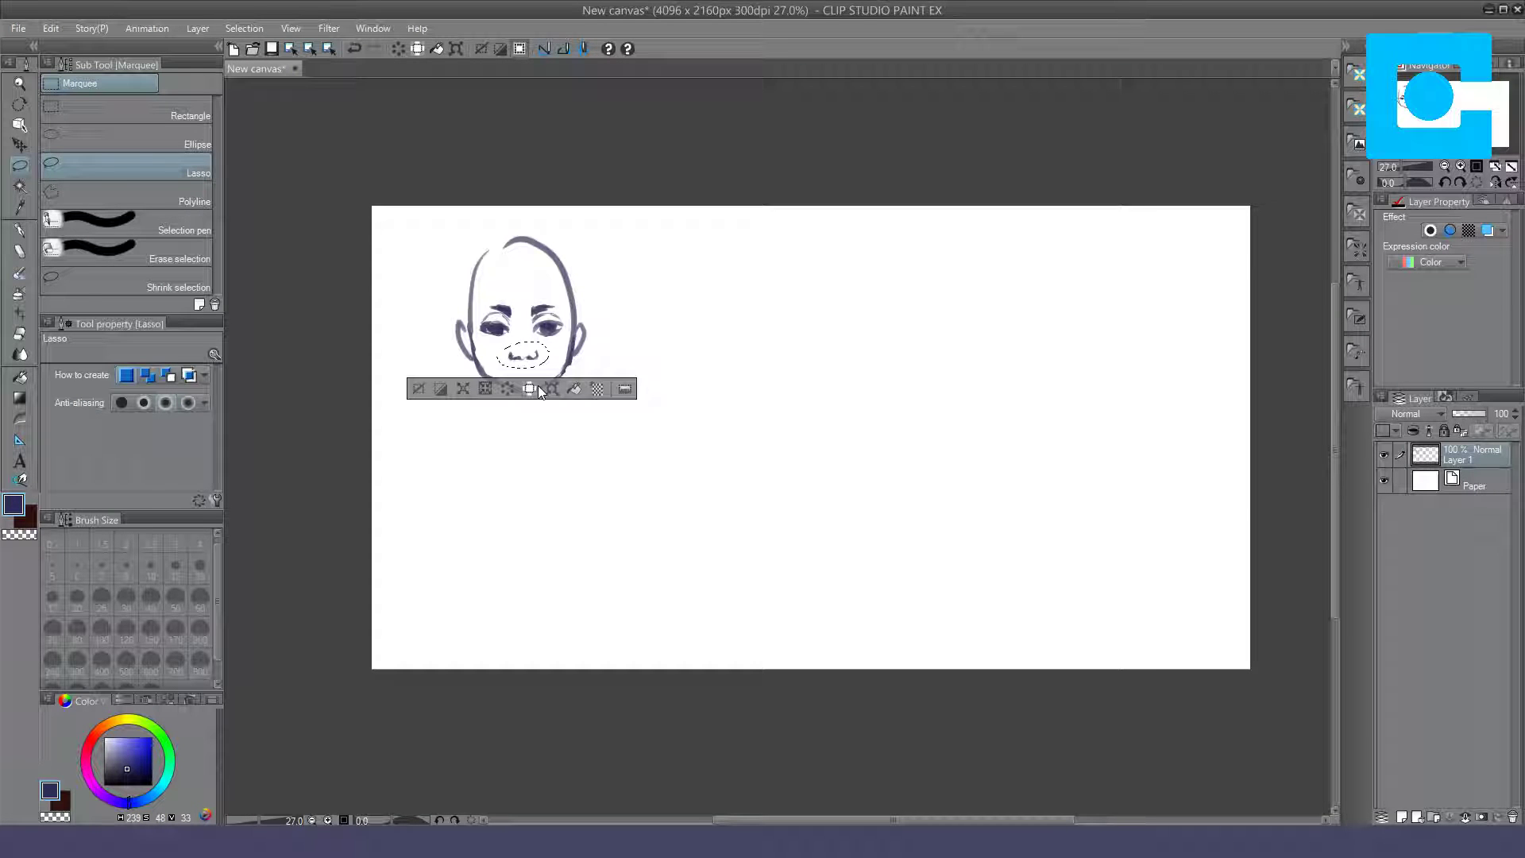
{"action": "left_click", "coordinate": [537, 387]}
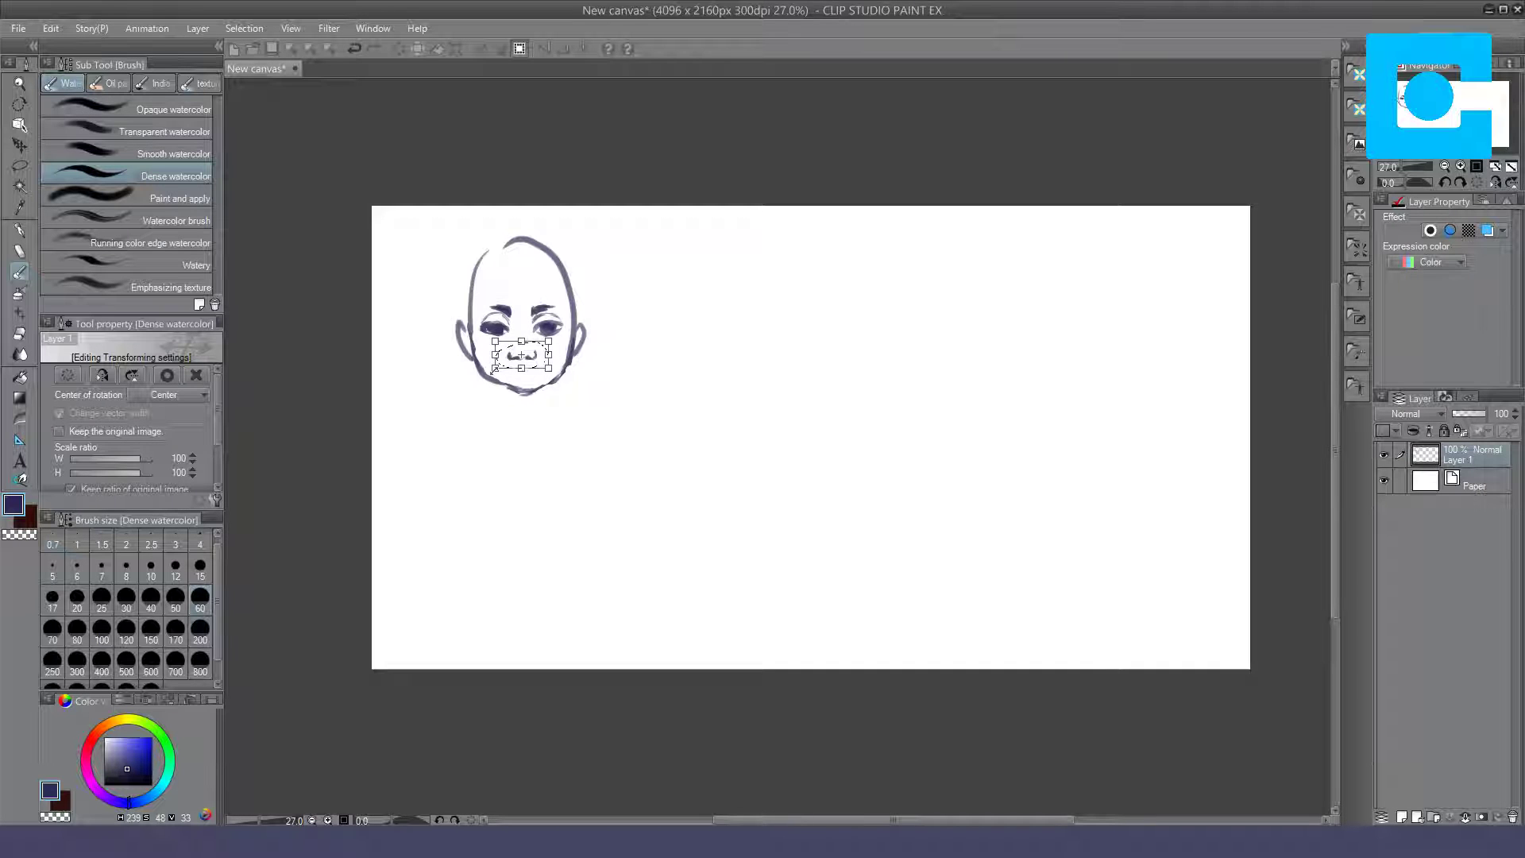
{"action": "key", "text": "Return"}
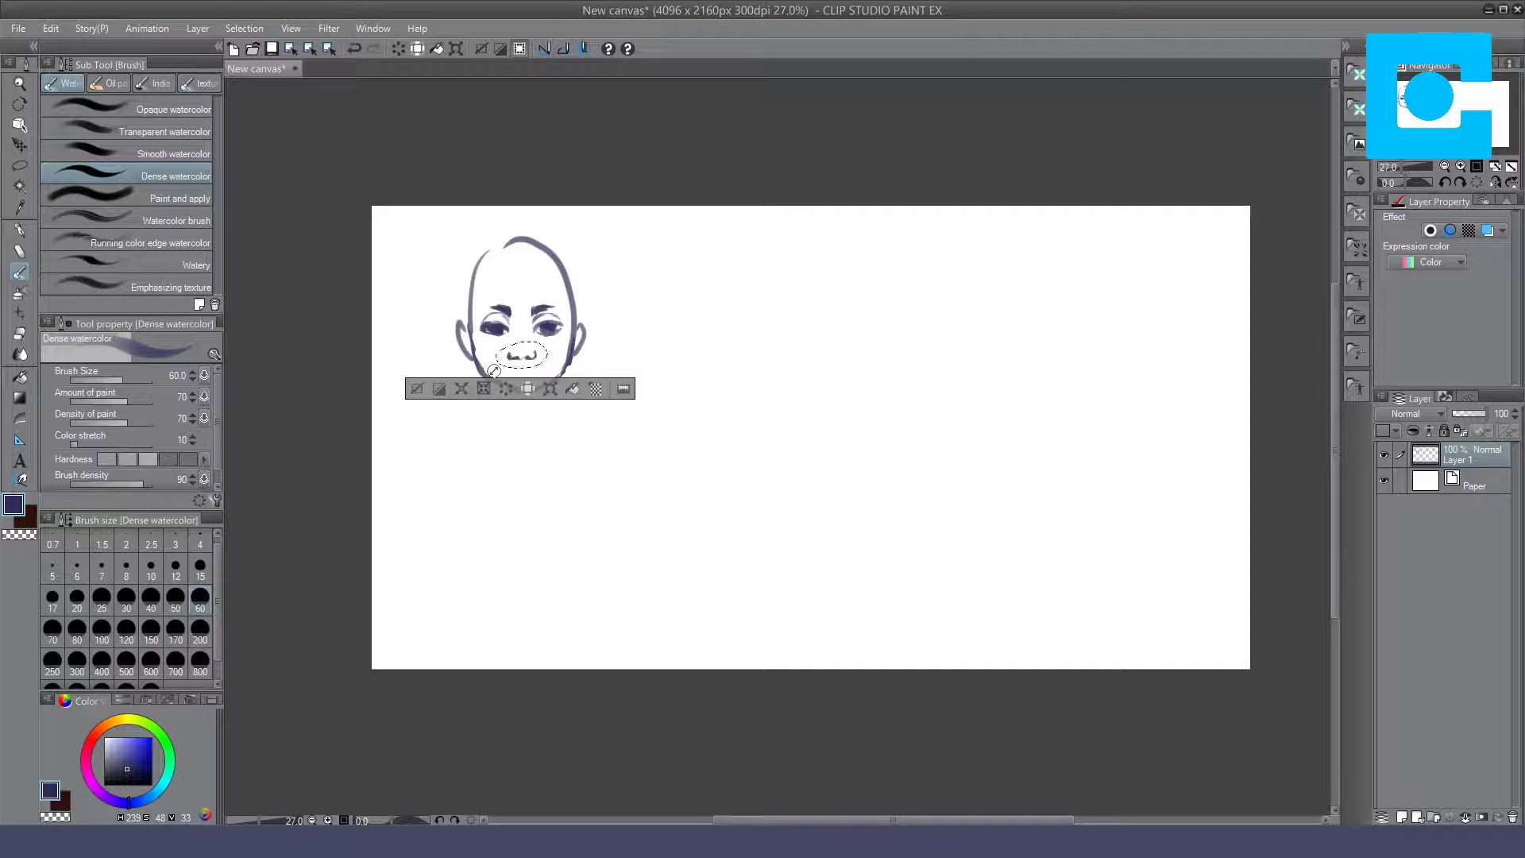
{"action": "left_click", "coordinate": [419, 384]}
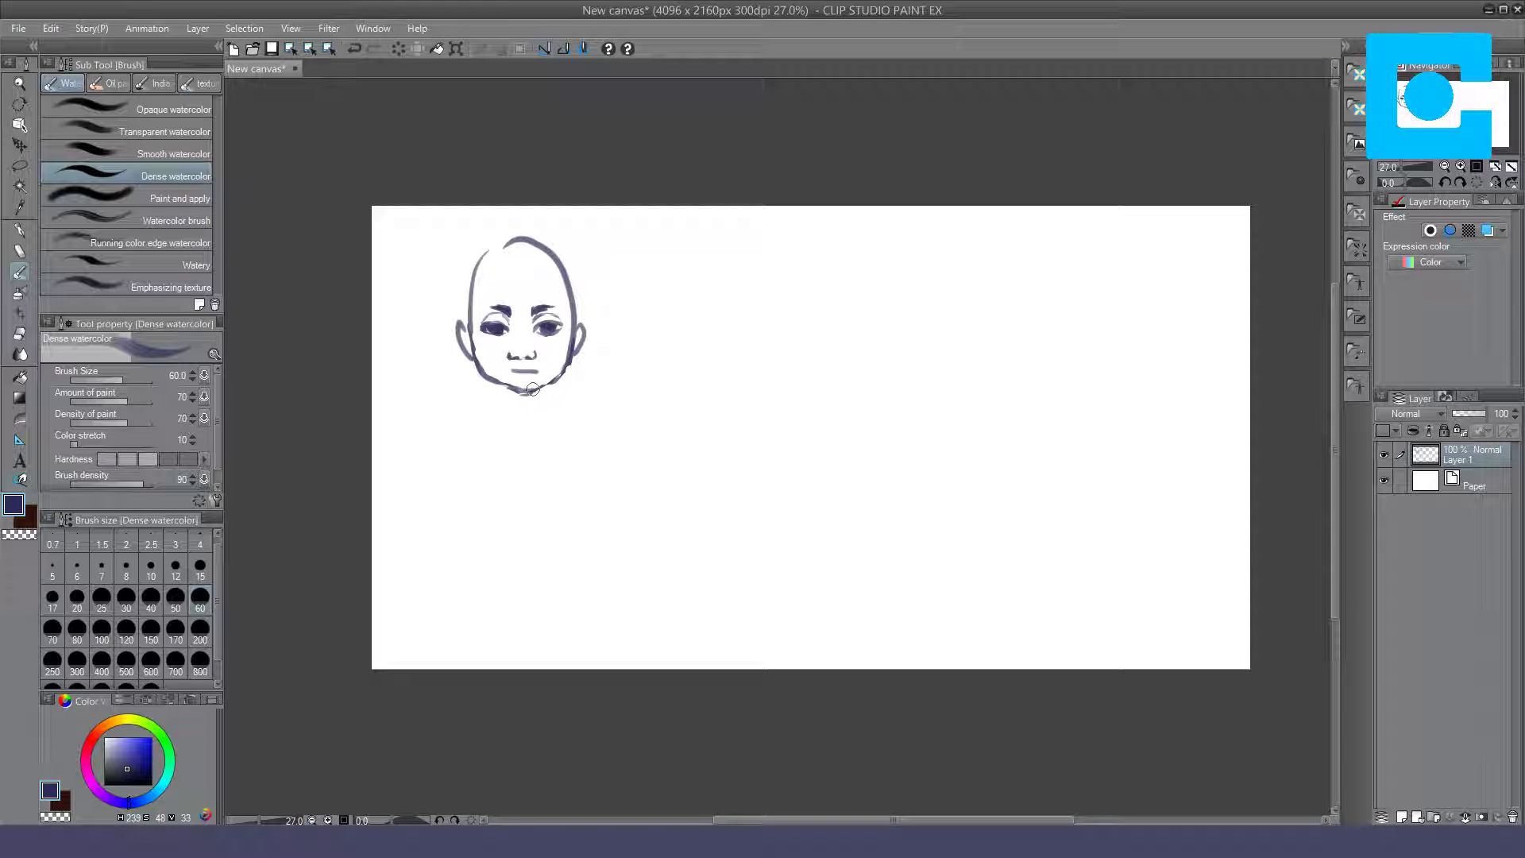
Step: Draw a short, straight mouth, and refine the skull outline into thinner lines with the brush and Hard eraser
{"action": "left_click_drag", "start_coordinate": [511, 371], "coordinate": [537, 372]}
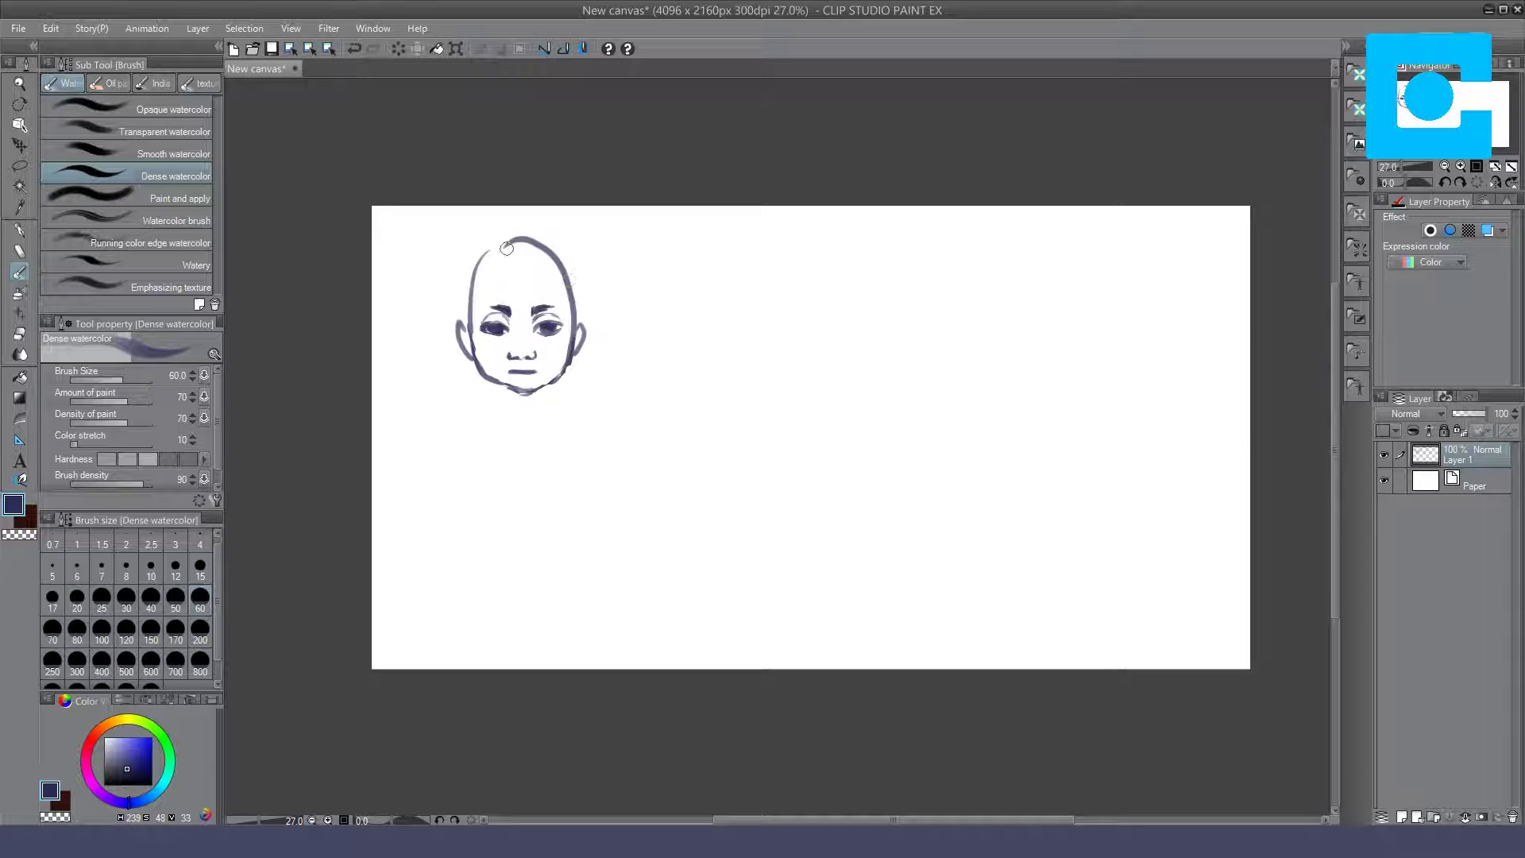
{"action": "key", "text": "e"}
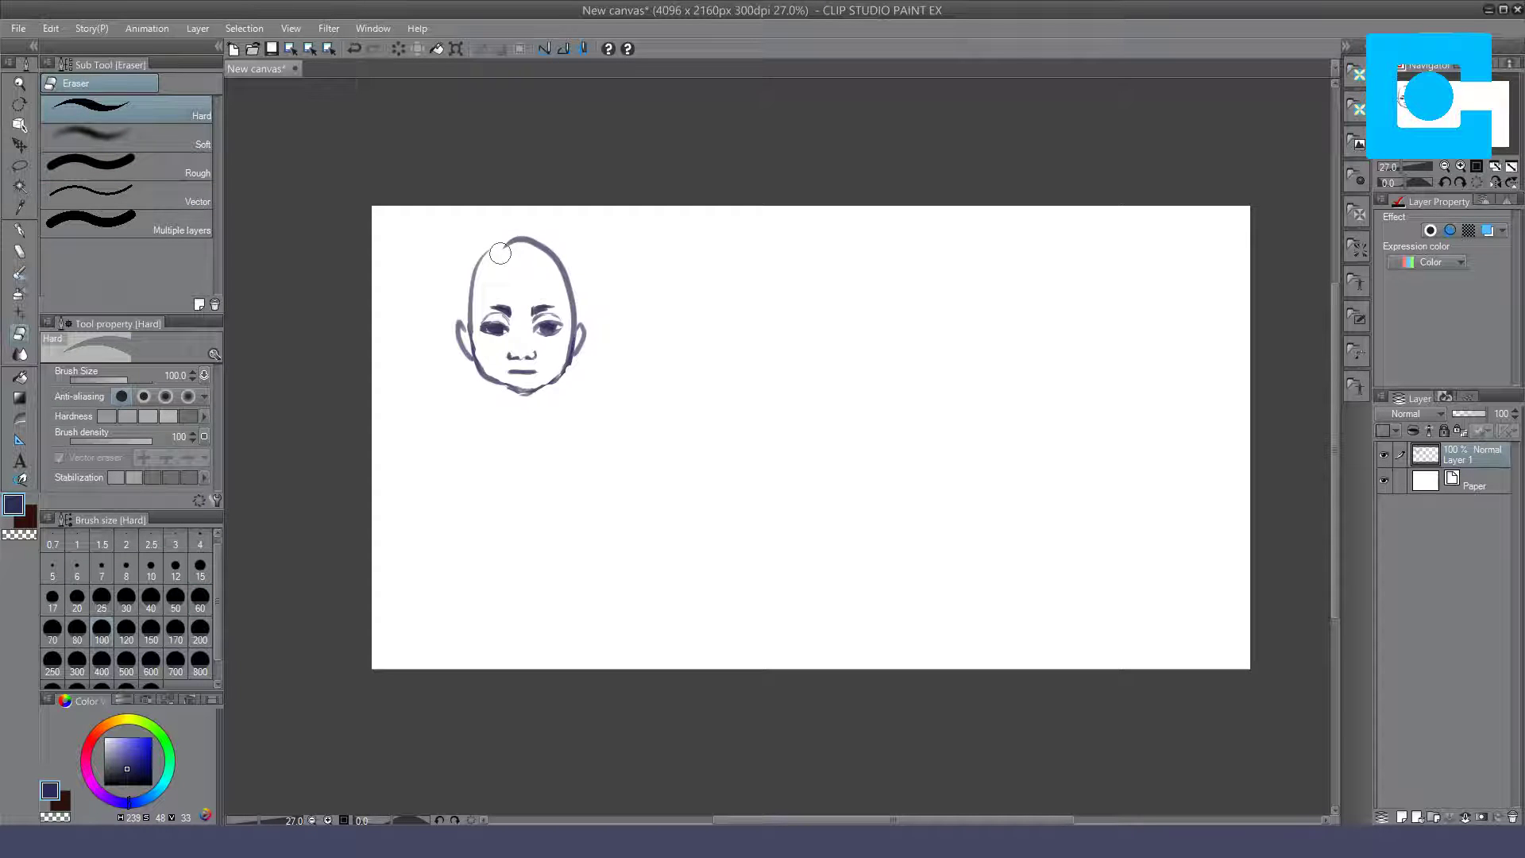
{"action": "left_click_drag", "start_coordinate": [500, 253], "coordinate": [568, 293]}
{"action": "key", "text": "b"}
{"action": "mouse_move", "coordinate": [536, 236]}
{"action": "left_mouse_down"}
{"action": "mouse_move", "coordinate": [566, 262]}
{"action": "mouse_move", "coordinate": [575, 312]}
{"action": "left_mouse_up"}
{"action": "key", "text": "e"}
{"action": "left_click_drag", "start_coordinate": [556, 246], "coordinate": [570, 303]}
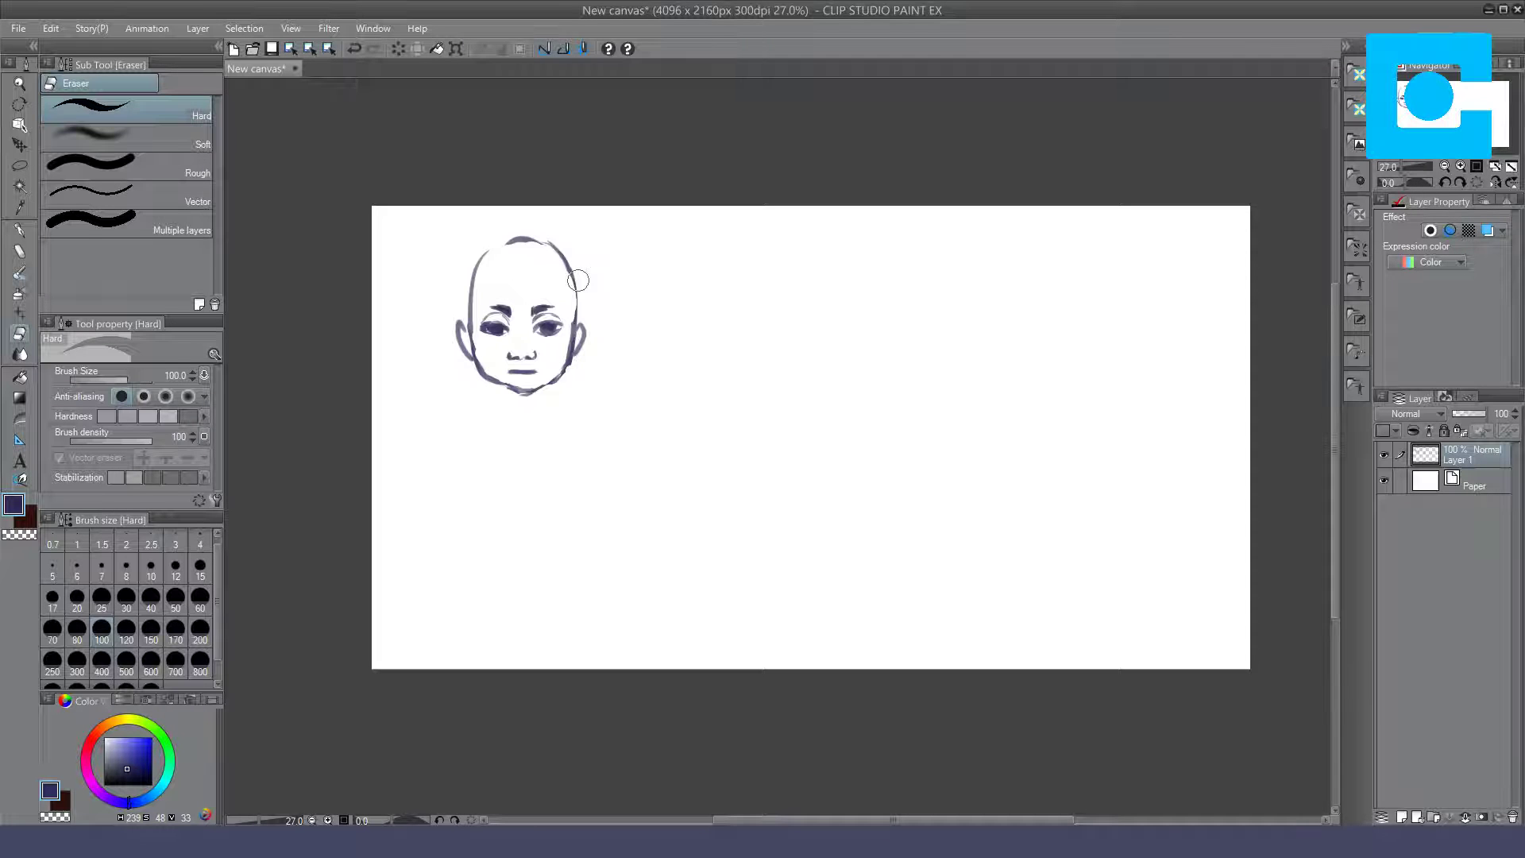
Step: Draw the sides of the neck, strengthen the jawline, and hatch shading under the chin
{"action": "key", "text": "b"}
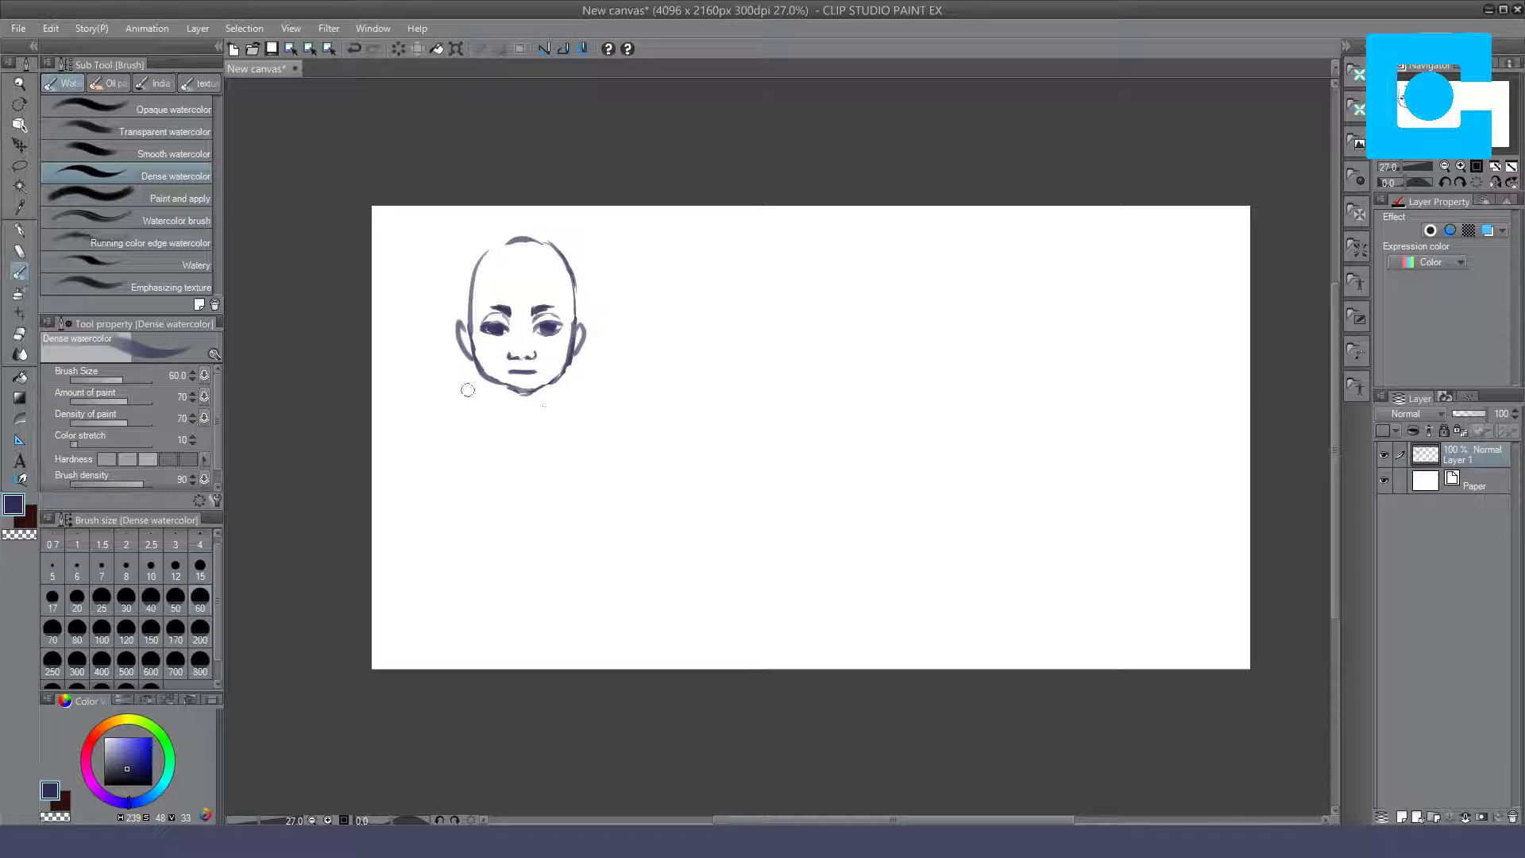
{"action": "mouse_move", "coordinate": [494, 392]}
{"action": "left_mouse_down"}
{"action": "mouse_move", "coordinate": [489, 375]}
{"action": "mouse_move", "coordinate": [497, 399]}
{"action": "left_mouse_up"}
{"action": "left_click_drag", "start_coordinate": [561, 377], "coordinate": [554, 399]}
{"action": "mouse_move", "coordinate": [566, 355]}
{"action": "left_mouse_down"}
{"action": "mouse_move", "coordinate": [543, 386]}
{"action": "mouse_move", "coordinate": [507, 391]}
{"action": "left_mouse_up"}
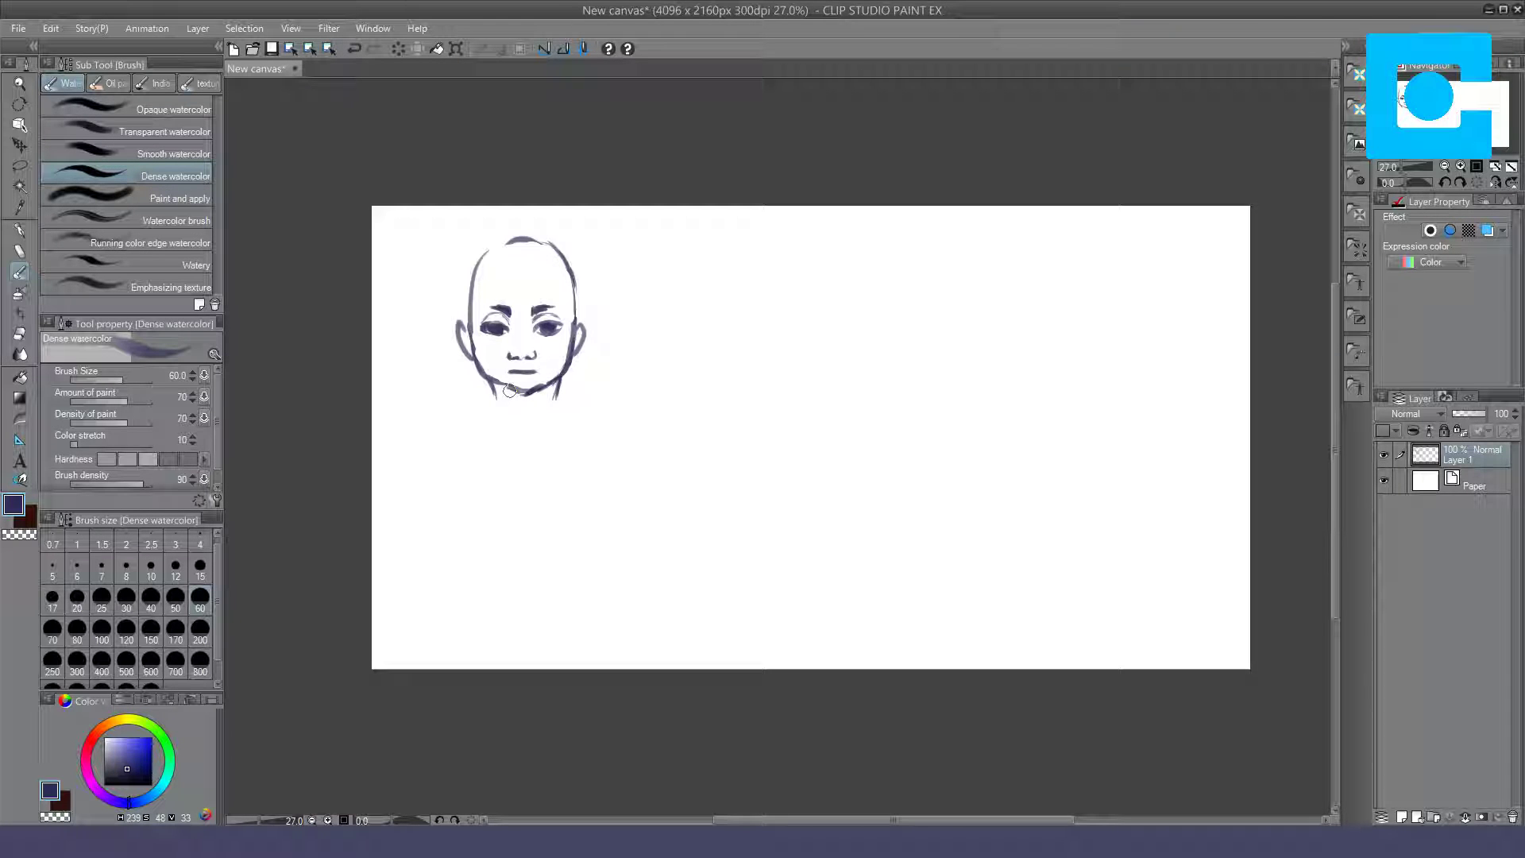
{"action": "mouse_move", "coordinate": [528, 390]}
{"action": "left_mouse_down"}
{"action": "mouse_move", "coordinate": [496, 383]}
{"action": "mouse_move", "coordinate": [511, 388]}
{"action": "left_mouse_up"}
{"action": "left_click_drag", "start_coordinate": [498, 388], "coordinate": [554, 398]}
{"action": "left_click_drag", "start_coordinate": [540, 398], "coordinate": [554, 407]}
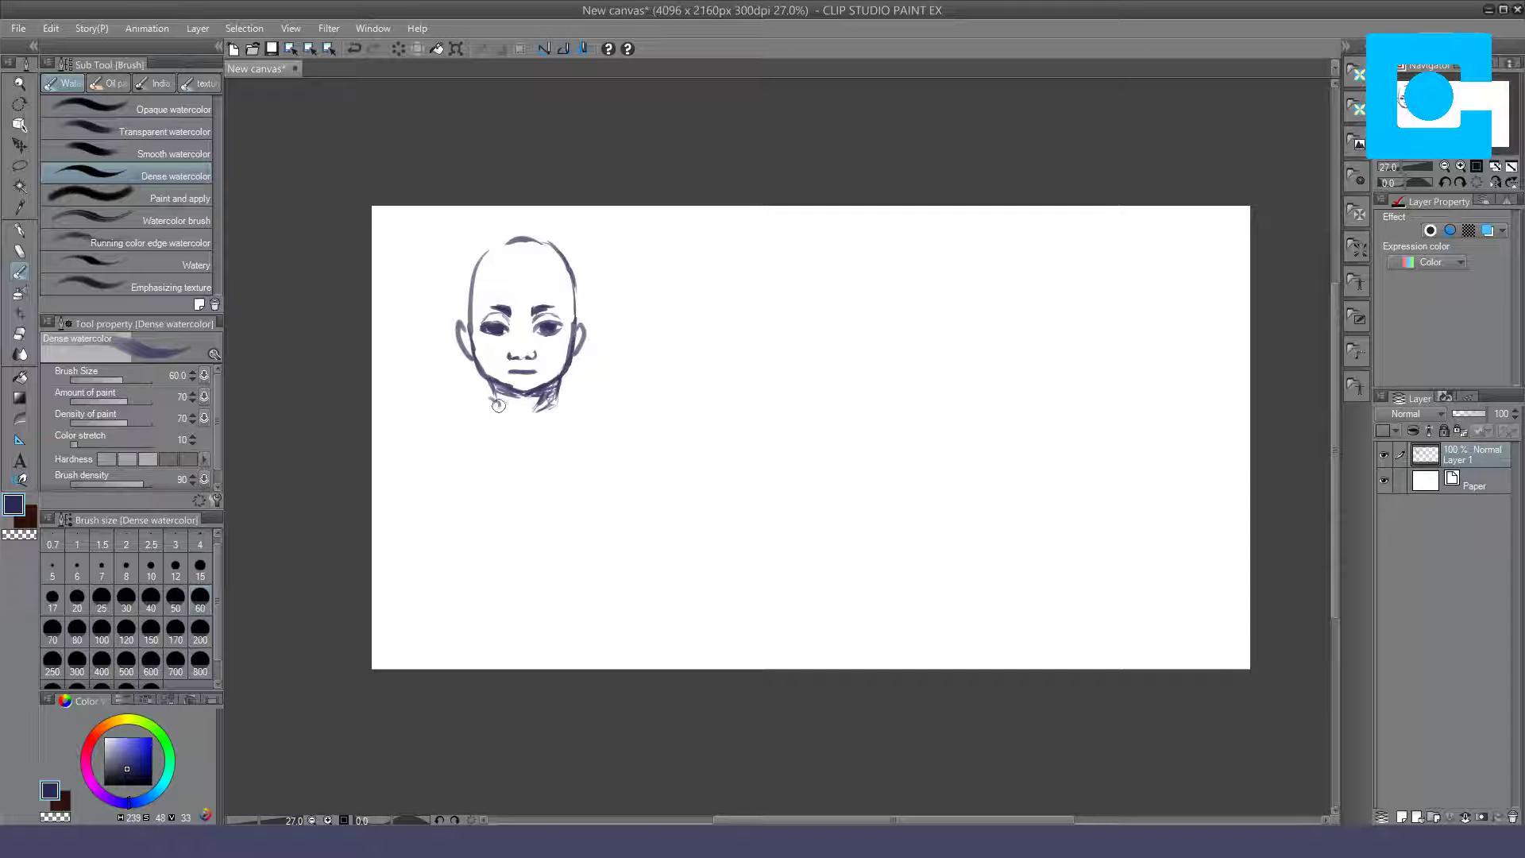
Step: Sketch a ruffled collar with short vertical folds around the neck, cleaning its edges with the eraser
{"action": "mouse_move", "coordinate": [499, 405]}
{"action": "left_mouse_down"}
{"action": "mouse_move", "coordinate": [565, 407]}
{"action": "mouse_move", "coordinate": [482, 402]}
{"action": "mouse_move", "coordinate": [502, 409]}
{"action": "left_mouse_up"}
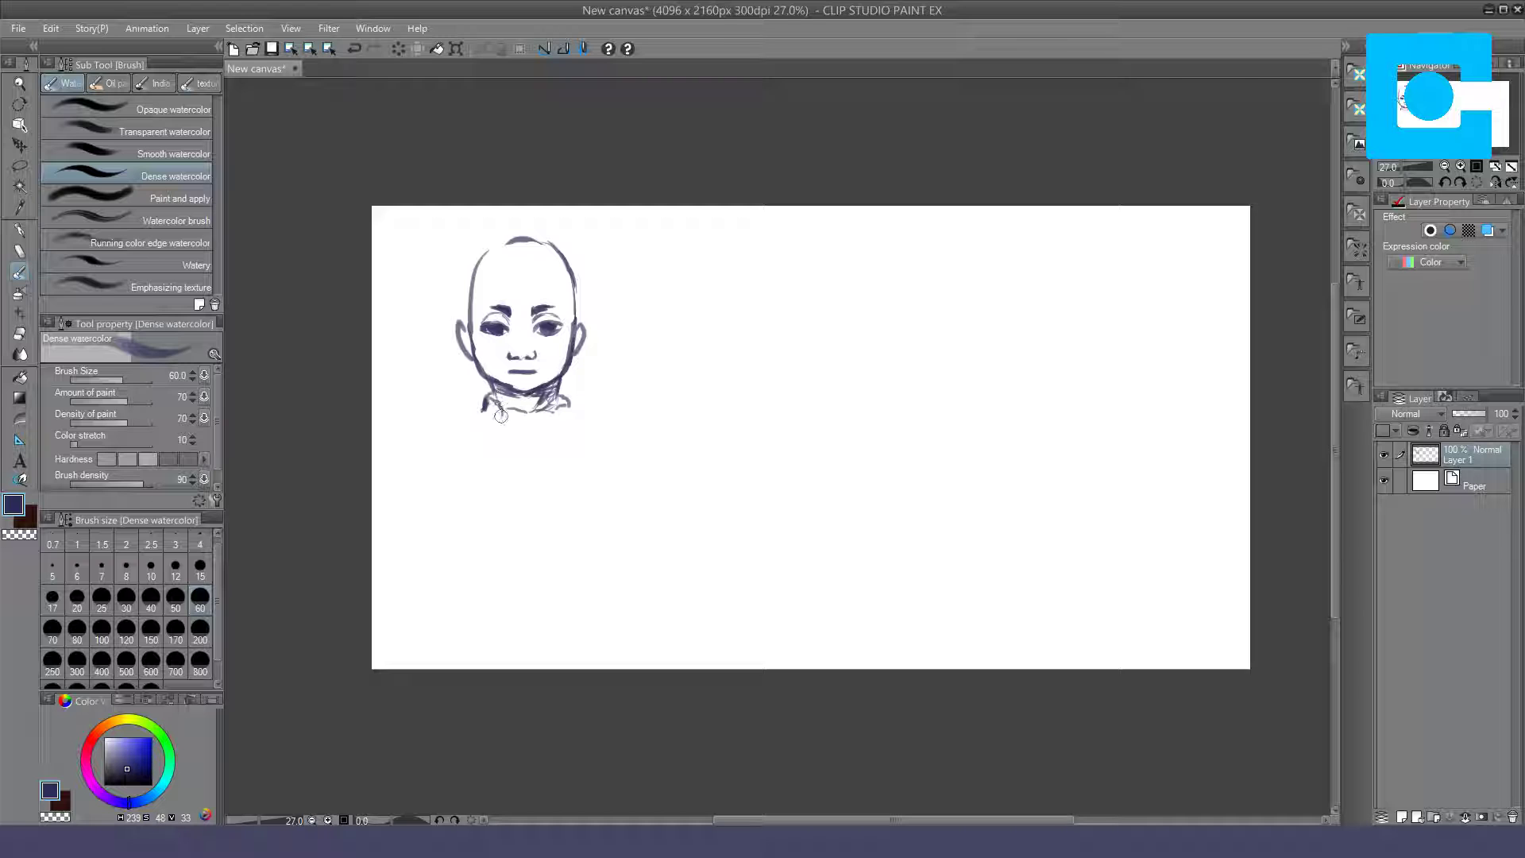
{"action": "left_click_drag", "start_coordinate": [502, 402], "coordinate": [506, 424]}
{"action": "mouse_move", "coordinate": [520, 411]}
{"action": "left_mouse_down"}
{"action": "mouse_move", "coordinate": [531, 427]}
{"action": "mouse_move", "coordinate": [554, 420]}
{"action": "left_mouse_up"}
{"action": "key", "text": "e"}
{"action": "left_click_drag", "start_coordinate": [560, 426], "coordinate": [553, 421]}
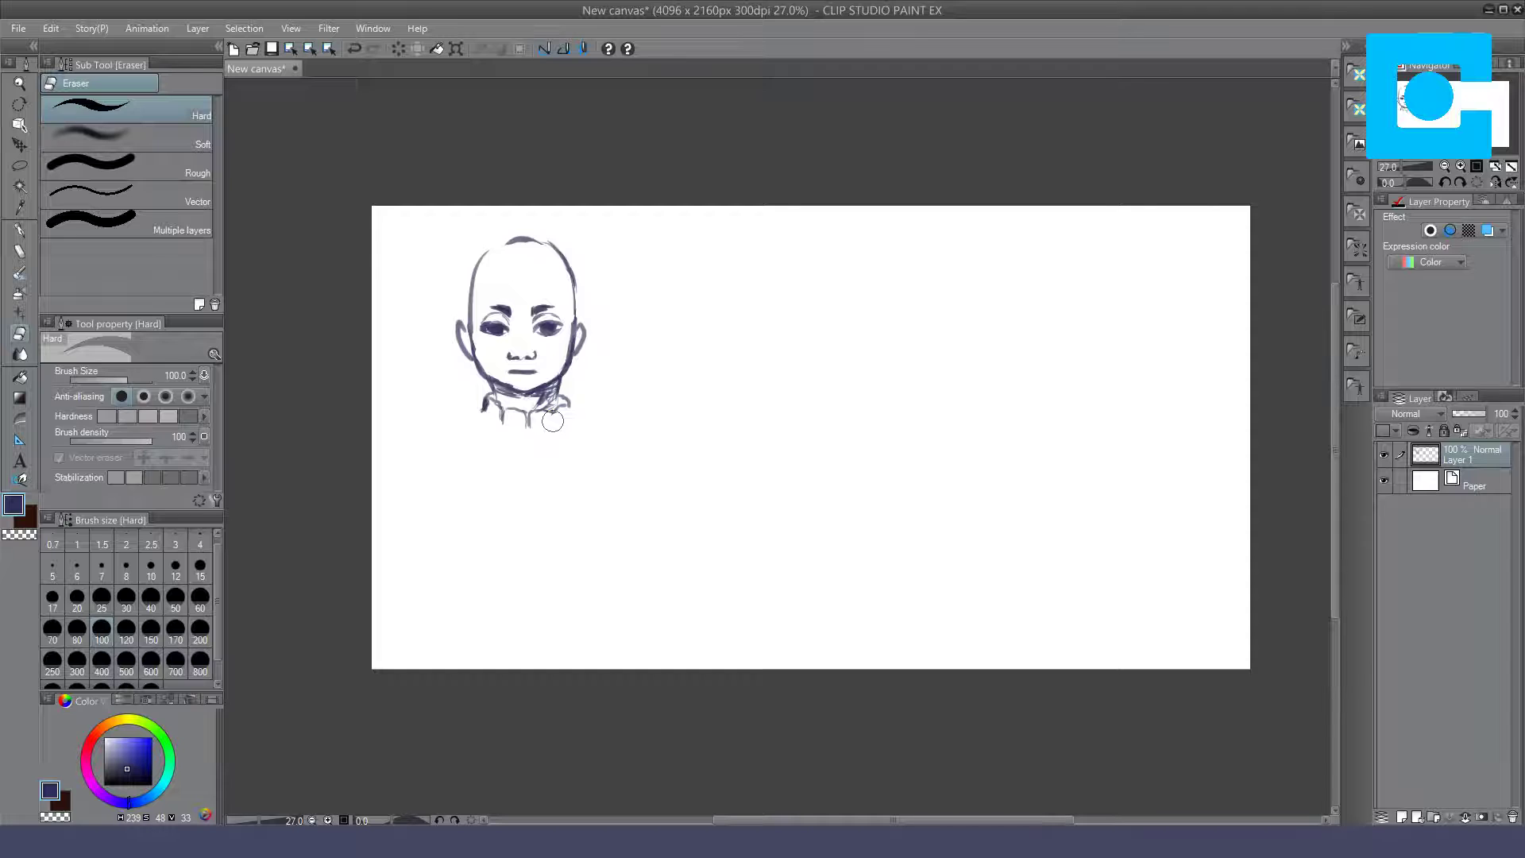
{"action": "key", "text": "b"}
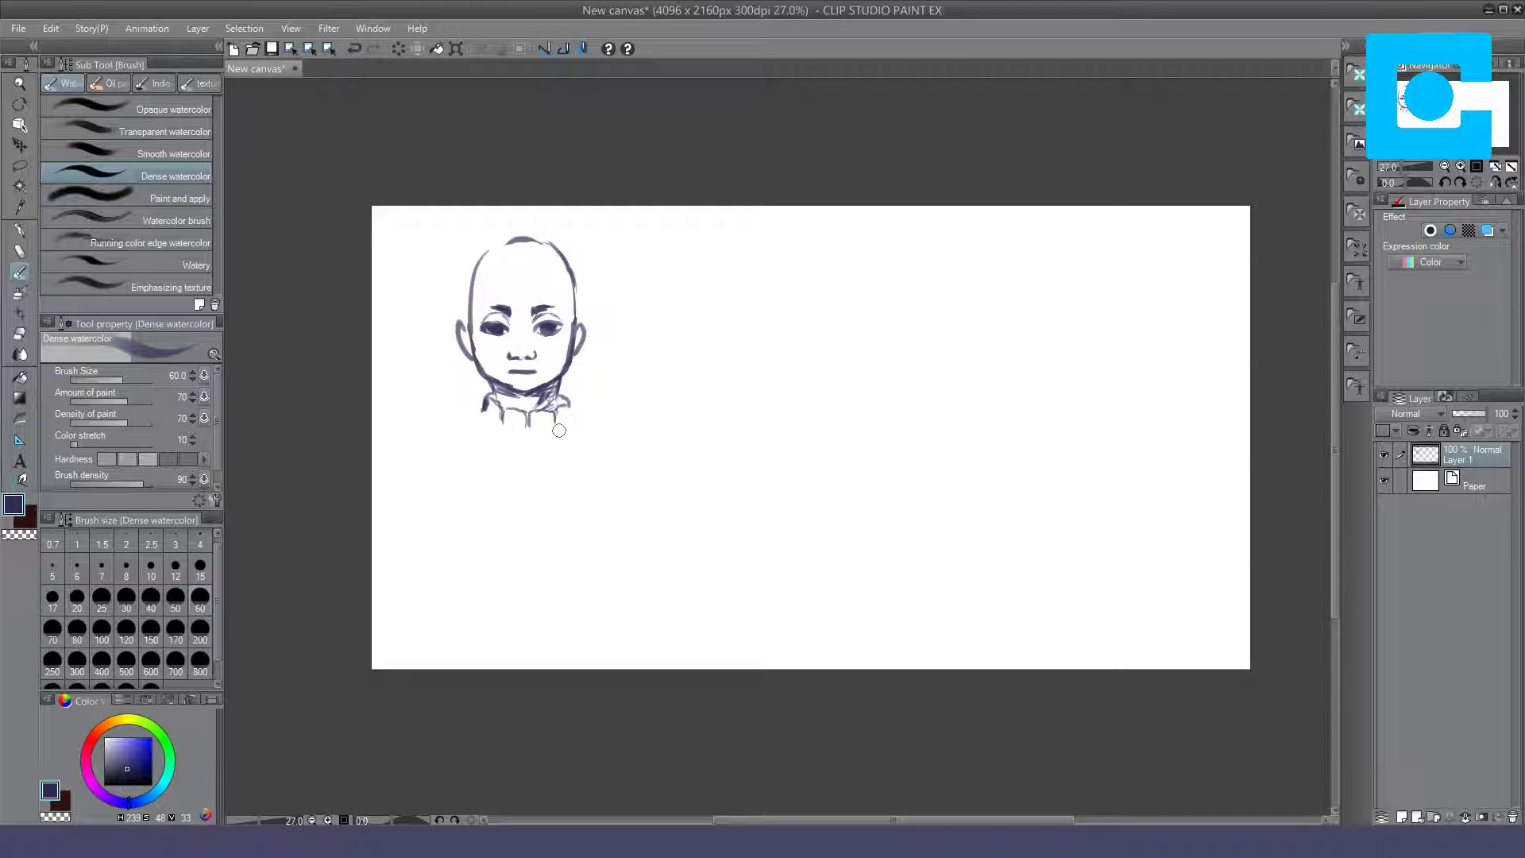
{"action": "key", "text": "e"}
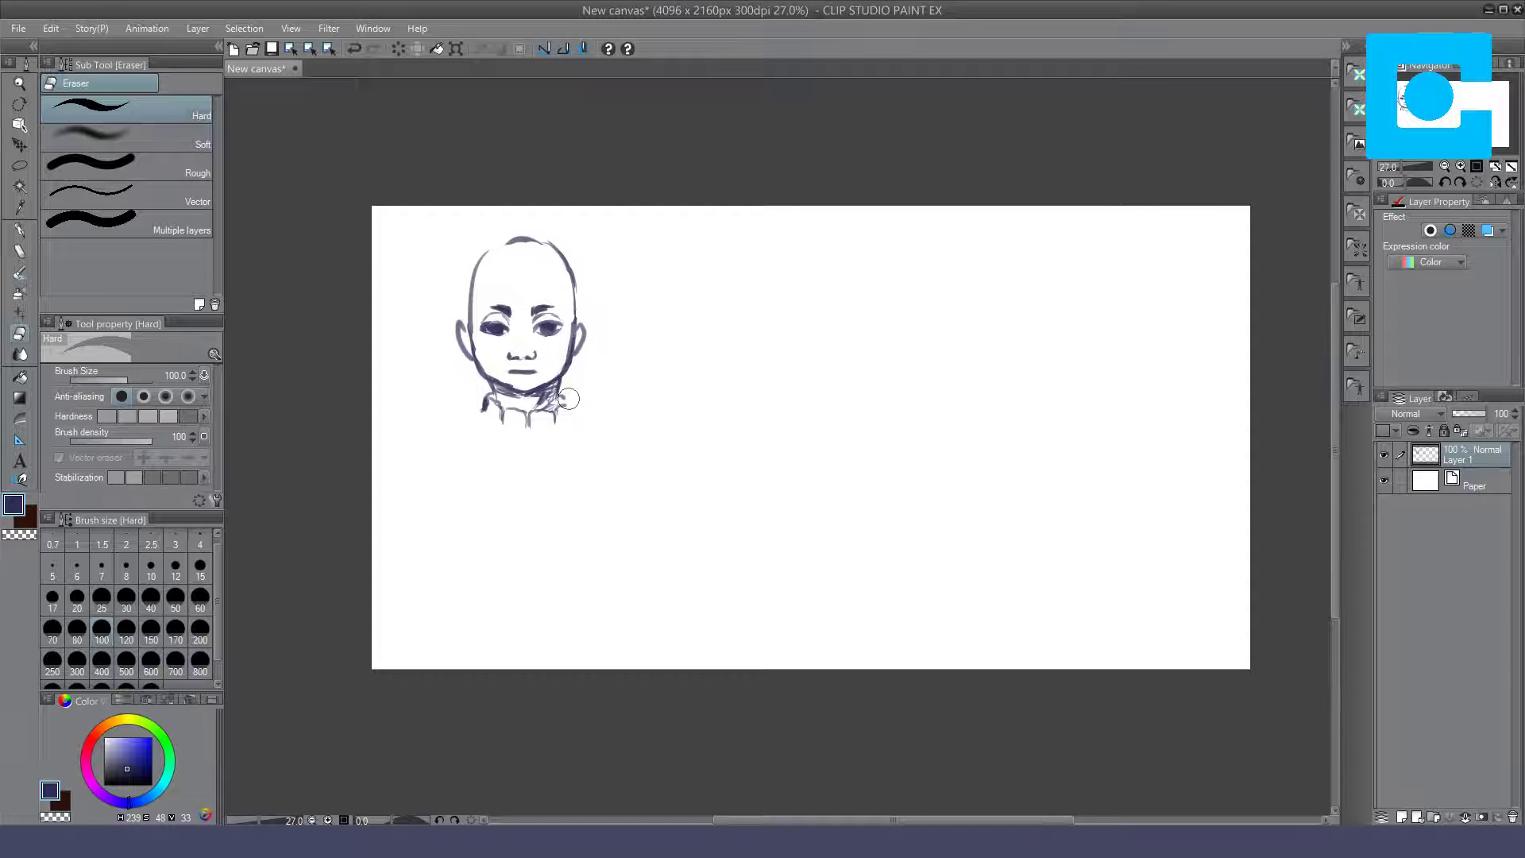
{"action": "key", "text": "b"}
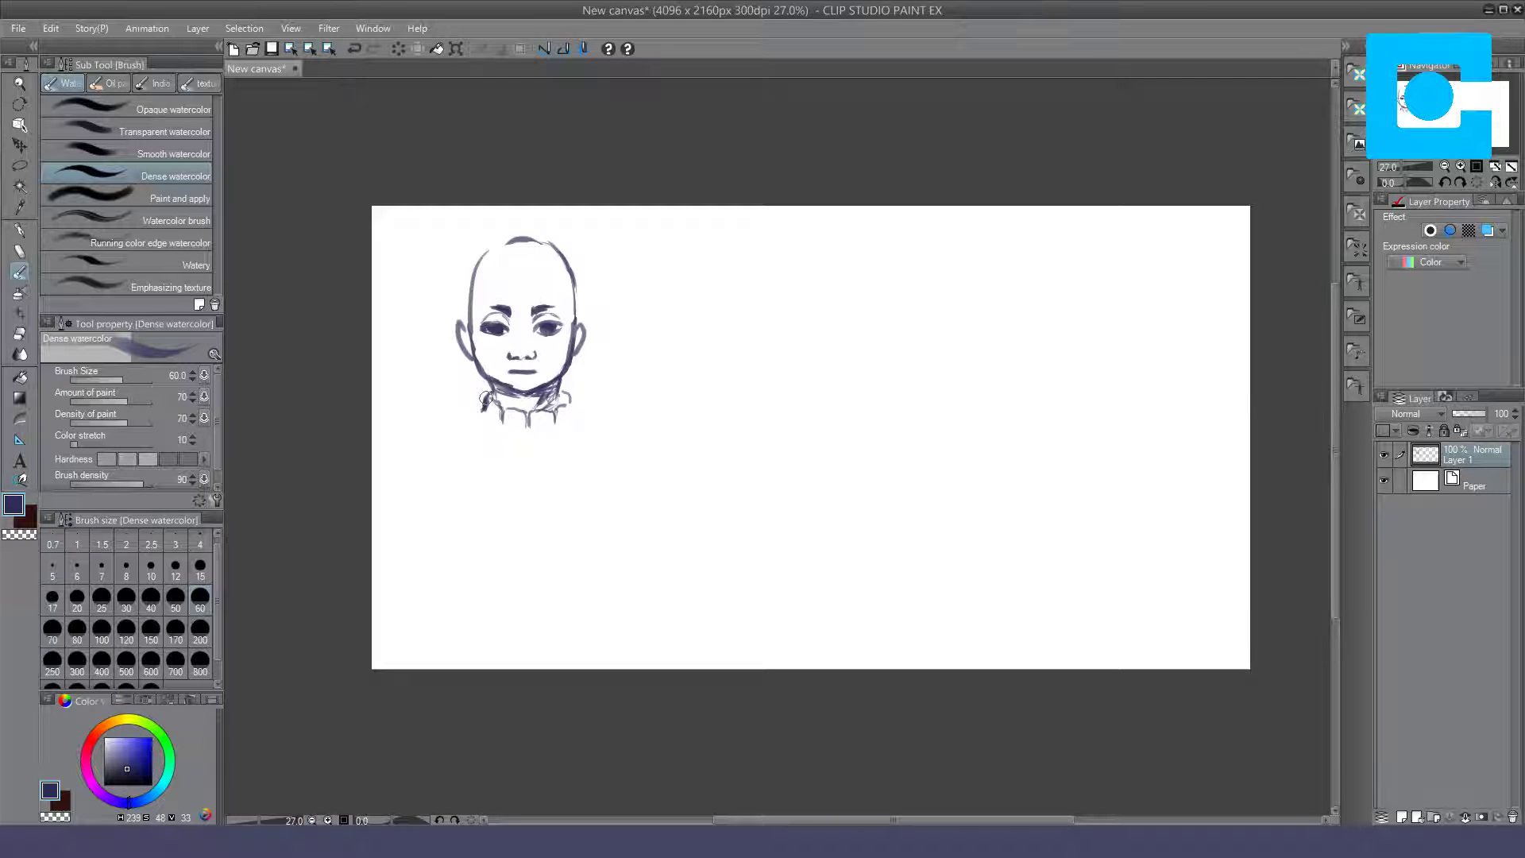
Step: Draw a large V shape of two thick arms in the canvas's right half, with a round joint where they meet
{"action": "left_click_drag", "start_coordinate": [859, 376], "coordinate": [933, 472]}
{"action": "mouse_move", "coordinate": [866, 377]}
{"action": "left_mouse_down"}
{"action": "mouse_move", "coordinate": [935, 474]}
{"action": "mouse_move", "coordinate": [1050, 375]}
{"action": "left_mouse_up"}
{"action": "left_click_drag", "start_coordinate": [953, 458], "coordinate": [1046, 376]}
{"action": "mouse_move", "coordinate": [872, 388]}
{"action": "left_mouse_down"}
{"action": "mouse_move", "coordinate": [852, 365]}
{"action": "mouse_move", "coordinate": [880, 399]}
{"action": "left_mouse_up"}
{"action": "left_click_drag", "start_coordinate": [934, 475], "coordinate": [936, 477]}
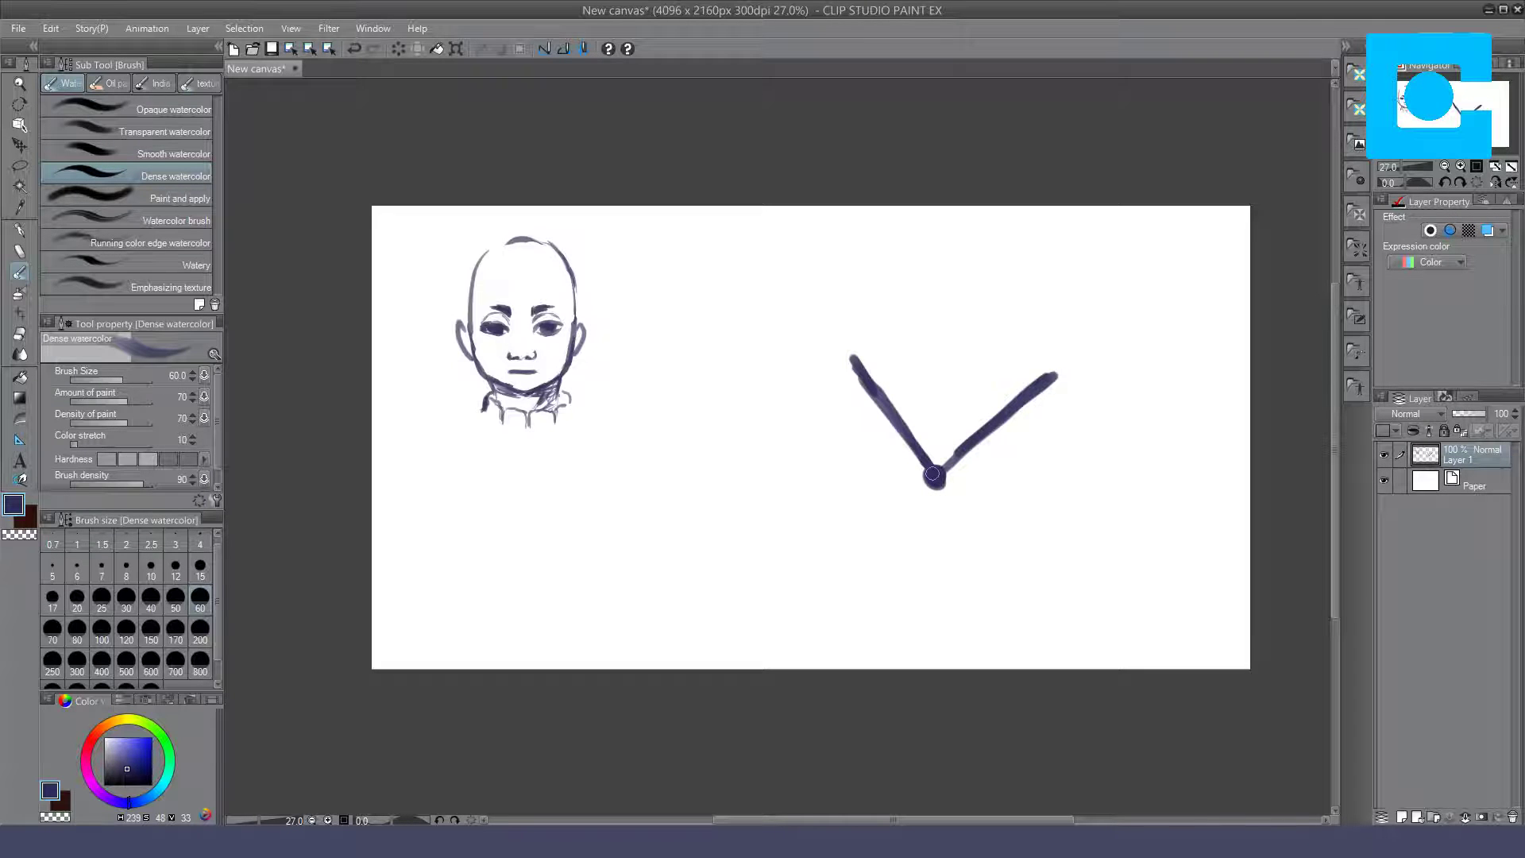
Step: Erase a round hole in the V shape's joint and another partway up its left arm
{"action": "left_click_drag", "start_coordinate": [933, 477], "coordinate": [939, 481]}
{"action": "key", "text": "ctrl+z"}
{"action": "key", "text": "e"}
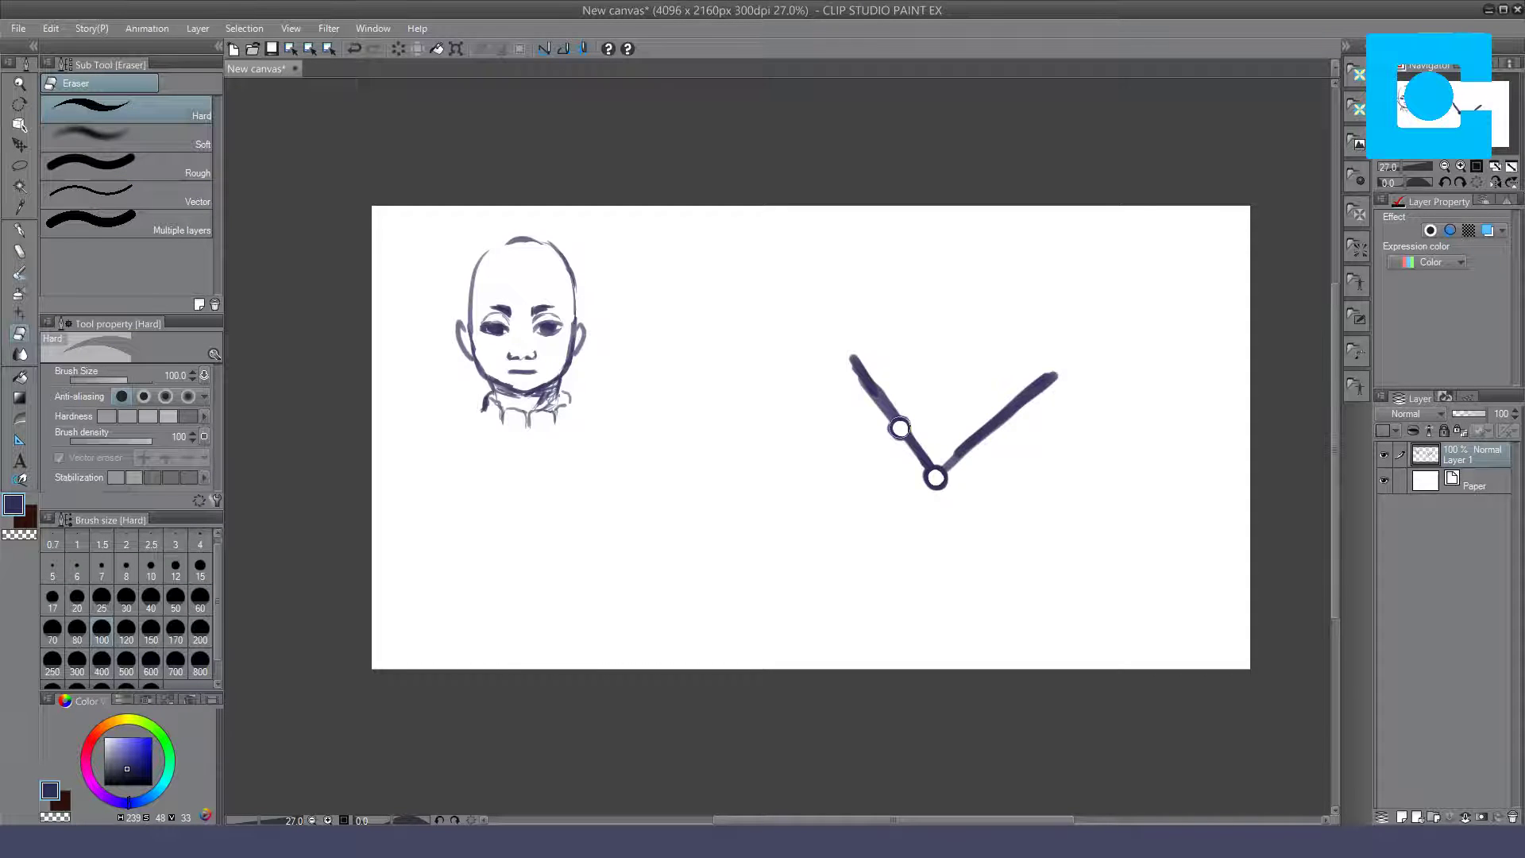
{"action": "key", "text": "b"}
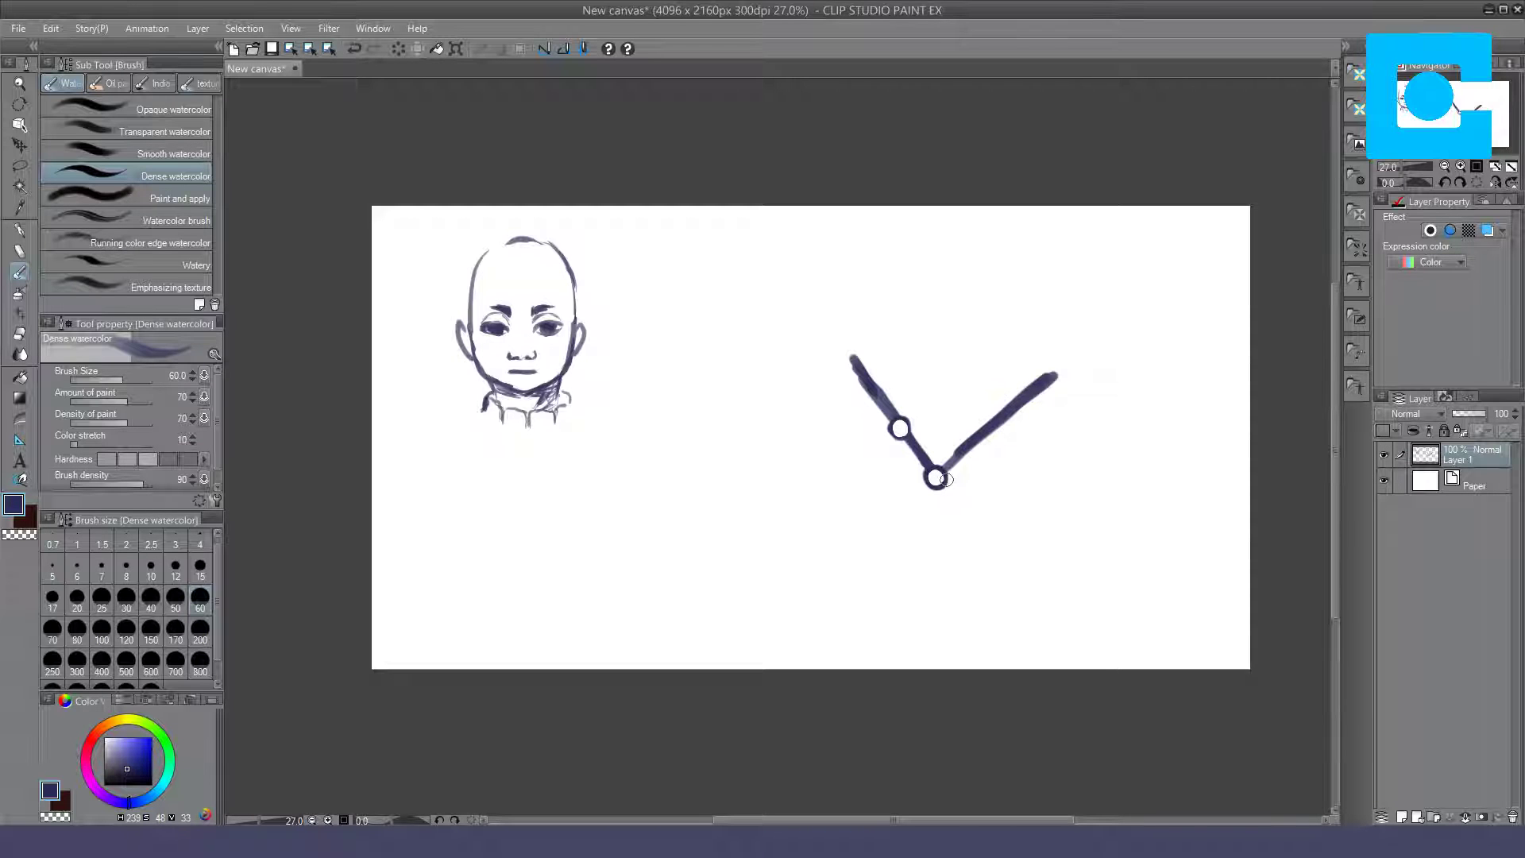
Step: Extend the V shape into a lattice by drawing crossing lines between its arms, with round joints at the intersections
{"action": "mouse_move", "coordinate": [904, 423]}
{"action": "left_mouse_down"}
{"action": "mouse_move", "coordinate": [967, 376]}
{"action": "mouse_move", "coordinate": [909, 421]}
{"action": "left_mouse_up"}
{"action": "key", "text": "e"}
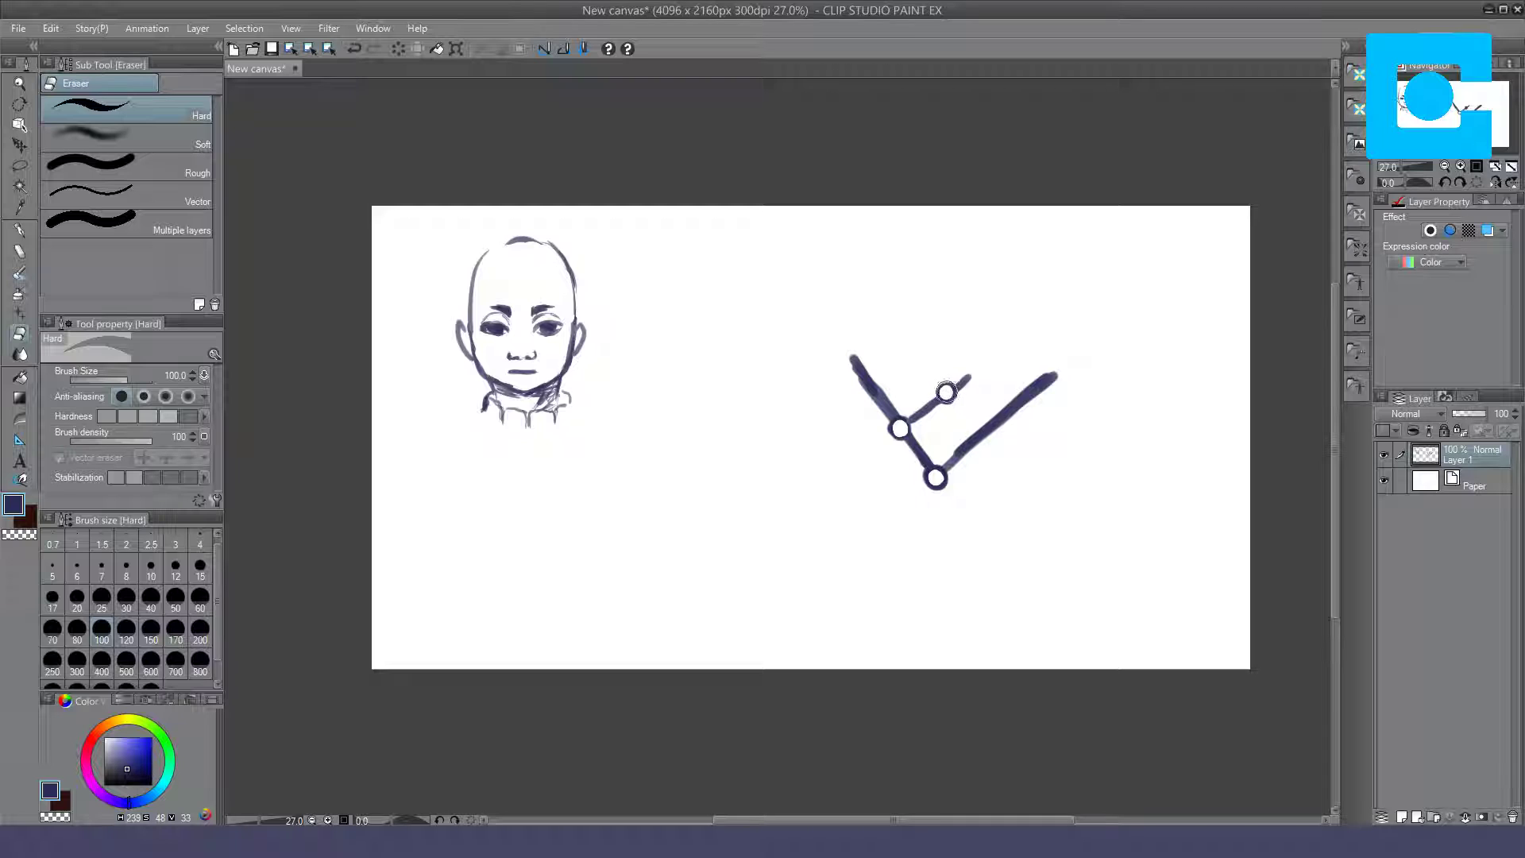
{"action": "key", "text": "b"}
{"action": "mouse_move", "coordinate": [891, 326]}
{"action": "left_mouse_down"}
{"action": "mouse_move", "coordinate": [936, 381]}
{"action": "mouse_move", "coordinate": [1036, 318]}
{"action": "left_mouse_up"}
{"action": "key", "text": "ctrl+z"}
{"action": "left_click_drag", "start_coordinate": [934, 285], "coordinate": [1023, 403]}
{"action": "left_click_drag", "start_coordinate": [987, 352], "coordinate": [991, 362]}
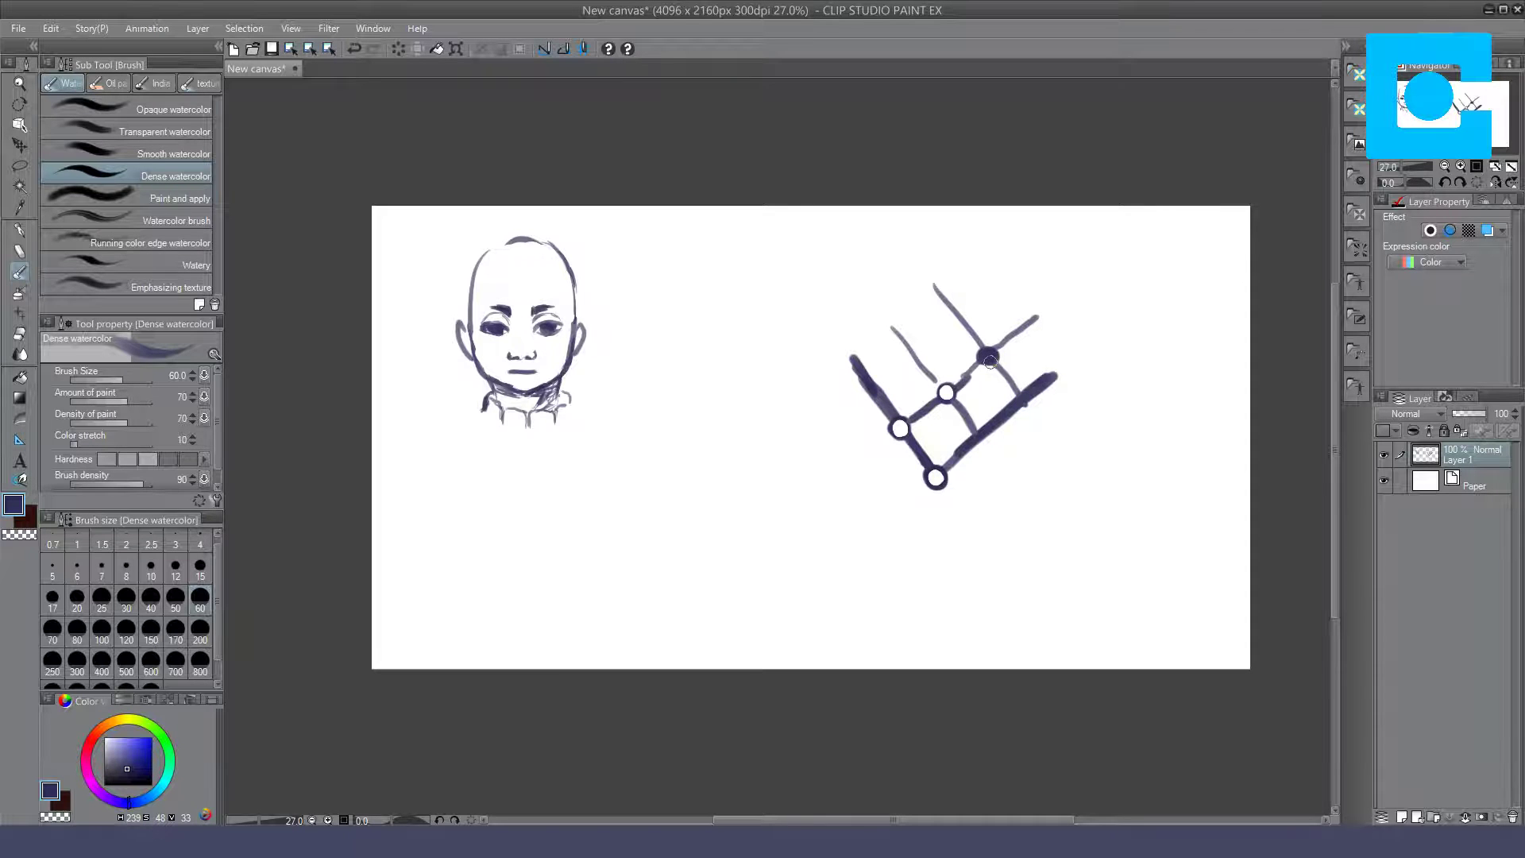
Step: Open round holes in the lattice's upper and right-arm joints, and draw an arc around the bottom joint
{"action": "key", "text": "e"}
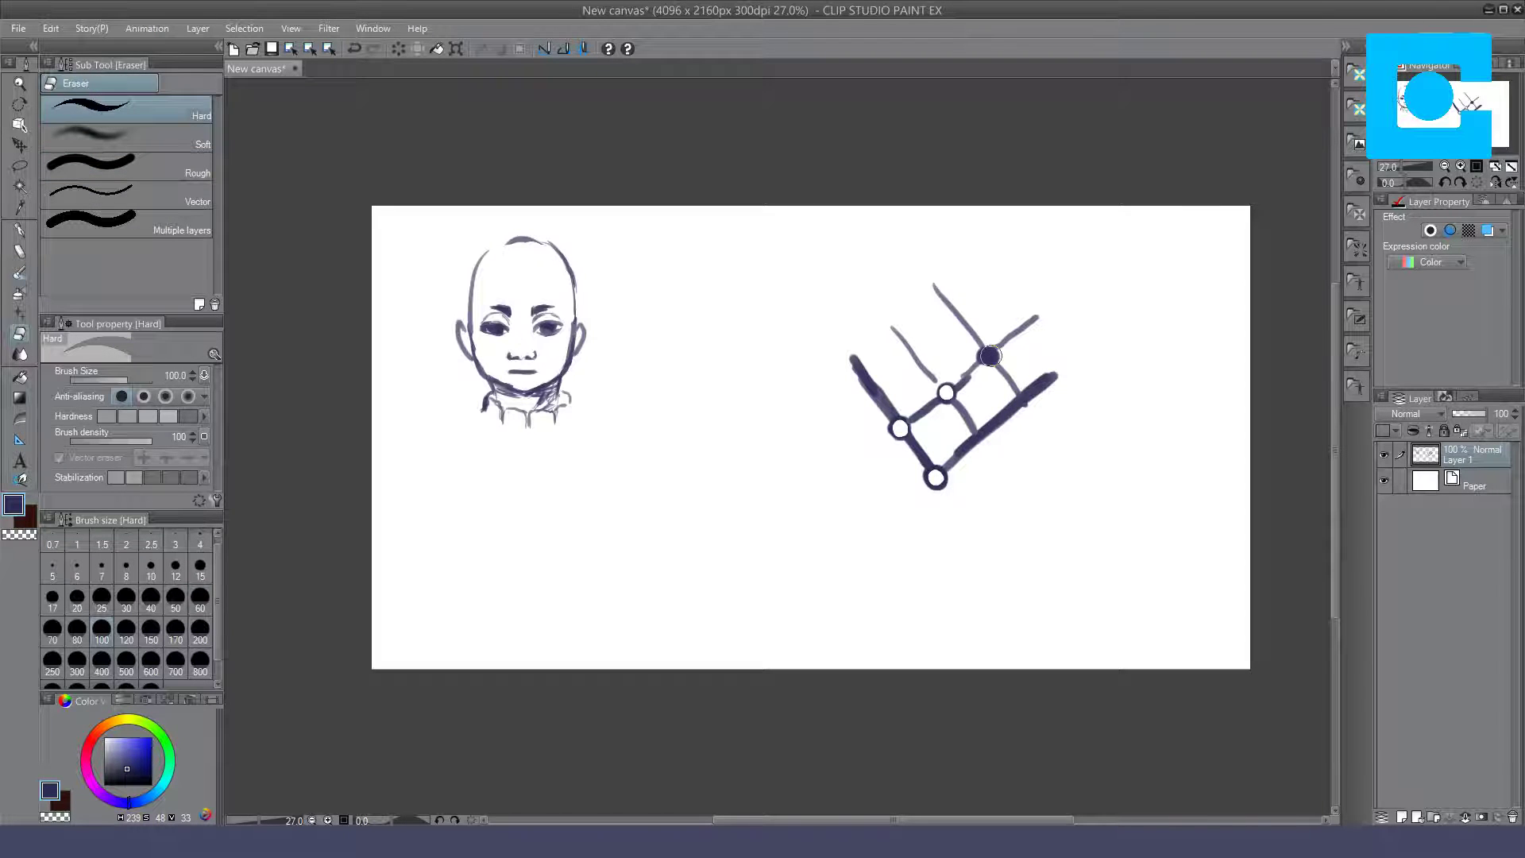
{"action": "key", "text": "b"}
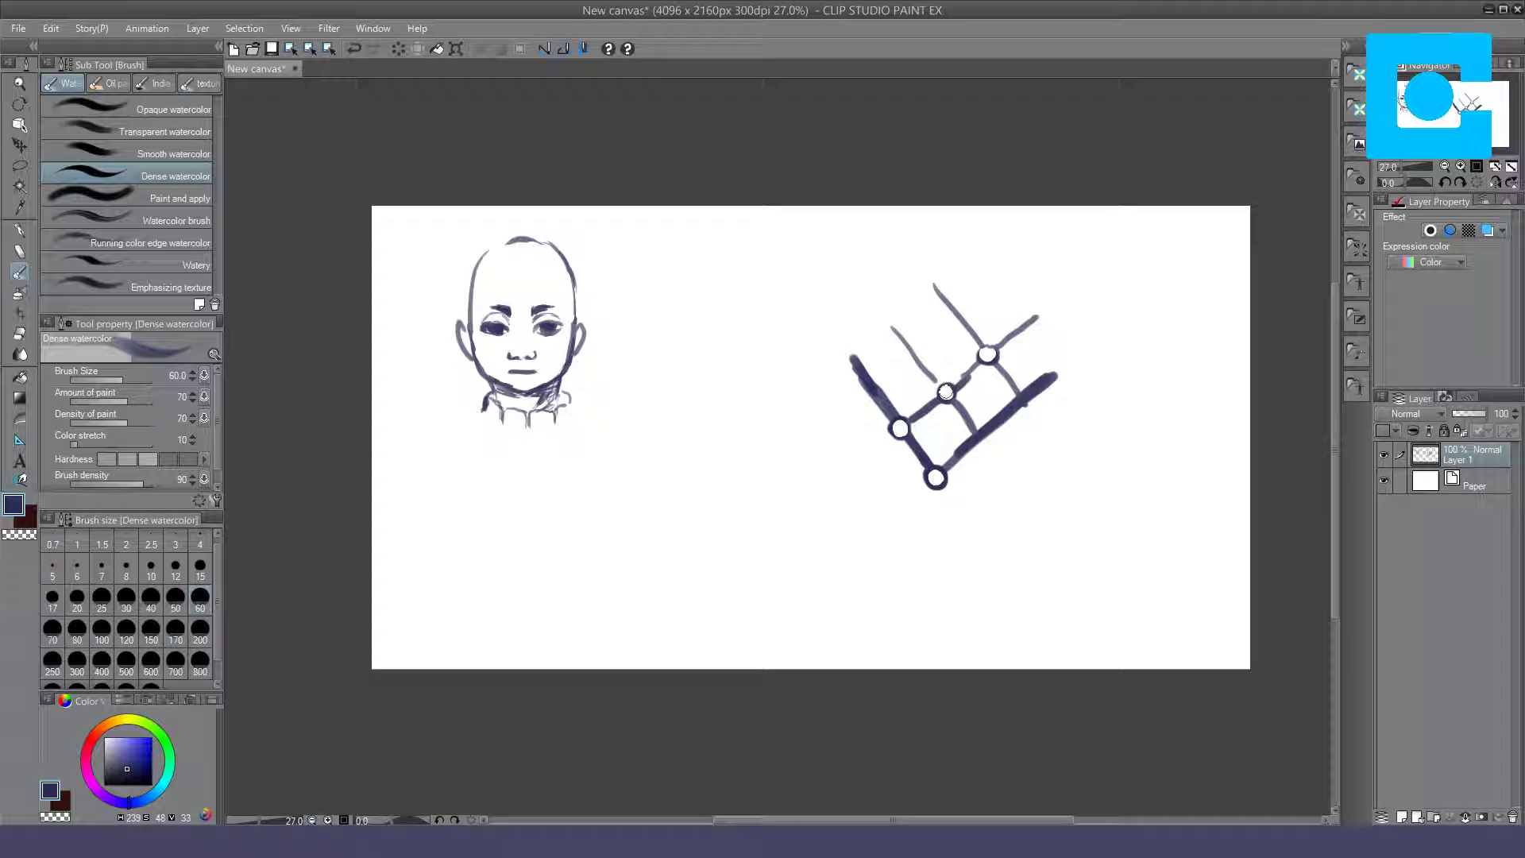
{"action": "key", "text": "e"}
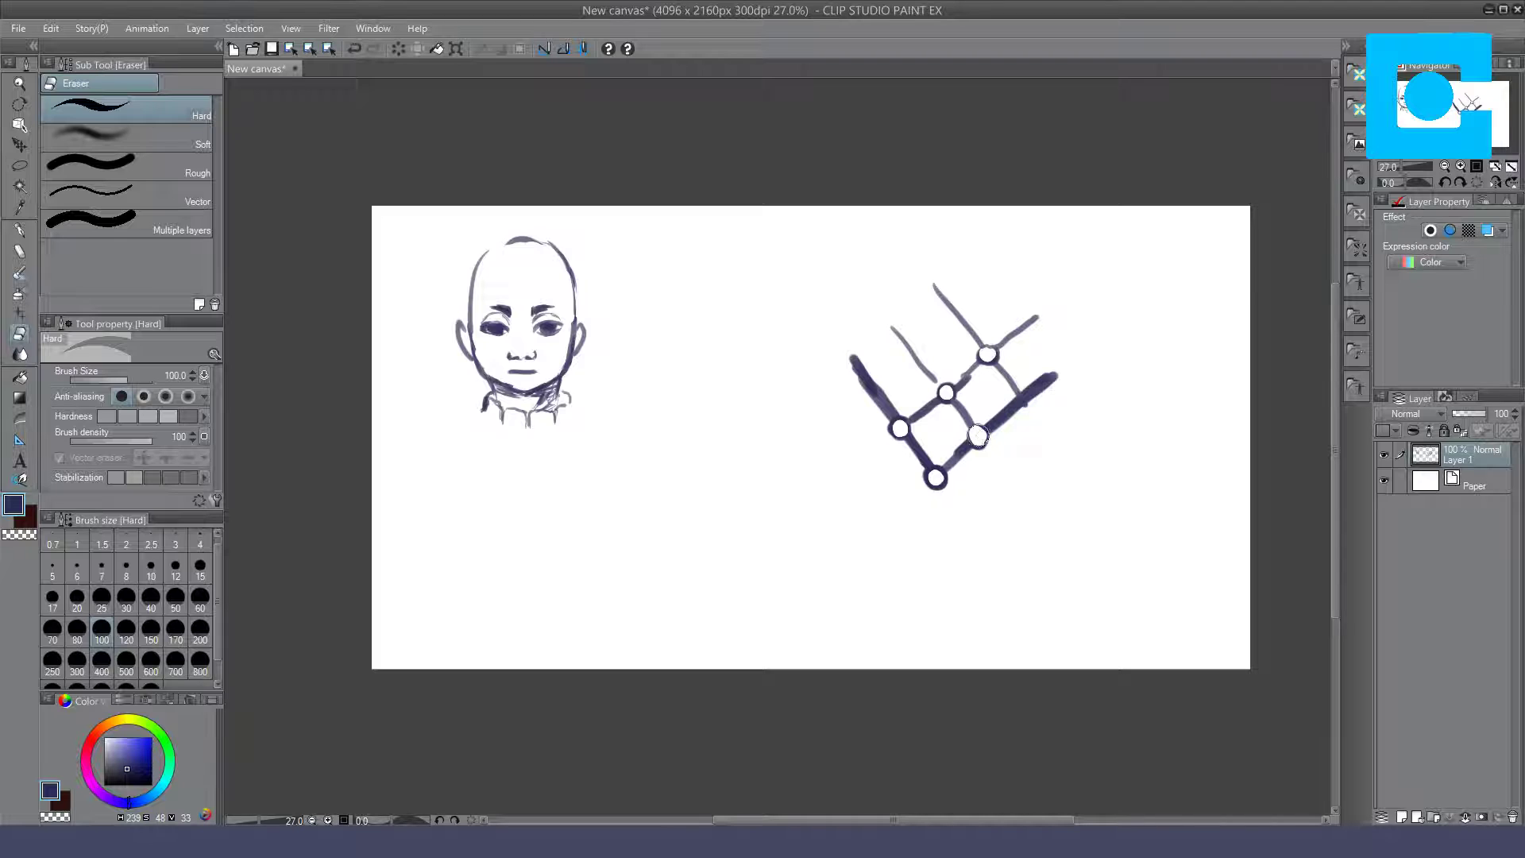
{"action": "key", "text": "b"}
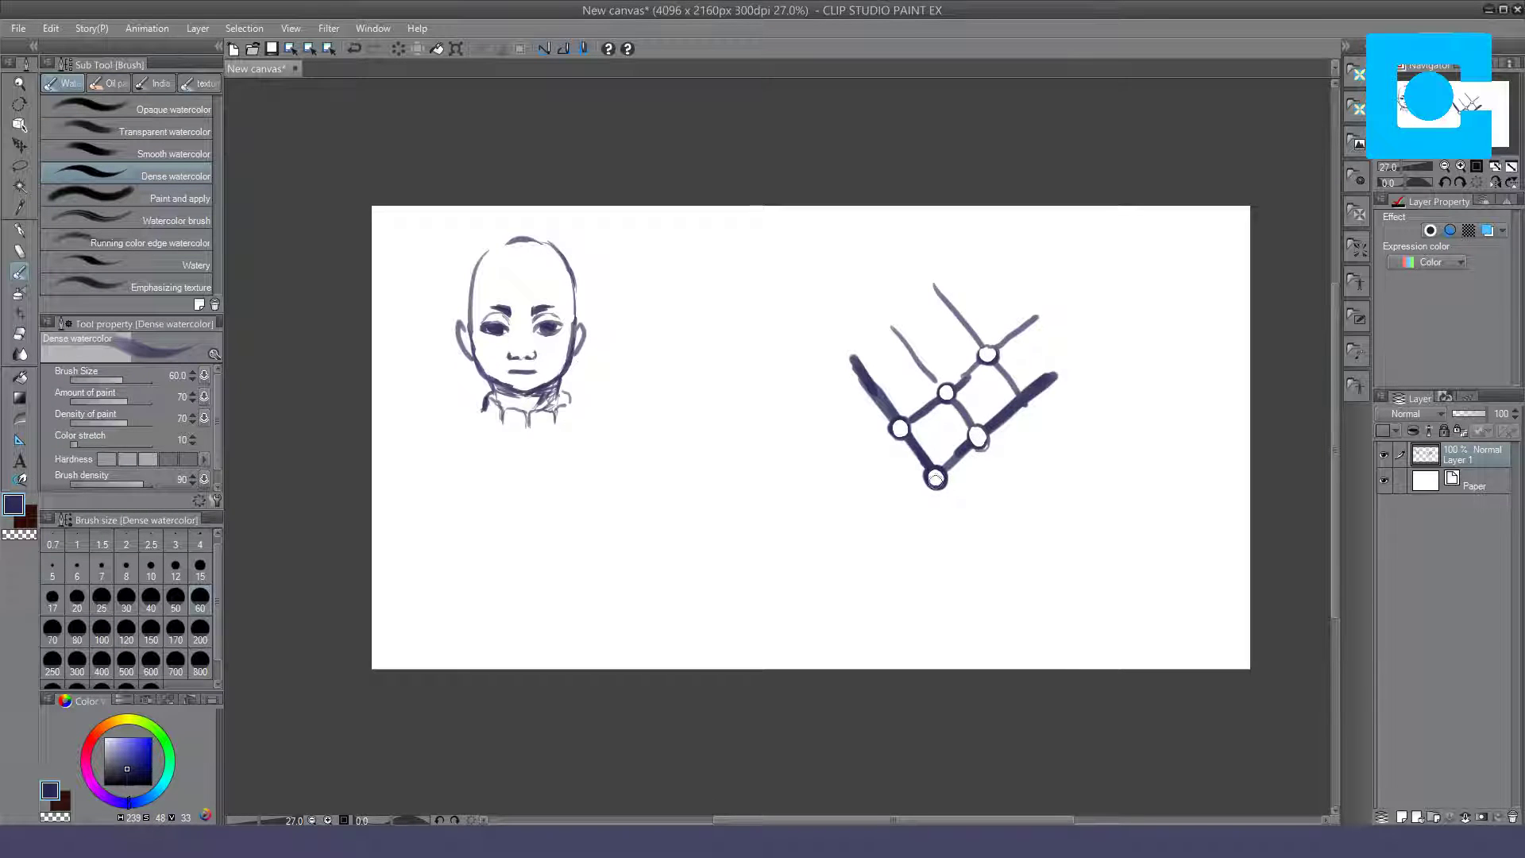
{"action": "left_click_drag", "start_coordinate": [924, 483], "coordinate": [956, 471]}
Step: Erase the entire lattice from the canvas's right half, using eraser size 200
{"action": "key", "text": "e"}
{"action": "mouse_move", "coordinate": [897, 321]}
{"action": "left_mouse_down"}
{"action": "mouse_move", "coordinate": [841, 379]}
{"action": "mouse_move", "coordinate": [924, 306]}
{"action": "left_mouse_up"}
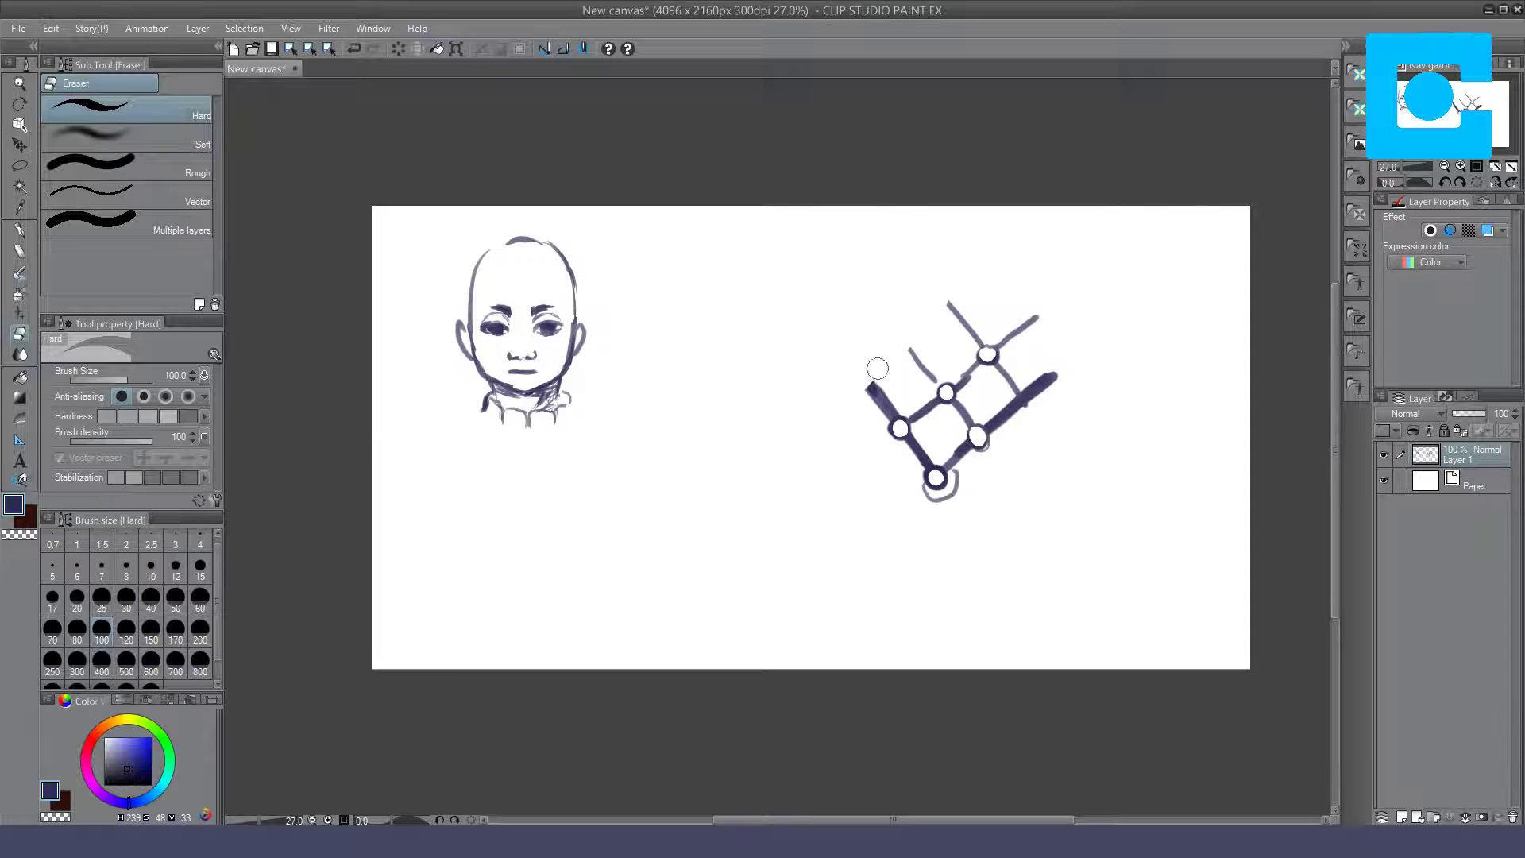
{"action": "mouse_move", "coordinate": [874, 389]}
{"action": "left_mouse_down"}
{"action": "mouse_move", "coordinate": [940, 394]}
{"action": "mouse_move", "coordinate": [957, 442]}
{"action": "mouse_move", "coordinate": [1046, 364]}
{"action": "left_mouse_up"}
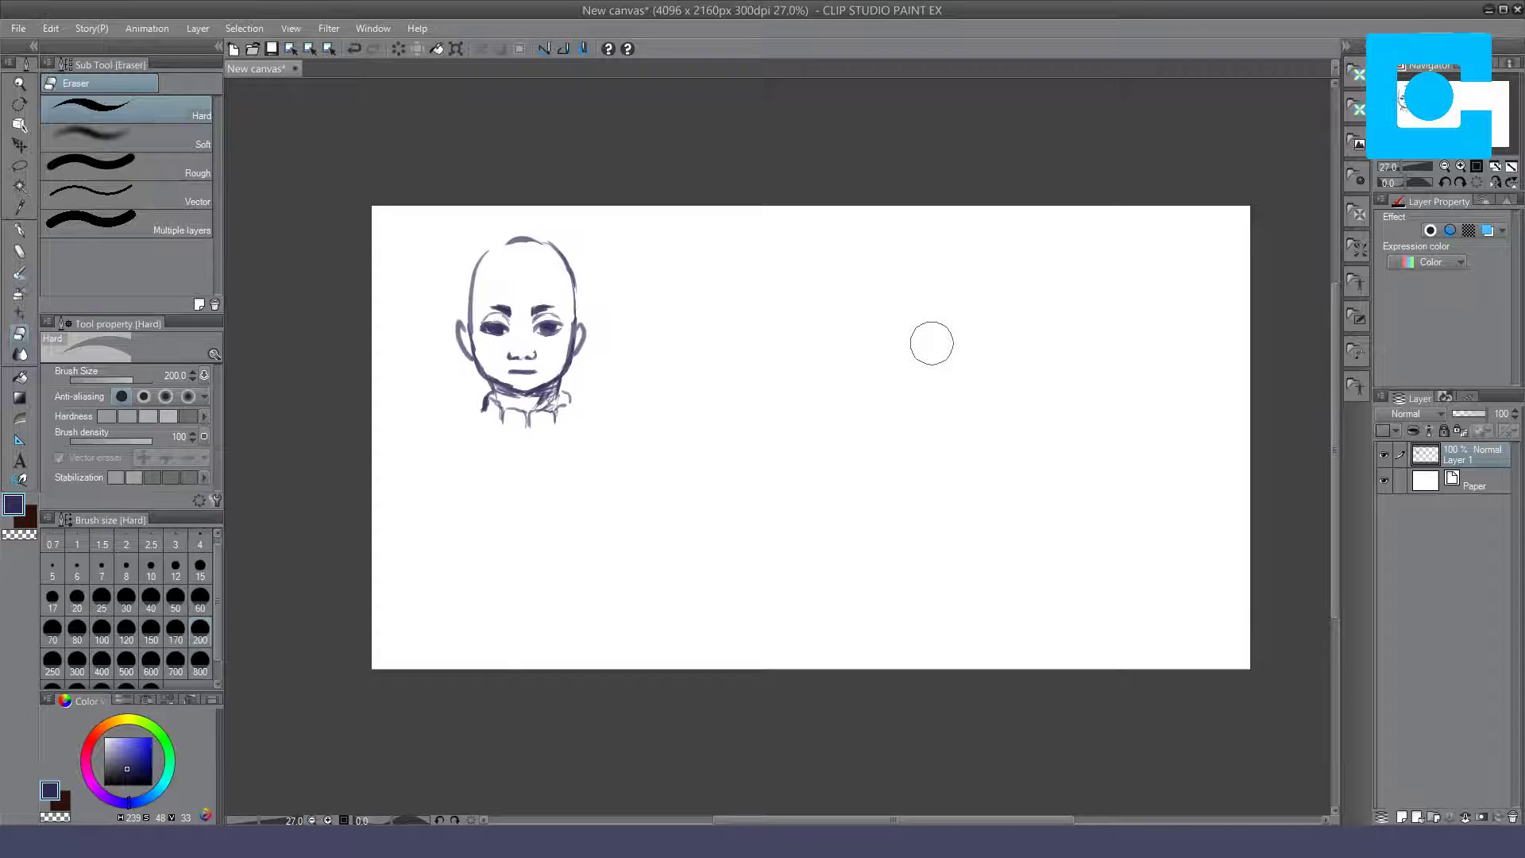
Step: Redraw the outer folds on both sides of the character's ruffled collar with the Dense watercolor brush at size 30
{"action": "key", "text": "b"}
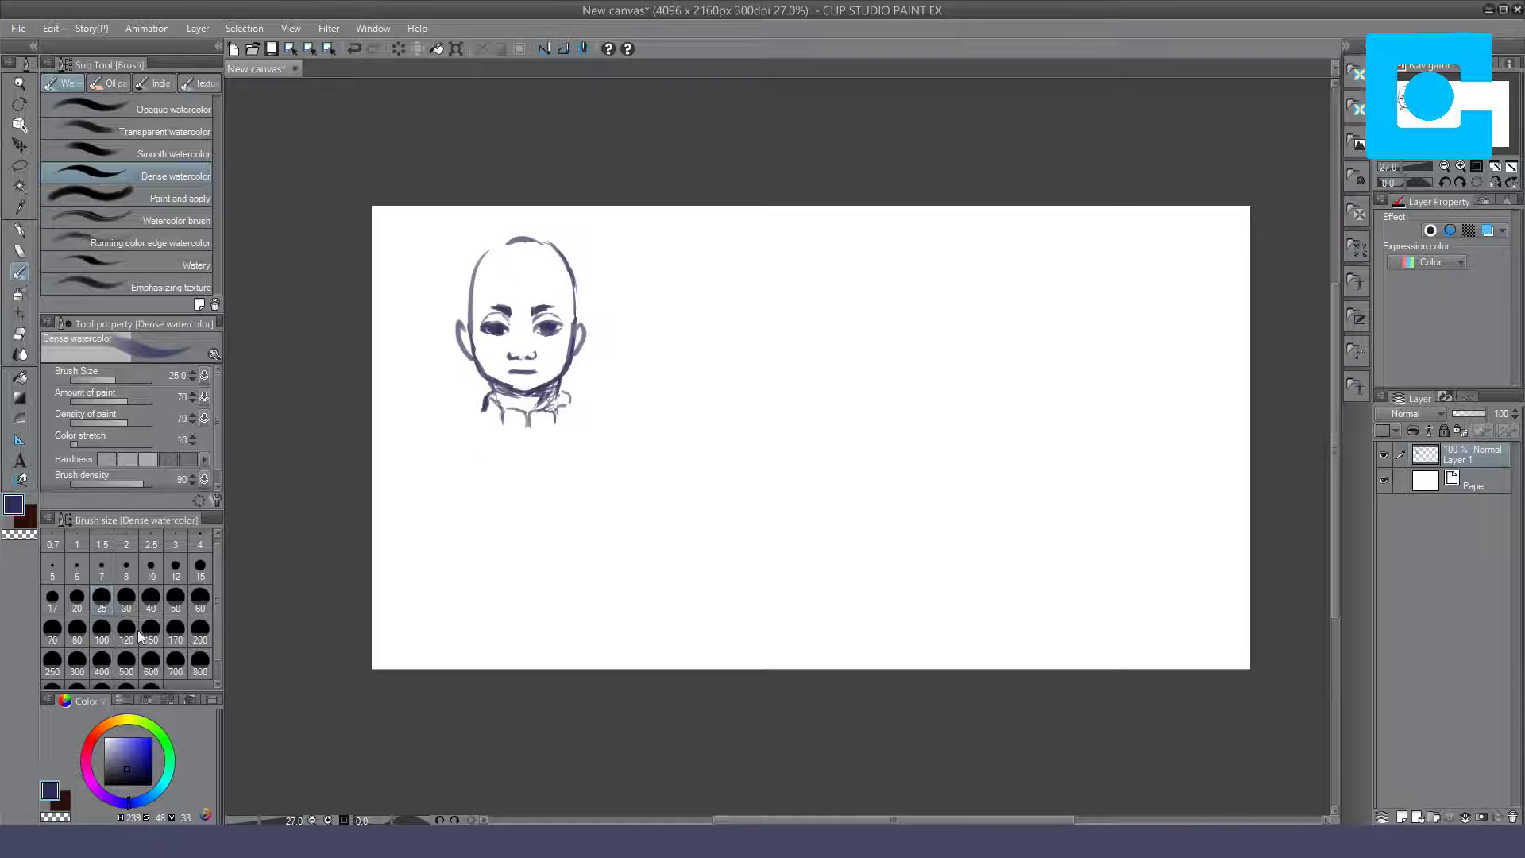
{"action": "left_click", "coordinate": [137, 607]}
{"action": "mouse_move", "coordinate": [561, 383]}
{"action": "left_mouse_down"}
{"action": "mouse_move", "coordinate": [575, 405]}
{"action": "mouse_move", "coordinate": [562, 392]}
{"action": "left_mouse_up"}
{"action": "left_click_drag", "start_coordinate": [555, 409], "coordinate": [573, 409]}
{"action": "left_click_drag", "start_coordinate": [487, 389], "coordinate": [480, 415]}
{"action": "key", "text": "ctrl+z"}
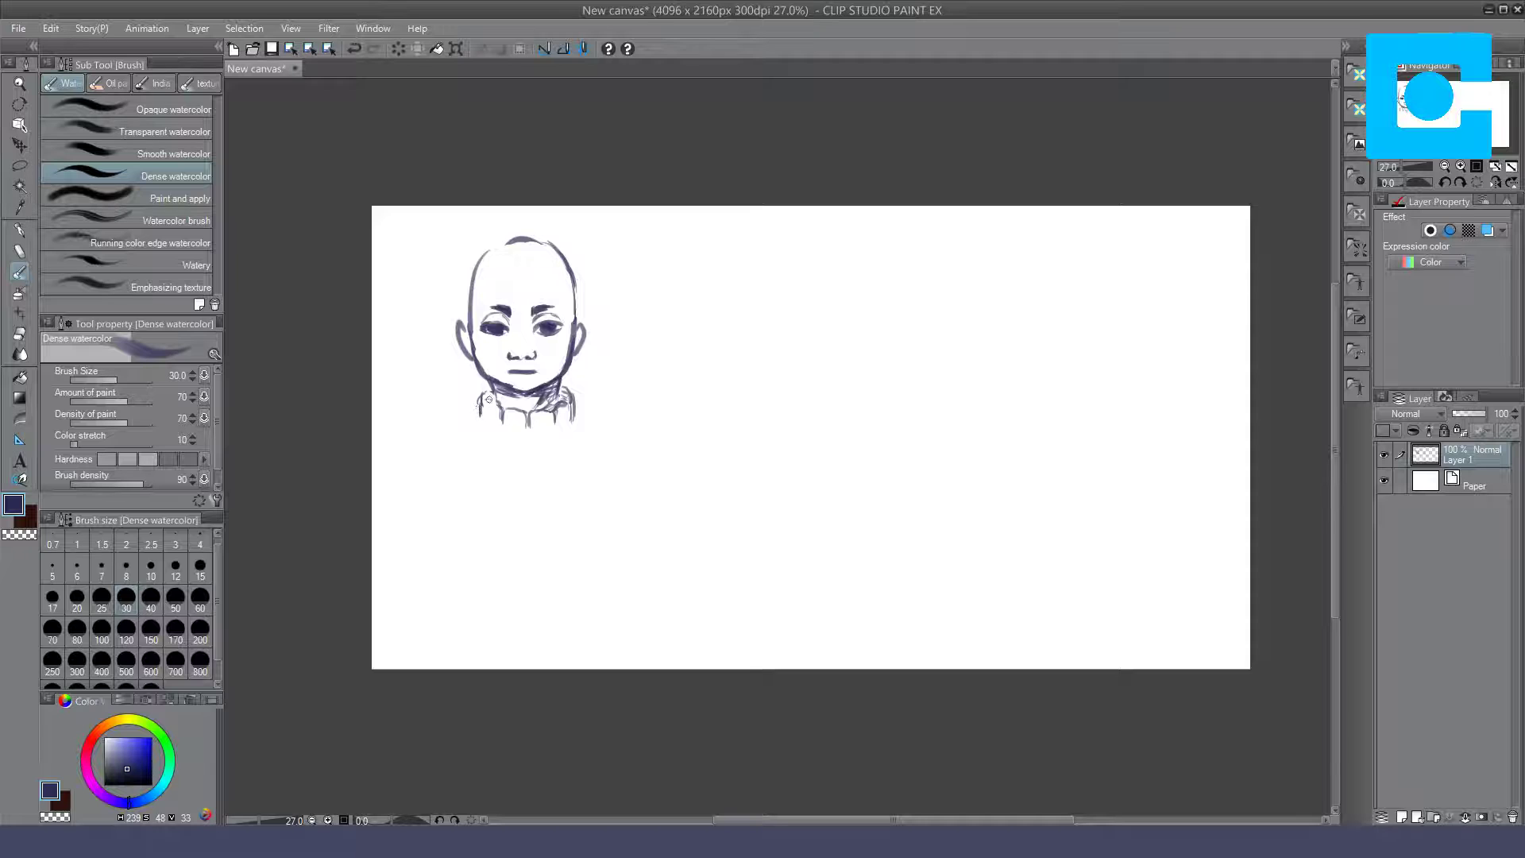
{"action": "left_click_drag", "start_coordinate": [492, 392], "coordinate": [478, 416]}
Step: Sketch an open coat collar on both sides of the neck, with its inner and outer edges sloping toward the chest
{"action": "mouse_move", "coordinate": [472, 389]}
{"action": "left_mouse_down"}
{"action": "mouse_move", "coordinate": [508, 477]}
{"action": "mouse_move", "coordinate": [455, 405]}
{"action": "mouse_move", "coordinate": [432, 418]}
{"action": "mouse_move", "coordinate": [429, 445]}
{"action": "mouse_move", "coordinate": [478, 490]}
{"action": "left_mouse_up"}
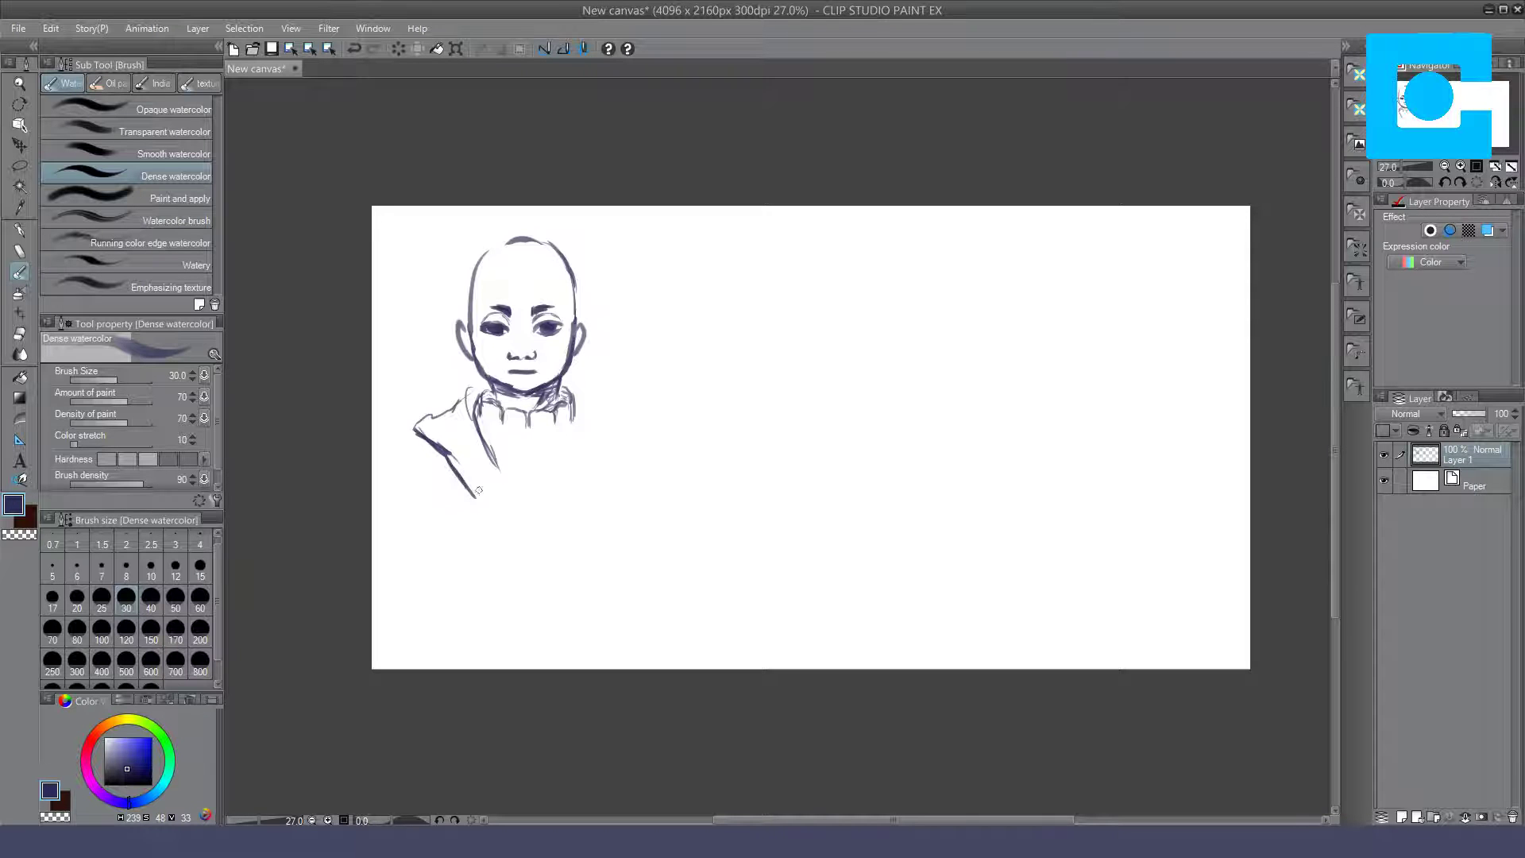
{"action": "mouse_move", "coordinate": [580, 404]}
{"action": "left_mouse_down"}
{"action": "mouse_move", "coordinate": [536, 478]}
{"action": "mouse_move", "coordinate": [595, 403]}
{"action": "mouse_move", "coordinate": [633, 422]}
{"action": "mouse_move", "coordinate": [578, 485]}
{"action": "left_mouse_up"}
{"action": "mouse_move", "coordinate": [480, 392]}
{"action": "left_mouse_down"}
{"action": "mouse_move", "coordinate": [409, 427]}
{"action": "mouse_move", "coordinate": [474, 418]}
{"action": "mouse_move", "coordinate": [506, 489]}
{"action": "left_mouse_up"}
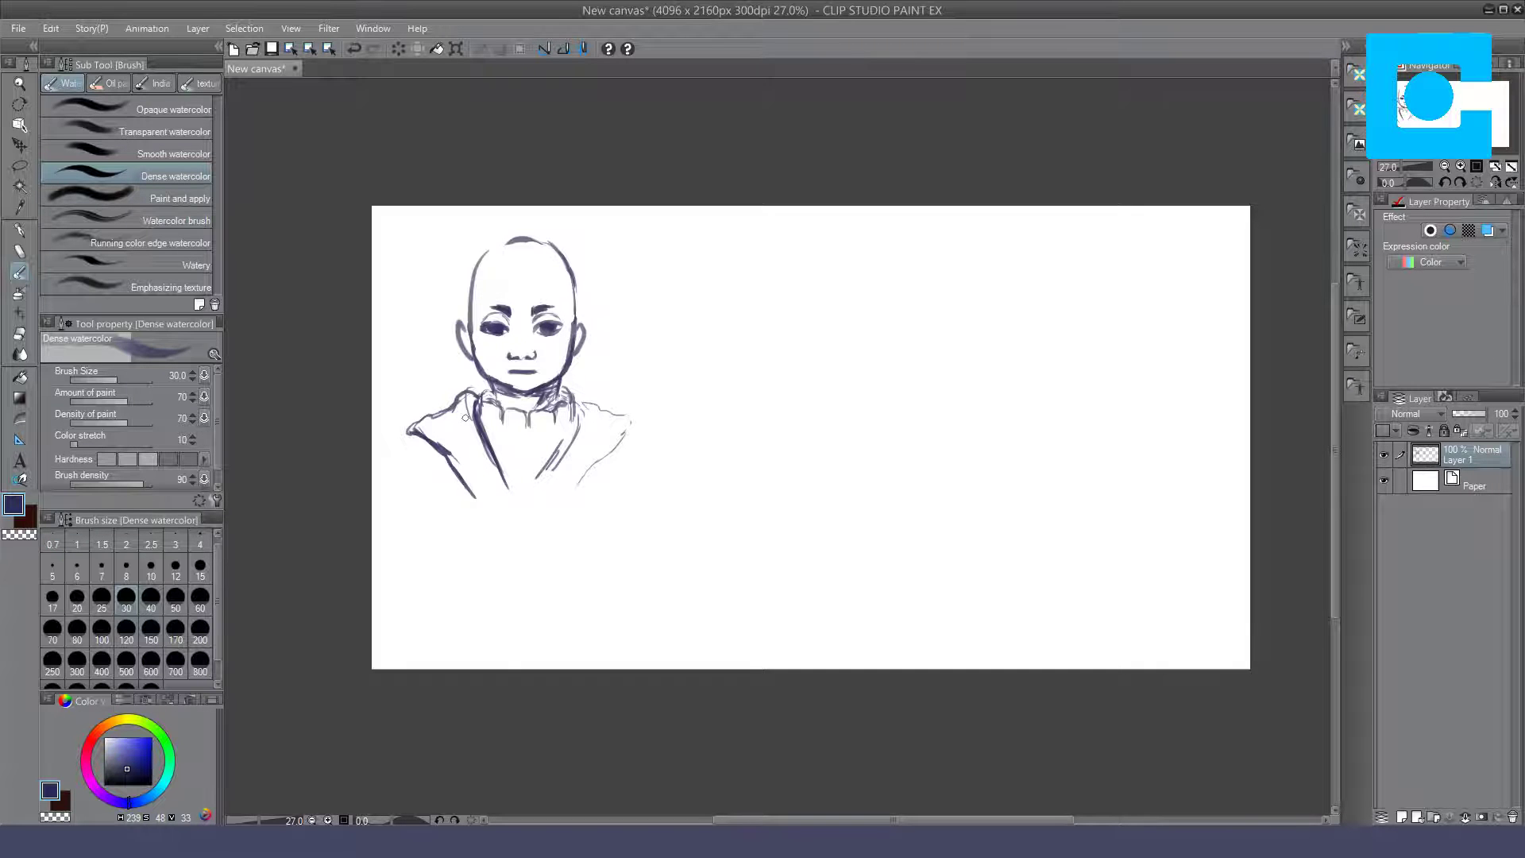
Step: Clean up the left lapel's inner edge with thinner lines, and strengthen the right lapel's inner and outer edges
{"action": "key", "text": "e"}
{"action": "left_click_drag", "start_coordinate": [471, 421], "coordinate": [501, 474]}
{"action": "key", "text": "b"}
{"action": "left_click_drag", "start_coordinate": [474, 402], "coordinate": [508, 486]}
{"action": "left_click_drag", "start_coordinate": [482, 421], "coordinate": [512, 492]}
{"action": "left_click_drag", "start_coordinate": [573, 392], "coordinate": [596, 410]}
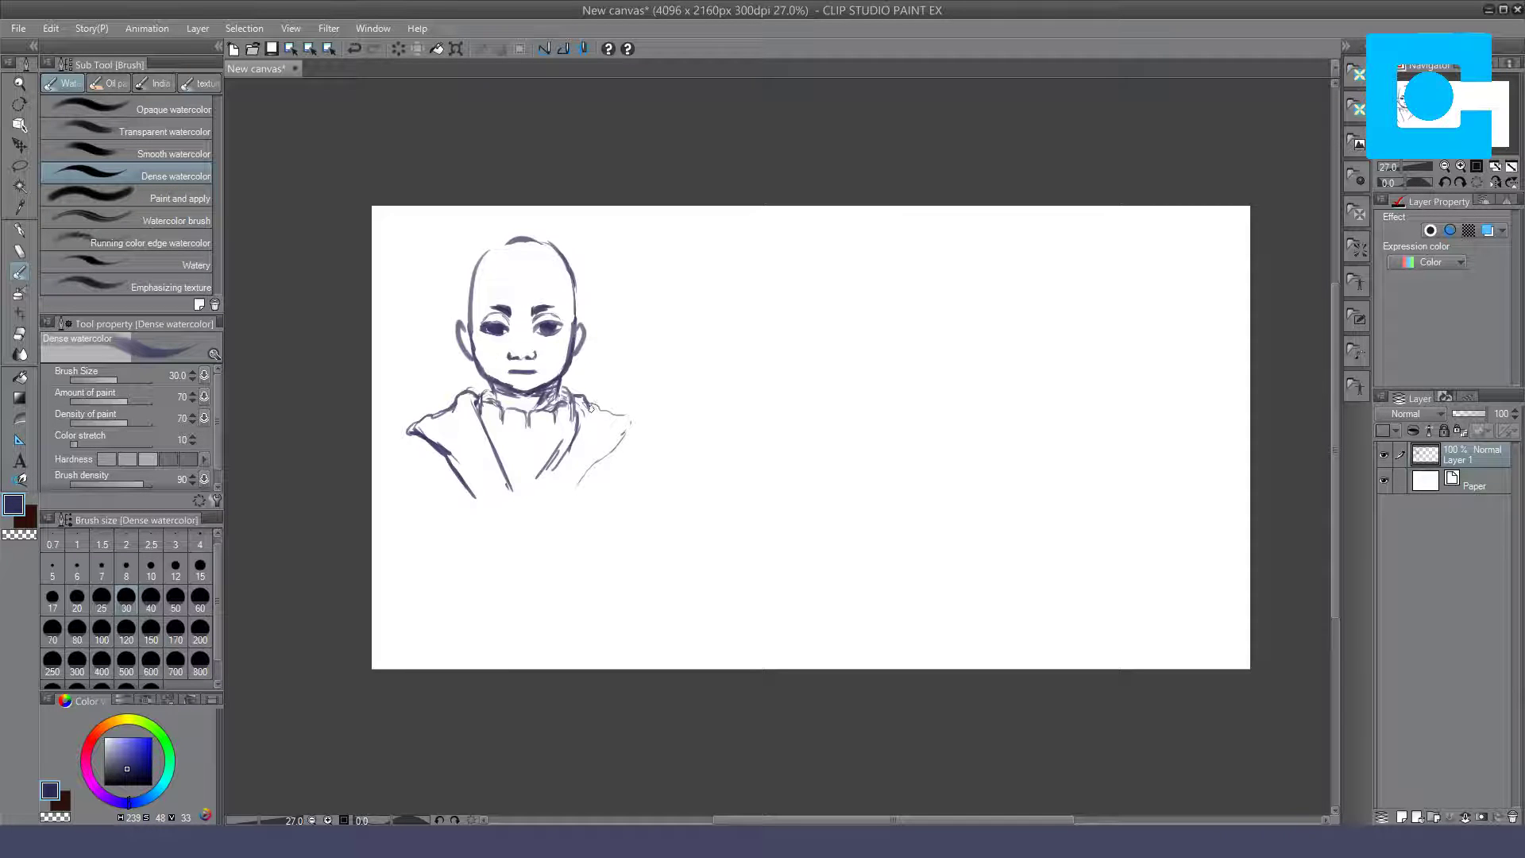
{"action": "mouse_move", "coordinate": [587, 412]}
{"action": "left_mouse_down"}
{"action": "mouse_move", "coordinate": [623, 433]}
{"action": "mouse_move", "coordinate": [553, 528]}
{"action": "left_mouse_up"}
{"action": "left_click_drag", "start_coordinate": [577, 423], "coordinate": [542, 505]}
Step: Draw the curved lower edge of the ruffled collar and start both shoulder lines of the coat
{"action": "mouse_move", "coordinate": [481, 416]}
{"action": "left_mouse_down"}
{"action": "mouse_move", "coordinate": [557, 430]}
{"action": "mouse_move", "coordinate": [575, 417]}
{"action": "left_mouse_up"}
{"action": "key", "text": "ctrl+z"}
{"action": "mouse_move", "coordinate": [479, 412]}
{"action": "left_mouse_down"}
{"action": "mouse_move", "coordinate": [523, 431]}
{"action": "mouse_move", "coordinate": [578, 419]}
{"action": "left_mouse_up"}
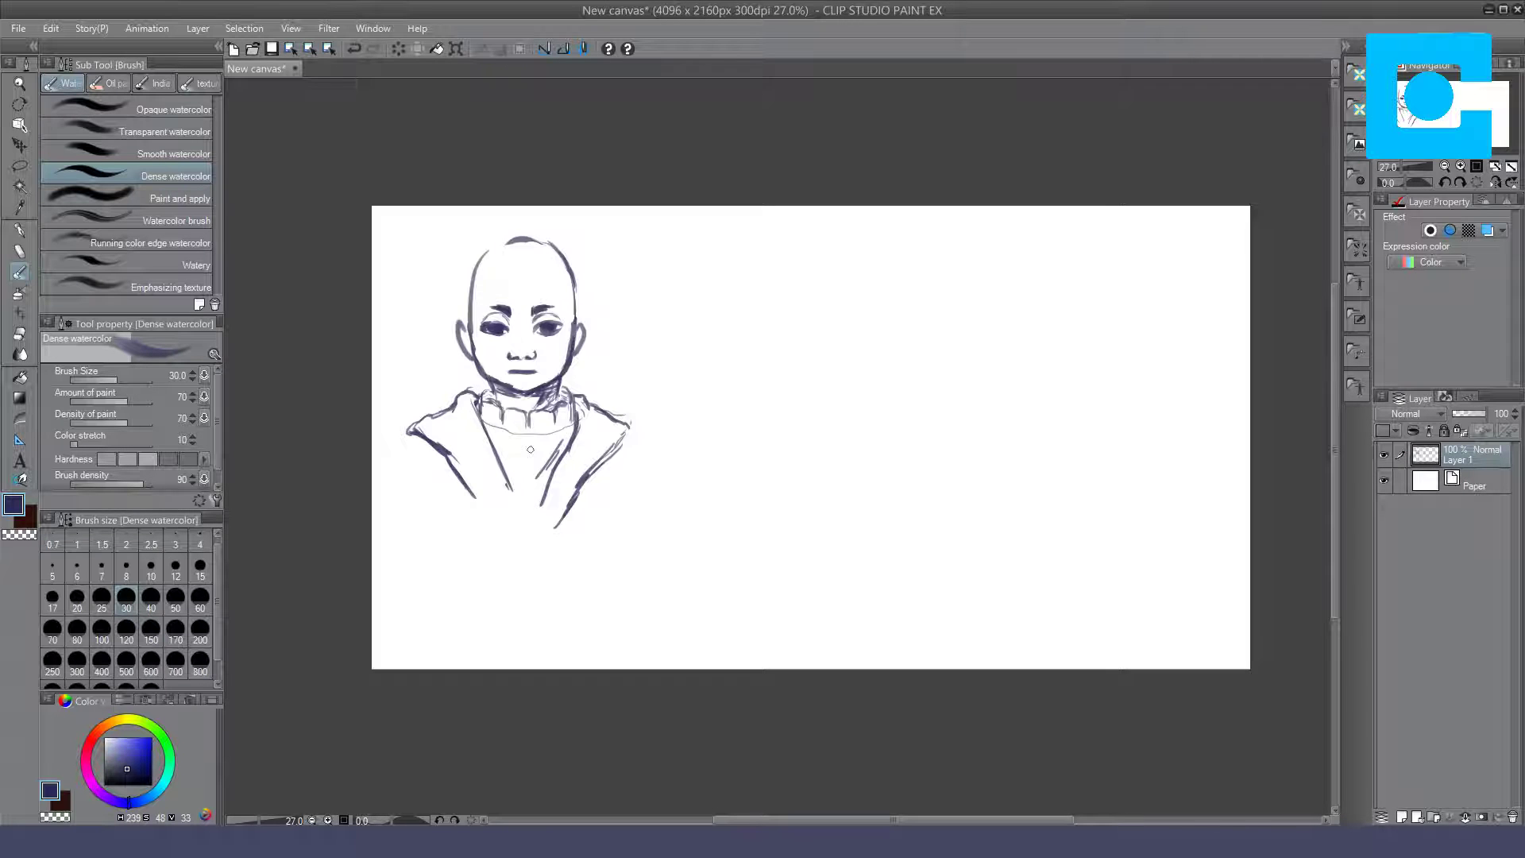
{"action": "mouse_move", "coordinate": [494, 434]}
{"action": "left_mouse_down"}
{"action": "mouse_move", "coordinate": [571, 419]}
{"action": "mouse_move", "coordinate": [485, 425]}
{"action": "left_mouse_up"}
{"action": "left_click_drag", "start_coordinate": [628, 434], "coordinate": [656, 450]}
{"action": "mouse_move", "coordinate": [416, 435]}
{"action": "left_mouse_down"}
{"action": "mouse_move", "coordinate": [393, 446]}
{"action": "mouse_move", "coordinate": [390, 493]}
{"action": "left_mouse_up"}
Step: Join the lapels' inner edges in a central front line and extend their outer edges down beside it
{"action": "mouse_move", "coordinate": [509, 480]}
{"action": "left_mouse_down"}
{"action": "mouse_move", "coordinate": [530, 542]}
{"action": "mouse_move", "coordinate": [543, 492]}
{"action": "mouse_move", "coordinate": [516, 617]}
{"action": "left_mouse_up"}
{"action": "key", "text": "e"}
{"action": "left_click_drag", "start_coordinate": [514, 566], "coordinate": [516, 623]}
{"action": "key", "text": "b"}
{"action": "left_click_drag", "start_coordinate": [474, 497], "coordinate": [508, 579]}
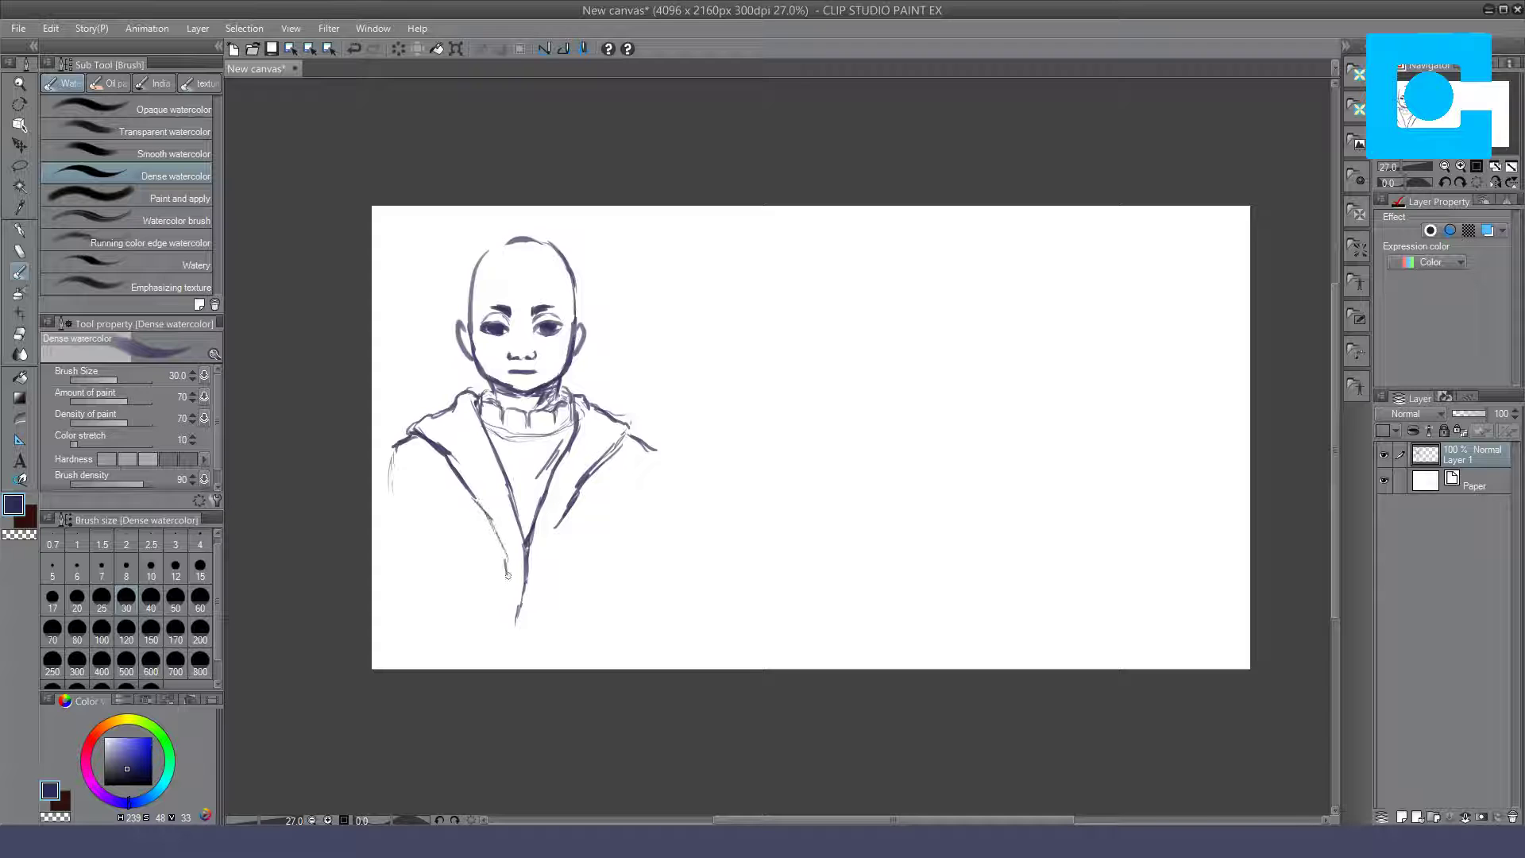
{"action": "left_click_drag", "start_coordinate": [562, 525], "coordinate": [526, 616]}
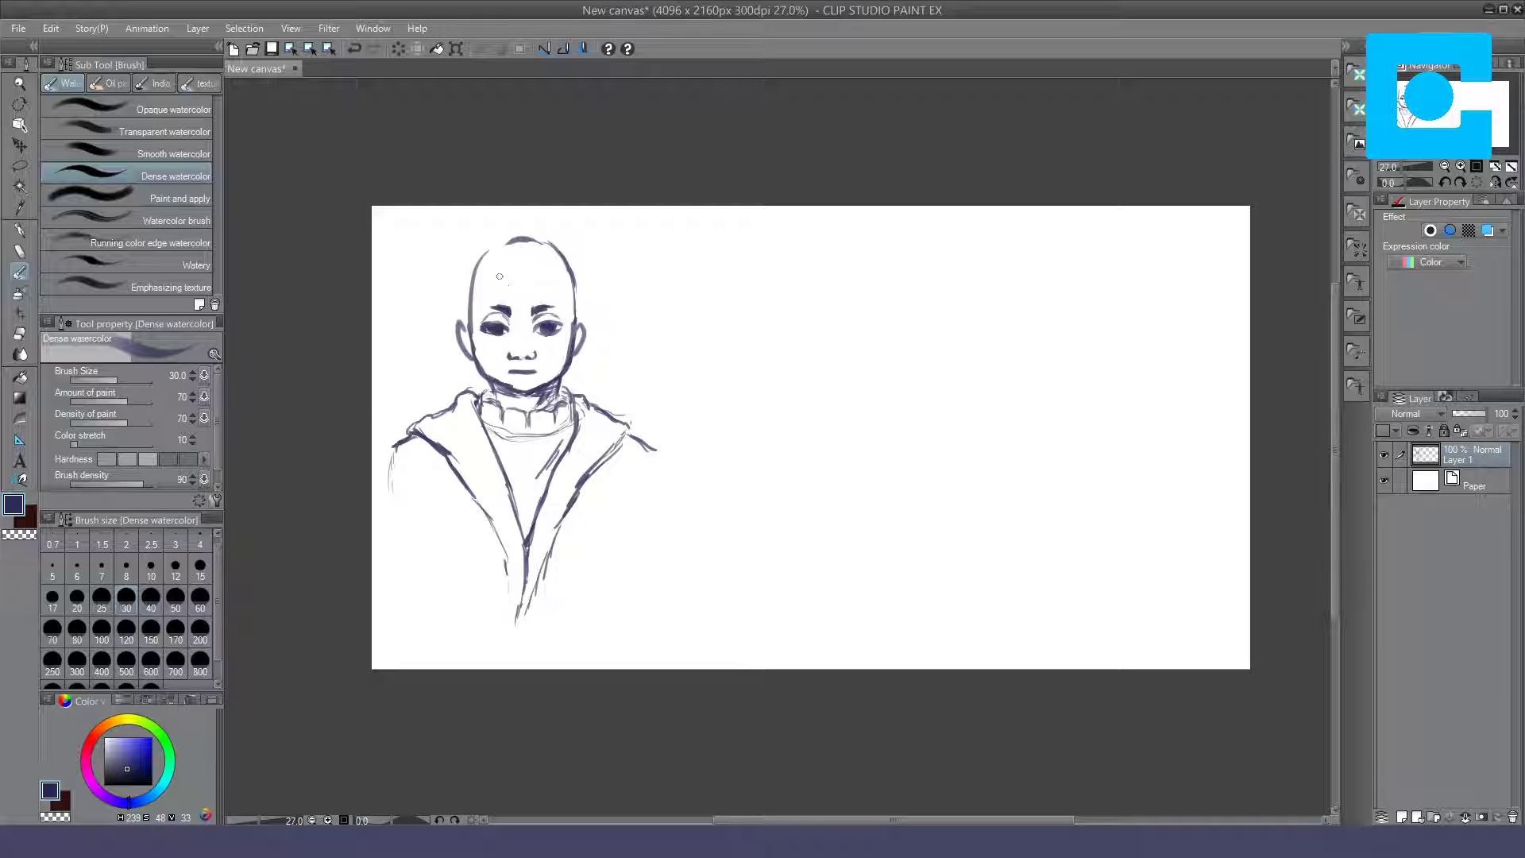
Step: Sketch a short hairline across the forehead and cover the top and left side of the head with hair strokes
{"action": "left_click_drag", "start_coordinate": [514, 283], "coordinate": [545, 278]}
{"action": "key", "text": "ctrl+z"}
{"action": "left_click_drag", "start_coordinate": [507, 268], "coordinate": [571, 320]}
{"action": "mouse_move", "coordinate": [499, 267]}
{"action": "left_mouse_down"}
{"action": "mouse_move", "coordinate": [478, 284]}
{"action": "mouse_move", "coordinate": [486, 254]}
{"action": "mouse_move", "coordinate": [467, 278]}
{"action": "mouse_move", "coordinate": [505, 240]}
{"action": "left_mouse_up"}
{"action": "key", "text": "ctrl+z"}
{"action": "mouse_move", "coordinate": [507, 240]}
{"action": "left_mouse_down"}
{"action": "mouse_move", "coordinate": [577, 283]}
{"action": "mouse_move", "coordinate": [565, 268]}
{"action": "left_mouse_up"}
{"action": "mouse_move", "coordinate": [543, 248]}
{"action": "left_mouse_down"}
{"action": "mouse_move", "coordinate": [548, 267]}
{"action": "mouse_move", "coordinate": [535, 265]}
{"action": "left_mouse_up"}
{"action": "mouse_move", "coordinate": [534, 239]}
{"action": "left_mouse_down"}
{"action": "mouse_move", "coordinate": [526, 263]}
{"action": "mouse_move", "coordinate": [468, 288]}
{"action": "left_mouse_up"}
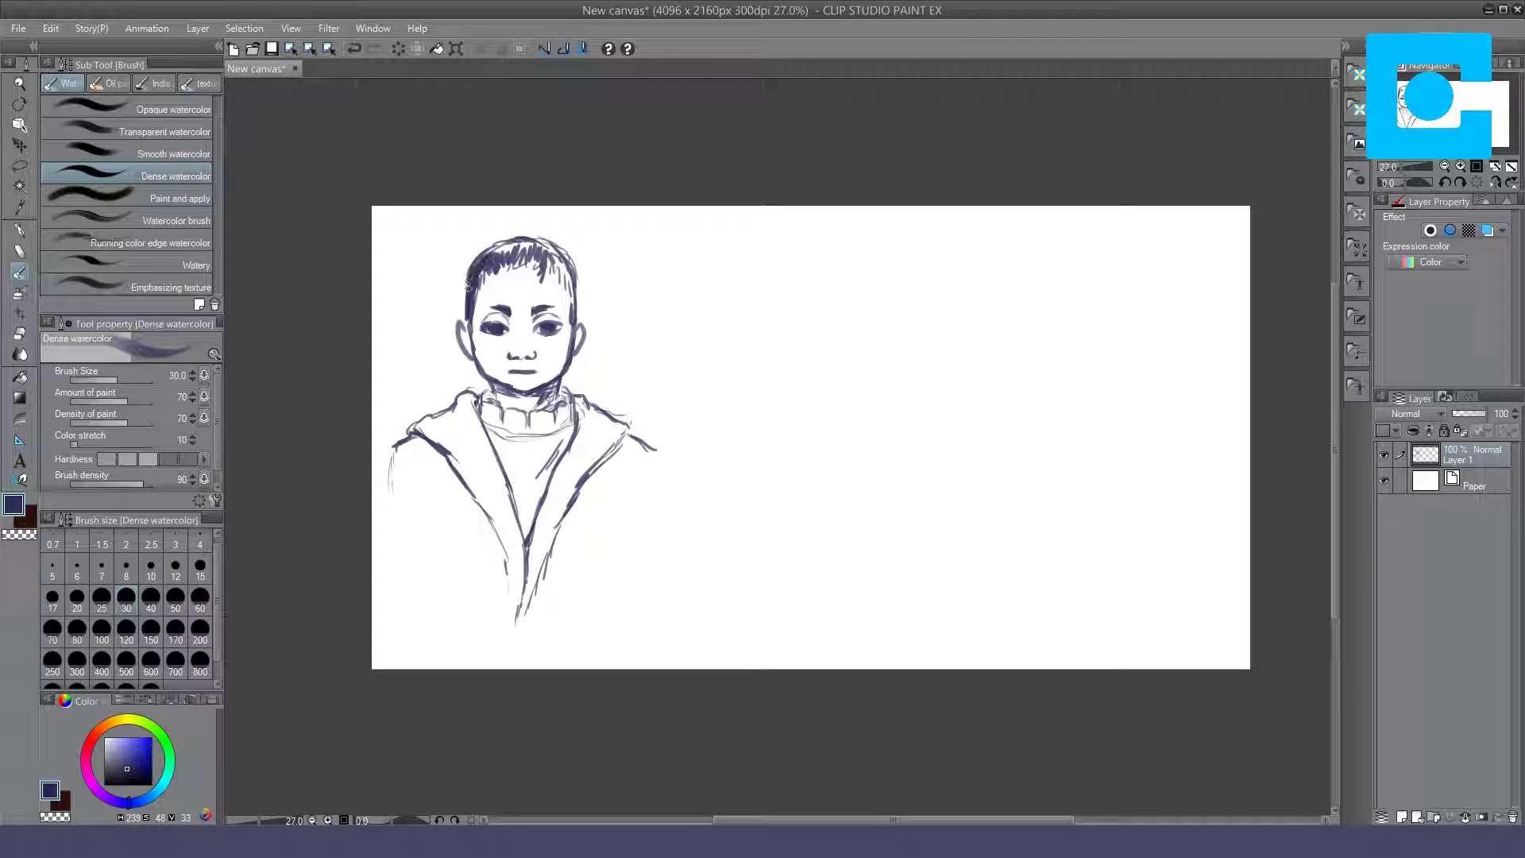
Step: Fill in the dark short hair with a jagged fringe and add hair down both sides of the head
{"action": "left_click_drag", "start_coordinate": [548, 242], "coordinate": [493, 256]}
{"action": "mouse_move", "coordinate": [558, 240]}
{"action": "left_mouse_down"}
{"action": "mouse_move", "coordinate": [533, 254]}
{"action": "mouse_move", "coordinate": [542, 266]}
{"action": "left_mouse_up"}
{"action": "left_click_drag", "start_coordinate": [568, 240], "coordinate": [544, 271]}
{"action": "left_click_drag", "start_coordinate": [565, 253], "coordinate": [545, 275]}
{"action": "mouse_move", "coordinate": [557, 261]}
{"action": "left_mouse_down"}
{"action": "mouse_move", "coordinate": [555, 289]}
{"action": "mouse_move", "coordinate": [517, 270]}
{"action": "mouse_move", "coordinate": [531, 268]}
{"action": "left_mouse_up"}
{"action": "mouse_move", "coordinate": [543, 244]}
{"action": "left_mouse_down"}
{"action": "mouse_move", "coordinate": [500, 266]}
{"action": "mouse_move", "coordinate": [512, 270]}
{"action": "mouse_move", "coordinate": [488, 254]}
{"action": "mouse_move", "coordinate": [567, 272]}
{"action": "left_mouse_up"}
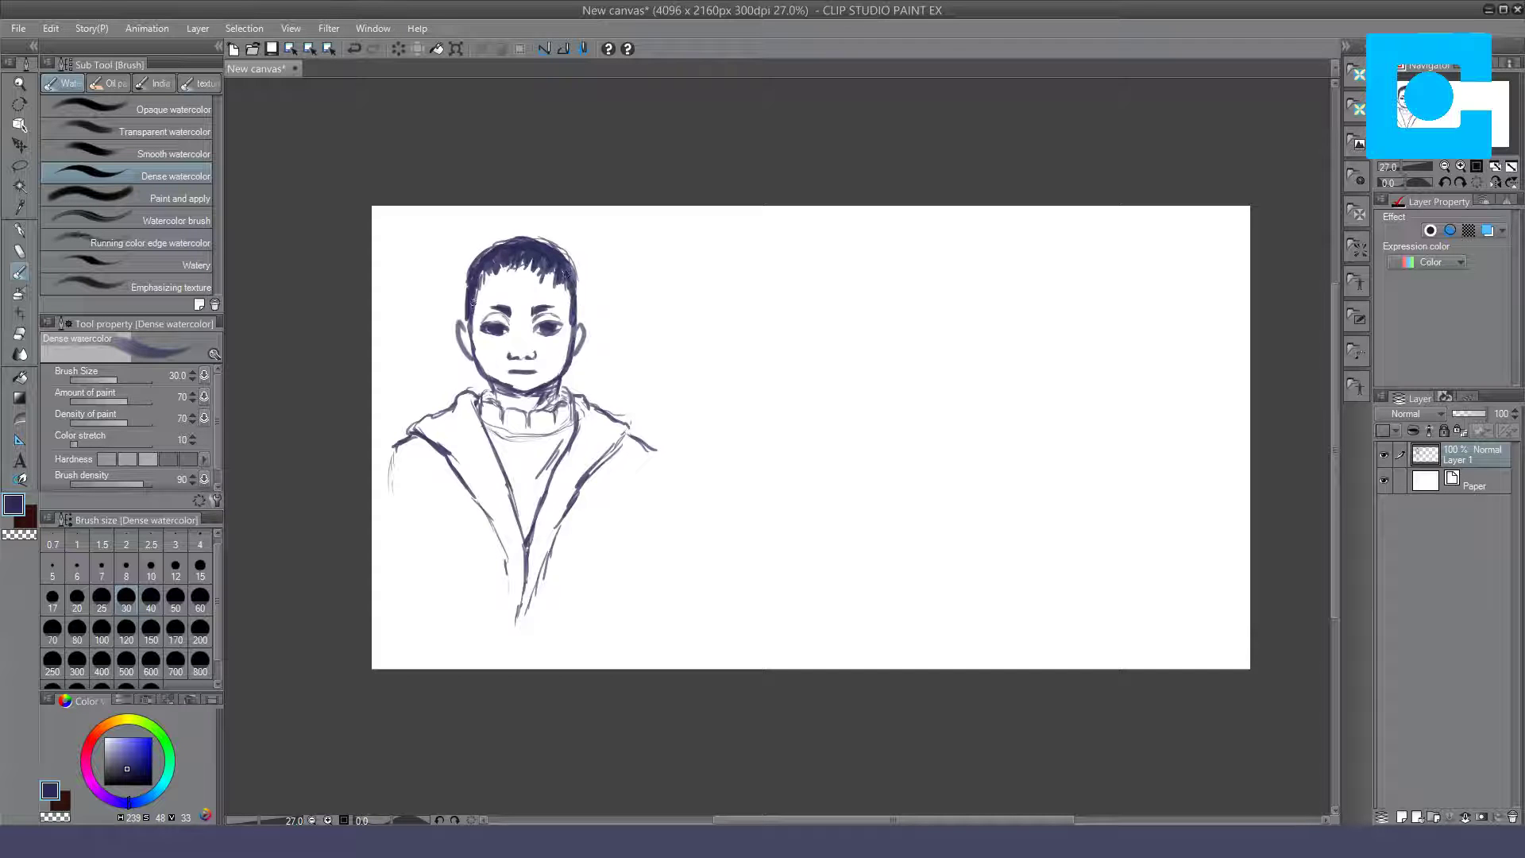
{"action": "left_click_drag", "start_coordinate": [469, 277], "coordinate": [463, 318]}
{"action": "left_click_drag", "start_coordinate": [572, 281], "coordinate": [576, 311]}
Step: Refine the ruffled collar's rim and folds, and add light vertical ribbing to the sweater inside the coat opening
{"action": "key", "text": "e"}
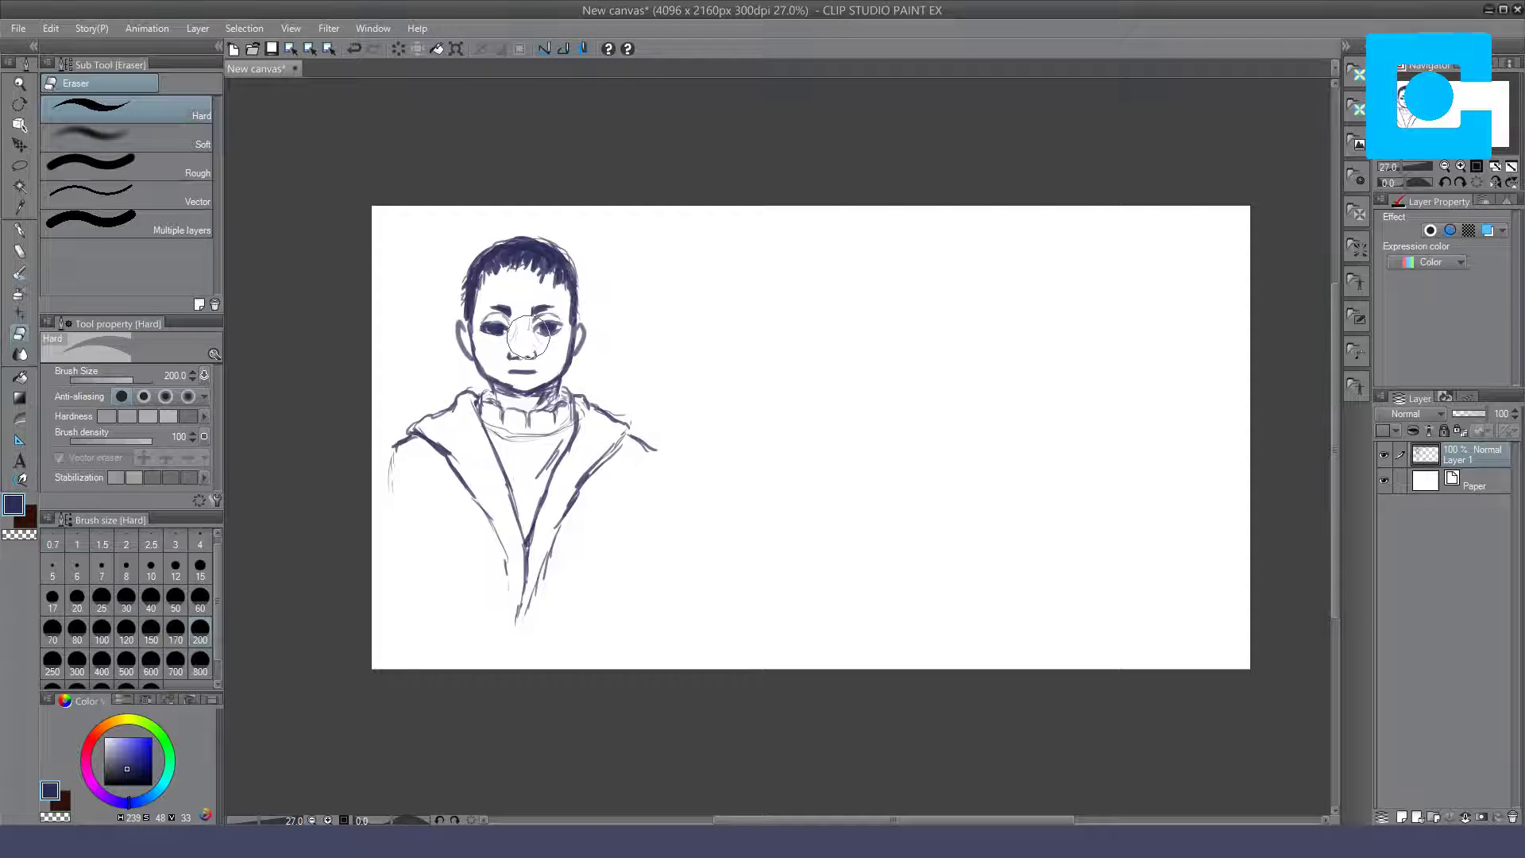
{"action": "key", "text": "b"}
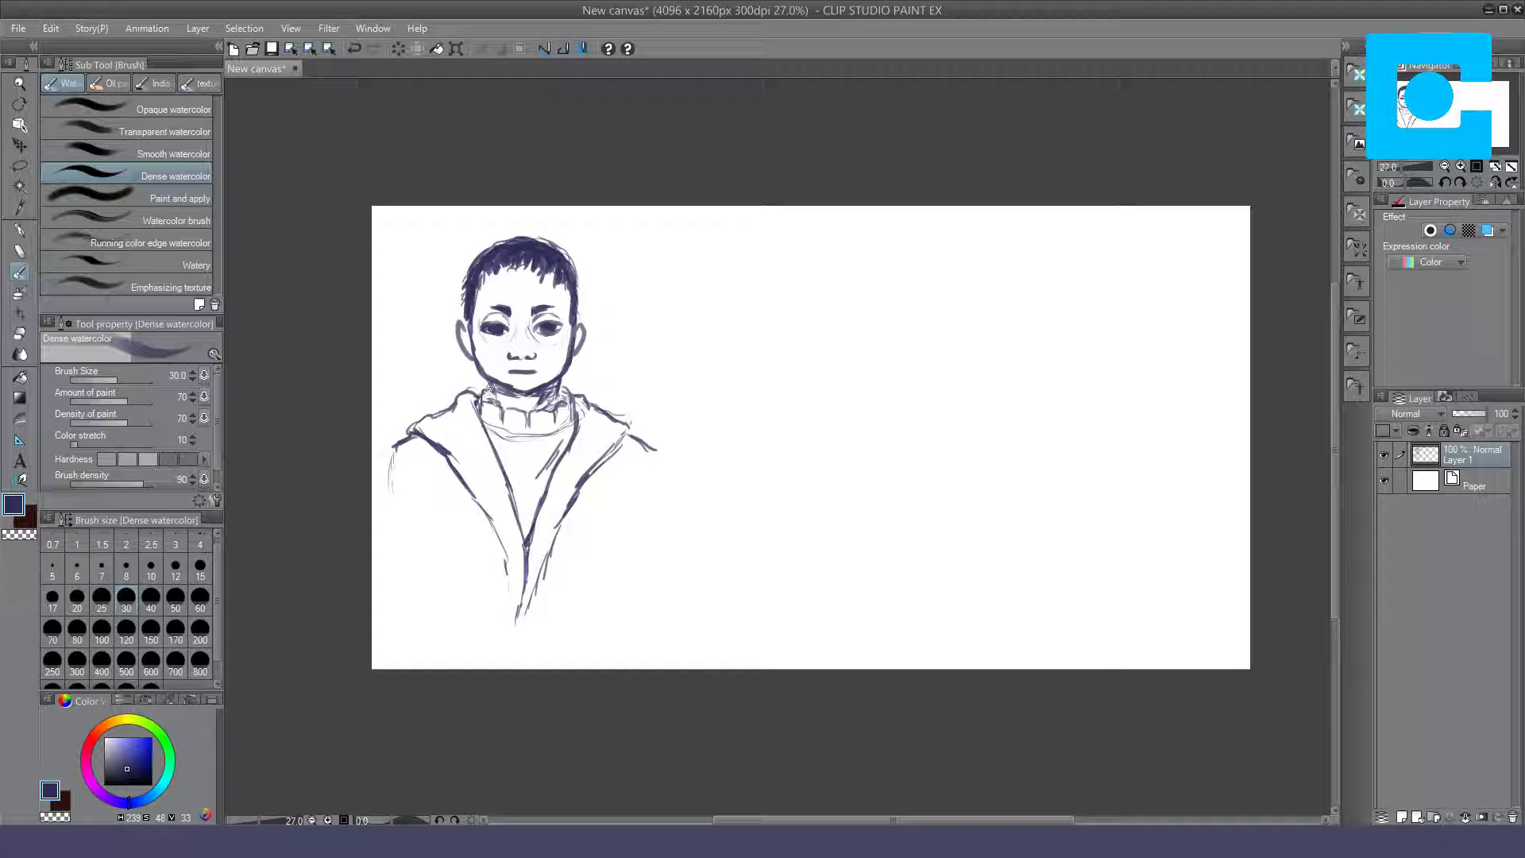
{"action": "mouse_move", "coordinate": [482, 390]}
{"action": "left_mouse_down"}
{"action": "mouse_move", "coordinate": [500, 405]}
{"action": "mouse_move", "coordinate": [557, 393]}
{"action": "left_mouse_up"}
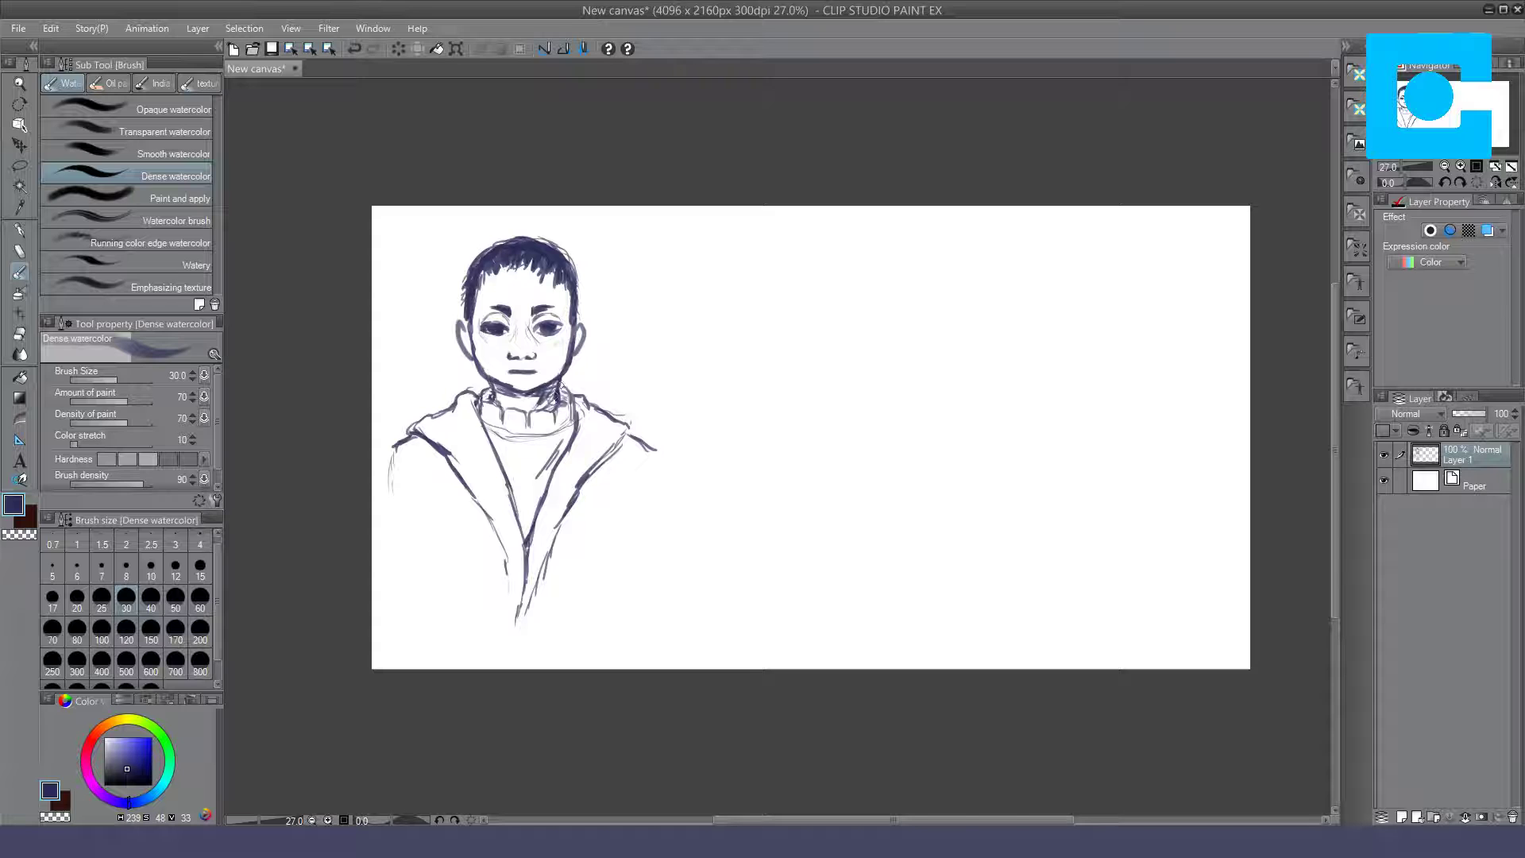
{"action": "mouse_move", "coordinate": [565, 383]}
{"action": "left_mouse_down"}
{"action": "mouse_move", "coordinate": [567, 413]}
{"action": "mouse_move", "coordinate": [554, 405]}
{"action": "mouse_move", "coordinate": [566, 421]}
{"action": "mouse_move", "coordinate": [531, 435]}
{"action": "left_mouse_up"}
{"action": "left_click_drag", "start_coordinate": [502, 411], "coordinate": [506, 431]}
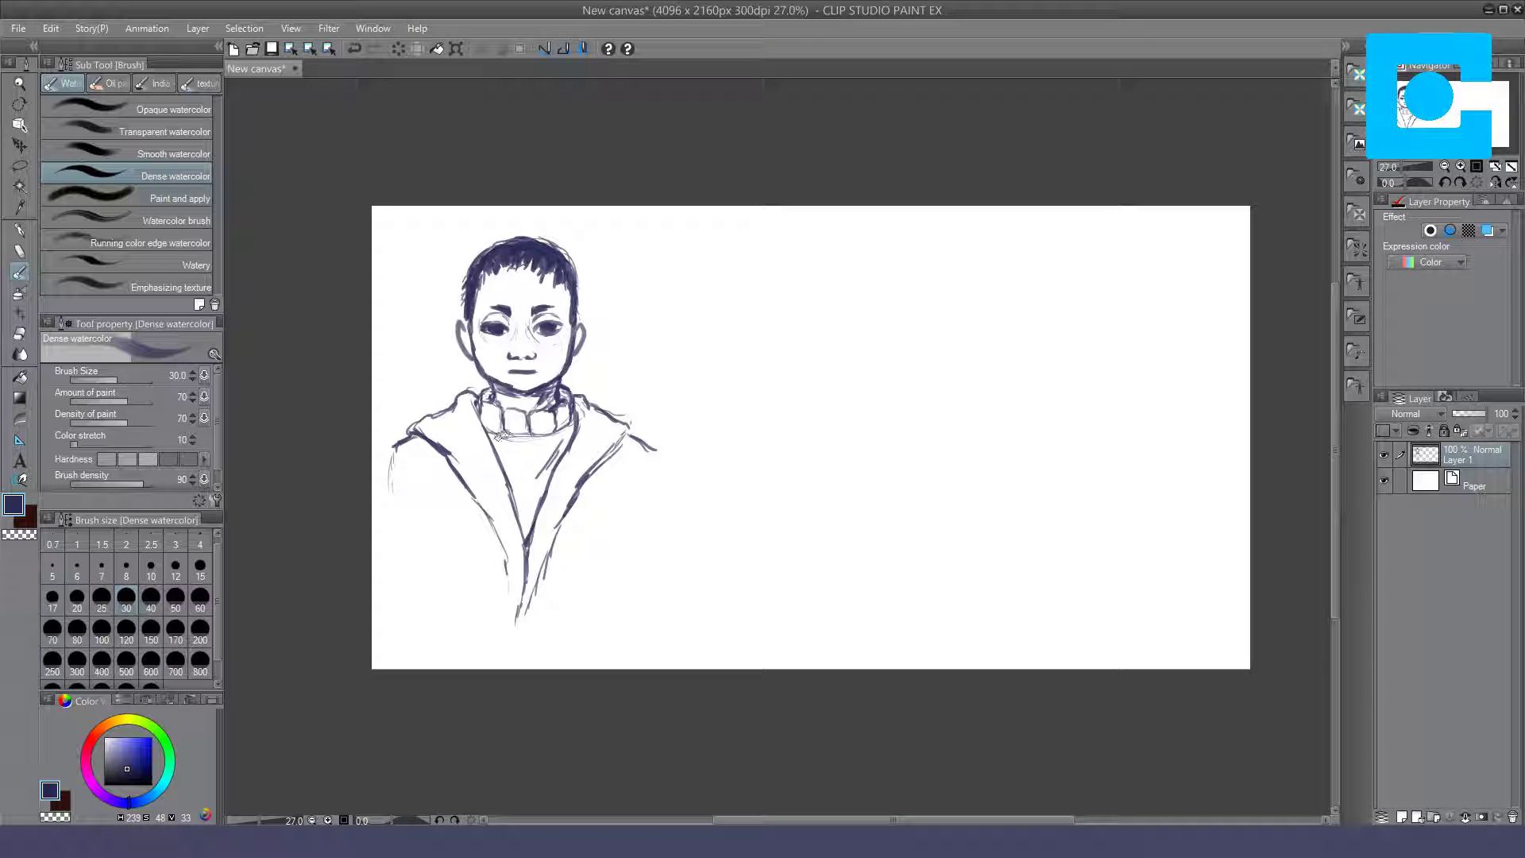
{"action": "mouse_move", "coordinate": [513, 443]}
{"action": "left_mouse_down"}
{"action": "mouse_move", "coordinate": [517, 518]}
{"action": "mouse_move", "coordinate": [533, 439]}
{"action": "mouse_move", "coordinate": [537, 490]}
{"action": "left_mouse_up"}
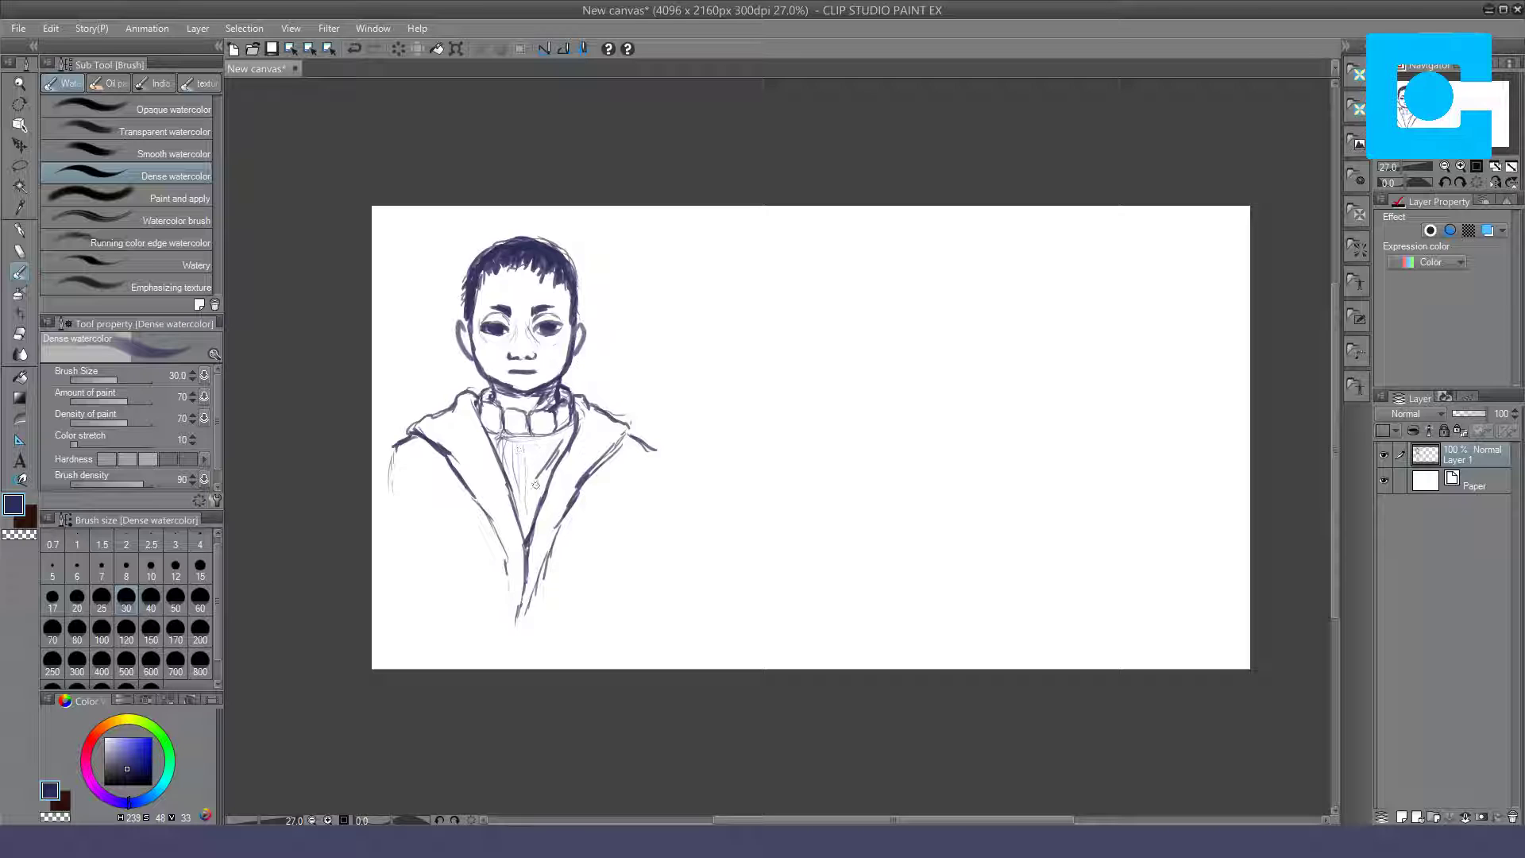
{"action": "left_click_drag", "start_coordinate": [549, 436], "coordinate": [556, 493]}
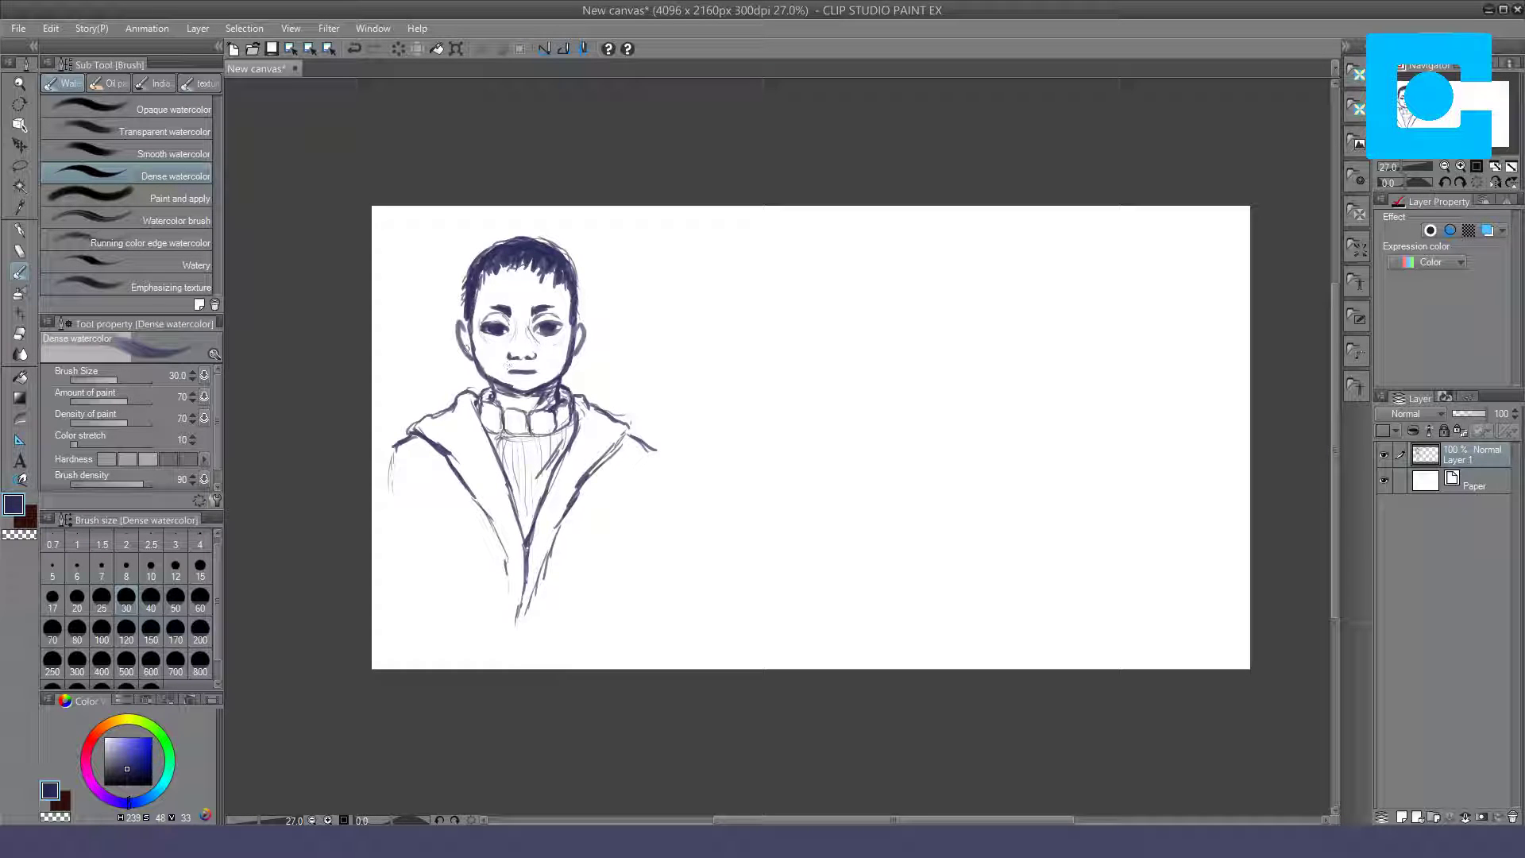
Step: Draw the coat's right-hand sleeve and the curved outlines of a lowered hood on both sides of the neck
{"action": "mouse_move", "coordinate": [654, 451]}
{"action": "left_mouse_down"}
{"action": "mouse_move", "coordinate": [659, 509]}
{"action": "mouse_move", "coordinate": [663, 477]}
{"action": "mouse_move", "coordinate": [685, 627]}
{"action": "left_mouse_up"}
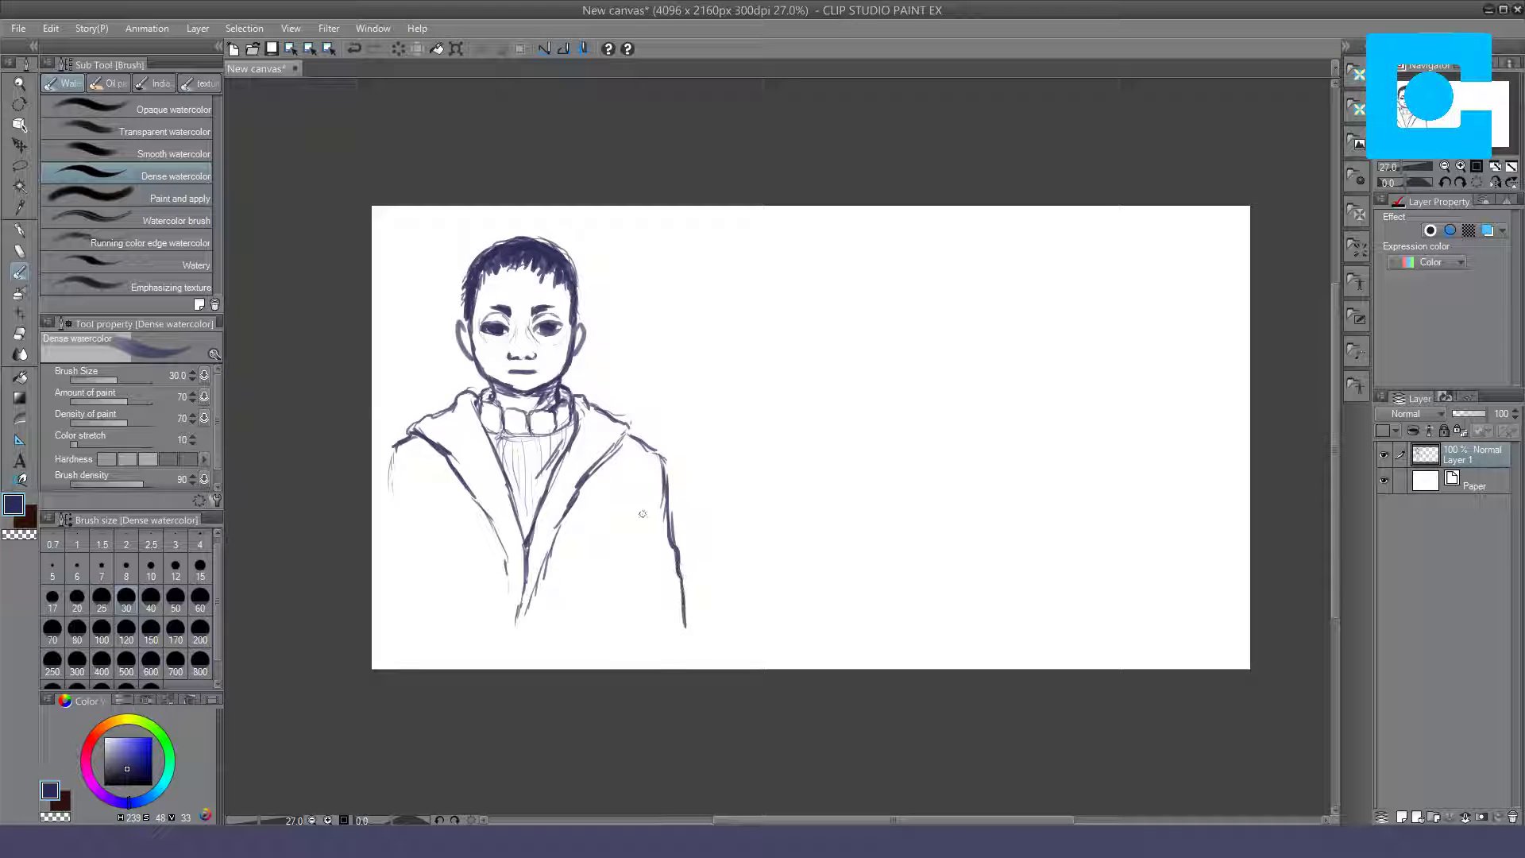
{"action": "left_click_drag", "start_coordinate": [641, 506], "coordinate": [643, 612]}
{"action": "mouse_move", "coordinate": [597, 338]}
{"action": "left_mouse_down"}
{"action": "mouse_move", "coordinate": [635, 407]}
{"action": "mouse_move", "coordinate": [627, 423]}
{"action": "left_mouse_up"}
{"action": "mouse_move", "coordinate": [579, 361]}
{"action": "left_mouse_down"}
{"action": "mouse_move", "coordinate": [611, 409]}
{"action": "mouse_move", "coordinate": [597, 426]}
{"action": "left_mouse_up"}
{"action": "mouse_move", "coordinate": [473, 365]}
{"action": "left_mouse_down"}
{"action": "mouse_move", "coordinate": [476, 423]}
{"action": "mouse_move", "coordinate": [498, 453]}
{"action": "left_mouse_up"}
{"action": "mouse_move", "coordinate": [456, 380]}
{"action": "left_mouse_down"}
{"action": "mouse_move", "coordinate": [408, 429]}
{"action": "mouse_move", "coordinate": [450, 429]}
{"action": "left_mouse_up"}
Step: Erase stray lines around the hood's opening and redraw its inner edges with darker strokes, extending the right side upward
{"action": "key", "text": "e"}
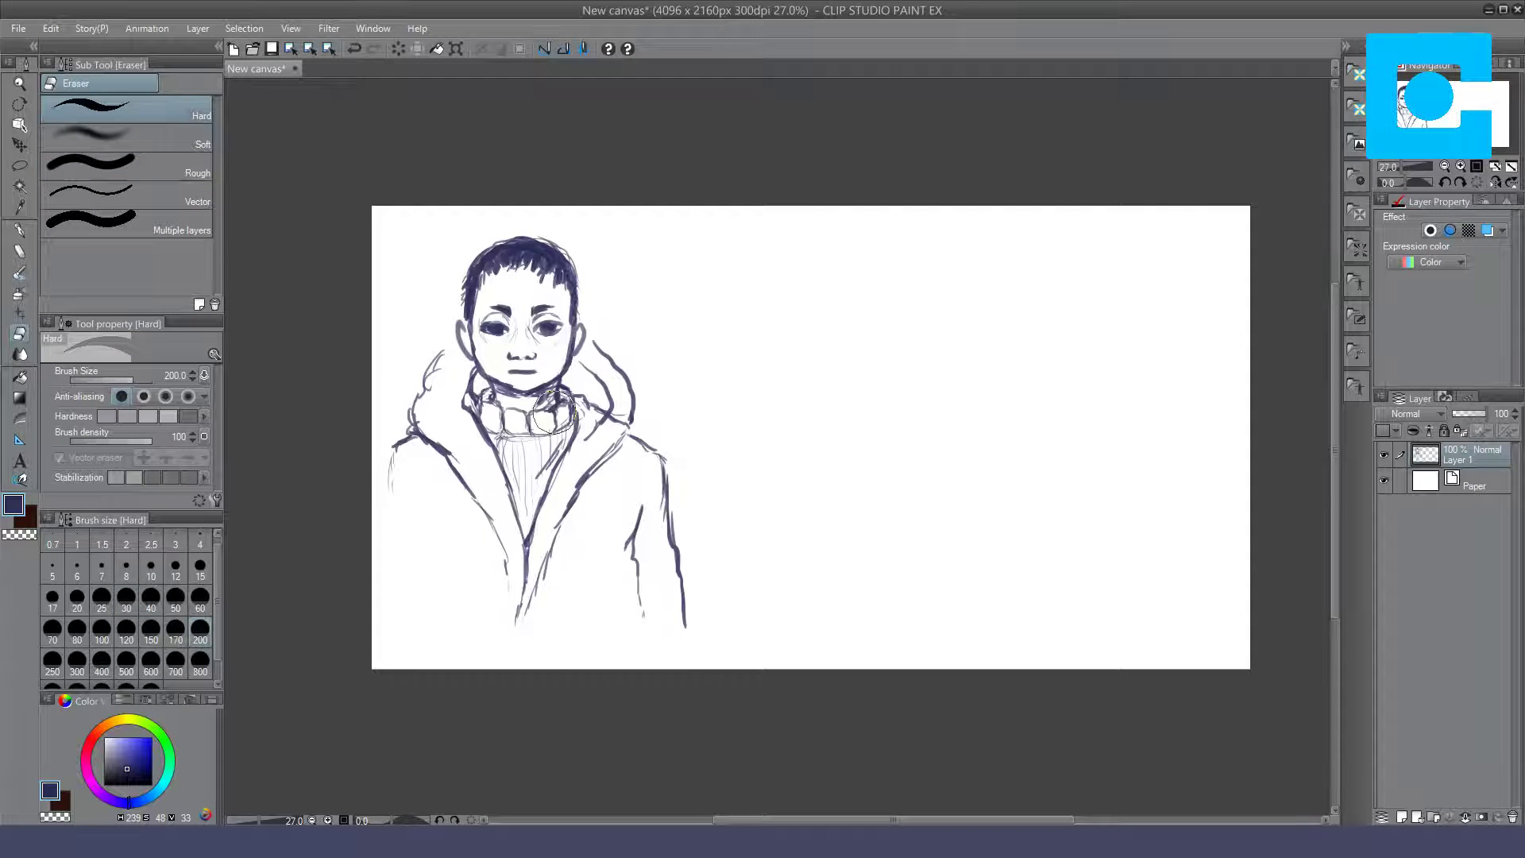
{"action": "key", "text": "b"}
{"action": "left_click_drag", "start_coordinate": [464, 402], "coordinate": [479, 415]}
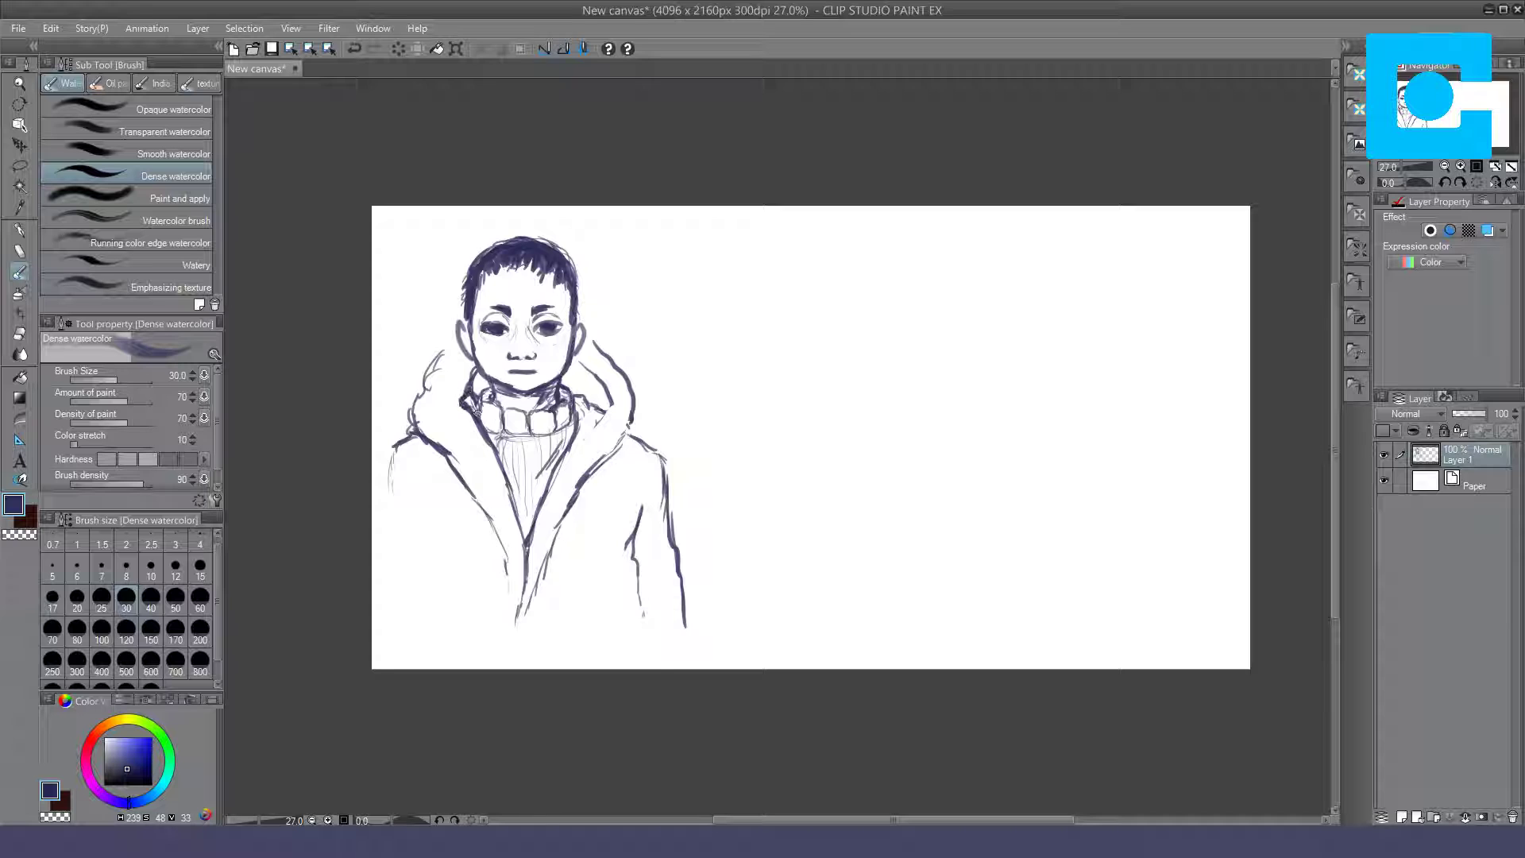
{"action": "mouse_move", "coordinate": [570, 387]}
{"action": "left_mouse_down"}
{"action": "mouse_move", "coordinate": [613, 404]}
{"action": "mouse_move", "coordinate": [562, 465]}
{"action": "left_mouse_up"}
{"action": "key", "text": "e"}
{"action": "left_click_drag", "start_coordinate": [612, 397], "coordinate": [578, 450]}
{"action": "key", "text": "b"}
{"action": "left_click_drag", "start_coordinate": [591, 372], "coordinate": [566, 459]}
{"action": "left_click_drag", "start_coordinate": [586, 321], "coordinate": [626, 378]}
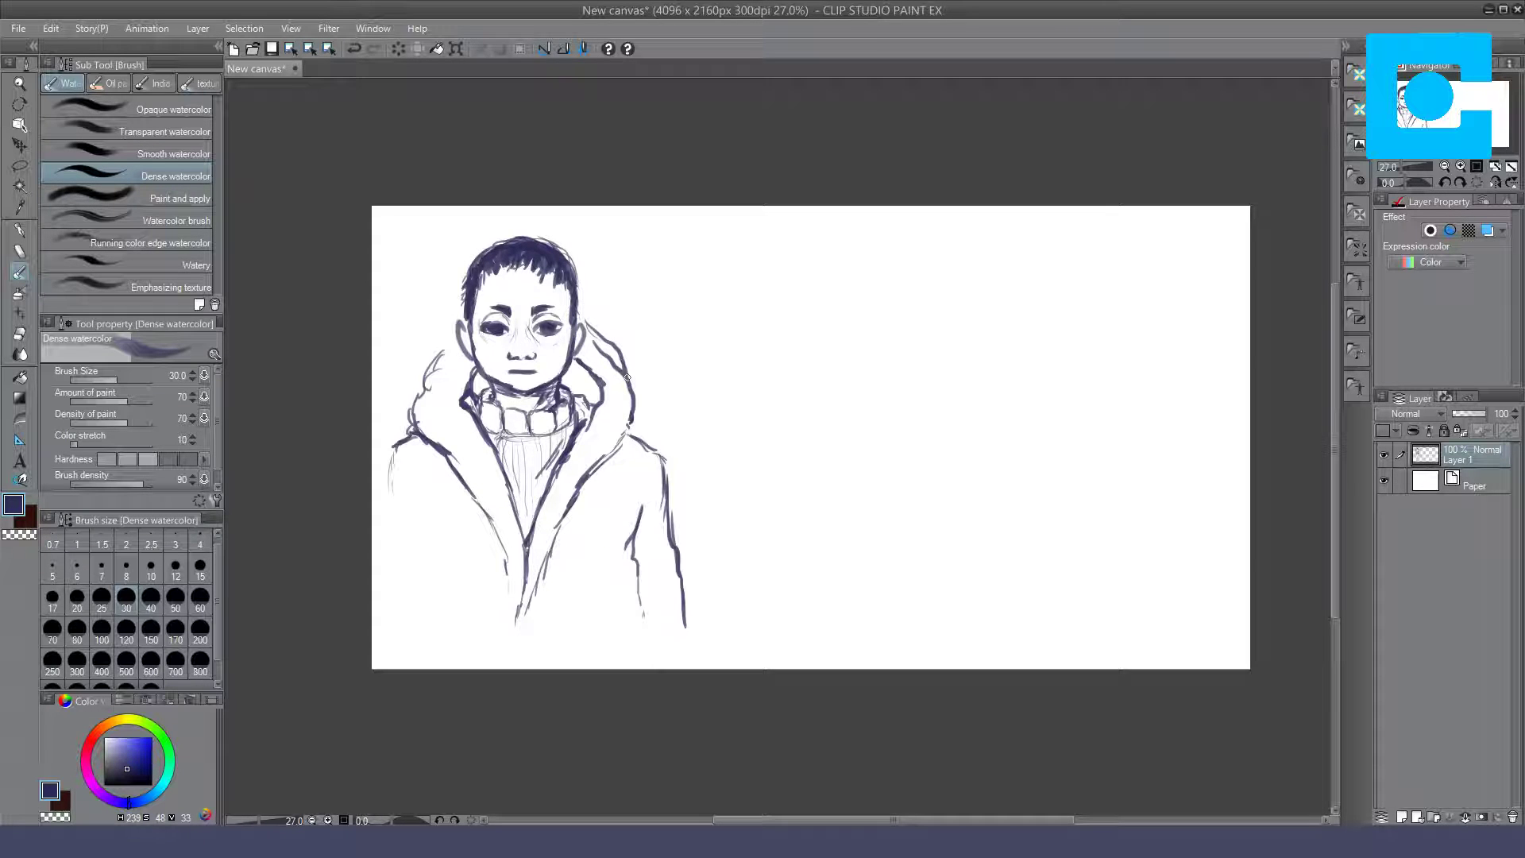
Step: Darken the right lapel's outer edge and redraw the coat's central front line and the trim beside it
{"action": "left_click_drag", "start_coordinate": [636, 397], "coordinate": [631, 435]}
{"action": "left_click_drag", "start_coordinate": [628, 434], "coordinate": [535, 598]}
{"action": "left_click_drag", "start_coordinate": [550, 556], "coordinate": [530, 609]}
{"action": "left_click_drag", "start_coordinate": [540, 585], "coordinate": [520, 621]}
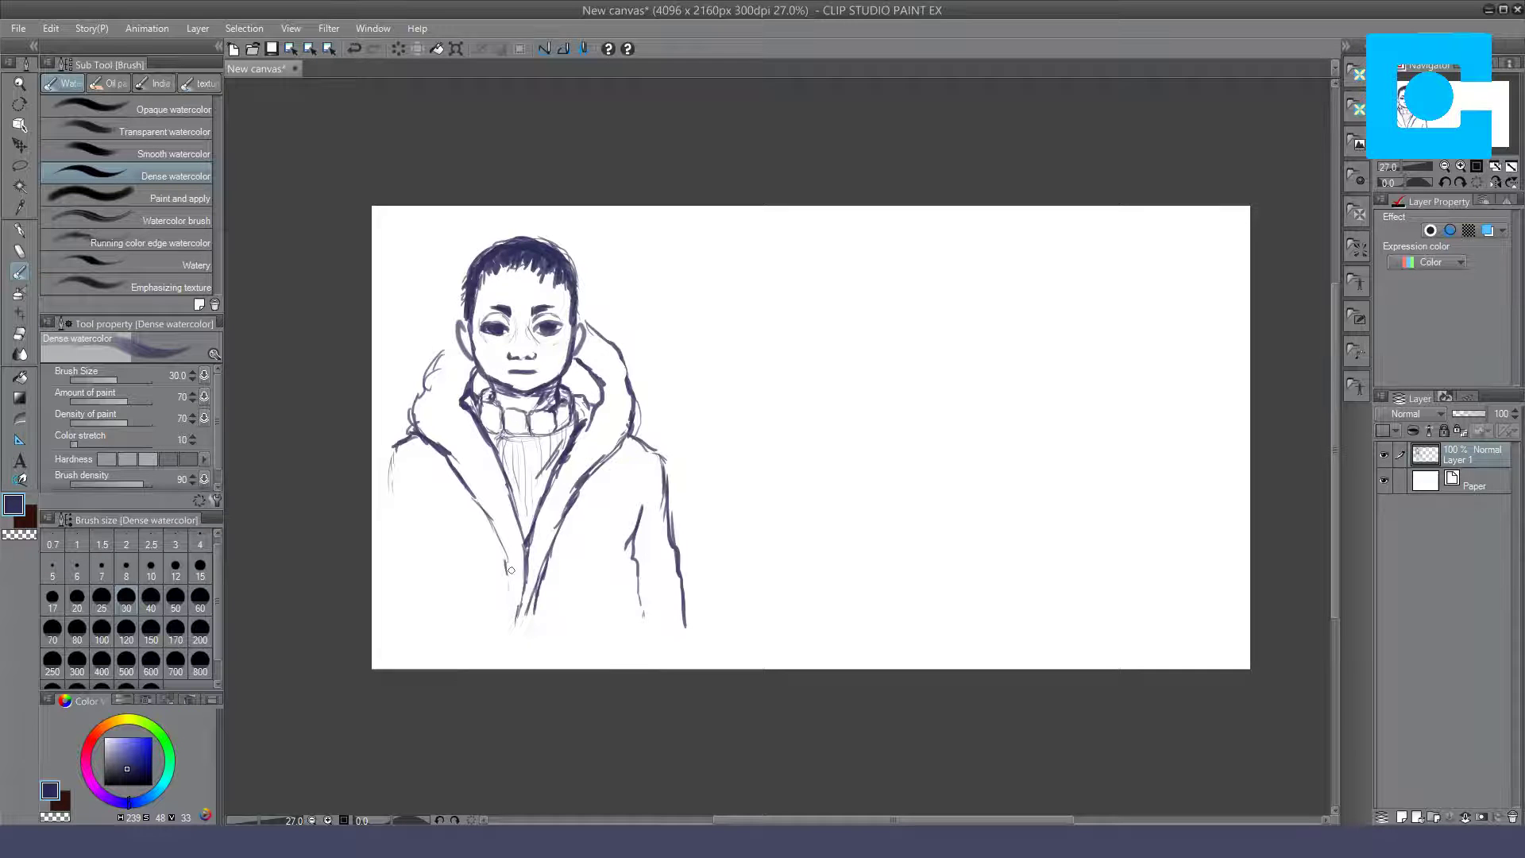
{"action": "key", "text": "e"}
{"action": "key", "text": "b"}
{"action": "left_click_drag", "start_coordinate": [556, 541], "coordinate": [545, 609]}
{"action": "left_click_drag", "start_coordinate": [531, 565], "coordinate": [524, 620]}
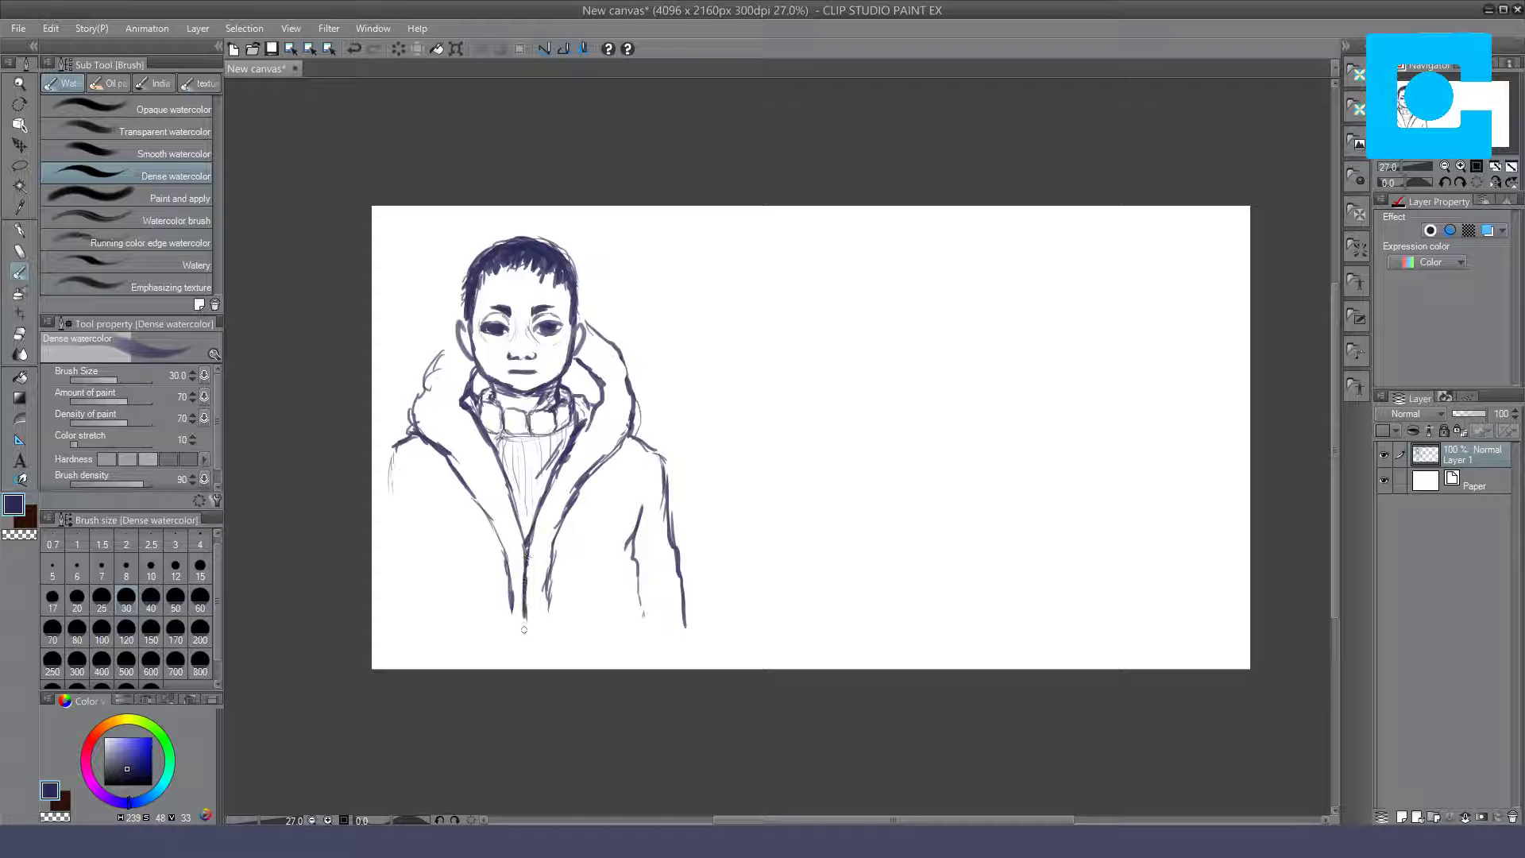
Step: Draw the coat's left-hand sleeve with its inner edge, and add the armhole line on the right-hand sleeve
{"action": "left_click_drag", "start_coordinate": [395, 458], "coordinate": [382, 555]}
{"action": "left_click_drag", "start_coordinate": [401, 484], "coordinate": [394, 510]}
{"action": "mouse_move", "coordinate": [408, 451]}
{"action": "left_mouse_down"}
{"action": "mouse_move", "coordinate": [396, 483]}
{"action": "mouse_move", "coordinate": [436, 544]}
{"action": "left_mouse_up"}
{"action": "mouse_move", "coordinate": [663, 458]}
{"action": "left_mouse_down"}
{"action": "mouse_move", "coordinate": [629, 536]}
{"action": "mouse_move", "coordinate": [647, 491]}
{"action": "mouse_move", "coordinate": [632, 538]}
{"action": "left_mouse_up"}
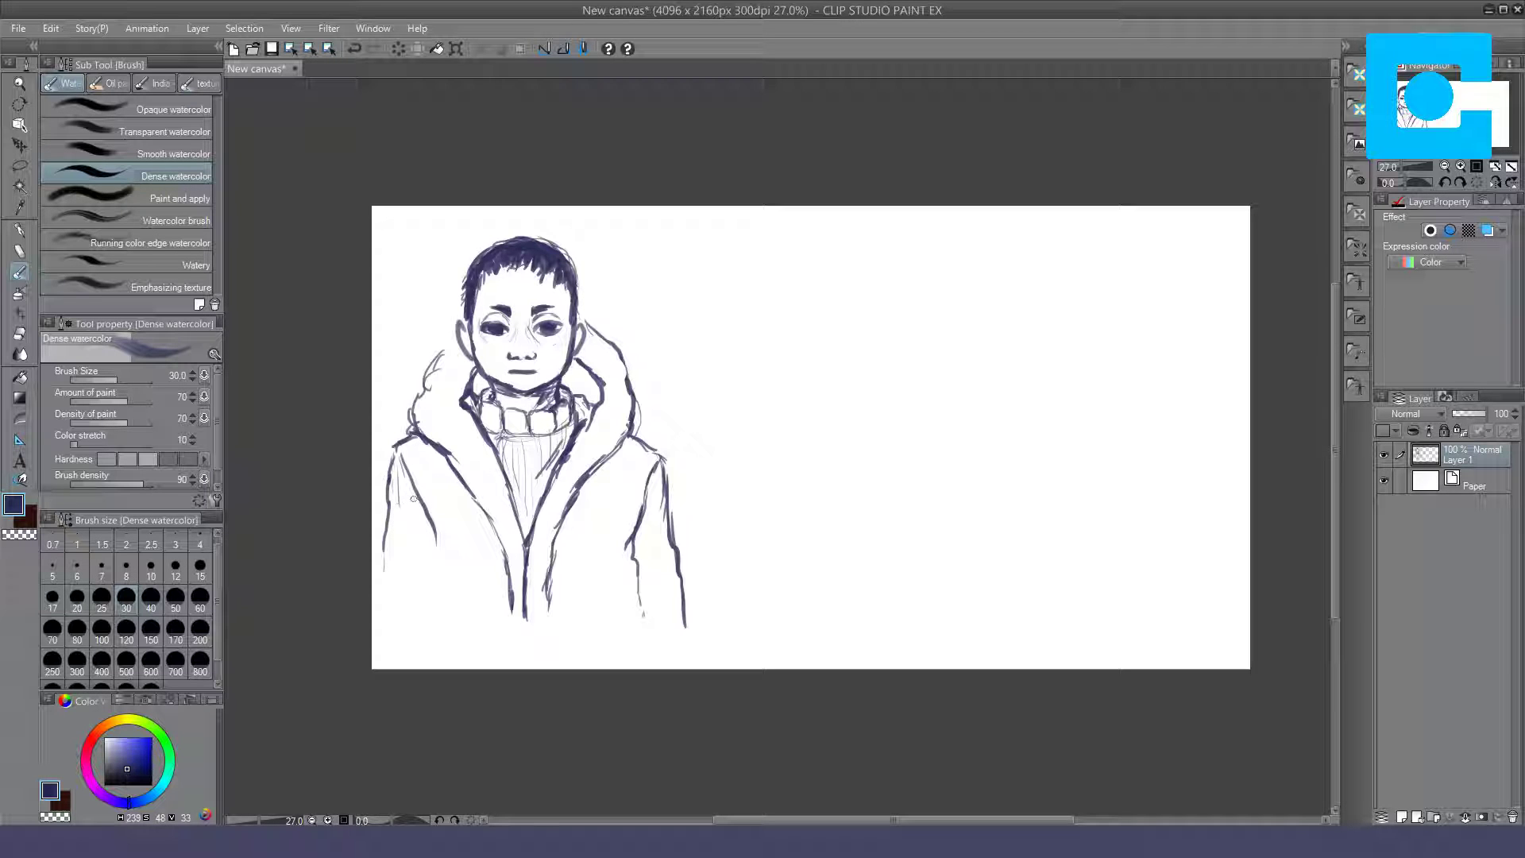
{"action": "key", "text": "ctrl+z"}
{"action": "mouse_move", "coordinate": [421, 510]}
{"action": "left_mouse_down"}
{"action": "mouse_move", "coordinate": [425, 541]}
{"action": "mouse_move", "coordinate": [389, 452]}
{"action": "mouse_move", "coordinate": [402, 475]}
{"action": "left_mouse_up"}
{"action": "left_click_drag", "start_coordinate": [421, 571], "coordinate": [420, 627]}
{"action": "left_click_drag", "start_coordinate": [419, 596], "coordinate": [414, 626]}
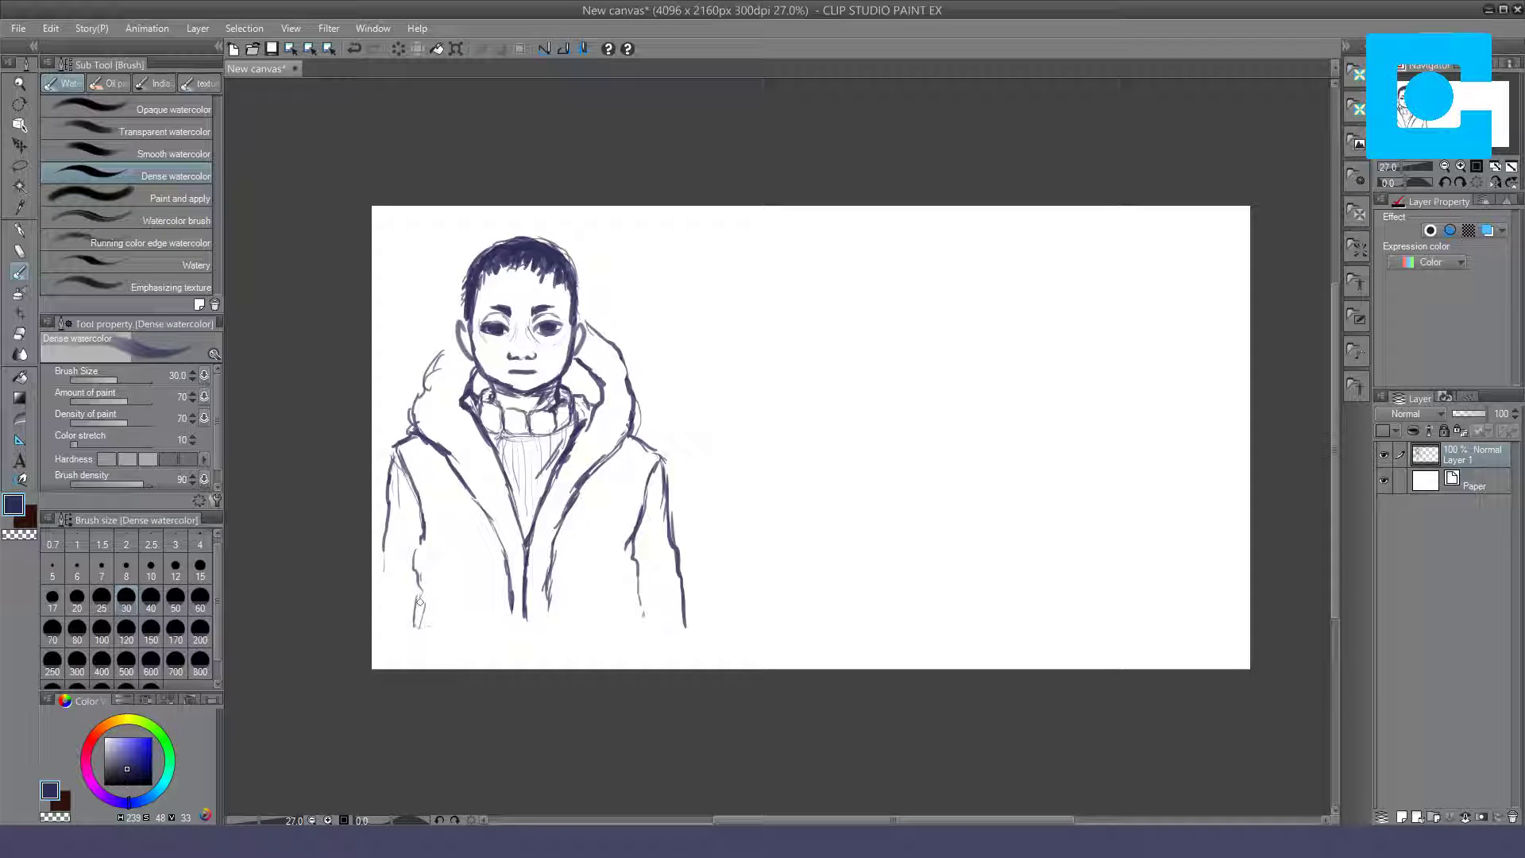
Step: Strengthen the hood's outlines on both sides of the neck, closing the gap beside the left ear
{"action": "left_click_drag", "start_coordinate": [574, 359], "coordinate": [598, 387]}
{"action": "mouse_move", "coordinate": [454, 340]}
{"action": "left_mouse_down"}
{"action": "mouse_move", "coordinate": [431, 370]}
{"action": "mouse_move", "coordinate": [435, 355]}
{"action": "left_mouse_up"}
{"action": "left_click_drag", "start_coordinate": [442, 349], "coordinate": [410, 436]}
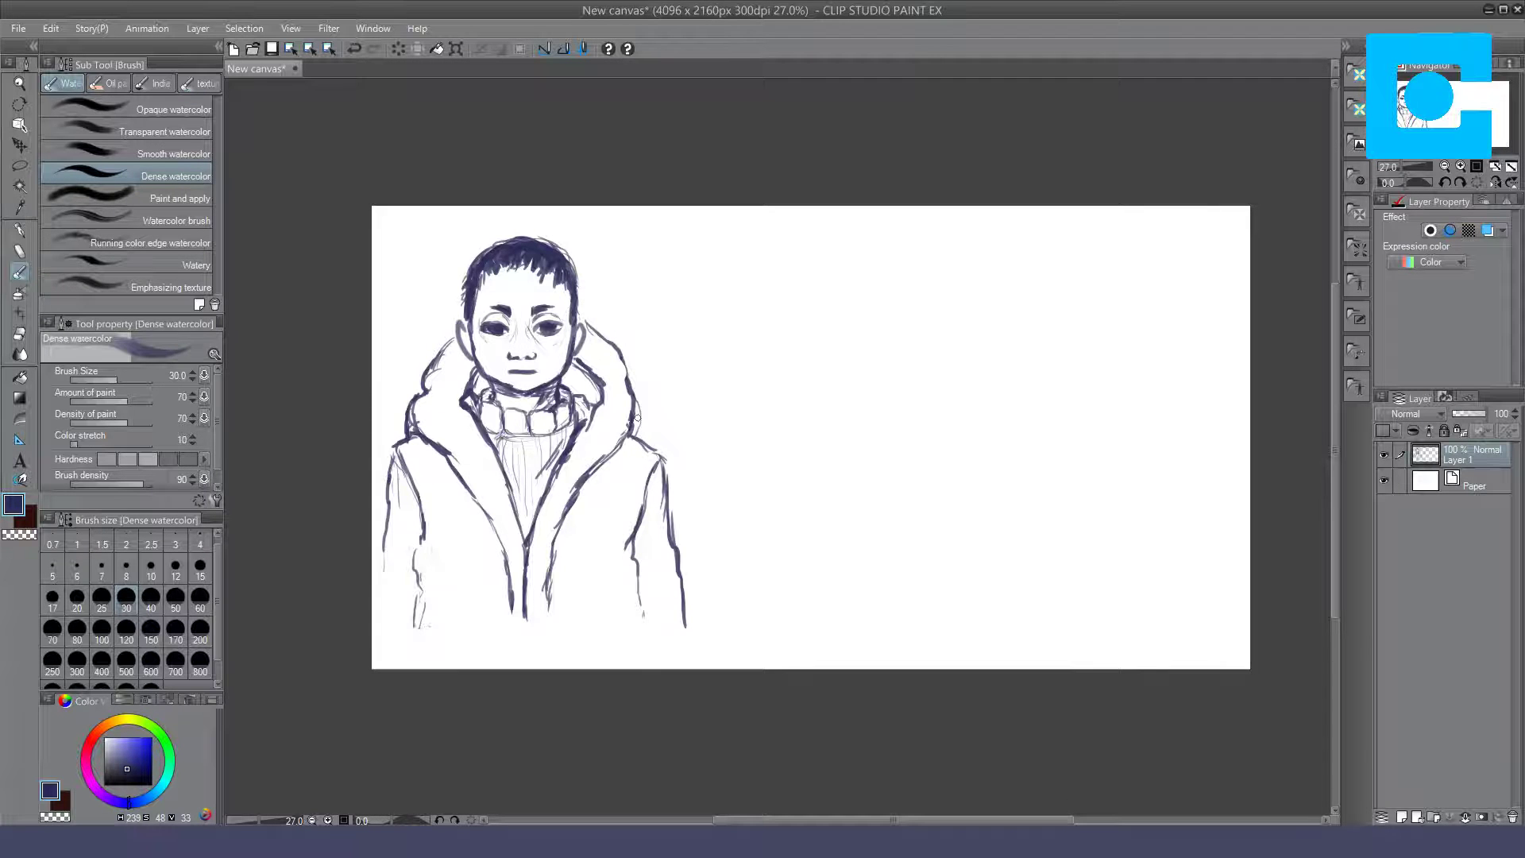
{"action": "mouse_move", "coordinate": [629, 429]}
{"action": "left_mouse_down"}
{"action": "mouse_move", "coordinate": [617, 453]}
{"action": "mouse_move", "coordinate": [638, 440]}
{"action": "left_mouse_up"}
Step: Shade the hood's interior on the right of the neck and add short fold lines to its left side
{"action": "left_click_drag", "start_coordinate": [570, 364], "coordinate": [569, 399]}
{"action": "key", "text": "e"}
{"action": "key", "text": "b"}
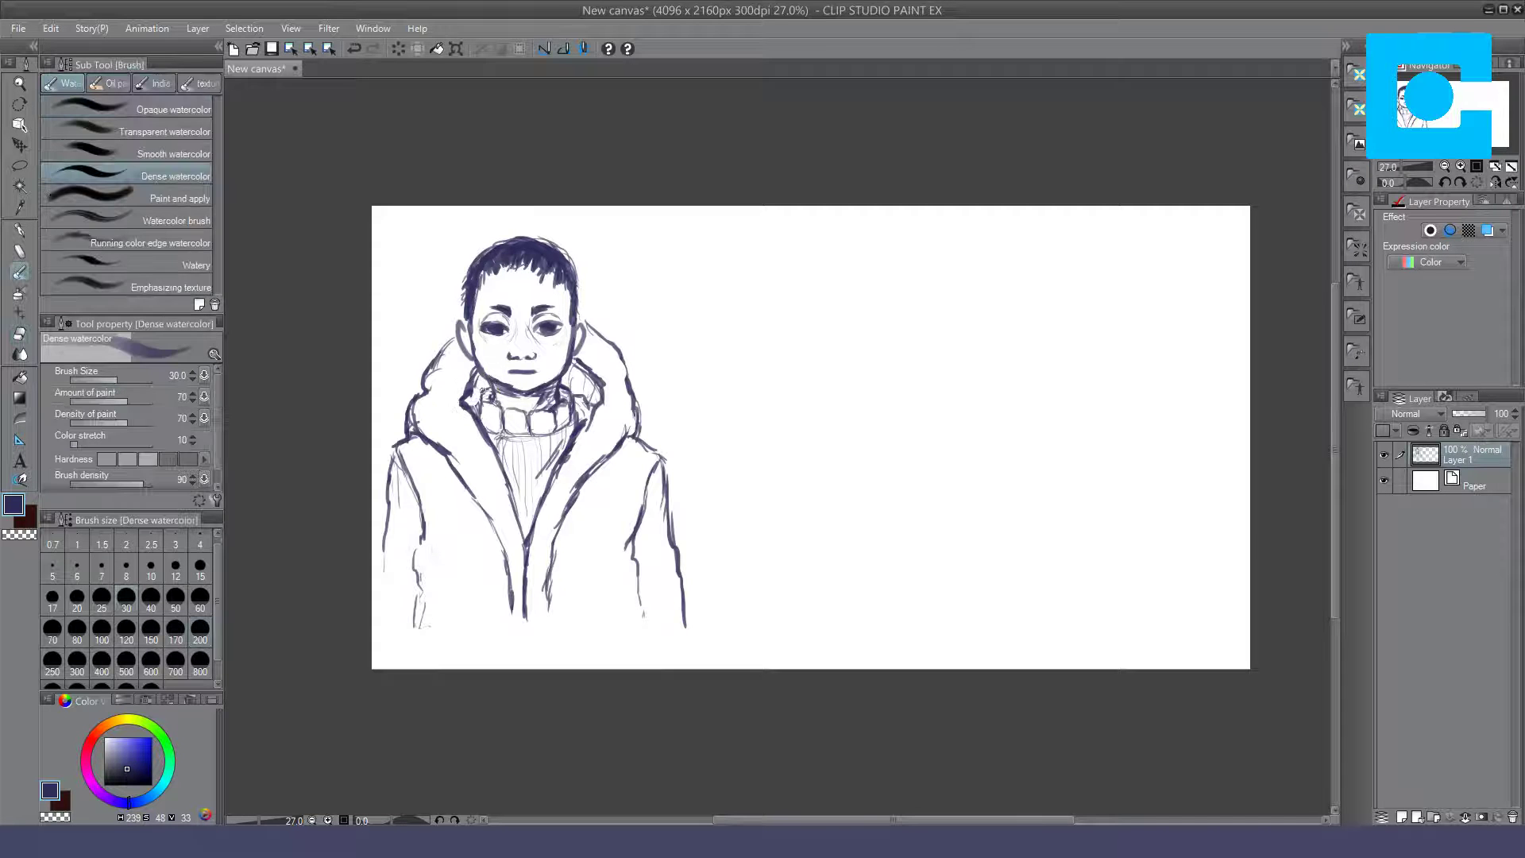
{"action": "left_click_drag", "start_coordinate": [459, 395], "coordinate": [441, 397]}
{"action": "mouse_move", "coordinate": [463, 454]}
{"action": "left_mouse_down"}
{"action": "mouse_move", "coordinate": [481, 456]}
{"action": "mouse_move", "coordinate": [474, 482]}
{"action": "left_mouse_up"}
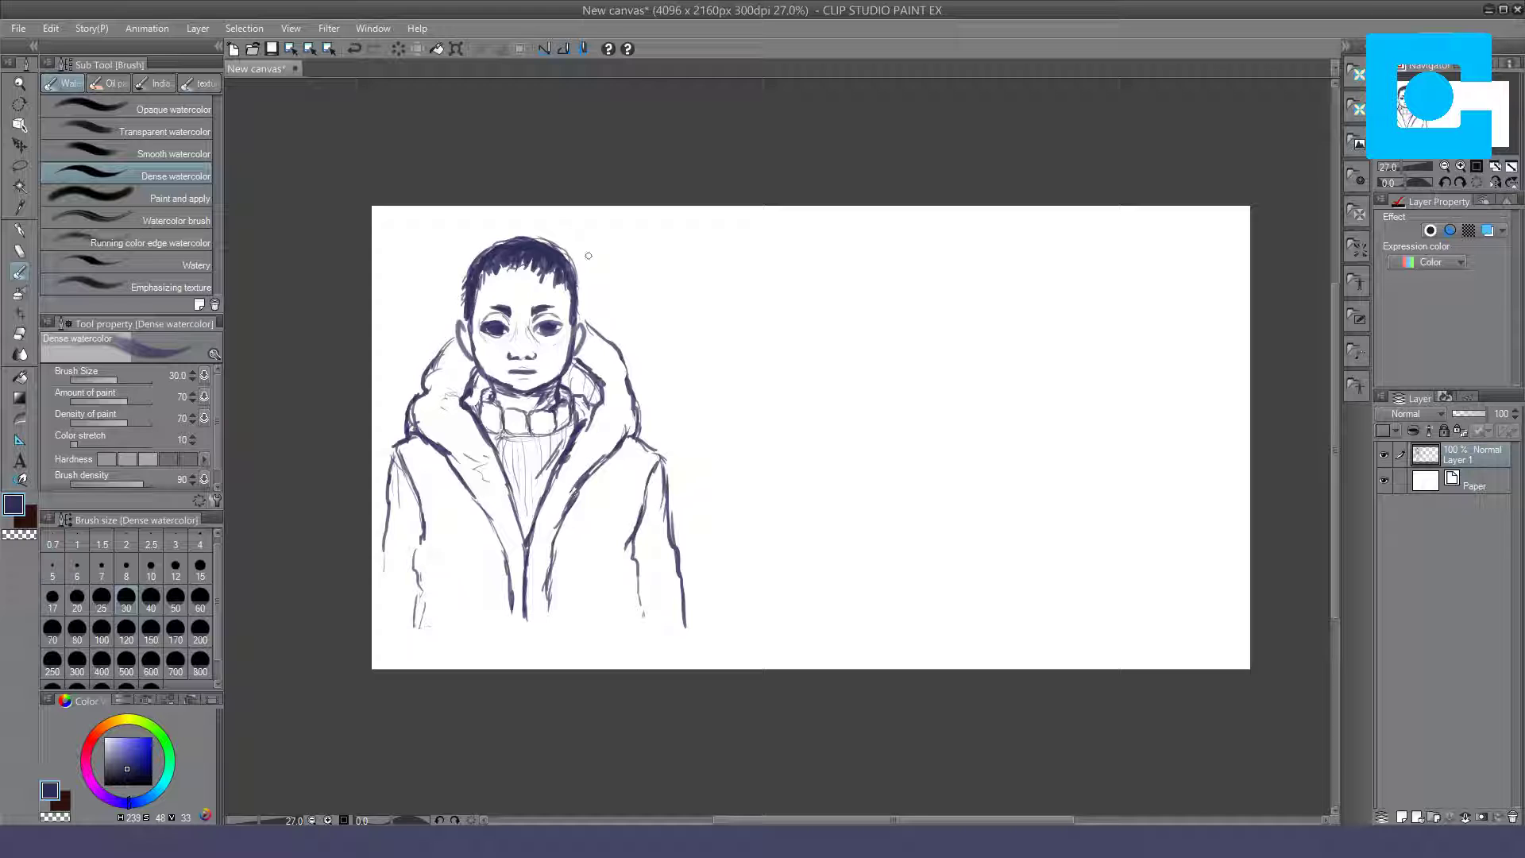
Step: Strengthen the hair outline on the right-hand side of the head and touch up the ear below it
{"action": "left_click_drag", "start_coordinate": [576, 283], "coordinate": [581, 313]}
{"action": "left_click_drag", "start_coordinate": [562, 249], "coordinate": [575, 271]}
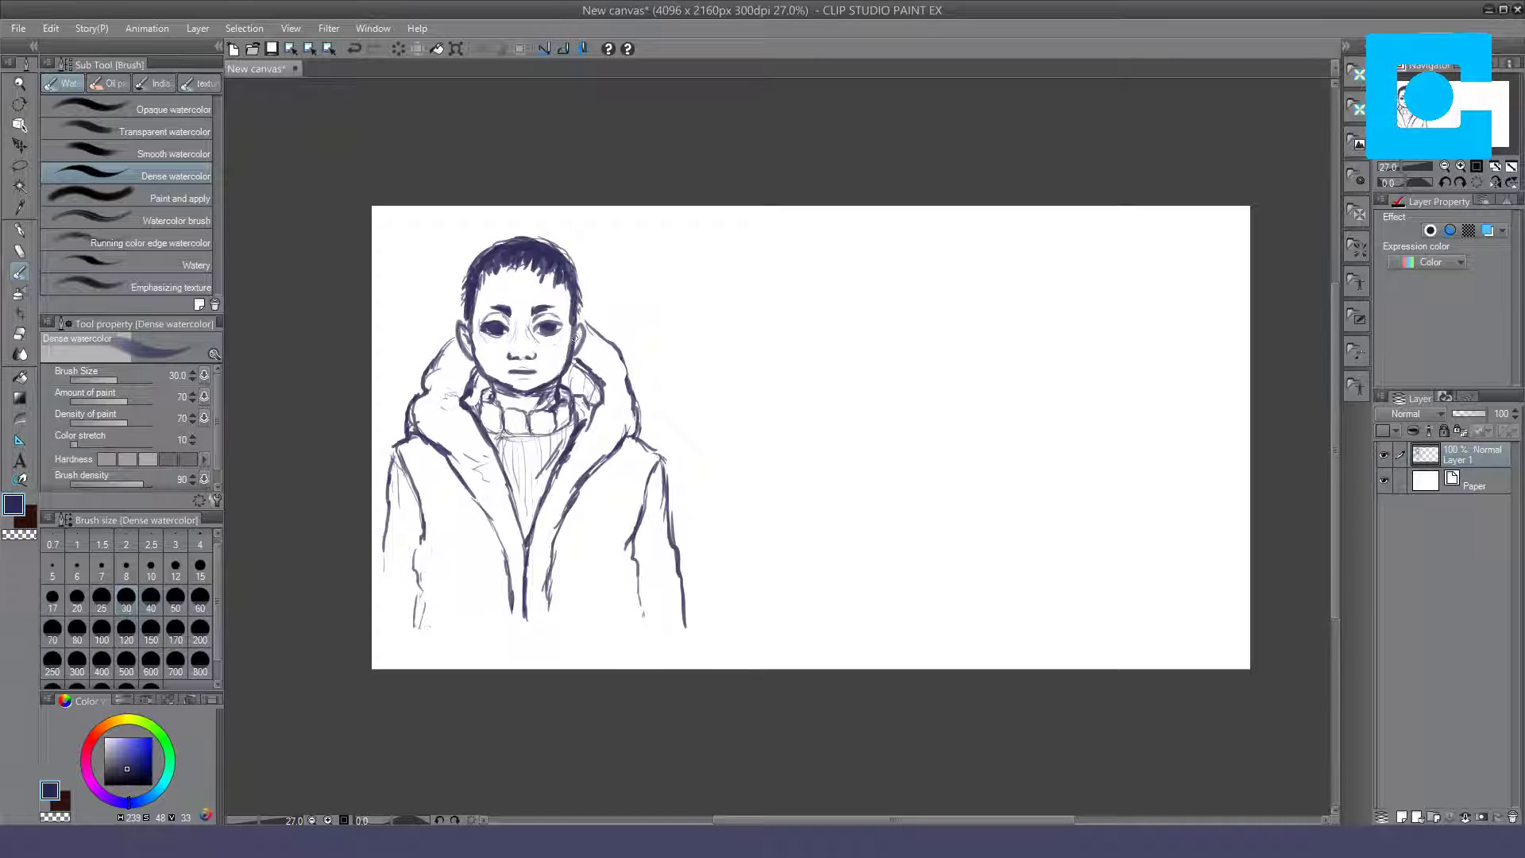
{"action": "left_click_drag", "start_coordinate": [578, 327], "coordinate": [584, 342]}
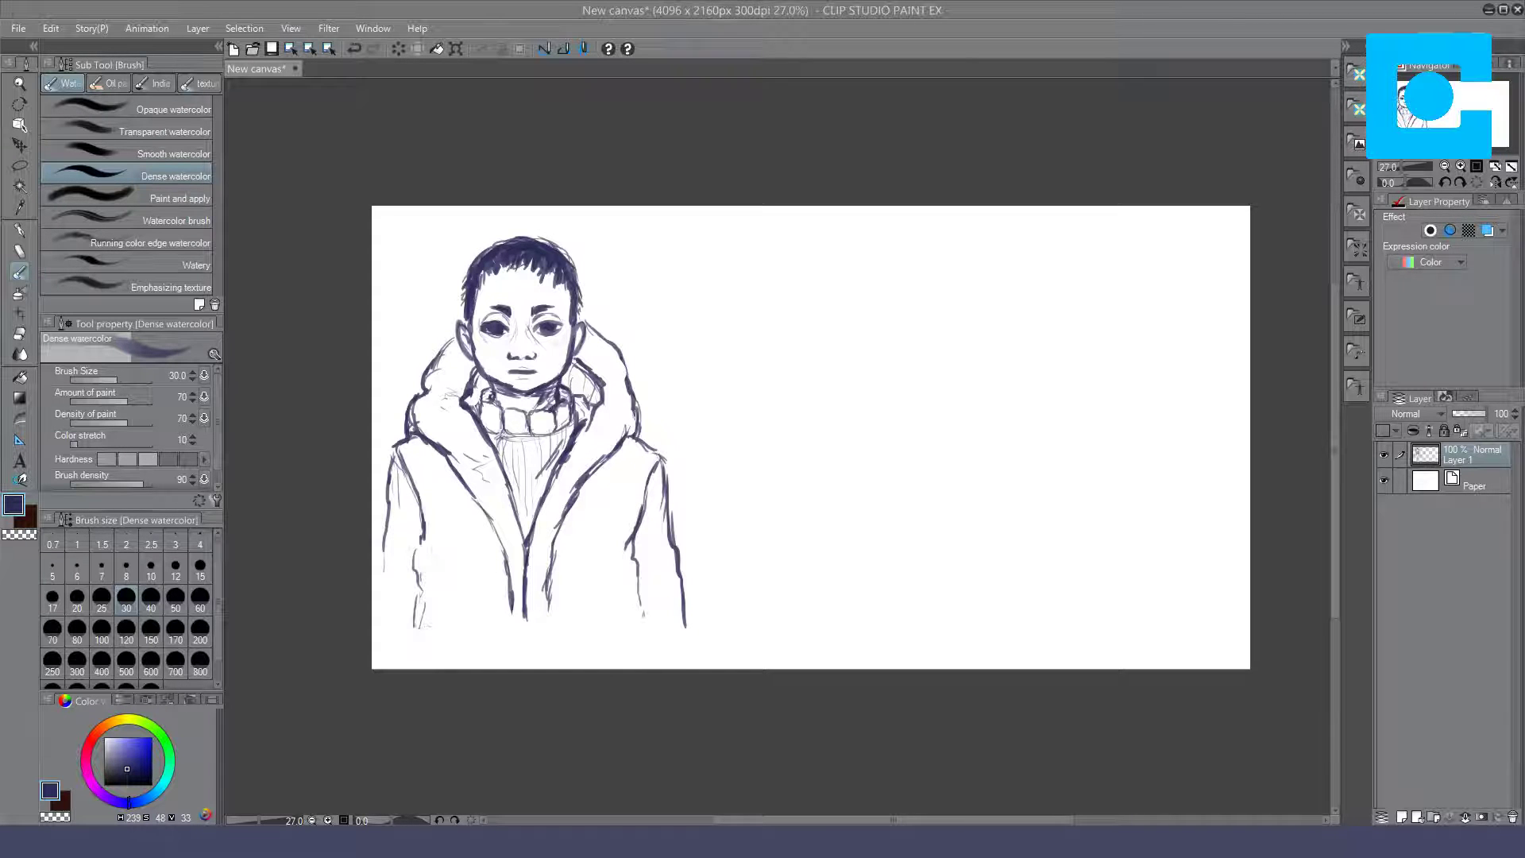
Step: Redraw the hood's right-hand edge and both lapel lines, darken the coat's front trim, and add a short line at the neck
{"action": "key", "text": "e"}
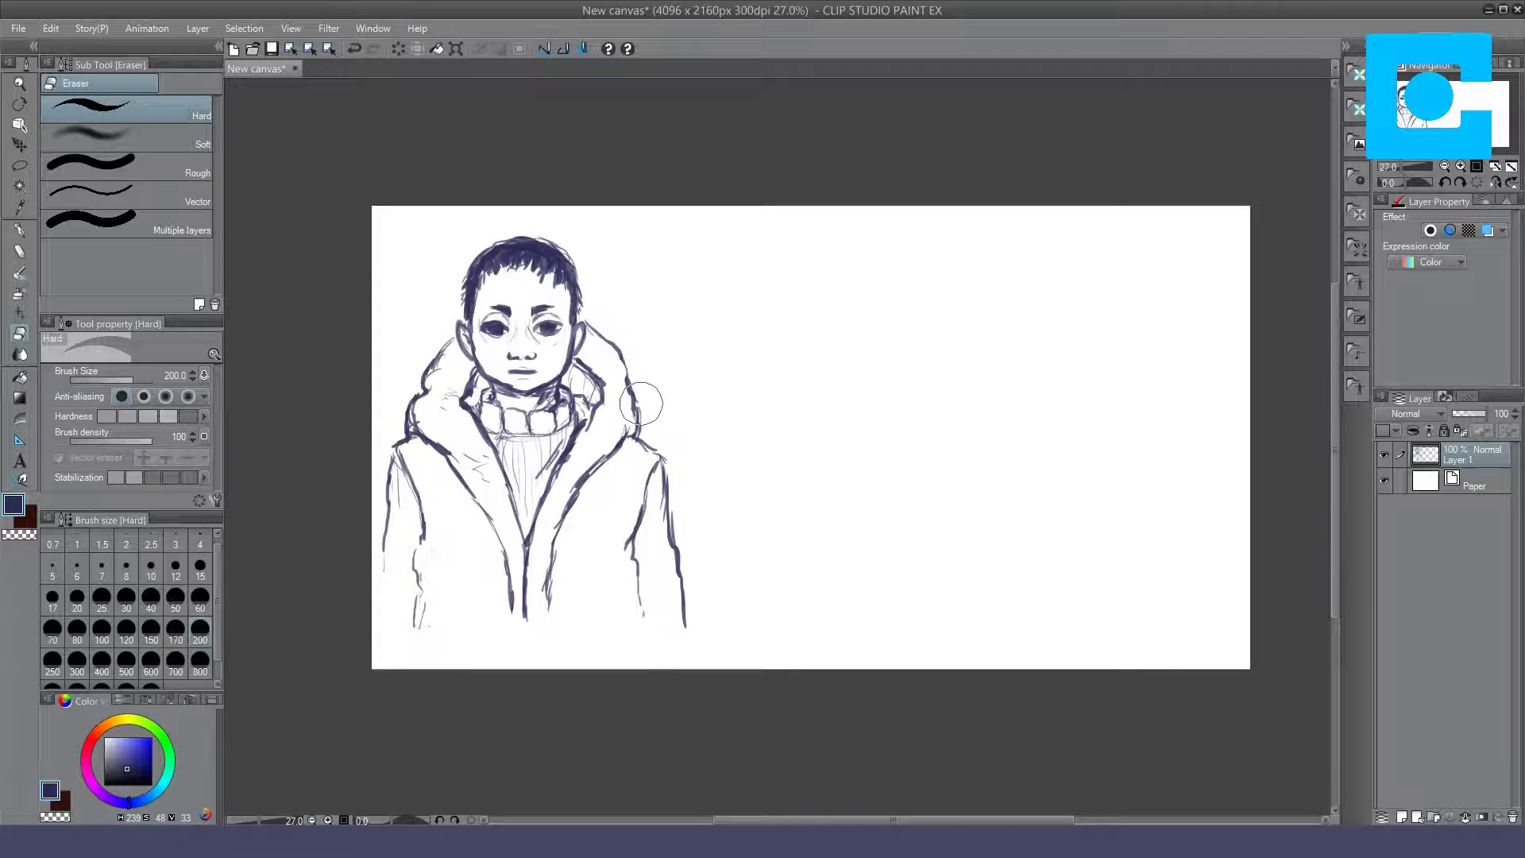
{"action": "key", "text": "b"}
{"action": "mouse_move", "coordinate": [625, 413]}
{"action": "left_mouse_down"}
{"action": "mouse_move", "coordinate": [627, 436]}
{"action": "mouse_move", "coordinate": [580, 489]}
{"action": "mouse_move", "coordinate": [591, 480]}
{"action": "left_mouse_up"}
{"action": "left_click_drag", "start_coordinate": [444, 452], "coordinate": [507, 575]}
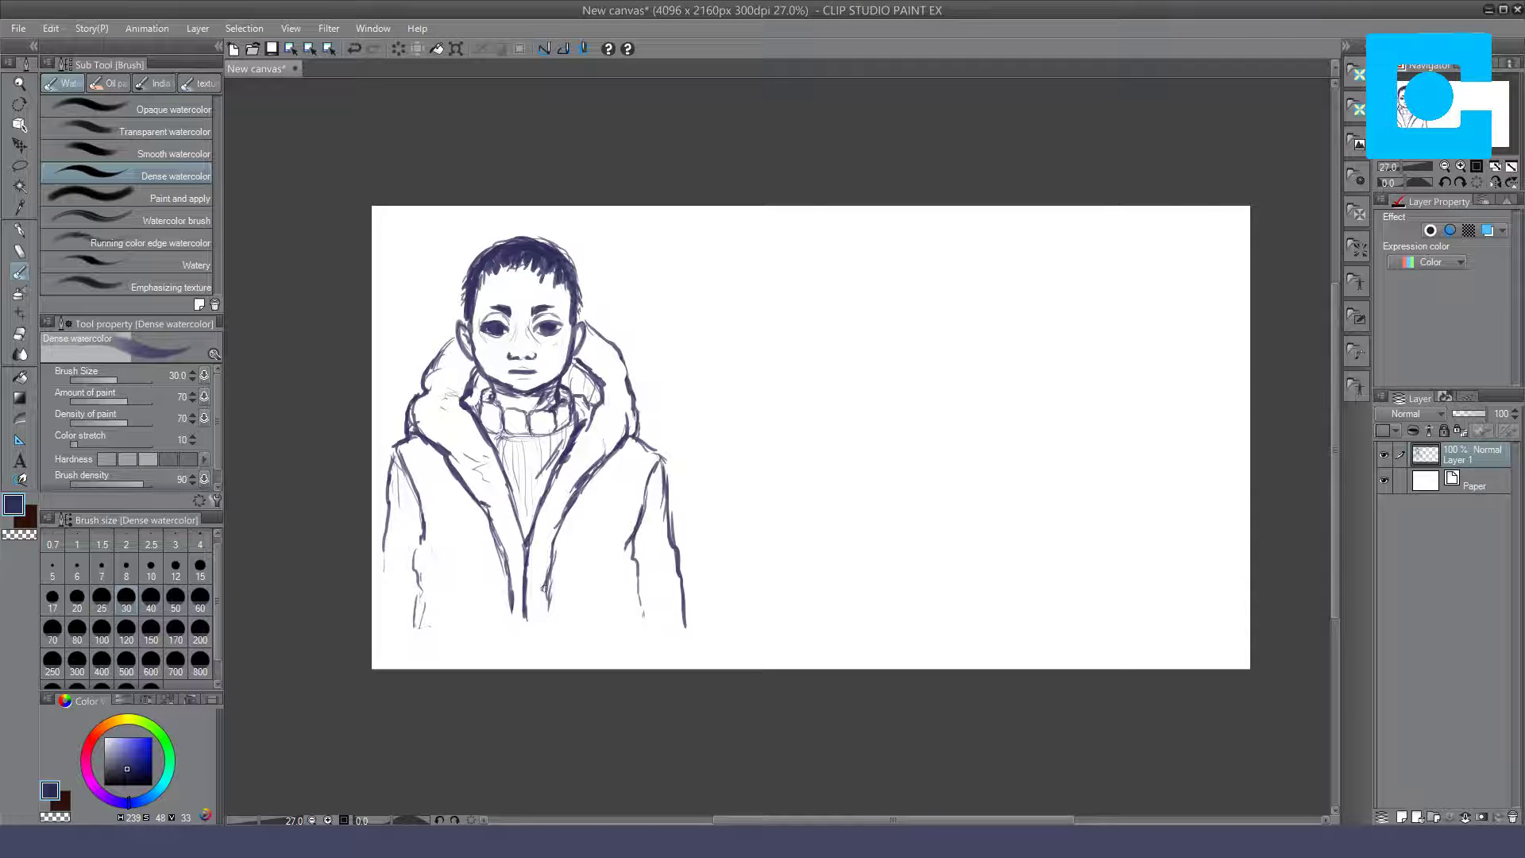
{"action": "left_click_drag", "start_coordinate": [551, 559], "coordinate": [546, 625]}
{"action": "left_click_drag", "start_coordinate": [489, 397], "coordinate": [503, 402]}
Step: On a new layer beneath the sketch, block in a muted brown base over the whole character with Opaque watercolor at size 200
{"action": "left_click", "coordinate": [1403, 815]}
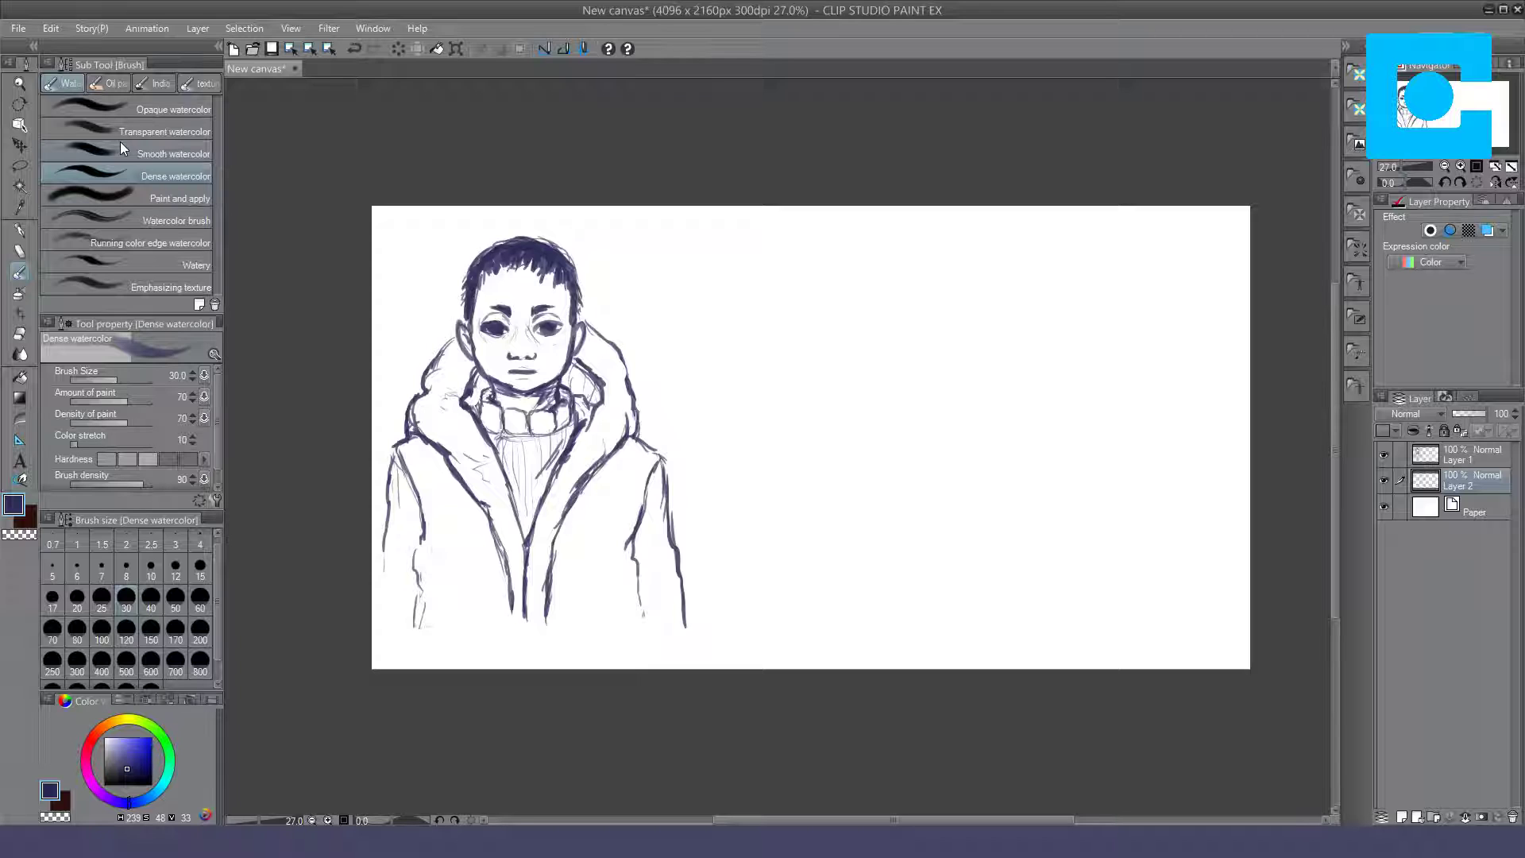
{"action": "left_click", "coordinate": [119, 109]}
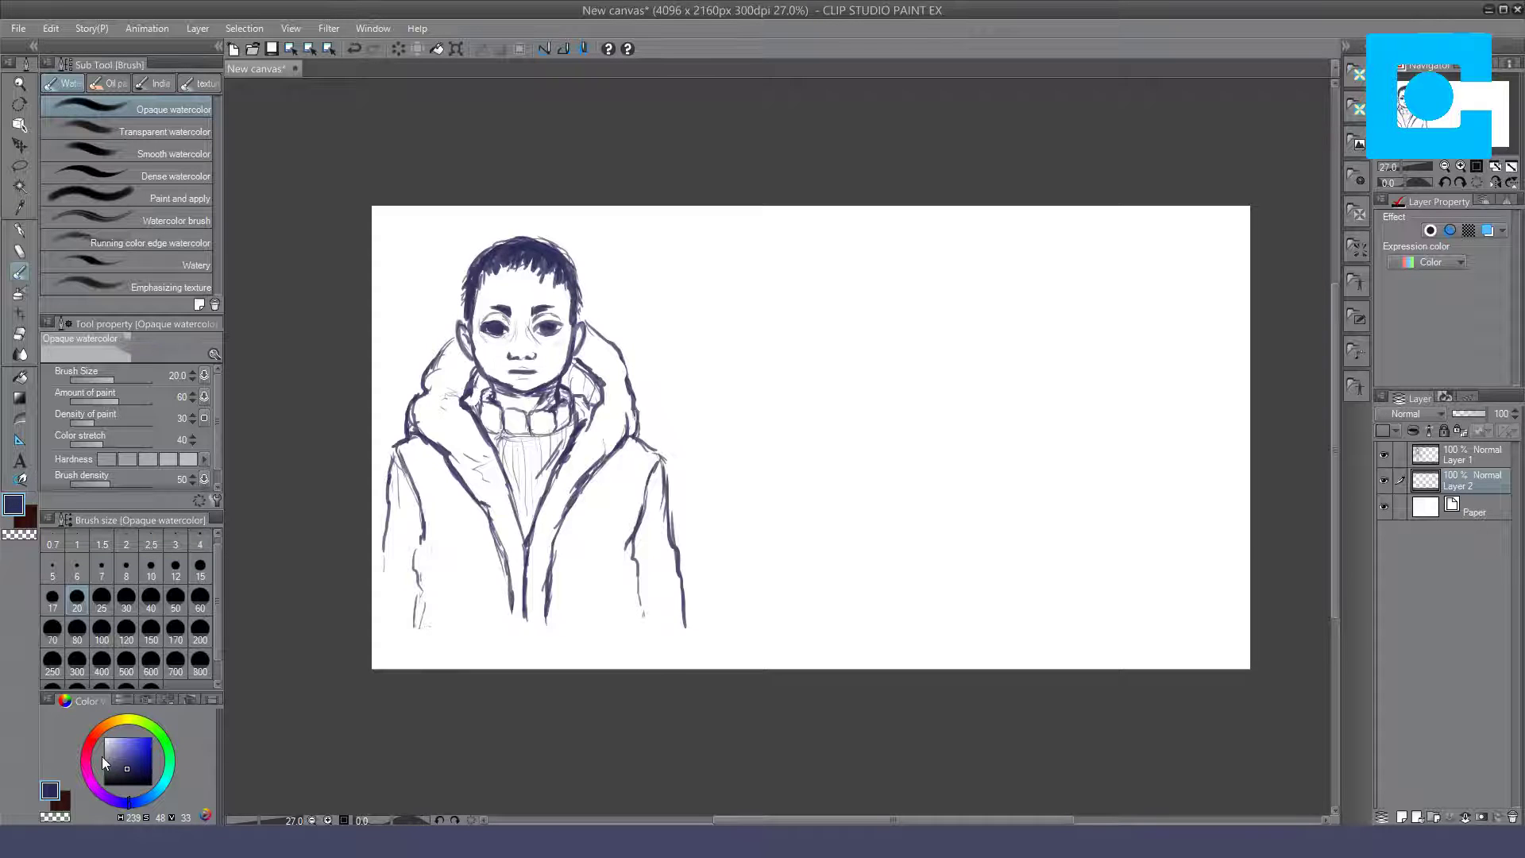
{"action": "left_click", "coordinate": [96, 728]}
{"action": "left_click_drag", "start_coordinate": [131, 760], "coordinate": [116, 751]}
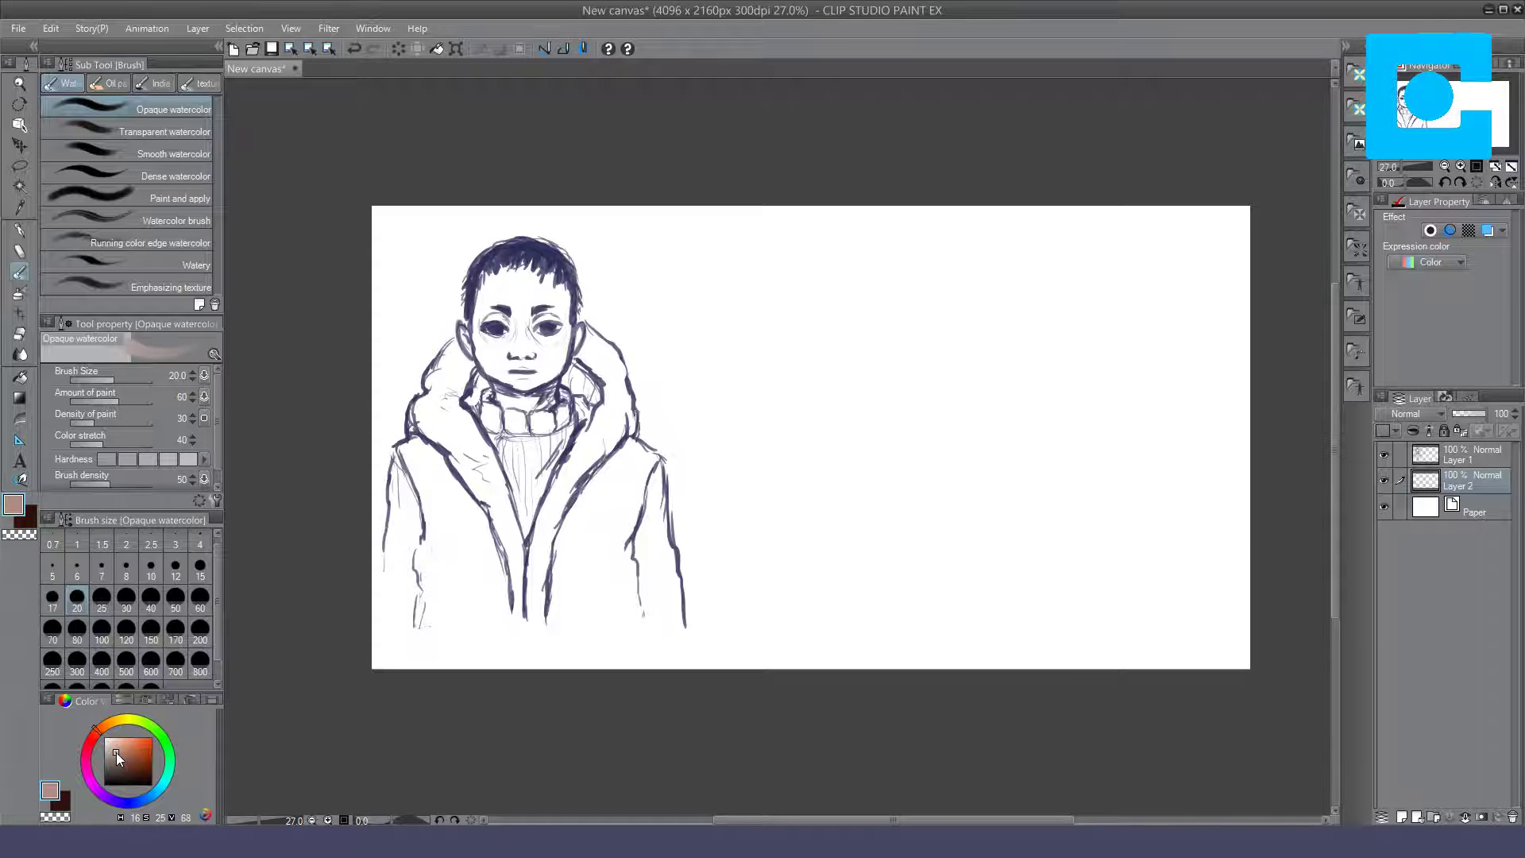
{"action": "left_click", "coordinate": [115, 755]}
{"action": "left_click", "coordinate": [200, 629]}
{"action": "mouse_move", "coordinate": [416, 278]}
{"action": "left_mouse_down"}
{"action": "mouse_move", "coordinate": [388, 543]}
{"action": "mouse_move", "coordinate": [648, 266]}
{"action": "left_mouse_up"}
{"action": "mouse_move", "coordinate": [514, 388]}
{"action": "left_mouse_down"}
{"action": "mouse_move", "coordinate": [715, 606]}
{"action": "mouse_move", "coordinate": [540, 493]}
{"action": "mouse_move", "coordinate": [469, 468]}
{"action": "mouse_move", "coordinate": [518, 467]}
{"action": "mouse_move", "coordinate": [481, 568]}
{"action": "left_mouse_up"}
{"action": "mouse_move", "coordinate": [429, 516]}
{"action": "left_mouse_down"}
{"action": "mouse_move", "coordinate": [458, 574]}
{"action": "mouse_move", "coordinate": [628, 628]}
{"action": "left_mouse_up"}
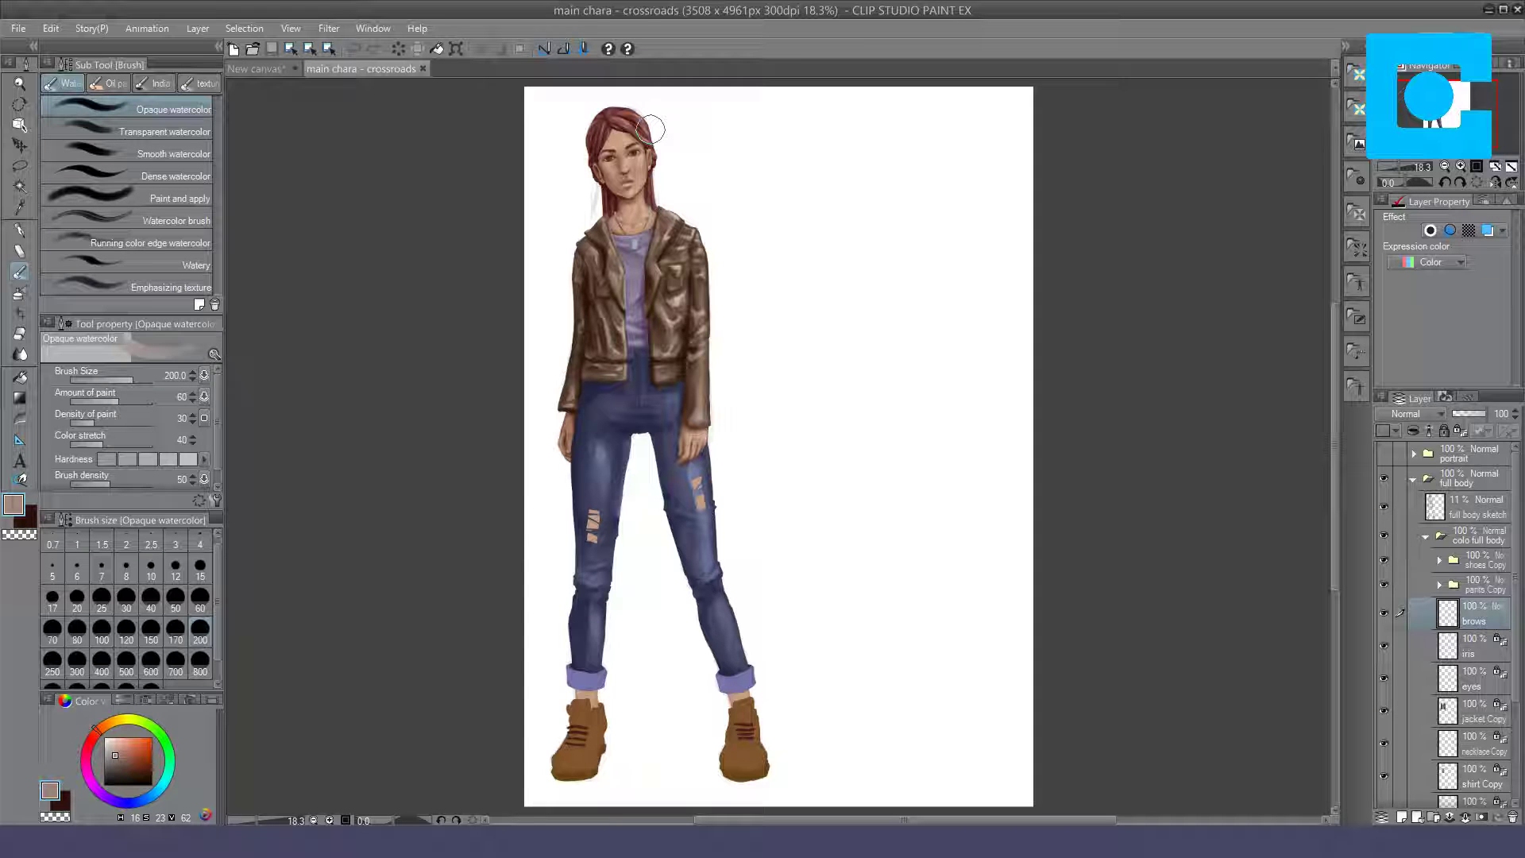
{"action": "left_click", "coordinate": [256, 68]}
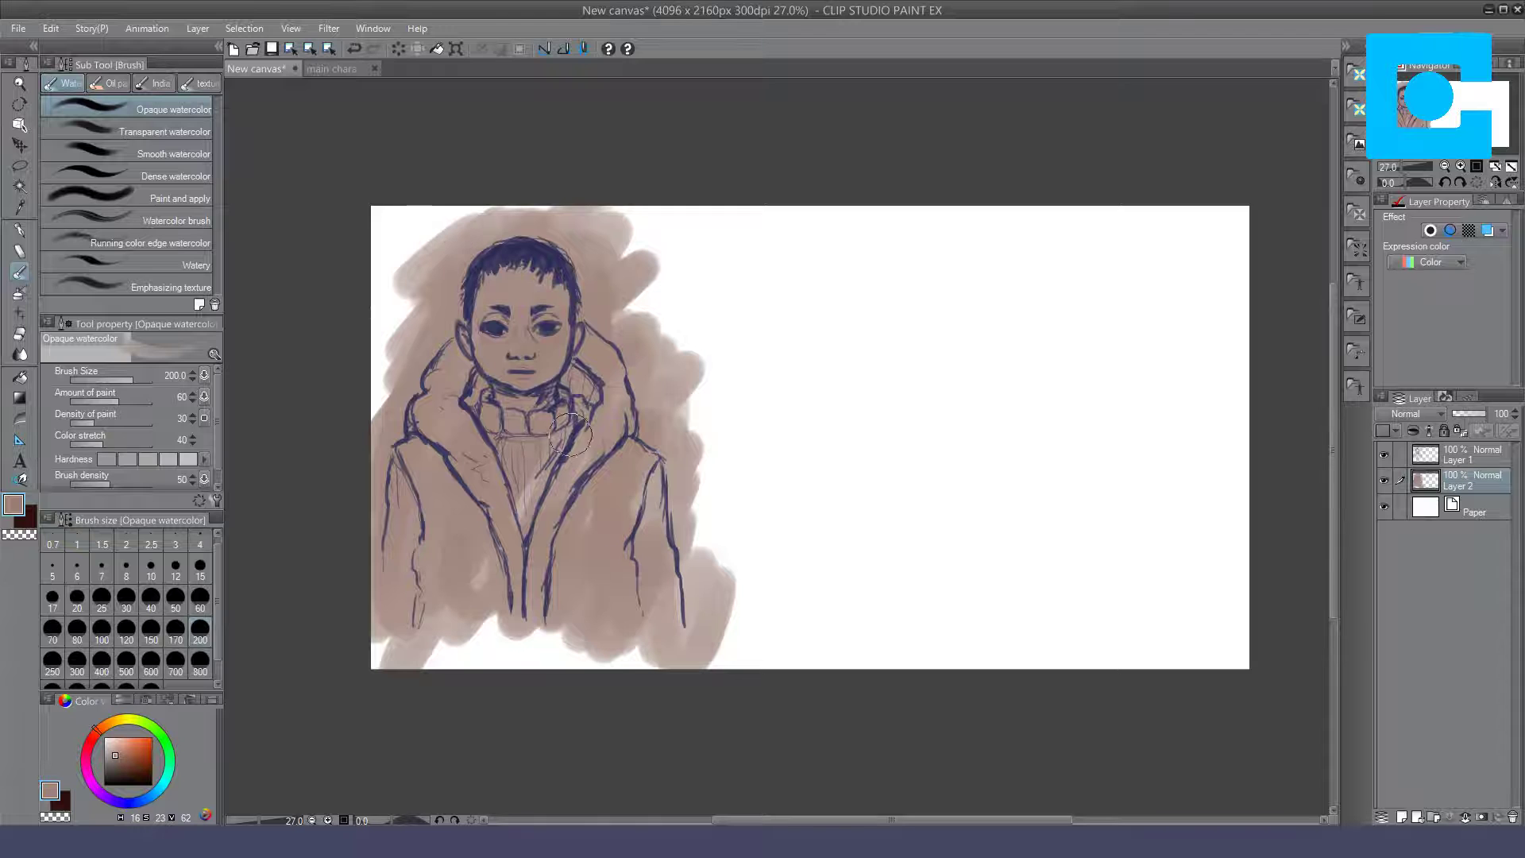
{"action": "mouse_move", "coordinate": [560, 596]}
{"action": "left_mouse_down"}
{"action": "mouse_move", "coordinate": [497, 629]}
{"action": "mouse_move", "coordinate": [550, 607]}
{"action": "mouse_move", "coordinate": [604, 652]}
{"action": "left_mouse_up"}
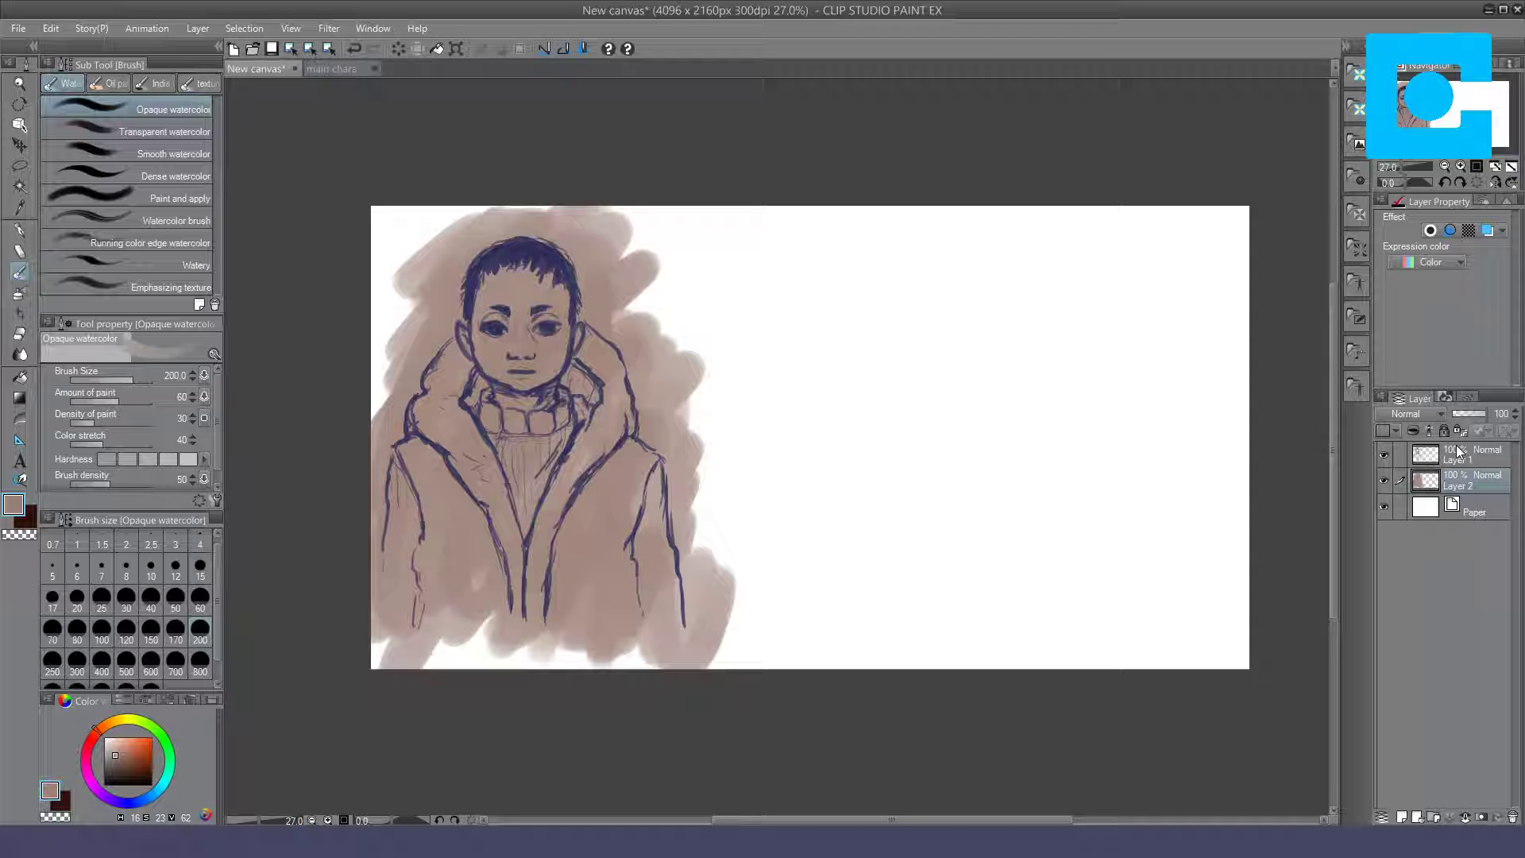
Step: Lower the sketch layer's opacity to 43% and add a new layer above the brown base for painting in light pink
{"action": "left_click_drag", "start_coordinate": [1458, 451], "coordinate": [1475, 480]}
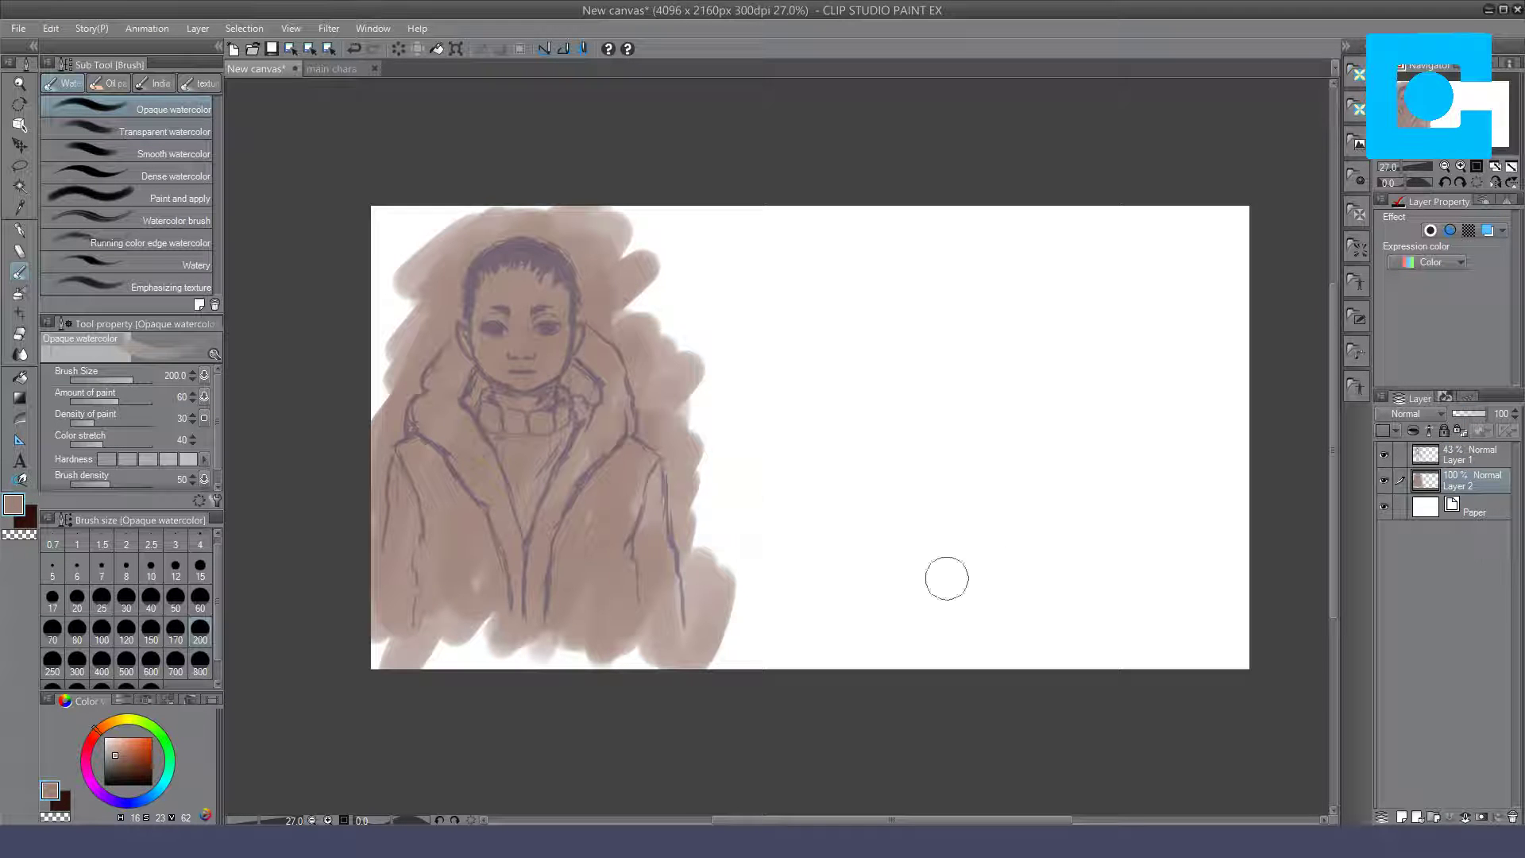
{"action": "left_click", "coordinate": [86, 740]}
{"action": "left_click", "coordinate": [116, 751]}
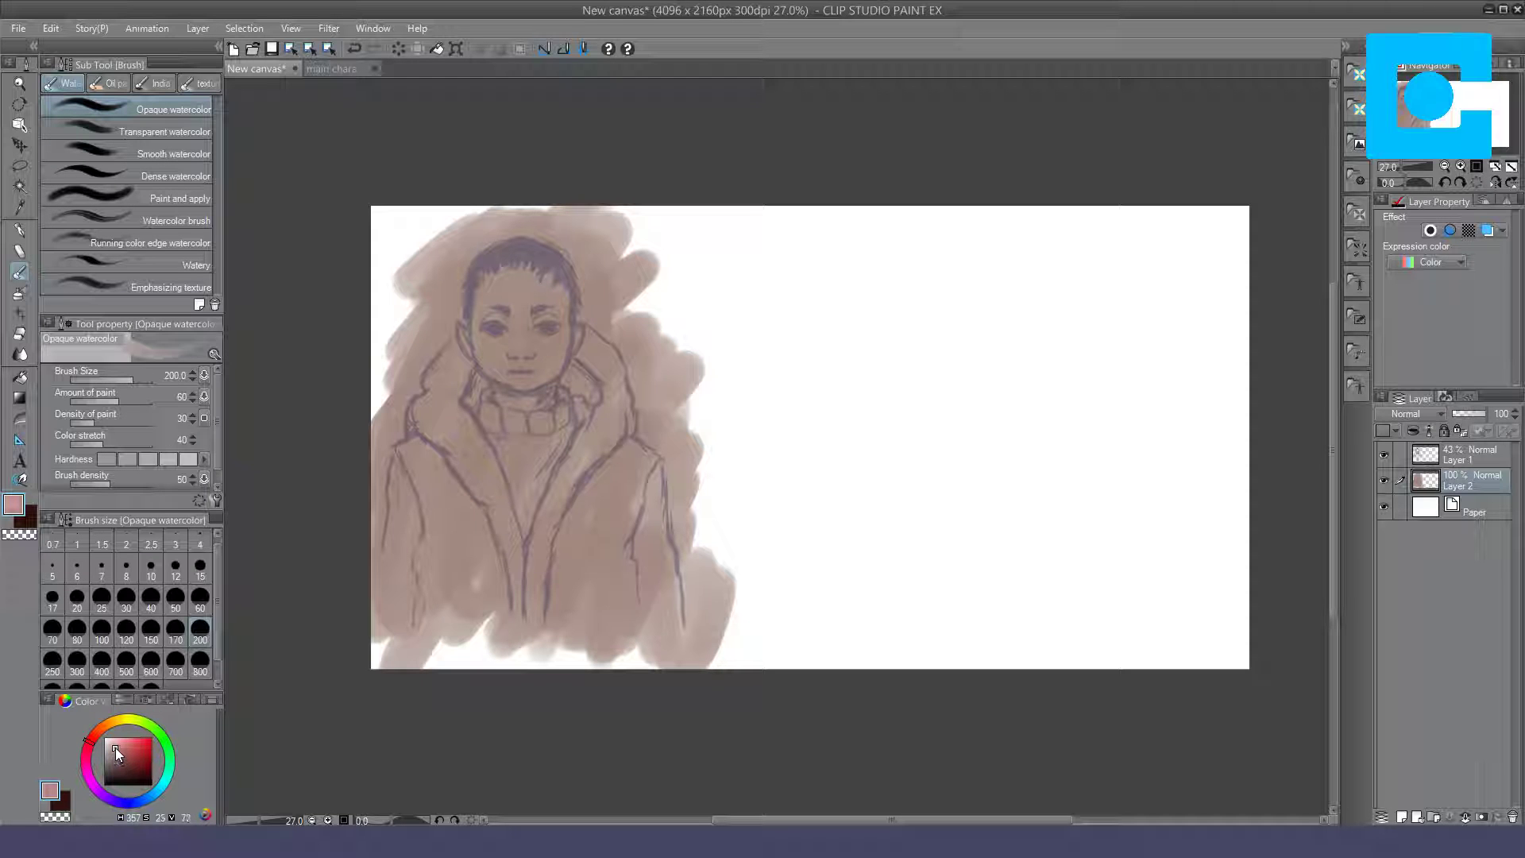
{"action": "left_click", "coordinate": [116, 747]}
{"action": "left_click", "coordinate": [116, 745]}
{"action": "key", "text": "ctrl+z"}
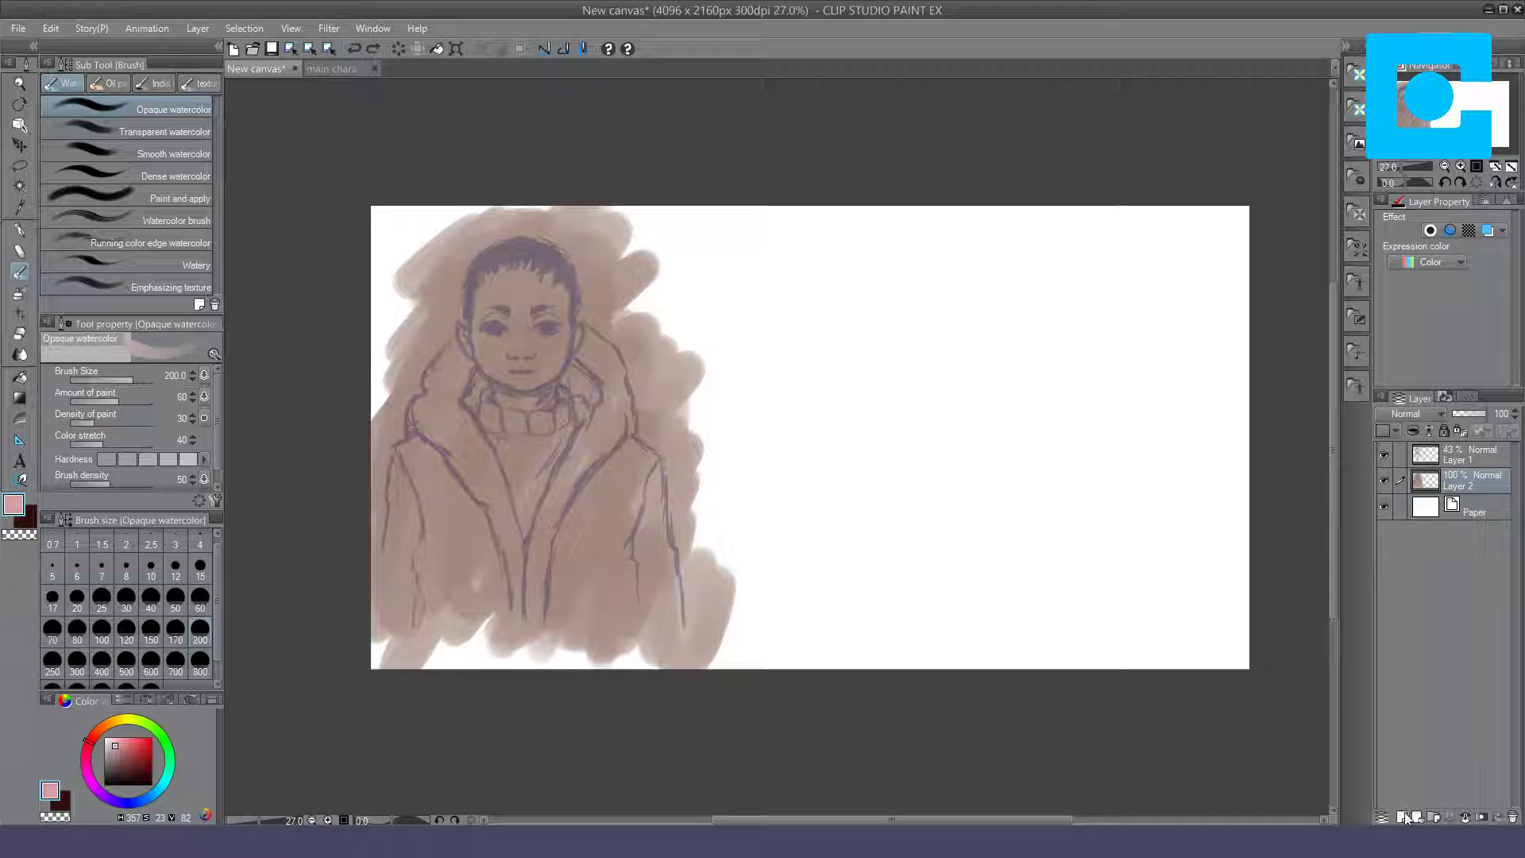
{"action": "left_click", "coordinate": [1401, 816]}
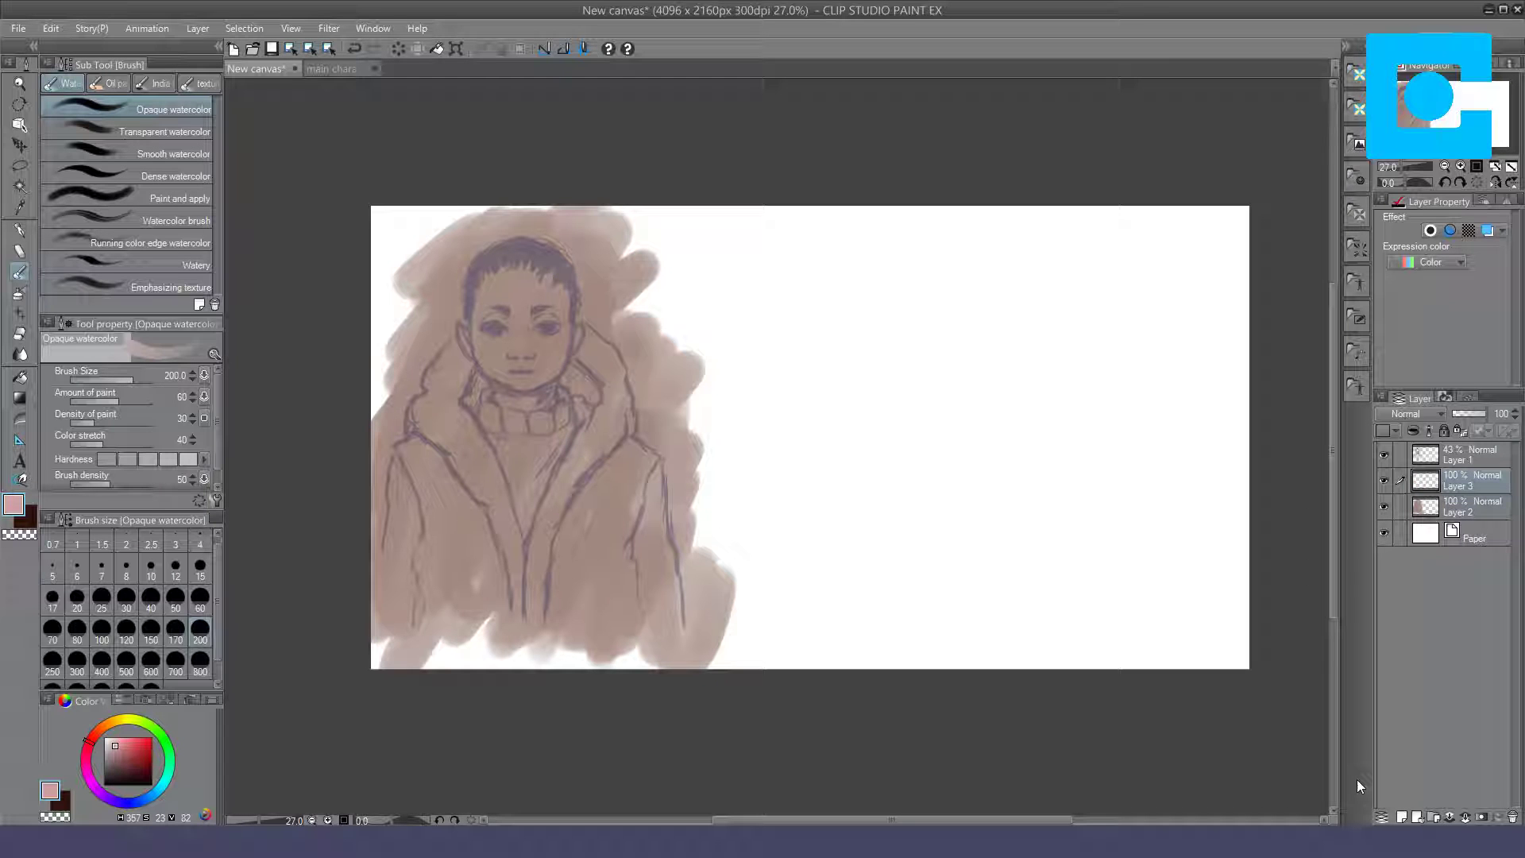
Step: Reduce the brush size to 60 and dab light pink onto both cheeks
{"action": "left_click_drag", "start_coordinate": [516, 329], "coordinate": [543, 347]}
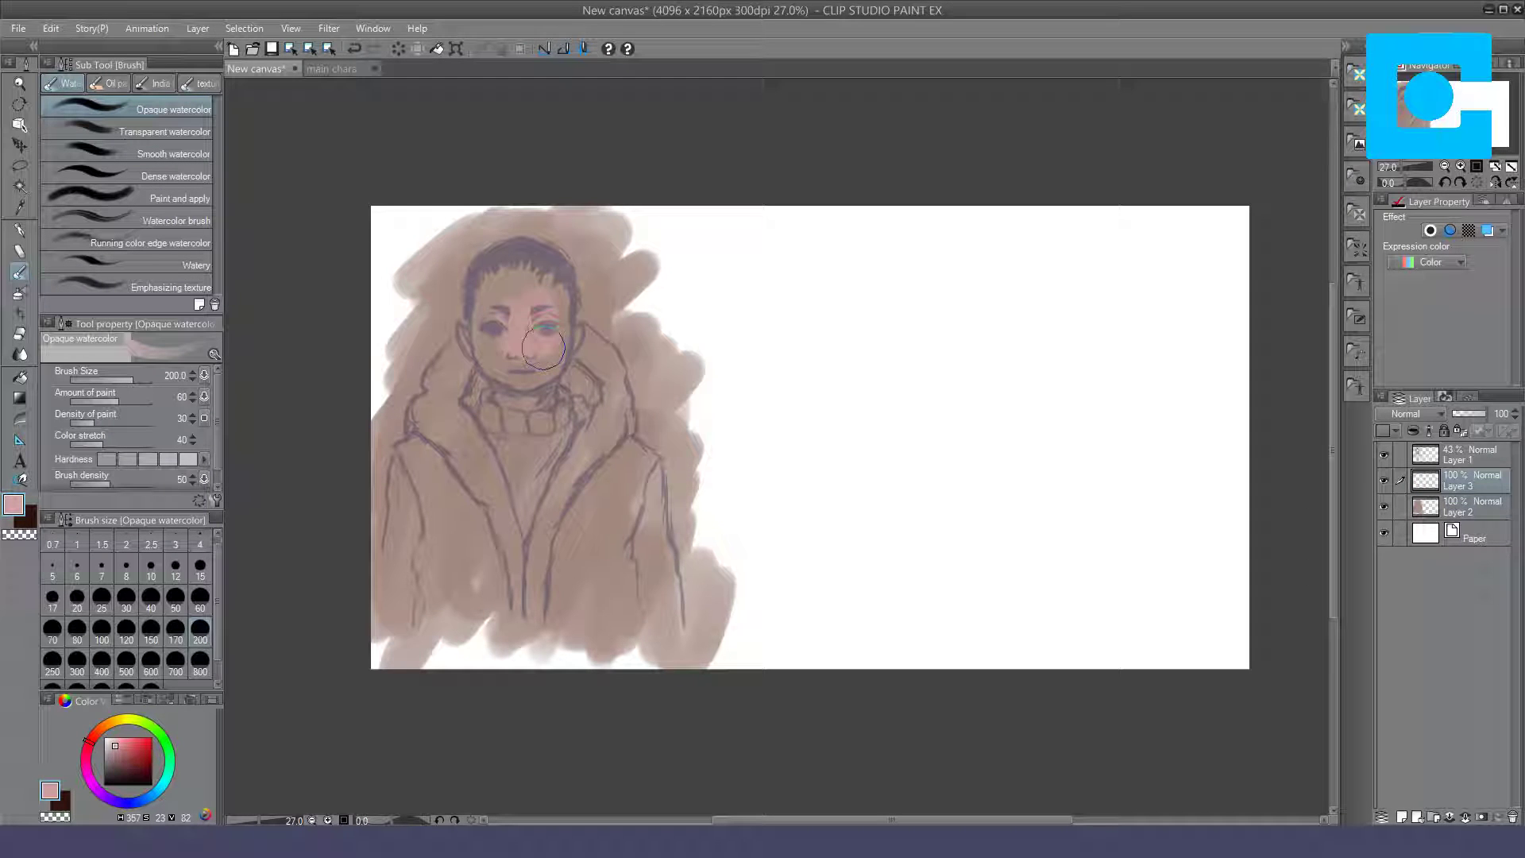
{"action": "key", "text": "ctrl+z"}
{"action": "key", "text": "bracketleft"}
{"action": "key", "text": "bracketleft"}
{"action": "key", "text": "bracketleft"}
{"action": "key", "text": "bracketleft"}
{"action": "key", "text": "bracketleft"}
{"action": "key", "text": "bracketleft"}
{"action": "key", "text": "bracketleft"}
{"action": "left_click_drag", "start_coordinate": [492, 339], "coordinate": [484, 341]}
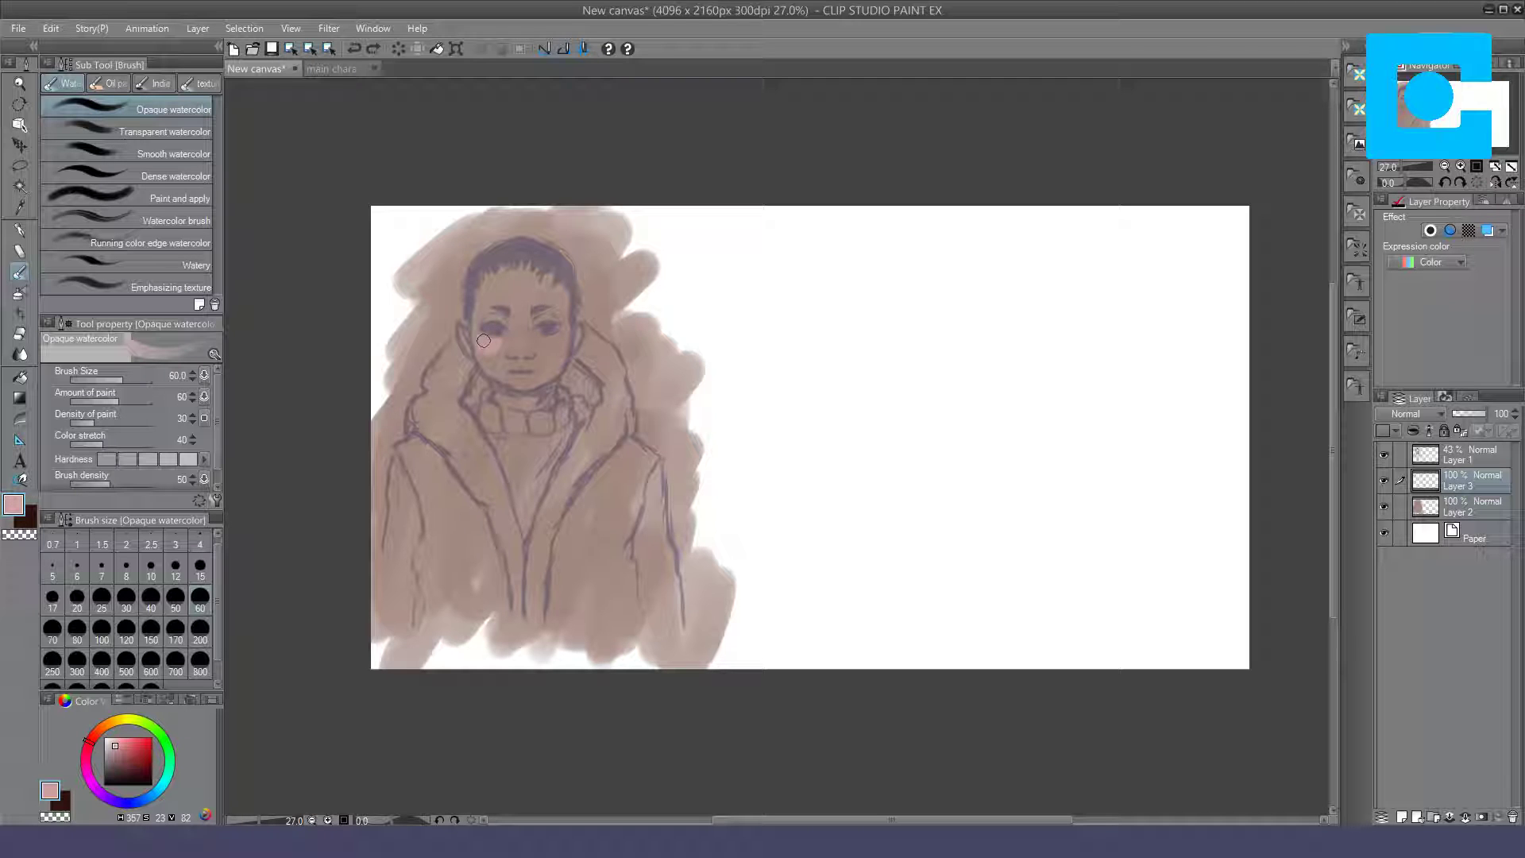
{"action": "left_click", "coordinate": [561, 336]}
Step: Paint a more saturated pink blush over both cheeks and the tip of the nose
{"action": "left_click", "coordinate": [126, 742]}
{"action": "left_click_drag", "start_coordinate": [484, 340], "coordinate": [527, 352]}
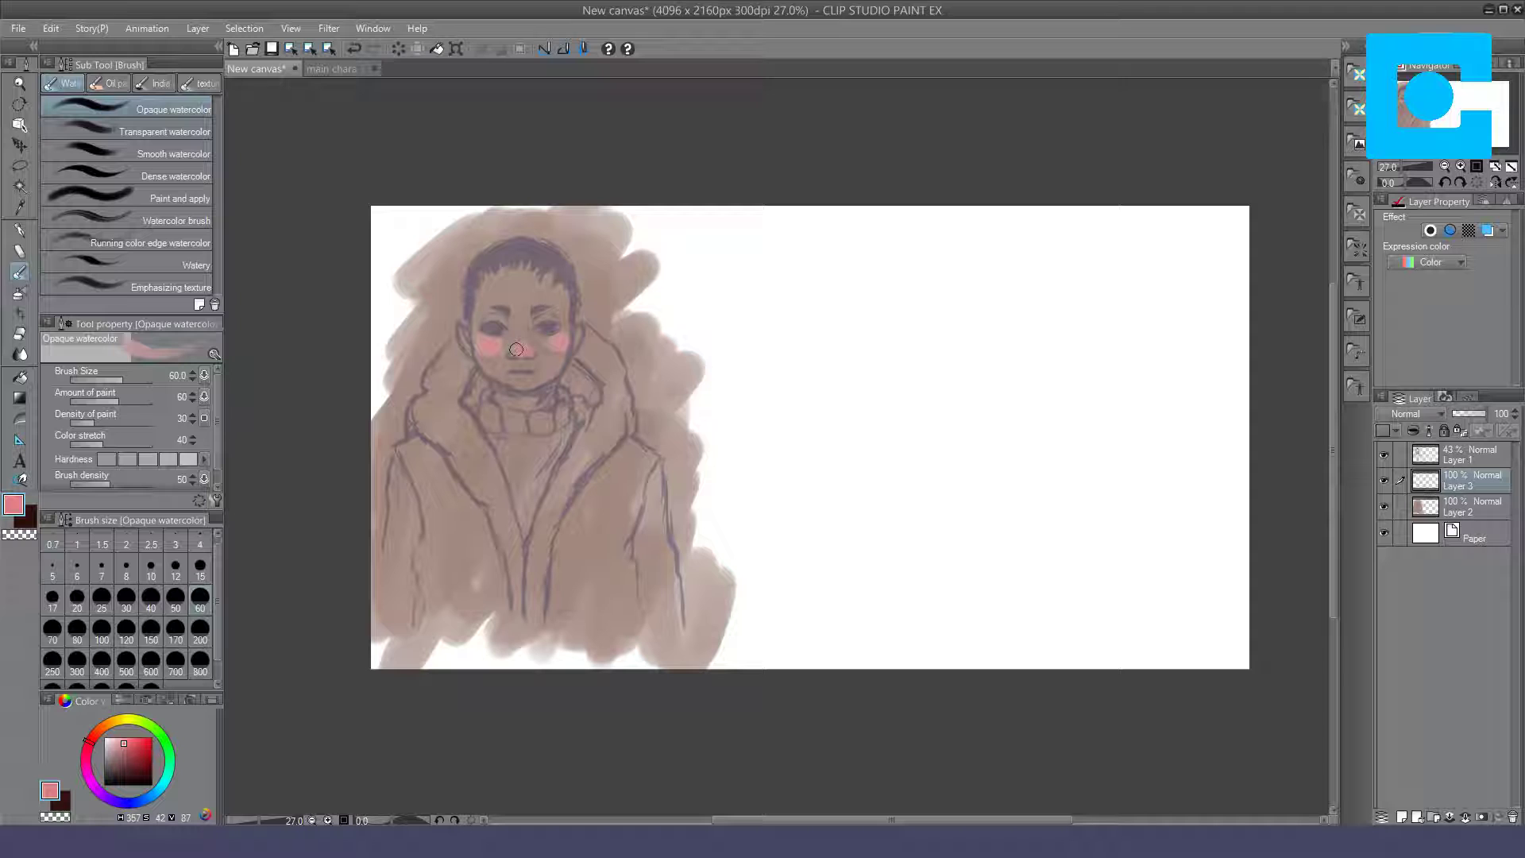
{"action": "left_click_drag", "start_coordinate": [553, 348], "coordinate": [557, 352]}
Step: Paint pale greyish-pink highlights on the forehead, nose and around the mouth, reducing the brush size to 15 for finer marks
{"action": "left_click", "coordinate": [557, 352], "text": "alt"}
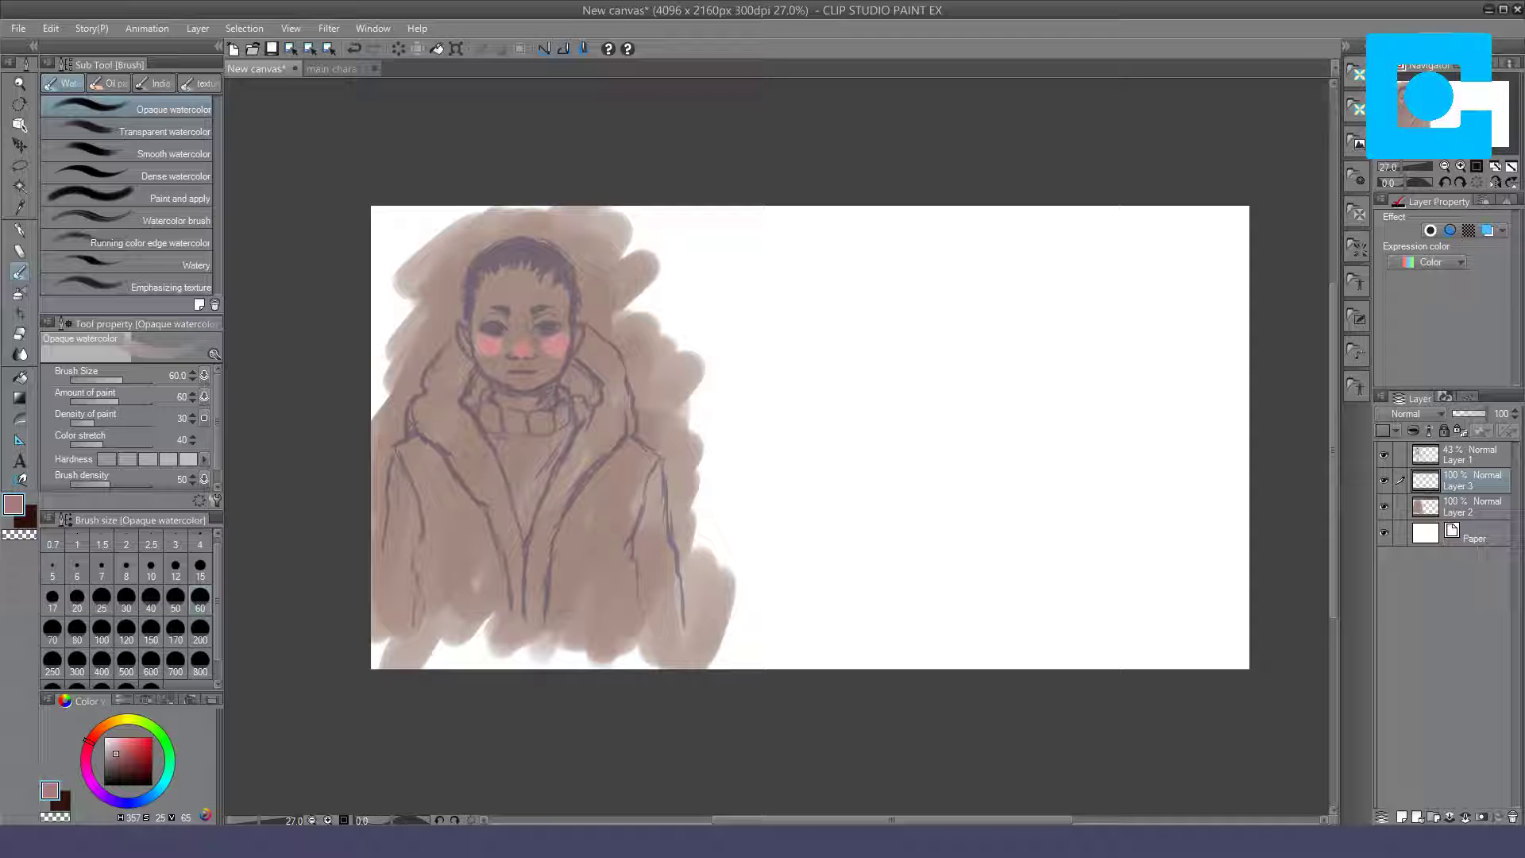
{"action": "left_click", "coordinate": [116, 753]}
{"action": "left_click", "coordinate": [110, 748]}
{"action": "mouse_move", "coordinate": [516, 328]}
{"action": "left_mouse_down"}
{"action": "mouse_move", "coordinate": [535, 299]}
{"action": "mouse_move", "coordinate": [492, 288]}
{"action": "mouse_move", "coordinate": [536, 274]}
{"action": "mouse_move", "coordinate": [550, 286]}
{"action": "mouse_move", "coordinate": [521, 308]}
{"action": "mouse_move", "coordinate": [503, 305]}
{"action": "mouse_move", "coordinate": [555, 298]}
{"action": "mouse_move", "coordinate": [524, 281]}
{"action": "left_mouse_up"}
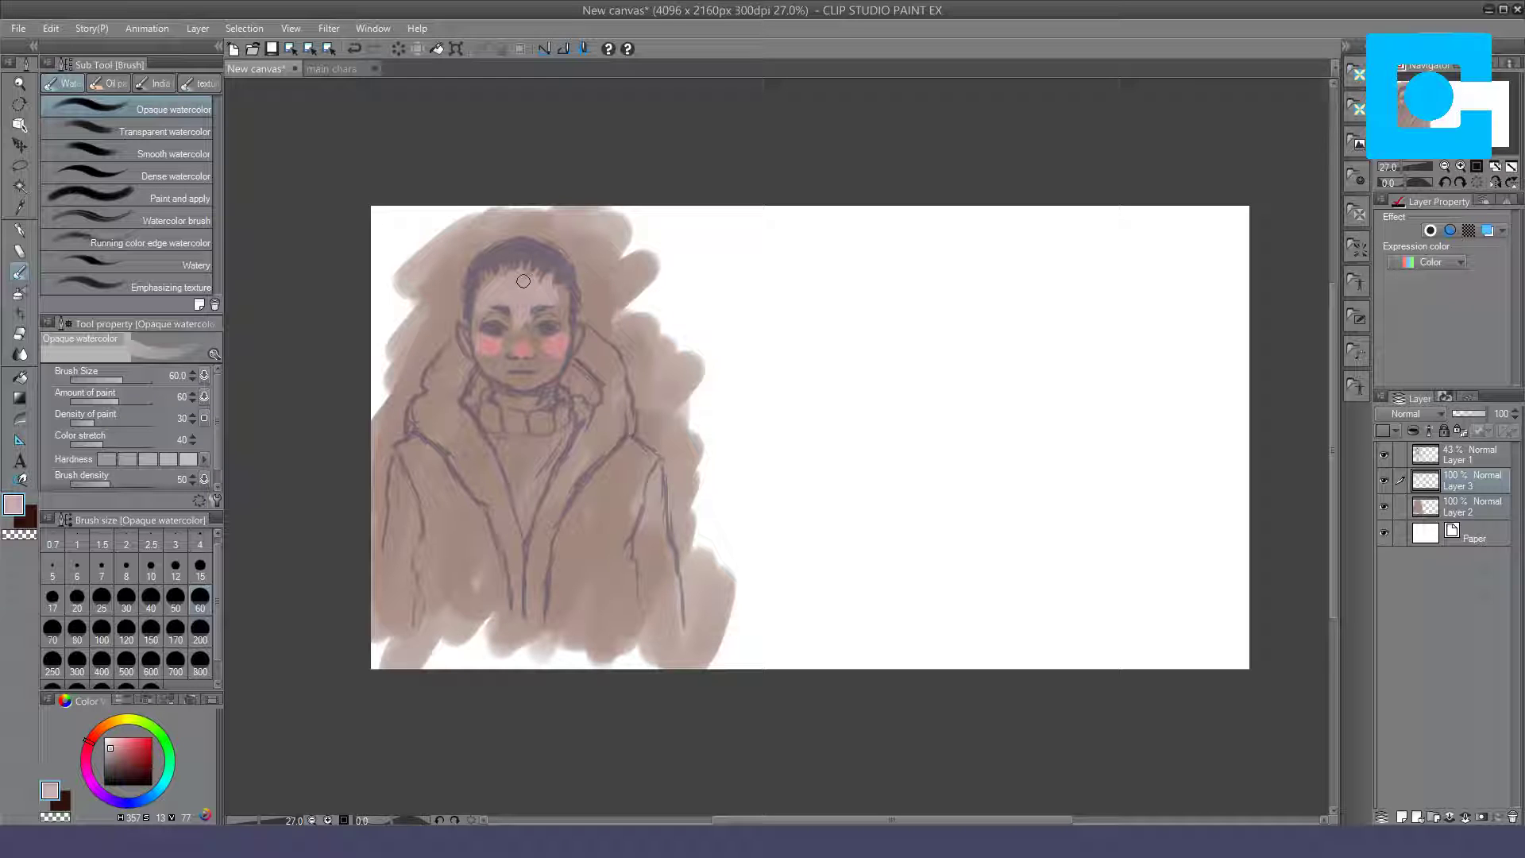
{"action": "mouse_move", "coordinate": [508, 366]}
{"action": "left_mouse_down"}
{"action": "mouse_move", "coordinate": [536, 363]}
{"action": "mouse_move", "coordinate": [524, 335]}
{"action": "left_mouse_up"}
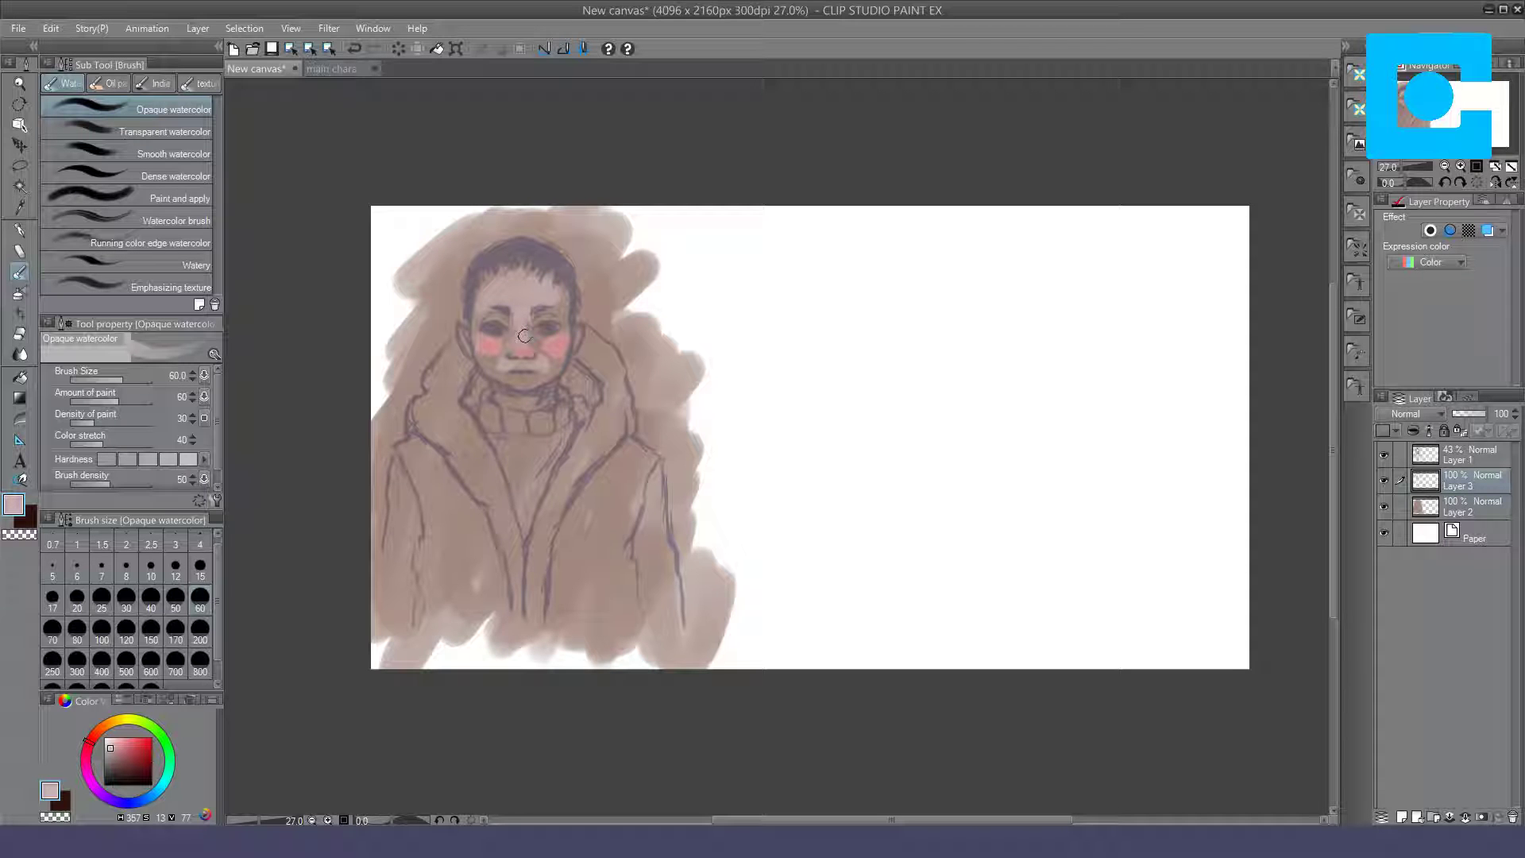
{"action": "left_click", "coordinate": [200, 568]}
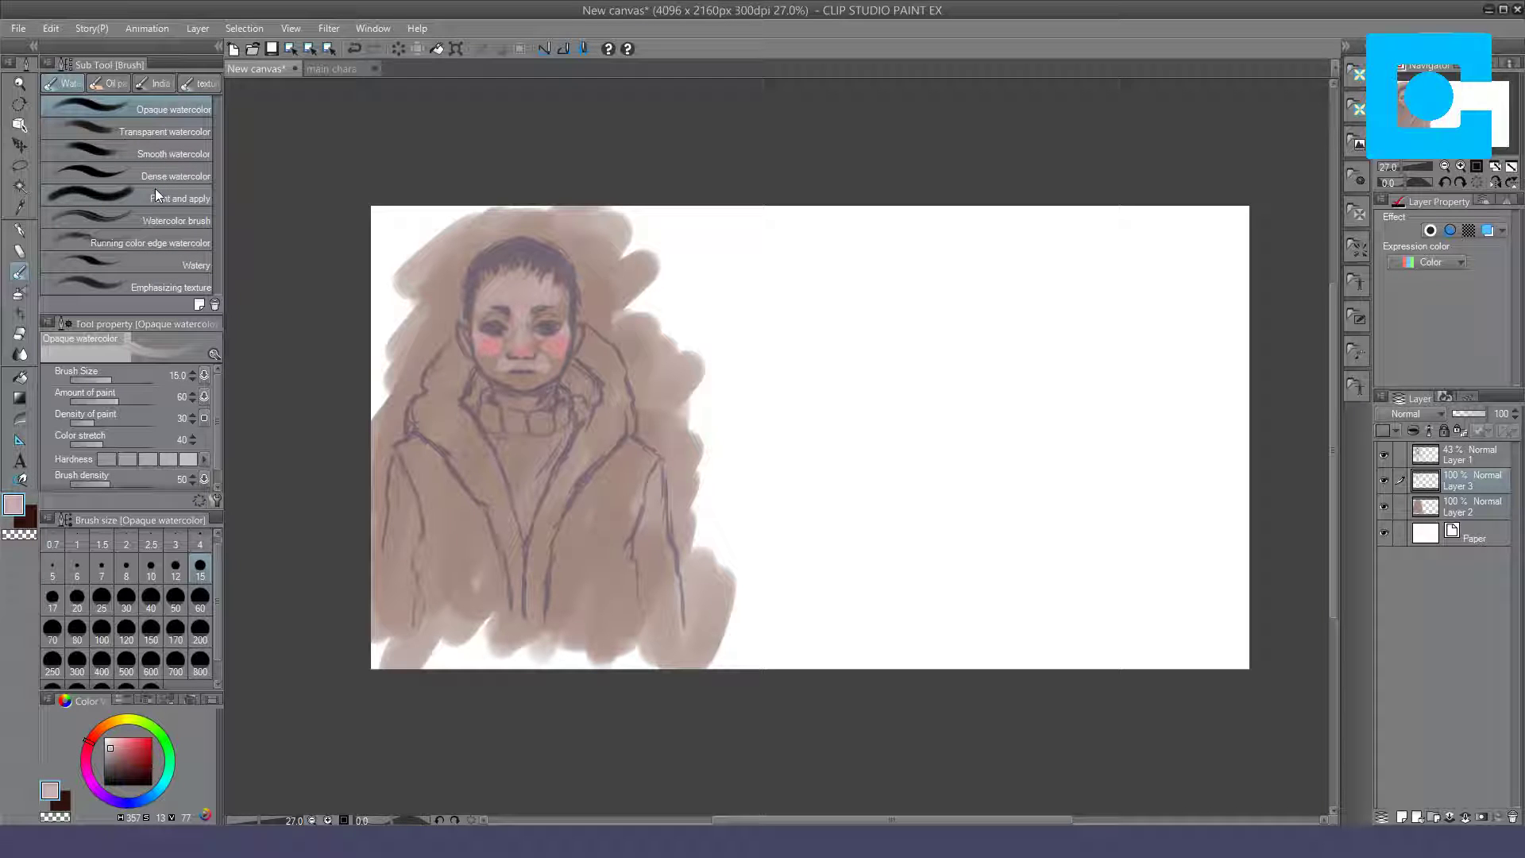
Step: Shade the lower left-hand cheek, chin and eye sockets in dark muted red with the brush at size 60
{"action": "left_click", "coordinate": [121, 761]}
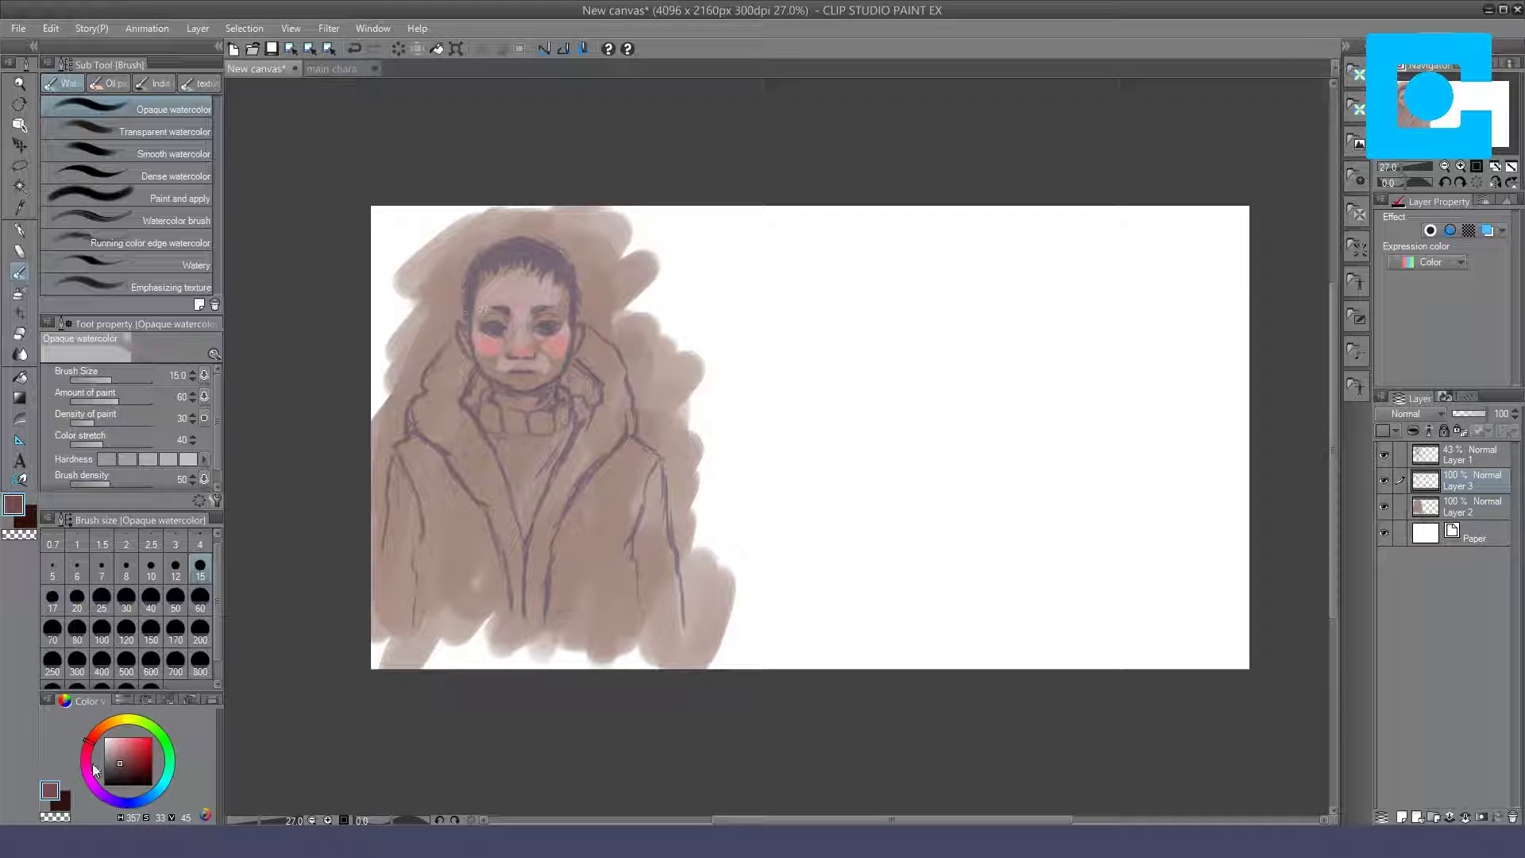
{"action": "left_click_drag", "start_coordinate": [94, 748], "coordinate": [92, 757]}
{"action": "left_click", "coordinate": [126, 762]}
{"action": "left_click", "coordinate": [201, 601]}
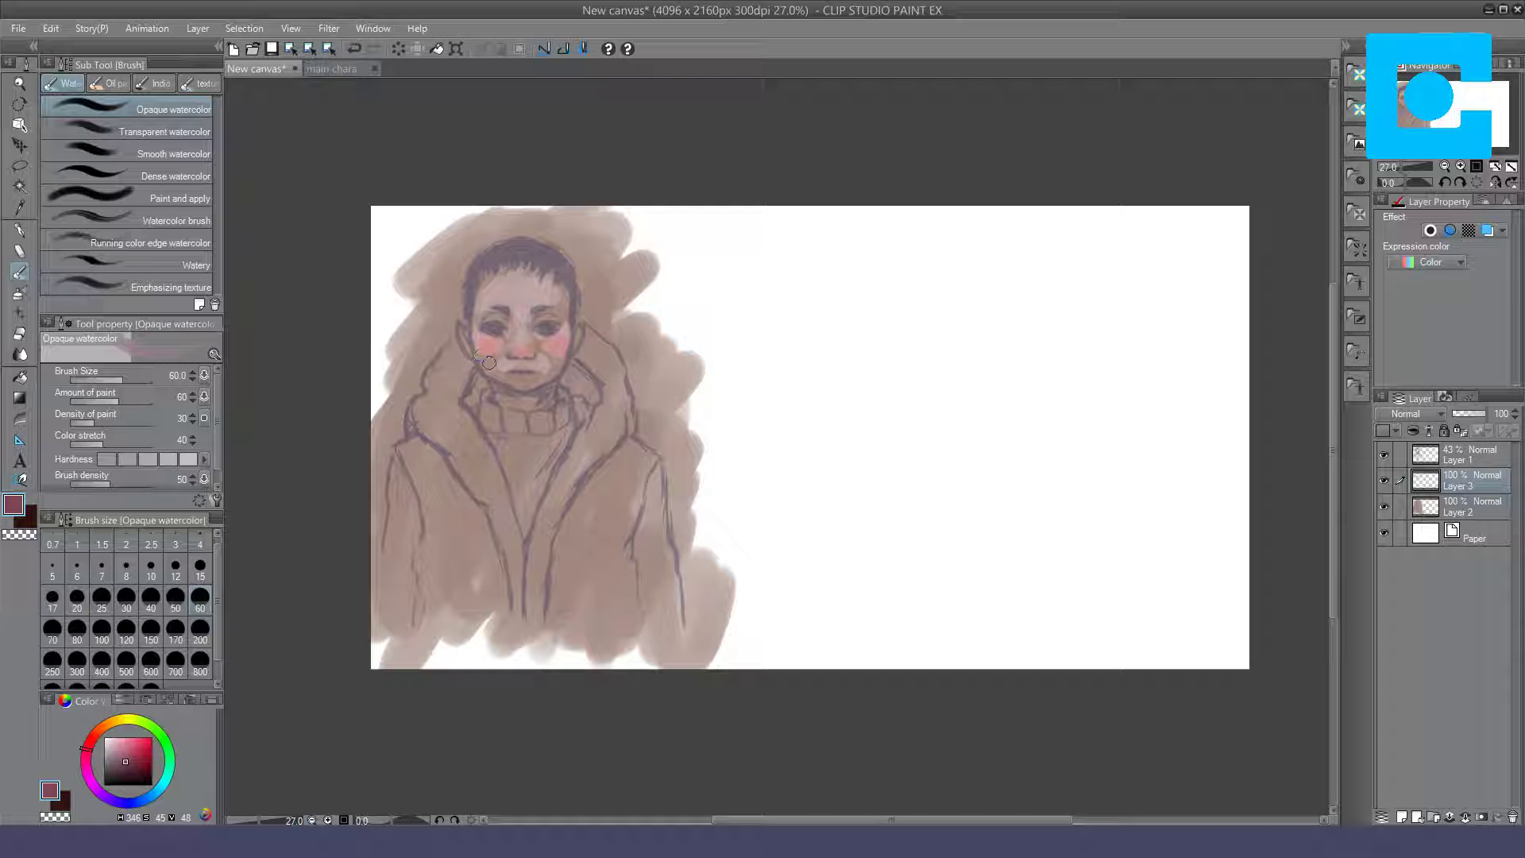
{"action": "mouse_move", "coordinate": [493, 365]}
{"action": "left_mouse_down"}
{"action": "mouse_move", "coordinate": [477, 359]}
{"action": "mouse_move", "coordinate": [525, 382]}
{"action": "left_mouse_up"}
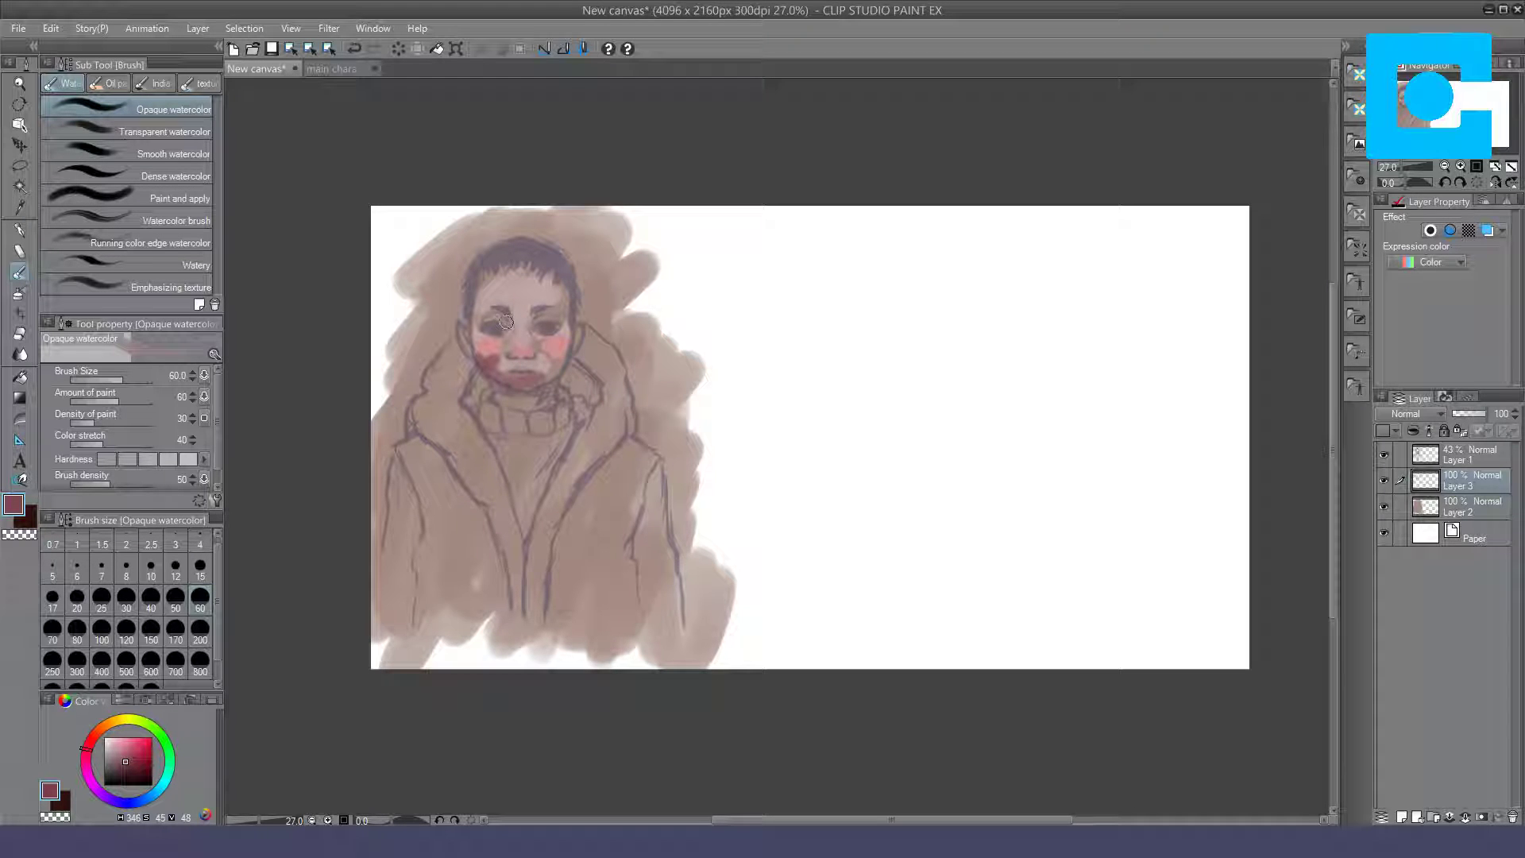
{"action": "left_click_drag", "start_coordinate": [499, 322], "coordinate": [533, 324]}
Step: Define the jawline with Dense watercolor and shade the neck under the chin with Opaque watercolor, checking the face in a mirrored view
{"action": "left_click", "coordinate": [152, 173]}
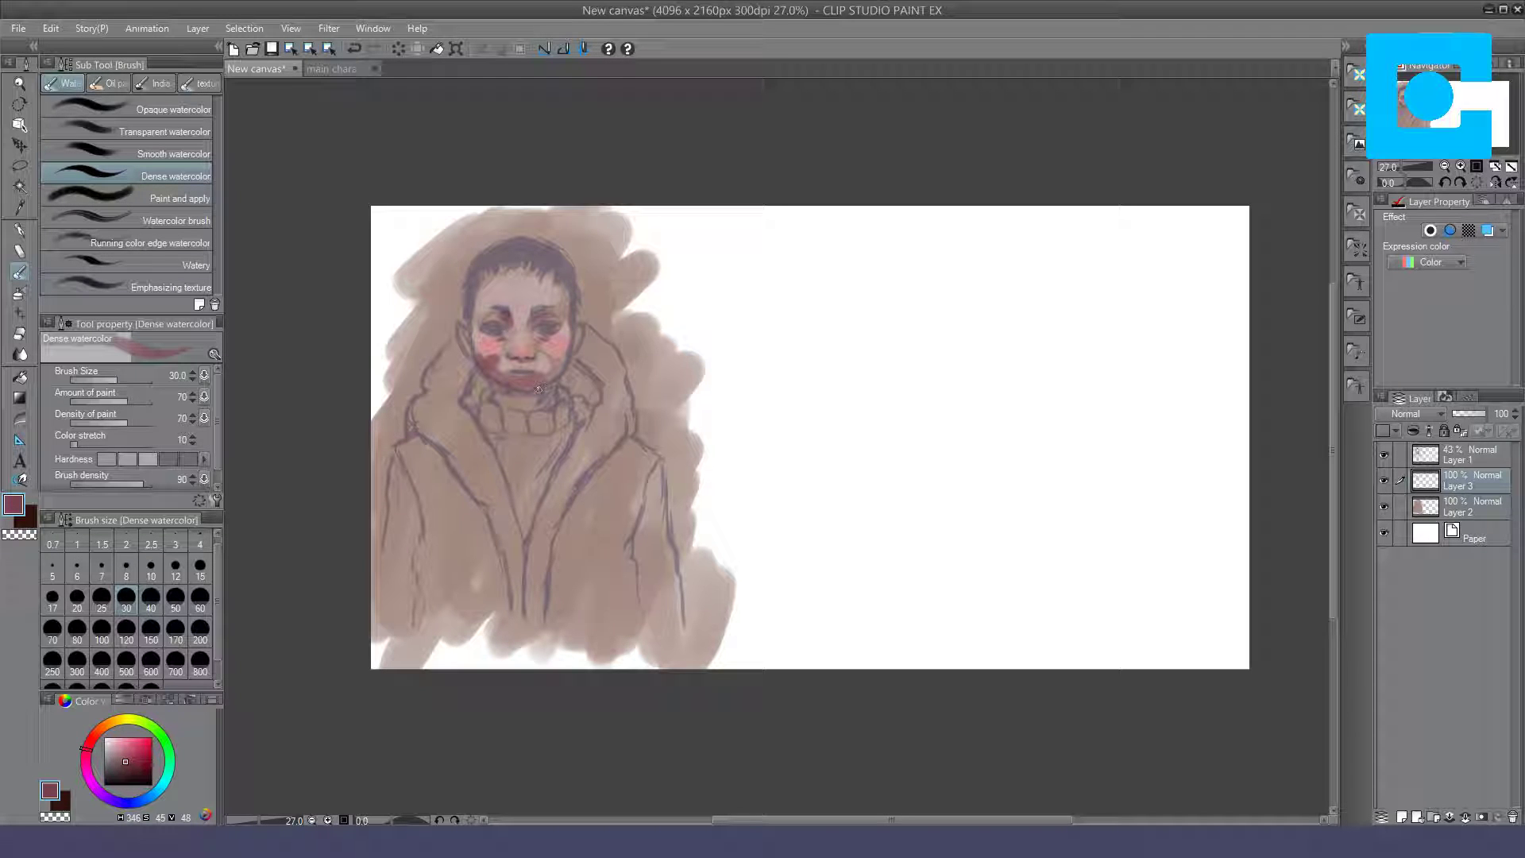
{"action": "left_click_drag", "start_coordinate": [557, 375], "coordinate": [513, 392]}
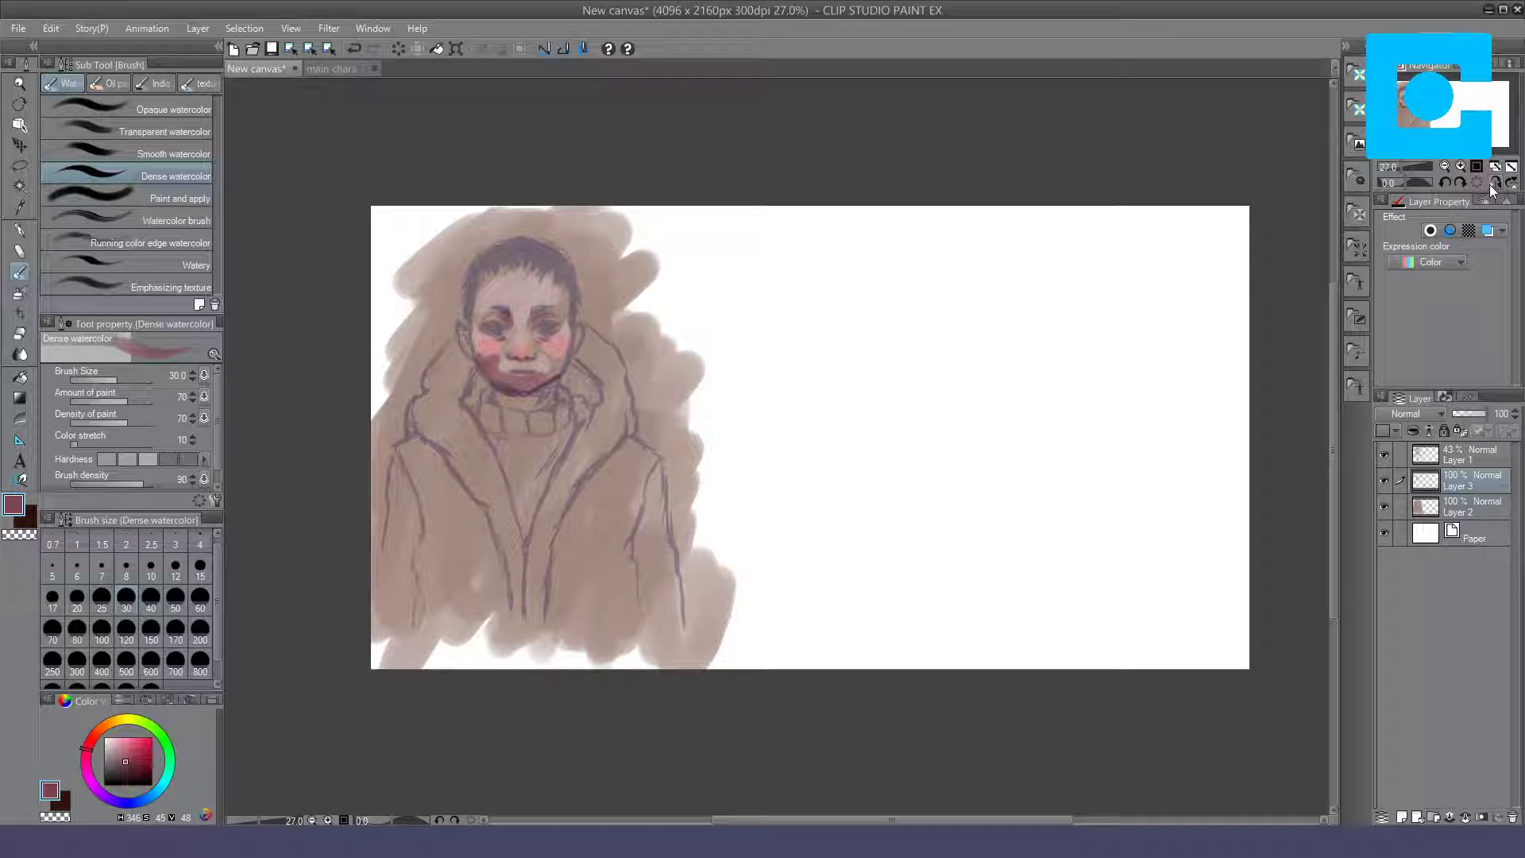
{"action": "left_click", "coordinate": [1492, 185]}
{"action": "left_click_drag", "start_coordinate": [1001, 382], "coordinate": [1017, 392]}
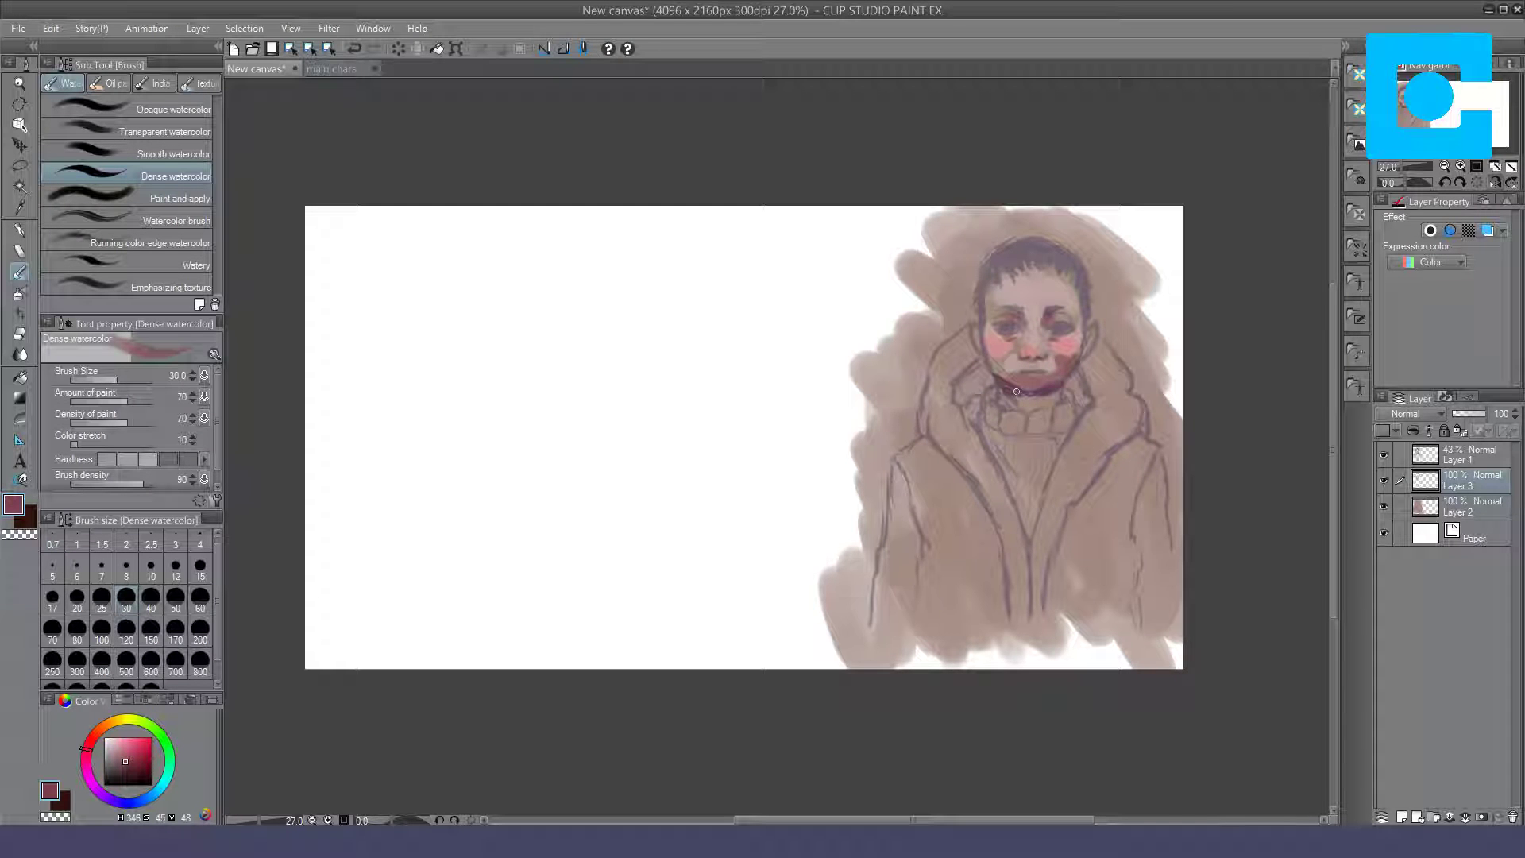
{"action": "left_click", "coordinate": [174, 110]}
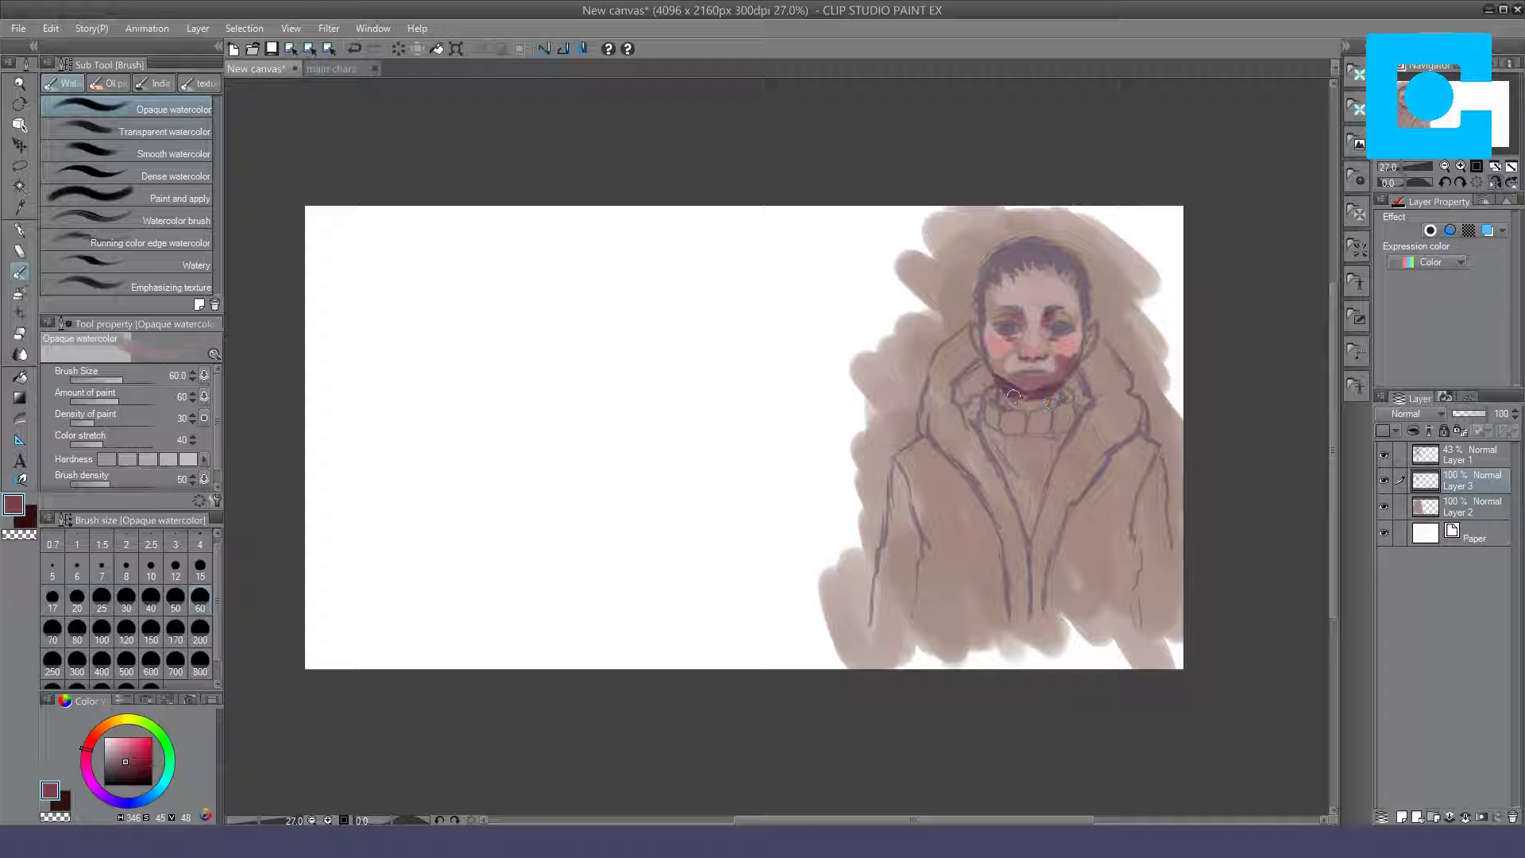
{"action": "left_click_drag", "start_coordinate": [1010, 390], "coordinate": [1060, 389]}
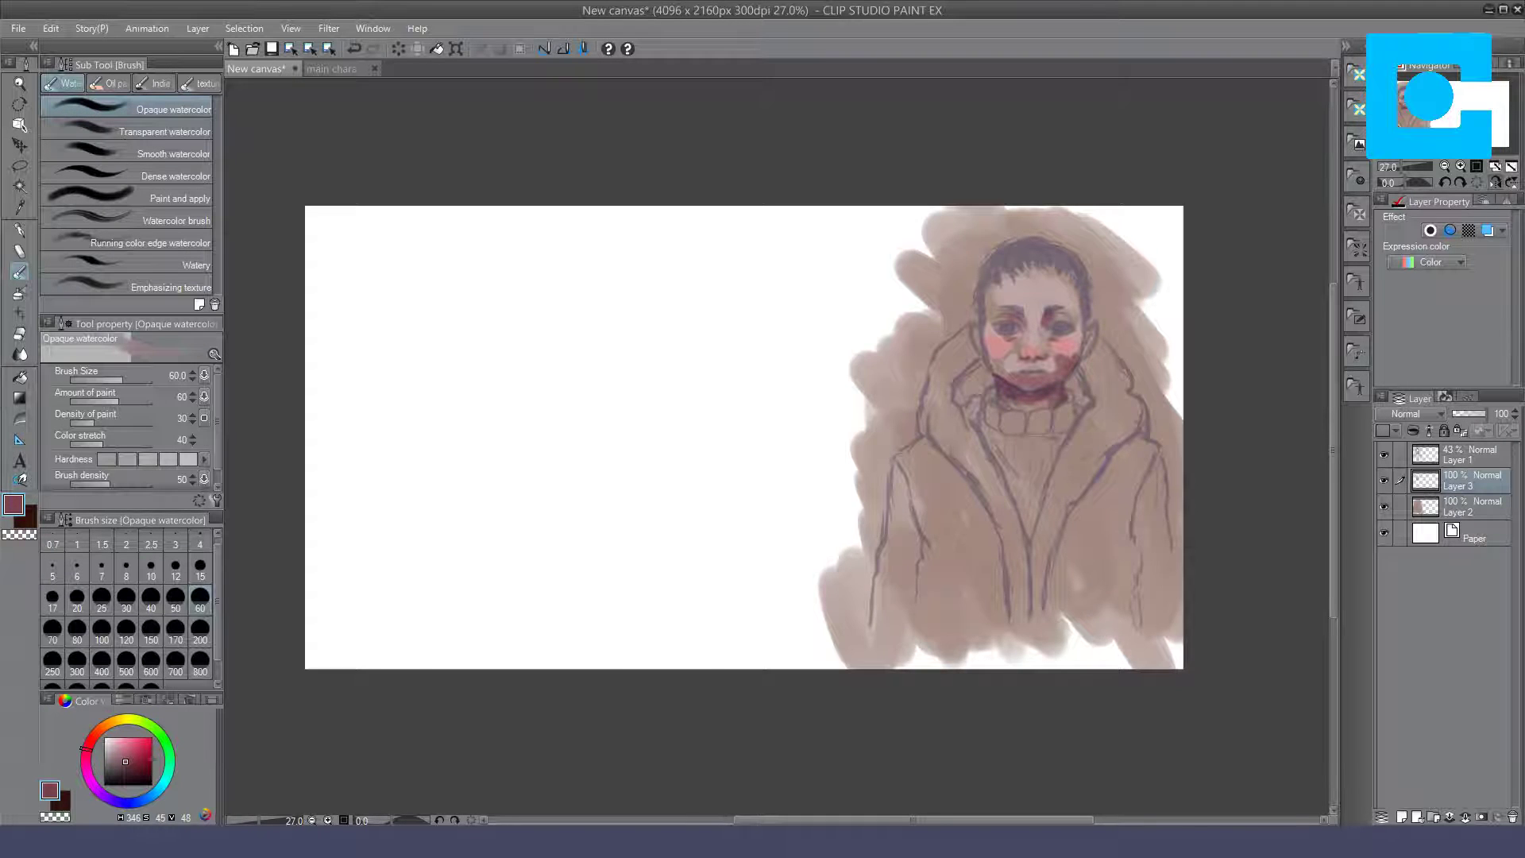
{"action": "left_click", "coordinate": [1496, 182]}
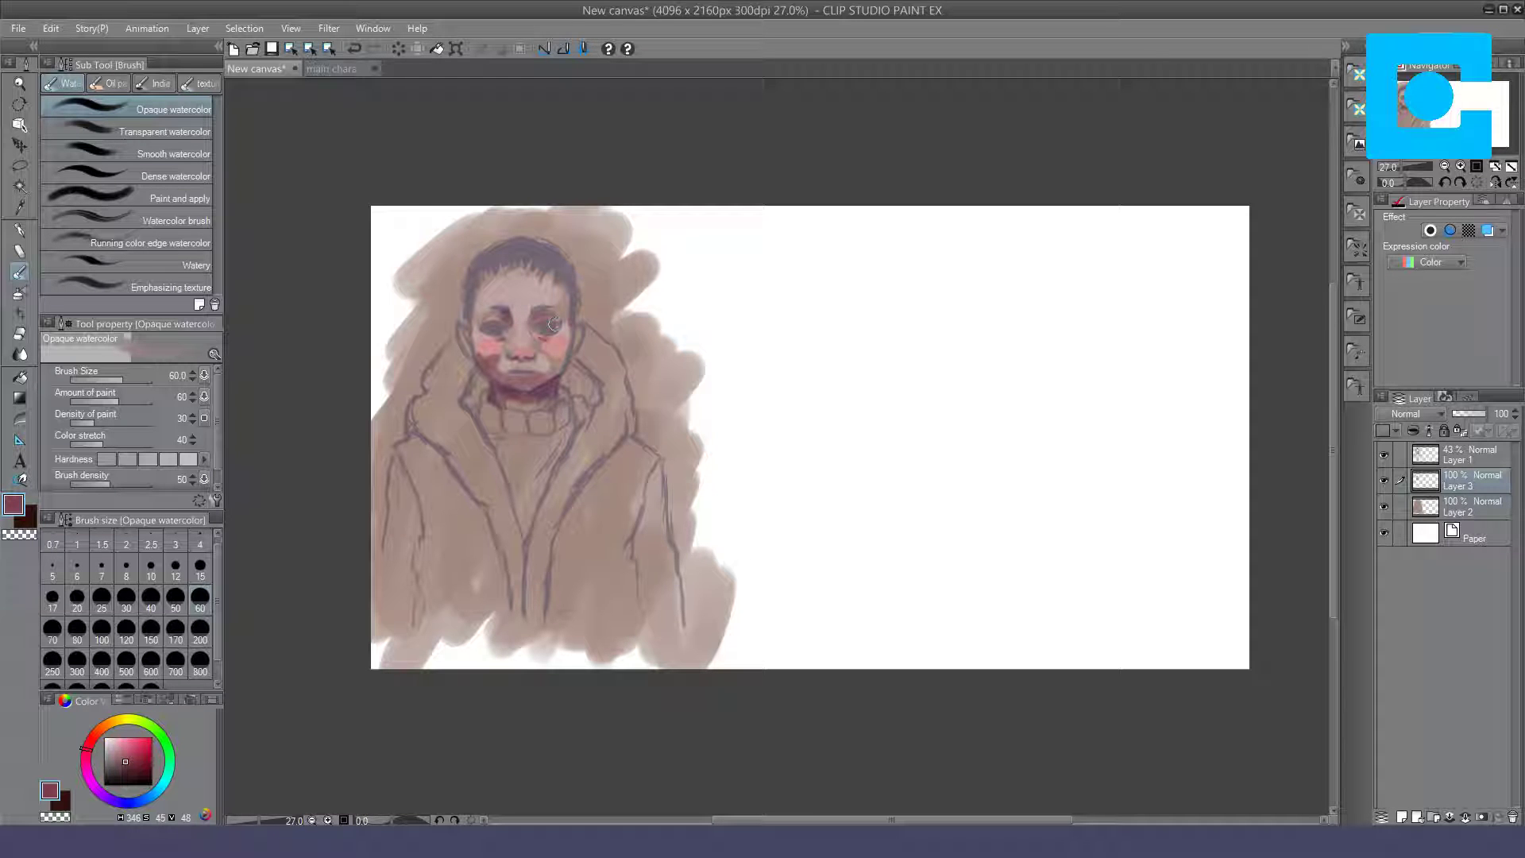
Step: Highlight both upper eyelids in light pink with Dense watercolor and soften the cheek colours with Opaque watercolor
{"action": "left_click", "coordinate": [171, 175]}
{"action": "left_click", "coordinate": [114, 741]}
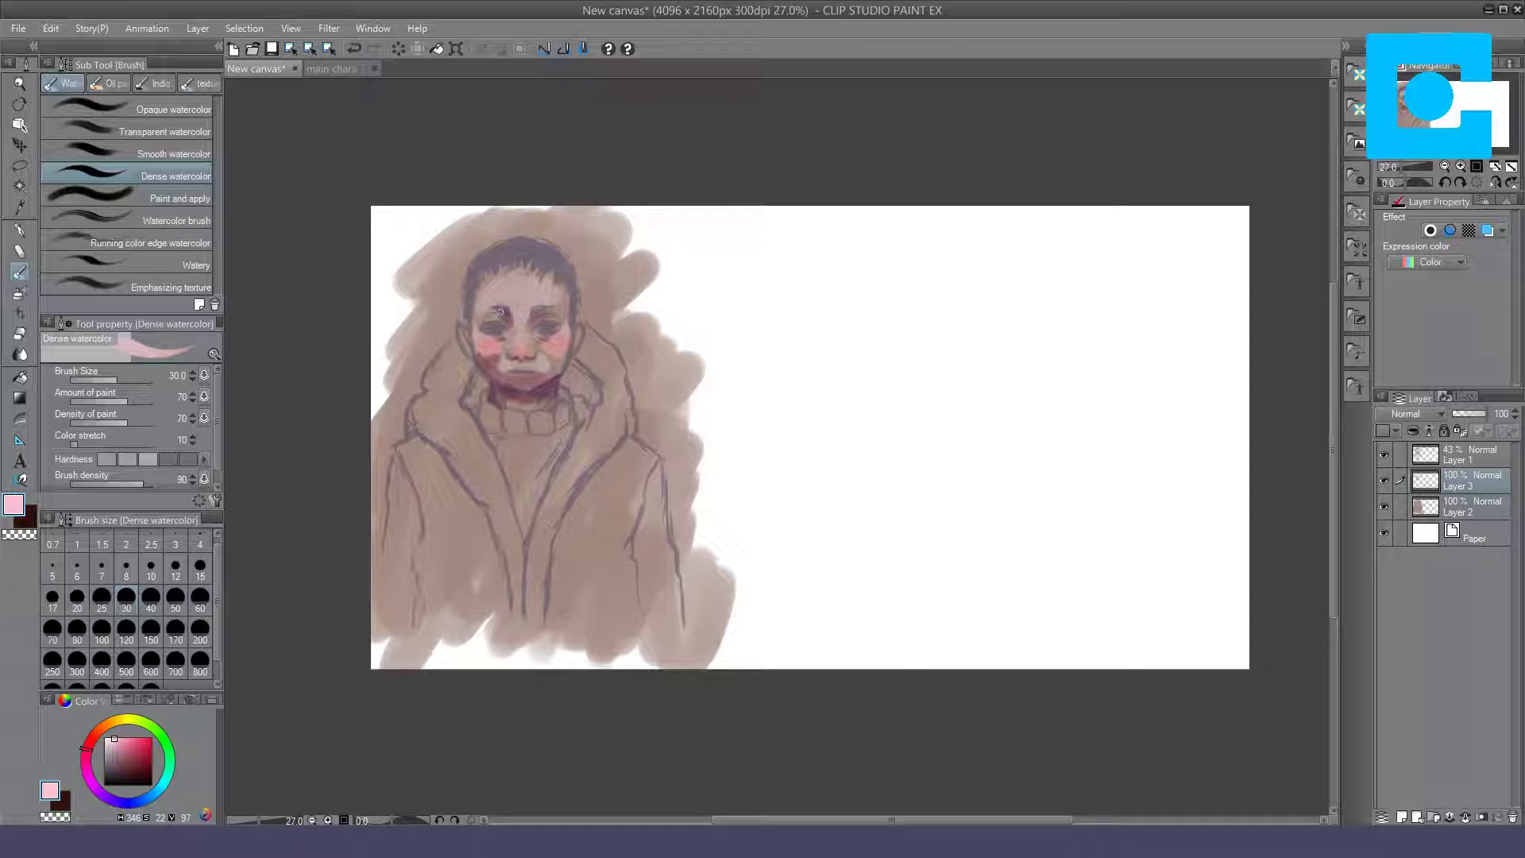
{"action": "left_click_drag", "start_coordinate": [491, 318], "coordinate": [551, 320]}
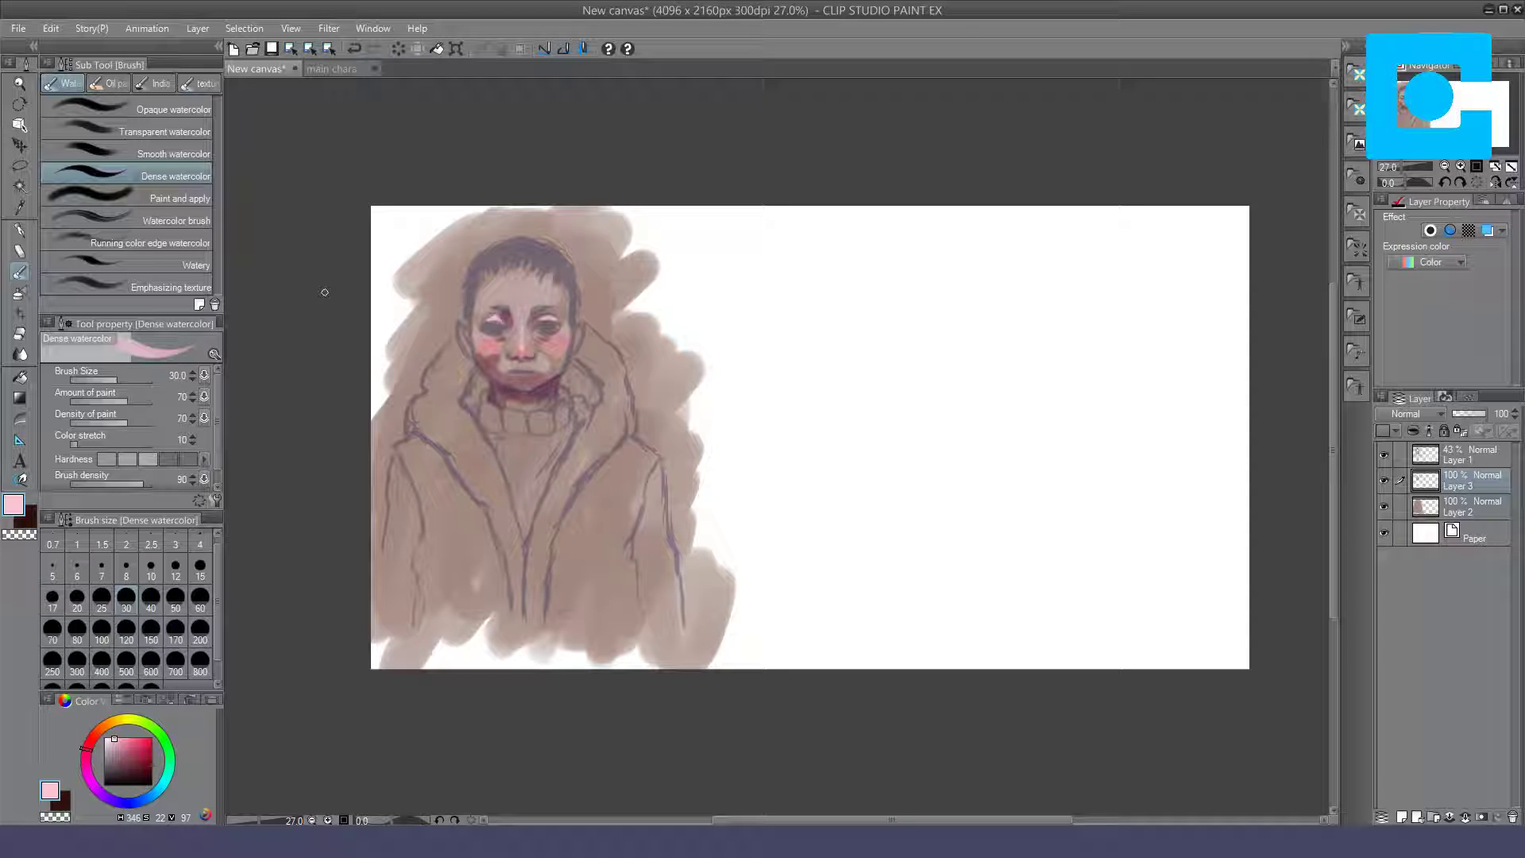
{"action": "left_click", "coordinate": [144, 108]}
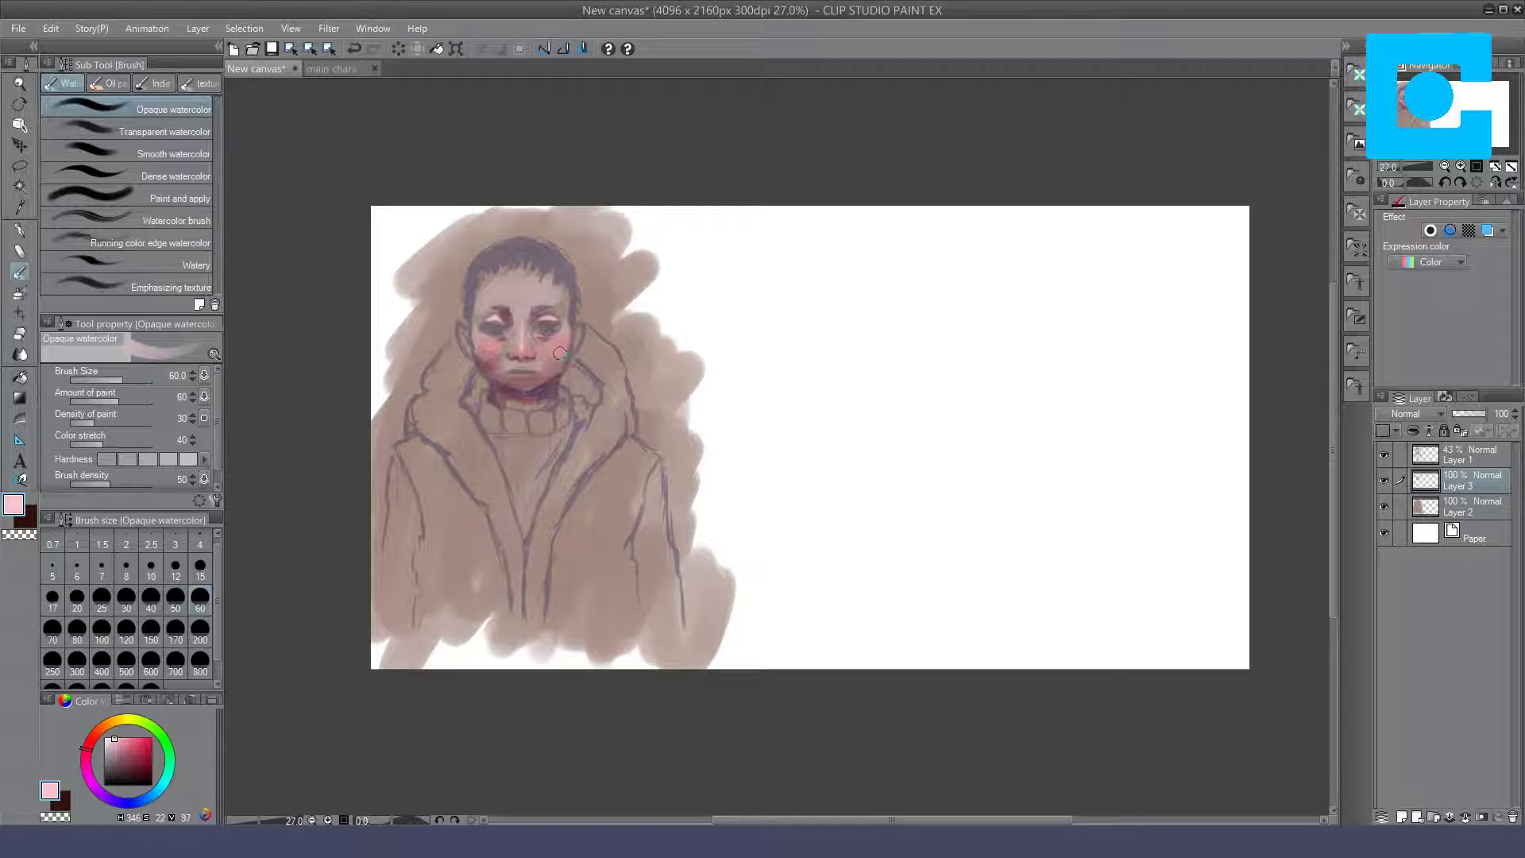
{"action": "key", "text": "ctrl+plus"}
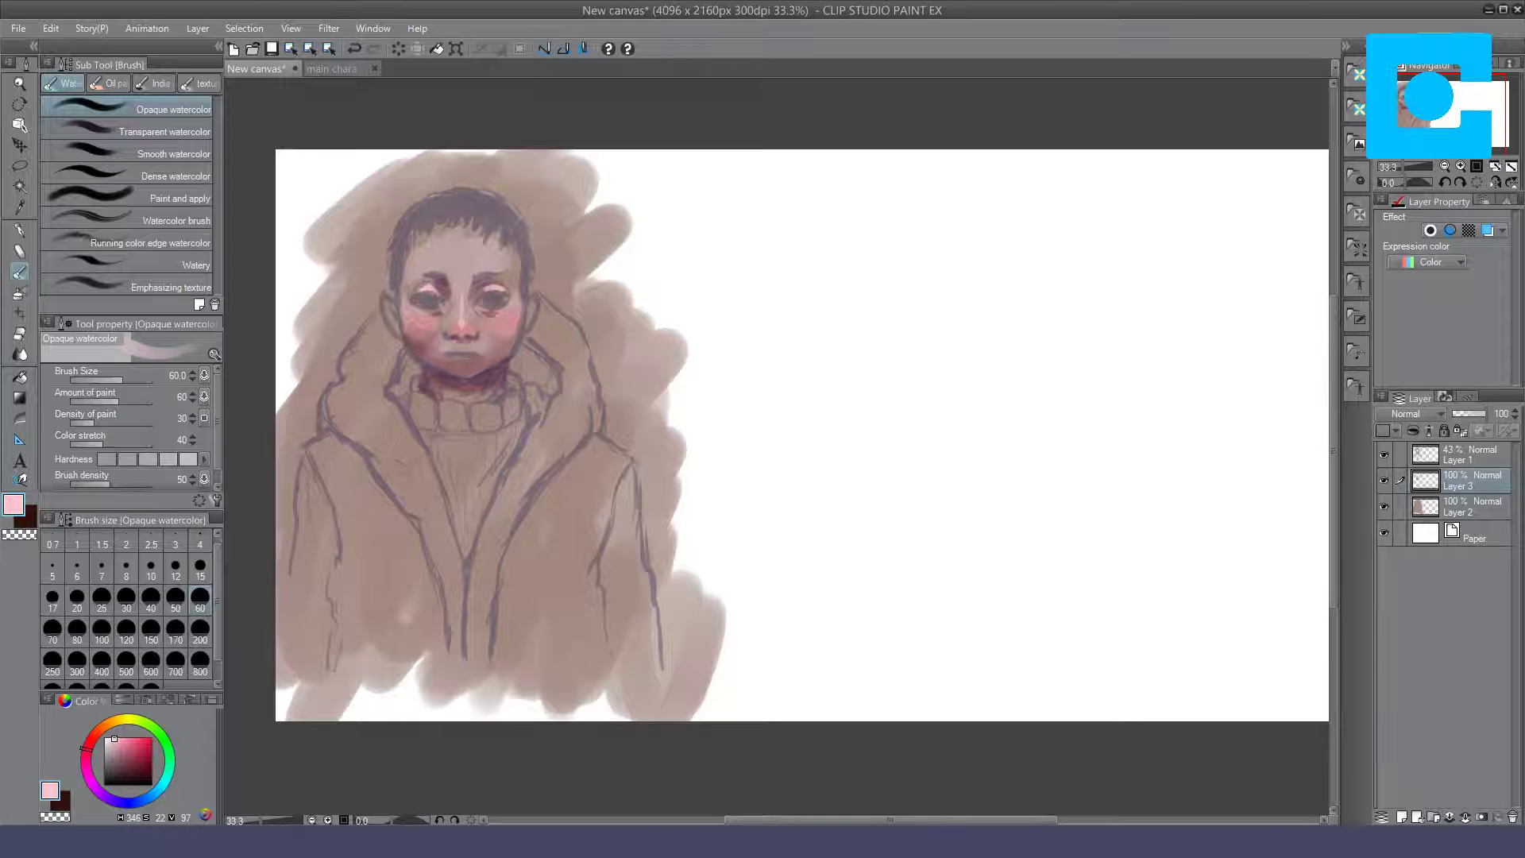
{"action": "key", "text": "ctrl+plus"}
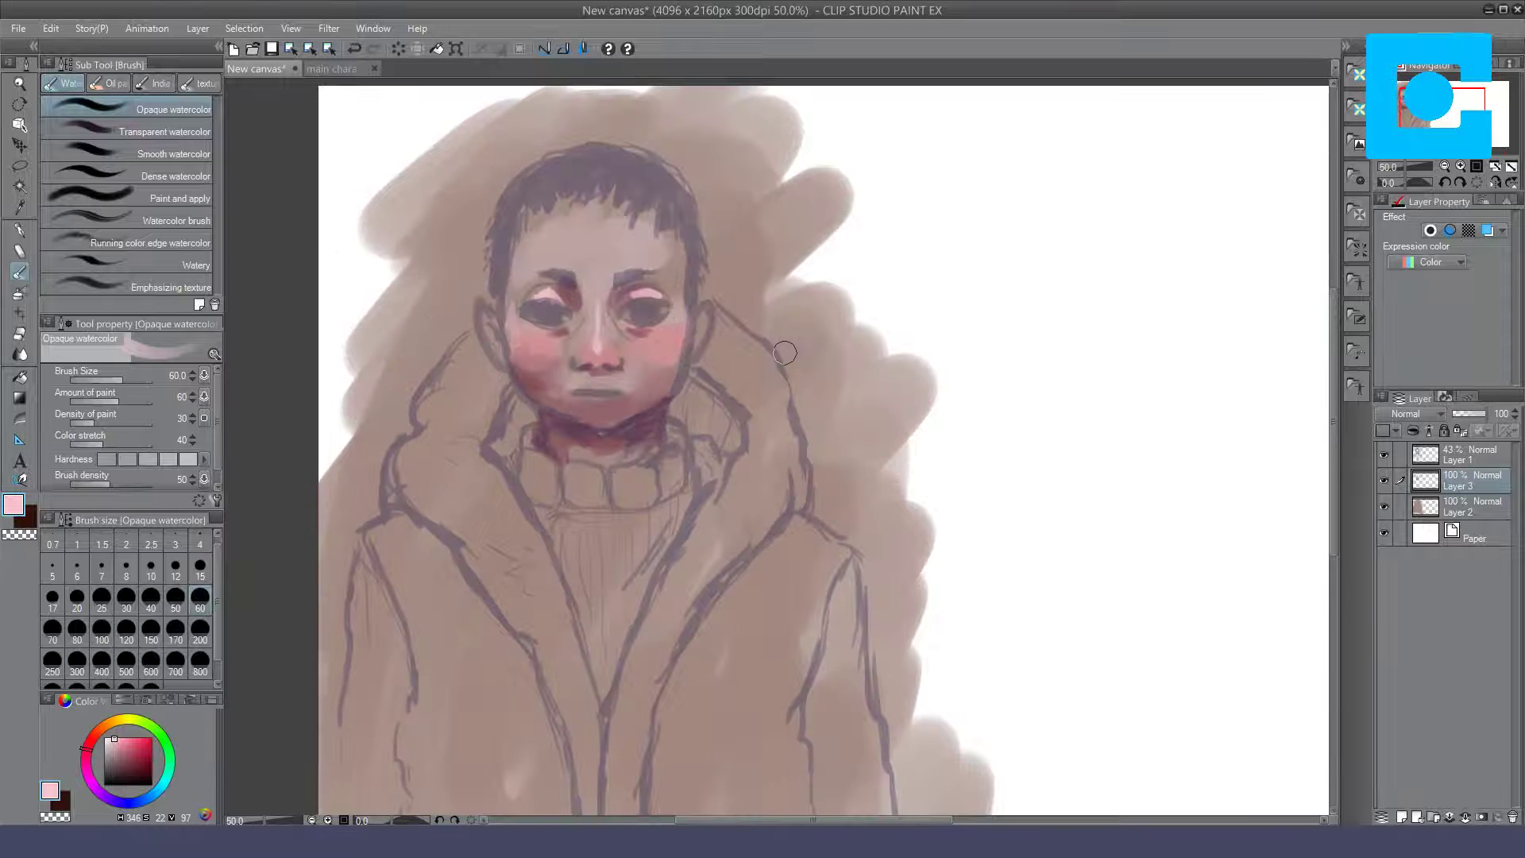
Step: Brush light pink highlights across the forehead and nose side with Opaque watercolor at size 60, checking the face without Layer 2's backdrop
{"action": "left_click", "coordinate": [1384, 505]}
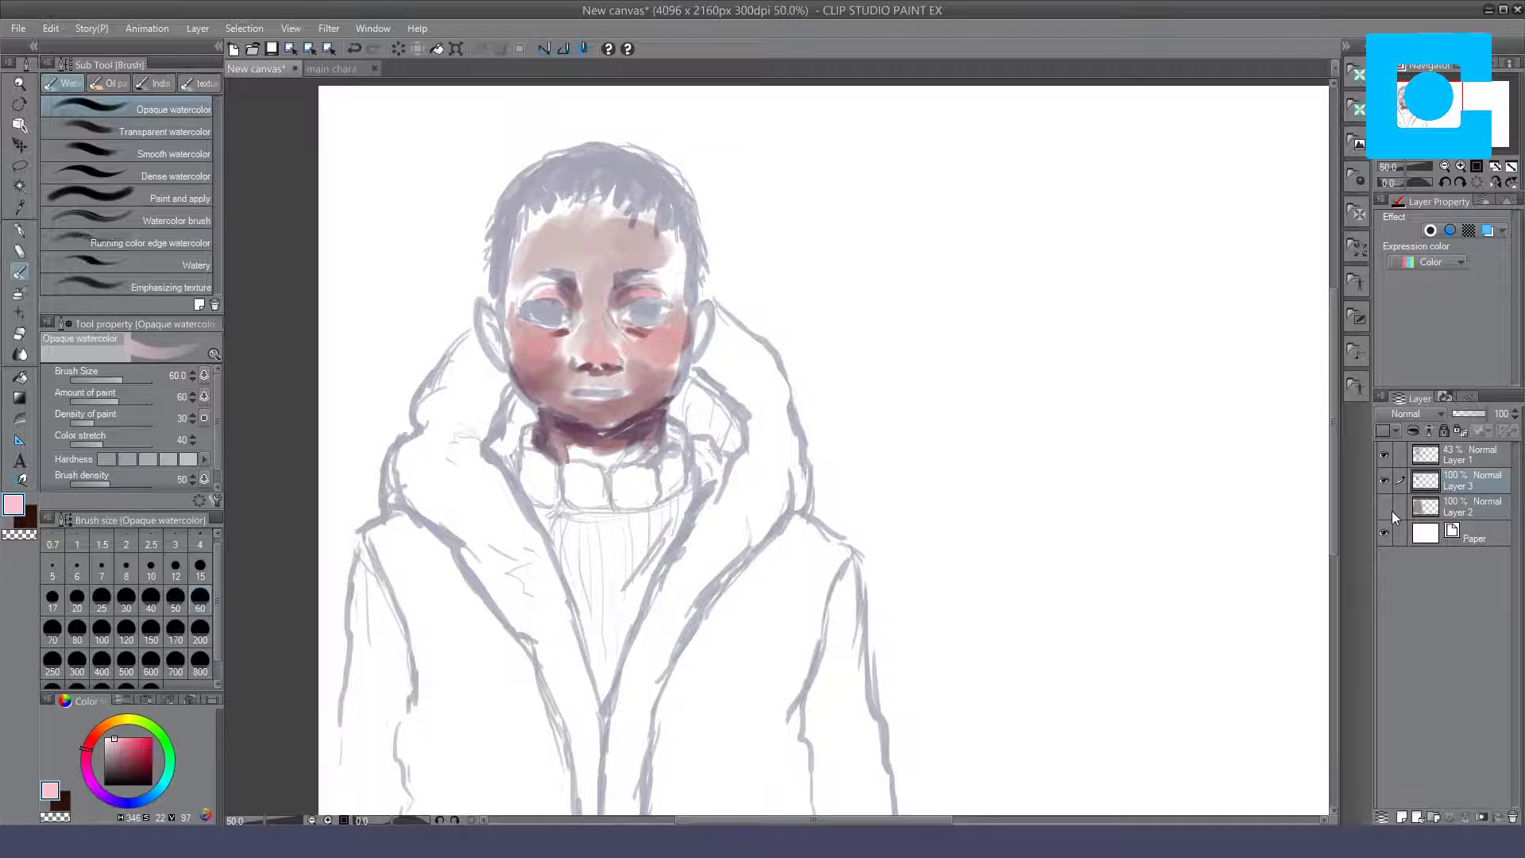
{"action": "left_click", "coordinate": [1387, 507]}
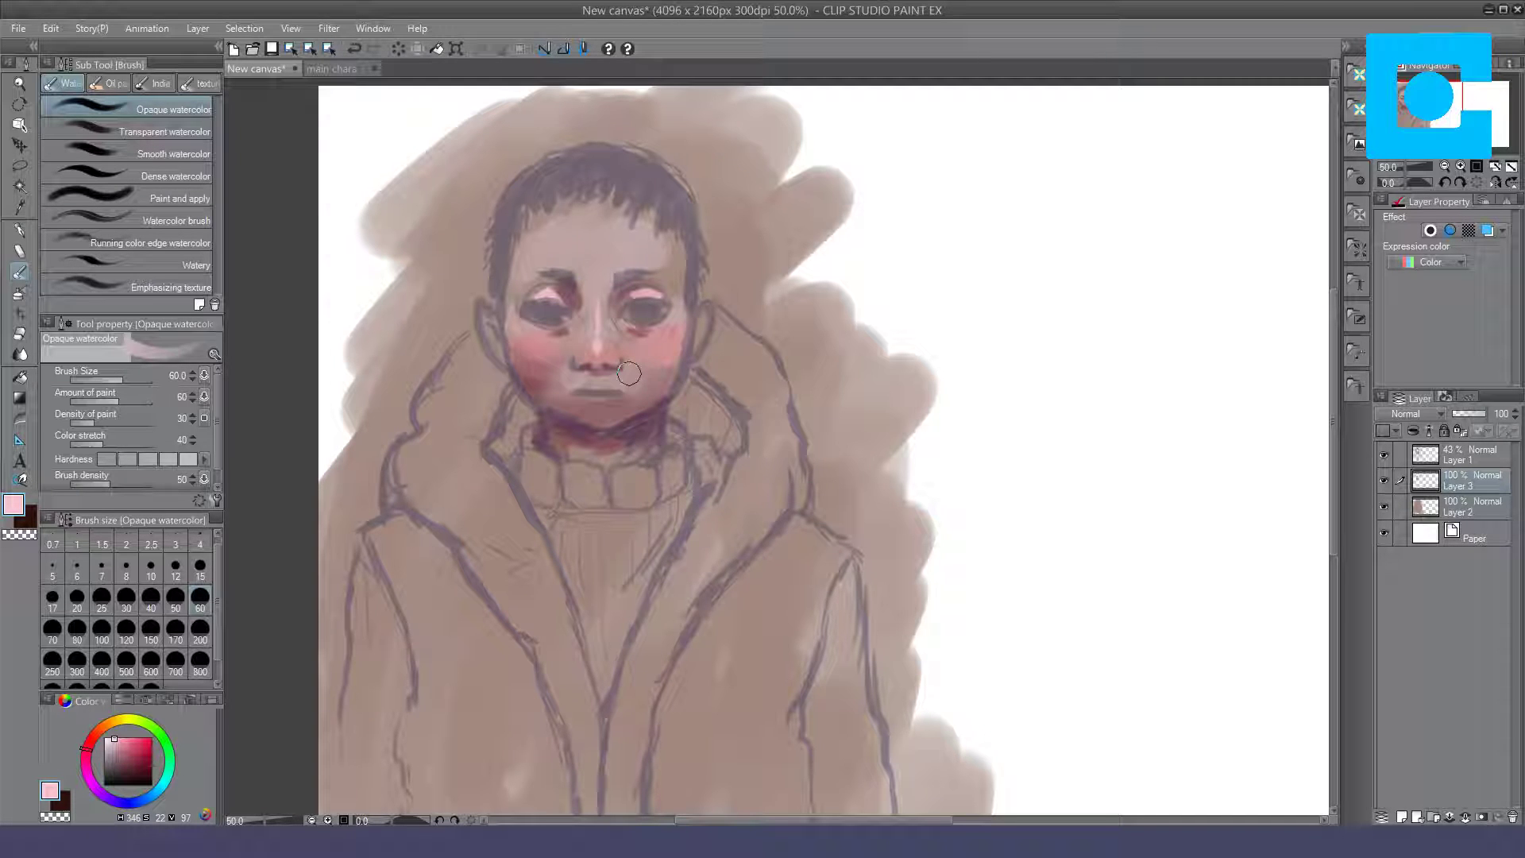
{"action": "mouse_move", "coordinate": [632, 340]}
{"action": "left_mouse_down"}
{"action": "mouse_move", "coordinate": [662, 330]}
{"action": "mouse_move", "coordinate": [622, 324]}
{"action": "left_mouse_up"}
{"action": "mouse_move", "coordinate": [526, 227]}
{"action": "left_mouse_down"}
{"action": "mouse_move", "coordinate": [585, 203]}
{"action": "mouse_move", "coordinate": [631, 209]}
{"action": "mouse_move", "coordinate": [670, 234]}
{"action": "mouse_move", "coordinate": [656, 272]}
{"action": "left_mouse_up"}
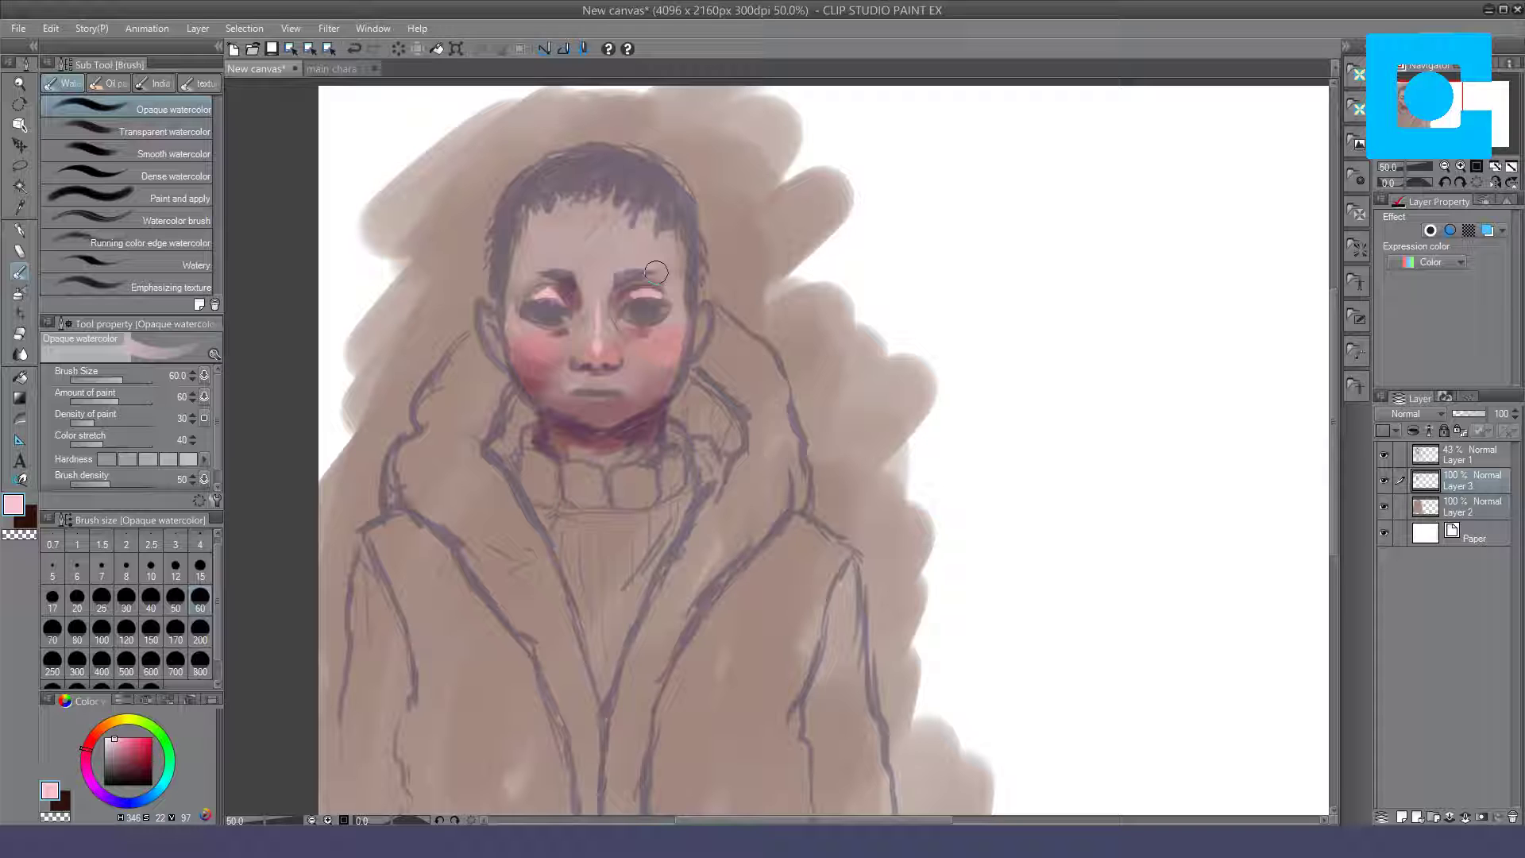
{"action": "left_click_drag", "start_coordinate": [570, 257], "coordinate": [582, 263]}
{"action": "mouse_move", "coordinate": [636, 258]}
{"action": "left_mouse_down"}
{"action": "mouse_move", "coordinate": [596, 256]}
{"action": "mouse_move", "coordinate": [623, 256]}
{"action": "mouse_move", "coordinate": [614, 273]}
{"action": "left_mouse_up"}
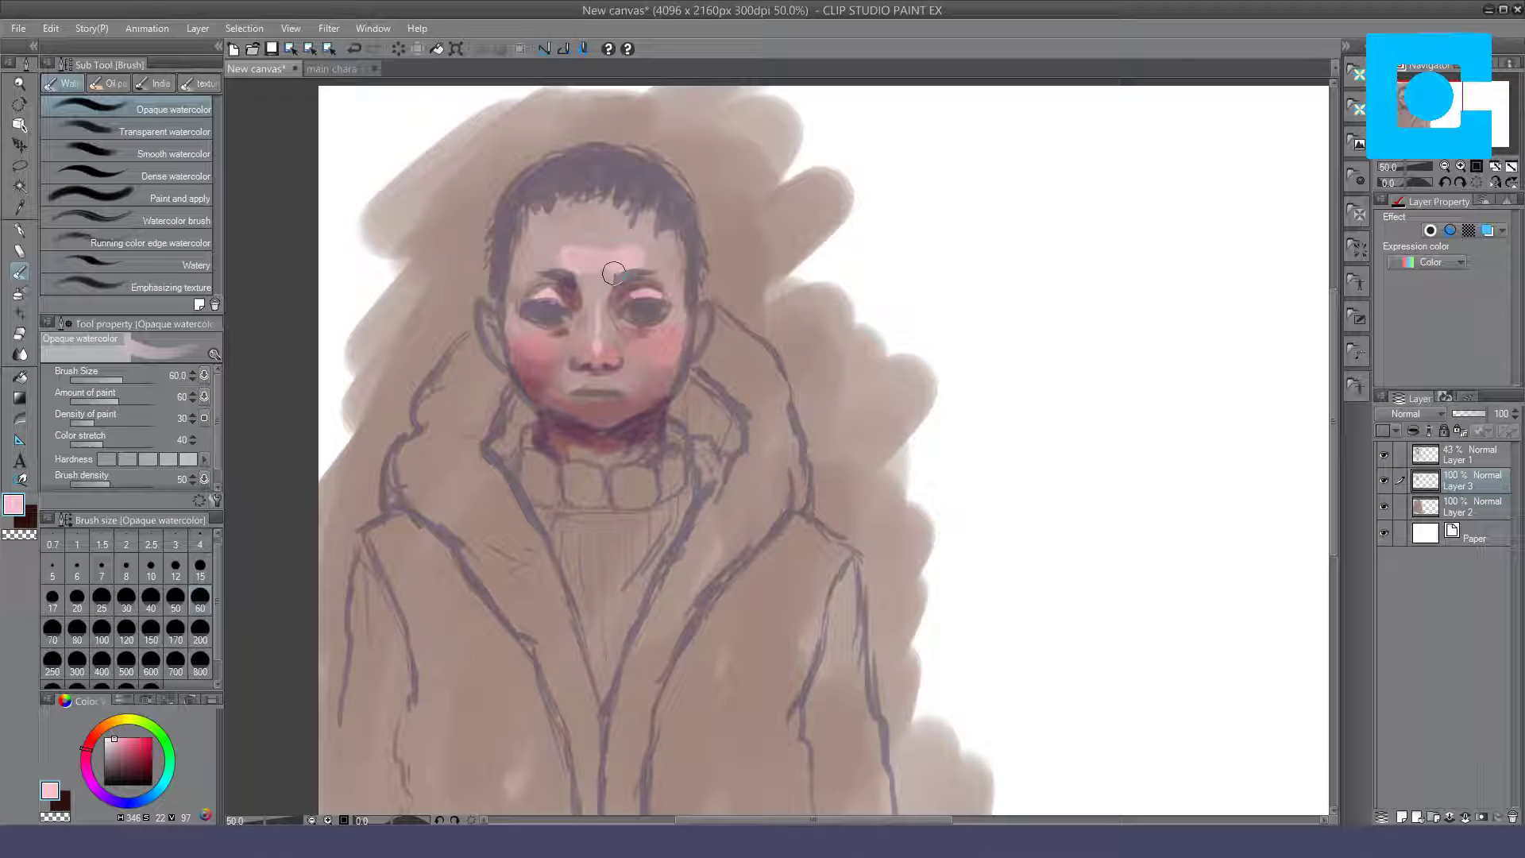
{"action": "key", "text": "ctrl+z"}
{"action": "mouse_move", "coordinate": [602, 214]}
{"action": "left_mouse_down"}
{"action": "mouse_move", "coordinate": [551, 229]}
{"action": "mouse_move", "coordinate": [639, 240]}
{"action": "mouse_move", "coordinate": [536, 244]}
{"action": "mouse_move", "coordinate": [623, 208]}
{"action": "mouse_move", "coordinate": [660, 226]}
{"action": "mouse_move", "coordinate": [658, 244]}
{"action": "left_mouse_up"}
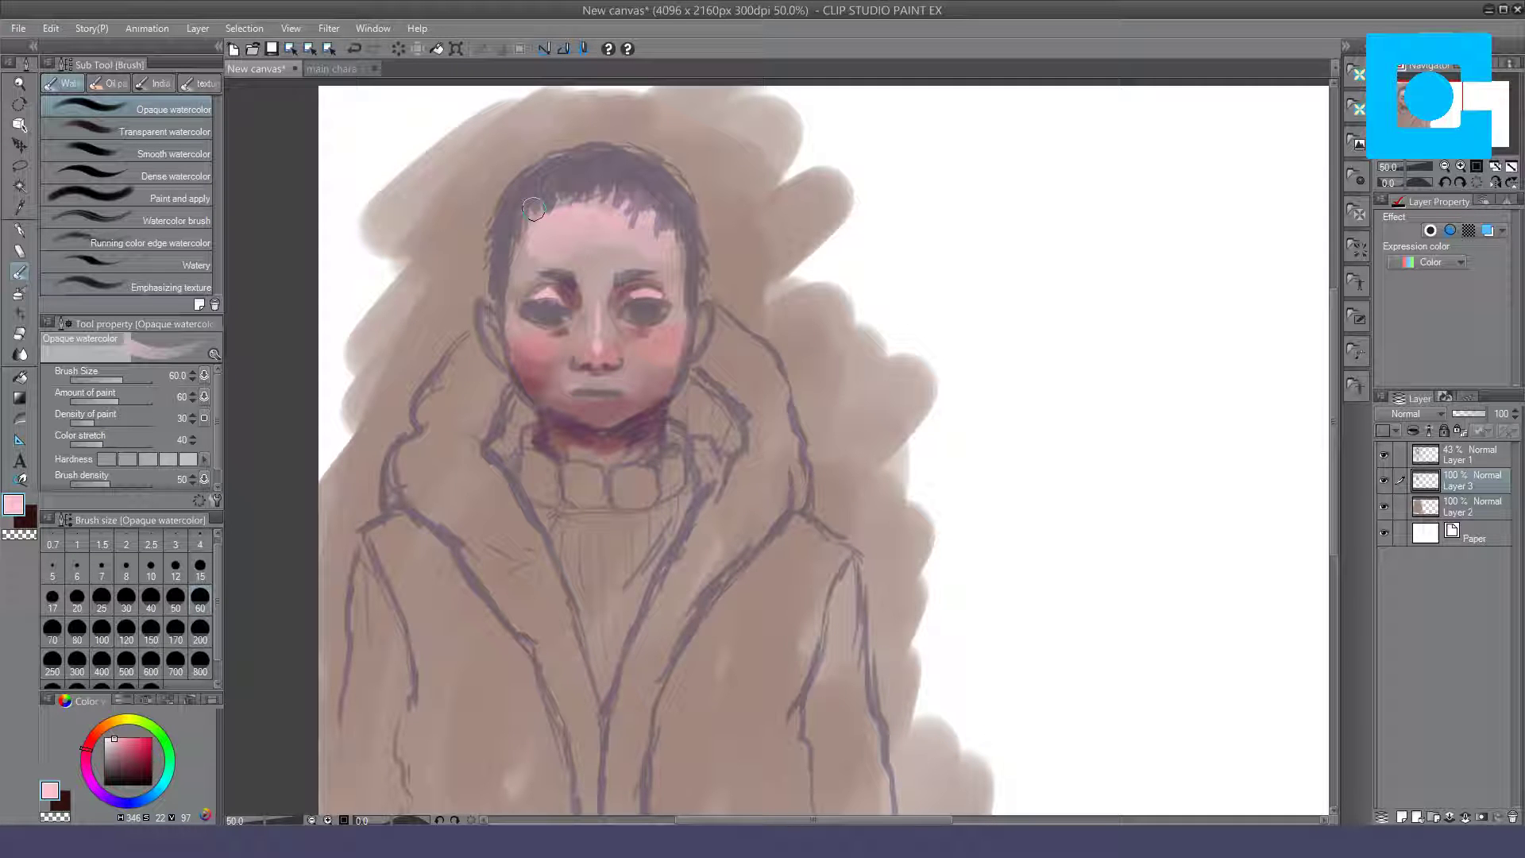
{"action": "left_click_drag", "start_coordinate": [614, 252], "coordinate": [646, 263]}
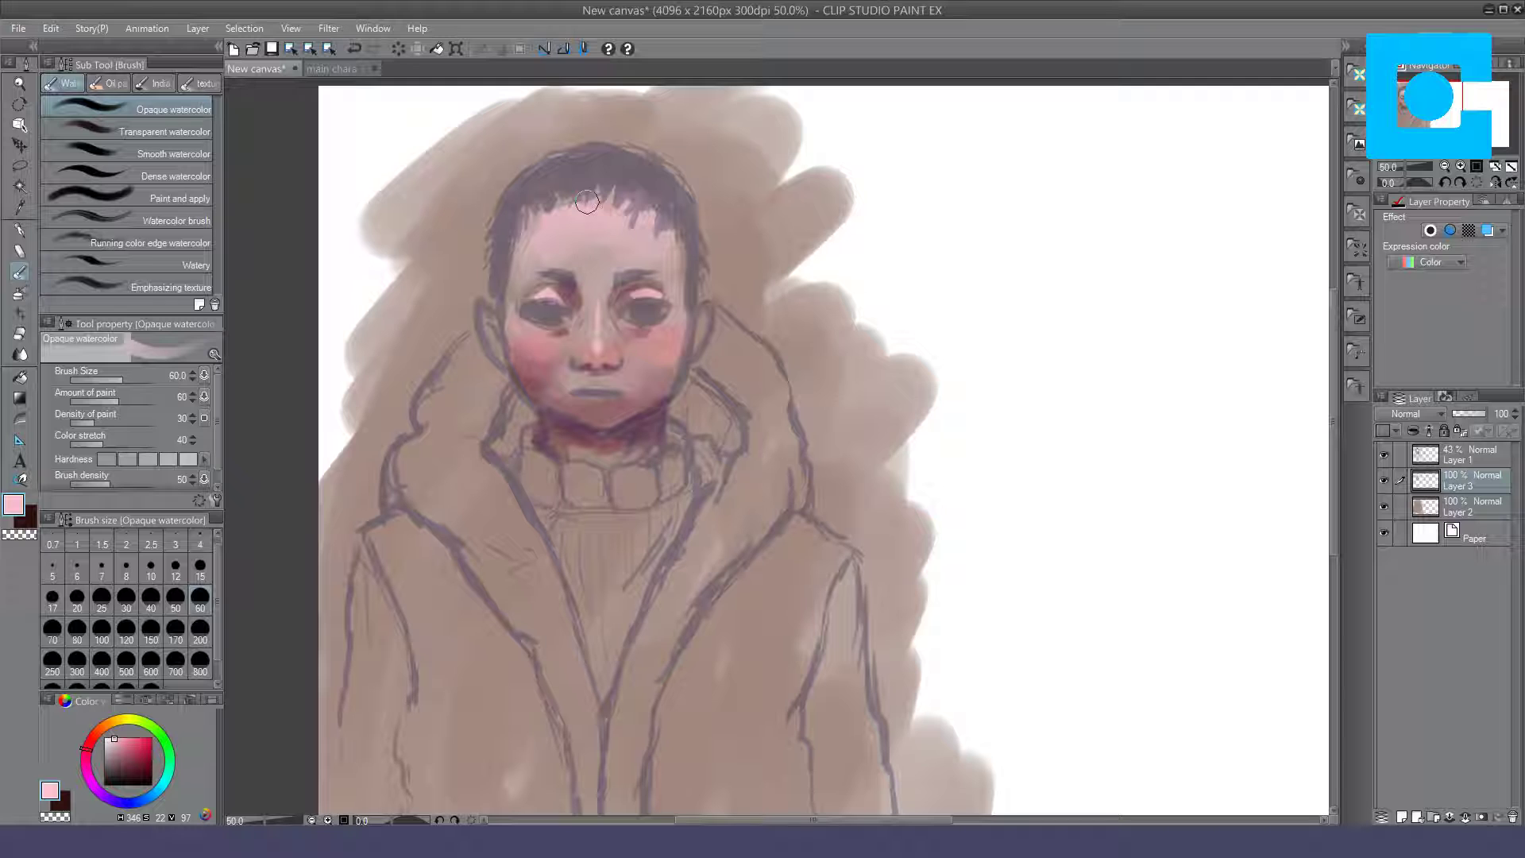
{"action": "left_click_drag", "start_coordinate": [618, 213], "coordinate": [568, 223]}
Step: Define the upper eyelid creases and the line between the lips in dark purple with Dense watercolor at size 30
{"action": "left_click", "coordinate": [175, 175]}
{"action": "left_click", "coordinate": [25, 516]}
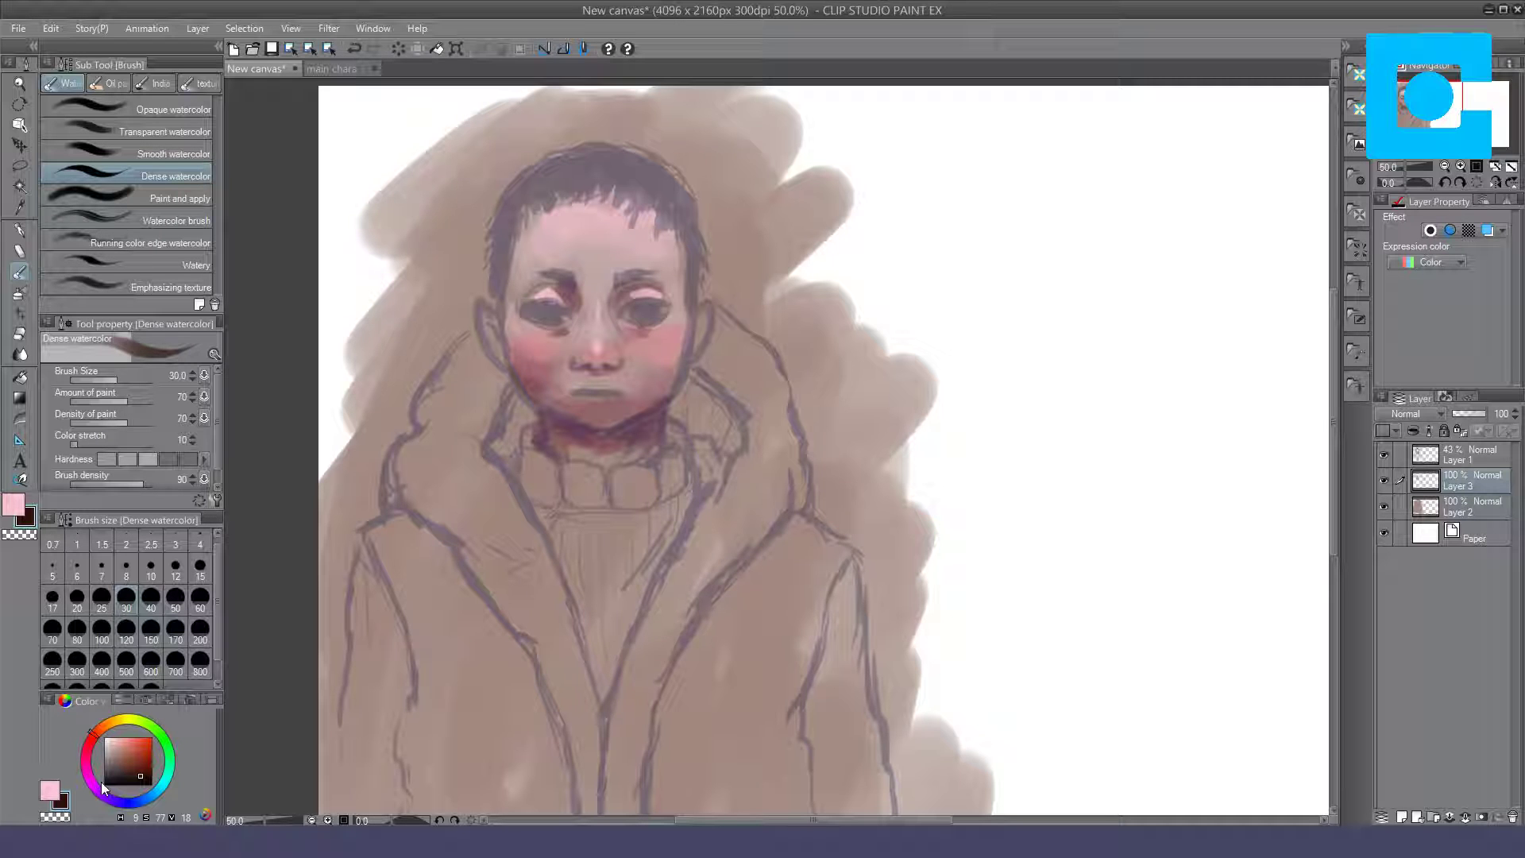
{"action": "left_click", "coordinate": [96, 790]}
{"action": "left_click", "coordinate": [117, 756]}
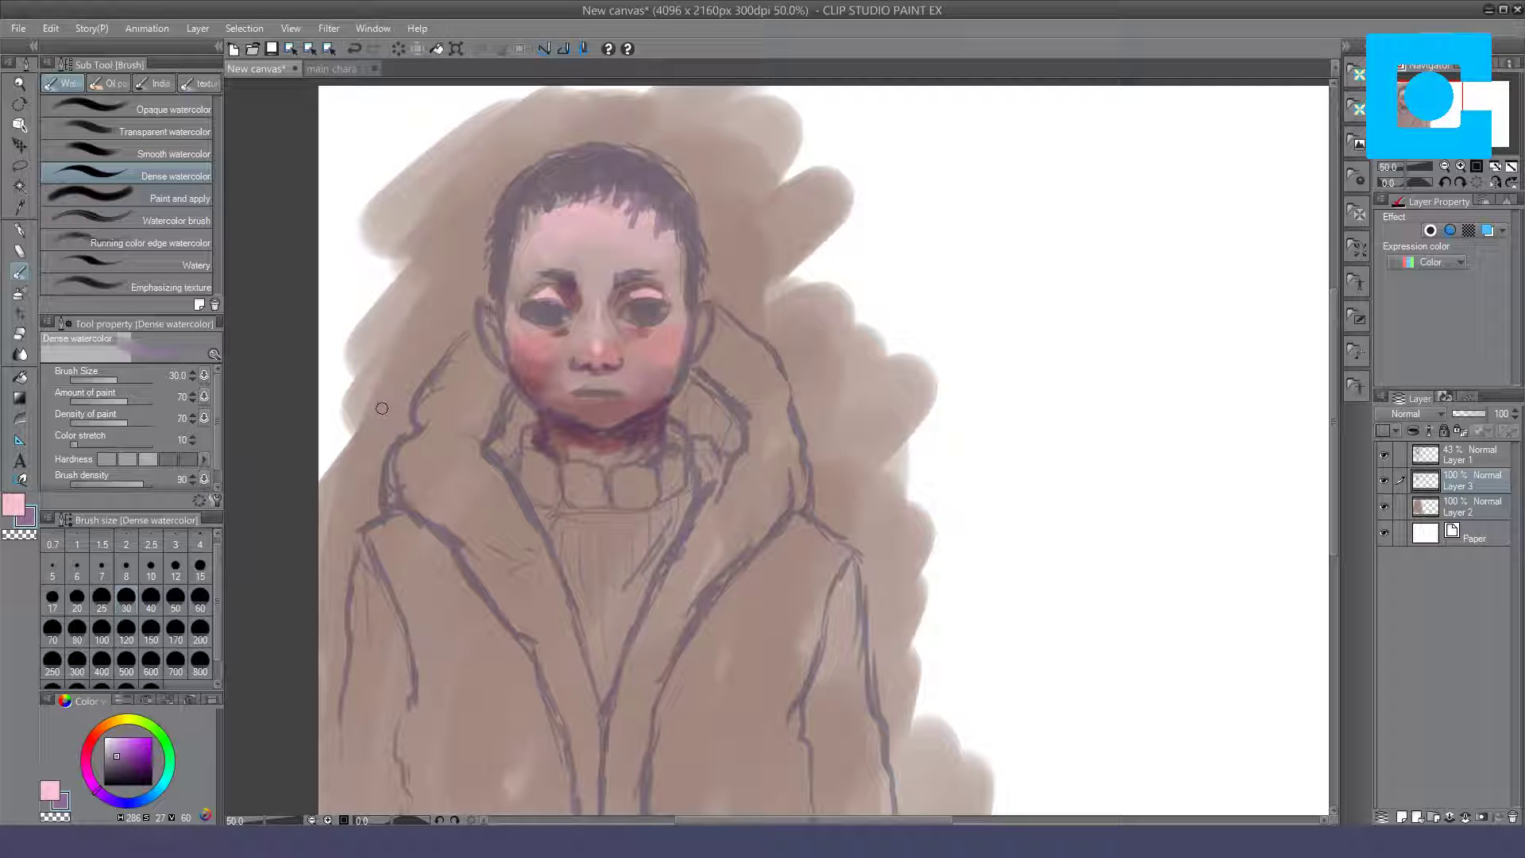
{"action": "left_click", "coordinate": [119, 766]}
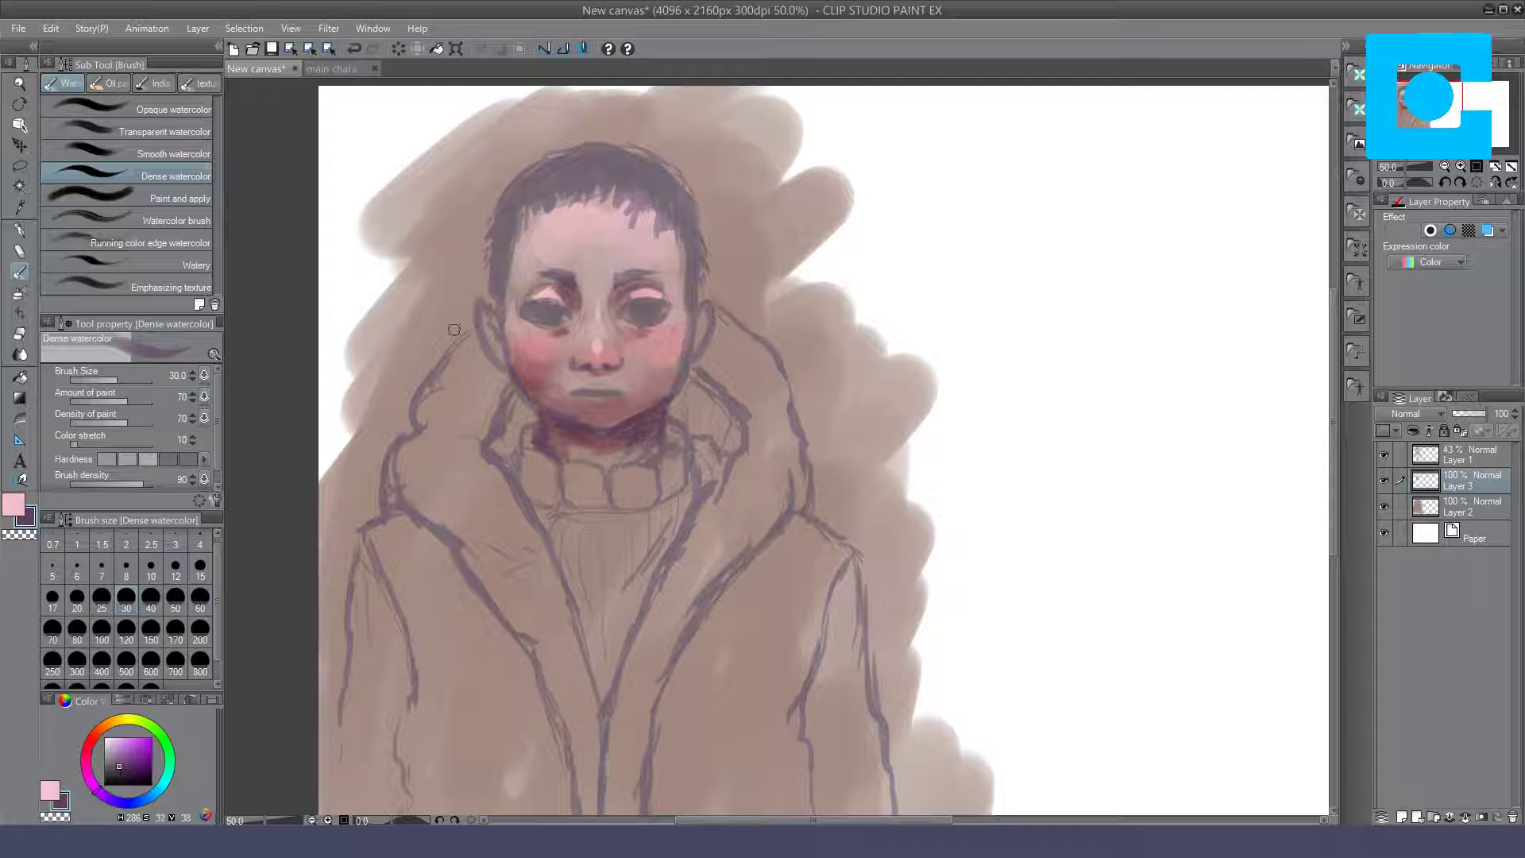
{"action": "left_click_drag", "start_coordinate": [535, 284], "coordinate": [562, 290]}
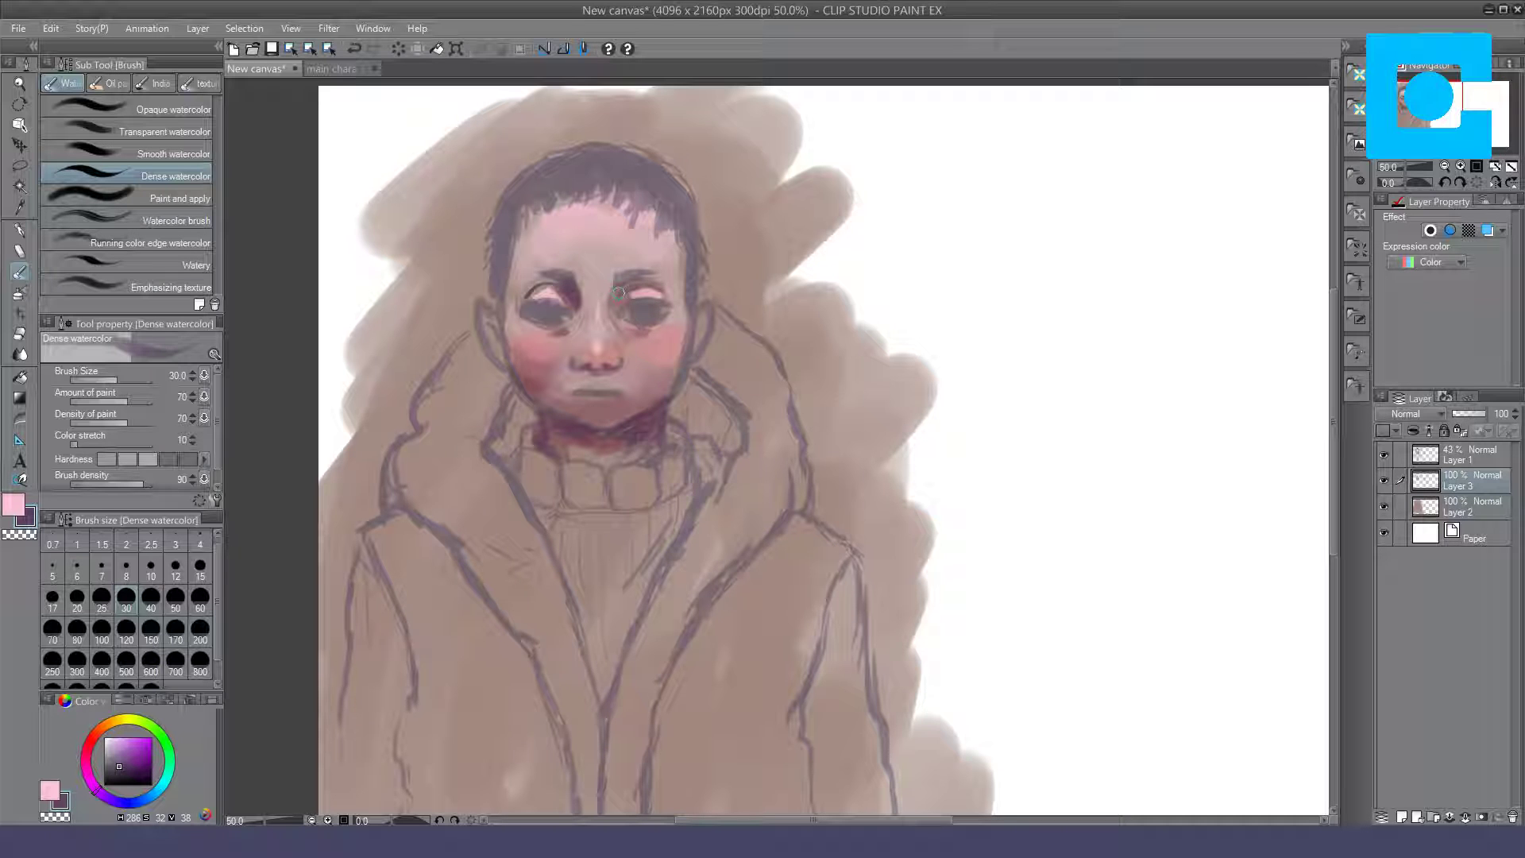
{"action": "left_click_drag", "start_coordinate": [581, 392], "coordinate": [633, 389]}
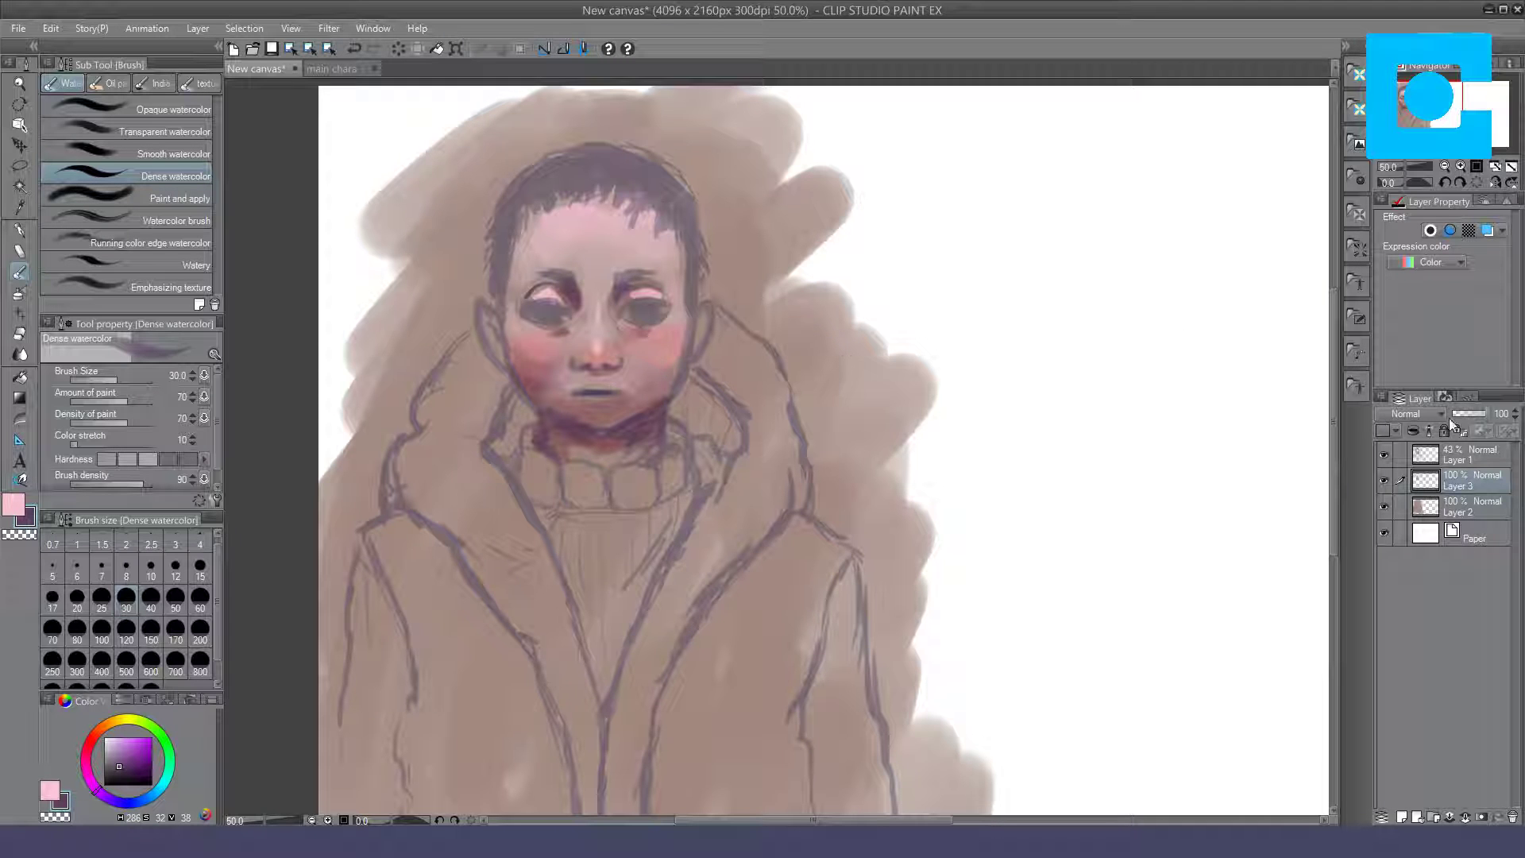
Step: Lower the opacity of the Layer 1 sketch to 27% and compare the face with Layer 3 hidden and shown
{"action": "left_click", "coordinate": [1473, 452]}
{"action": "left_click_drag", "start_coordinate": [1467, 413], "coordinate": [1462, 413]}
{"action": "left_click", "coordinate": [1454, 480]}
{"action": "left_click", "coordinate": [1381, 482]}
{"action": "left_click", "coordinate": [1382, 482]}
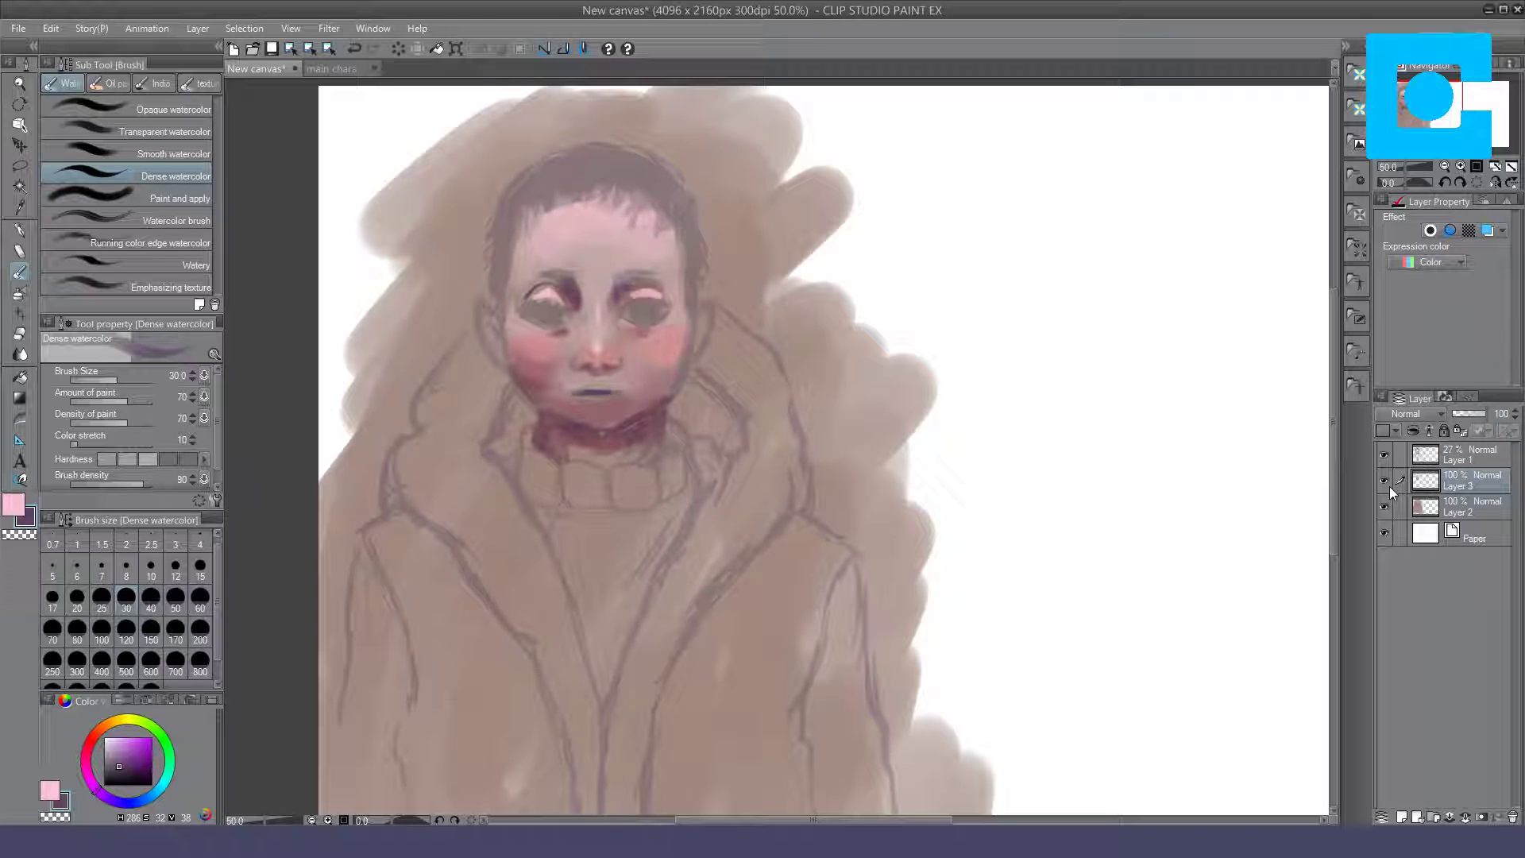
Step: Paint both irises and the eye outlines in dark purple on Layer 3
{"action": "mouse_move", "coordinate": [661, 321]}
{"action": "left_mouse_down"}
{"action": "mouse_move", "coordinate": [617, 308]}
{"action": "mouse_move", "coordinate": [666, 307]}
{"action": "left_mouse_up"}
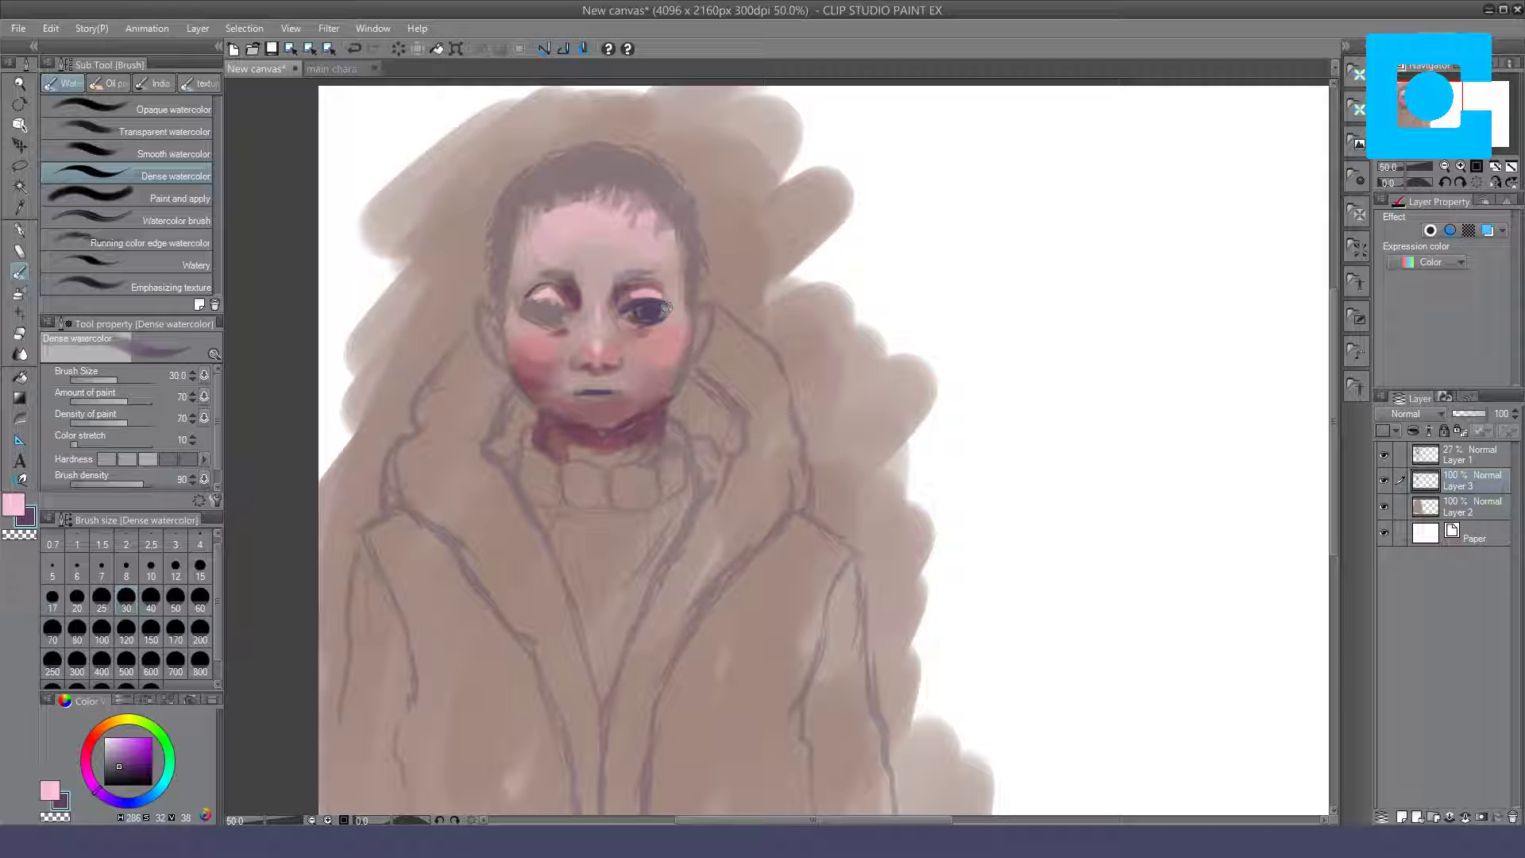
{"action": "mouse_move", "coordinate": [524, 310]}
{"action": "left_mouse_down"}
{"action": "mouse_move", "coordinate": [569, 314]}
{"action": "mouse_move", "coordinate": [544, 324]}
{"action": "mouse_move", "coordinate": [563, 318]}
{"action": "mouse_move", "coordinate": [549, 310]}
{"action": "left_mouse_up"}
{"action": "left_click_drag", "start_coordinate": [641, 307], "coordinate": [644, 311]}
{"action": "left_click_drag", "start_coordinate": [553, 310], "coordinate": [541, 309]}
{"action": "left_click_drag", "start_coordinate": [486, 302], "coordinate": [504, 317]}
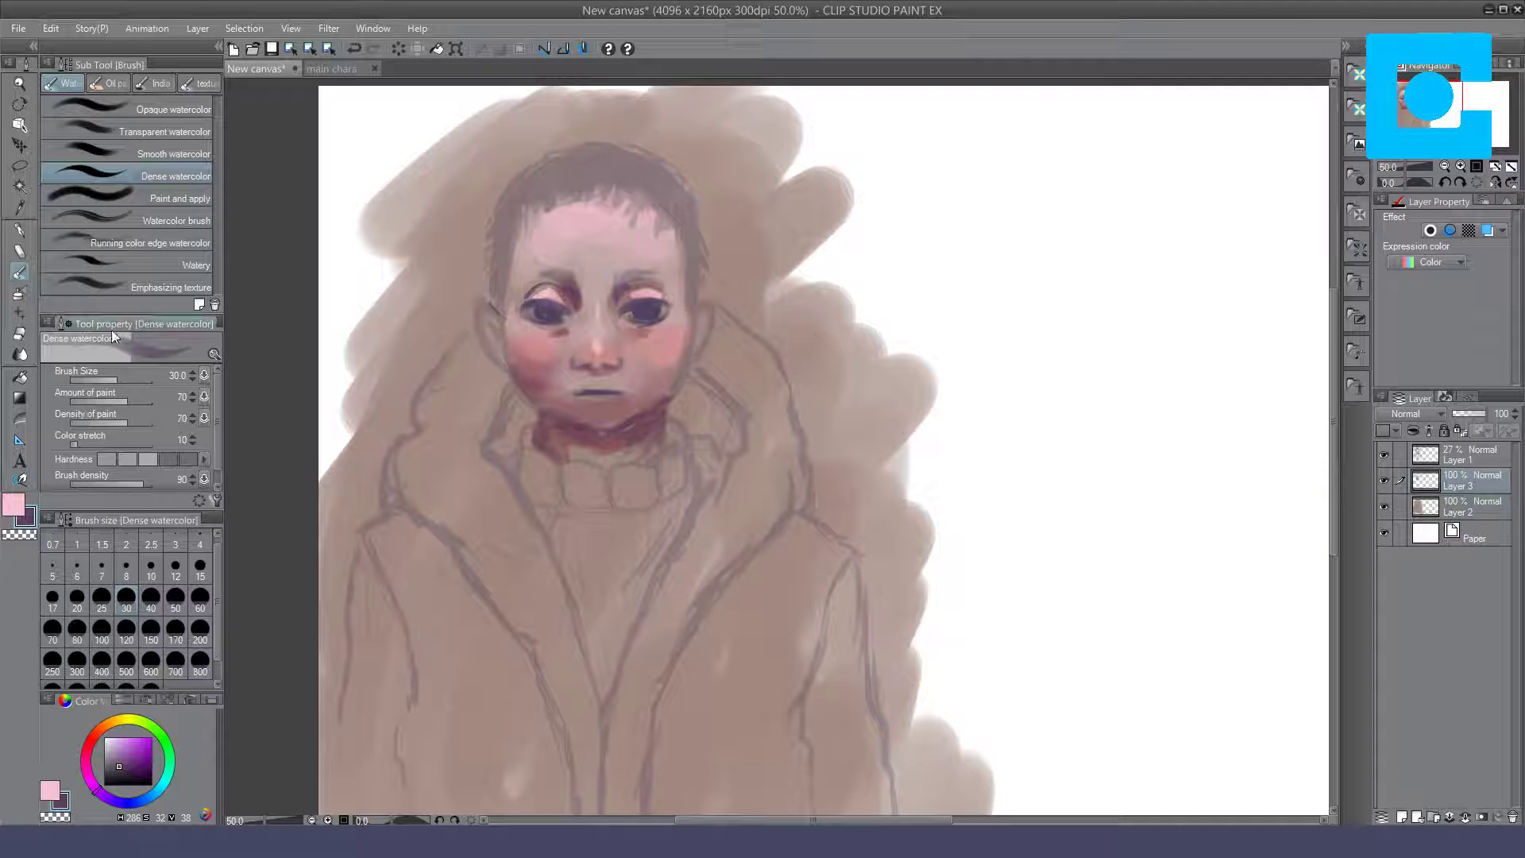
Step: Fill both ears with muted reddish pink using Opaque watercolor at size 60
{"action": "left_click", "coordinate": [85, 747]}
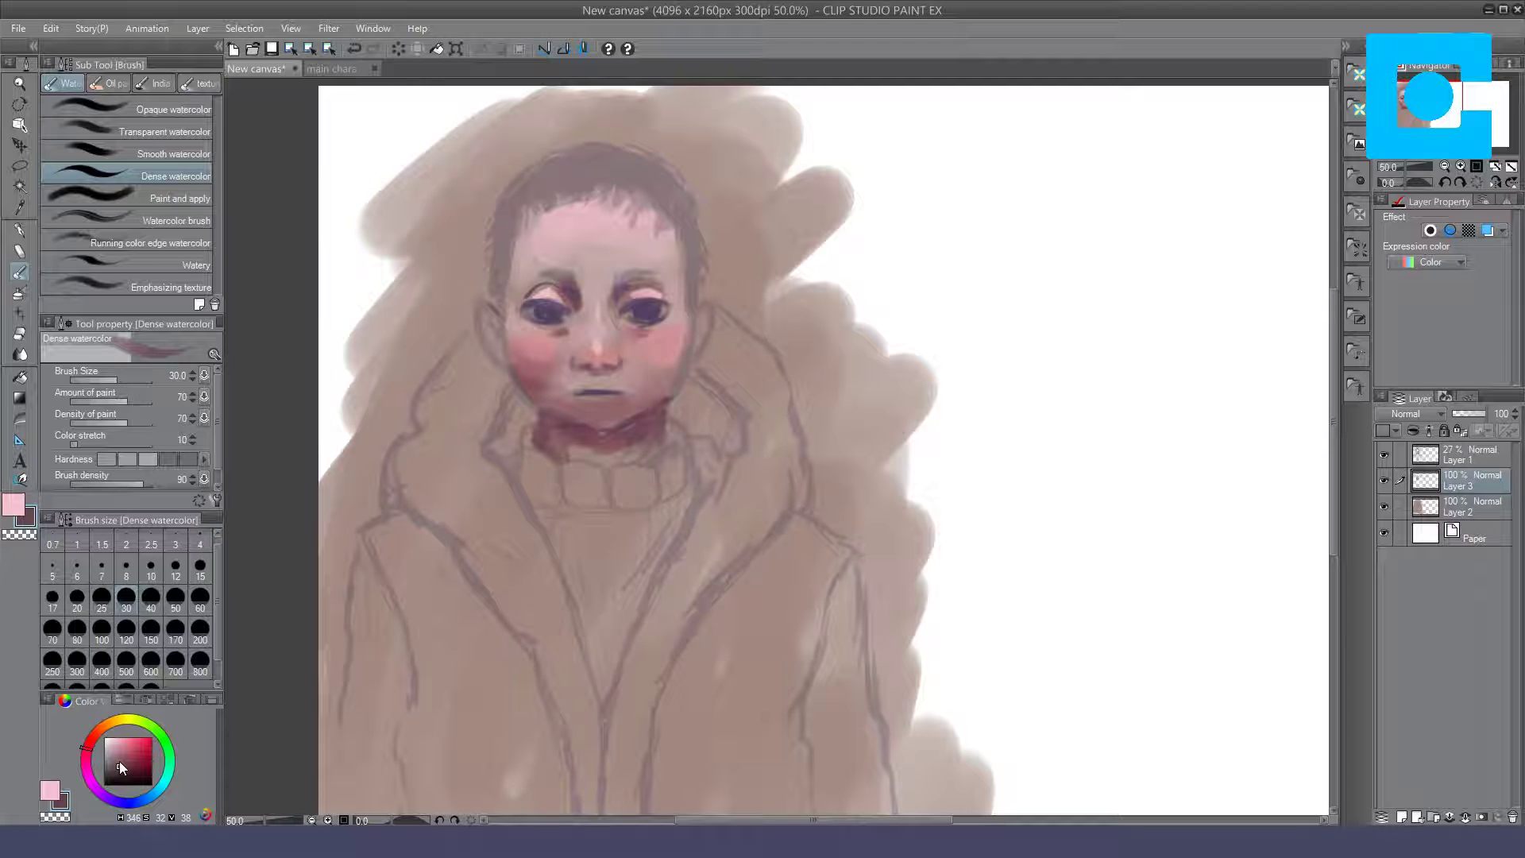
{"action": "left_click", "coordinate": [118, 751]}
{"action": "left_click", "coordinate": [169, 110]}
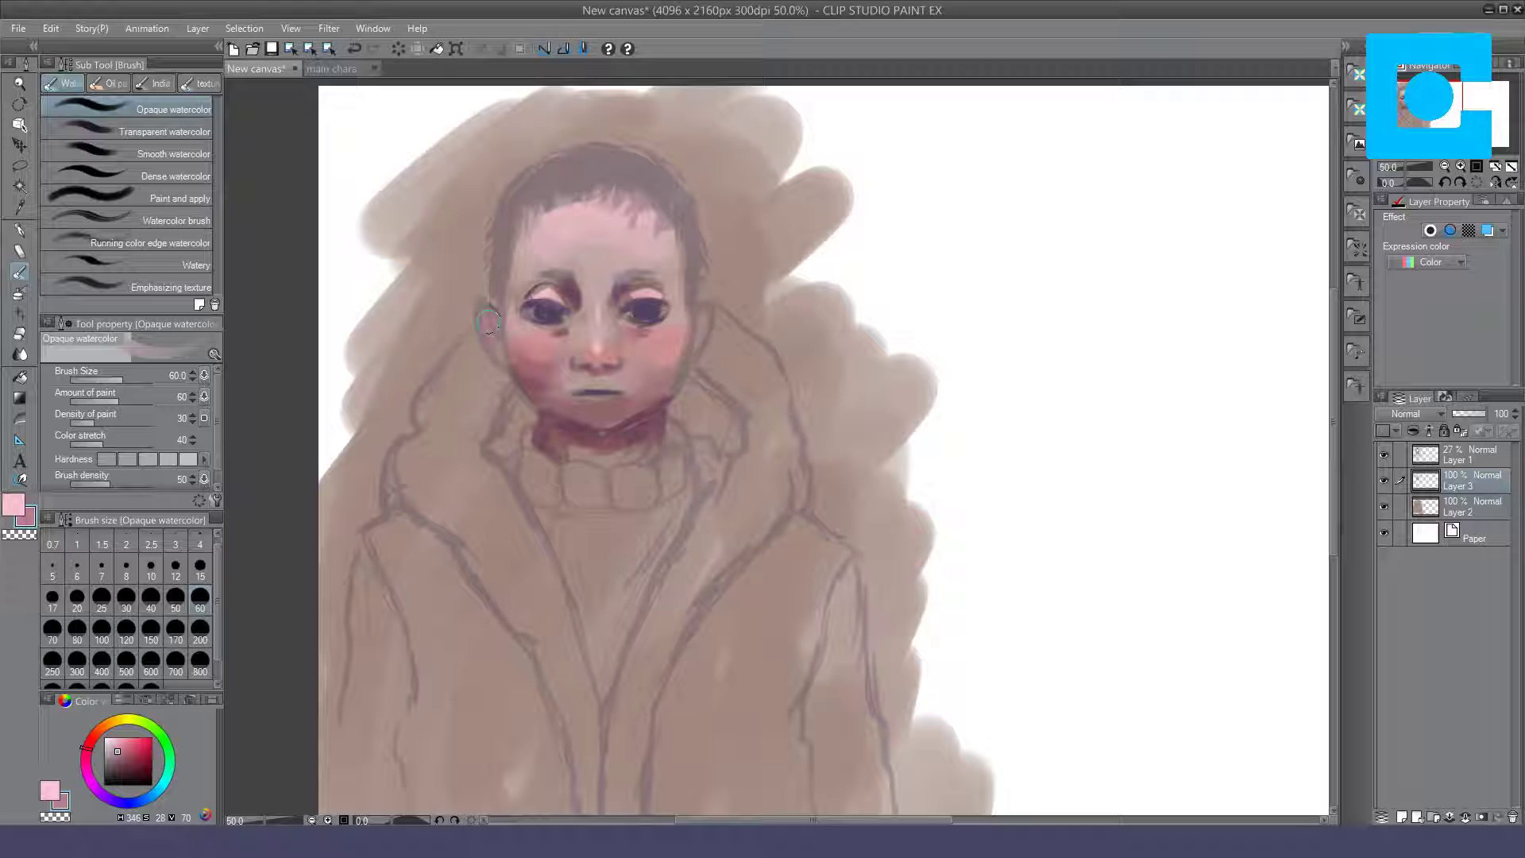
{"action": "left_click", "coordinate": [123, 756]}
{"action": "left_click_drag", "start_coordinate": [476, 311], "coordinate": [506, 384]}
{"action": "left_click_drag", "start_coordinate": [702, 311], "coordinate": [691, 349]}
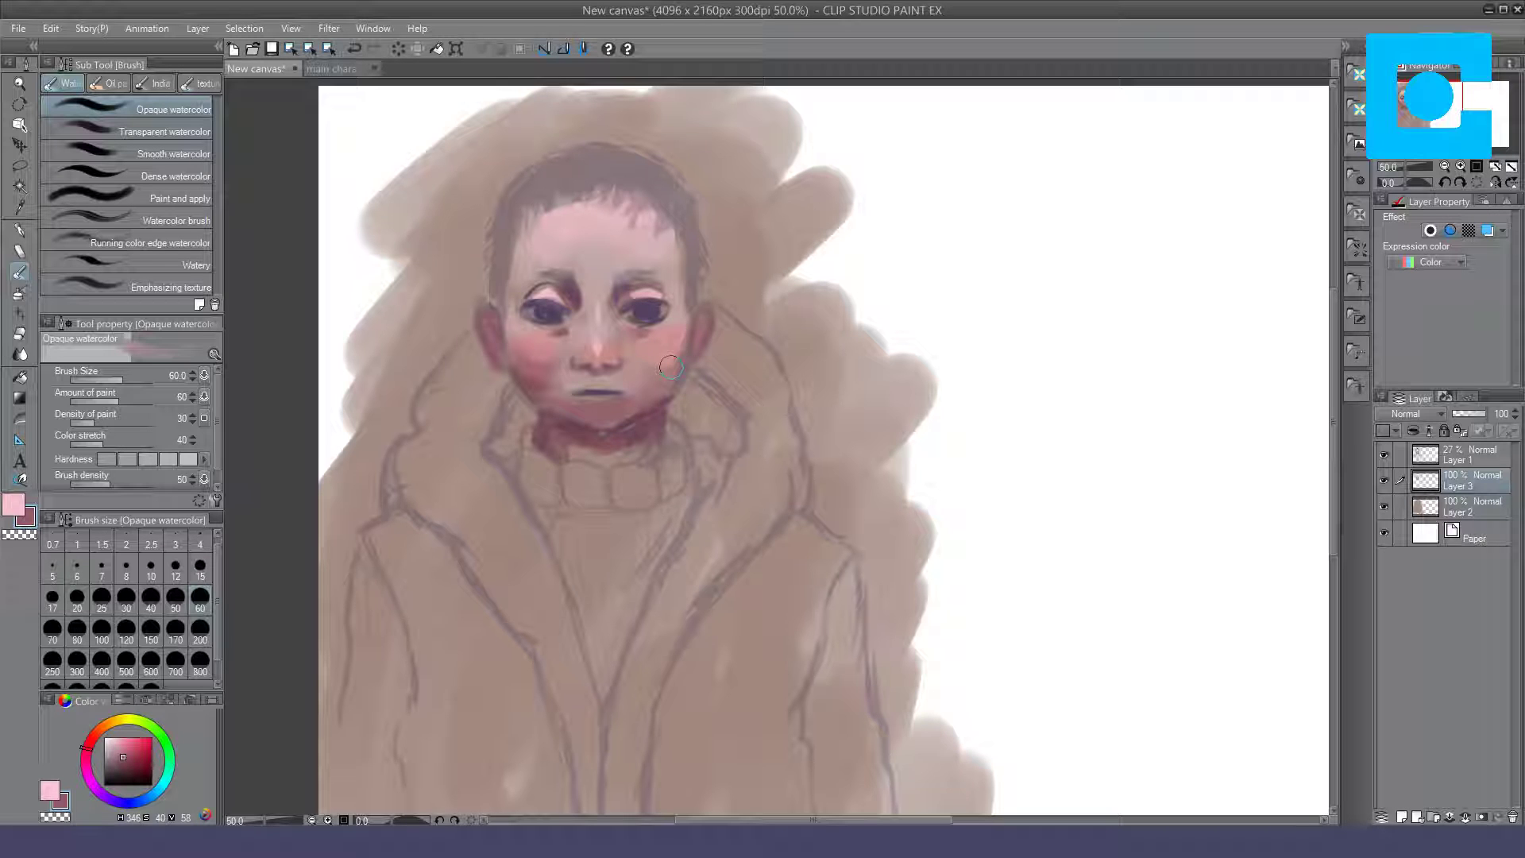
Step: Outline the ears and the edges of the face in dark muted red with Dense watercolor at size 30
{"action": "left_click_drag", "start_coordinate": [126, 752], "coordinate": [120, 767]}
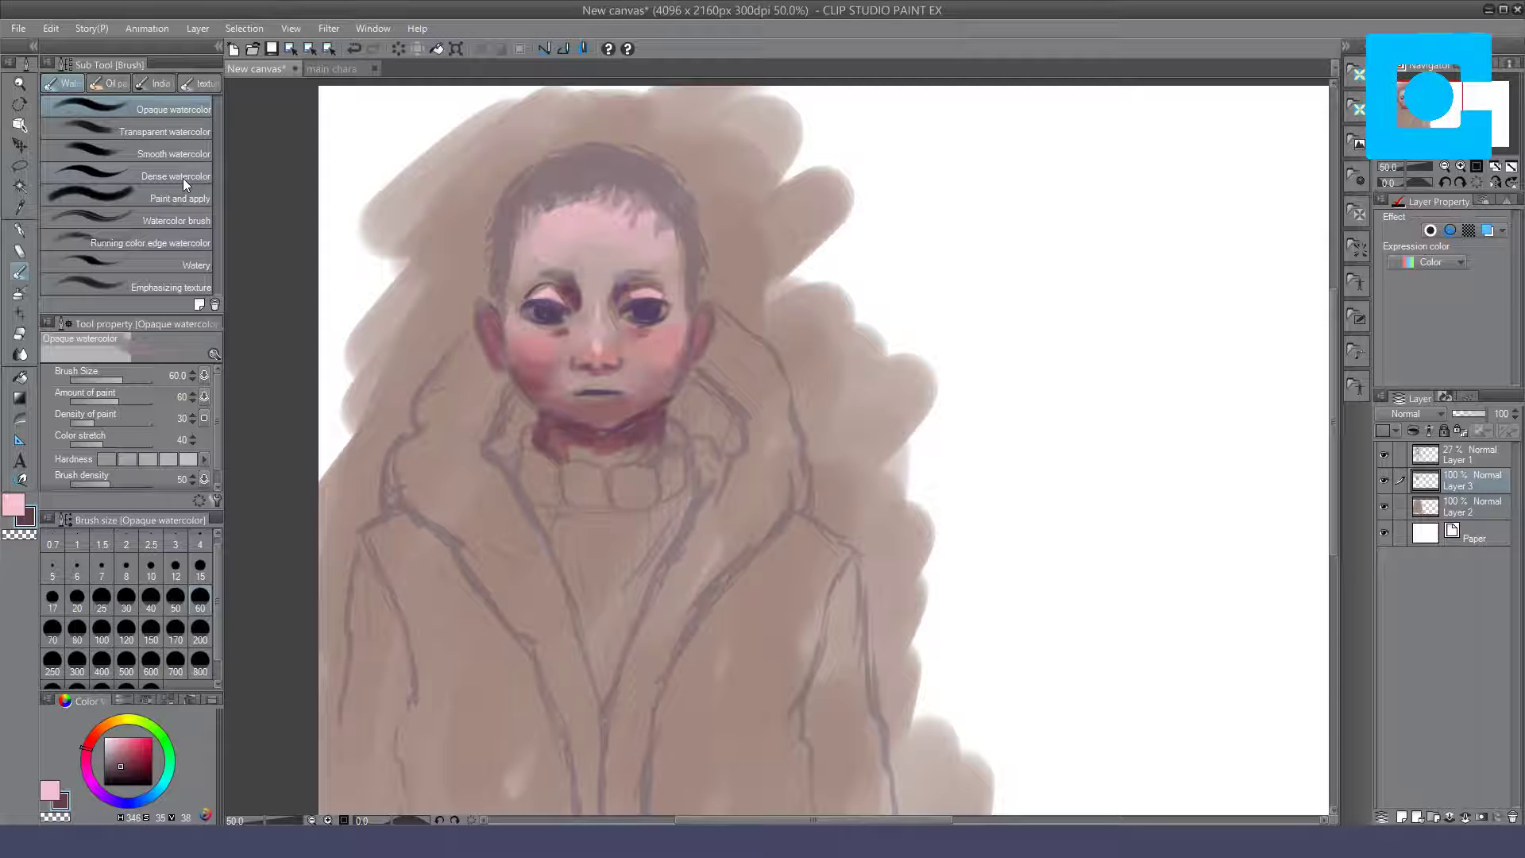
{"action": "left_click", "coordinate": [182, 178]}
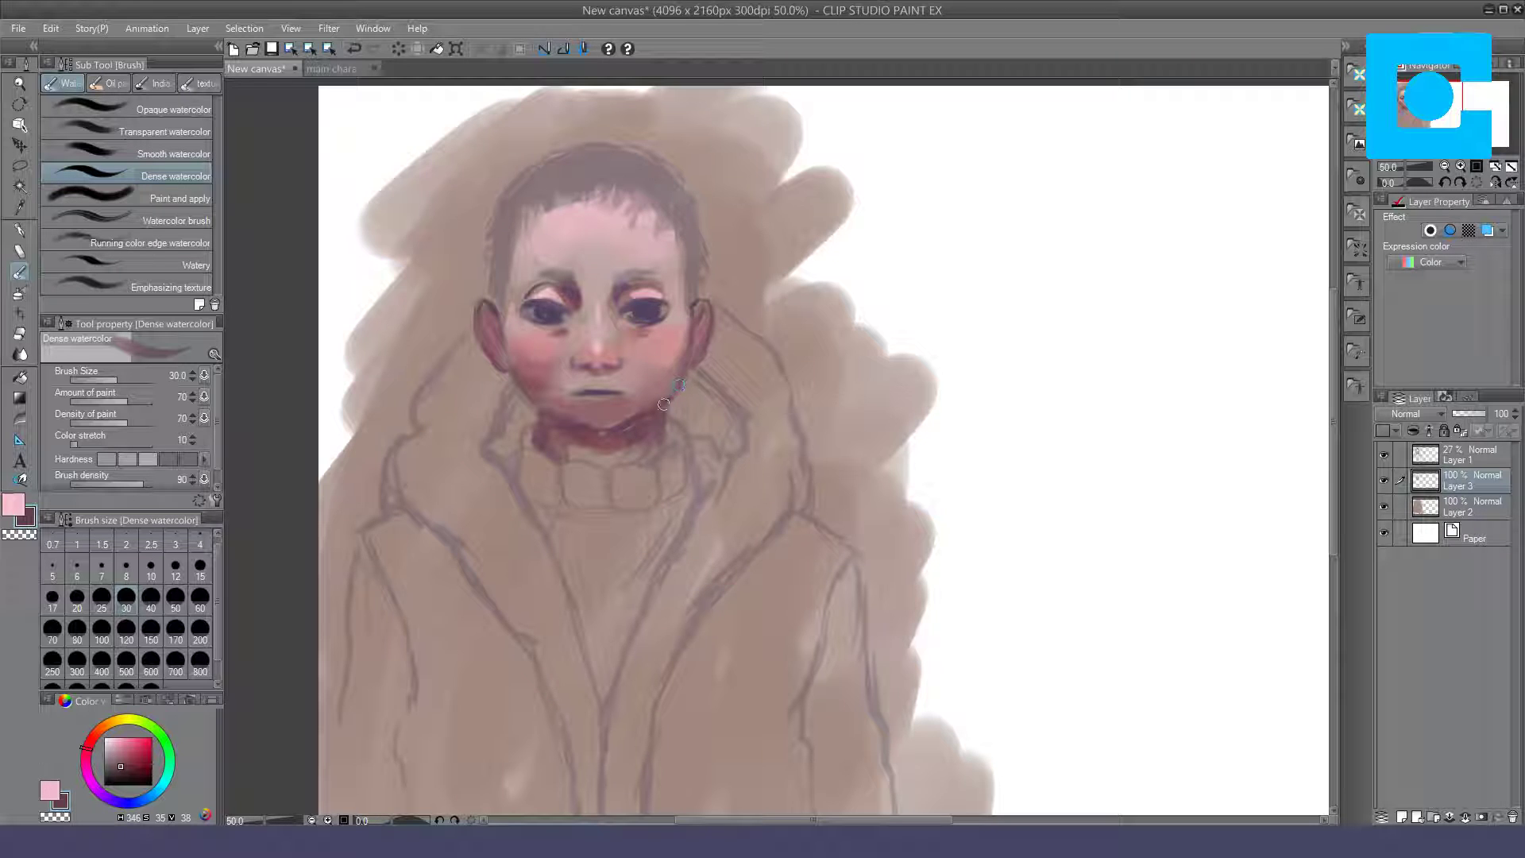
{"action": "left_click_drag", "start_coordinate": [508, 316], "coordinate": [506, 354]}
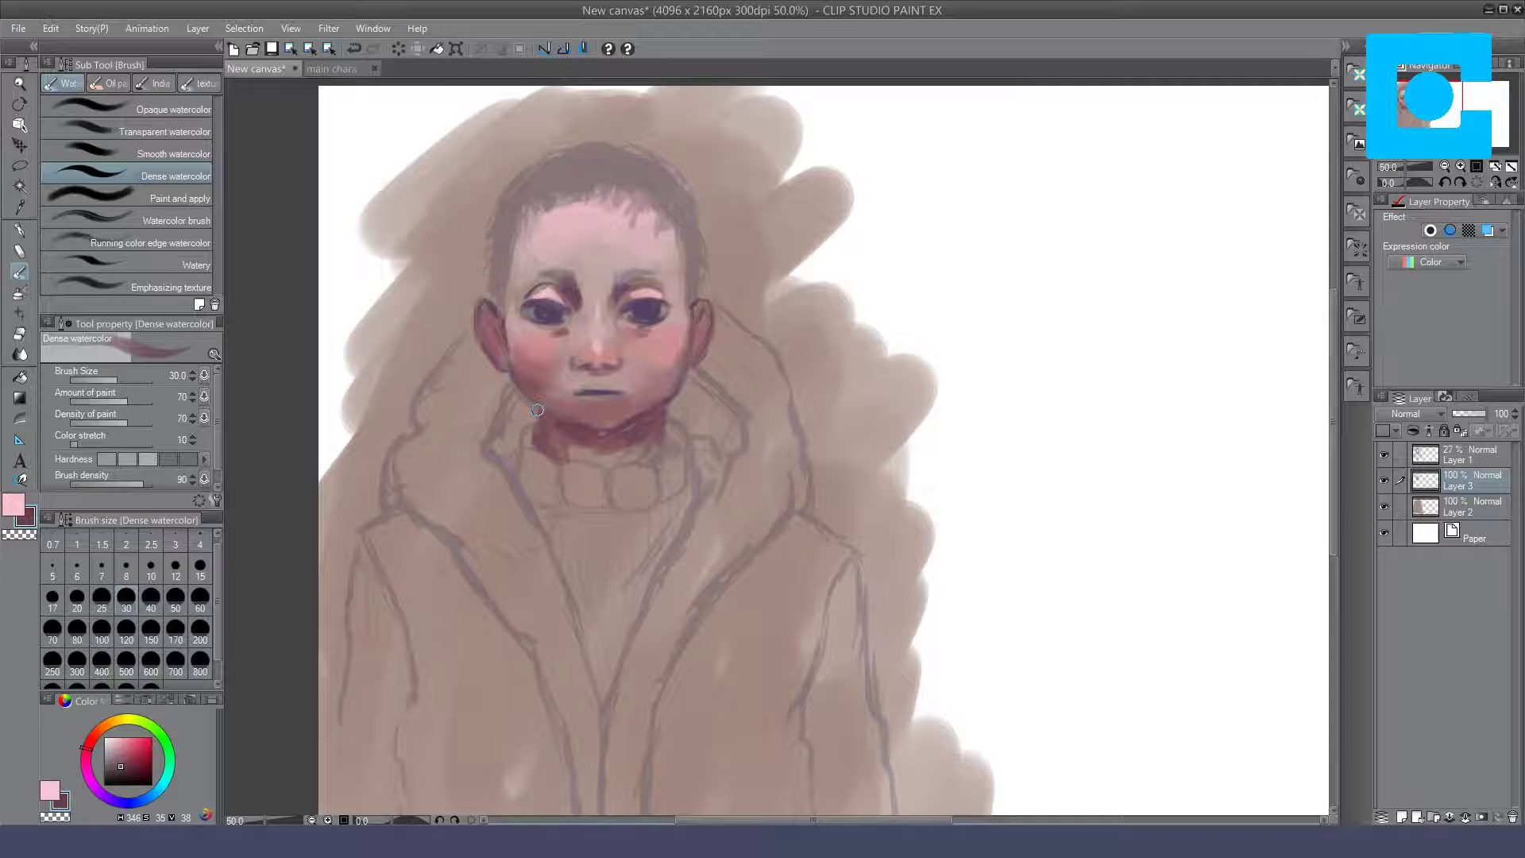
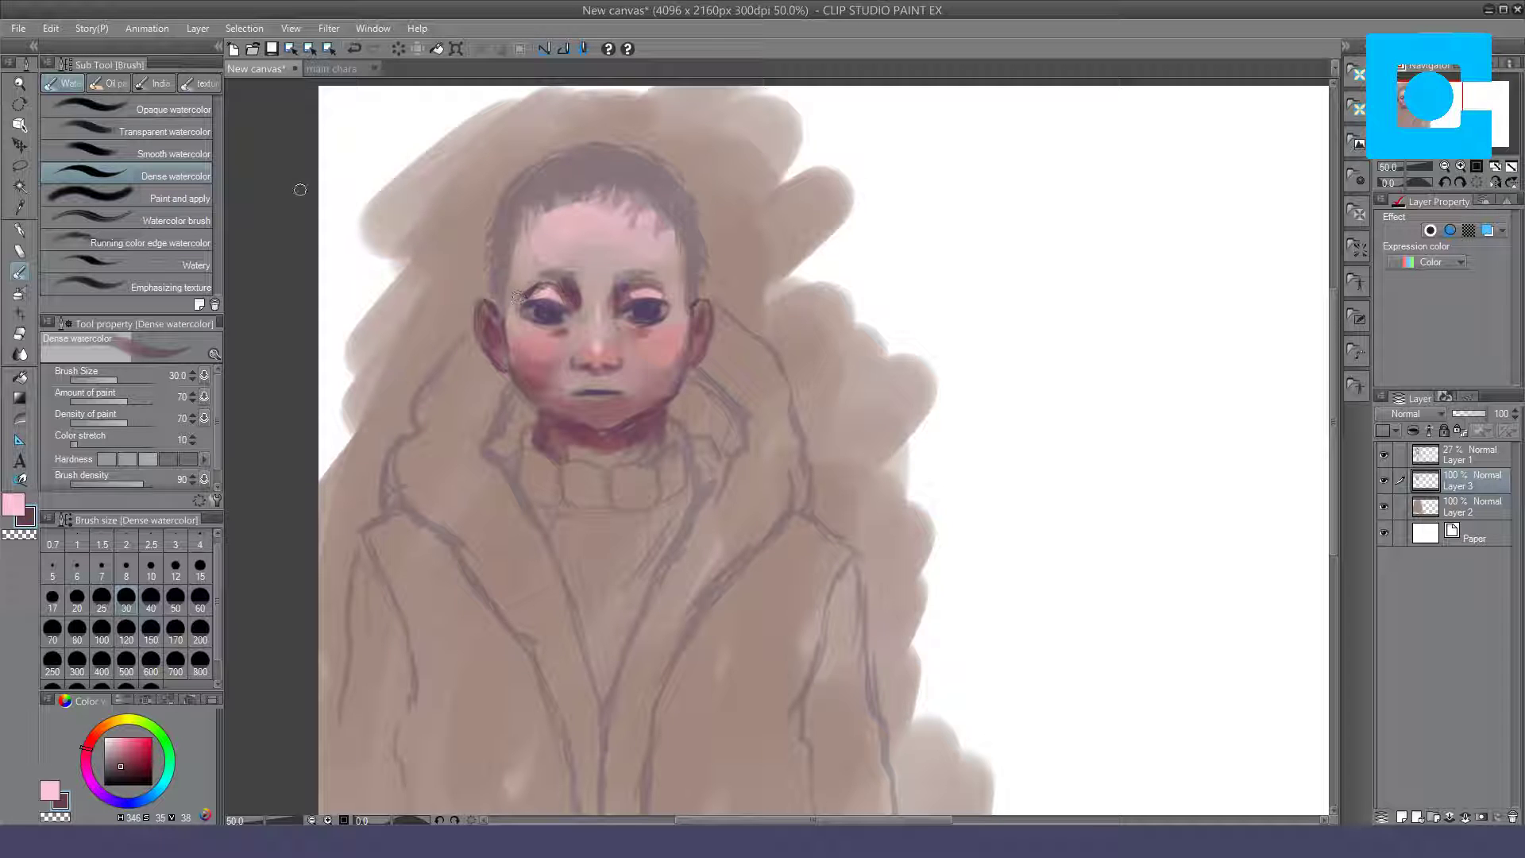
Step: Soften the eyelid and brow shading with Opaque watercolor at size 30, and fill the lower neck with muted pink
{"action": "left_click", "coordinate": [159, 107]}
{"action": "left_click", "coordinate": [126, 597]}
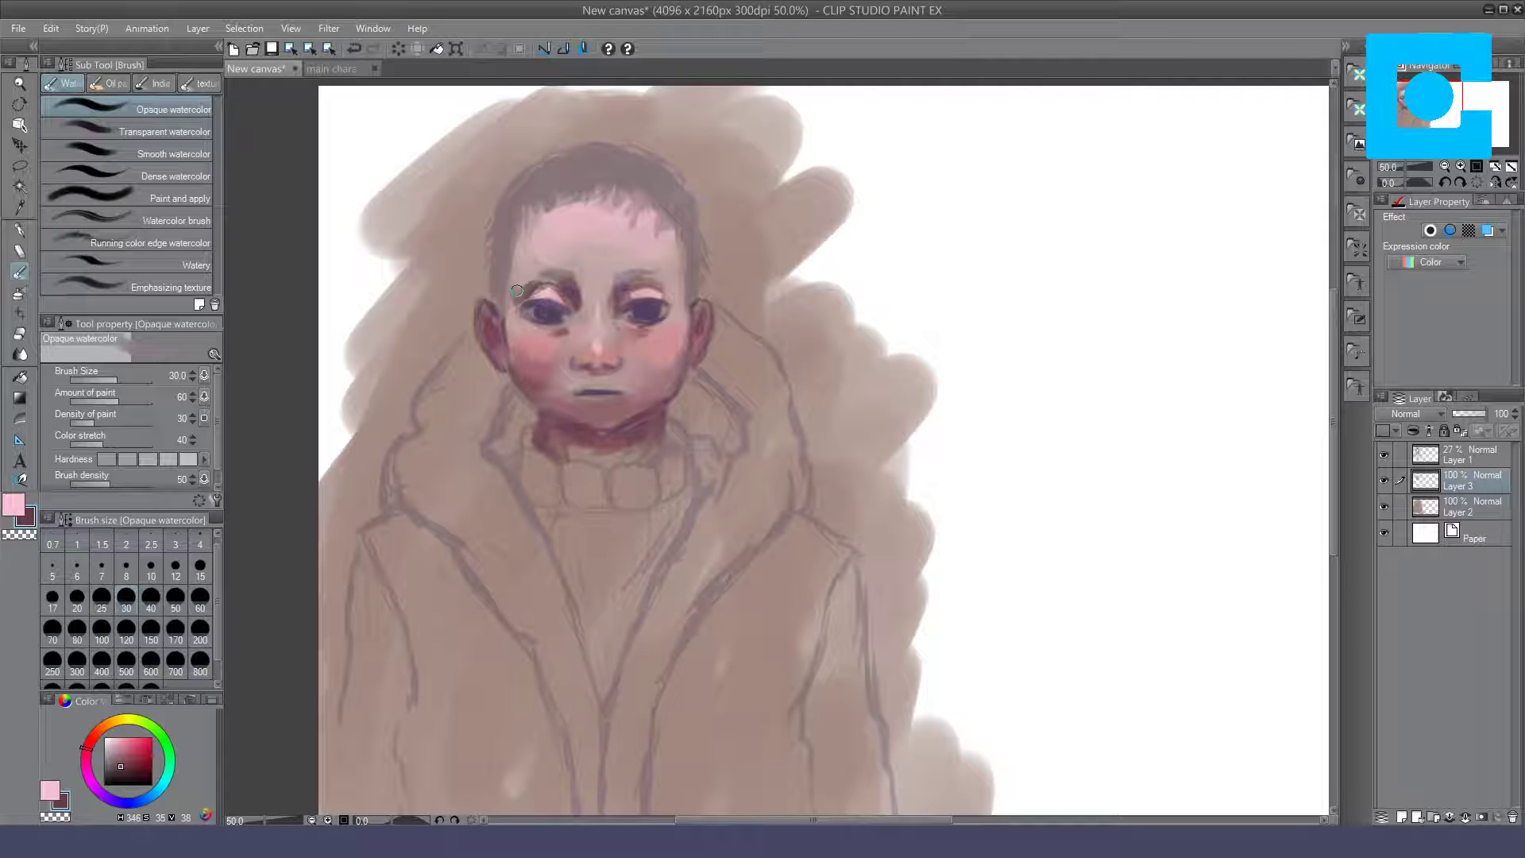
{"action": "left_click_drag", "start_coordinate": [555, 284], "coordinate": [573, 278]}
{"action": "left_click", "coordinate": [119, 750]}
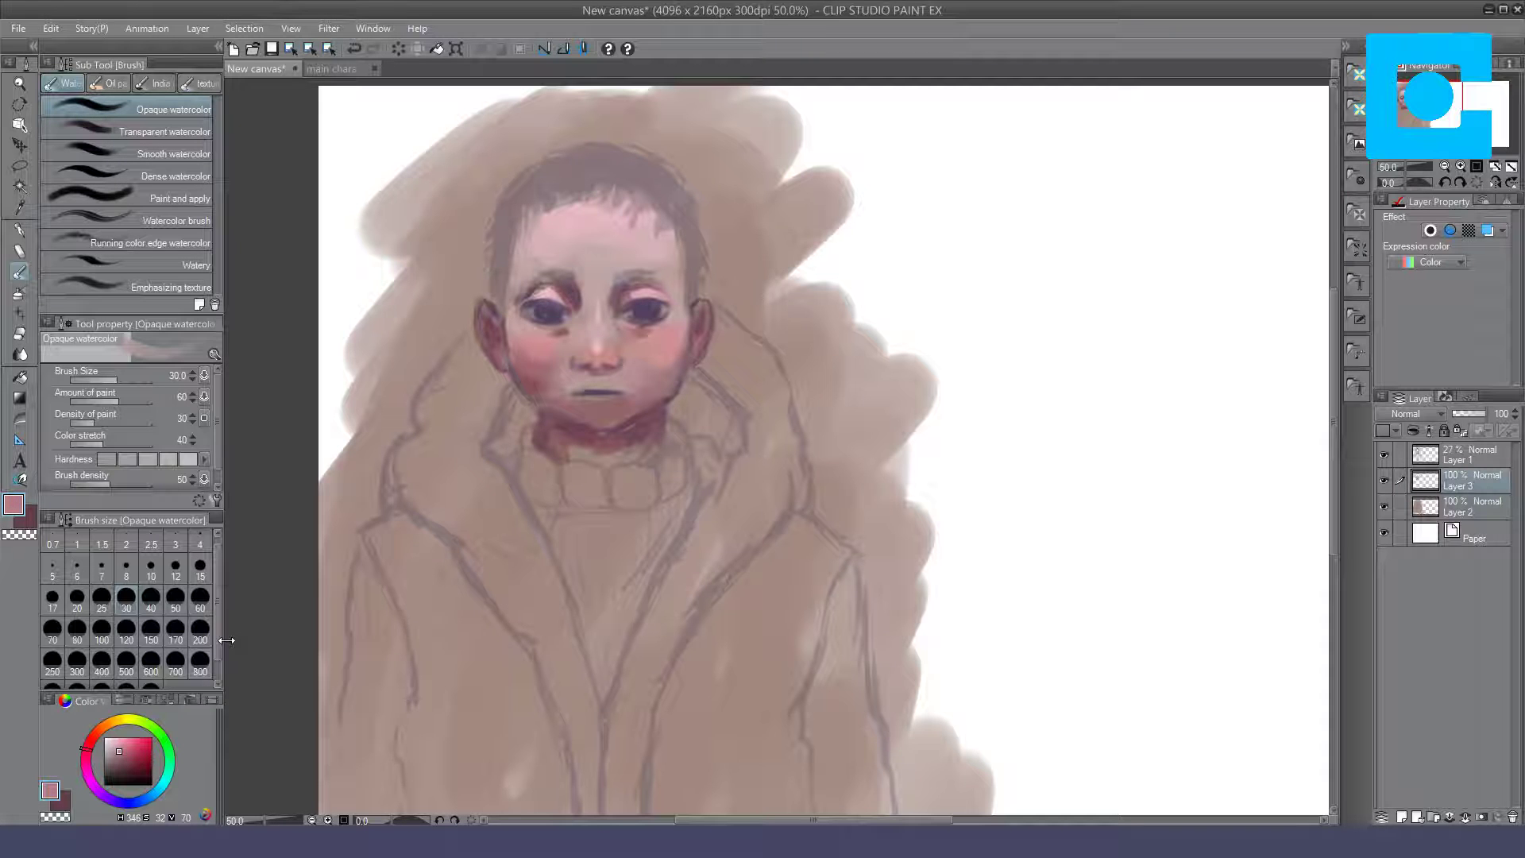
{"action": "mouse_move", "coordinate": [578, 453]}
{"action": "left_mouse_down"}
{"action": "mouse_move", "coordinate": [635, 457]}
{"action": "mouse_move", "coordinate": [586, 443]}
{"action": "left_mouse_up"}
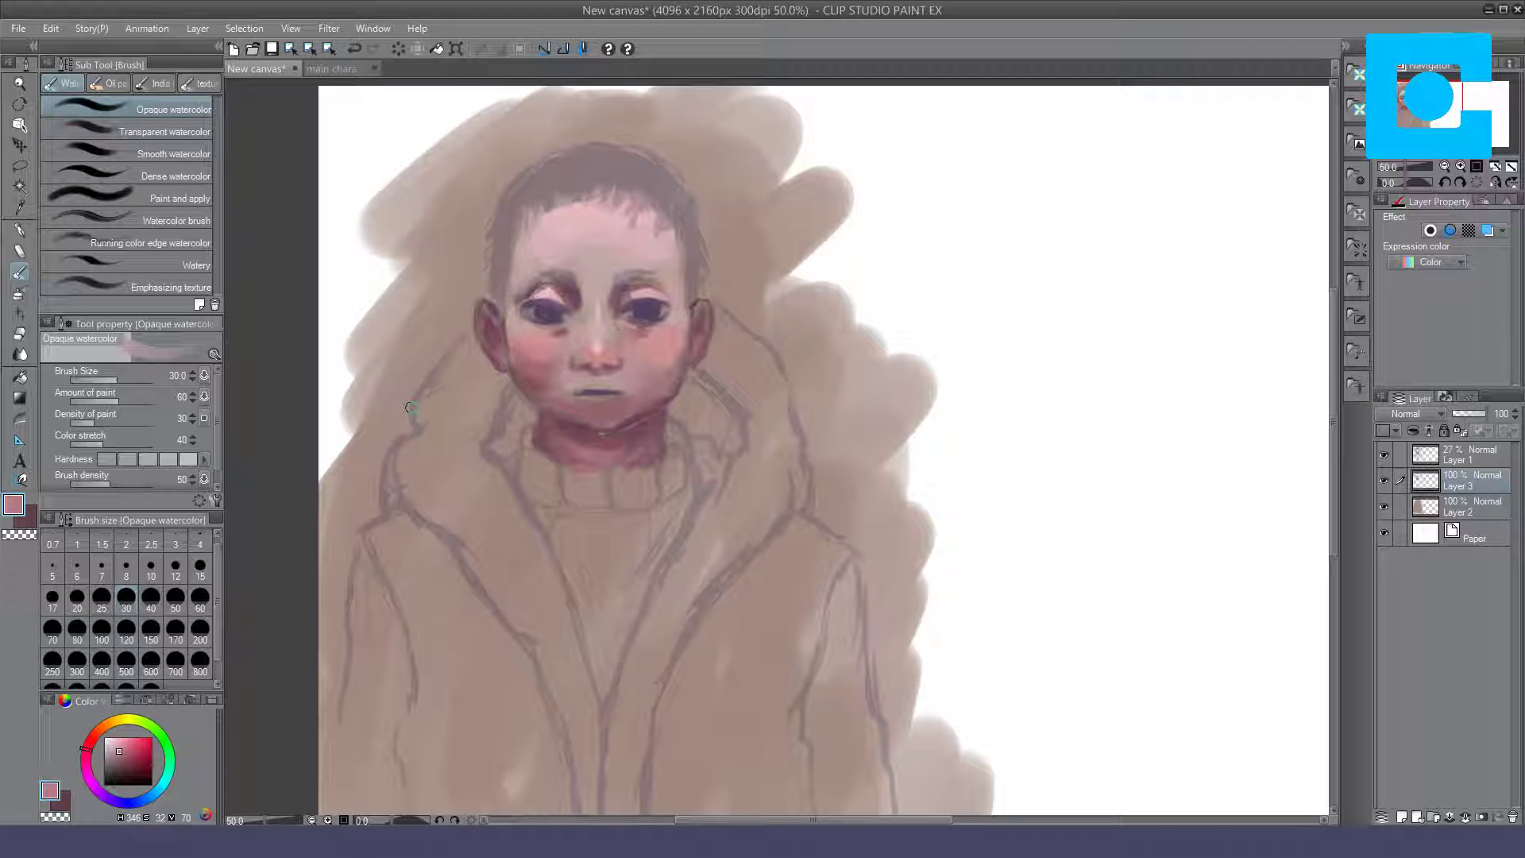
Step: Block in the sweater and its collar in olive brown with Opaque watercolor at size 60
{"action": "left_click", "coordinate": [111, 721]}
{"action": "left_click_drag", "start_coordinate": [117, 752], "coordinate": [112, 747]}
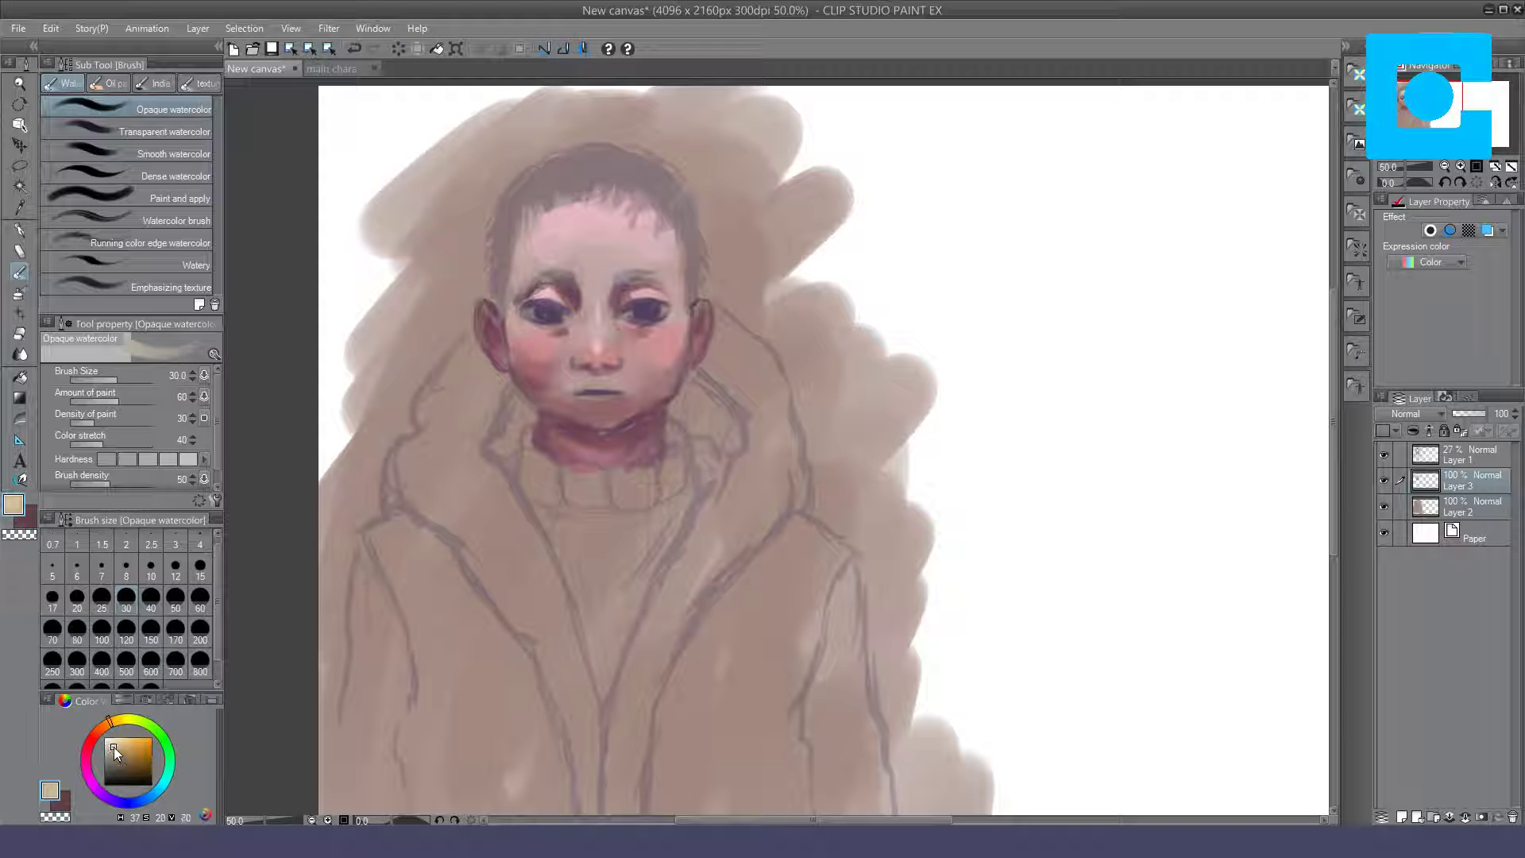
{"action": "left_click", "coordinate": [114, 746]}
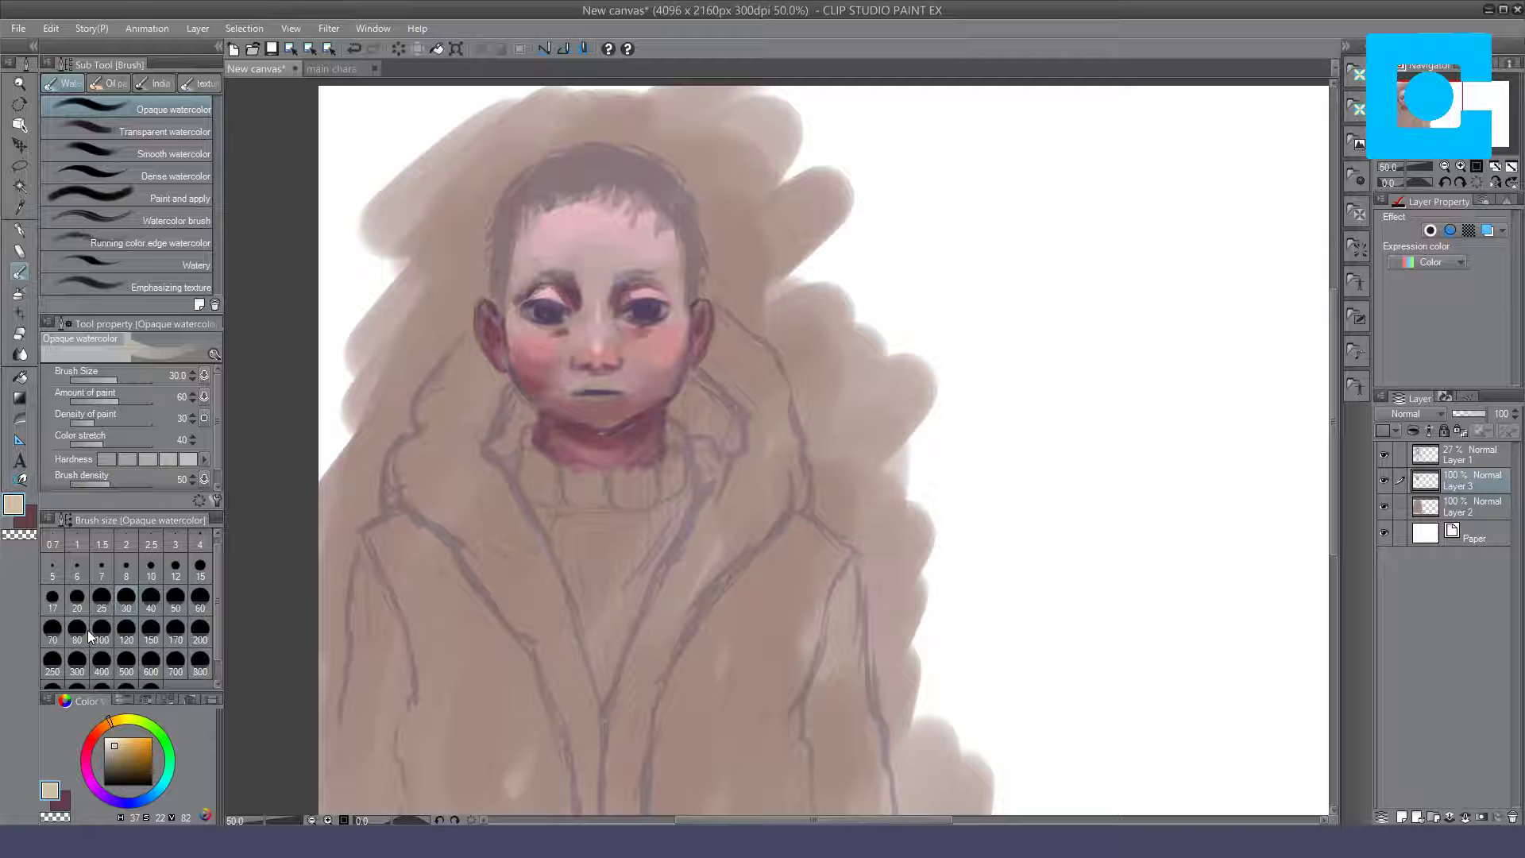
{"action": "left_click", "coordinate": [200, 604]}
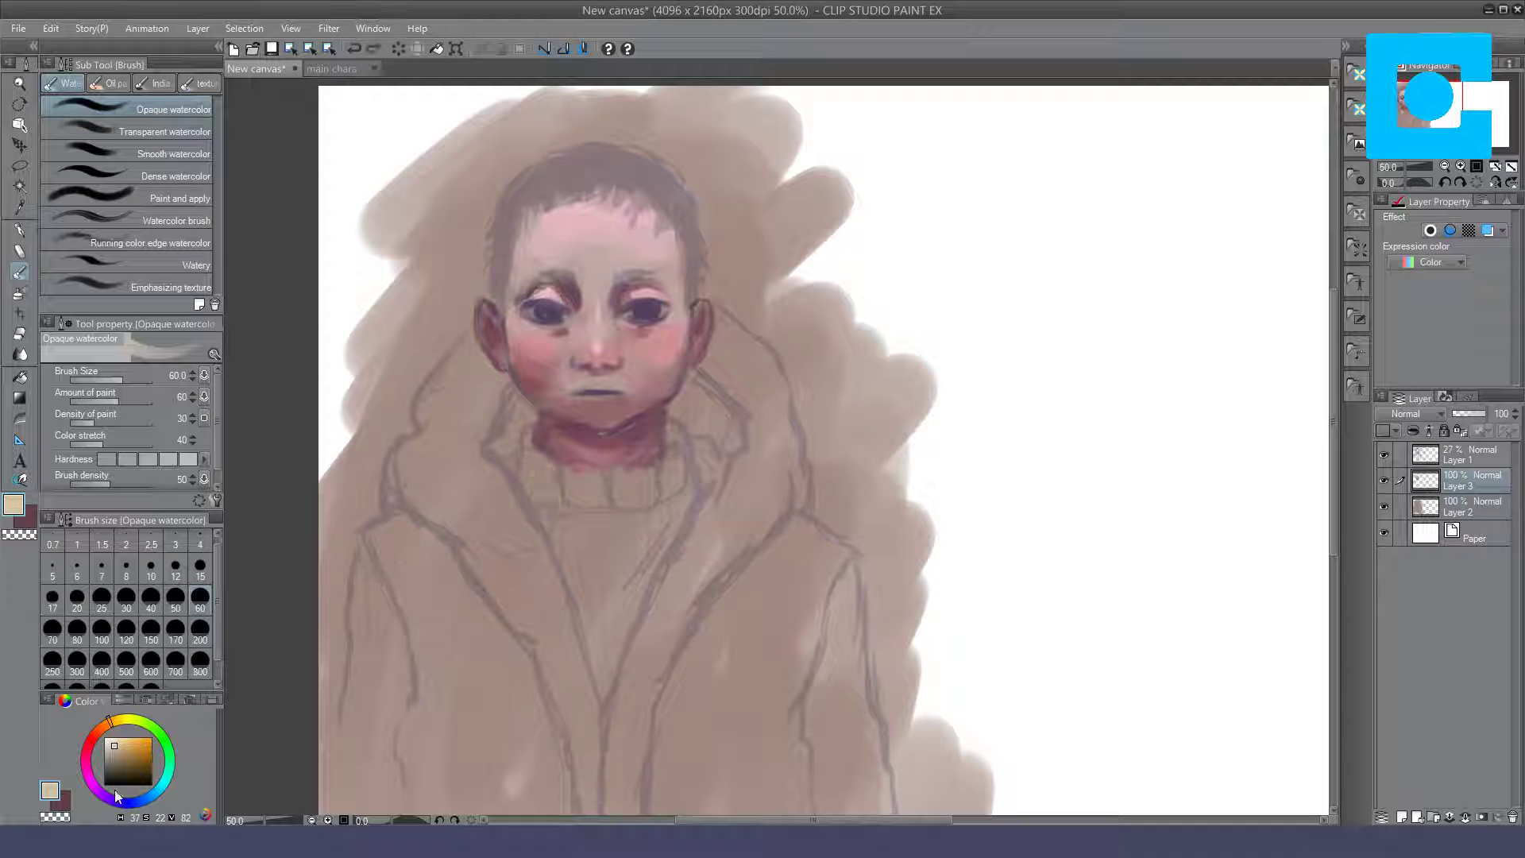
{"action": "left_click", "coordinate": [120, 764]}
{"action": "mouse_move", "coordinate": [541, 479]}
{"action": "left_mouse_down"}
{"action": "mouse_move", "coordinate": [551, 530]}
{"action": "mouse_move", "coordinate": [545, 464]}
{"action": "mouse_move", "coordinate": [565, 510]}
{"action": "mouse_move", "coordinate": [582, 486]}
{"action": "mouse_move", "coordinate": [567, 477]}
{"action": "mouse_move", "coordinate": [590, 519]}
{"action": "mouse_move", "coordinate": [674, 466]}
{"action": "mouse_move", "coordinate": [645, 533]}
{"action": "mouse_move", "coordinate": [673, 426]}
{"action": "mouse_move", "coordinate": [685, 508]}
{"action": "mouse_move", "coordinate": [608, 691]}
{"action": "mouse_move", "coordinate": [621, 604]}
{"action": "mouse_move", "coordinate": [601, 527]}
{"action": "mouse_move", "coordinate": [570, 526]}
{"action": "mouse_move", "coordinate": [656, 528]}
{"action": "left_mouse_up"}
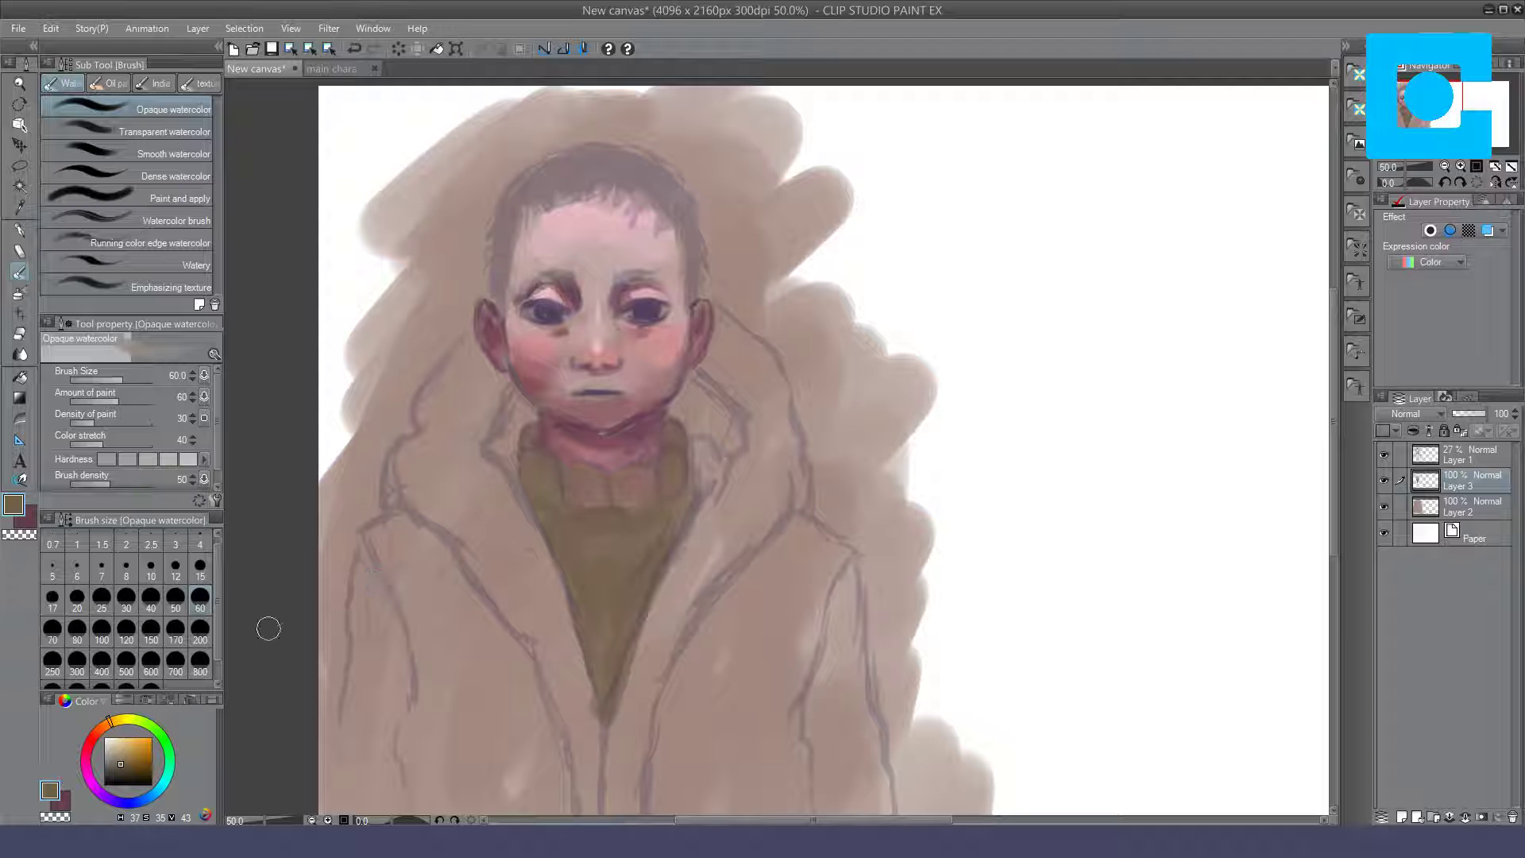
Step: Shade the sweater beneath the collar and along its folds in dark olive with Dense watercolor at size 30
{"action": "left_click", "coordinate": [114, 770]}
{"action": "left_click", "coordinate": [176, 176]}
{"action": "mouse_move", "coordinate": [624, 516]}
{"action": "left_mouse_down"}
{"action": "mouse_move", "coordinate": [607, 501]}
{"action": "mouse_move", "coordinate": [611, 517]}
{"action": "mouse_move", "coordinate": [690, 491]}
{"action": "mouse_move", "coordinate": [658, 561]}
{"action": "mouse_move", "coordinate": [617, 592]}
{"action": "left_mouse_up"}
{"action": "mouse_move", "coordinate": [677, 512]}
{"action": "left_mouse_down"}
{"action": "mouse_move", "coordinate": [658, 532]}
{"action": "mouse_move", "coordinate": [661, 512]}
{"action": "left_mouse_up"}
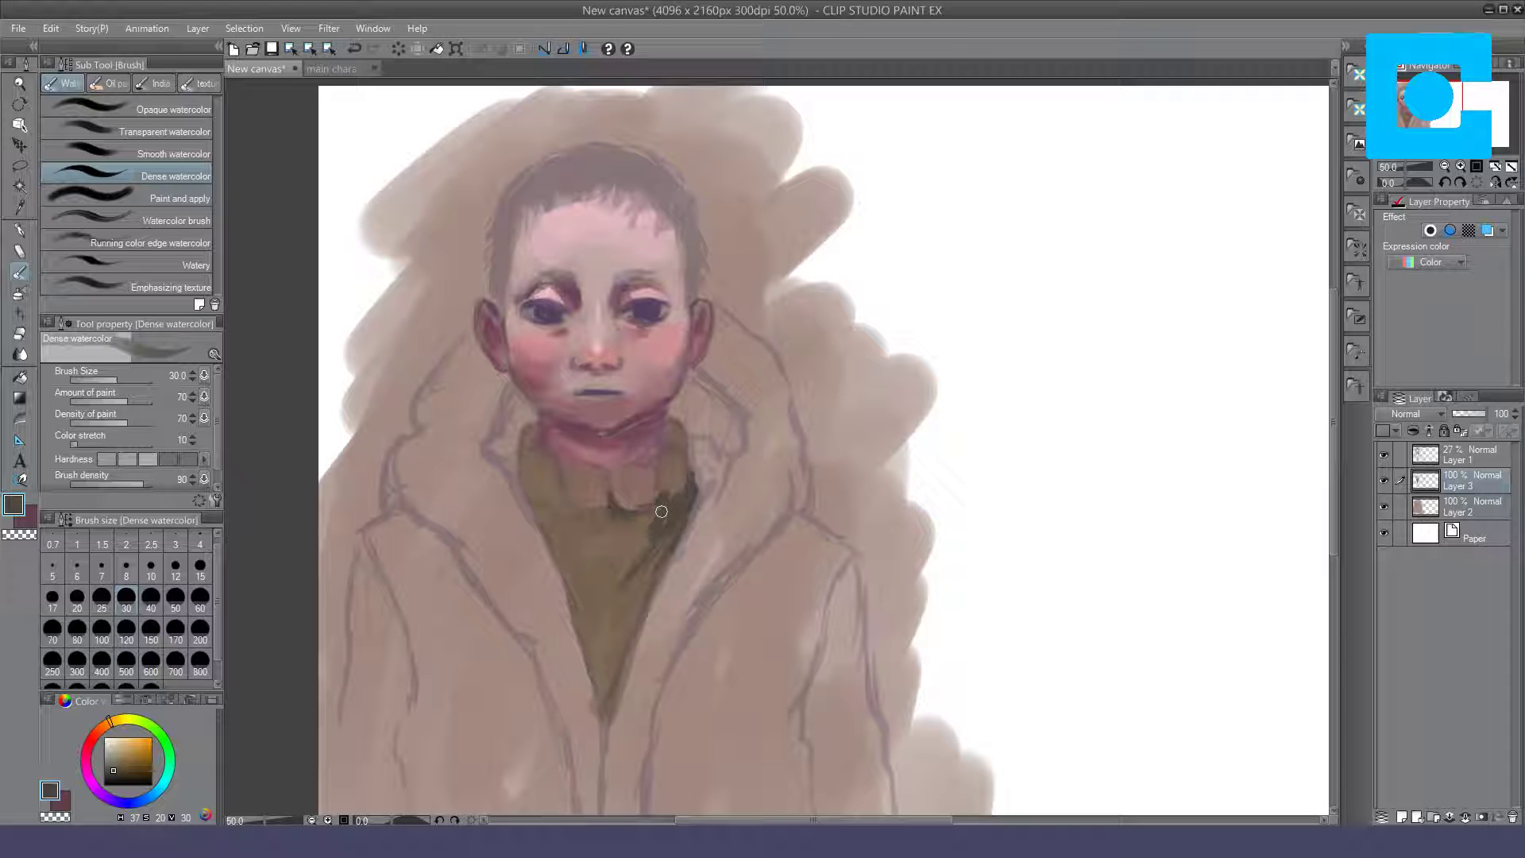
{"action": "left_click", "coordinate": [530, 500], "text": "alt"}
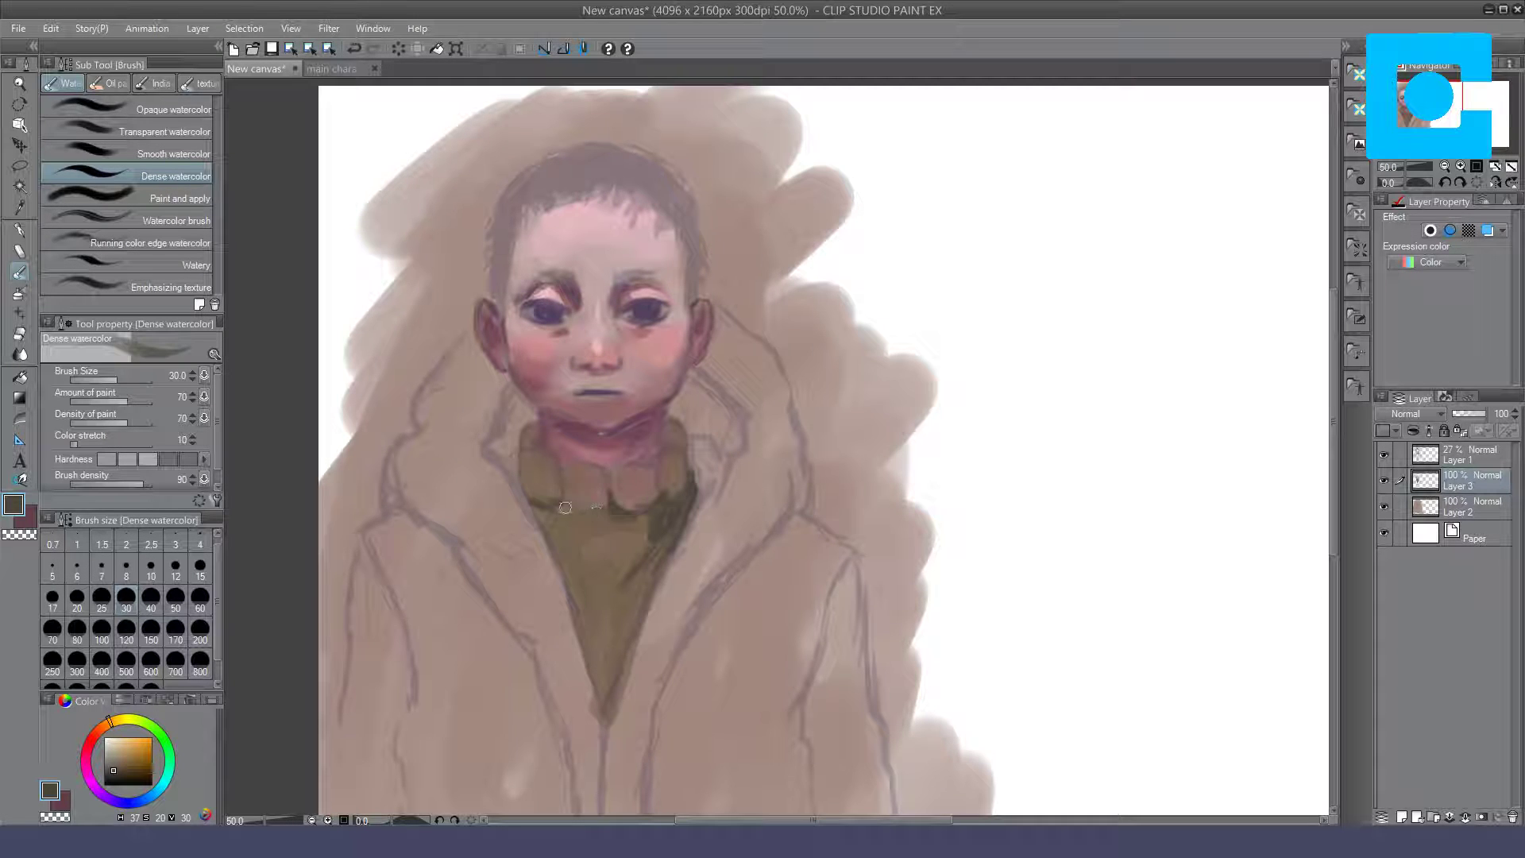
{"action": "mouse_move", "coordinate": [562, 499]}
{"action": "left_mouse_down"}
{"action": "mouse_move", "coordinate": [606, 509]}
{"action": "mouse_move", "coordinate": [604, 698]}
{"action": "mouse_move", "coordinate": [592, 660]}
{"action": "mouse_move", "coordinate": [607, 683]}
{"action": "mouse_move", "coordinate": [624, 601]}
{"action": "left_mouse_up"}
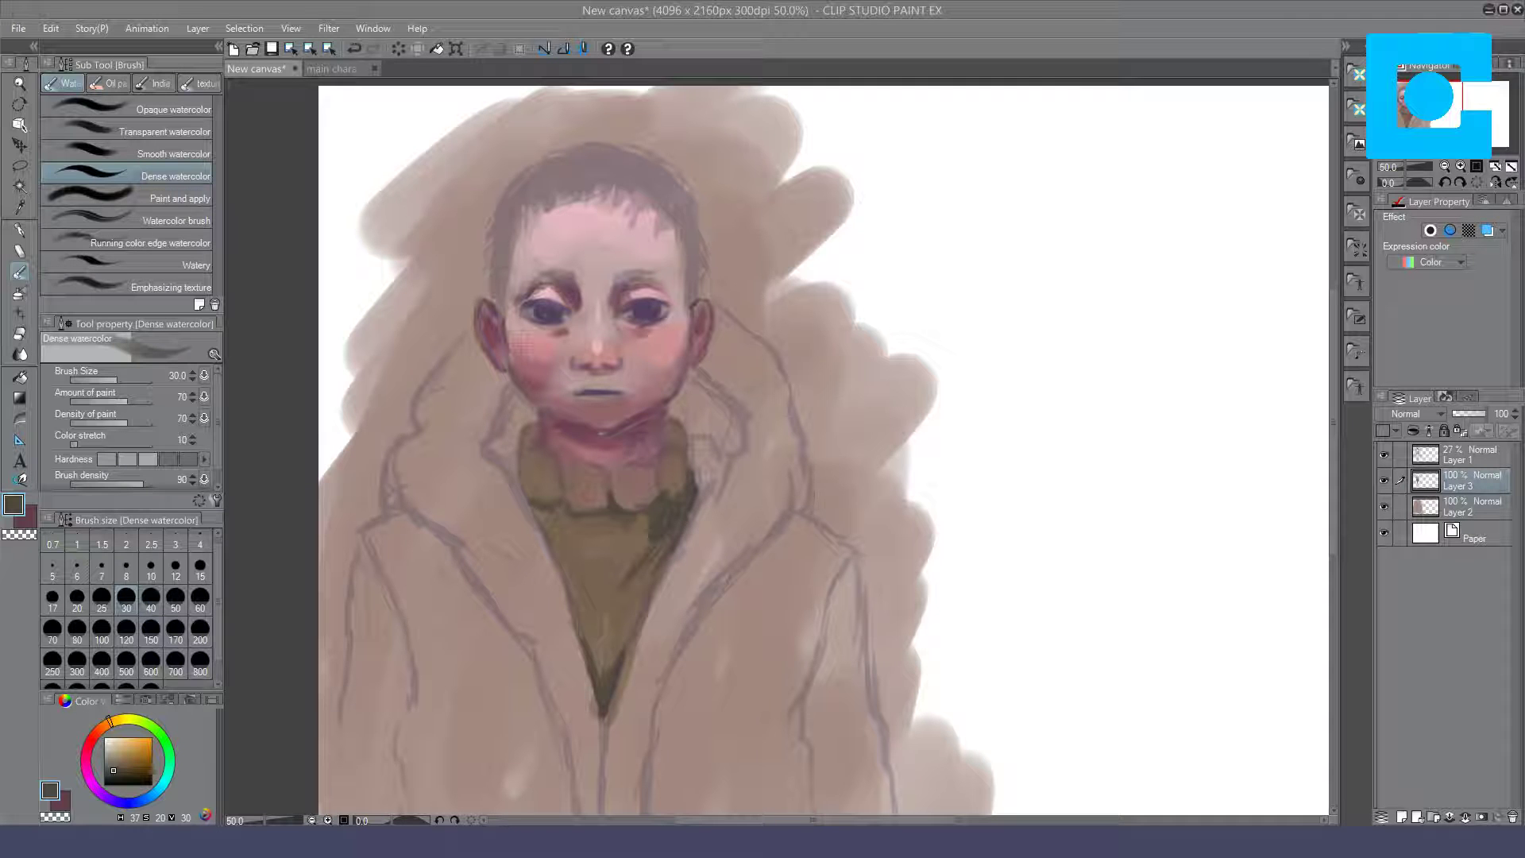
Step: Darken the sweater edge along the coat opening and the sides and gaps of the collar ribs
{"action": "left_click_drag", "start_coordinate": [514, 486], "coordinate": [564, 586]}
{"action": "left_click_drag", "start_coordinate": [541, 529], "coordinate": [591, 650]}
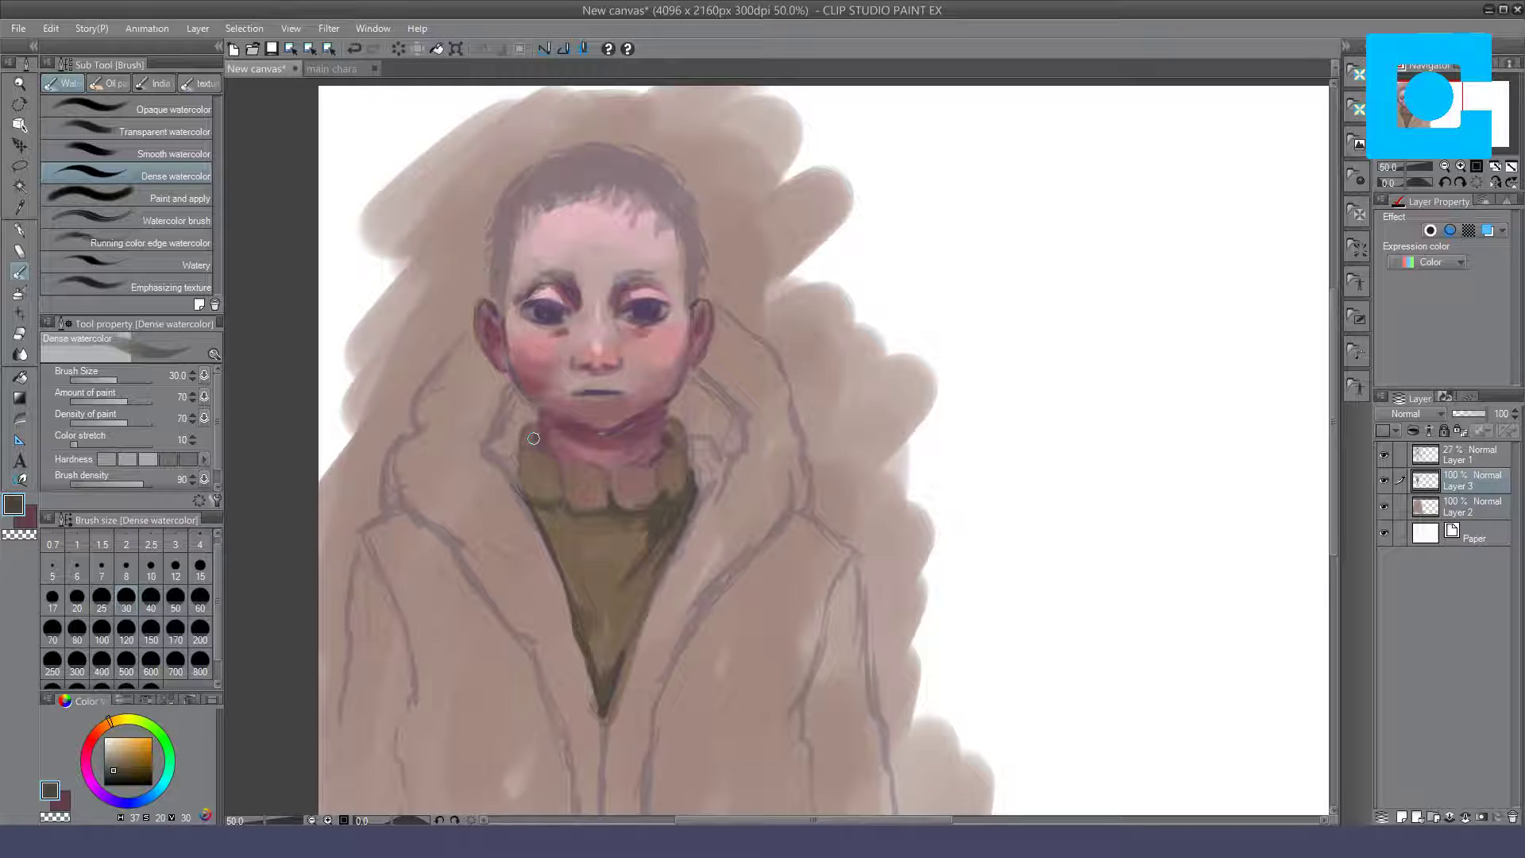
{"action": "left_click_drag", "start_coordinate": [521, 450], "coordinate": [521, 487]}
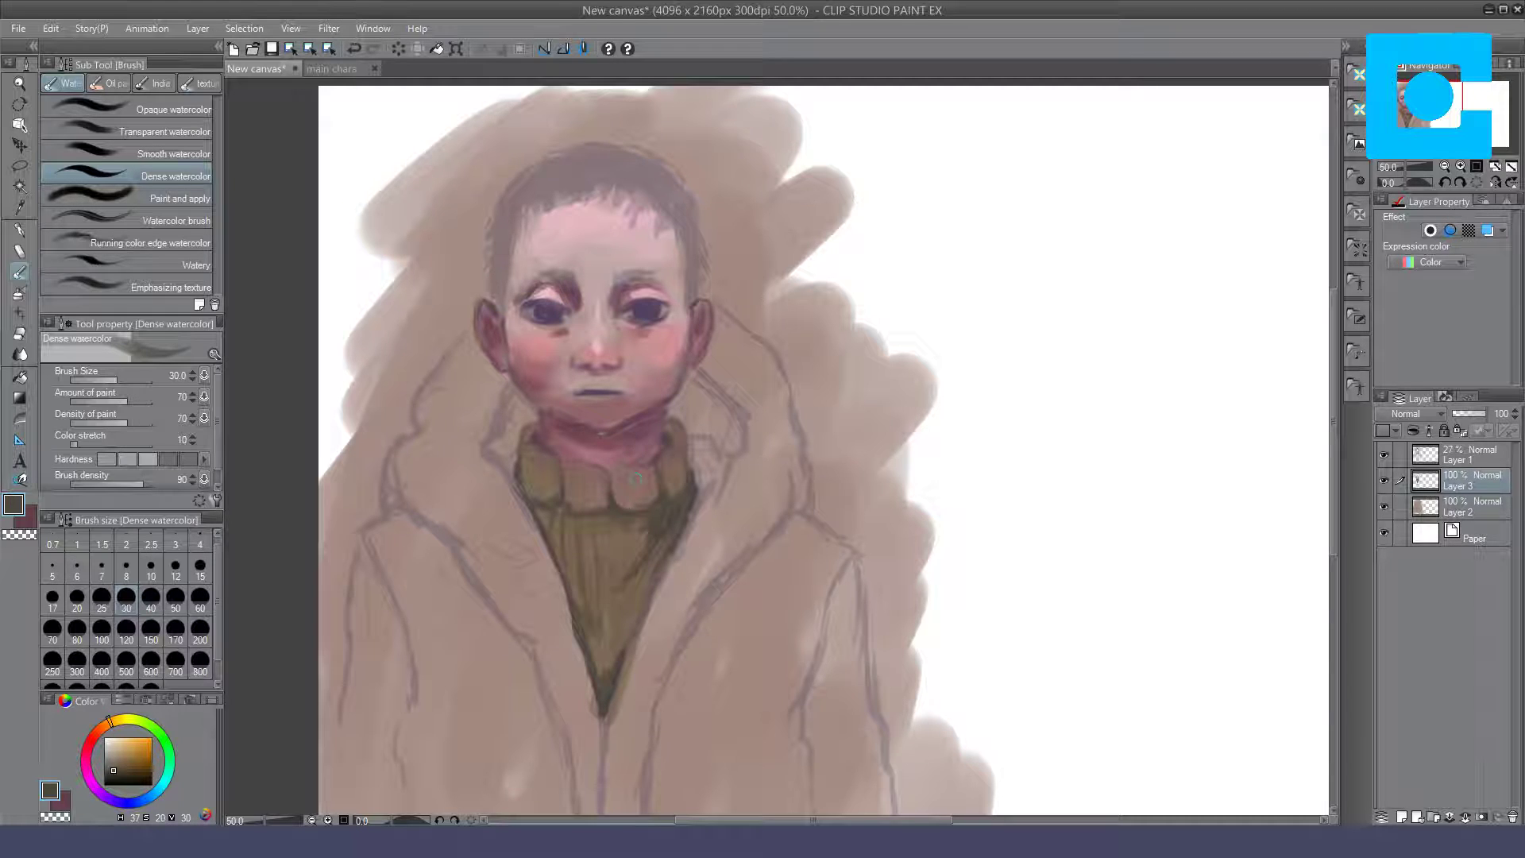
{"action": "left_click_drag", "start_coordinate": [683, 445], "coordinate": [687, 491]}
Step: Highlight the upper edges of the collar ribs in light tan with Dense watercolor
{"action": "left_click", "coordinate": [566, 539], "text": "alt"}
{"action": "key", "text": "ctrl+z"}
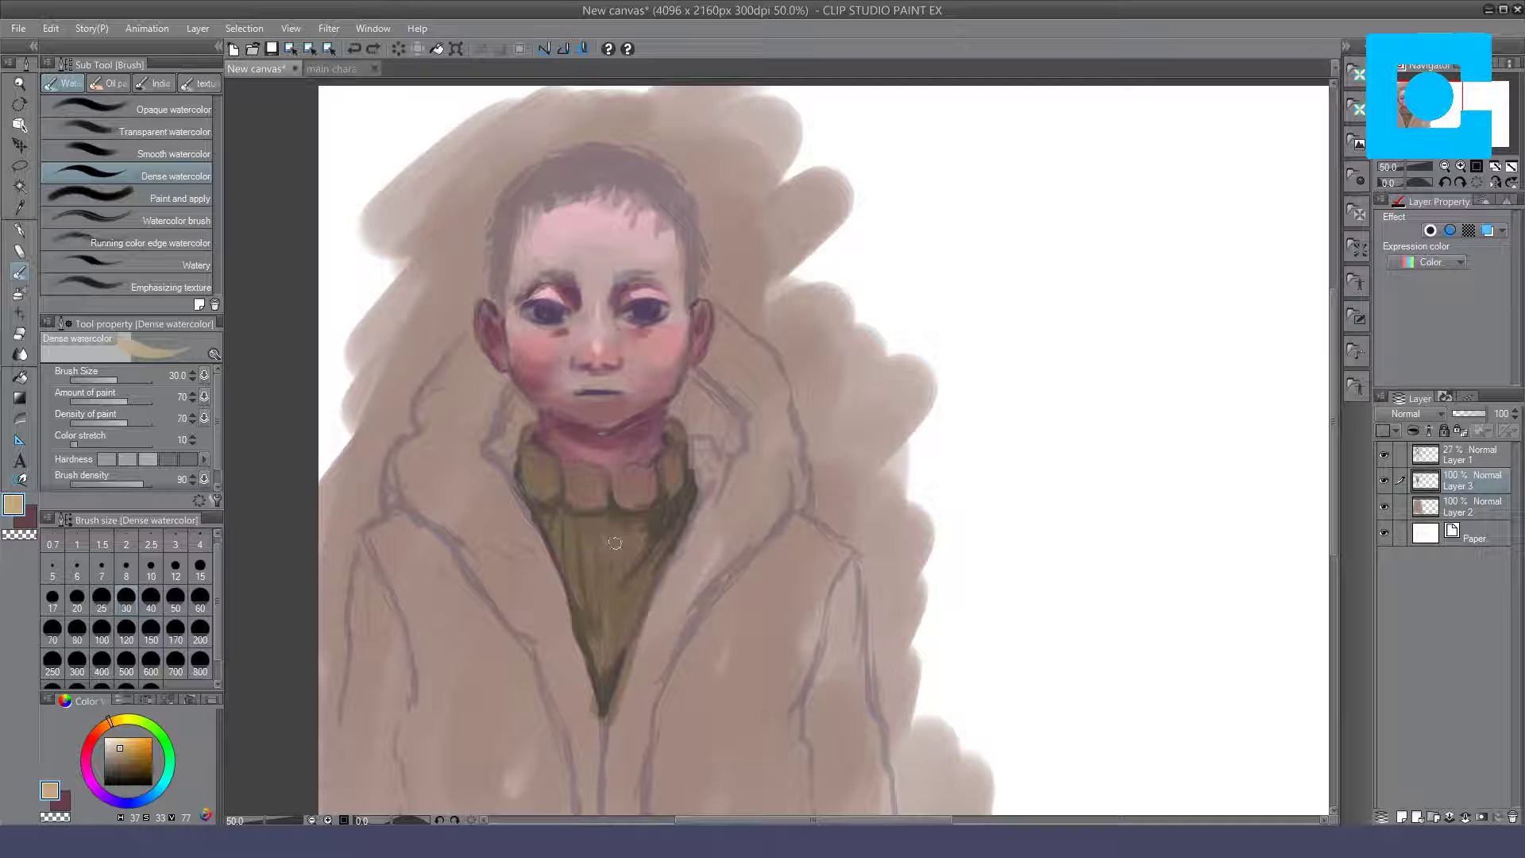
{"action": "left_click_drag", "start_coordinate": [572, 469], "coordinate": [649, 469]}
{"action": "left_click_drag", "start_coordinate": [535, 455], "coordinate": [652, 467]}
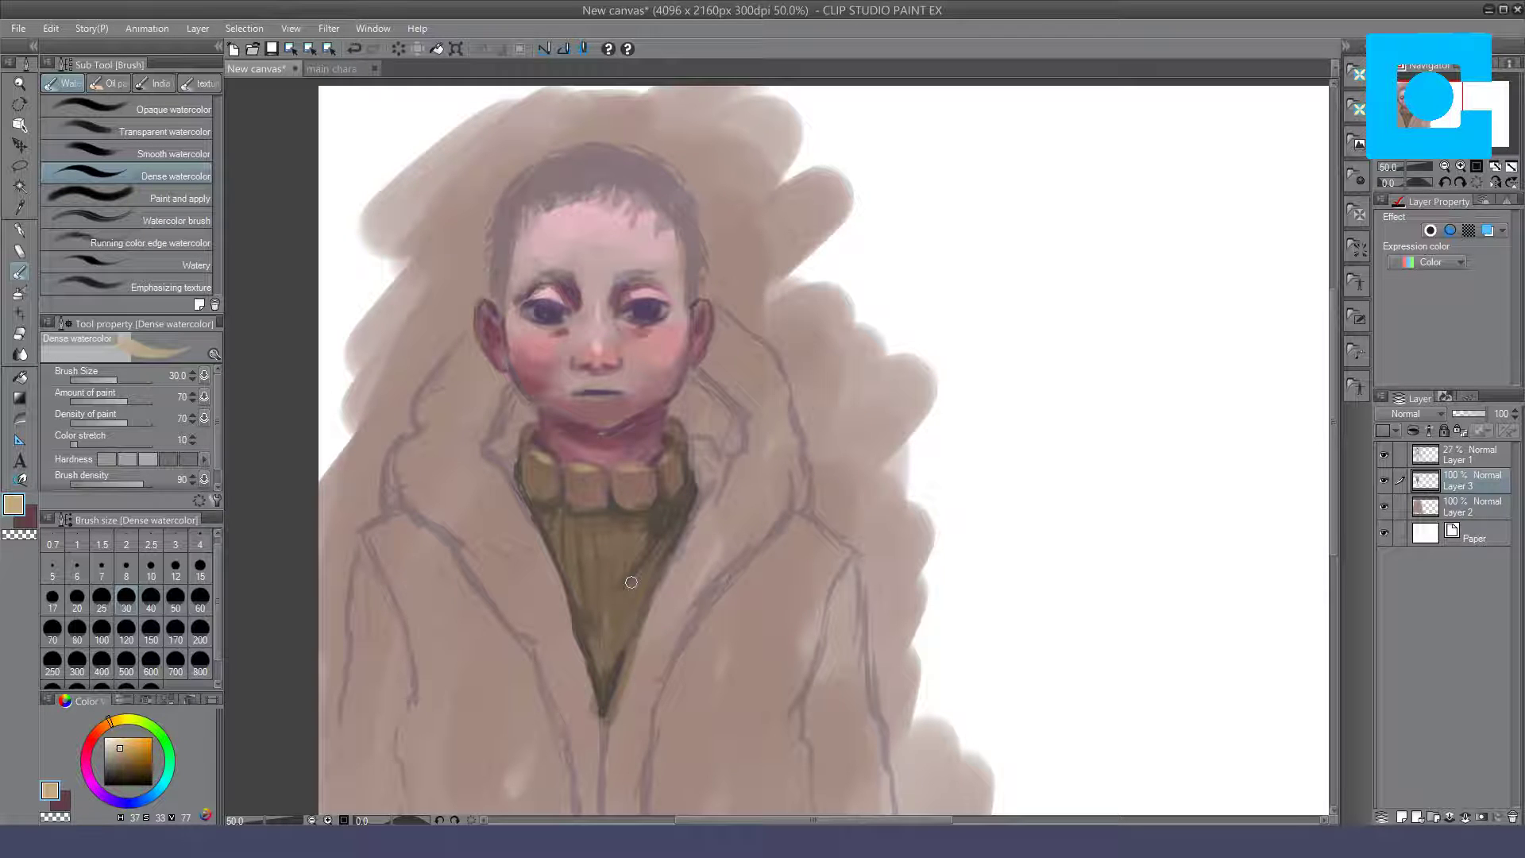
Step: Add a light tan highlight across the sweater's chest and blend the folds below the collar with Opaque watercolor at size 50
{"action": "left_click_drag", "start_coordinate": [596, 542], "coordinate": [645, 533]}
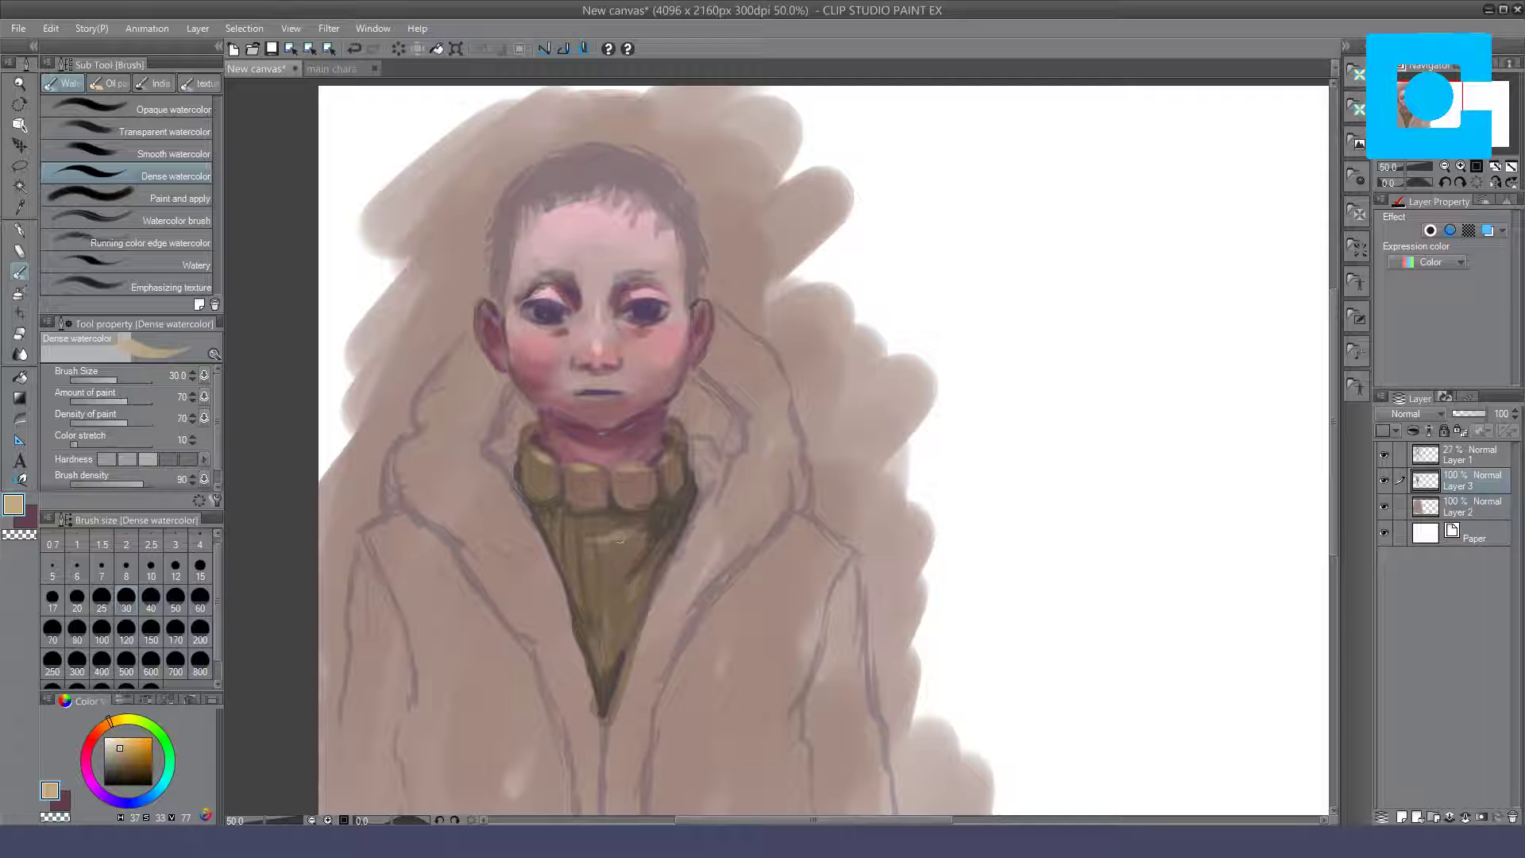
{"action": "left_click", "coordinate": [184, 107]}
{"action": "left_click", "coordinate": [176, 597]}
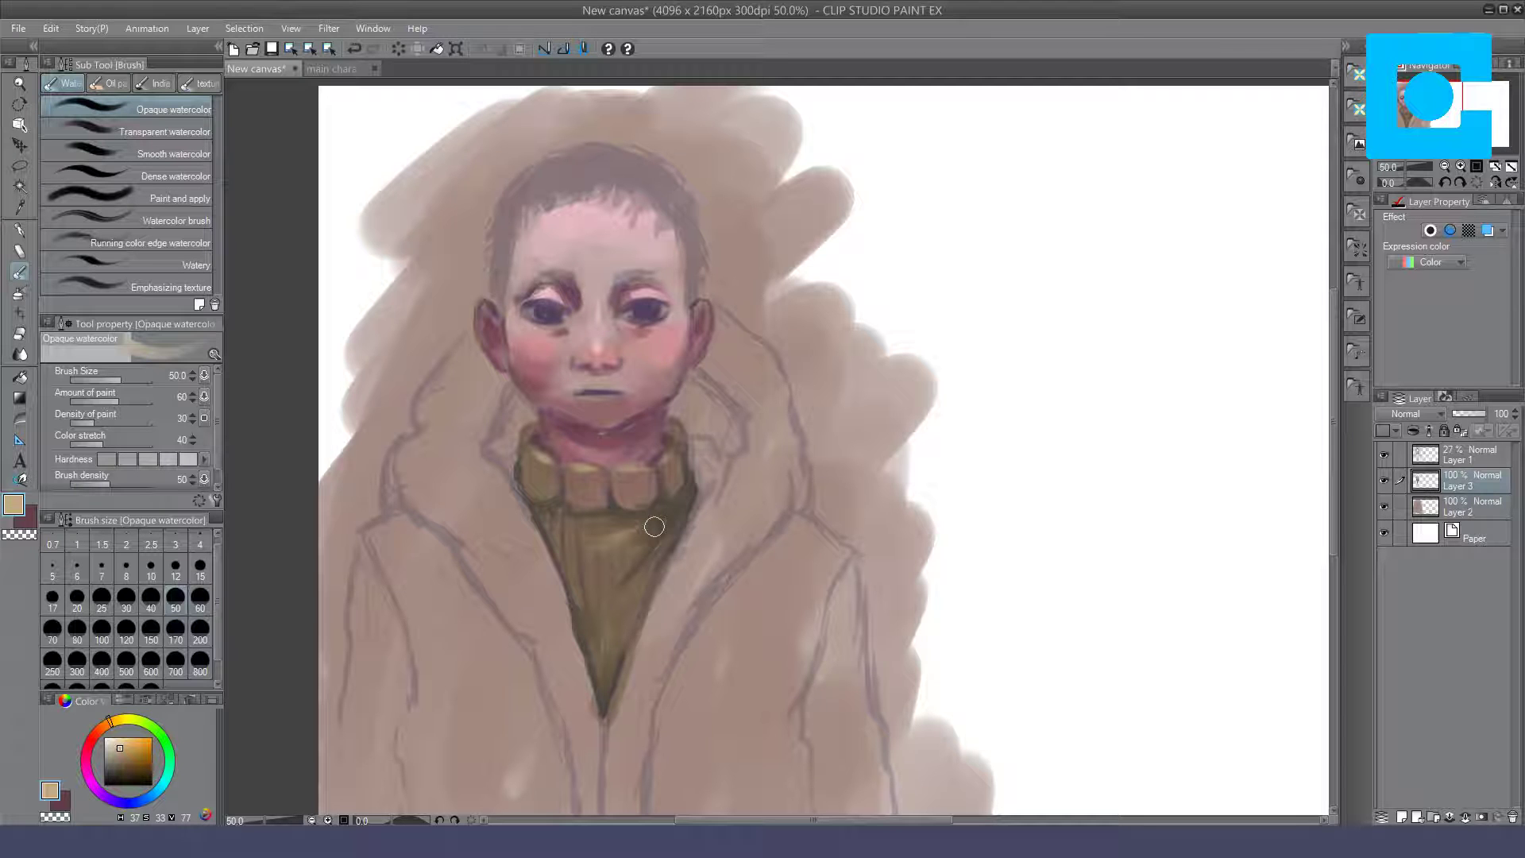
{"action": "left_click_drag", "start_coordinate": [550, 517], "coordinate": [559, 518]}
{"action": "left_click_drag", "start_coordinate": [658, 523], "coordinate": [660, 506]}
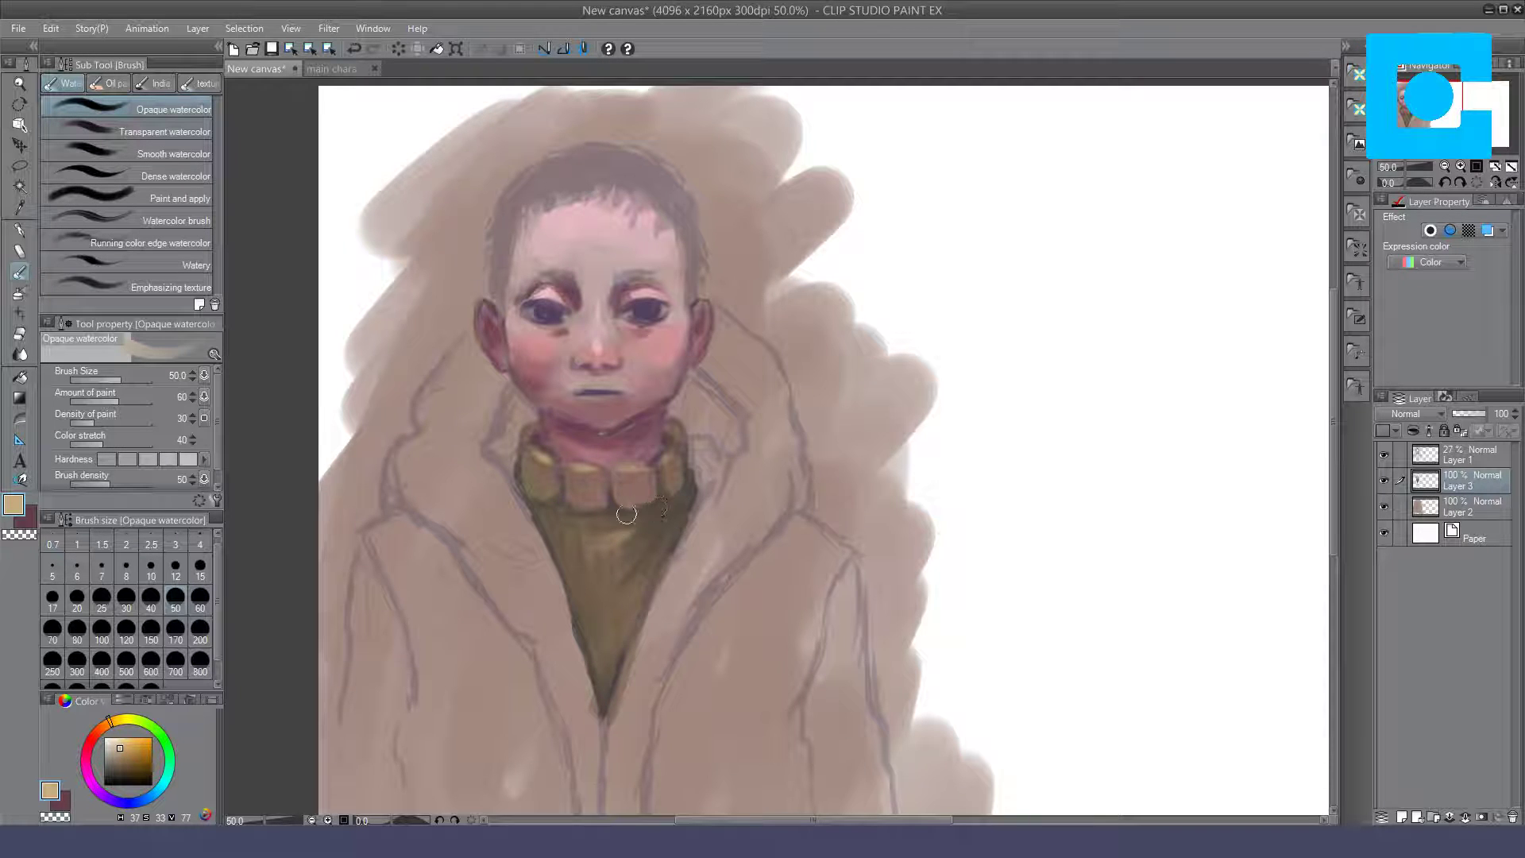
Step: Block in the left half of the coat's hood and lapel in slate blue with Opaque watercolor at size 100
{"action": "left_click", "coordinate": [127, 802]}
{"action": "left_click", "coordinate": [120, 770]}
{"action": "left_click_drag", "start_coordinate": [445, 417], "coordinate": [477, 501]}
{"action": "key", "text": "ctrl+z"}
{"action": "left_click_drag", "start_coordinate": [116, 770], "coordinate": [117, 765]}
{"action": "left_click", "coordinate": [200, 627]}
{"action": "left_click", "coordinate": [102, 631]}
{"action": "mouse_move", "coordinate": [456, 433]}
{"action": "left_mouse_down"}
{"action": "mouse_move", "coordinate": [444, 469]}
{"action": "mouse_move", "coordinate": [462, 476]}
{"action": "mouse_move", "coordinate": [435, 440]}
{"action": "mouse_move", "coordinate": [421, 455]}
{"action": "mouse_move", "coordinate": [534, 594]}
{"action": "mouse_move", "coordinate": [576, 683]}
{"action": "mouse_move", "coordinate": [476, 579]}
{"action": "mouse_move", "coordinate": [601, 786]}
{"action": "mouse_move", "coordinate": [580, 643]}
{"action": "left_mouse_up"}
{"action": "mouse_move", "coordinate": [464, 383]}
{"action": "left_mouse_down"}
{"action": "mouse_move", "coordinate": [446, 395]}
{"action": "mouse_move", "coordinate": [465, 353]}
{"action": "mouse_move", "coordinate": [493, 429]}
{"action": "mouse_move", "coordinate": [466, 343]}
{"action": "left_mouse_up"}
Step: Block in the right half of the hood and lapel in the same slate blue
{"action": "mouse_move", "coordinate": [715, 354]}
{"action": "left_mouse_down"}
{"action": "mouse_move", "coordinate": [730, 377]}
{"action": "mouse_move", "coordinate": [722, 341]}
{"action": "mouse_move", "coordinate": [714, 381]}
{"action": "mouse_move", "coordinate": [724, 336]}
{"action": "mouse_move", "coordinate": [773, 416]}
{"action": "mouse_move", "coordinate": [755, 477]}
{"action": "mouse_move", "coordinate": [681, 580]}
{"action": "mouse_move", "coordinate": [719, 486]}
{"action": "mouse_move", "coordinate": [766, 451]}
{"action": "mouse_move", "coordinate": [648, 675]}
{"action": "mouse_move", "coordinate": [698, 524]}
{"action": "mouse_move", "coordinate": [756, 493]}
{"action": "mouse_move", "coordinate": [779, 504]}
{"action": "mouse_move", "coordinate": [688, 610]}
{"action": "left_mouse_up"}
{"action": "key", "text": "ctrl+z"}
{"action": "left_click_drag", "start_coordinate": [785, 445], "coordinate": [714, 379]}
{"action": "left_click_drag", "start_coordinate": [781, 595], "coordinate": [822, 465]}
Step: Block in both front panels of the coat body in dark navy with Opaque watercolor at size 100
{"action": "left_click", "coordinate": [120, 771]}
{"action": "left_click", "coordinate": [121, 770]}
{"action": "left_click_drag", "start_coordinate": [840, 556], "coordinate": [844, 706]}
{"action": "mouse_move", "coordinate": [804, 719]}
{"action": "left_mouse_down"}
{"action": "mouse_move", "coordinate": [802, 592]}
{"action": "mouse_move", "coordinate": [711, 572]}
{"action": "mouse_move", "coordinate": [715, 606]}
{"action": "mouse_move", "coordinate": [732, 511]}
{"action": "mouse_move", "coordinate": [721, 579]}
{"action": "mouse_move", "coordinate": [782, 467]}
{"action": "left_mouse_up"}
{"action": "mouse_move", "coordinate": [732, 590]}
{"action": "left_mouse_down"}
{"action": "mouse_move", "coordinate": [895, 595]}
{"action": "mouse_move", "coordinate": [807, 705]}
{"action": "mouse_move", "coordinate": [739, 699]}
{"action": "left_mouse_up"}
{"action": "mouse_move", "coordinate": [463, 655]}
{"action": "left_mouse_down"}
{"action": "mouse_move", "coordinate": [458, 598]}
{"action": "mouse_move", "coordinate": [449, 614]}
{"action": "mouse_move", "coordinate": [569, 703]}
{"action": "mouse_move", "coordinate": [574, 676]}
{"action": "mouse_move", "coordinate": [529, 633]}
{"action": "mouse_move", "coordinate": [473, 525]}
{"action": "mouse_move", "coordinate": [464, 542]}
{"action": "mouse_move", "coordinate": [436, 421]}
{"action": "mouse_move", "coordinate": [529, 530]}
{"action": "mouse_move", "coordinate": [531, 558]}
{"action": "mouse_move", "coordinate": [421, 384]}
{"action": "mouse_move", "coordinate": [468, 428]}
{"action": "mouse_move", "coordinate": [432, 365]}
{"action": "left_mouse_up"}
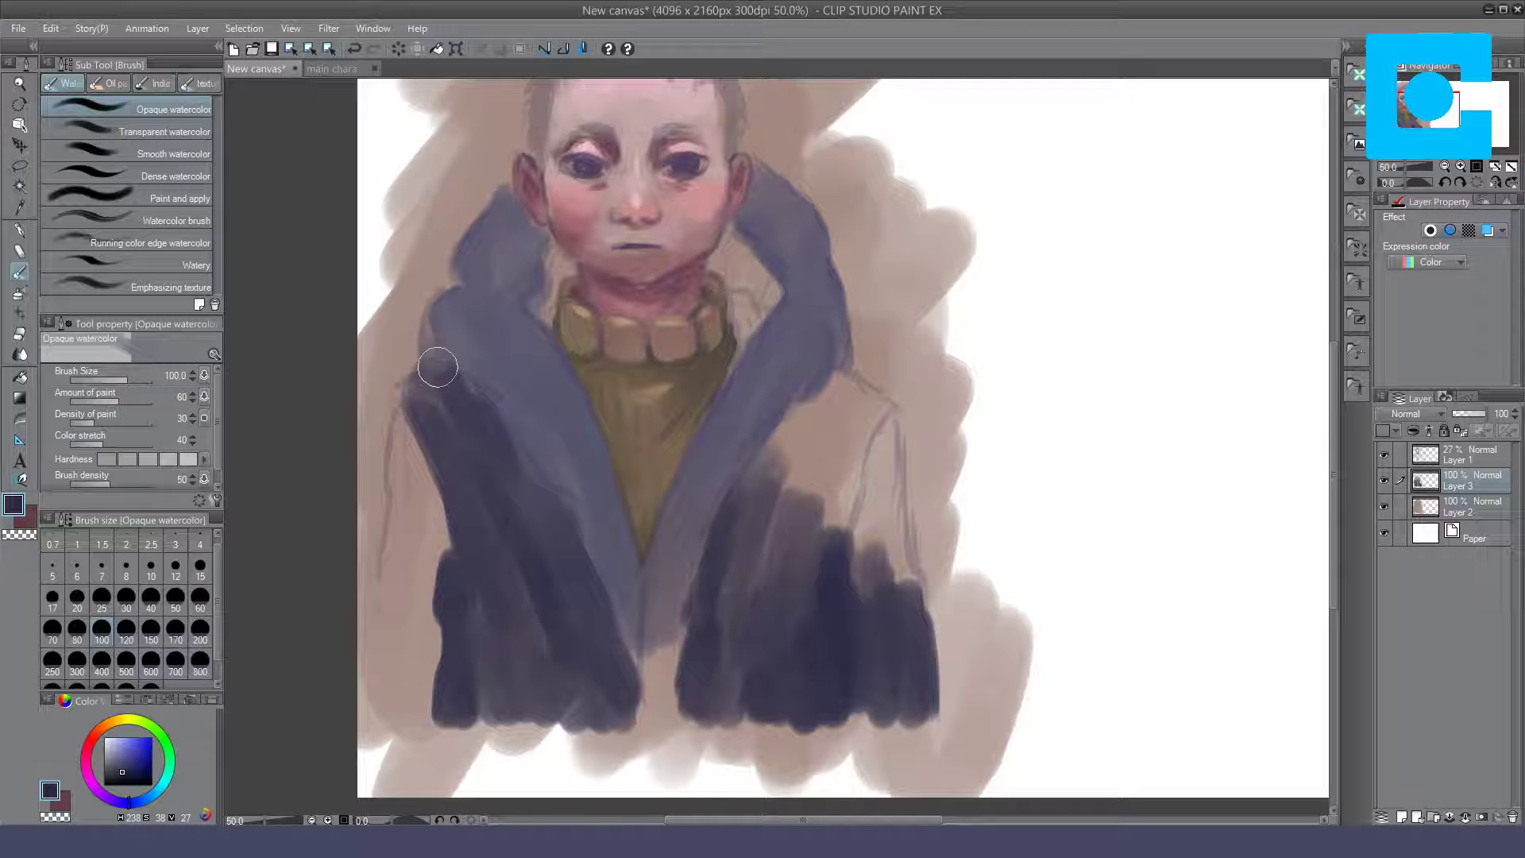
Step: Extend the dark navy over the shoulder beside the hood, both sleeves and the strip along the coat's front opening
{"action": "mouse_move", "coordinate": [507, 290]}
{"action": "left_mouse_down"}
{"action": "mouse_move", "coordinate": [404, 528]}
{"action": "mouse_move", "coordinate": [396, 591]}
{"action": "mouse_move", "coordinate": [393, 441]}
{"action": "mouse_move", "coordinate": [432, 564]}
{"action": "left_mouse_up"}
{"action": "mouse_move", "coordinate": [786, 389]}
{"action": "left_mouse_down"}
{"action": "mouse_move", "coordinate": [810, 476]}
{"action": "mouse_move", "coordinate": [865, 504]}
{"action": "left_mouse_up"}
{"action": "mouse_move", "coordinate": [890, 429]}
{"action": "left_mouse_down"}
{"action": "mouse_move", "coordinate": [877, 508]}
{"action": "mouse_move", "coordinate": [892, 592]}
{"action": "mouse_move", "coordinate": [903, 562]}
{"action": "left_mouse_up"}
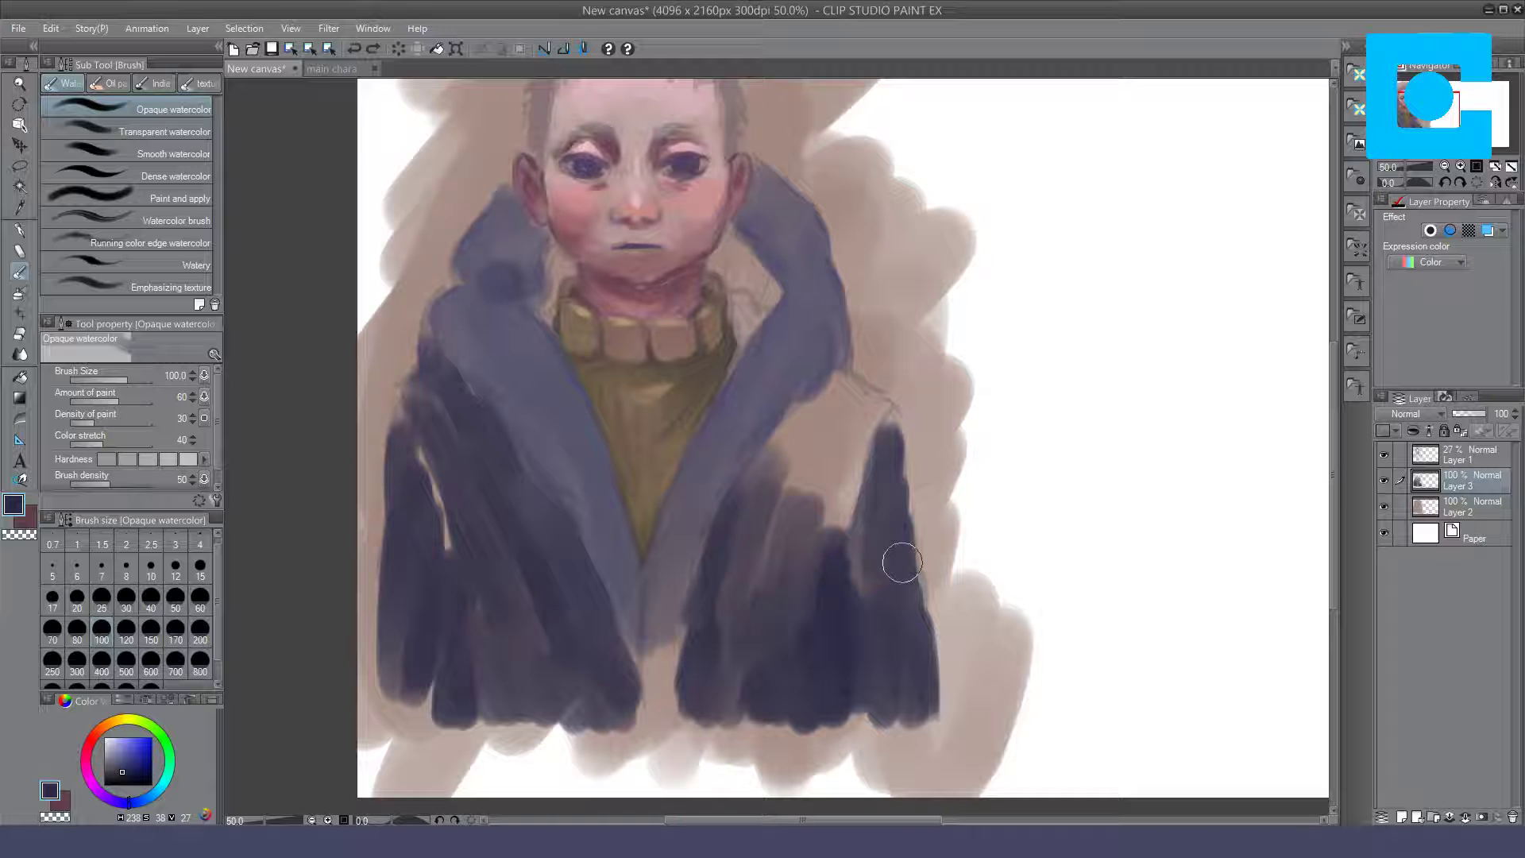
{"action": "left_click_drag", "start_coordinate": [671, 525], "coordinate": [659, 707]}
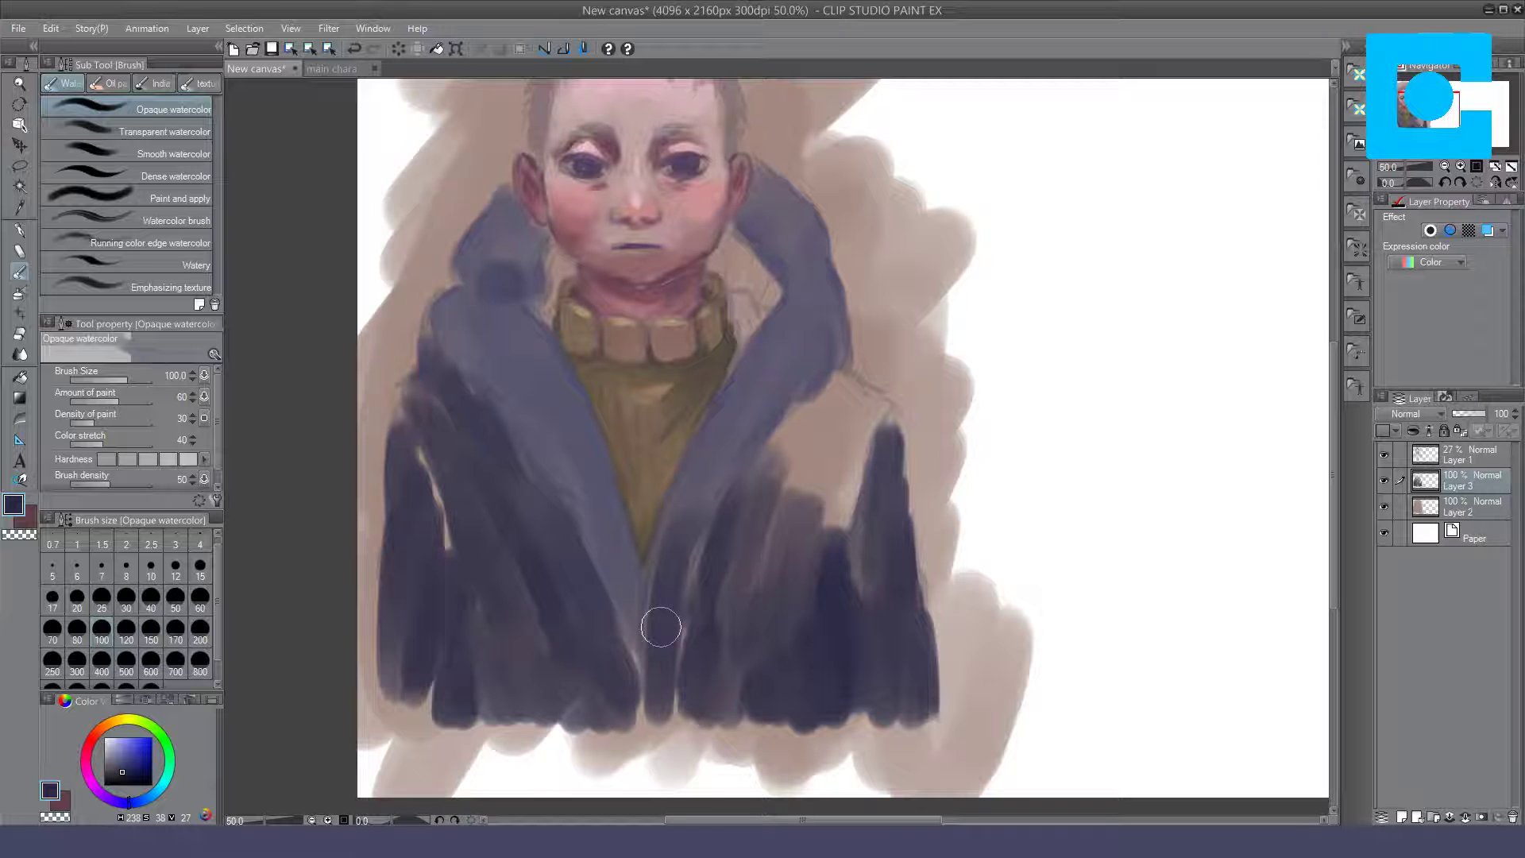
{"action": "left_click_drag", "start_coordinate": [651, 568], "coordinate": [629, 754]}
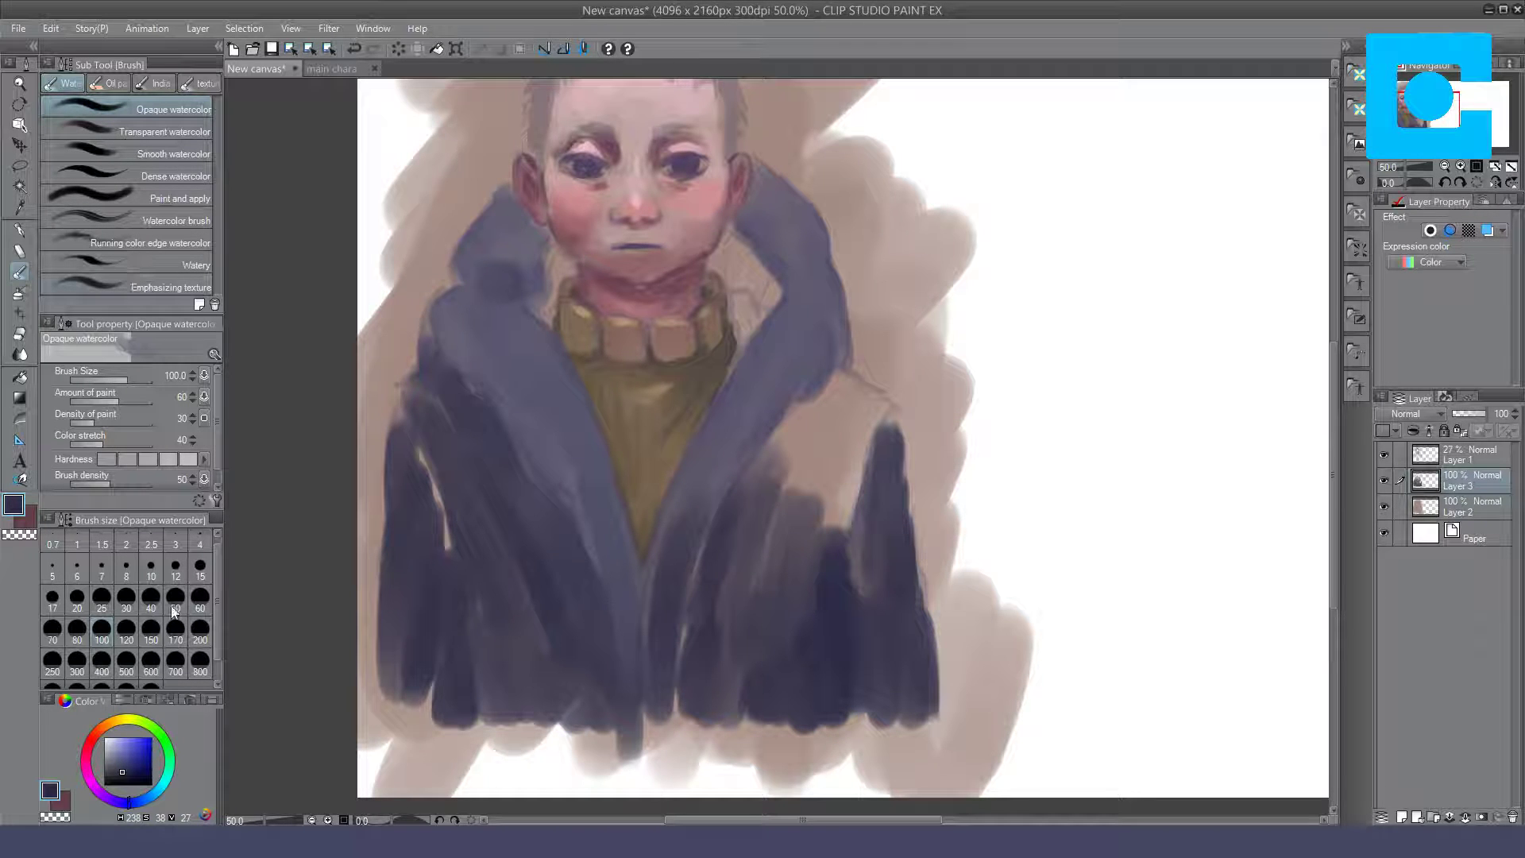
Step: Fill the inner hood on both sides of the neck in dark navy with the brush at size 60
{"action": "left_click", "coordinate": [200, 598]}
{"action": "mouse_move", "coordinate": [554, 260]}
{"action": "left_mouse_down"}
{"action": "mouse_move", "coordinate": [532, 322]}
{"action": "mouse_move", "coordinate": [551, 256]}
{"action": "mouse_move", "coordinate": [544, 279]}
{"action": "left_mouse_up"}
{"action": "mouse_move", "coordinate": [721, 263]}
{"action": "left_mouse_down"}
{"action": "mouse_move", "coordinate": [733, 238]}
{"action": "mouse_move", "coordinate": [756, 295]}
{"action": "mouse_move", "coordinate": [737, 313]}
{"action": "left_mouse_up"}
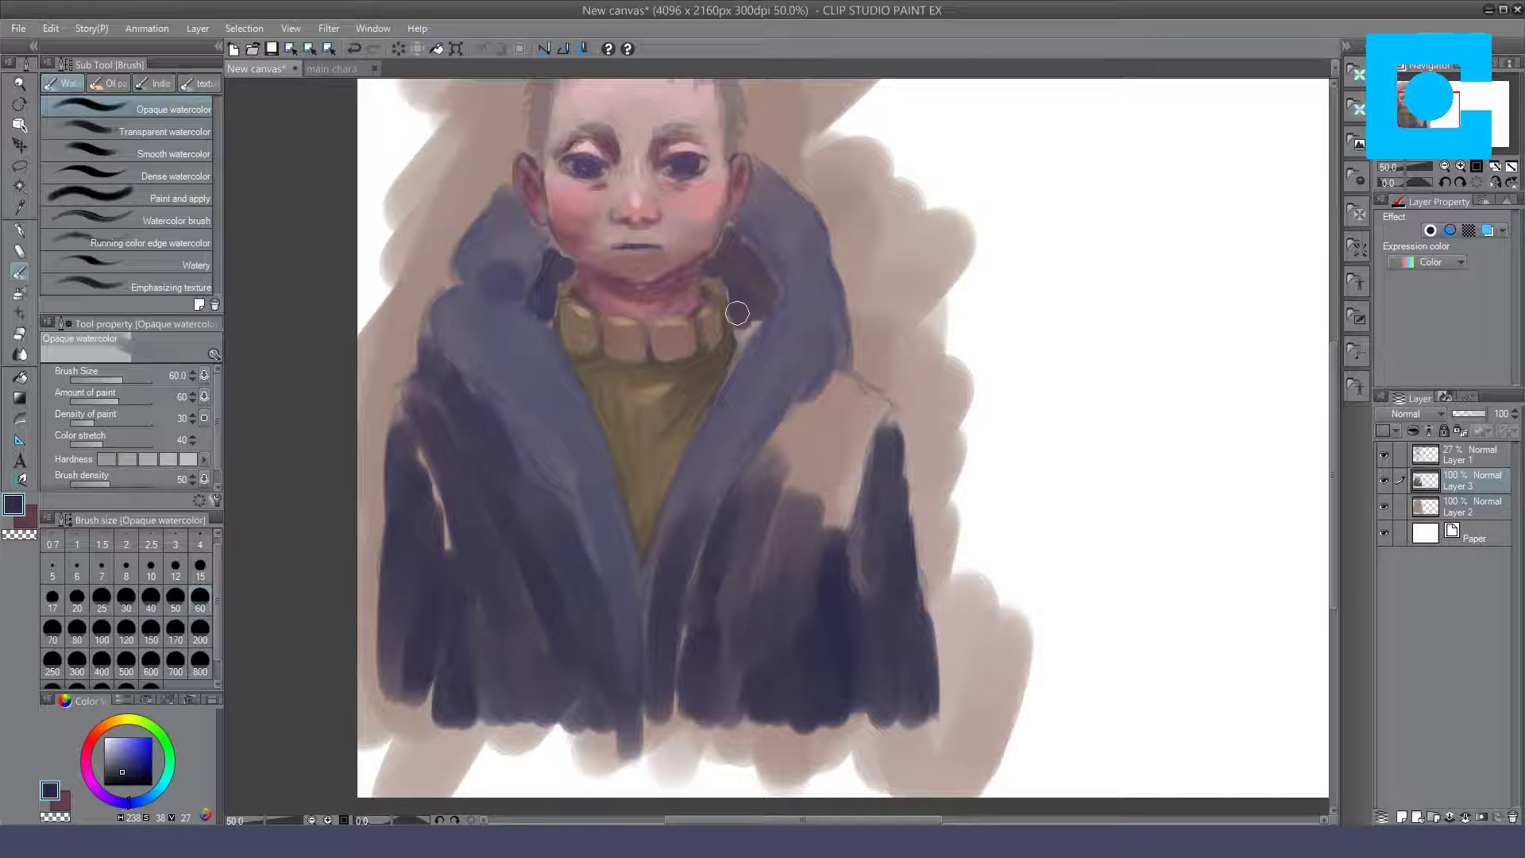
Step: Darken the hood's inner edges along the neck and sweater and the left lapel's outer edge with Dense watercolor at size 30
{"action": "left_click", "coordinate": [178, 177]}
{"action": "mouse_move", "coordinate": [550, 256]}
{"action": "left_mouse_down"}
{"action": "mouse_move", "coordinate": [552, 349]}
{"action": "mouse_move", "coordinate": [534, 282]}
{"action": "mouse_move", "coordinate": [555, 242]}
{"action": "mouse_move", "coordinate": [563, 278]}
{"action": "left_mouse_up"}
{"action": "mouse_move", "coordinate": [703, 262]}
{"action": "left_mouse_down"}
{"action": "mouse_move", "coordinate": [743, 235]}
{"action": "mouse_move", "coordinate": [774, 264]}
{"action": "mouse_move", "coordinate": [782, 308]}
{"action": "mouse_move", "coordinate": [713, 408]}
{"action": "left_mouse_up"}
{"action": "mouse_move", "coordinate": [573, 381]}
{"action": "left_mouse_down"}
{"action": "mouse_move", "coordinate": [645, 584]}
{"action": "mouse_move", "coordinate": [651, 548]}
{"action": "left_mouse_up"}
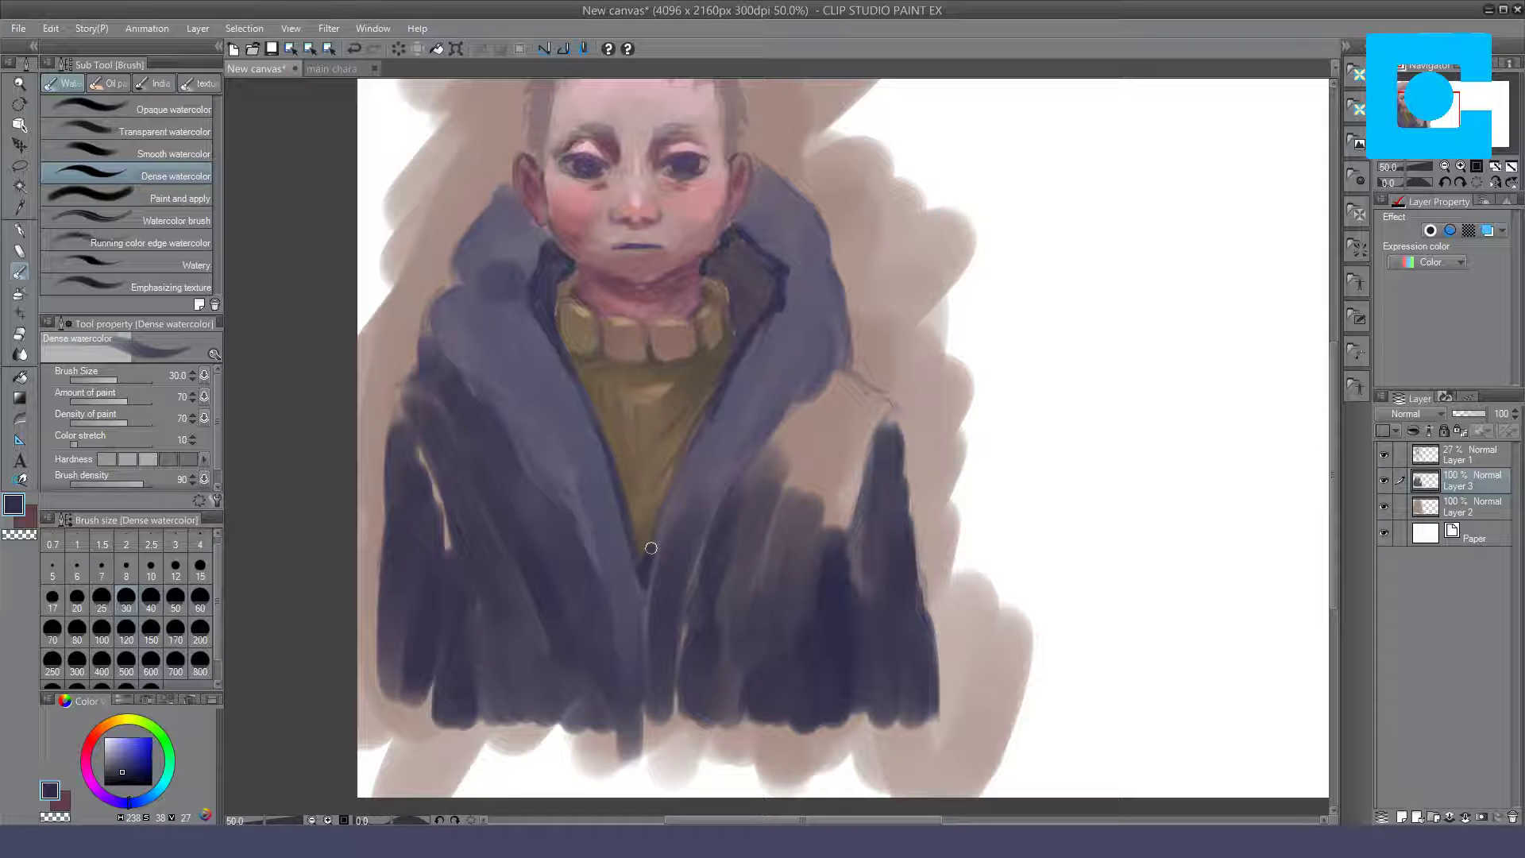
{"action": "mouse_move", "coordinate": [429, 311]}
{"action": "left_mouse_down"}
{"action": "mouse_move", "coordinate": [420, 369]}
{"action": "mouse_move", "coordinate": [459, 380]}
{"action": "mouse_move", "coordinate": [521, 467]}
{"action": "left_mouse_up"}
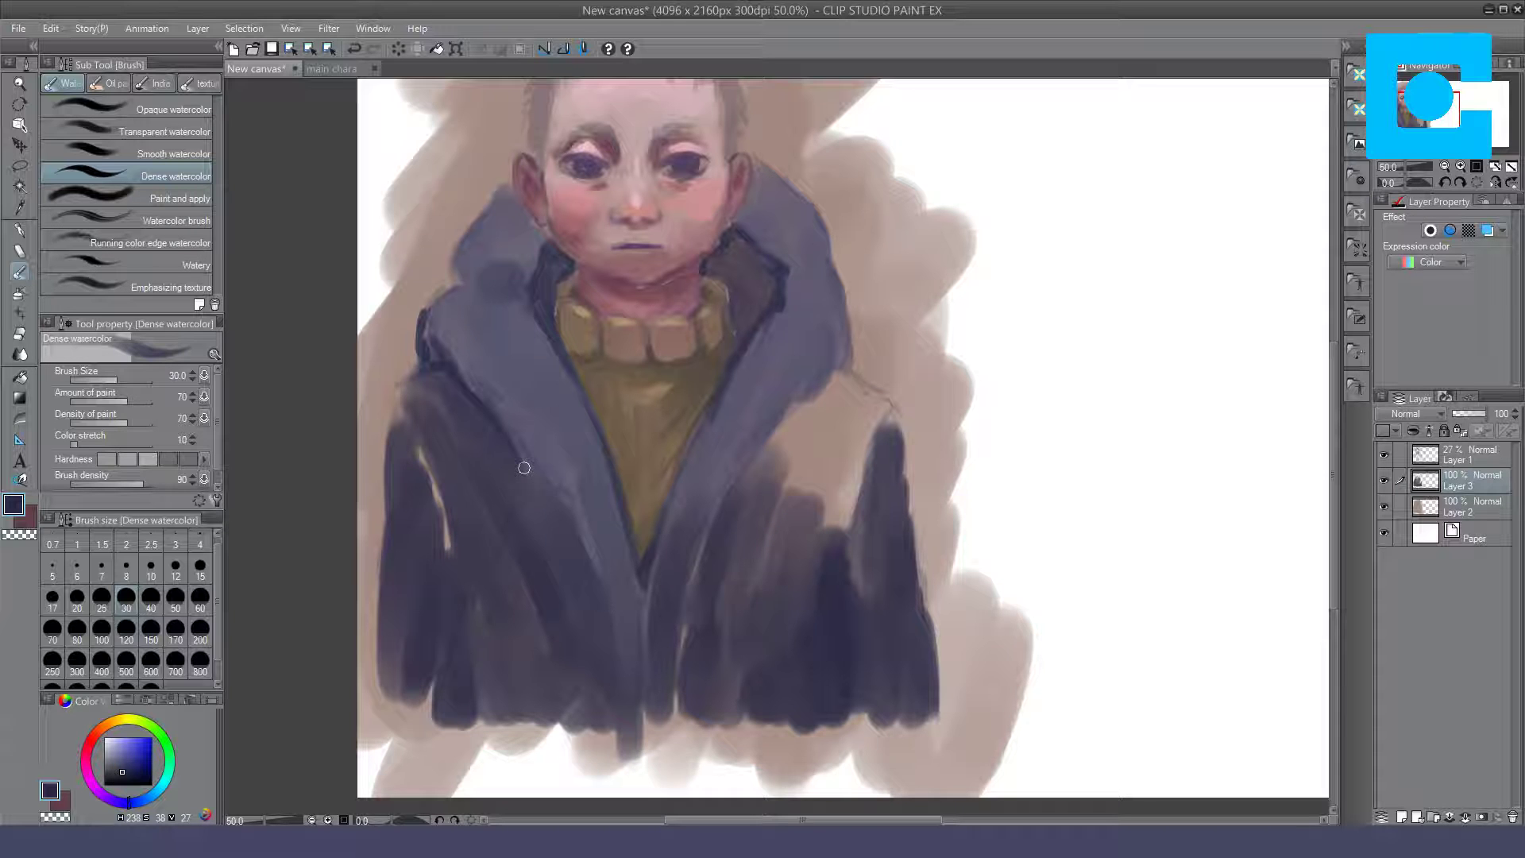
Step: Fill the bare right shoulder and recolour the left chest in a slightly lighter navy with Opaque watercolor at size 60
{"action": "left_click", "coordinate": [119, 759]}
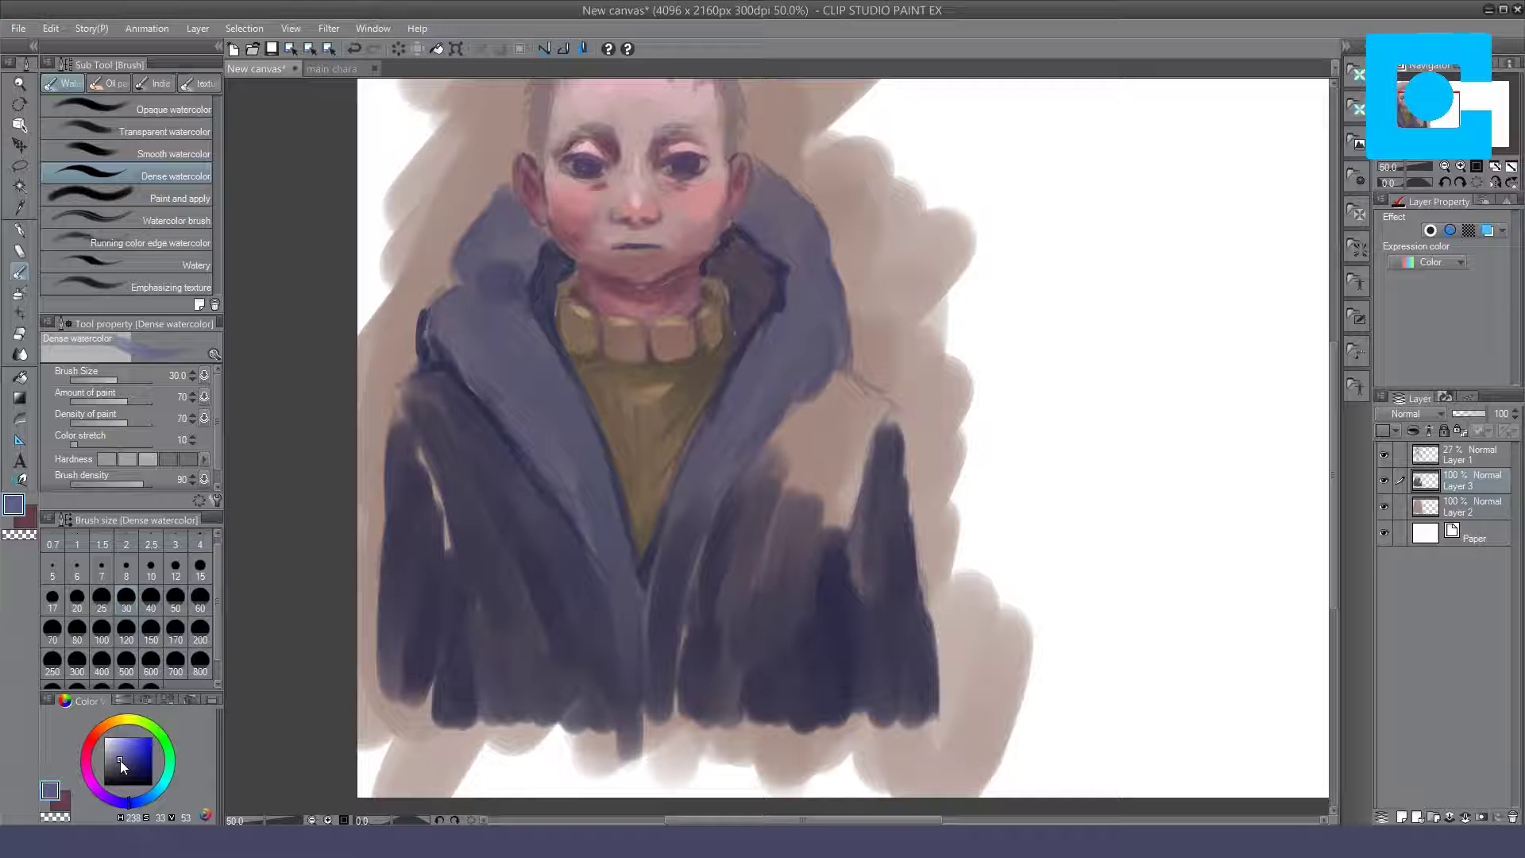
{"action": "left_click", "coordinate": [122, 762]}
{"action": "left_click", "coordinate": [127, 107]}
{"action": "left_click_drag", "start_coordinate": [842, 393], "coordinate": [822, 422]}
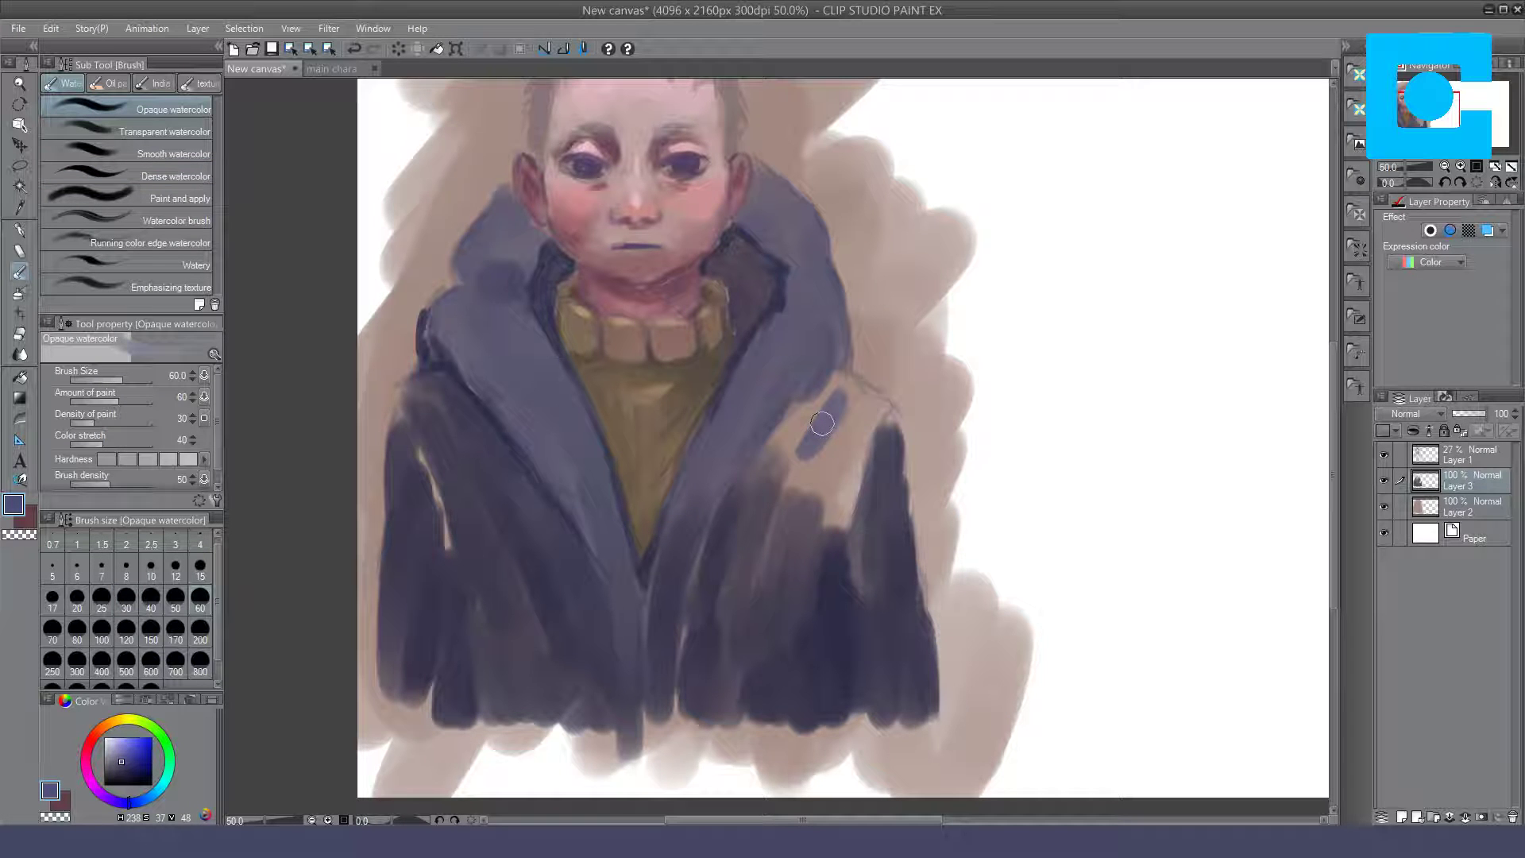
{"action": "key", "text": "ctrl+z"}
{"action": "left_click", "coordinate": [124, 767]}
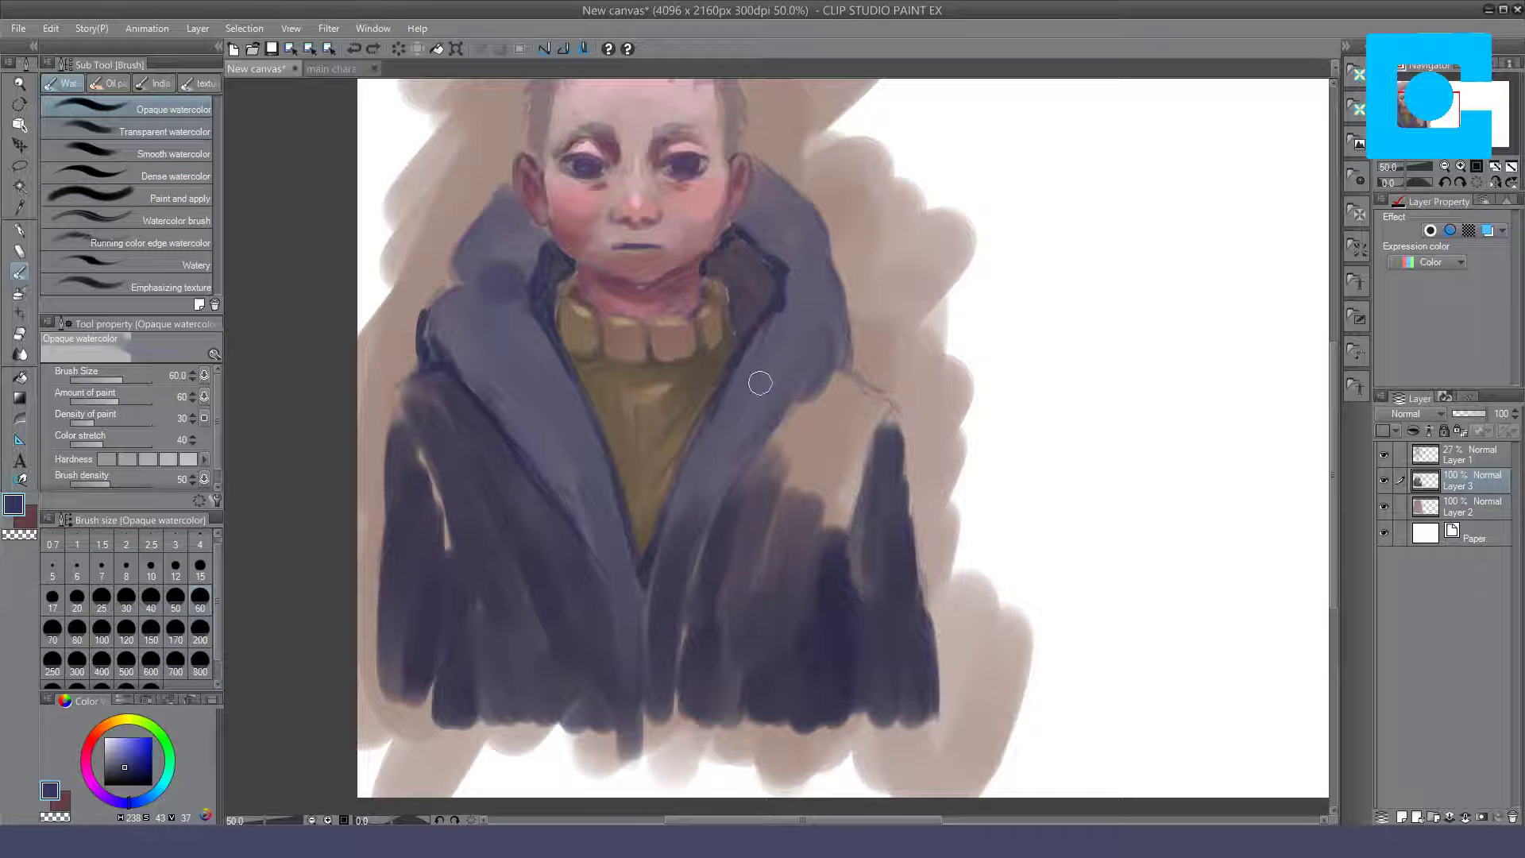
{"action": "mouse_move", "coordinate": [835, 388]}
{"action": "left_mouse_down"}
{"action": "mouse_move", "coordinate": [794, 425]}
{"action": "mouse_move", "coordinate": [840, 373]}
{"action": "mouse_move", "coordinate": [834, 401]}
{"action": "mouse_move", "coordinate": [861, 396]}
{"action": "mouse_move", "coordinate": [802, 476]}
{"action": "mouse_move", "coordinate": [842, 429]}
{"action": "mouse_move", "coordinate": [847, 480]}
{"action": "mouse_move", "coordinate": [807, 487]}
{"action": "mouse_move", "coordinate": [835, 414]}
{"action": "mouse_move", "coordinate": [802, 583]}
{"action": "left_mouse_up"}
{"action": "mouse_move", "coordinate": [439, 420]}
{"action": "left_mouse_down"}
{"action": "mouse_move", "coordinate": [423, 407]}
{"action": "mouse_move", "coordinate": [474, 516]}
{"action": "mouse_move", "coordinate": [492, 645]}
{"action": "mouse_move", "coordinate": [572, 578]}
{"action": "left_mouse_up"}
Step: Even out the navy across the coat front and sleeves with Opaque watercolor at size 120, covering the remaining background gaps
{"action": "left_click", "coordinate": [126, 630]}
{"action": "left_click_drag", "start_coordinate": [416, 459], "coordinate": [437, 525]}
{"action": "mouse_move", "coordinate": [758, 475]}
{"action": "left_mouse_down"}
{"action": "mouse_move", "coordinate": [711, 636]}
{"action": "mouse_move", "coordinate": [681, 684]}
{"action": "mouse_move", "coordinate": [695, 548]}
{"action": "left_mouse_up"}
{"action": "mouse_move", "coordinate": [733, 498]}
{"action": "left_mouse_down"}
{"action": "mouse_move", "coordinate": [773, 499]}
{"action": "mouse_move", "coordinate": [772, 669]}
{"action": "left_mouse_up"}
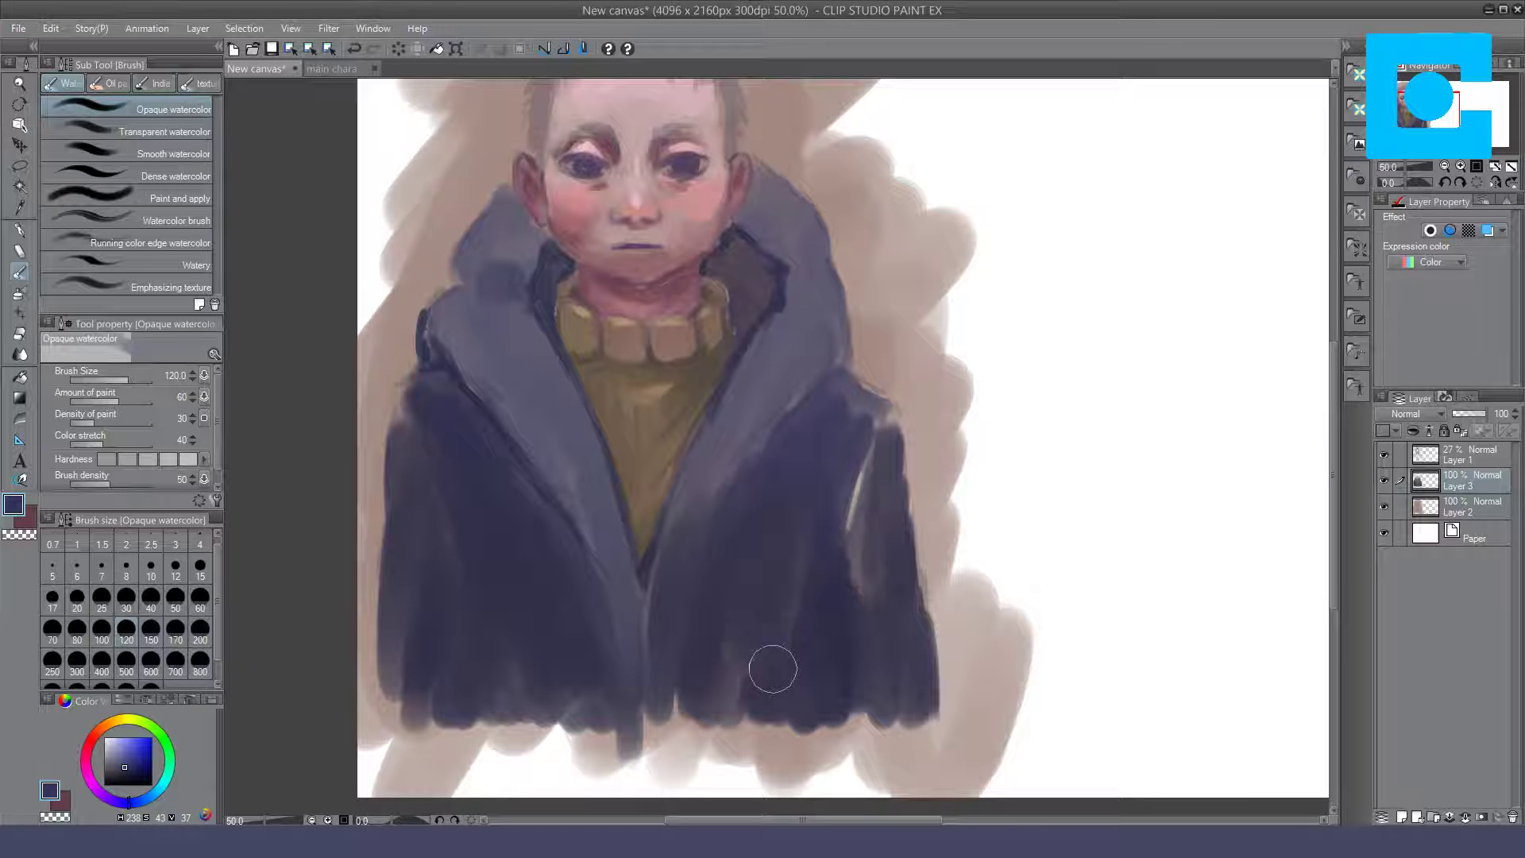
{"action": "left_click_drag", "start_coordinate": [864, 465], "coordinate": [895, 678]}
{"action": "left_click_drag", "start_coordinate": [894, 508], "coordinate": [834, 402]}
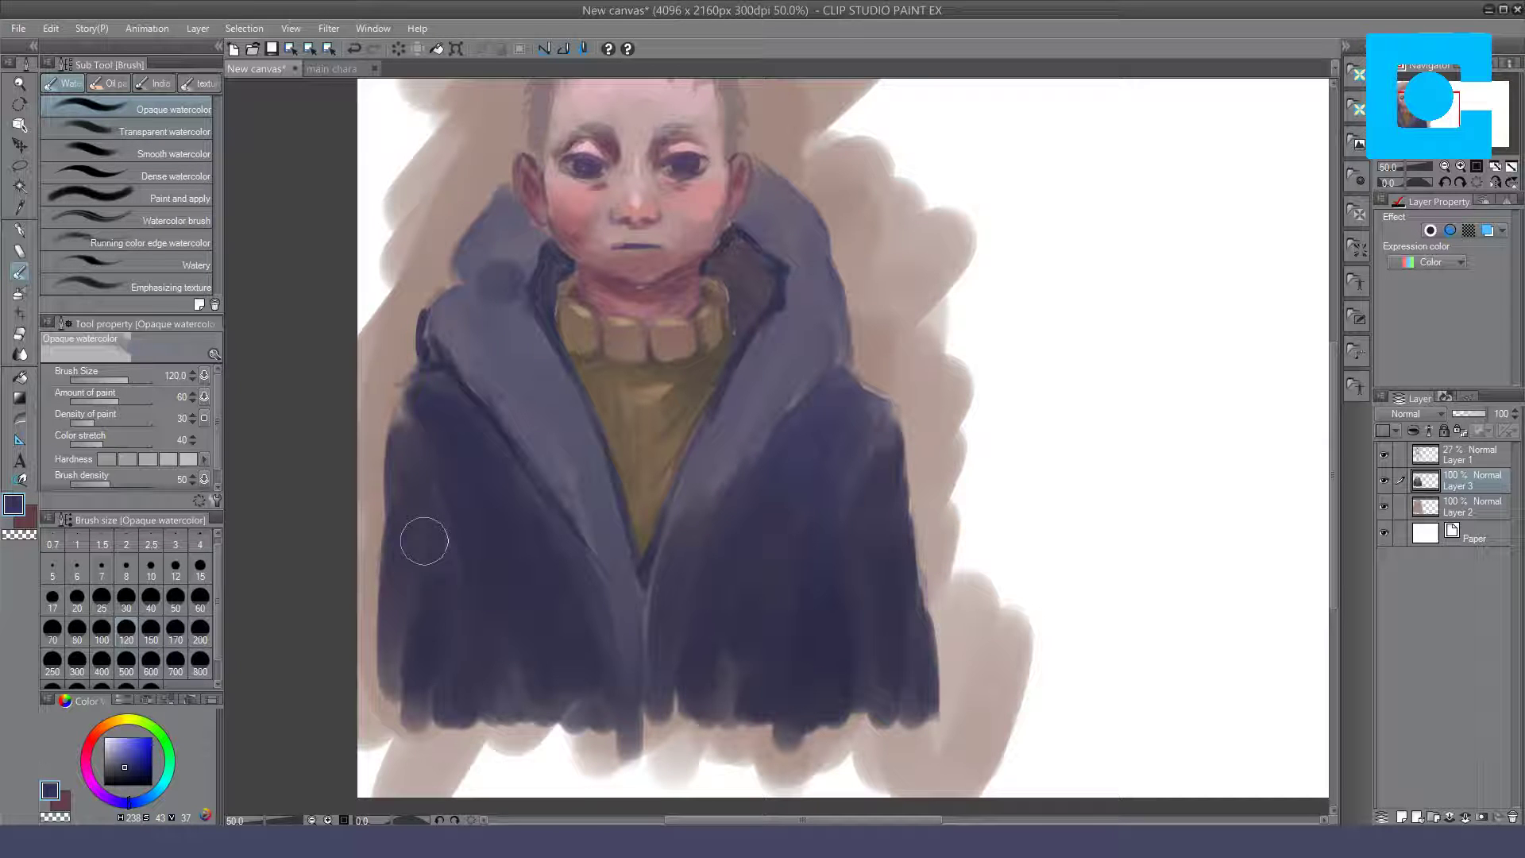
Step: Define the outer edges of both lapels down to the hem in darker navy with Dense watercolor, enlarging the brush to size 30
{"action": "left_click", "coordinate": [127, 174]}
{"action": "left_click", "coordinate": [121, 774]}
{"action": "left_click", "coordinate": [200, 565]}
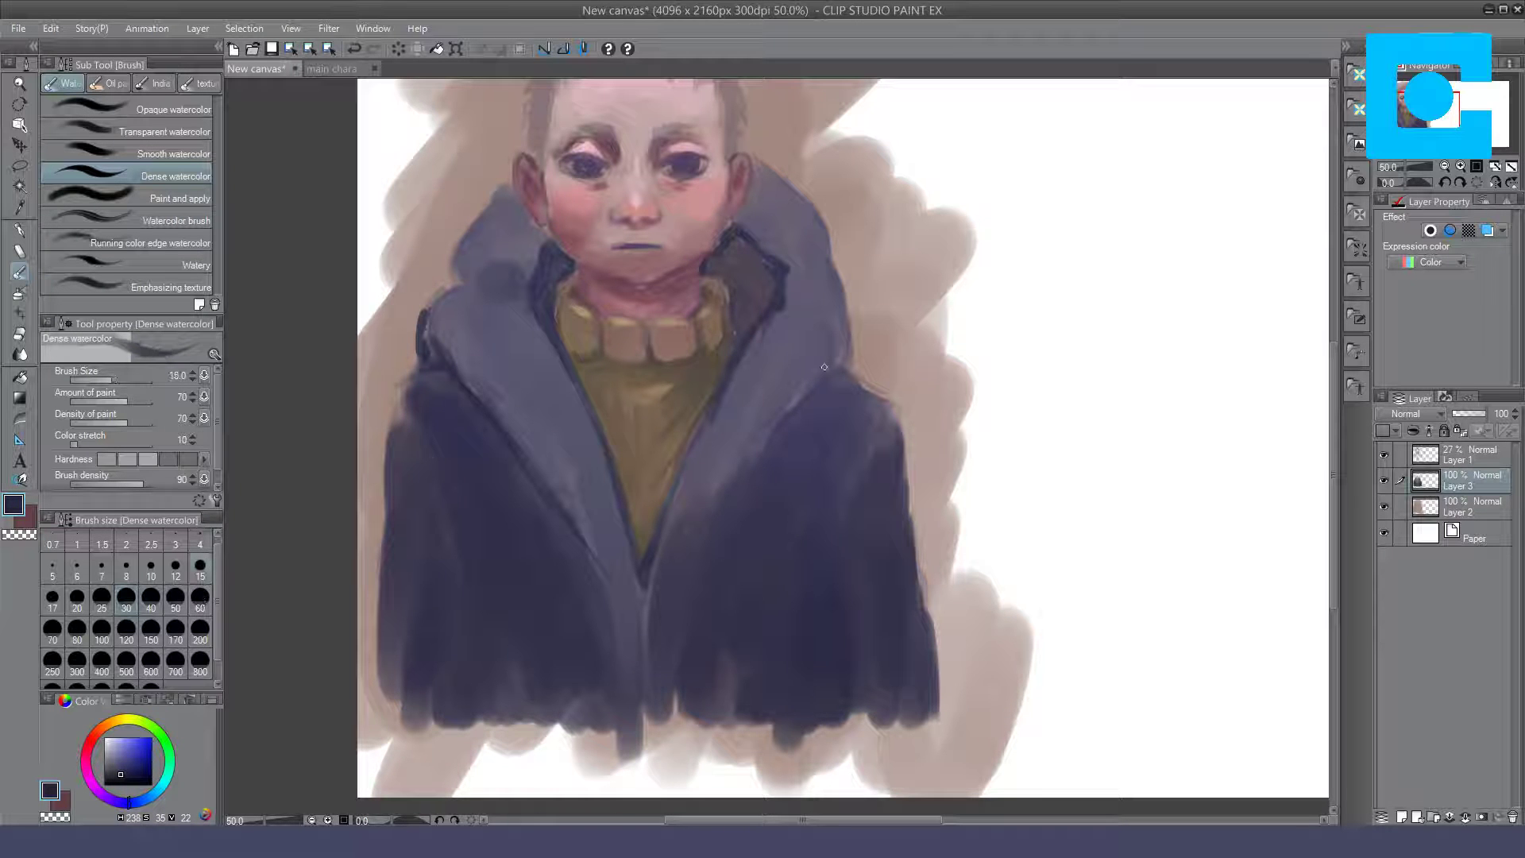
{"action": "left_click_drag", "start_coordinate": [834, 343], "coordinate": [785, 420]}
{"action": "key", "text": "bracketright"}
{"action": "key", "text": "bracketright"}
{"action": "key", "text": "bracketright"}
{"action": "key", "text": "bracketright"}
{"action": "mouse_move", "coordinate": [792, 413]}
{"action": "left_mouse_down"}
{"action": "mouse_move", "coordinate": [735, 470]}
{"action": "mouse_move", "coordinate": [701, 542]}
{"action": "mouse_move", "coordinate": [677, 714]}
{"action": "left_mouse_up"}
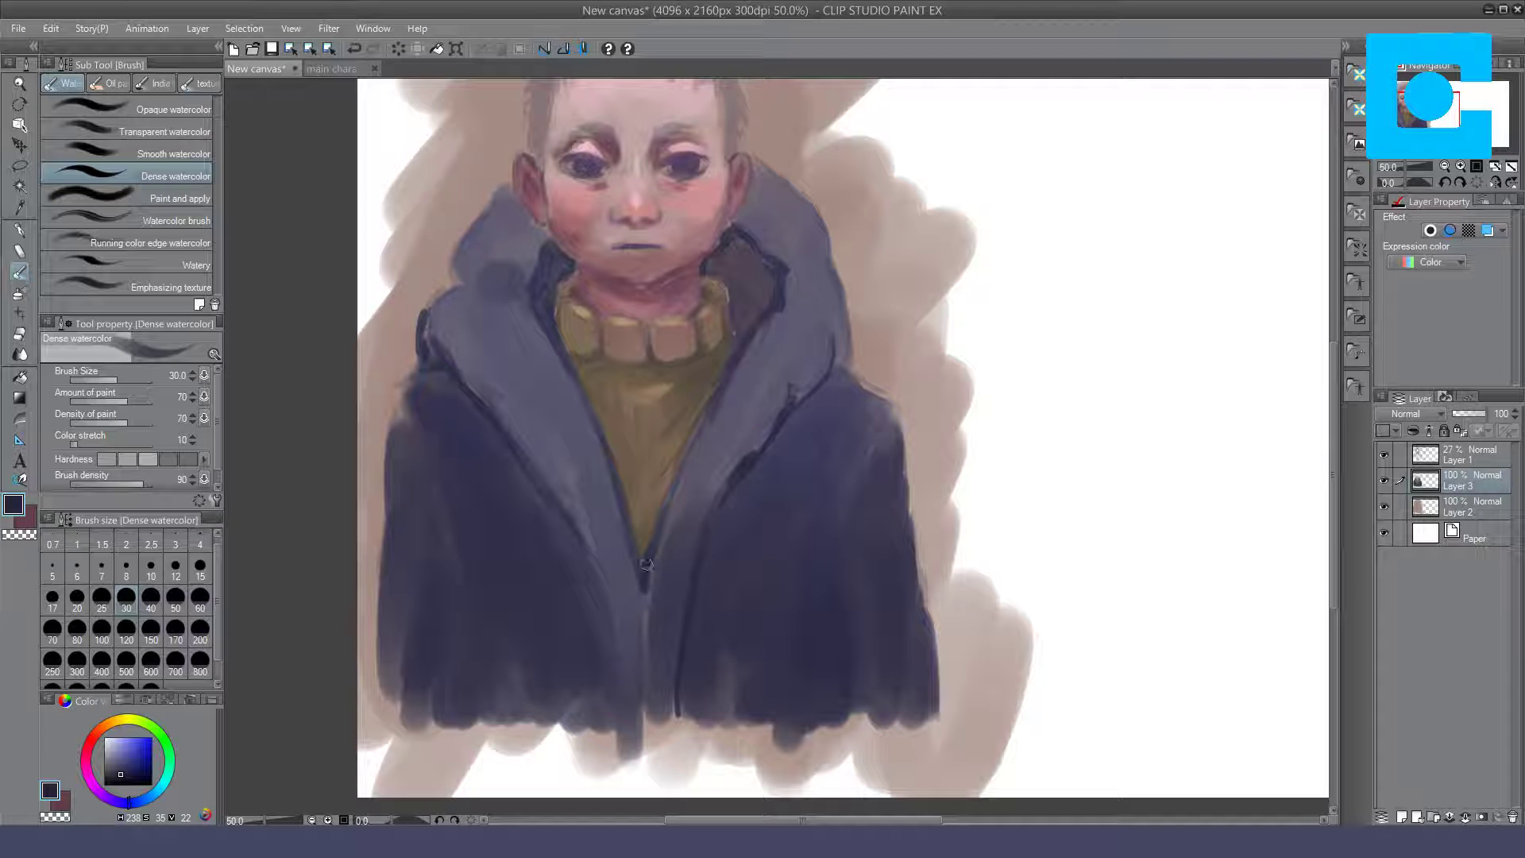
{"action": "mouse_move", "coordinate": [562, 519]}
{"action": "left_mouse_down"}
{"action": "mouse_move", "coordinate": [606, 586]}
{"action": "mouse_move", "coordinate": [612, 703]}
{"action": "left_mouse_up"}
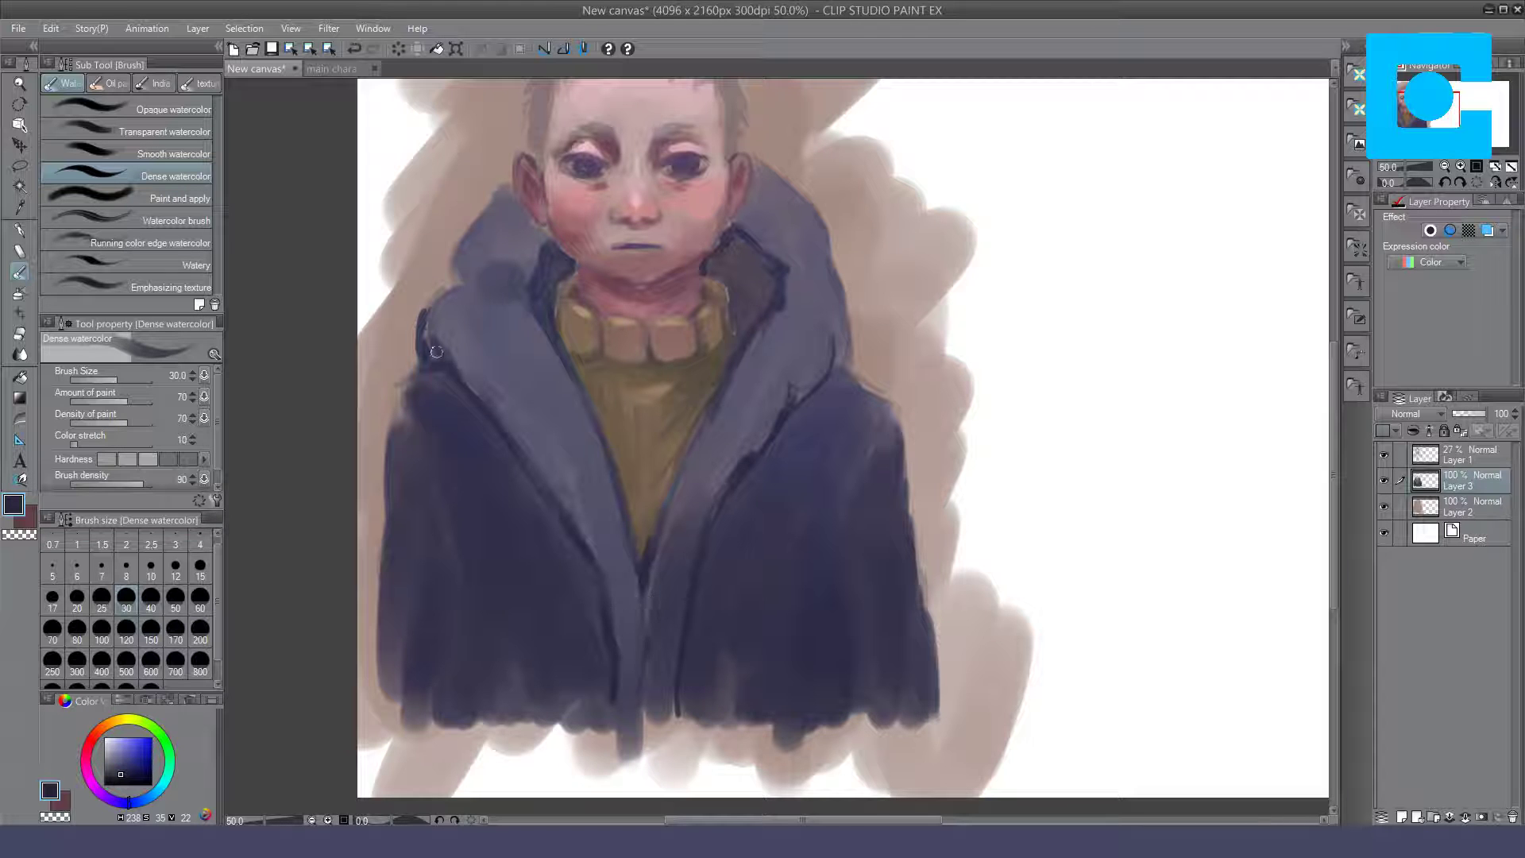
Step: Outline the hood's left outer edge and shade the folds inside the hood around the neck in dark navy
{"action": "left_click_drag", "start_coordinate": [435, 330], "coordinate": [506, 187]}
{"action": "mouse_move", "coordinate": [556, 269]}
{"action": "left_mouse_down"}
{"action": "mouse_move", "coordinate": [551, 248]}
{"action": "mouse_move", "coordinate": [543, 262]}
{"action": "left_mouse_up"}
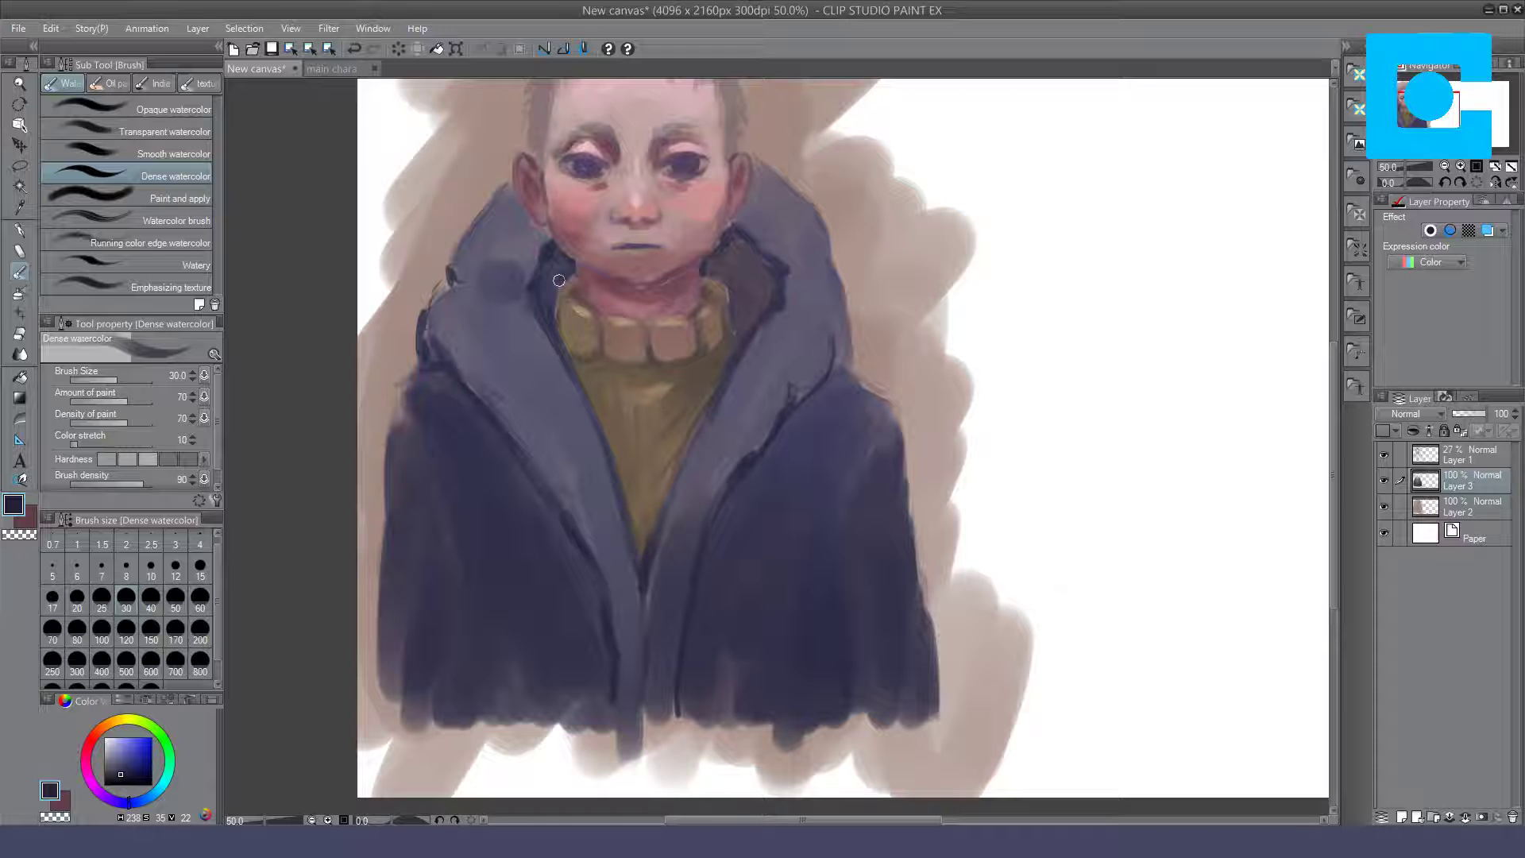
{"action": "mouse_move", "coordinate": [753, 288]}
{"action": "left_mouse_down"}
{"action": "mouse_move", "coordinate": [743, 269]}
{"action": "mouse_move", "coordinate": [777, 290]}
{"action": "mouse_move", "coordinate": [694, 436]}
{"action": "left_mouse_up"}
{"action": "mouse_move", "coordinate": [753, 315]}
{"action": "left_mouse_down"}
{"action": "mouse_move", "coordinate": [717, 278]}
{"action": "mouse_move", "coordinate": [726, 332]}
{"action": "left_mouse_up"}
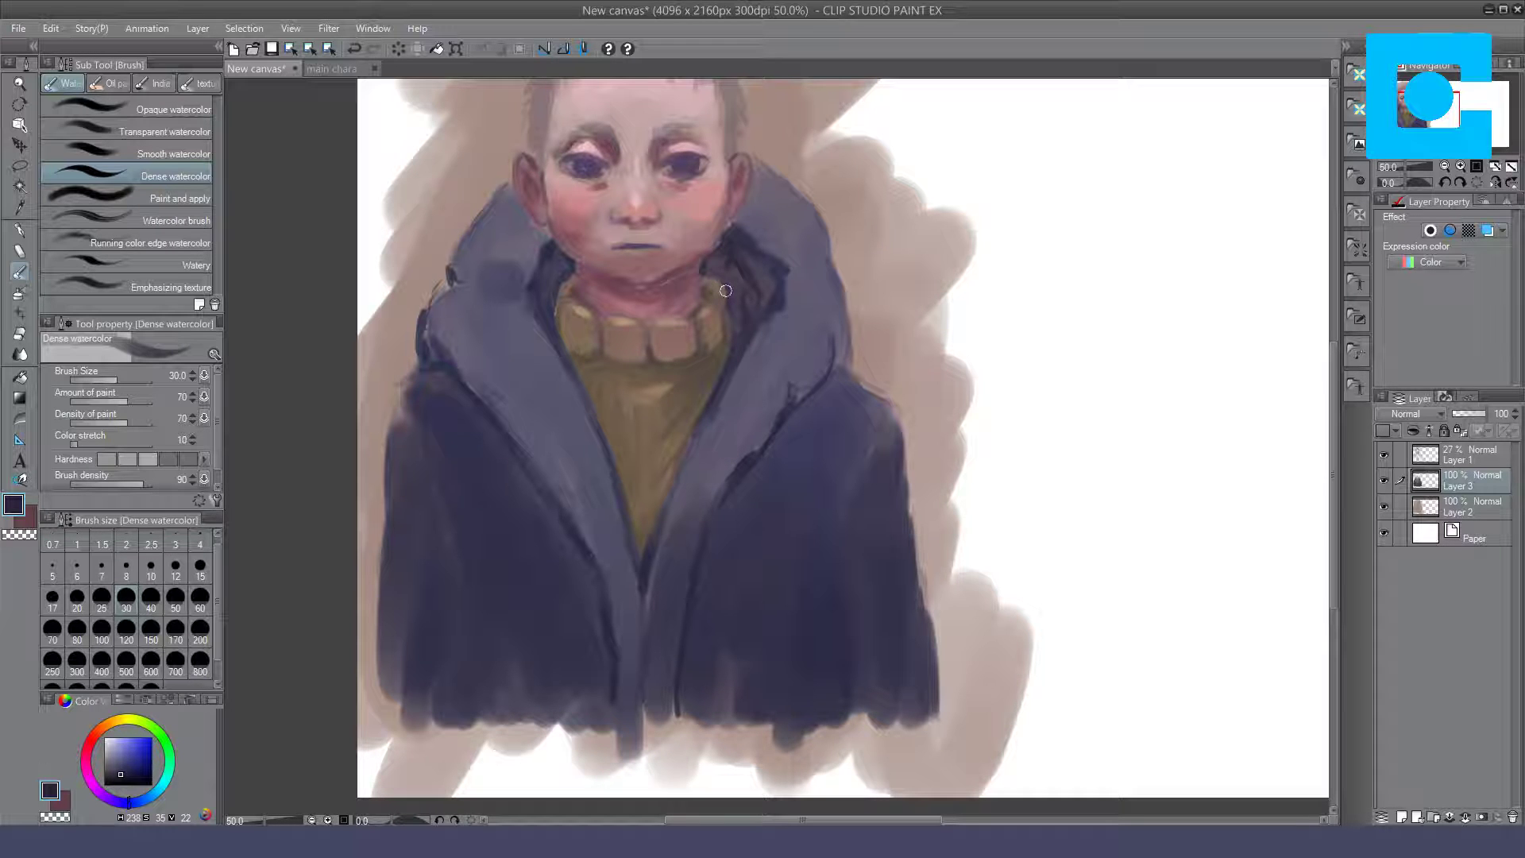
{"action": "left_click_drag", "start_coordinate": [734, 313], "coordinate": [742, 326]}
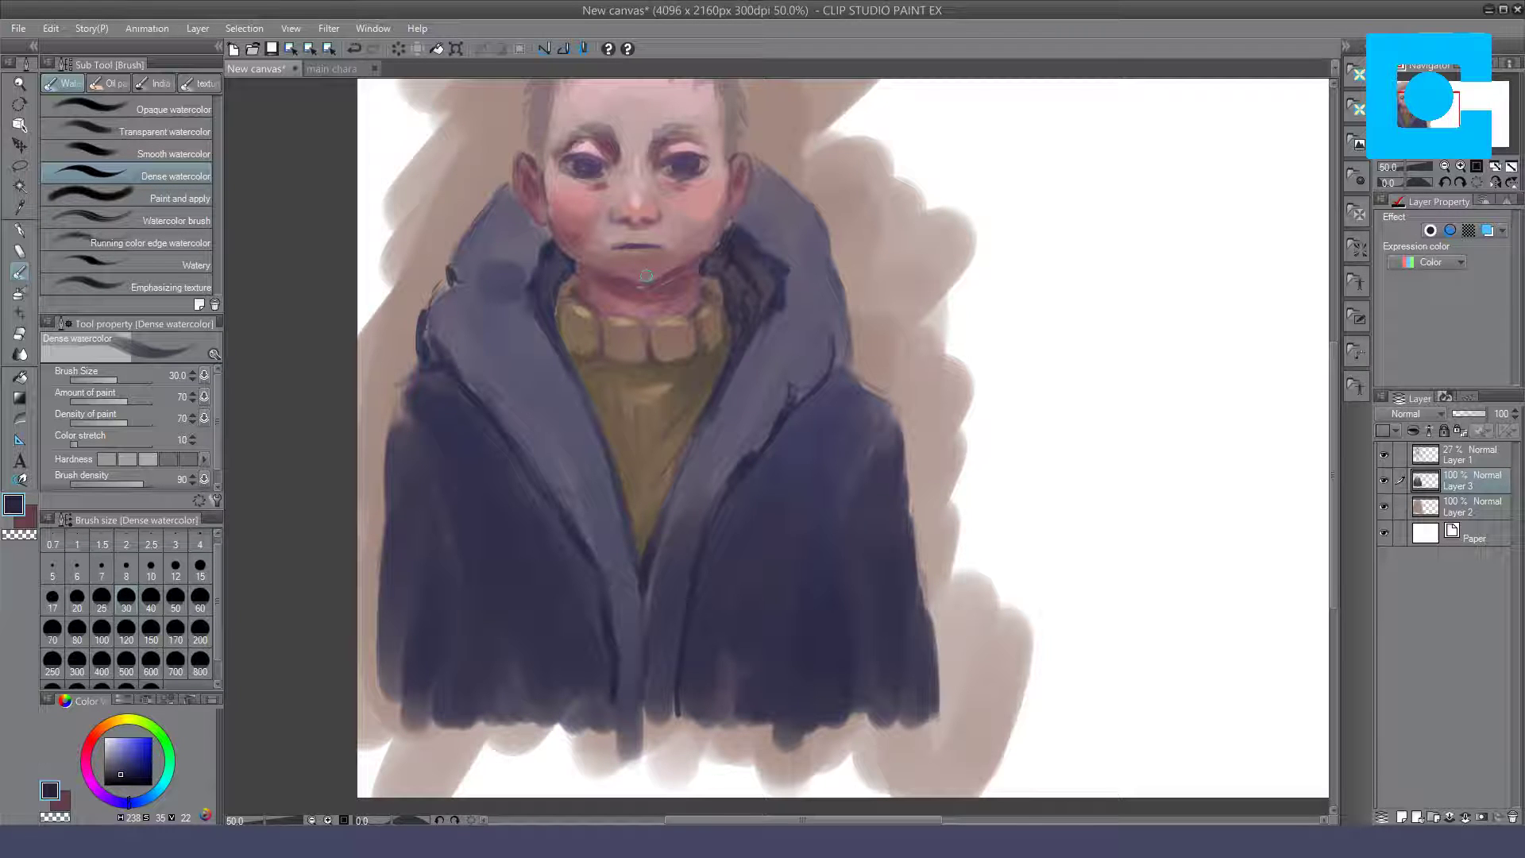
{"action": "mouse_move", "coordinate": [437, 350]}
{"action": "left_mouse_down"}
{"action": "mouse_move", "coordinate": [428, 306]}
{"action": "mouse_move", "coordinate": [449, 274]}
{"action": "left_mouse_up"}
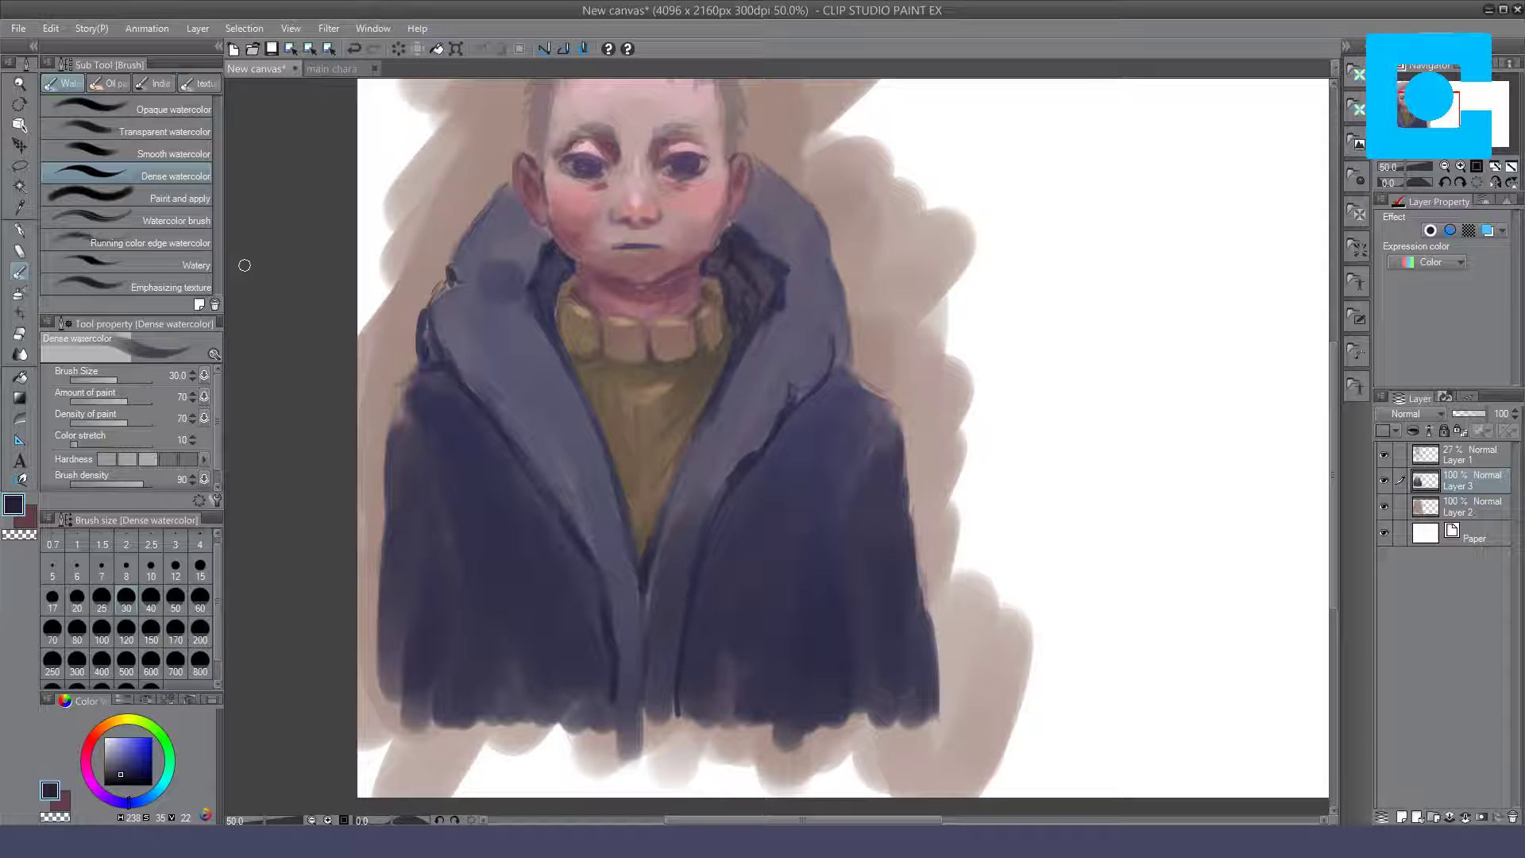
Step: Soften the outline of the hood's upper left edge with Opaque watercolor at size 60
{"action": "left_click", "coordinate": [203, 110]}
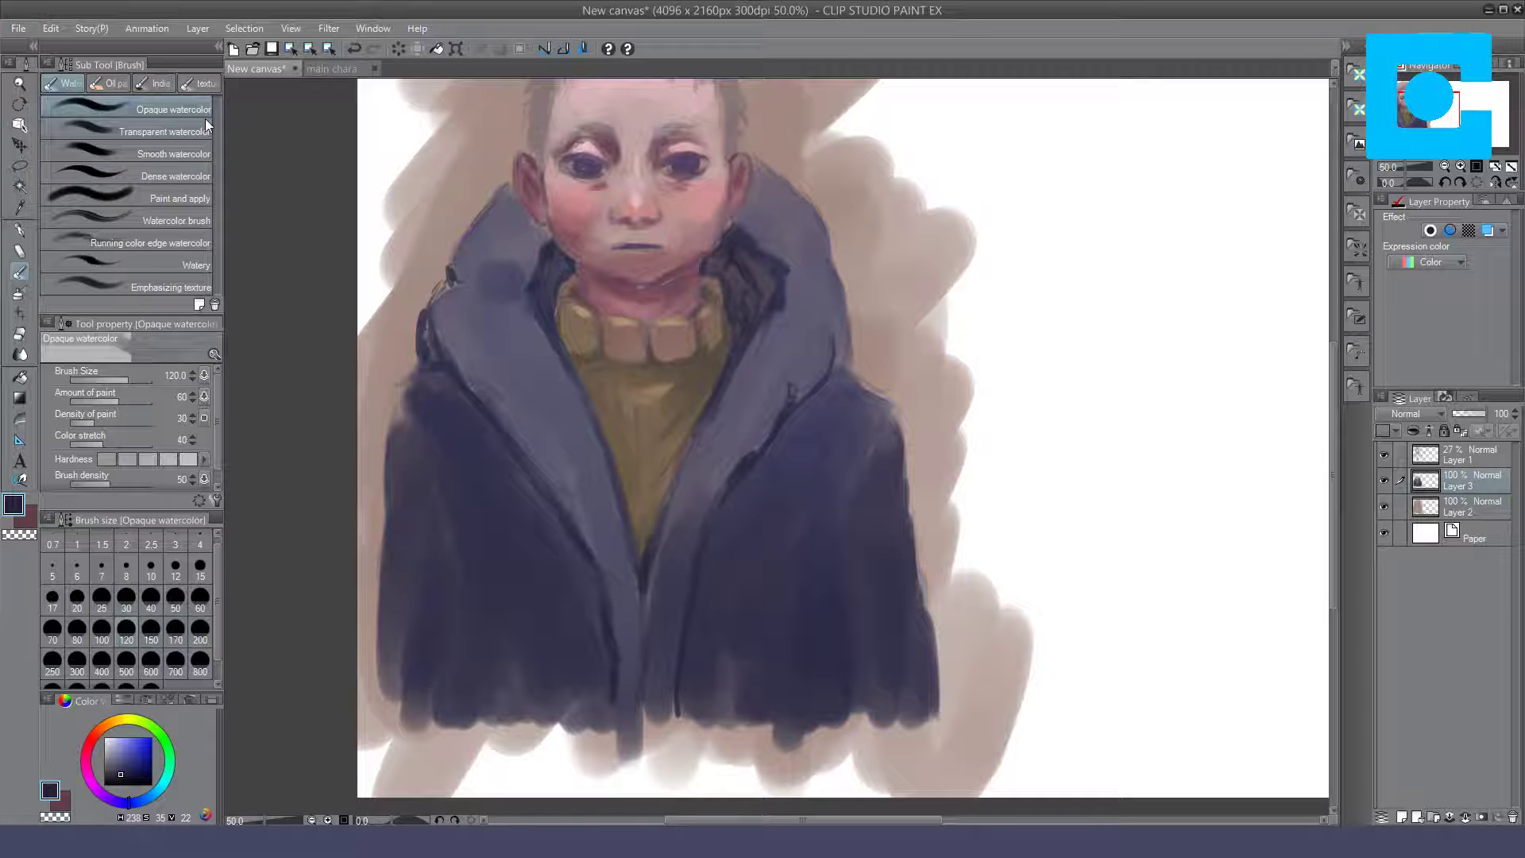
{"action": "left_click", "coordinate": [200, 599]}
{"action": "mouse_move", "coordinate": [469, 266]}
{"action": "left_mouse_down"}
{"action": "mouse_move", "coordinate": [449, 286]}
{"action": "mouse_move", "coordinate": [505, 192]}
{"action": "left_mouse_up"}
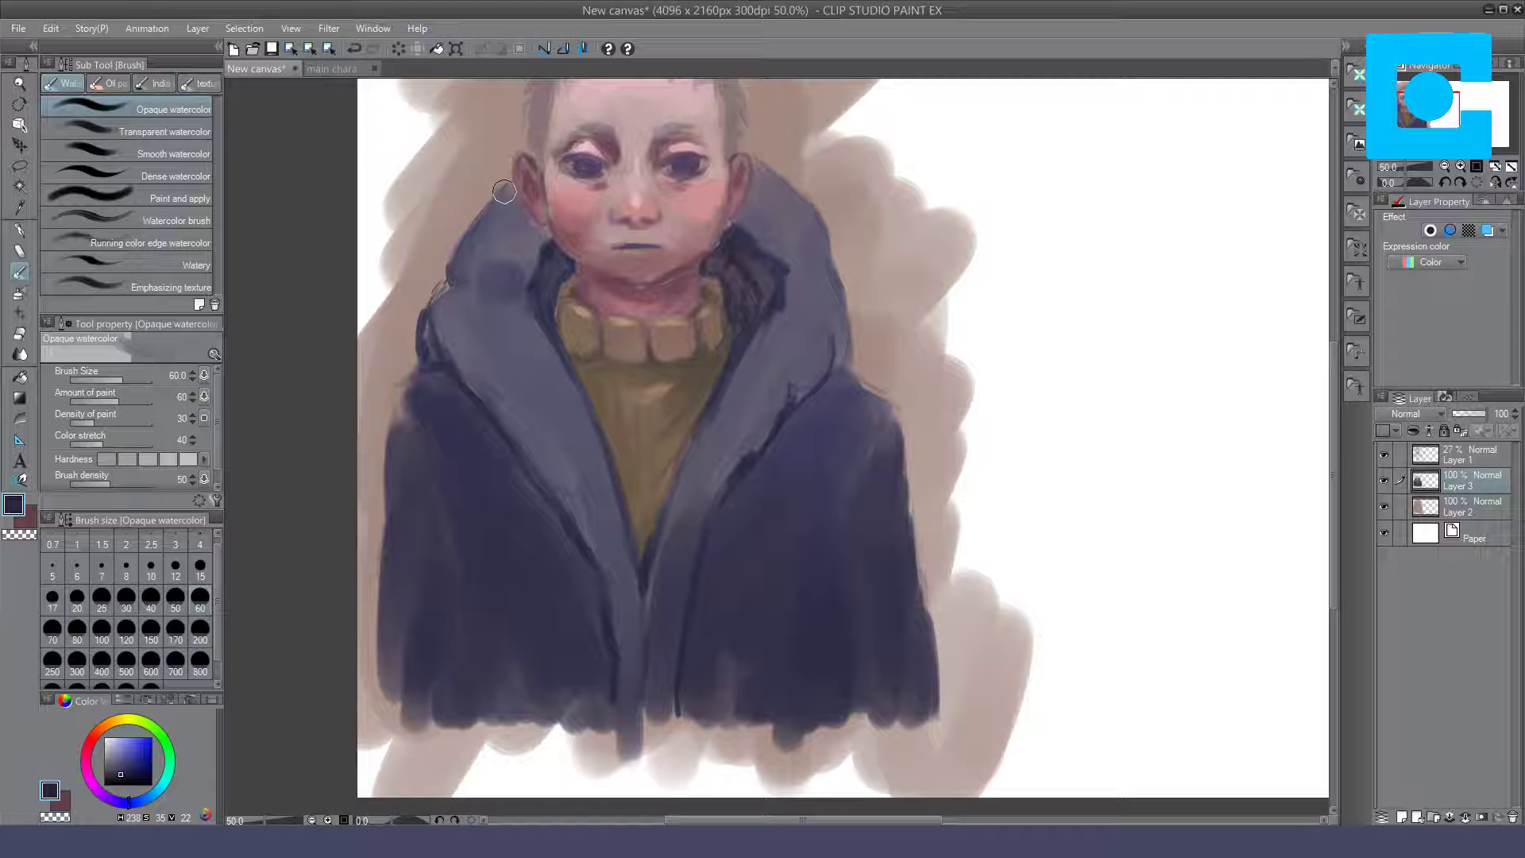
Step: Compare shaded and base colours in the main chara - crossroads document by hiding and showing the colo full body folder
{"action": "left_click", "coordinate": [346, 69]}
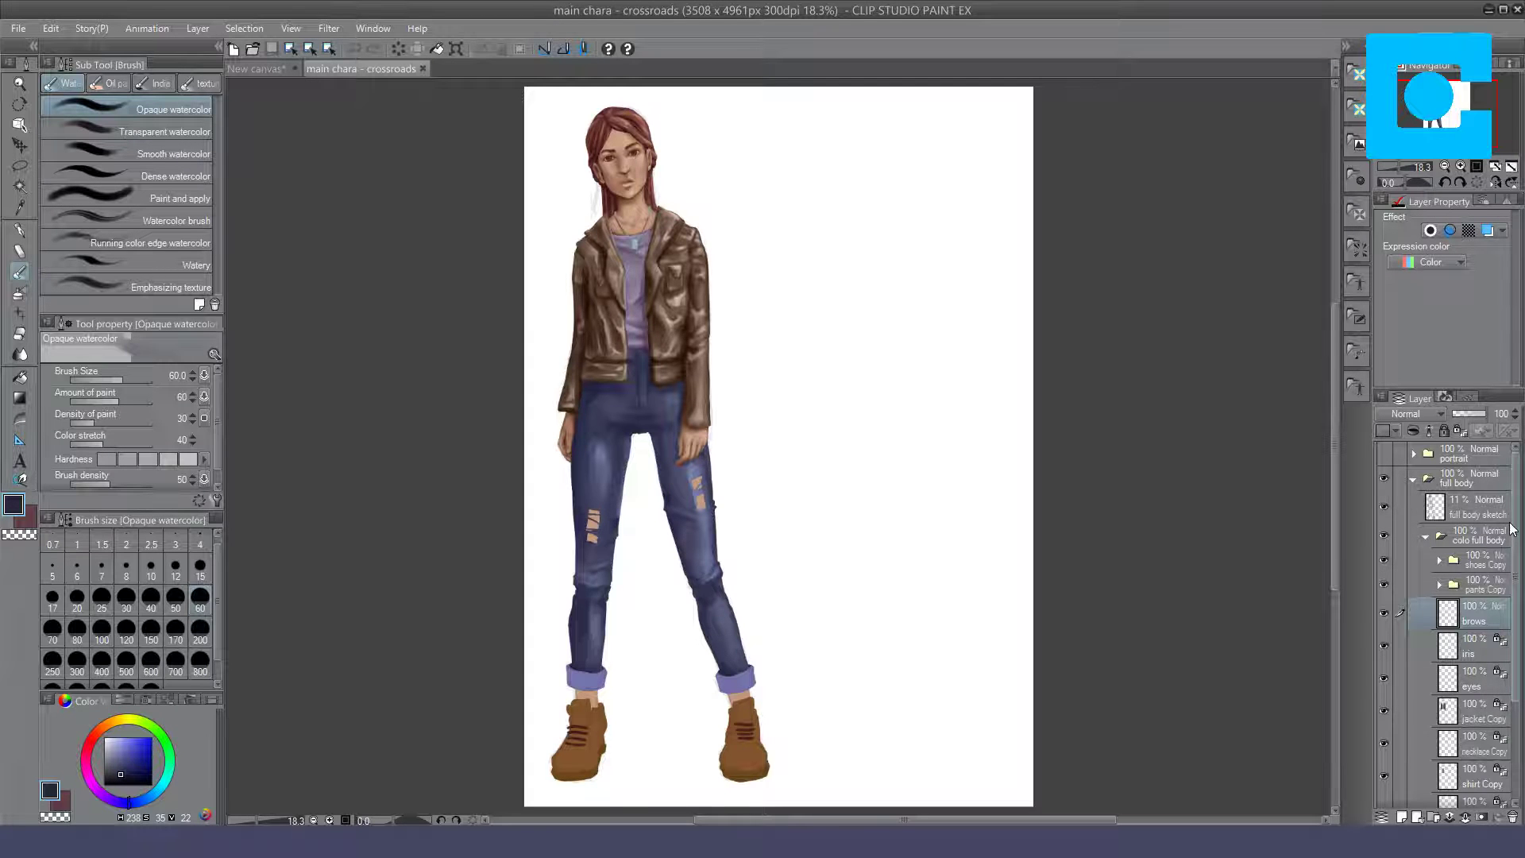
{"action": "left_click", "coordinate": [1426, 536]}
{"action": "left_click", "coordinate": [1384, 535]}
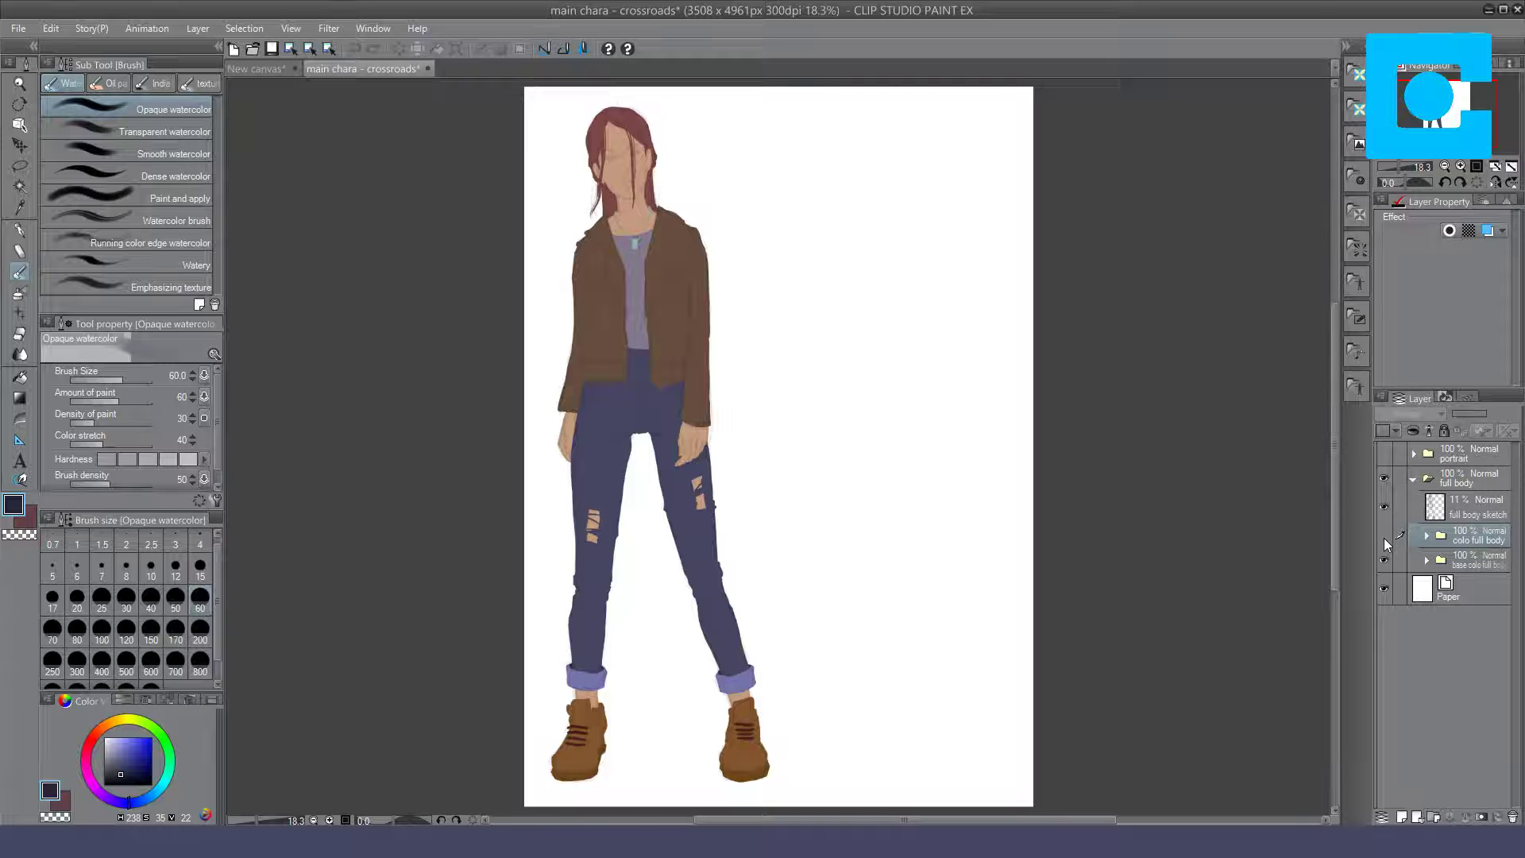
{"action": "left_click", "coordinate": [1384, 536]}
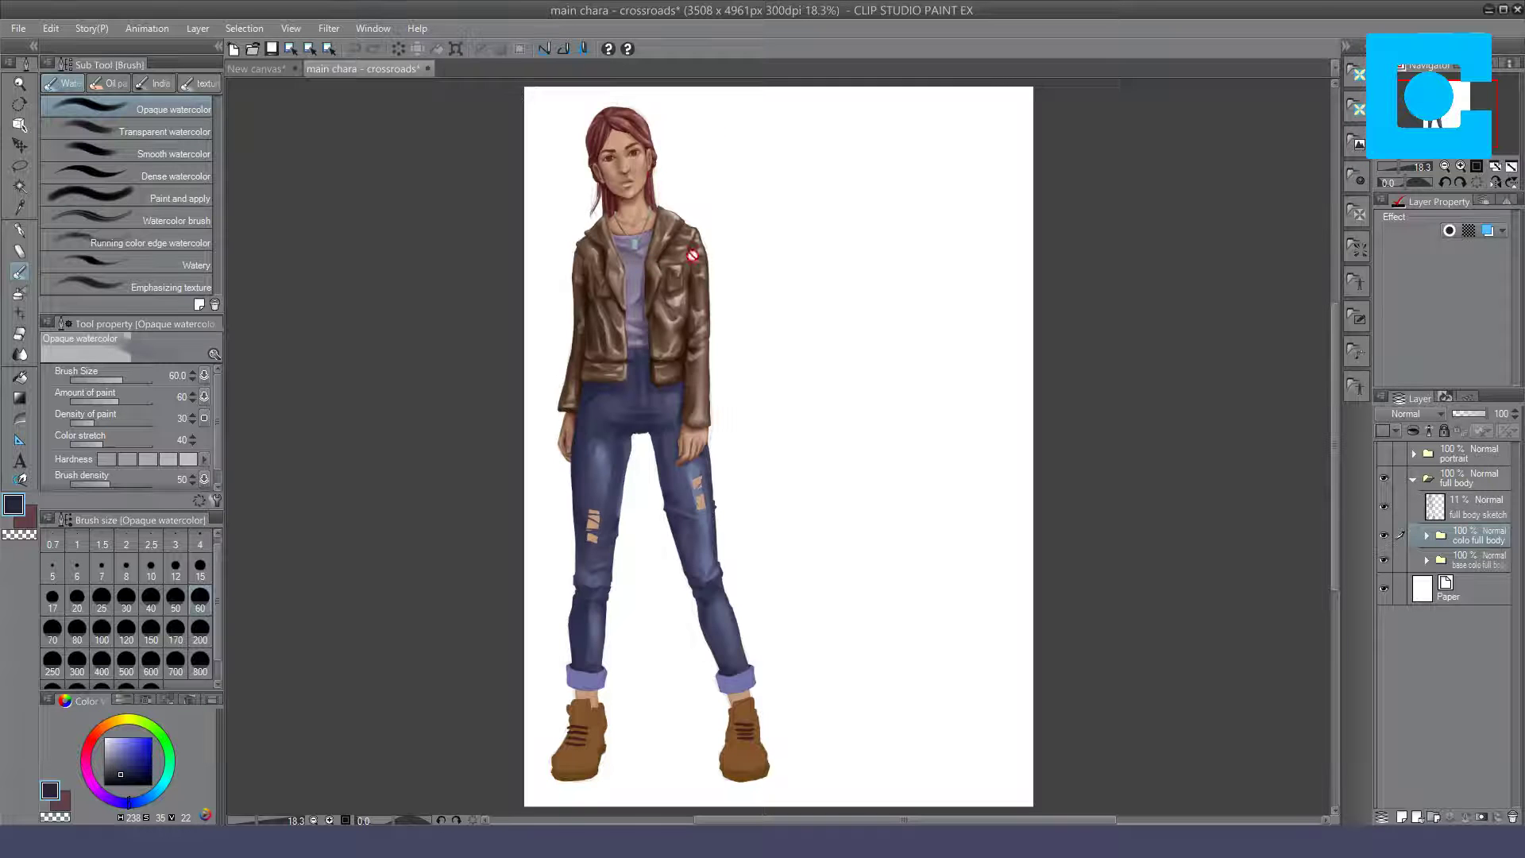
{"action": "left_click", "coordinate": [265, 68]}
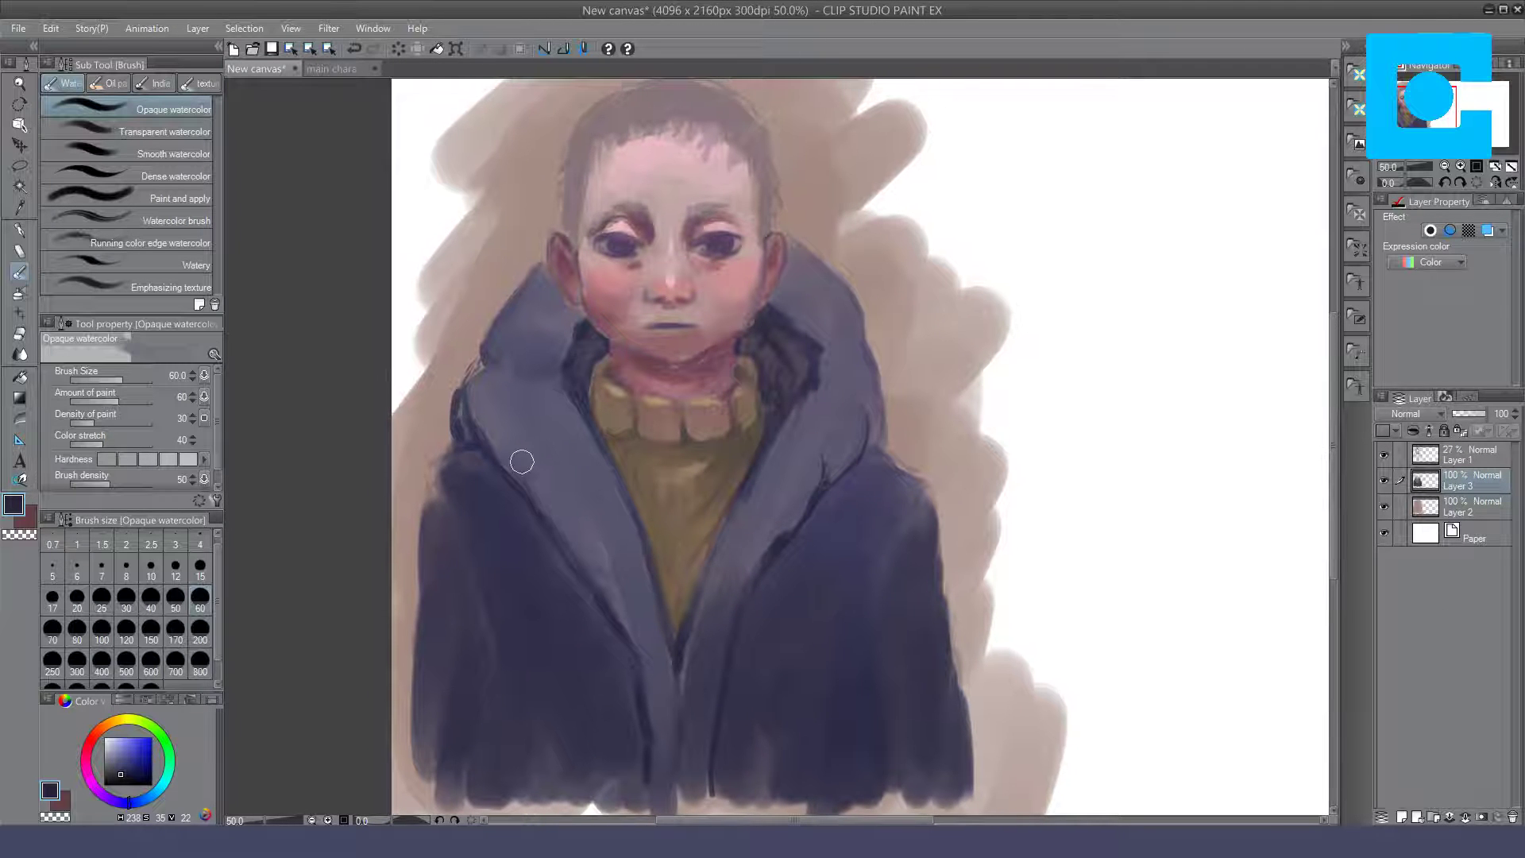
Step: Blend the hood's left fold and the right lapel's dark edge line into the surrounding blue with Opaque watercolor at size 60
{"action": "left_click_drag", "start_coordinate": [476, 409], "coordinate": [479, 371]}
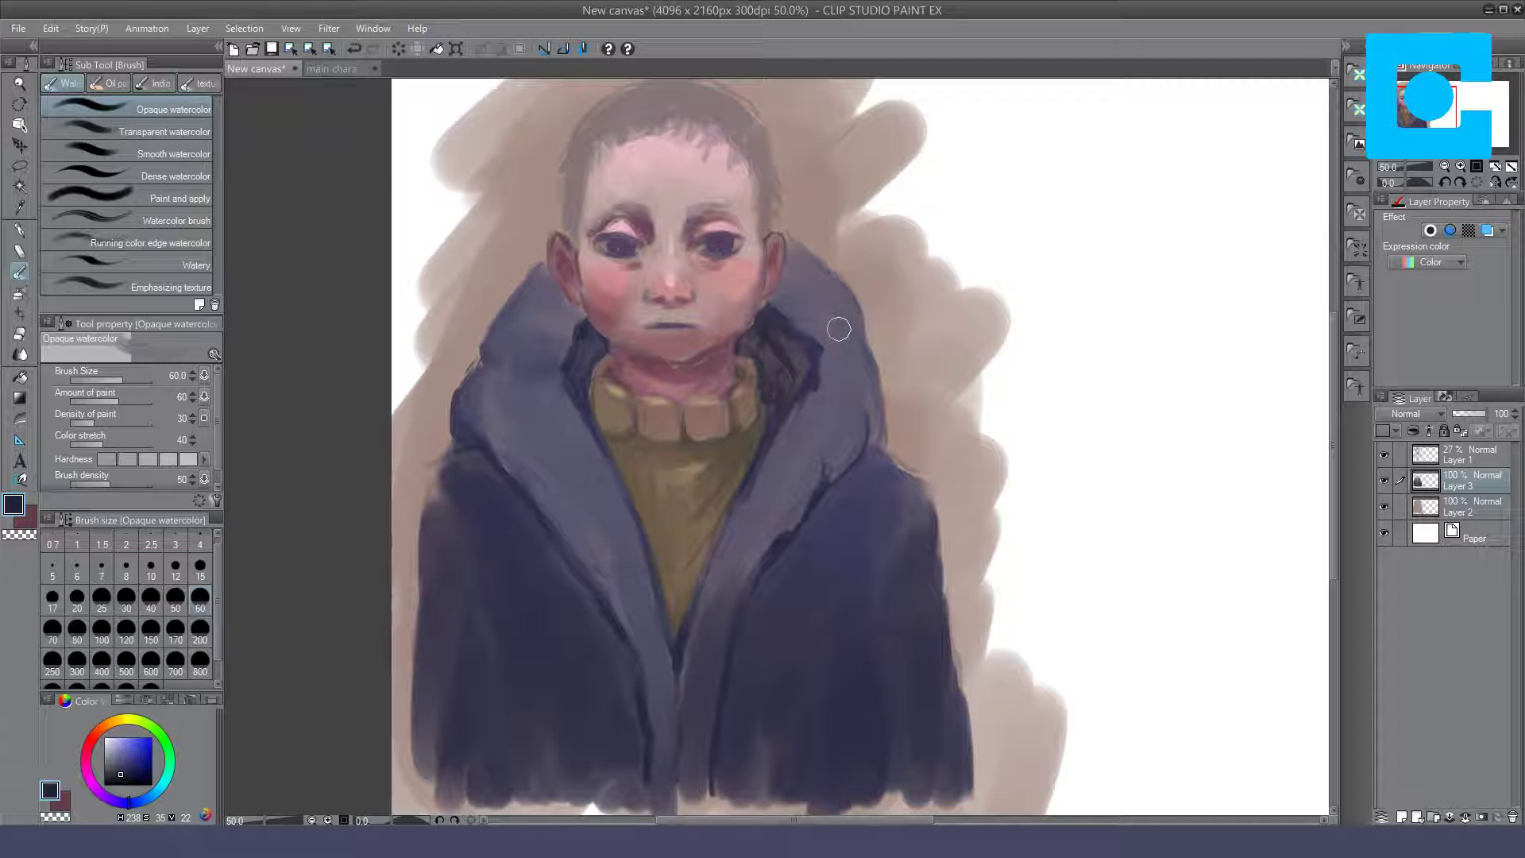
{"action": "left_click", "coordinate": [335, 67]}
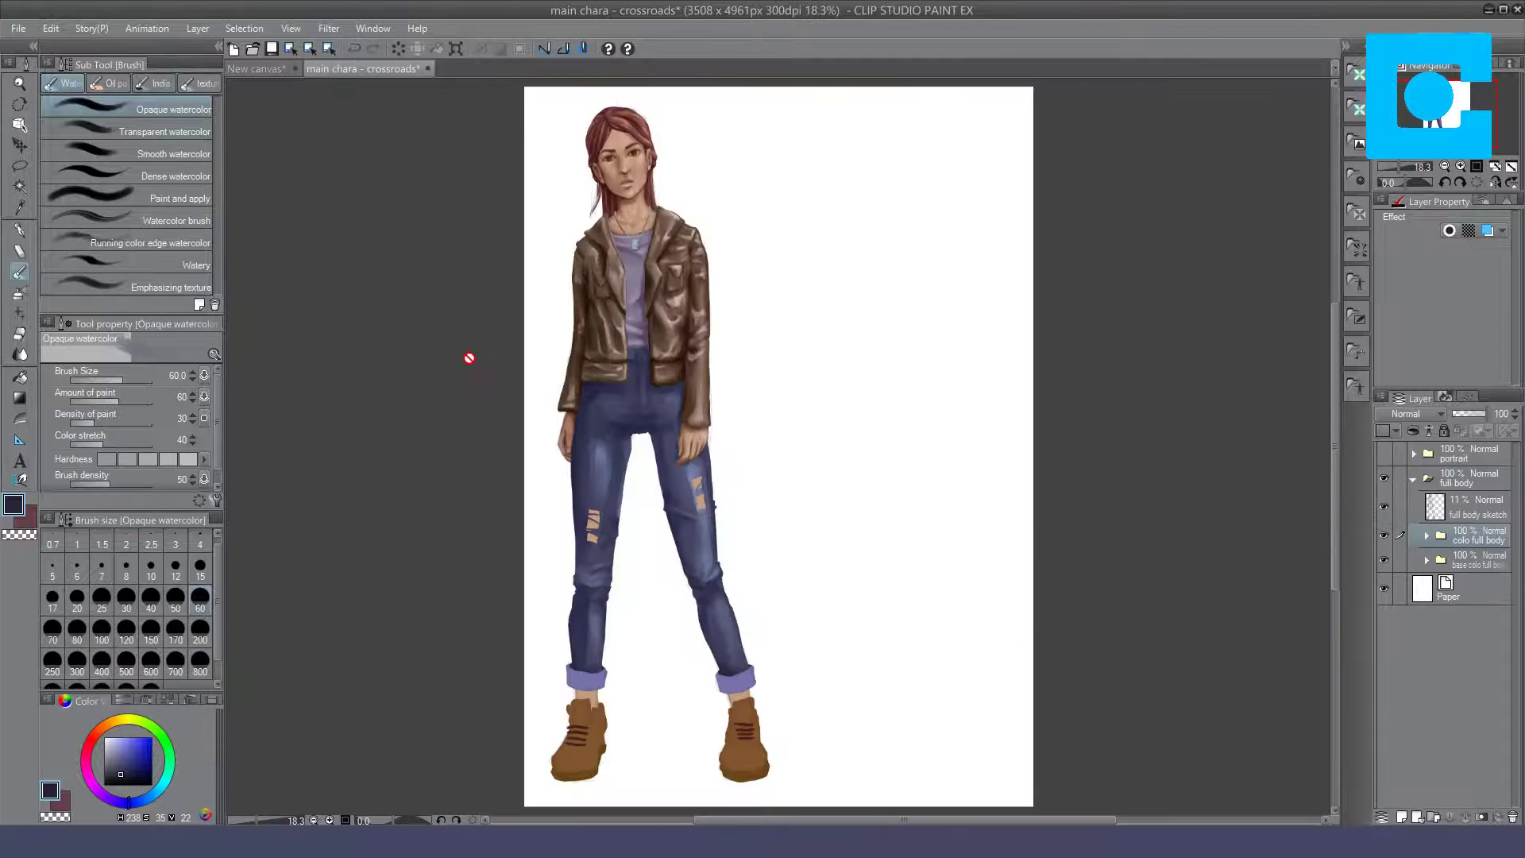
{"action": "left_click", "coordinate": [278, 69]}
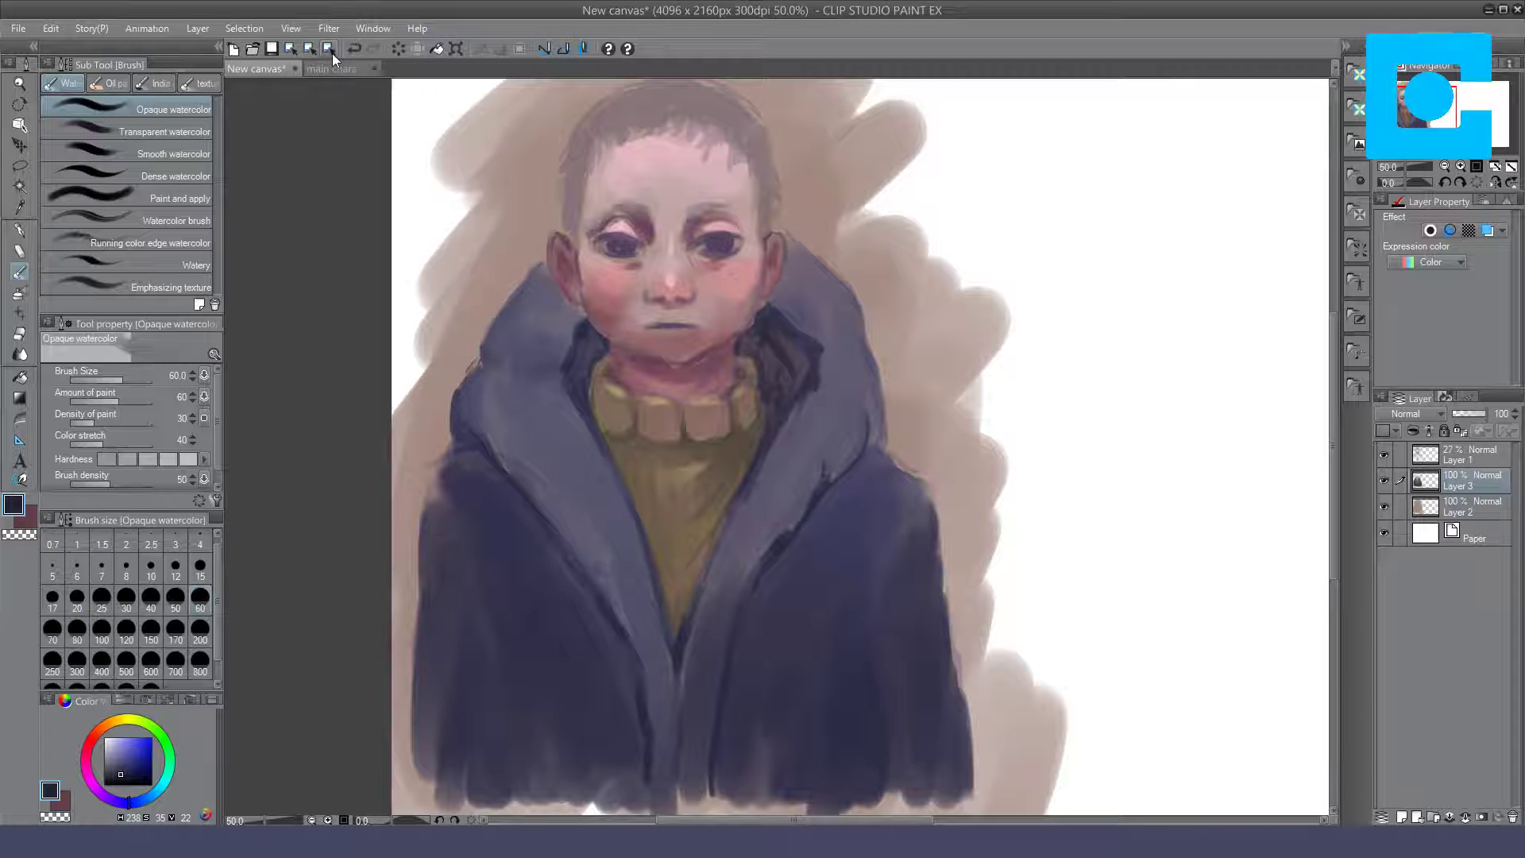
{"action": "mouse_move", "coordinate": [766, 503]}
{"action": "left_mouse_down"}
{"action": "mouse_move", "coordinate": [783, 524]}
{"action": "mouse_move", "coordinate": [788, 506]}
{"action": "mouse_move", "coordinate": [742, 545]}
{"action": "mouse_move", "coordinate": [771, 534]}
{"action": "left_mouse_up"}
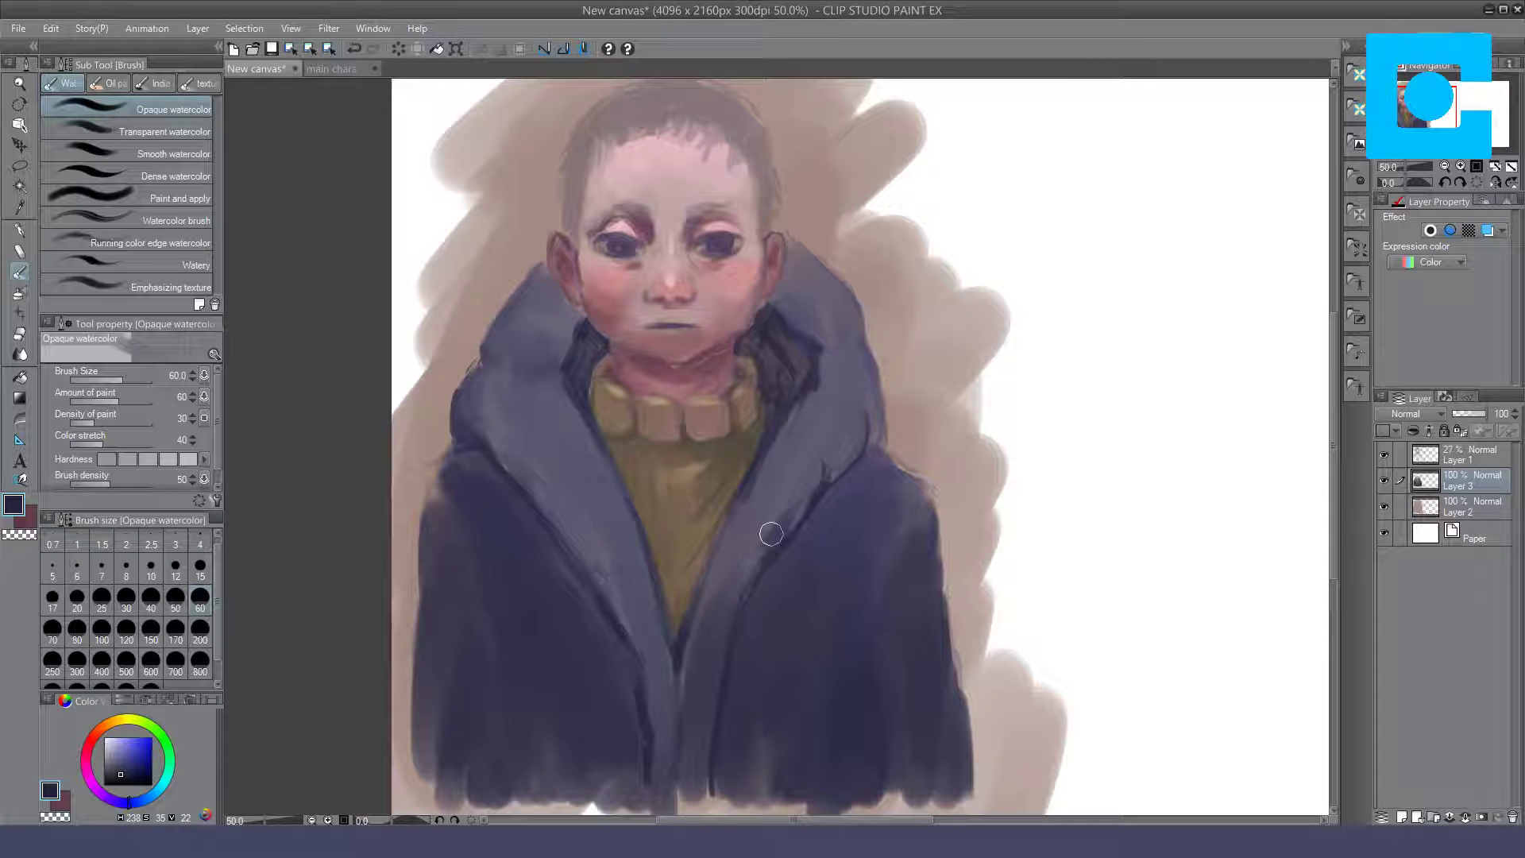
{"action": "mouse_move", "coordinate": [836, 450]}
{"action": "left_mouse_down"}
{"action": "mouse_move", "coordinate": [818, 453]}
{"action": "mouse_move", "coordinate": [826, 420]}
{"action": "left_mouse_up"}
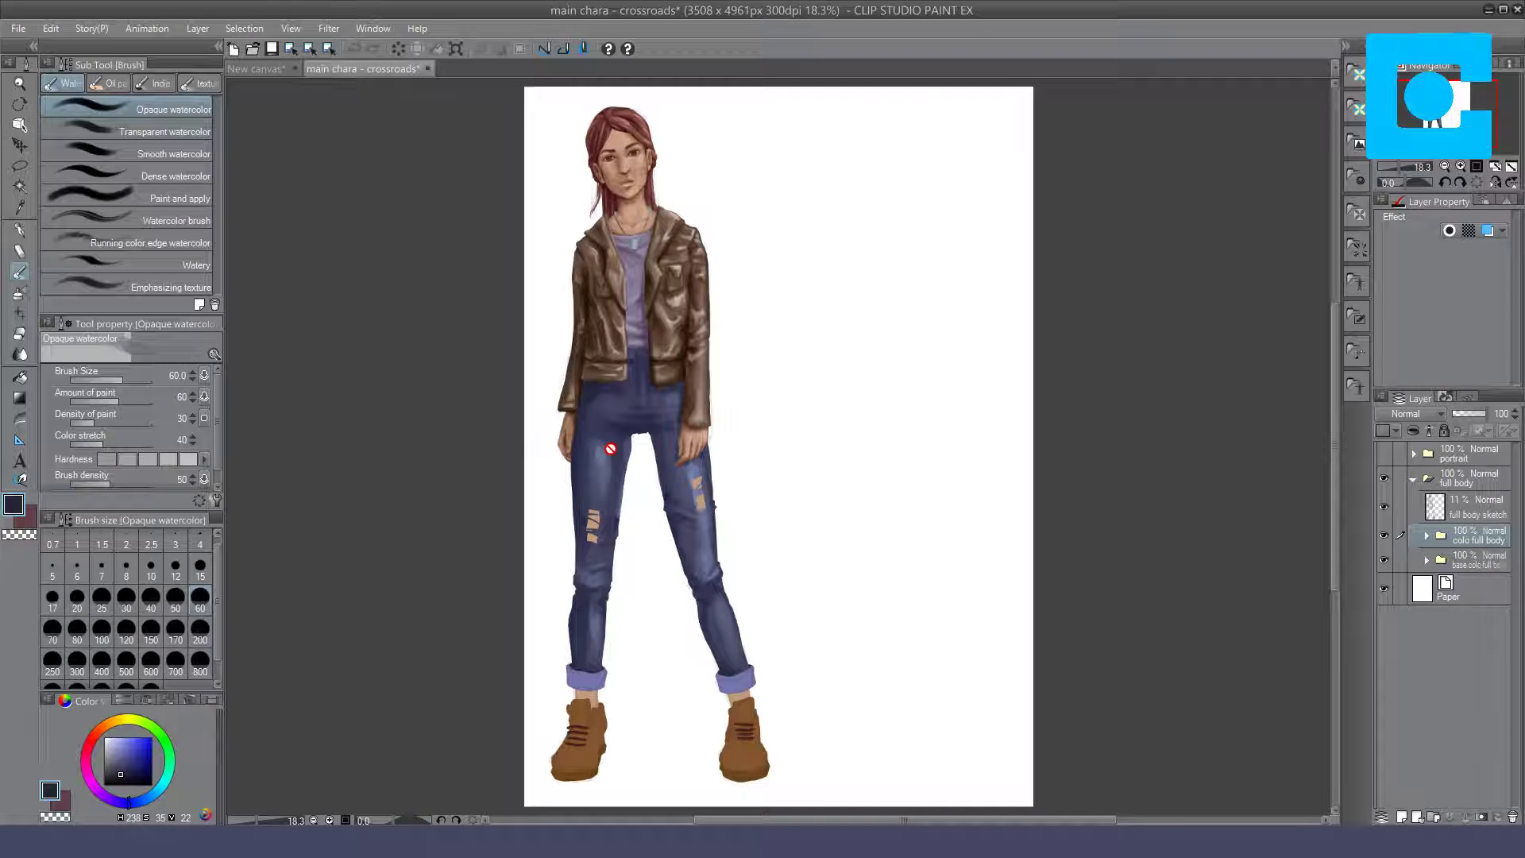
Step: Examine the main chara - crossroads document's layer structure by expanding the portrait, full body and colo full body folders and briefly showing the portrait
{"action": "left_click", "coordinate": [256, 68]}
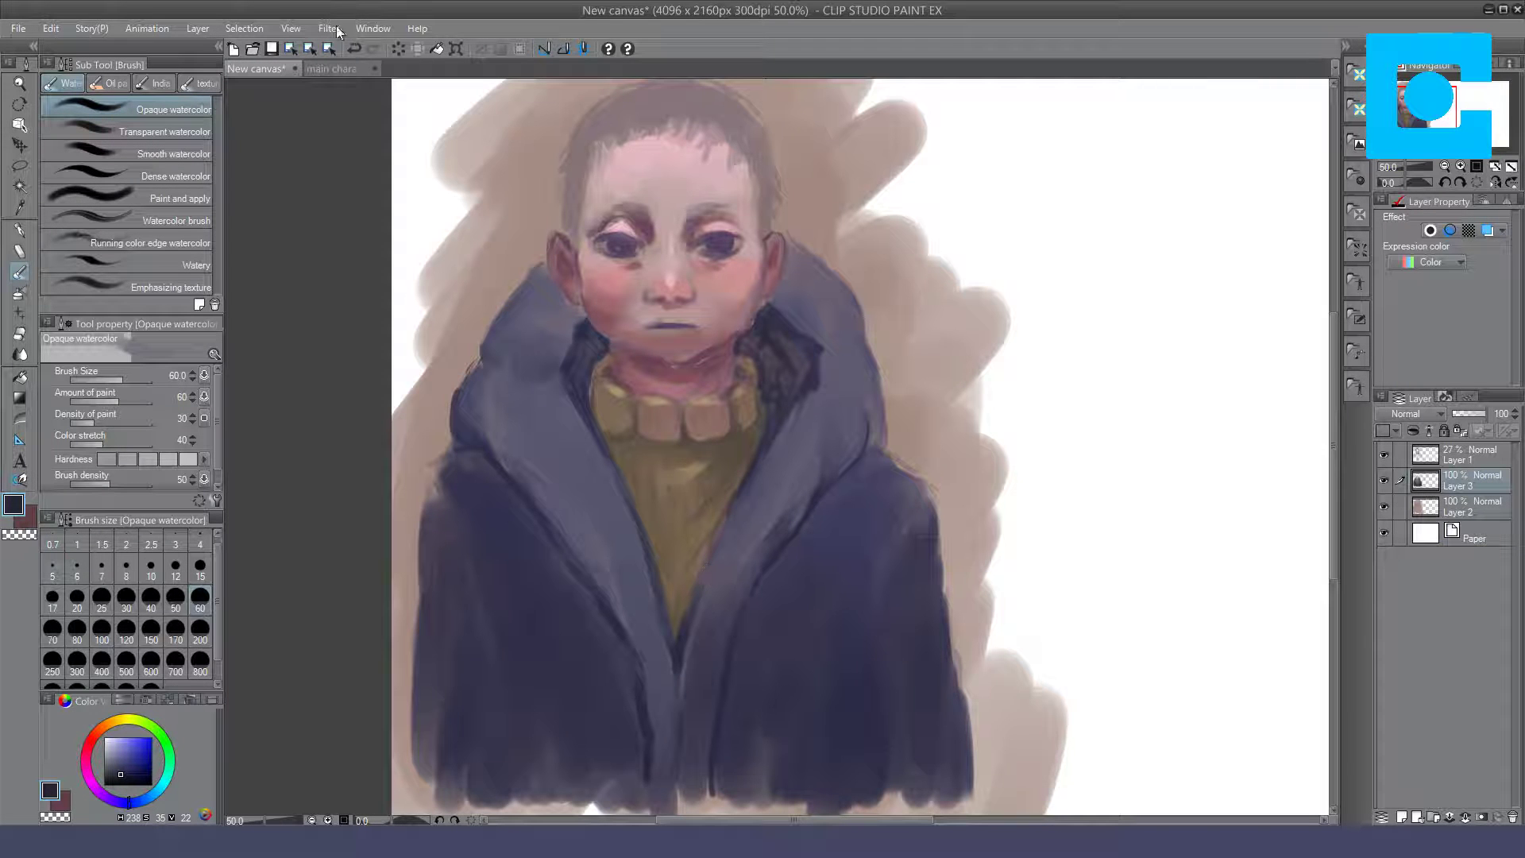
{"action": "left_click", "coordinate": [344, 67]}
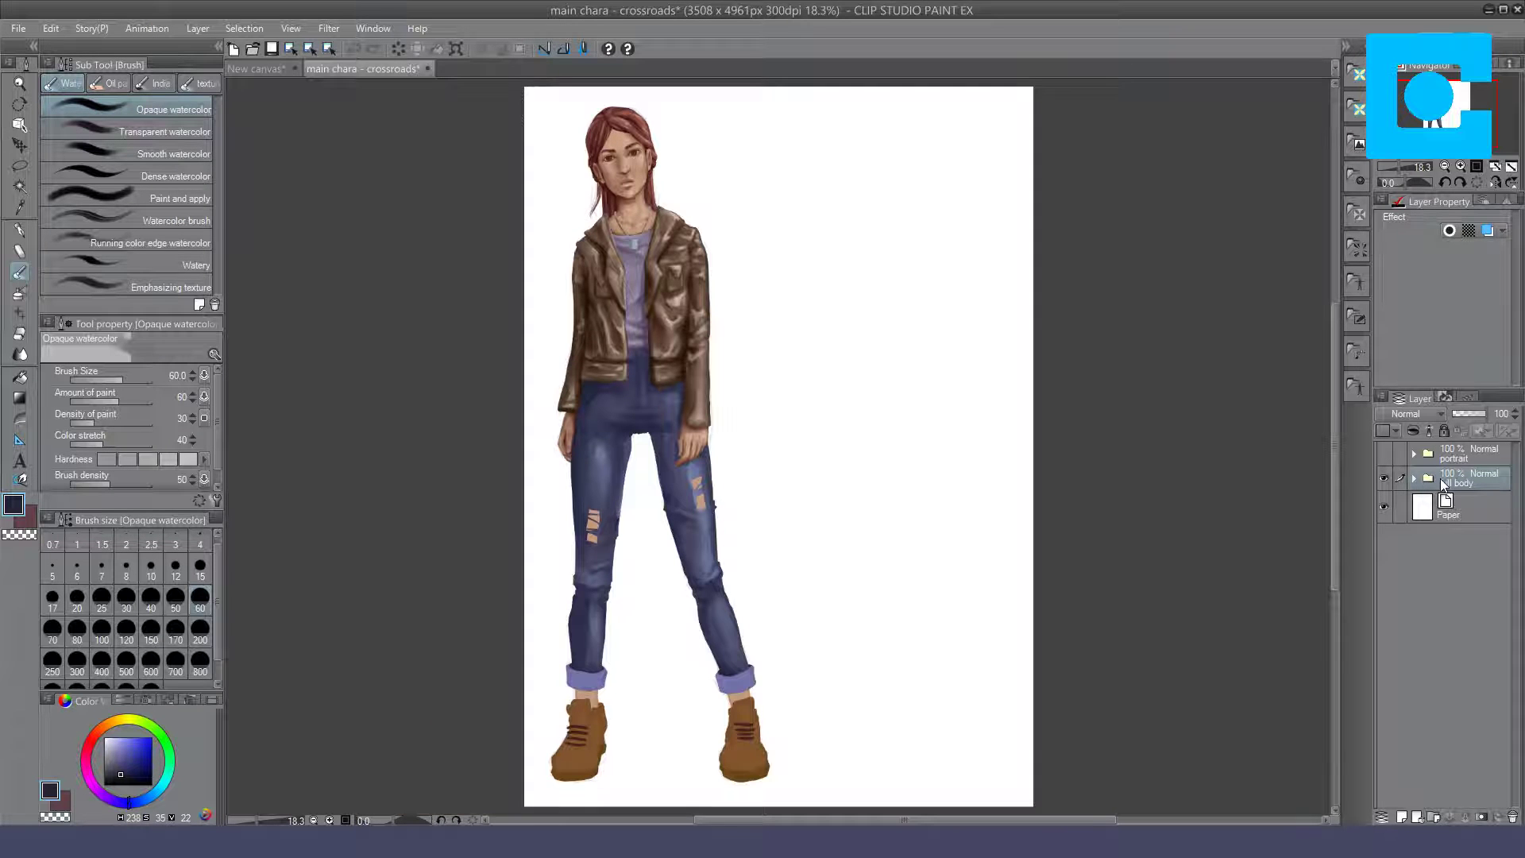
{"action": "left_click", "coordinate": [1414, 478]}
{"action": "left_click", "coordinate": [1414, 453]}
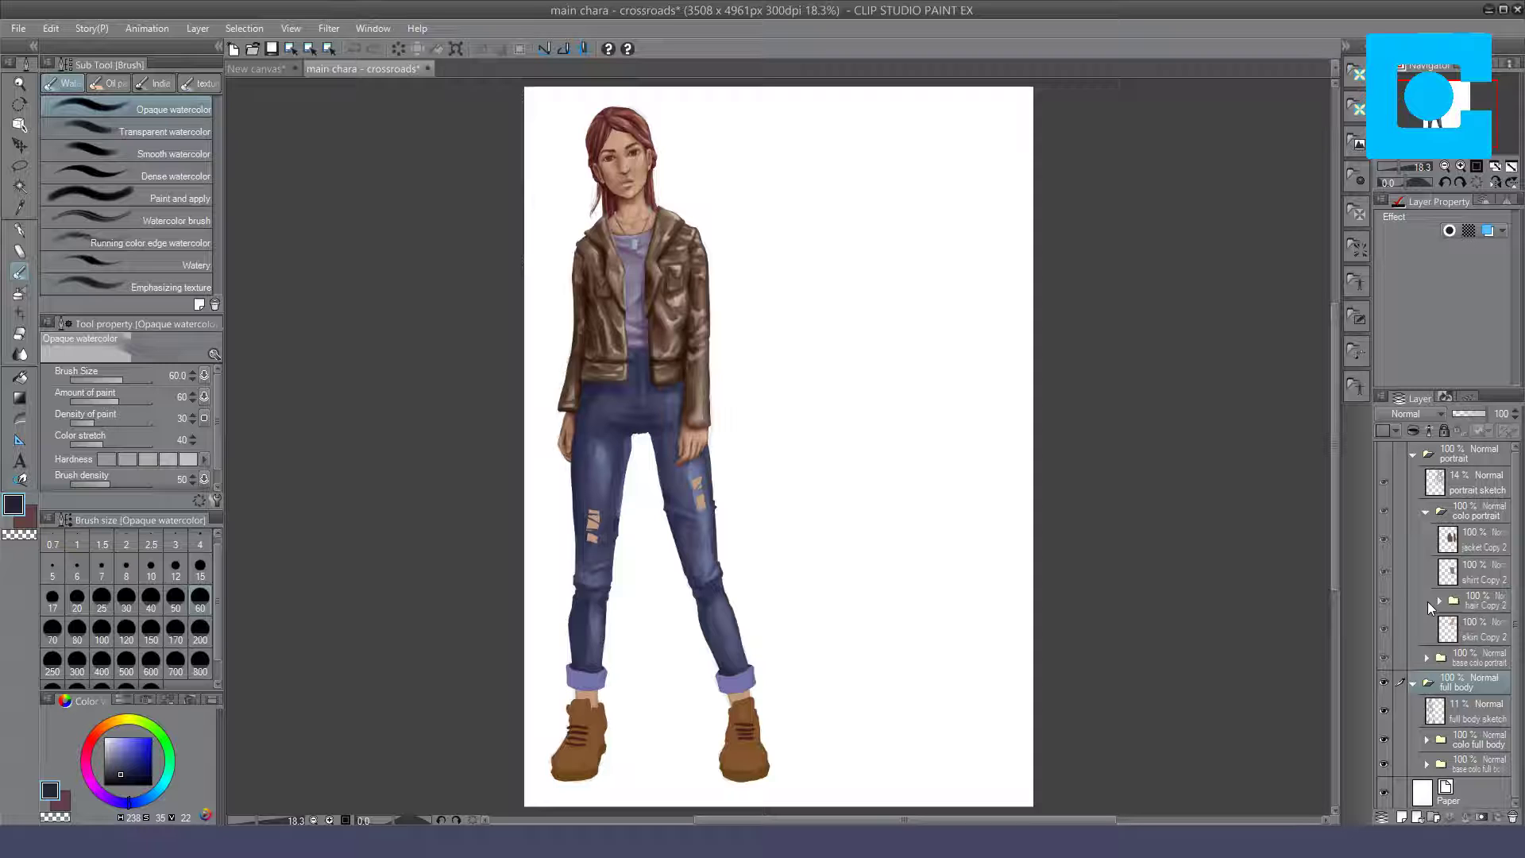
{"action": "left_click", "coordinate": [1383, 453]}
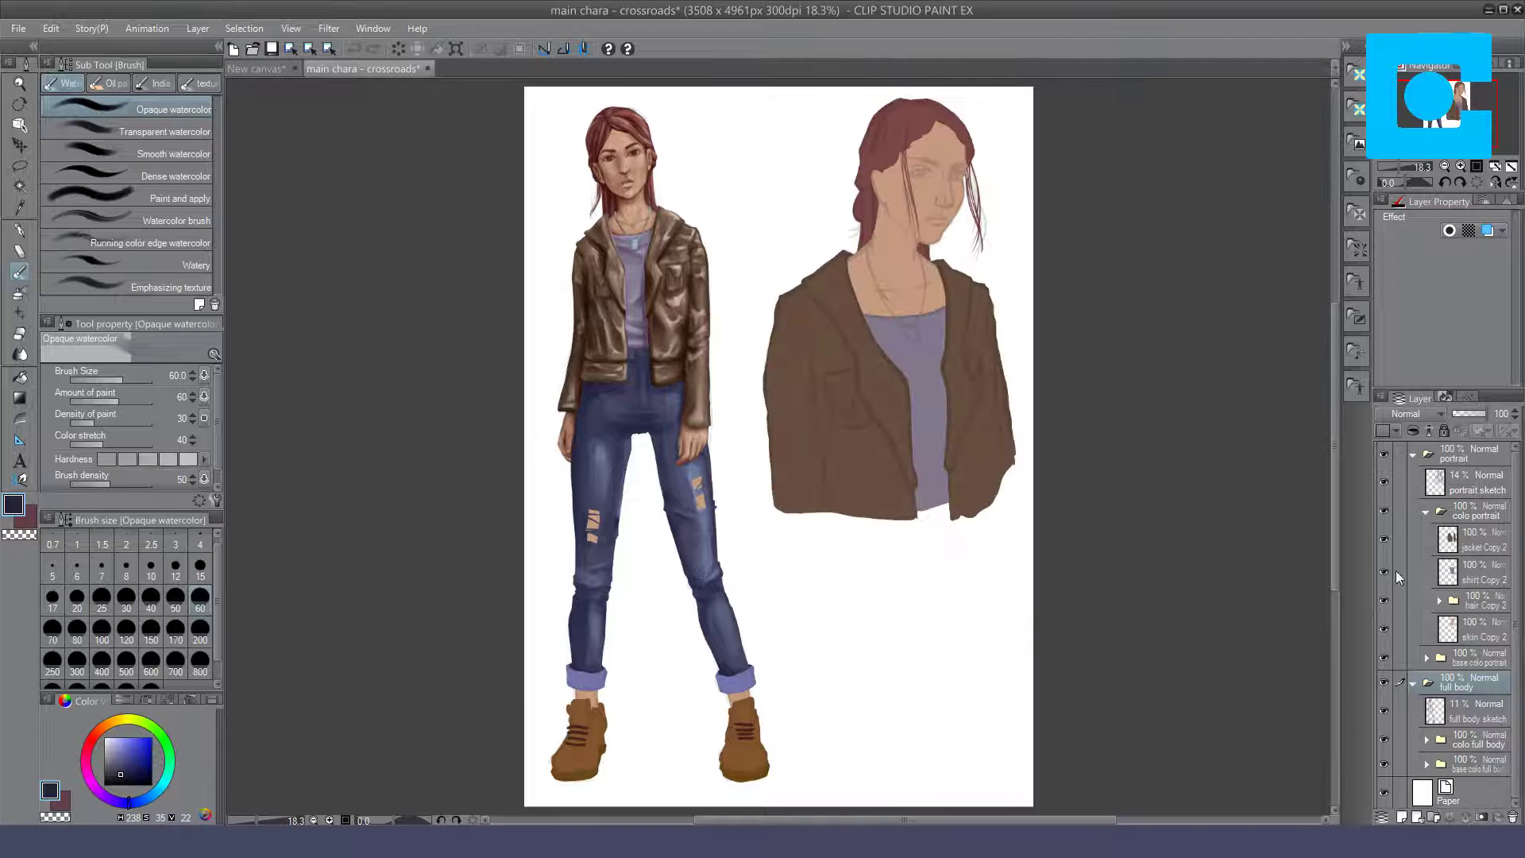
{"action": "left_click", "coordinate": [1385, 456]}
{"action": "left_click", "coordinate": [1427, 739]}
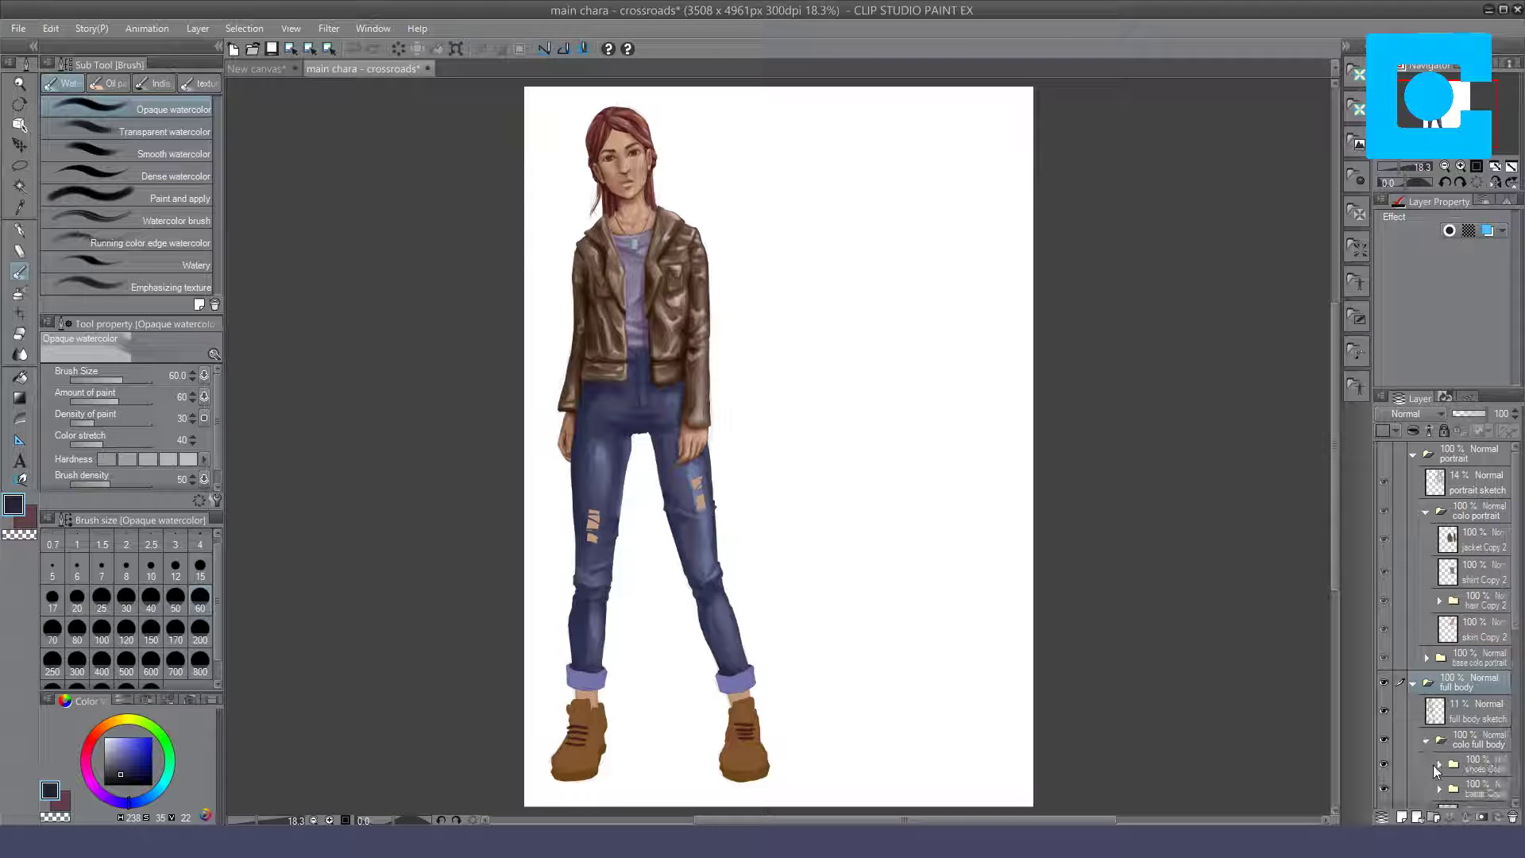
{"action": "mouse_move", "coordinate": [1515, 596]}
{"action": "left_mouse_down"}
{"action": "mouse_move", "coordinate": [1515, 713]}
{"action": "mouse_move", "coordinate": [1476, 749]}
{"action": "left_mouse_up"}
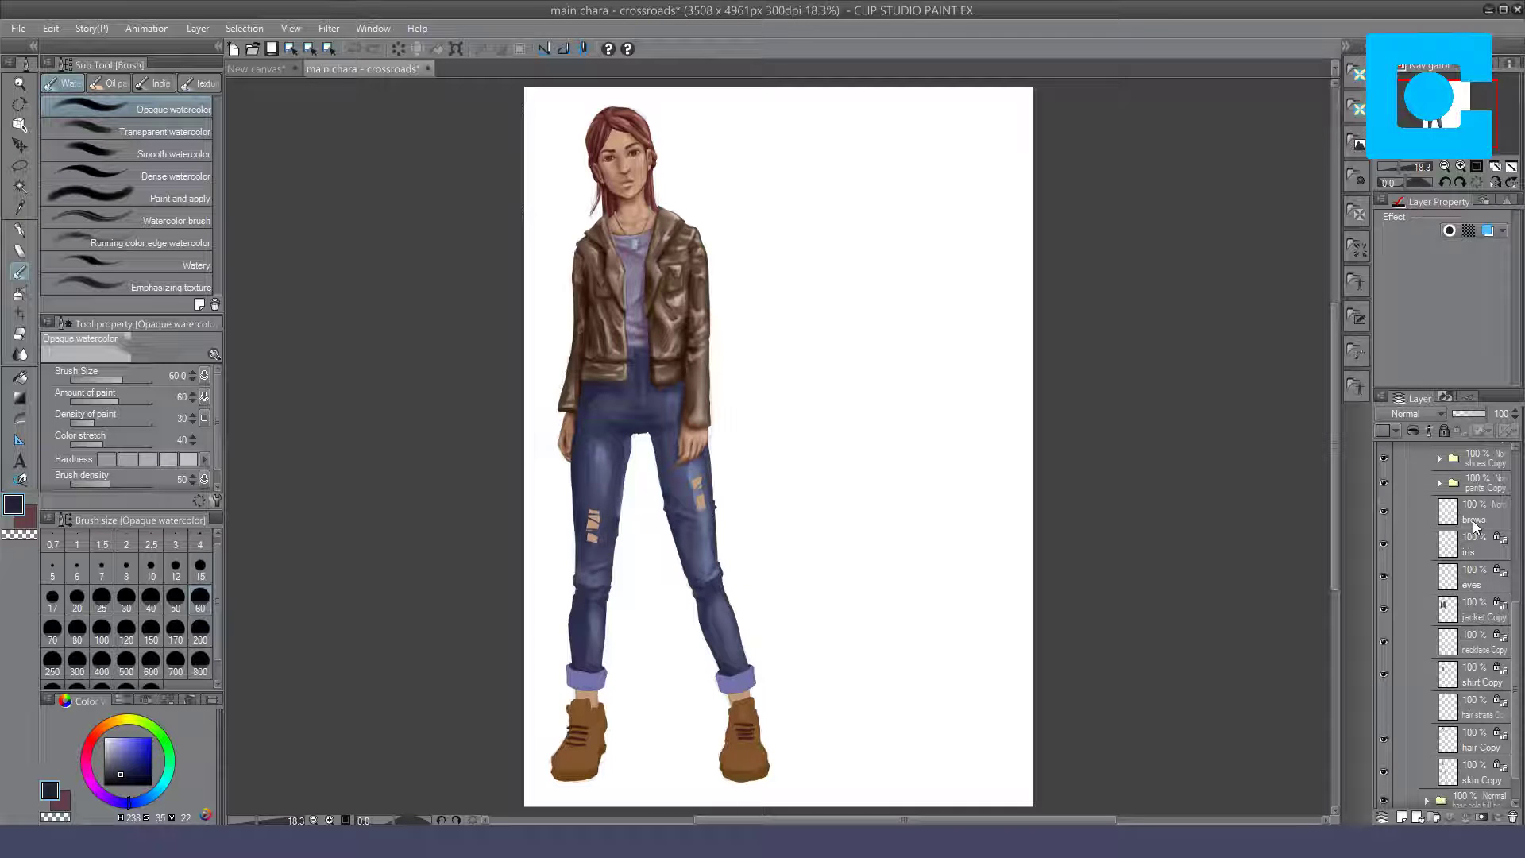
{"action": "left_click_drag", "start_coordinate": [1520, 618], "coordinate": [1520, 615]}
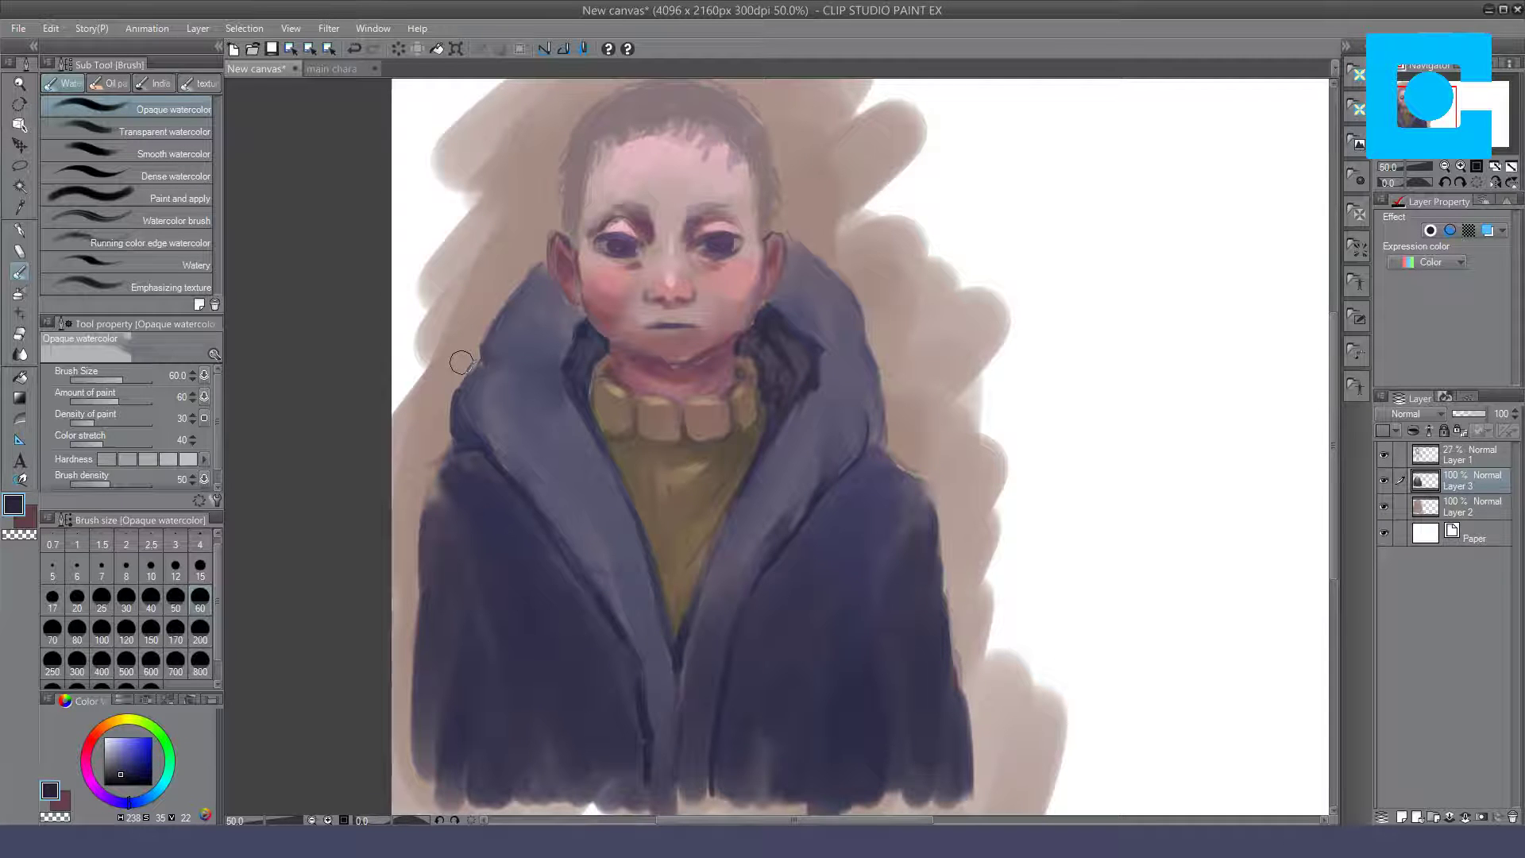
Step: Refine the coat's lapel edges and the left hood fold above the shoulder with Opaque watercolor at size 60
{"action": "key", "text": "e"}
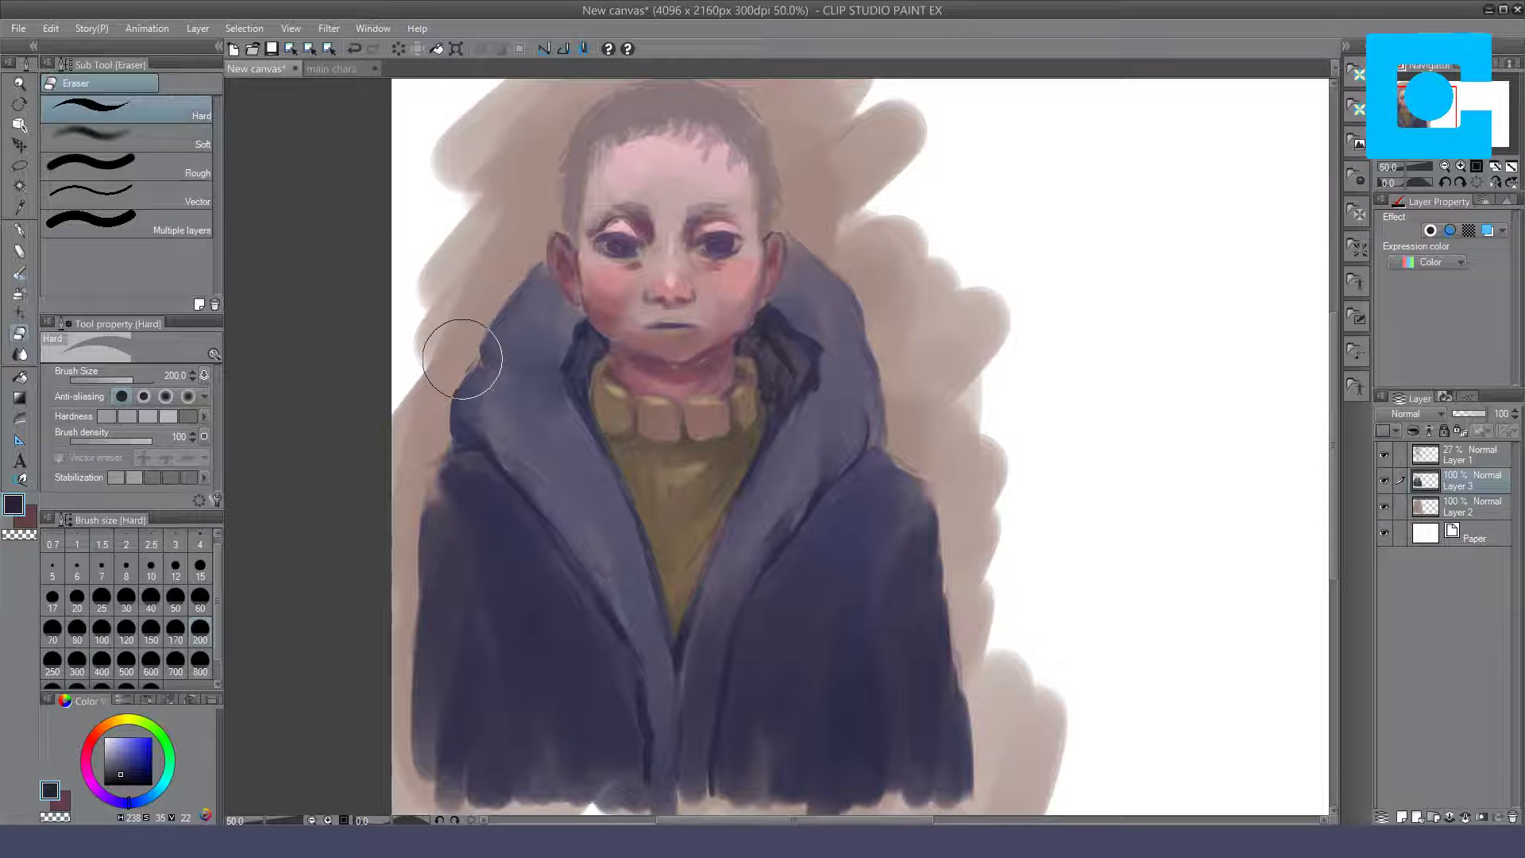
{"action": "key", "text": "b"}
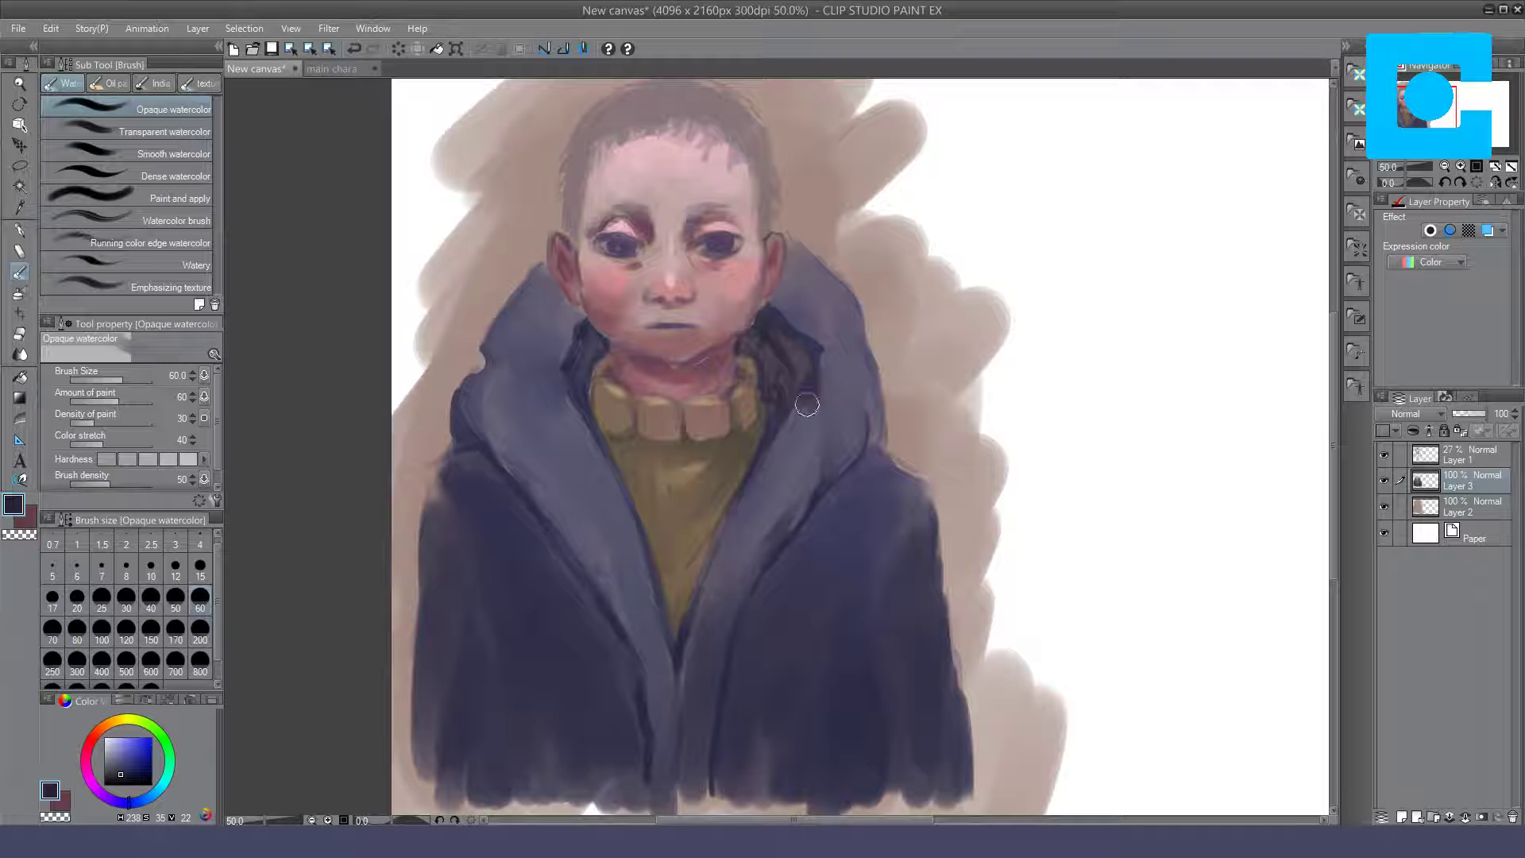
{"action": "left_click_drag", "start_coordinate": [822, 399], "coordinate": [795, 450]}
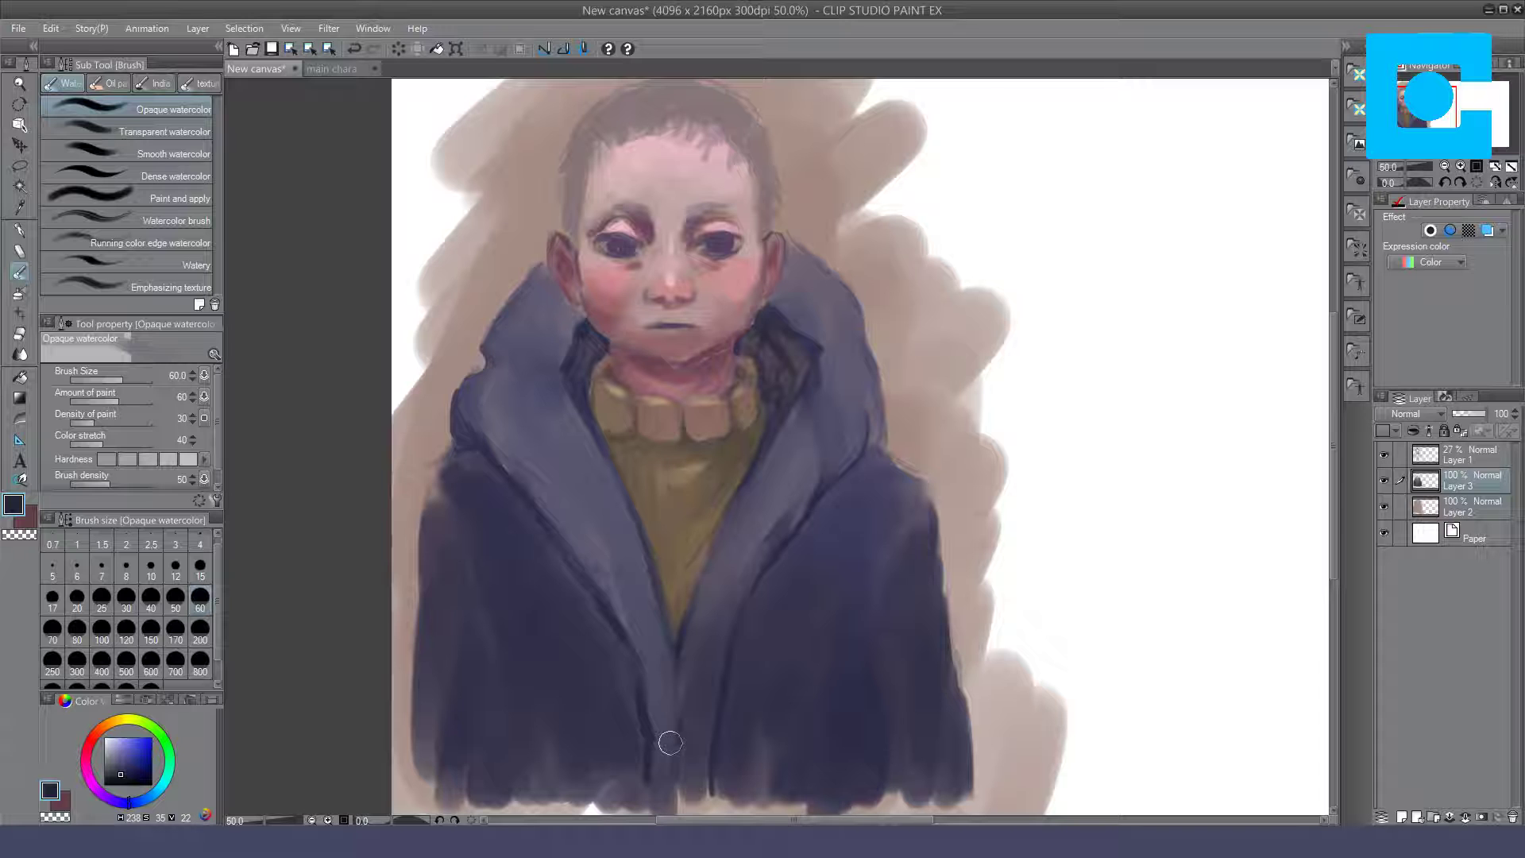
{"action": "left_click_drag", "start_coordinate": [629, 686], "coordinate": [633, 702]}
{"action": "key", "text": "e"}
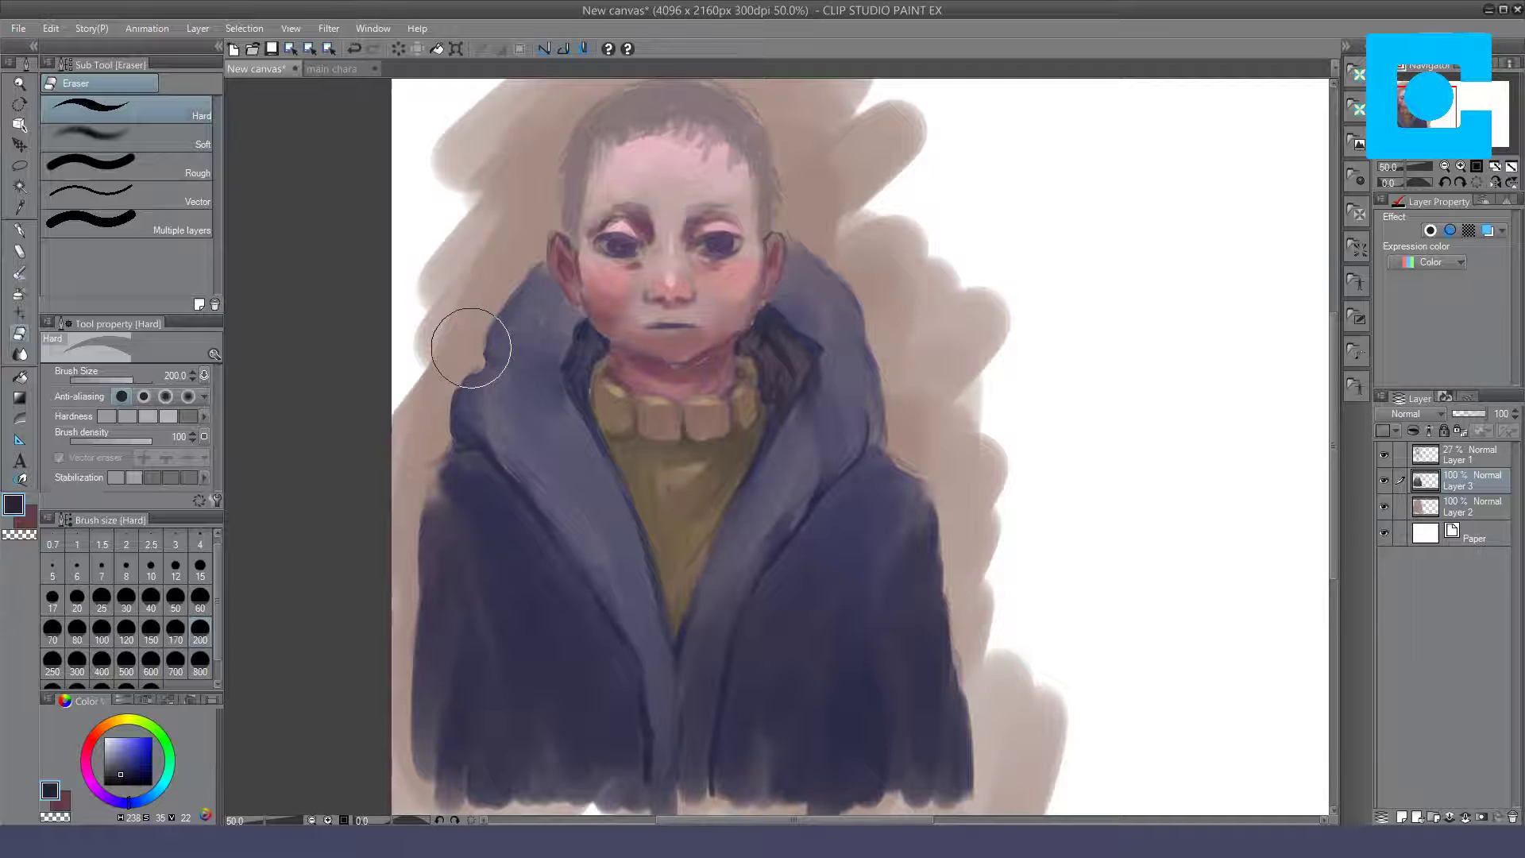
{"action": "key", "text": "b"}
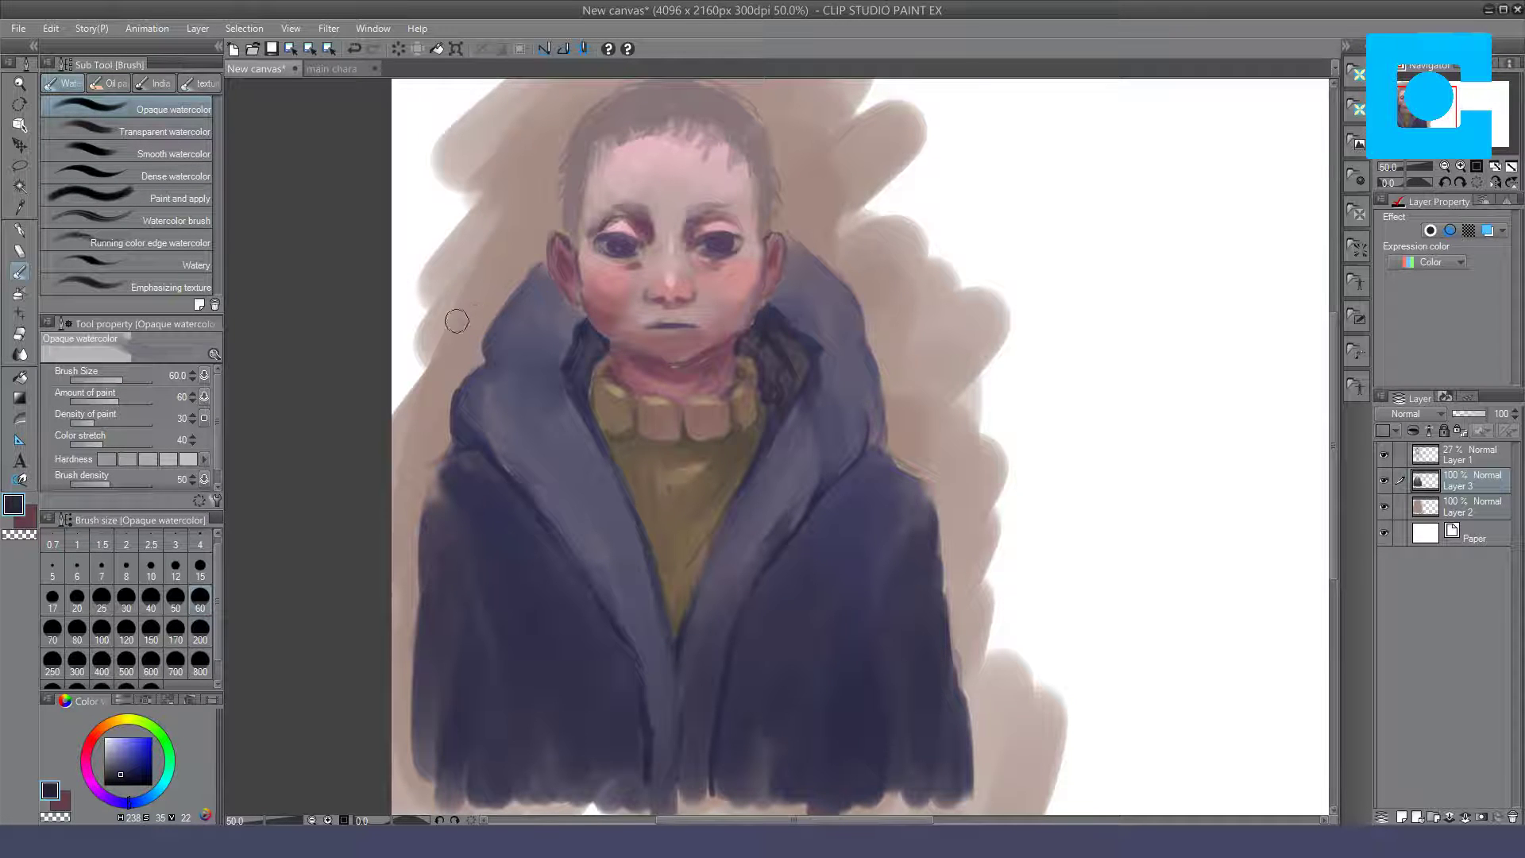
{"action": "key", "text": "e"}
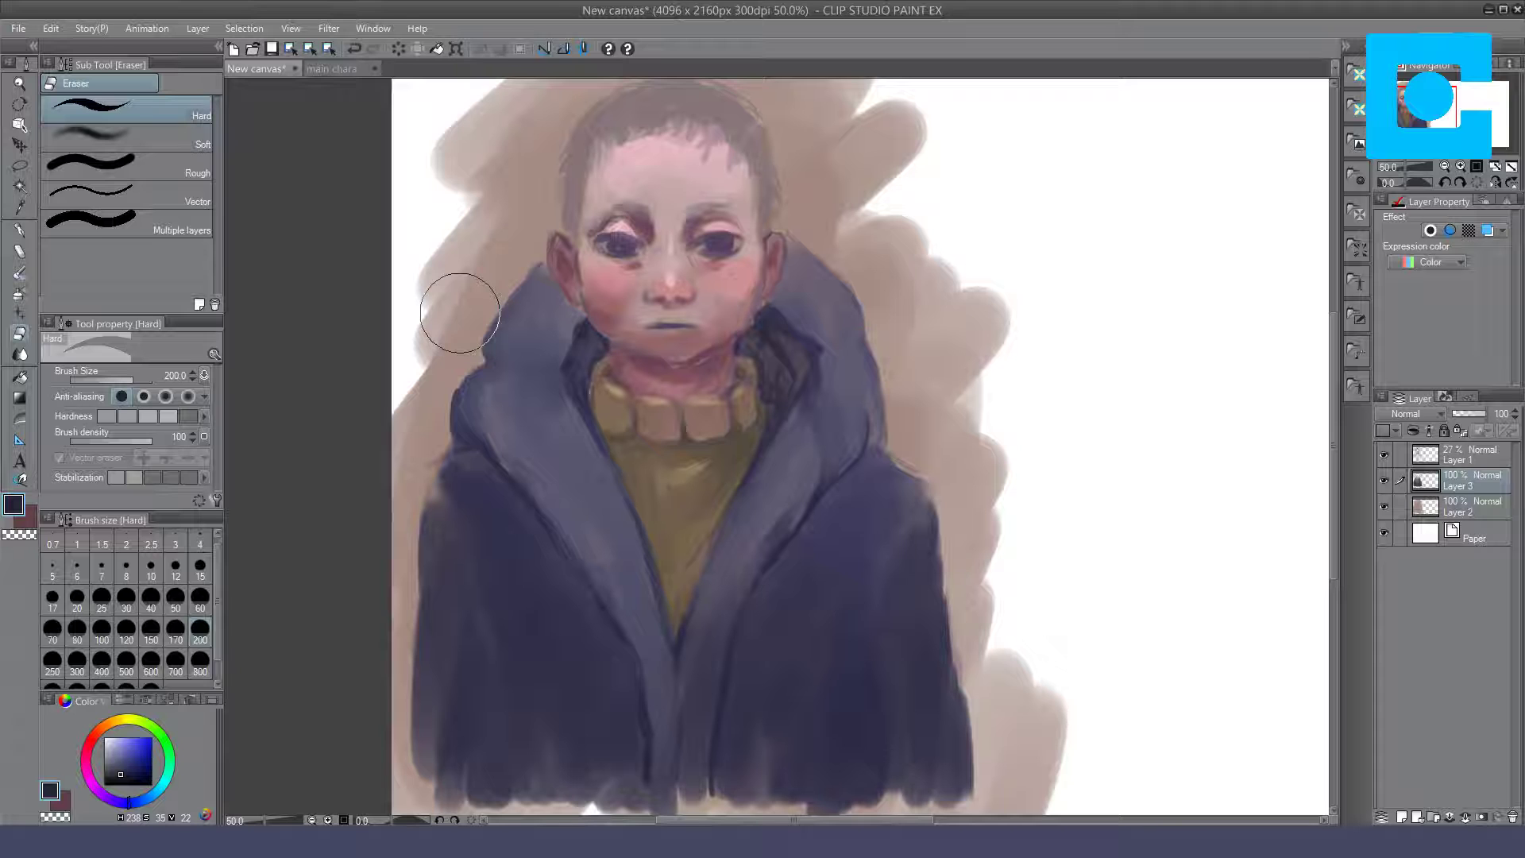
{"action": "key", "text": "b"}
{"action": "mouse_move", "coordinate": [469, 427]}
{"action": "left_mouse_down"}
{"action": "mouse_move", "coordinate": [437, 516]}
{"action": "mouse_move", "coordinate": [441, 485]}
{"action": "mouse_move", "coordinate": [465, 484]}
{"action": "left_mouse_up"}
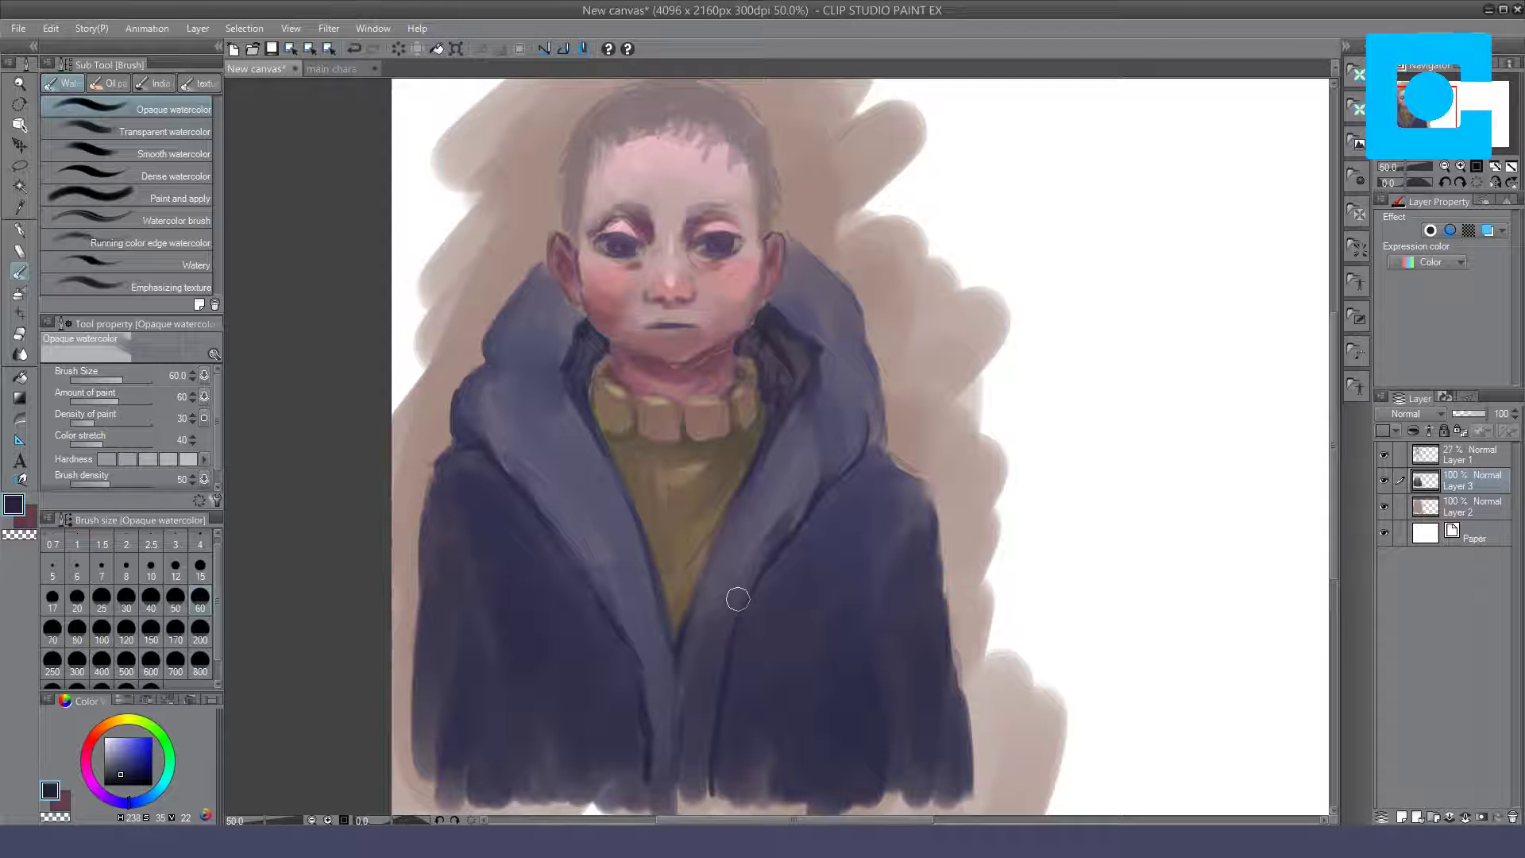
{"action": "left_click_drag", "start_coordinate": [738, 599], "coordinate": [753, 624]}
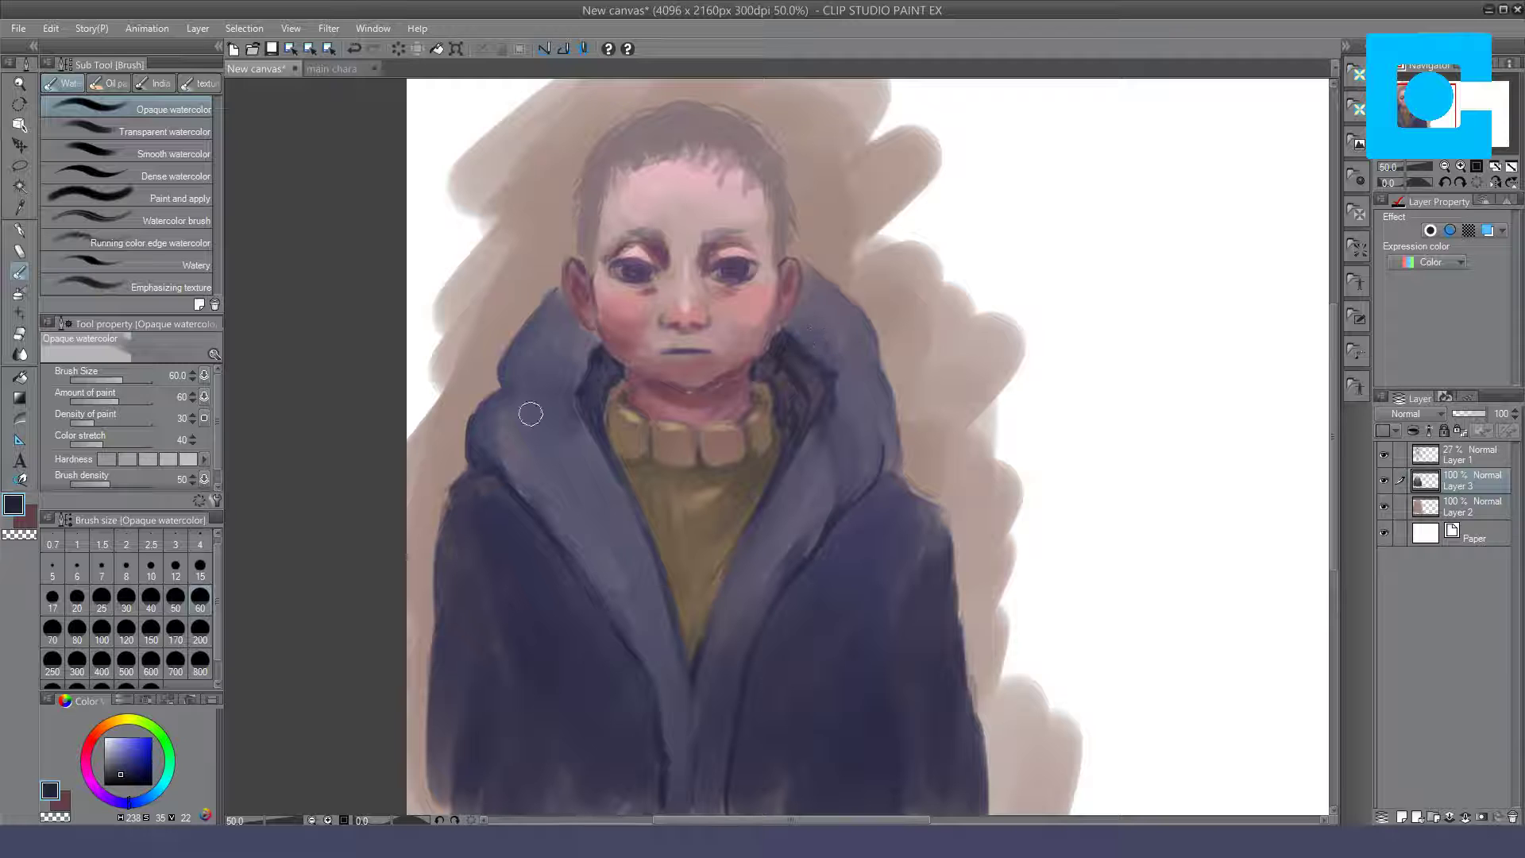
Step: Paint pale blue highlights (H 219, S 23, V 87) on both sides of the hood with Dense watercolor at size 30
{"action": "left_click", "coordinate": [118, 763]}
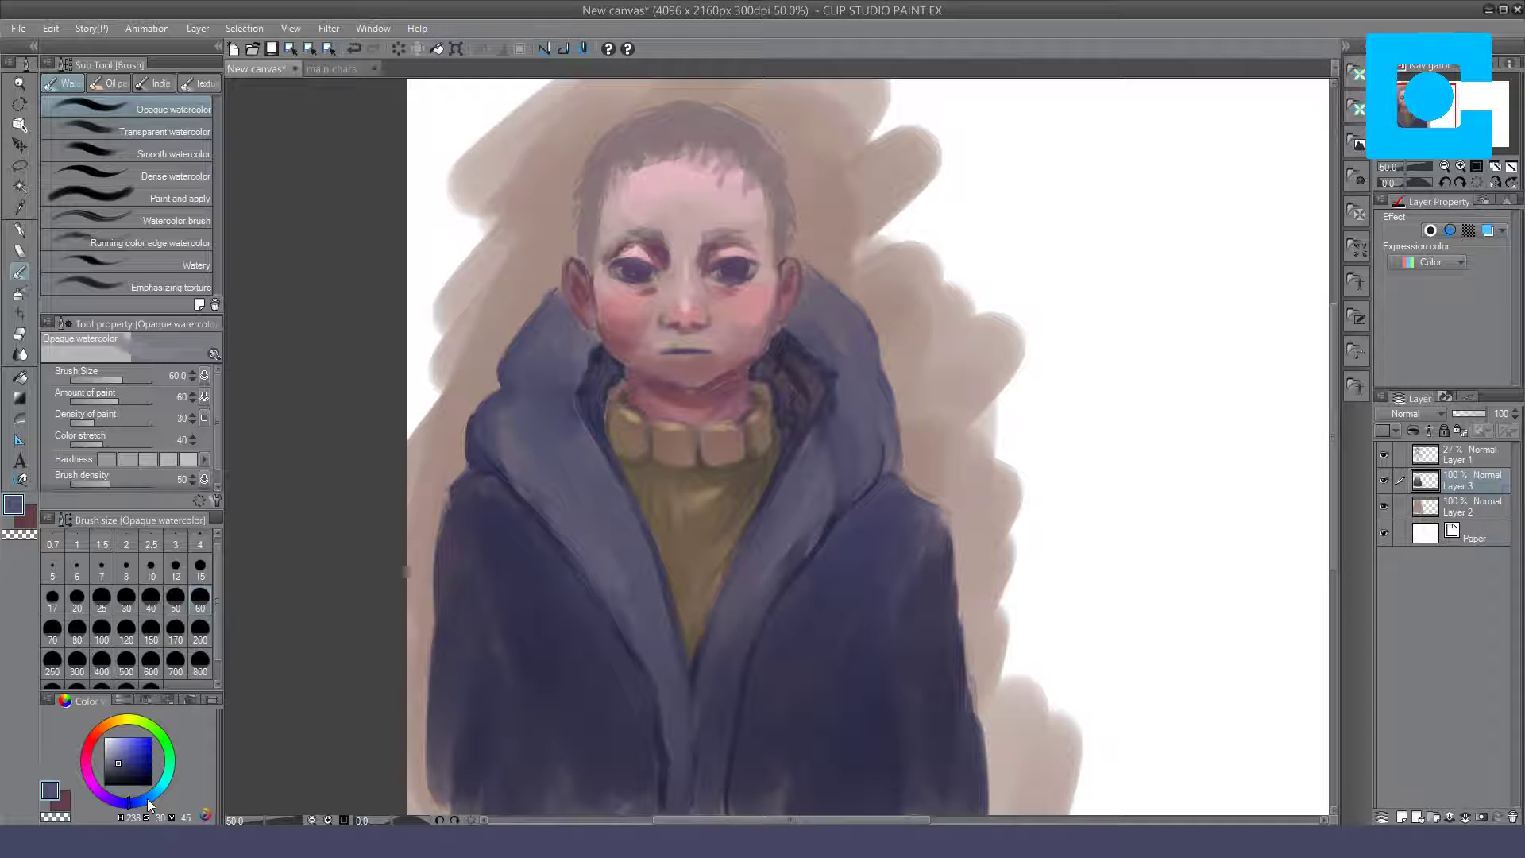
{"action": "left_click", "coordinate": [146, 798]}
{"action": "left_click", "coordinate": [116, 745]}
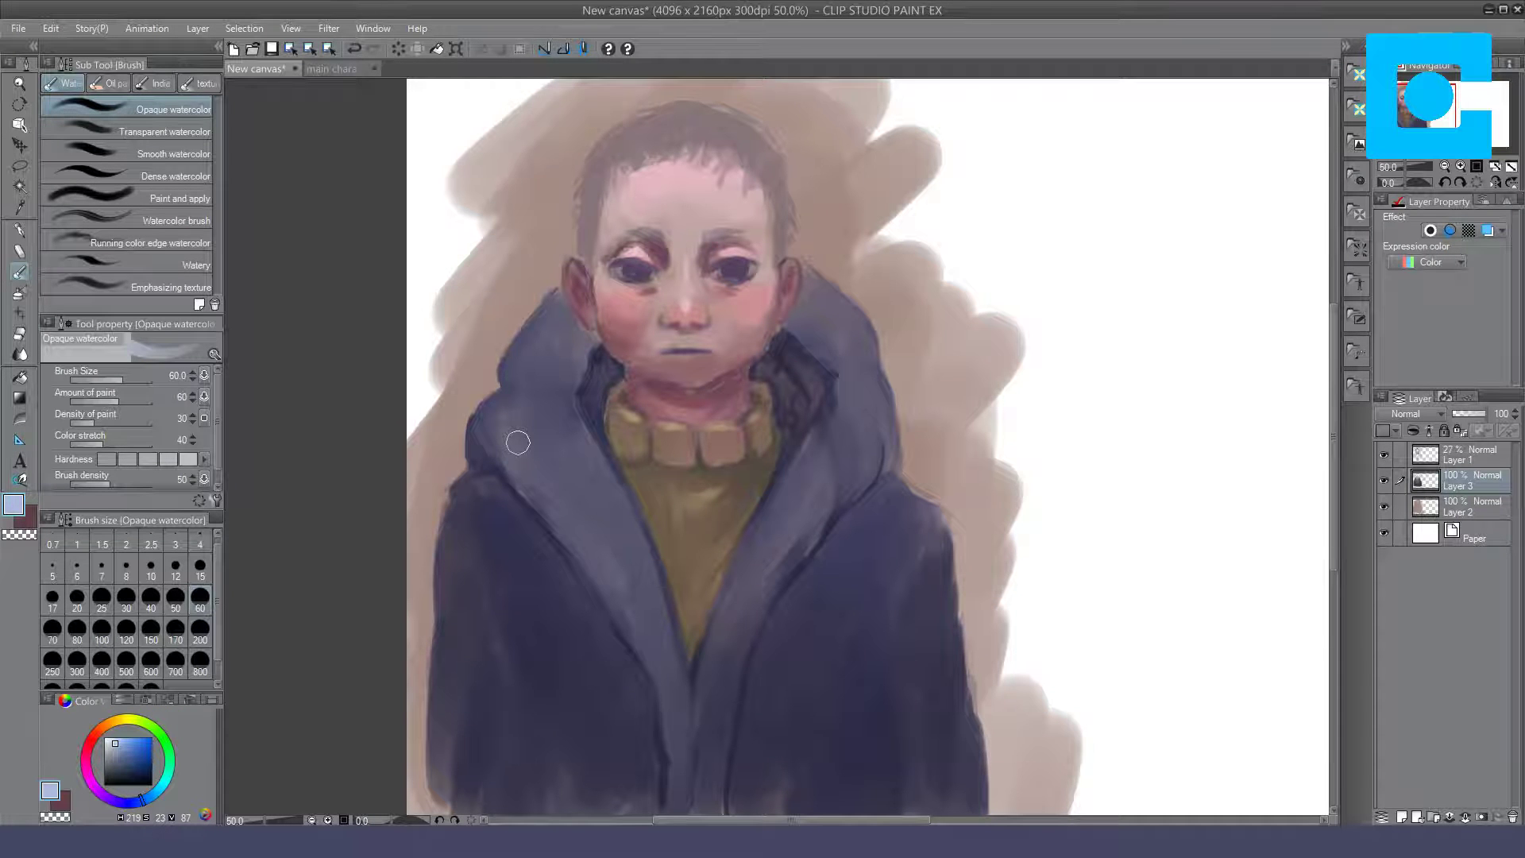
{"action": "left_click_drag", "start_coordinate": [518, 443], "coordinate": [506, 413]}
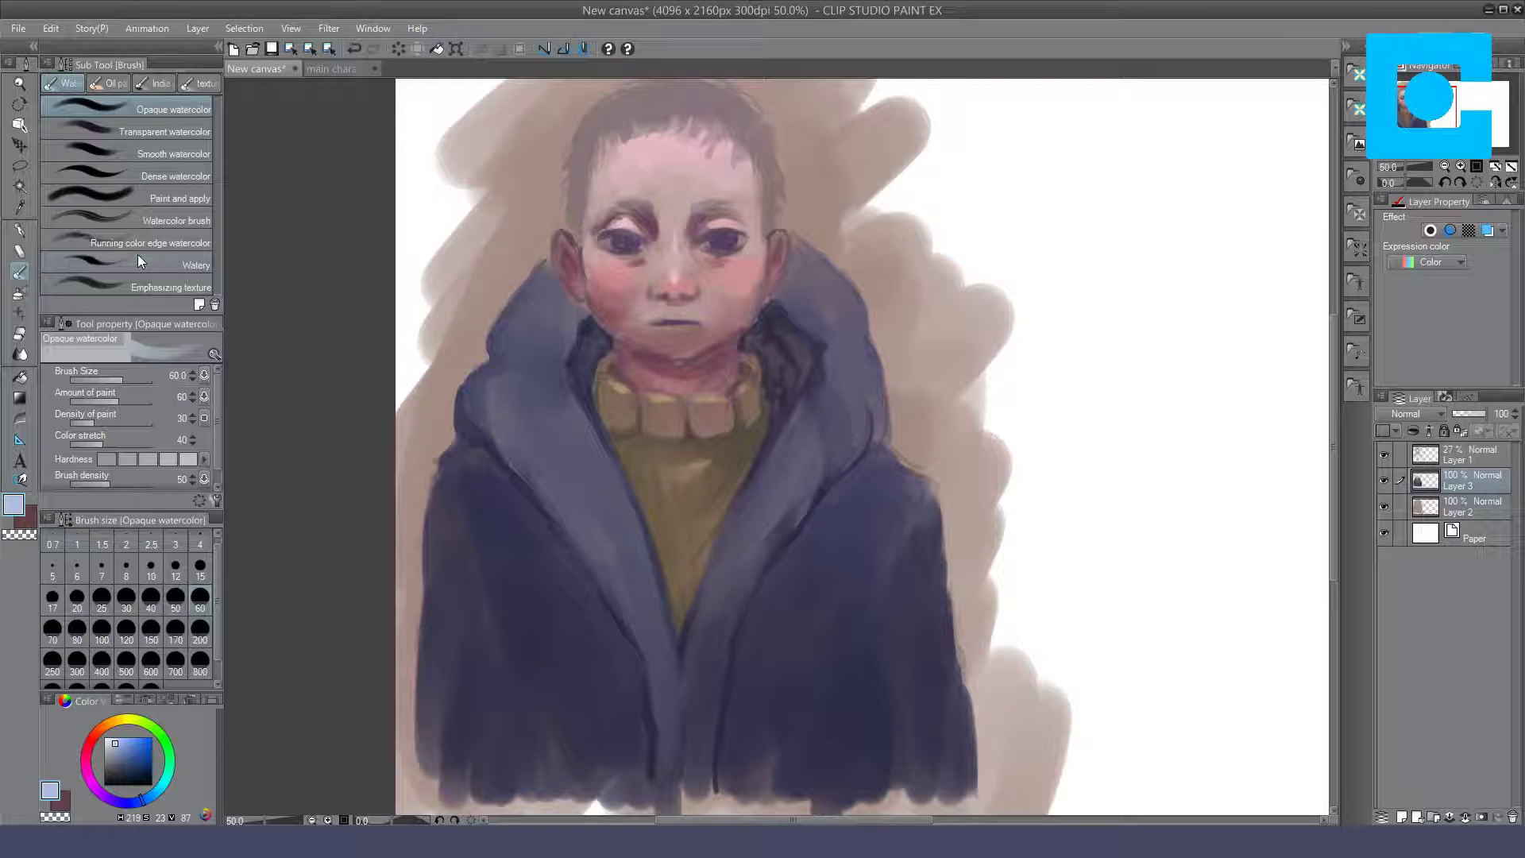
{"action": "left_click", "coordinate": [127, 175]}
{"action": "mouse_move", "coordinate": [539, 290]}
{"action": "left_mouse_down"}
{"action": "mouse_move", "coordinate": [514, 327]}
{"action": "mouse_move", "coordinate": [537, 324]}
{"action": "mouse_move", "coordinate": [514, 347]}
{"action": "mouse_move", "coordinate": [514, 402]}
{"action": "mouse_move", "coordinate": [551, 444]}
{"action": "mouse_move", "coordinate": [536, 389]}
{"action": "left_mouse_up"}
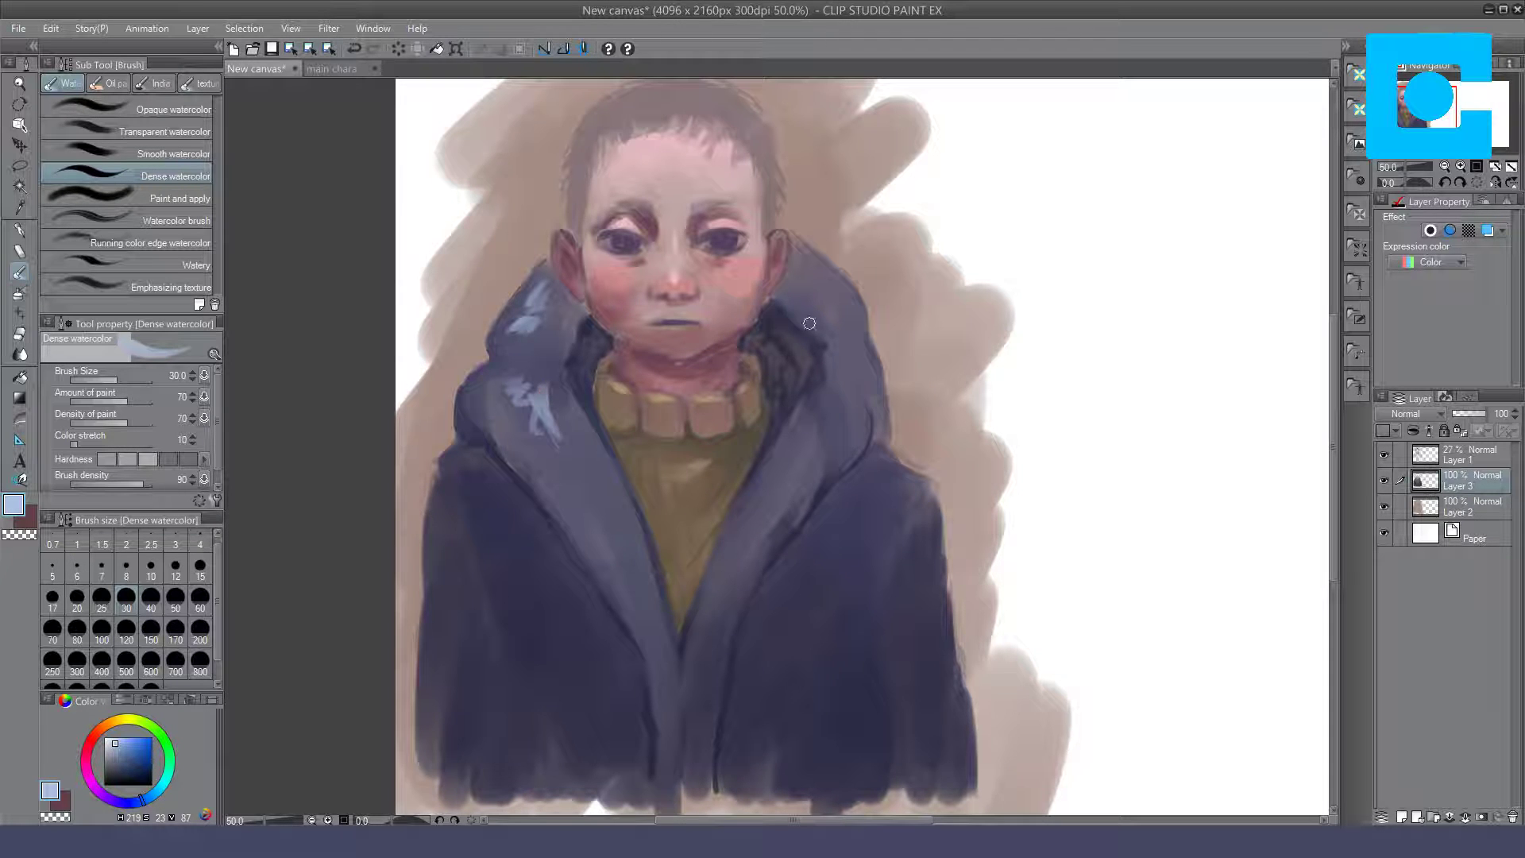
{"action": "mouse_move", "coordinate": [805, 301]}
{"action": "left_mouse_down"}
{"action": "mouse_move", "coordinate": [834, 267]}
{"action": "mouse_move", "coordinate": [850, 324]}
{"action": "left_mouse_up"}
{"action": "left_click_drag", "start_coordinate": [832, 381], "coordinate": [839, 386]}
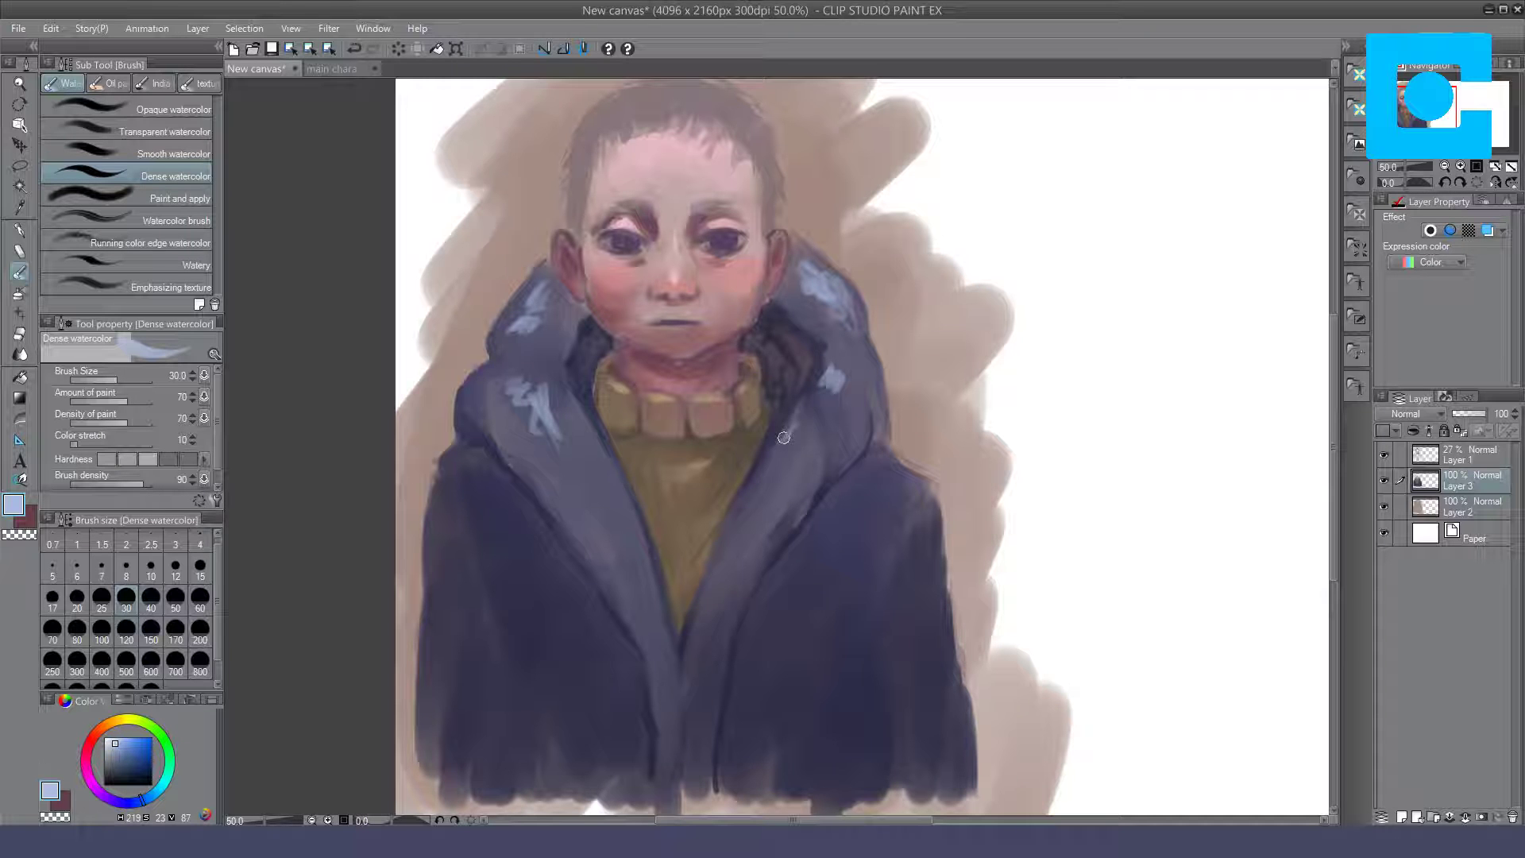
Step: Add pale blue highlights along both lapels' inner edges and build up the highlights on the upper hood
{"action": "left_click_drag", "start_coordinate": [798, 421], "coordinate": [782, 455]}
{"action": "left_click_drag", "start_coordinate": [586, 423], "coordinate": [627, 518]}
{"action": "mouse_move", "coordinate": [565, 437]}
{"action": "left_mouse_down"}
{"action": "mouse_move", "coordinate": [635, 544]}
{"action": "mouse_move", "coordinate": [607, 509]}
{"action": "mouse_move", "coordinate": [623, 512]}
{"action": "left_mouse_up"}
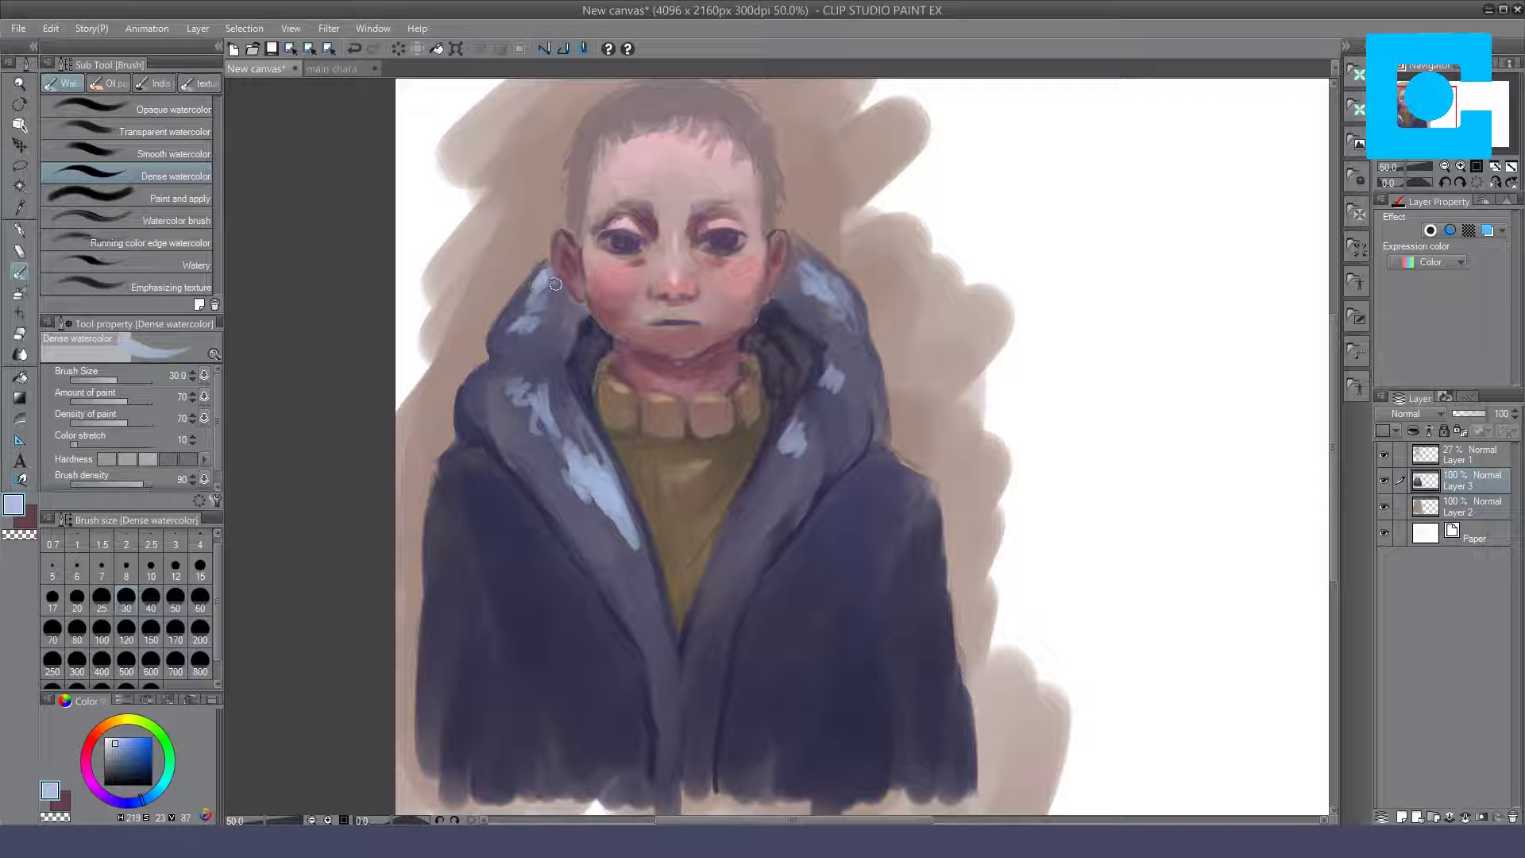
{"action": "left_click_drag", "start_coordinate": [554, 281], "coordinate": [521, 334]}
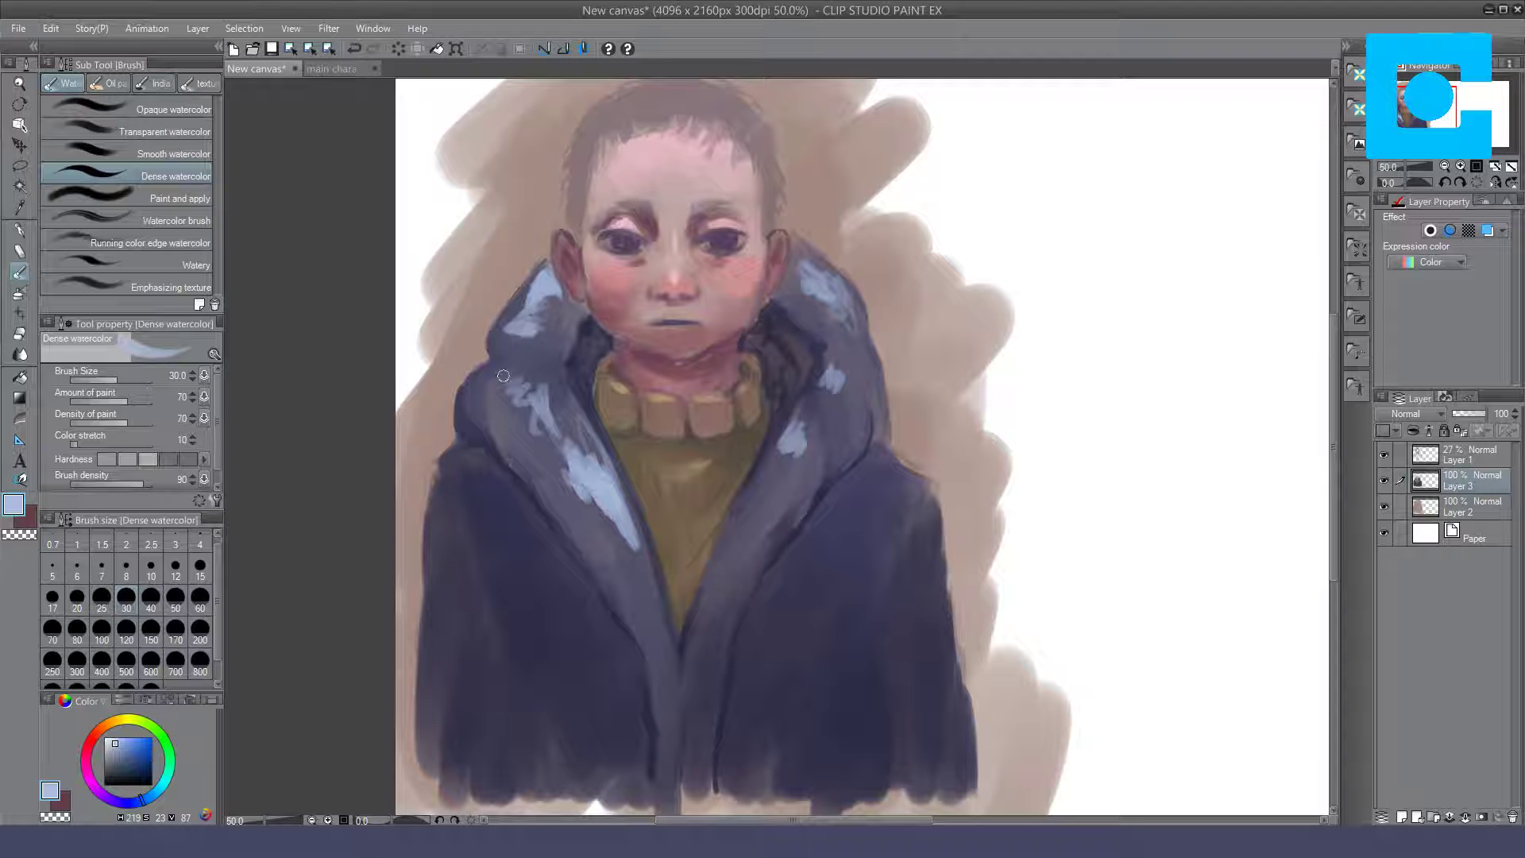
{"action": "mouse_move", "coordinate": [796, 274]}
{"action": "left_mouse_down"}
{"action": "mouse_move", "coordinate": [804, 252]}
{"action": "mouse_move", "coordinate": [845, 300]}
{"action": "left_mouse_up"}
{"action": "left_click_drag", "start_coordinate": [834, 359], "coordinate": [842, 371]}
{"action": "left_click_drag", "start_coordinate": [591, 469], "coordinate": [584, 447]}
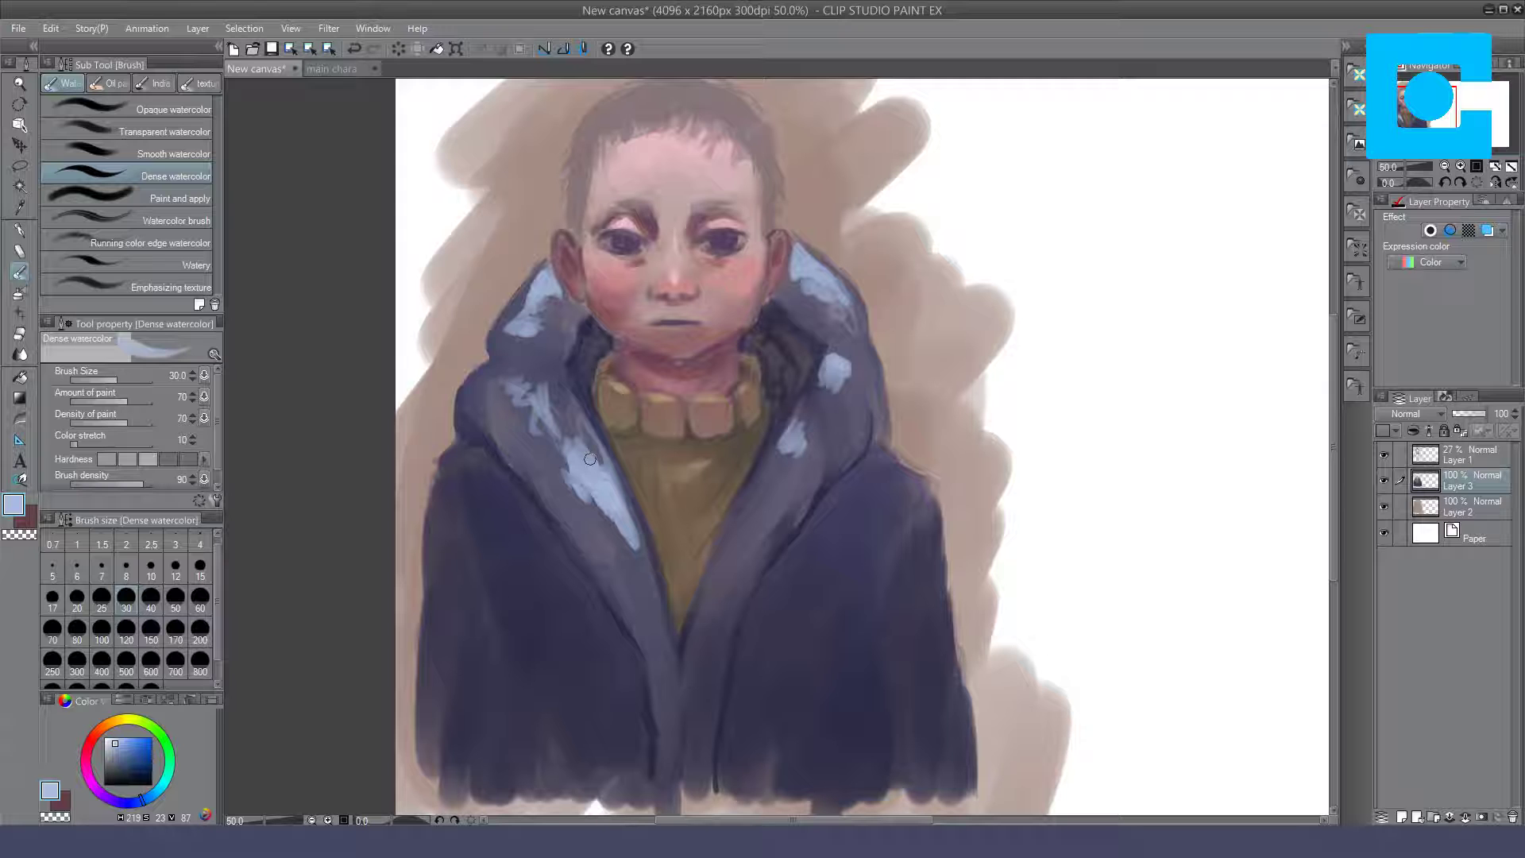
Step: Blend the pale blue hood and lapel highlights into the surrounding blue with Opaque watercolor at size 40
{"action": "left_click", "coordinate": [133, 108]}
{"action": "left_click", "coordinate": [156, 601]}
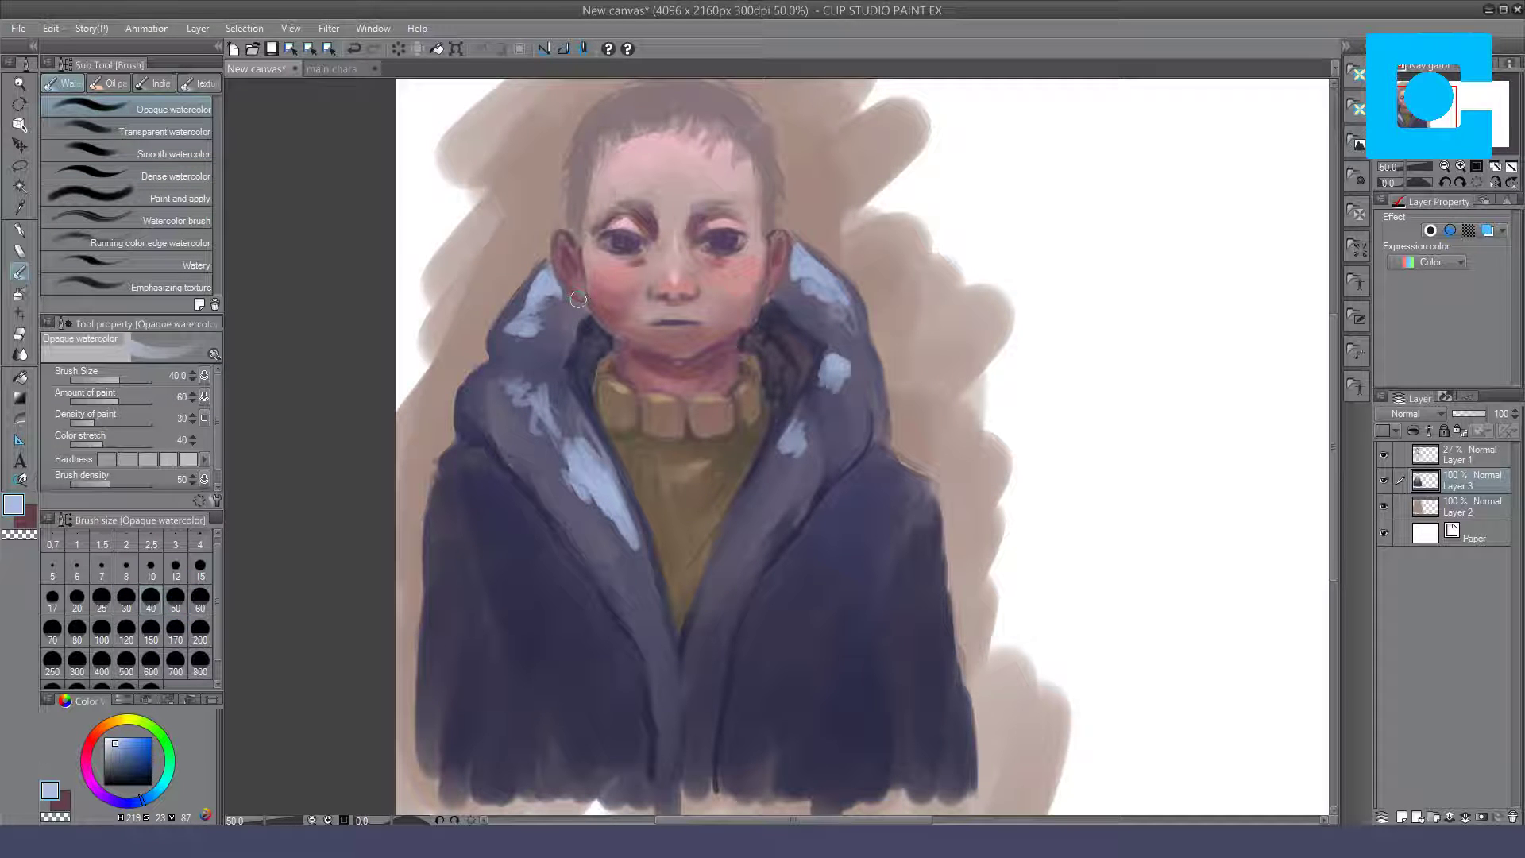
{"action": "mouse_move", "coordinate": [538, 299]}
{"action": "left_mouse_down"}
{"action": "mouse_move", "coordinate": [559, 300]}
{"action": "mouse_move", "coordinate": [524, 333]}
{"action": "left_mouse_up"}
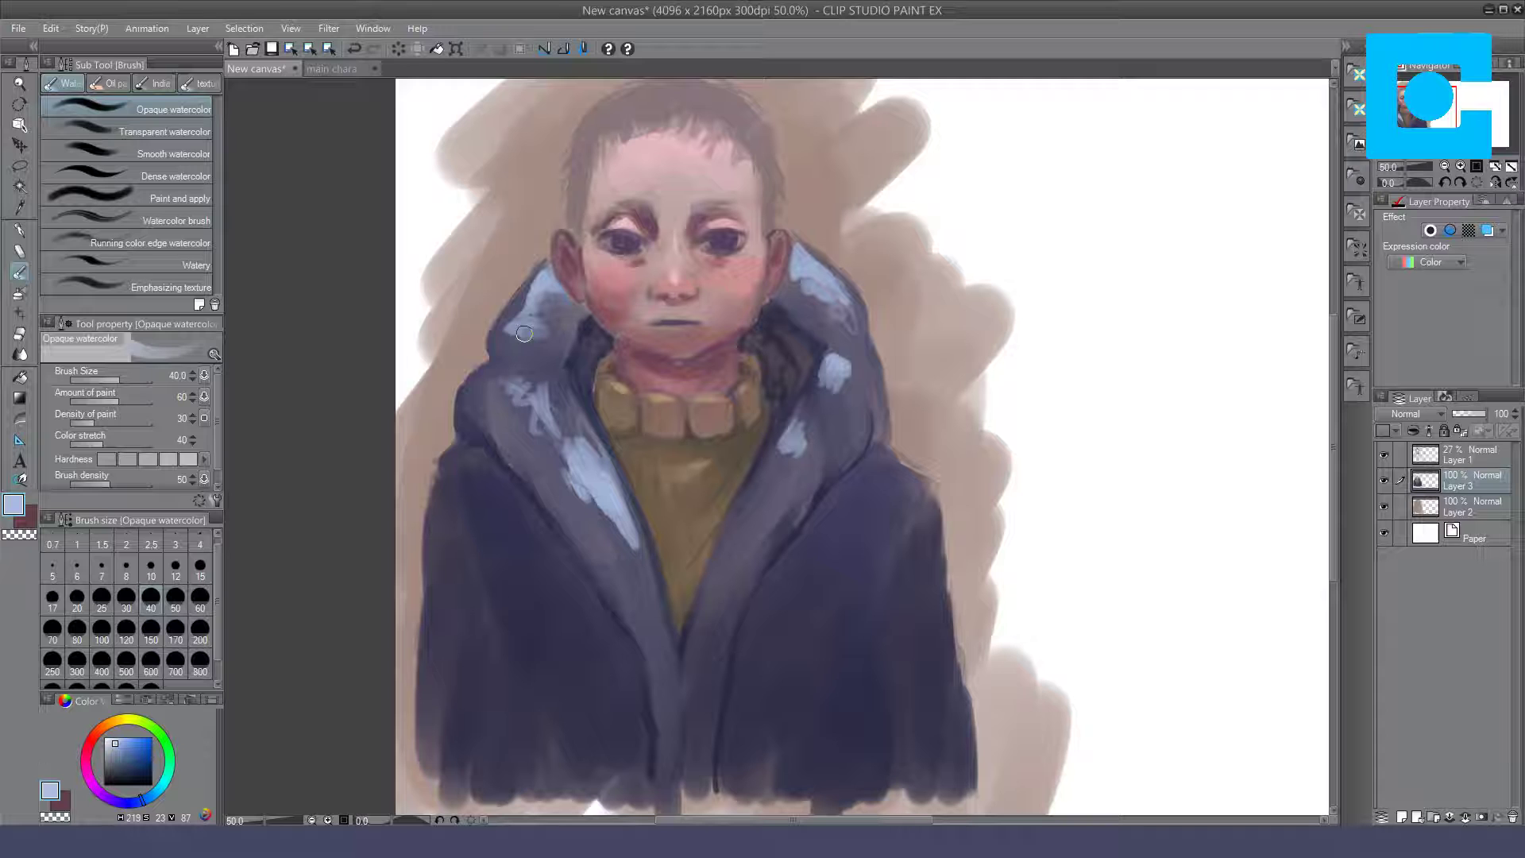
{"action": "mouse_move", "coordinate": [553, 410]}
{"action": "left_mouse_down"}
{"action": "mouse_move", "coordinate": [561, 427]}
{"action": "mouse_move", "coordinate": [544, 391]}
{"action": "mouse_move", "coordinate": [515, 396]}
{"action": "mouse_move", "coordinate": [628, 560]}
{"action": "mouse_move", "coordinate": [620, 550]}
{"action": "left_mouse_up"}
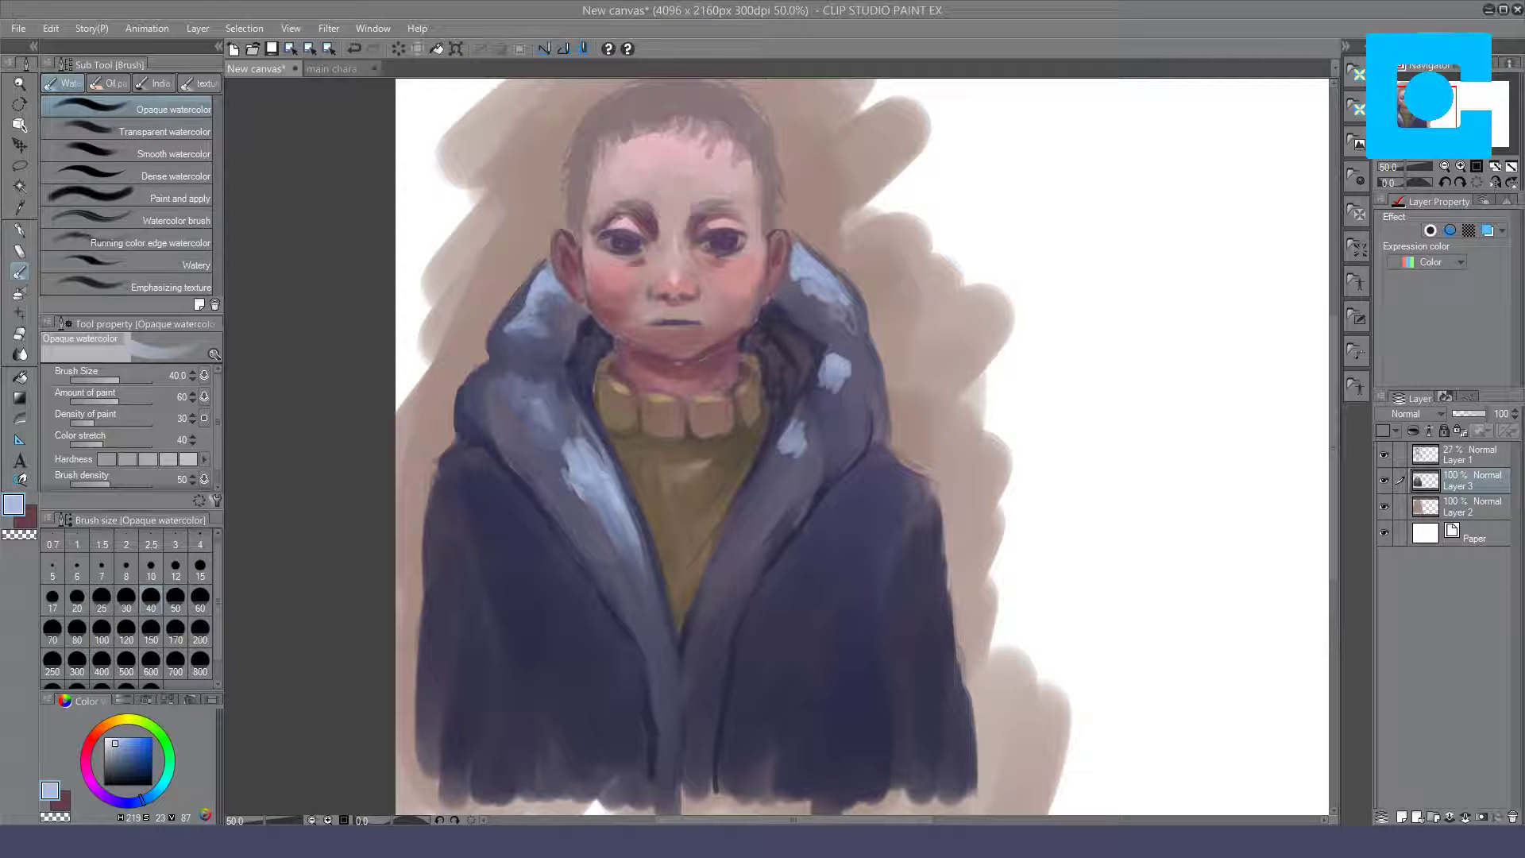
{"action": "mouse_move", "coordinate": [844, 393]}
{"action": "left_mouse_down"}
{"action": "mouse_move", "coordinate": [826, 373]}
{"action": "mouse_move", "coordinate": [841, 404]}
{"action": "mouse_move", "coordinate": [796, 429]}
{"action": "mouse_move", "coordinate": [806, 453]}
{"action": "mouse_move", "coordinate": [788, 444]}
{"action": "left_mouse_up"}
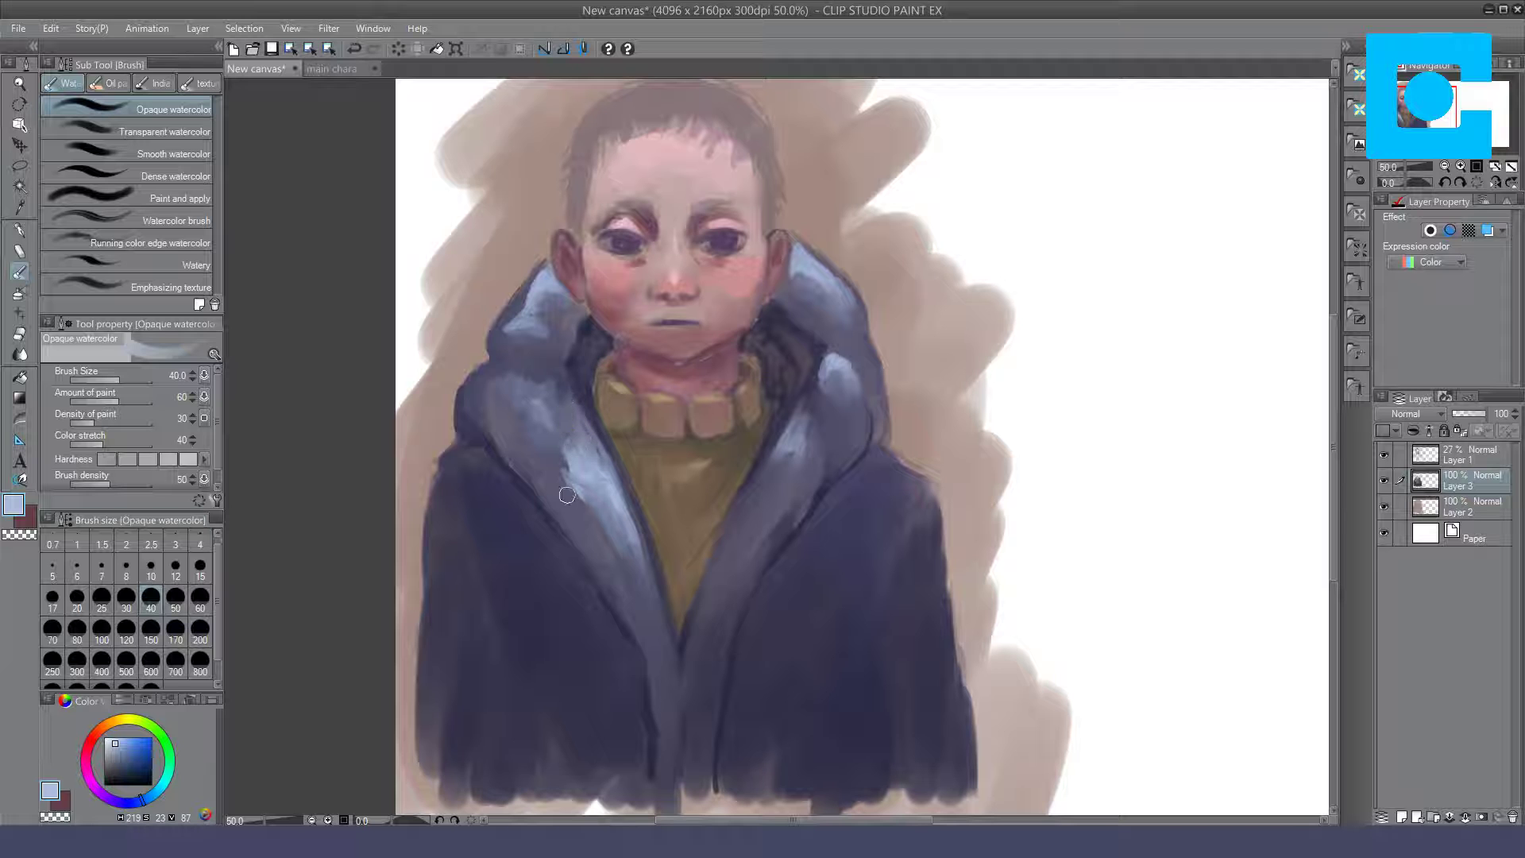
Step: Dab pale blue highlights on both shoulders and both sides of the coat's chest with Dense watercolor at size 30
{"action": "left_click", "coordinate": [183, 170]}
{"action": "mouse_move", "coordinate": [910, 475]}
{"action": "left_mouse_down"}
{"action": "mouse_move", "coordinate": [922, 484]}
{"action": "mouse_move", "coordinate": [898, 529]}
{"action": "left_mouse_up"}
{"action": "mouse_move", "coordinate": [480, 472]}
{"action": "left_mouse_down"}
{"action": "mouse_move", "coordinate": [454, 456]}
{"action": "mouse_move", "coordinate": [478, 487]}
{"action": "left_mouse_up"}
{"action": "left_click_drag", "start_coordinate": [537, 567], "coordinate": [567, 564]}
{"action": "left_click_drag", "start_coordinate": [787, 570], "coordinate": [810, 561]}
{"action": "left_click_drag", "start_coordinate": [806, 531], "coordinate": [853, 532]}
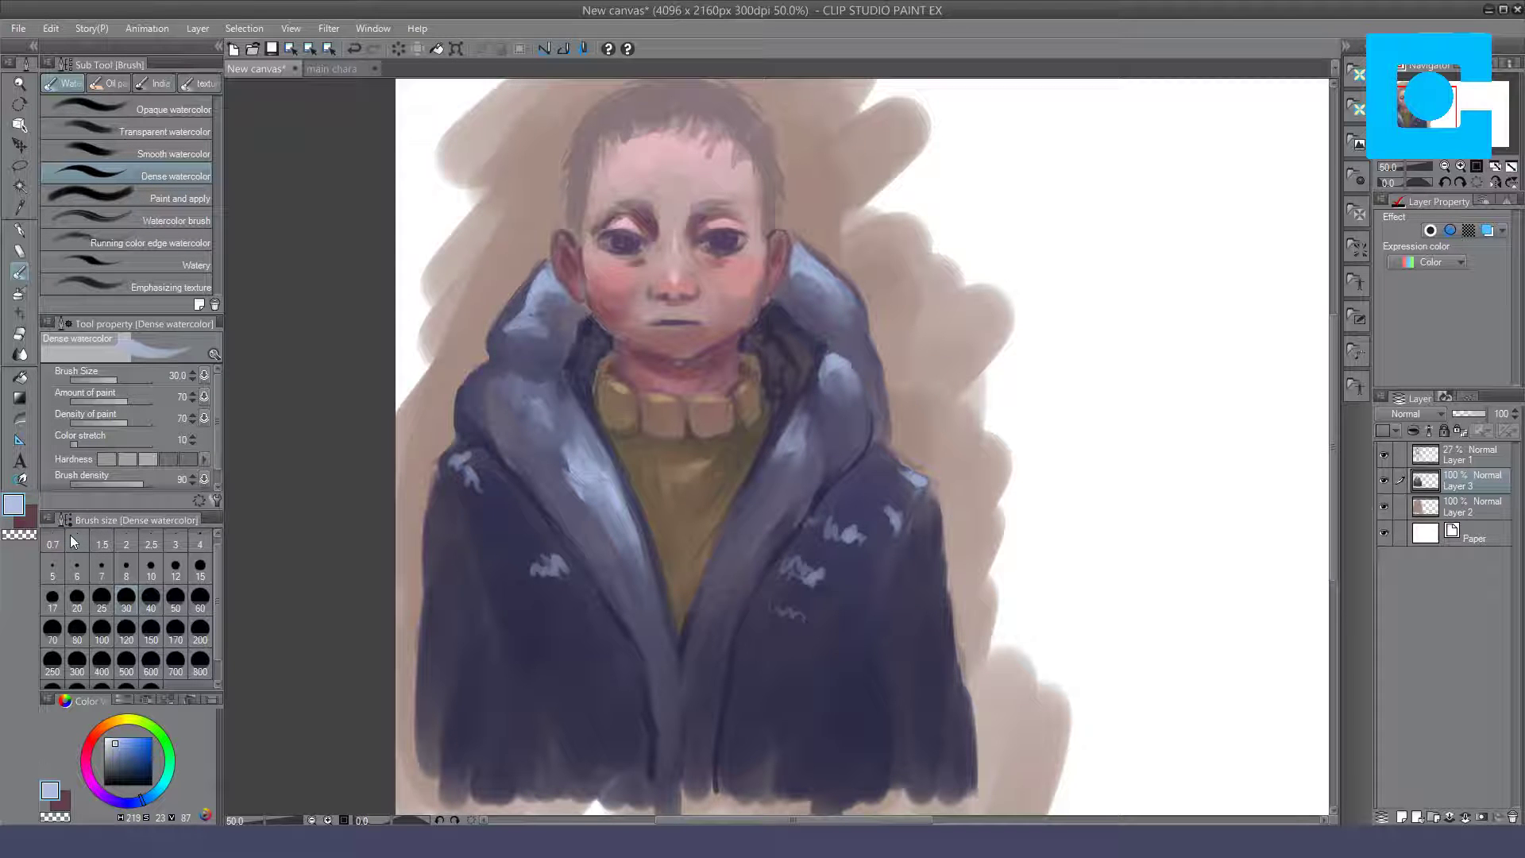
Step: Darken the left shoulder fold and the lapels' edges in dark navy (H 250, S 50, V 18) with Dense watercolor at size 30
{"action": "left_click", "coordinate": [30, 518]}
{"action": "left_click", "coordinate": [121, 802]}
{"action": "left_click", "coordinate": [120, 763]}
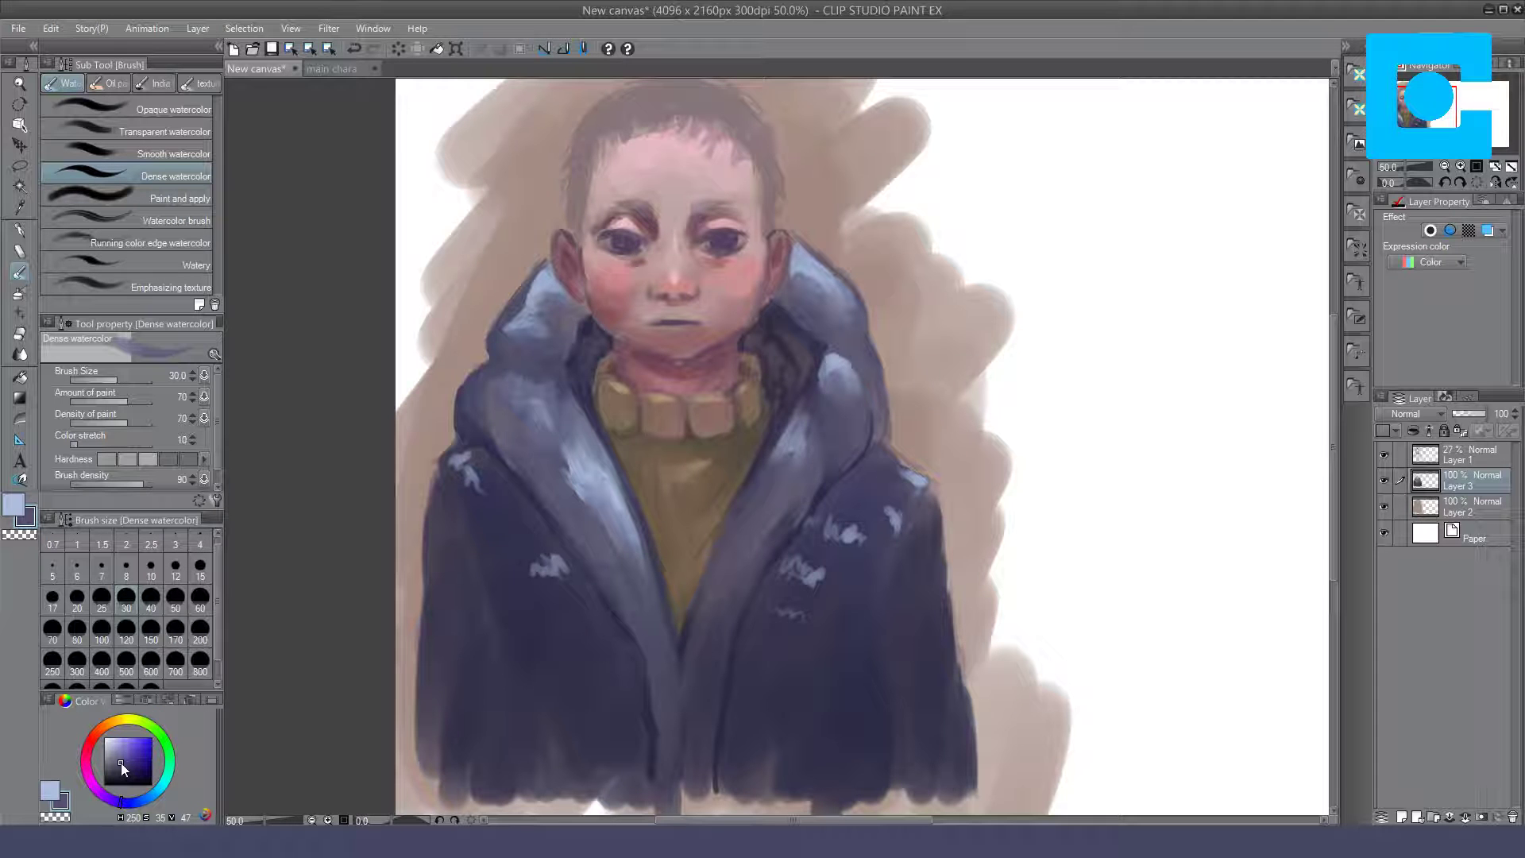
{"action": "left_click", "coordinate": [127, 776]}
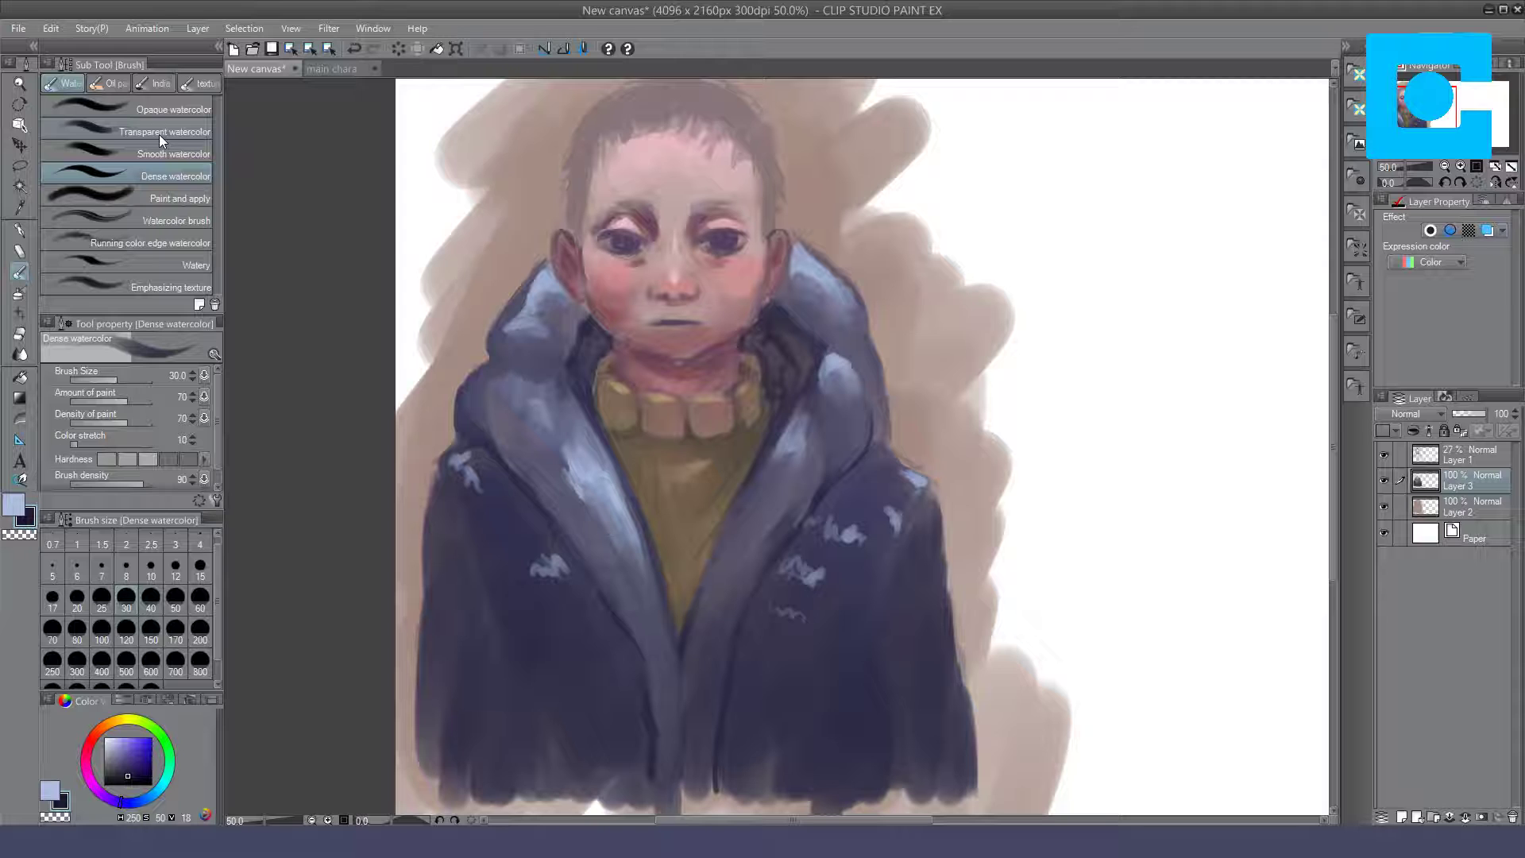
{"action": "left_click_drag", "start_coordinate": [479, 485], "coordinate": [512, 496]}
{"action": "mouse_move", "coordinate": [604, 630]}
{"action": "left_mouse_down"}
{"action": "mouse_move", "coordinate": [637, 703]}
{"action": "mouse_move", "coordinate": [647, 663]}
{"action": "mouse_move", "coordinate": [652, 753]}
{"action": "left_mouse_up"}
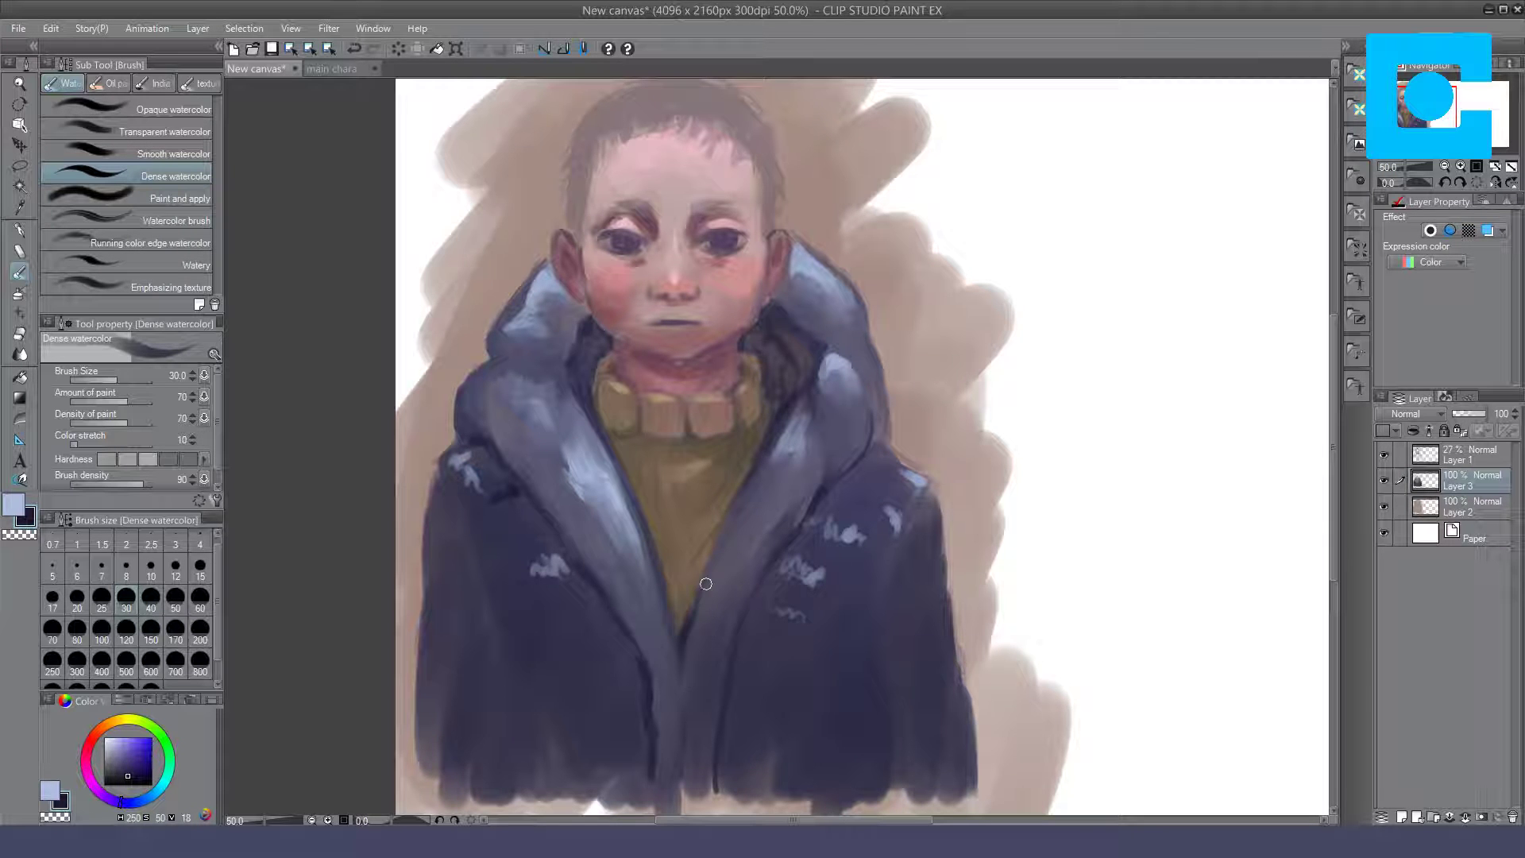
{"action": "left_click_drag", "start_coordinate": [597, 411], "coordinate": [624, 485]}
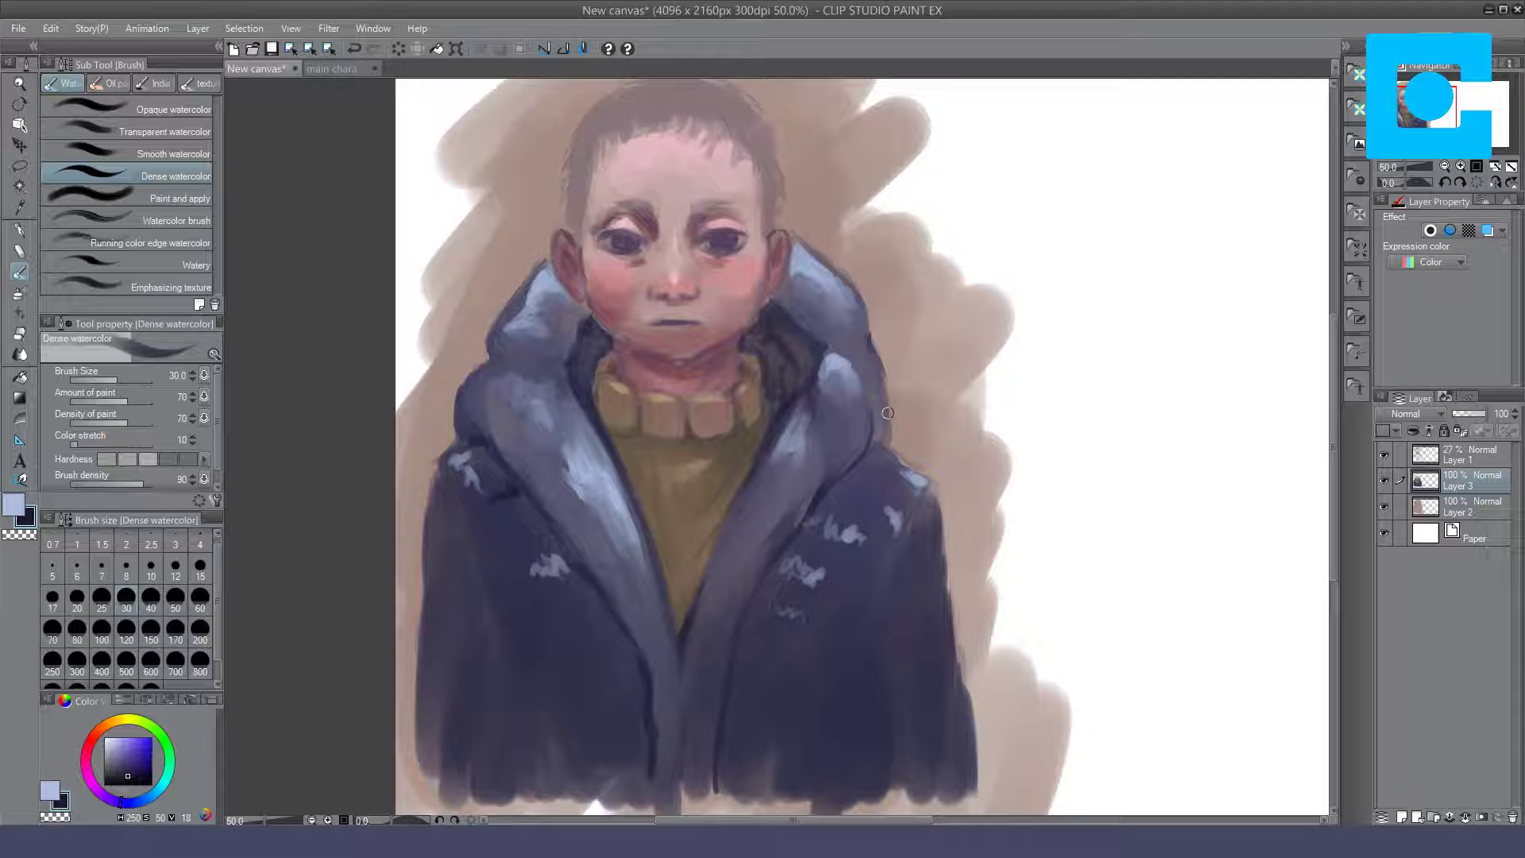
Step: Define the hood's left outer notch, the left shoulder edge and both sleeve seams down to the coat's bottom in dark navy
{"action": "mouse_move", "coordinate": [492, 354]}
{"action": "left_mouse_down"}
{"action": "mouse_move", "coordinate": [546, 364]}
{"action": "mouse_move", "coordinate": [476, 363]}
{"action": "left_mouse_up"}
{"action": "left_click_drag", "start_coordinate": [459, 440], "coordinate": [441, 464]}
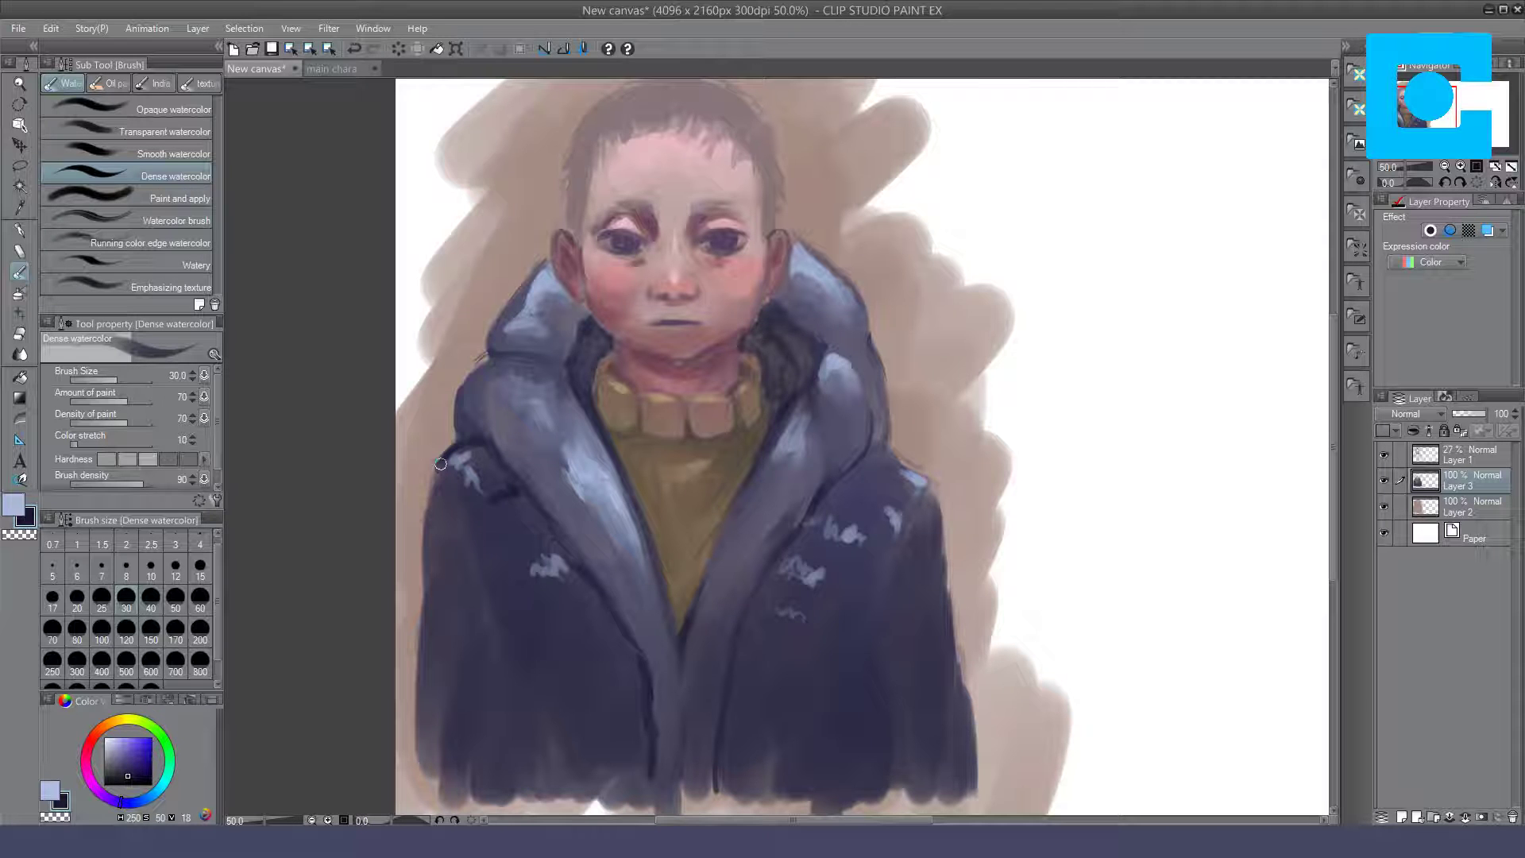
{"action": "left_click_drag", "start_coordinate": [476, 610], "coordinate": [467, 645]}
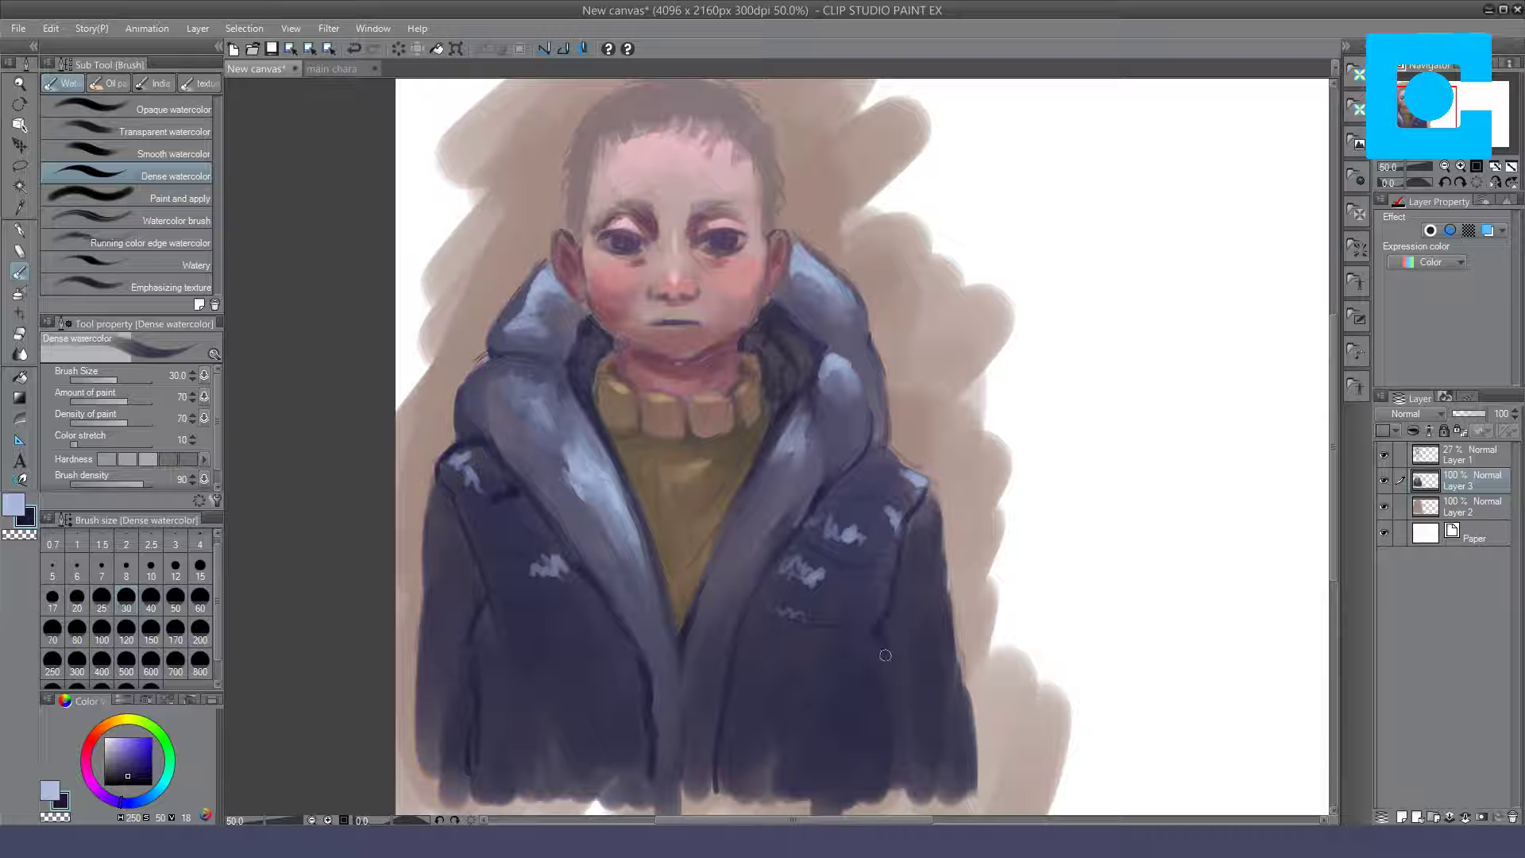
{"action": "left_click_drag", "start_coordinate": [886, 662], "coordinate": [897, 795]}
{"action": "left_click_drag", "start_coordinate": [468, 639], "coordinate": [466, 756]}
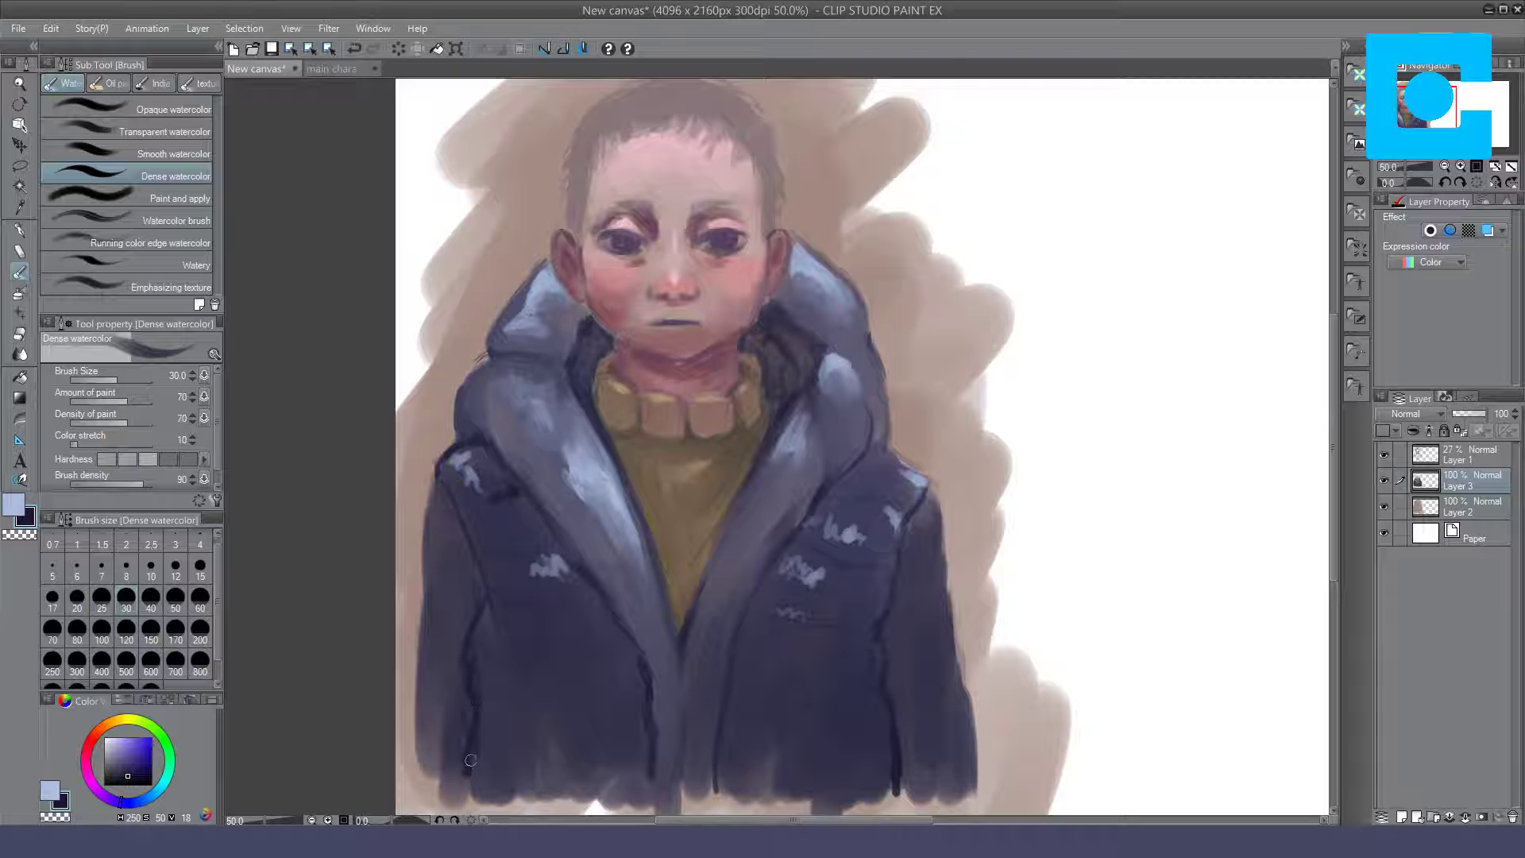
Step: Define the left sleeve's outer edge, both sleeve seams, the coat's front opening and the right lapel's inner edge in dark navy with Dense watercolor
{"action": "mouse_move", "coordinate": [434, 482]}
{"action": "left_mouse_down"}
{"action": "mouse_move", "coordinate": [416, 591]}
{"action": "mouse_move", "coordinate": [417, 764]}
{"action": "mouse_move", "coordinate": [433, 779]}
{"action": "left_mouse_up"}
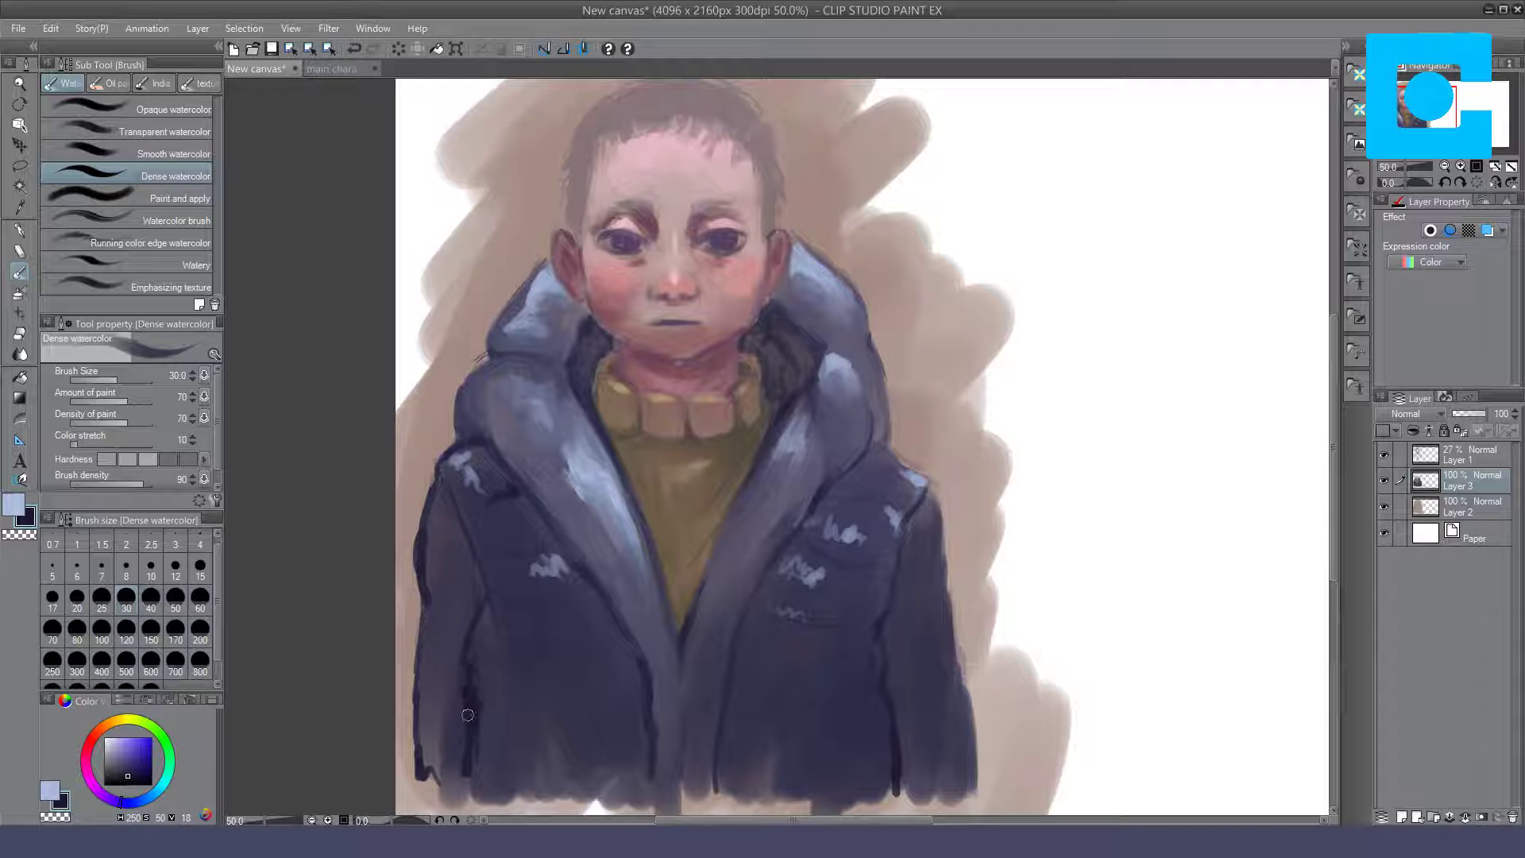
{"action": "left_click_drag", "start_coordinate": [459, 753], "coordinate": [467, 707]}
{"action": "left_click_drag", "start_coordinate": [888, 618], "coordinate": [892, 684]}
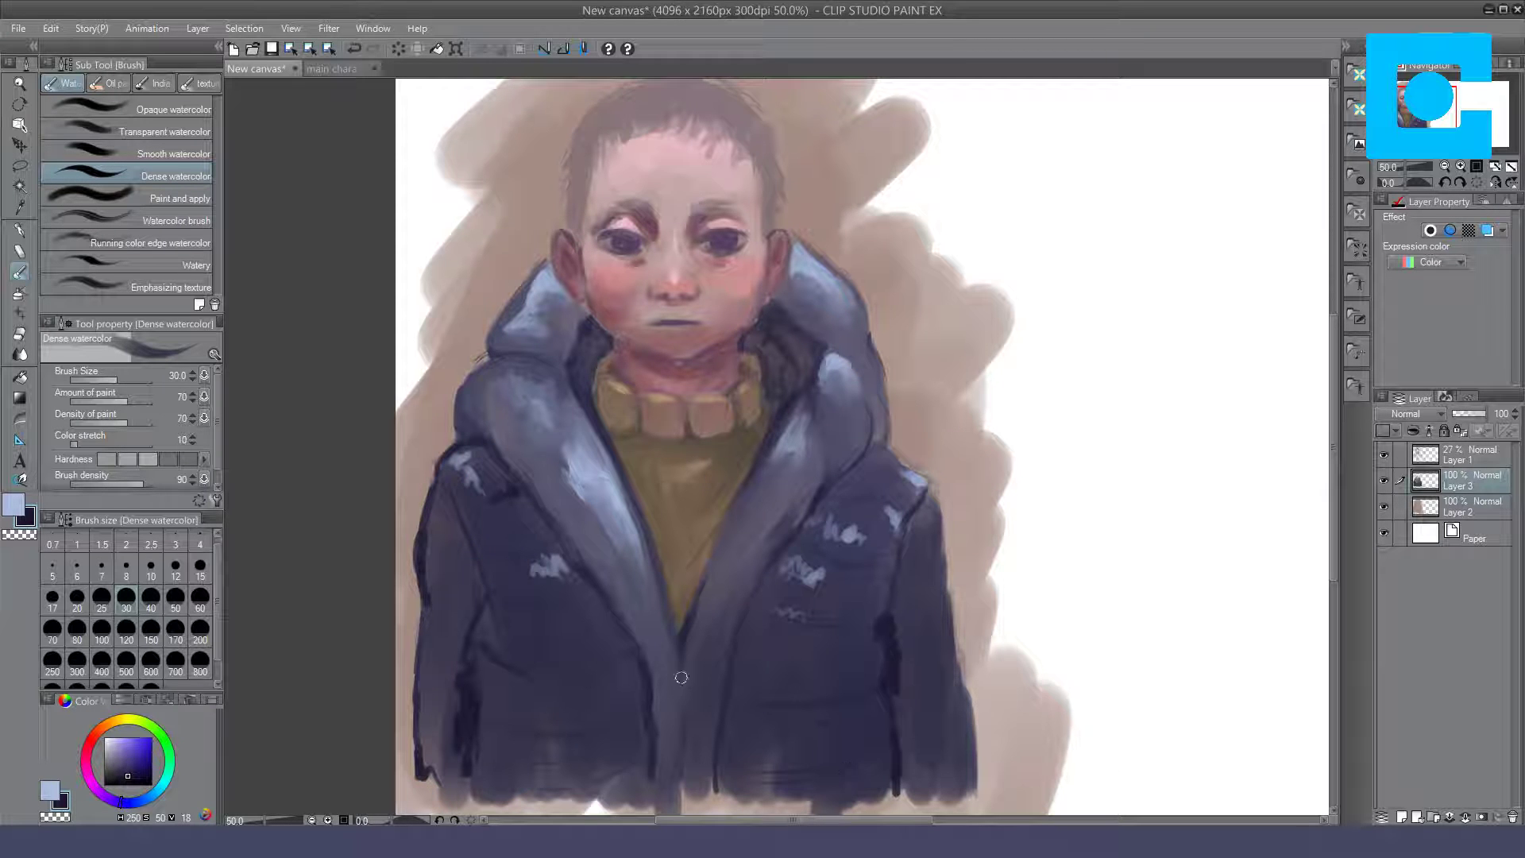
{"action": "left_click_drag", "start_coordinate": [683, 659], "coordinate": [686, 774]}
{"action": "mouse_move", "coordinate": [685, 664]}
{"action": "left_mouse_down"}
{"action": "mouse_move", "coordinate": [710, 530]}
{"action": "mouse_move", "coordinate": [703, 565]}
{"action": "mouse_move", "coordinate": [737, 505]}
{"action": "left_mouse_up"}
Step: Blend the dark sleeve seams and the lower chest highlight on the coat's right side with Opaque watercolor at size 40
{"action": "left_click", "coordinate": [173, 110]}
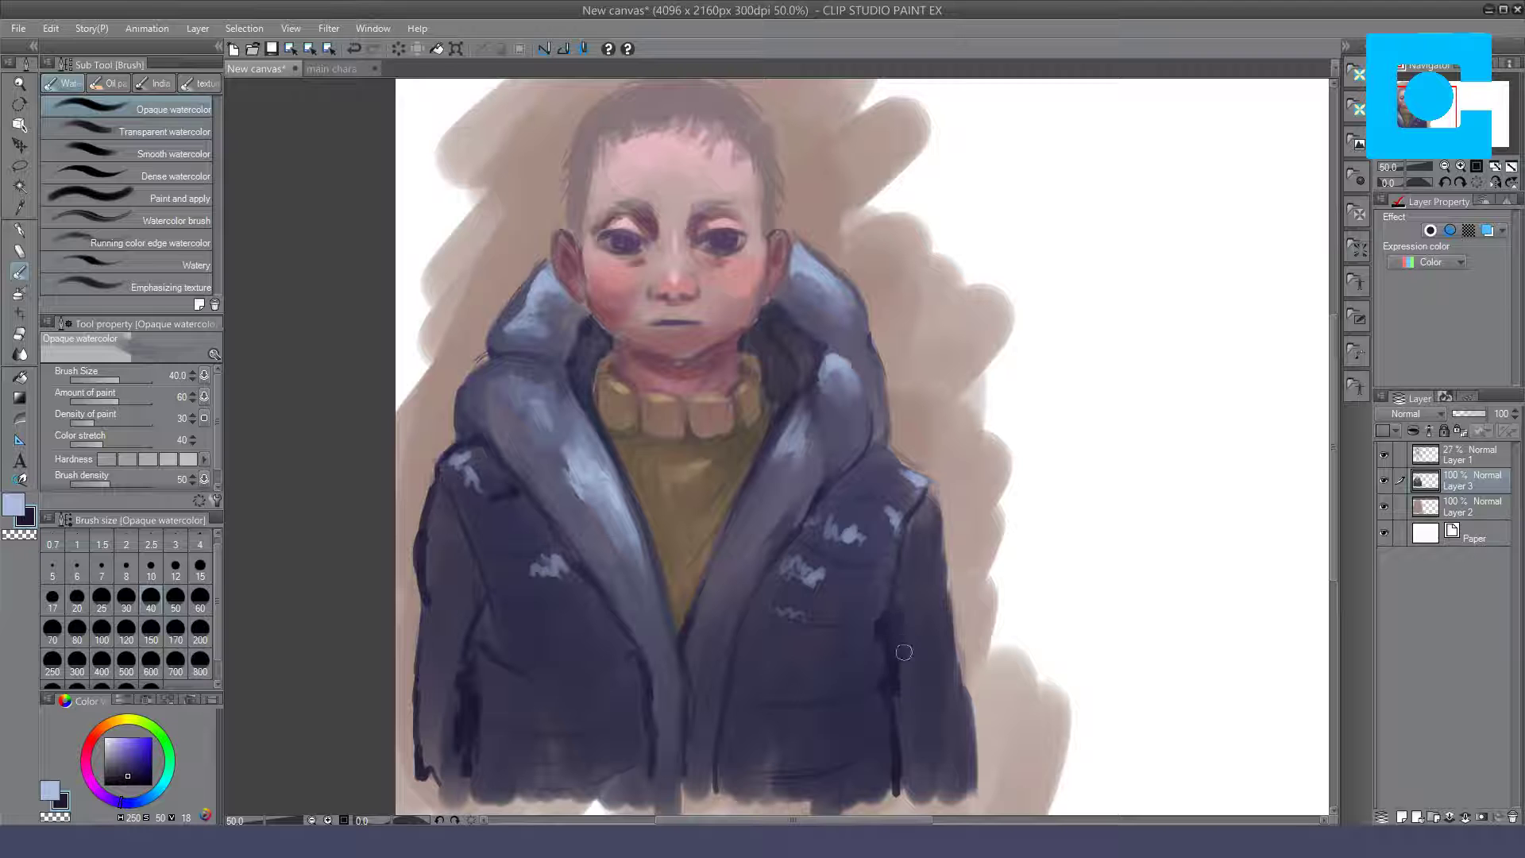
{"action": "left_click_drag", "start_coordinate": [904, 674], "coordinate": [896, 623]}
{"action": "mouse_move", "coordinate": [454, 760]}
{"action": "left_mouse_down"}
{"action": "mouse_move", "coordinate": [457, 670]}
{"action": "mouse_move", "coordinate": [427, 688]}
{"action": "mouse_move", "coordinate": [436, 707]}
{"action": "mouse_move", "coordinate": [444, 627]}
{"action": "mouse_move", "coordinate": [455, 688]}
{"action": "mouse_move", "coordinate": [462, 613]}
{"action": "left_mouse_up"}
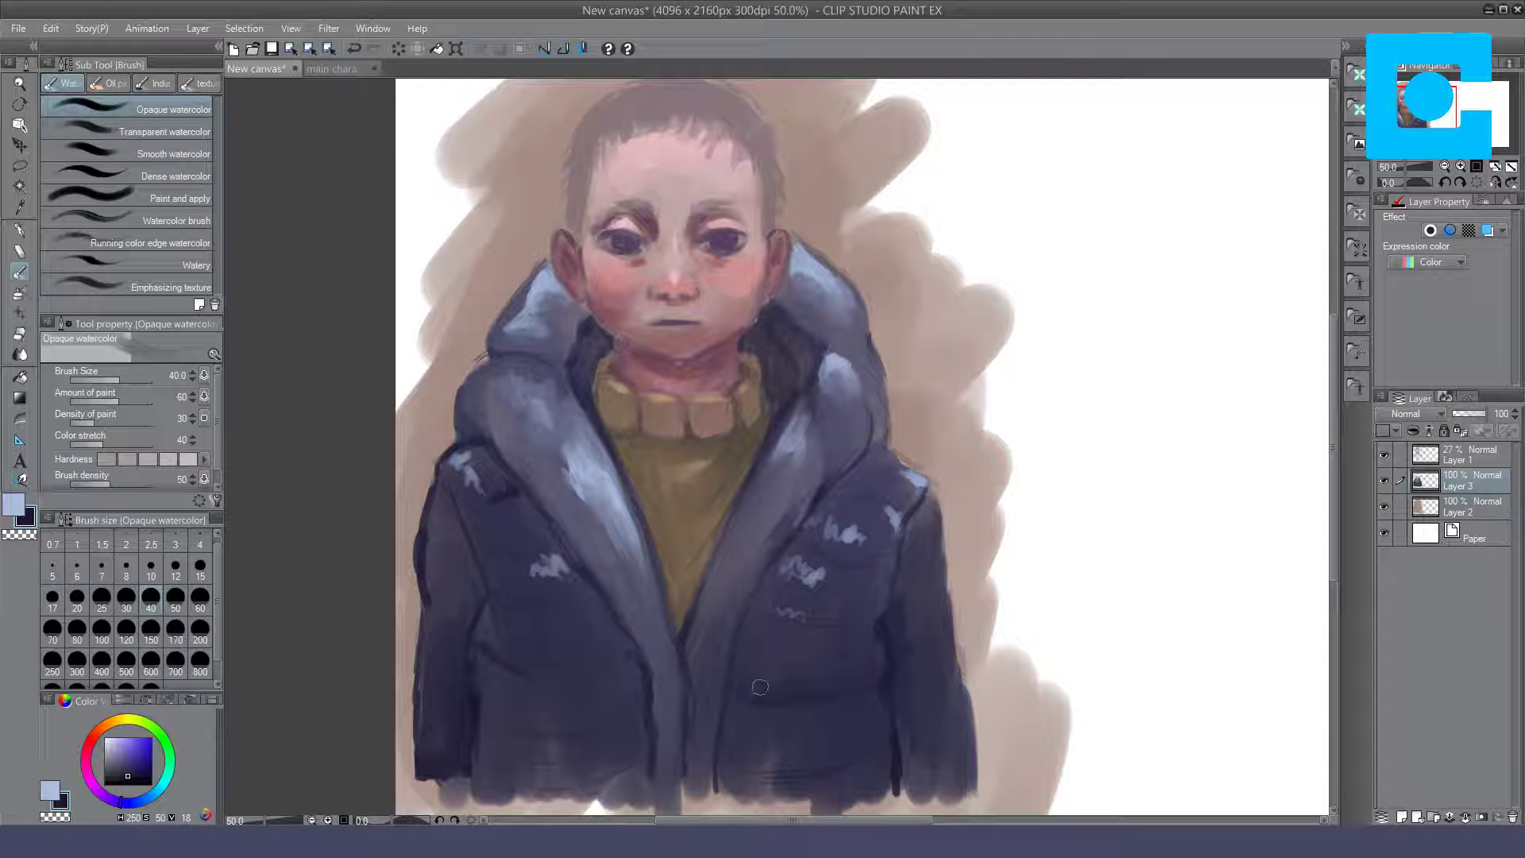
{"action": "mouse_move", "coordinate": [769, 615]}
{"action": "left_mouse_down"}
{"action": "mouse_move", "coordinate": [840, 616]}
{"action": "mouse_move", "coordinate": [818, 575]}
{"action": "mouse_move", "coordinate": [780, 578]}
{"action": "left_mouse_up"}
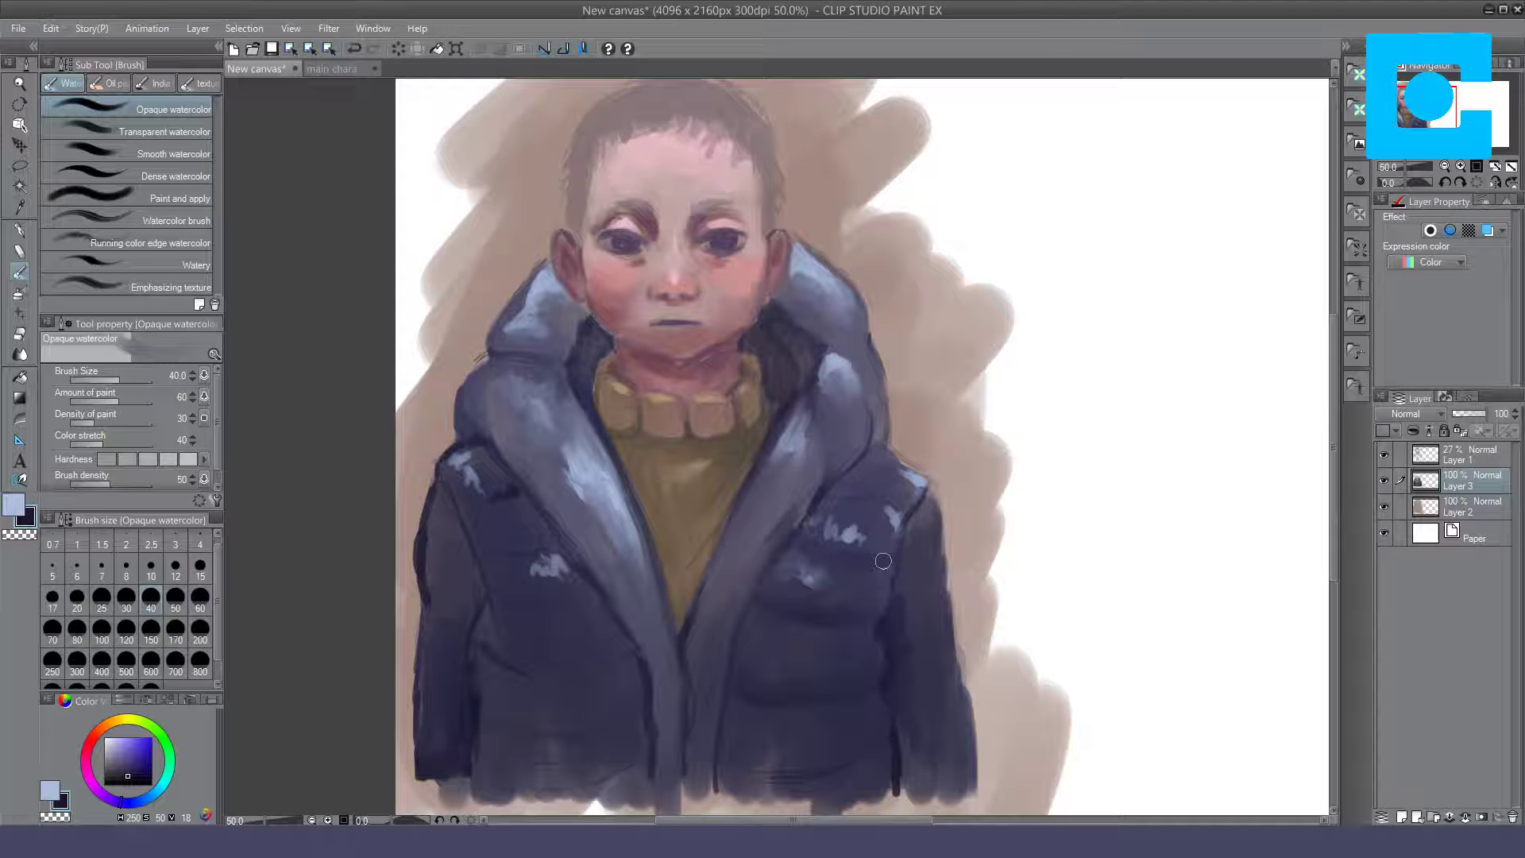
Step: Paint dark horizontal quilting folds across the lower right and lower left of the coat's body
{"action": "left_click_drag", "start_coordinate": [869, 748], "coordinate": [822, 770]}
{"action": "left_click_drag", "start_coordinate": [822, 769], "coordinate": [739, 786]}
{"action": "mouse_move", "coordinate": [863, 739]}
{"action": "left_mouse_down"}
{"action": "mouse_move", "coordinate": [770, 767]}
{"action": "mouse_move", "coordinate": [729, 758]}
{"action": "mouse_move", "coordinate": [773, 743]}
{"action": "mouse_move", "coordinate": [879, 782]}
{"action": "left_mouse_up"}
{"action": "left_click_drag", "start_coordinate": [510, 722], "coordinate": [625, 708]}
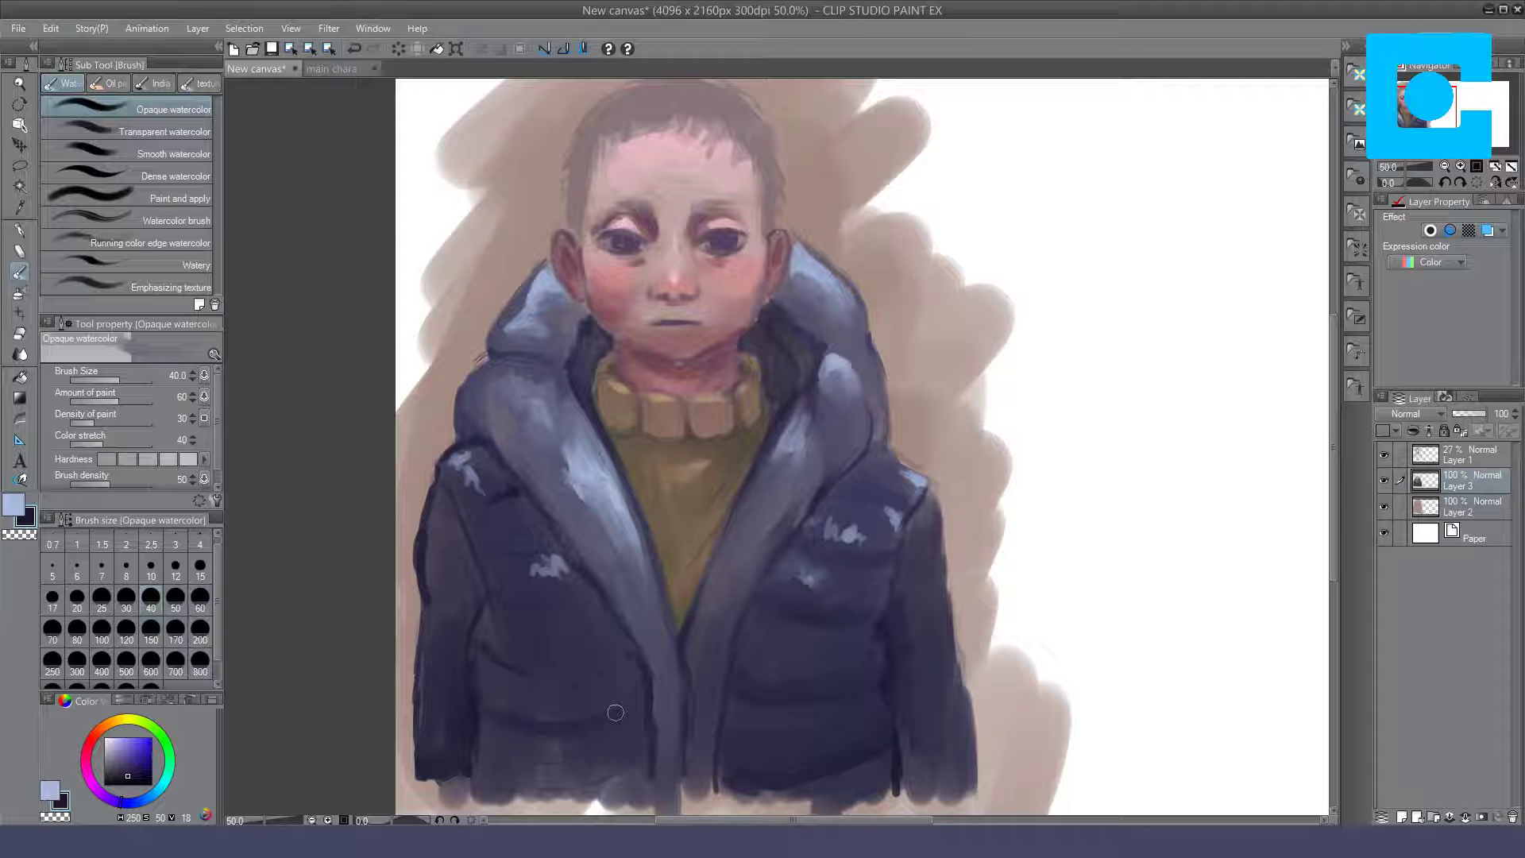
{"action": "left_click_drag", "start_coordinate": [491, 718], "coordinate": [634, 705]}
{"action": "left_click_drag", "start_coordinate": [492, 658], "coordinate": [572, 677]}
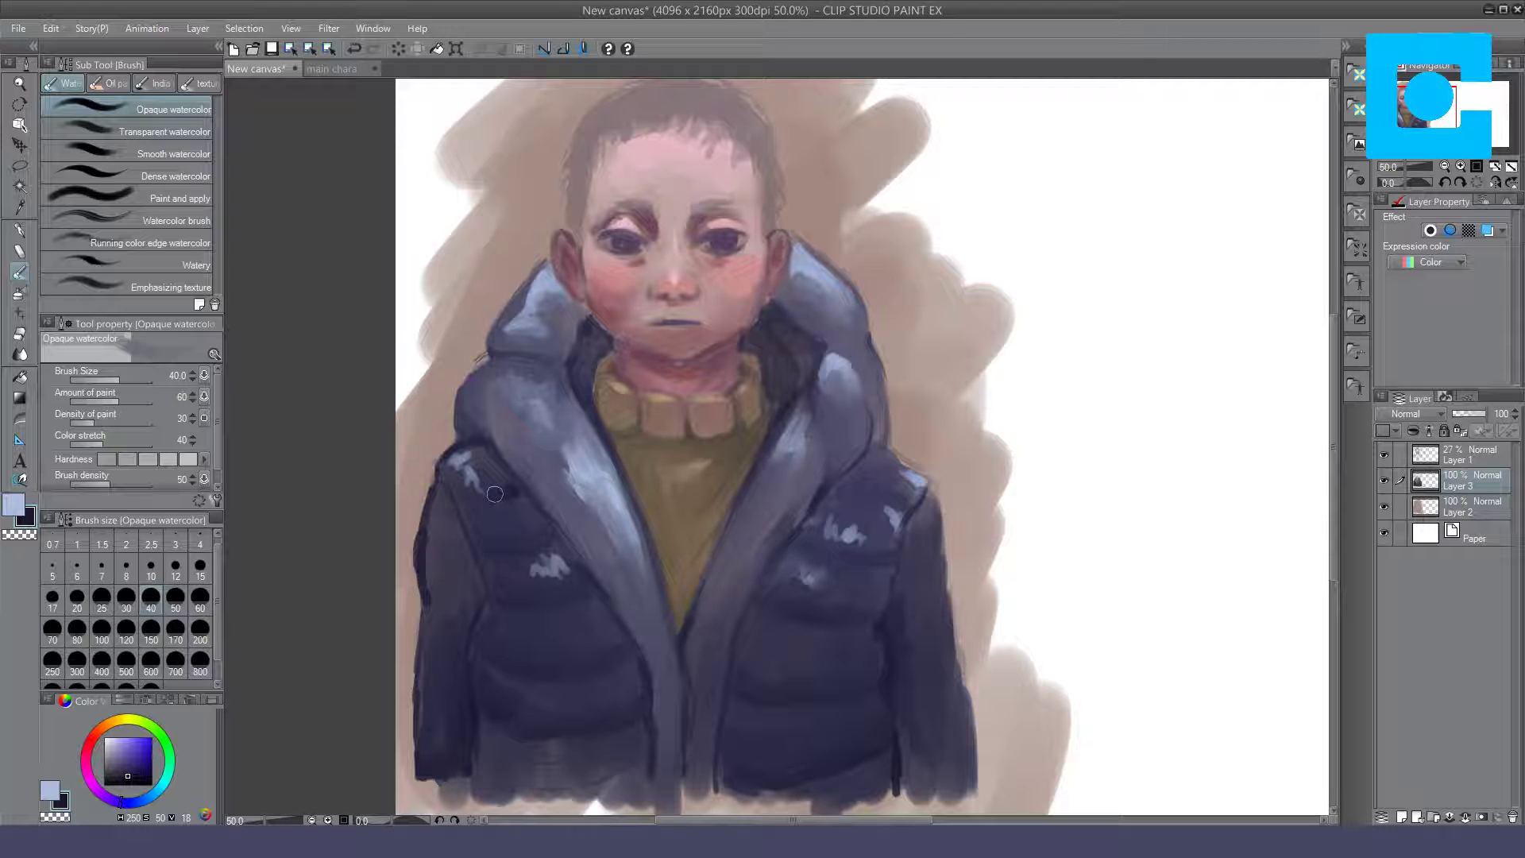
Step: Paint dark quilting folds along both coat sleeves, redoing the right sleeve's first stroke, and touch up the left lapel's upper part
{"action": "mouse_move", "coordinate": [454, 510]}
{"action": "left_mouse_down"}
{"action": "mouse_move", "coordinate": [443, 493]}
{"action": "mouse_move", "coordinate": [479, 567]}
{"action": "mouse_move", "coordinate": [432, 537]}
{"action": "left_mouse_up"}
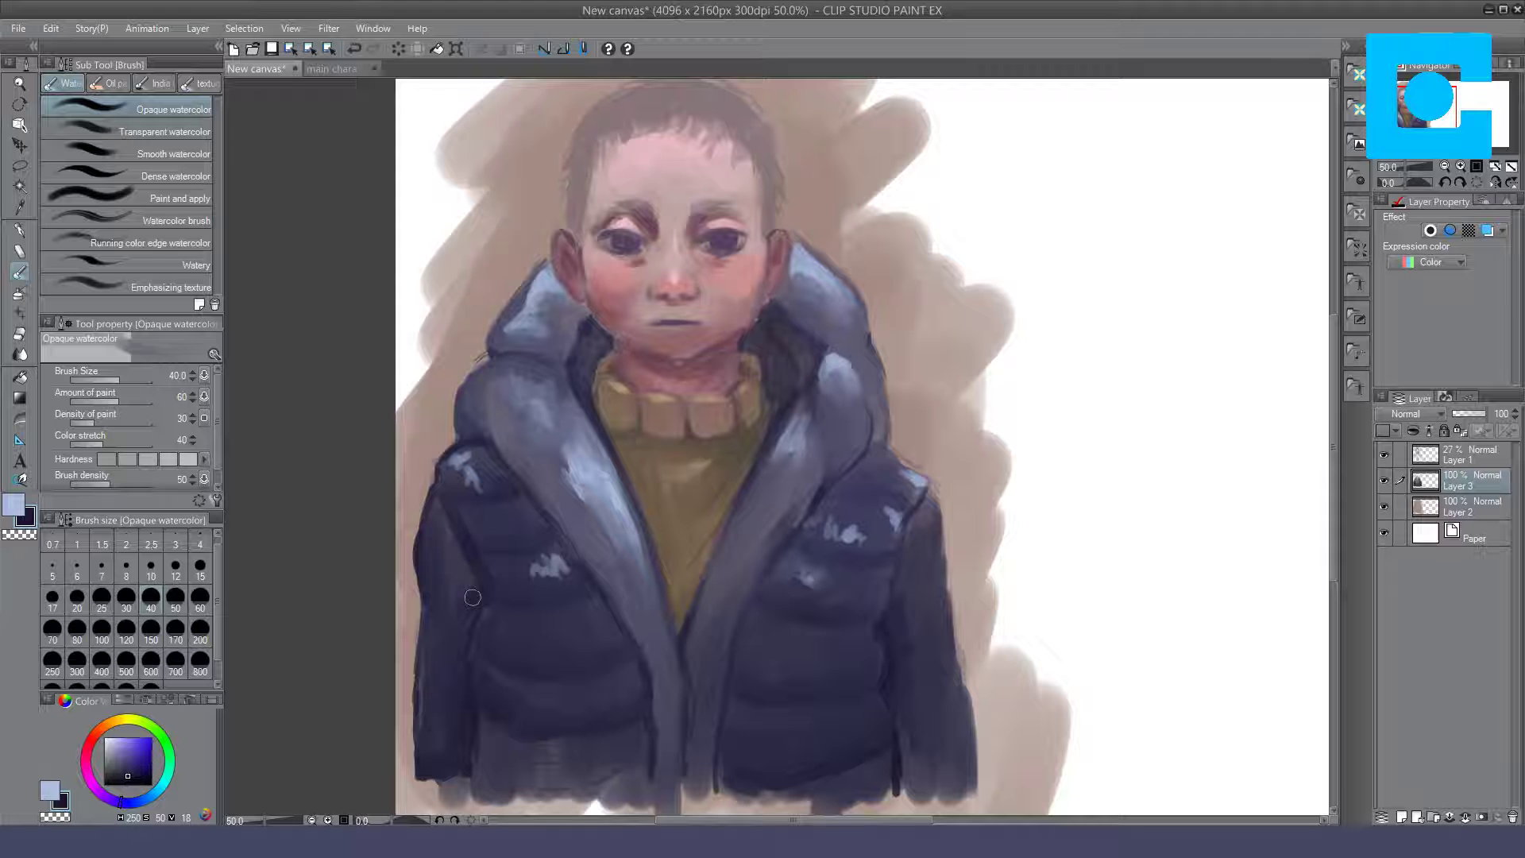
{"action": "left_click_drag", "start_coordinate": [451, 544], "coordinate": [455, 555]}
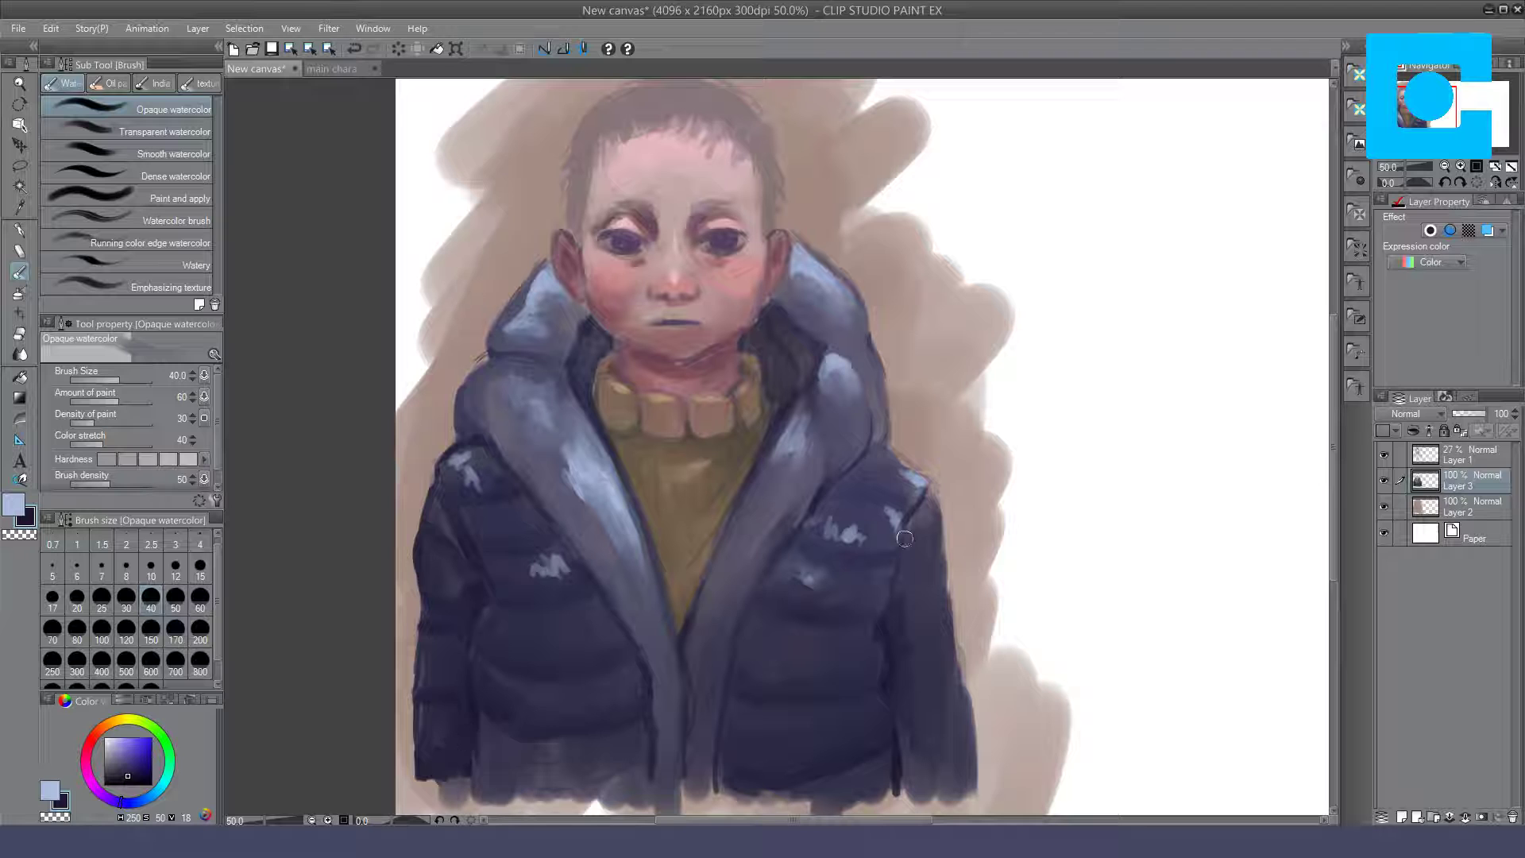
{"action": "mouse_move", "coordinate": [934, 524]}
{"action": "left_mouse_down"}
{"action": "mouse_move", "coordinate": [915, 603]}
{"action": "mouse_move", "coordinate": [911, 527]}
{"action": "mouse_move", "coordinate": [932, 533]}
{"action": "mouse_move", "coordinate": [935, 586]}
{"action": "left_mouse_up"}
{"action": "key", "text": "ctrl+z"}
{"action": "mouse_move", "coordinate": [908, 632]}
{"action": "left_mouse_down"}
{"action": "mouse_move", "coordinate": [938, 699]}
{"action": "mouse_move", "coordinate": [913, 750]}
{"action": "mouse_move", "coordinate": [965, 756]}
{"action": "mouse_move", "coordinate": [895, 766]}
{"action": "mouse_move", "coordinate": [971, 774]}
{"action": "left_mouse_up"}
{"action": "left_click_drag", "start_coordinate": [511, 447], "coordinate": [501, 424]}
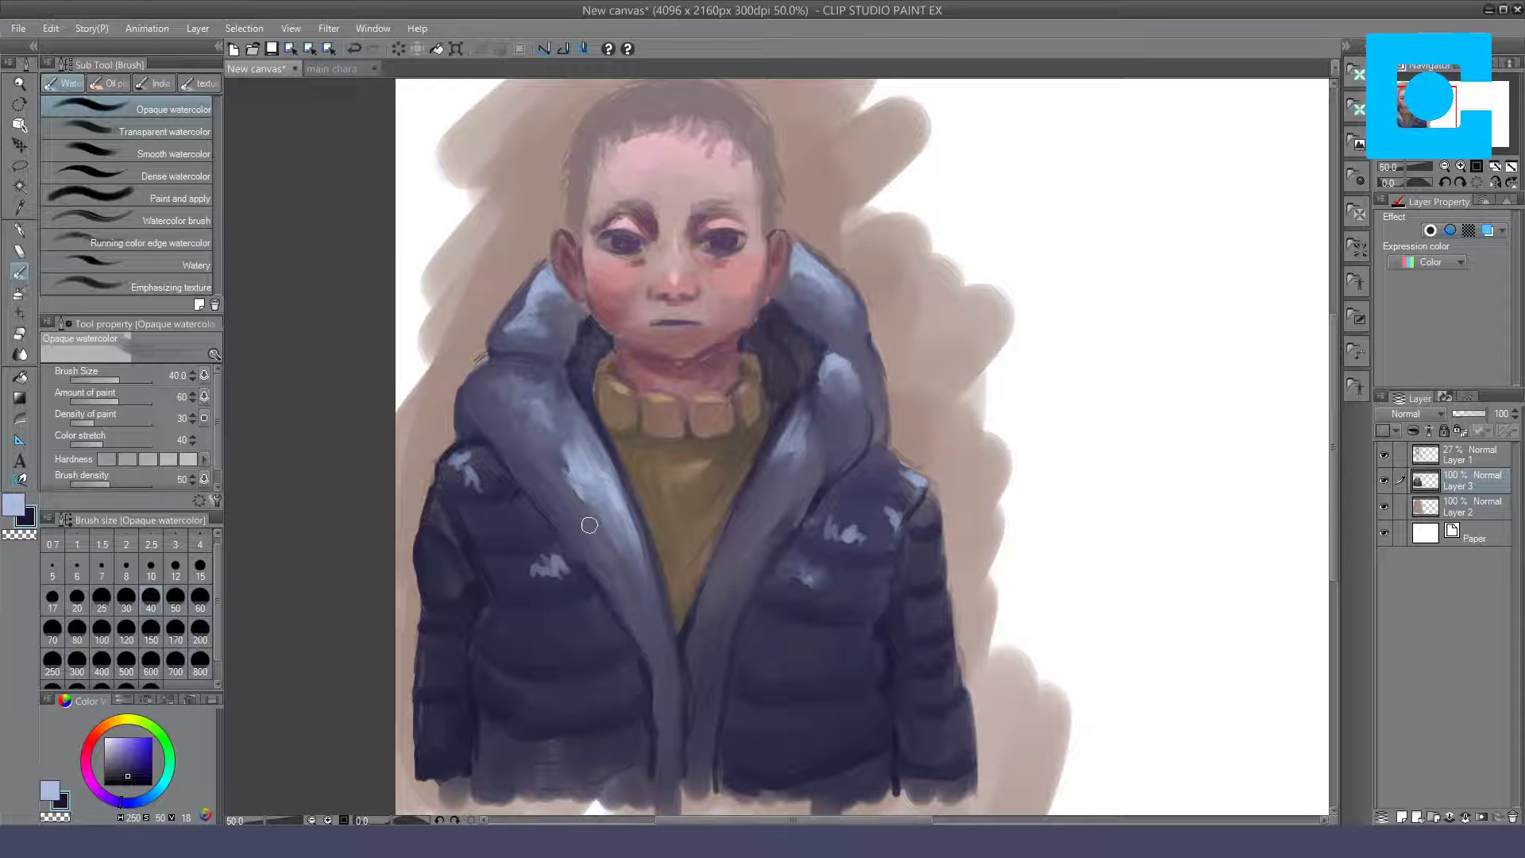
Step: Glaze the lapels and the hood's lower sides in medium blue (H 233, S 48, V 45) and undo the last stroke
{"action": "left_click", "coordinate": [127, 769]}
{"action": "left_click_drag", "start_coordinate": [127, 768], "coordinate": [132, 800]}
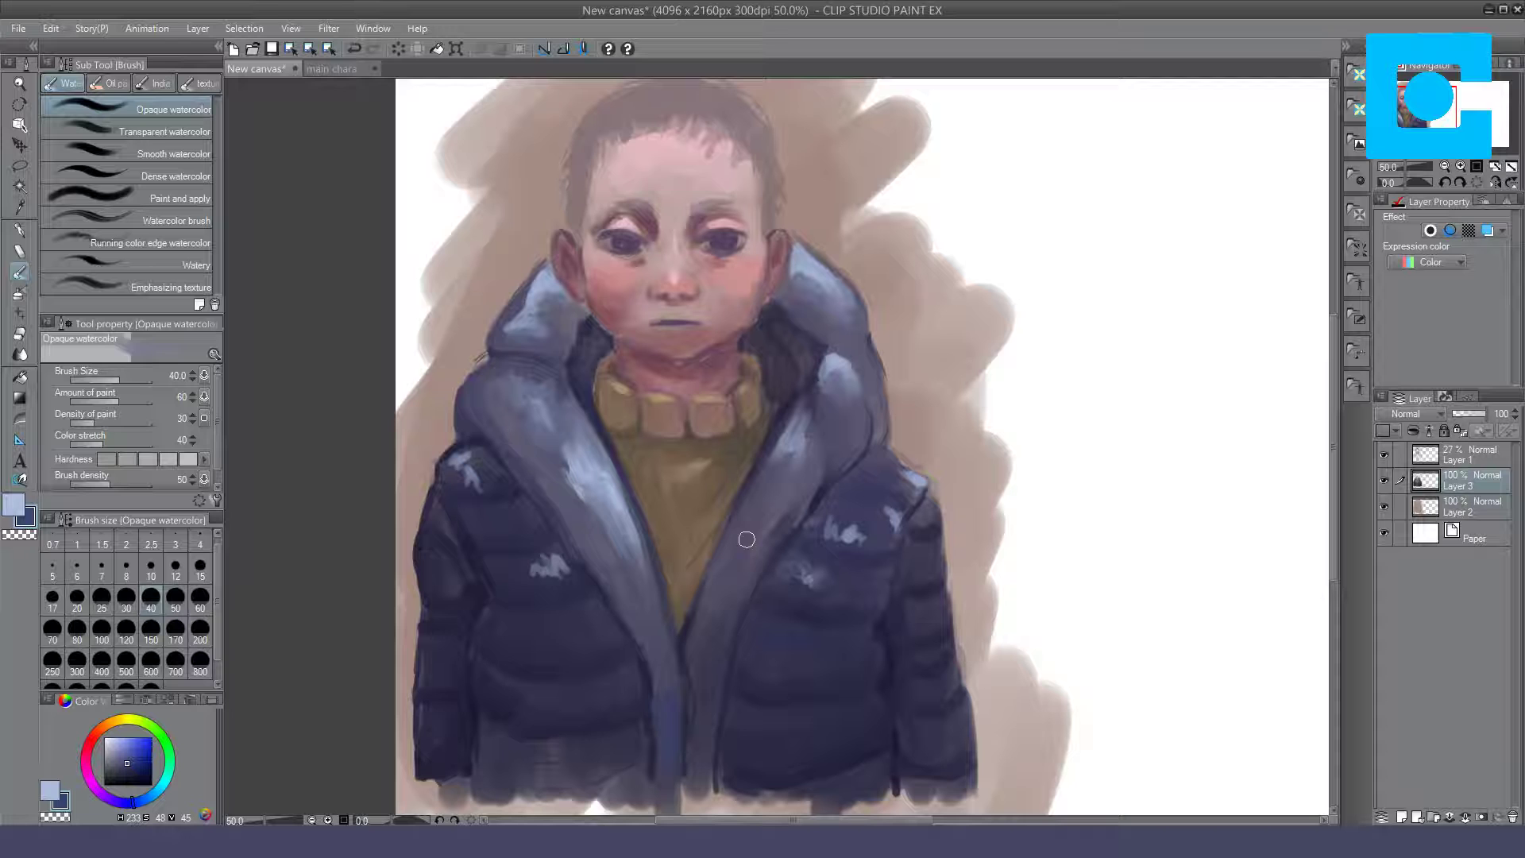
{"action": "left_click_drag", "start_coordinate": [744, 536], "coordinate": [707, 647]}
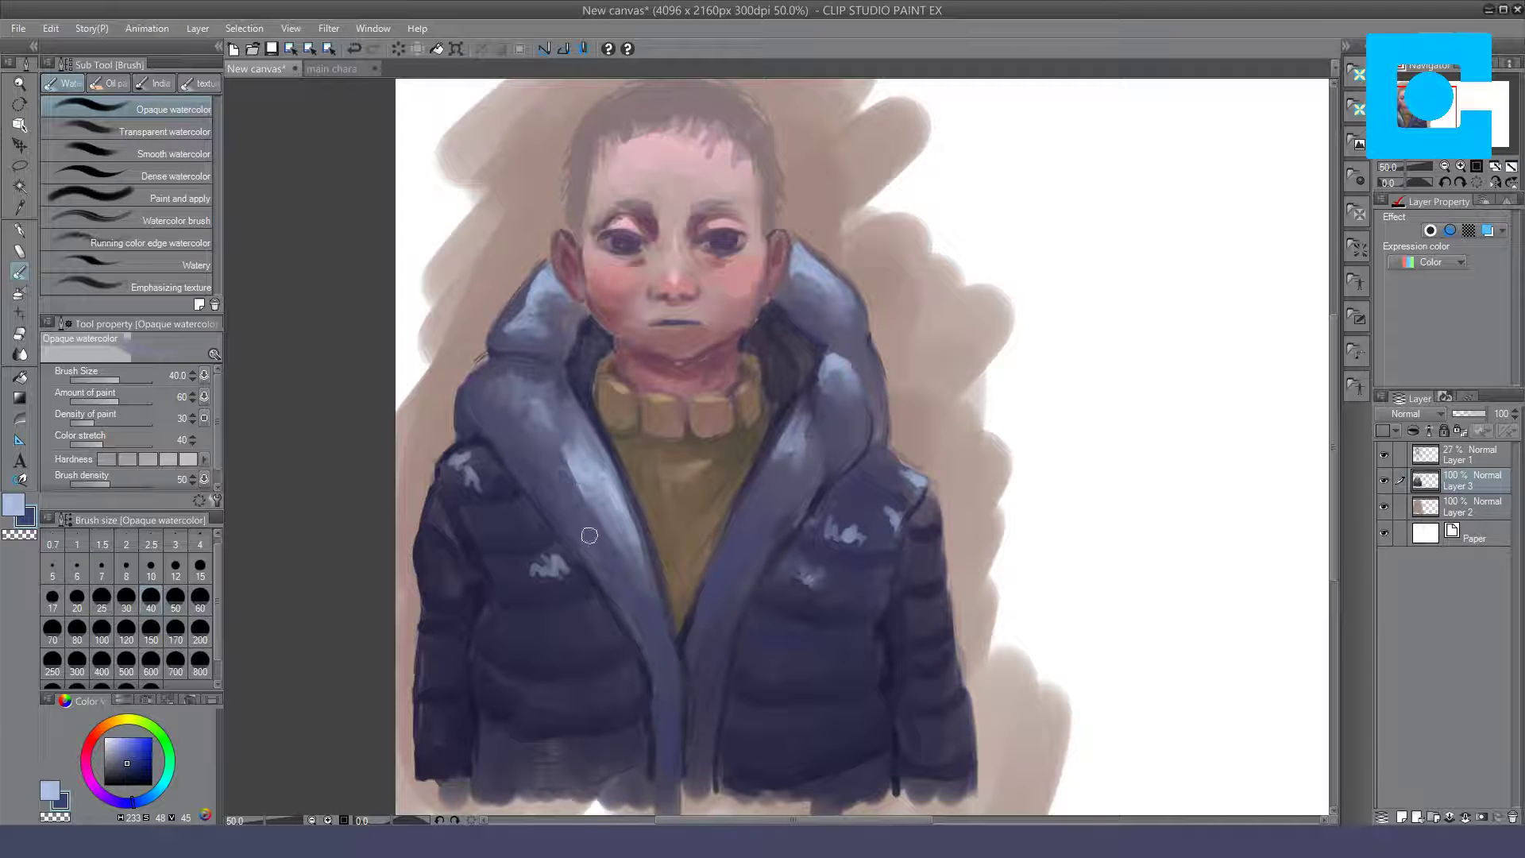
{"action": "mouse_move", "coordinate": [840, 327]}
{"action": "left_mouse_down"}
{"action": "mouse_move", "coordinate": [856, 345]}
{"action": "mouse_move", "coordinate": [810, 329]}
{"action": "mouse_move", "coordinate": [779, 288]}
{"action": "mouse_move", "coordinate": [814, 323]}
{"action": "left_mouse_up"}
{"action": "left_click_drag", "start_coordinate": [567, 324], "coordinate": [560, 351]}
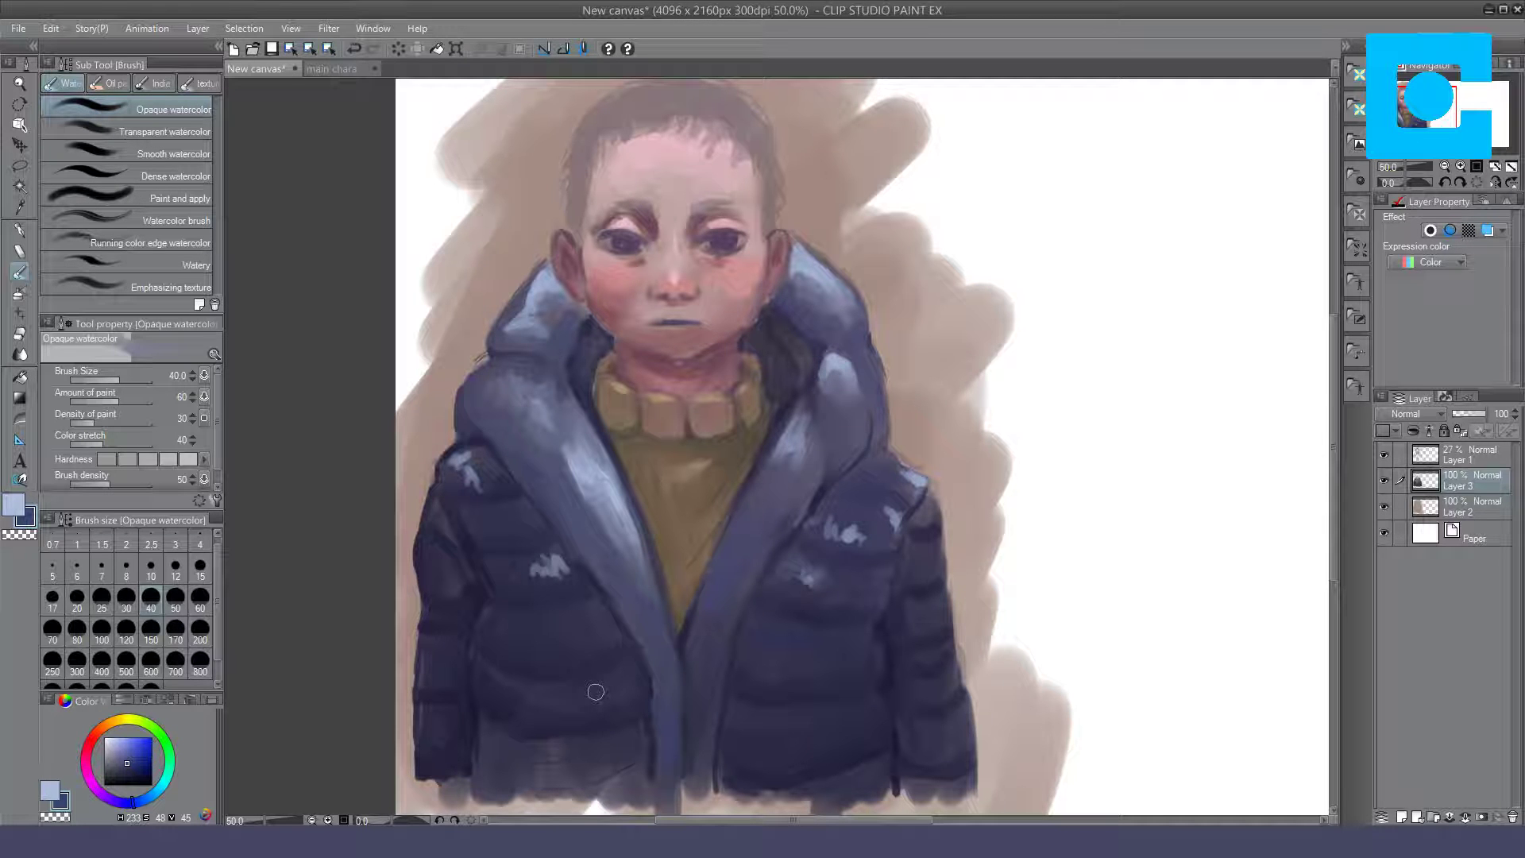
{"action": "key", "text": "ctrl+z"}
Step: Trim the right sleeve's outer edge with the Hard eraser at size 200 and refine its contour with Opaque watercolor
{"action": "key", "text": "e"}
{"action": "left_click_drag", "start_coordinate": [963, 622], "coordinate": [968, 634]}
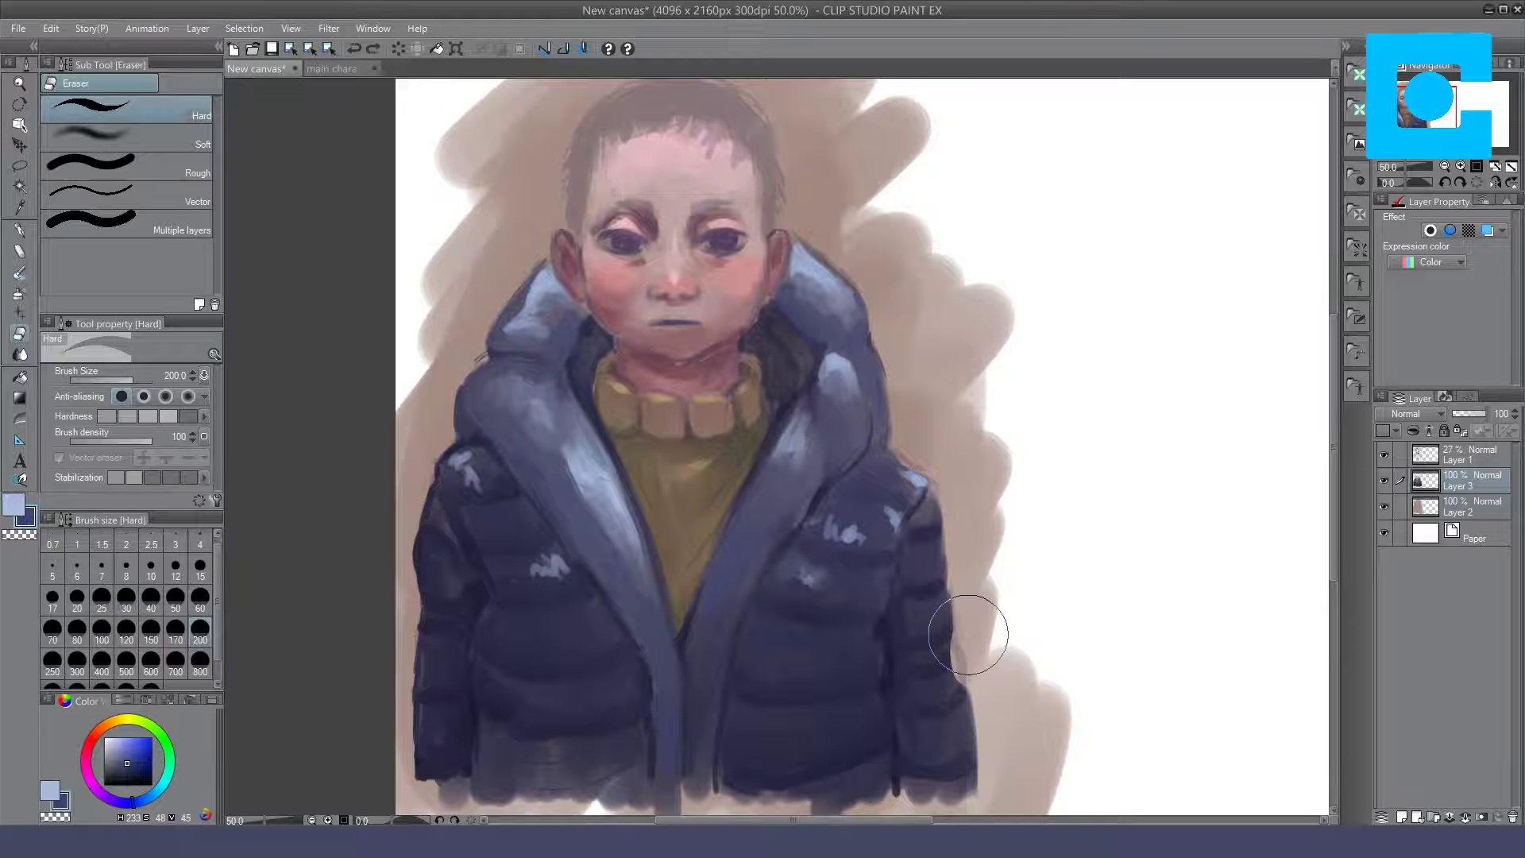
{"action": "key", "text": "b"}
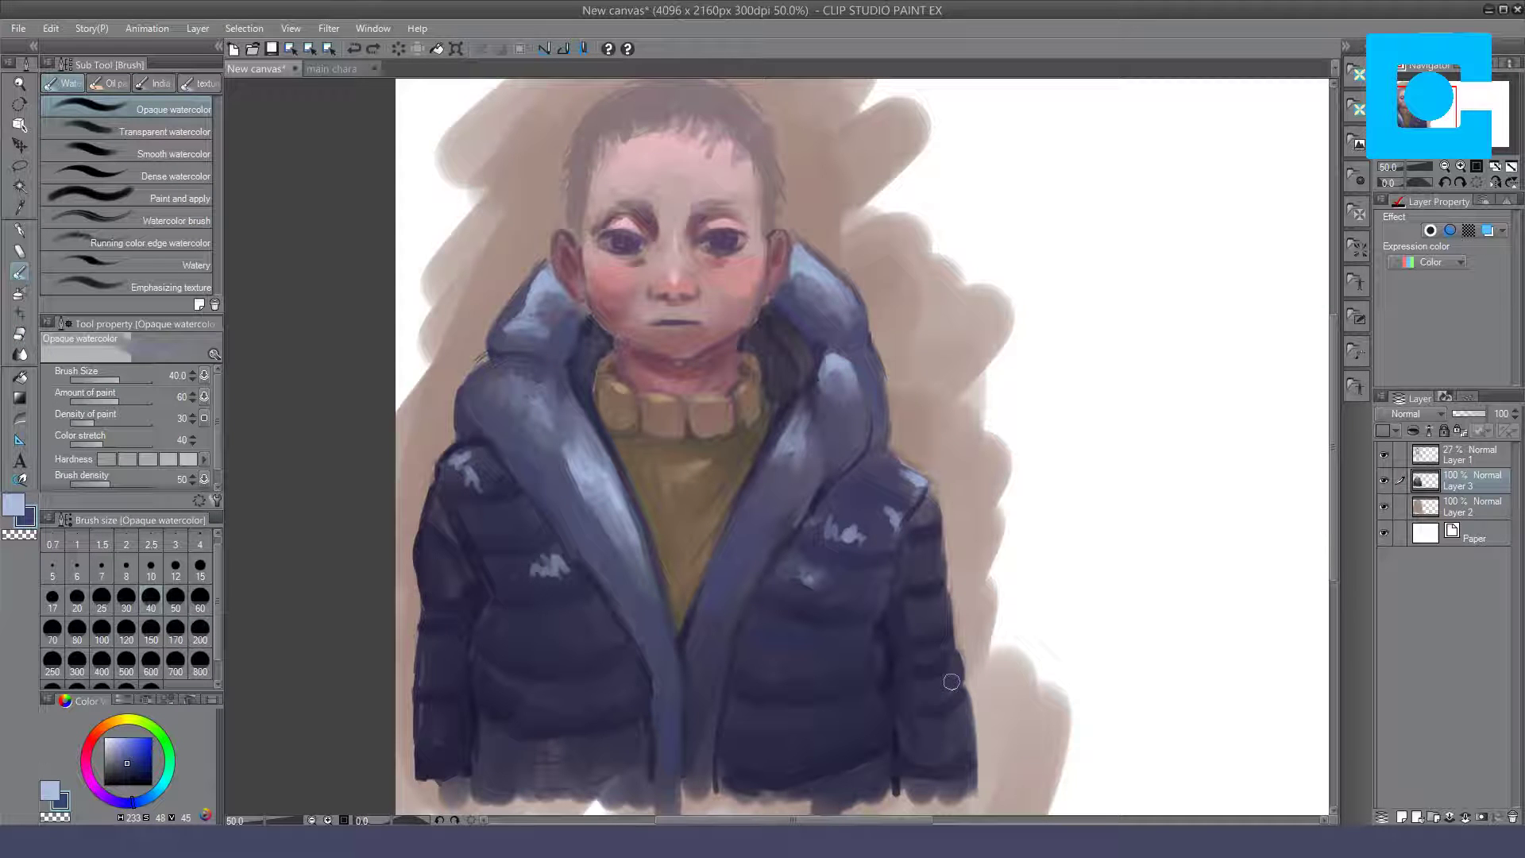
{"action": "left_click_drag", "start_coordinate": [941, 546], "coordinate": [941, 564]}
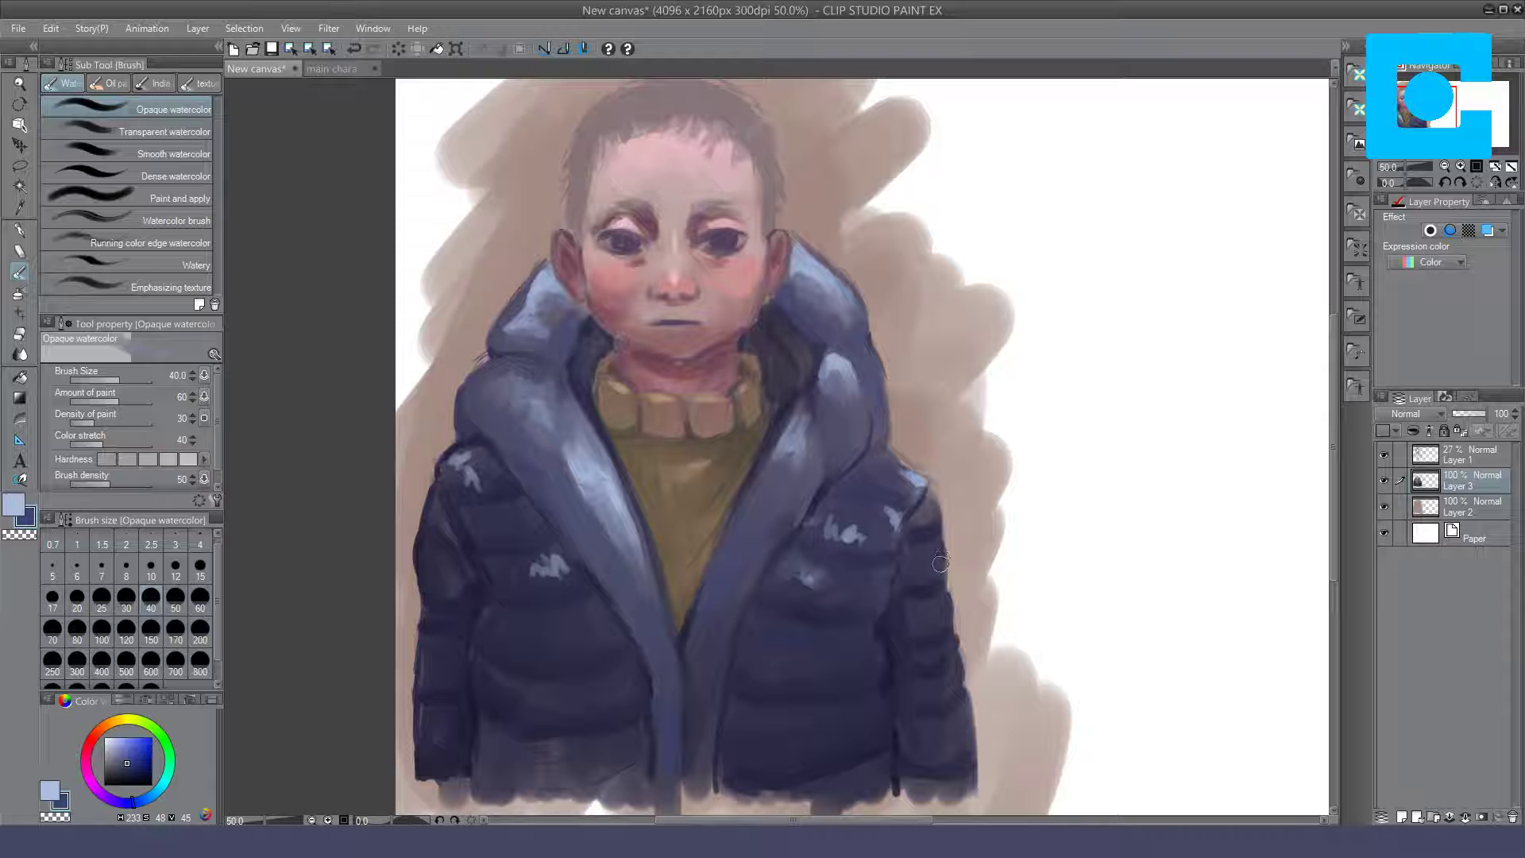
{"action": "left_click_drag", "start_coordinate": [970, 707], "coordinate": [973, 743]}
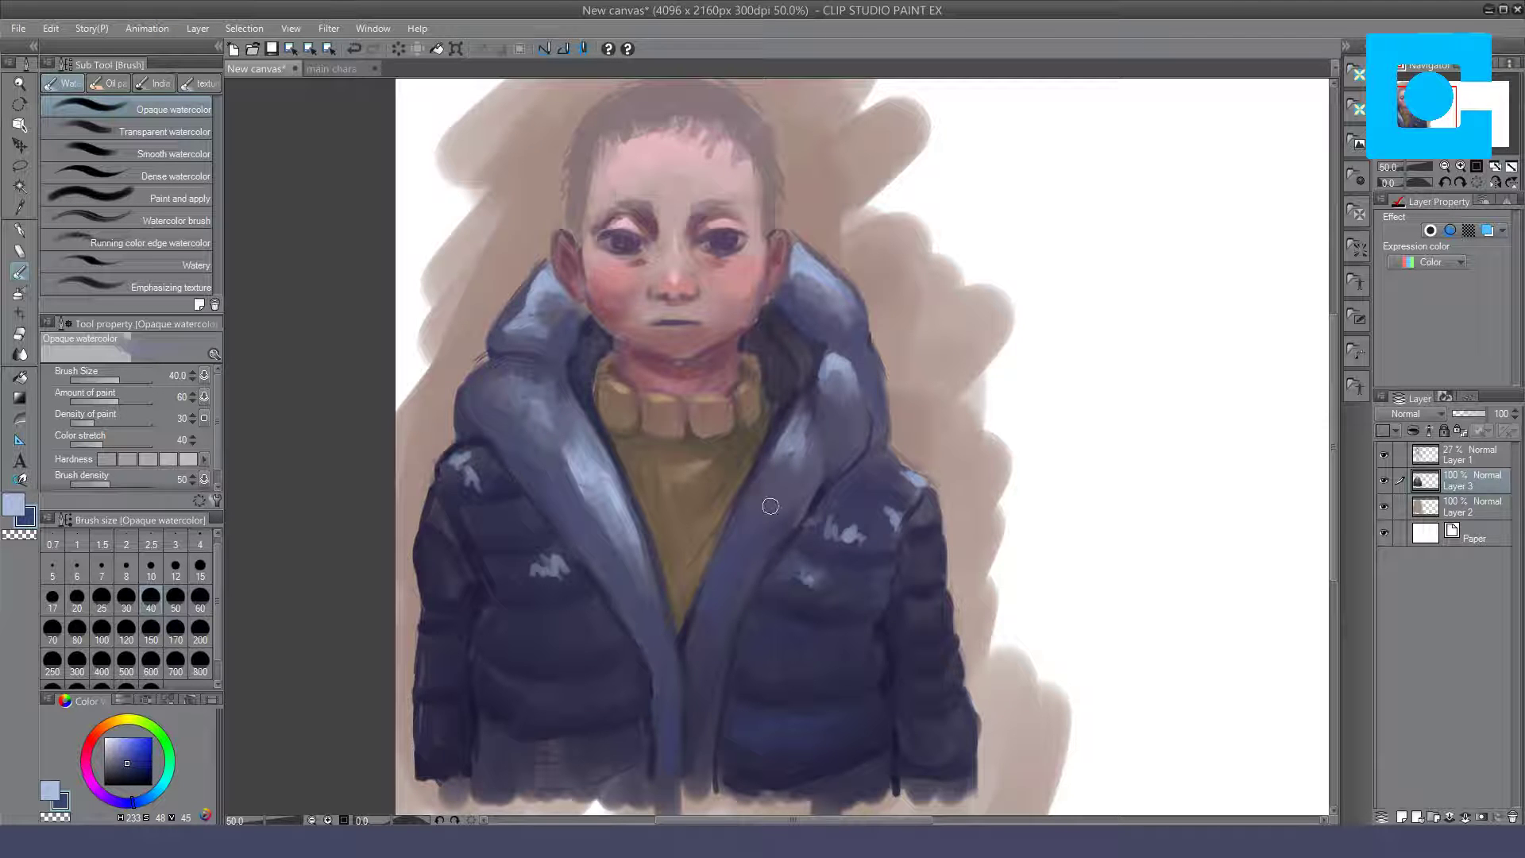
Step: Add medium blue to the right lapel, the chest's quilted puffs and the right sleeve, softening the left chest highlight
{"action": "left_click_drag", "start_coordinate": [786, 496], "coordinate": [797, 479]}
{"action": "mouse_move", "coordinate": [835, 408]}
{"action": "left_mouse_down"}
{"action": "mouse_move", "coordinate": [832, 372]}
{"action": "mouse_move", "coordinate": [815, 393]}
{"action": "left_mouse_up"}
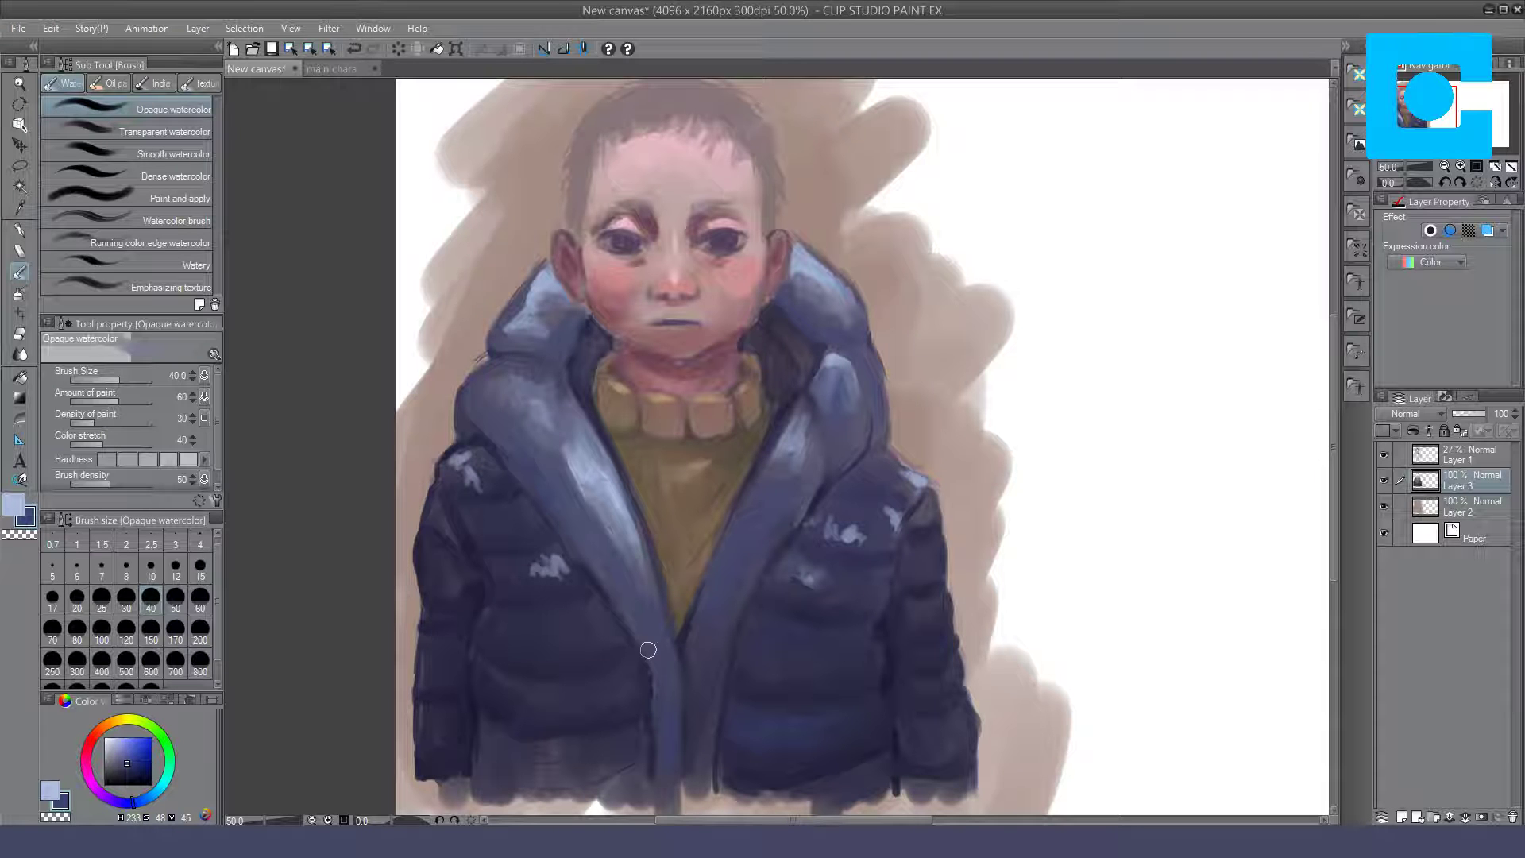
{"action": "left_click_drag", "start_coordinate": [531, 627], "coordinate": [590, 629]}
{"action": "mouse_move", "coordinate": [536, 565]}
{"action": "left_mouse_down"}
{"action": "mouse_move", "coordinate": [556, 584]}
{"action": "mouse_move", "coordinate": [553, 558]}
{"action": "mouse_move", "coordinate": [565, 572]}
{"action": "left_mouse_up"}
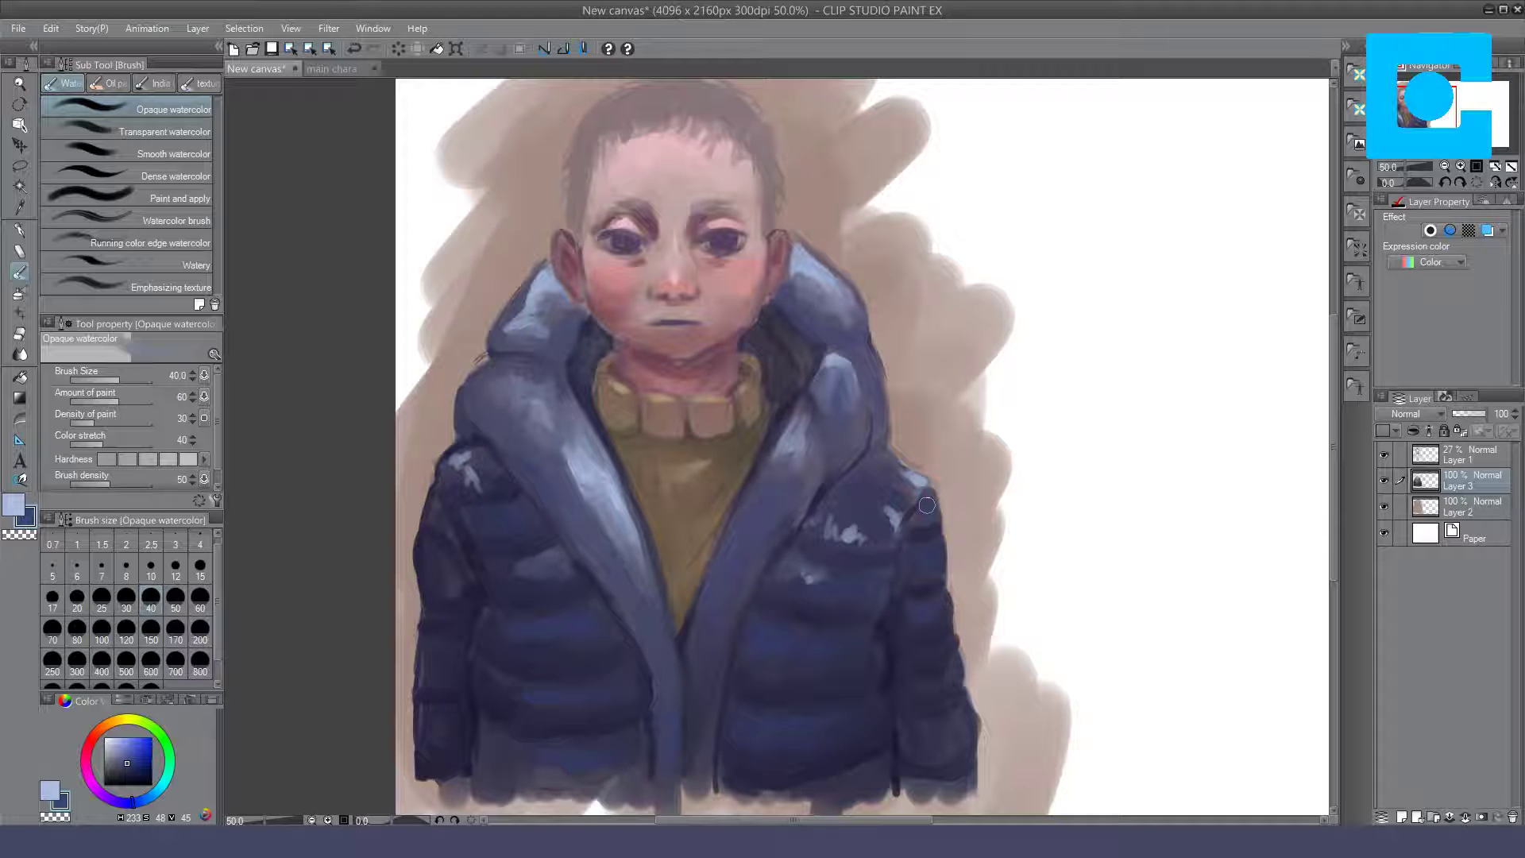
{"action": "left_click_drag", "start_coordinate": [931, 690], "coordinate": [944, 725]}
{"action": "mouse_move", "coordinate": [840, 427]}
{"action": "left_mouse_down"}
{"action": "mouse_move", "coordinate": [757, 515]}
{"action": "mouse_move", "coordinate": [769, 490]}
{"action": "left_mouse_up"}
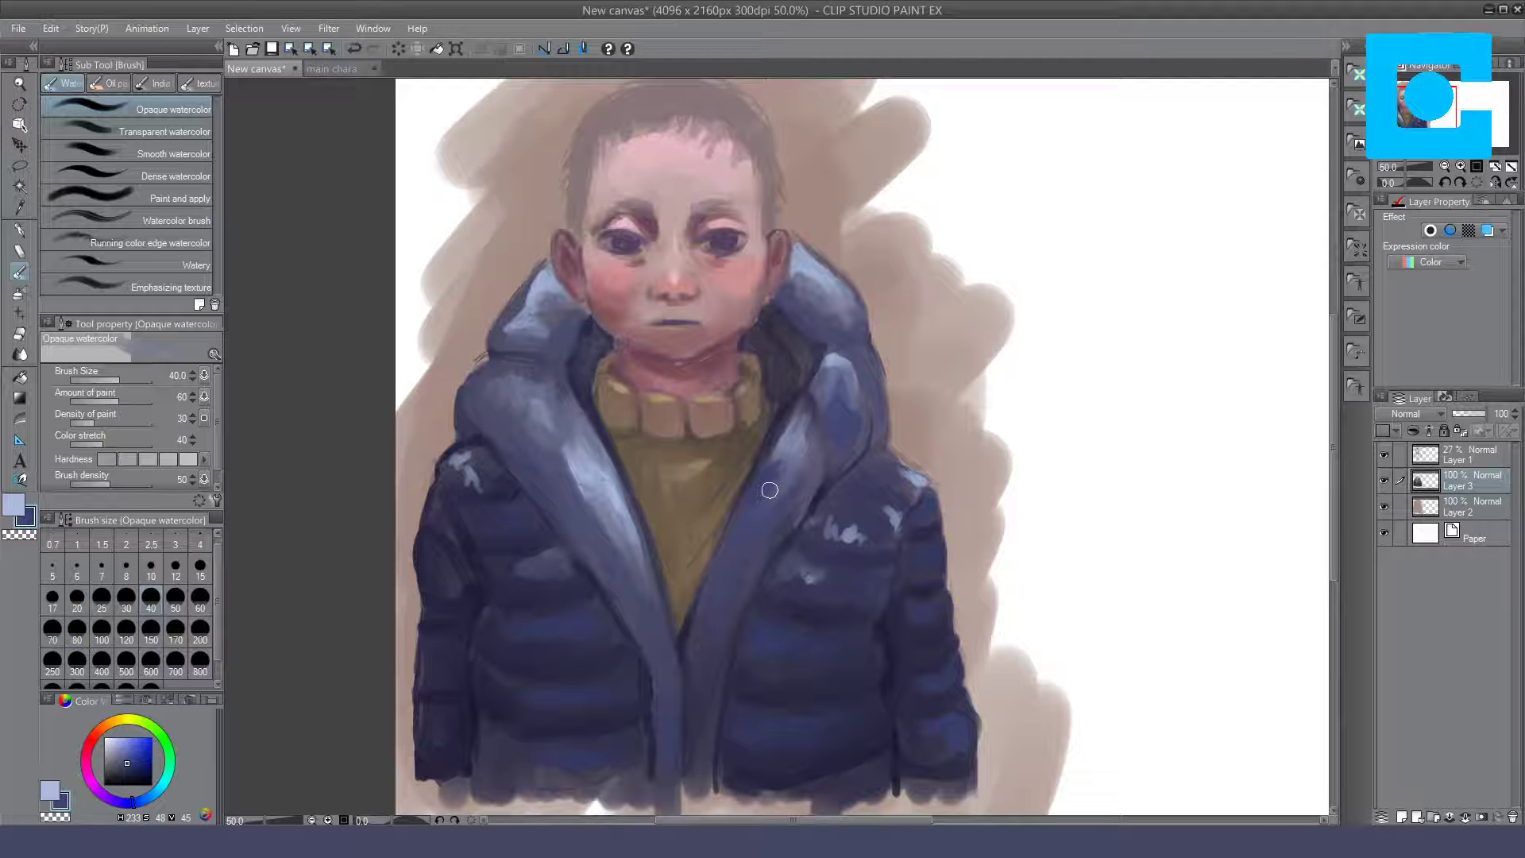
Step: Smooth the left lapel and the hood's left side in medium blue, erasing stray marks outside the hood's left notch
{"action": "mouse_move", "coordinate": [557, 451]}
{"action": "left_mouse_down"}
{"action": "mouse_move", "coordinate": [567, 416]}
{"action": "mouse_move", "coordinate": [584, 439]}
{"action": "mouse_move", "coordinate": [555, 421]}
{"action": "mouse_move", "coordinate": [569, 469]}
{"action": "left_mouse_up"}
{"action": "left_click_drag", "start_coordinate": [500, 350], "coordinate": [543, 362]}
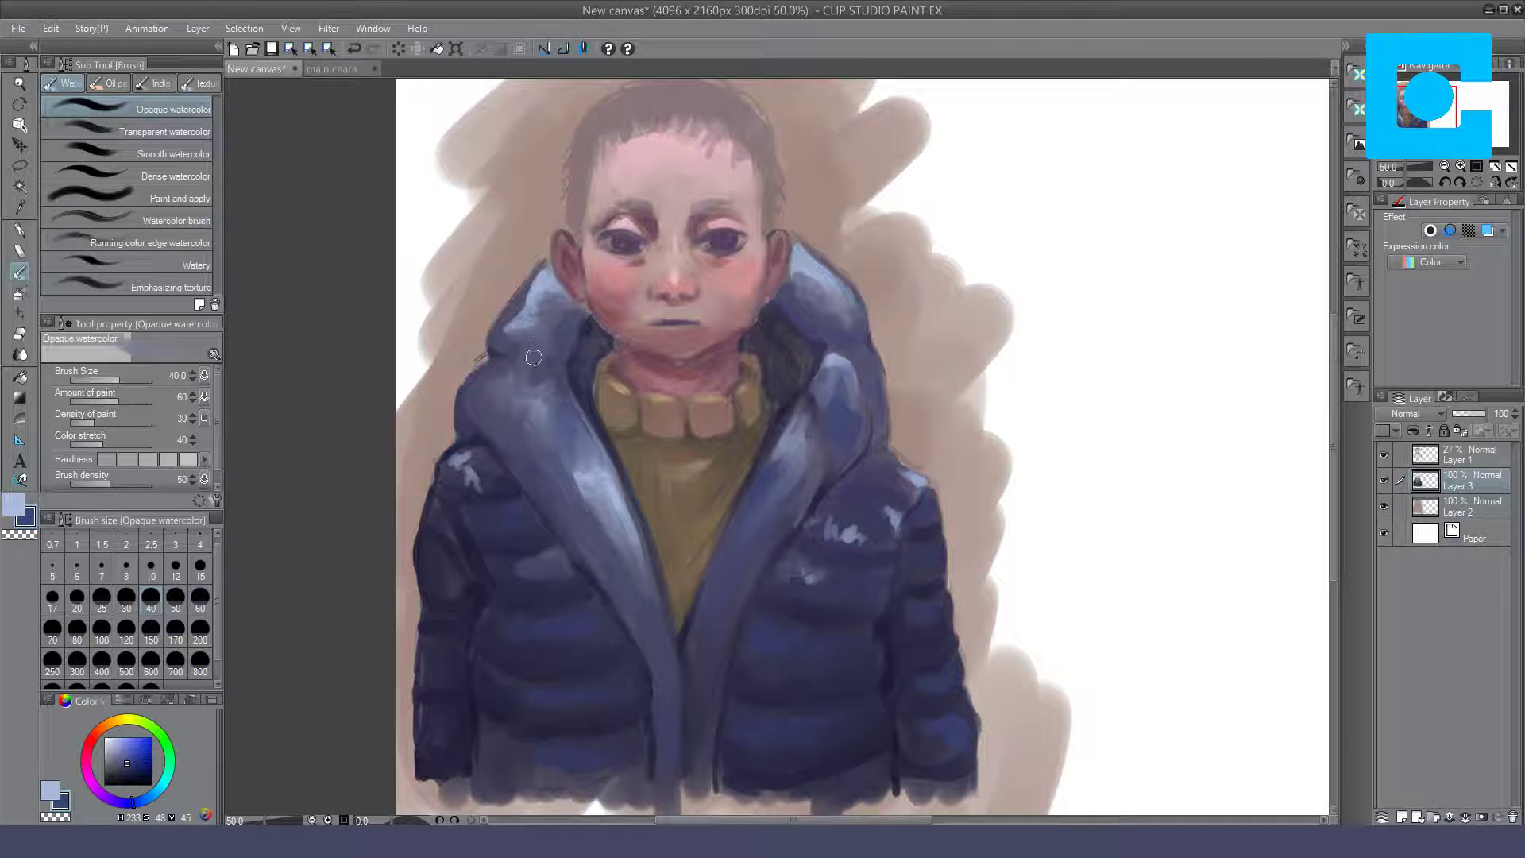
{"action": "left_click_drag", "start_coordinate": [539, 339], "coordinate": [519, 340]}
{"action": "key", "text": "e"}
{"action": "left_click_drag", "start_coordinate": [468, 345], "coordinate": [469, 350]}
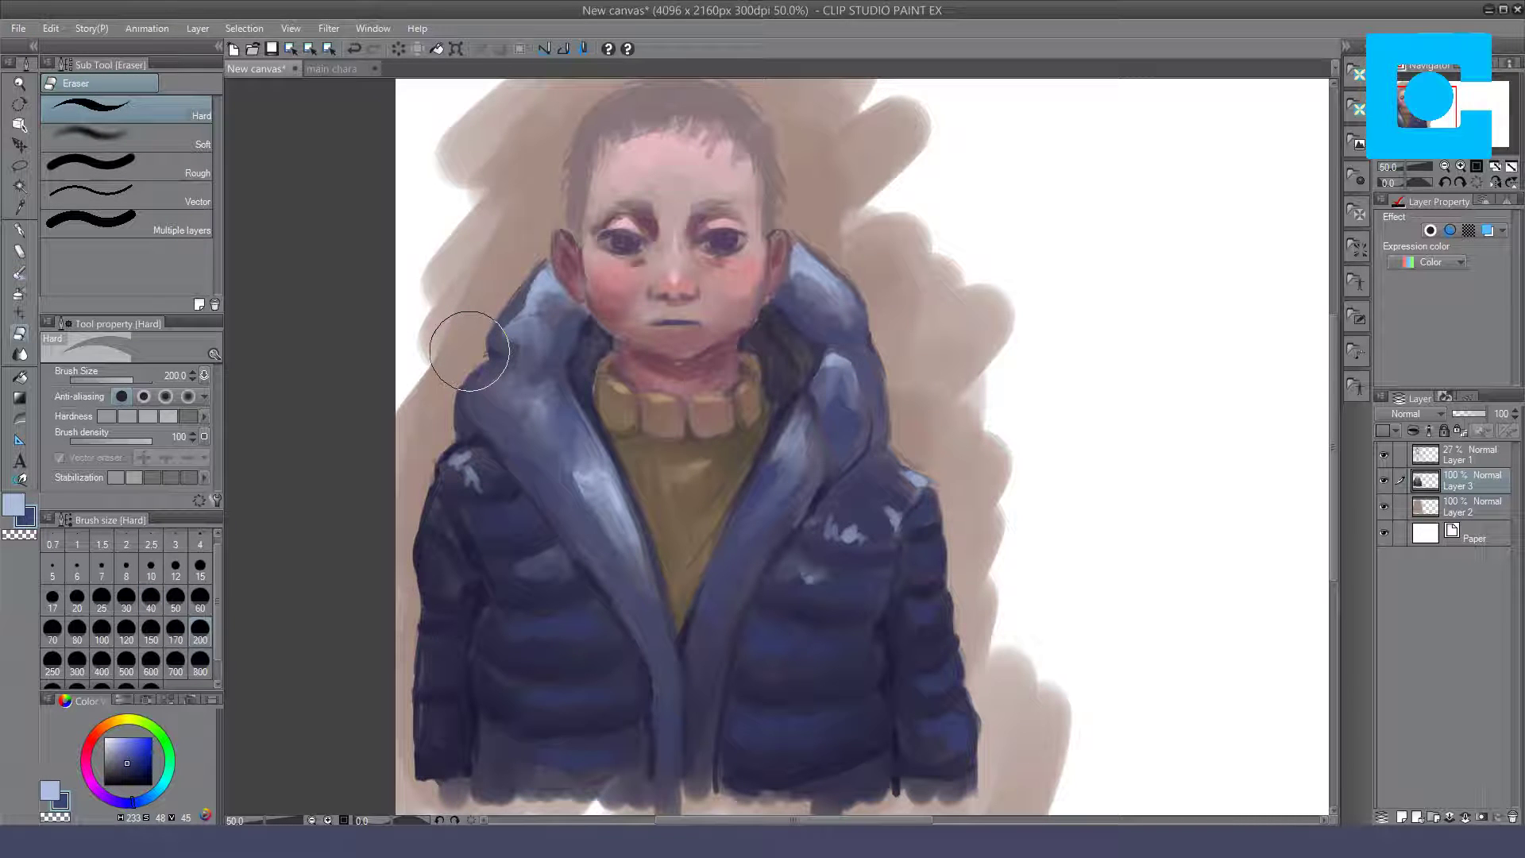
{"action": "key", "text": "b"}
{"action": "mouse_move", "coordinate": [512, 310]}
{"action": "left_mouse_down"}
{"action": "mouse_move", "coordinate": [549, 306]}
{"action": "mouse_move", "coordinate": [531, 288]}
{"action": "mouse_move", "coordinate": [528, 318]}
{"action": "mouse_move", "coordinate": [548, 323]}
{"action": "left_mouse_up"}
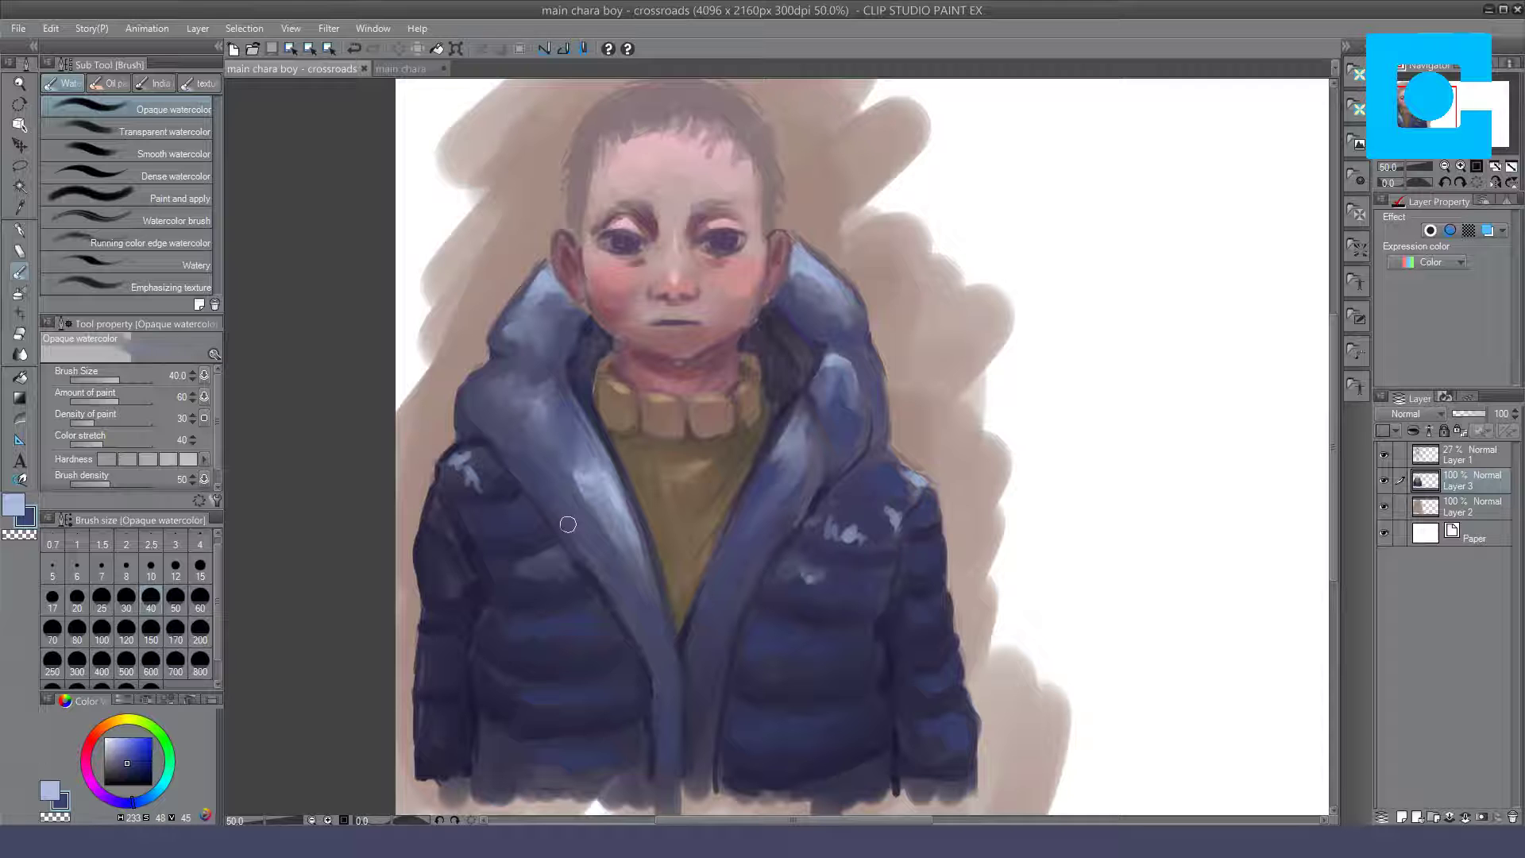
Step: Refine the hood's right edge, the left lapel, the right cuff's edge and the left shoulder highlight with Opaque watercolor
{"action": "left_click_drag", "start_coordinate": [872, 368], "coordinate": [883, 396]}
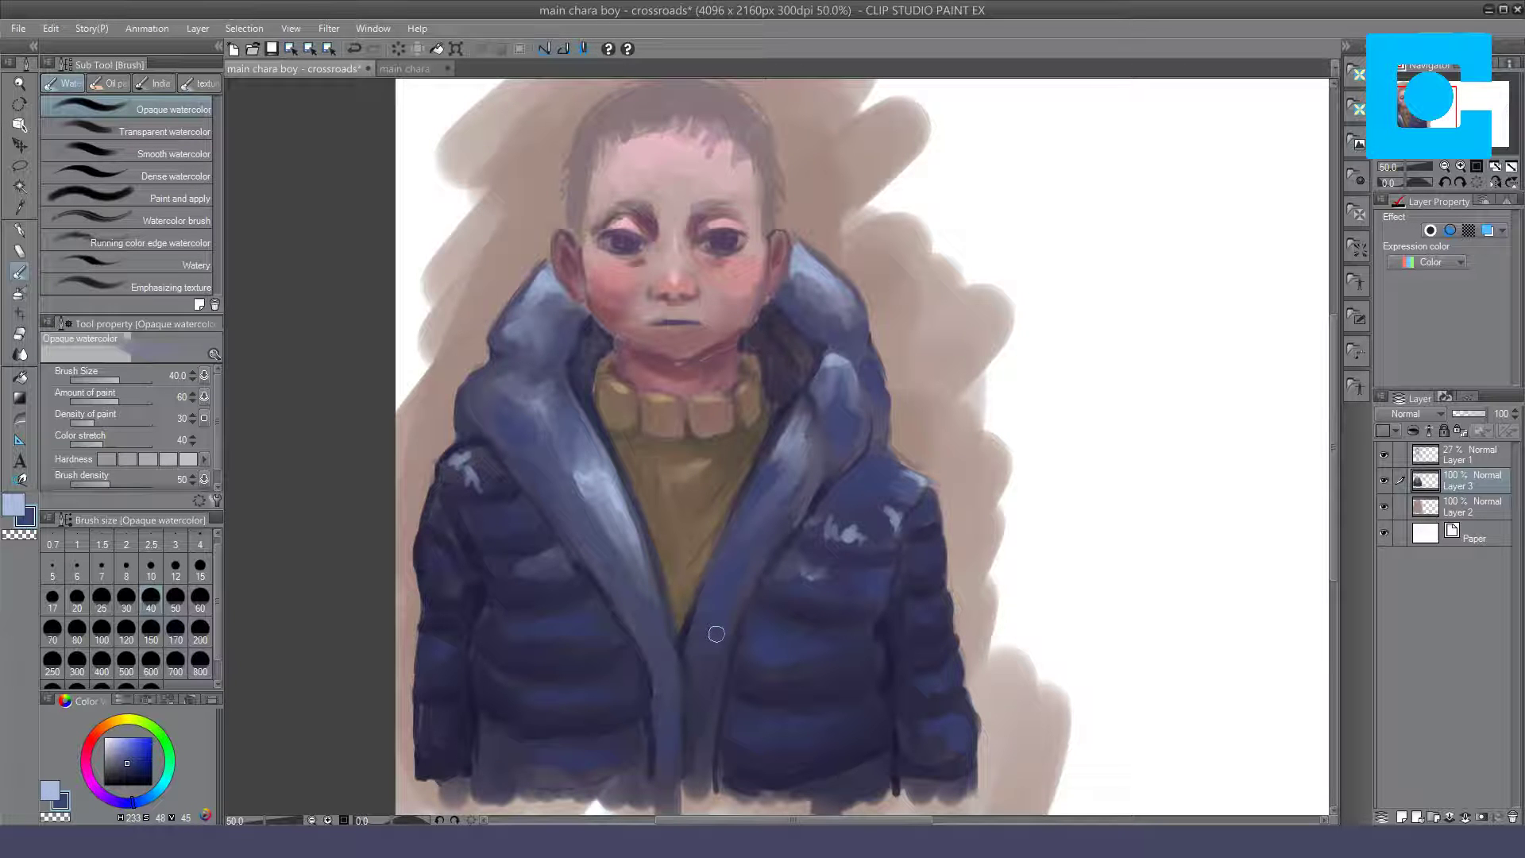
{"action": "mouse_move", "coordinate": [603, 544]}
{"action": "left_mouse_down"}
{"action": "mouse_move", "coordinate": [642, 610]}
{"action": "mouse_move", "coordinate": [647, 583]}
{"action": "mouse_move", "coordinate": [651, 627]}
{"action": "mouse_move", "coordinate": [643, 569]}
{"action": "left_mouse_up"}
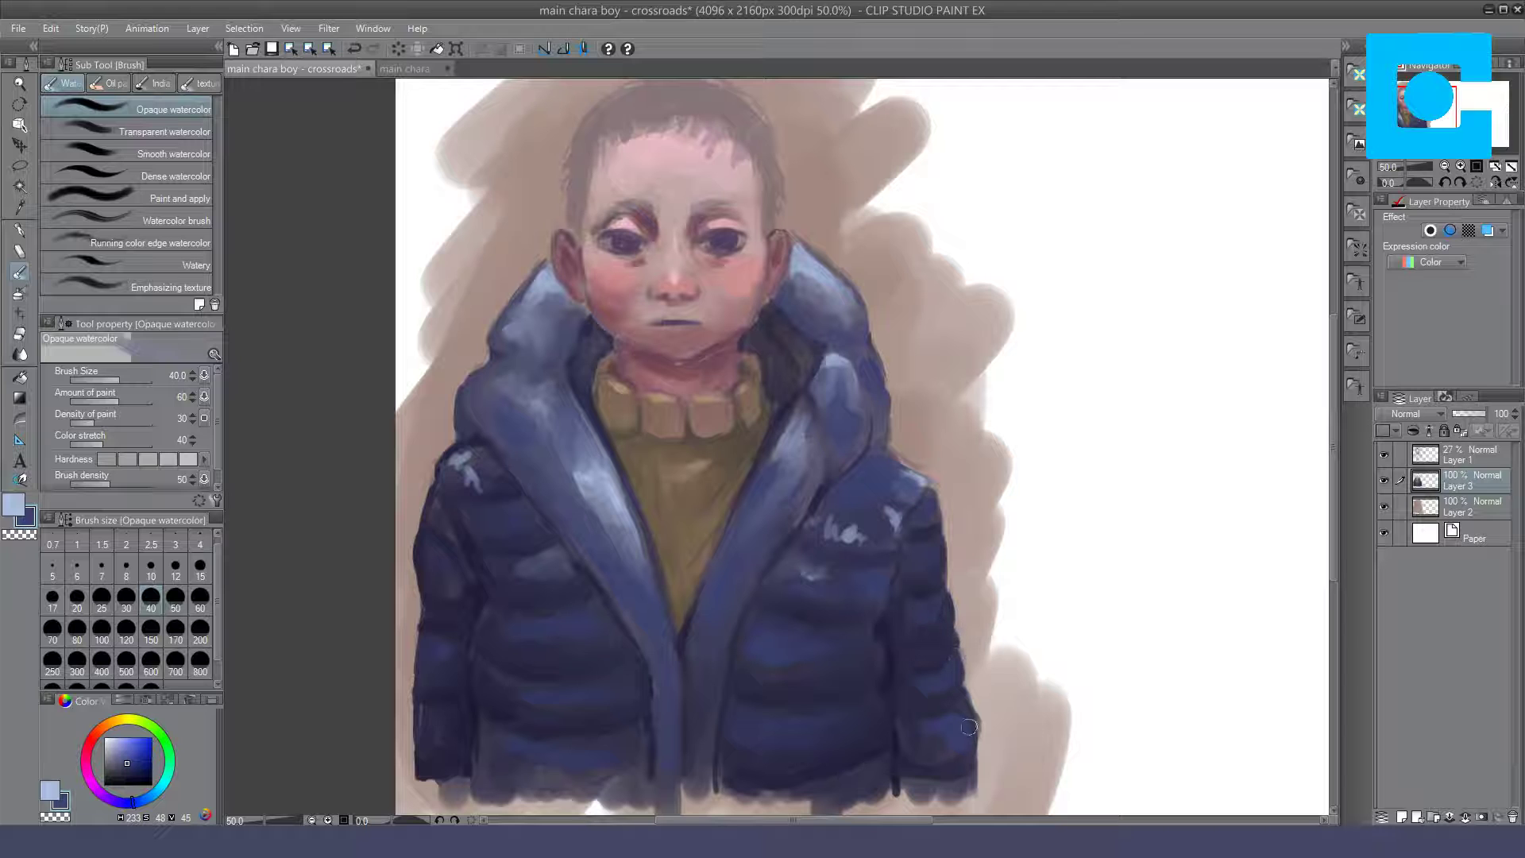
{"action": "left_click_drag", "start_coordinate": [979, 734], "coordinate": [967, 716]}
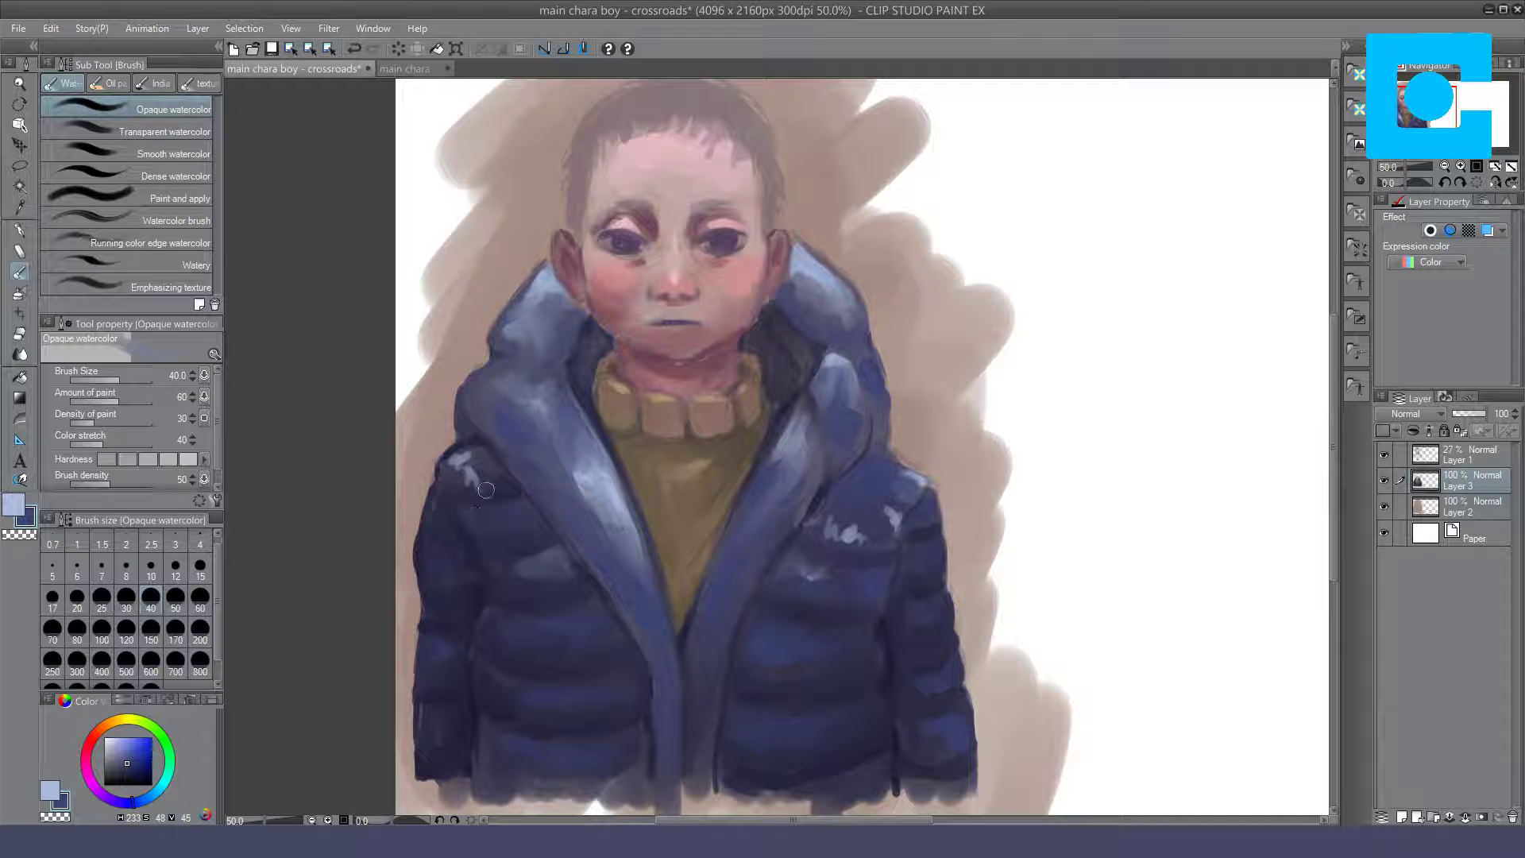
{"action": "left_click_drag", "start_coordinate": [470, 486], "coordinate": [453, 478]}
Step: Paint soft pale blue highlights (H 219, S 23, V 87) on the shoulders and the chest's quilted puffs, blending the rough dabs
{"action": "left_click", "coordinate": [50, 790]}
{"action": "left_click", "coordinate": [515, 506]}
{"action": "left_click", "coordinate": [514, 513]}
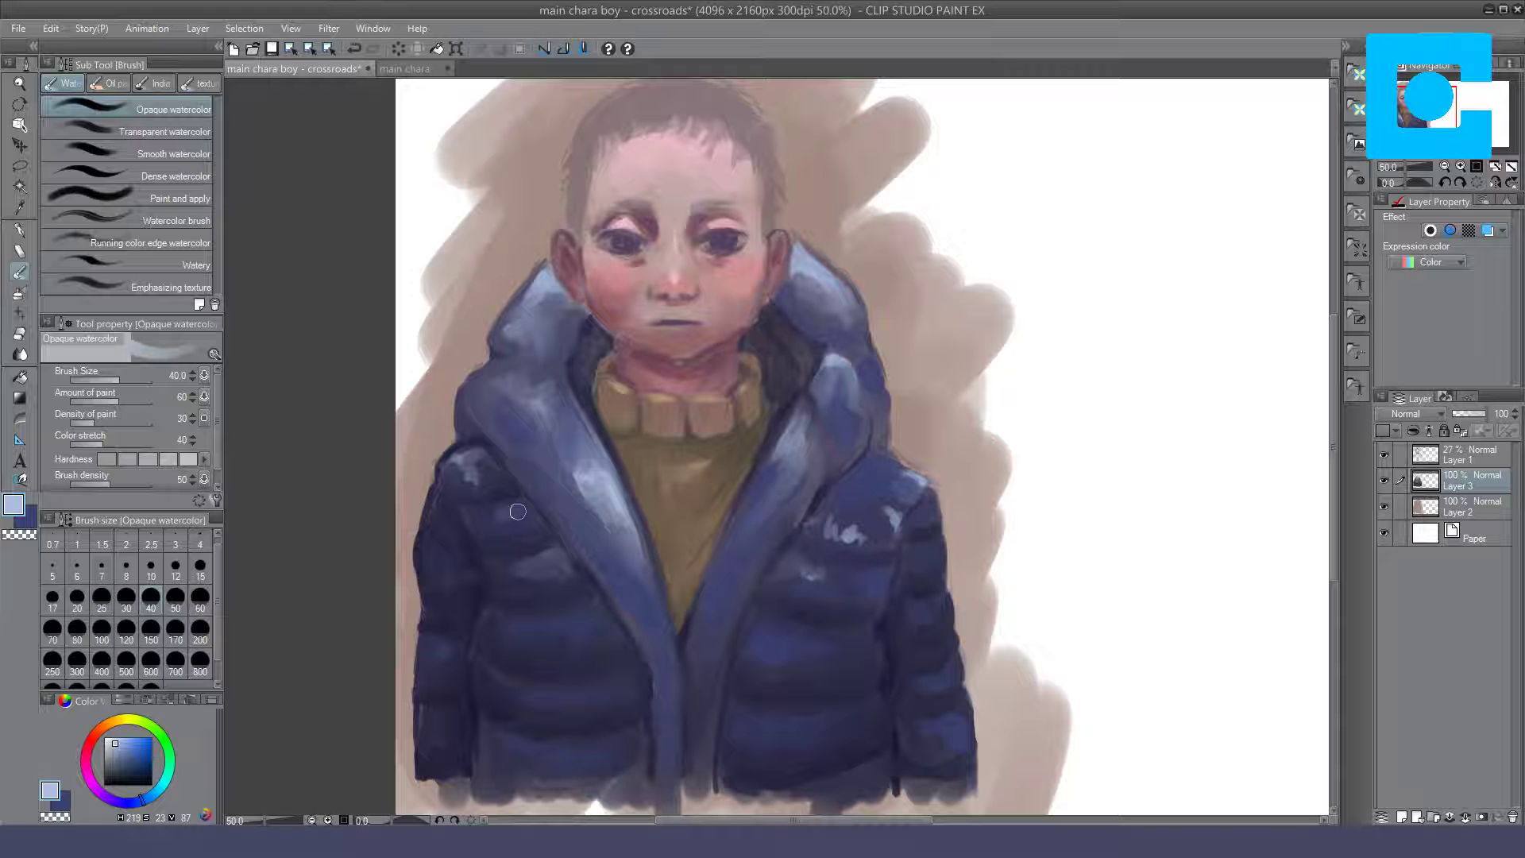
{"action": "left_click_drag", "start_coordinate": [876, 487], "coordinate": [850, 493]}
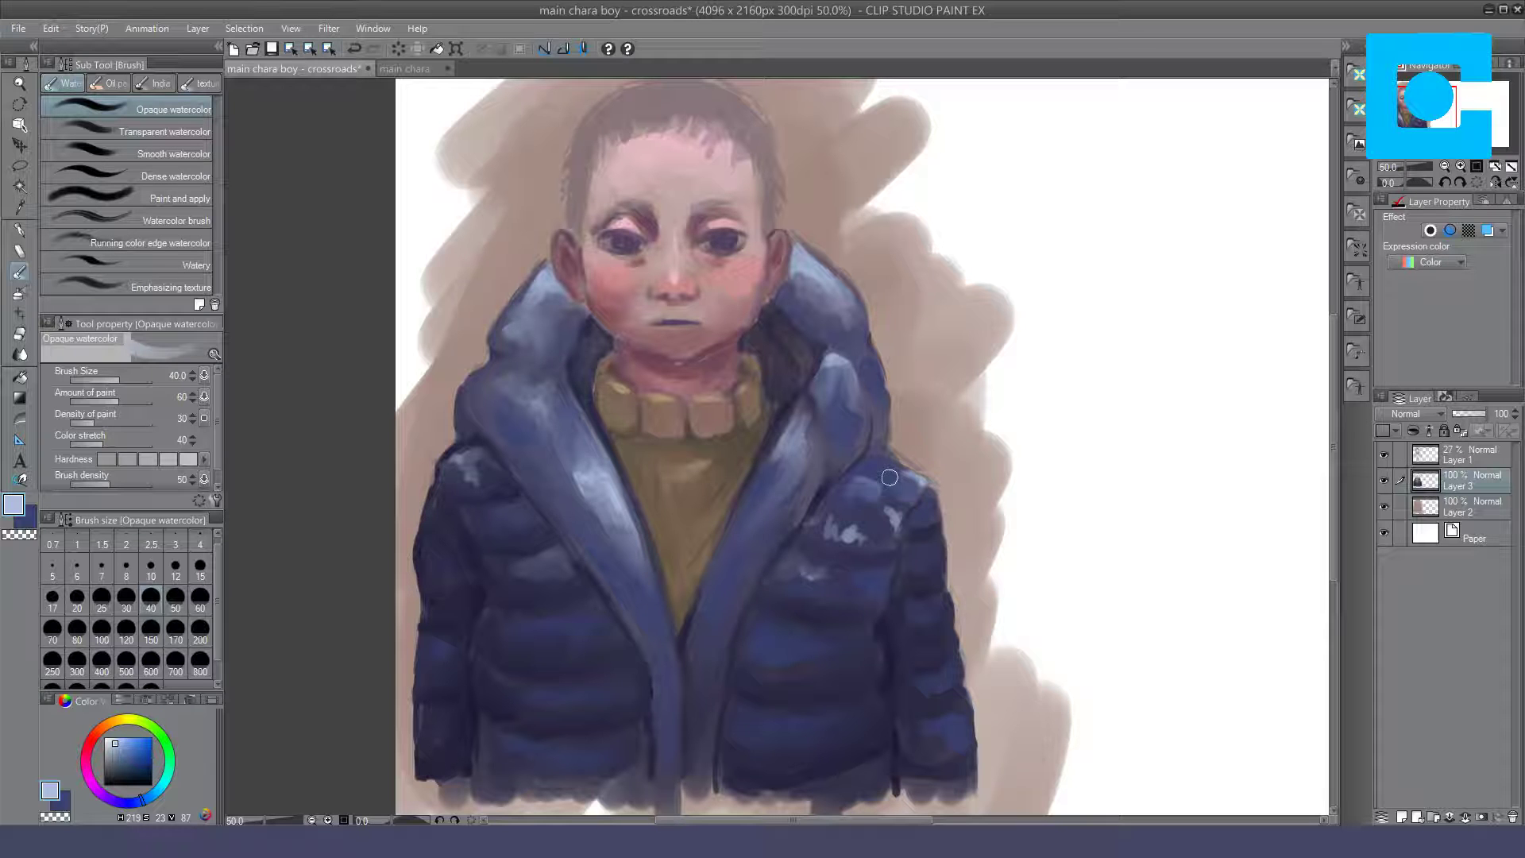
{"action": "mouse_move", "coordinate": [829, 520]}
{"action": "left_mouse_down"}
{"action": "mouse_move", "coordinate": [864, 540]}
{"action": "mouse_move", "coordinate": [841, 525]}
{"action": "mouse_move", "coordinate": [864, 520]}
{"action": "mouse_move", "coordinate": [838, 544]}
{"action": "left_mouse_up"}
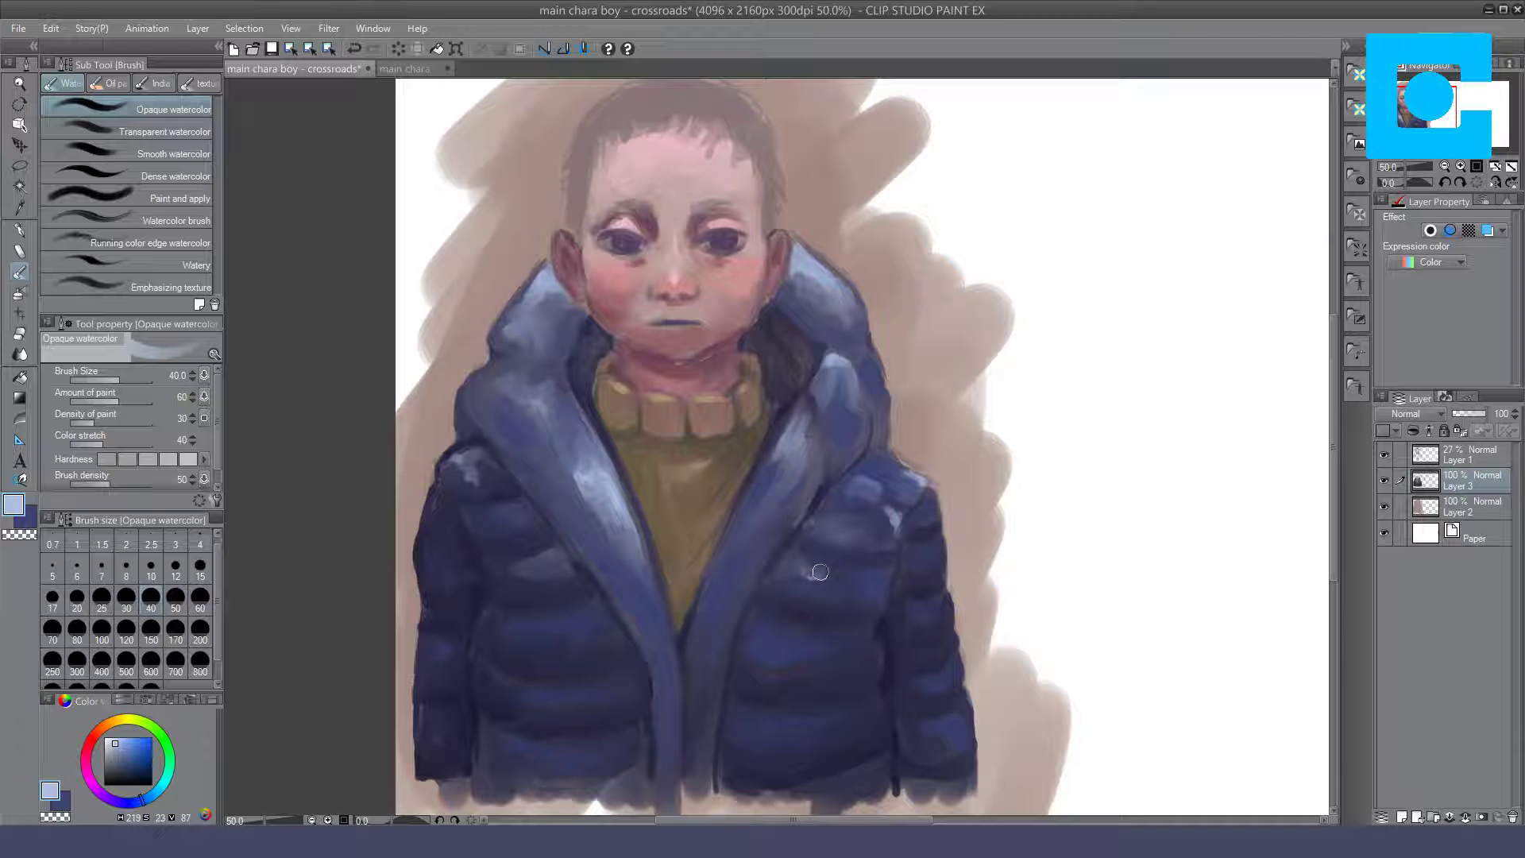
{"action": "mouse_move", "coordinate": [804, 644]}
{"action": "left_mouse_down"}
{"action": "mouse_move", "coordinate": [774, 634]}
{"action": "mouse_move", "coordinate": [774, 647]}
{"action": "mouse_move", "coordinate": [838, 645]}
{"action": "left_mouse_up"}
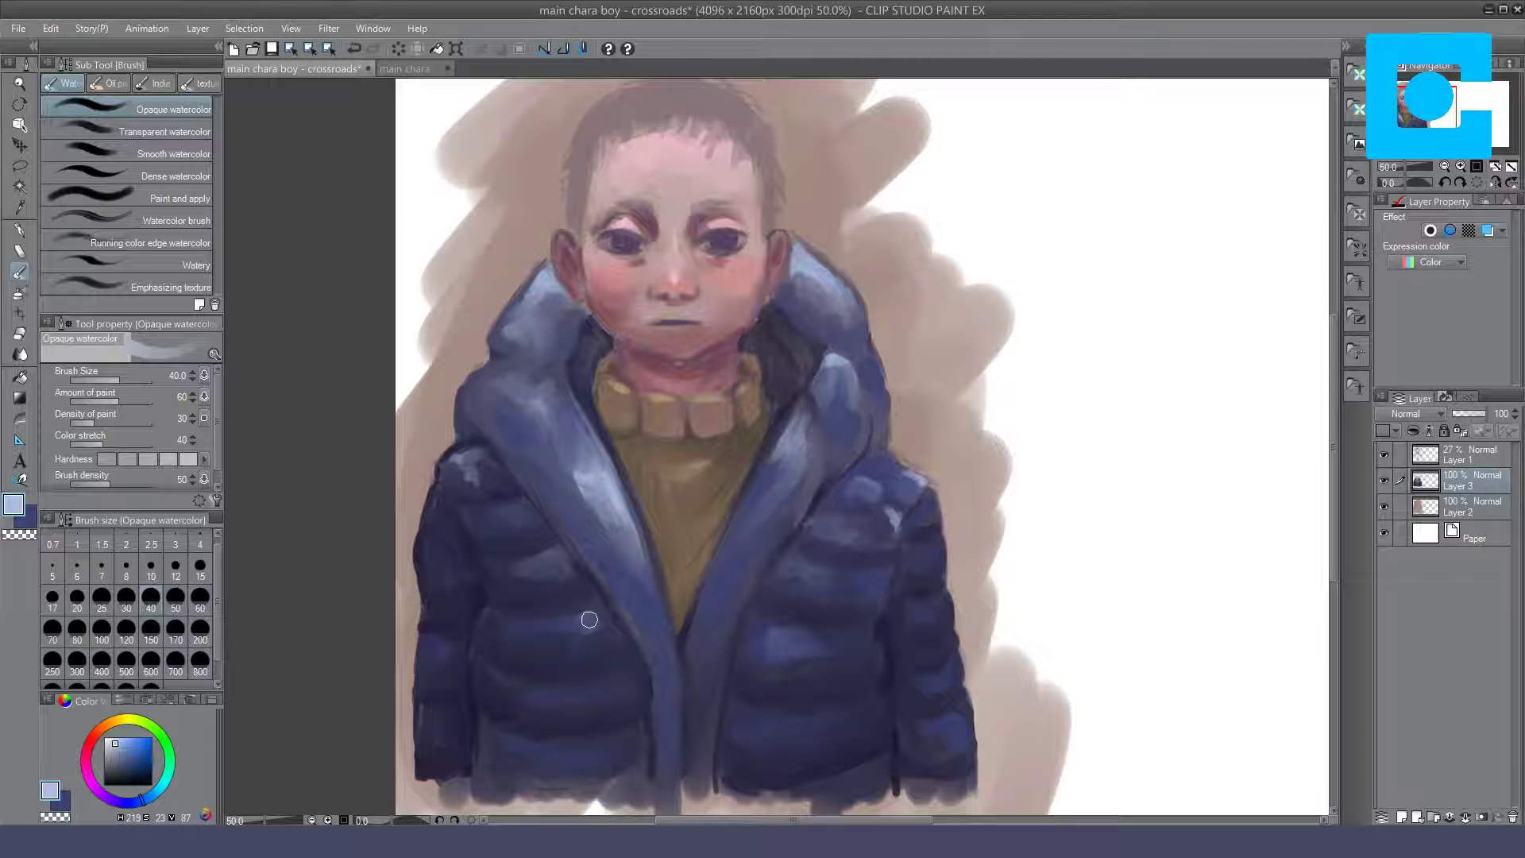
Step: Deepen the hood's left notch, the left shoulder edge and the hood's inner shadows in dark navy (H 247, S 55, V 22) with Dense watercolor at size 30
{"action": "left_click", "coordinate": [127, 763]}
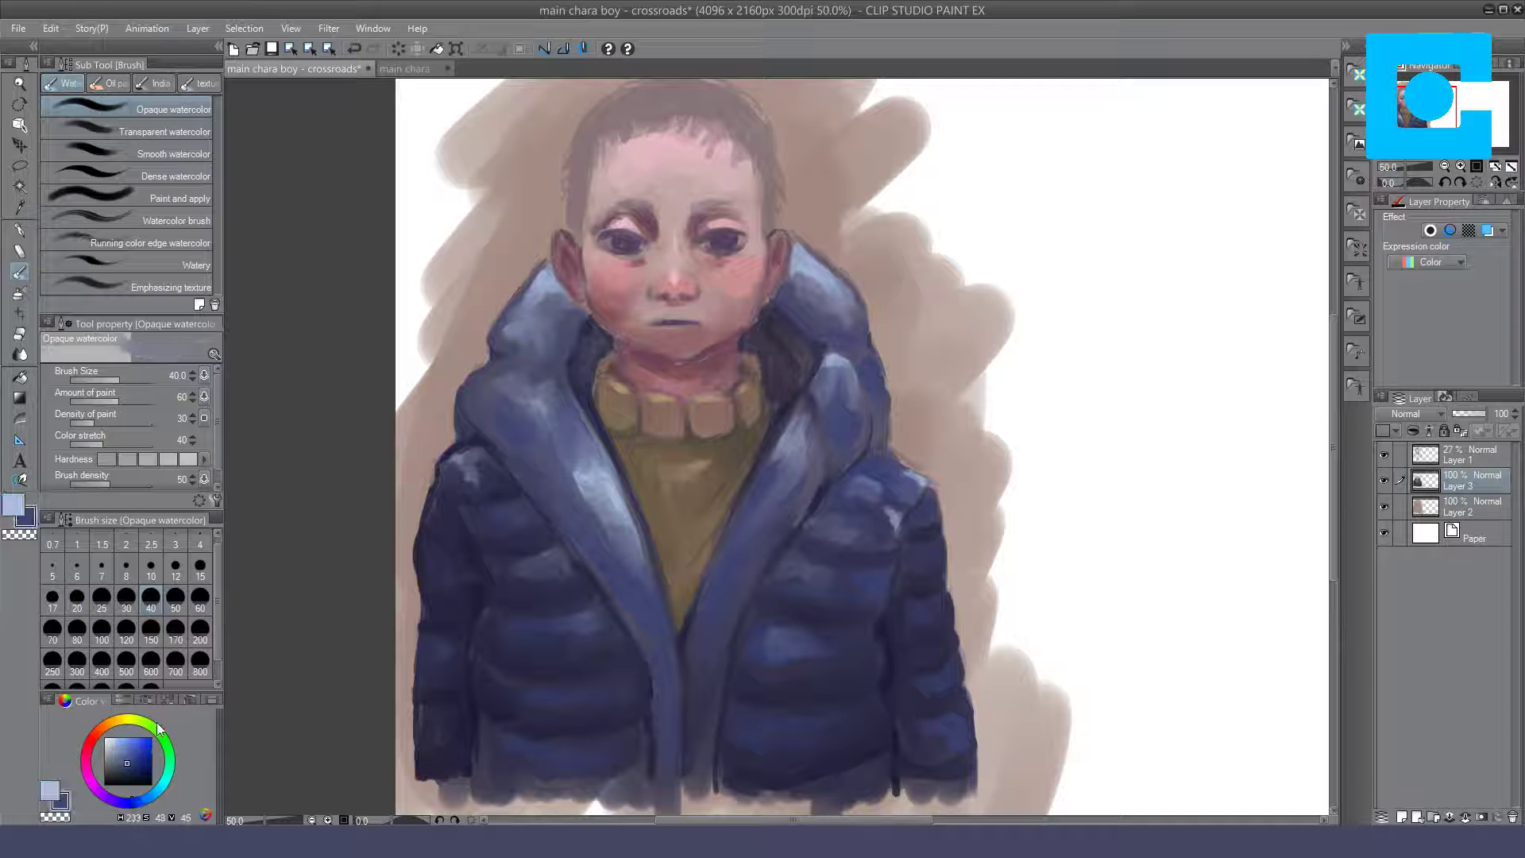
{"action": "left_click", "coordinate": [130, 776]}
{"action": "left_click", "coordinate": [123, 803]}
{"action": "left_click", "coordinate": [131, 775]}
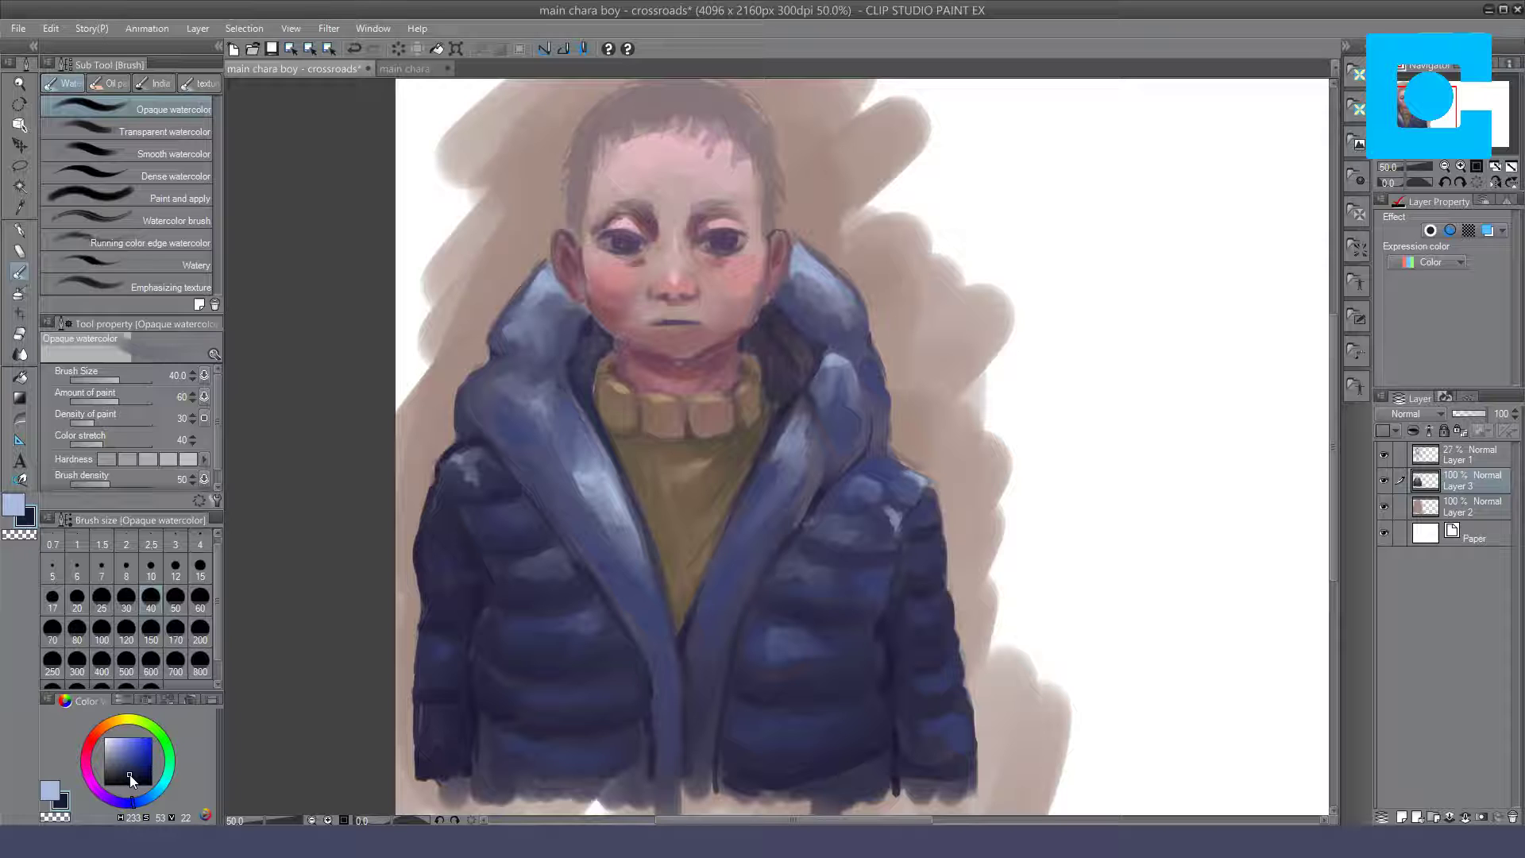
{"action": "left_click", "coordinate": [185, 175]}
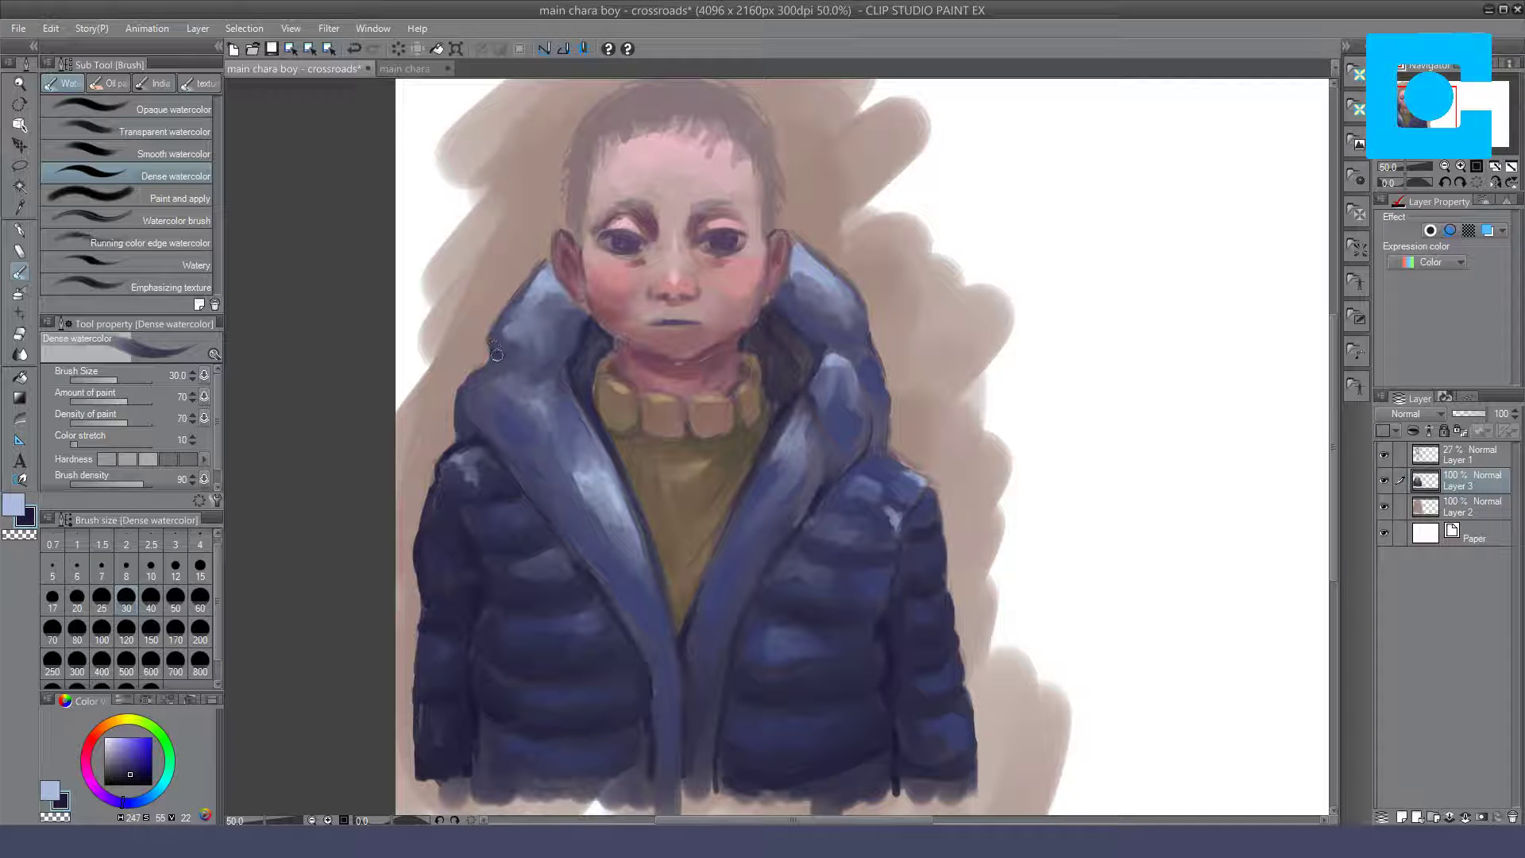
{"action": "mouse_move", "coordinate": [496, 361]}
{"action": "left_mouse_down"}
{"action": "mouse_move", "coordinate": [542, 362]}
{"action": "mouse_move", "coordinate": [487, 343]}
{"action": "left_mouse_up"}
{"action": "left_click_drag", "start_coordinate": [460, 431], "coordinate": [477, 445]}
{"action": "mouse_move", "coordinate": [819, 359]}
{"action": "left_mouse_down"}
{"action": "mouse_move", "coordinate": [794, 391]}
{"action": "mouse_move", "coordinate": [806, 353]}
{"action": "mouse_move", "coordinate": [801, 367]}
{"action": "left_mouse_up"}
{"action": "mouse_move", "coordinate": [599, 346]}
{"action": "left_mouse_down"}
{"action": "mouse_move", "coordinate": [586, 337]}
{"action": "mouse_move", "coordinate": [583, 371]}
{"action": "left_mouse_up"}
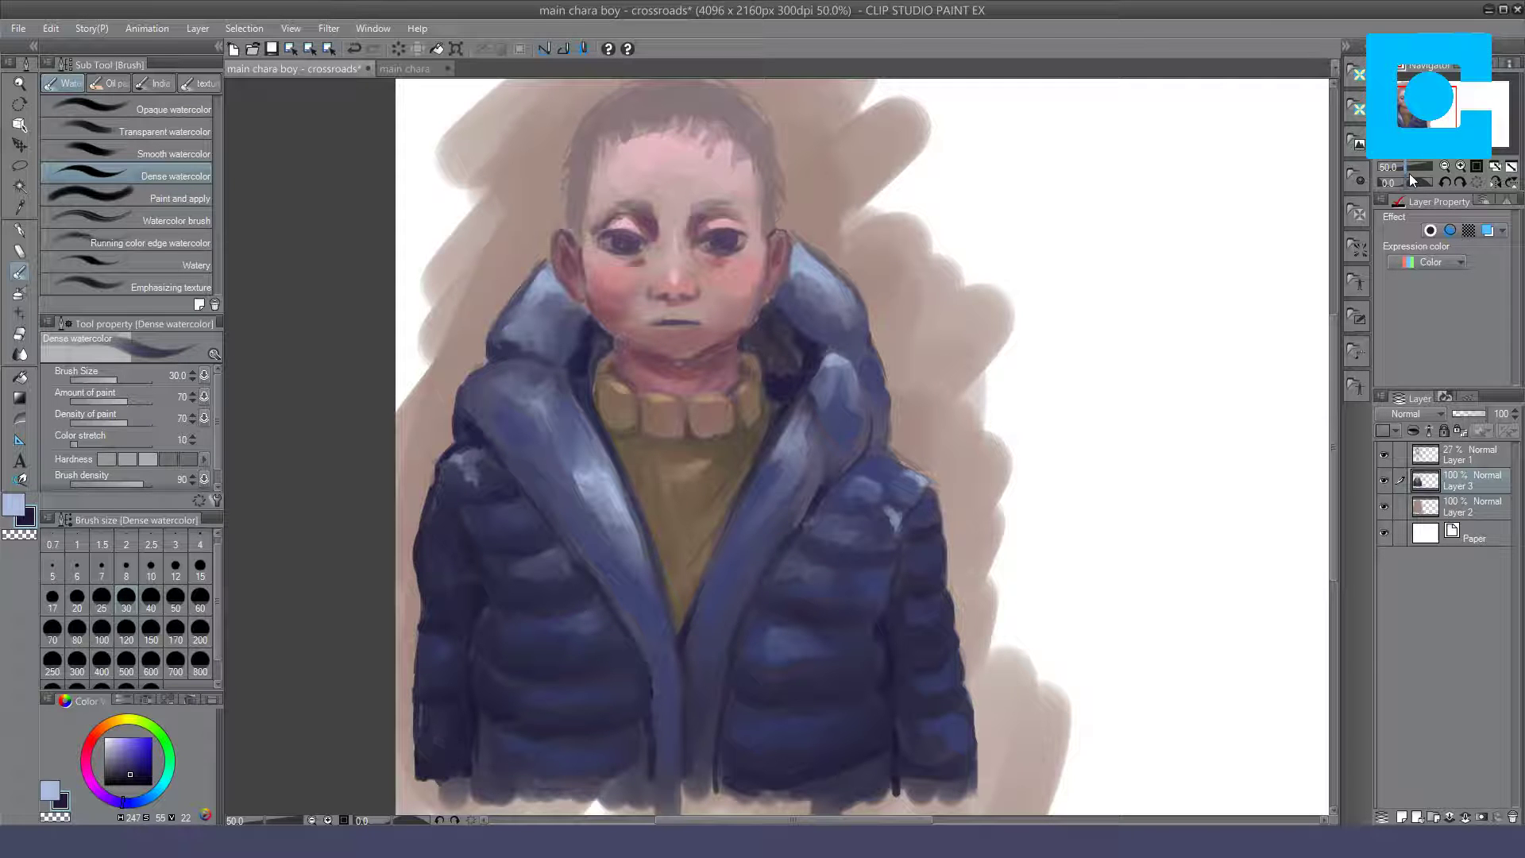
Step: Deepen both eyes' irises in dark navy with Dense watercolor at size 30, using a rotated canvas and restoring its upright angle
{"action": "left_click_drag", "start_coordinate": [1409, 175], "coordinate": [1395, 178]}
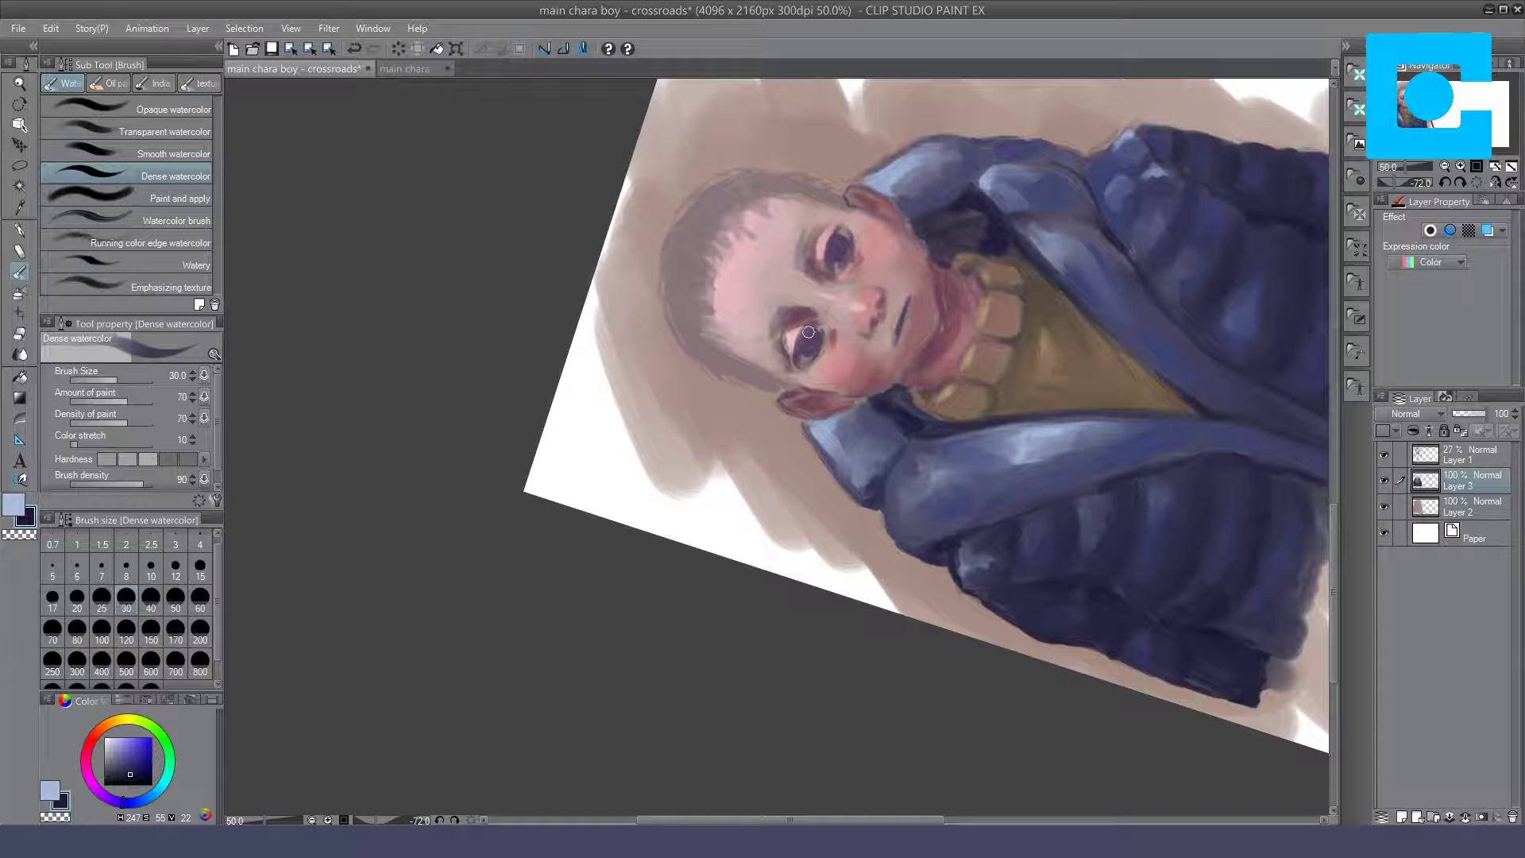
{"action": "mouse_move", "coordinate": [800, 333]}
{"action": "left_mouse_down"}
{"action": "mouse_move", "coordinate": [797, 350]}
{"action": "mouse_move", "coordinate": [811, 332]}
{"action": "left_mouse_up"}
{"action": "mouse_move", "coordinate": [840, 244]}
{"action": "left_mouse_down"}
{"action": "mouse_move", "coordinate": [829, 254]}
{"action": "mouse_move", "coordinate": [848, 245]}
{"action": "mouse_move", "coordinate": [845, 260]}
{"action": "left_mouse_up"}
{"action": "left_click_drag", "start_coordinate": [802, 332], "coordinate": [798, 343]}
{"action": "left_click", "coordinate": [1475, 182]}
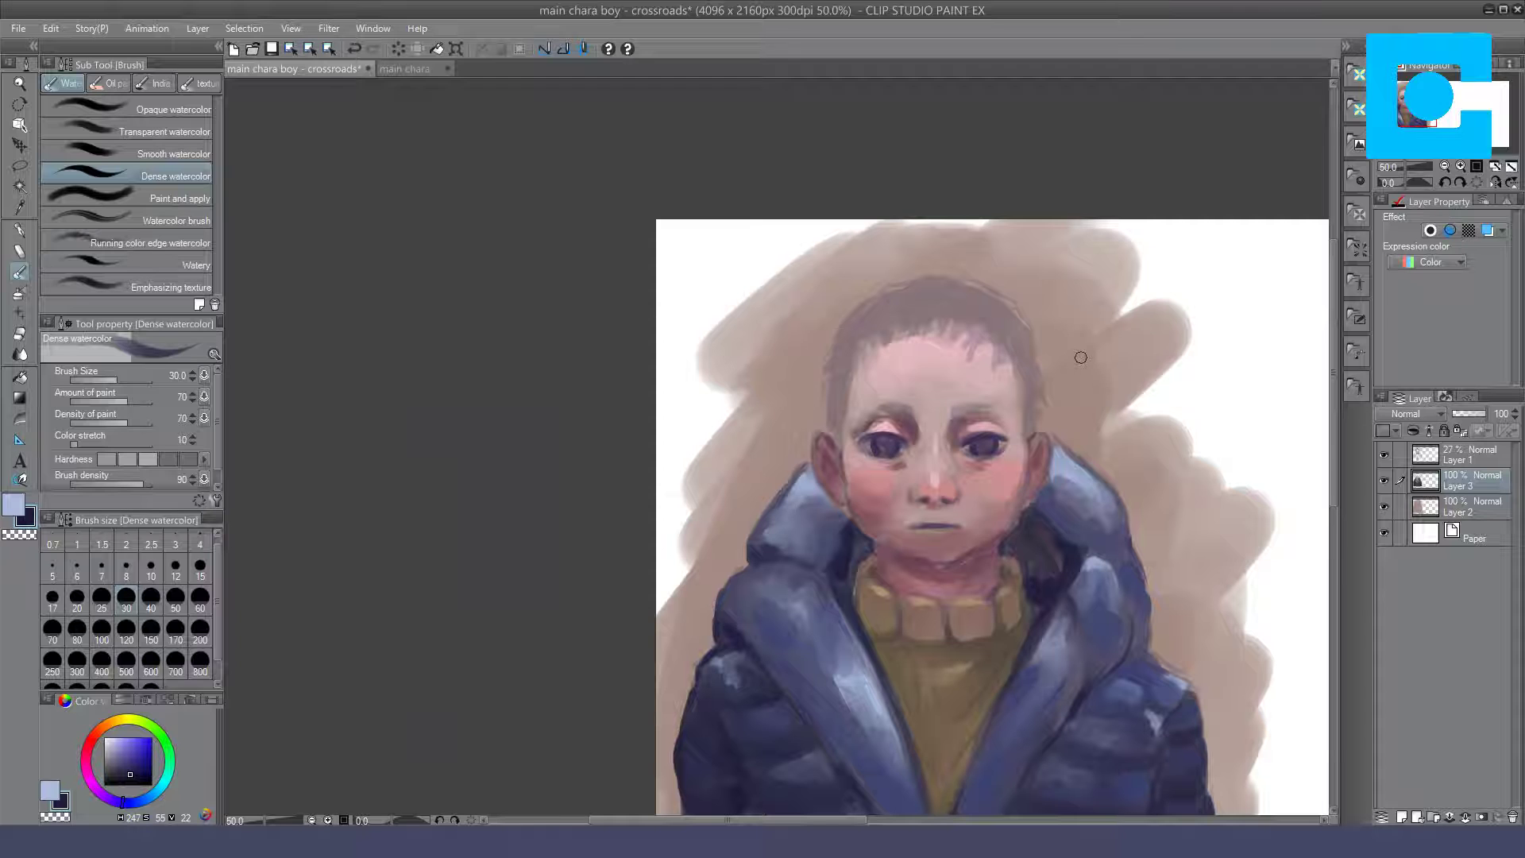
{"action": "left_click_drag", "start_coordinate": [1081, 357], "coordinate": [800, 131]}
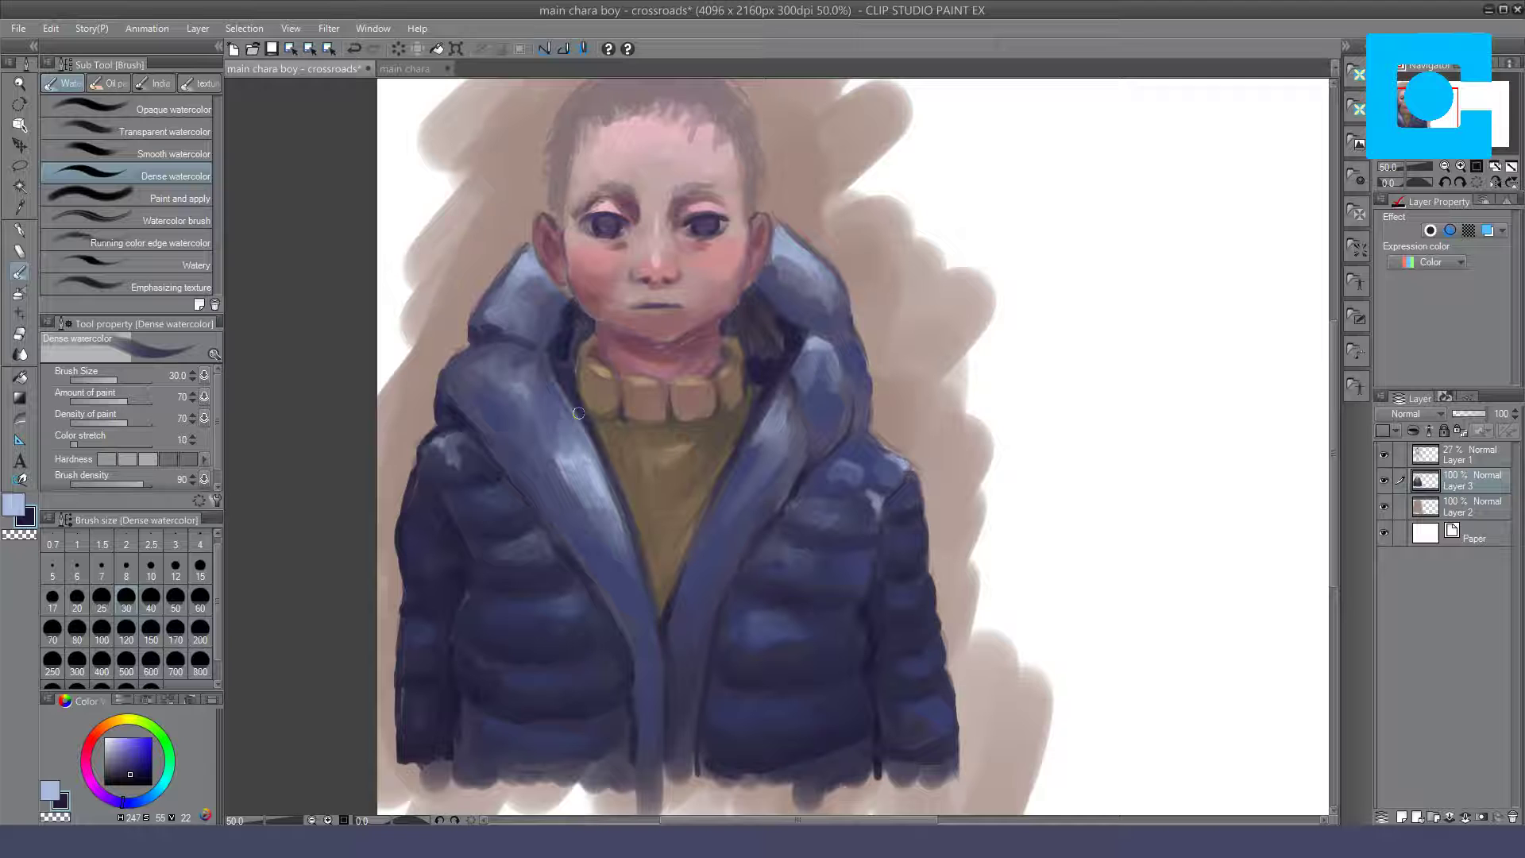
Step: Hide the hair layer (Layer 1) and clean up the jawline, neck and sweater collar edges with Opaque watercolor at size 20
{"action": "left_click", "coordinate": [173, 99]}
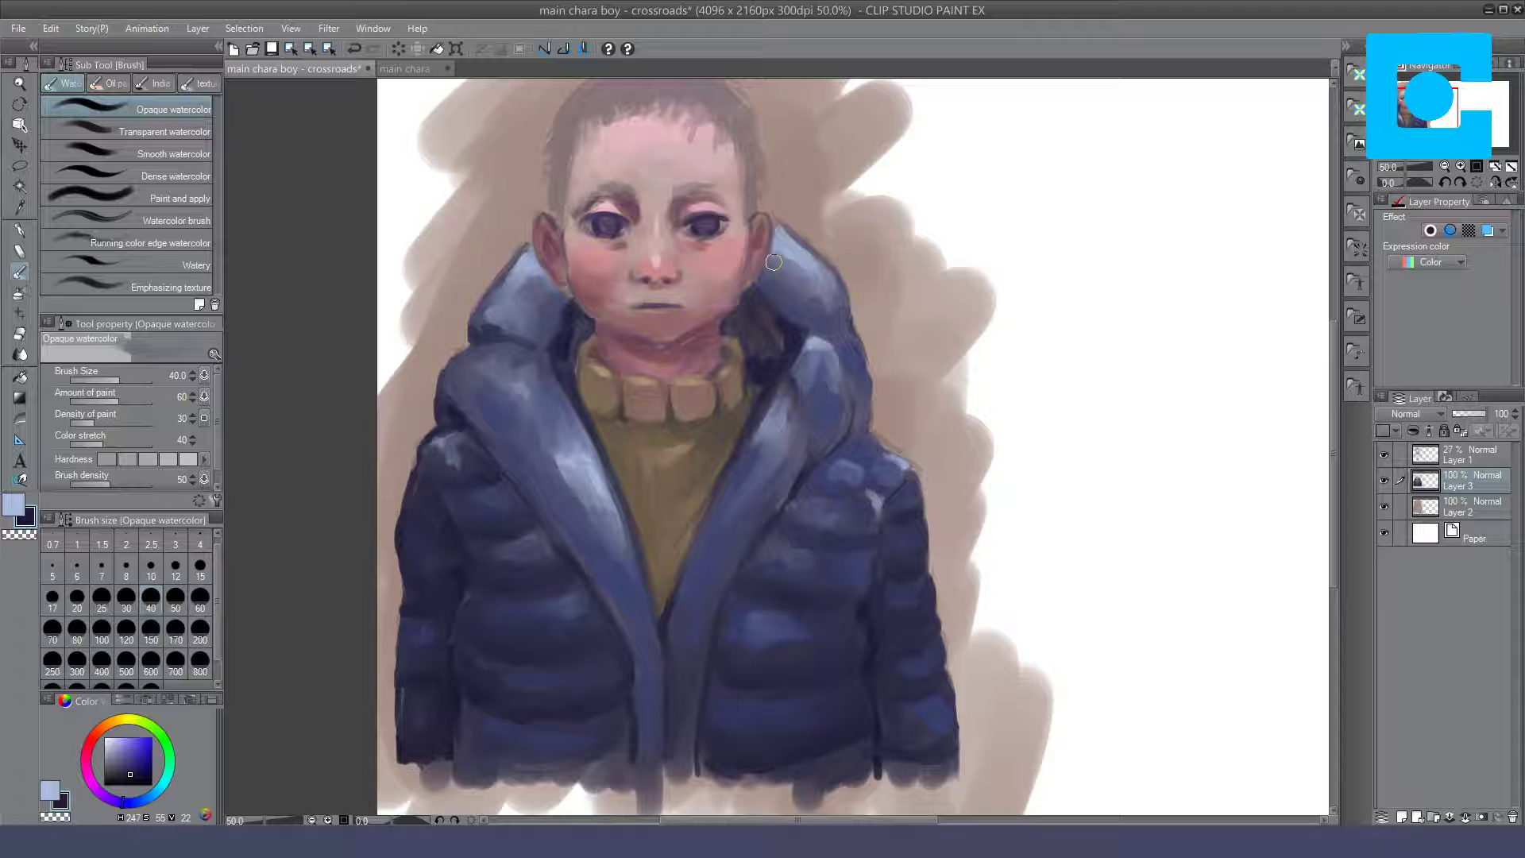
{"action": "left_click", "coordinate": [77, 595]}
{"action": "left_click", "coordinate": [1383, 454]}
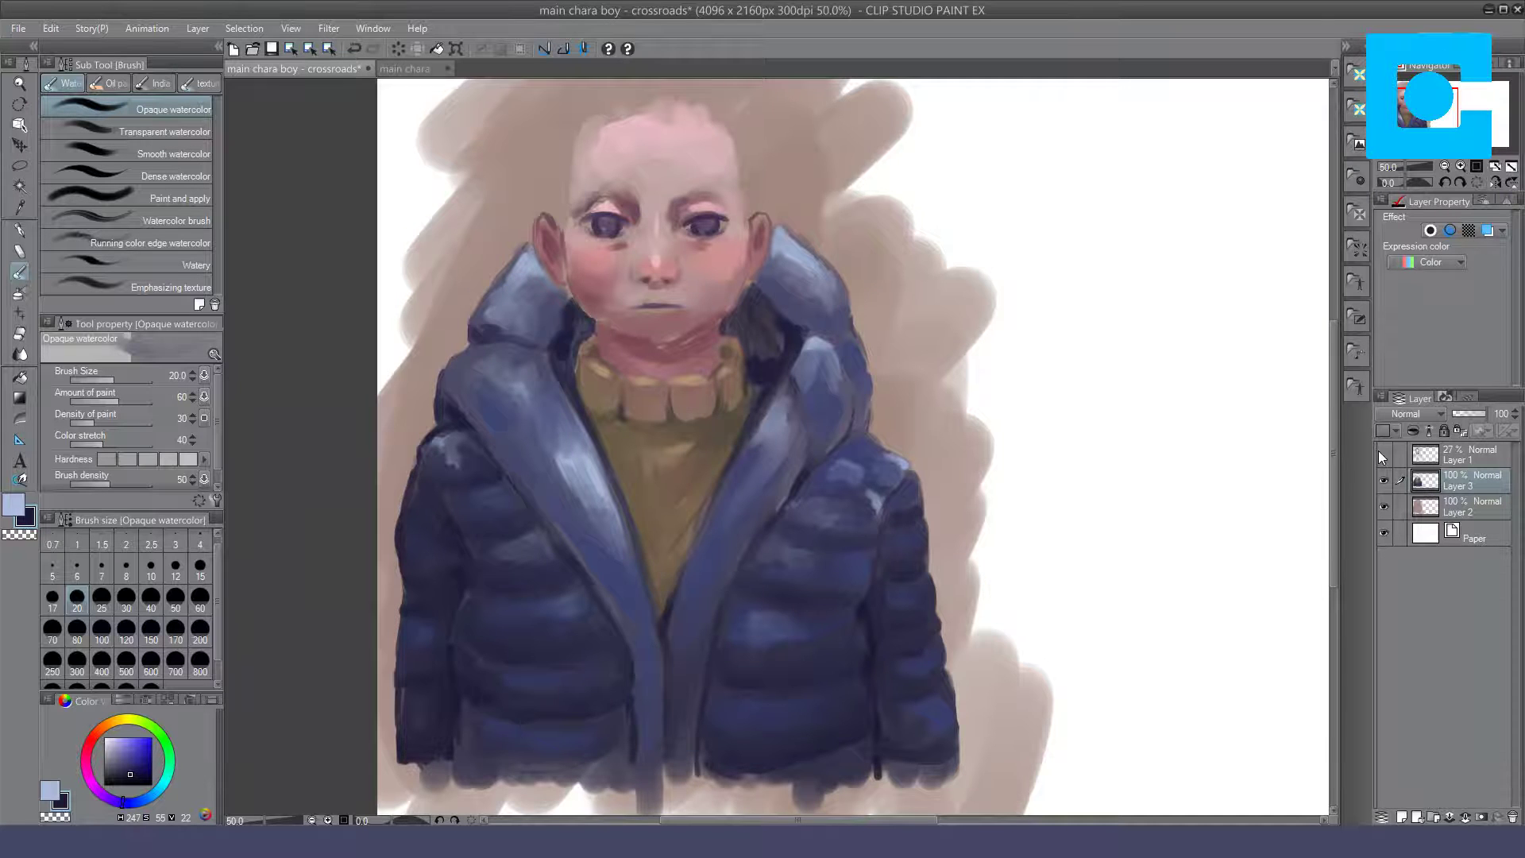
{"action": "key", "text": "ctrl+alt+0"}
{"action": "left_click_drag", "start_coordinate": [834, 372], "coordinate": [804, 408]}
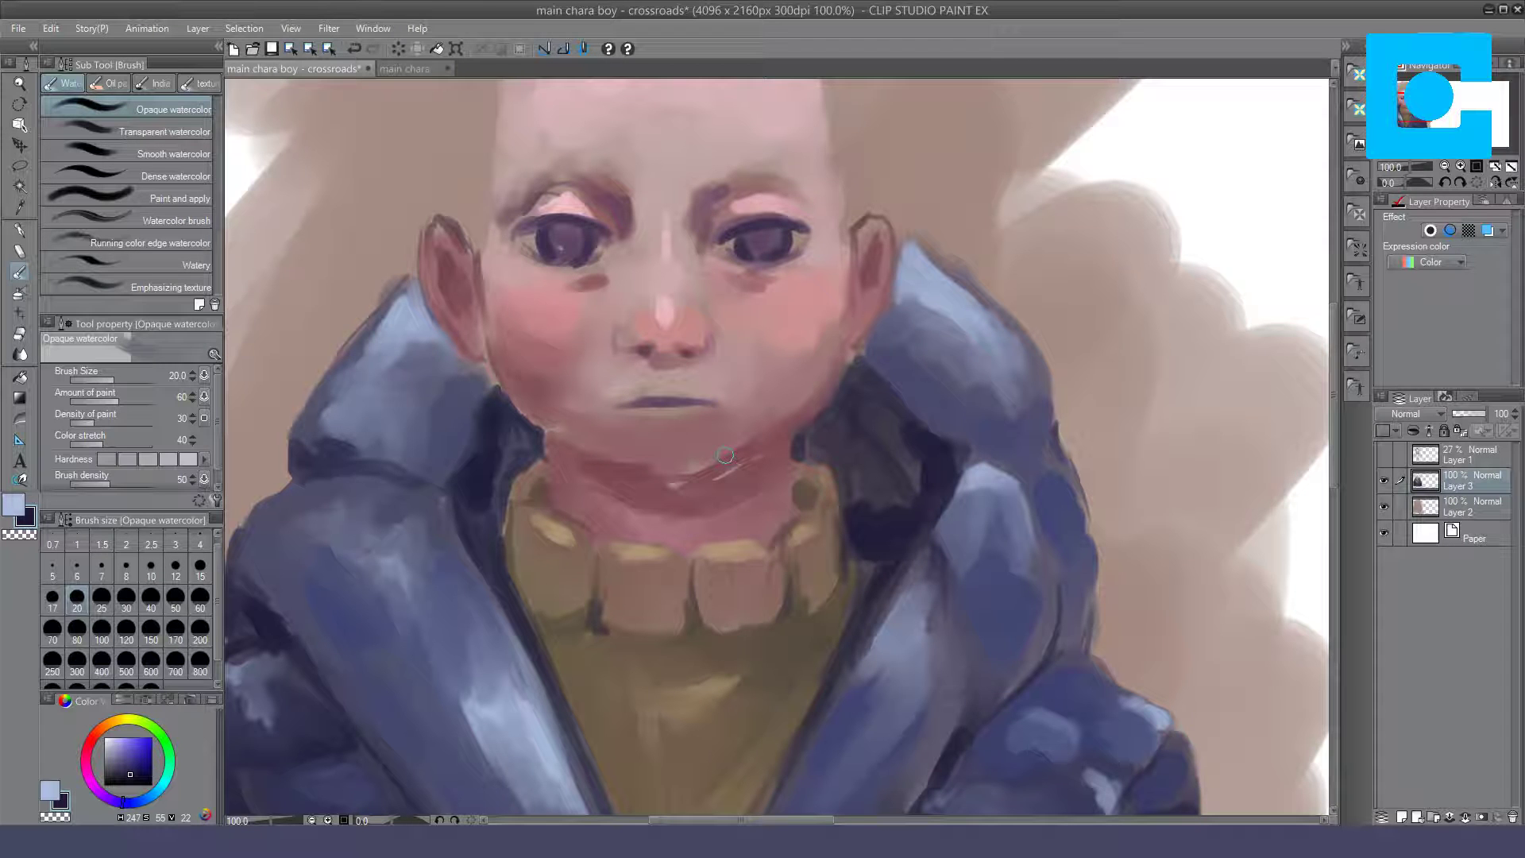
{"action": "left_click_drag", "start_coordinate": [479, 367], "coordinate": [545, 434]}
{"action": "mouse_move", "coordinate": [567, 423]}
{"action": "left_mouse_down"}
{"action": "mouse_move", "coordinate": [524, 433]}
{"action": "mouse_move", "coordinate": [504, 404]}
{"action": "mouse_move", "coordinate": [530, 438]}
{"action": "left_mouse_up"}
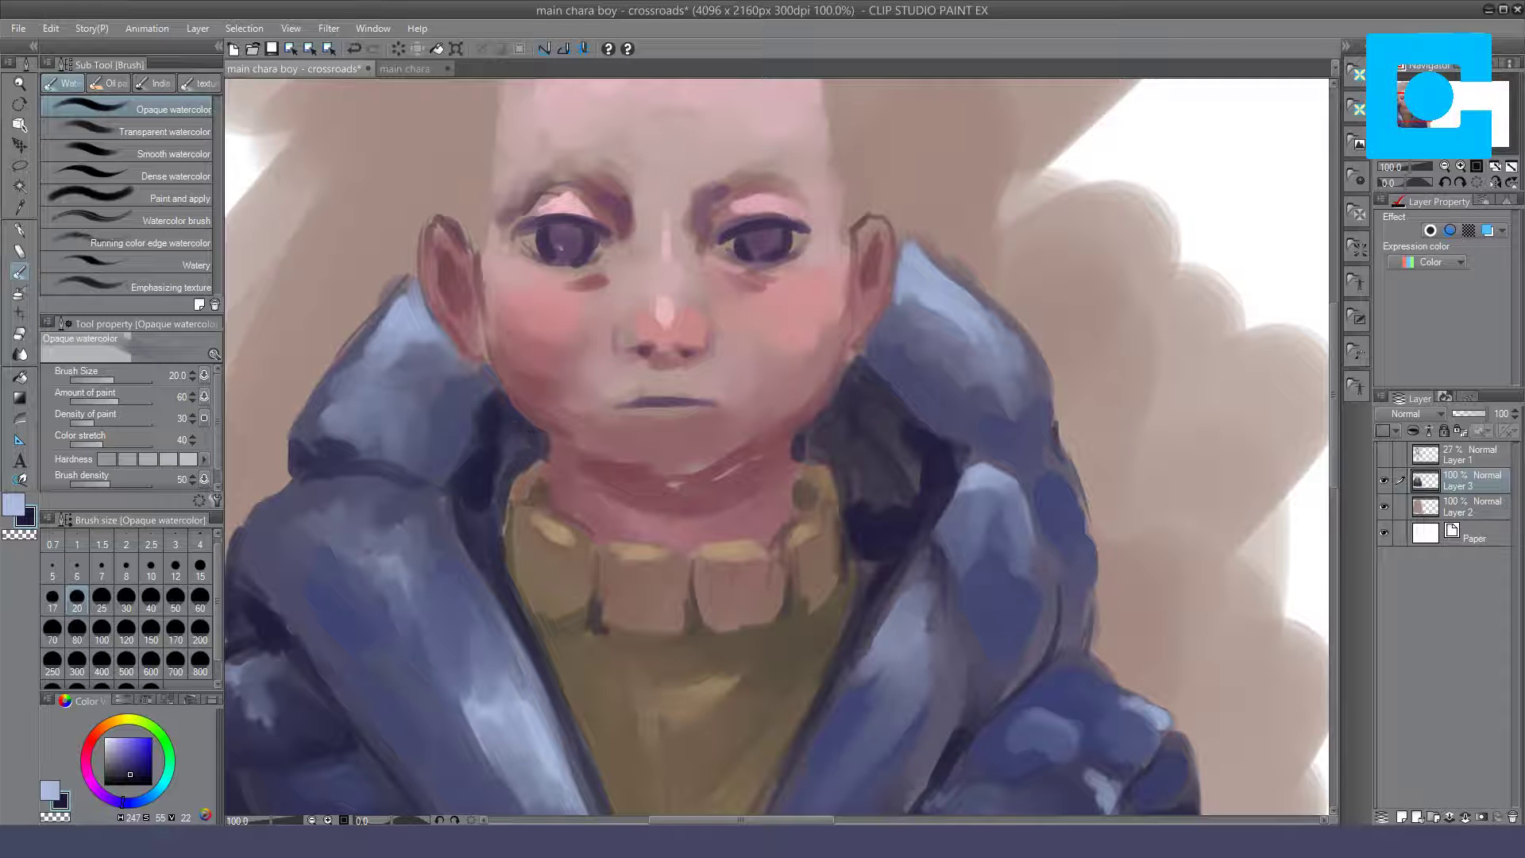
{"action": "mouse_move", "coordinate": [820, 452]}
{"action": "left_mouse_down"}
{"action": "mouse_move", "coordinate": [776, 473]}
{"action": "mouse_move", "coordinate": [801, 458]}
{"action": "mouse_move", "coordinate": [823, 470]}
{"action": "left_mouse_up"}
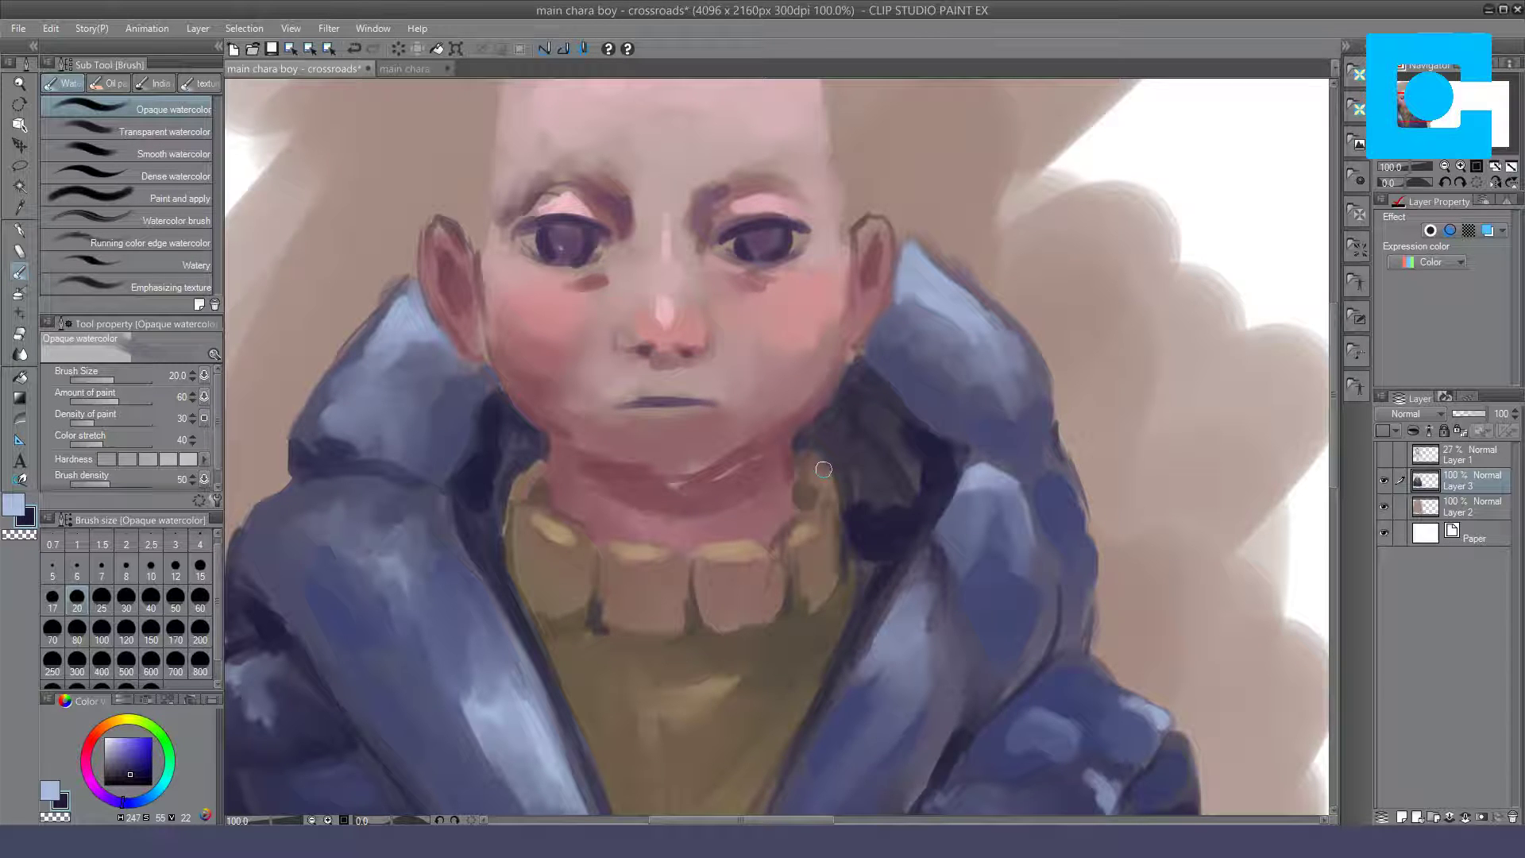
{"action": "left_click_drag", "start_coordinate": [806, 532], "coordinate": [781, 547]}
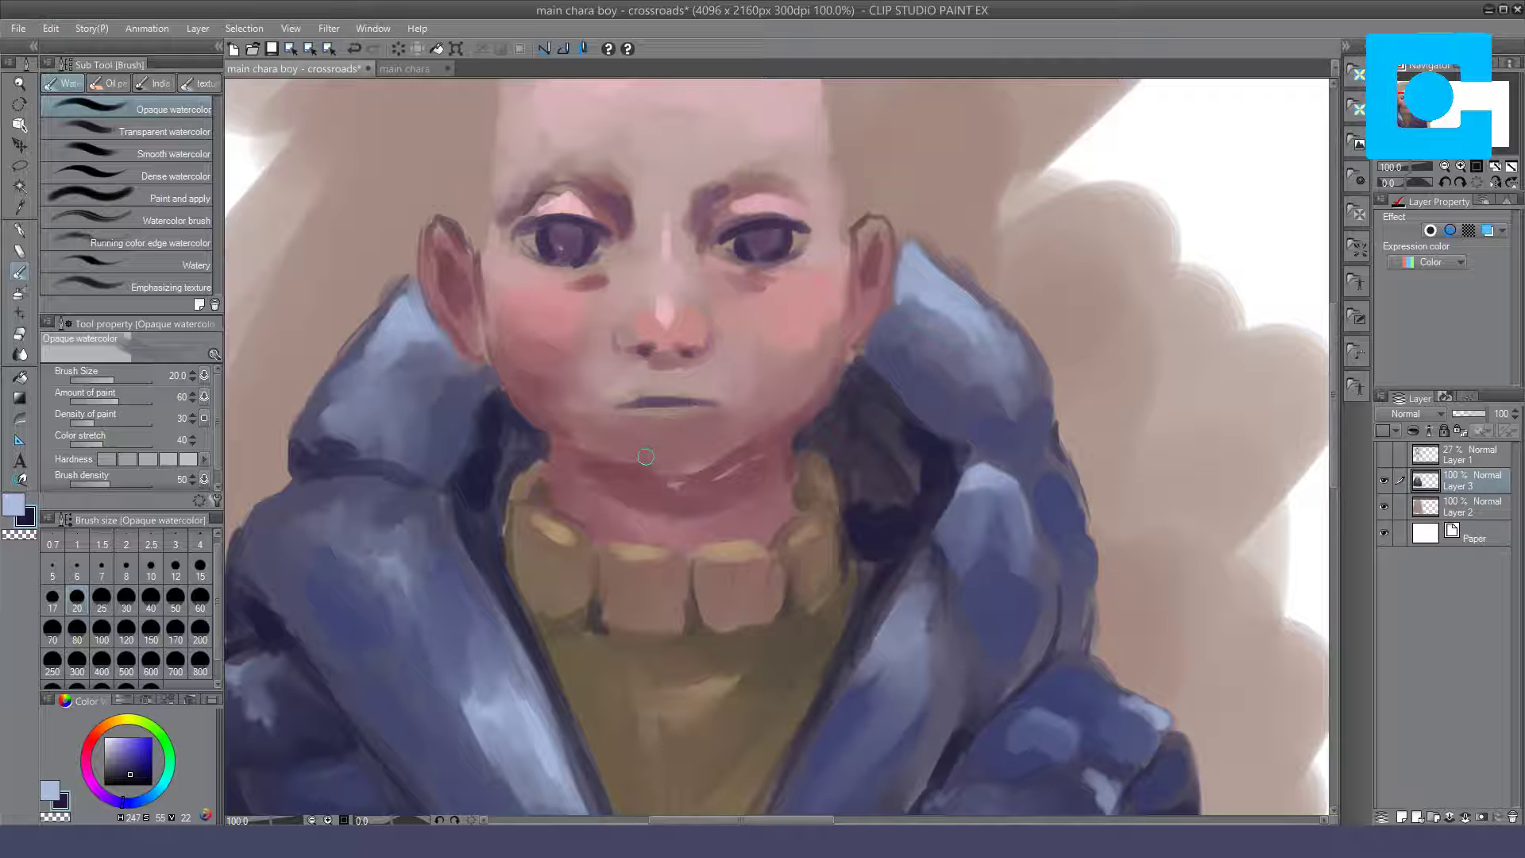
Step: Cover the pale marks under the chin and paint the jawline's shadow in dark red (H 353, S 53, V 30) with Dense watercolor at size 30
{"action": "left_click", "coordinate": [645, 457], "text": "alt"}
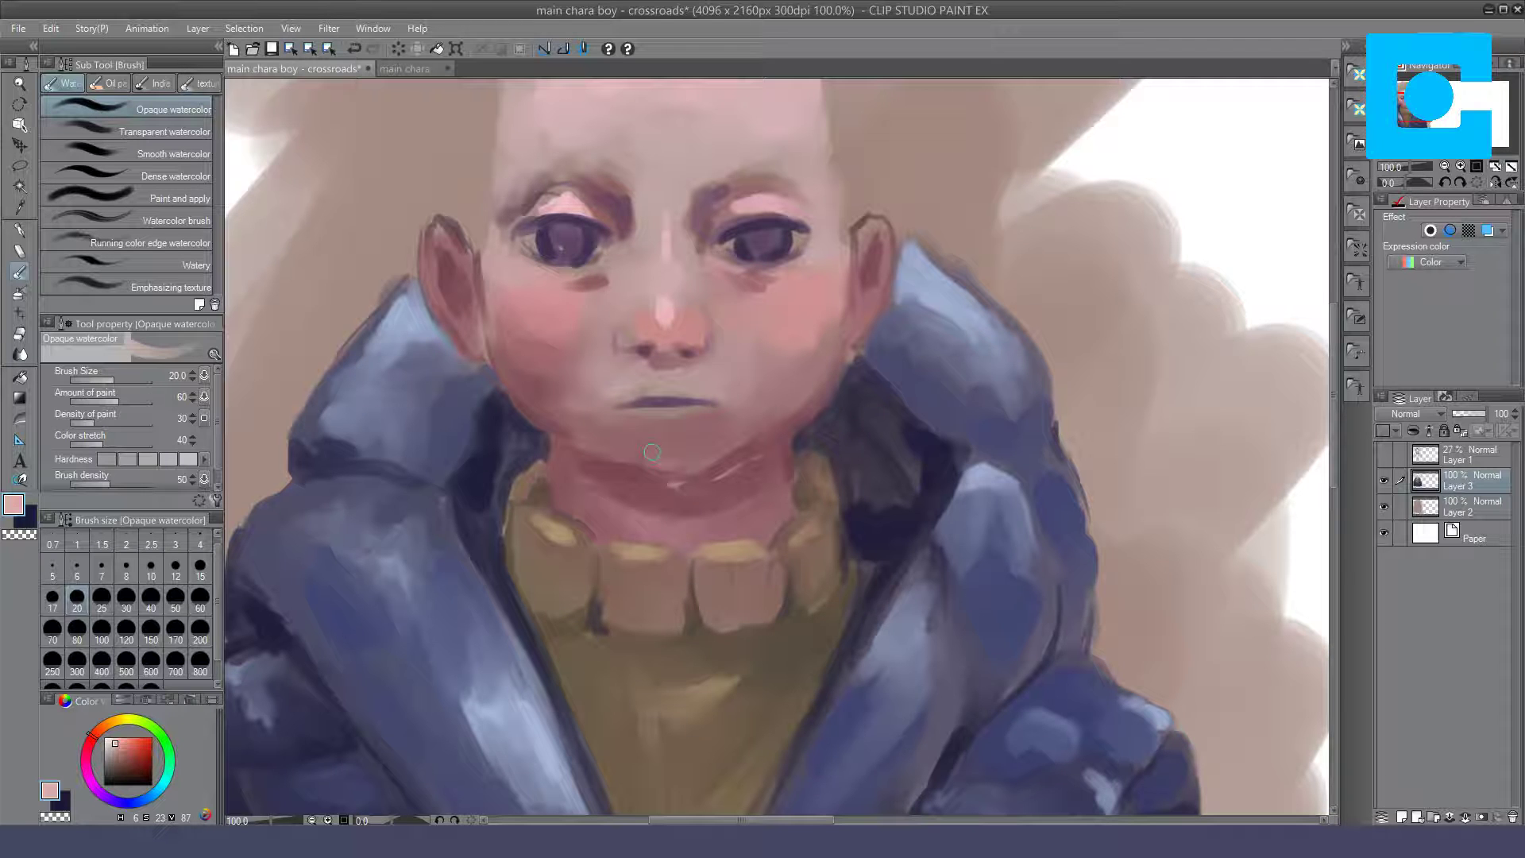
{"action": "mouse_move", "coordinate": [675, 483]}
{"action": "left_mouse_down"}
{"action": "mouse_move", "coordinate": [658, 482]}
{"action": "mouse_move", "coordinate": [732, 458]}
{"action": "left_mouse_up"}
{"action": "key", "text": "x"}
{"action": "left_click", "coordinate": [139, 767]}
{"action": "left_click_drag", "start_coordinate": [721, 469], "coordinate": [745, 458]}
{"action": "key", "text": "ctrl+z"}
{"action": "left_click", "coordinate": [125, 775]}
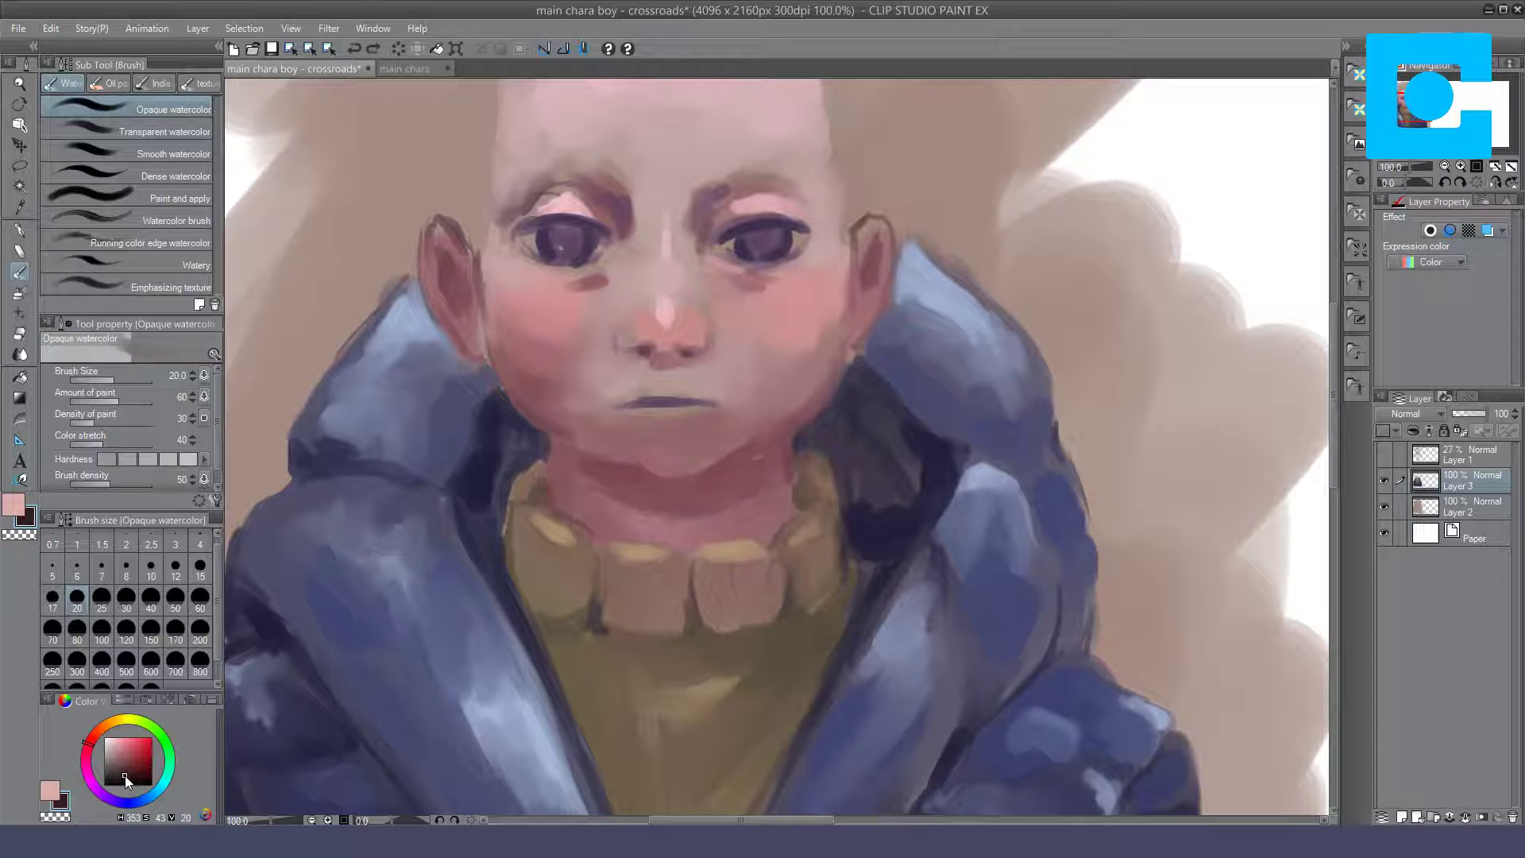
{"action": "left_click", "coordinate": [129, 770]}
{"action": "left_click", "coordinate": [127, 174]}
{"action": "left_click_drag", "start_coordinate": [719, 469], "coordinate": [774, 446]}
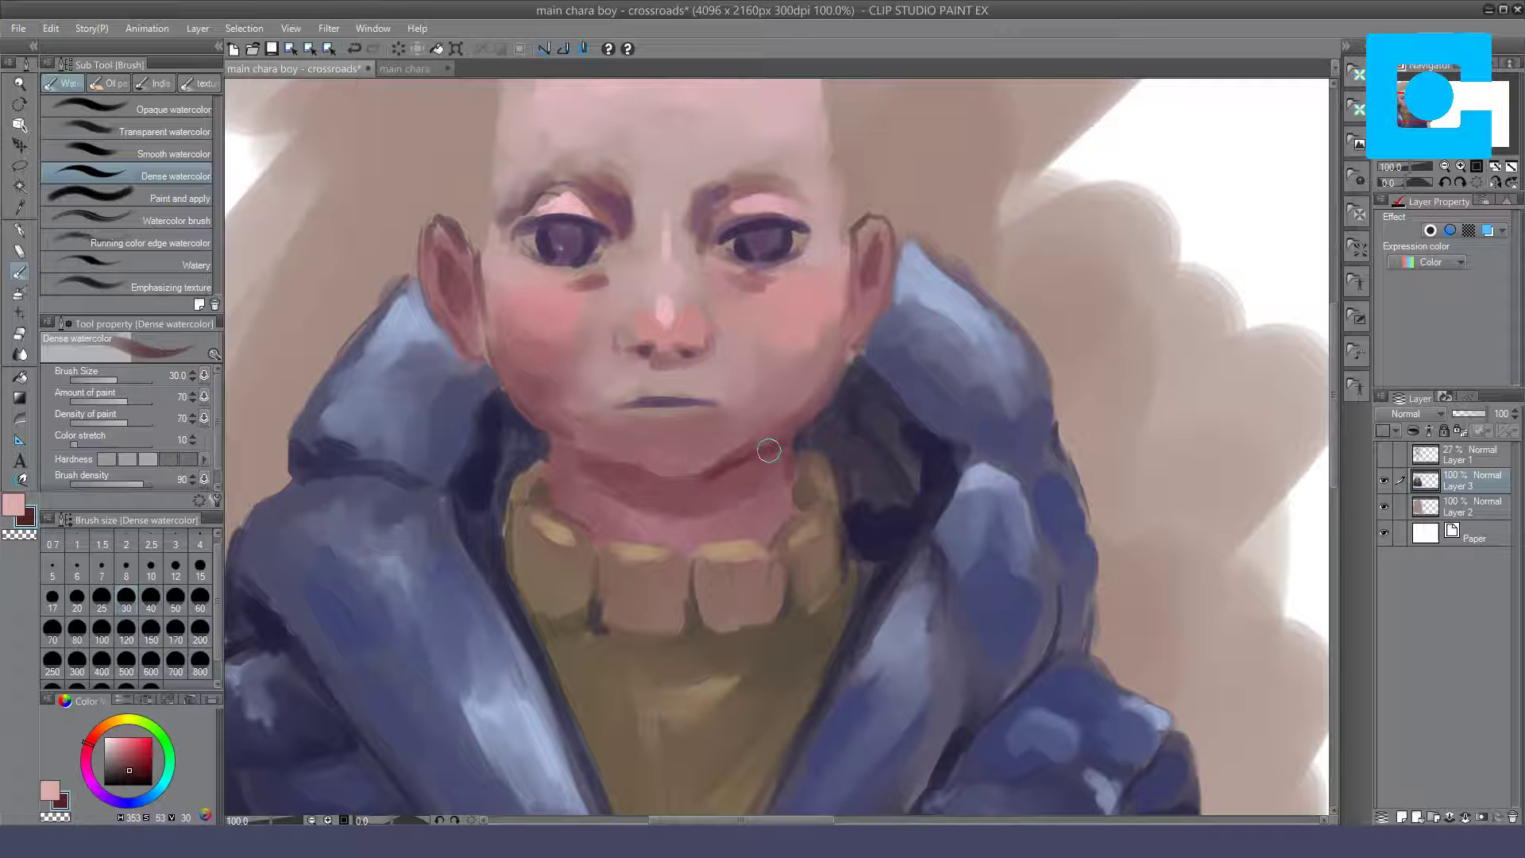
{"action": "left_click_drag", "start_coordinate": [576, 446], "coordinate": [668, 476]}
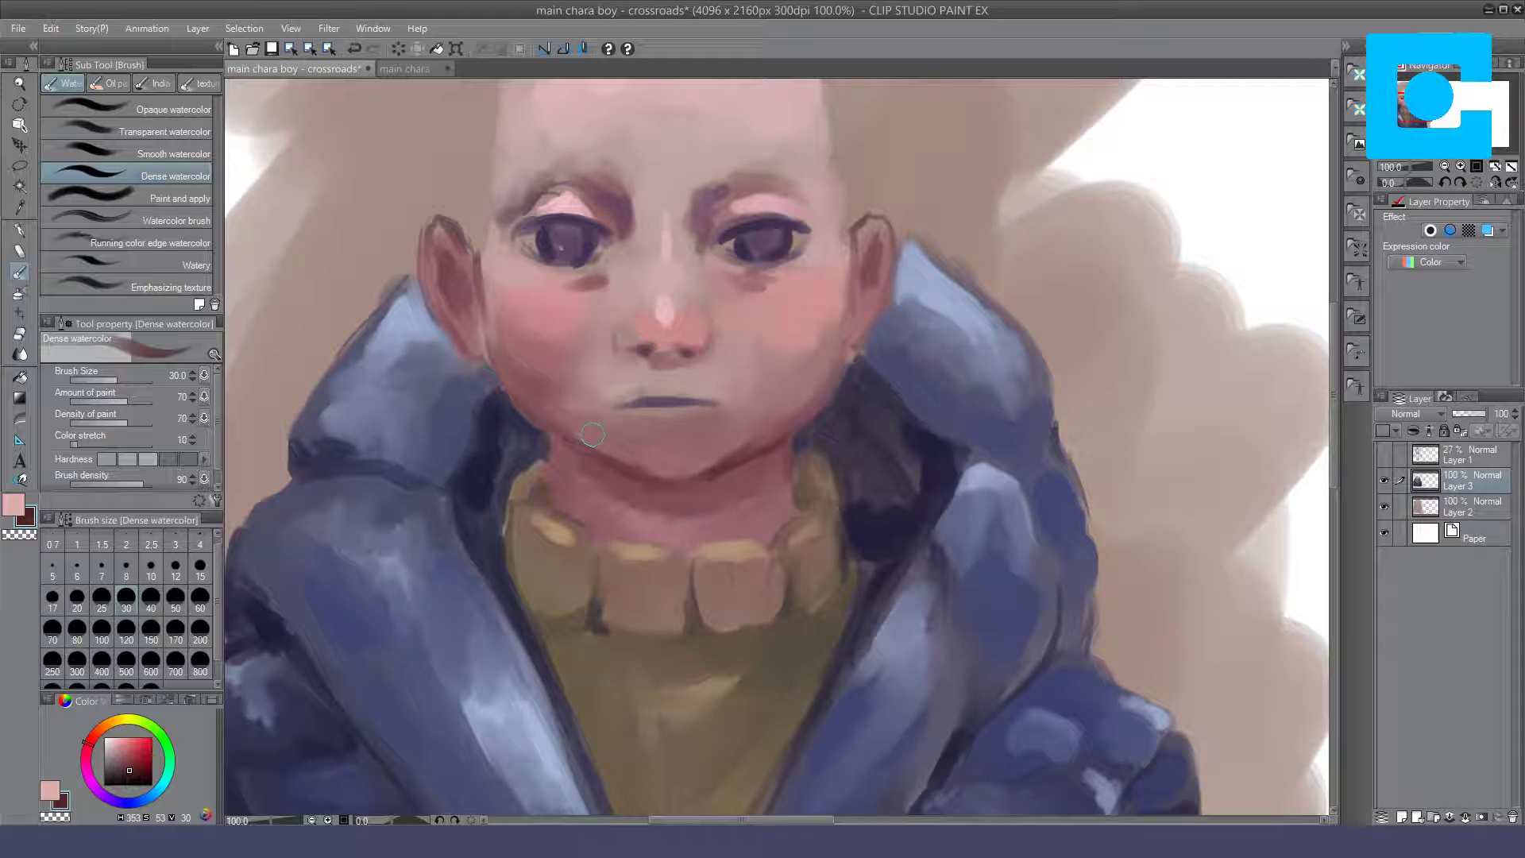
Step: Soften the chin shading, the left eyelid and the right eye's inner socket with Opaque watercolor at size 20
{"action": "left_click", "coordinate": [128, 108]}
{"action": "mouse_move", "coordinate": [618, 448]}
{"action": "left_mouse_down"}
{"action": "mouse_move", "coordinate": [588, 438]}
{"action": "mouse_move", "coordinate": [614, 453]}
{"action": "left_mouse_up"}
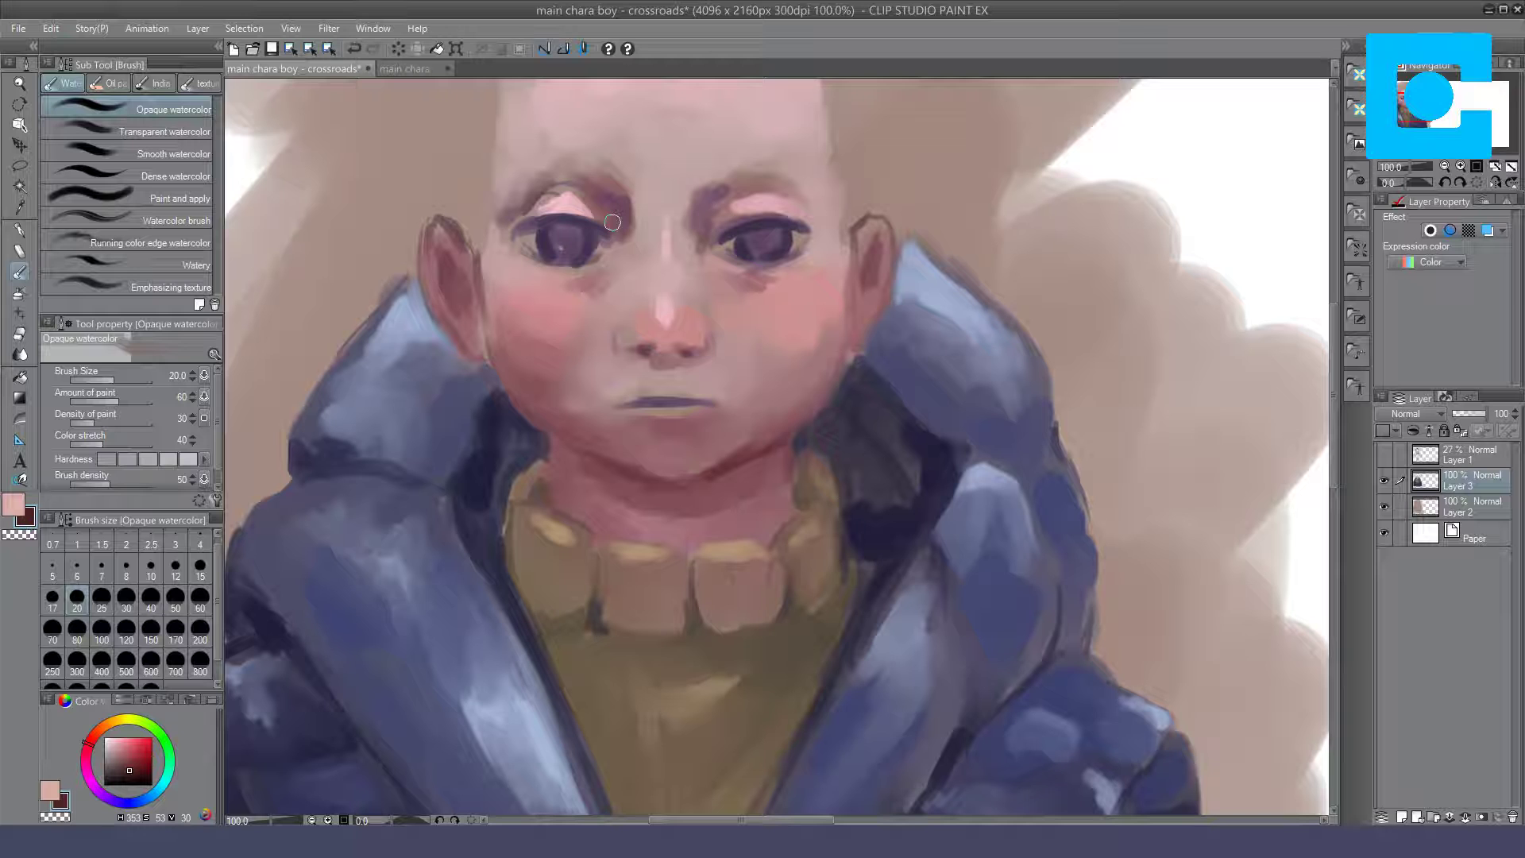
{"action": "left_click_drag", "start_coordinate": [573, 193], "coordinate": [597, 213]}
{"action": "left_click_drag", "start_coordinate": [723, 197], "coordinate": [717, 185]}
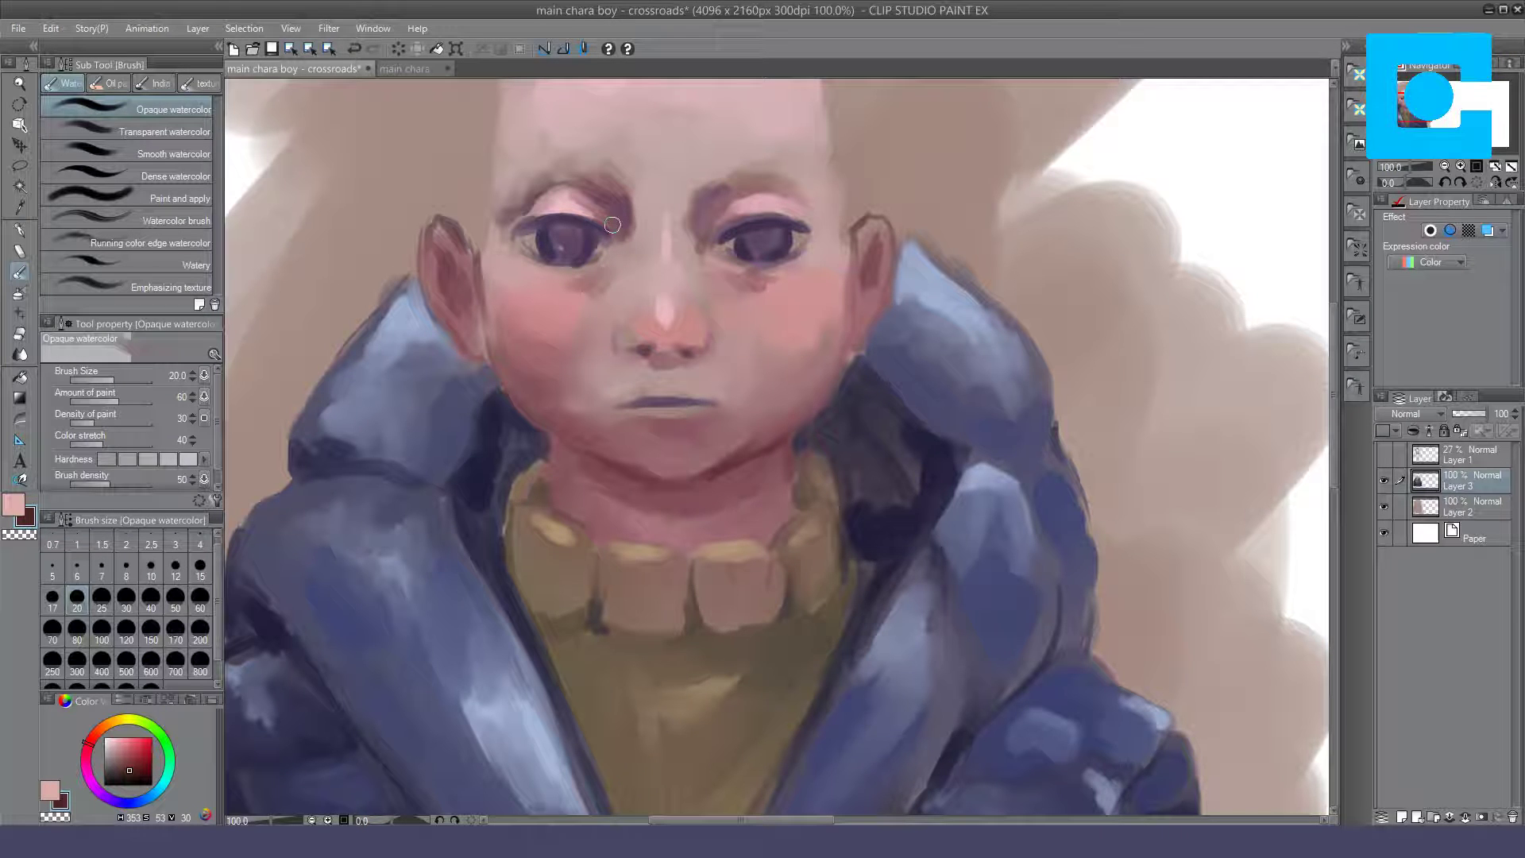
Step: Deepen the eyelid creases, the right inner eye socket and the right lower lid in dark red with Dense watercolor at size 30
{"action": "left_click", "coordinate": [127, 173]}
{"action": "mouse_move", "coordinate": [708, 205]}
{"action": "left_mouse_down"}
{"action": "mouse_move", "coordinate": [707, 235]}
{"action": "mouse_move", "coordinate": [725, 202]}
{"action": "mouse_move", "coordinate": [705, 236]}
{"action": "left_mouse_up"}
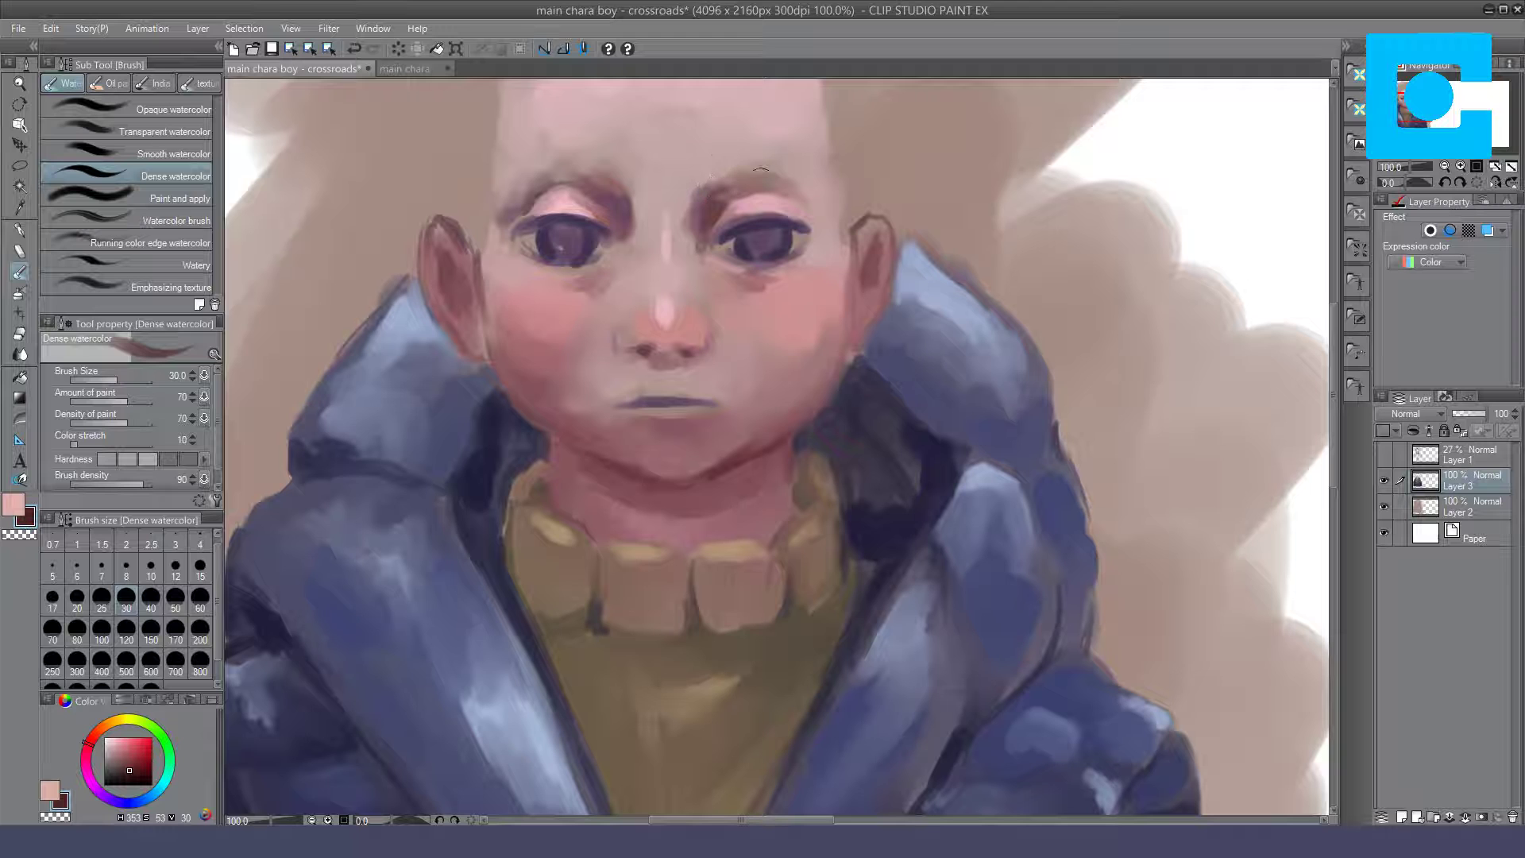
{"action": "mouse_move", "coordinate": [810, 196]}
{"action": "left_mouse_down"}
{"action": "mouse_move", "coordinate": [787, 199]}
{"action": "mouse_move", "coordinate": [803, 211]}
{"action": "left_mouse_up"}
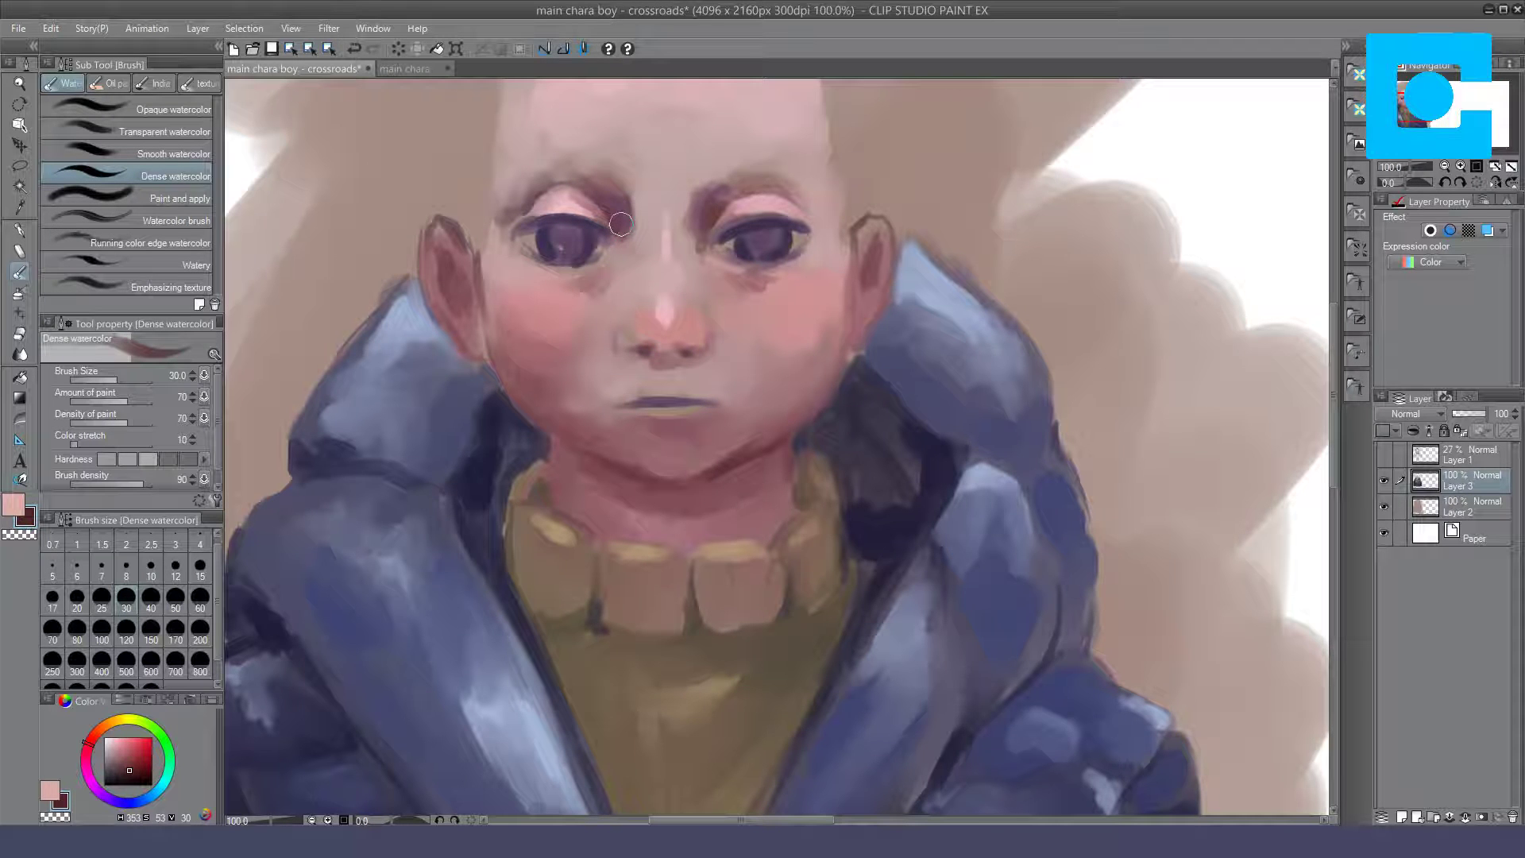
{"action": "left_click_drag", "start_coordinate": [532, 196], "coordinate": [590, 185]}
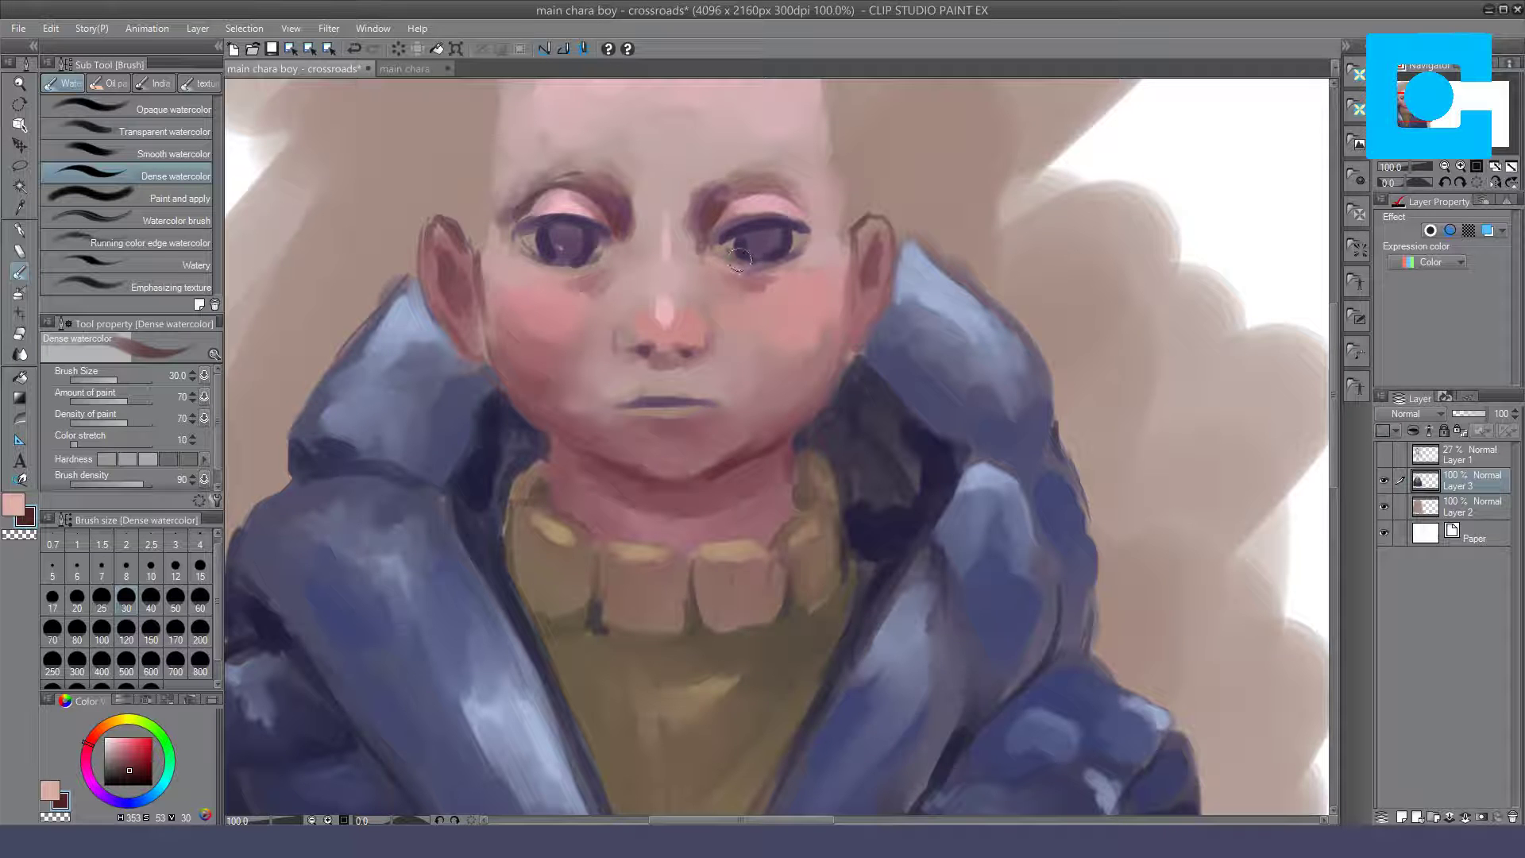
{"action": "left_click_drag", "start_coordinate": [767, 264], "coordinate": [750, 256]}
Step: Blend the left eye's lower lid, eyelid crease and outer corner with Opaque watercolor at size 20
{"action": "key", "text": "comma"}
{"action": "key", "text": "comma"}
{"action": "key", "text": "comma"}
{"action": "left_click_drag", "start_coordinate": [563, 267], "coordinate": [606, 263]}
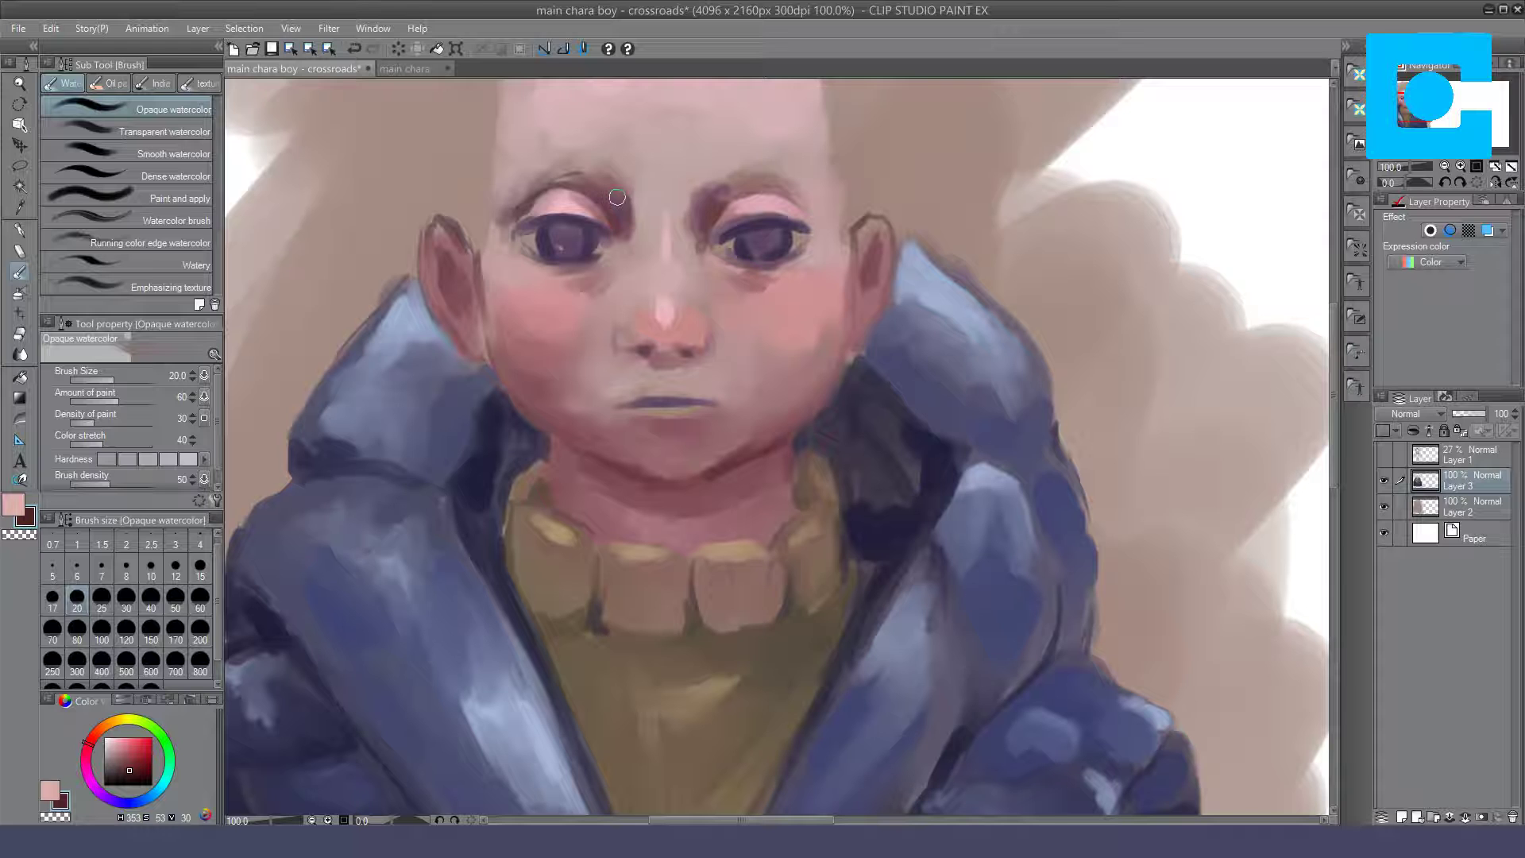
{"action": "mouse_move", "coordinate": [561, 187]}
{"action": "left_mouse_down"}
{"action": "mouse_move", "coordinate": [531, 207]}
{"action": "mouse_move", "coordinate": [592, 211]}
{"action": "mouse_move", "coordinate": [524, 211]}
{"action": "mouse_move", "coordinate": [503, 240]}
{"action": "mouse_move", "coordinate": [521, 258]}
{"action": "left_mouse_up"}
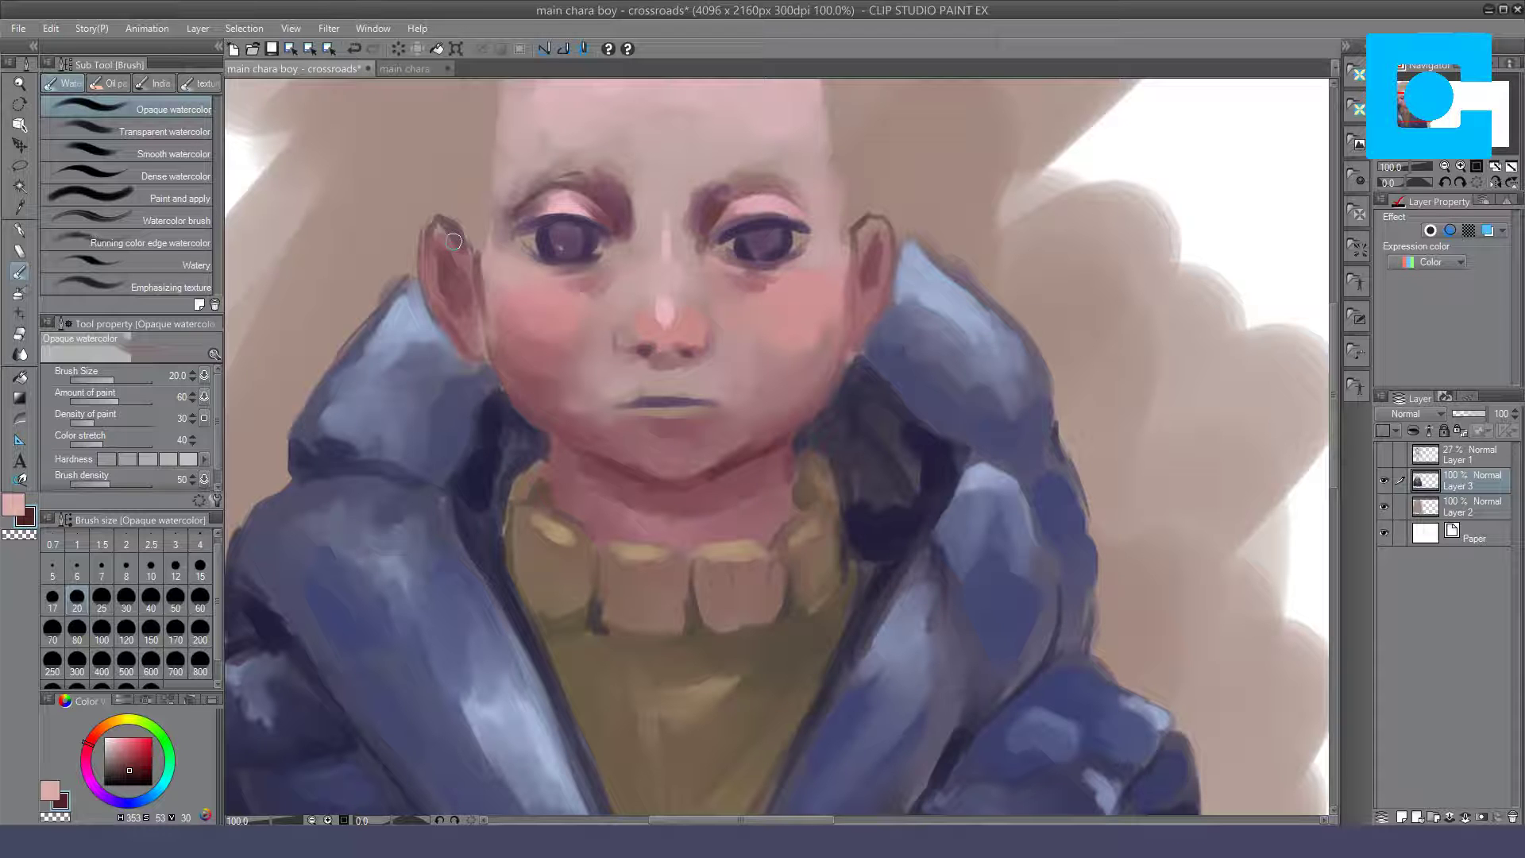
Step: Smooth the nose's left side, the right eyelid, the area below the lips and the right jaw with Opaque watercolor
{"action": "left_click_drag", "start_coordinate": [626, 327], "coordinate": [627, 330]}
{"action": "left_click_drag", "start_coordinate": [701, 215], "coordinate": [734, 207]}
{"action": "key", "text": "ctrl+z"}
{"action": "mouse_move", "coordinate": [793, 209]}
{"action": "left_mouse_down"}
{"action": "mouse_move", "coordinate": [806, 214]}
{"action": "mouse_move", "coordinate": [772, 205]}
{"action": "left_mouse_up"}
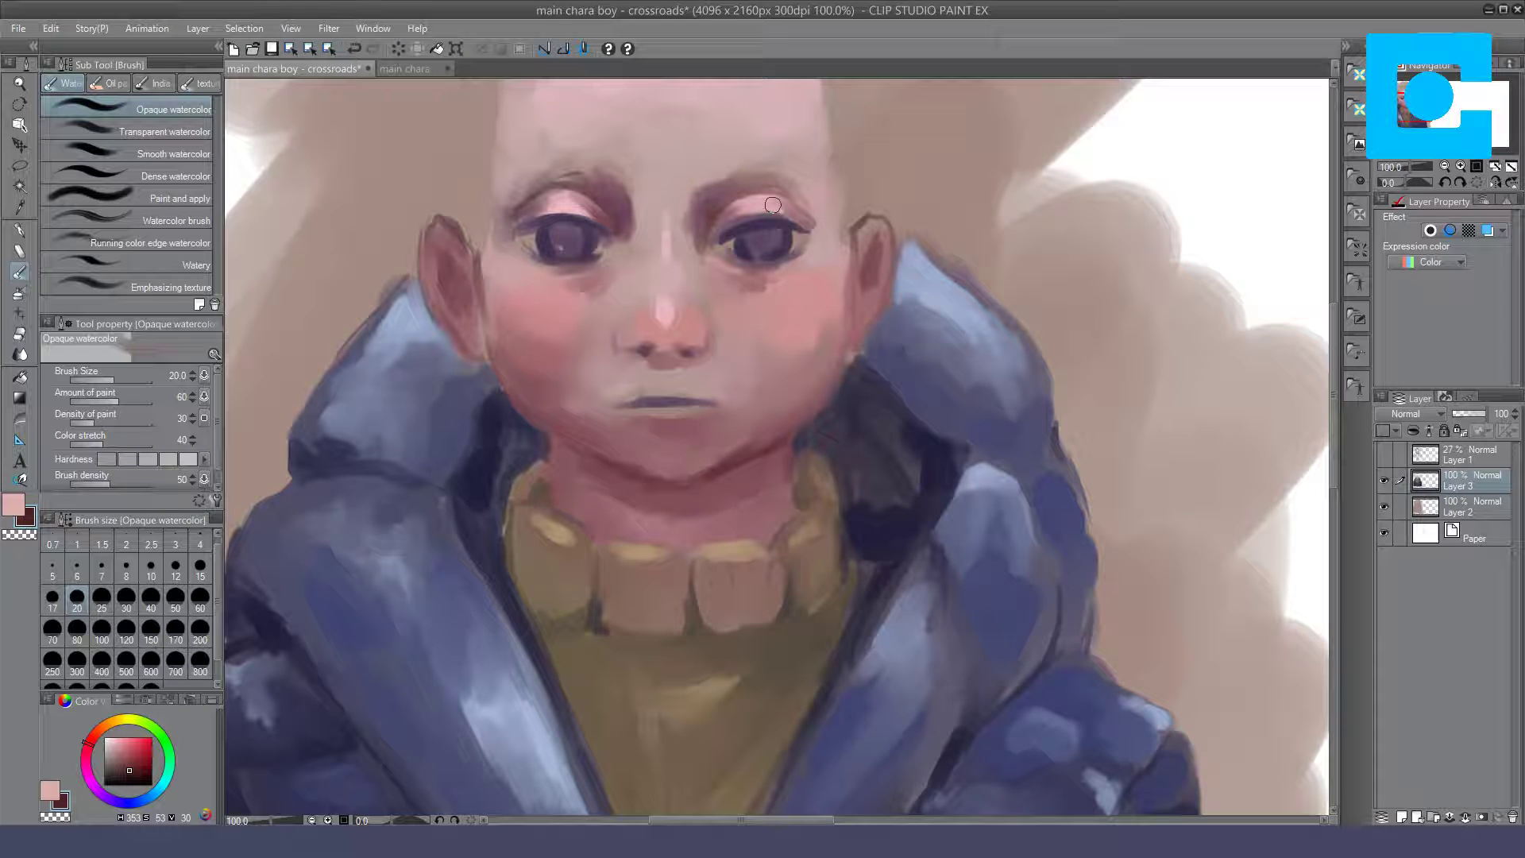
{"action": "left_click_drag", "start_coordinate": [658, 424], "coordinate": [671, 425]}
{"action": "left_click_drag", "start_coordinate": [738, 445], "coordinate": [813, 377]}
{"action": "left_click_drag", "start_coordinate": [746, 243], "coordinate": [742, 242]}
Step: Tidy both ears' upper outlines with the Hard eraser at size 100 and blend the left ear with Opaque watercolor
{"action": "key", "text": "e"}
{"action": "key", "text": "bracketleft"}
{"action": "key", "text": "bracketleft"}
{"action": "key", "text": "bracketleft"}
{"action": "key", "text": "bracketleft"}
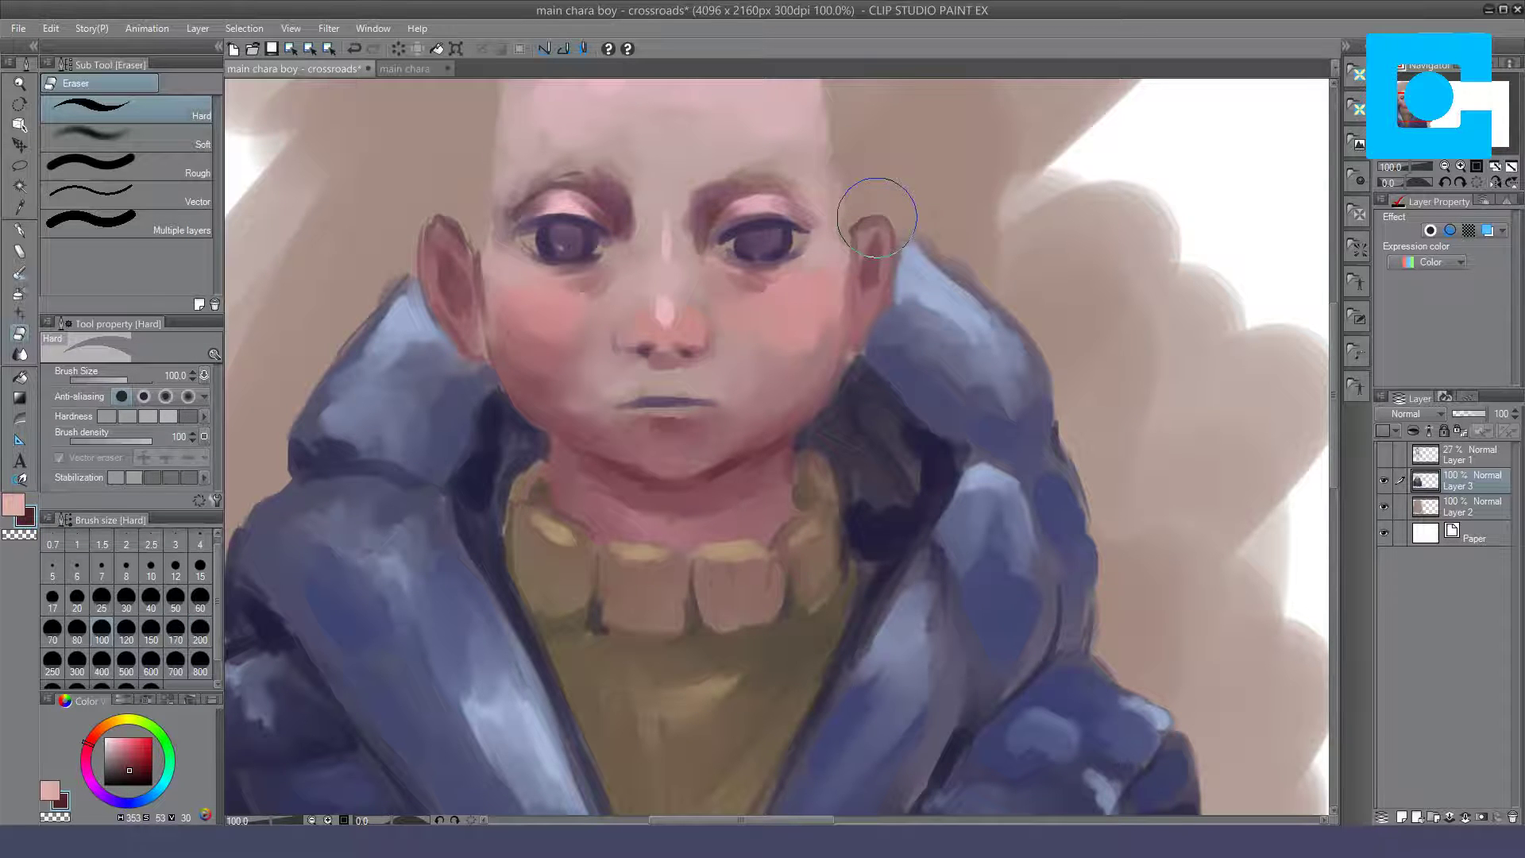
{"action": "key", "text": "b"}
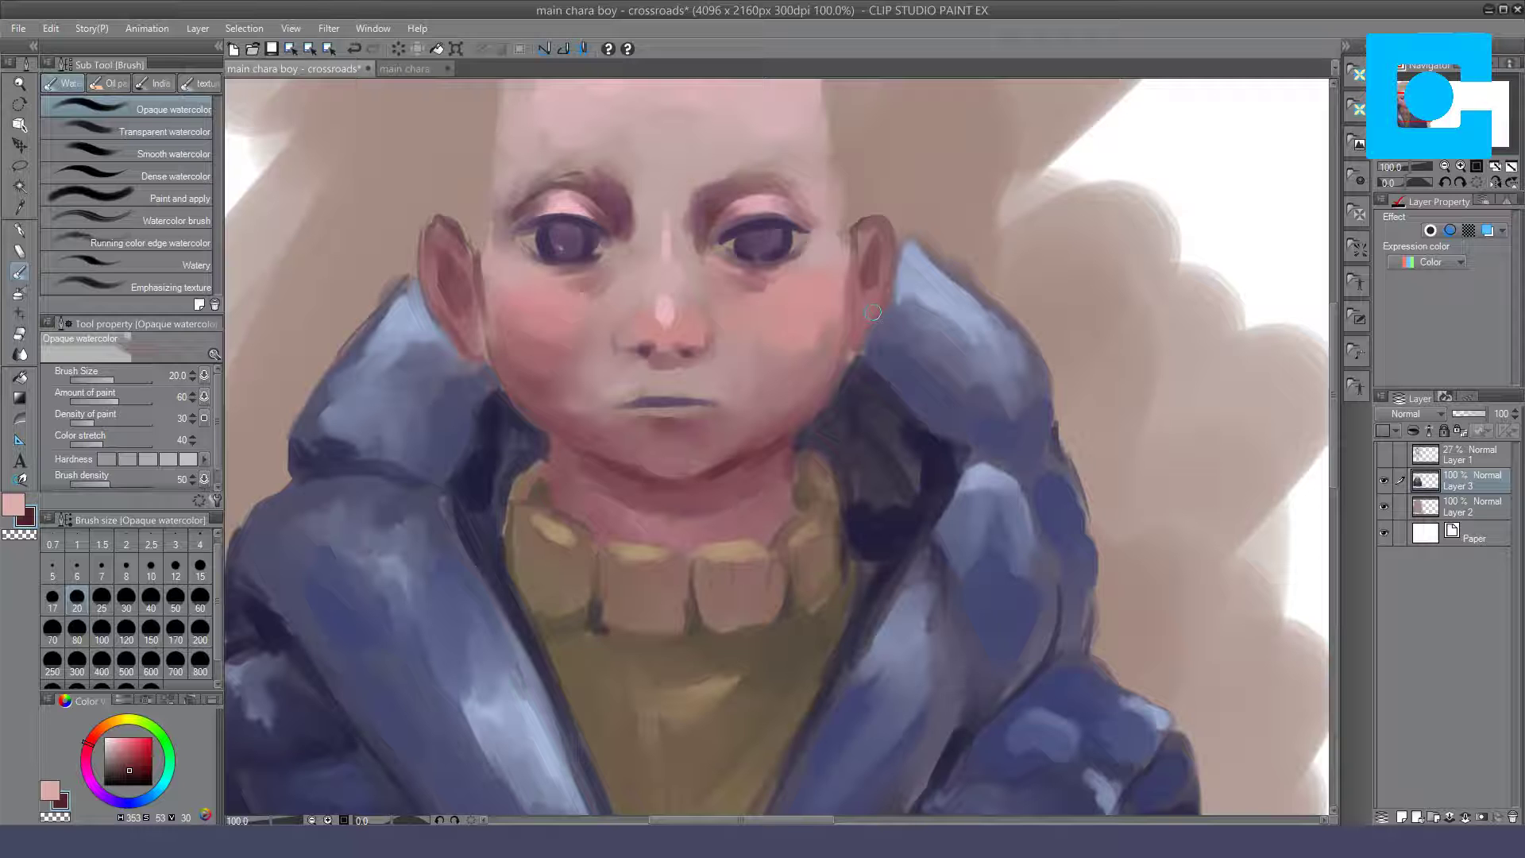
{"action": "left_click_drag", "start_coordinate": [461, 241], "coordinate": [440, 226]}
{"action": "key", "text": "e"}
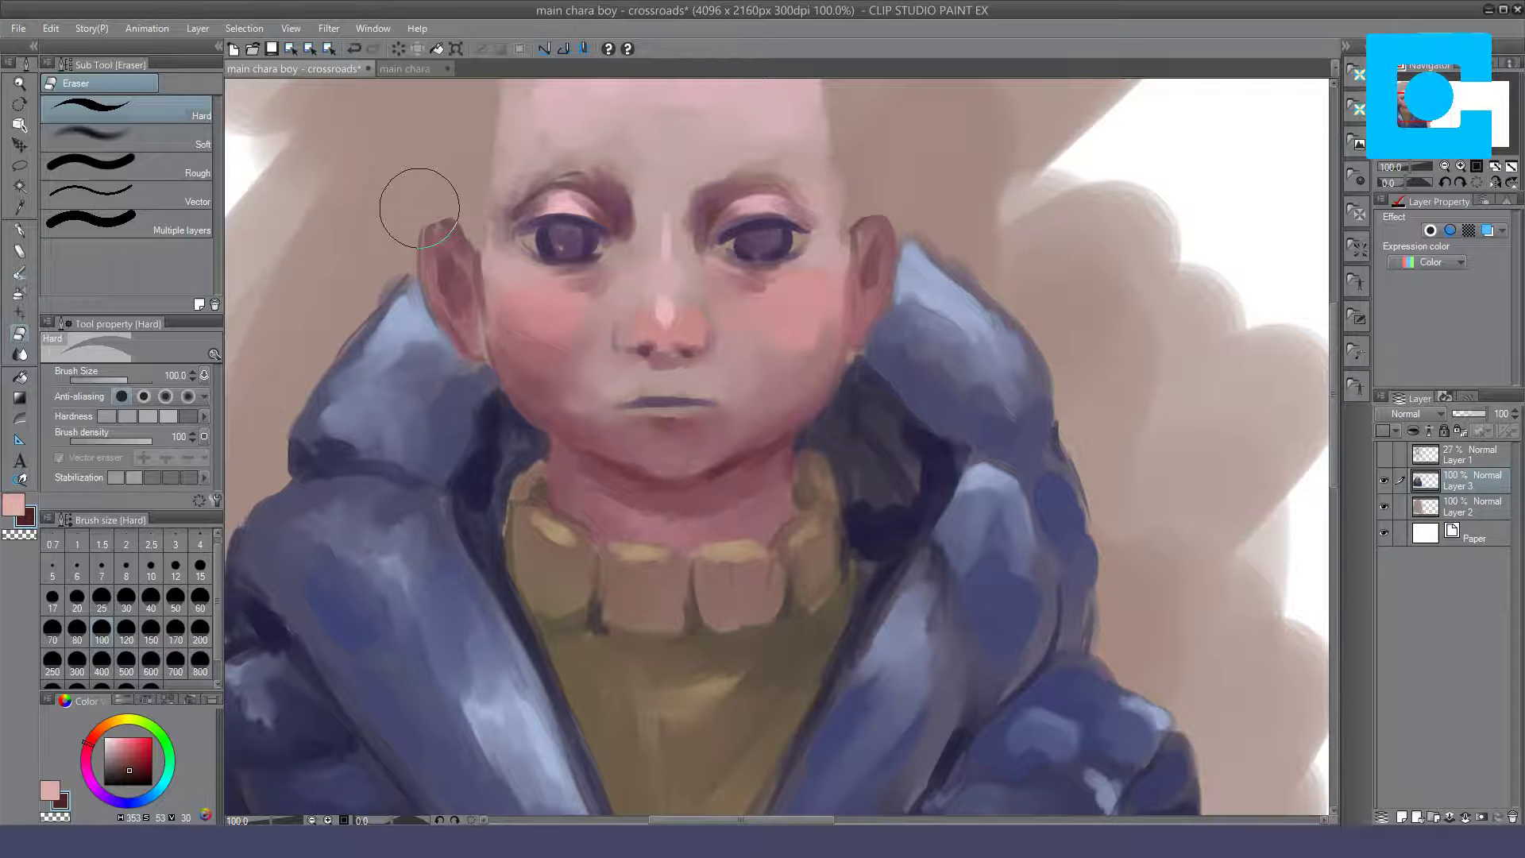
{"action": "key", "text": "b"}
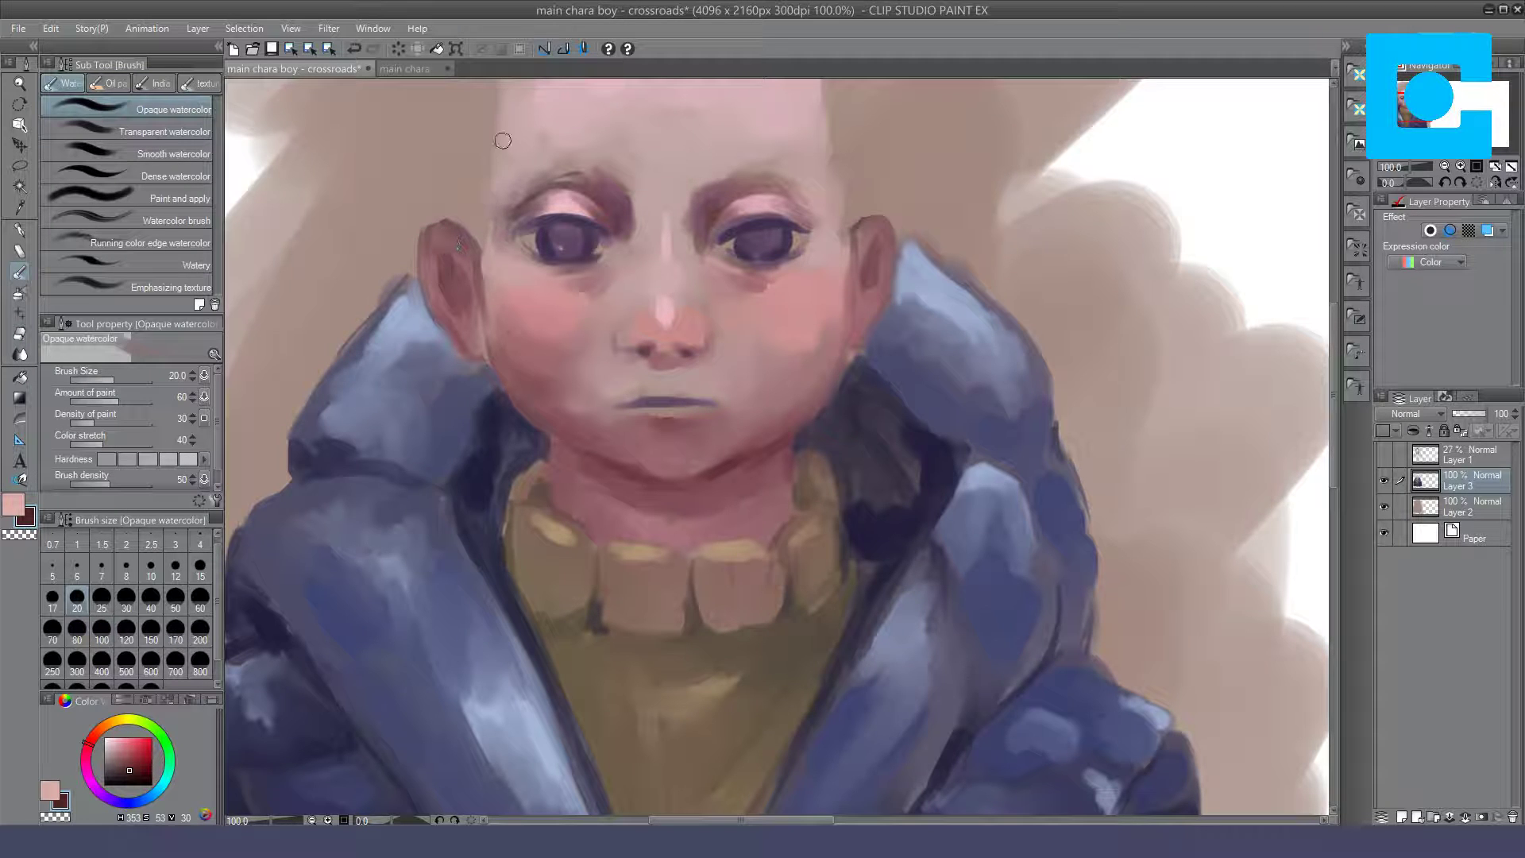
Step: Smooth both temples, the neck's right side, the gap below the right ear and the sweater collar's edge against the hood
{"action": "left_click_drag", "start_coordinate": [494, 150], "coordinate": [496, 195]}
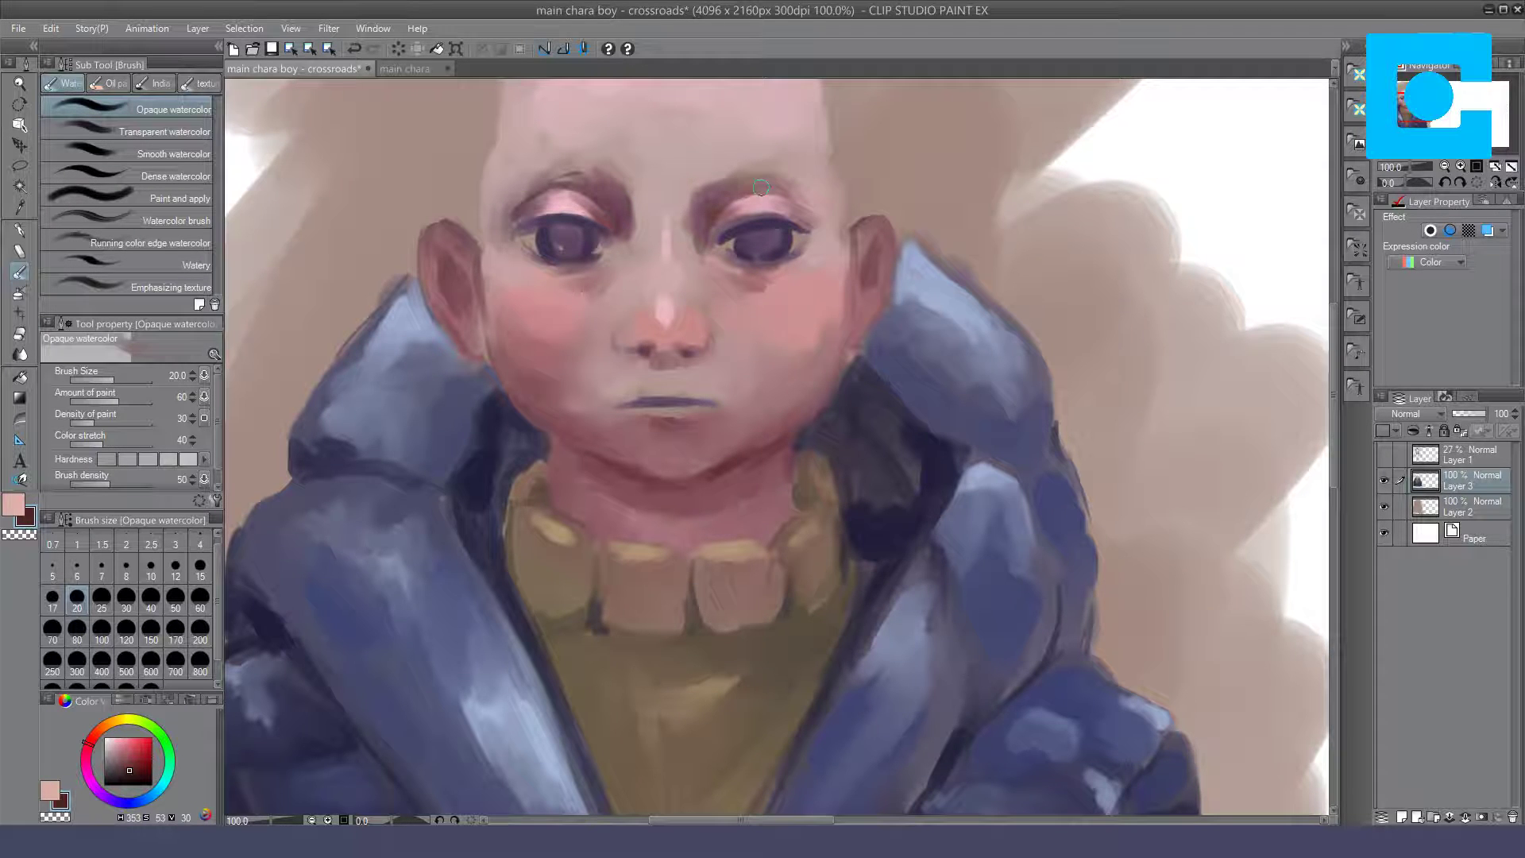
{"action": "left_click_drag", "start_coordinate": [832, 177], "coordinate": [832, 208]}
{"action": "left_click_drag", "start_coordinate": [782, 466], "coordinate": [791, 509]}
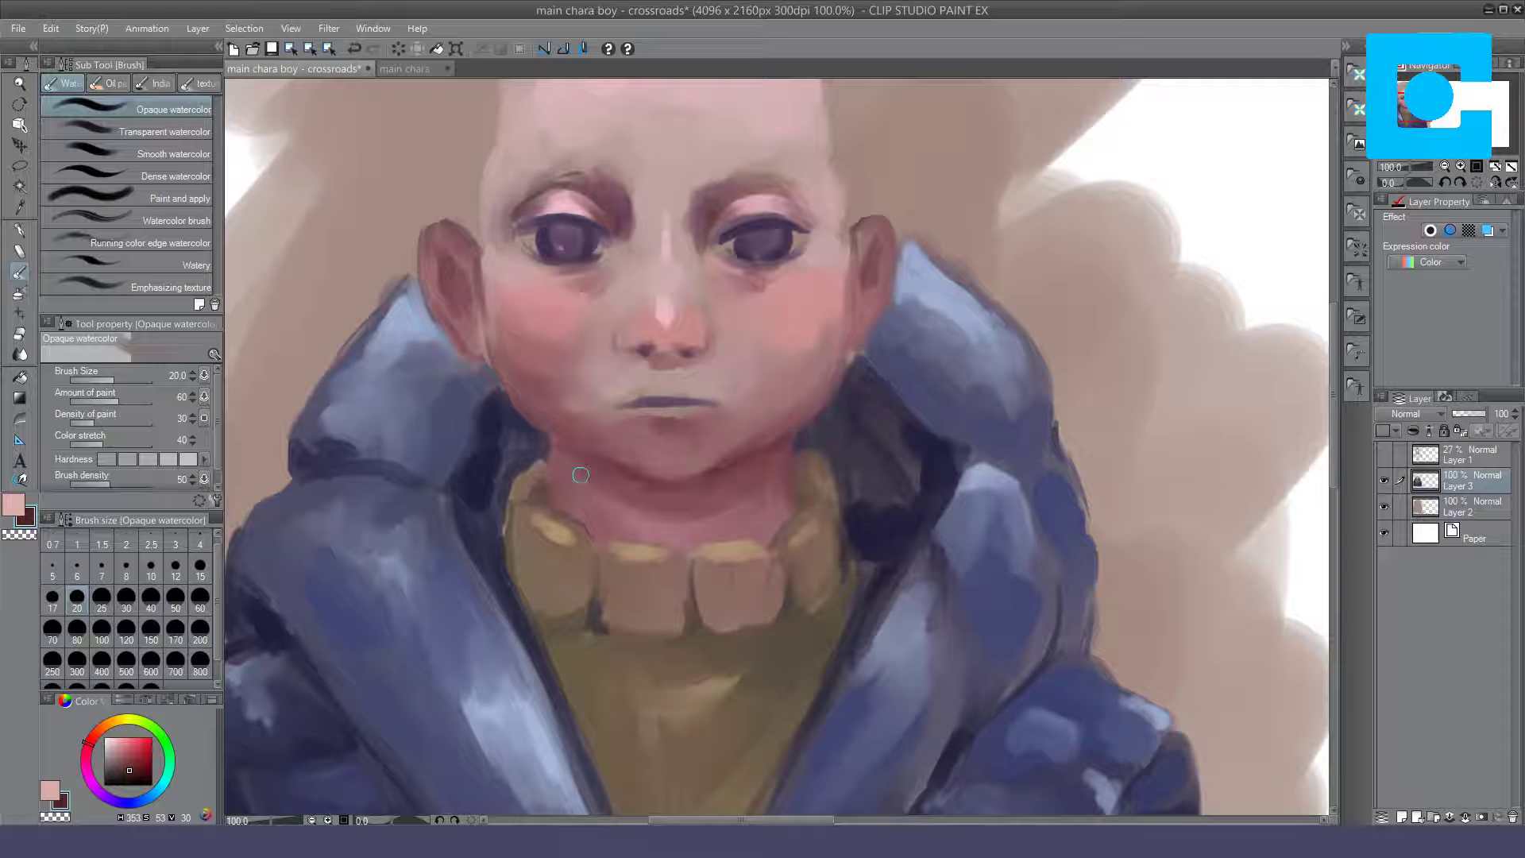
{"action": "left_click_drag", "start_coordinate": [856, 377], "coordinate": [846, 362]}
{"action": "left_click_drag", "start_coordinate": [850, 356], "coordinate": [858, 350]}
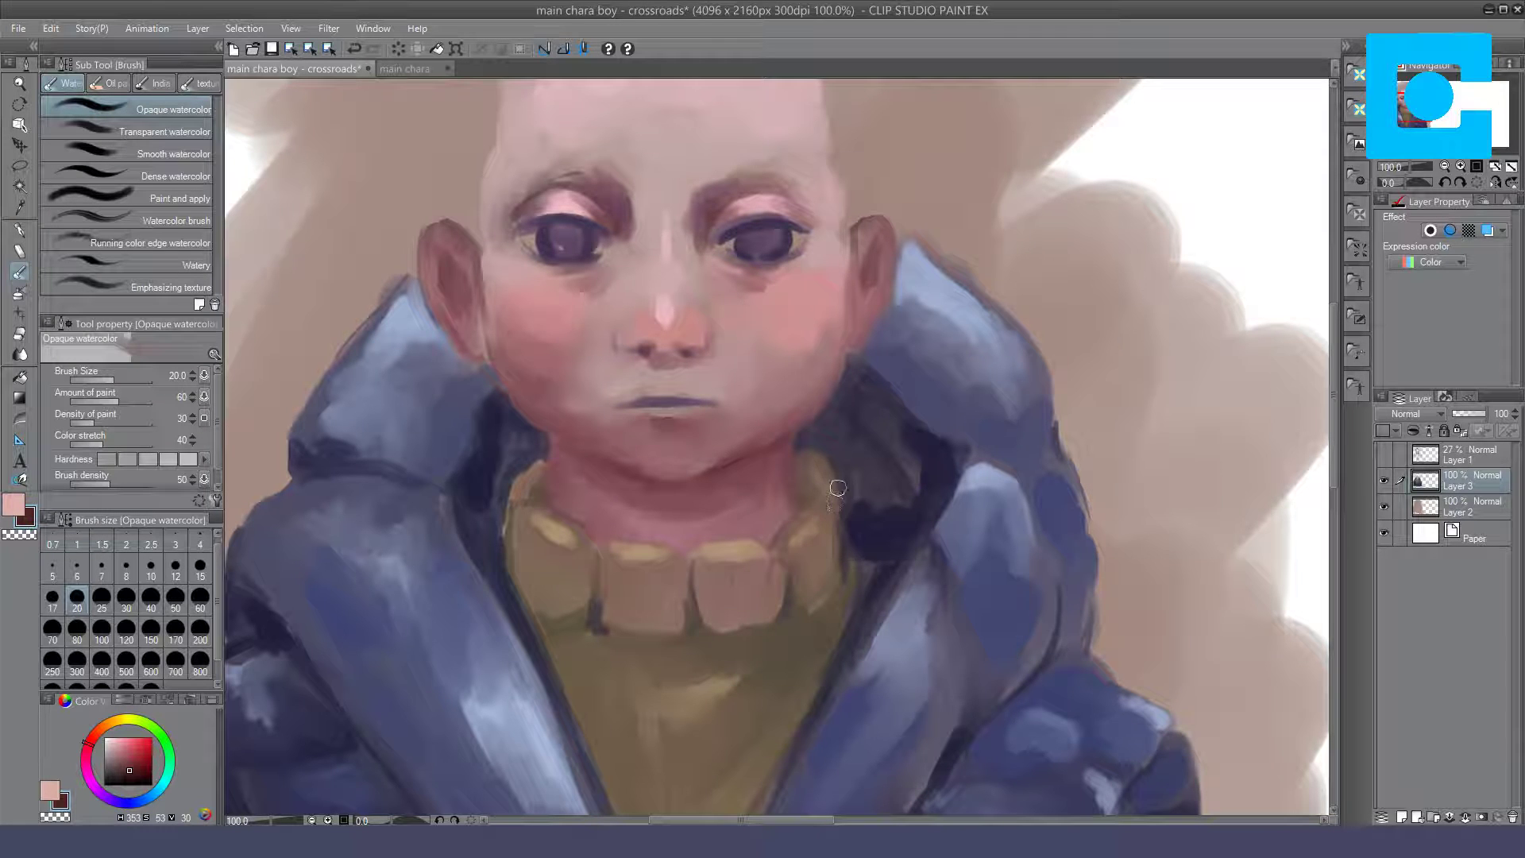
{"action": "mouse_move", "coordinate": [834, 507]}
{"action": "left_mouse_down"}
{"action": "mouse_move", "coordinate": [862, 545]}
{"action": "mouse_move", "coordinate": [863, 610]}
{"action": "left_mouse_up"}
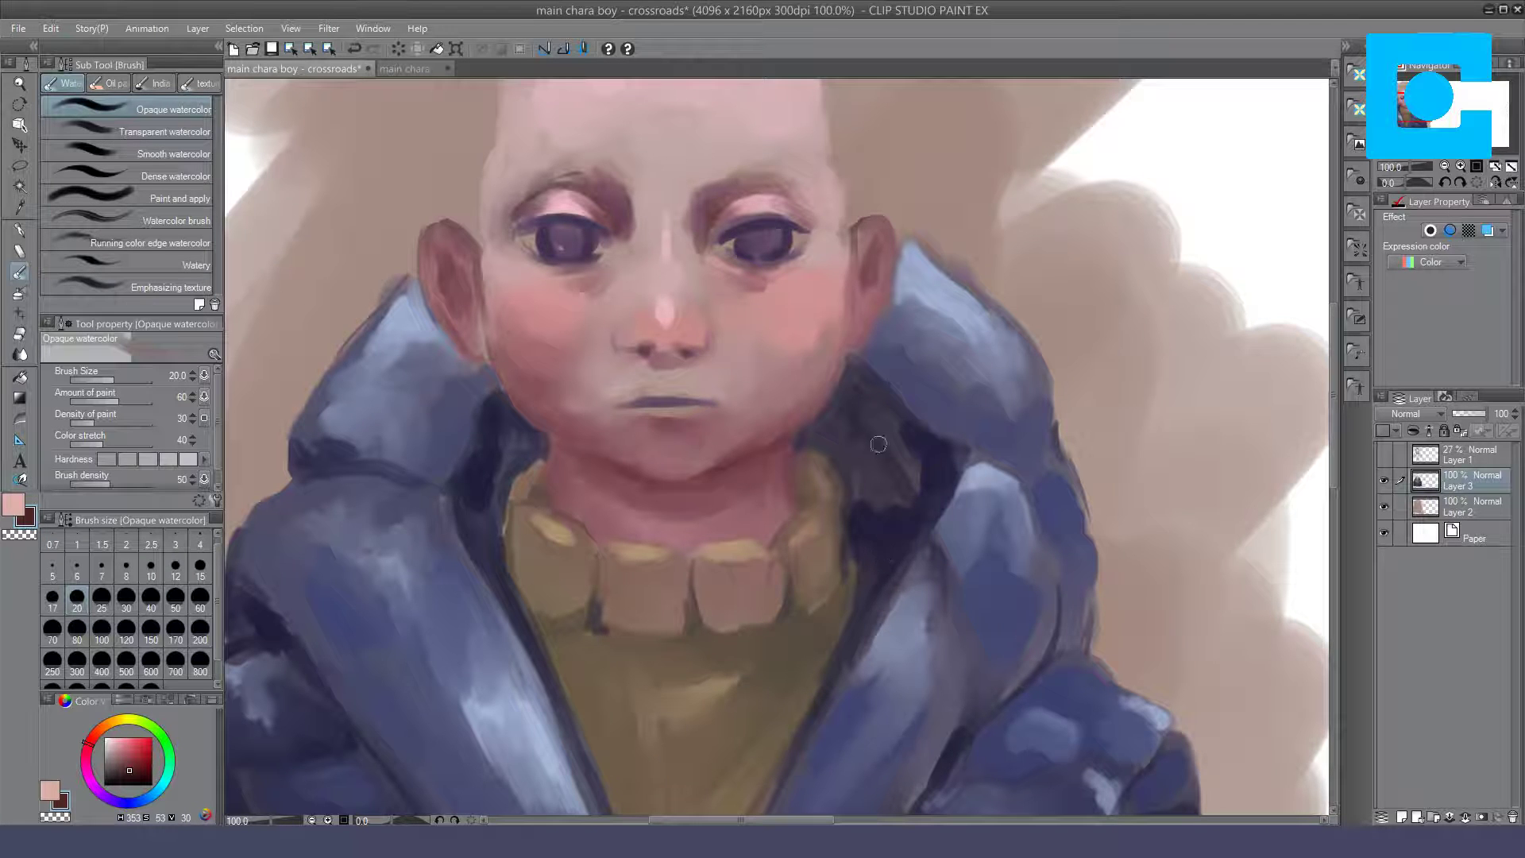
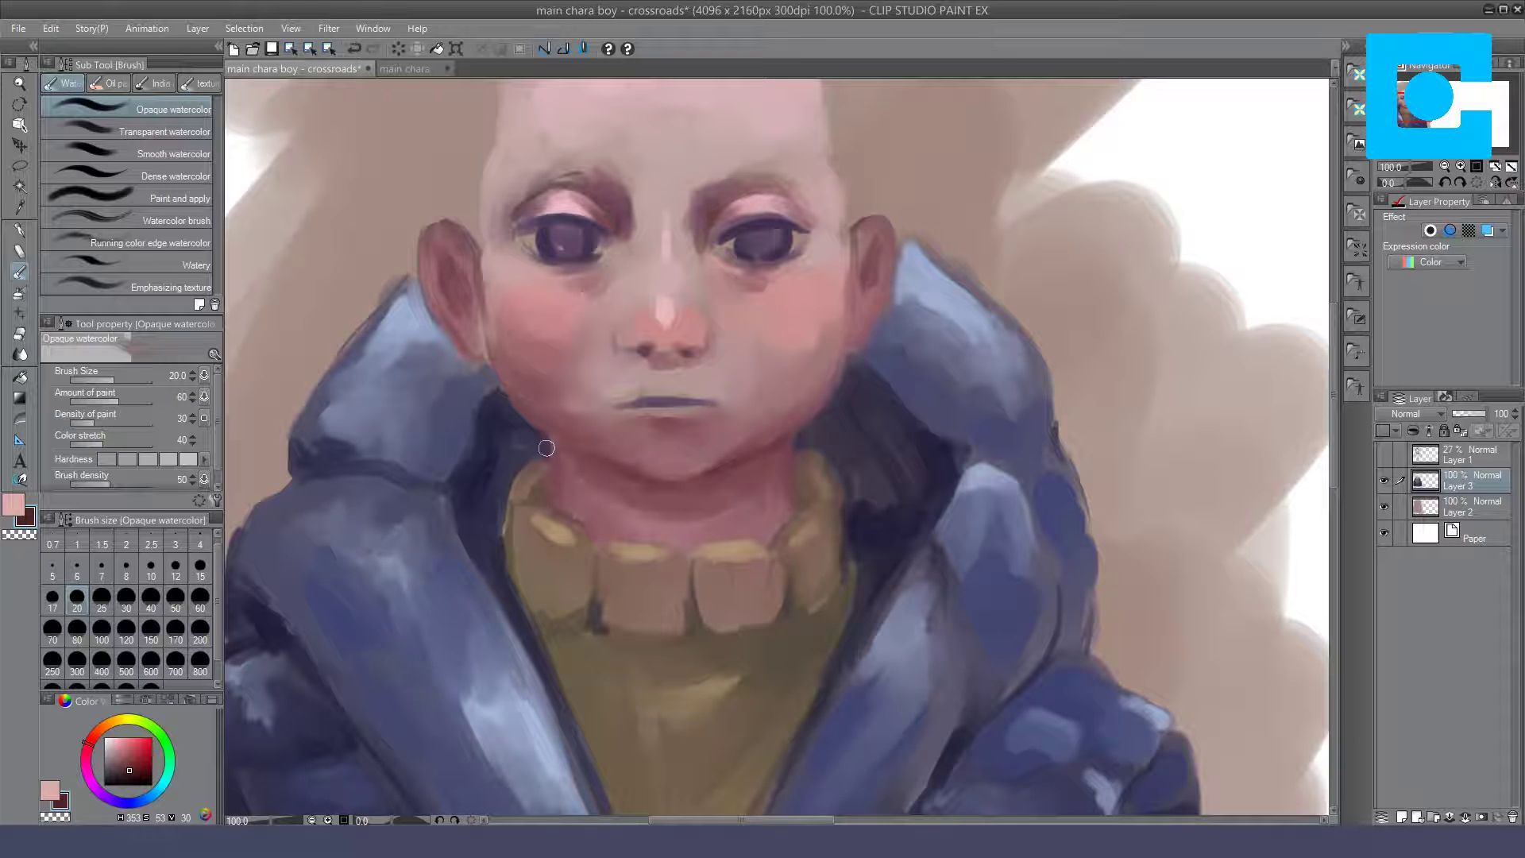
Step: Show the hair layer (Layer 1) again and check the whole figure before returning to the head at 66.7% zoom
{"action": "left_click", "coordinate": [1459, 164]}
{"action": "left_click", "coordinate": [1438, 168]}
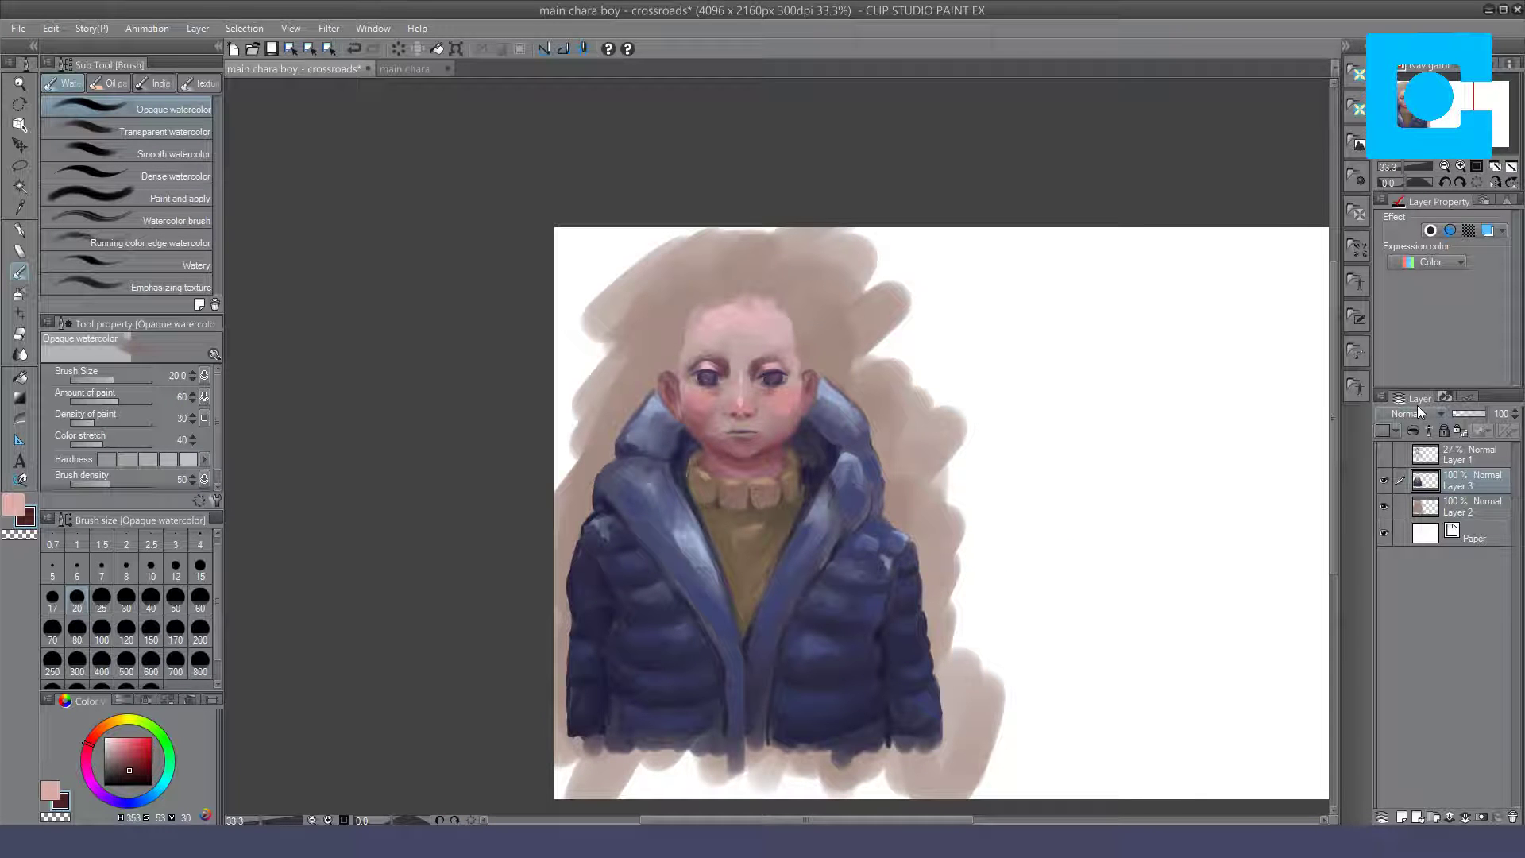
{"action": "left_click", "coordinate": [1384, 454]}
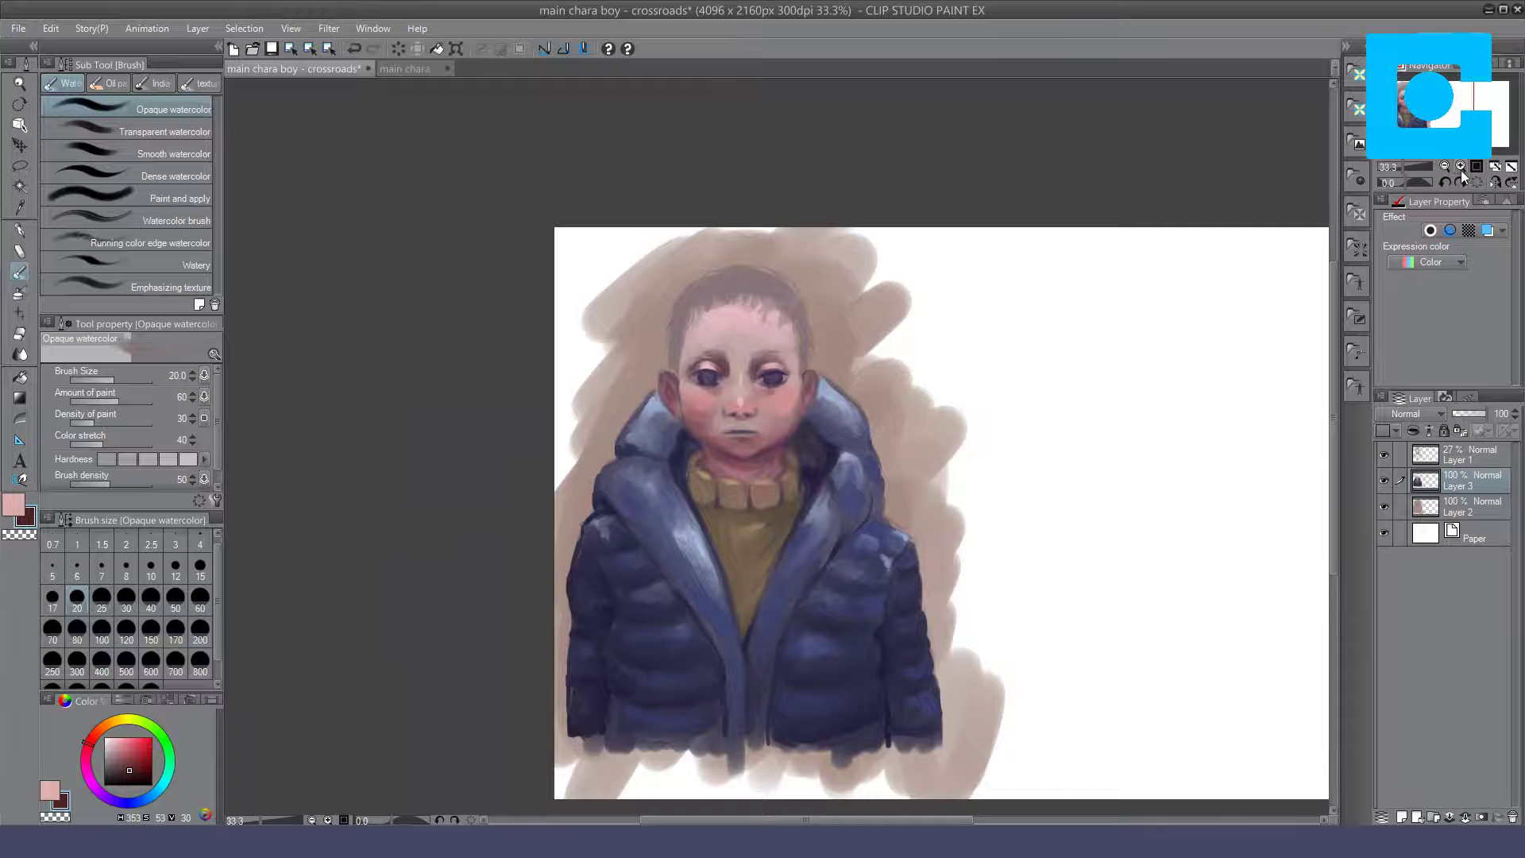
{"action": "left_click", "coordinate": [1461, 167]}
{"action": "left_click", "coordinate": [1461, 167]}
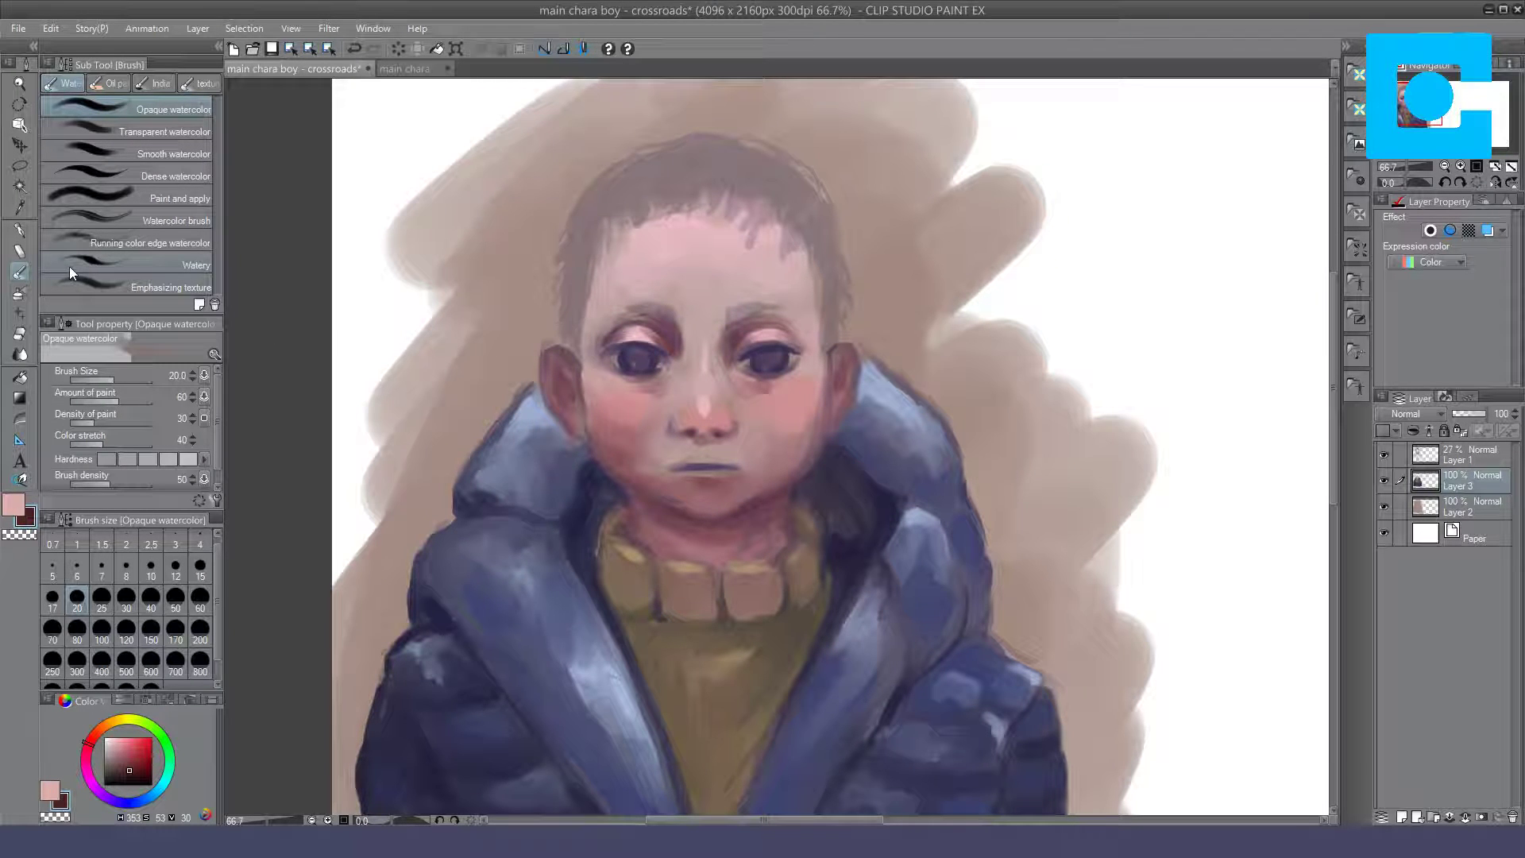
Step: Select Dense watercolor and toggle the hair layer to compare the head with and without hair, leaving the layer shown
{"action": "left_click", "coordinate": [166, 176]}
{"action": "left_click", "coordinate": [1385, 454]}
{"action": "left_click", "coordinate": [1385, 454]}
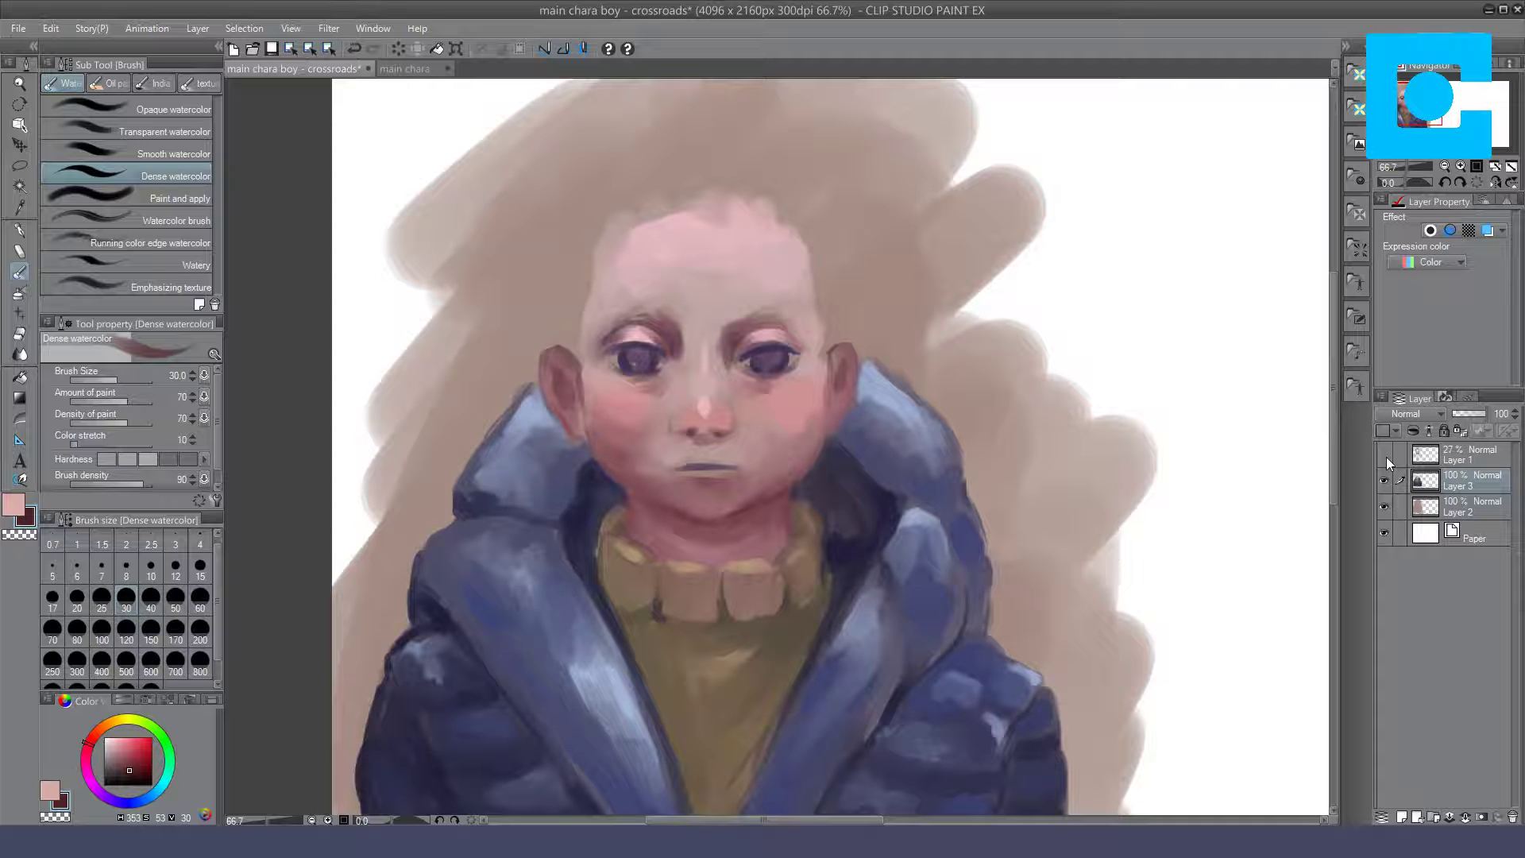
{"action": "left_click", "coordinate": [1384, 454]}
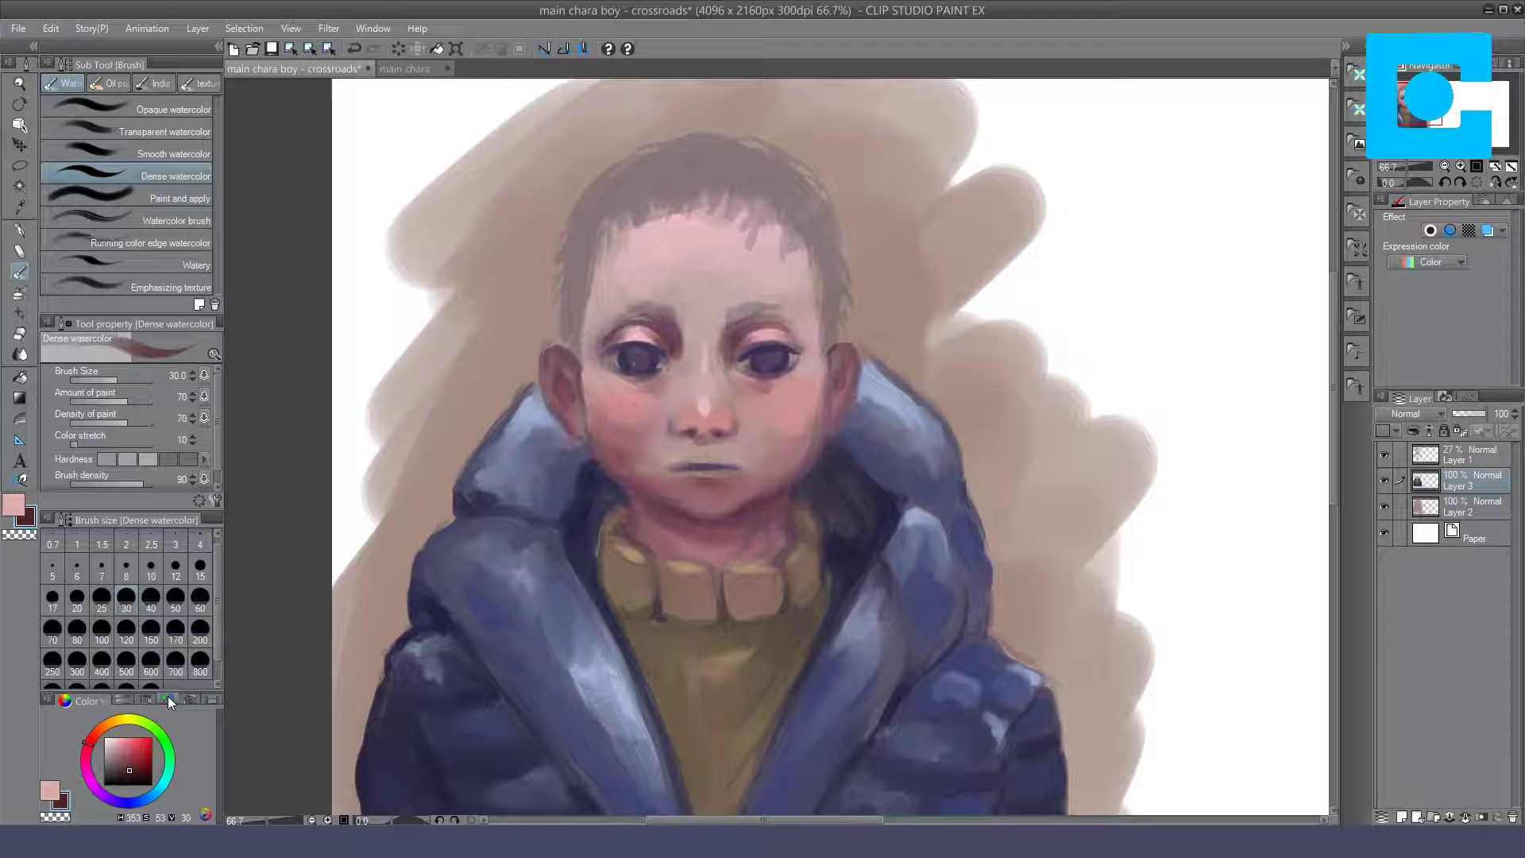
Step: Paint both eyebrows in very dark navy with Dense watercolor on the mirrored canvas and soften them with Opaque watercolor
{"action": "left_click_drag", "start_coordinate": [123, 795], "coordinate": [129, 772]}
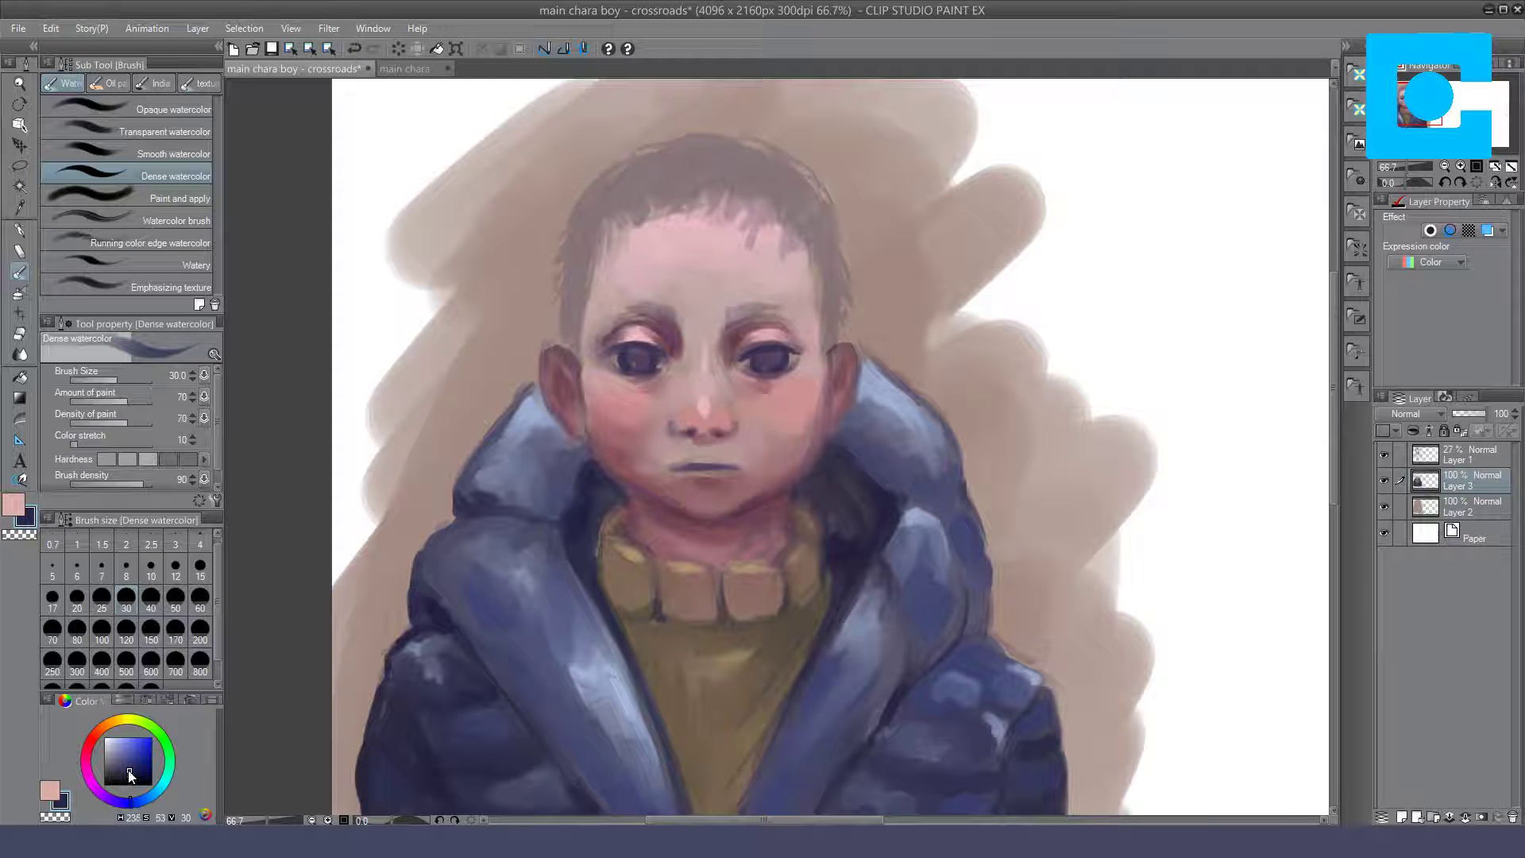
{"action": "left_click", "coordinate": [132, 778]}
{"action": "left_click_drag", "start_coordinate": [724, 324], "coordinate": [780, 307]}
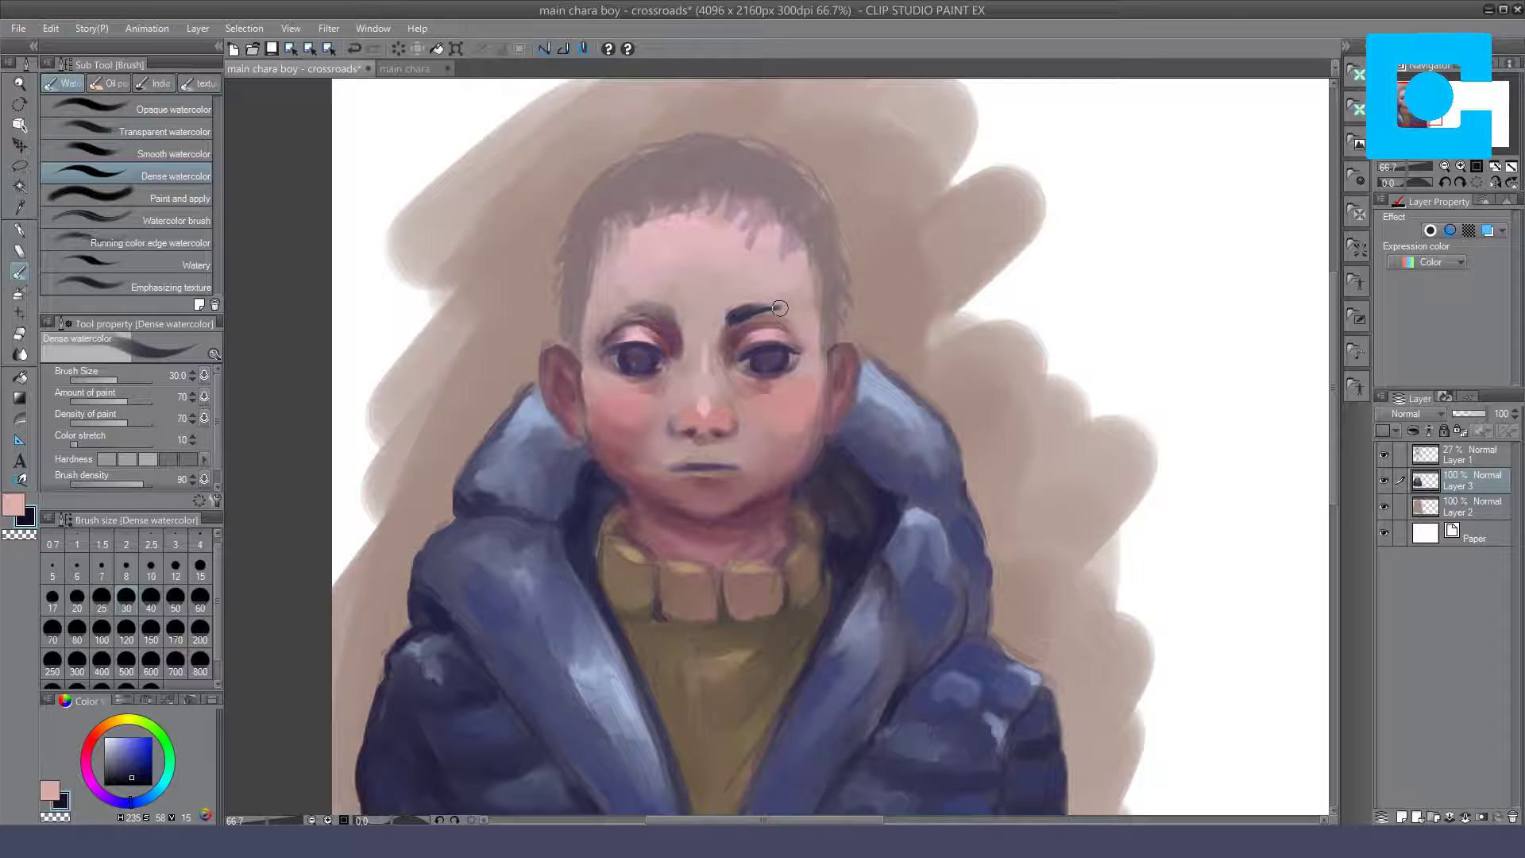
{"action": "key", "text": "h"}
{"action": "left_click_drag", "start_coordinate": [795, 315], "coordinate": [785, 310]}
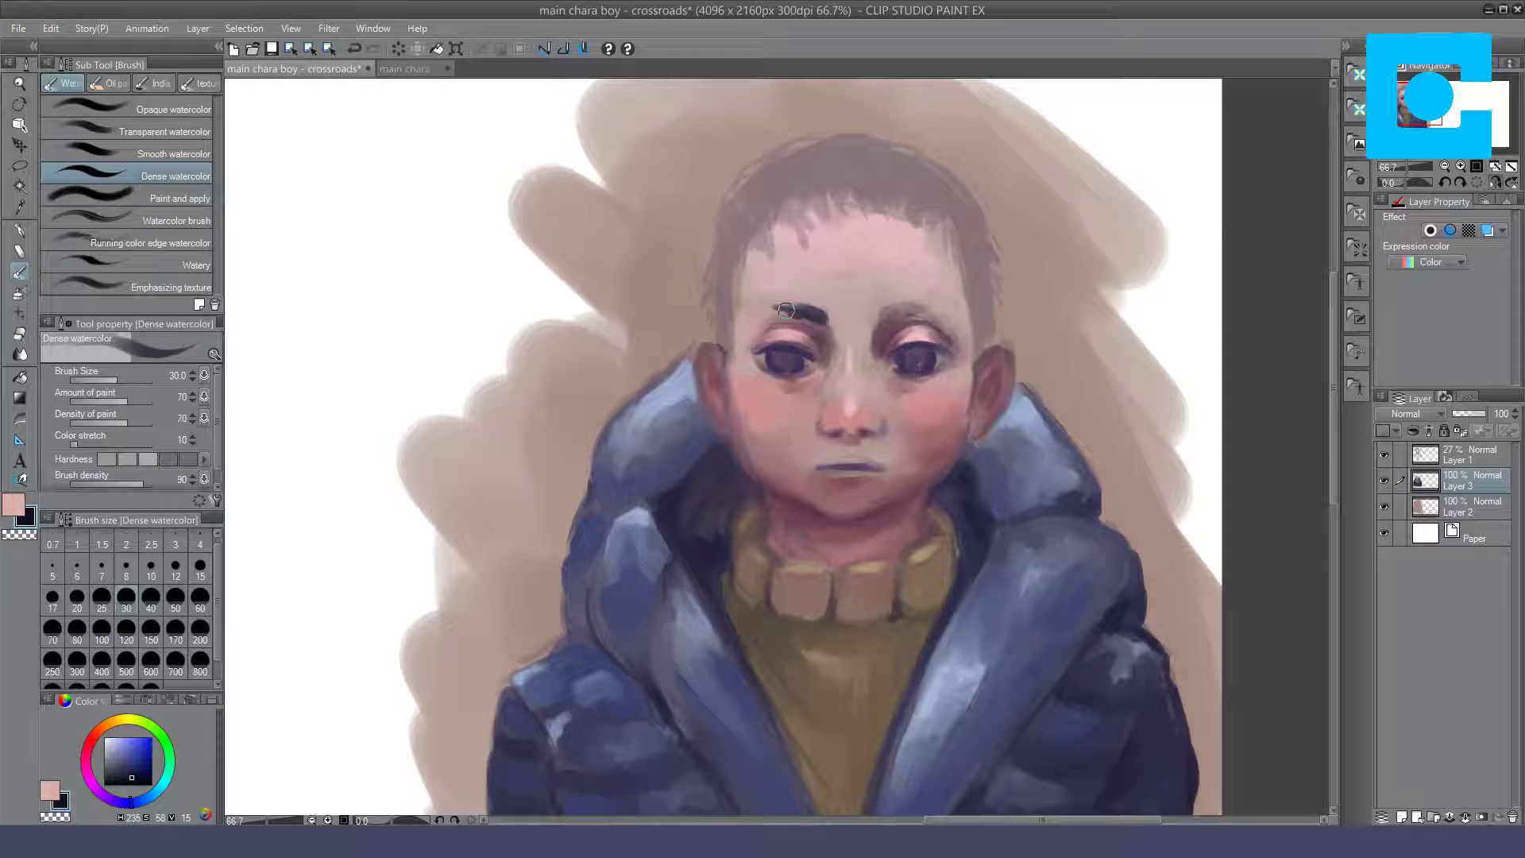
{"action": "mouse_move", "coordinate": [906, 312]}
{"action": "left_mouse_down"}
{"action": "mouse_move", "coordinate": [885, 318]}
{"action": "mouse_move", "coordinate": [921, 305]}
{"action": "left_mouse_up"}
{"action": "mouse_move", "coordinate": [808, 319]}
{"action": "left_mouse_down"}
{"action": "mouse_move", "coordinate": [906, 312]}
{"action": "mouse_move", "coordinate": [904, 288]}
{"action": "mouse_move", "coordinate": [919, 316]}
{"action": "left_mouse_up"}
{"action": "left_click", "coordinate": [167, 109]}
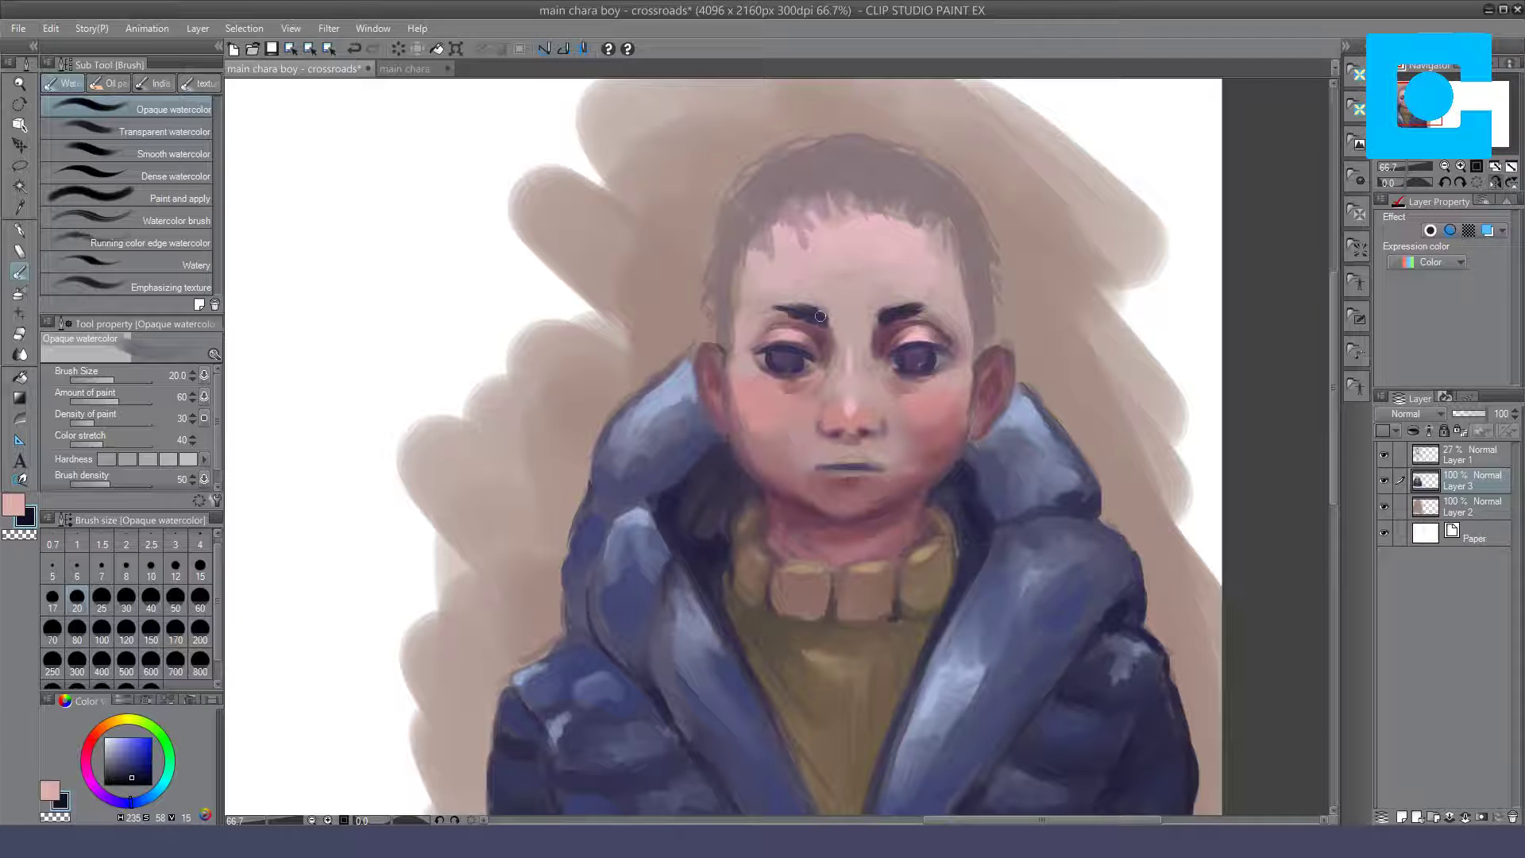
Step: Paint a dark navy spiky fringe along the hairline and edge both temples down to the ears with Dense watercolor
{"action": "left_click", "coordinate": [184, 175]}
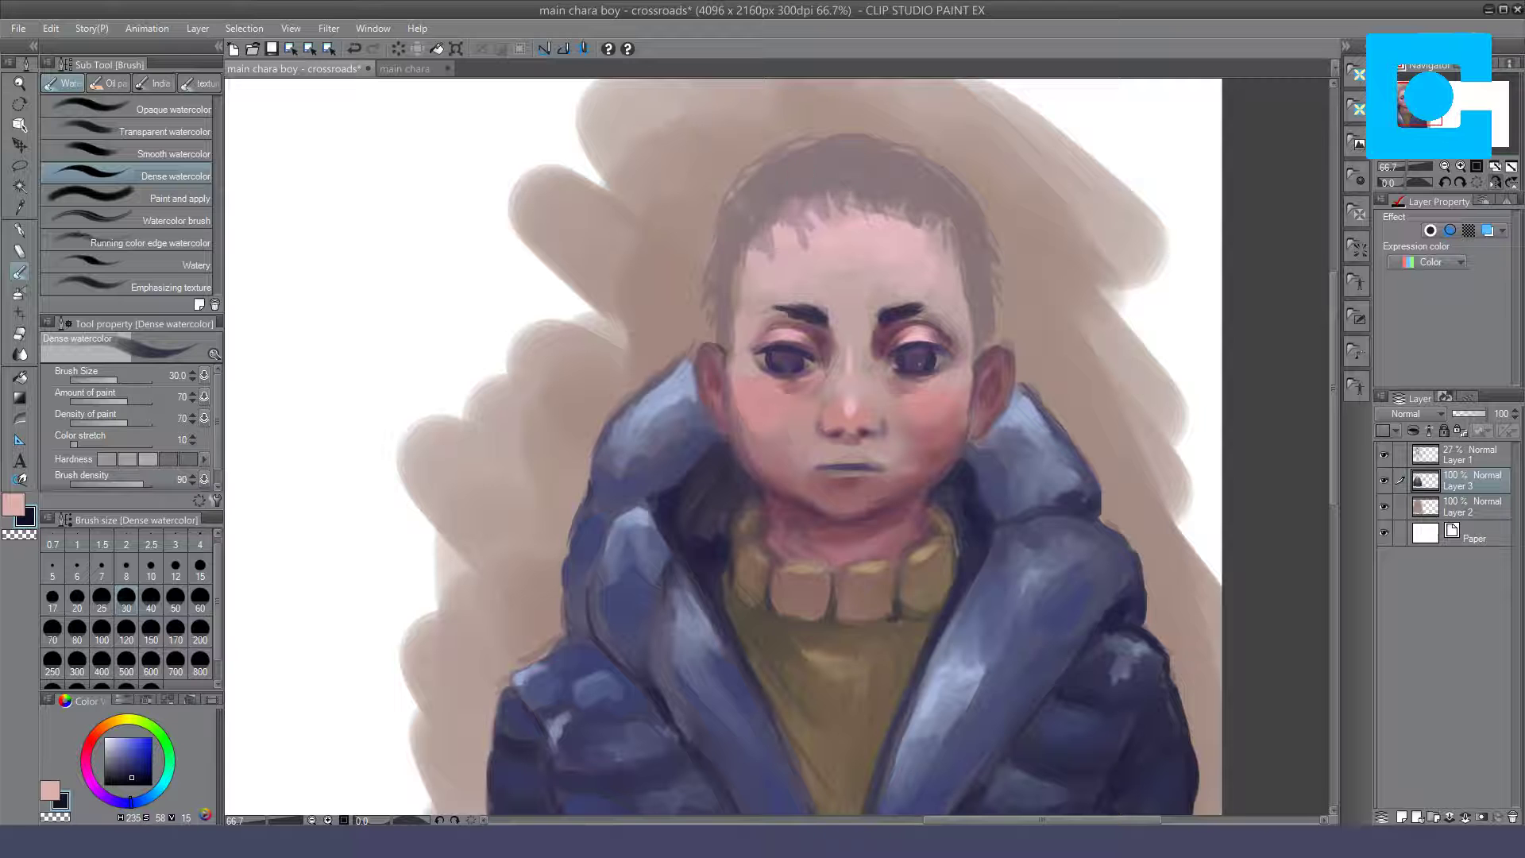
{"action": "mouse_move", "coordinate": [827, 170]}
{"action": "left_mouse_down"}
{"action": "mouse_move", "coordinate": [845, 195]}
{"action": "mouse_move", "coordinate": [818, 211]}
{"action": "left_mouse_up"}
{"action": "mouse_move", "coordinate": [798, 185]}
{"action": "left_mouse_down"}
{"action": "mouse_move", "coordinate": [804, 221]}
{"action": "mouse_move", "coordinate": [778, 224]}
{"action": "mouse_move", "coordinate": [768, 250]}
{"action": "left_mouse_up"}
{"action": "mouse_move", "coordinate": [849, 178]}
{"action": "left_mouse_down"}
{"action": "mouse_move", "coordinate": [866, 230]}
{"action": "mouse_move", "coordinate": [865, 204]}
{"action": "mouse_move", "coordinate": [890, 225]}
{"action": "mouse_move", "coordinate": [942, 222]}
{"action": "mouse_move", "coordinate": [948, 251]}
{"action": "left_mouse_up"}
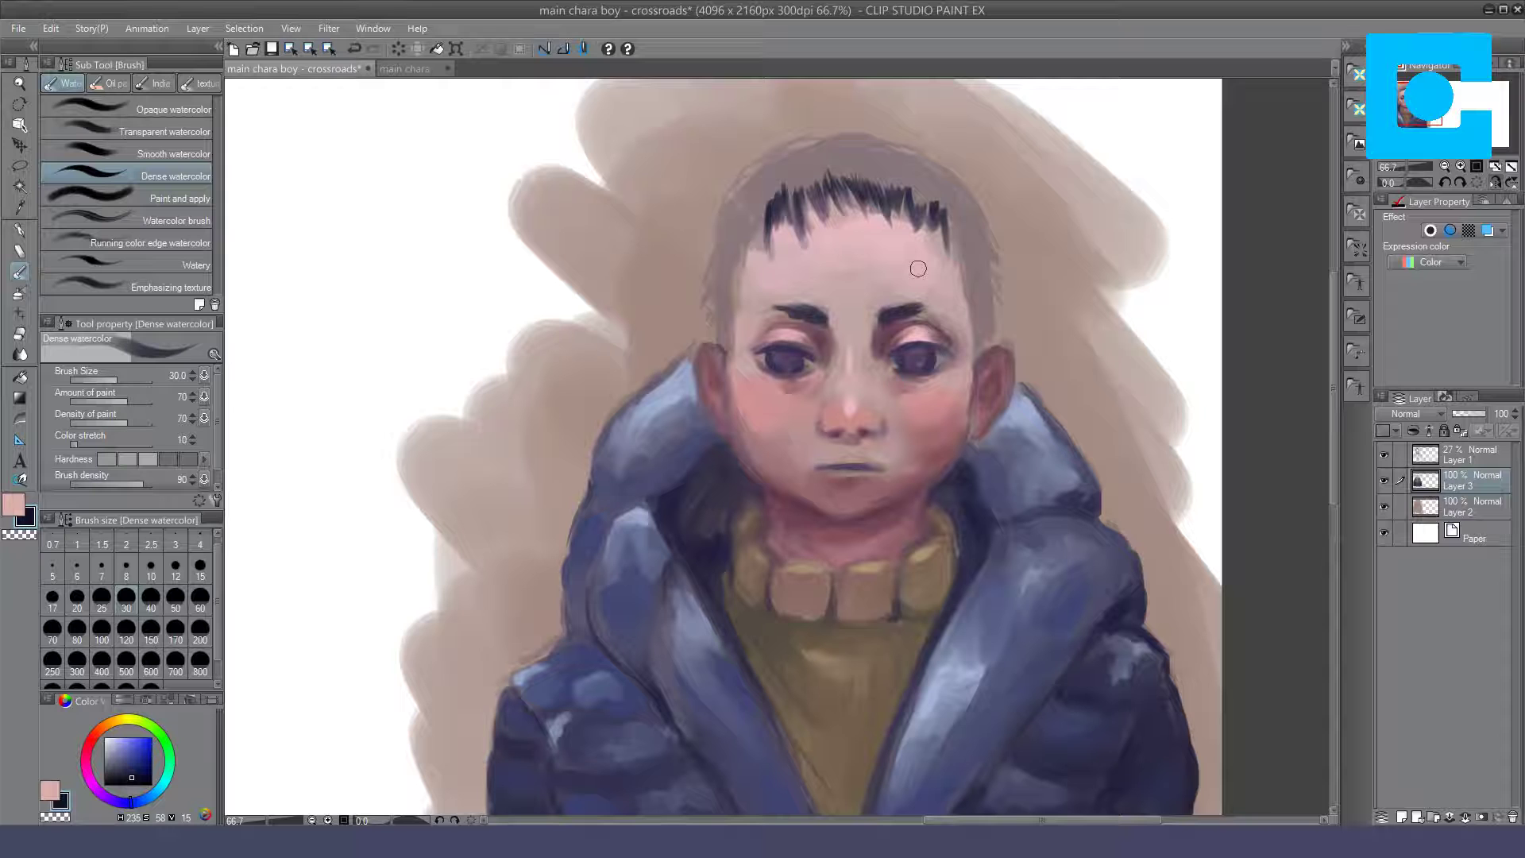
{"action": "mouse_move", "coordinate": [760, 215]}
{"action": "left_mouse_down"}
{"action": "mouse_move", "coordinate": [721, 336]}
{"action": "mouse_move", "coordinate": [725, 319]}
{"action": "left_mouse_up"}
{"action": "left_click_drag", "start_coordinate": [949, 223], "coordinate": [962, 272]}
{"action": "left_click_drag", "start_coordinate": [953, 219], "coordinate": [973, 300]}
{"action": "left_click_drag", "start_coordinate": [968, 249], "coordinate": [984, 358]}
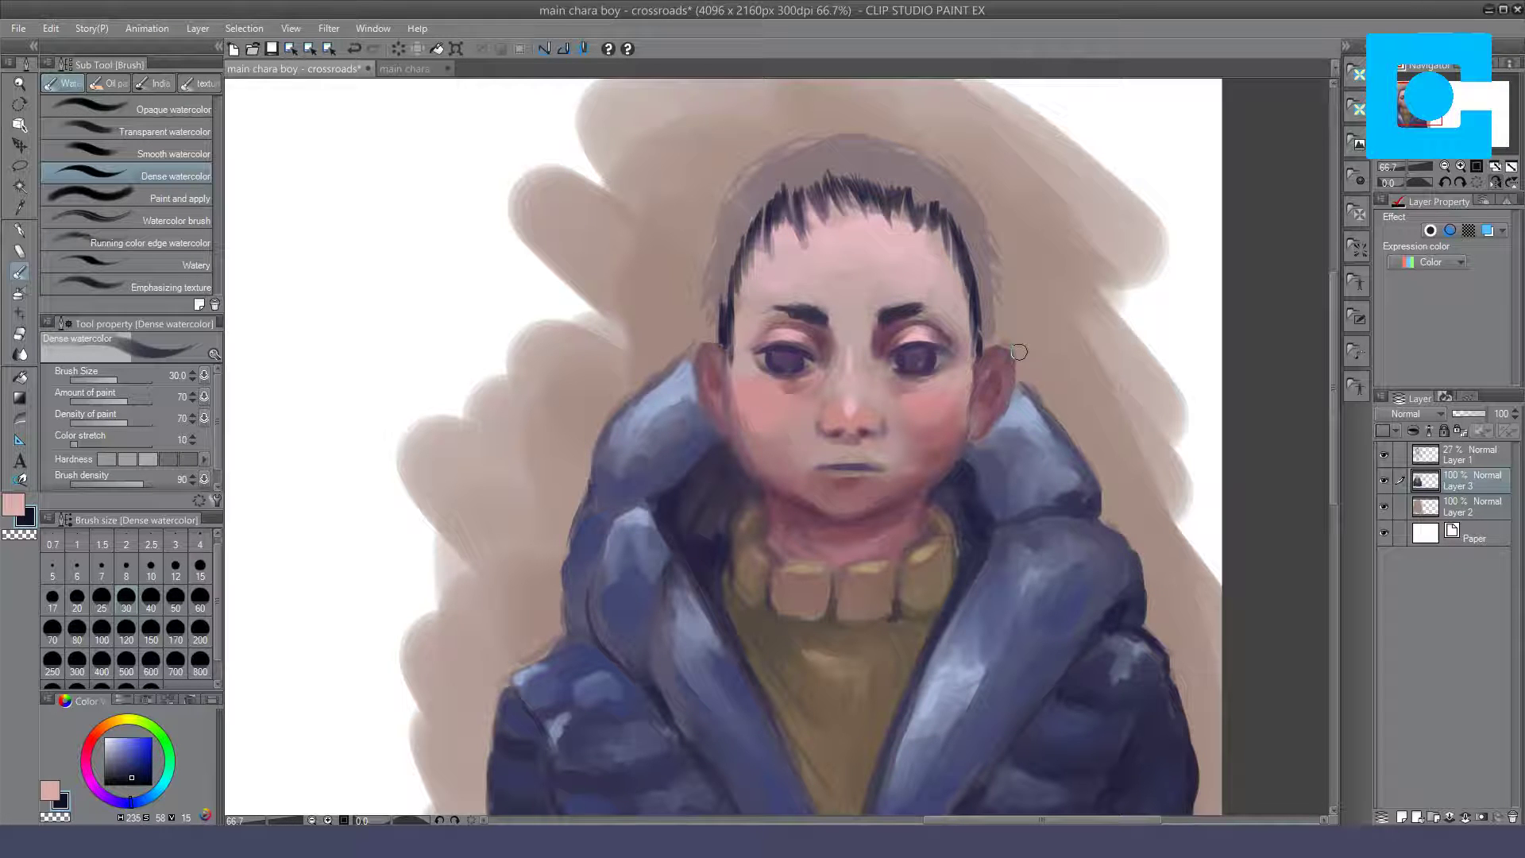
Step: Select the ear on the right side of the face with a freehand outline
{"action": "key", "text": "m"}
{"action": "mouse_move", "coordinate": [992, 369]}
{"action": "left_mouse_down"}
{"action": "mouse_move", "coordinate": [1002, 335]}
{"action": "mouse_move", "coordinate": [978, 441]}
{"action": "left_mouse_up"}
{"action": "key", "text": "b"}
{"action": "key", "text": "ctrl+t"}
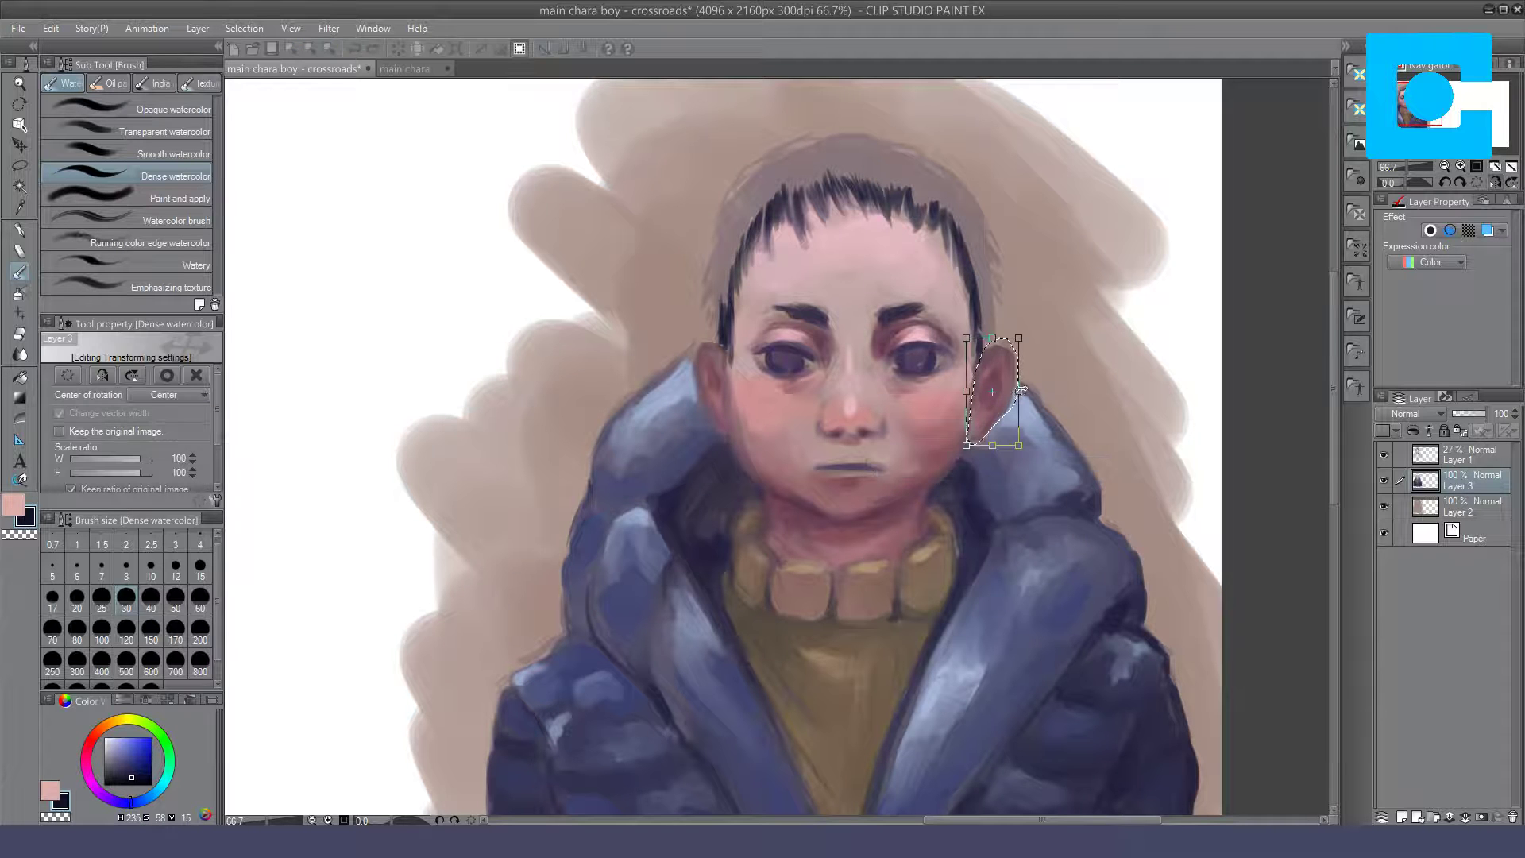
{"action": "key", "text": "ctrl+z"}
{"action": "left_click_drag", "start_coordinate": [1017, 392], "coordinate": [1022, 393]}
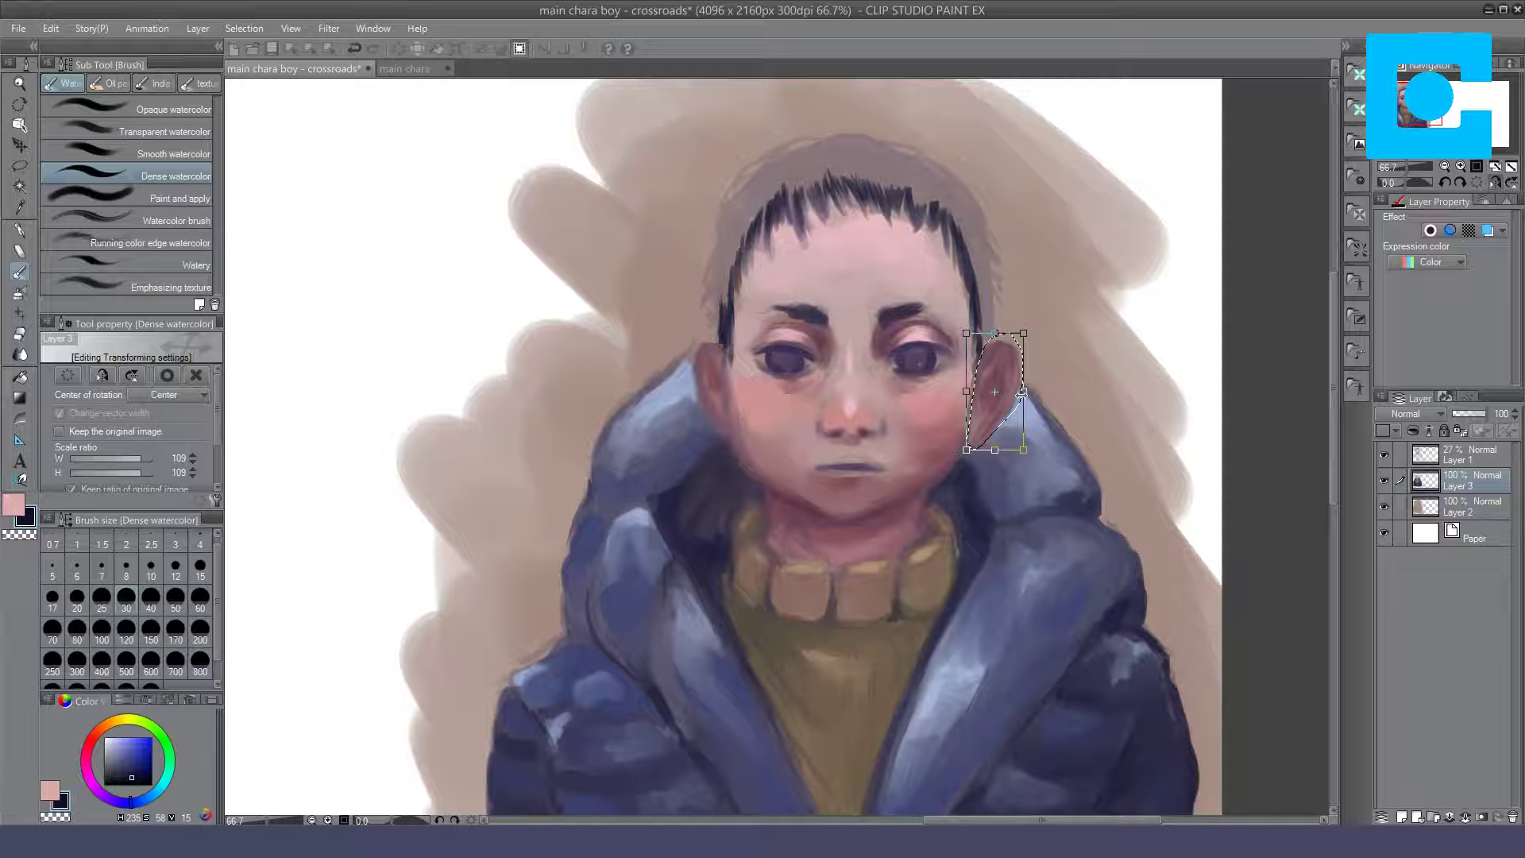
{"action": "key", "text": "ctrl+z"}
{"action": "left_click_drag", "start_coordinate": [1026, 392], "coordinate": [1019, 392]}
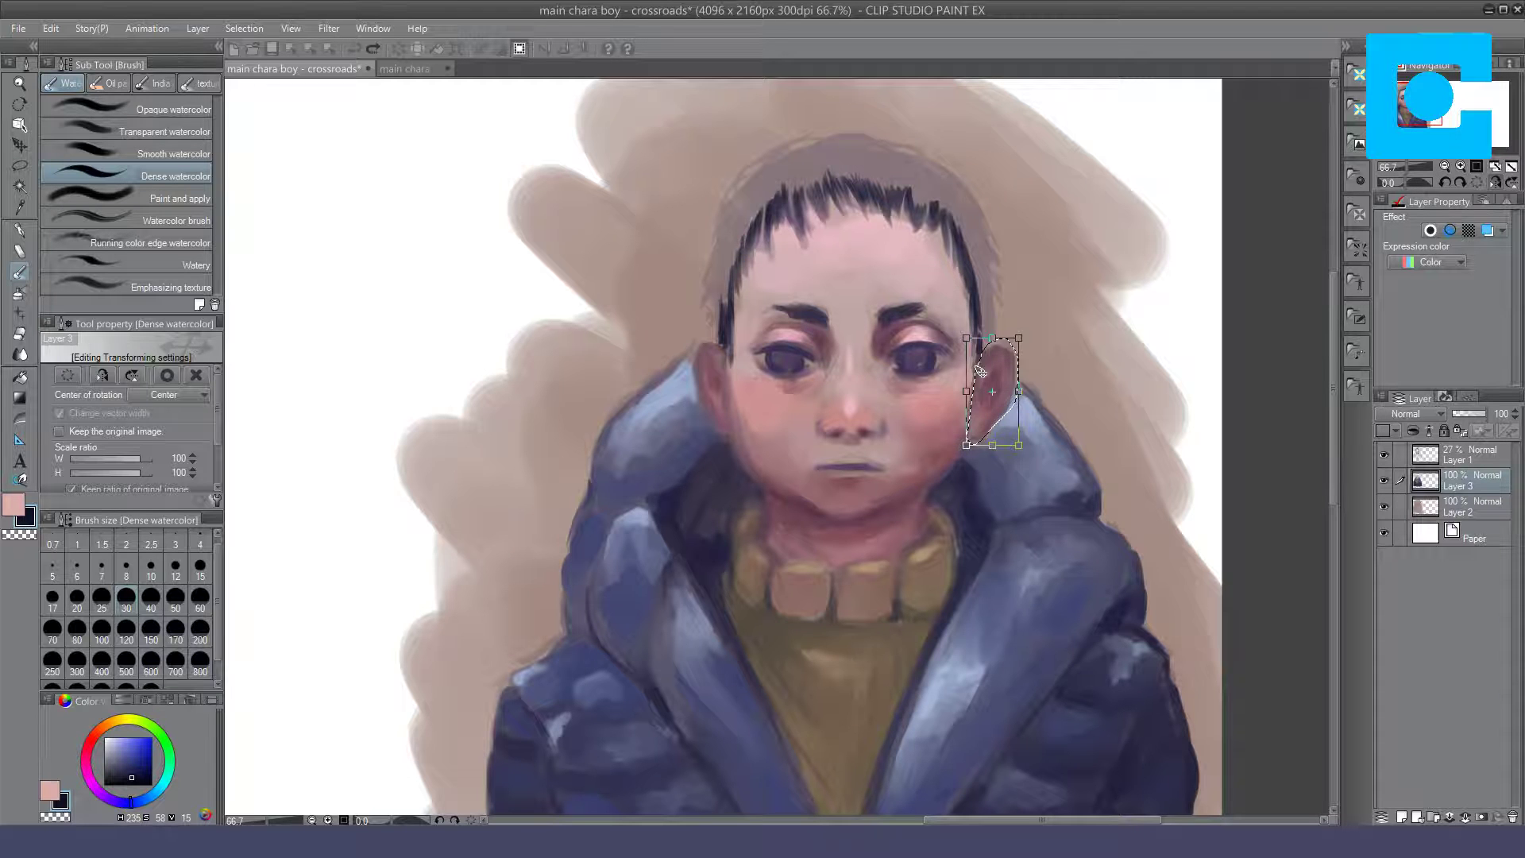
{"action": "key", "text": "Return"}
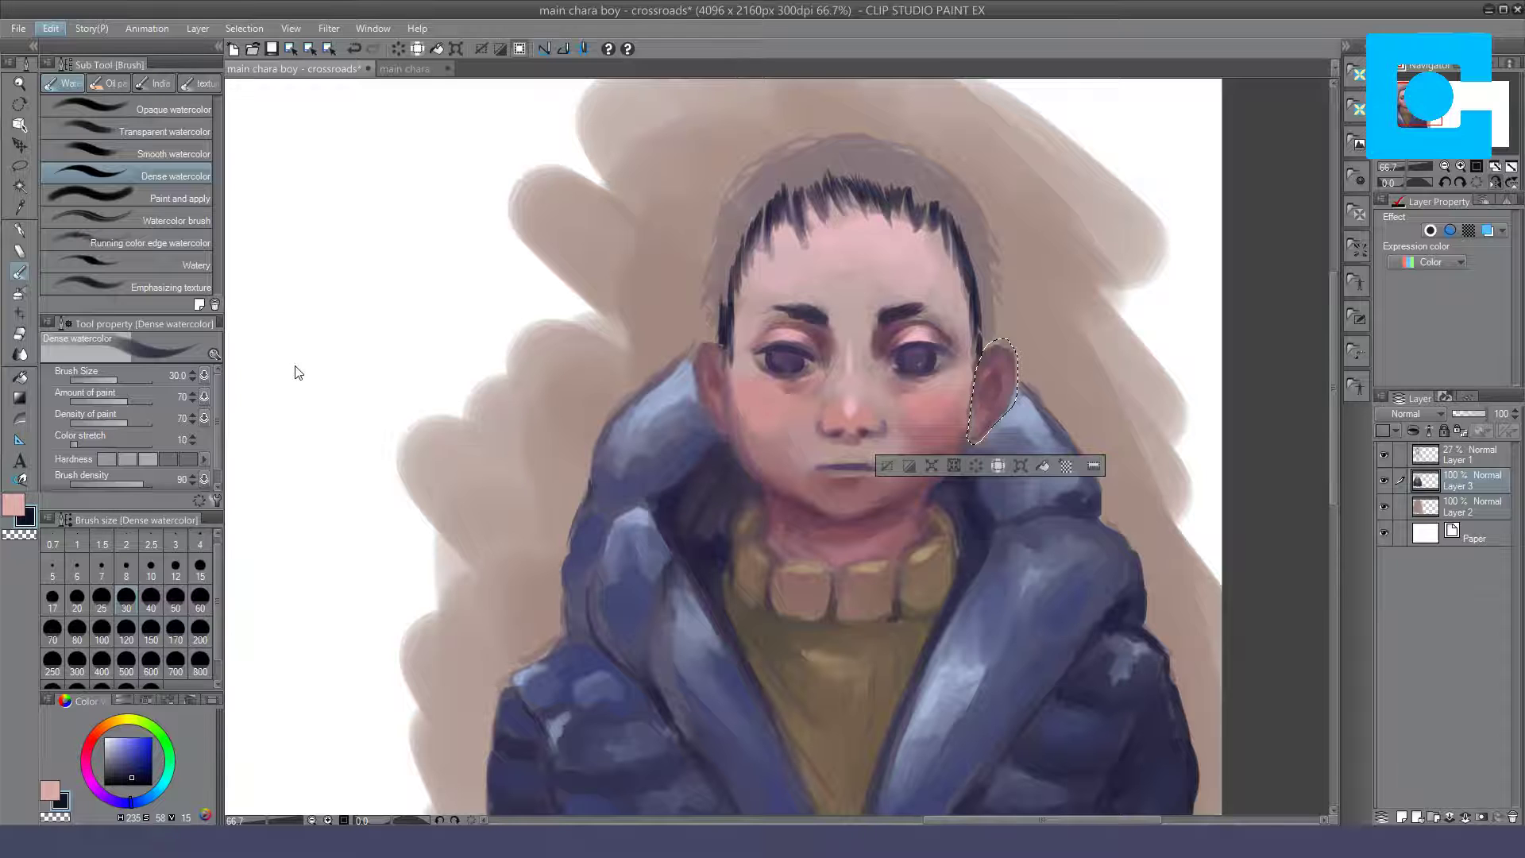
Step: Narrow the selected ear horizontally, deselect it and blend its outer edge into the hood and background with Opaque watercolor
{"action": "key", "text": "ctrl+t"}
{"action": "left_click_drag", "start_coordinate": [1019, 392], "coordinate": [1008, 393]}
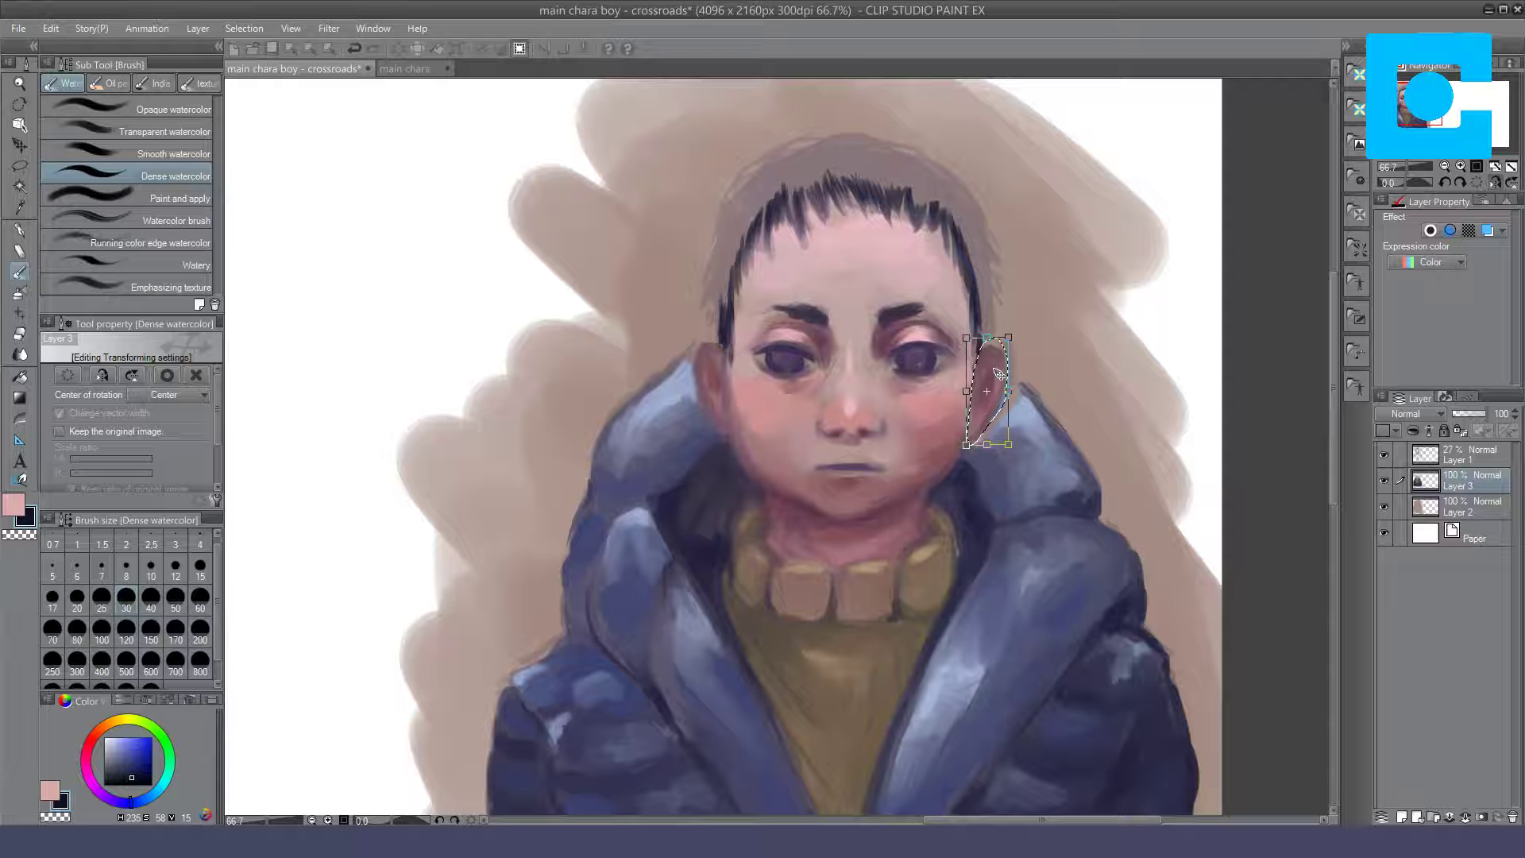
{"action": "key", "text": "Return"}
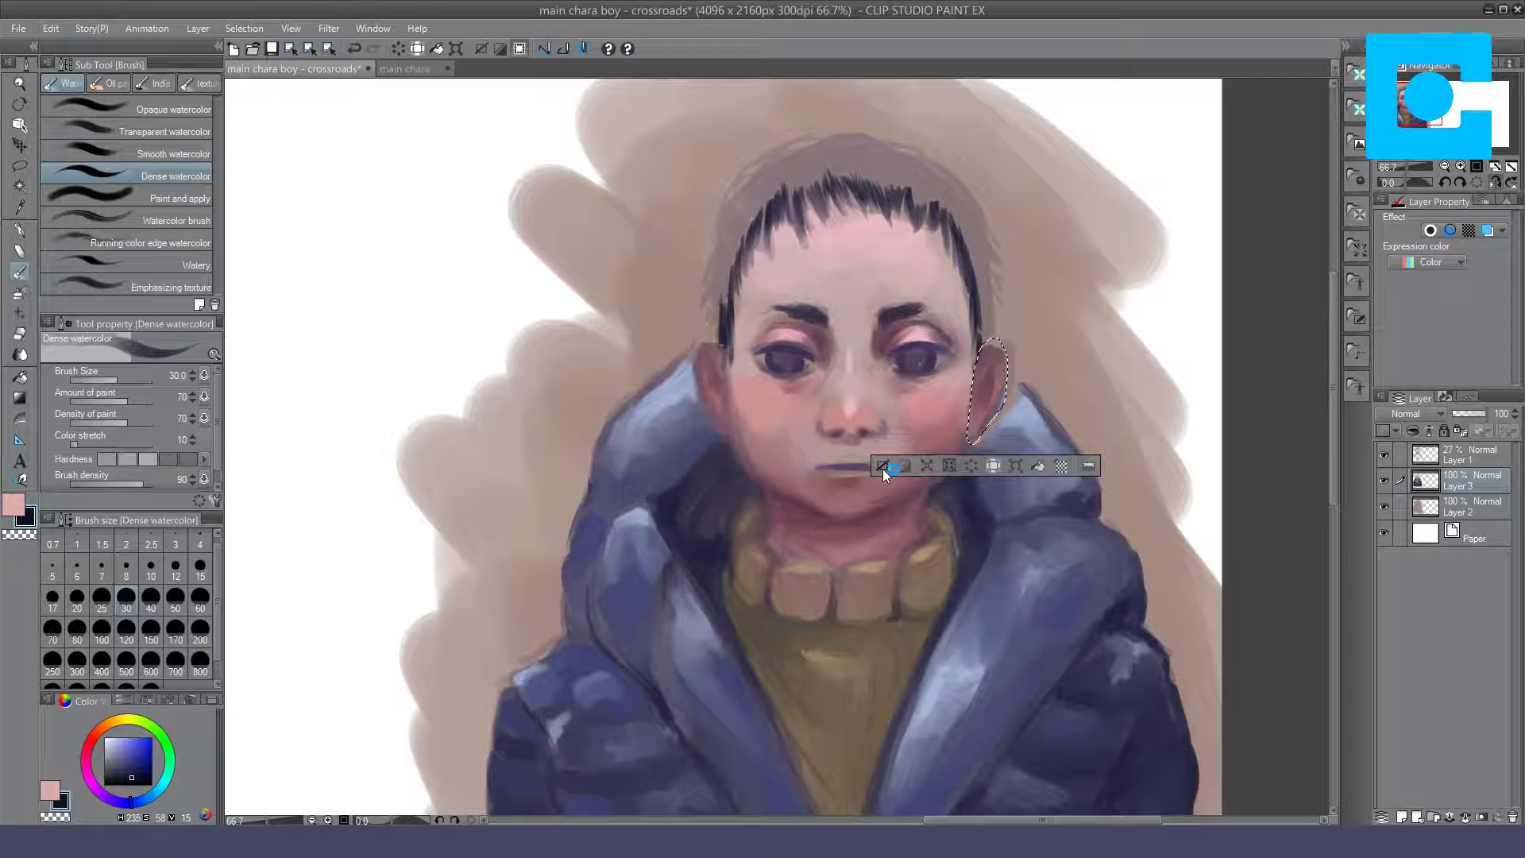
{"action": "left_click", "coordinate": [884, 467]}
{"action": "left_click", "coordinate": [165, 111]}
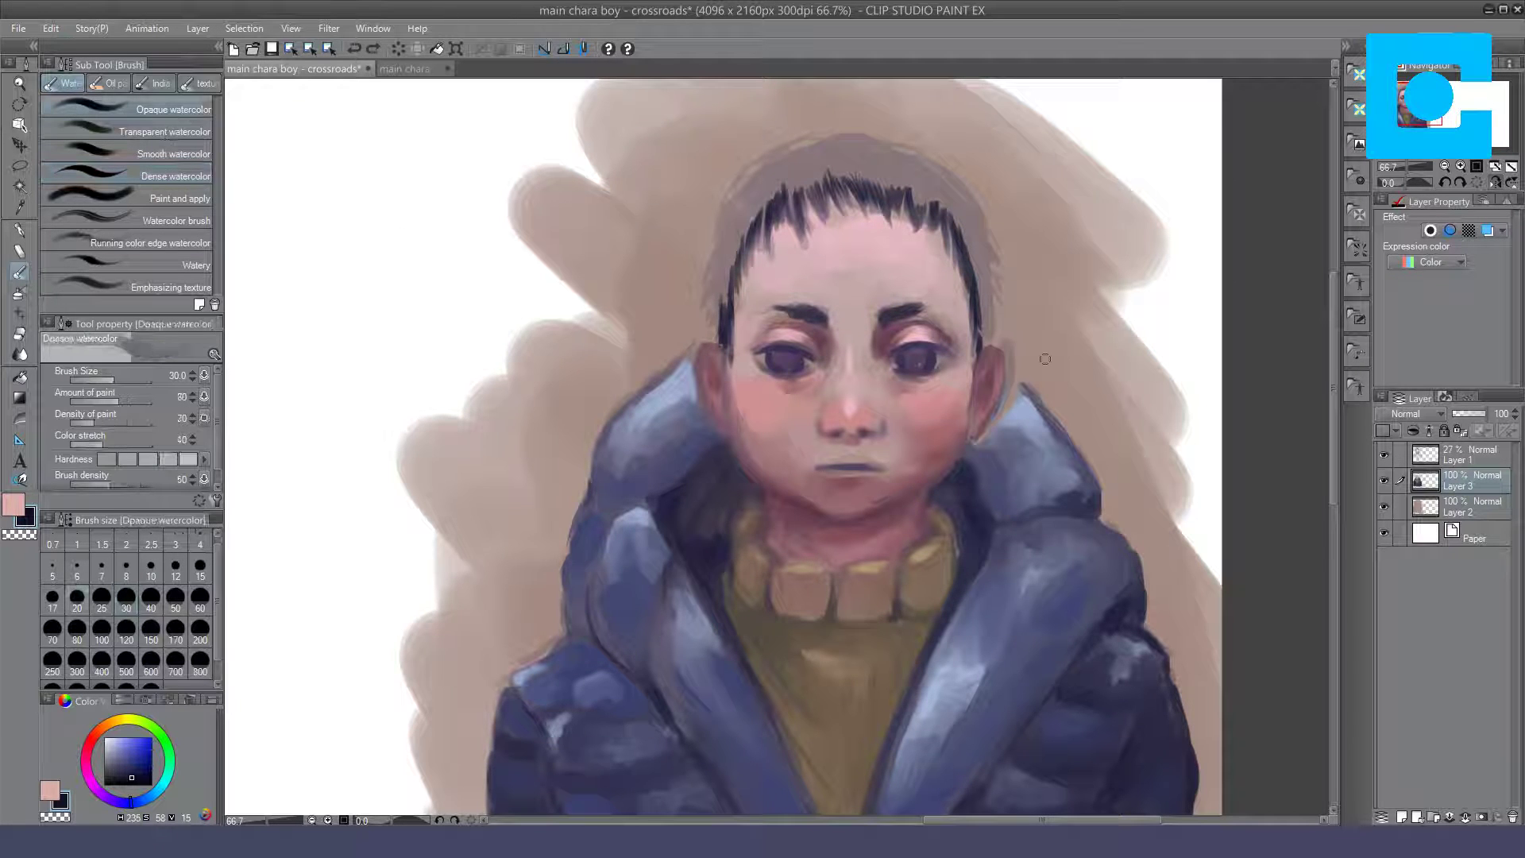
{"action": "left_click_drag", "start_coordinate": [1021, 408], "coordinate": [1007, 400]}
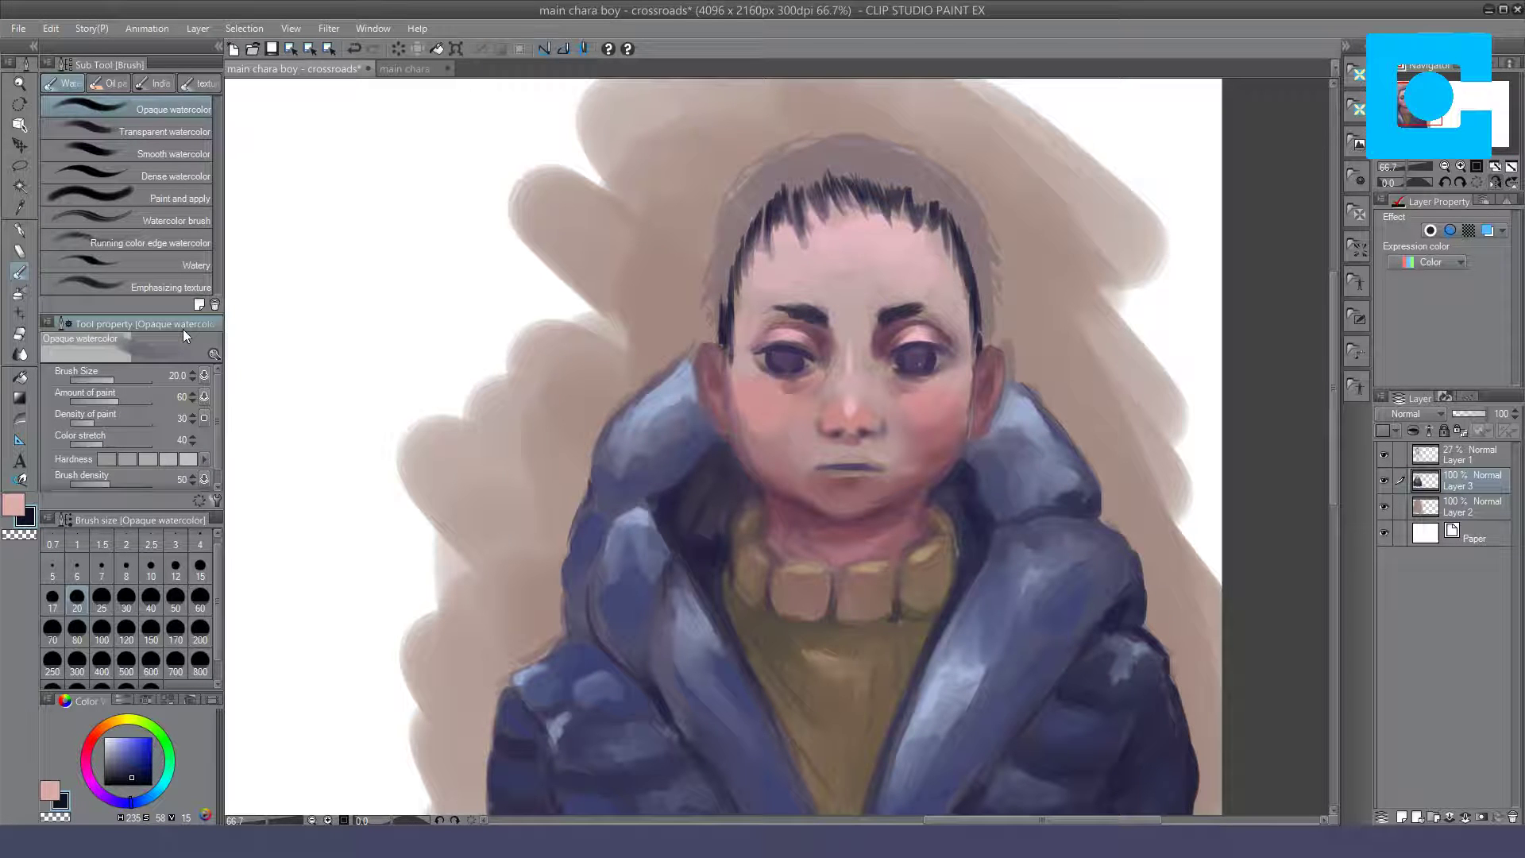
Step: Fill the hair on both sides of the head and above the fringe with dark navy Dense watercolor strands
{"action": "left_click", "coordinate": [175, 175]}
{"action": "mouse_move", "coordinate": [978, 266]}
{"action": "left_mouse_down"}
{"action": "mouse_move", "coordinate": [982, 342]}
{"action": "mouse_move", "coordinate": [977, 210]}
{"action": "mouse_move", "coordinate": [965, 251]}
{"action": "left_mouse_up"}
{"action": "mouse_move", "coordinate": [720, 307]}
{"action": "left_mouse_down"}
{"action": "mouse_move", "coordinate": [713, 327]}
{"action": "mouse_move", "coordinate": [724, 270]}
{"action": "mouse_move", "coordinate": [704, 283]}
{"action": "mouse_move", "coordinate": [730, 204]}
{"action": "left_mouse_up"}
{"action": "mouse_move", "coordinate": [721, 258]}
{"action": "left_mouse_down"}
{"action": "mouse_move", "coordinate": [733, 226]}
{"action": "mouse_move", "coordinate": [732, 257]}
{"action": "mouse_move", "coordinate": [750, 172]}
{"action": "mouse_move", "coordinate": [726, 194]}
{"action": "mouse_move", "coordinate": [758, 190]}
{"action": "mouse_move", "coordinate": [728, 214]}
{"action": "mouse_move", "coordinate": [719, 252]}
{"action": "left_mouse_up"}
{"action": "mouse_move", "coordinate": [768, 193]}
{"action": "left_mouse_down"}
{"action": "mouse_move", "coordinate": [786, 171]}
{"action": "mouse_move", "coordinate": [878, 176]}
{"action": "mouse_move", "coordinate": [913, 209]}
{"action": "left_mouse_up"}
{"action": "mouse_move", "coordinate": [927, 168]}
{"action": "left_mouse_down"}
{"action": "mouse_move", "coordinate": [919, 225]}
{"action": "mouse_move", "coordinate": [971, 237]}
{"action": "mouse_move", "coordinate": [978, 258]}
{"action": "mouse_move", "coordinate": [951, 245]}
{"action": "left_mouse_up"}
Step: Extend the dark navy strands over the crown, defining the top outline and filling most of the remaining light area
{"action": "mouse_move", "coordinate": [959, 183]}
{"action": "left_mouse_down"}
{"action": "mouse_move", "coordinate": [972, 214]}
{"action": "mouse_move", "coordinate": [929, 171]}
{"action": "mouse_move", "coordinate": [961, 181]}
{"action": "mouse_move", "coordinate": [969, 213]}
{"action": "mouse_move", "coordinate": [946, 210]}
{"action": "mouse_move", "coordinate": [938, 159]}
{"action": "left_mouse_up"}
{"action": "mouse_move", "coordinate": [820, 140]}
{"action": "left_mouse_down"}
{"action": "mouse_move", "coordinate": [875, 137]}
{"action": "mouse_move", "coordinate": [837, 141]}
{"action": "mouse_move", "coordinate": [897, 143]}
{"action": "mouse_move", "coordinate": [945, 182]}
{"action": "left_mouse_up"}
{"action": "mouse_move", "coordinate": [832, 142]}
{"action": "left_mouse_down"}
{"action": "mouse_move", "coordinate": [843, 184]}
{"action": "mouse_move", "coordinate": [868, 187]}
{"action": "mouse_move", "coordinate": [871, 161]}
{"action": "mouse_move", "coordinate": [917, 175]}
{"action": "mouse_move", "coordinate": [873, 191]}
{"action": "mouse_move", "coordinate": [909, 183]}
{"action": "mouse_move", "coordinate": [917, 158]}
{"action": "mouse_move", "coordinate": [886, 145]}
{"action": "left_mouse_up"}
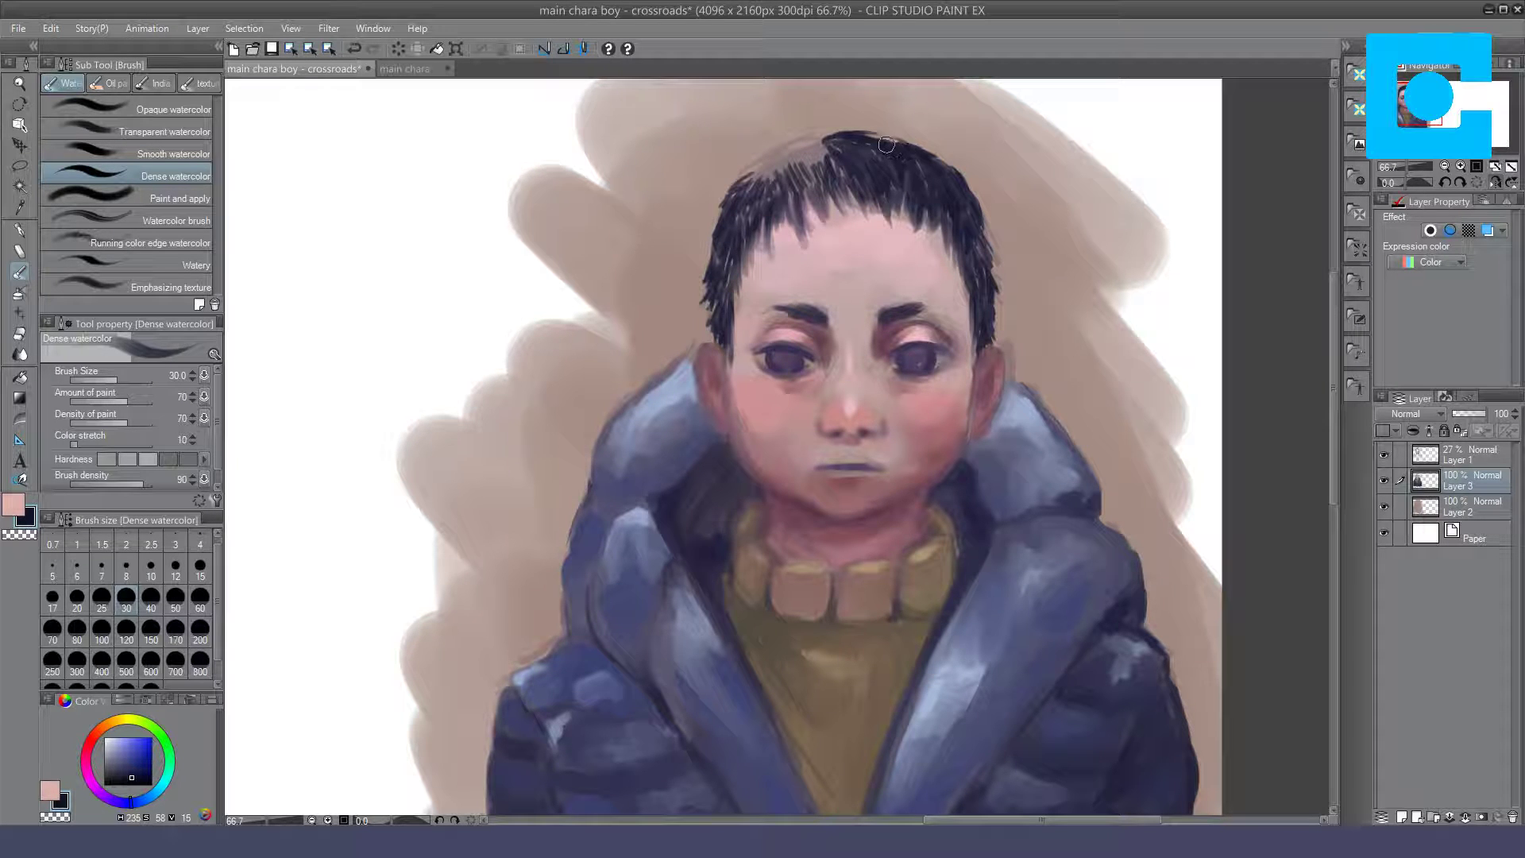
{"action": "left_click_drag", "start_coordinate": [976, 230], "coordinate": [984, 263]}
{"action": "left_click_drag", "start_coordinate": [816, 162], "coordinate": [804, 200]}
{"action": "mouse_move", "coordinate": [791, 157]}
{"action": "left_mouse_down"}
{"action": "mouse_move", "coordinate": [769, 193]}
{"action": "mouse_move", "coordinate": [736, 181]}
{"action": "mouse_move", "coordinate": [816, 131]}
{"action": "mouse_move", "coordinate": [754, 167]}
{"action": "mouse_move", "coordinate": [798, 158]}
{"action": "left_mouse_up"}
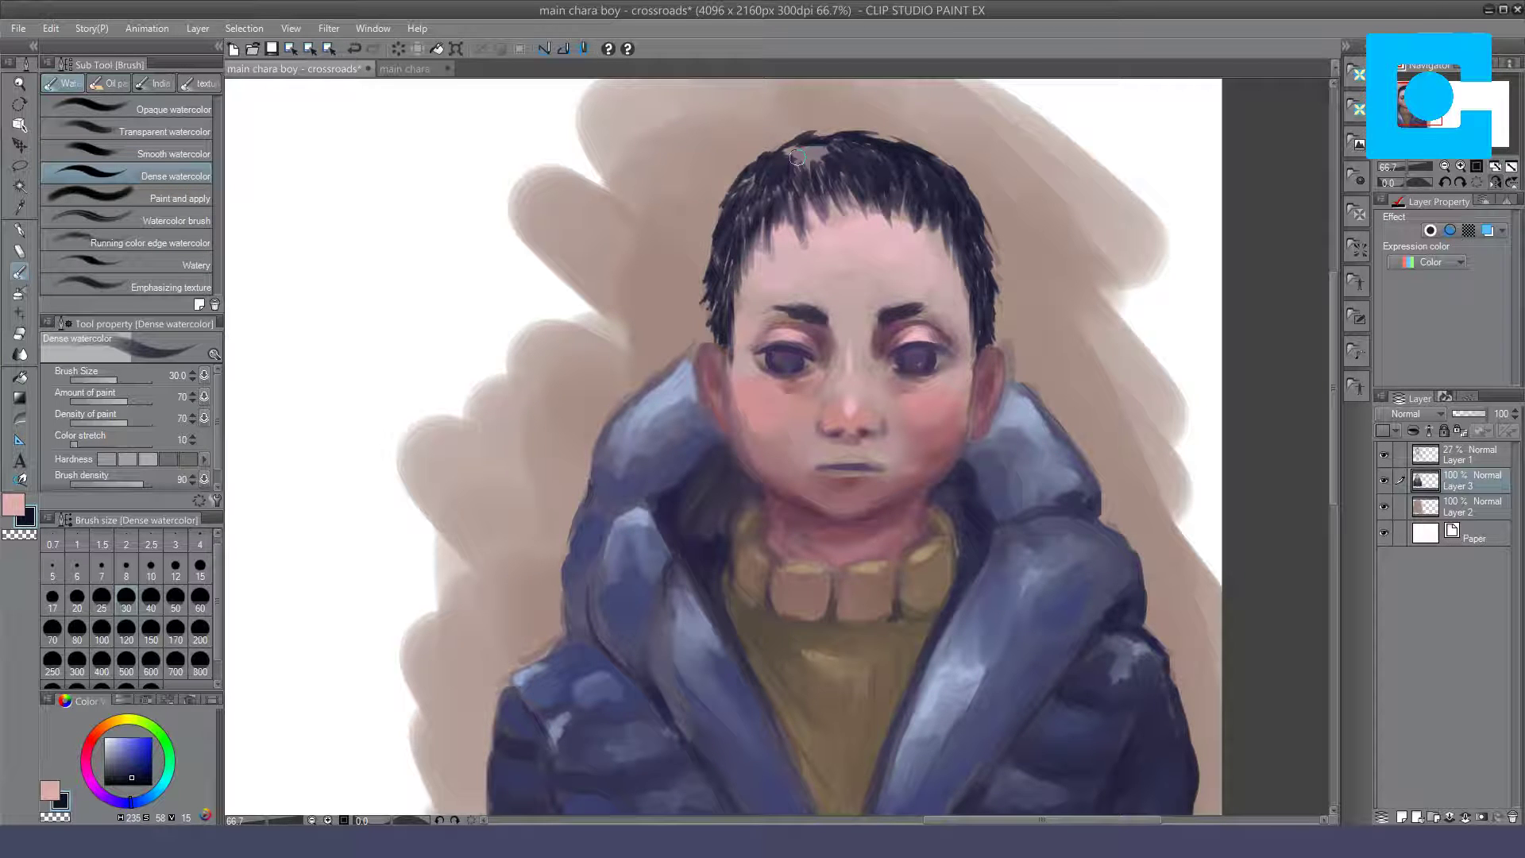
Step: Blend the strands on the crown and upper left of the hair with Opaque watercolor at size 20
{"action": "left_click_drag", "start_coordinate": [1428, 181], "coordinate": [1386, 180]}
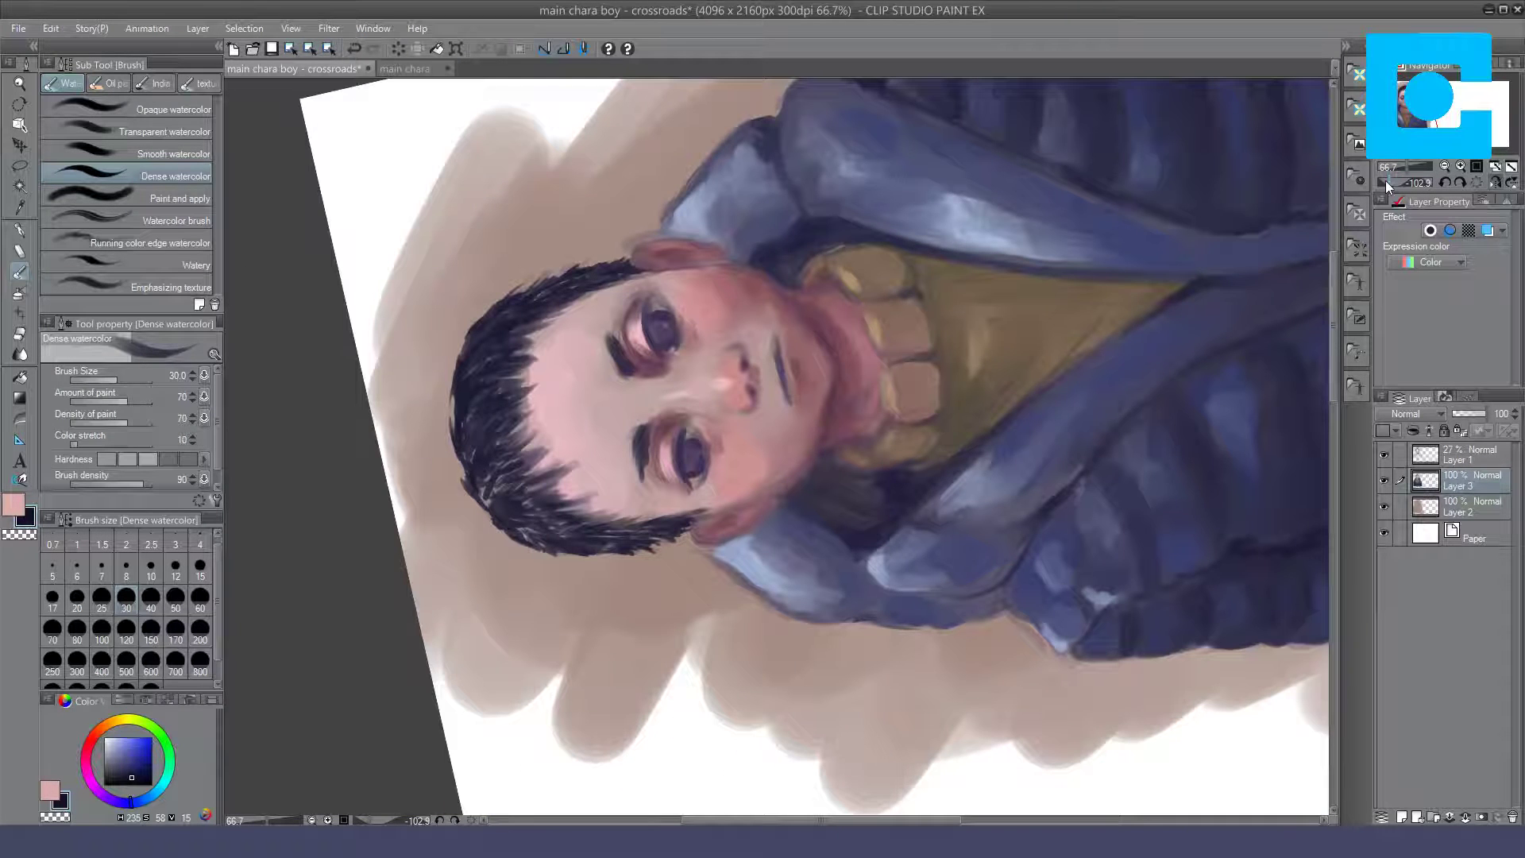
{"action": "left_click", "coordinate": [174, 109]}
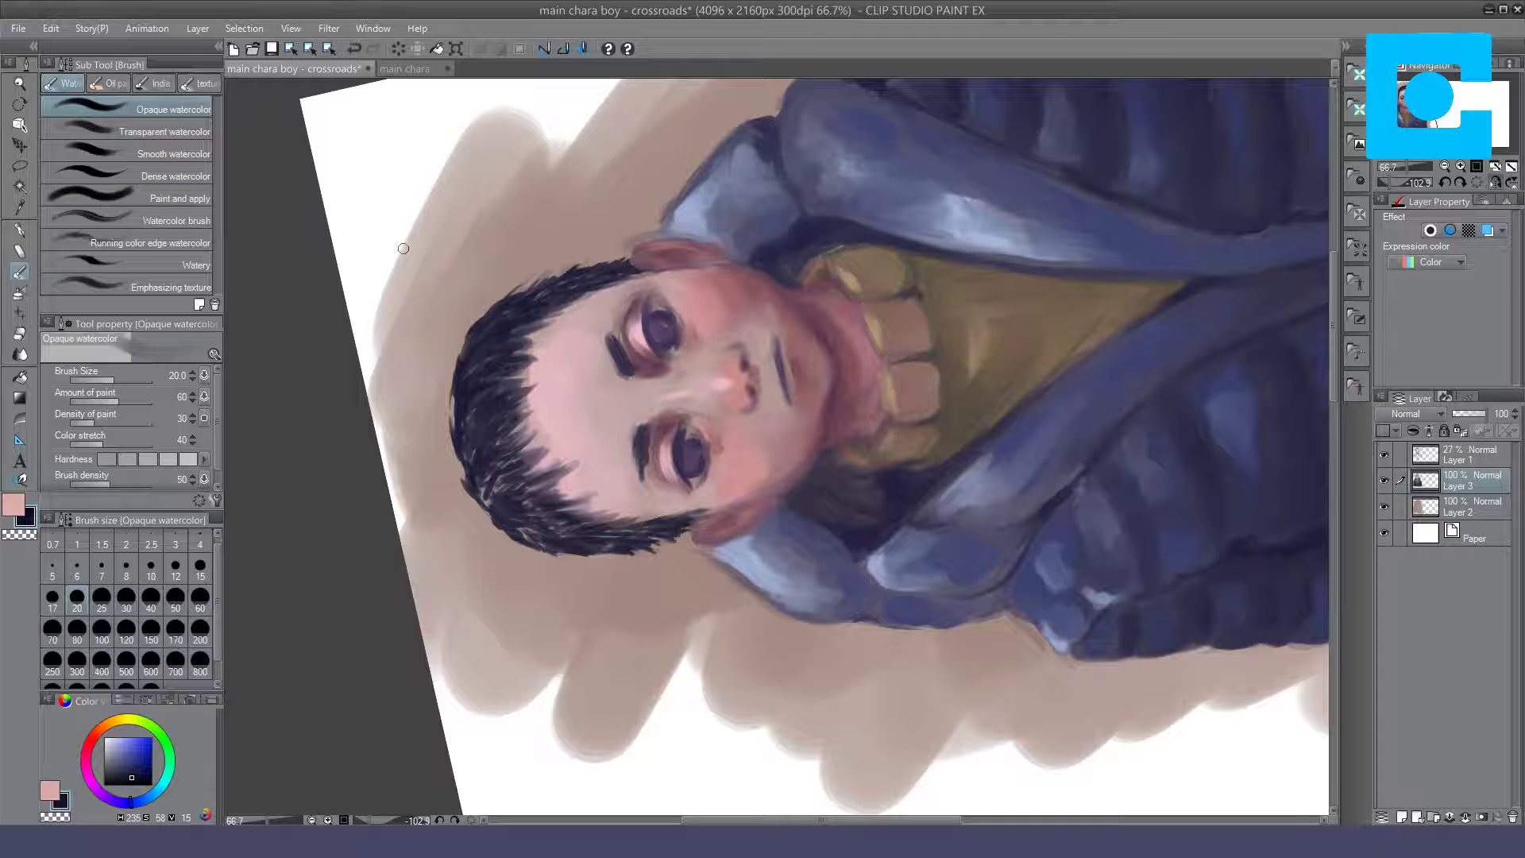
{"action": "key", "text": "ctrl+z"}
{"action": "key", "text": "e"}
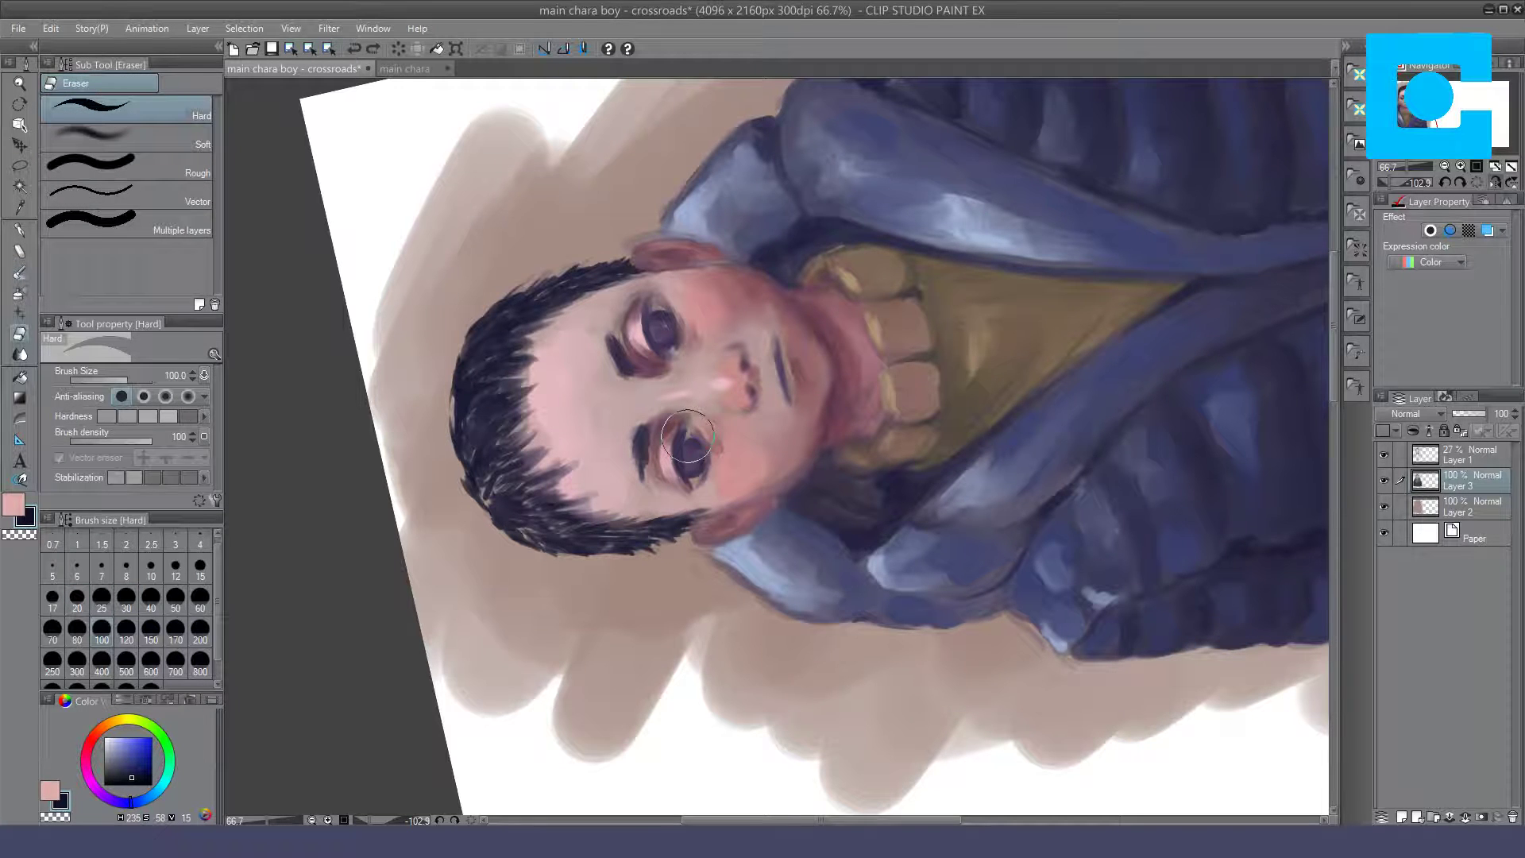
{"action": "key", "text": "b"}
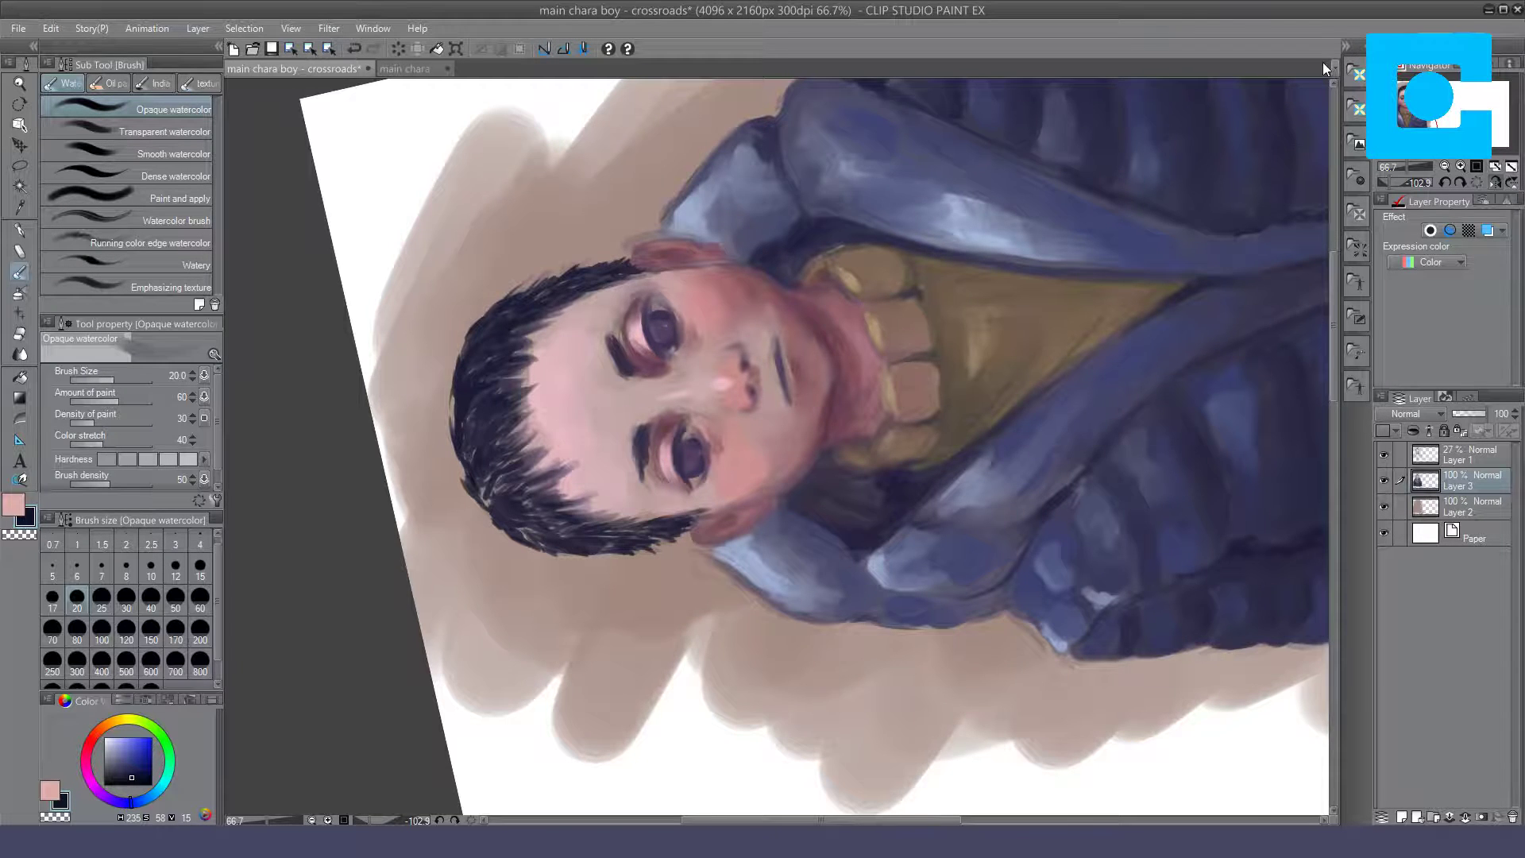
{"action": "key", "text": "ctrl+at"}
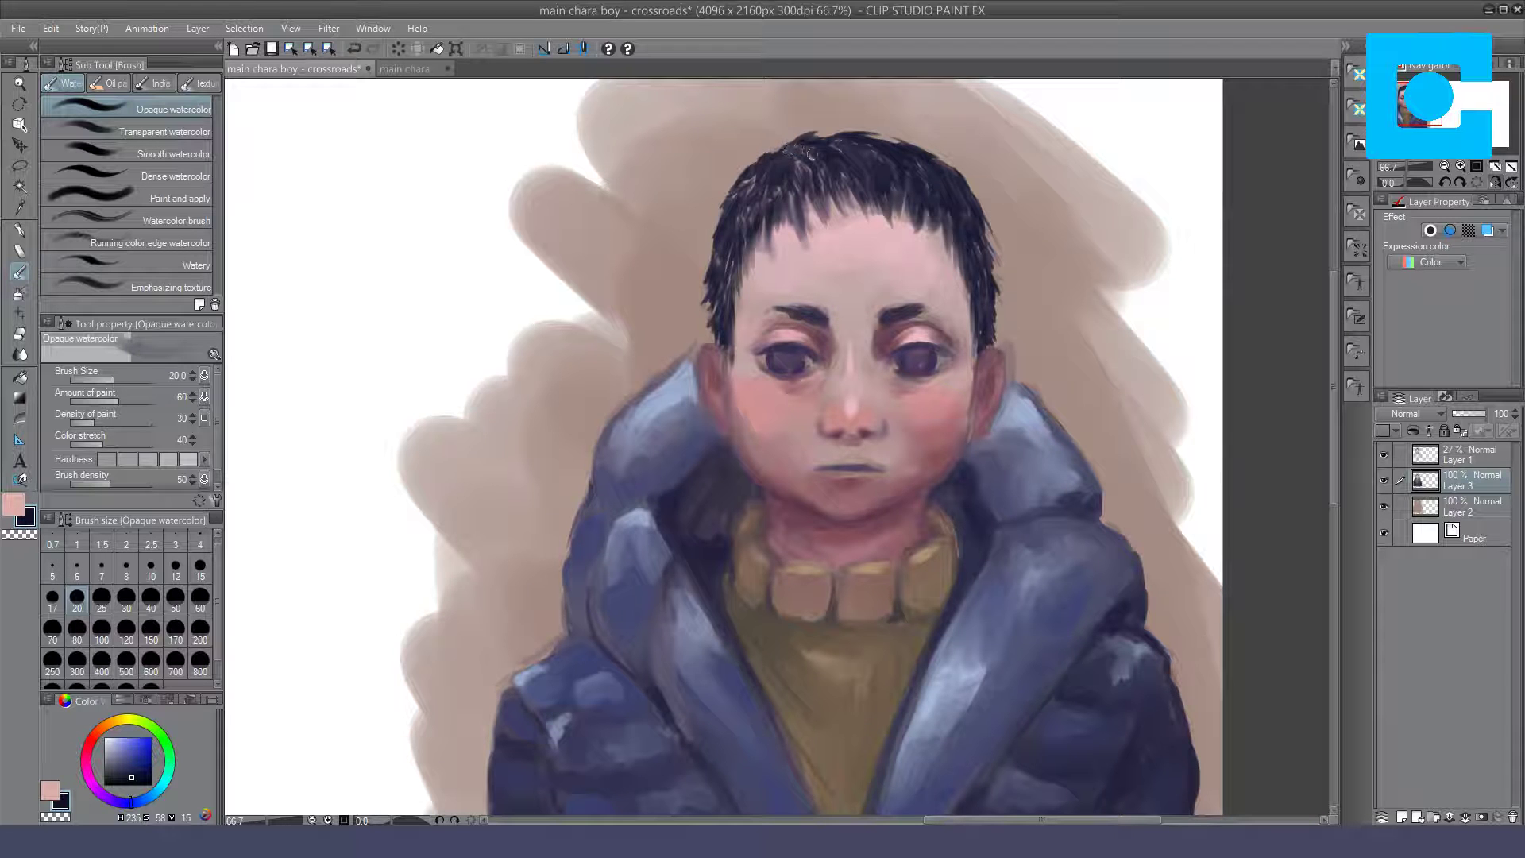
{"action": "left_click_drag", "start_coordinate": [793, 182], "coordinate": [820, 151]}
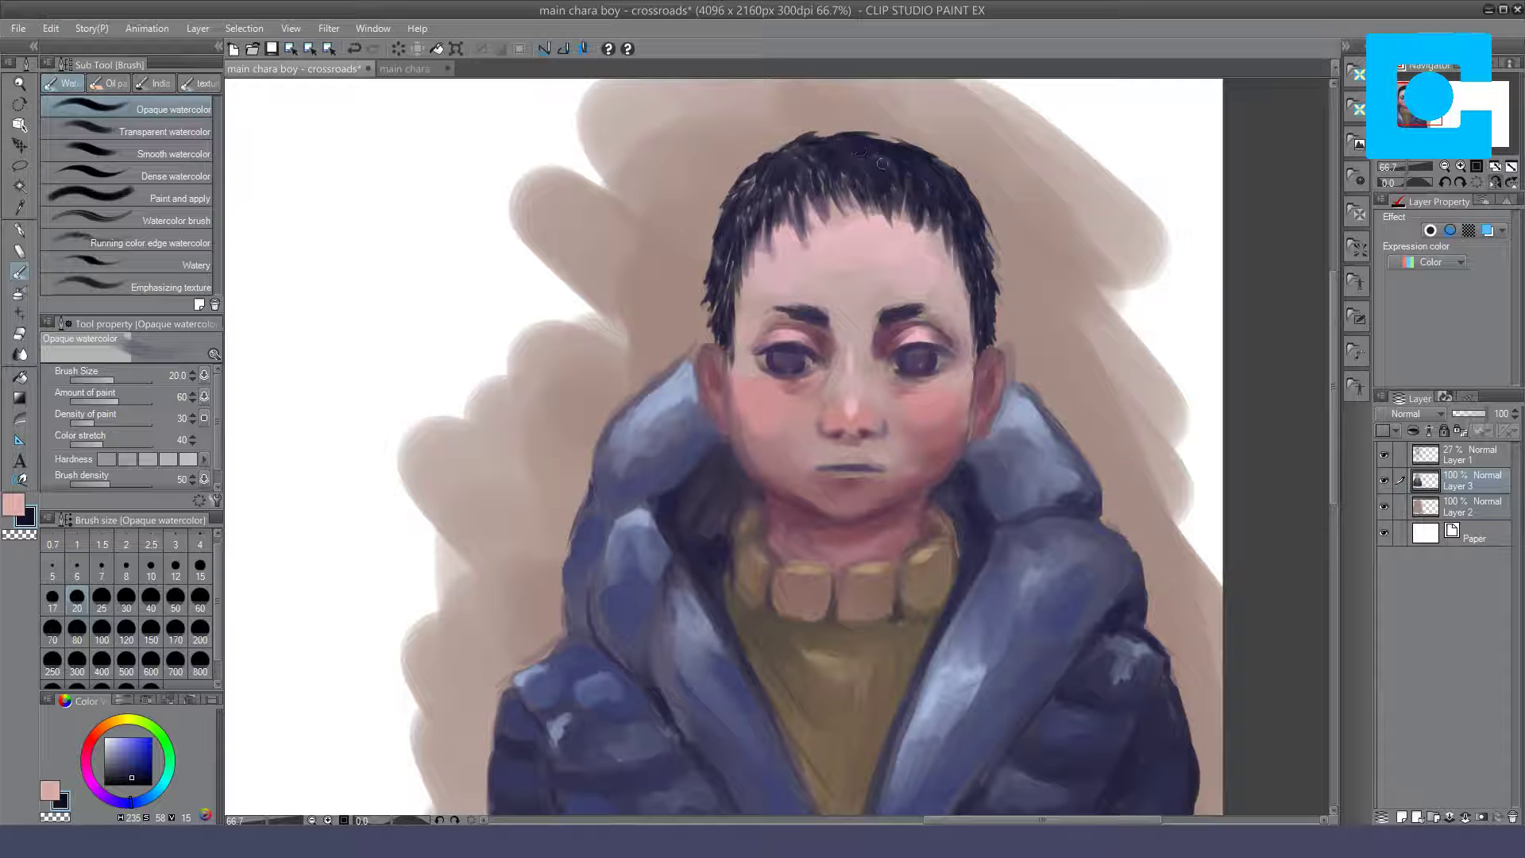
{"action": "left_click_drag", "start_coordinate": [802, 144], "coordinate": [731, 202]}
Step: Add a layer directly beneath the character layer and paint muted blue behind the hair with Opaque watercolor at size 60
{"action": "left_click", "coordinate": [1405, 808]}
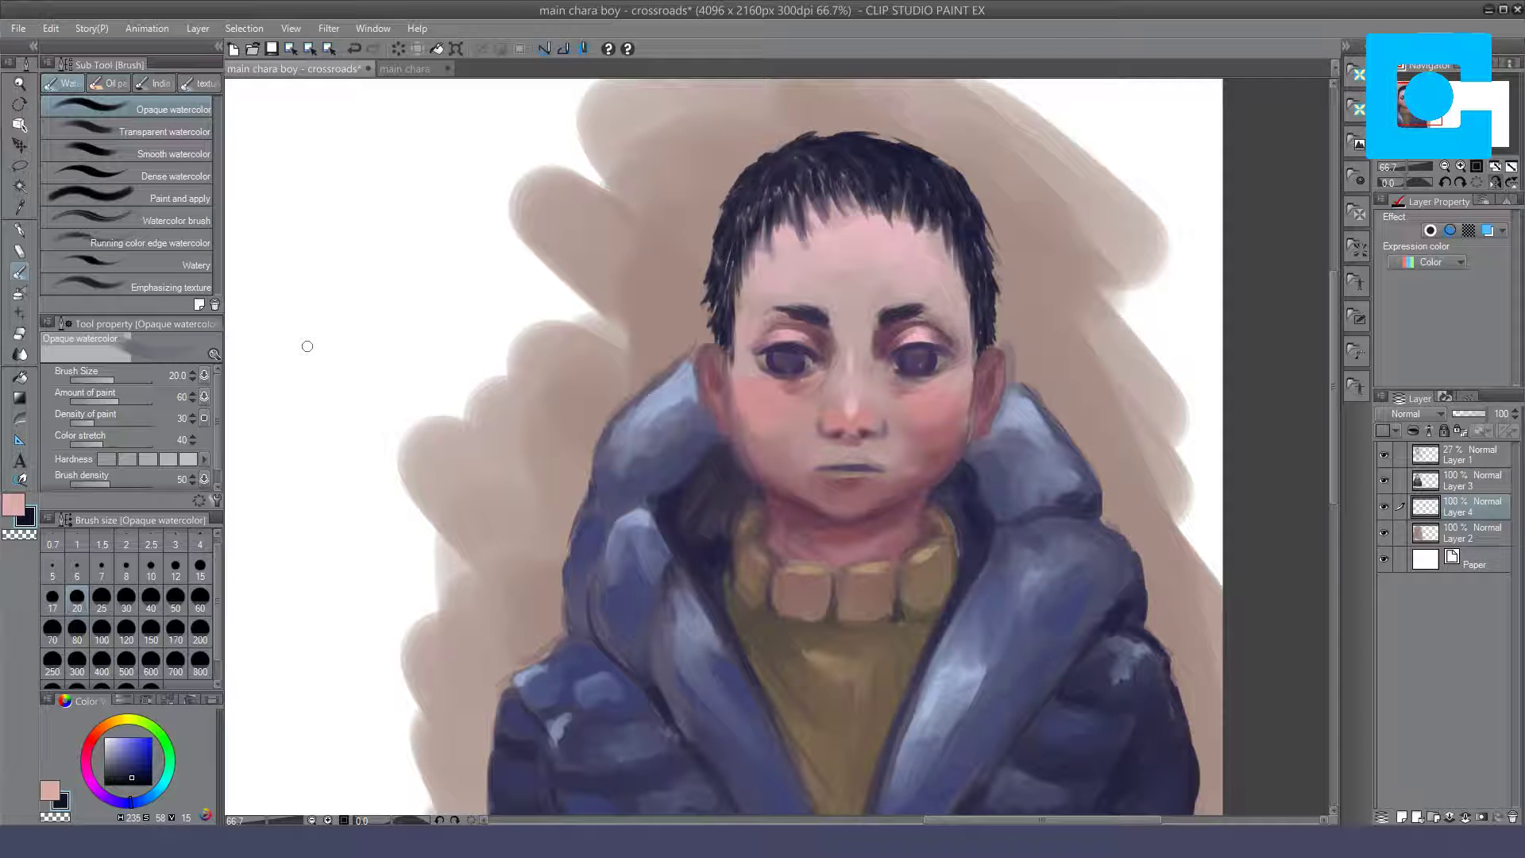
{"action": "left_click", "coordinate": [120, 752]}
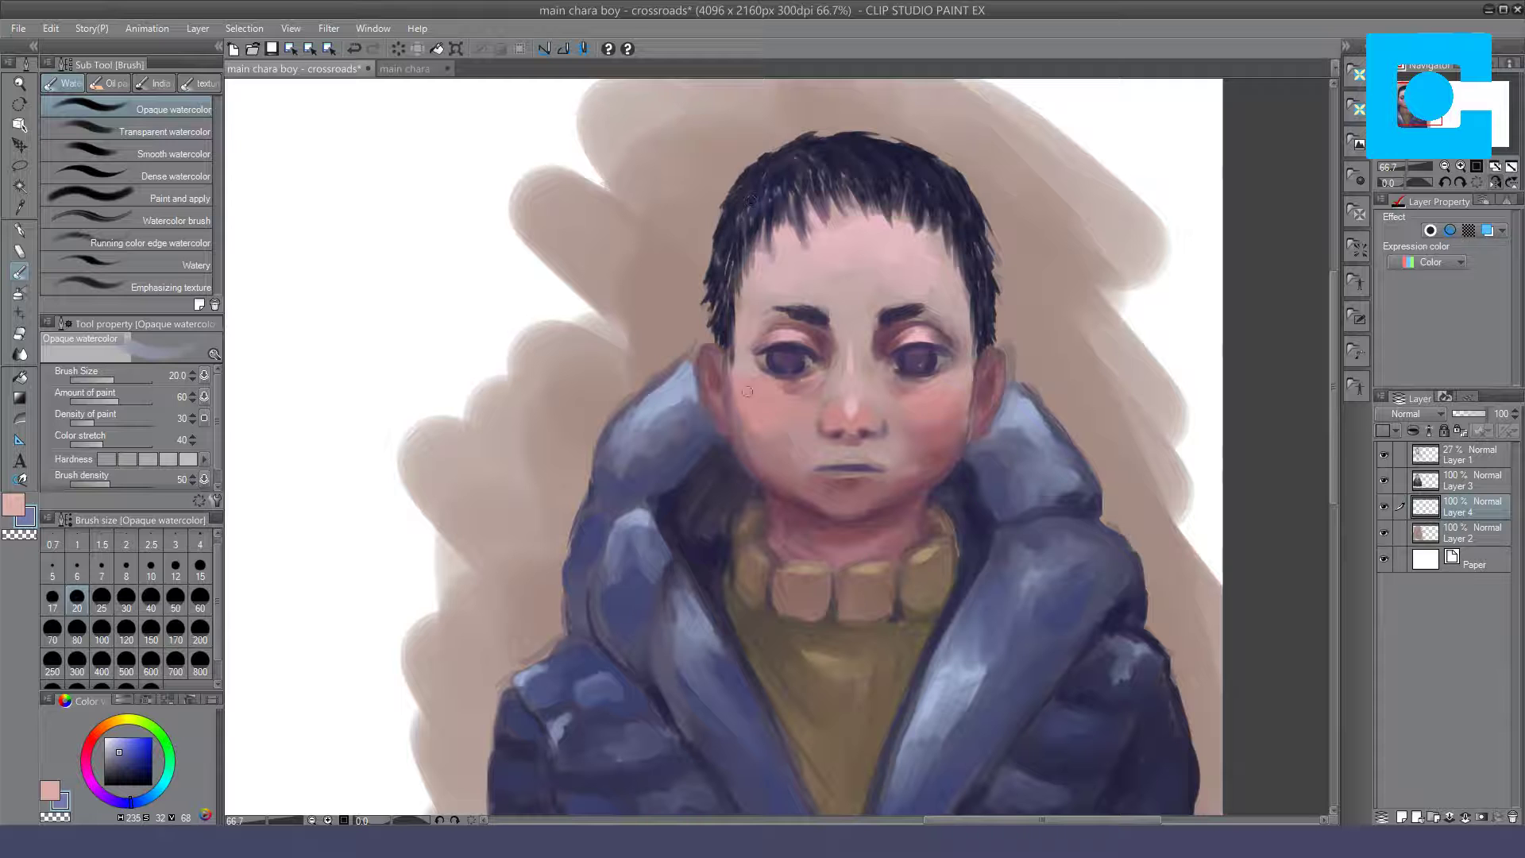
{"action": "key", "text": "ctrl+z"}
{"action": "left_click_drag", "start_coordinate": [775, 196], "coordinate": [764, 204]}
{"action": "left_click", "coordinate": [127, 764]}
{"action": "key", "text": "]"}
{"action": "key", "text": "]"}
{"action": "key", "text": "]"}
{"action": "key", "text": "]"}
{"action": "key", "text": "]"}
{"action": "mouse_move", "coordinate": [811, 176]}
{"action": "left_mouse_down"}
{"action": "mouse_move", "coordinate": [728, 289]}
{"action": "mouse_move", "coordinate": [930, 200]}
{"action": "mouse_move", "coordinate": [969, 250]}
{"action": "mouse_move", "coordinate": [987, 324]}
{"action": "left_mouse_up"}
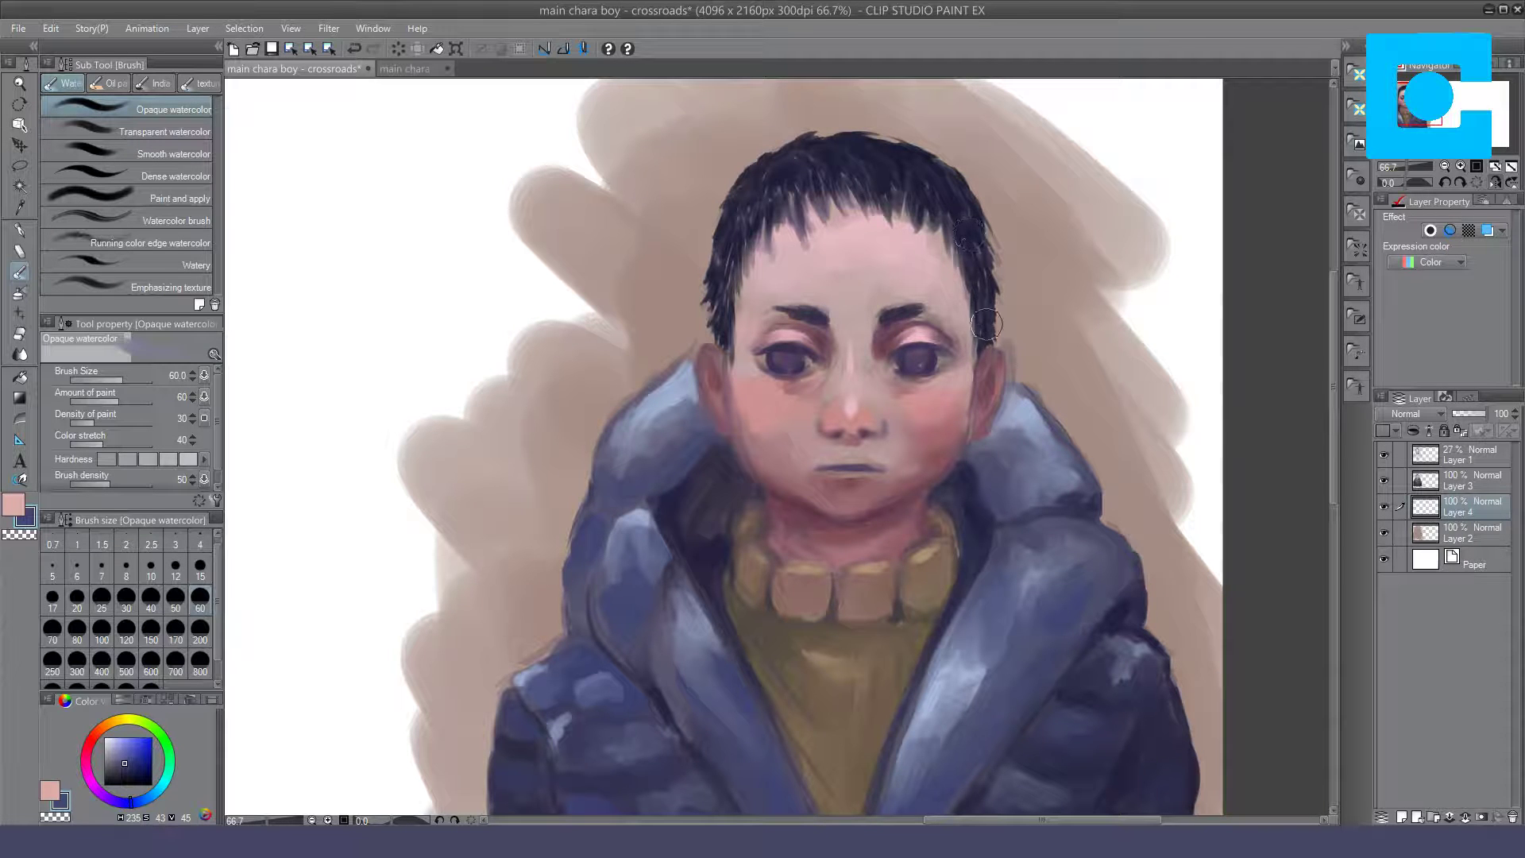
Step: Return to the character layer (Layer 3) and toggle Layer 4 to compare the hair with and without its underpainting
{"action": "left_click", "coordinate": [1461, 484]}
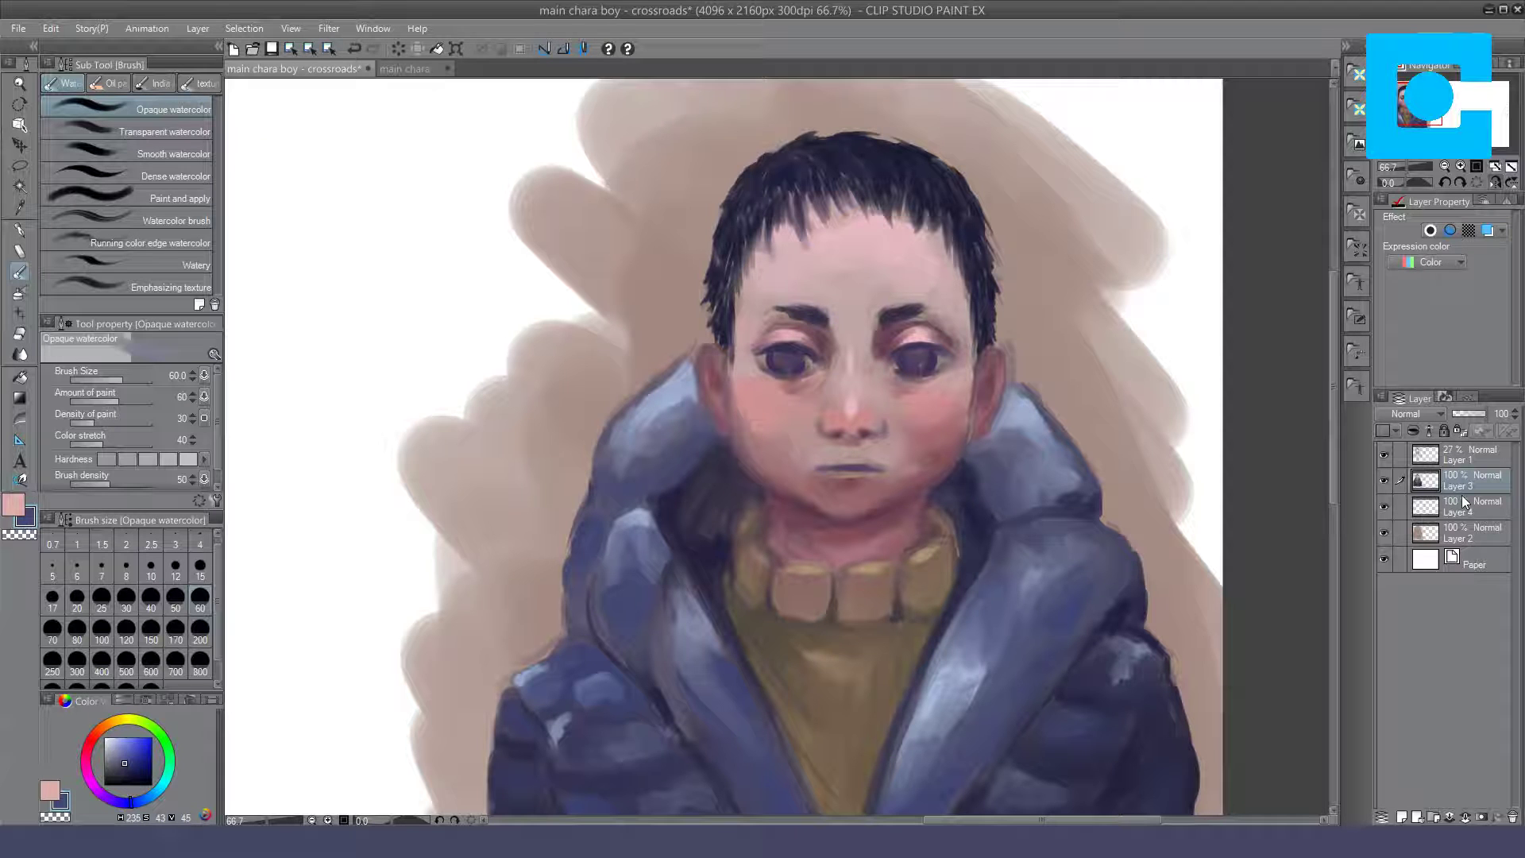
{"action": "left_click", "coordinate": [1383, 506]}
{"action": "left_click", "coordinate": [1384, 513]}
Step: Set Dense watercolor to size 20 with a muted grey-blue for lighter strands in the hair
{"action": "left_click", "coordinate": [173, 173]}
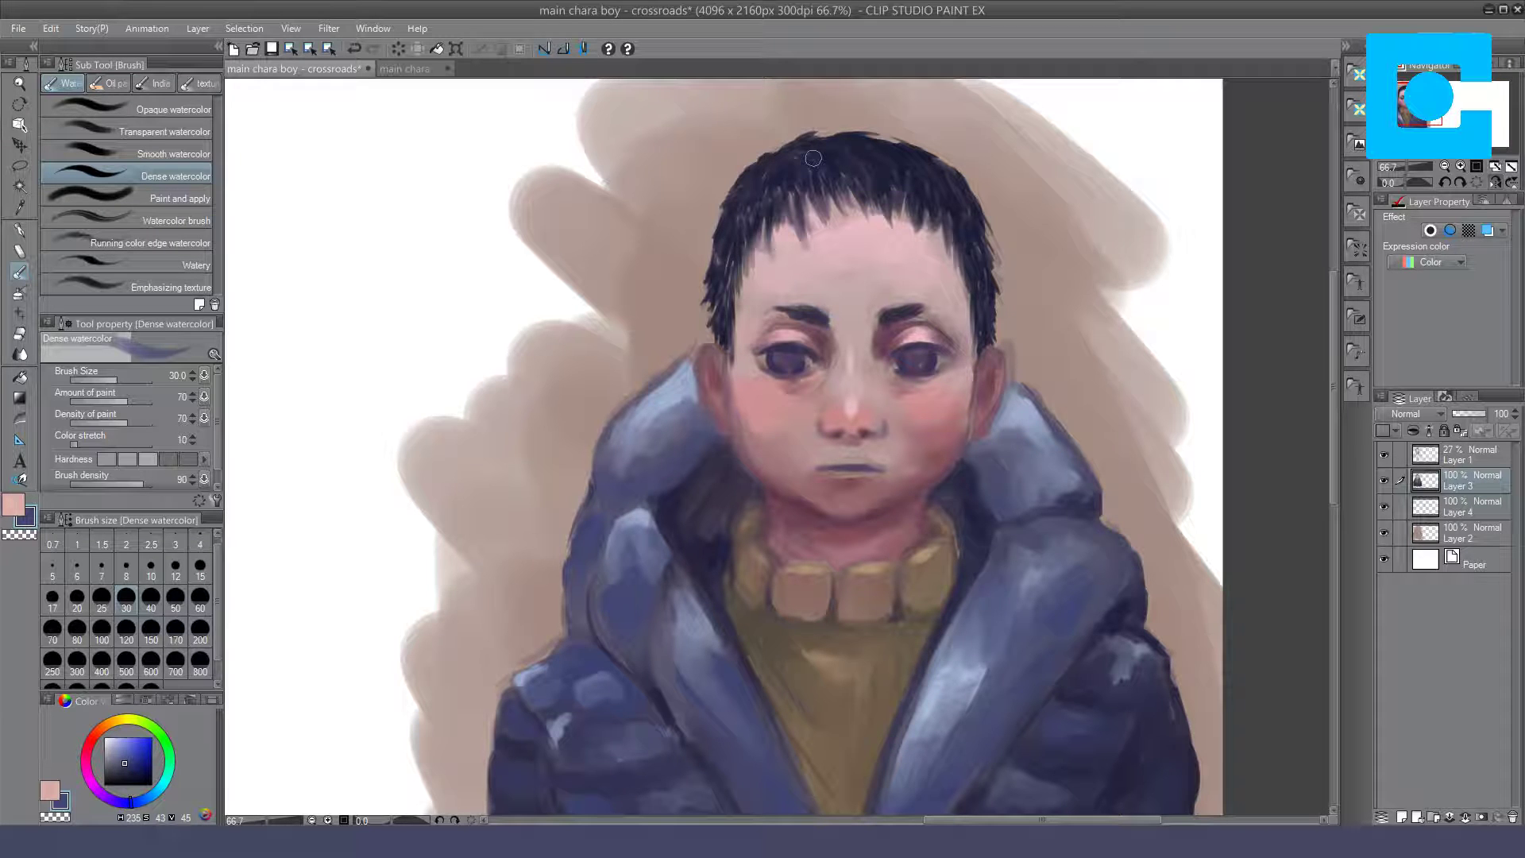
{"action": "left_click", "coordinate": [77, 596]}
{"action": "key", "text": "ctrl+z"}
{"action": "left_click", "coordinate": [116, 762]}
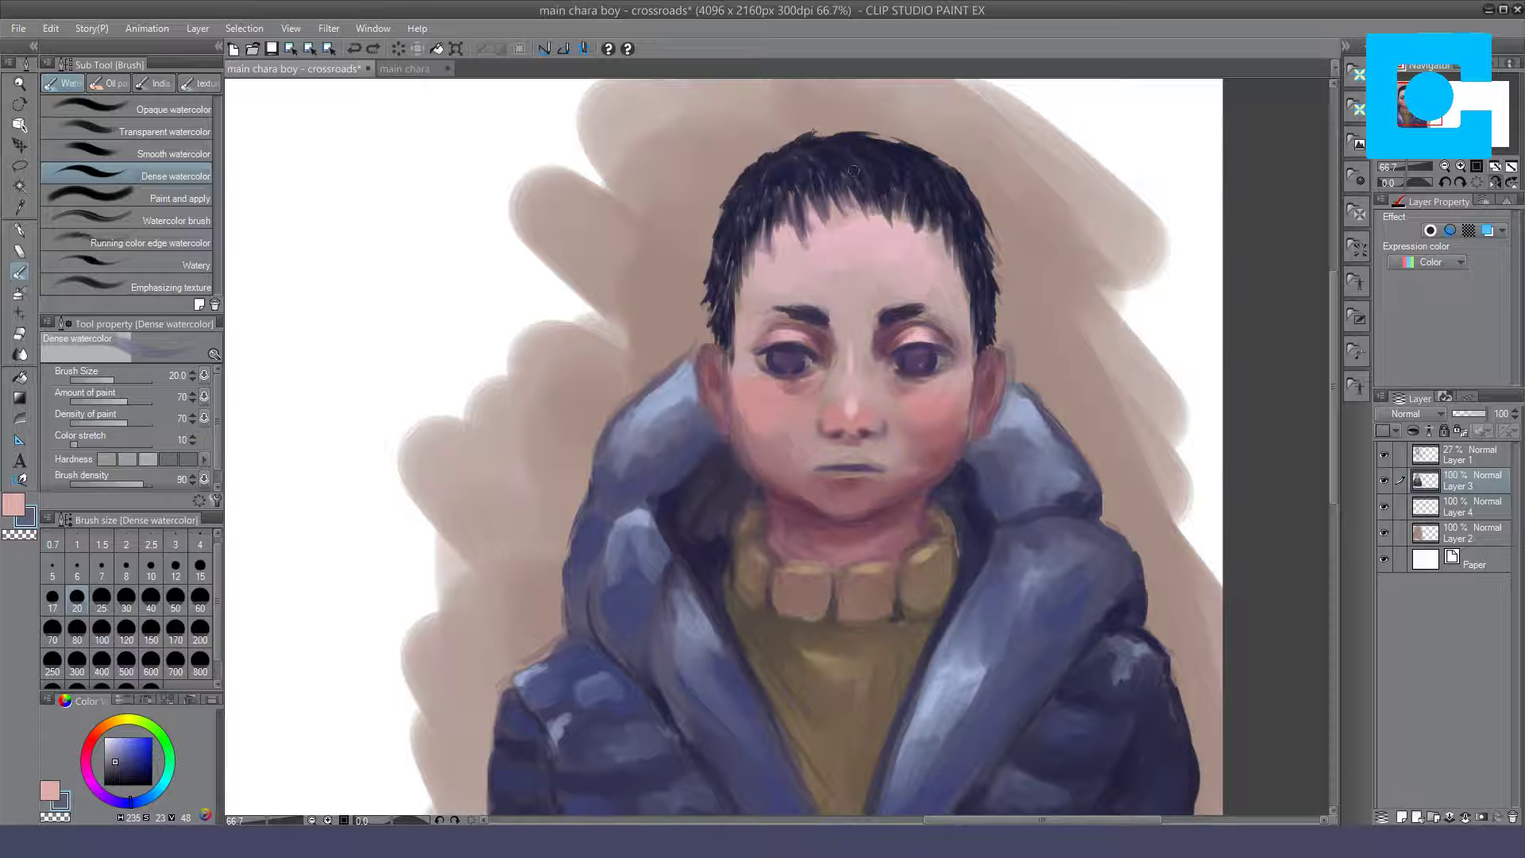
Step: Paint dark hair strands and fringe tips along the boy's hairline with the size 20 Dense watercolor brush, and hide Layer 1
{"action": "left_click_drag", "start_coordinate": [857, 164], "coordinate": [939, 181]}
{"action": "left_click", "coordinate": [826, 199], "text": "alt"}
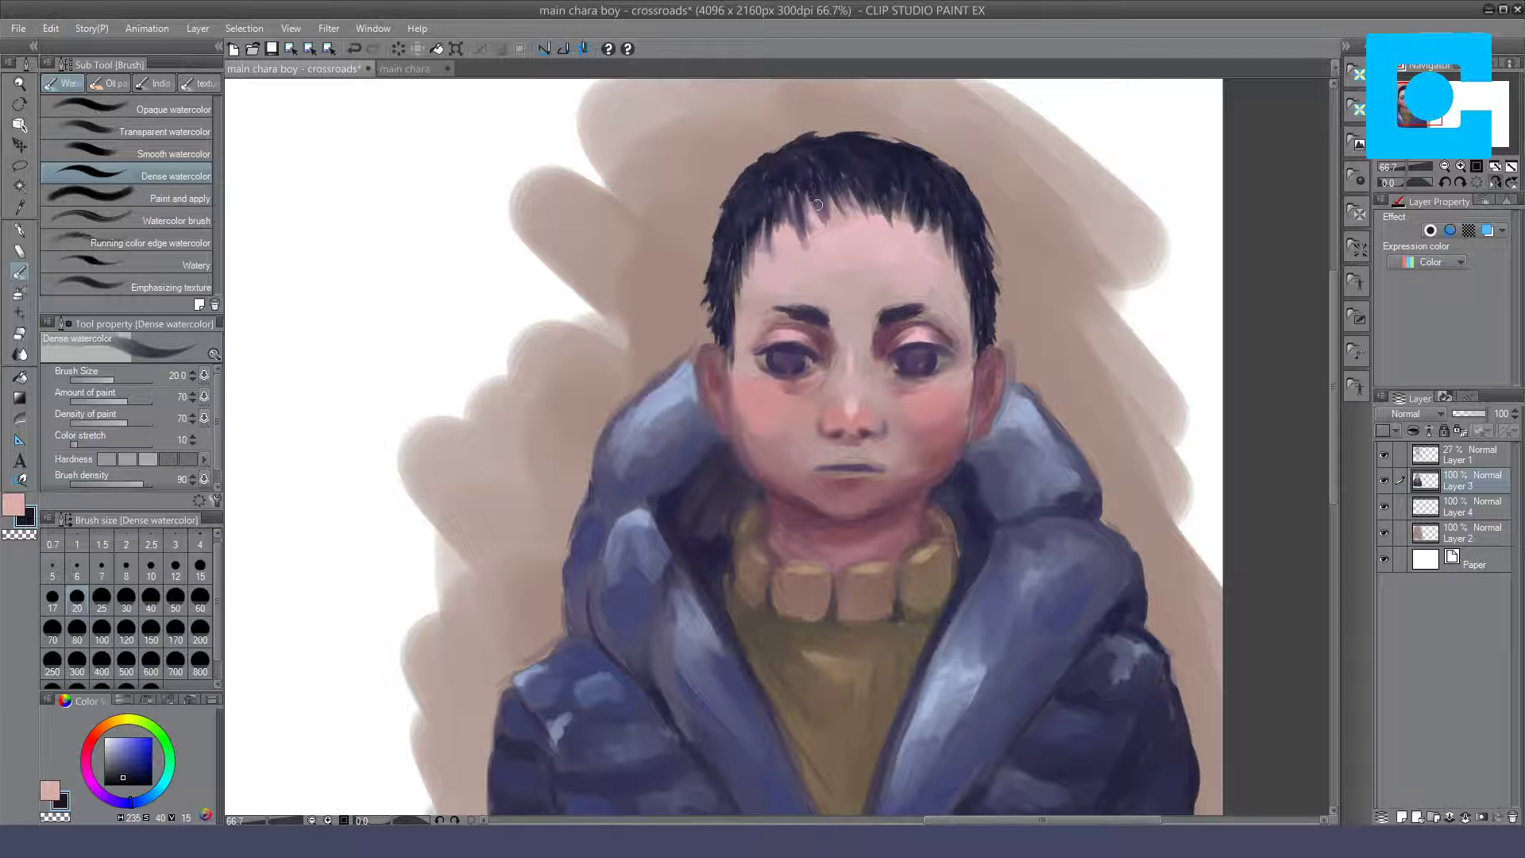
{"action": "left_click_drag", "start_coordinate": [828, 192], "coordinate": [805, 228]}
{"action": "left_click", "coordinate": [1383, 455]}
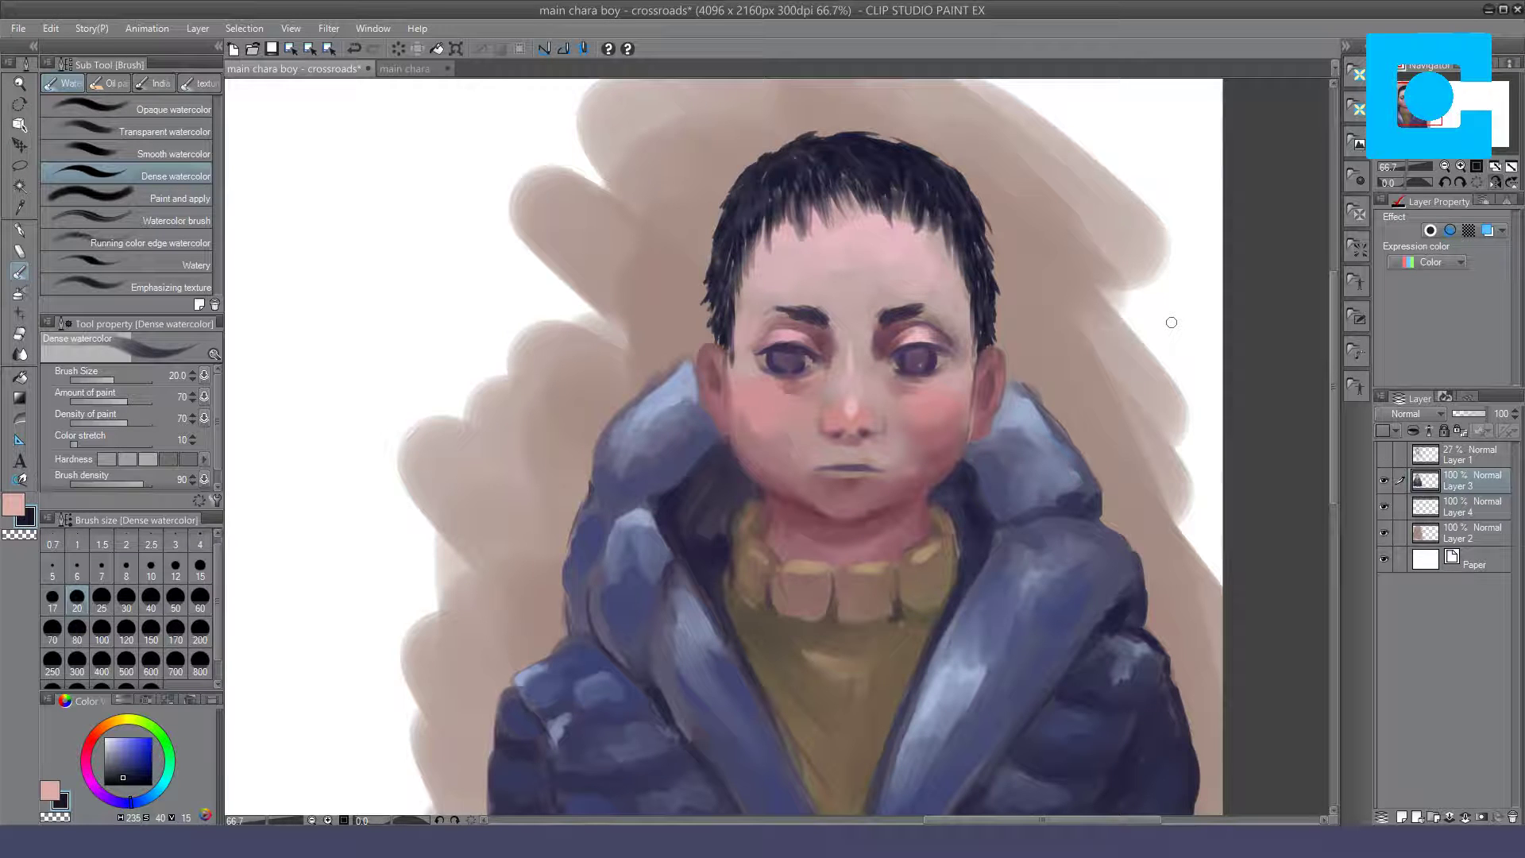
{"action": "left_click_drag", "start_coordinate": [833, 167], "coordinate": [848, 195]}
Step: Refine the shading along the jaw and under the chin with Opaque watercolor at size 30 and Dense watercolor
{"action": "mouse_move", "coordinate": [759, 480]}
{"action": "left_mouse_down"}
{"action": "mouse_move", "coordinate": [726, 438]}
{"action": "mouse_move", "coordinate": [735, 457]}
{"action": "left_mouse_up"}
{"action": "left_click", "coordinate": [190, 112]}
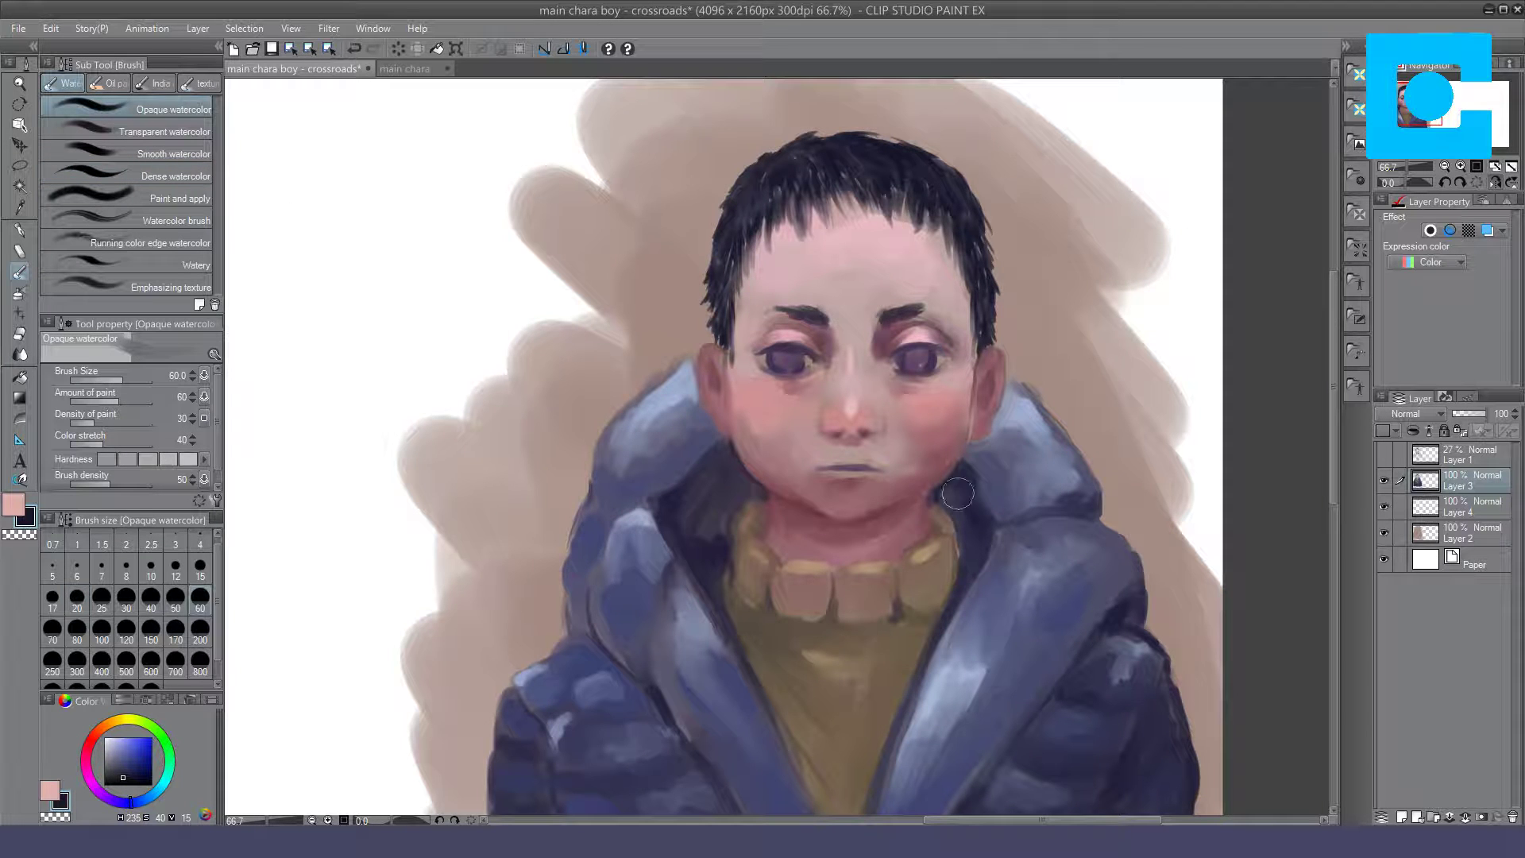
{"action": "left_click", "coordinate": [133, 604]}
{"action": "left_click", "coordinate": [135, 174]}
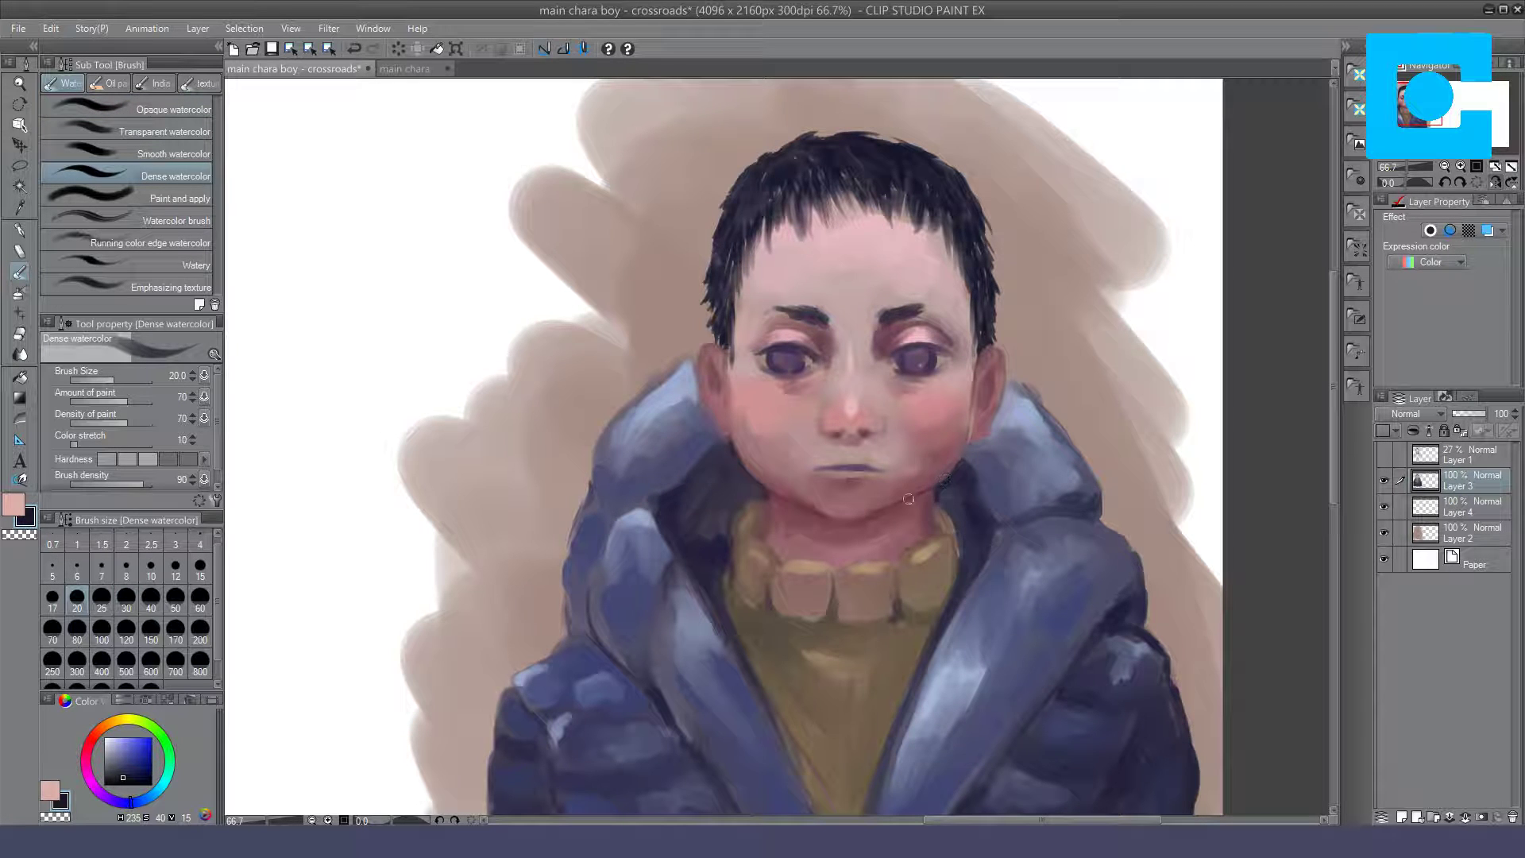
{"action": "key", "text": "ctrl+z"}
{"action": "left_click_drag", "start_coordinate": [921, 505], "coordinate": [897, 505]}
Step: Darken and reshape the irises and lash lines of both eyes with the size 20 Dense watercolor brush
{"action": "left_click", "coordinate": [1393, 183]}
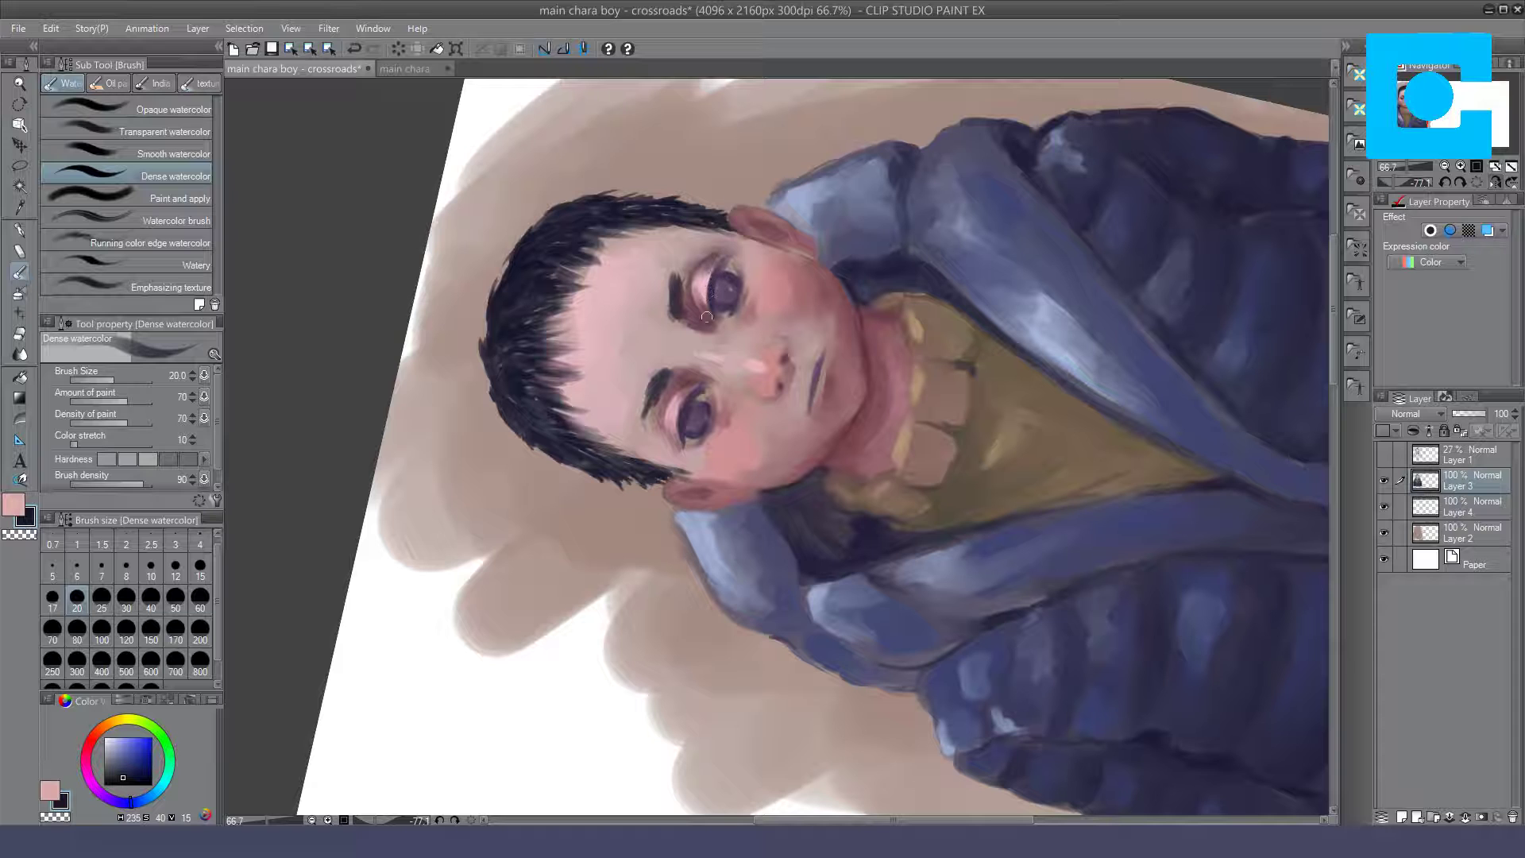
{"action": "left_click_drag", "start_coordinate": [693, 400], "coordinate": [683, 421]}
{"action": "left_click_drag", "start_coordinate": [713, 293], "coordinate": [716, 279]}
{"action": "left_click", "coordinate": [1477, 182]}
{"action": "mouse_move", "coordinate": [791, 343]}
{"action": "left_mouse_down"}
{"action": "mouse_move", "coordinate": [803, 363]}
{"action": "mouse_move", "coordinate": [788, 351]}
{"action": "left_mouse_up"}
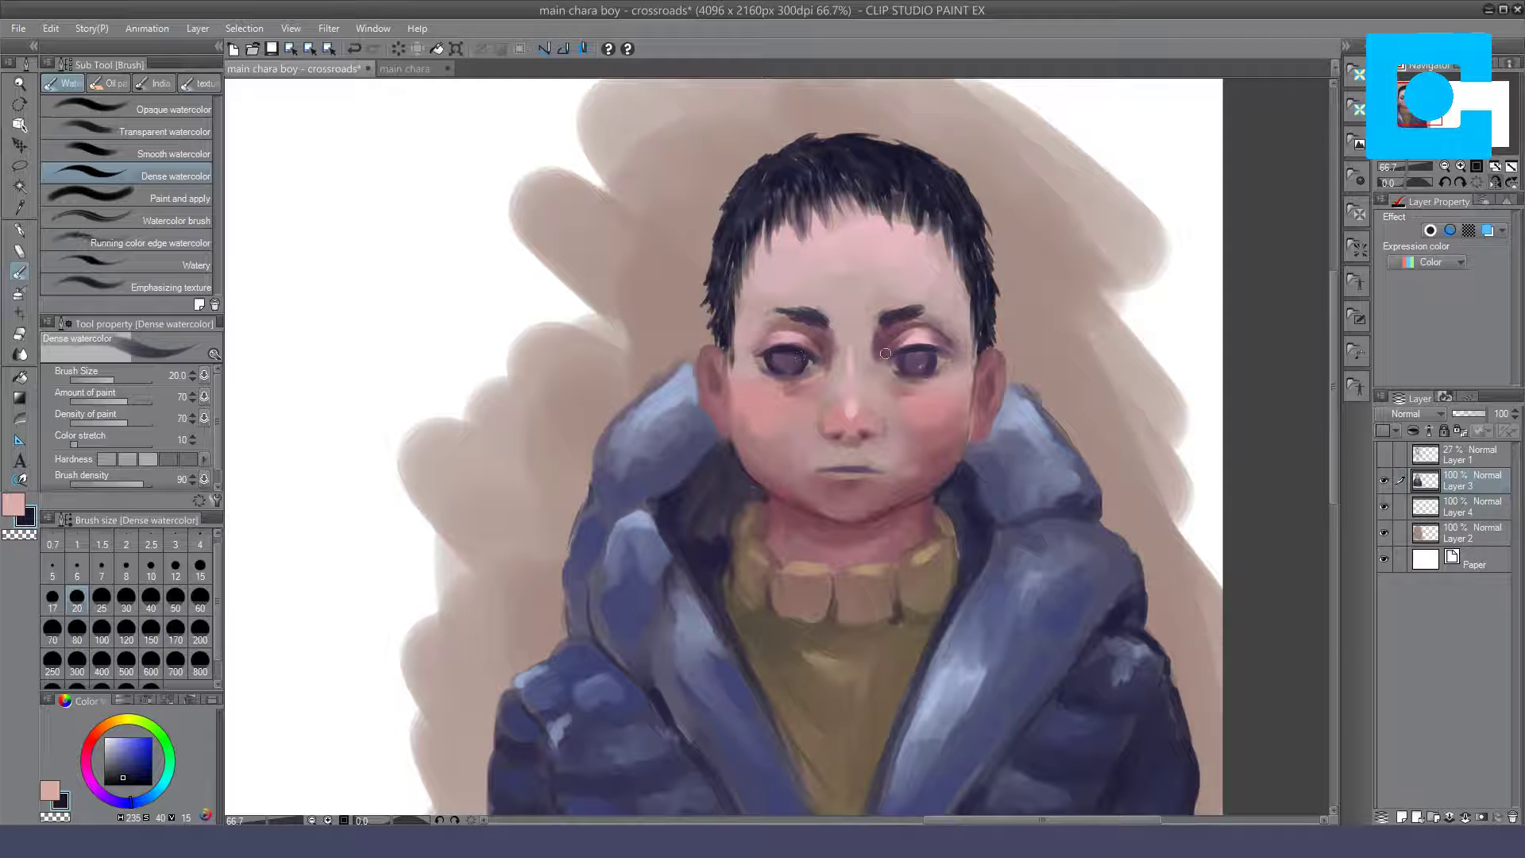
{"action": "left_click_drag", "start_coordinate": [922, 357], "coordinate": [934, 351]}
Step: Touch up the edges where the ears meet the sides of the face with Dense watercolor
{"action": "left_click_drag", "start_coordinate": [1397, 185], "coordinate": [1386, 183]}
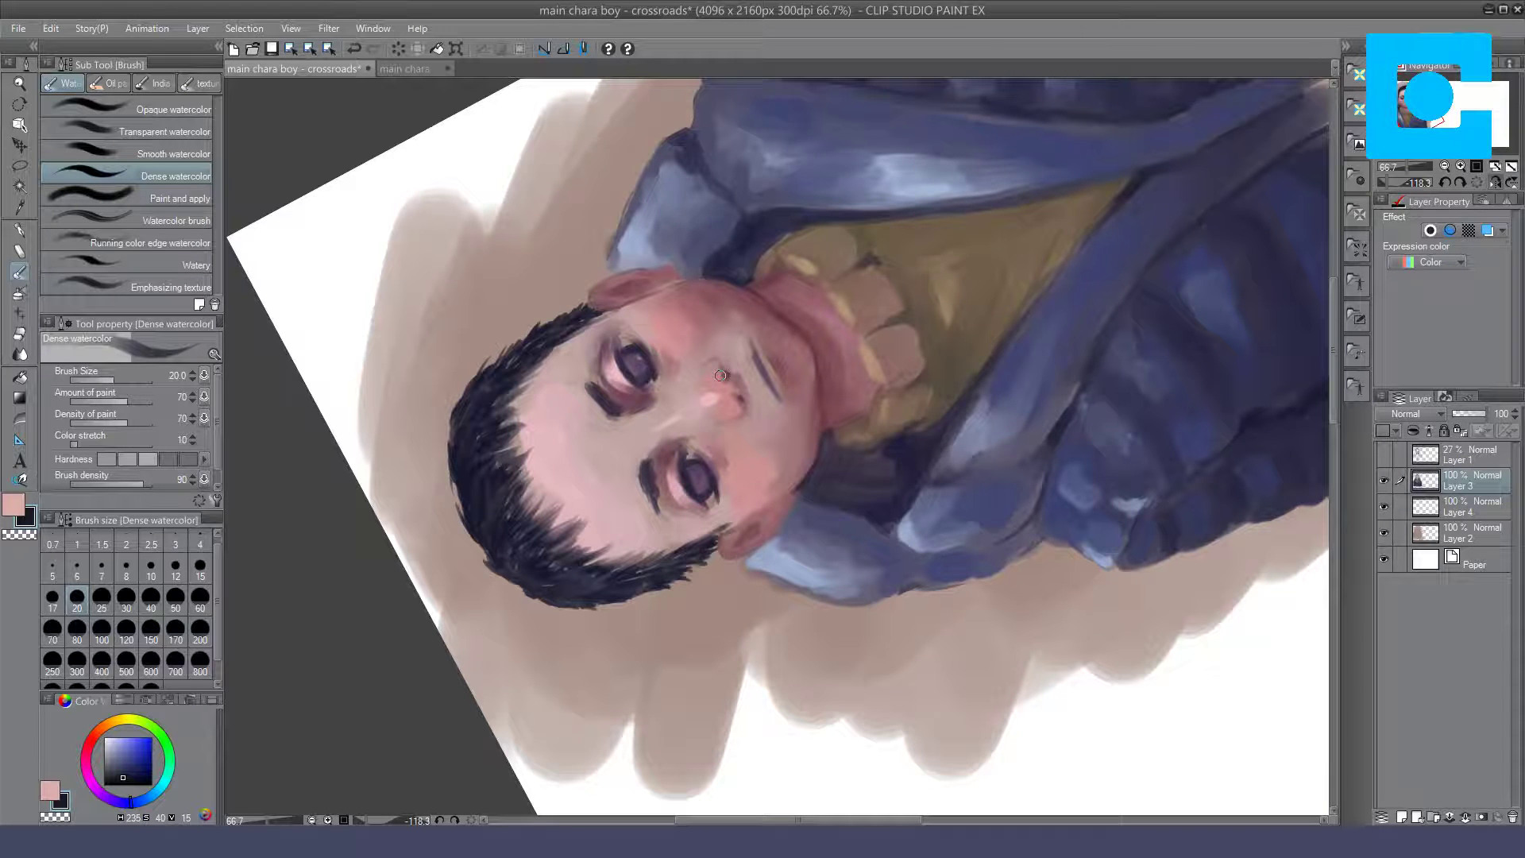
{"action": "left_click", "coordinate": [1441, 181]}
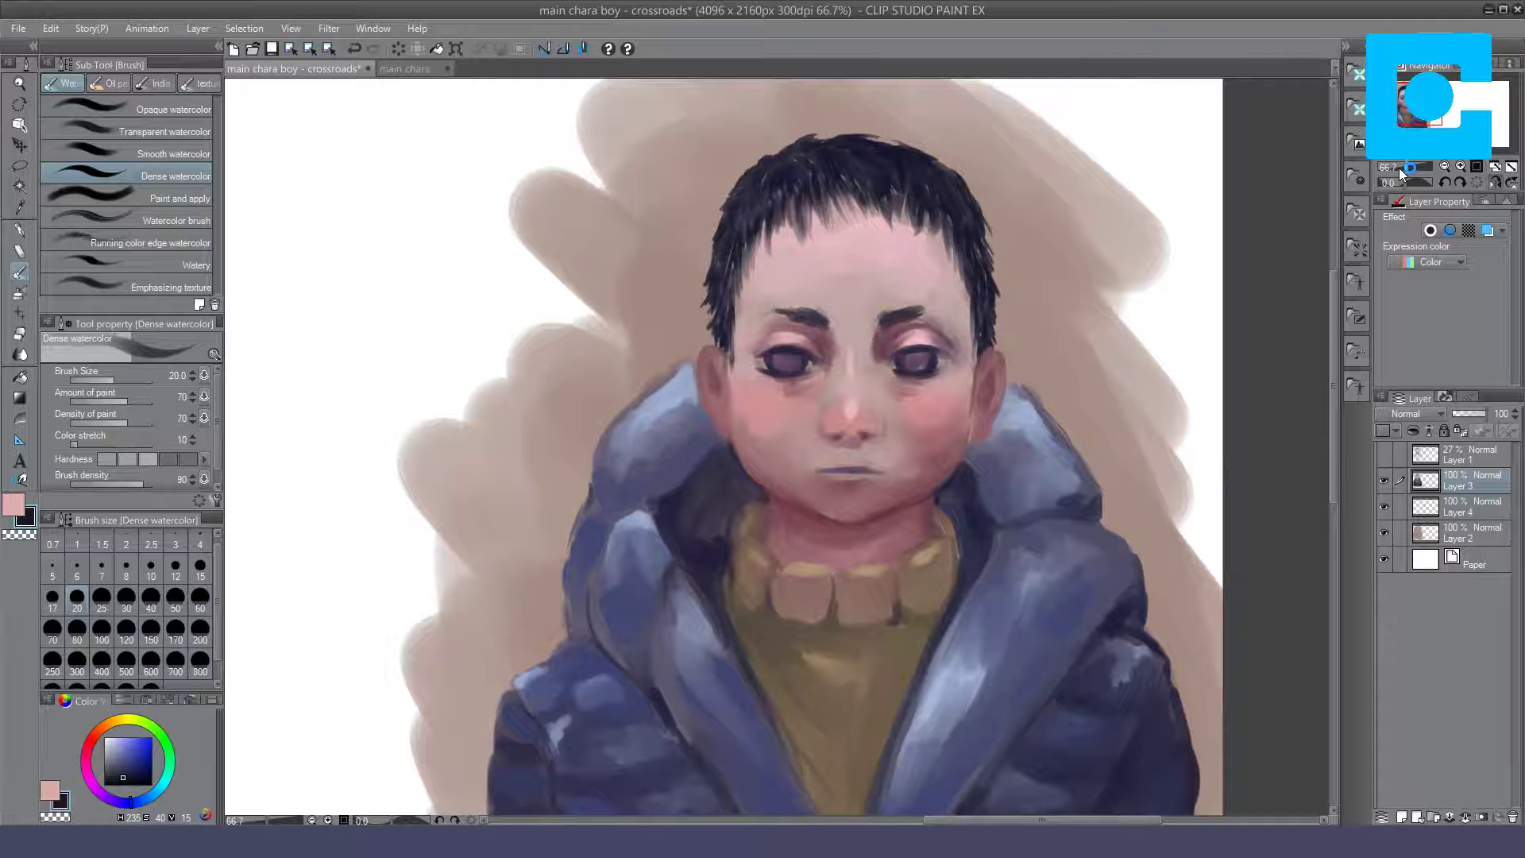
{"action": "mouse_move", "coordinate": [707, 365]}
{"action": "left_mouse_down"}
{"action": "mouse_move", "coordinate": [722, 383]}
{"action": "mouse_move", "coordinate": [728, 368]}
{"action": "left_mouse_up"}
{"action": "left_click_drag", "start_coordinate": [978, 357], "coordinate": [977, 426]}
Step: Mirror the canvas view and blend the outer cheek down to the jaw with Opaque watercolor at size 30, then reduce that brush to 15
{"action": "key", "text": "h"}
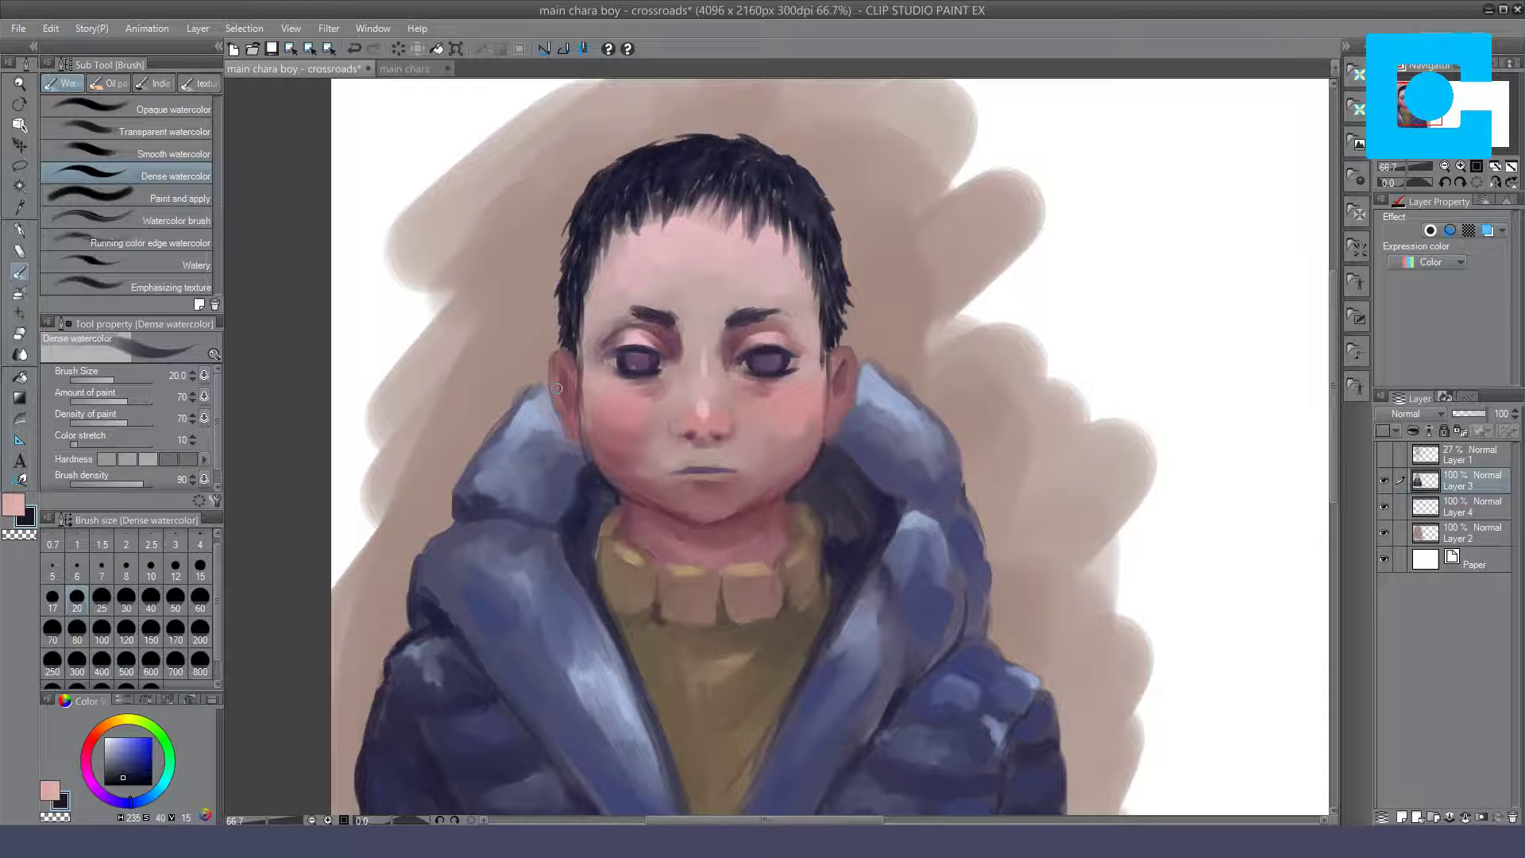
{"action": "key", "text": "b"}
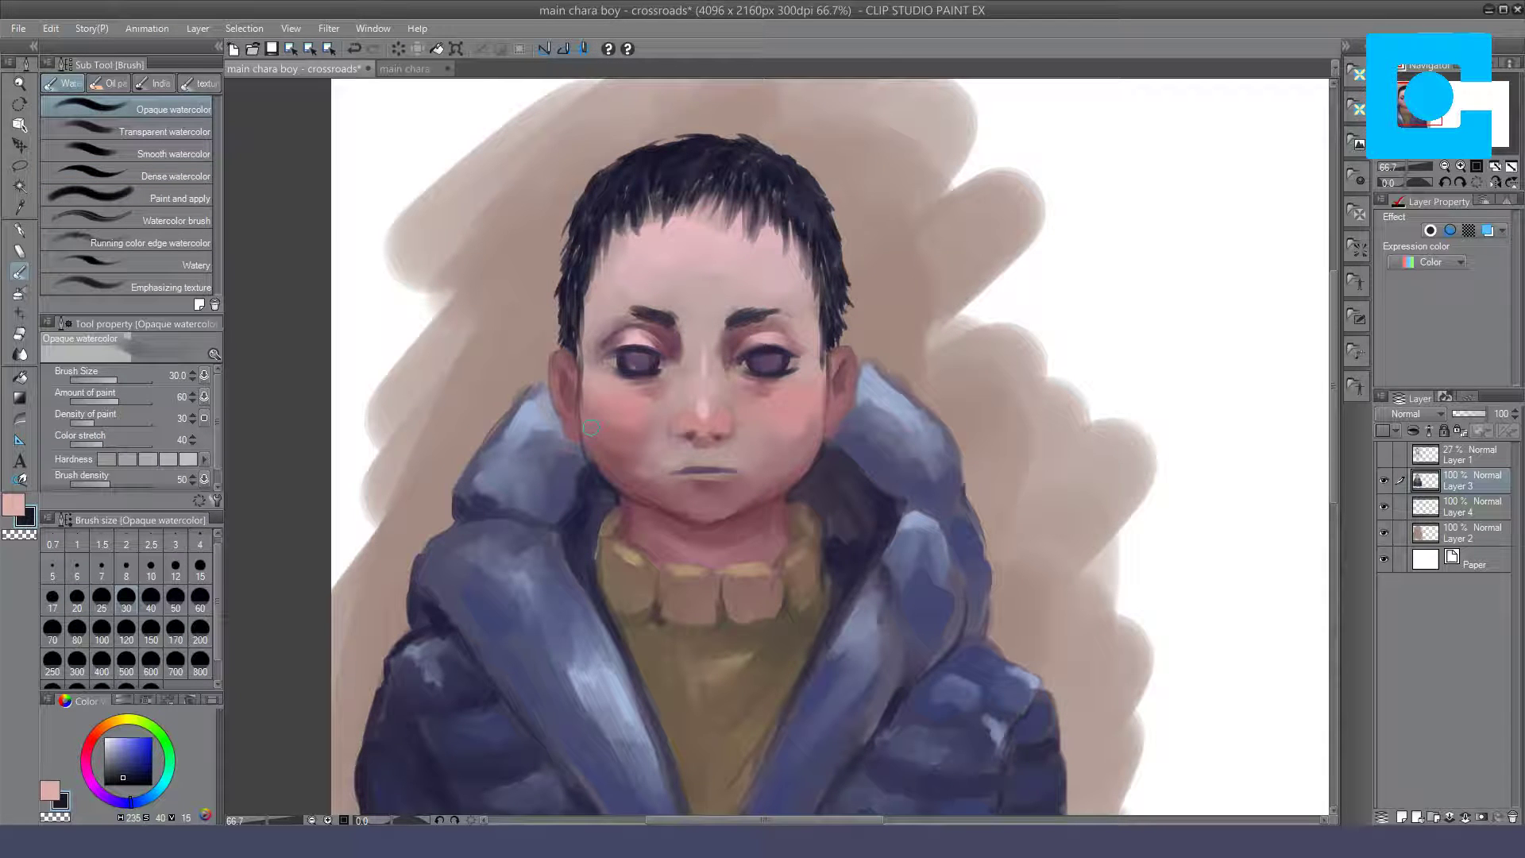
{"action": "key", "text": "ctrl+z"}
{"action": "key", "text": "ctrl+y"}
{"action": "left_click_drag", "start_coordinate": [590, 402], "coordinate": [608, 479]}
{"action": "left_click", "coordinate": [127, 175]}
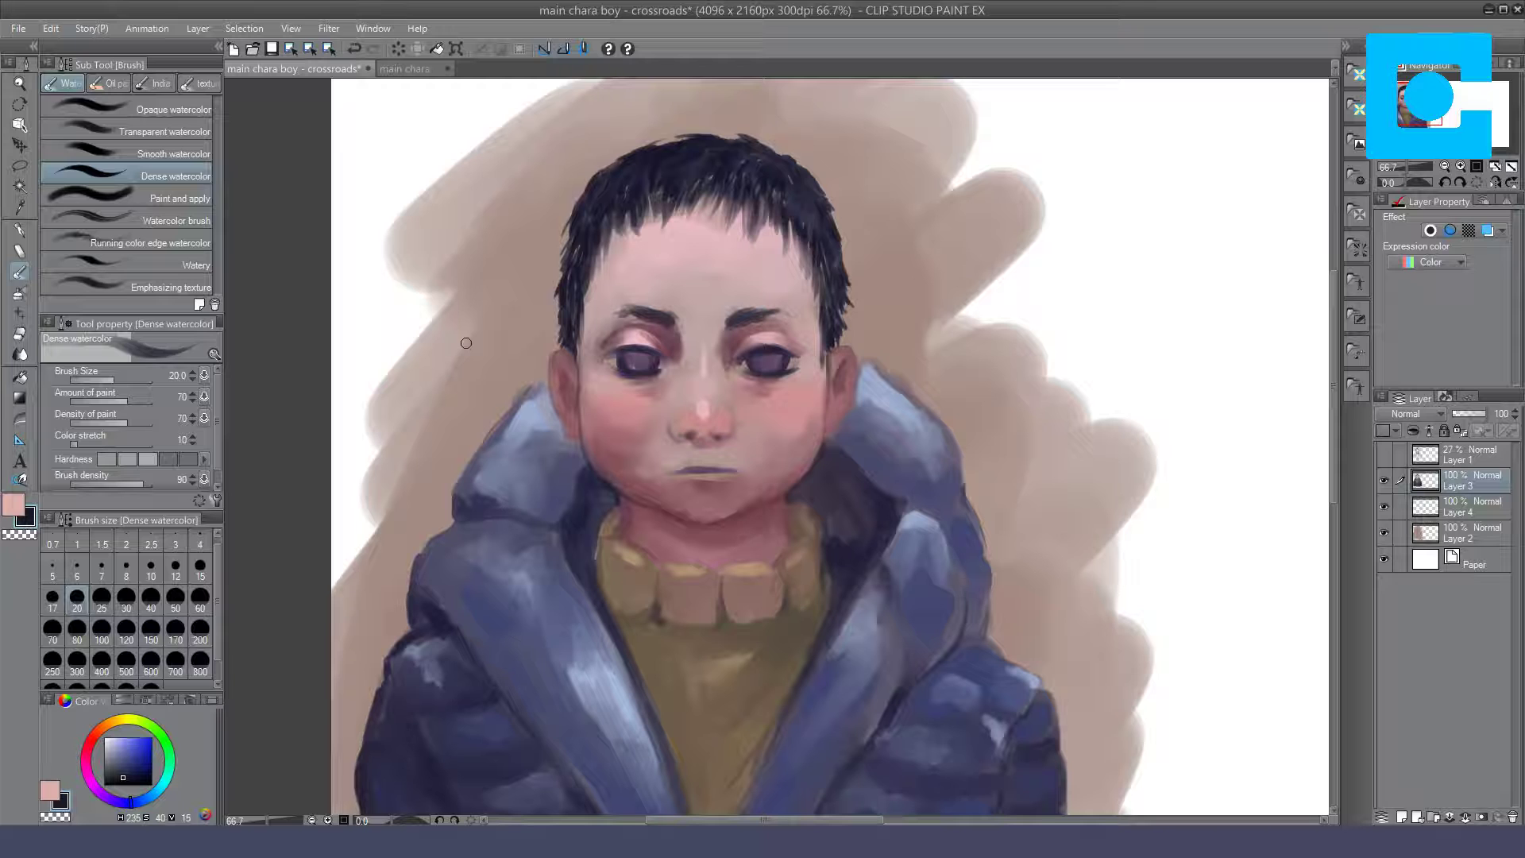
{"action": "key", "text": "b"}
{"action": "left_click", "coordinate": [200, 566]}
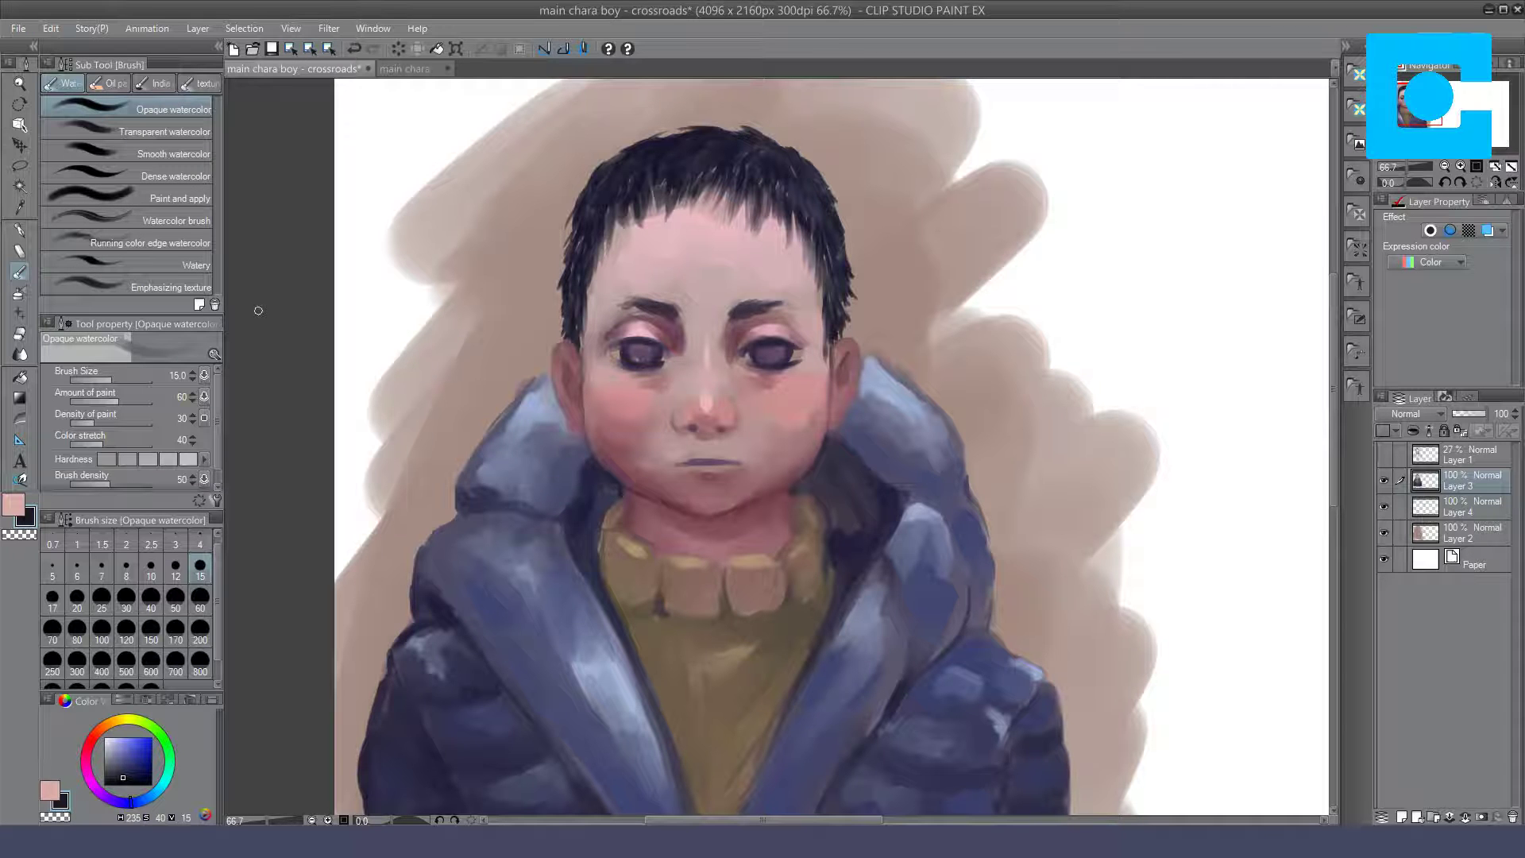
Step: Try dark pupils in the centre of both irises with the size 20 Dense watercolor brush
{"action": "left_click", "coordinate": [170, 175]}
{"action": "left_click_drag", "start_coordinate": [767, 349], "coordinate": [774, 351]}
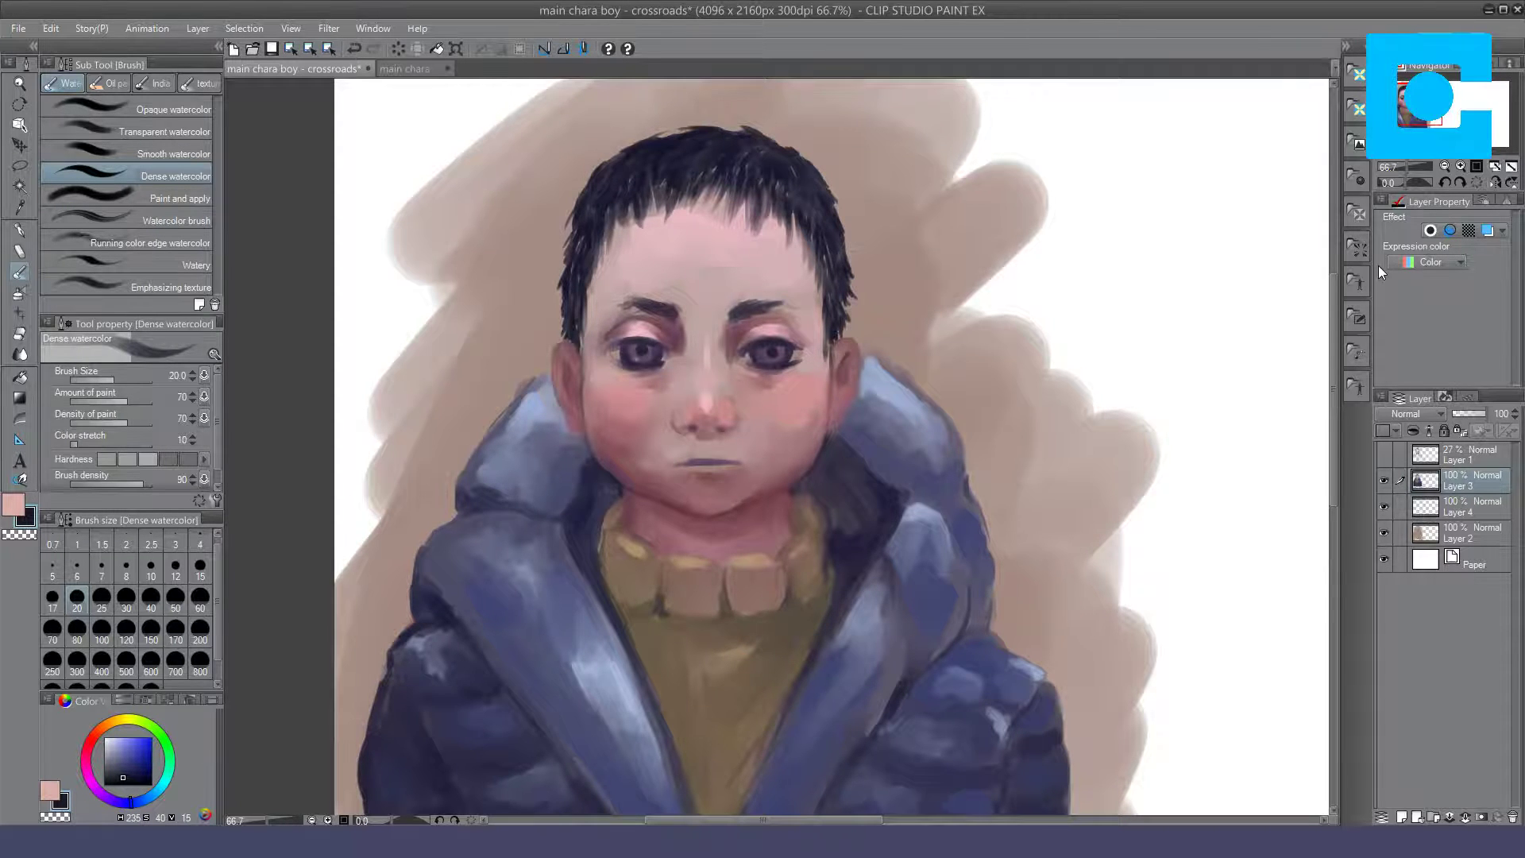
{"action": "left_click", "coordinate": [1444, 167]}
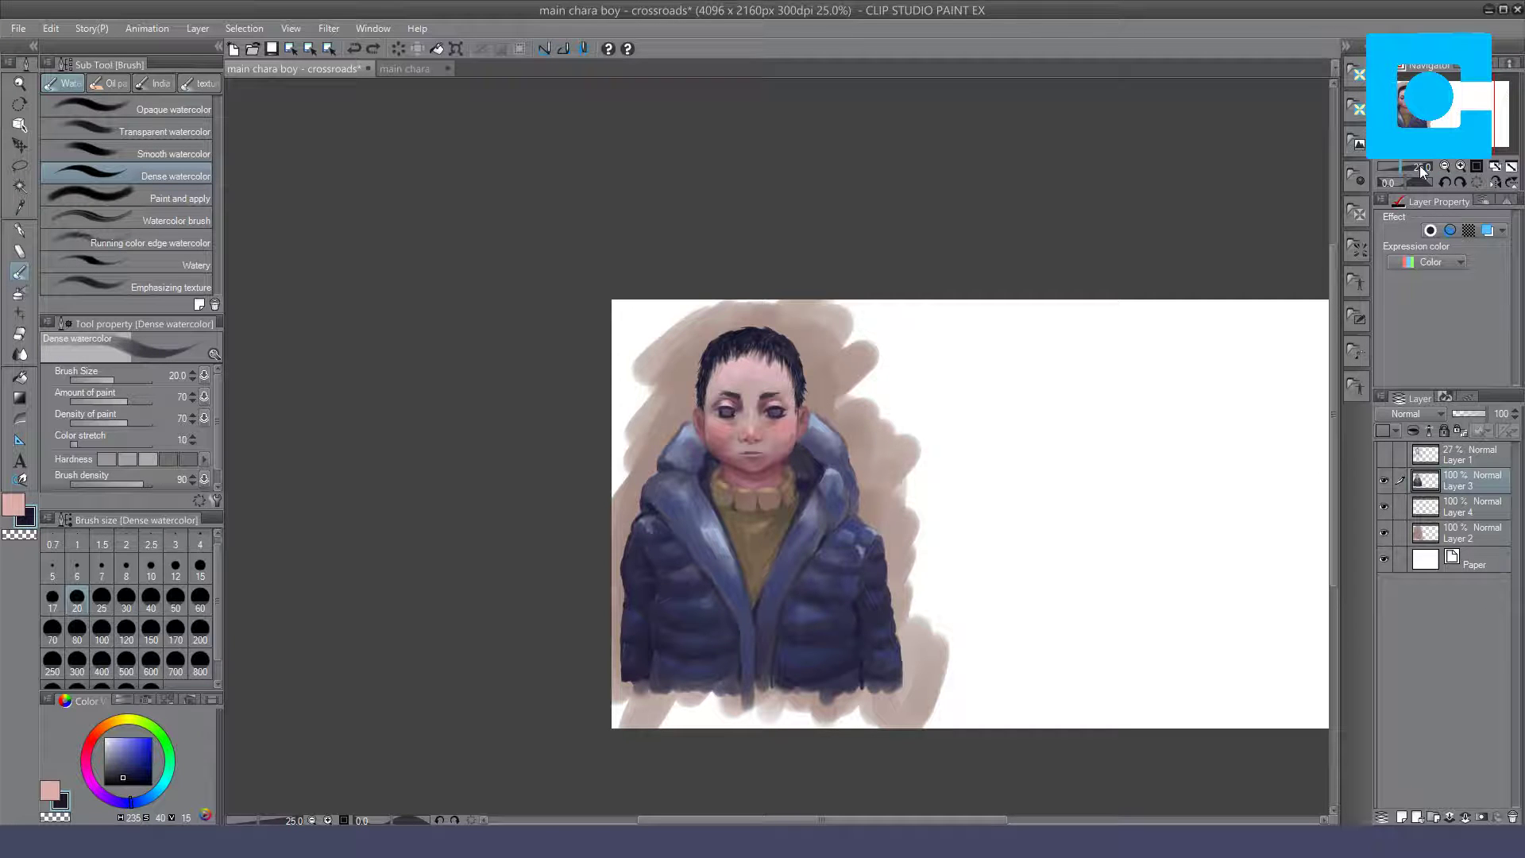
{"action": "left_click", "coordinate": [1422, 171]}
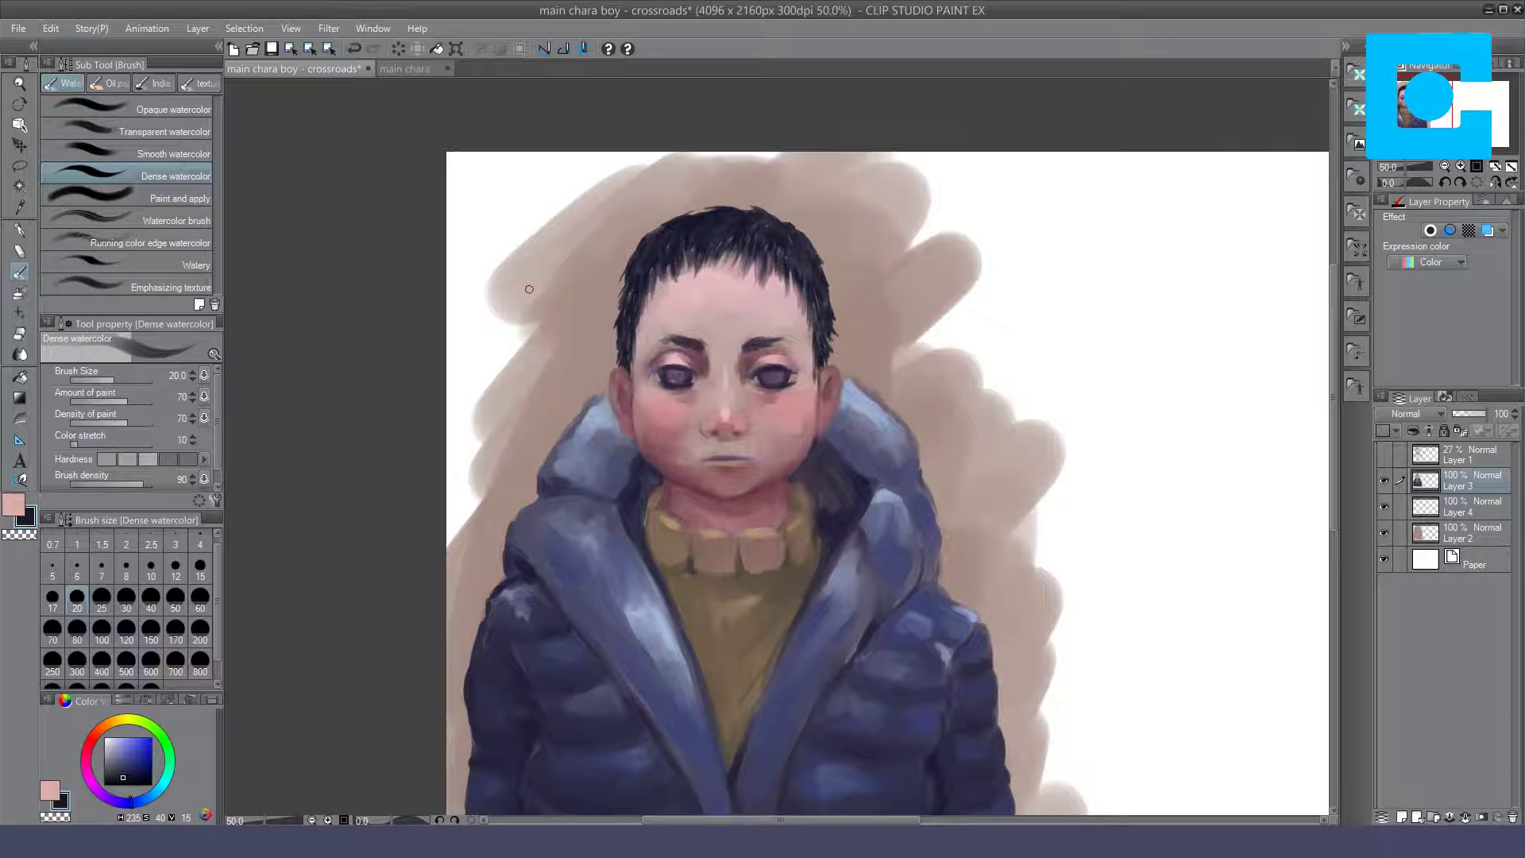
Step: Repaint the irises and inner eyelid areas of both eyes with the size 20 Dense watercolor brush
{"action": "left_click", "coordinate": [147, 109]}
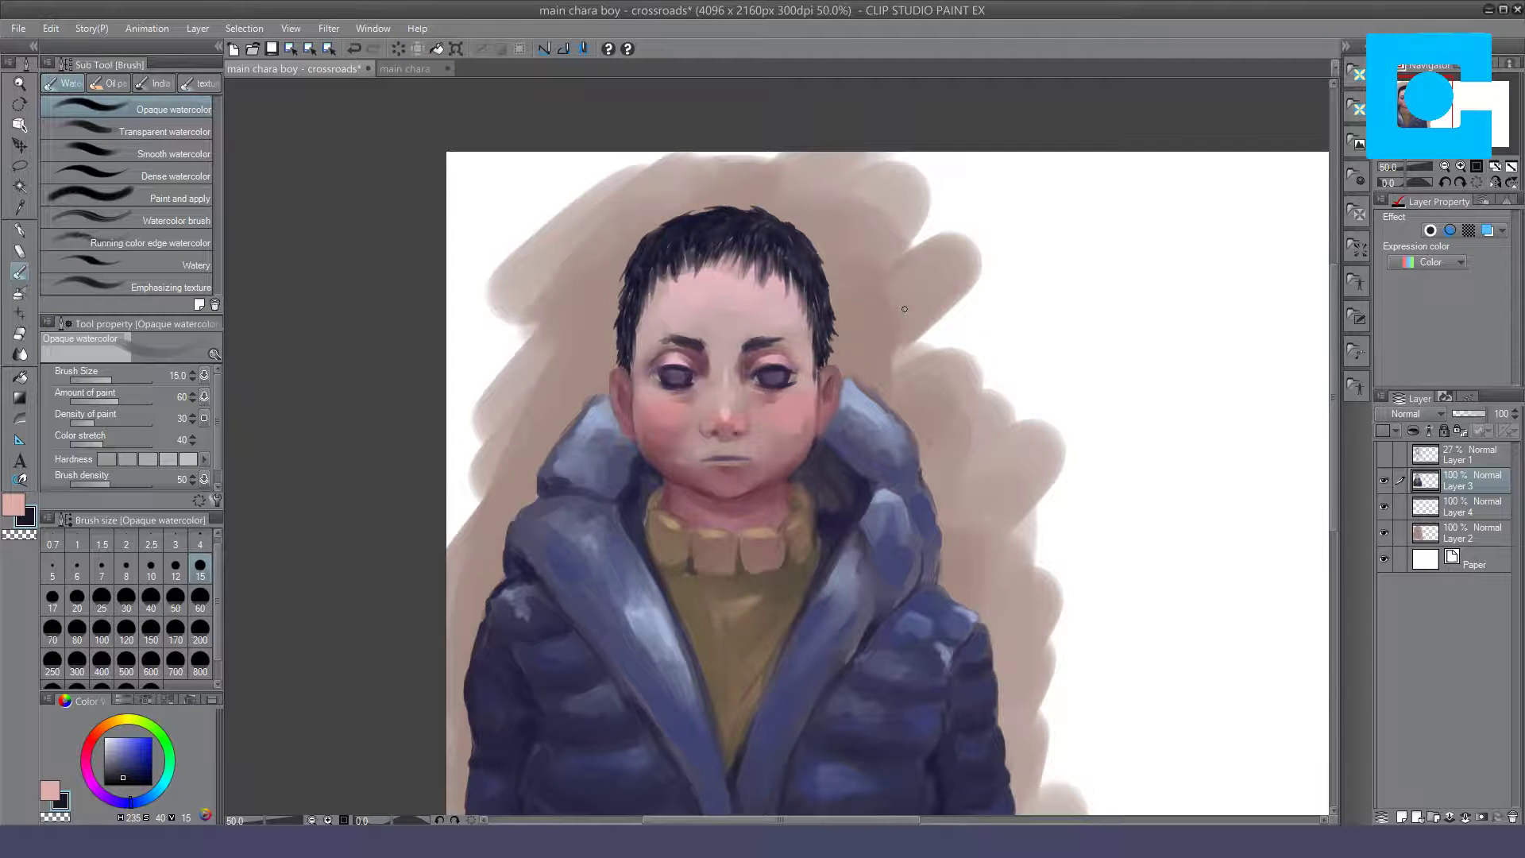
{"action": "left_click_drag", "start_coordinate": [903, 309], "coordinate": [858, 476]}
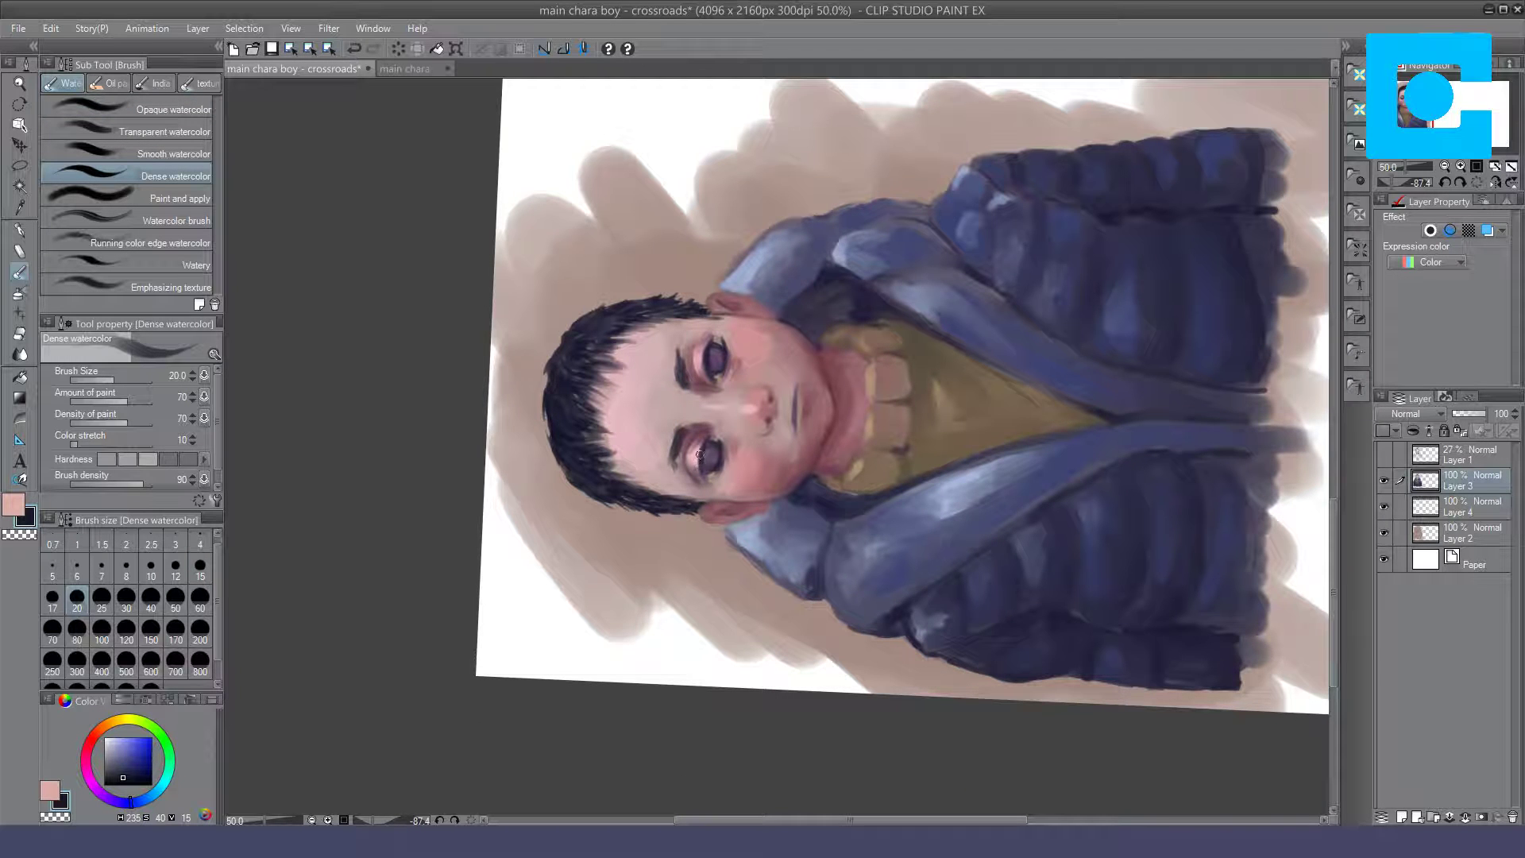
{"action": "left_click_drag", "start_coordinate": [700, 455], "coordinate": [705, 477]}
{"action": "left_click", "coordinate": [717, 341]}
{"action": "left_click", "coordinate": [1478, 183]}
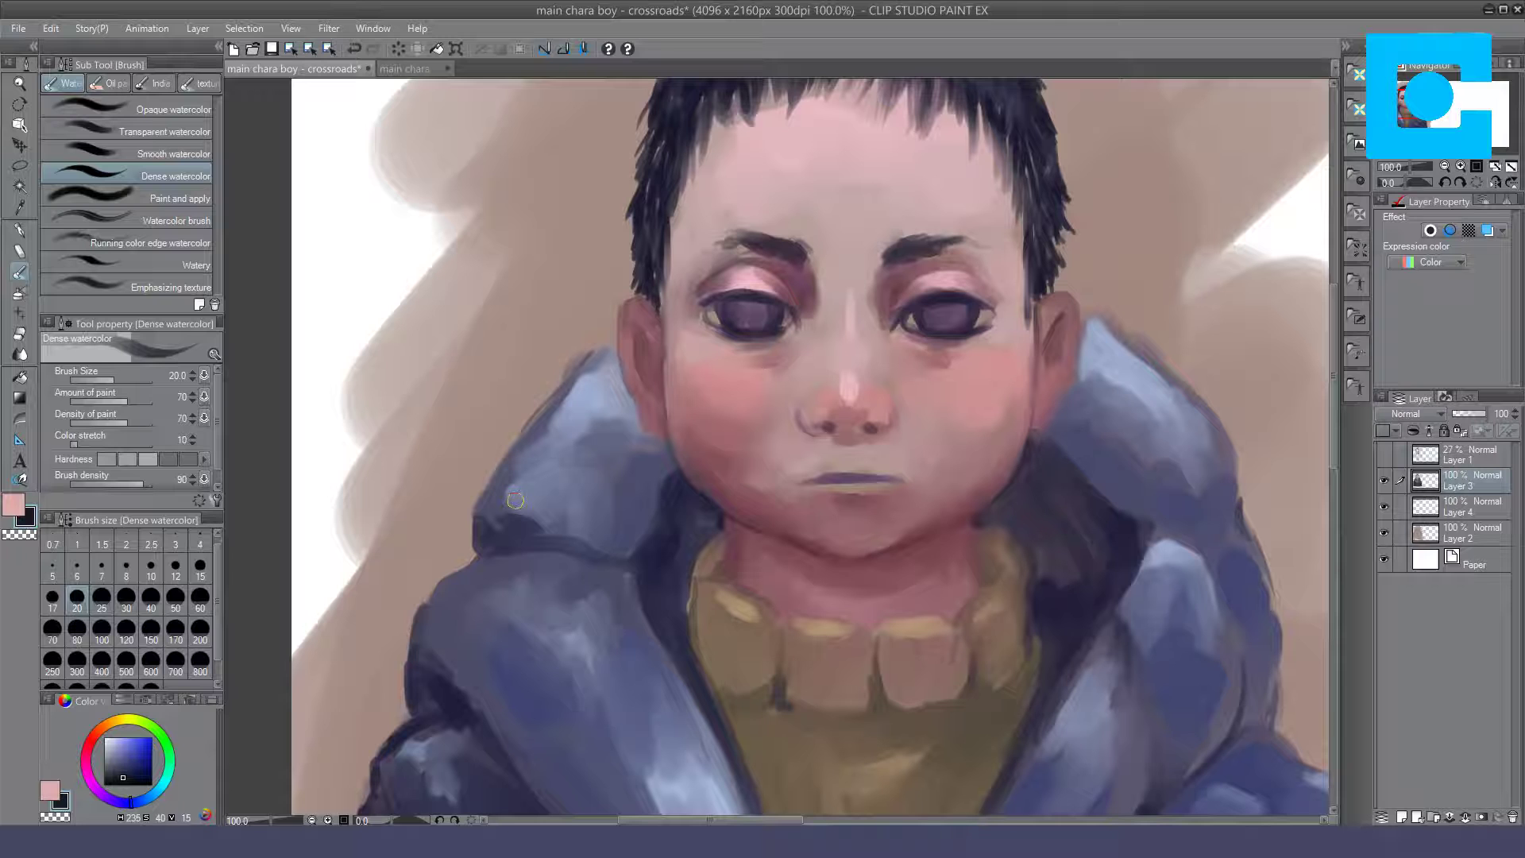
Step: Undo the last stroke and blend the edge between the earlobe and the cheek with the size 15 Opaque watercolor brush
{"action": "key", "text": "ctrl+z"}
{"action": "key", "text": "b"}
{"action": "left_click_drag", "start_coordinate": [659, 414], "coordinate": [667, 426]}
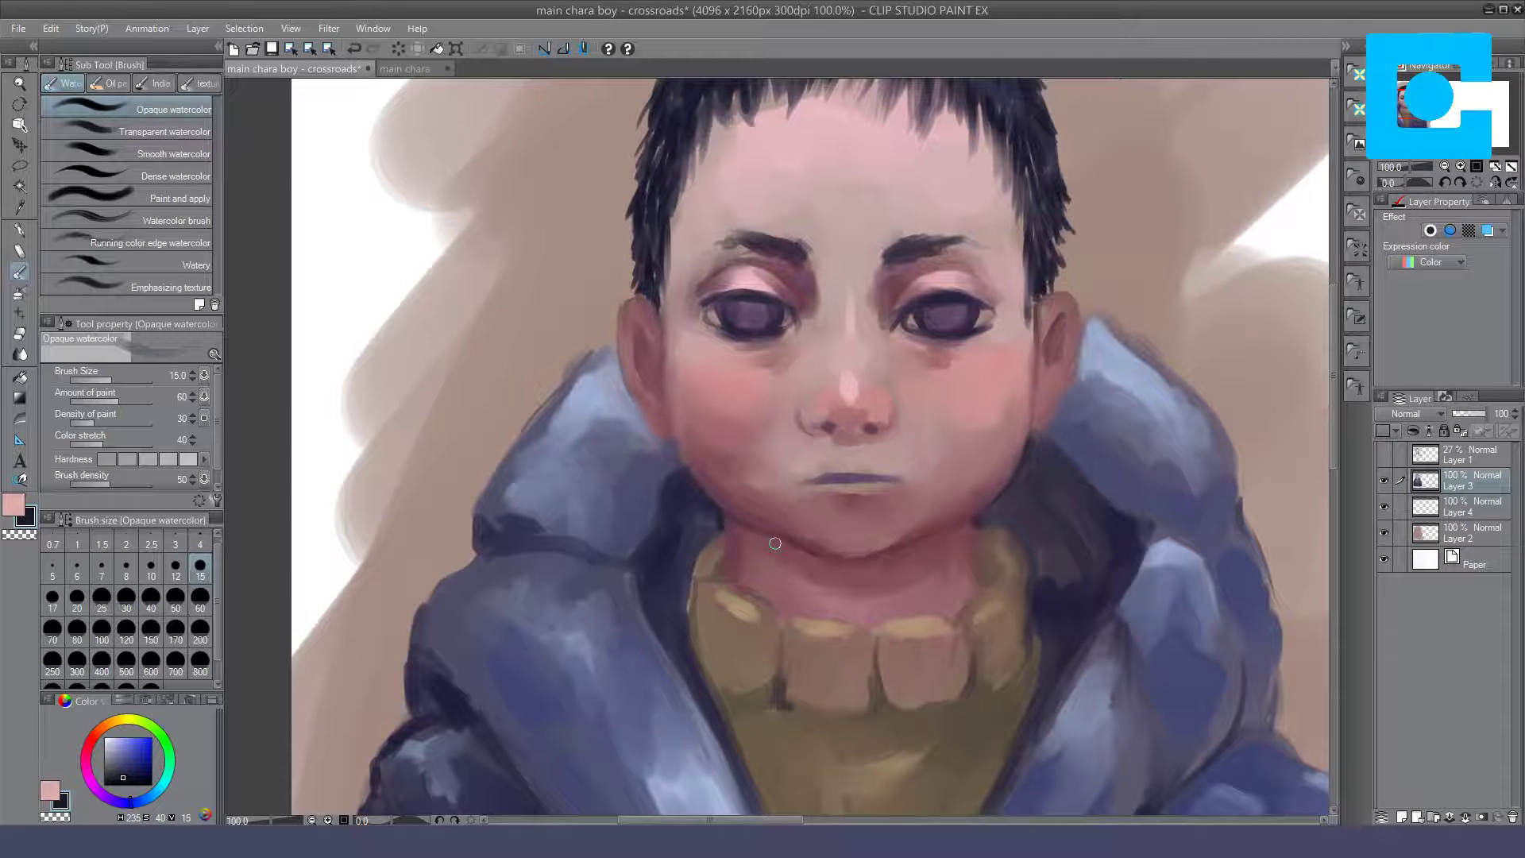
Step: Mirror the canvas view and blend the skin around the eye sockets, lower lids, nostril and upper eyelid with the size 15 Opaque watercolor brush
{"action": "left_click", "coordinate": [1490, 182]}
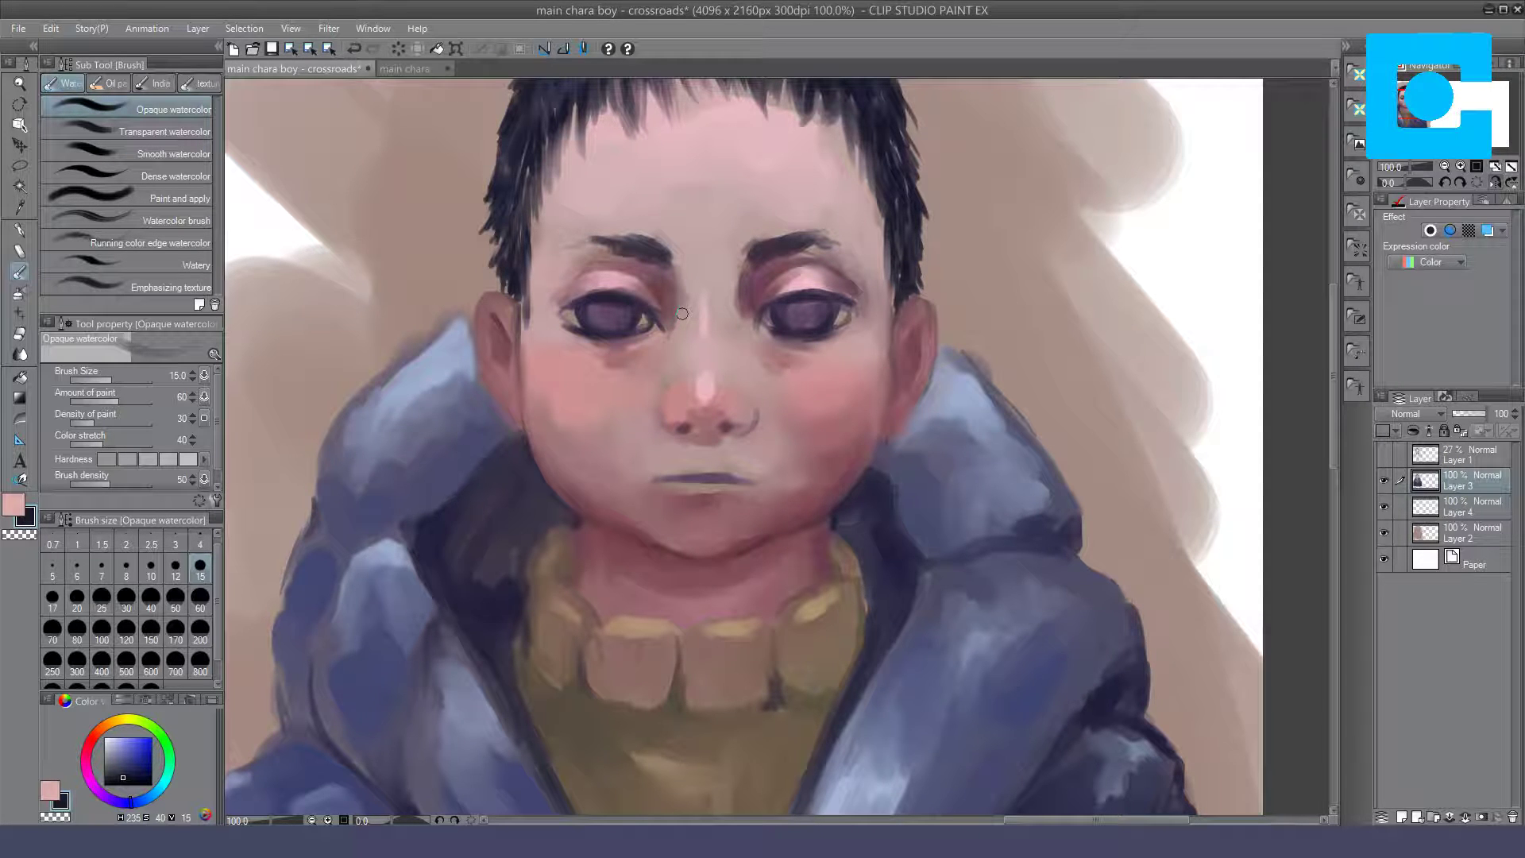
{"action": "left_click_drag", "start_coordinate": [739, 278], "coordinate": [748, 315]}
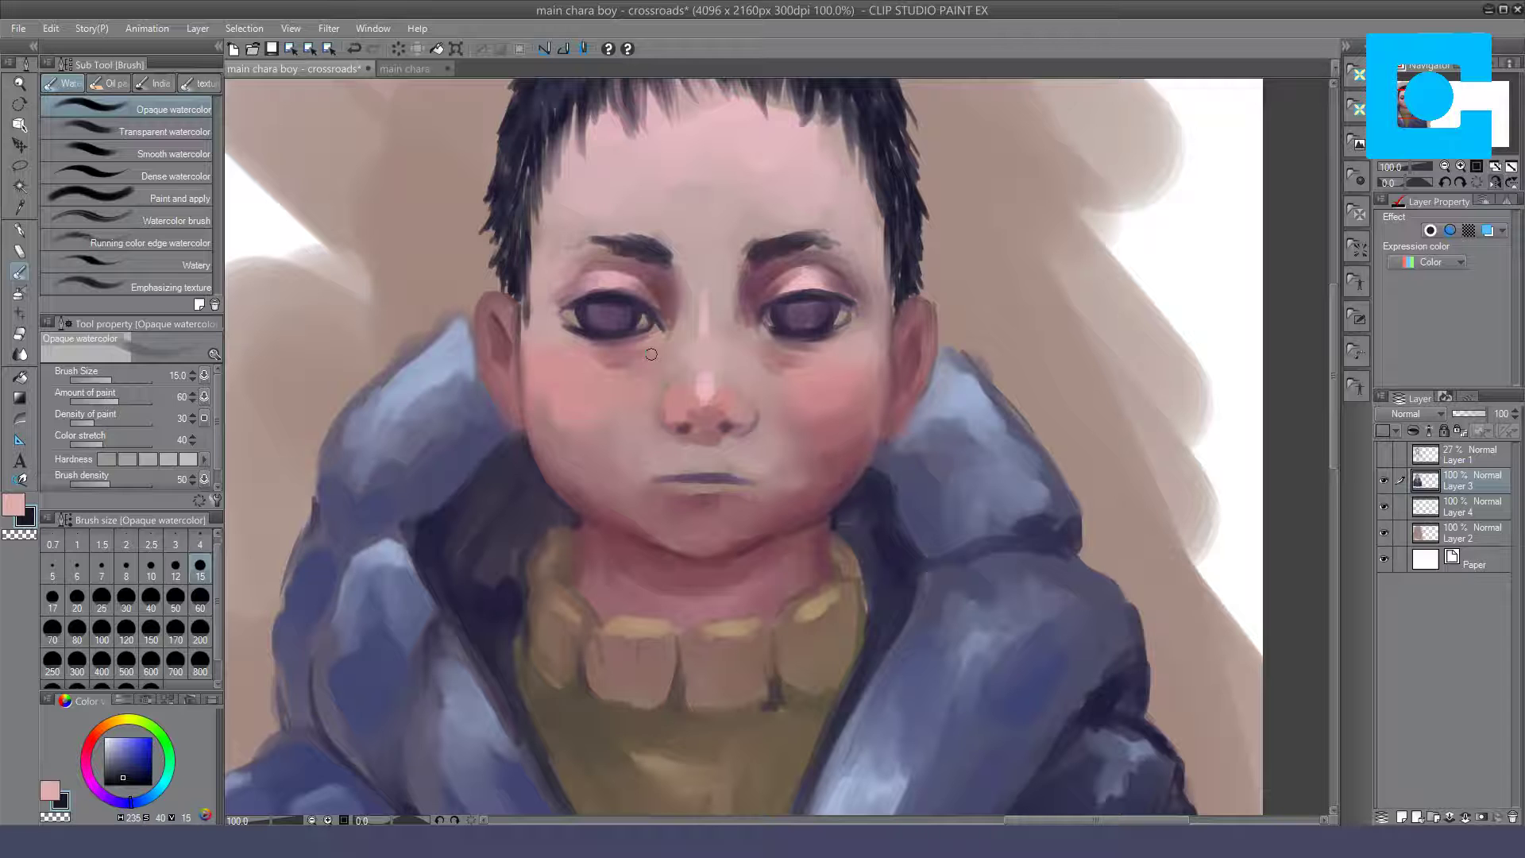
{"action": "left_click_drag", "start_coordinate": [609, 344], "coordinate": [649, 339]}
{"action": "left_click_drag", "start_coordinate": [734, 440], "coordinate": [726, 431]}
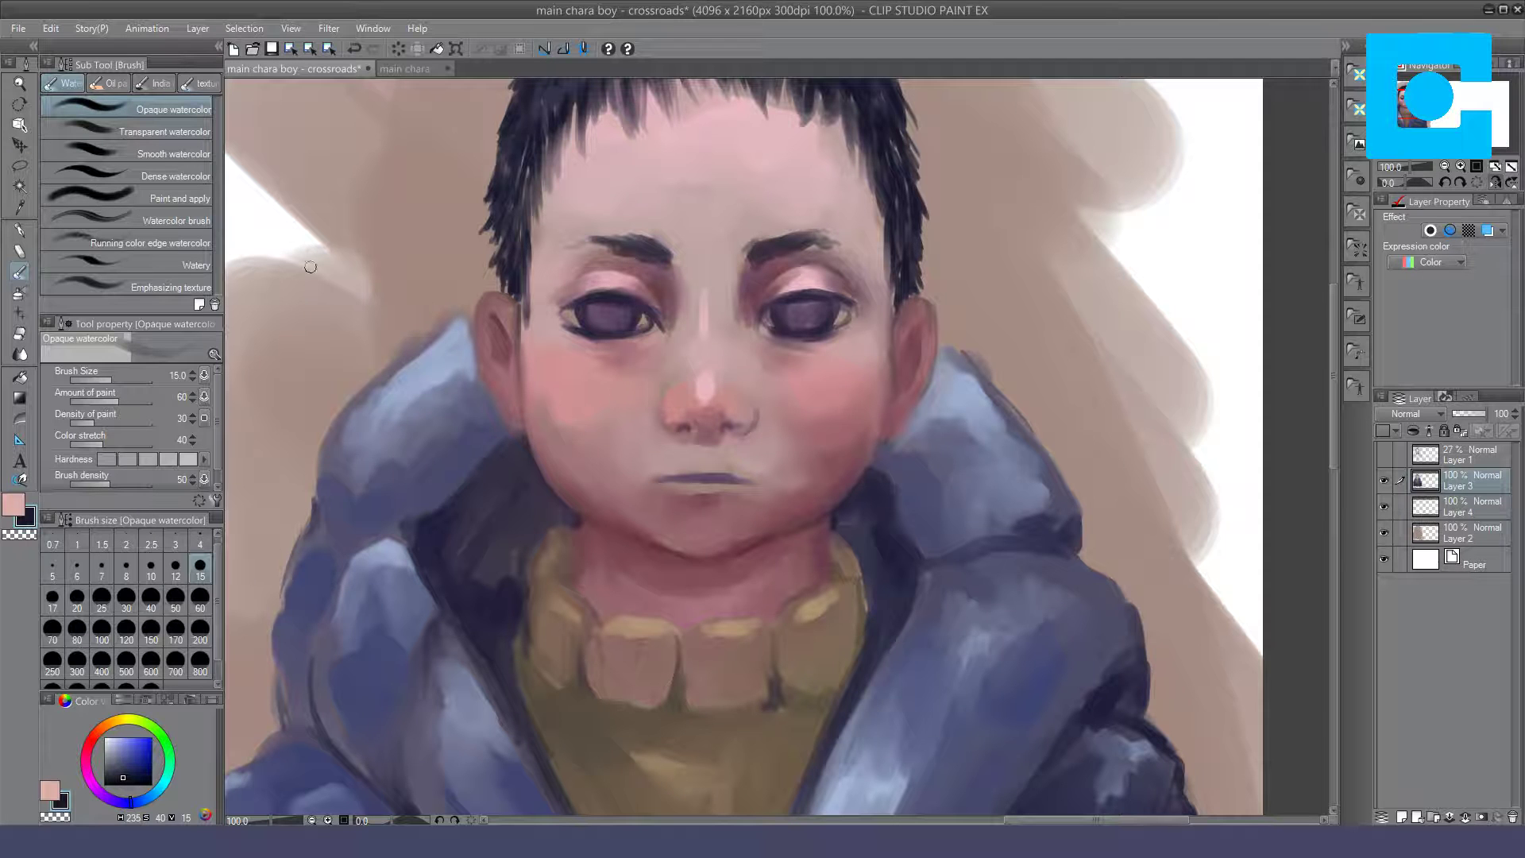
{"action": "left_click_drag", "start_coordinate": [790, 270], "coordinate": [818, 260]}
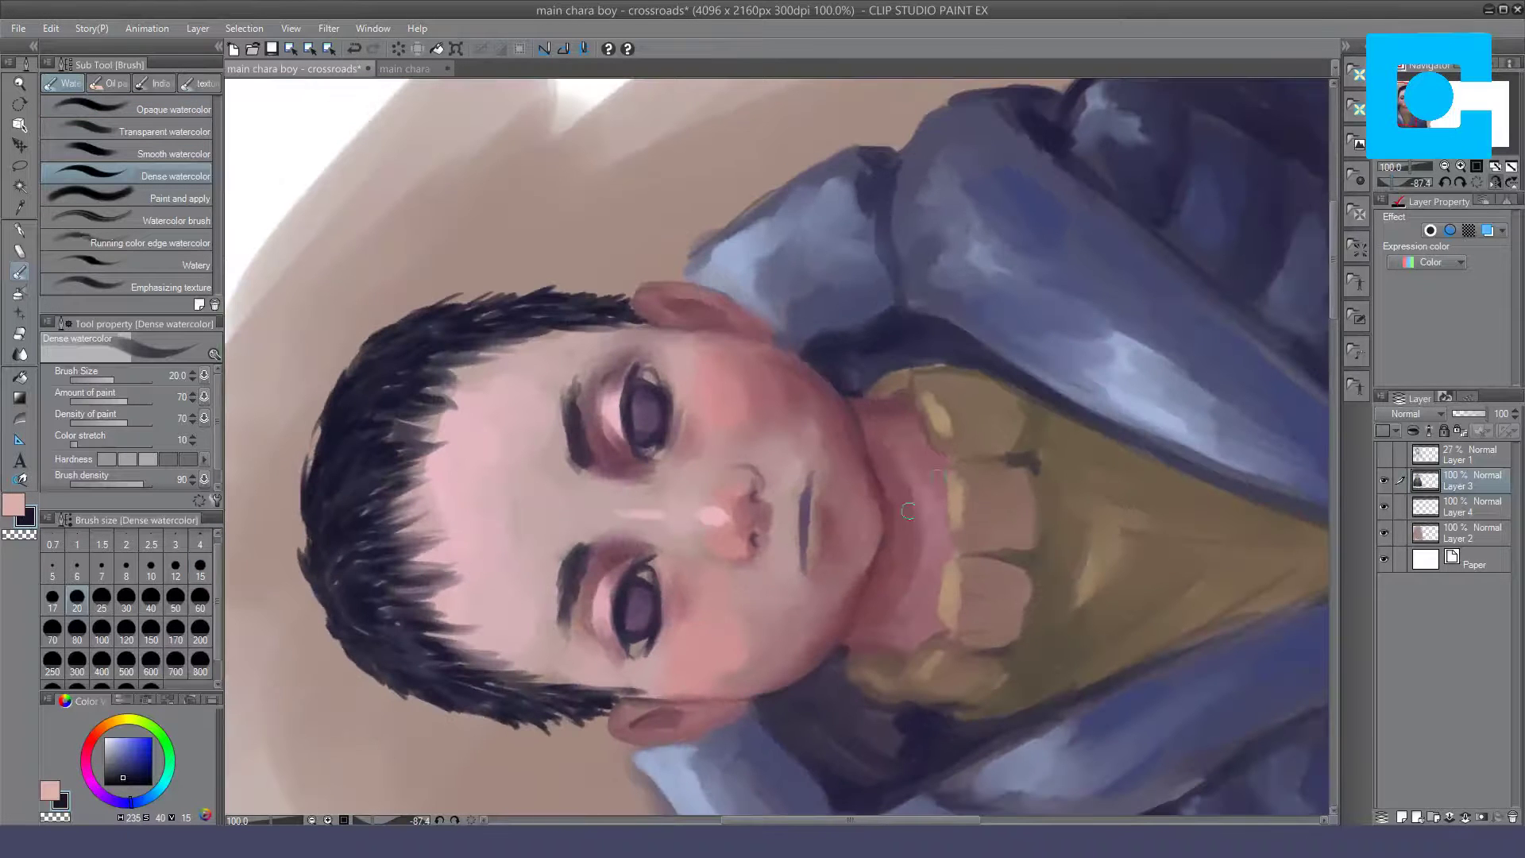
Step: Redraw the line between the lips darker with the Dense watercolor brush at size 15
{"action": "left_click_drag", "start_coordinate": [887, 490], "coordinate": [872, 443]}
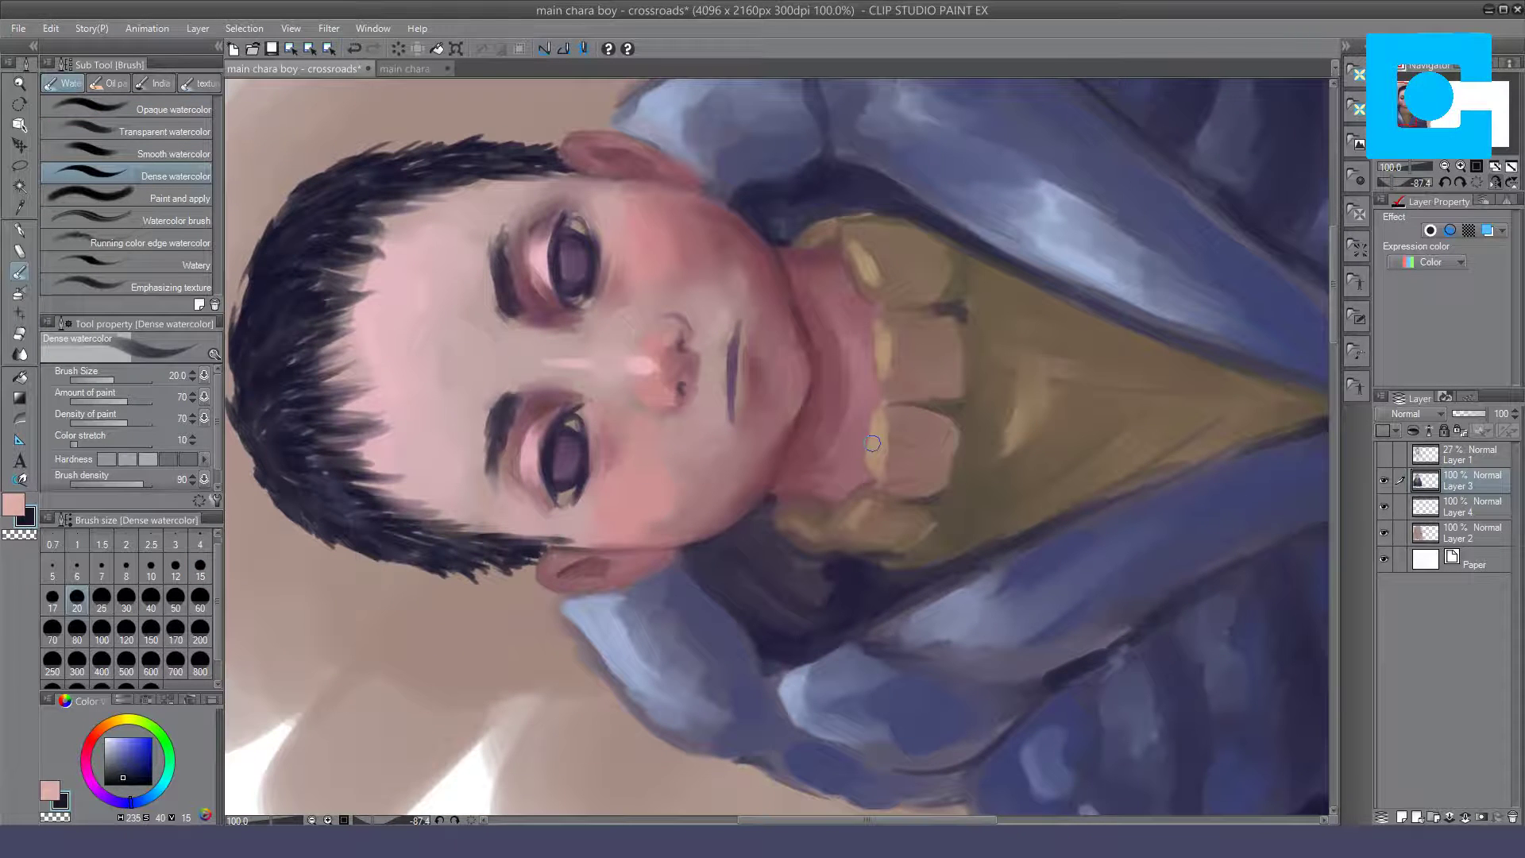
{"action": "left_click", "coordinate": [200, 566]}
{"action": "mouse_move", "coordinate": [731, 375]}
{"action": "left_mouse_down"}
{"action": "mouse_move", "coordinate": [732, 410]}
{"action": "mouse_move", "coordinate": [742, 316]}
{"action": "left_mouse_up"}
{"action": "left_click_drag", "start_coordinate": [730, 378], "coordinate": [735, 404]}
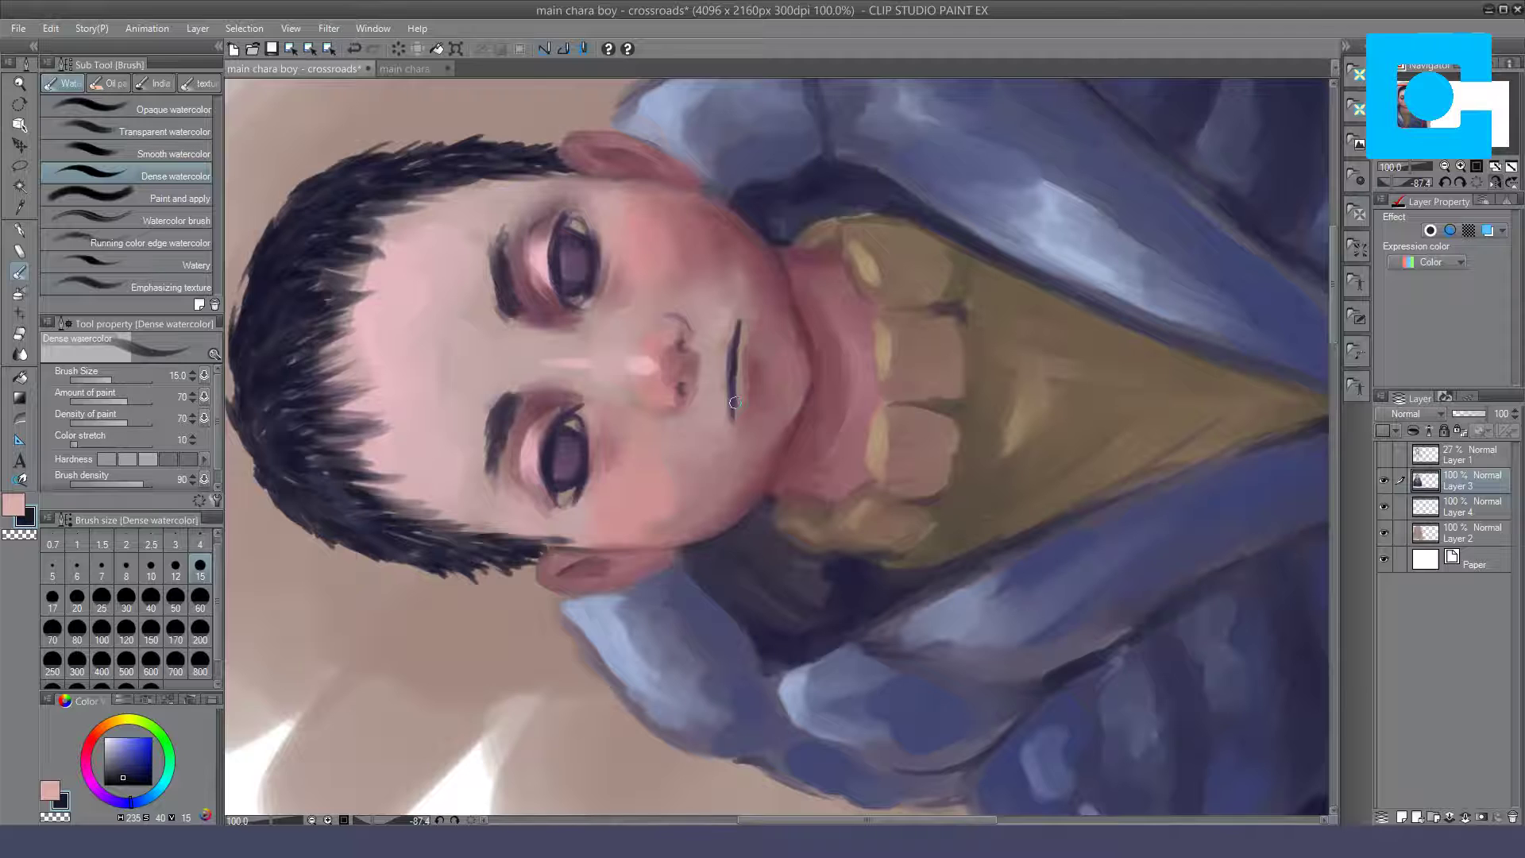
{"action": "key", "text": "ctrl+@"}
{"action": "left_click_drag", "start_coordinate": [1041, 230], "coordinate": [1042, 307]}
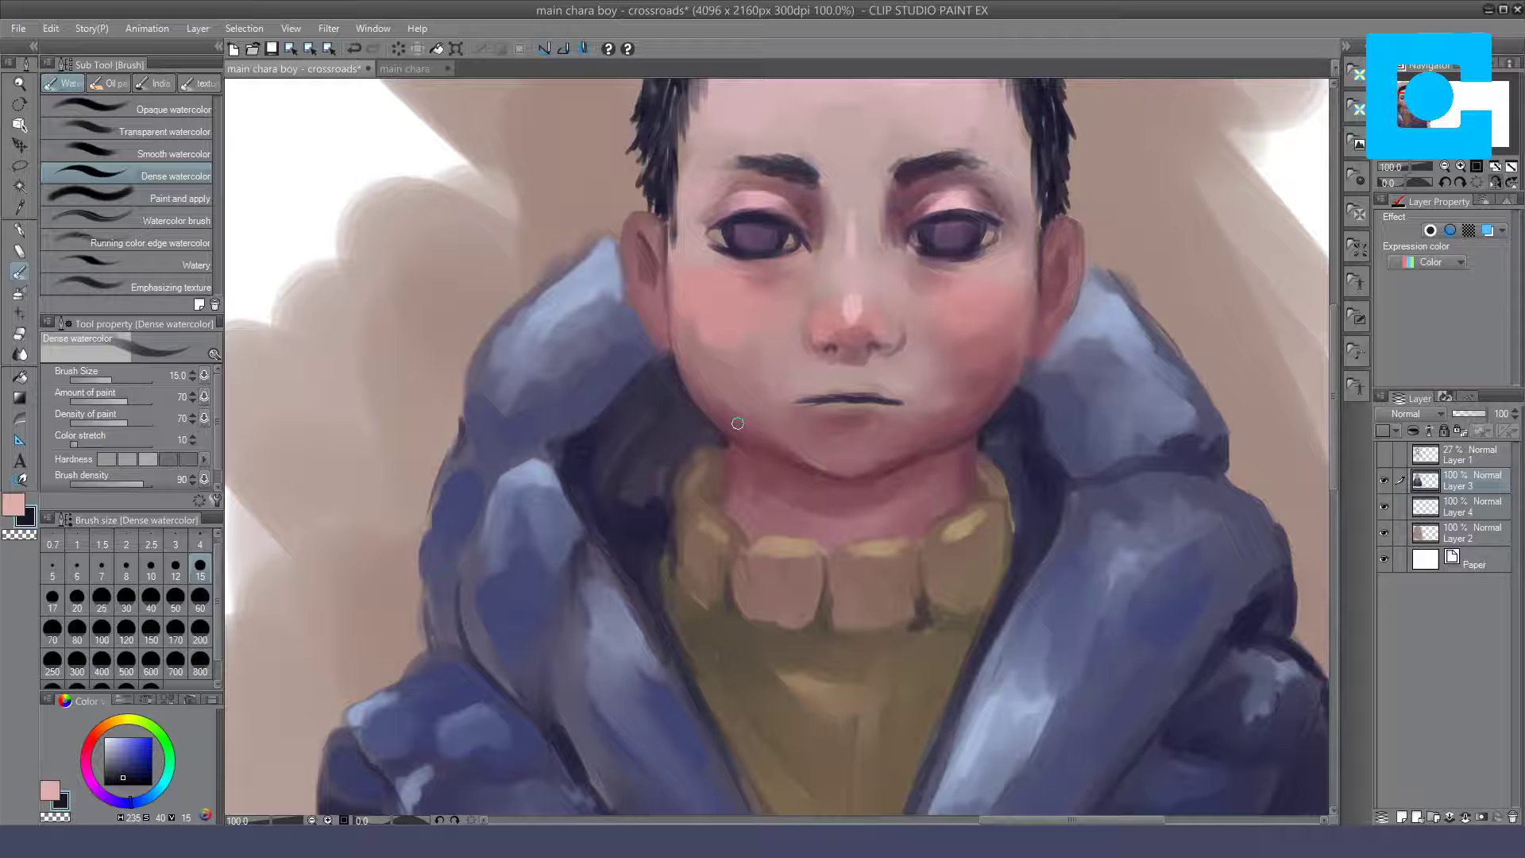
Step: Outline the side of the neck and deepen the shadow line beneath the chin with the size 15 Dense watercolor brush
{"action": "left_click_drag", "start_coordinate": [726, 478], "coordinate": [727, 512]}
{"action": "left_click_drag", "start_coordinate": [726, 447], "coordinate": [726, 478]}
{"action": "left_click_drag", "start_coordinate": [725, 454], "coordinate": [728, 512]}
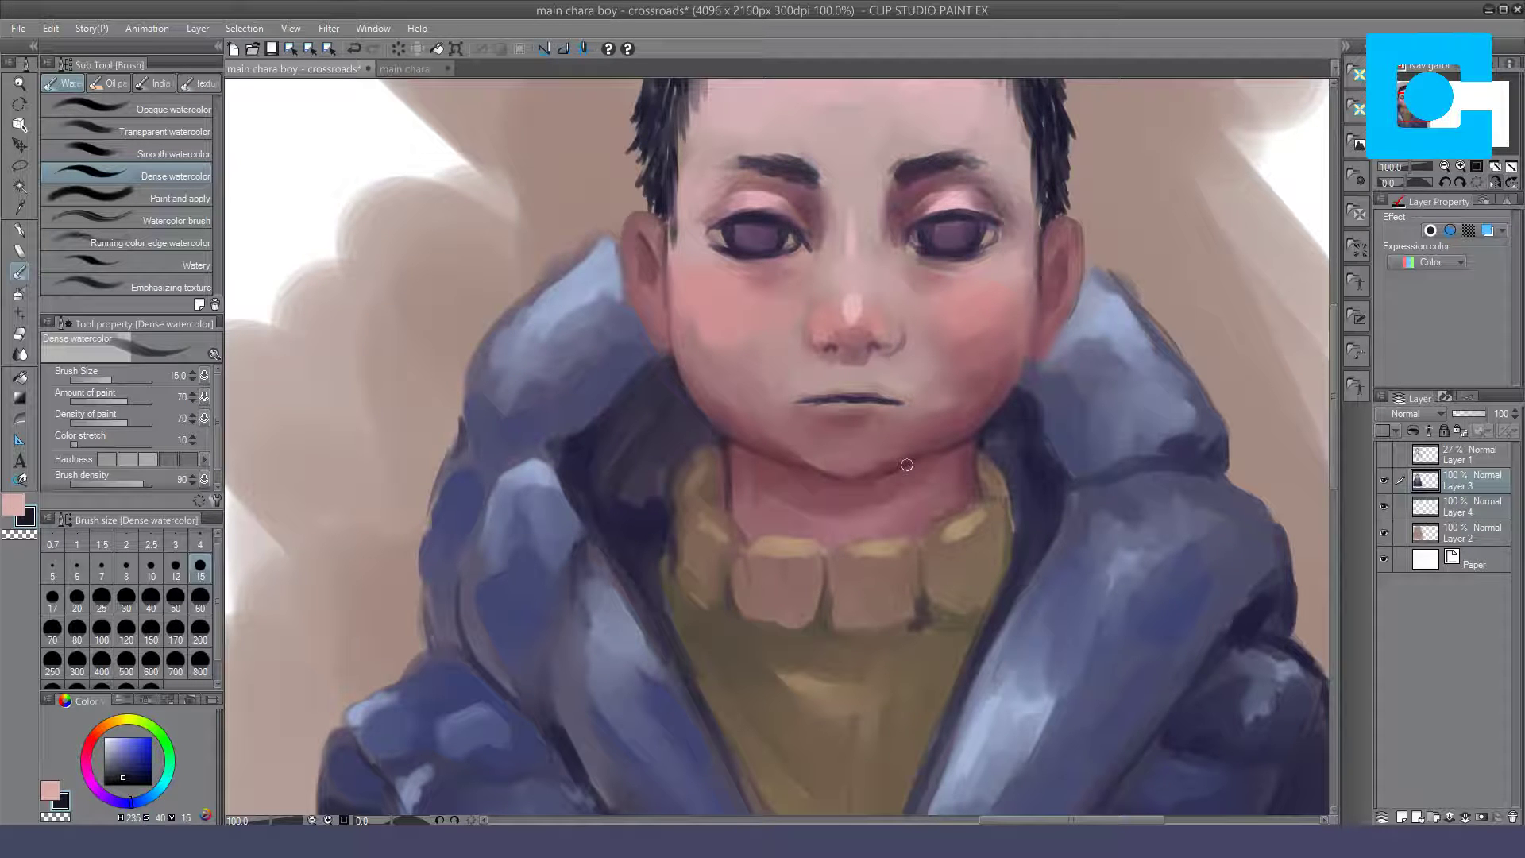
{"action": "left_click_drag", "start_coordinate": [772, 458], "coordinate": [849, 481]}
Step: Check the portrait mirrored, then blend the inner eye corners and both sides of the nose bridge with the size 15 Opaque watercolor brush
{"action": "left_click", "coordinate": [135, 108]}
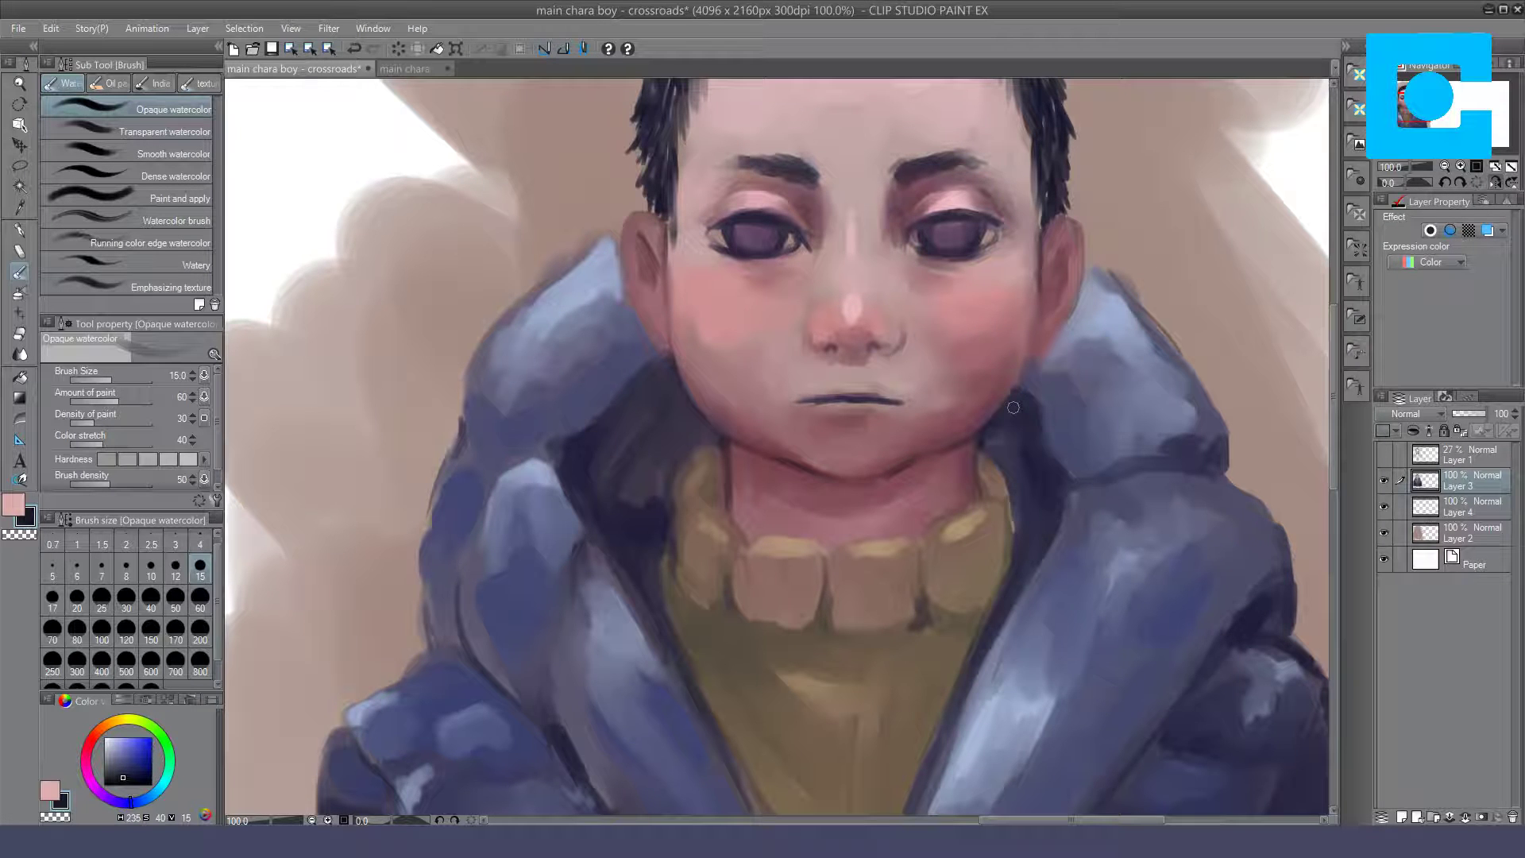
{"action": "left_click", "coordinate": [1500, 181]}
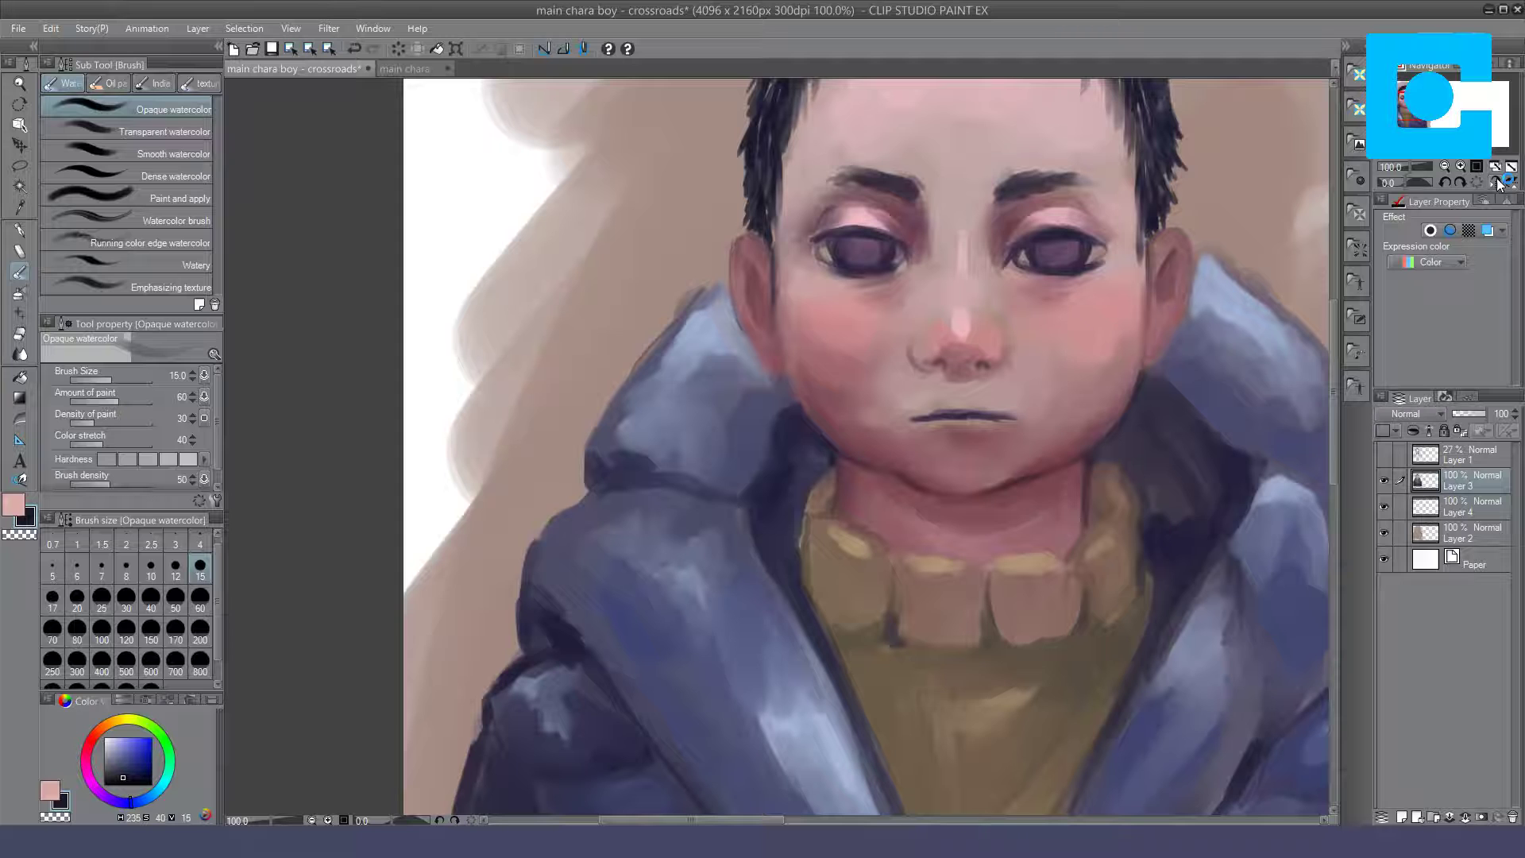
{"action": "left_click", "coordinate": [1496, 183]}
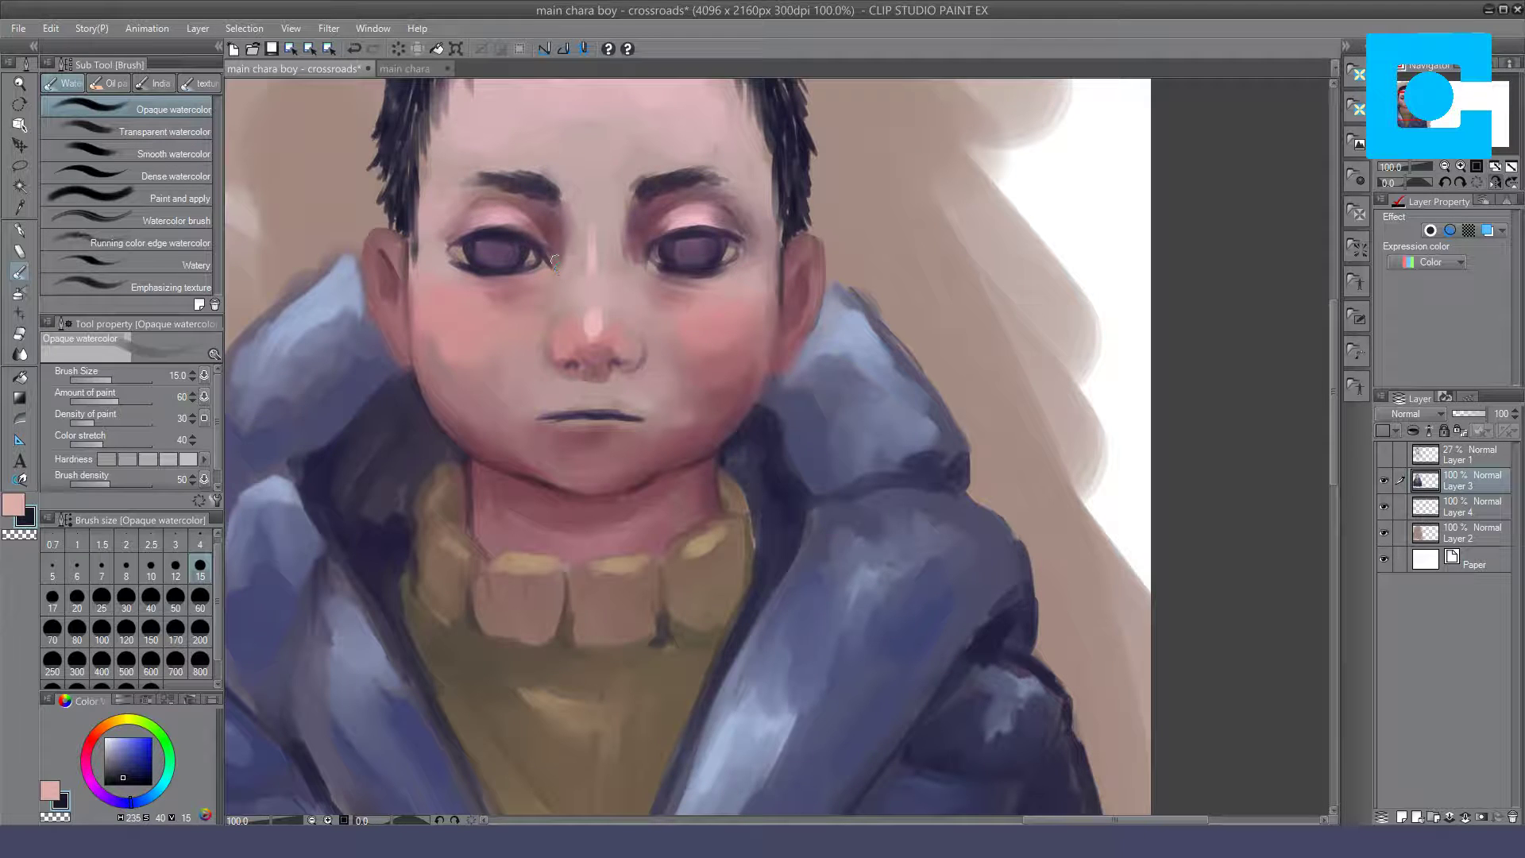
{"action": "mouse_move", "coordinate": [560, 244]}
{"action": "left_mouse_down"}
{"action": "mouse_move", "coordinate": [566, 274]}
{"action": "mouse_move", "coordinate": [641, 231]}
{"action": "mouse_move", "coordinate": [631, 262]}
{"action": "left_mouse_up"}
{"action": "left_click_drag", "start_coordinate": [633, 229], "coordinate": [633, 262]}
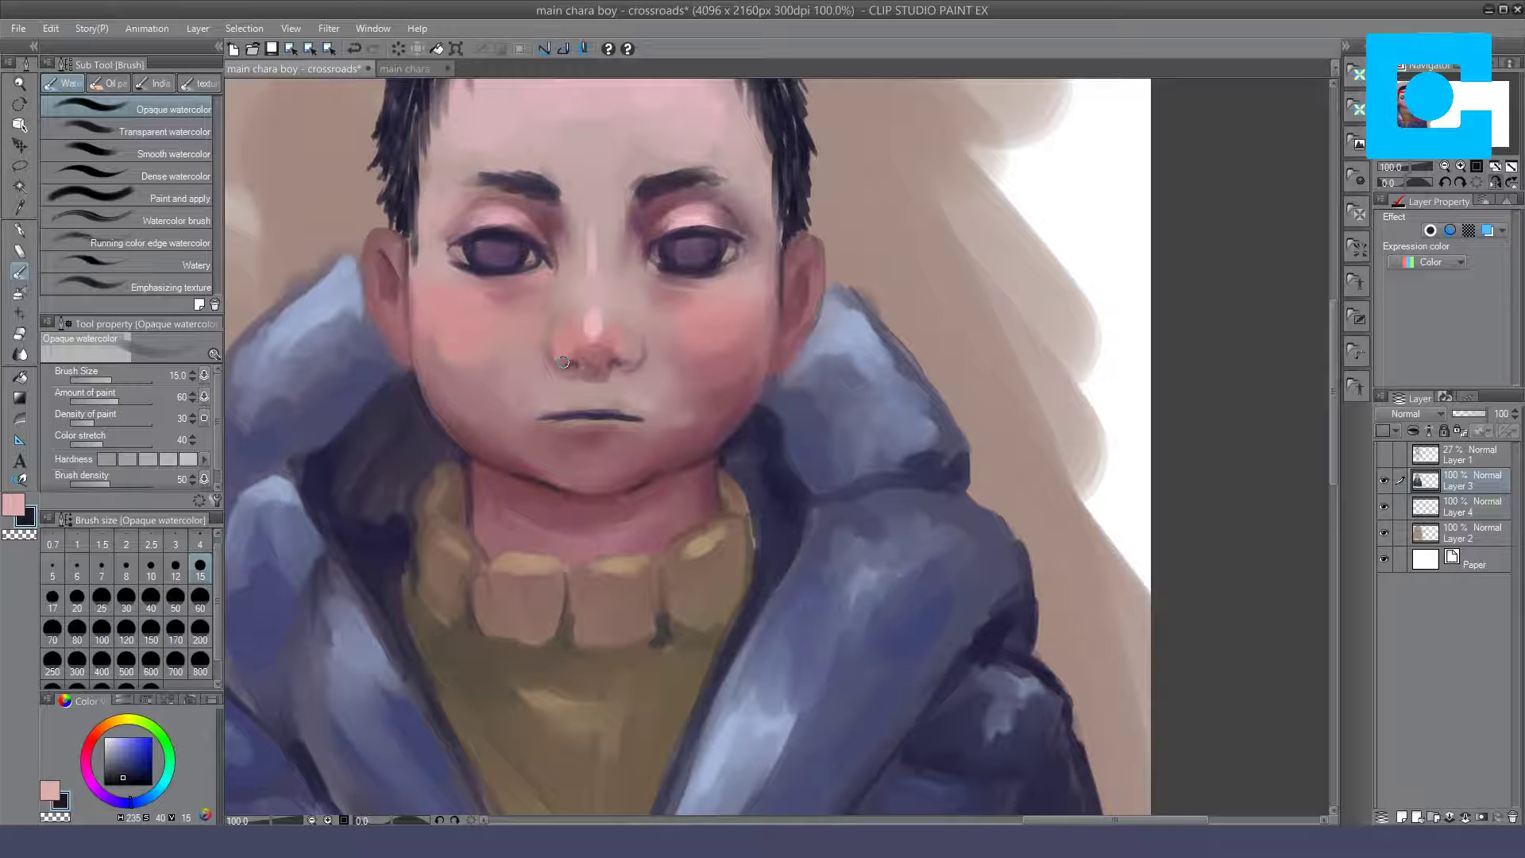
Step: Define the nostril wings with Dense watercolor and blend the underside of the nose with Opaque watercolor
{"action": "left_click", "coordinate": [127, 174]}
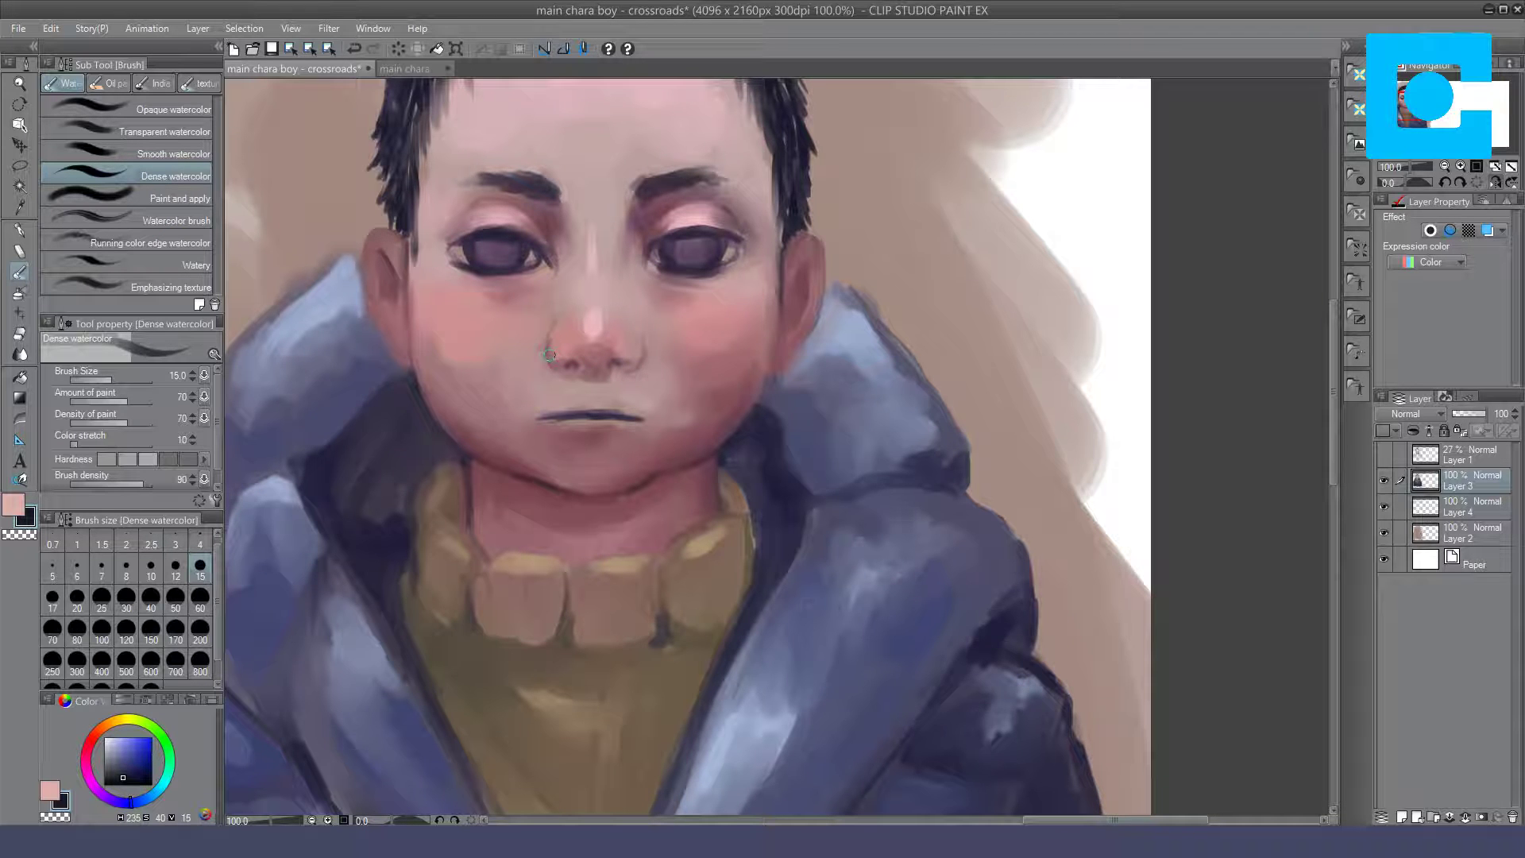
{"action": "left_click_drag", "start_coordinate": [636, 361], "coordinate": [634, 343]}
{"action": "left_click", "coordinate": [127, 107]}
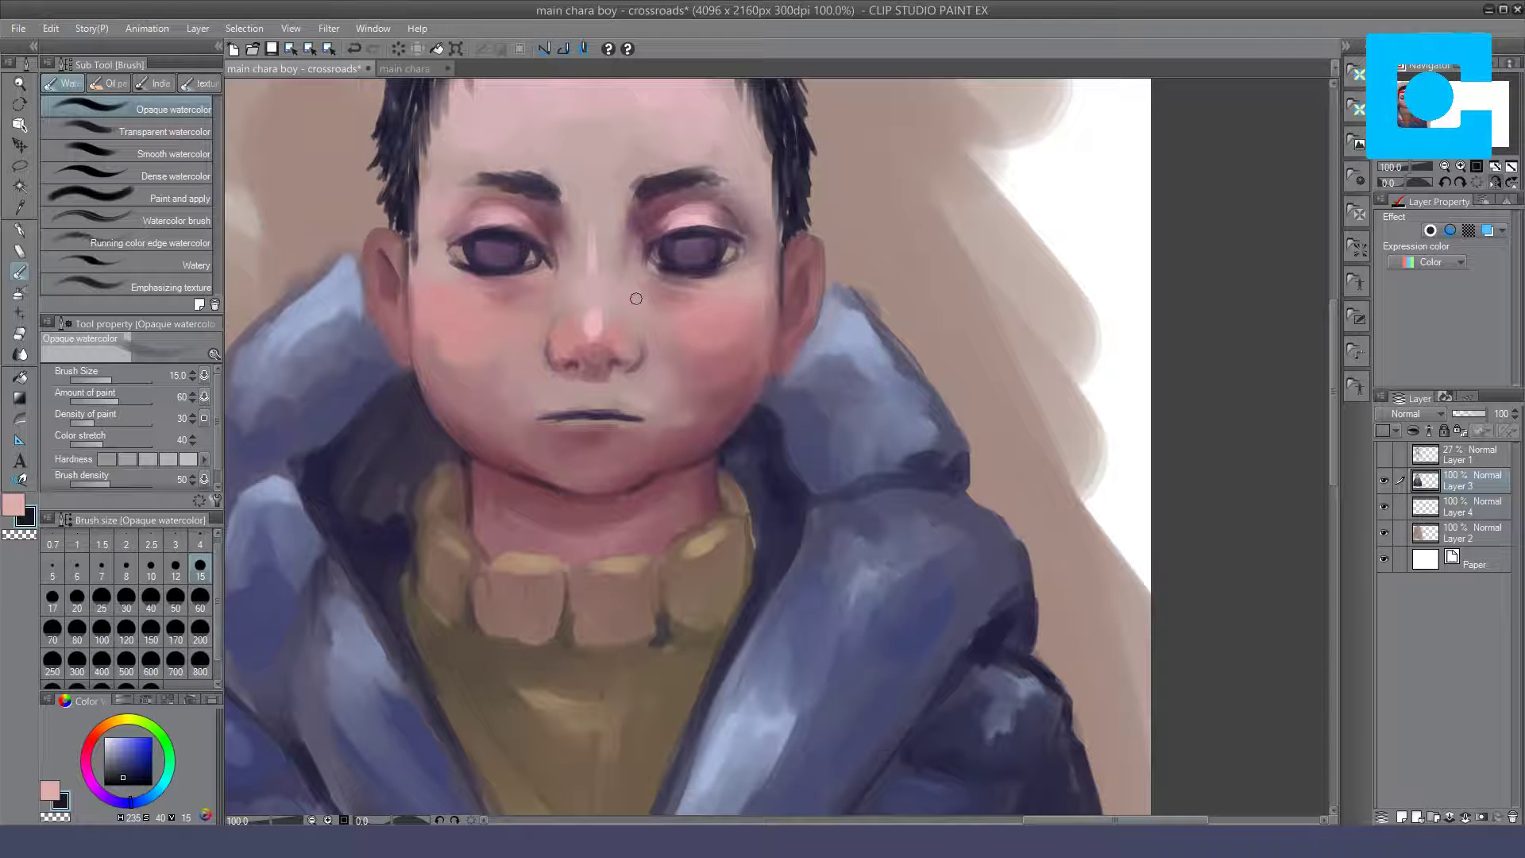
{"action": "mouse_move", "coordinate": [643, 367]}
{"action": "left_mouse_down"}
{"action": "mouse_move", "coordinate": [643, 343]}
{"action": "mouse_move", "coordinate": [636, 372]}
{"action": "mouse_move", "coordinate": [596, 394]}
{"action": "mouse_move", "coordinate": [593, 371]}
{"action": "left_mouse_up"}
{"action": "key", "text": "ctrl+z"}
{"action": "key", "text": "ctrl+y"}
Step: Mix a dark red-brown (H 0, S 52, V 32) and shade the lower lip with Dense watercolor at size 15
{"action": "left_click", "coordinate": [90, 740]}
{"action": "left_click_drag", "start_coordinate": [125, 767], "coordinate": [127, 763]}
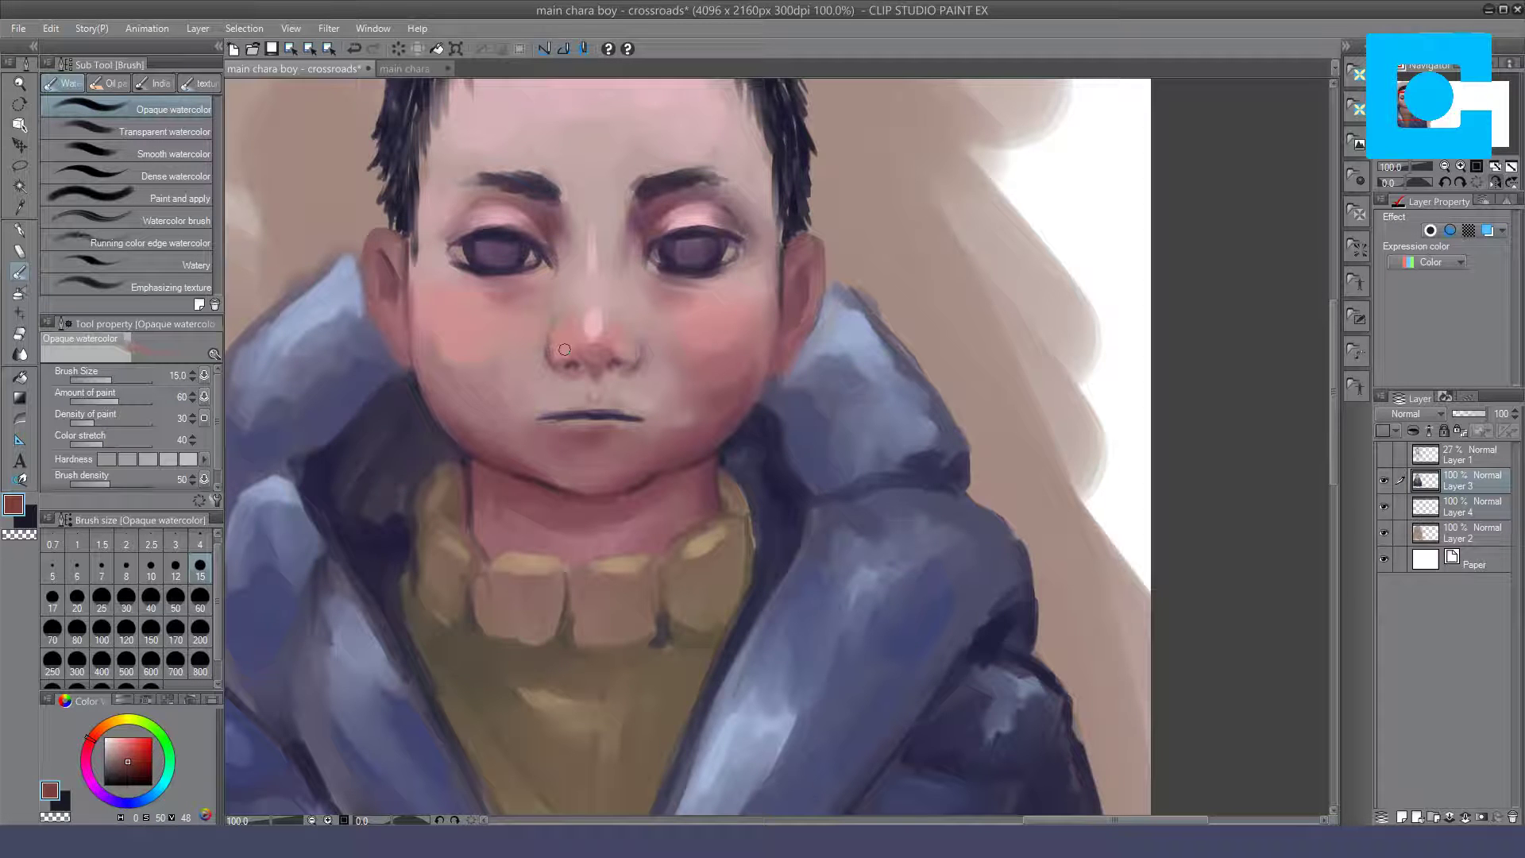
{"action": "left_click", "coordinate": [184, 174]}
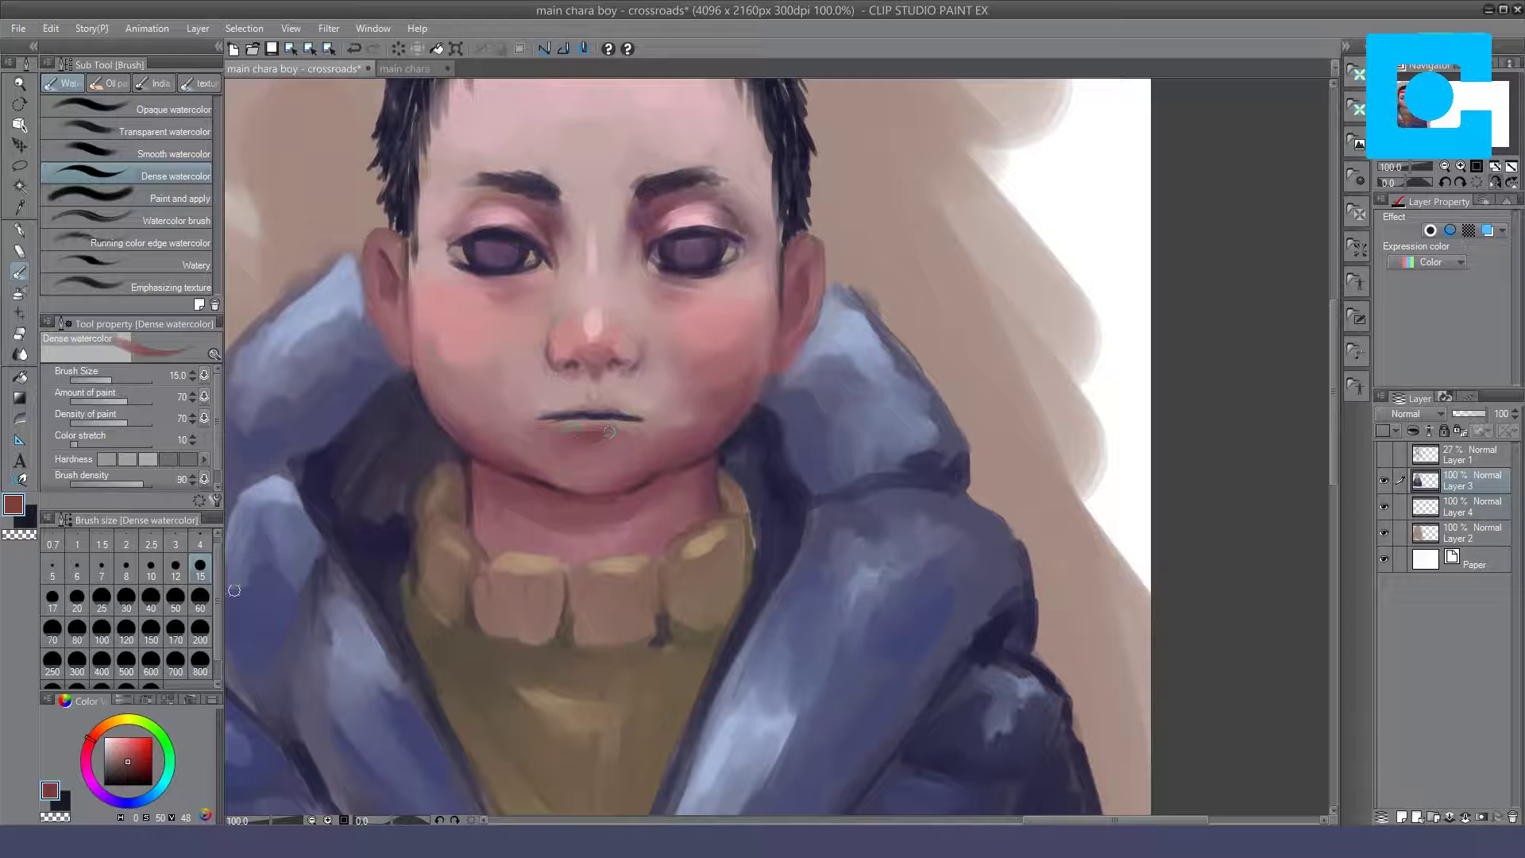
{"action": "left_click", "coordinate": [131, 766]}
{"action": "left_click", "coordinate": [128, 770]}
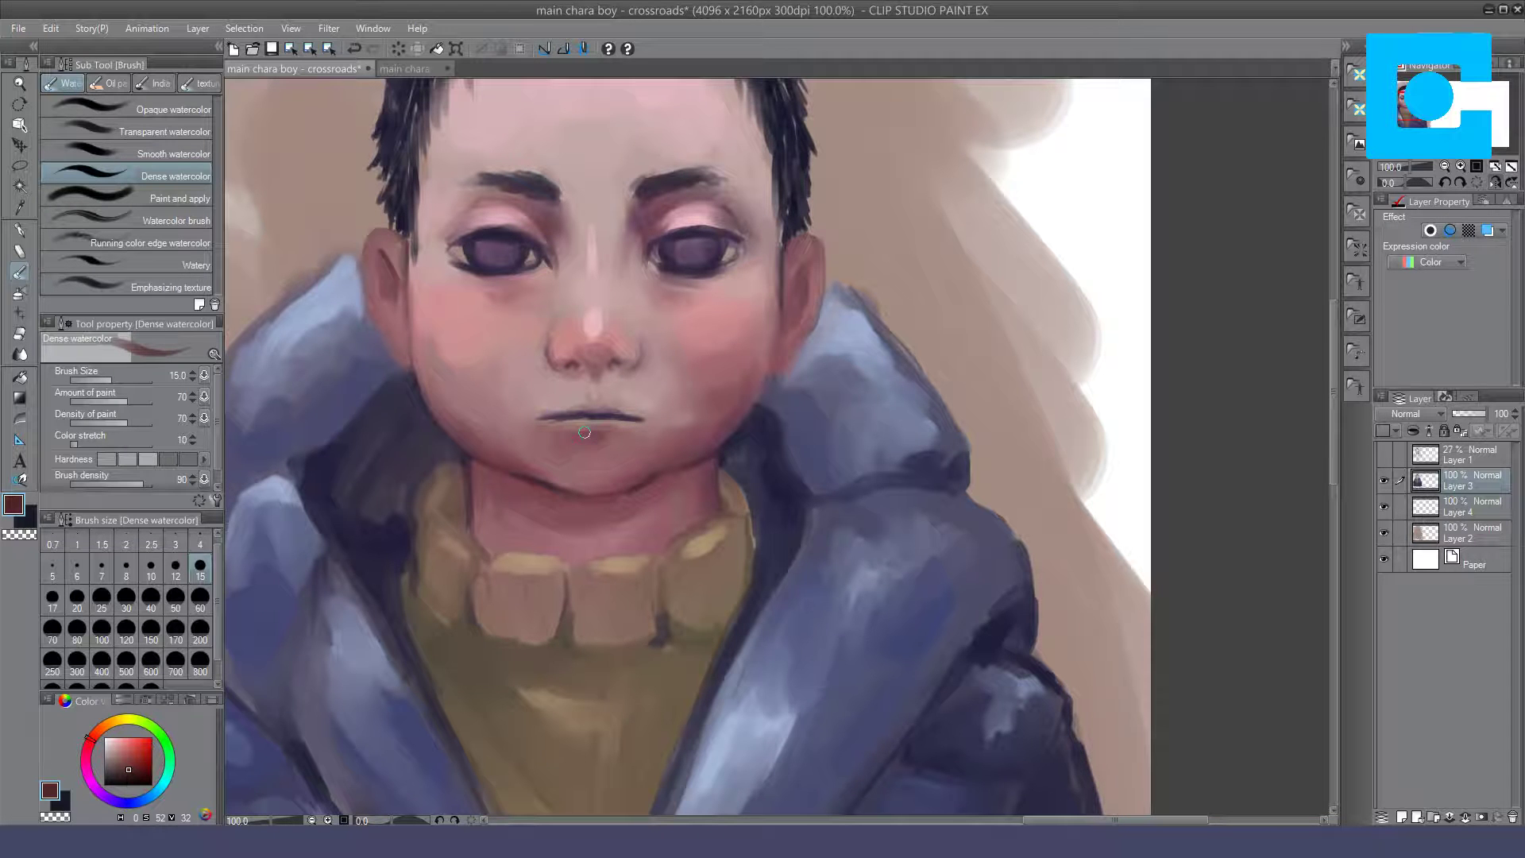
Step: Rotate the canvas and soften the lower lip shading with Dense watercolor and Opaque watercolor at size 15
{"action": "left_click_drag", "start_coordinate": [1406, 182], "coordinate": [1199, 290]}
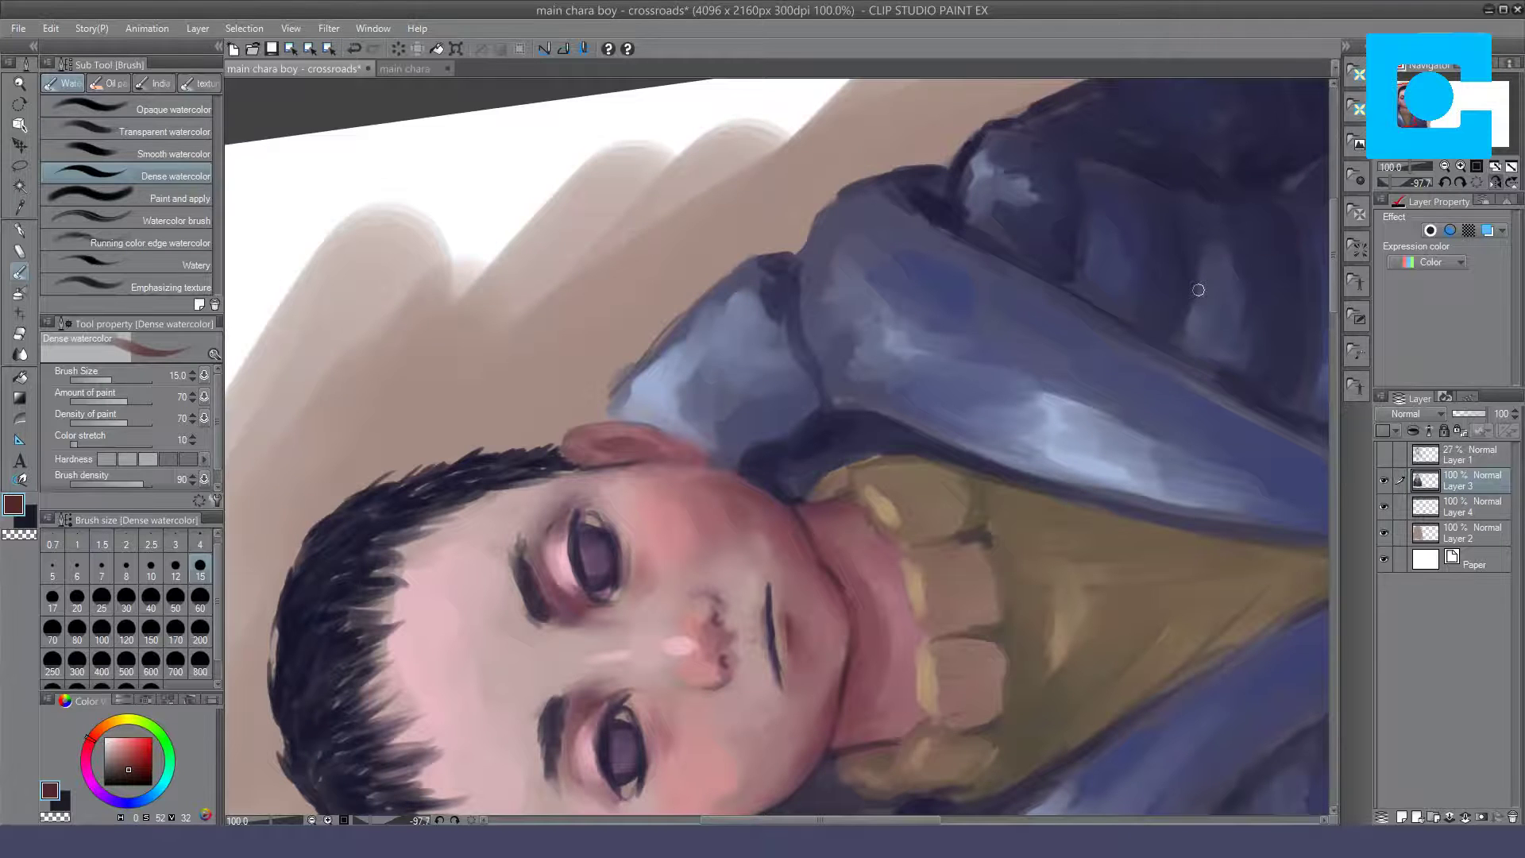
{"action": "left_click_drag", "start_coordinate": [794, 648], "coordinate": [761, 391]}
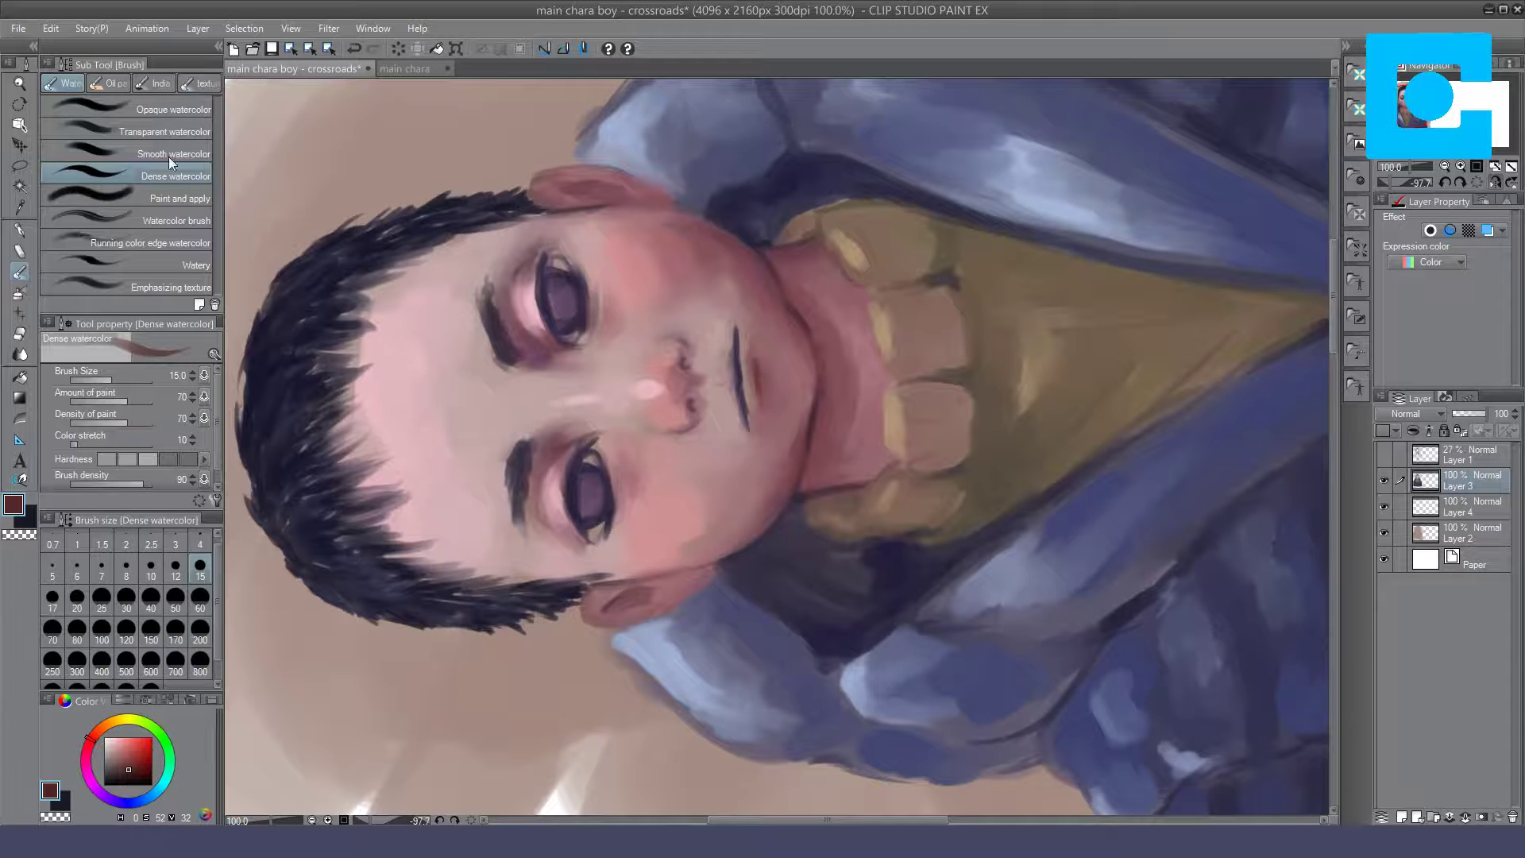
{"action": "left_click", "coordinate": [167, 108]}
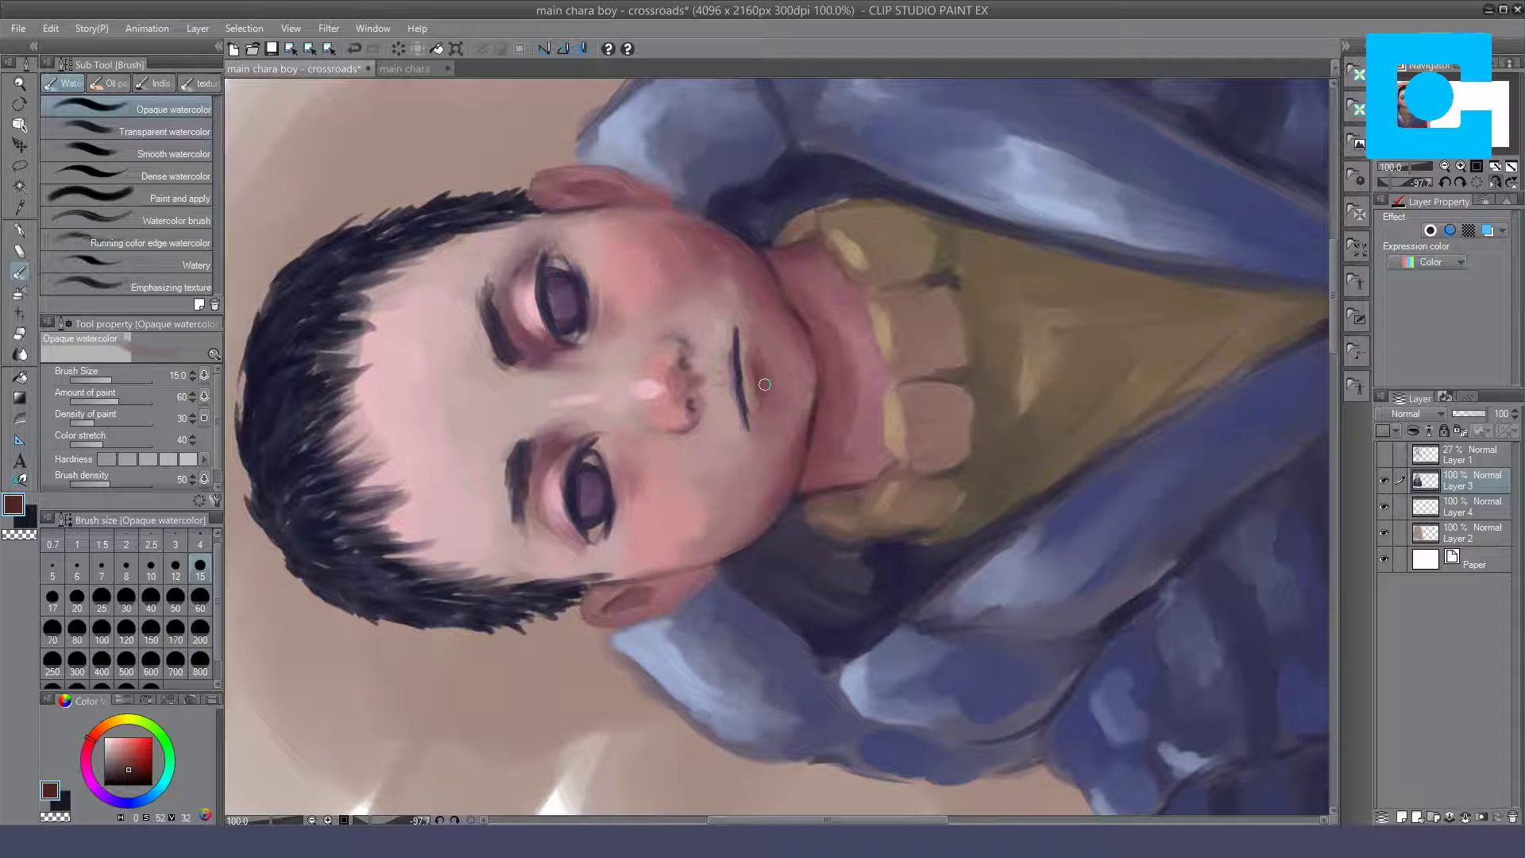
Step: Refine the edges around both eyes with Dense and Opaque watercolor, and return the canvas to upright
{"action": "left_click", "coordinate": [183, 173]}
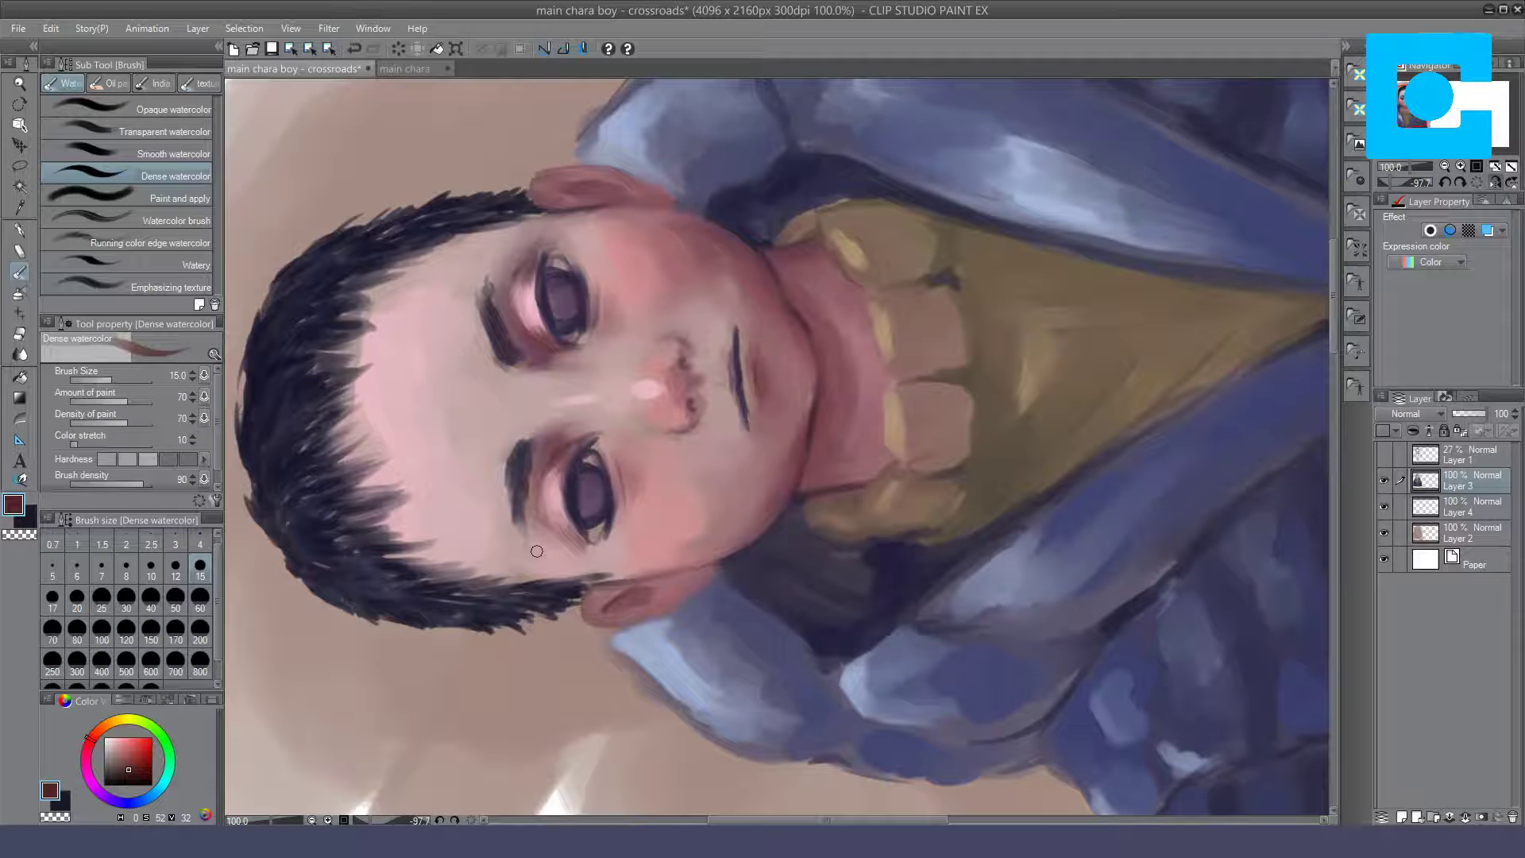
{"action": "left_click", "coordinate": [127, 109]}
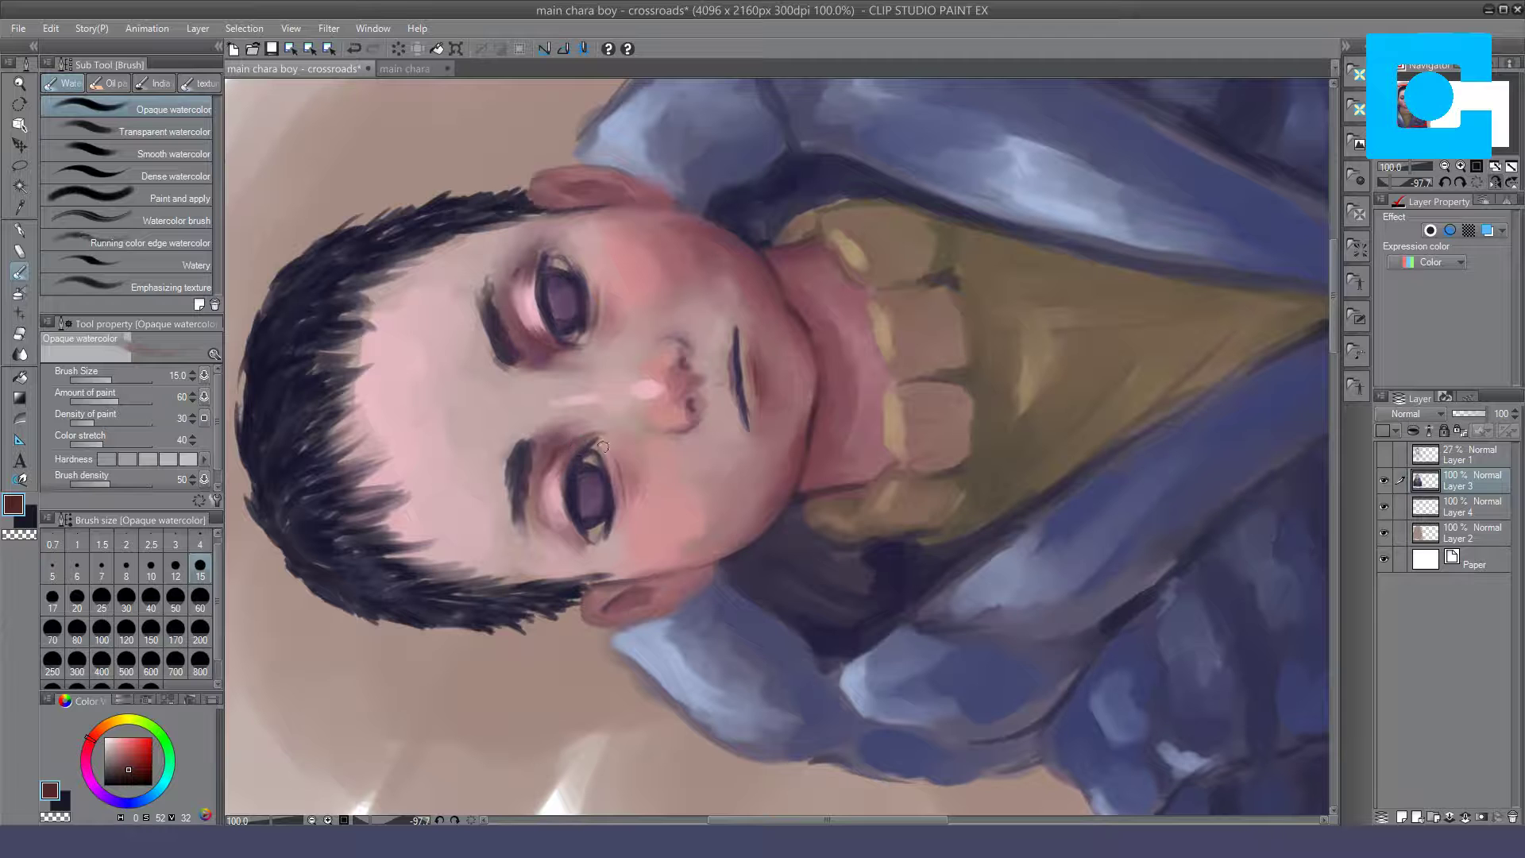
{"action": "left_click_drag", "start_coordinate": [602, 313], "coordinate": [598, 286]}
{"action": "key", "text": "ctrl+@"}
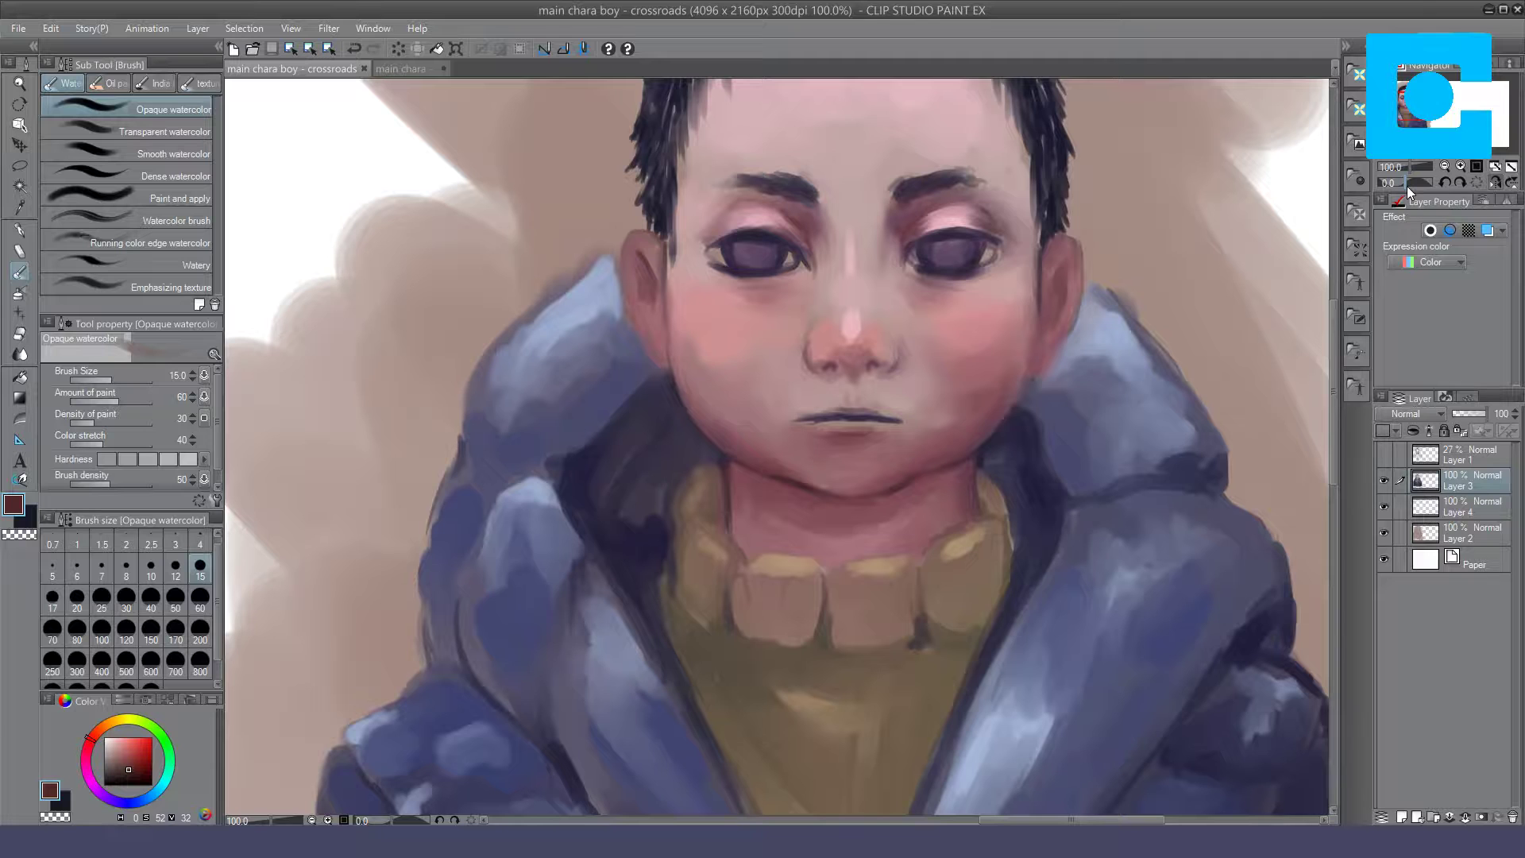
Step: Blend the shadow under the jaw and the turtleneck's outer edge beside the neck with Opaque watercolor at size 15
{"action": "left_click_drag", "start_coordinate": [1403, 183], "coordinate": [1416, 186]}
{"action": "left_click_drag", "start_coordinate": [803, 537], "coordinate": [809, 558]}
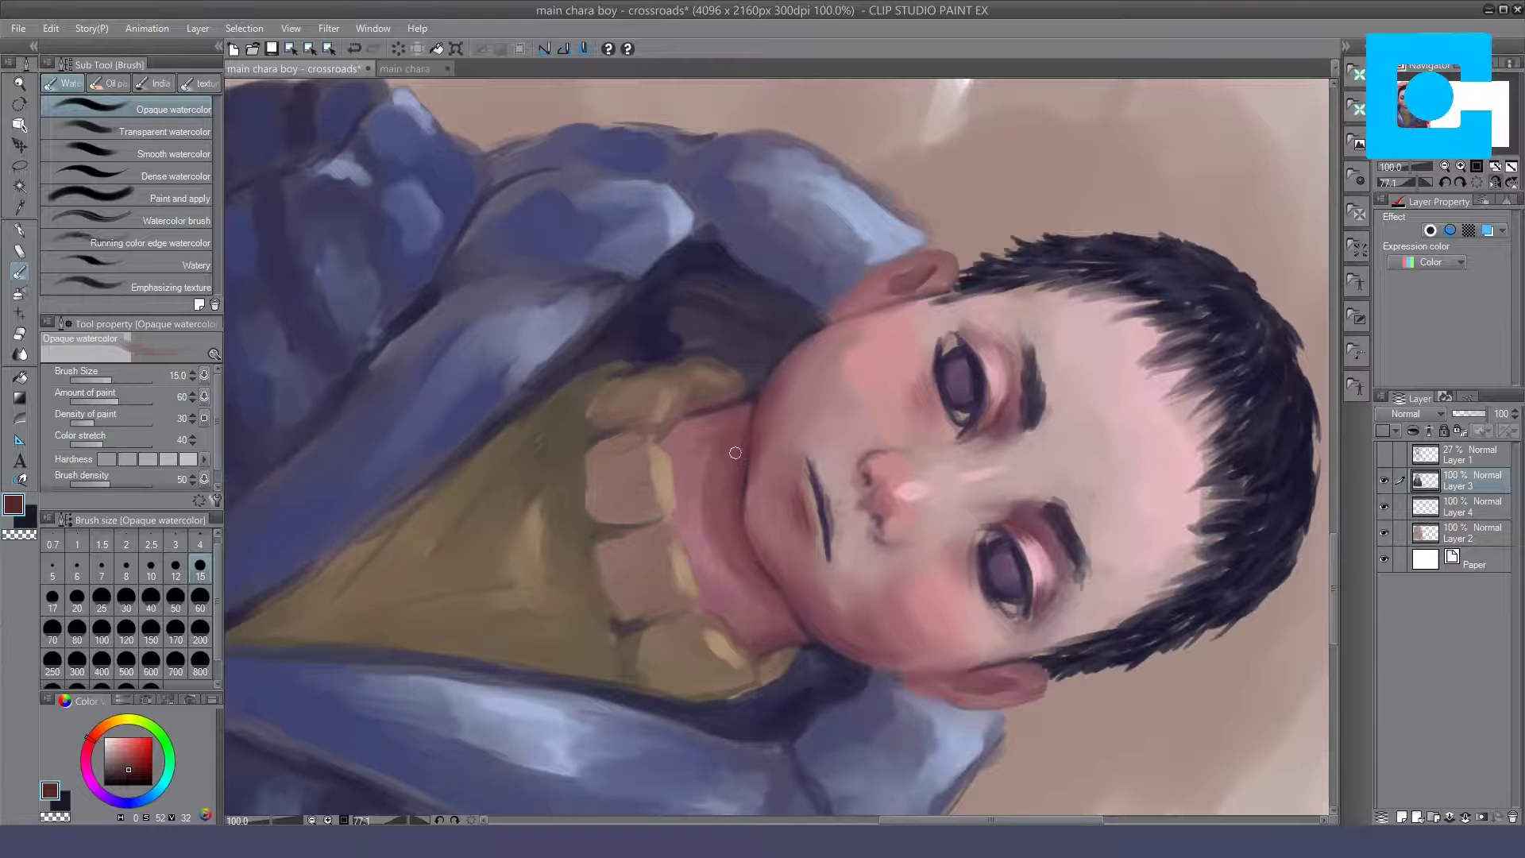
{"action": "left_click", "coordinate": [1476, 183]}
{"action": "left_click_drag", "start_coordinate": [959, 449], "coordinate": [823, 386]}
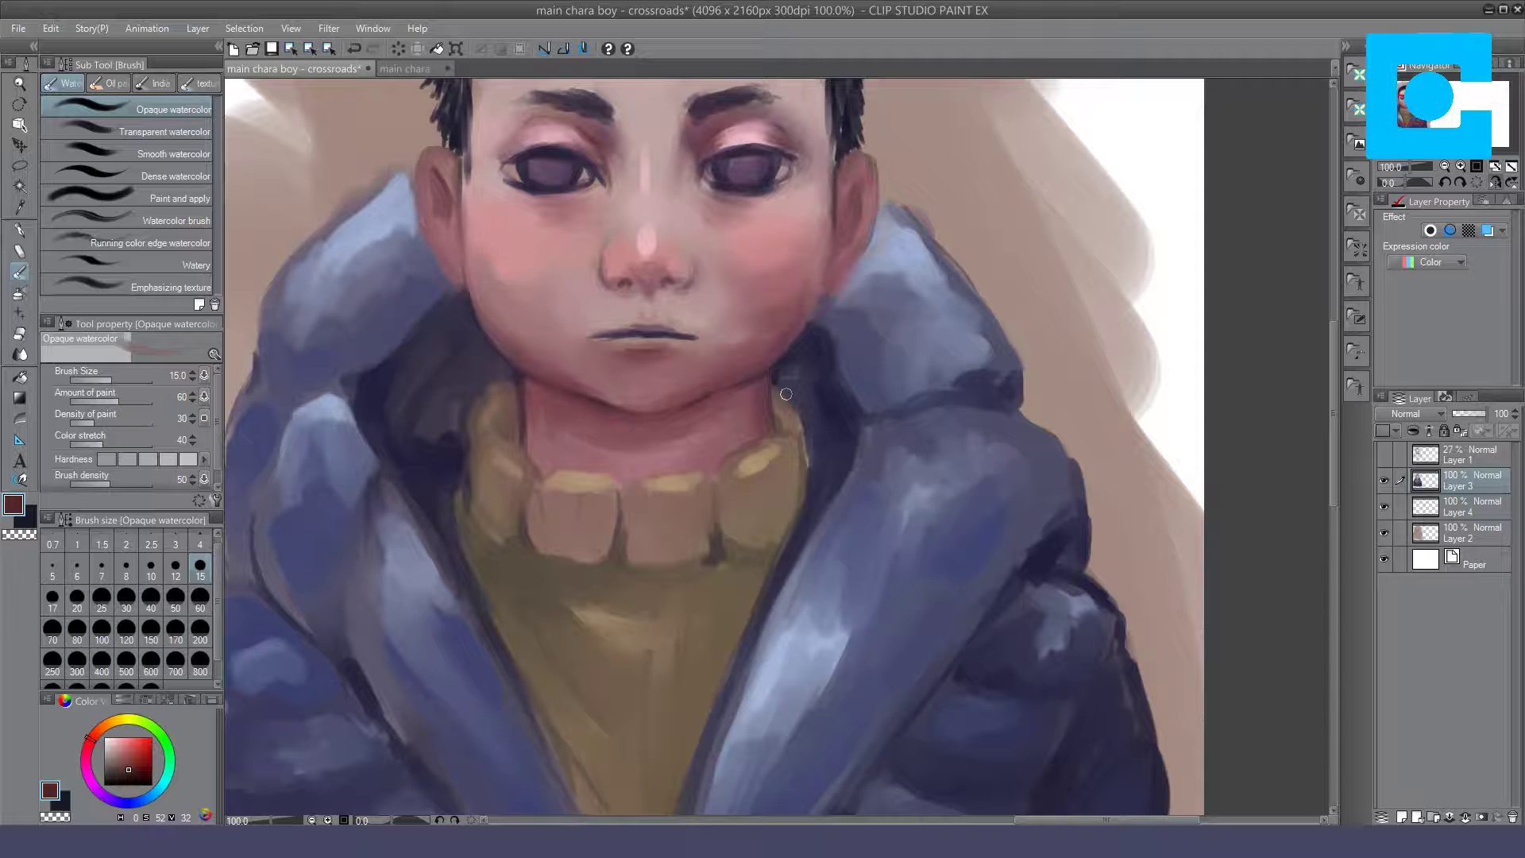
{"action": "left_click_drag", "start_coordinate": [786, 394], "coordinate": [799, 476]}
{"action": "left_click_drag", "start_coordinate": [790, 411], "coordinate": [799, 430]}
{"action": "left_click_drag", "start_coordinate": [832, 381], "coordinate": [749, 409]}
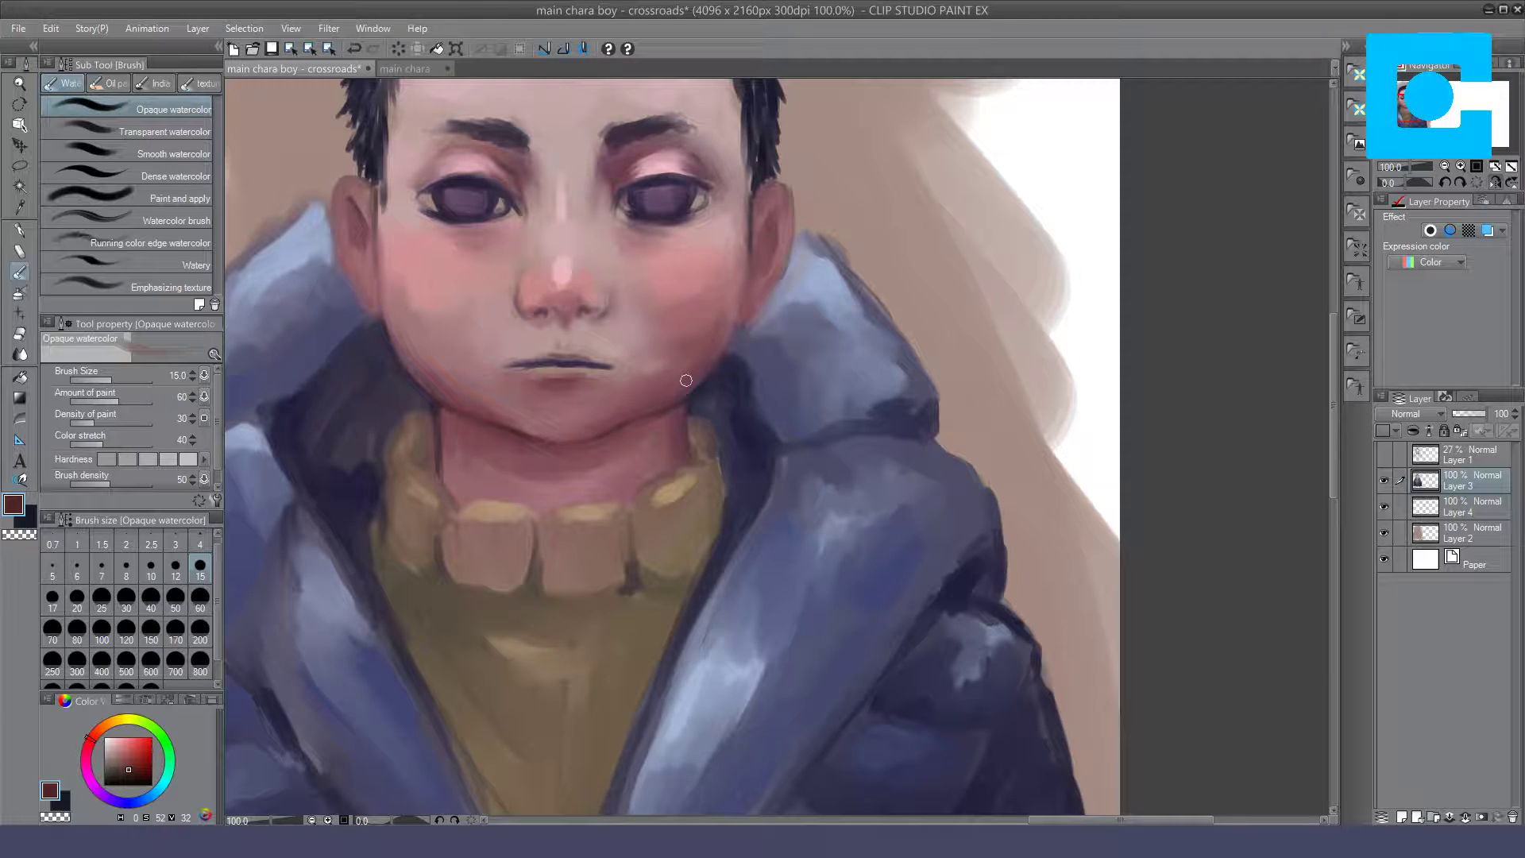
Step: Set the secondary color to white and paint a thin rim light along the top of the hair with Dense watercolor at size 15
{"action": "key", "text": "ctrl+minus"}
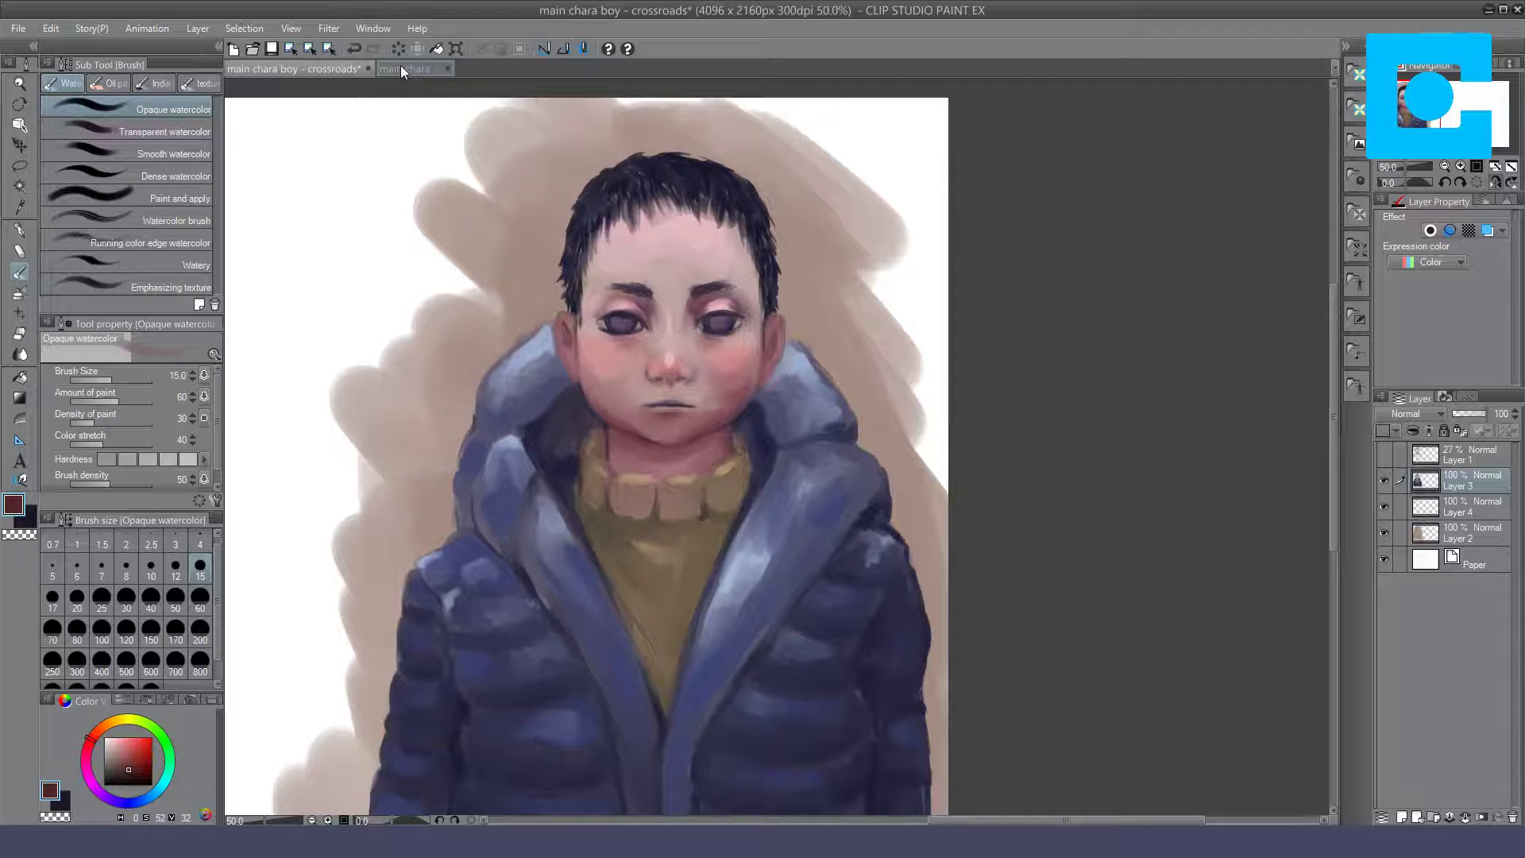
{"action": "left_click", "coordinate": [1461, 168]}
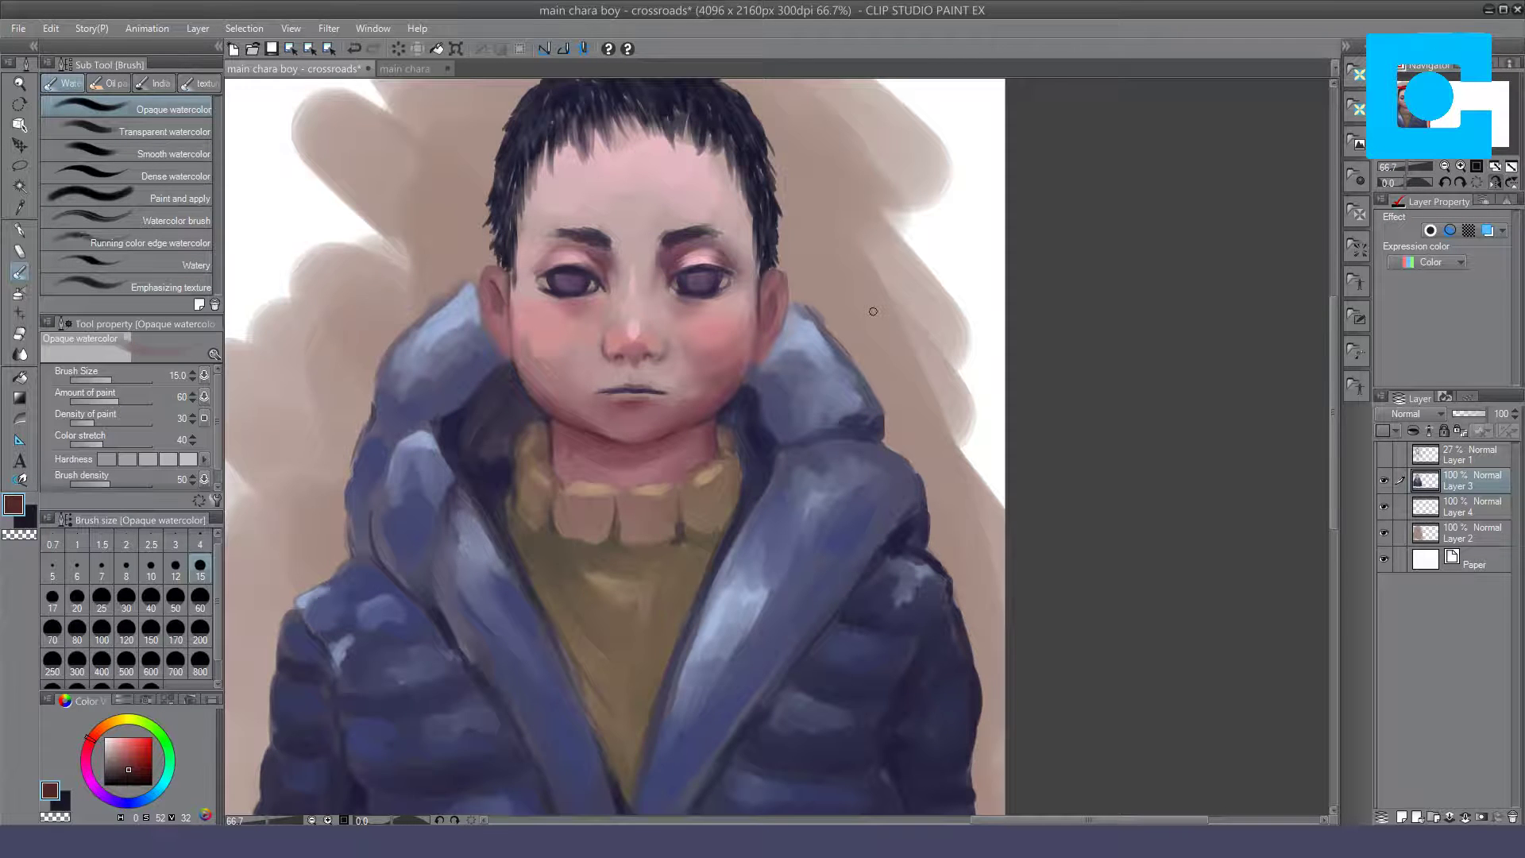
{"action": "left_click_drag", "start_coordinate": [873, 311], "coordinate": [889, 381]}
{"action": "left_click", "coordinate": [30, 516]}
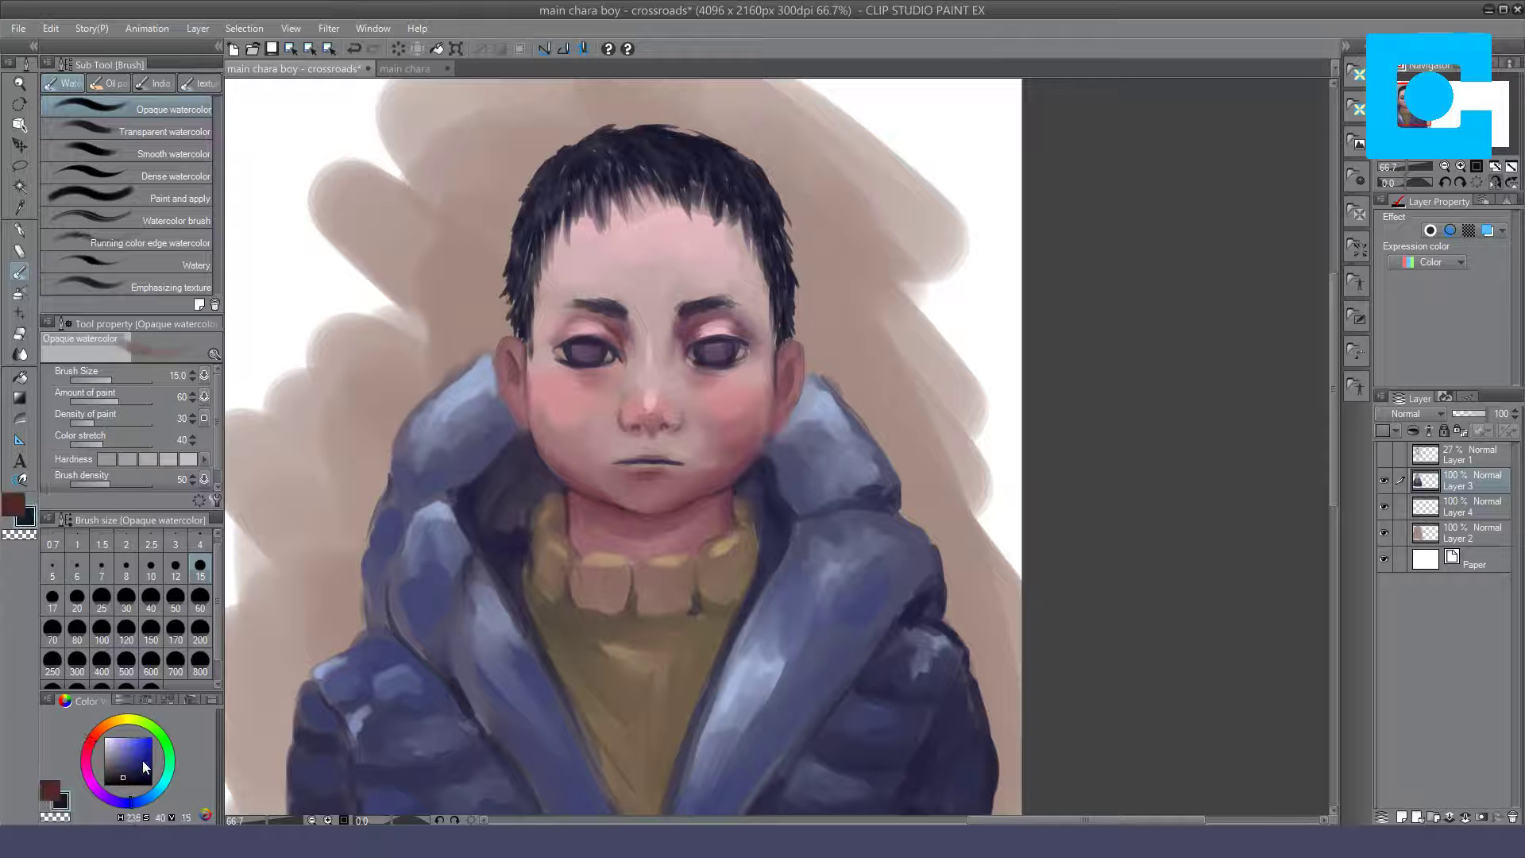
{"action": "left_click", "coordinate": [117, 749]}
{"action": "left_click", "coordinate": [162, 153]}
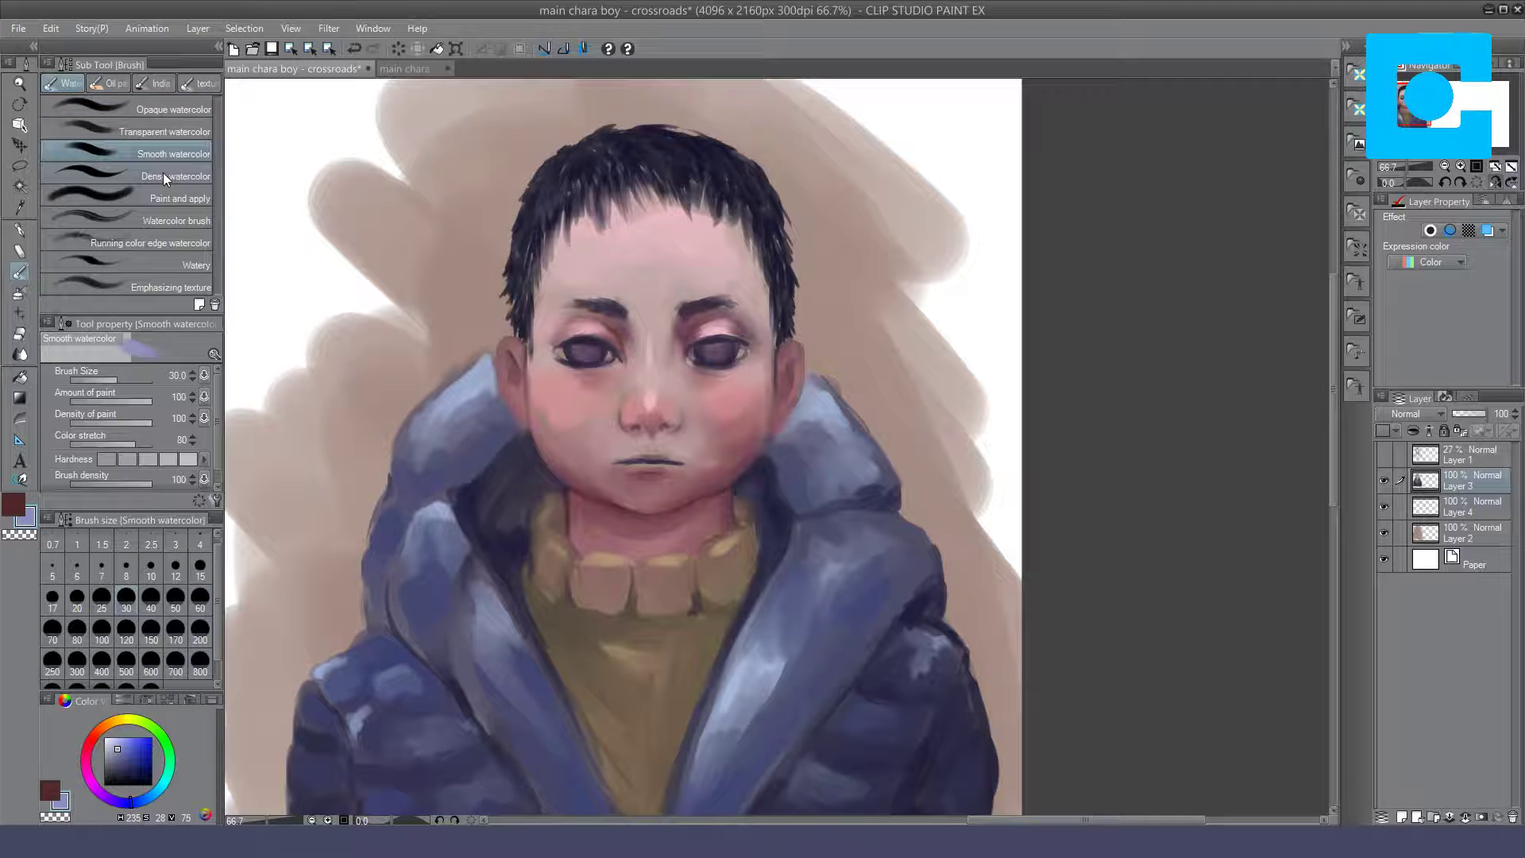
{"action": "left_click", "coordinate": [163, 173]}
{"action": "left_click", "coordinate": [608, 162]}
{"action": "key", "text": "ctrl+z"}
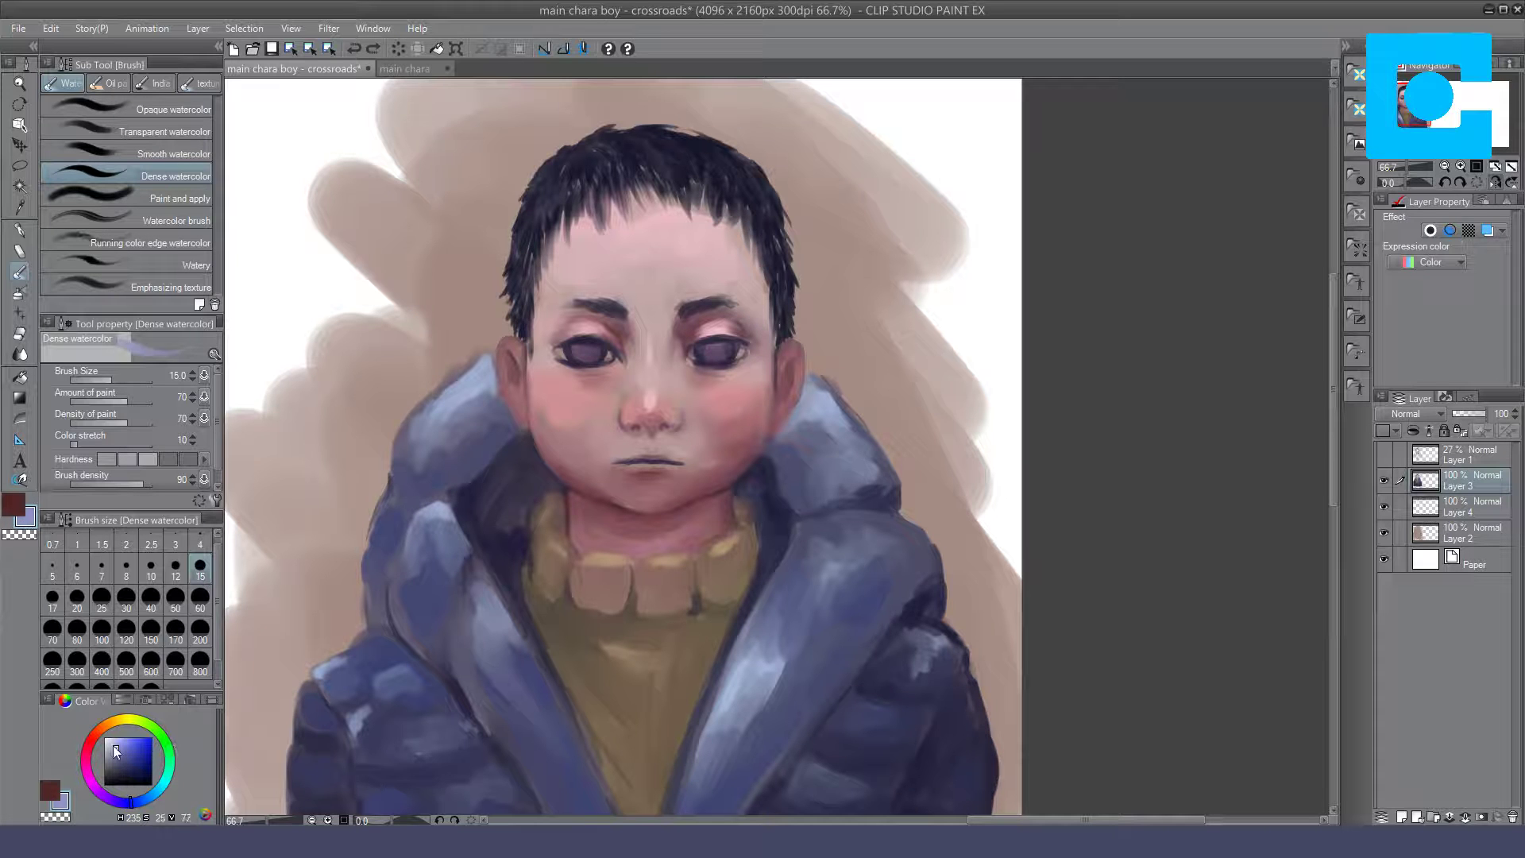
{"action": "left_click_drag", "start_coordinate": [118, 749], "coordinate": [93, 725]}
{"action": "left_click_drag", "start_coordinate": [592, 153], "coordinate": [570, 172]}
{"action": "mouse_move", "coordinate": [605, 159]}
{"action": "left_mouse_down"}
{"action": "mouse_move", "coordinate": [601, 176]}
{"action": "mouse_move", "coordinate": [609, 138]}
{"action": "mouse_move", "coordinate": [588, 139]}
{"action": "left_mouse_up"}
Step: Rotate the canvas and extend the white rim light around the crown, the side of the hair and the ear's edge
{"action": "left_click_drag", "start_coordinate": [893, 393], "coordinate": [817, 325]}
{"action": "mouse_move", "coordinate": [991, 458]}
{"action": "left_mouse_down"}
{"action": "mouse_move", "coordinate": [974, 487]}
{"action": "mouse_move", "coordinate": [1173, 296]}
{"action": "left_mouse_up"}
{"action": "left_click_drag", "start_coordinate": [597, 213], "coordinate": [597, 284]}
{"action": "left_click_drag", "start_coordinate": [618, 175], "coordinate": [640, 137]}
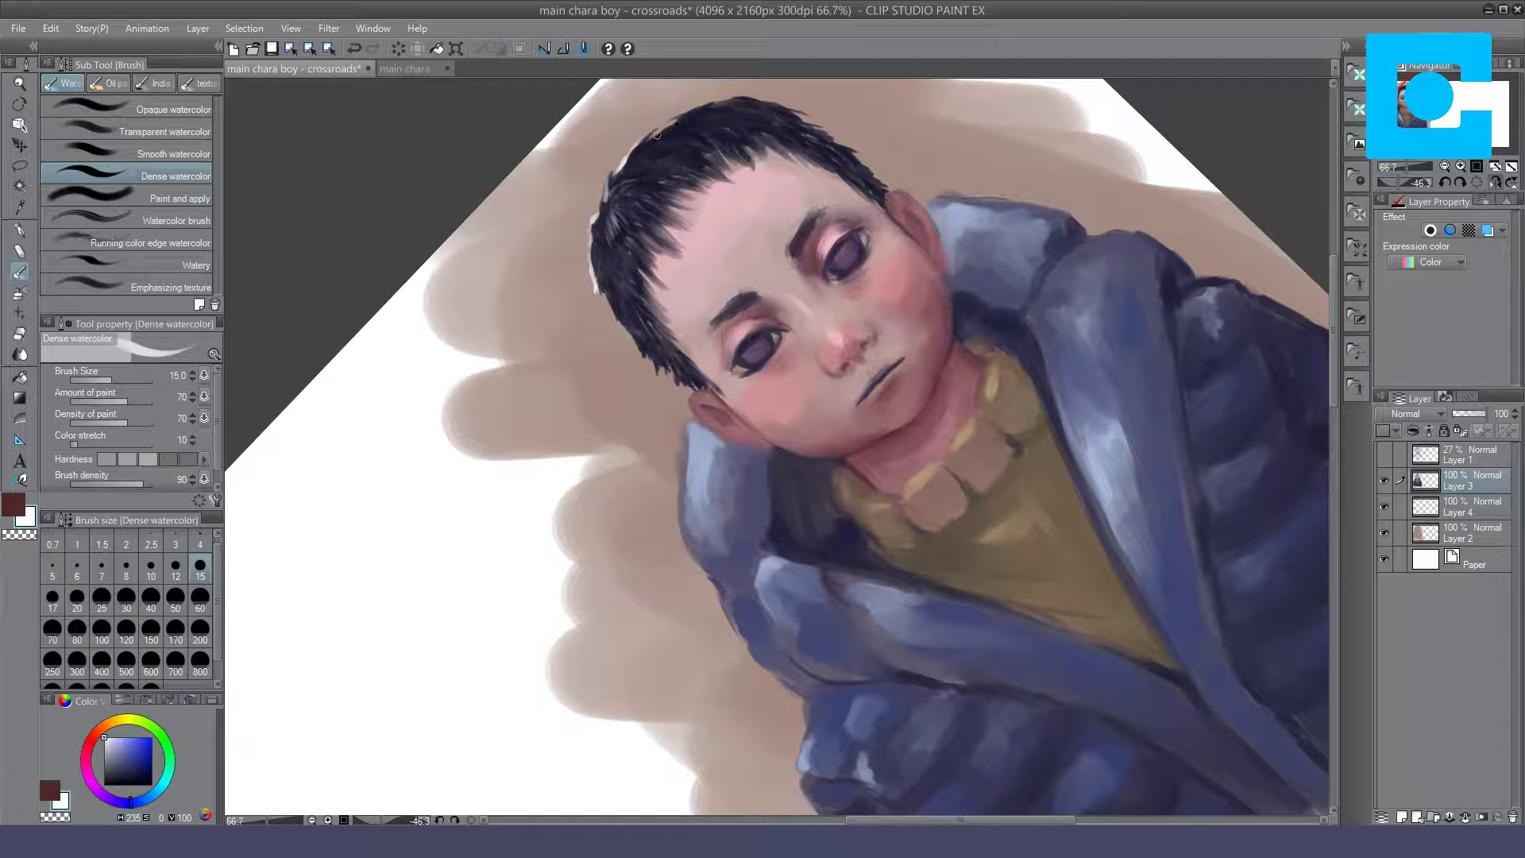
{"action": "left_click_drag", "start_coordinate": [678, 119], "coordinate": [743, 100]}
{"action": "mouse_move", "coordinate": [608, 297]}
{"action": "left_mouse_down"}
{"action": "mouse_move", "coordinate": [645, 363]}
{"action": "mouse_move", "coordinate": [639, 335]}
{"action": "left_mouse_up"}
{"action": "left_click_drag", "start_coordinate": [697, 390], "coordinate": [687, 414]}
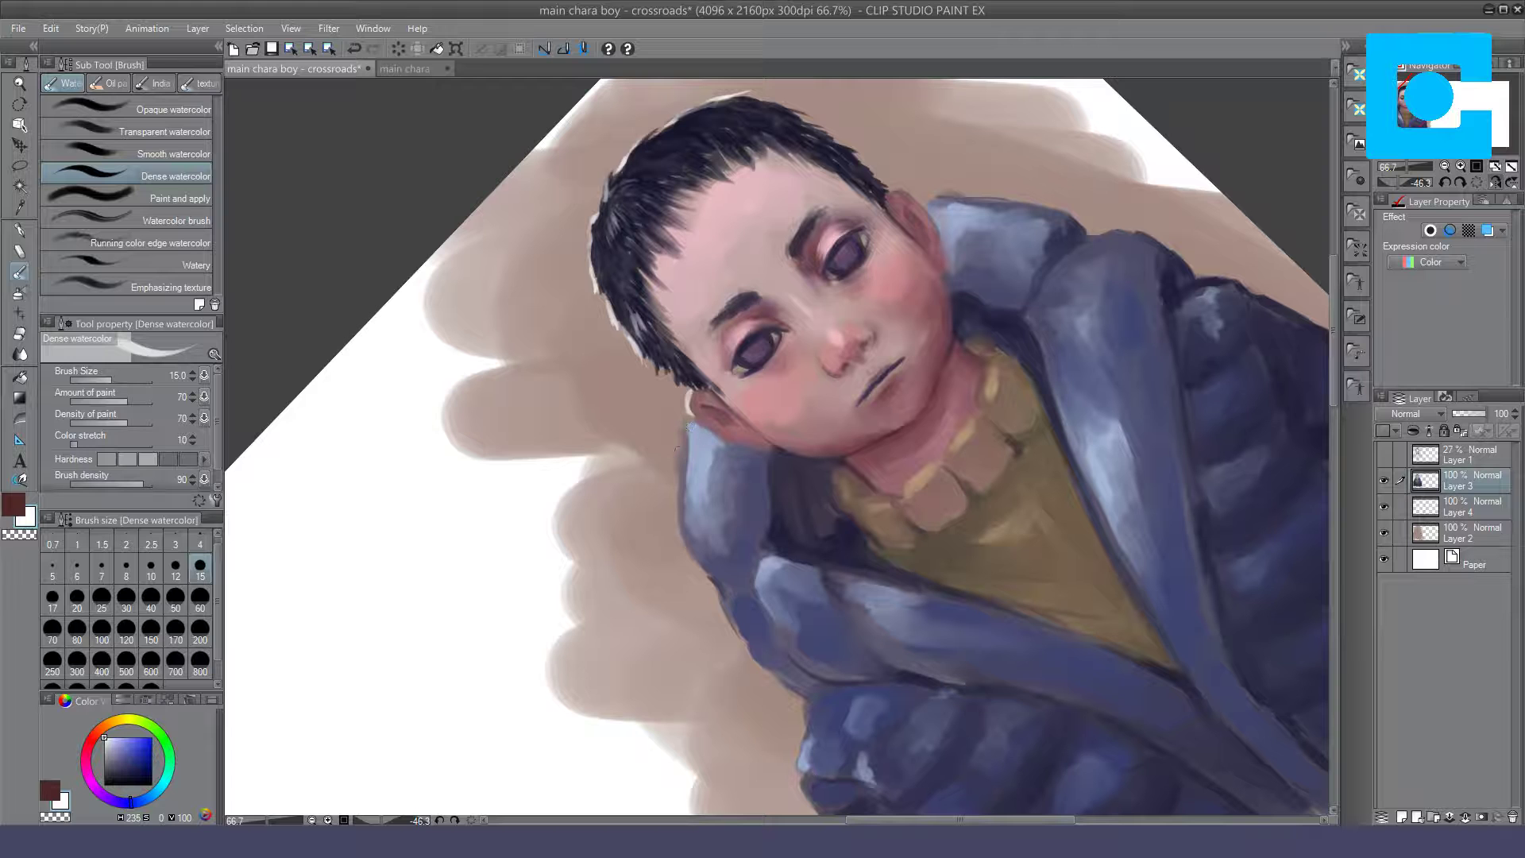
Step: Add white rim light along the outer edges of the puffer hood on both sides and the remaining side of the hair
{"action": "left_click_drag", "start_coordinate": [686, 440], "coordinate": [689, 543]}
{"action": "key", "text": "ctrl+at"}
{"action": "left_click_drag", "start_coordinate": [1052, 373], "coordinate": [1088, 412]}
{"action": "left_click_drag", "start_coordinate": [1088, 412], "coordinate": [1042, 350]}
{"action": "left_click_drag", "start_coordinate": [1019, 196], "coordinate": [1041, 287]}
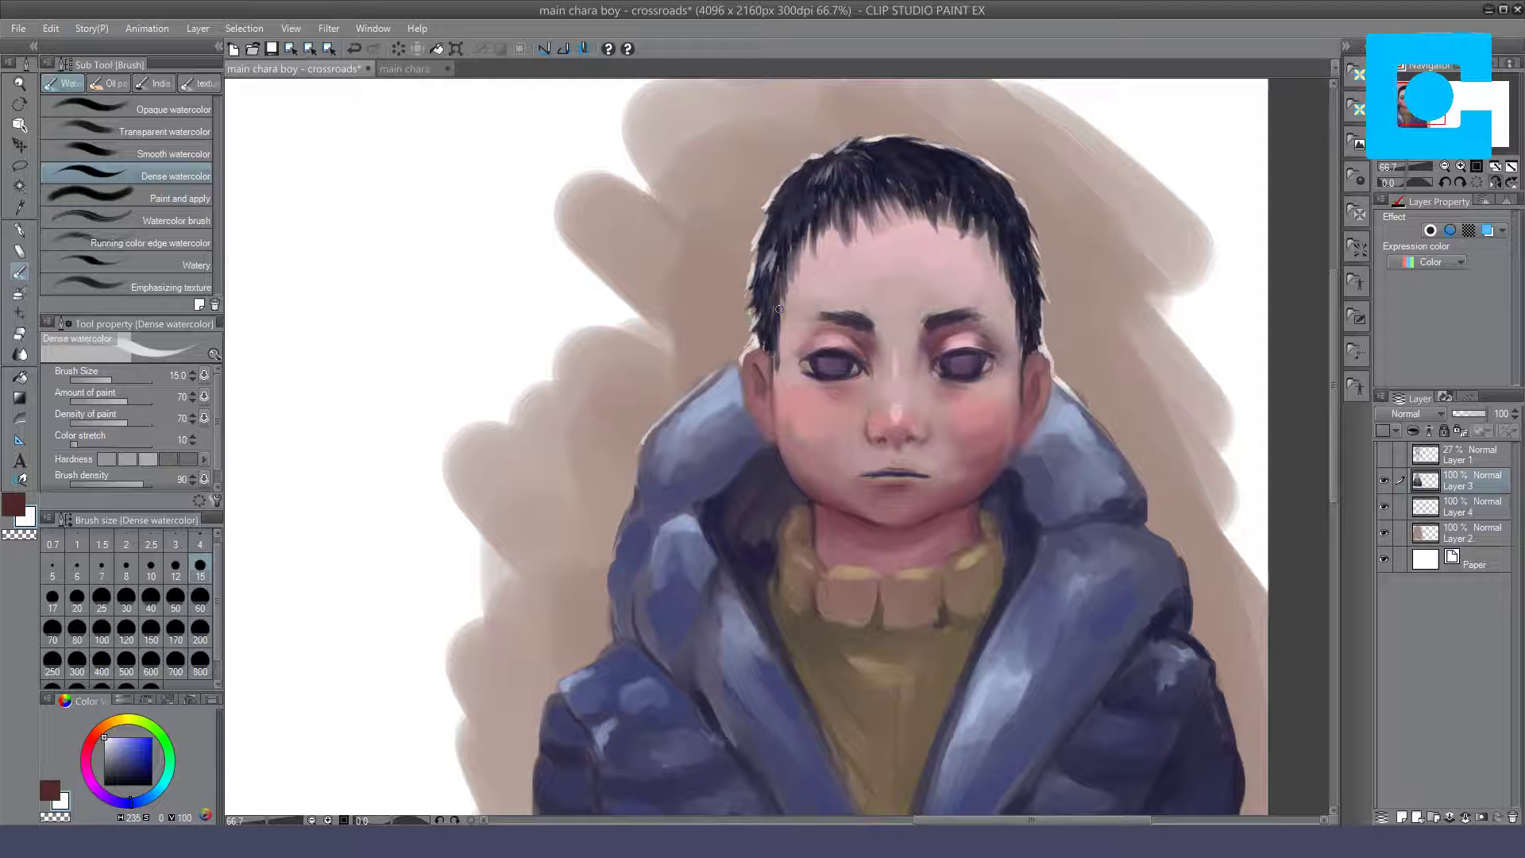
{"action": "mouse_move", "coordinate": [1126, 493]}
{"action": "left_mouse_down"}
{"action": "mouse_move", "coordinate": [1009, 433]}
{"action": "mouse_move", "coordinate": [1071, 526]}
{"action": "left_mouse_up"}
{"action": "left_click_drag", "start_coordinate": [515, 438], "coordinate": [485, 531]}
{"action": "left_click_drag", "start_coordinate": [505, 467], "coordinate": [495, 494]}
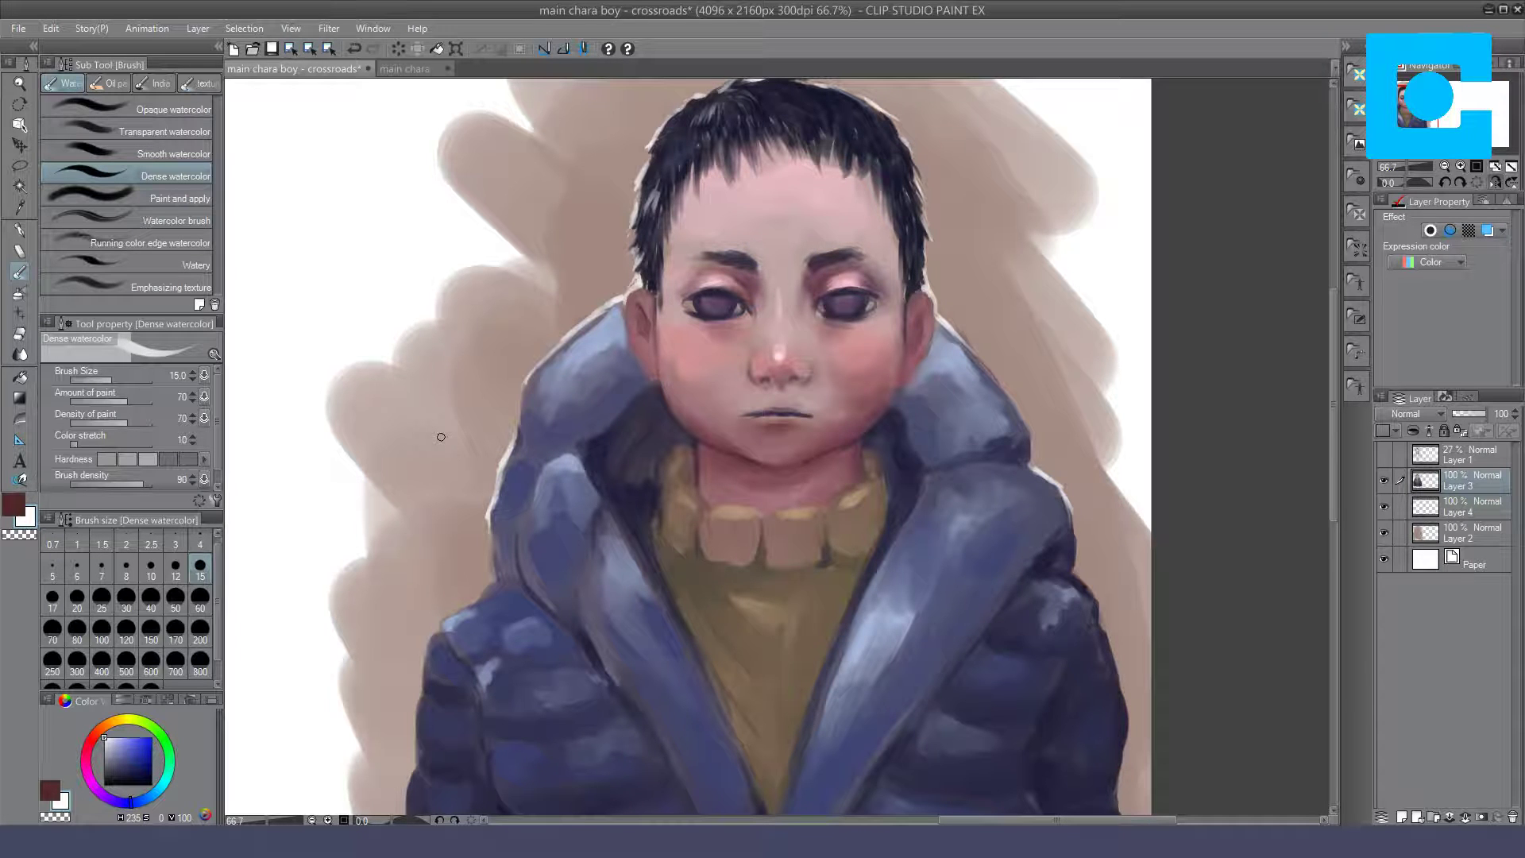
Step: Paint white highlights below both eyes and beside the nose bridge with Opaque watercolor at size 15
{"action": "left_click", "coordinate": [151, 108]}
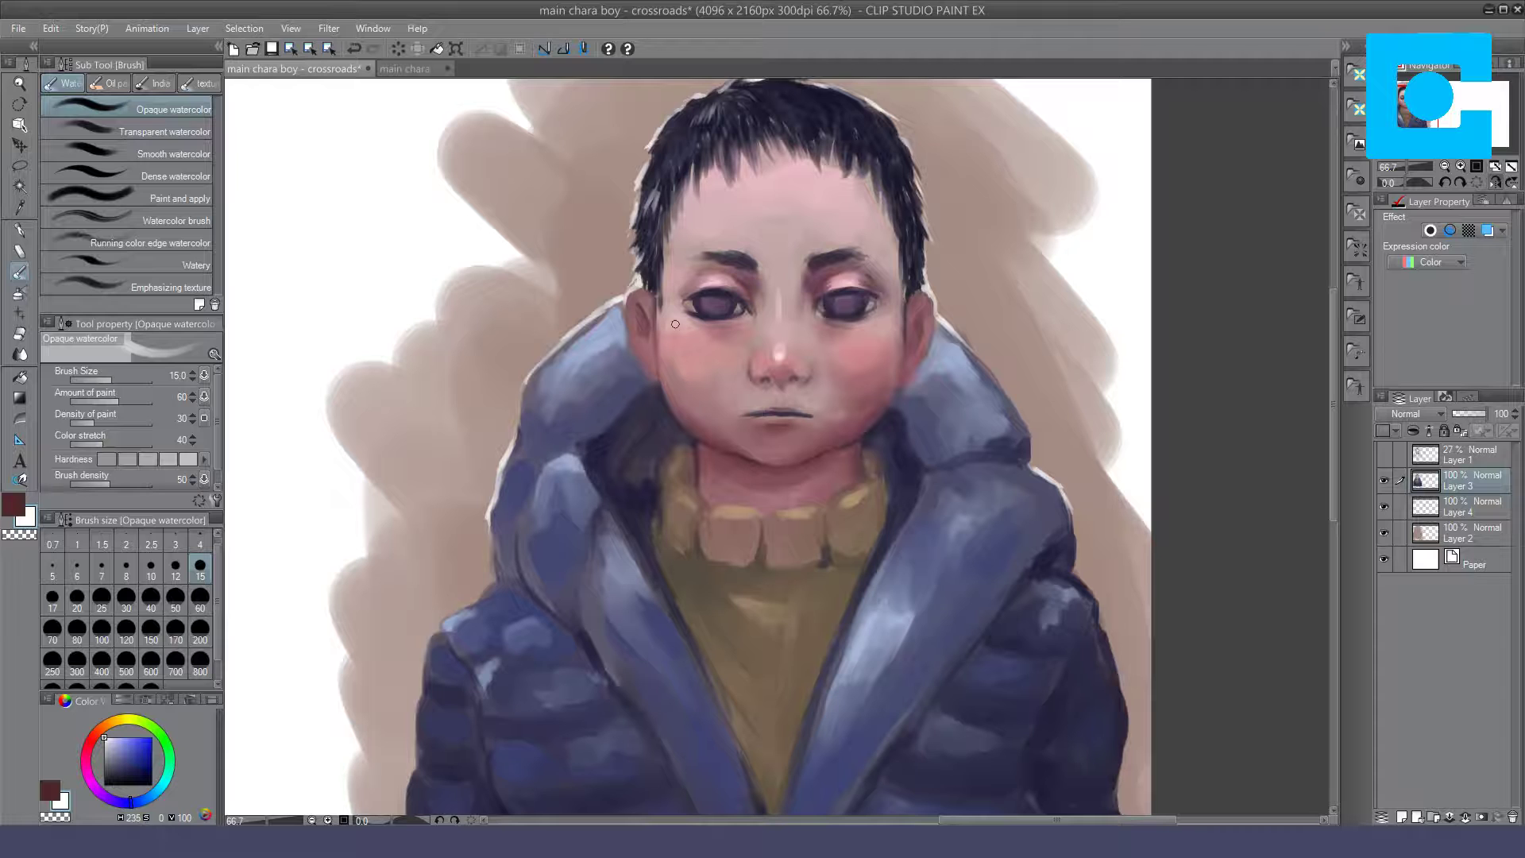
{"action": "left_click_drag", "start_coordinate": [667, 316], "coordinate": [693, 325]}
{"action": "left_click_drag", "start_coordinate": [874, 311], "coordinate": [890, 323]}
{"action": "left_click_drag", "start_coordinate": [822, 335], "coordinate": [809, 309]}
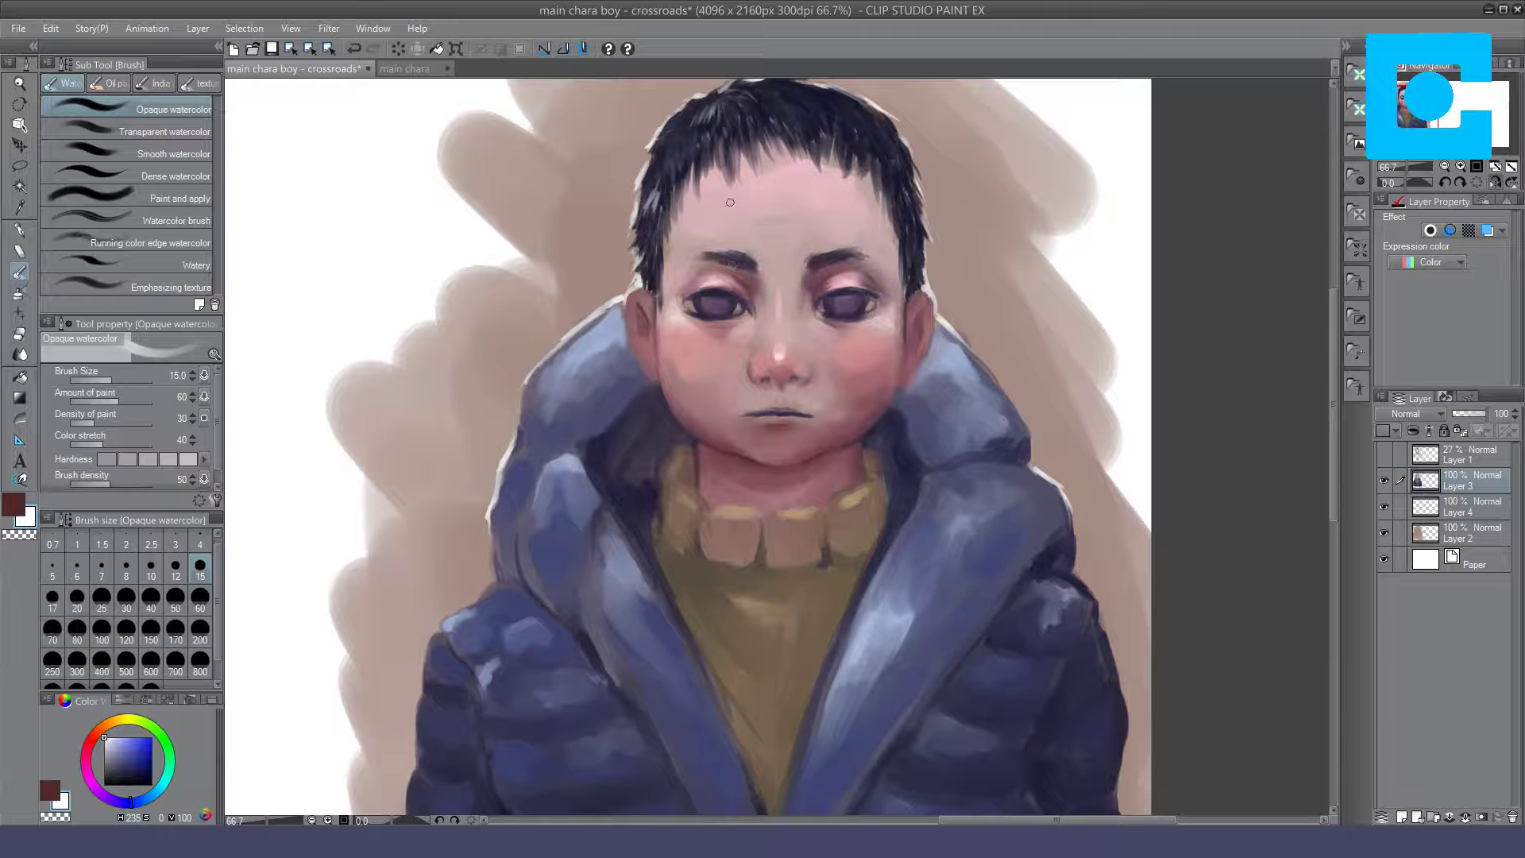
Step: Paint and blend pale highlights across the forehead below the hairline with Opaque watercolor, raising the brush size to 30
{"action": "left_click_drag", "start_coordinate": [747, 193], "coordinate": [749, 194]}
{"action": "left_click_drag", "start_coordinate": [967, 180], "coordinate": [534, 351]}
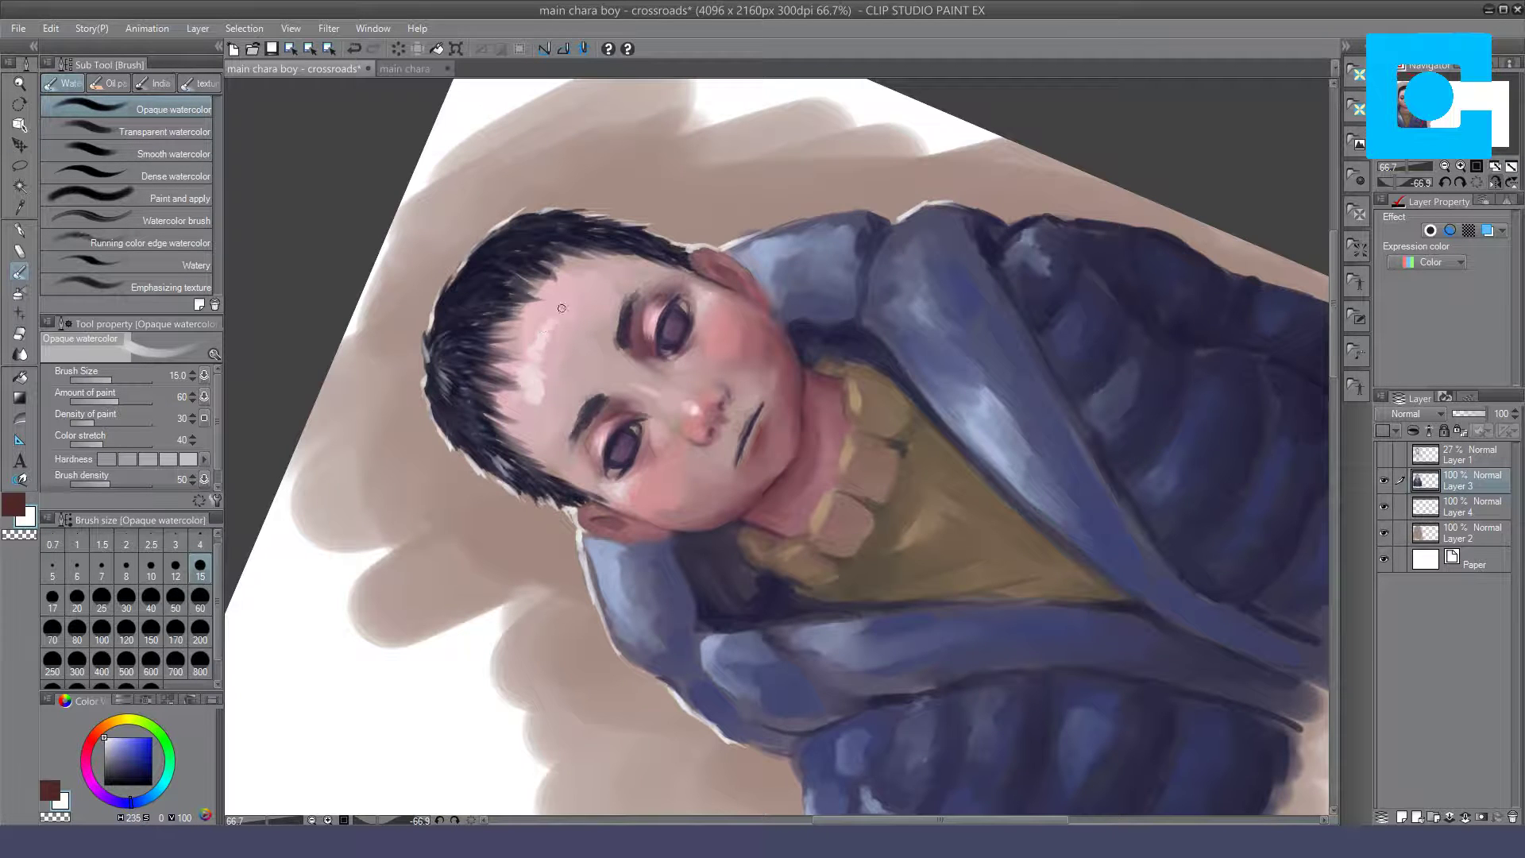
{"action": "left_click_drag", "start_coordinate": [565, 278], "coordinate": [583, 295]}
{"action": "left_click", "coordinate": [126, 597]}
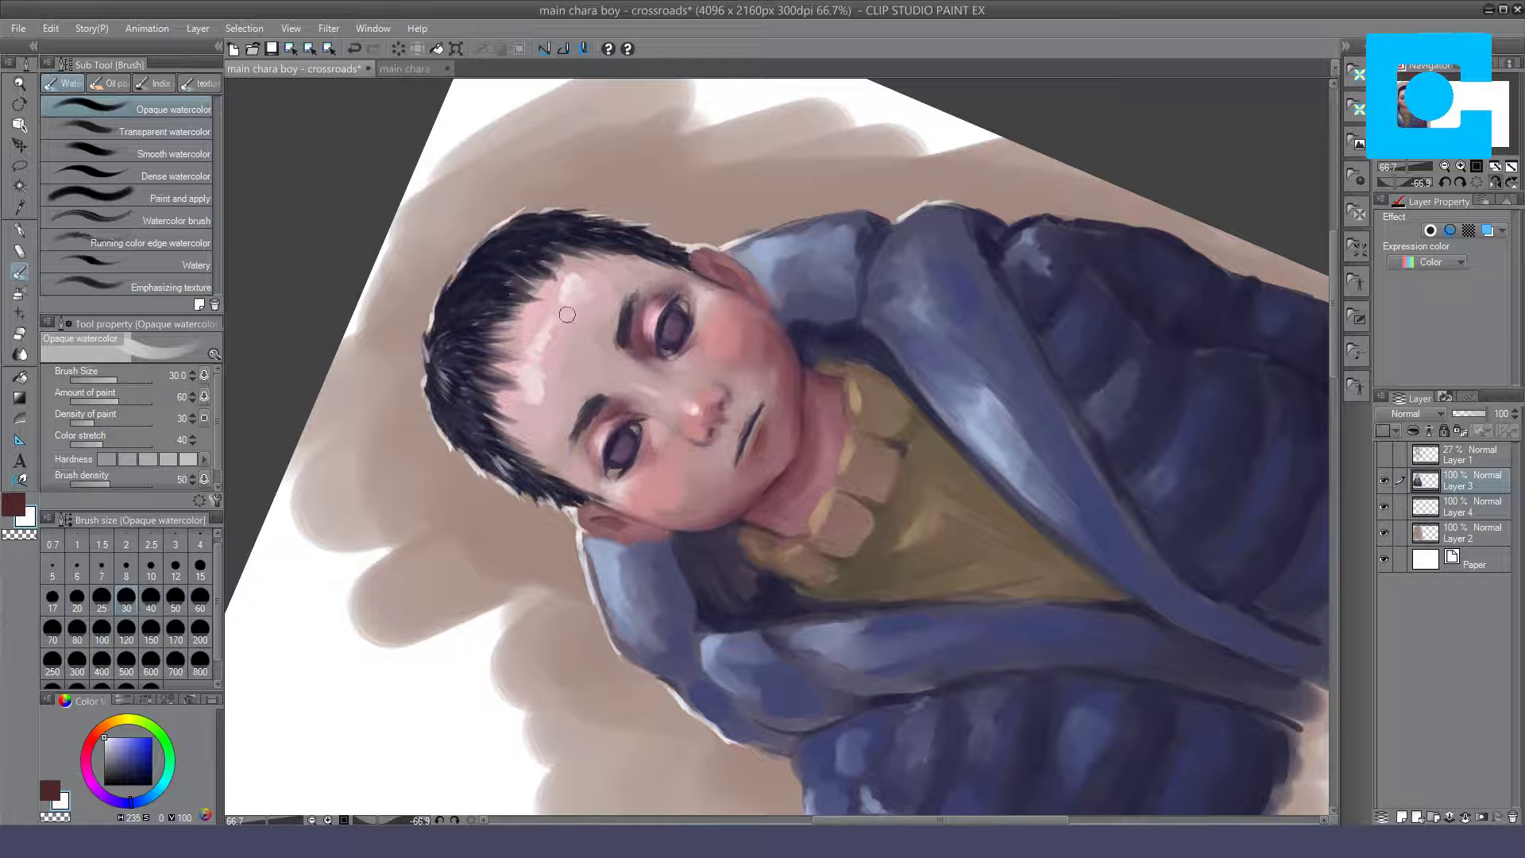
{"action": "mouse_move", "coordinate": [572, 271]}
{"action": "left_mouse_down"}
{"action": "mouse_move", "coordinate": [544, 372]}
{"action": "mouse_move", "coordinate": [548, 285]}
{"action": "left_mouse_up"}
{"action": "left_click", "coordinate": [1476, 183]}
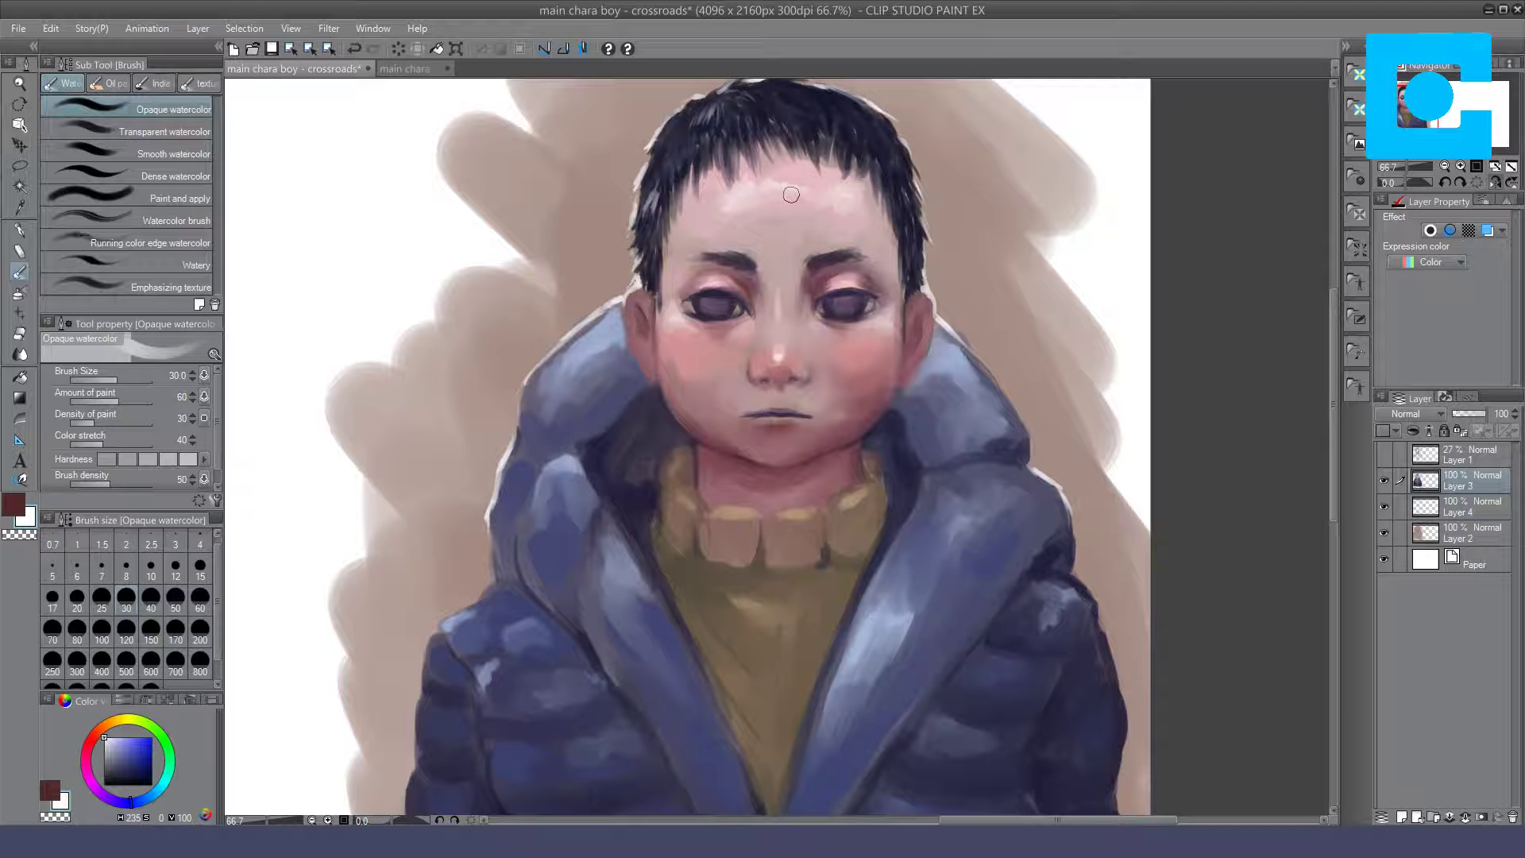
{"action": "left_click_drag", "start_coordinate": [712, 183], "coordinate": [714, 196]}
{"action": "key", "text": "ctrl+z"}
{"action": "left_click_drag", "start_coordinate": [789, 180], "coordinate": [811, 182]}
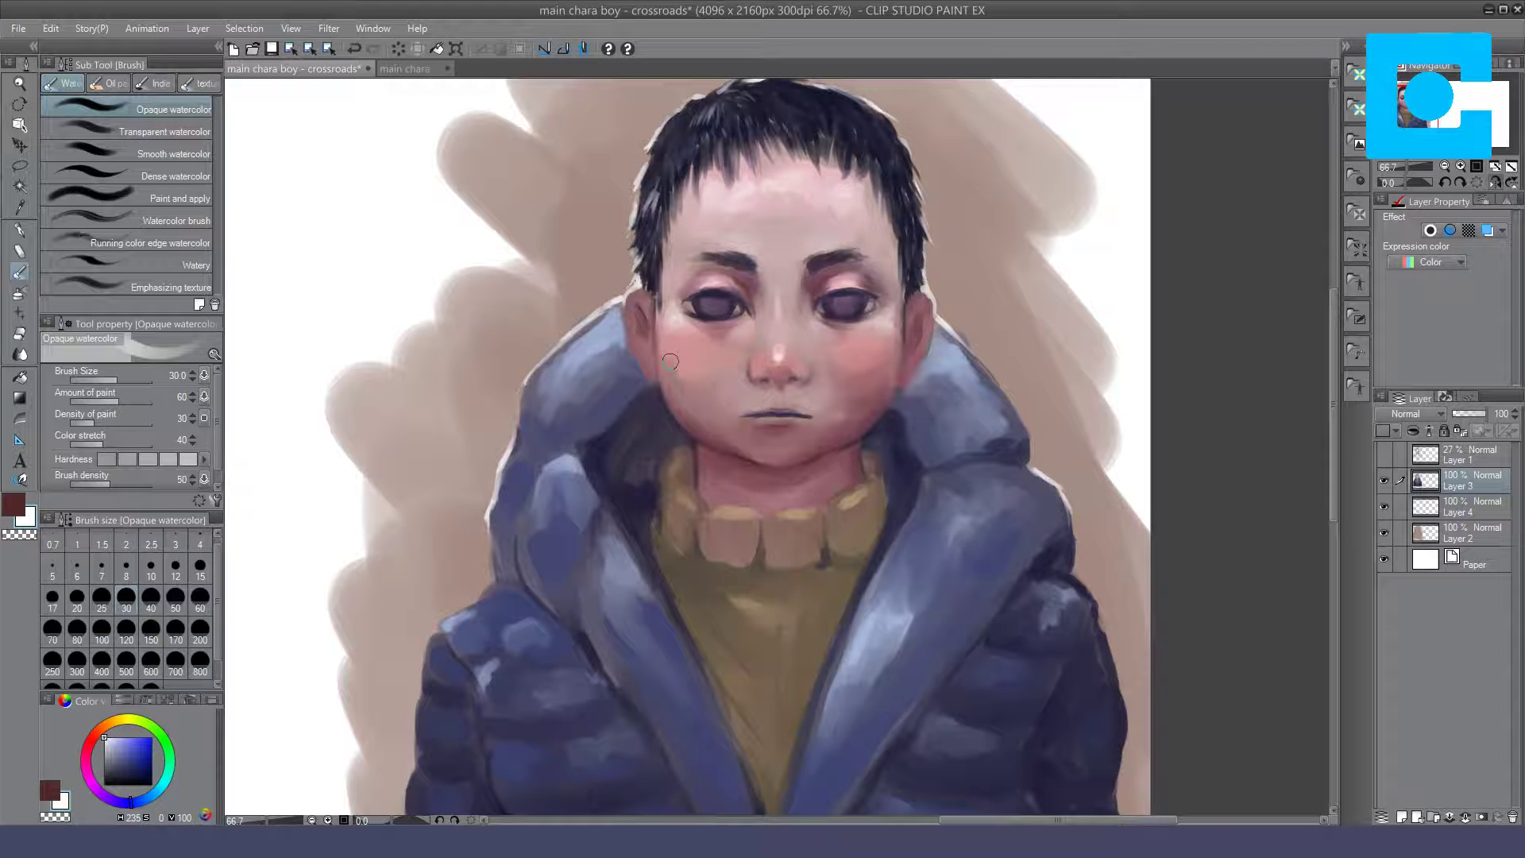
Step: Add thin white rim light to the outer and lower edges of both ears with Dense watercolor at size 15
{"action": "left_click_drag", "start_coordinate": [1405, 184], "coordinate": [1385, 184]}
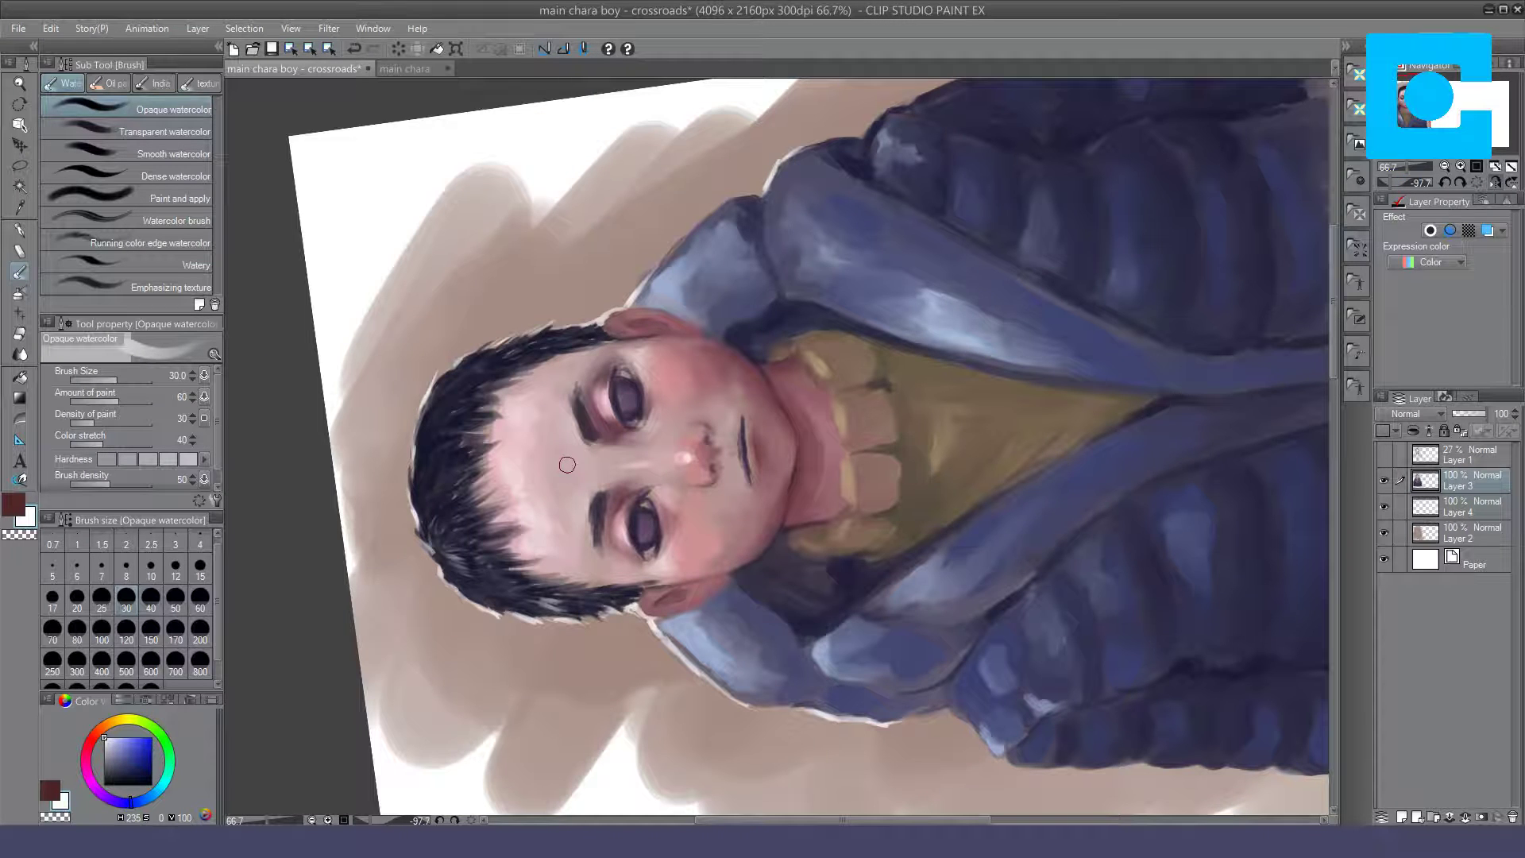
{"action": "left_click", "coordinate": [127, 174]}
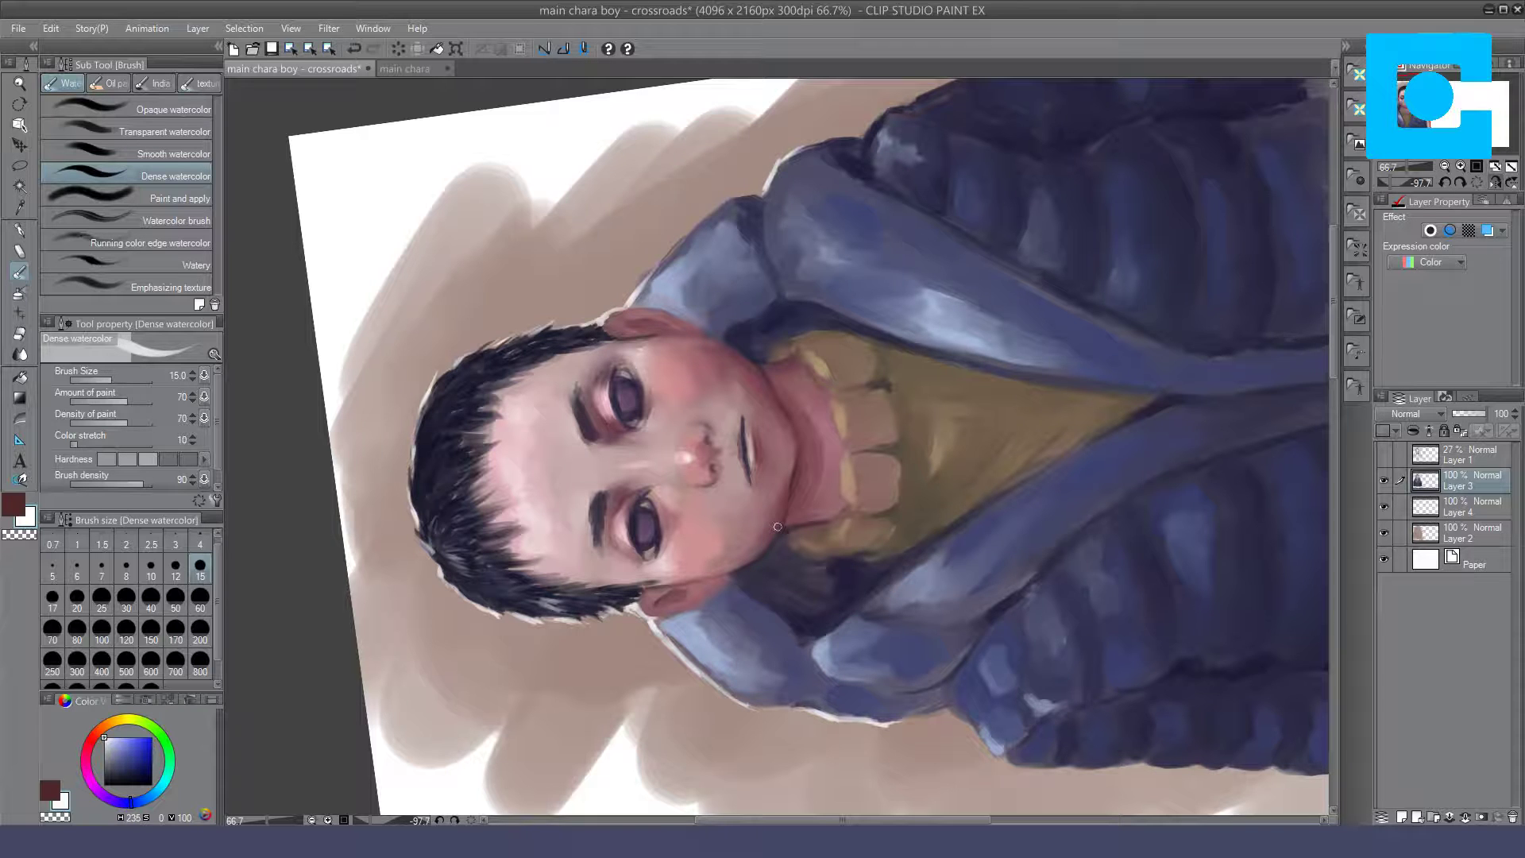
{"action": "left_click", "coordinate": [1476, 182]}
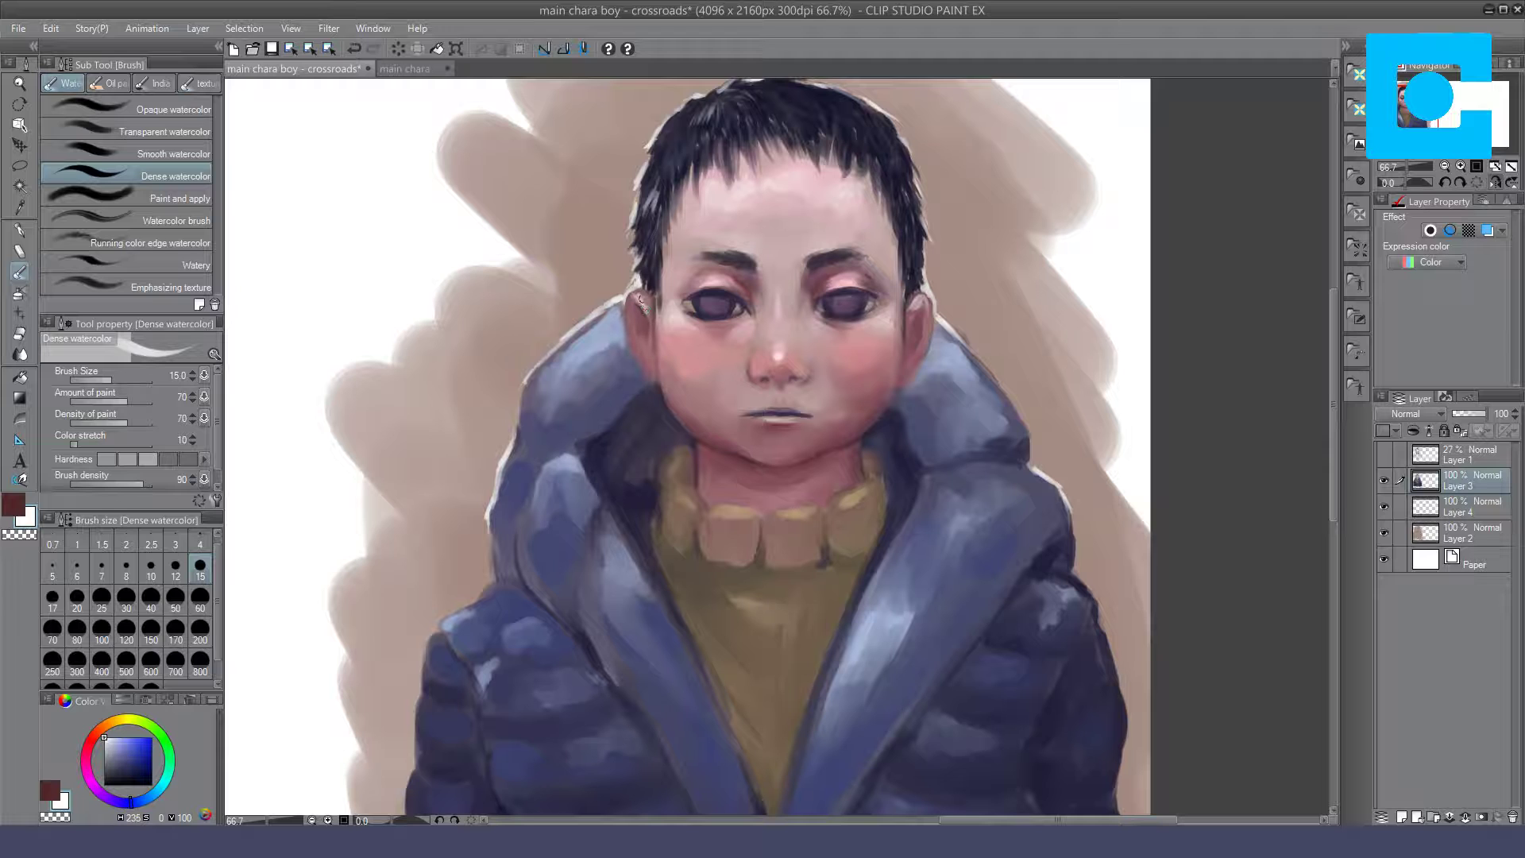
{"action": "left_click_drag", "start_coordinate": [638, 298], "coordinate": [633, 294]}
{"action": "key", "text": "ctrl+z"}
{"action": "left_click_drag", "start_coordinate": [652, 359], "coordinate": [645, 376]}
{"action": "left_click_drag", "start_coordinate": [935, 314], "coordinate": [900, 386]}
{"action": "key", "text": "ctrl+z"}
Step: Add edge light along both sides of the jaw, blend it with Opaque watercolor at size 15, and switch back to the dark red-brown
{"action": "left_click_drag", "start_coordinate": [678, 415], "coordinate": [694, 433]}
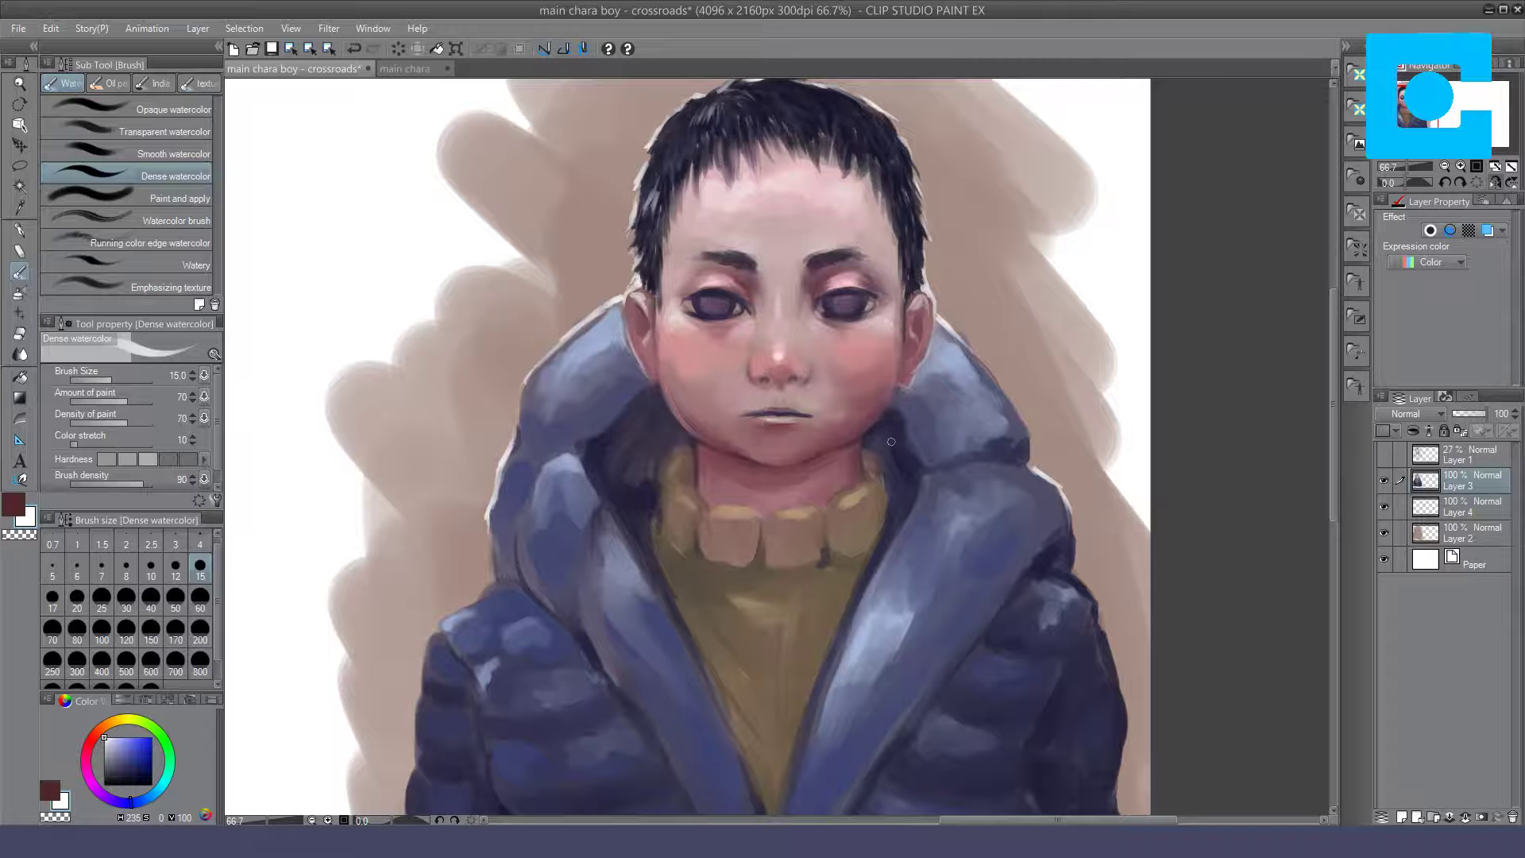
{"action": "left_click_drag", "start_coordinate": [891, 394], "coordinate": [872, 425]}
{"action": "left_click", "coordinate": [175, 106]}
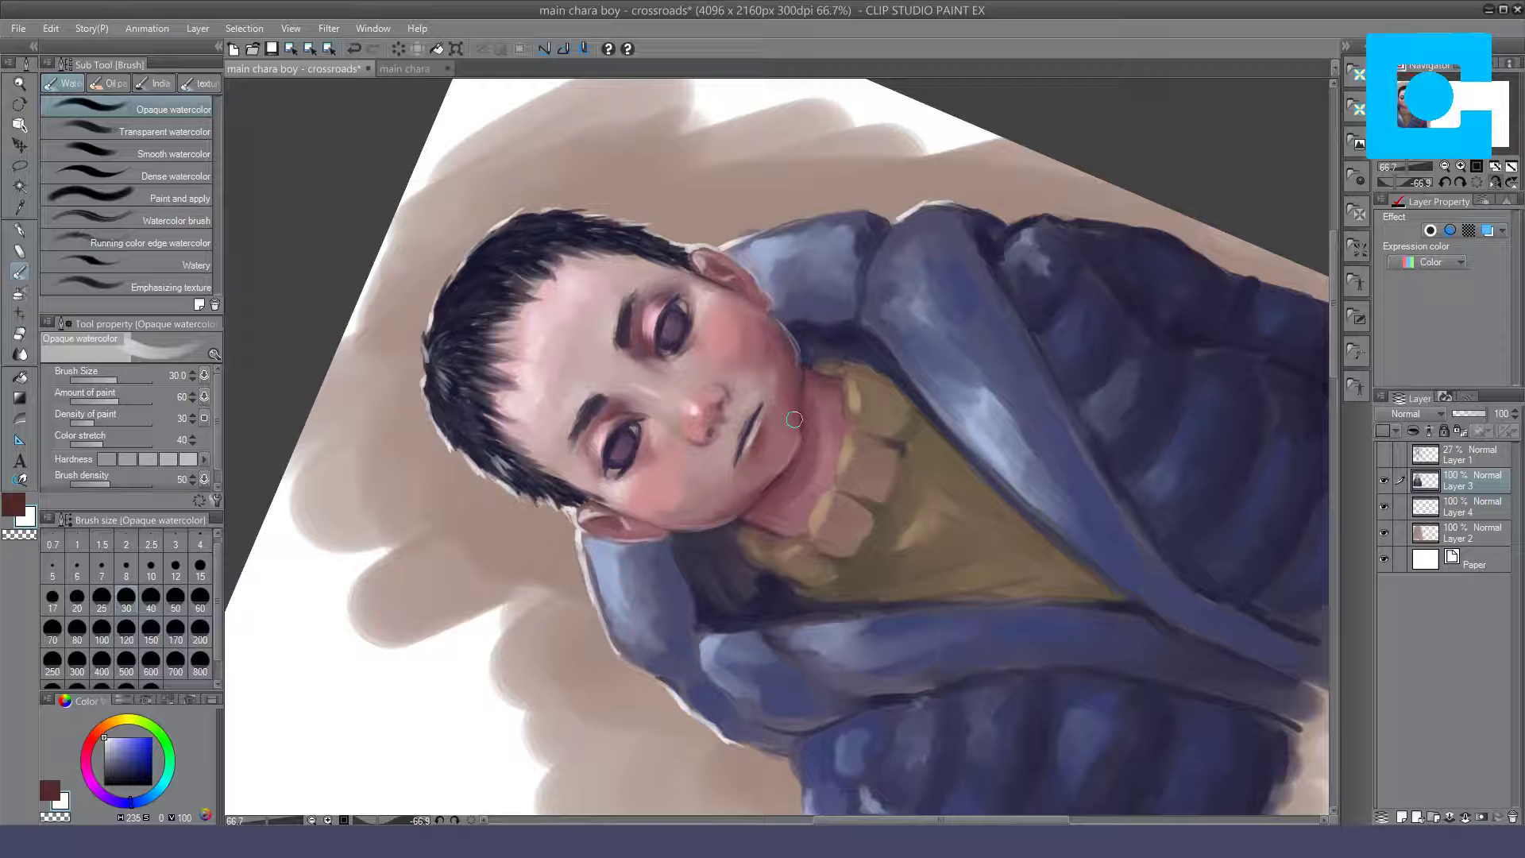
{"action": "left_click_drag", "start_coordinate": [783, 339], "coordinate": [796, 371]}
{"action": "key", "text": "ctrl+z"}
{"action": "key", "text": "ctrl+z"}
{"action": "left_click", "coordinate": [202, 570]}
{"action": "left_click_drag", "start_coordinate": [798, 372], "coordinate": [795, 357]}
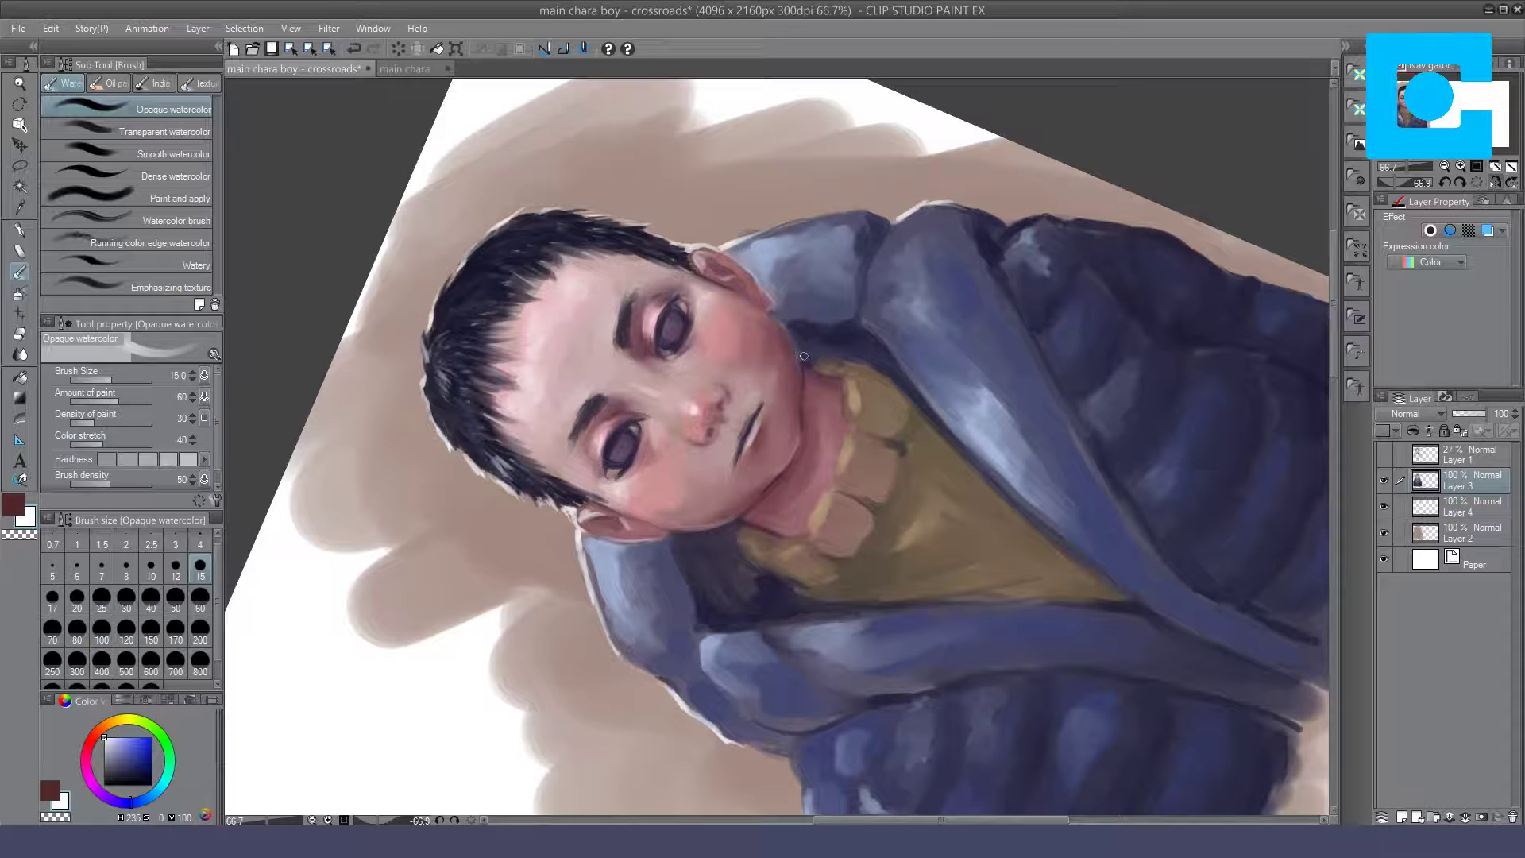
{"action": "left_click", "coordinate": [1479, 184]}
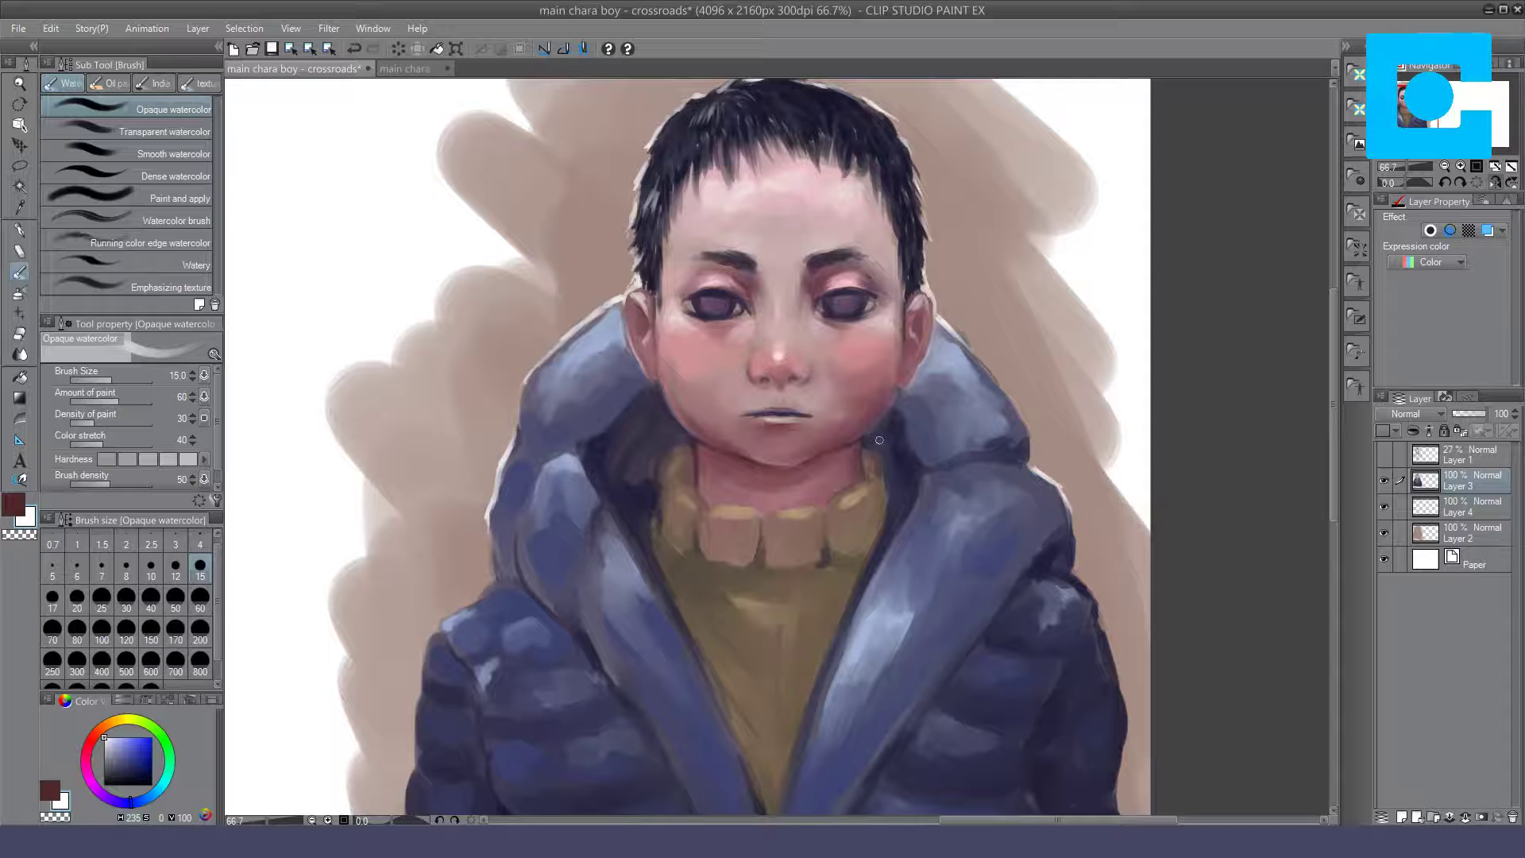
{"action": "left_click", "coordinate": [12, 507]}
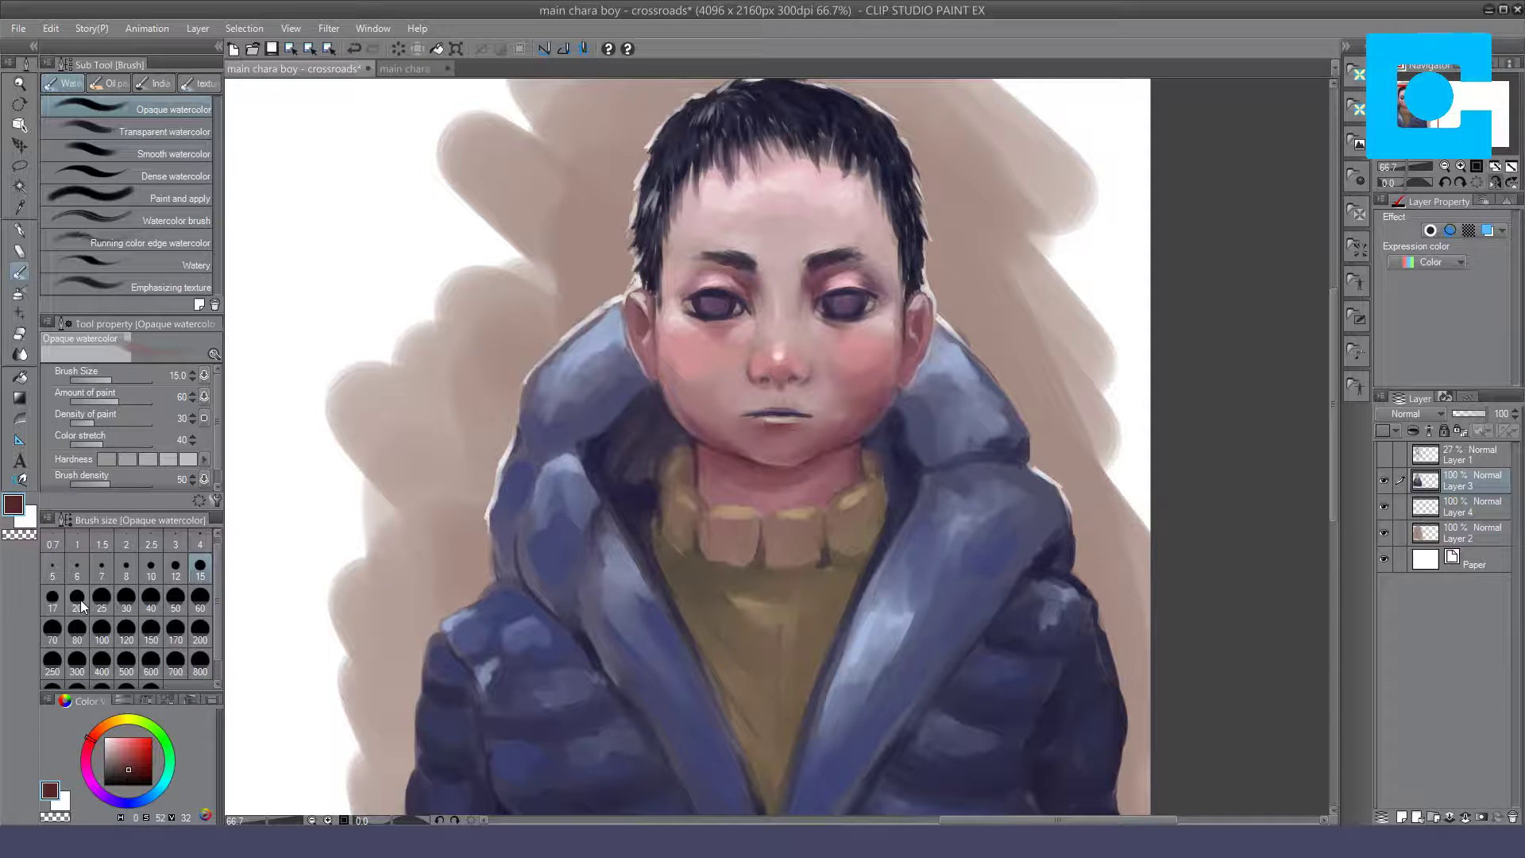
Step: Shade the edge between the jaw and the jacket hood in dark navy with Opaque watercolor at size 15, checking the mirrored canvas
{"action": "left_click", "coordinate": [127, 802]}
{"action": "left_click", "coordinate": [136, 776]}
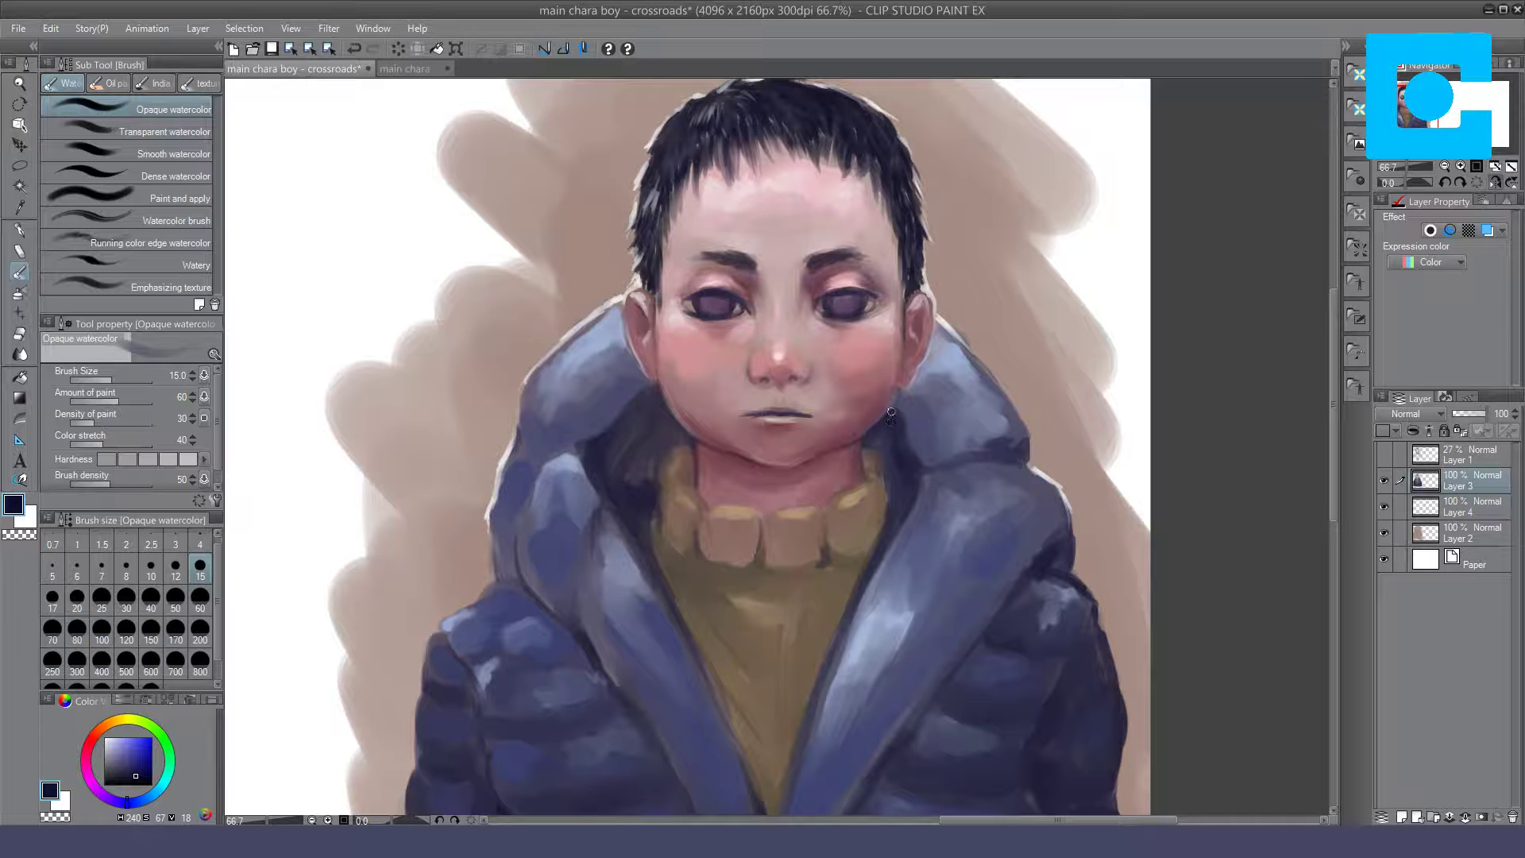
{"action": "left_click_drag", "start_coordinate": [856, 434], "coordinate": [881, 415]}
{"action": "key", "text": "ctrl+z"}
{"action": "left_click", "coordinate": [1482, 183]}
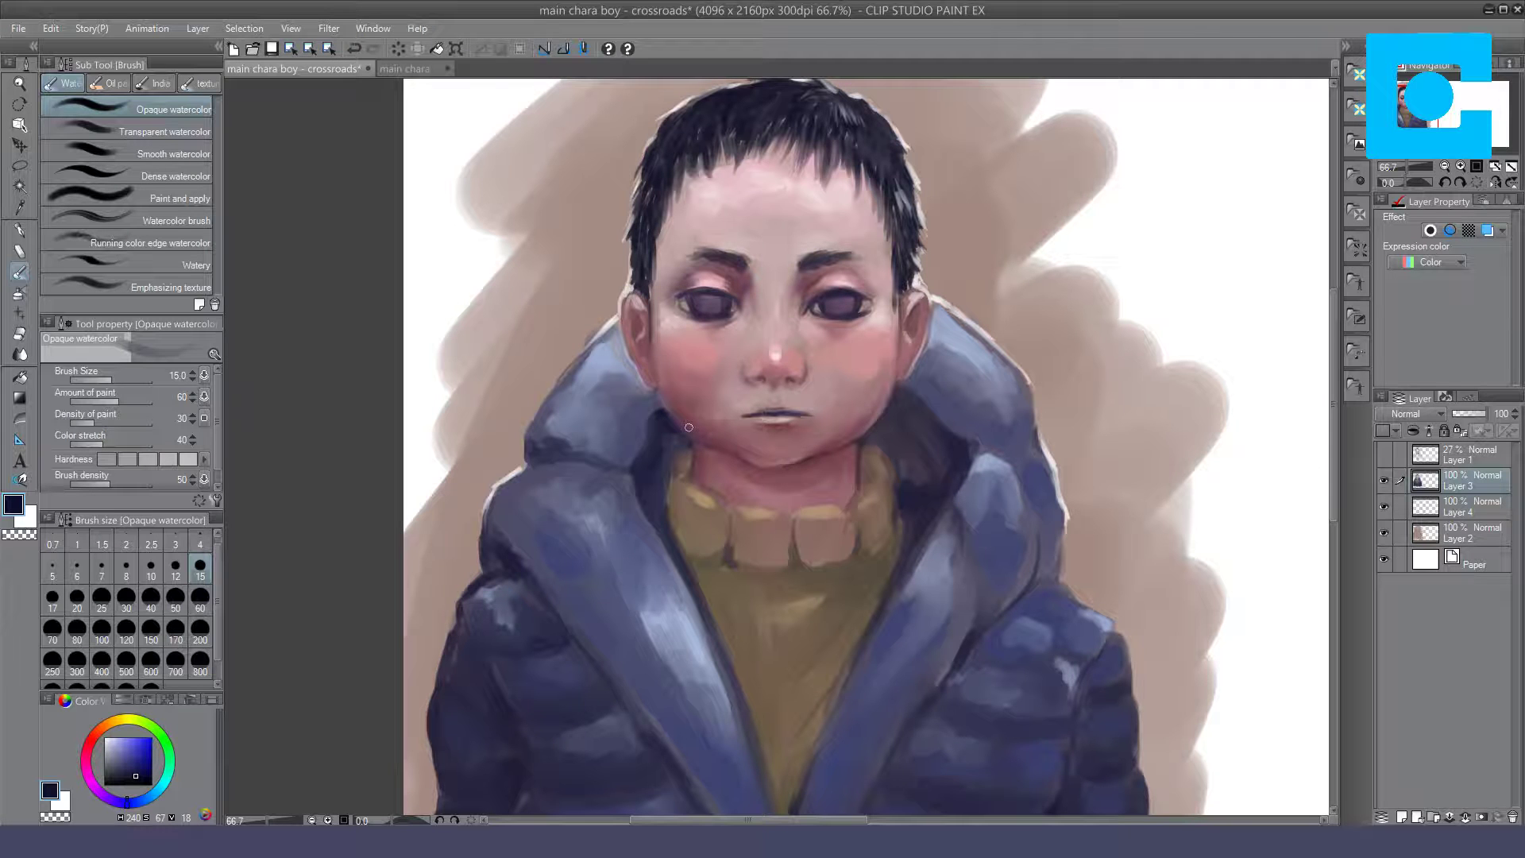
{"action": "left_click_drag", "start_coordinate": [666, 422], "coordinate": [686, 436]}
Step: Define the underside of the jaw down to the chin in very dark red with Dense watercolor, unmirror the canvas, and return to Opaque watercolor
{"action": "left_click", "coordinate": [85, 743]}
{"action": "left_click", "coordinate": [174, 176]}
{"action": "left_click_drag", "start_coordinate": [677, 419], "coordinate": [769, 472]}
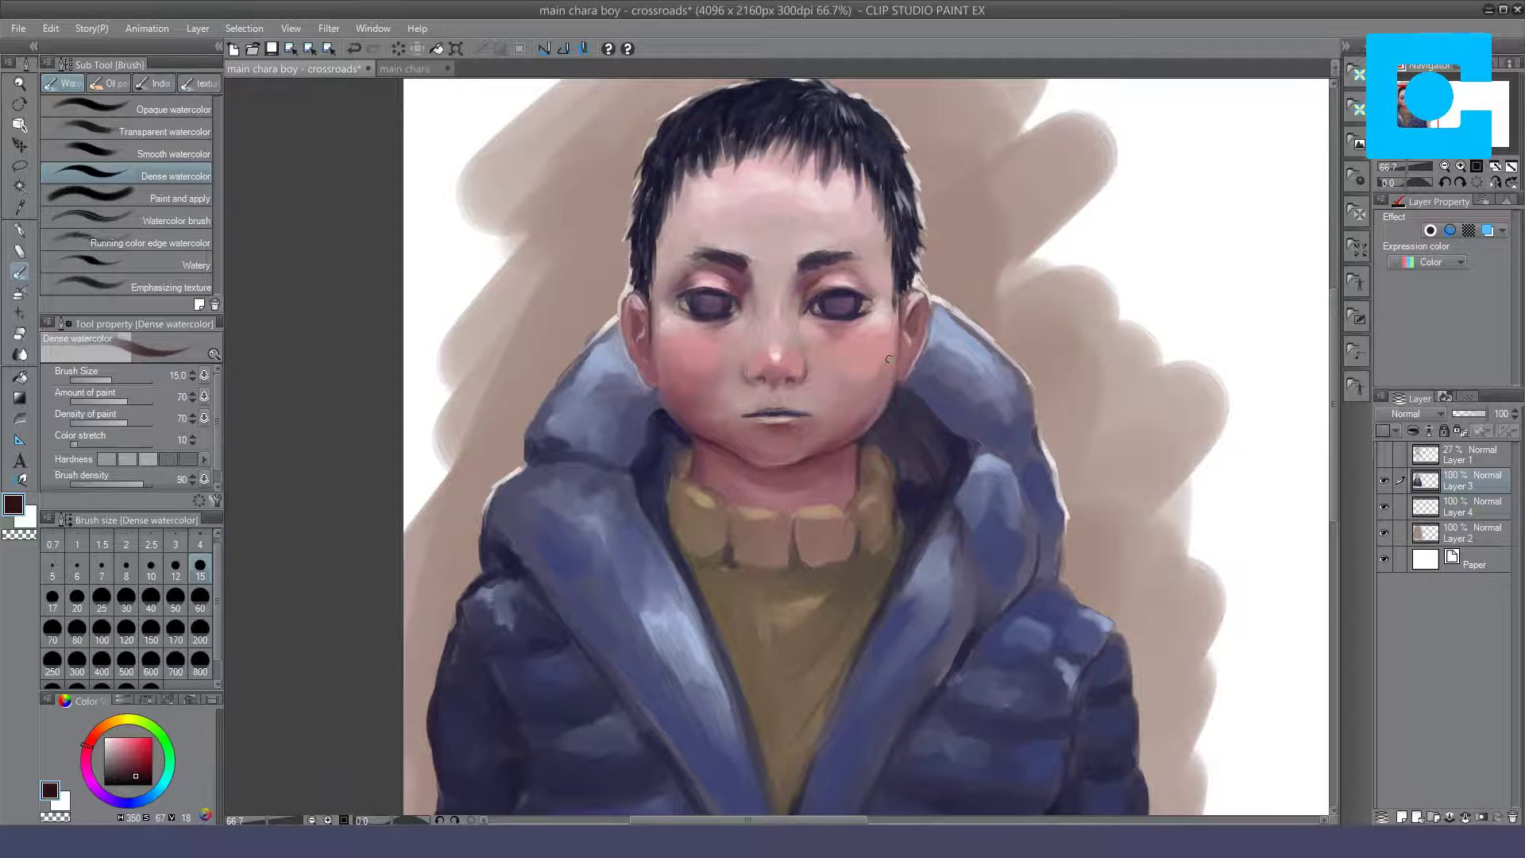
{"action": "left_click", "coordinate": [1494, 182]}
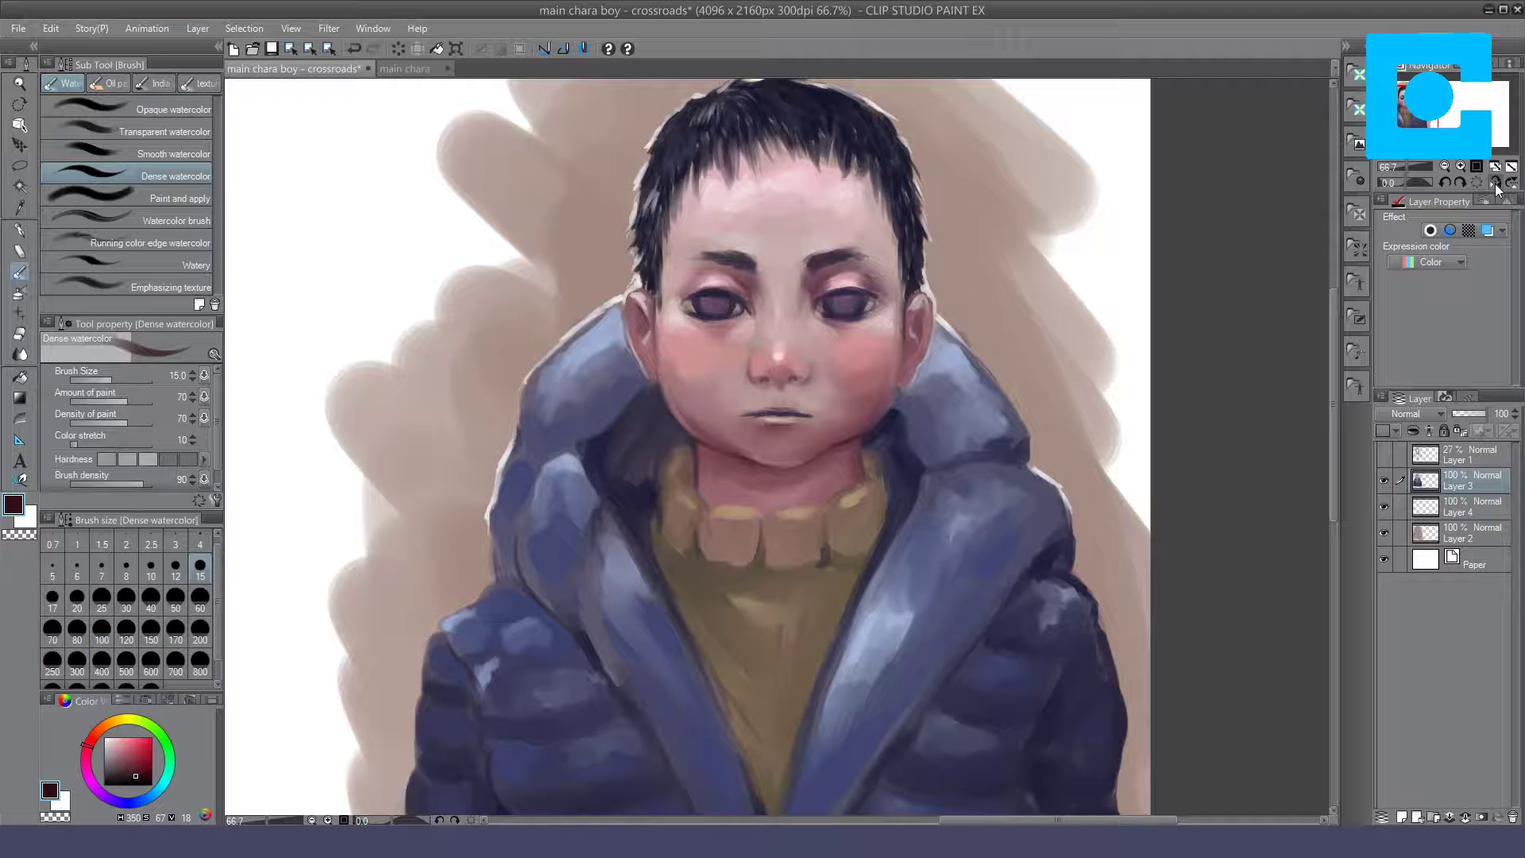
{"action": "left_click", "coordinate": [1479, 175]}
{"action": "left_click", "coordinate": [134, 108]}
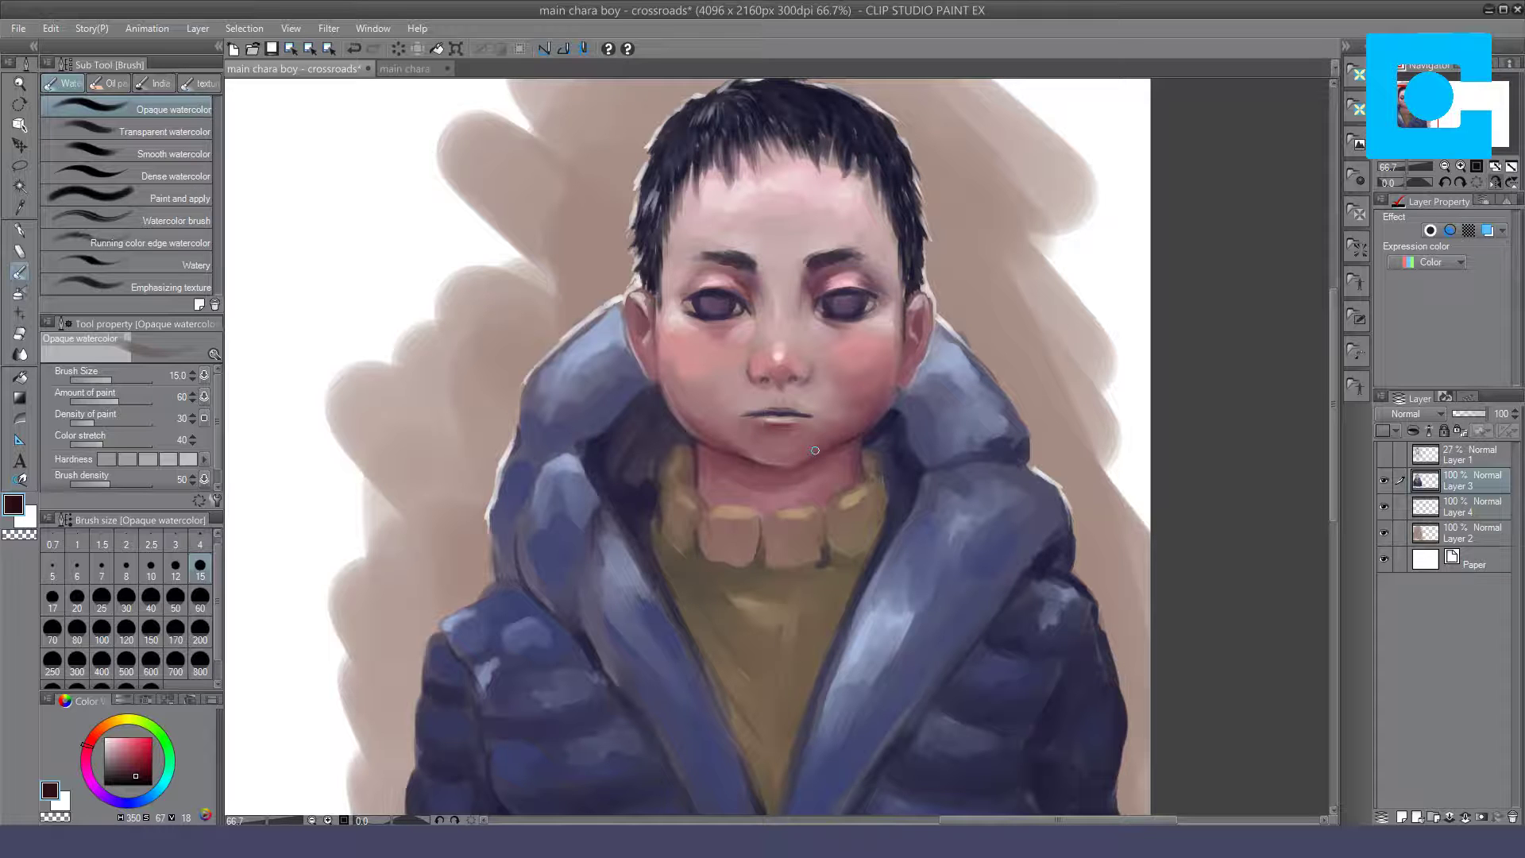
Step: Paint the inner shadows of the ears in progressively darker red-brown with Dense watercolor at size 15
{"action": "left_click", "coordinate": [128, 765]}
{"action": "left_click", "coordinate": [123, 747]}
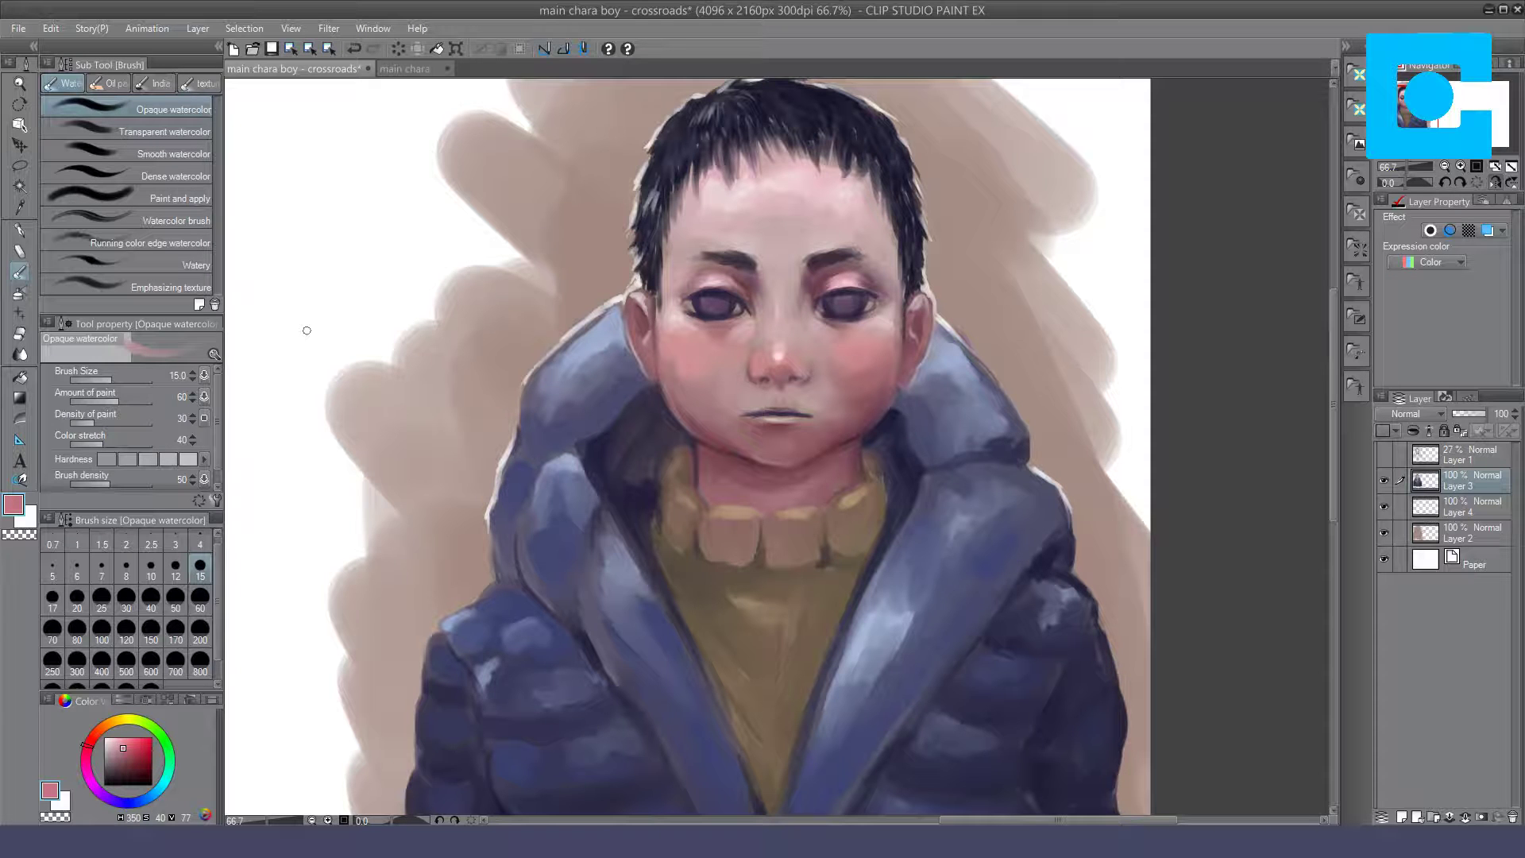
{"action": "left_click", "coordinate": [174, 175]}
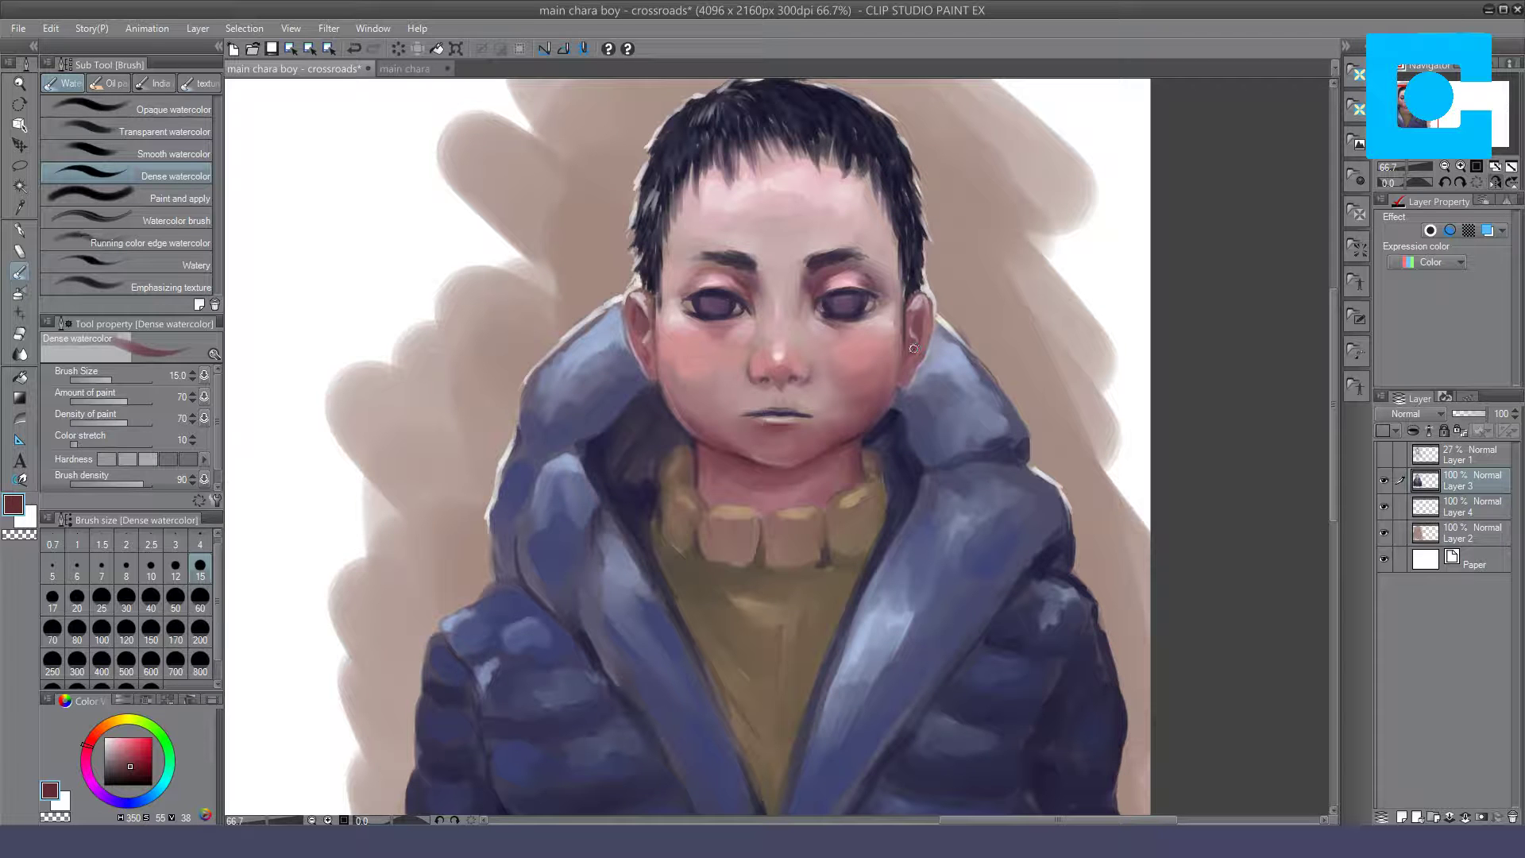
{"action": "left_click_drag", "start_coordinate": [912, 355], "coordinate": [917, 324]}
{"action": "left_click", "coordinate": [130, 767]}
{"action": "left_click", "coordinate": [133, 773]}
{"action": "left_click_drag", "start_coordinate": [916, 323], "coordinate": [918, 343]}
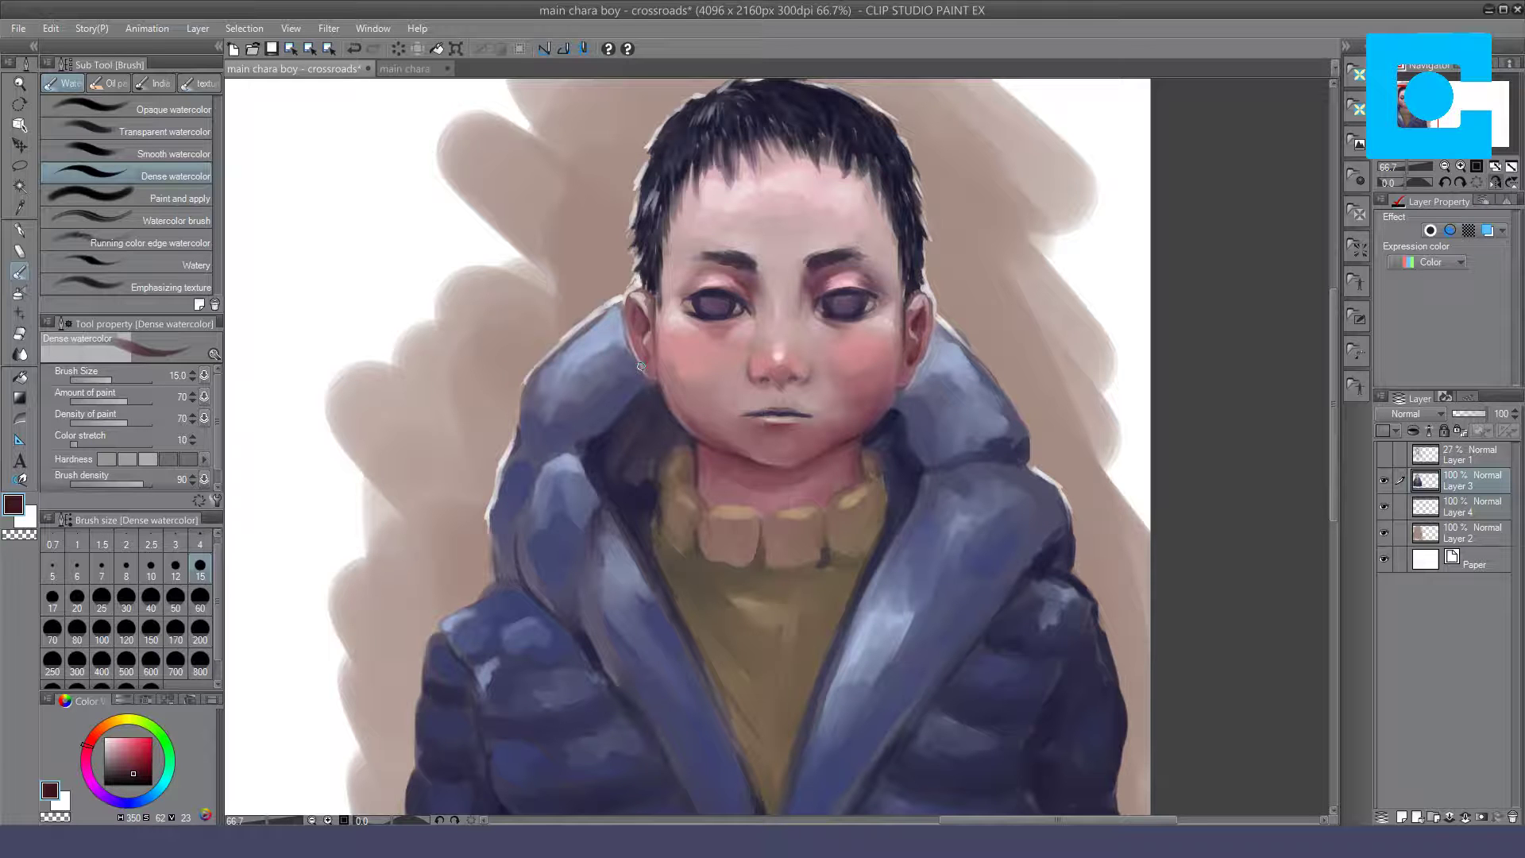
Step: Deepen the dark red shadow beneath the chin and blend it with Opaque watercolor at size 15
{"action": "left_click_drag", "start_coordinate": [1399, 184], "coordinate": [1389, 183]}
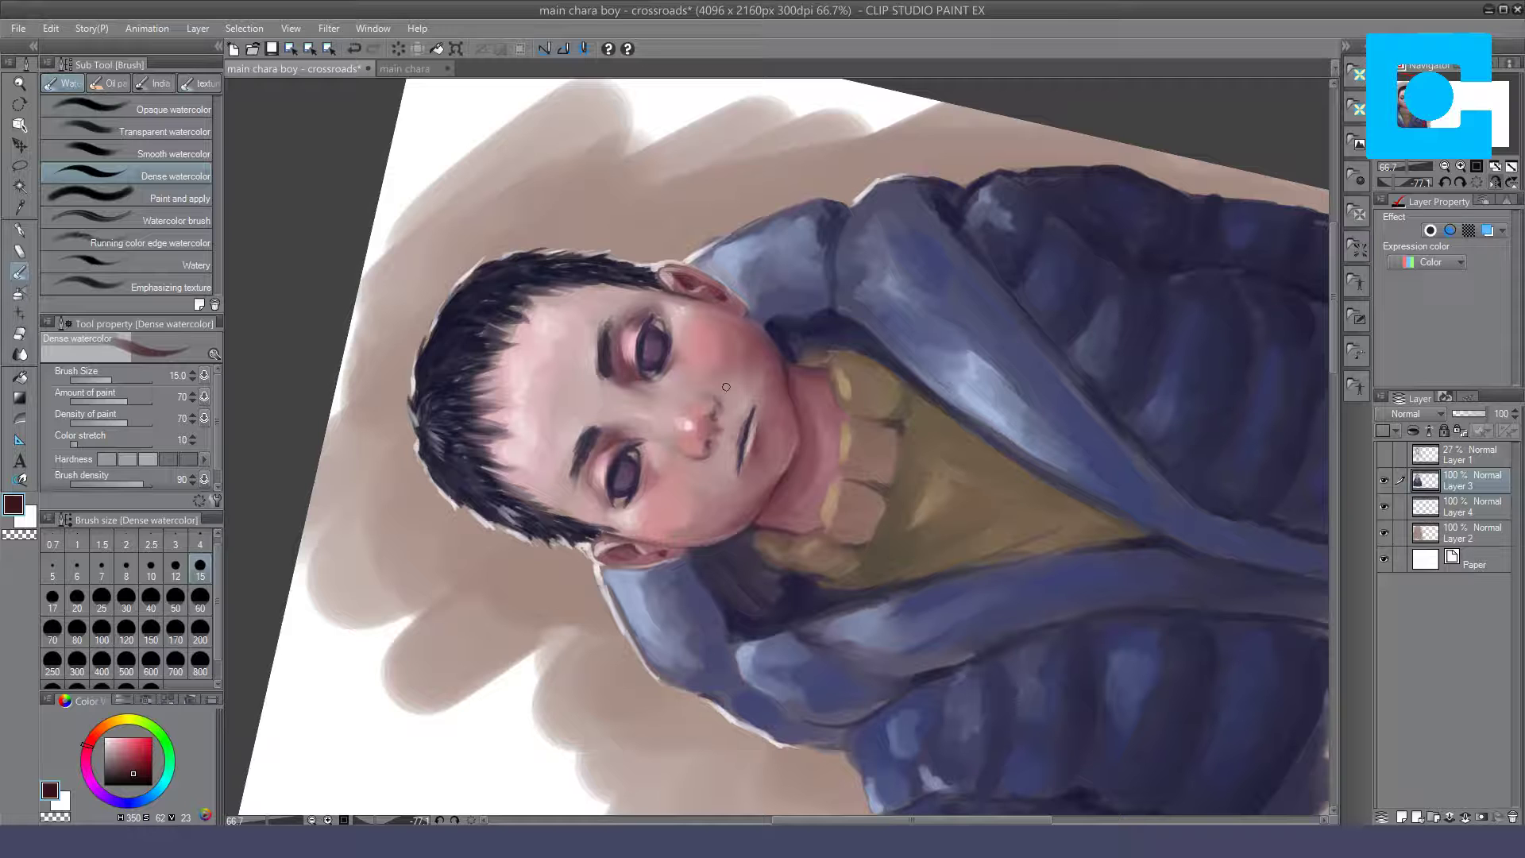
{"action": "mouse_move", "coordinate": [795, 405]}
{"action": "left_mouse_down"}
{"action": "mouse_move", "coordinate": [800, 429]}
{"action": "mouse_move", "coordinate": [801, 416]}
{"action": "left_mouse_up"}
{"action": "key", "text": "ctrl+z"}
{"action": "key", "text": "@"}
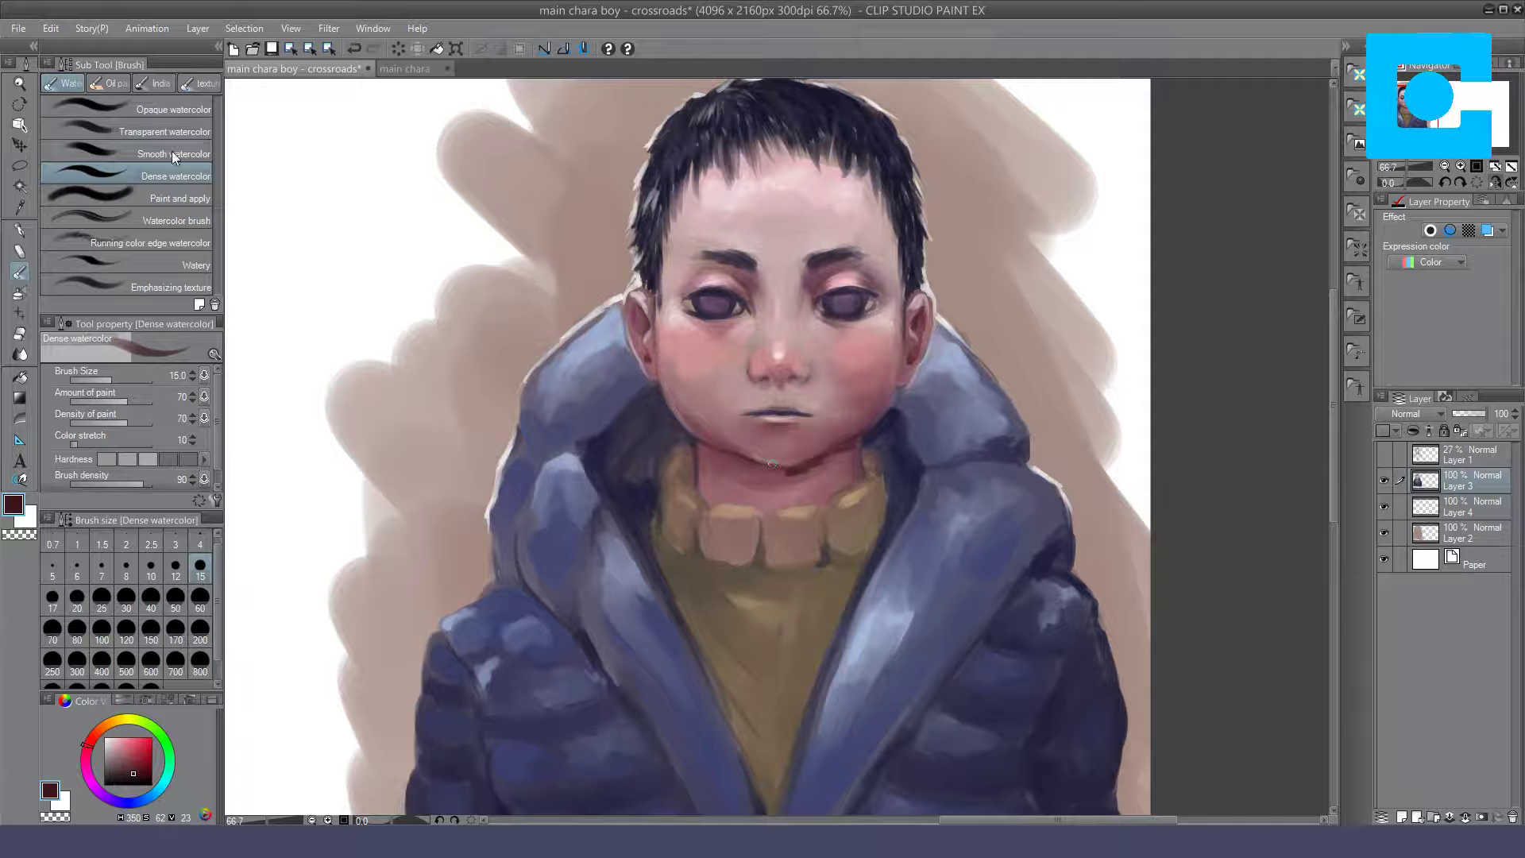
{"action": "left_click", "coordinate": [188, 106]}
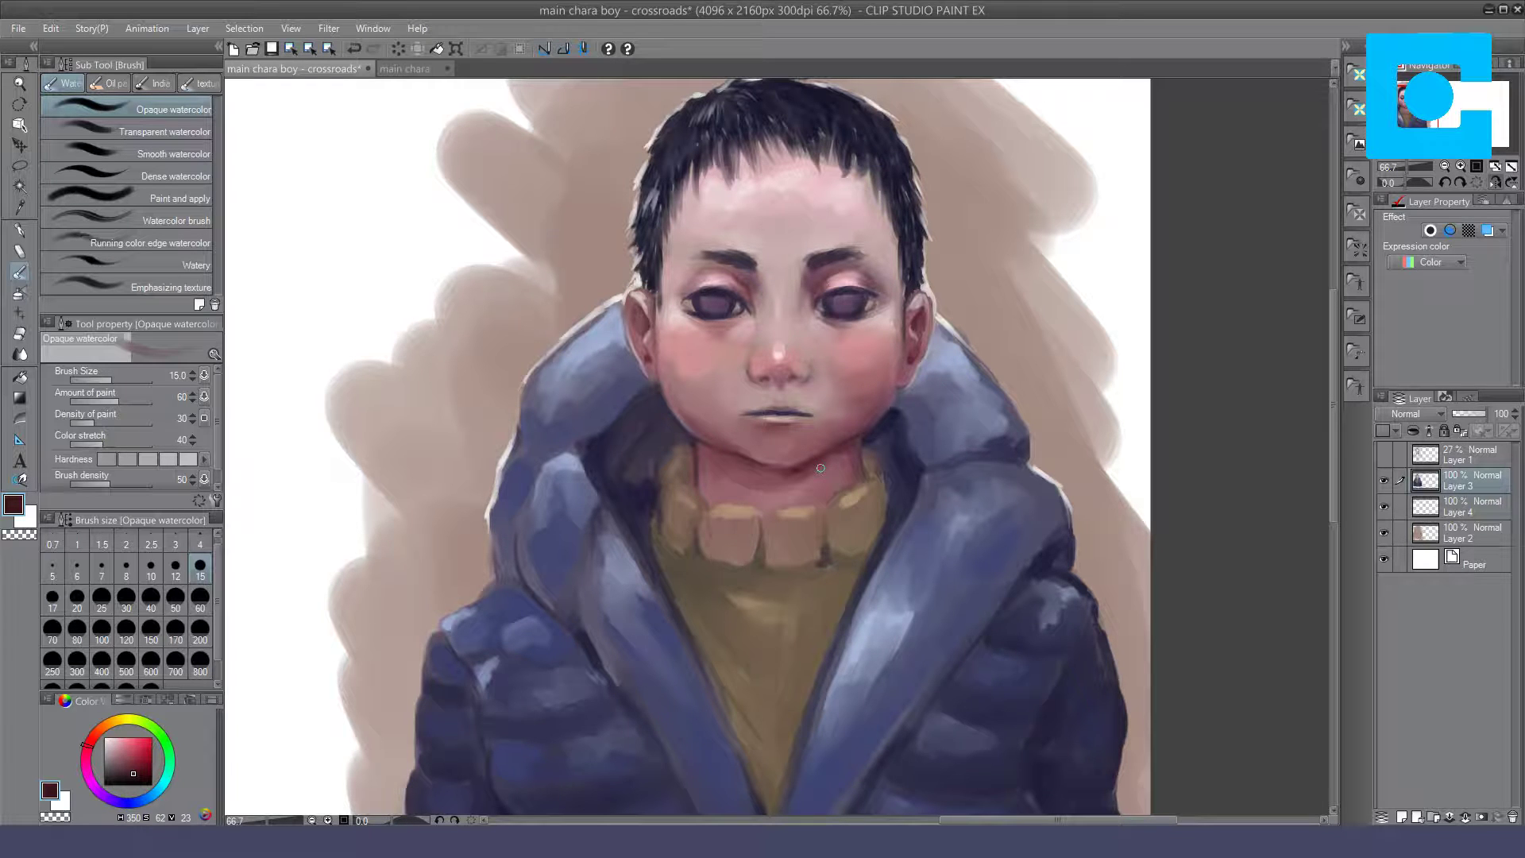
{"action": "left_click_drag", "start_coordinate": [791, 468], "coordinate": [763, 470]}
Step: Darken the inner eye sockets on both sides of the nose bridge with Dense watercolor, then switch to Opaque watercolor for blending
{"action": "left_click", "coordinate": [181, 174]}
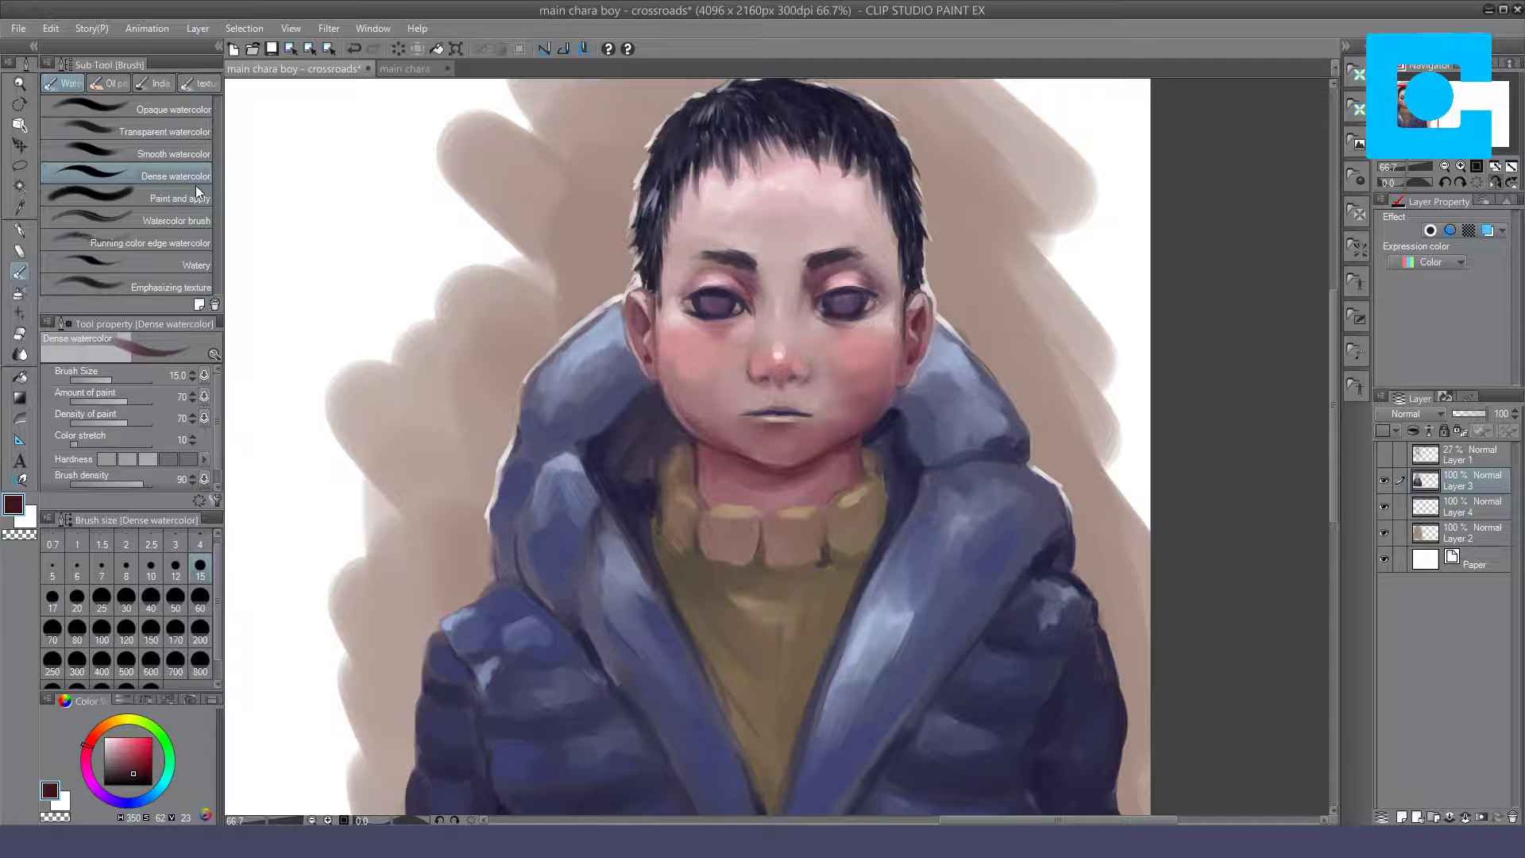
{"action": "left_click", "coordinate": [814, 280]}
{"action": "left_click", "coordinate": [750, 281]}
{"action": "left_click", "coordinate": [173, 108]}
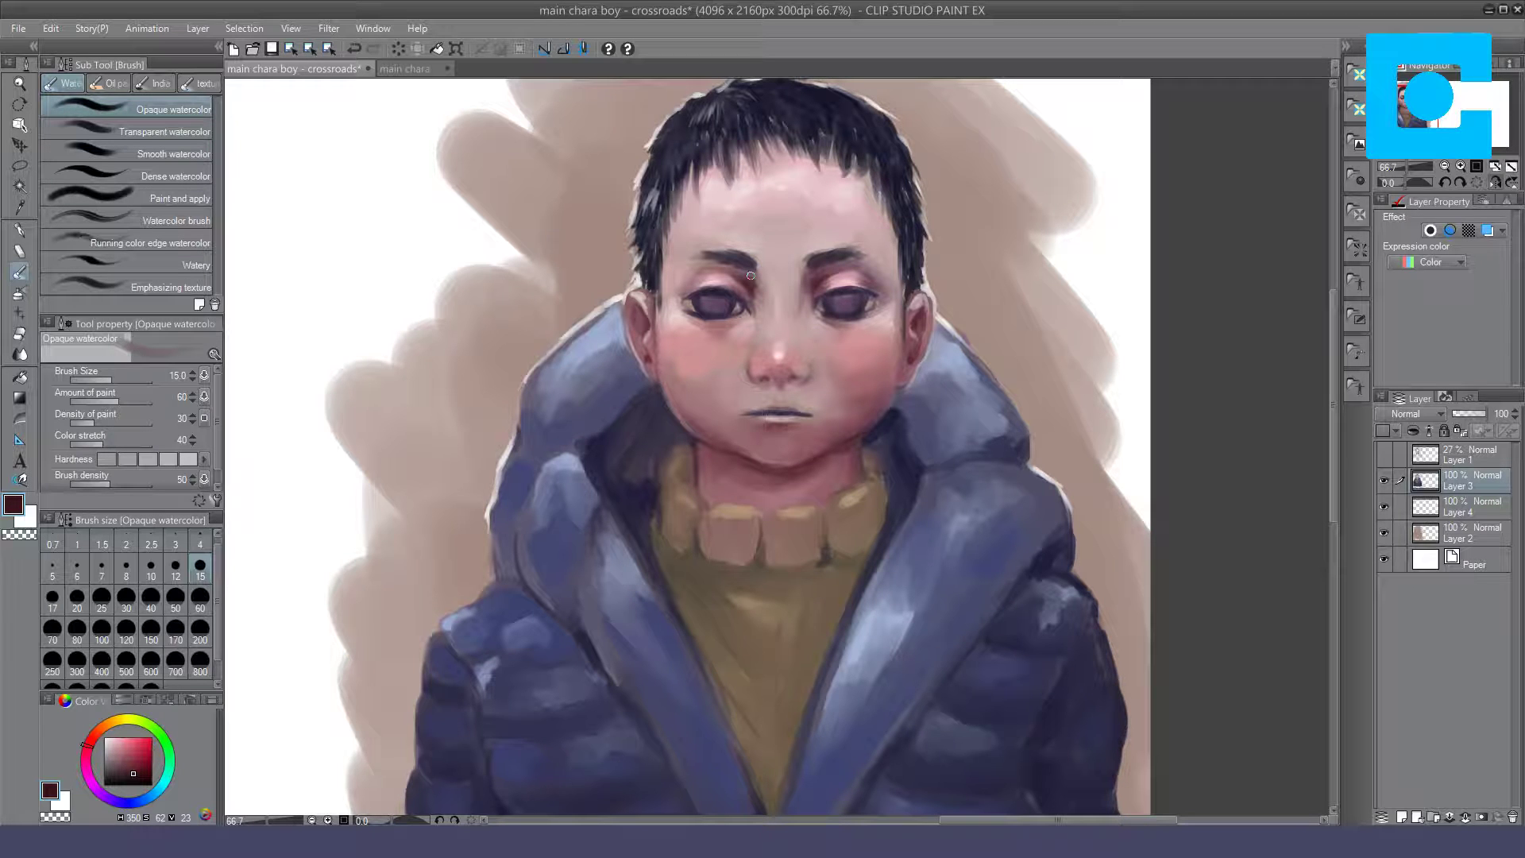
Step: Refine the eyebrow in dark navy with Dense watercolor on the mirrored canvas, then soften it with Opaque watercolor
{"action": "left_click", "coordinate": [1445, 165]}
{"action": "left_click", "coordinate": [1445, 165]}
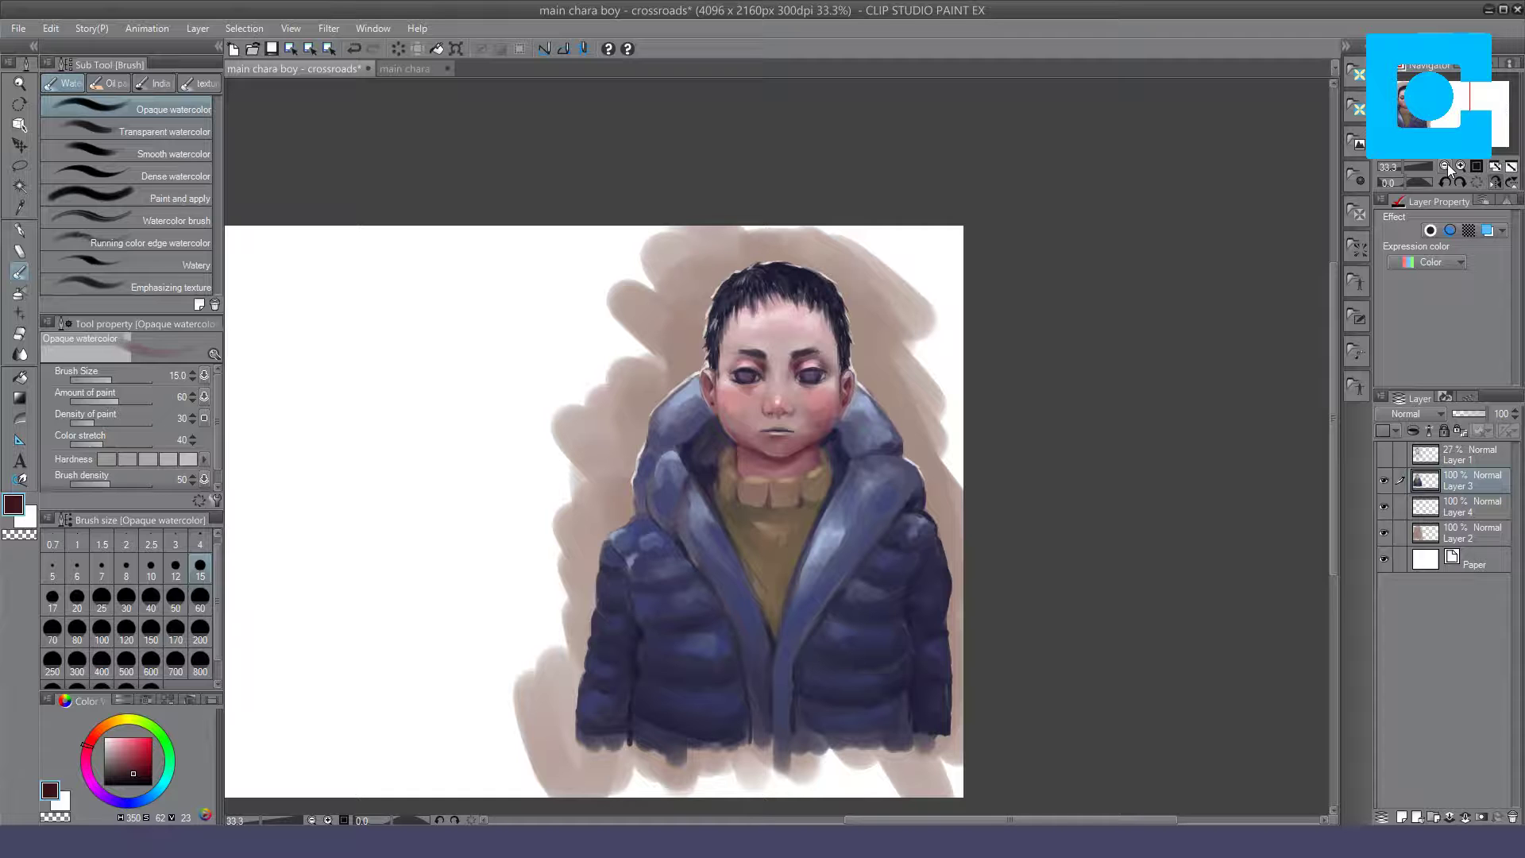
{"action": "left_click", "coordinate": [1460, 165]}
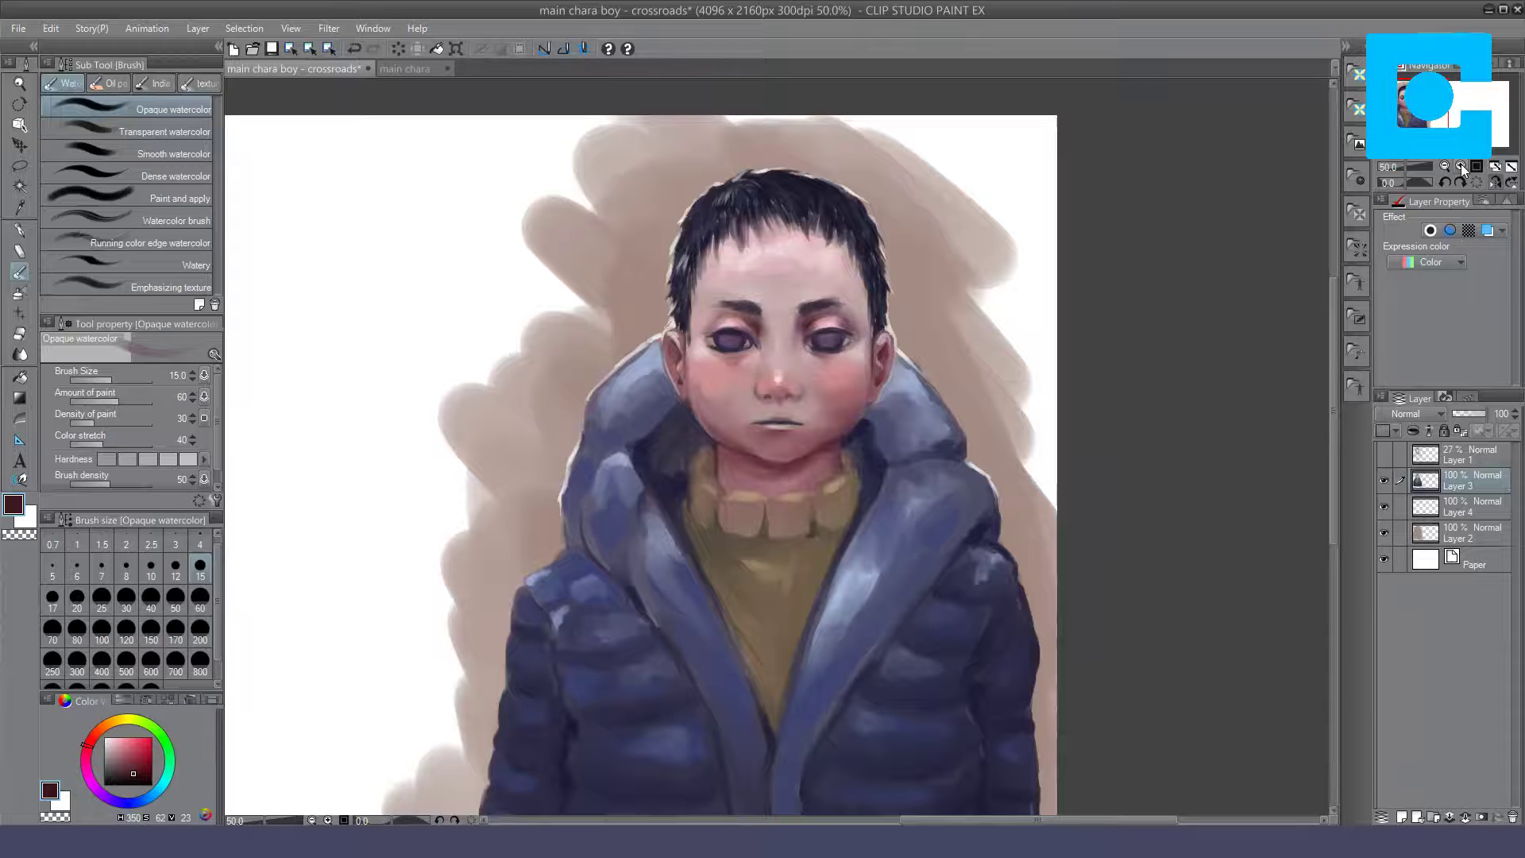
{"action": "left_click", "coordinate": [1461, 165]}
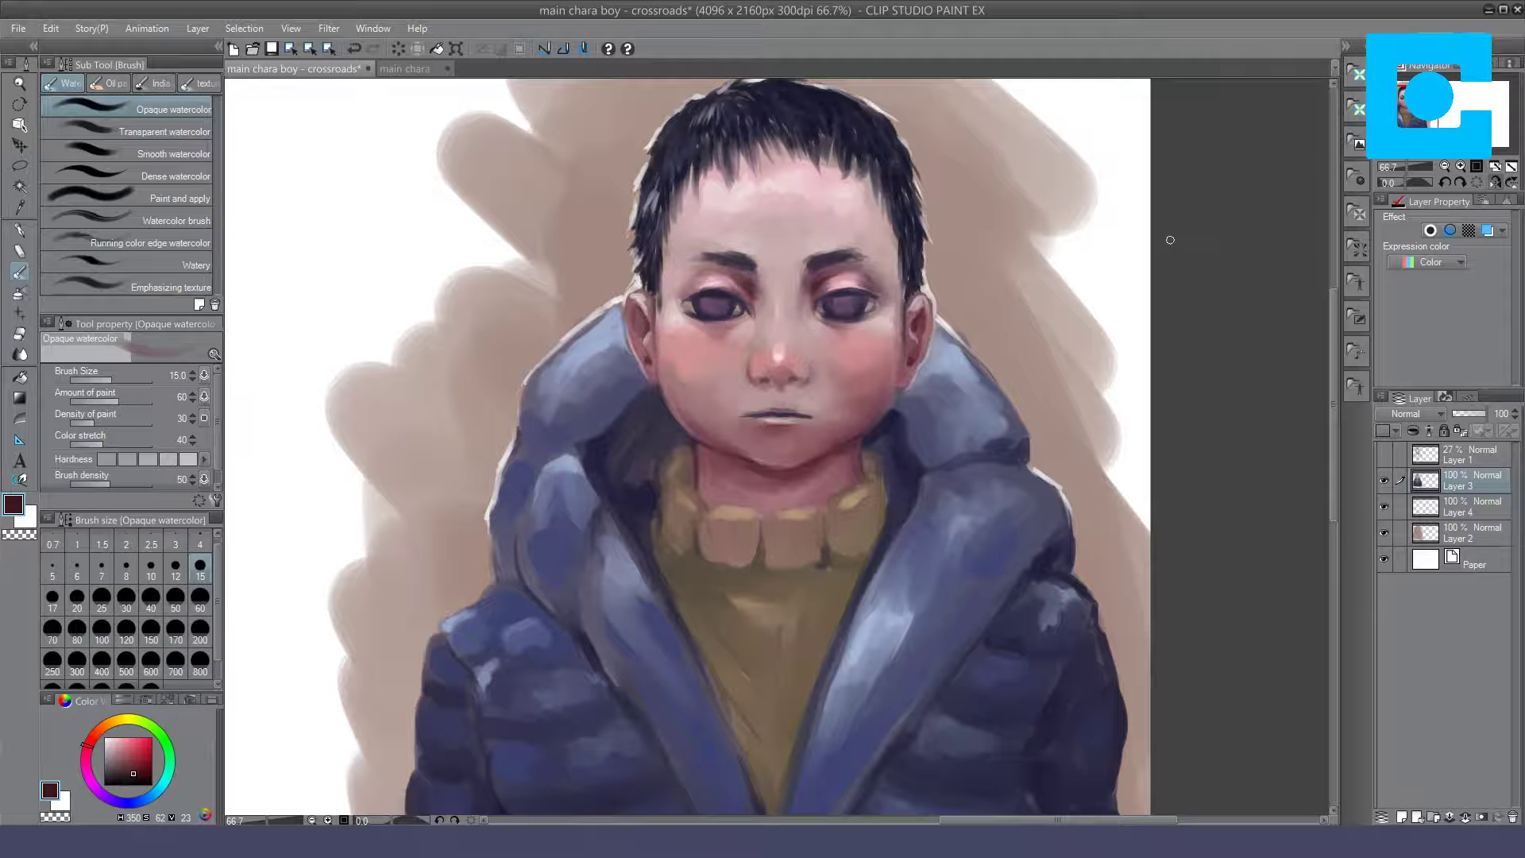
{"action": "left_click_drag", "start_coordinate": [127, 799], "coordinate": [128, 797]}
{"action": "left_click", "coordinate": [129, 776]}
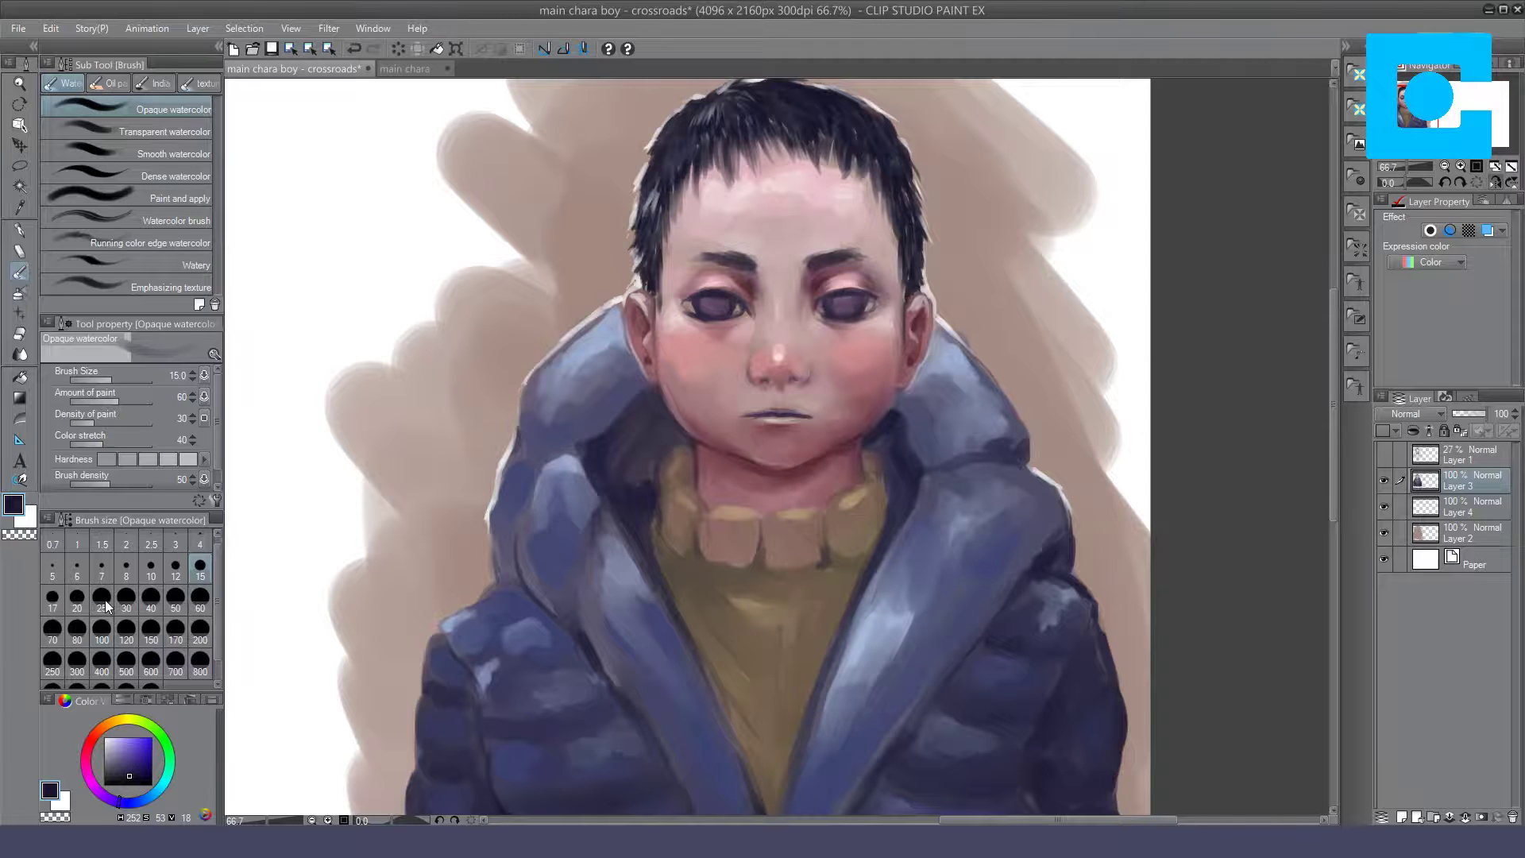
{"action": "left_click", "coordinate": [175, 176]}
{"action": "left_click", "coordinate": [1495, 182]}
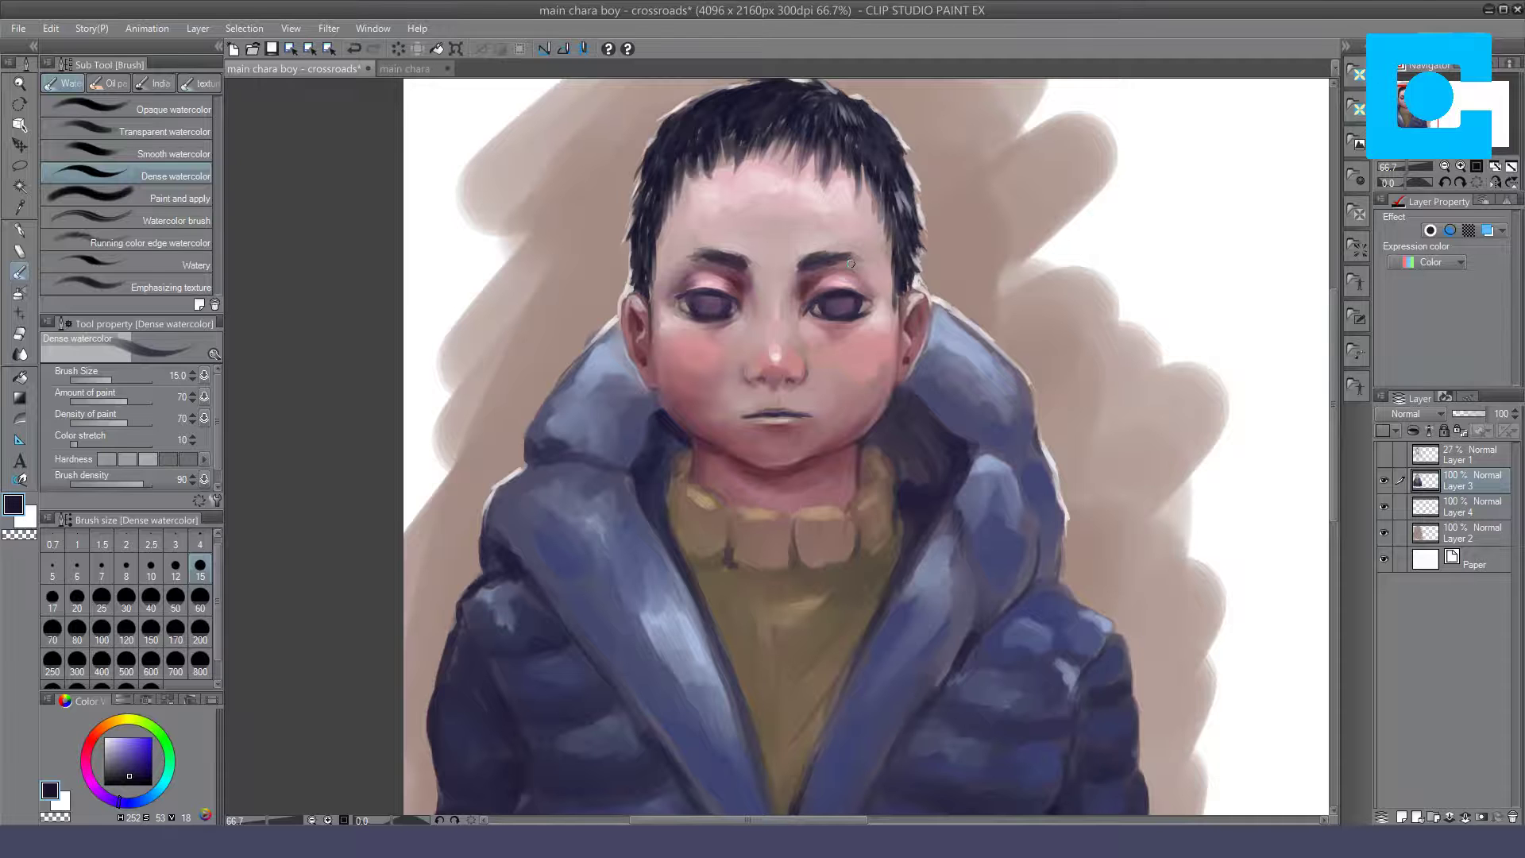
{"action": "left_click_drag", "start_coordinate": [851, 264], "coordinate": [800, 250]}
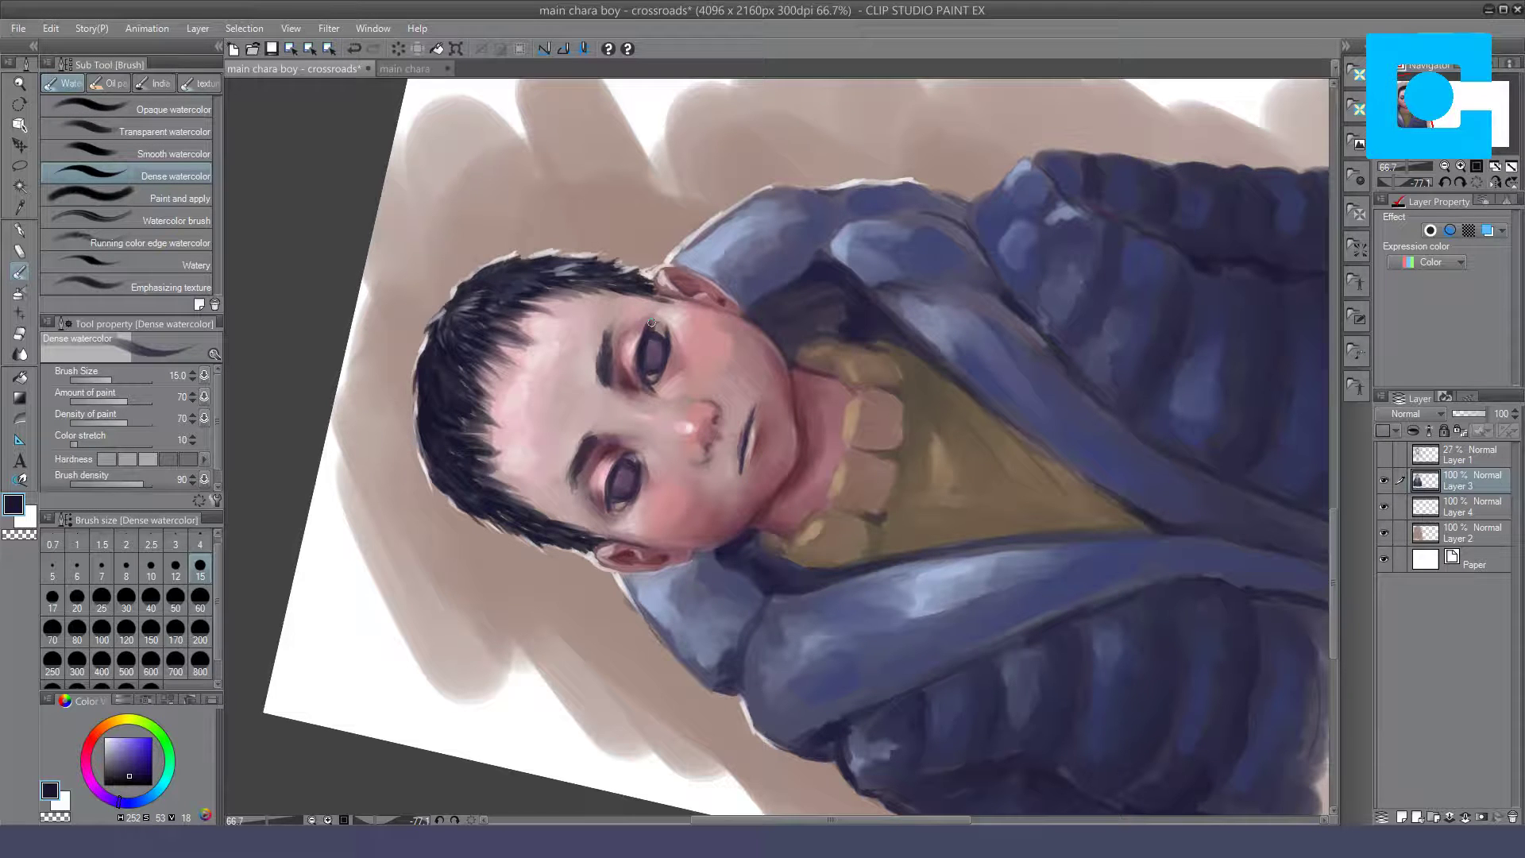
{"action": "left_click", "coordinate": [1478, 184]}
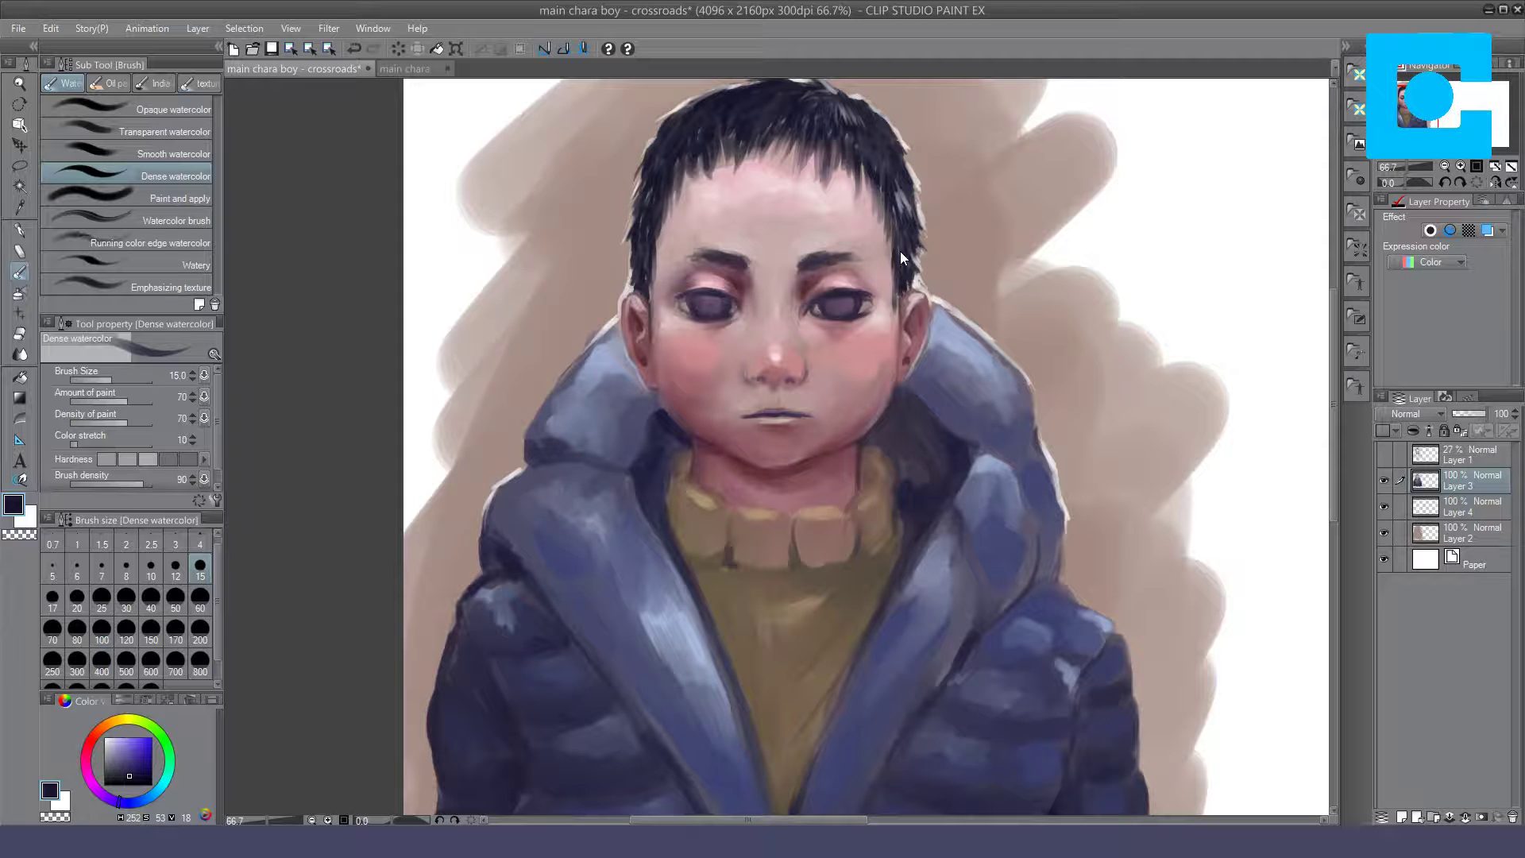
{"action": "left_click", "coordinate": [131, 108]}
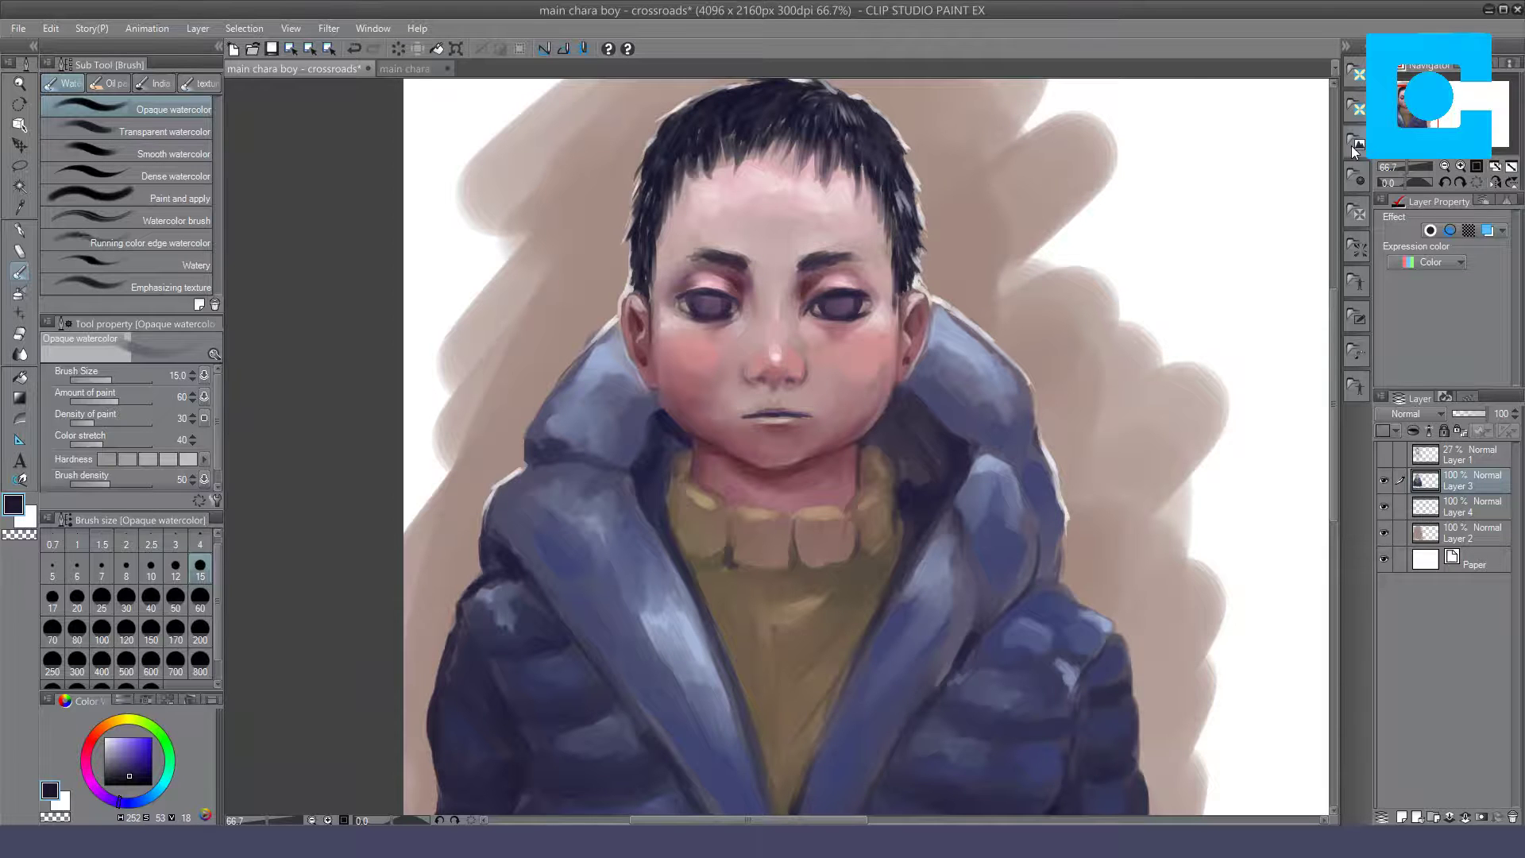
Step: Unmirror the canvas and darken the upper lash line of the eye with dark navy Dense watercolor at size 15
{"action": "left_click", "coordinate": [1496, 183]}
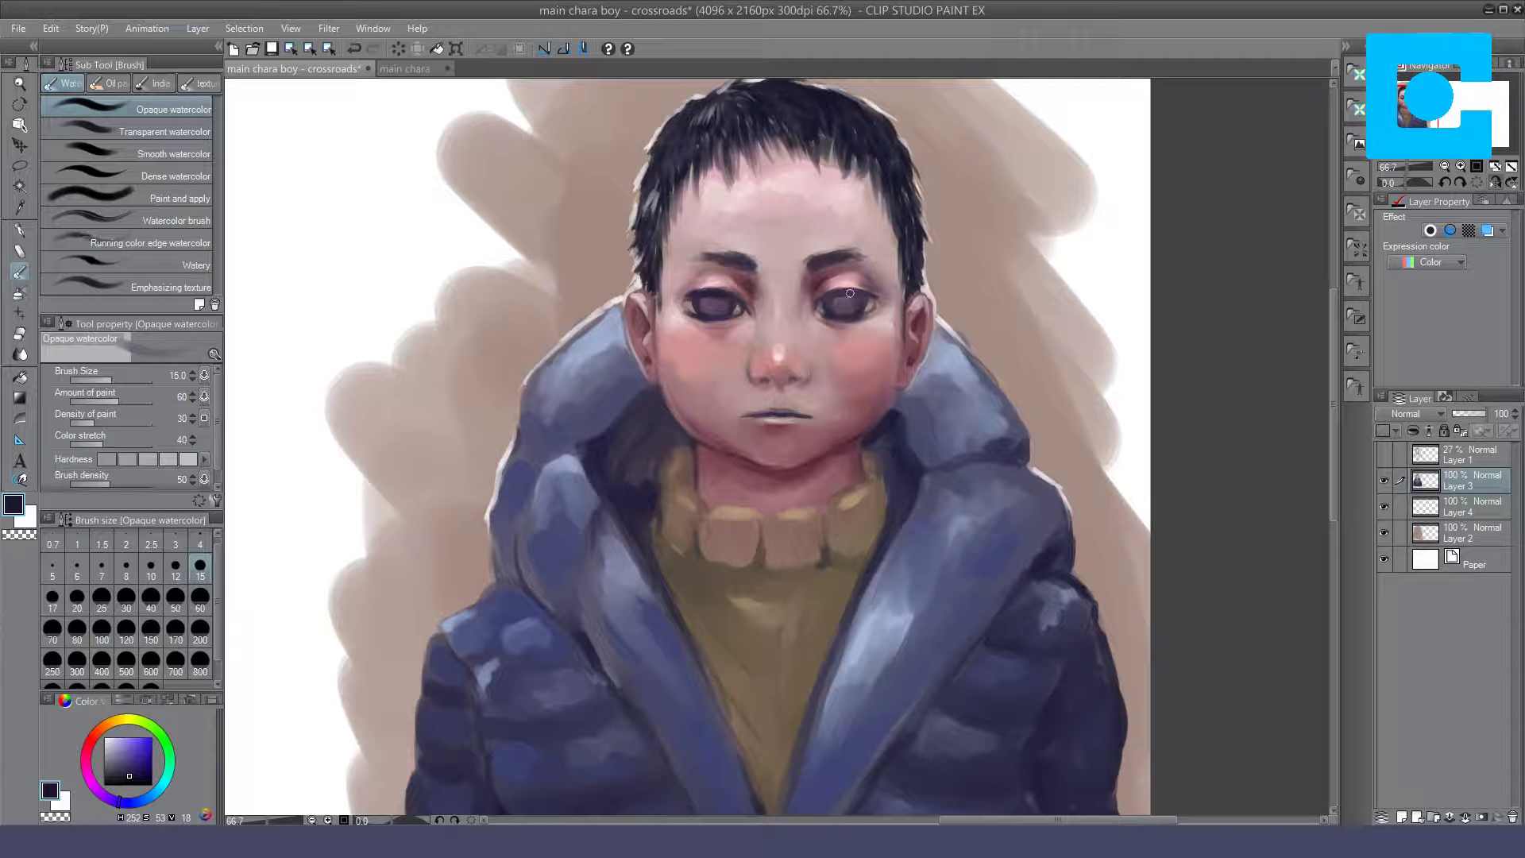
{"action": "left_click", "coordinate": [131, 174]}
{"action": "key", "text": "ctrl+z"}
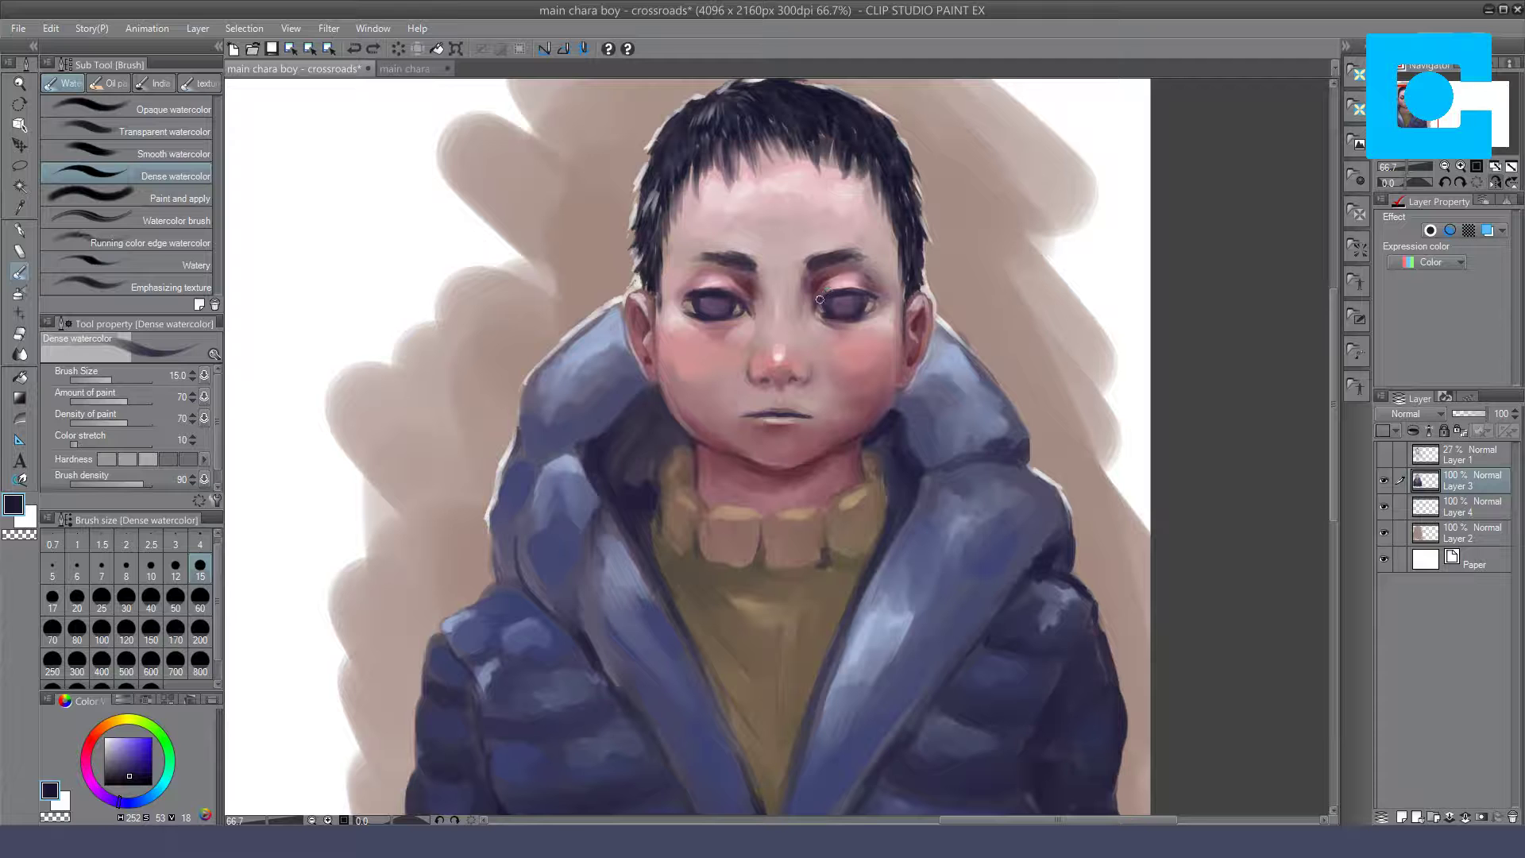
{"action": "left_click_drag", "start_coordinate": [818, 299], "coordinate": [872, 296]}
{"action": "key", "text": "b"}
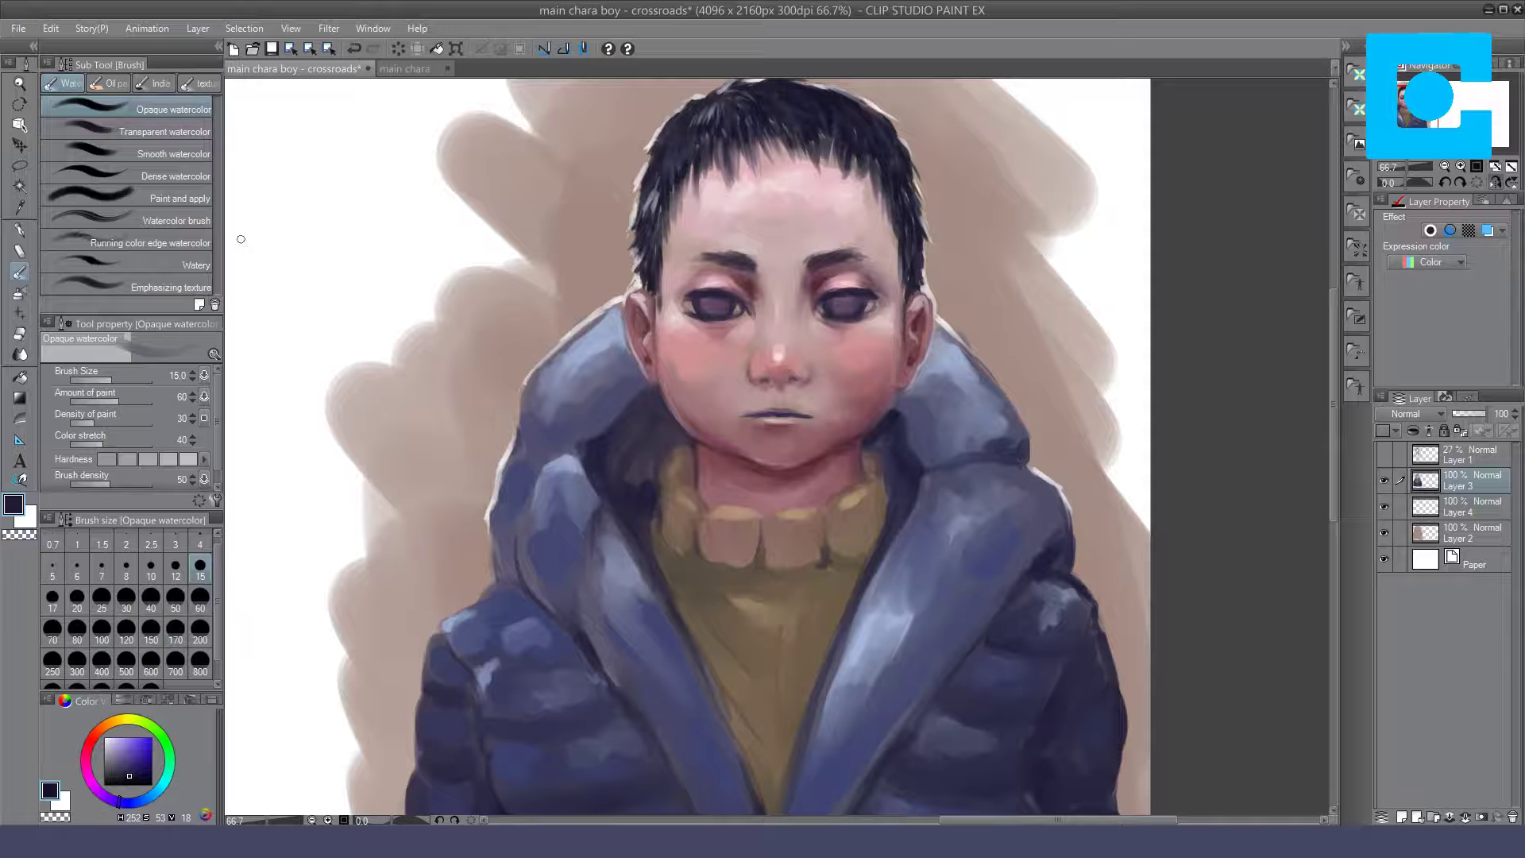
{"action": "key", "text": "b"}
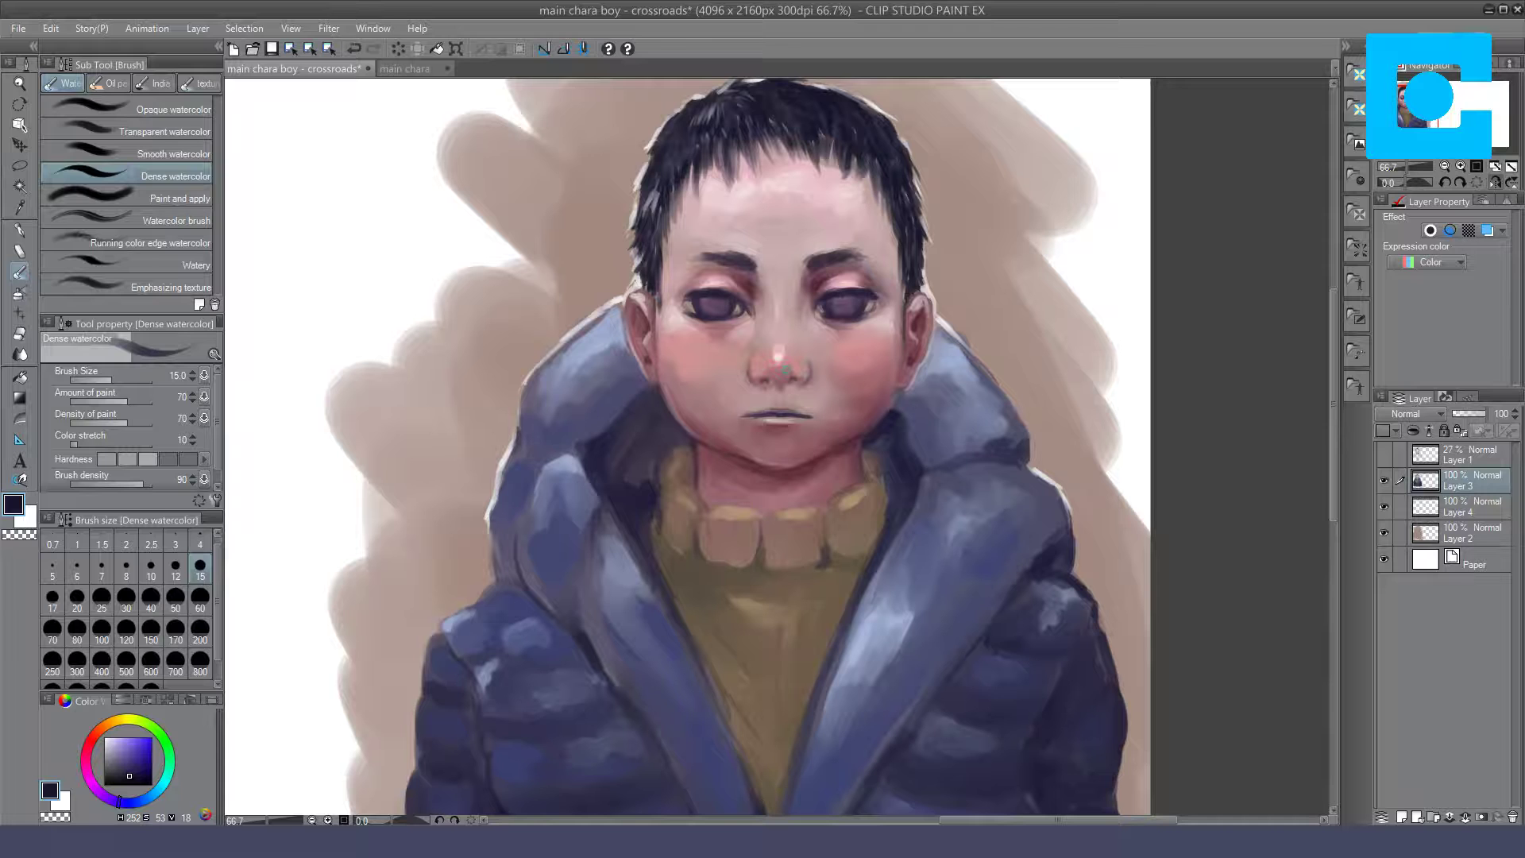
Step: Outline the upper edges of the sweater's collar folds in dark olive-brown with Dense watercolor at size 15
{"action": "left_click_drag", "start_coordinate": [815, 442], "coordinate": [641, 421]}
{"action": "left_click_drag", "start_coordinate": [694, 474], "coordinate": [687, 443]}
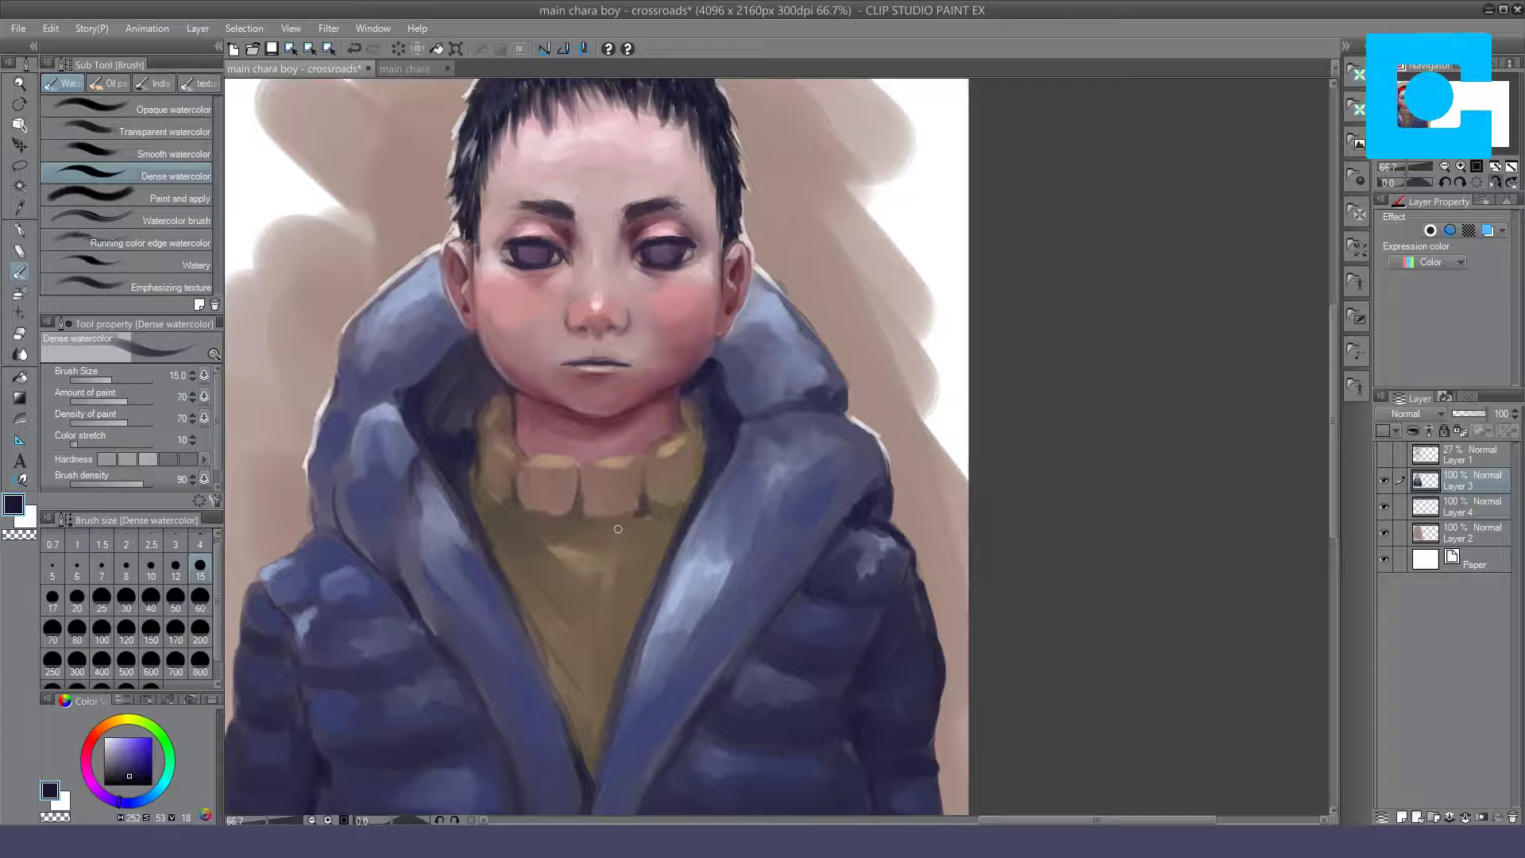
{"action": "mouse_move", "coordinate": [644, 503]}
{"action": "left_mouse_down"}
{"action": "mouse_move", "coordinate": [644, 489]}
{"action": "mouse_move", "coordinate": [652, 516]}
{"action": "left_mouse_up"}
{"action": "left_click", "coordinate": [169, 771]}
{"action": "left_click_drag", "start_coordinate": [168, 772], "coordinate": [157, 754]}
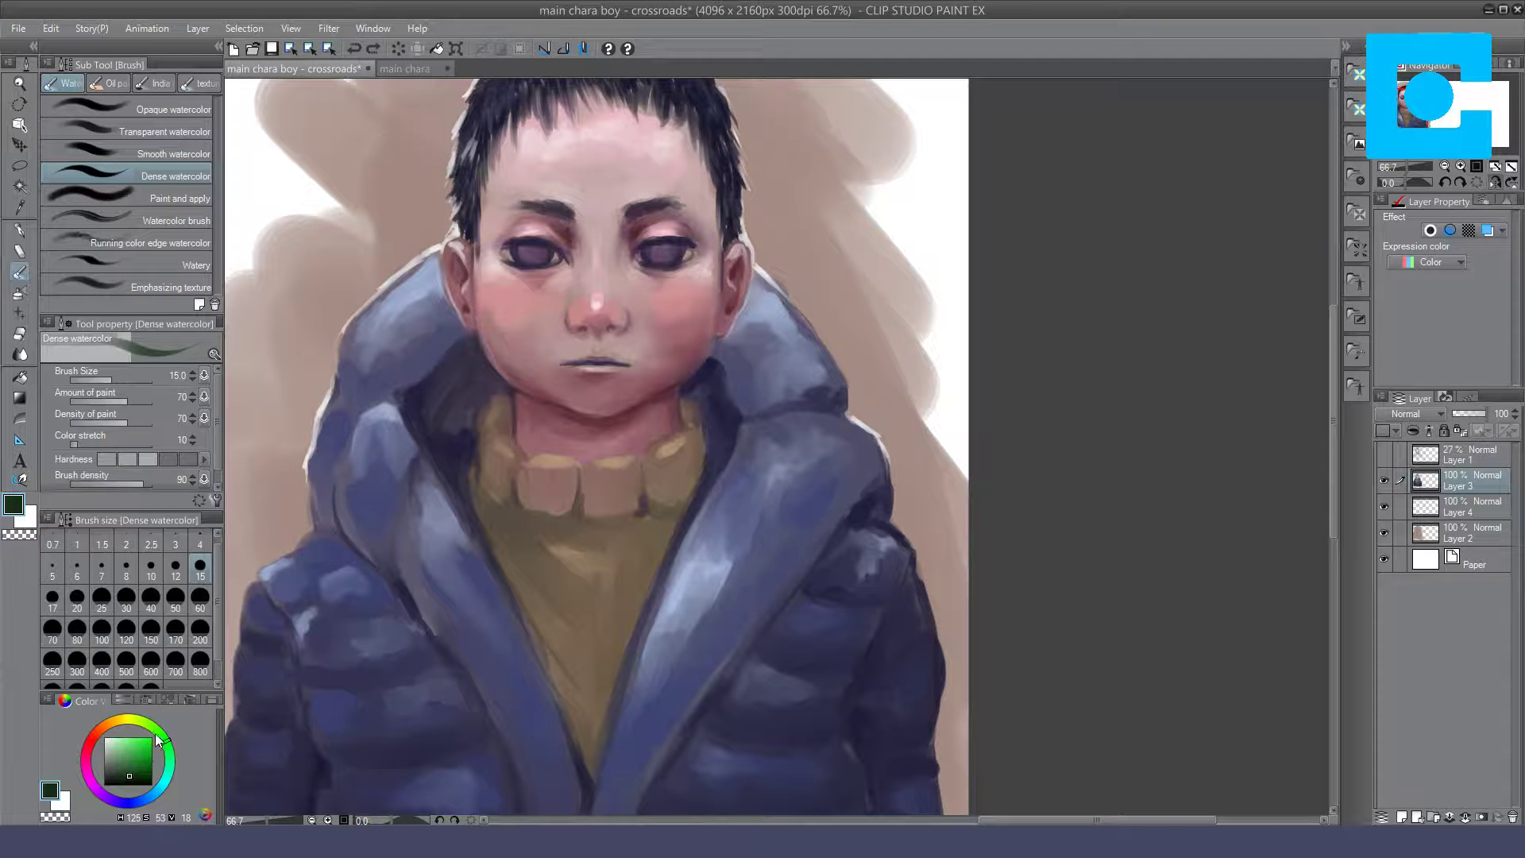
{"action": "left_click_drag", "start_coordinate": [157, 737], "coordinate": [119, 716]}
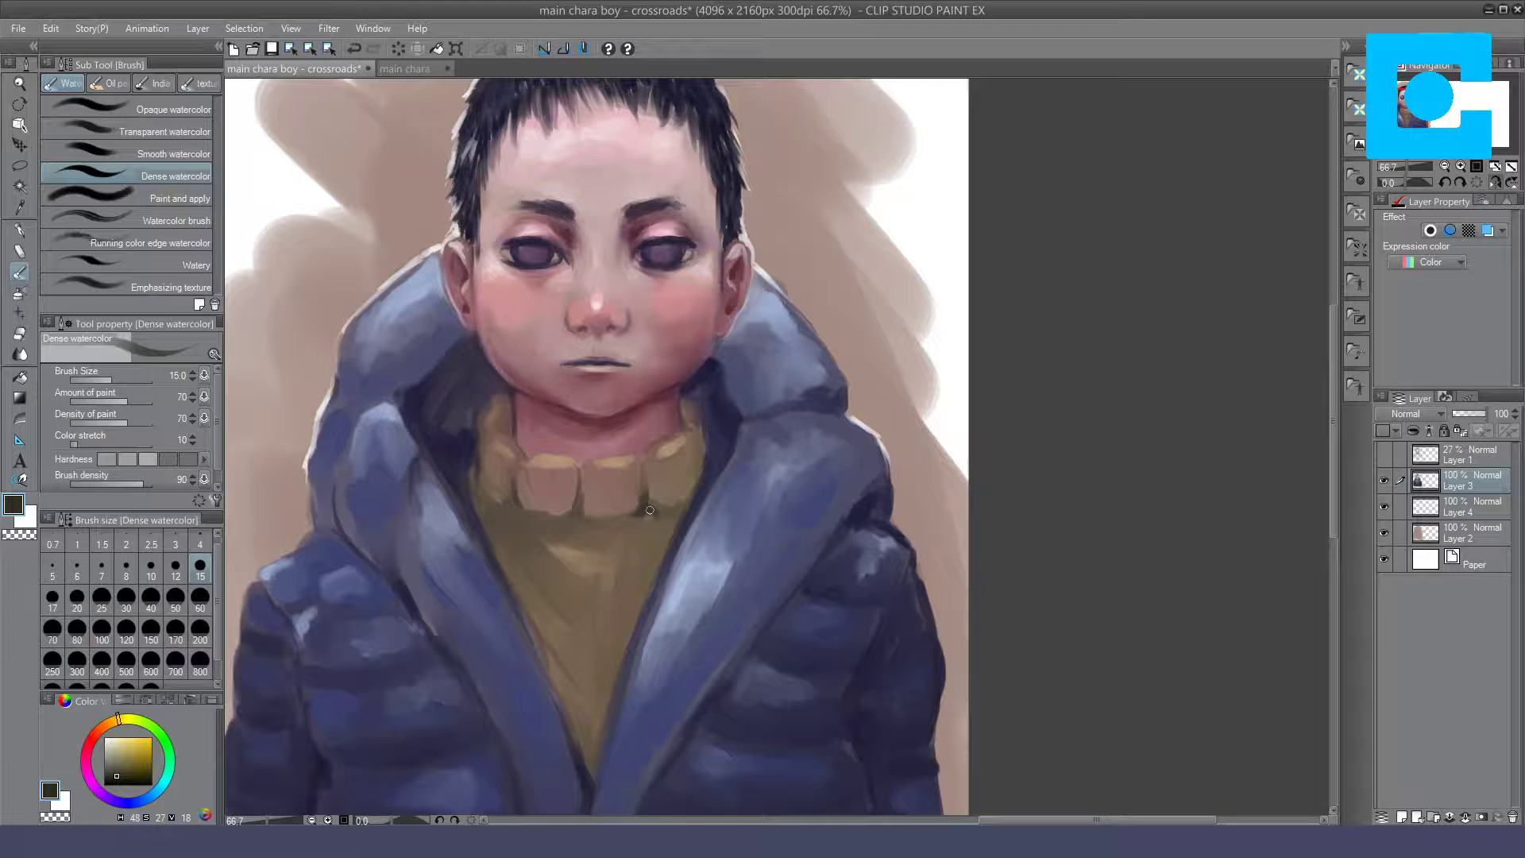
{"action": "left_click_drag", "start_coordinate": [702, 444], "coordinate": [704, 459]}
{"action": "left_click_drag", "start_coordinate": [668, 437], "coordinate": [643, 467]}
{"action": "key", "text": "ctrl+z"}
{"action": "key", "text": "ctrl+y"}
{"action": "left_click_drag", "start_coordinate": [589, 455], "coordinate": [640, 450]}
{"action": "left_click_drag", "start_coordinate": [523, 458], "coordinate": [563, 454]}
{"action": "left_click_drag", "start_coordinate": [515, 441], "coordinate": [524, 446]}
{"action": "key", "text": "ctrl+z"}
{"action": "left_click_drag", "start_coordinate": [495, 427], "coordinate": [514, 442]}
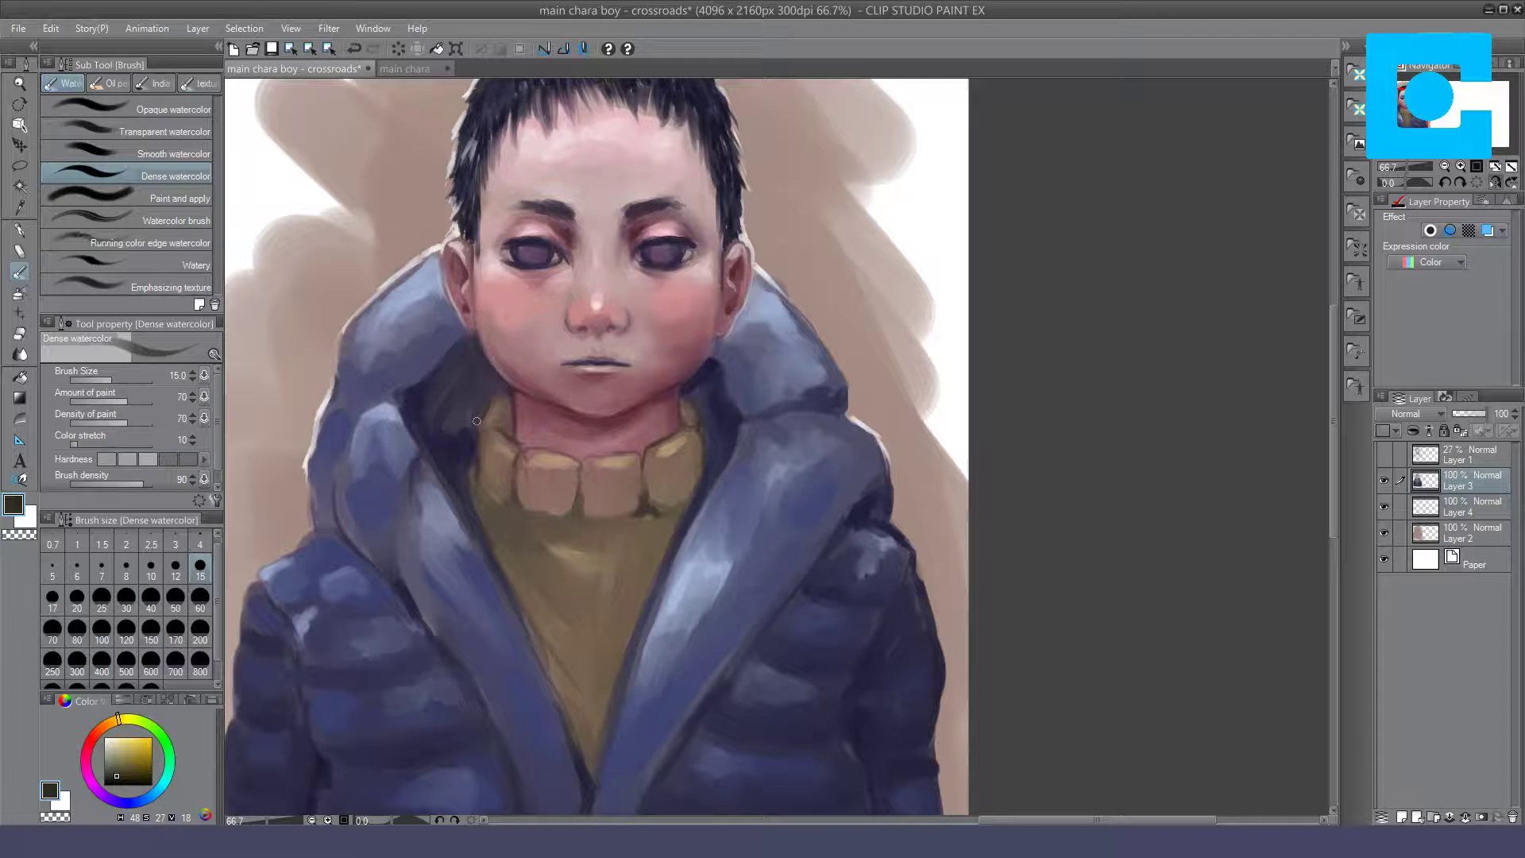
Step: Draw vertical knit ribs across the turtleneck collar segments in dark olive-brown
{"action": "left_click_drag", "start_coordinate": [512, 492], "coordinate": [516, 509]}
{"action": "left_click_drag", "start_coordinate": [598, 485], "coordinate": [598, 509]}
{"action": "left_click_drag", "start_coordinate": [695, 478], "coordinate": [672, 505]}
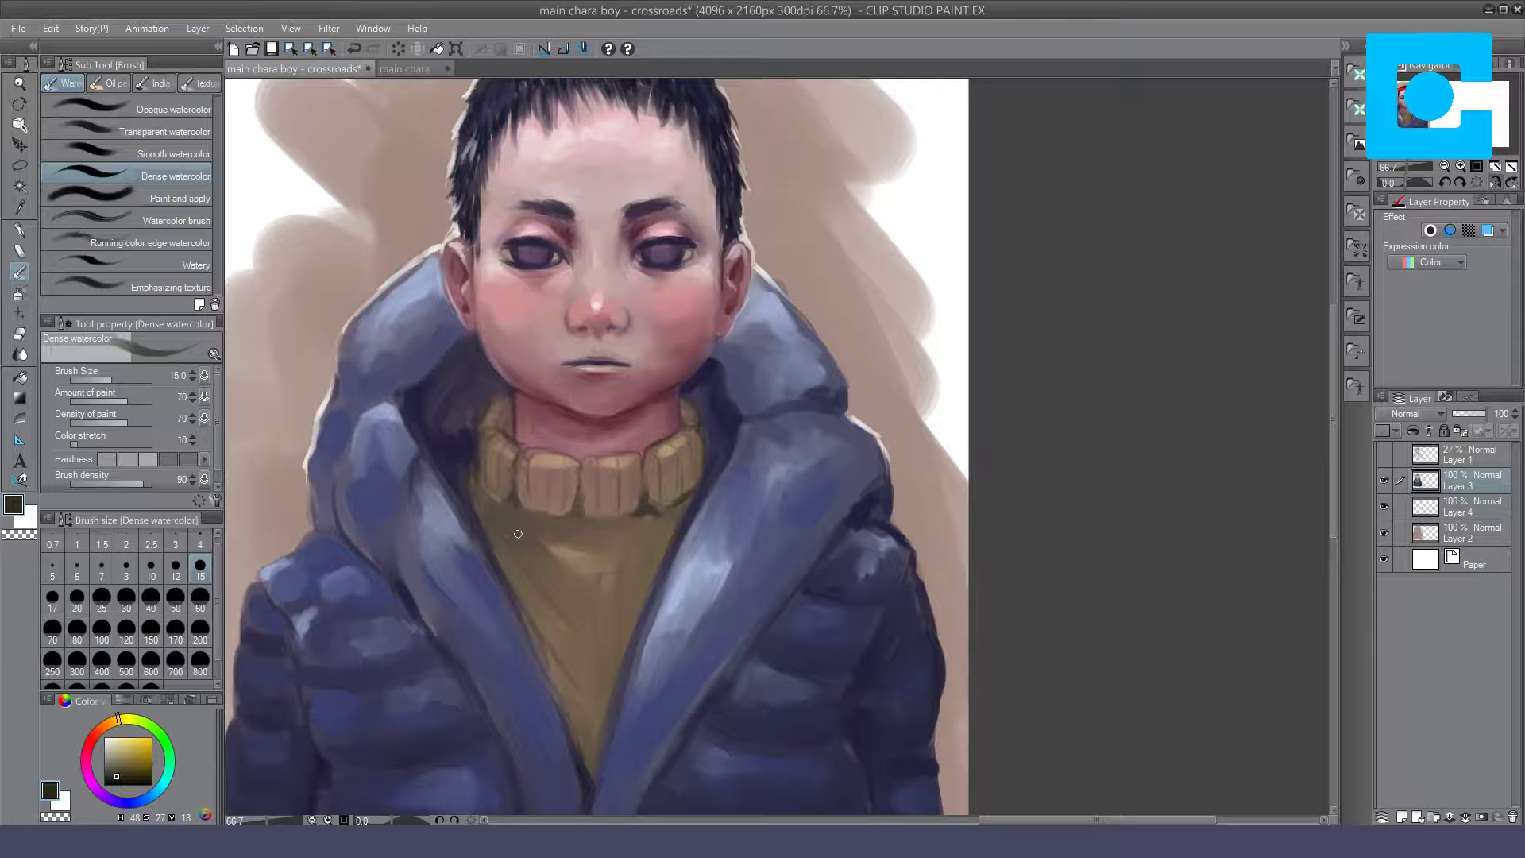
Step: Draw long vertical knit ribs down the front of the sweater to the jacket opening with Dense watercolor
{"action": "left_click_drag", "start_coordinate": [518, 535], "coordinate": [519, 554]}
{"action": "left_click_drag", "start_coordinate": [576, 544], "coordinate": [573, 559]}
{"action": "left_click_drag", "start_coordinate": [598, 681], "coordinate": [589, 718]}
{"action": "left_click", "coordinate": [626, 558]}
{"action": "left_click_drag", "start_coordinate": [648, 537], "coordinate": [645, 596]}
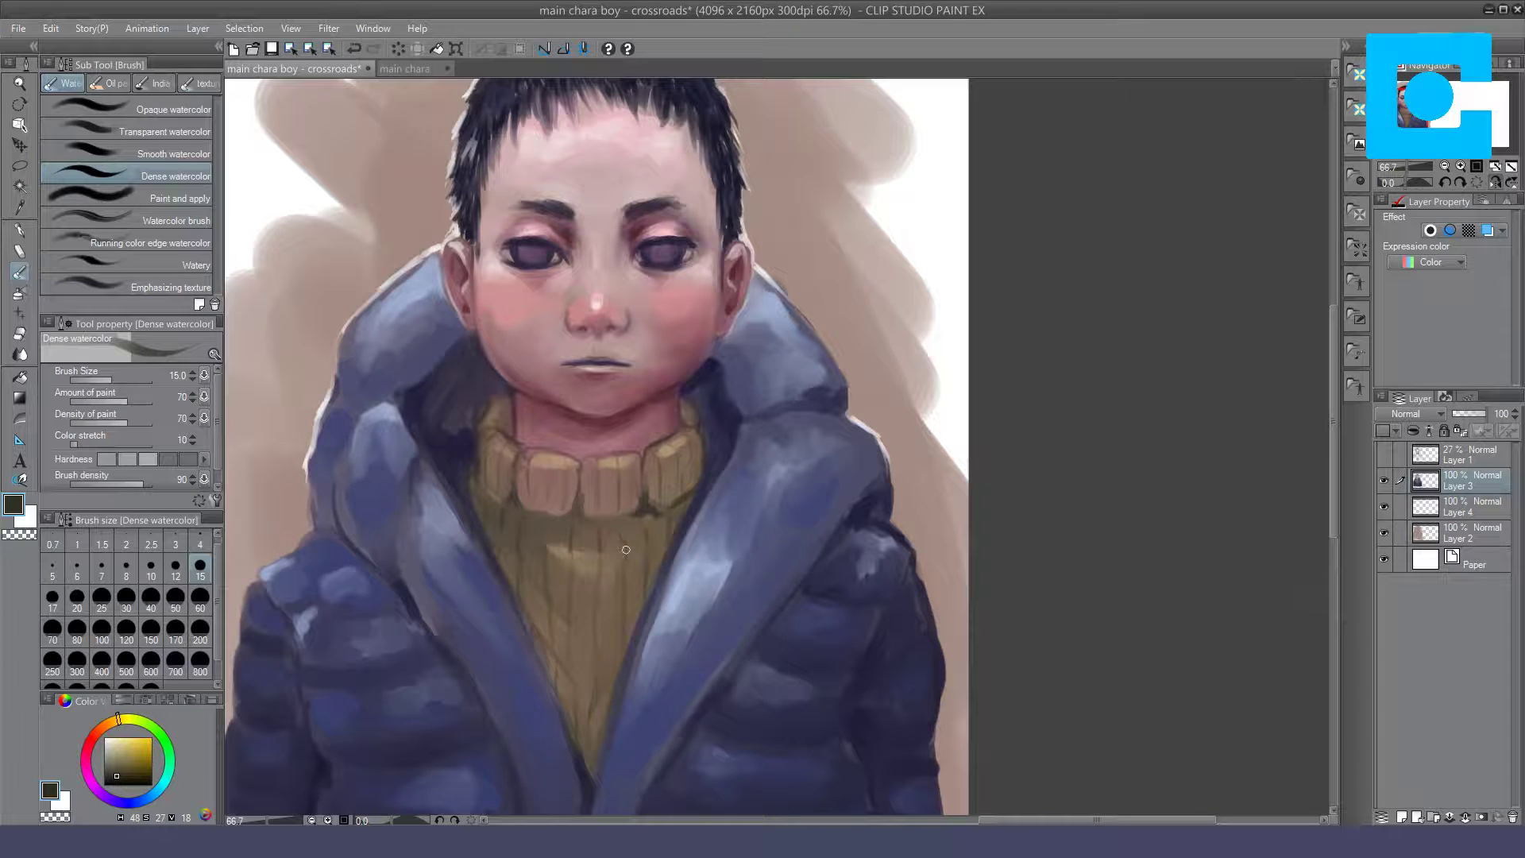
{"action": "mouse_move", "coordinate": [591, 702]}
{"action": "left_mouse_down"}
{"action": "mouse_move", "coordinate": [608, 734]}
{"action": "mouse_move", "coordinate": [593, 764]}
{"action": "left_mouse_up"}
Step: Rotate the canvas, soften the sweater's shading with Opaque watercolor, reset the rotation, and switch back to Dense watercolor
{"action": "left_click", "coordinate": [1393, 182]}
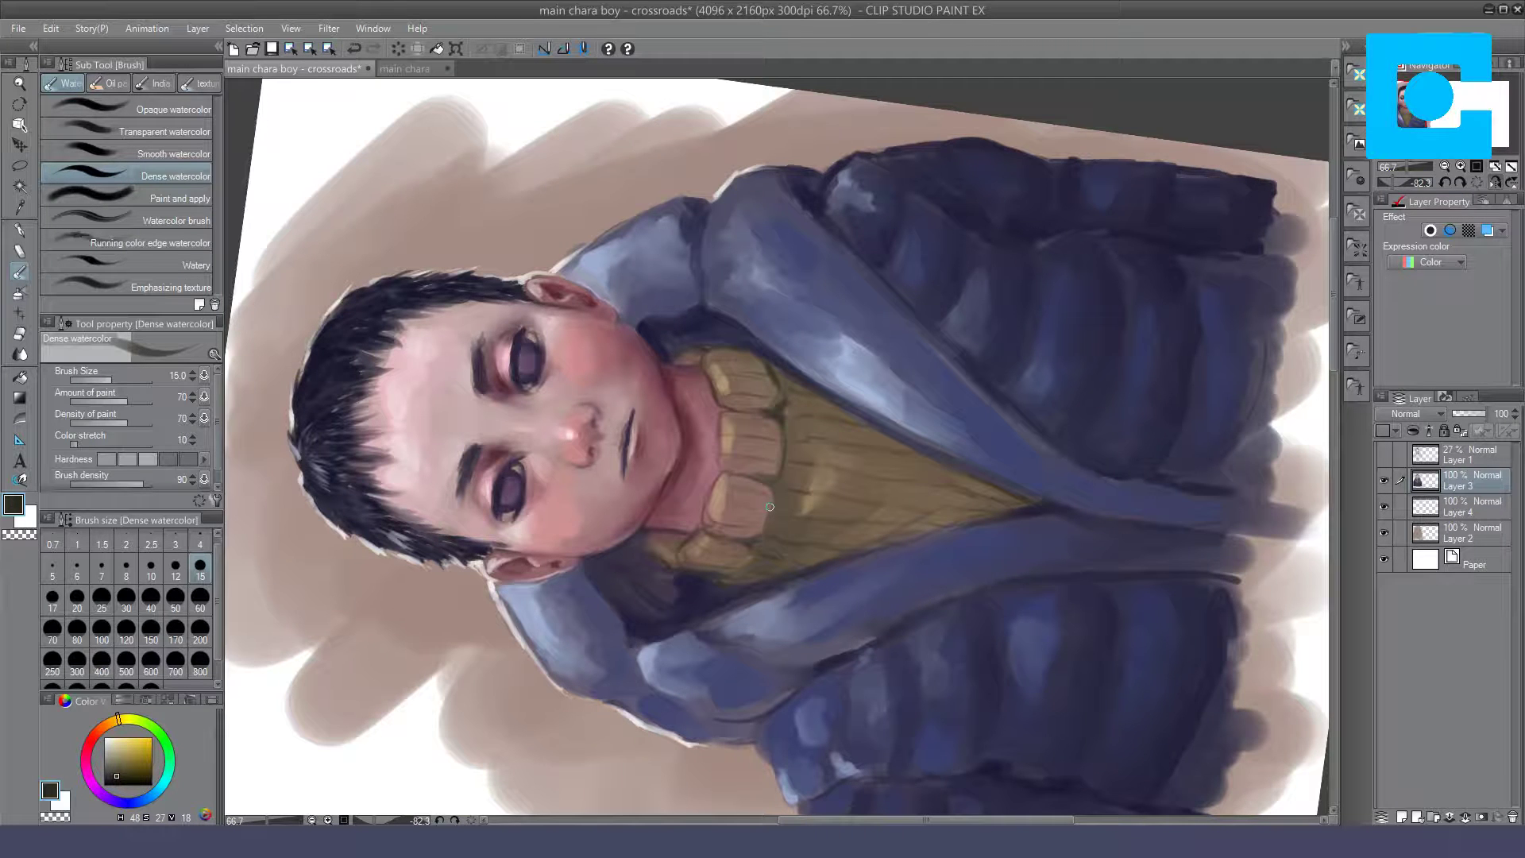
{"action": "left_click", "coordinate": [176, 112]}
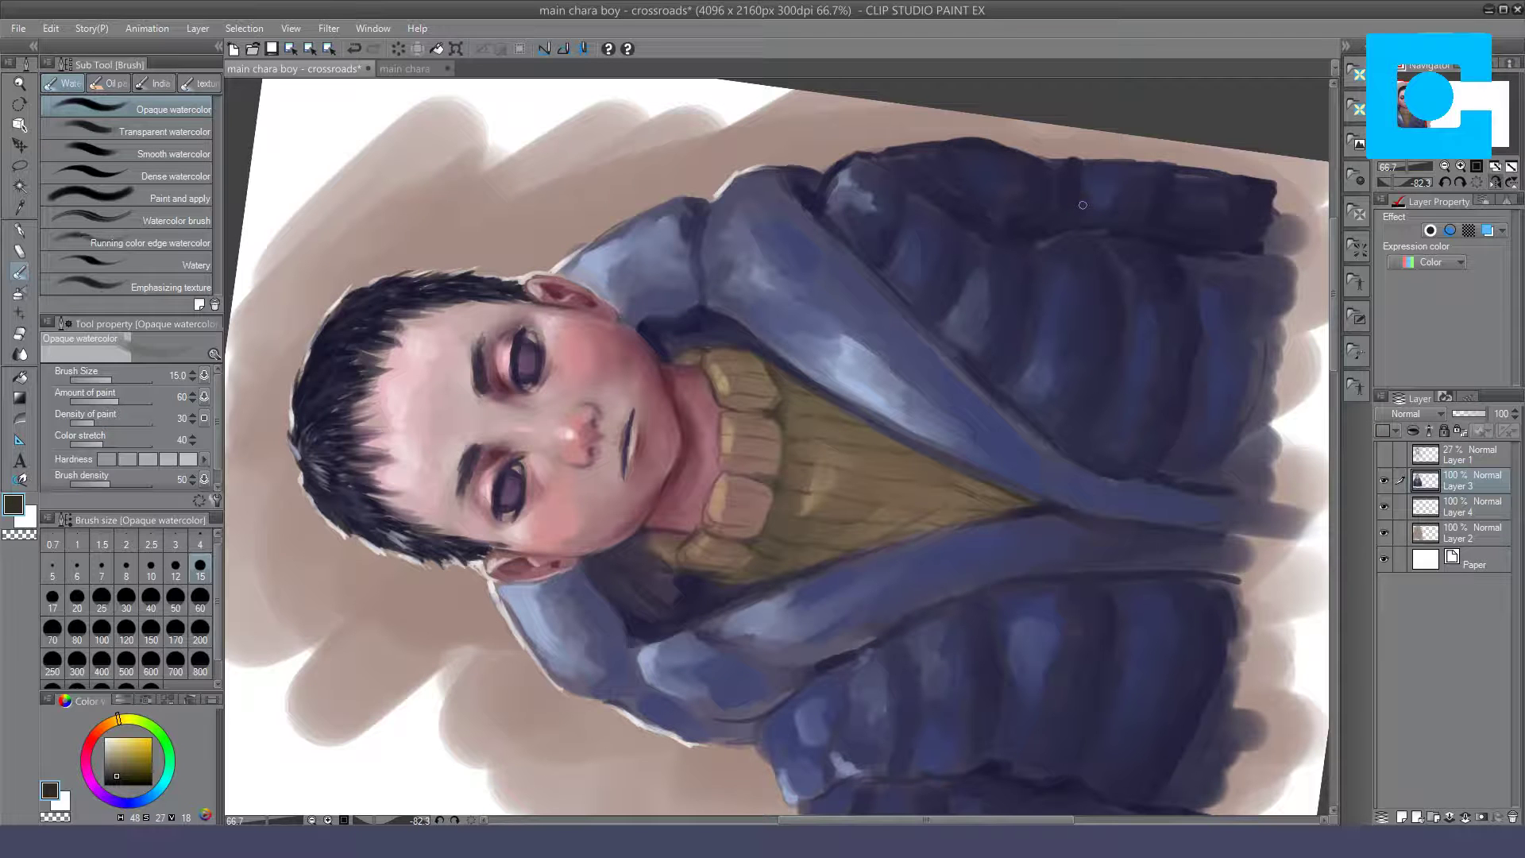
{"action": "key", "text": "ctrl+@"}
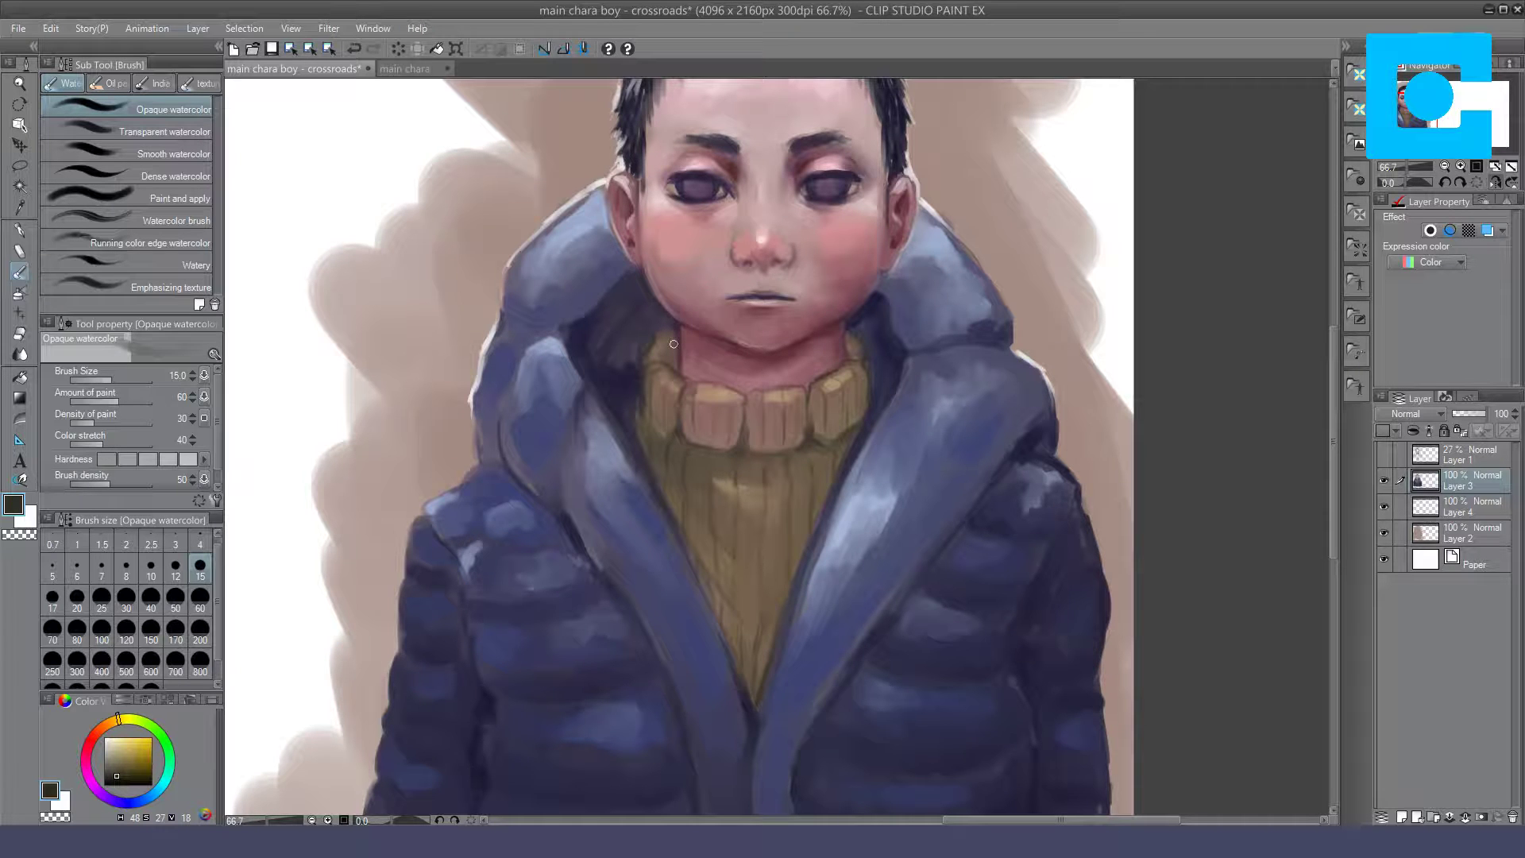
{"action": "left_click", "coordinate": [188, 169]}
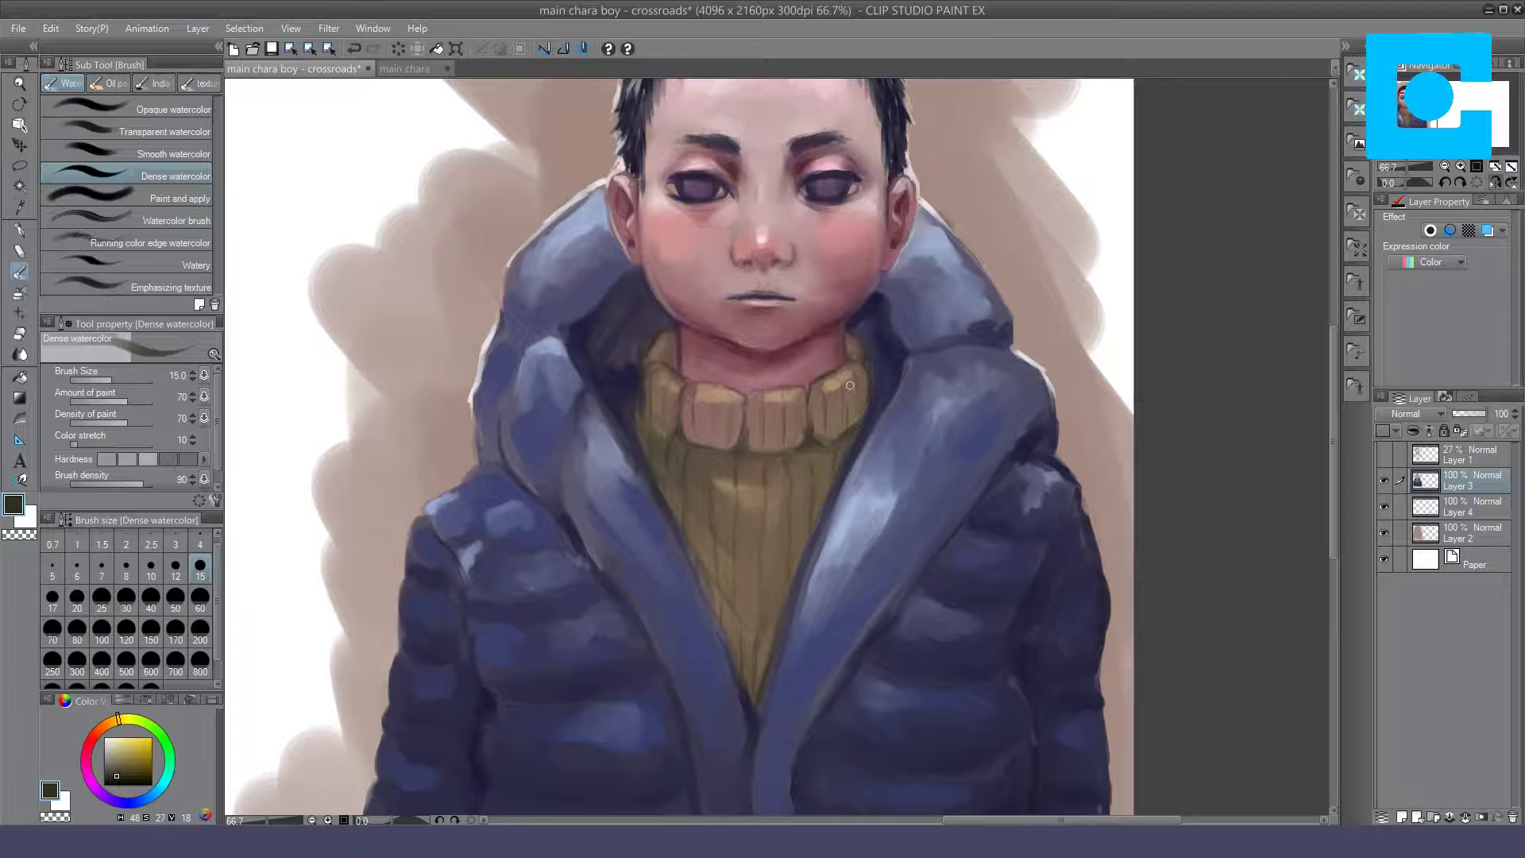
Step: Repaint the jacket's shoulder edge beside the hood in blue sampled from the jacket, with Opaque watercolor at size 25
{"action": "left_click", "coordinate": [1443, 166]}
{"action": "left_click", "coordinate": [1442, 166]}
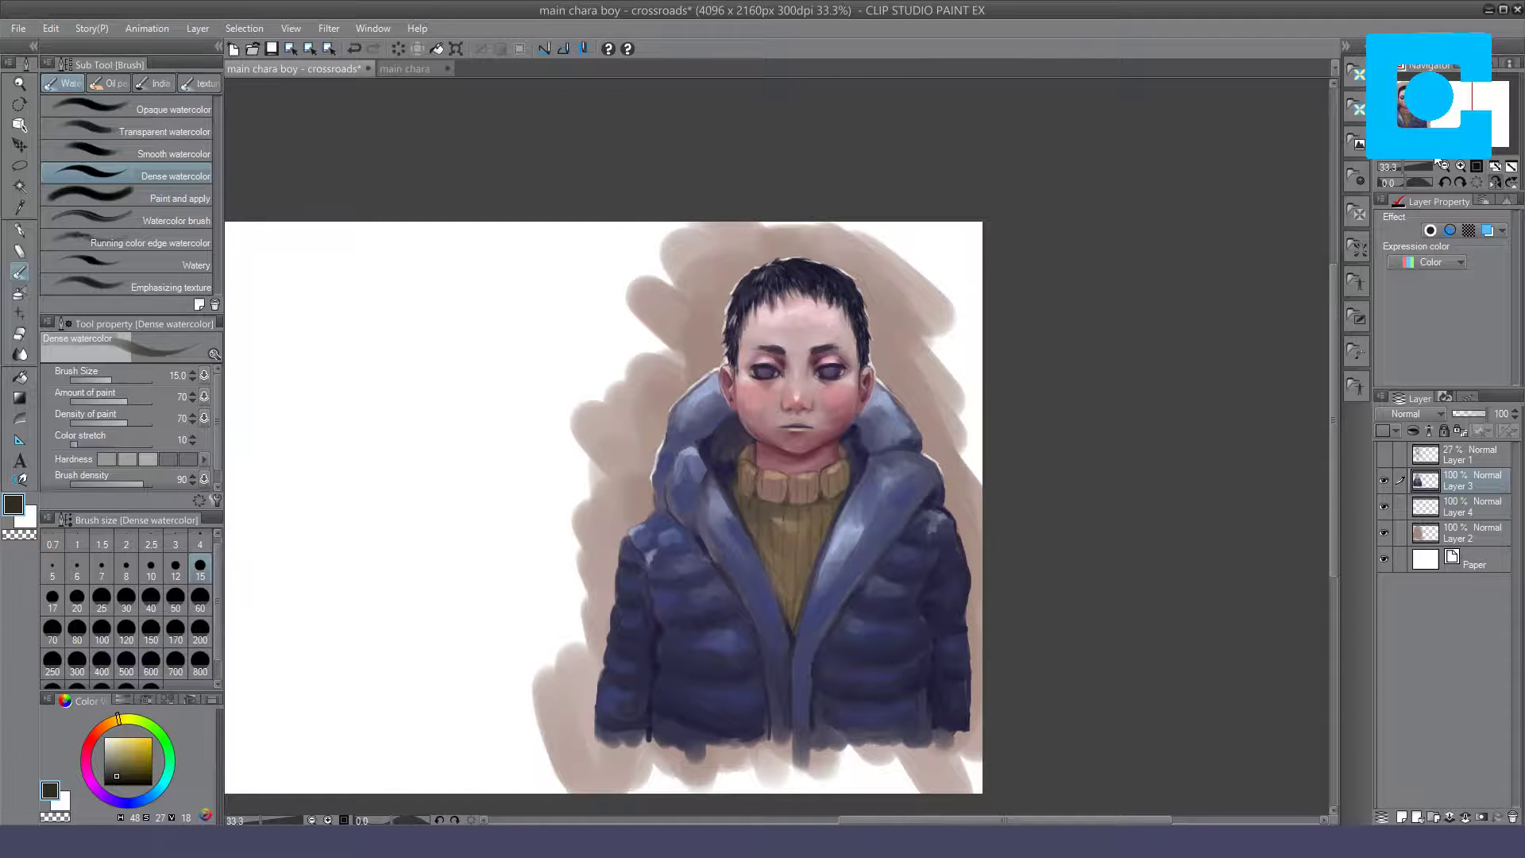
{"action": "left_click", "coordinate": [1400, 120]}
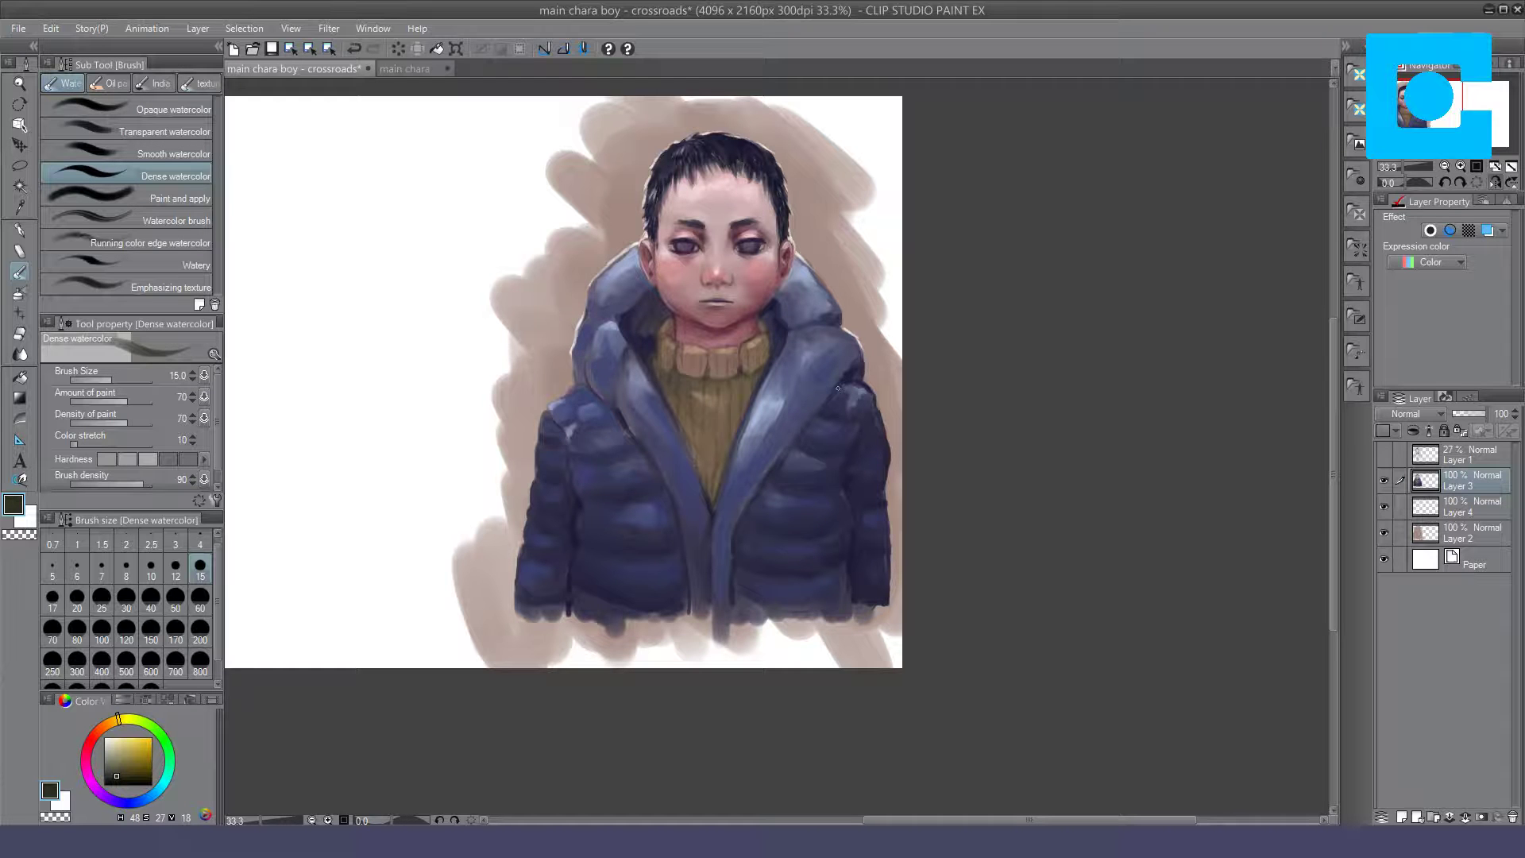
{"action": "left_click", "coordinate": [176, 111]}
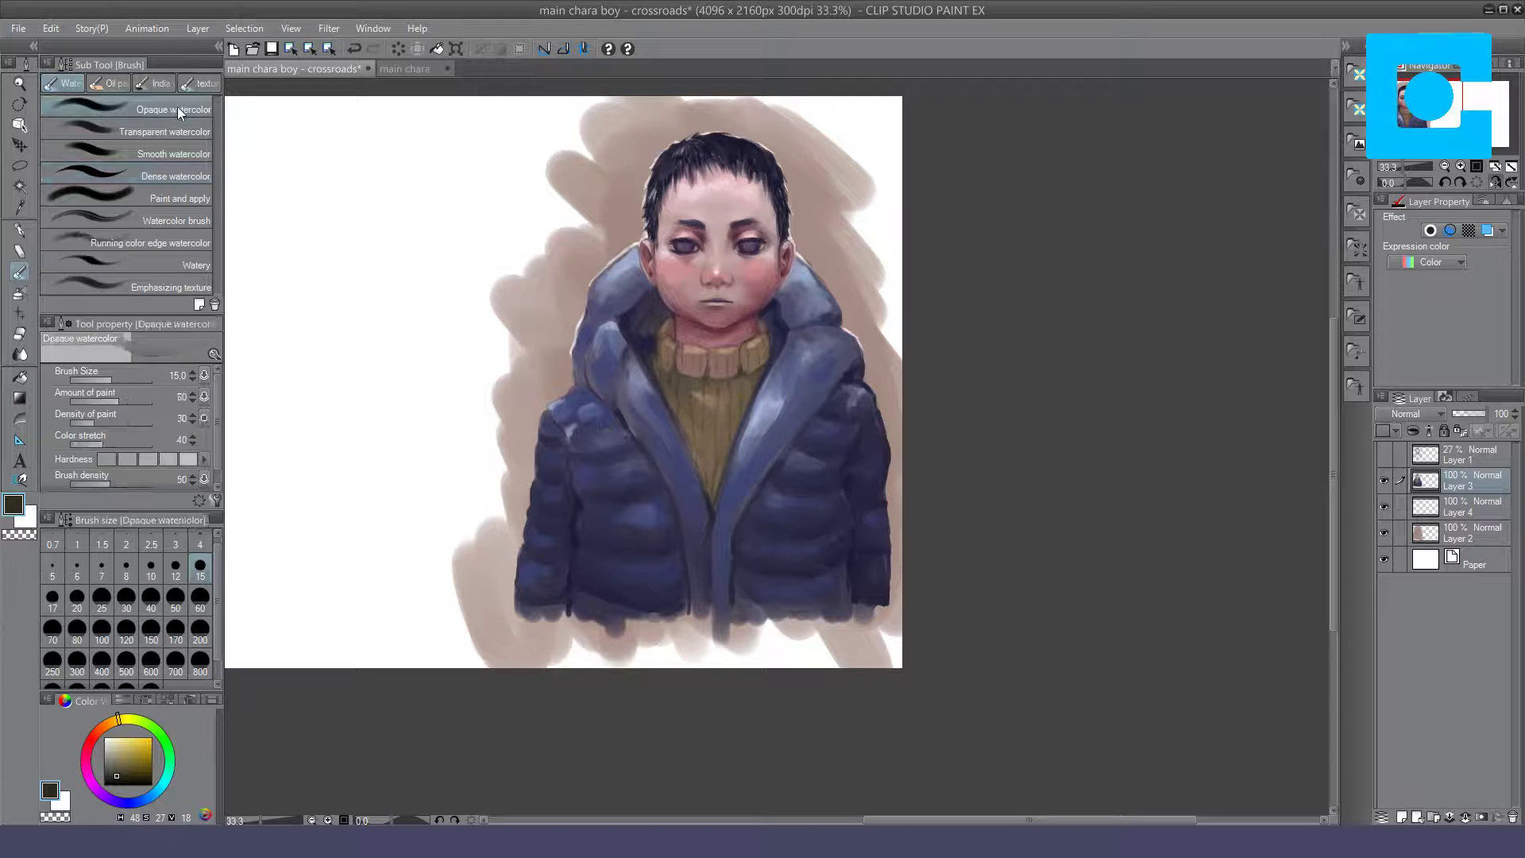
{"action": "left_click", "coordinate": [24, 514]}
{"action": "left_click", "coordinate": [590, 394], "text": "alt"}
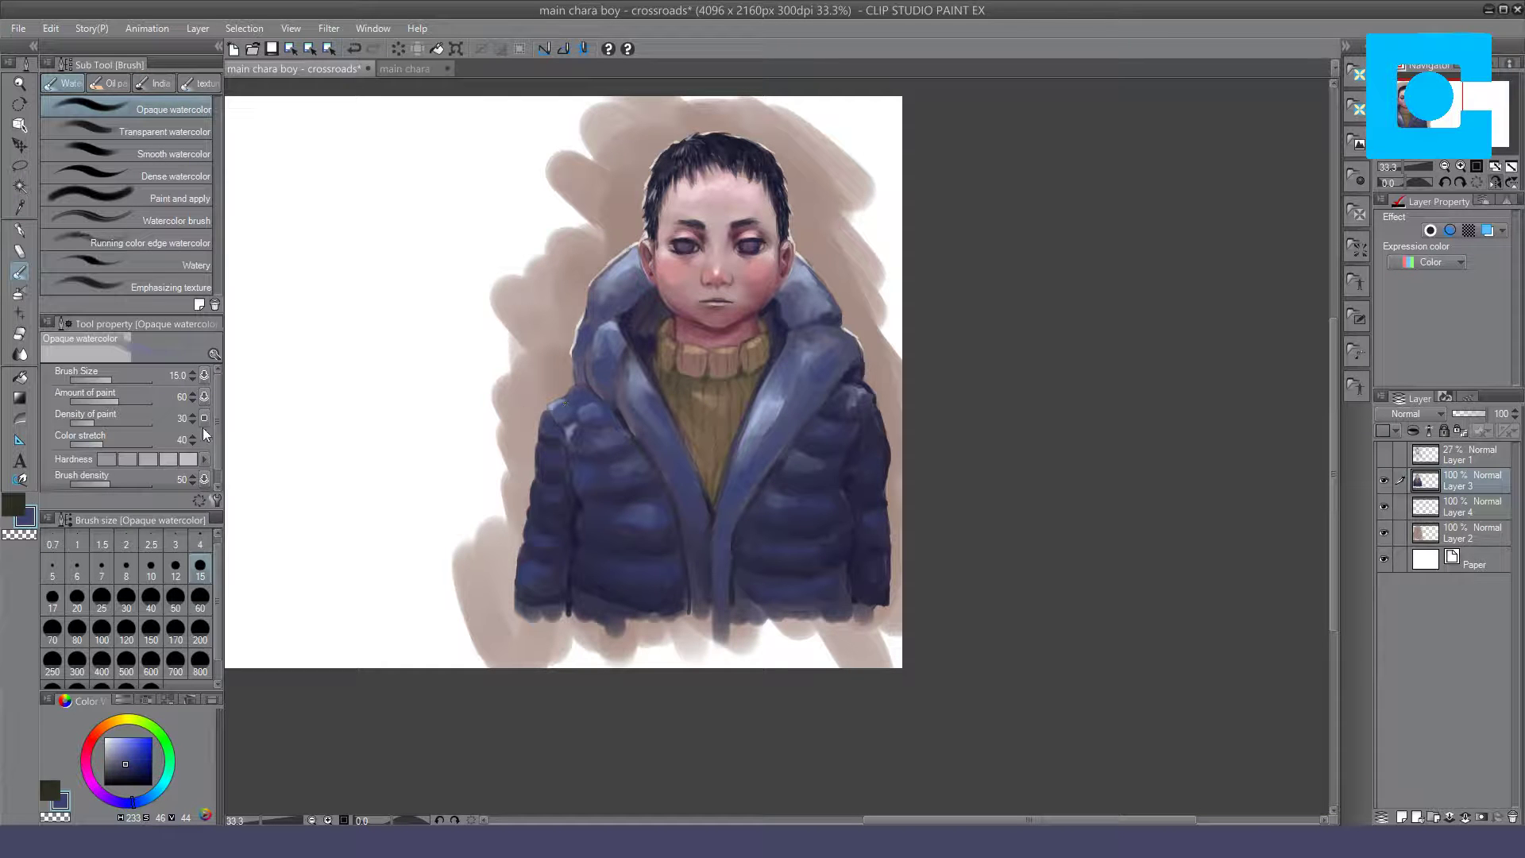
{"action": "left_click", "coordinate": [102, 597]}
{"action": "mouse_move", "coordinate": [555, 398]}
{"action": "left_mouse_down"}
{"action": "mouse_move", "coordinate": [545, 408]}
{"action": "mouse_move", "coordinate": [550, 395]}
{"action": "left_mouse_up"}
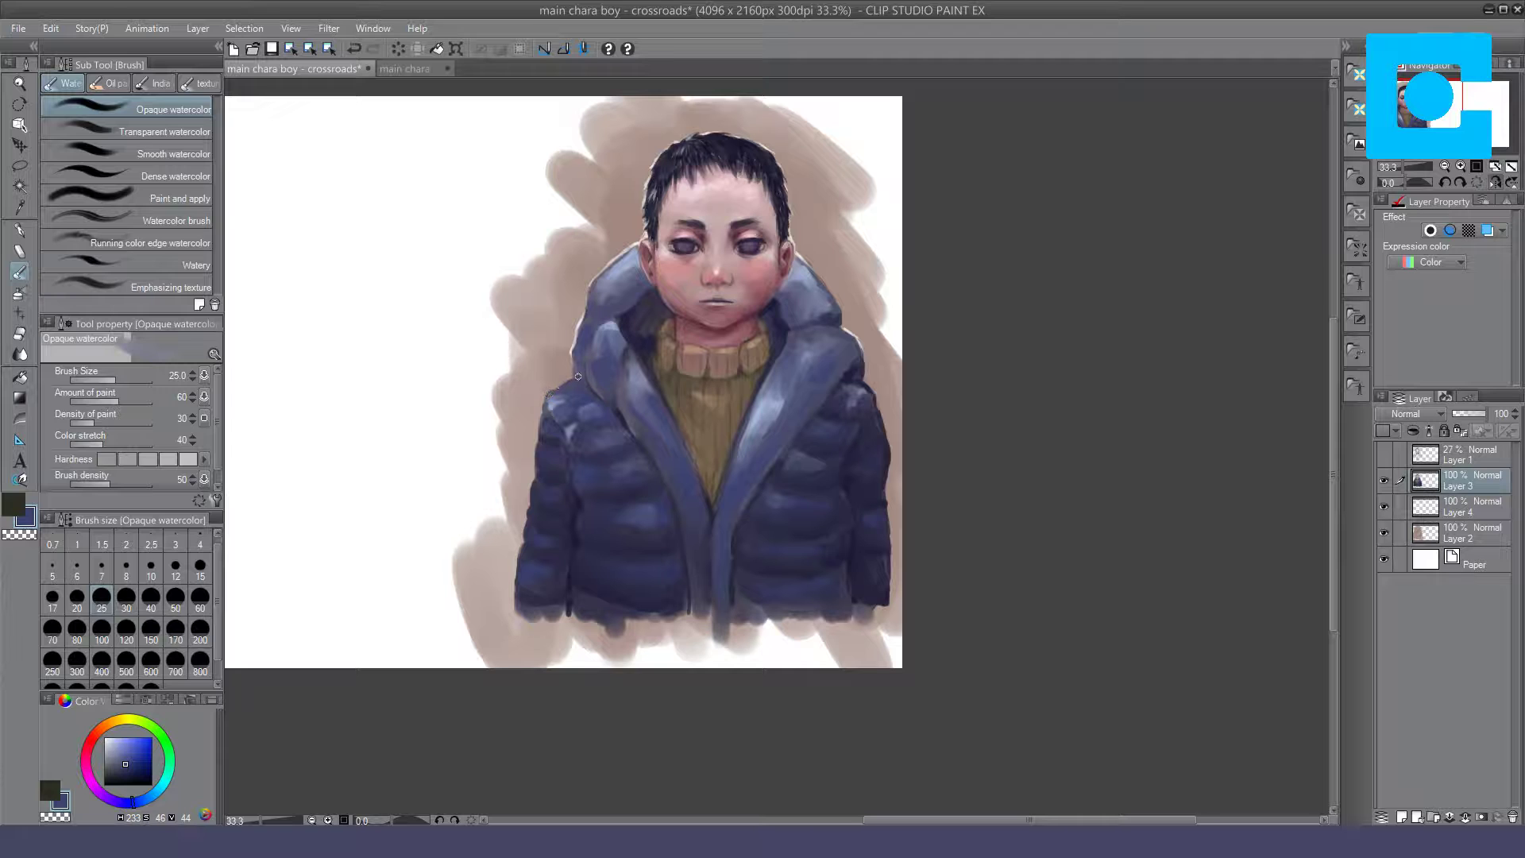
{"action": "left_click_drag", "start_coordinate": [580, 374], "coordinate": [567, 382]}
Step: Darken the same shoulder's upper contour in very dark navy with Dense watercolor
{"action": "left_click_drag", "start_coordinate": [125, 765], "coordinate": [131, 776]}
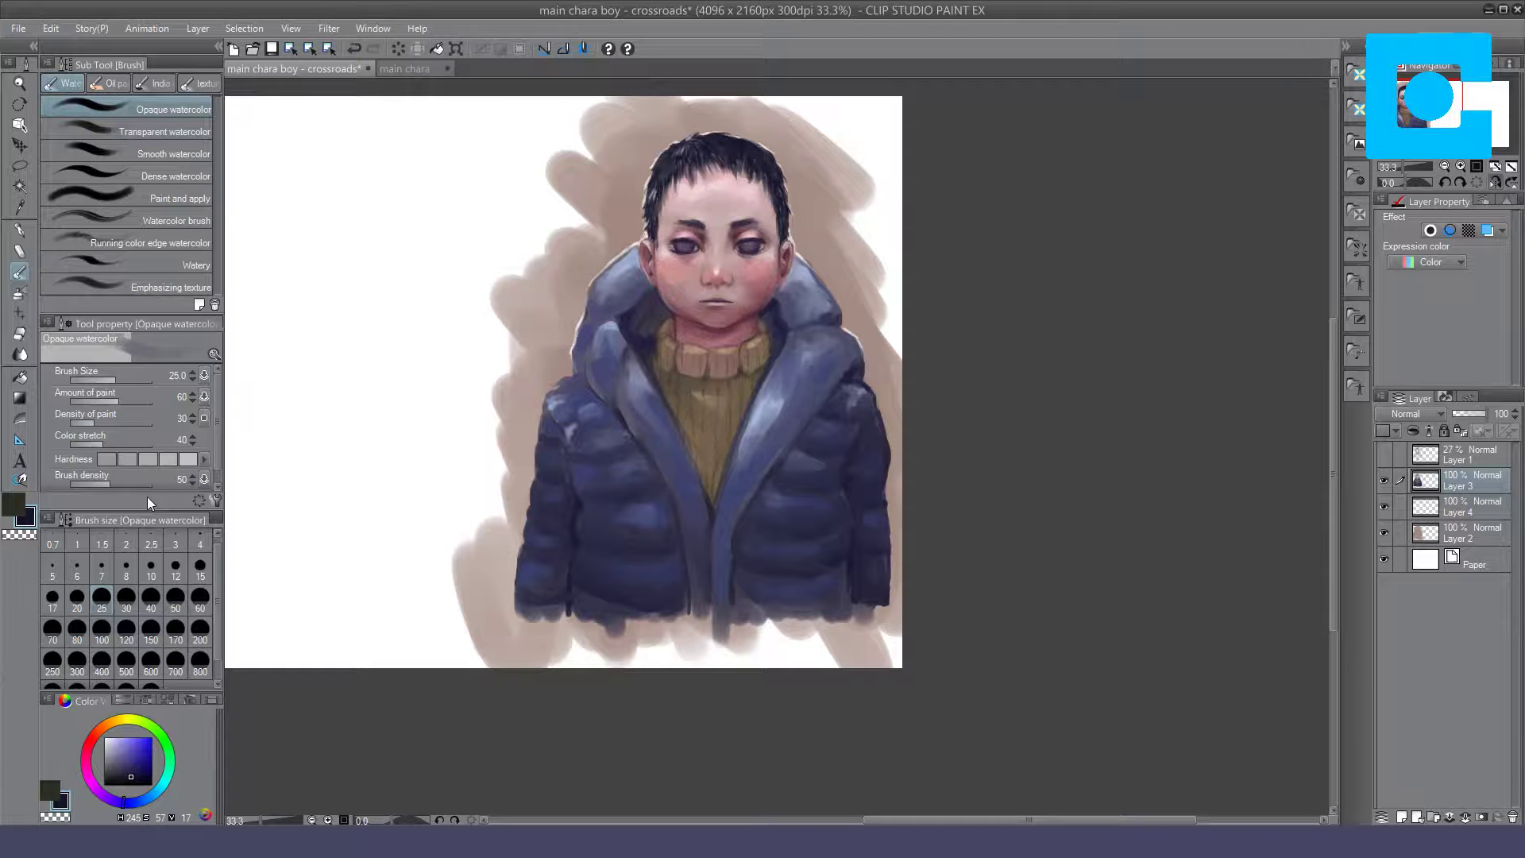
{"action": "left_click", "coordinate": [151, 174]}
{"action": "left_click_drag", "start_coordinate": [568, 379], "coordinate": [544, 396]}
{"action": "left_click", "coordinate": [167, 109]}
{"action": "left_click", "coordinate": [169, 174]}
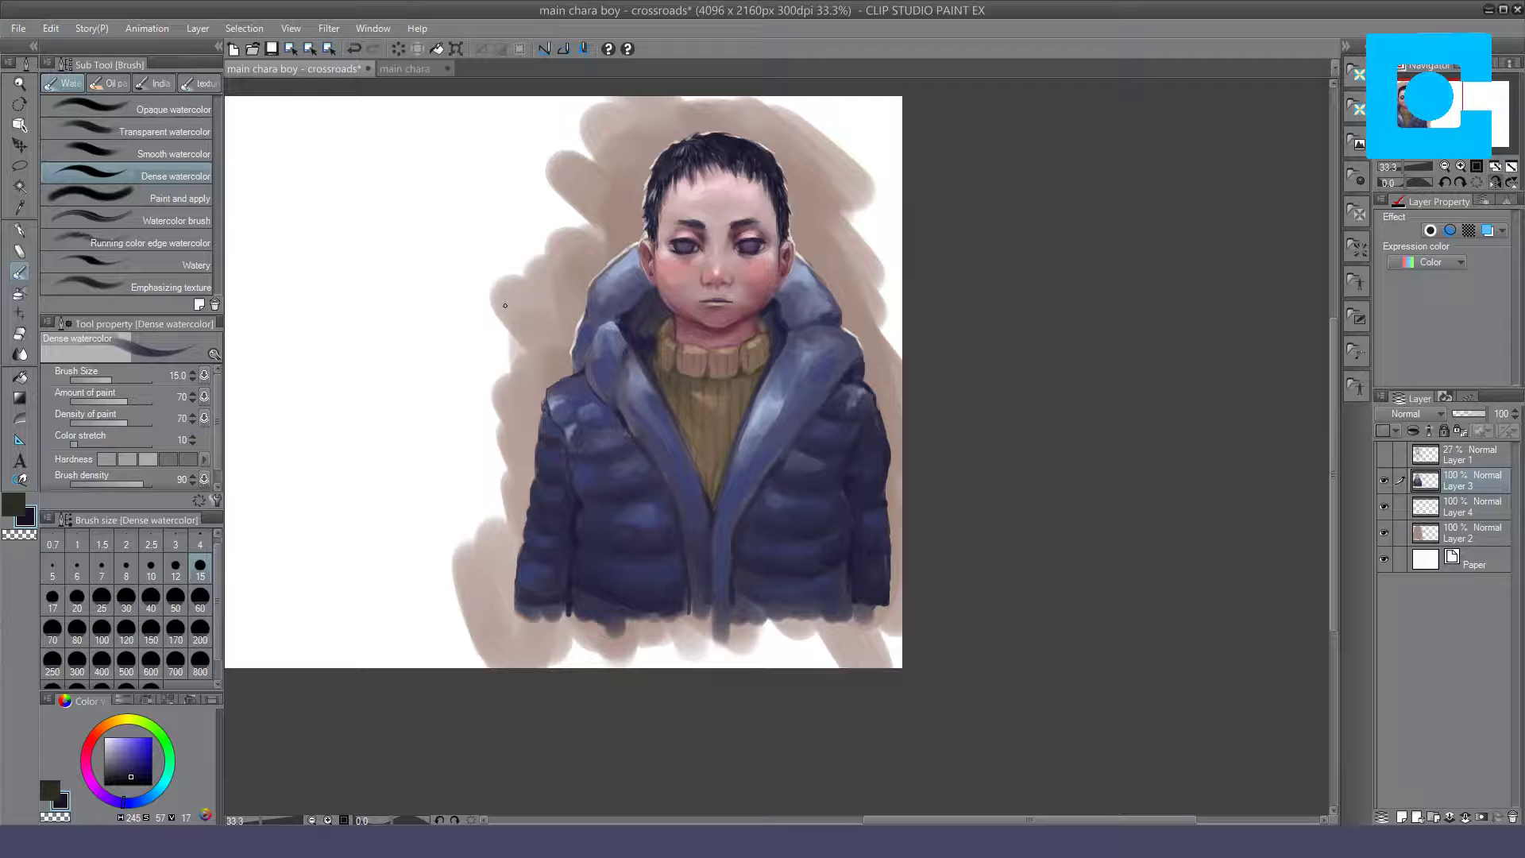
{"action": "left_click", "coordinate": [141, 108]}
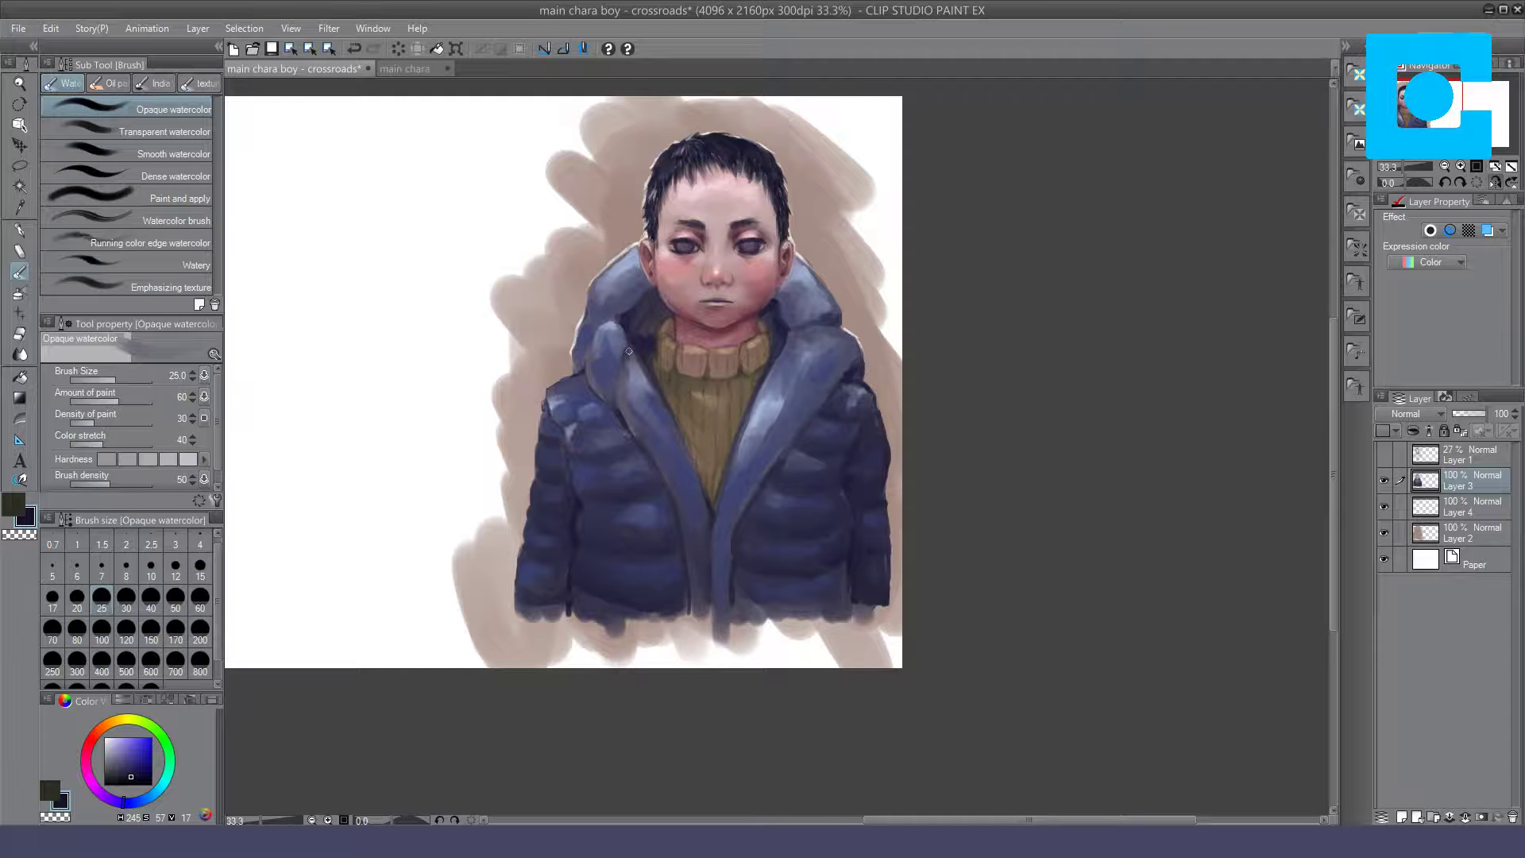
{"action": "left_click", "coordinate": [177, 176]}
Step: Paint white rim highlights along the shoulder seam and the hood's outer edge with Dense watercolor at size 15
{"action": "left_click", "coordinate": [104, 737]}
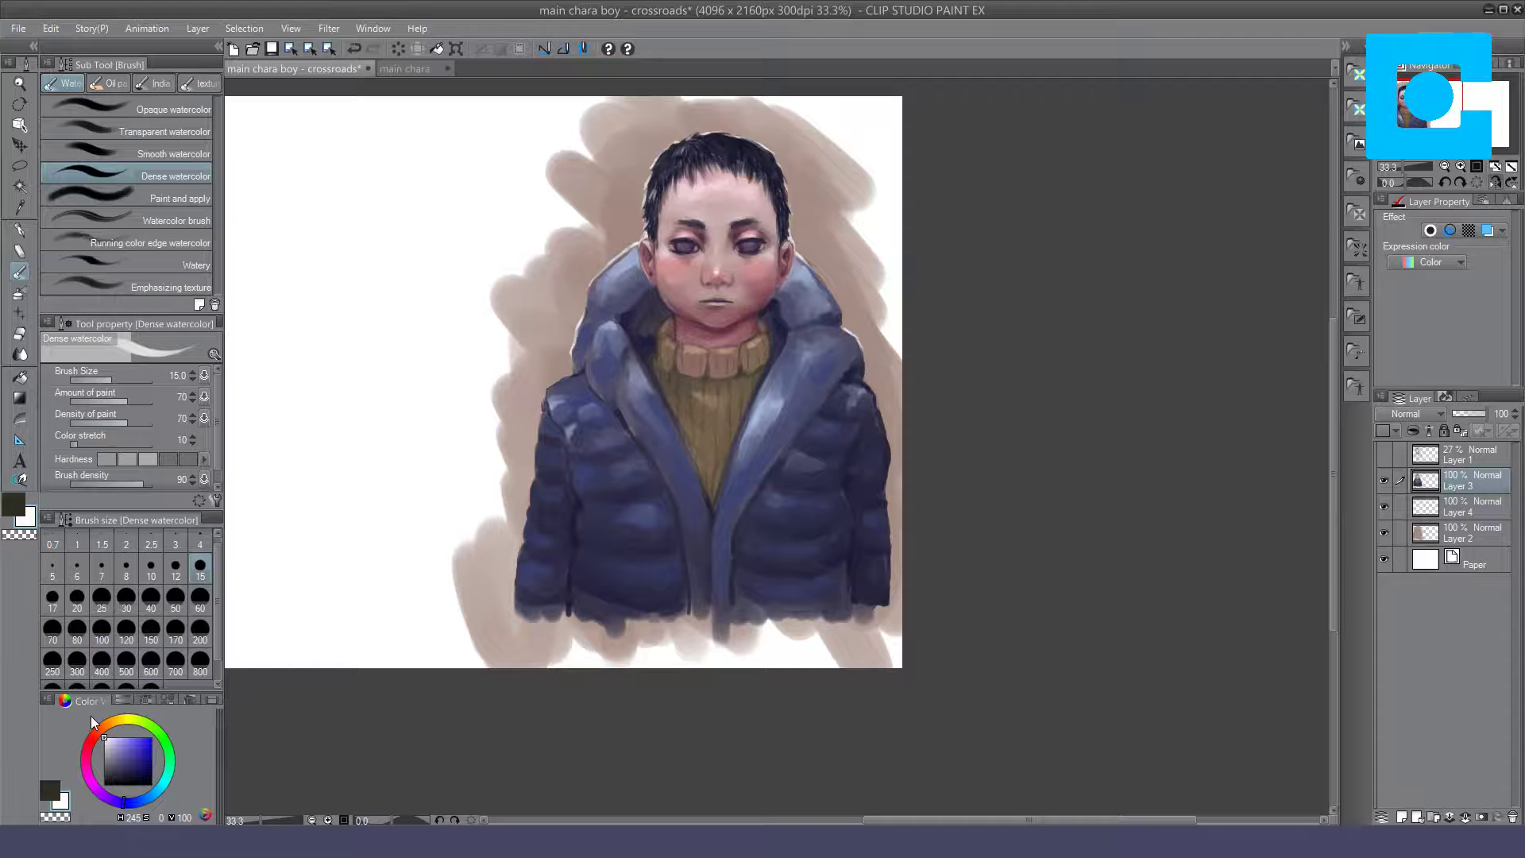
{"action": "mouse_move", "coordinate": [569, 374]}
{"action": "left_mouse_down"}
{"action": "mouse_move", "coordinate": [547, 387]}
{"action": "mouse_move", "coordinate": [587, 370]}
{"action": "mouse_move", "coordinate": [600, 394]}
{"action": "mouse_move", "coordinate": [587, 385]}
{"action": "mouse_move", "coordinate": [602, 352]}
{"action": "left_mouse_up"}
{"action": "left_click_drag", "start_coordinate": [584, 363], "coordinate": [575, 370]}
{"action": "left_click_drag", "start_coordinate": [568, 361], "coordinate": [575, 361]}
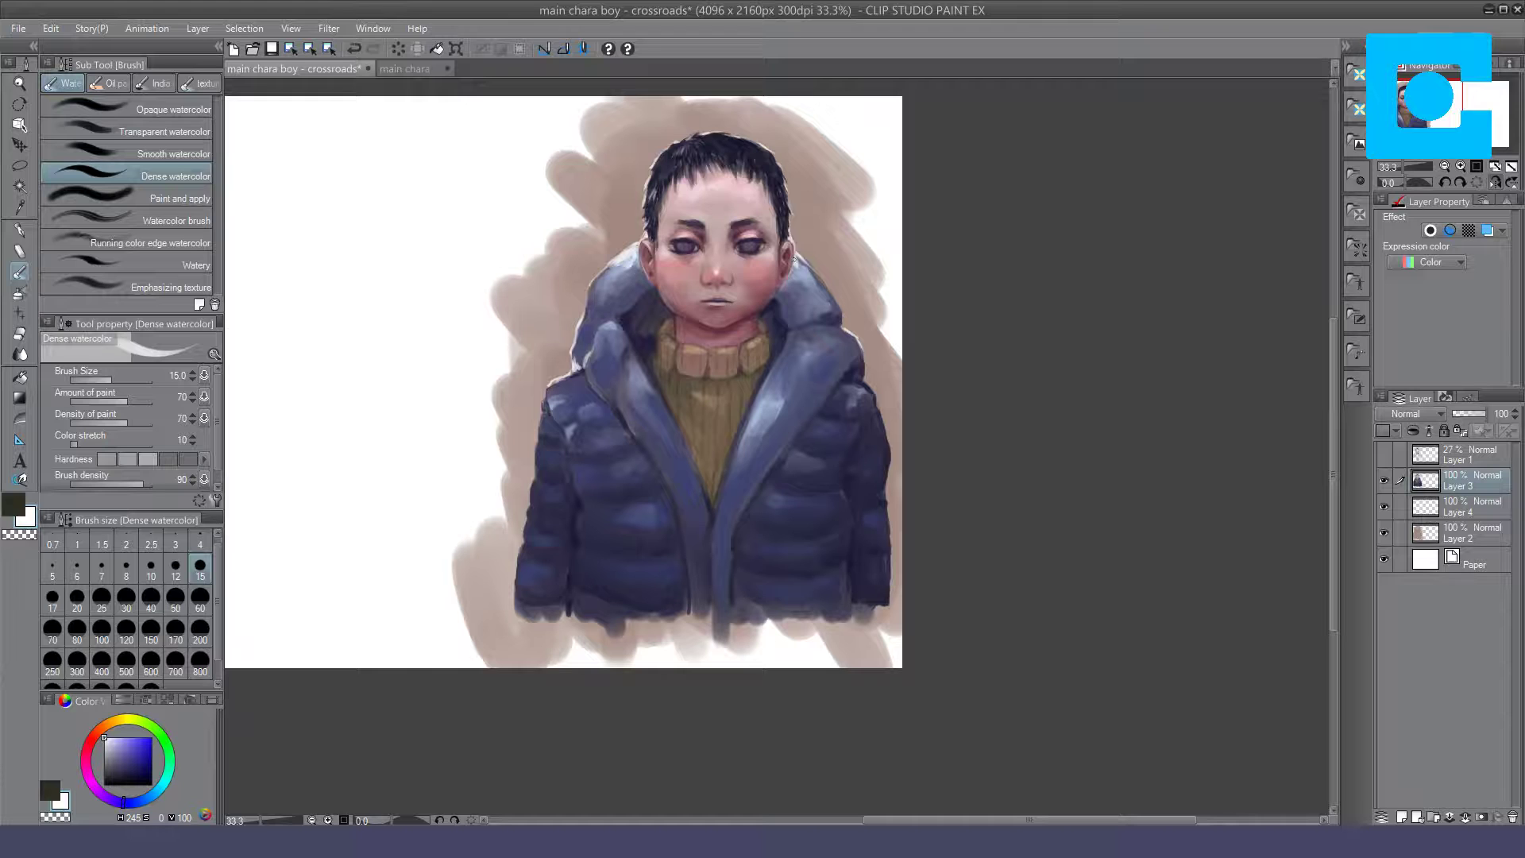
{"action": "left_click_drag", "start_coordinate": [605, 273], "coordinate": [617, 267]}
Step: Blend the hood's highlights and blue folds together with Opaque watercolor at size 25
{"action": "left_click", "coordinate": [167, 108]}
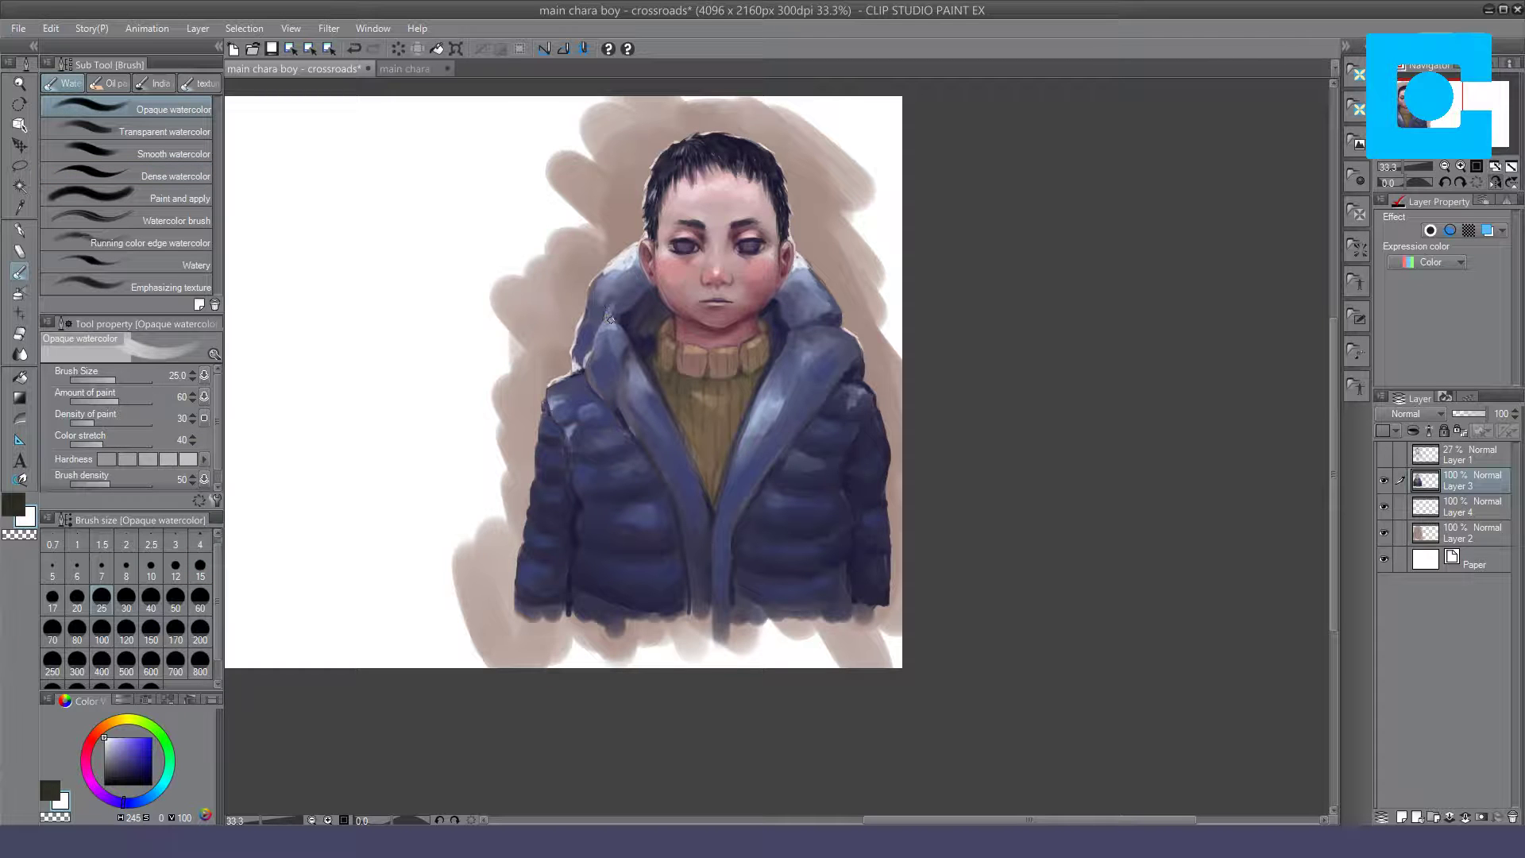
{"action": "left_click_drag", "start_coordinate": [612, 323], "coordinate": [605, 302]}
{"action": "left_click_drag", "start_coordinate": [616, 327], "coordinate": [609, 307]}
Step: Deepen the shadow inside the hood beside the neck in dark navy with Dense watercolor, and soften it with Opaque watercolor
{"action": "left_click_drag", "start_coordinate": [108, 761], "coordinate": [130, 779]}
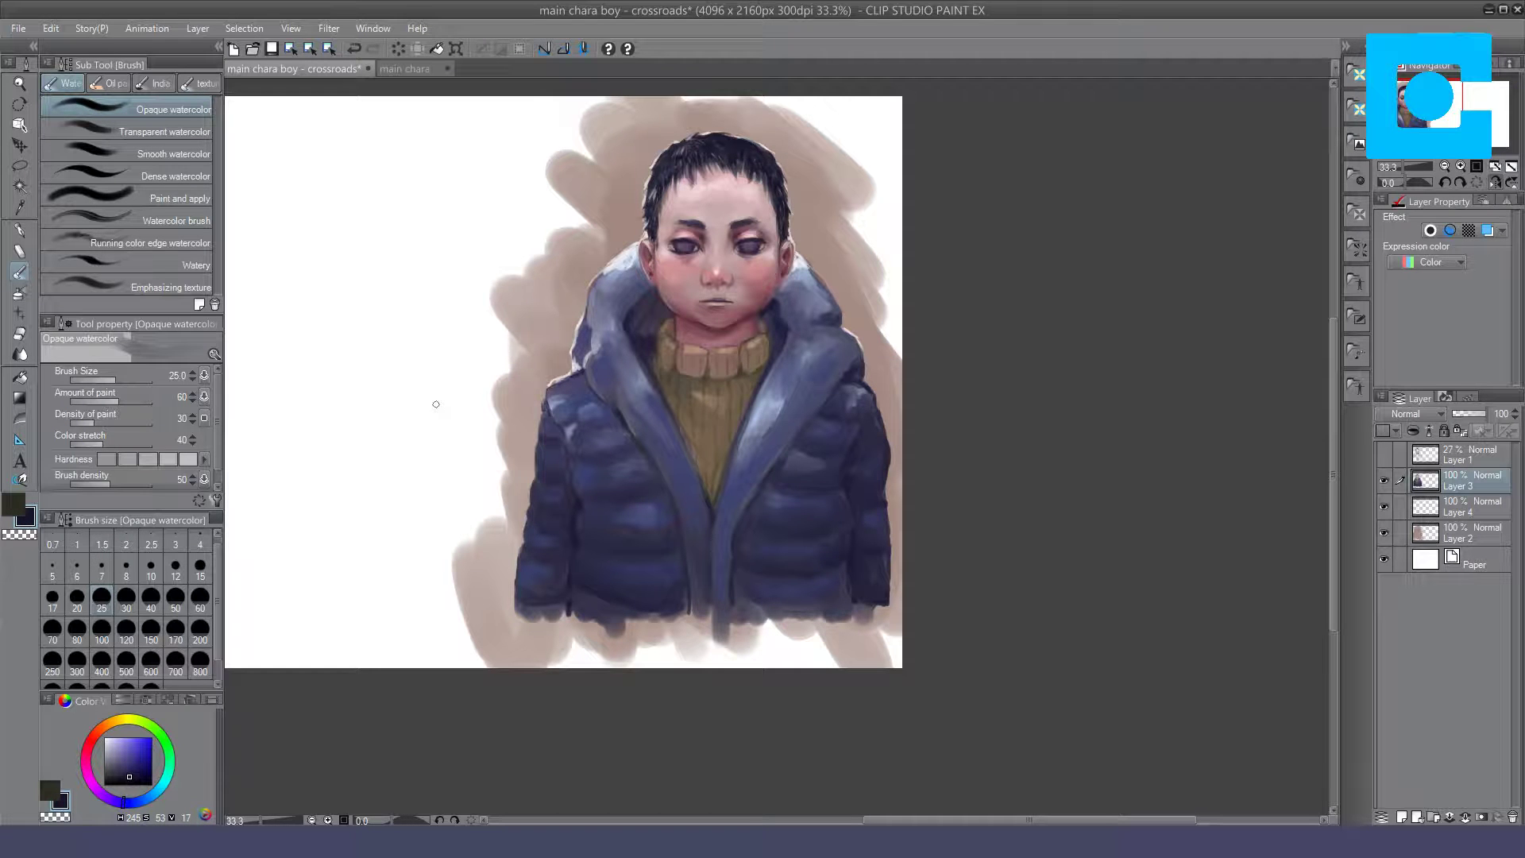
{"action": "left_click", "coordinate": [159, 174]}
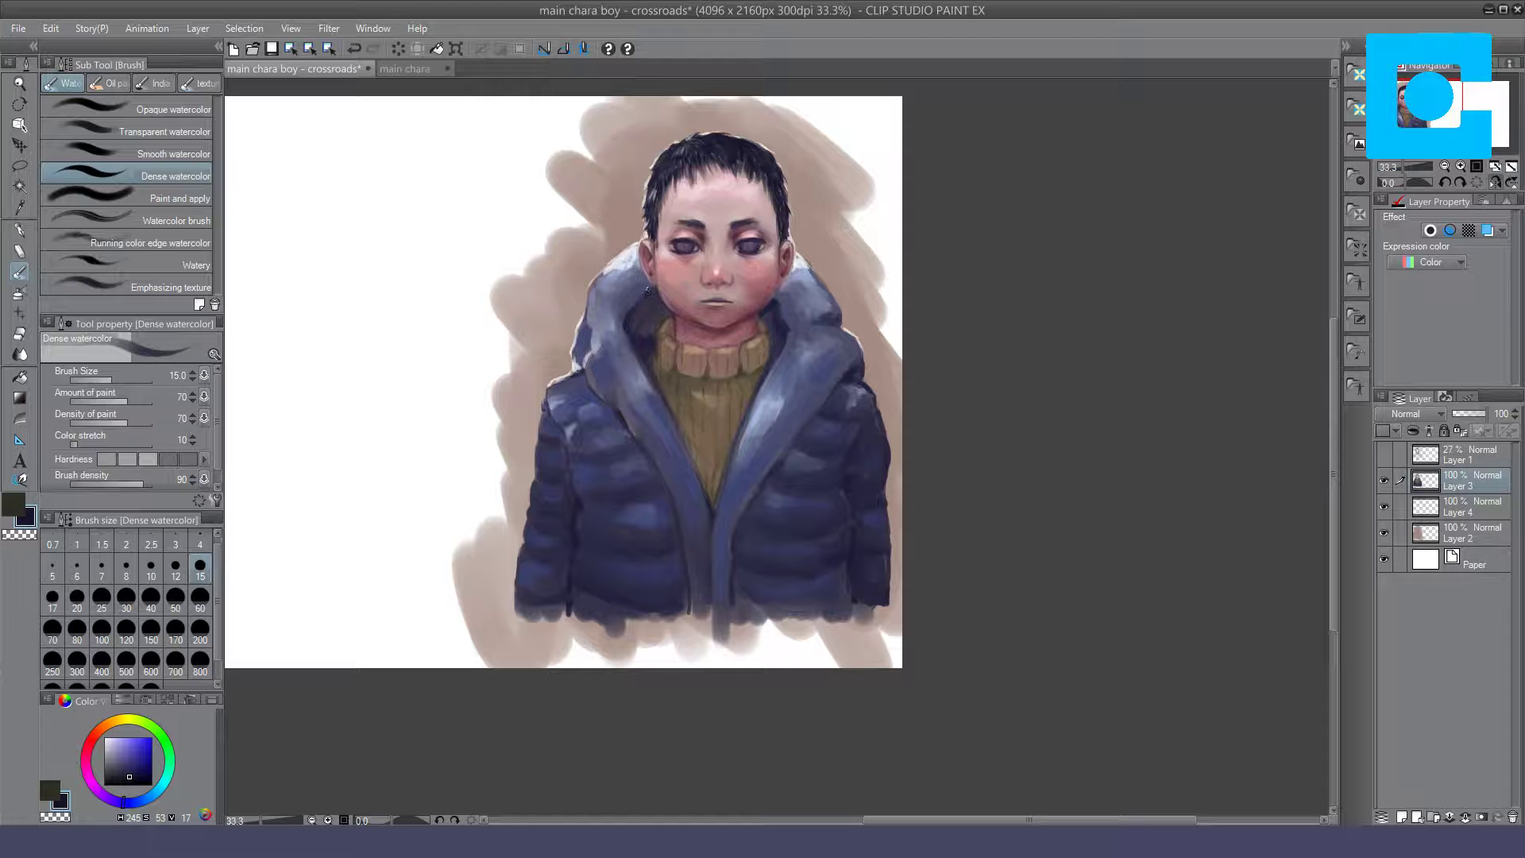
{"action": "mouse_move", "coordinate": [647, 284]}
{"action": "left_mouse_down"}
{"action": "mouse_move", "coordinate": [632, 308]}
{"action": "mouse_move", "coordinate": [651, 292]}
{"action": "left_mouse_up"}
{"action": "left_click_drag", "start_coordinate": [651, 286], "coordinate": [642, 314]}
{"action": "scroll", "coordinate": [753, 295], "scroll_direction": "up", "scroll_amount": 2}
{"action": "mouse_move", "coordinate": [565, 307]}
{"action": "left_mouse_down"}
{"action": "mouse_move", "coordinate": [583, 337]}
{"action": "mouse_move", "coordinate": [553, 318]}
{"action": "mouse_move", "coordinate": [536, 337]}
{"action": "left_mouse_up"}
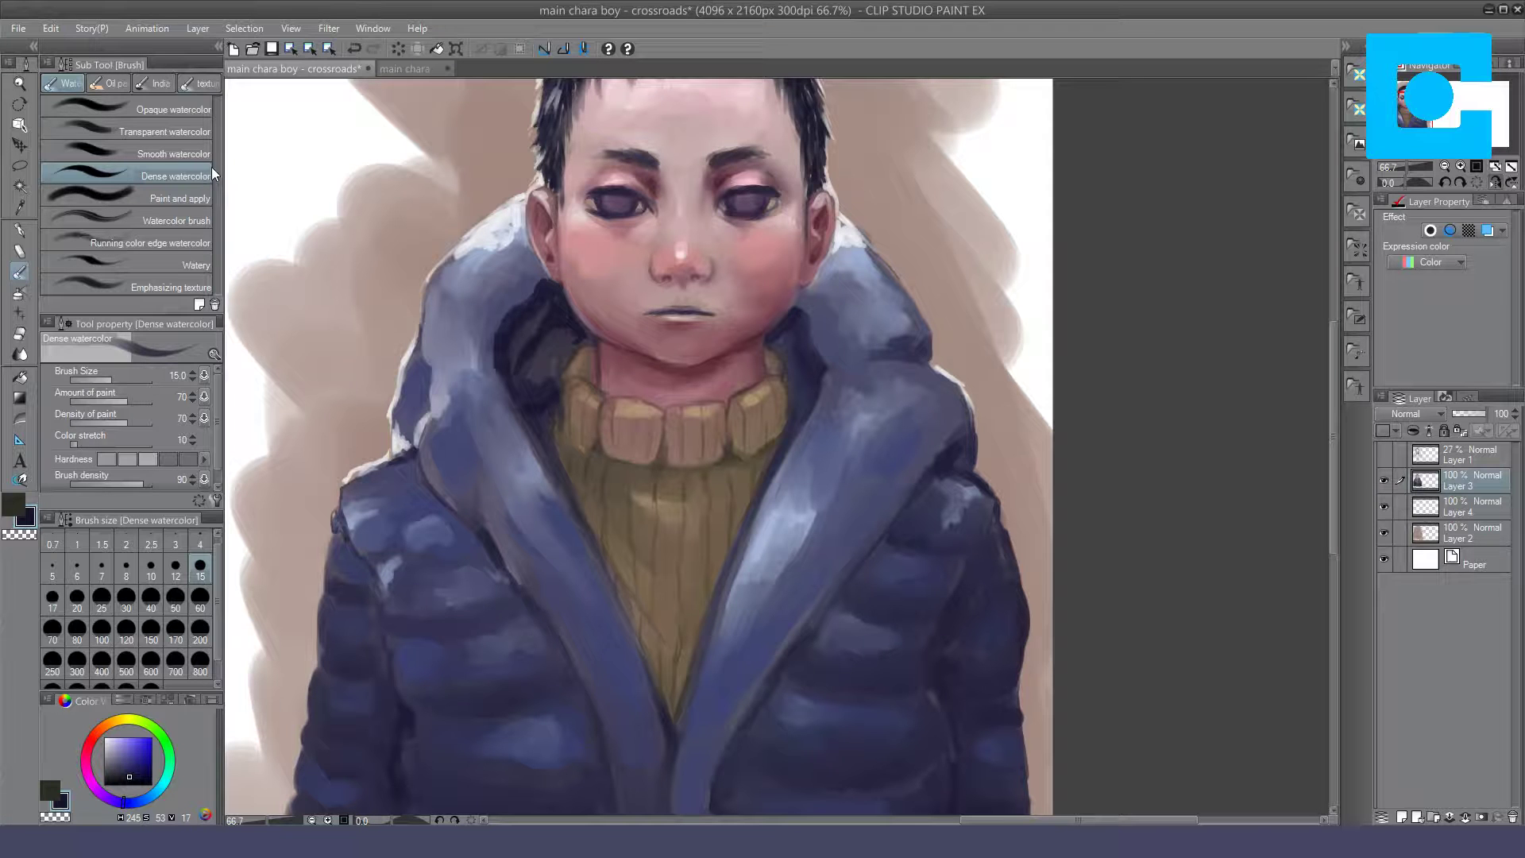
{"action": "left_click", "coordinate": [159, 109]}
{"action": "left_click_drag", "start_coordinate": [571, 347], "coordinate": [558, 345]}
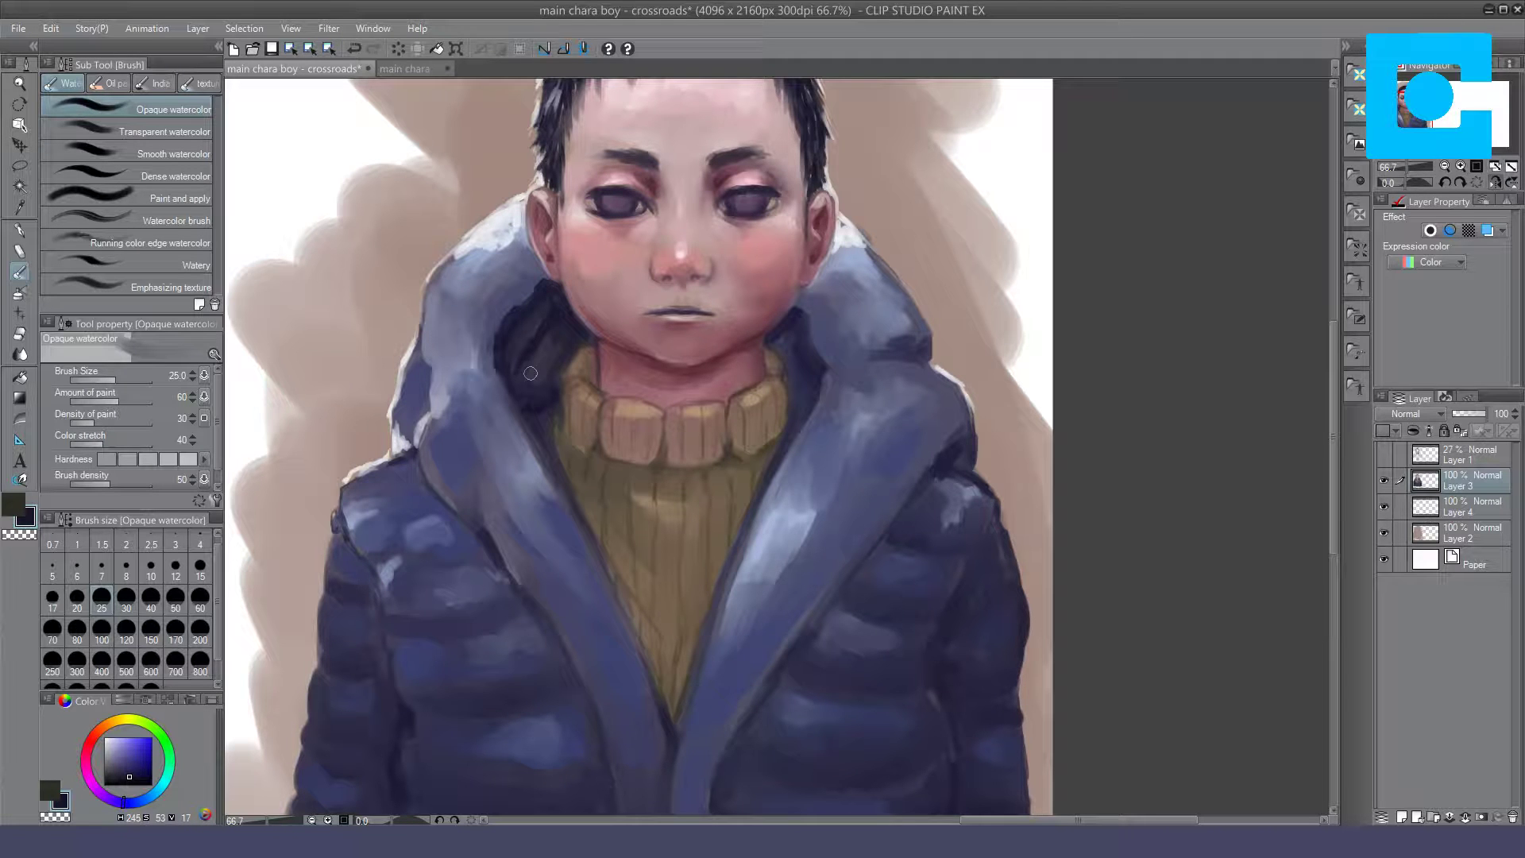
Step: Darken the opposite inner hood and the jacket opening's edges around the sweater's point with Dense watercolor
{"action": "left_click", "coordinate": [169, 173]}
{"action": "left_click_drag", "start_coordinate": [773, 342], "coordinate": [781, 351]}
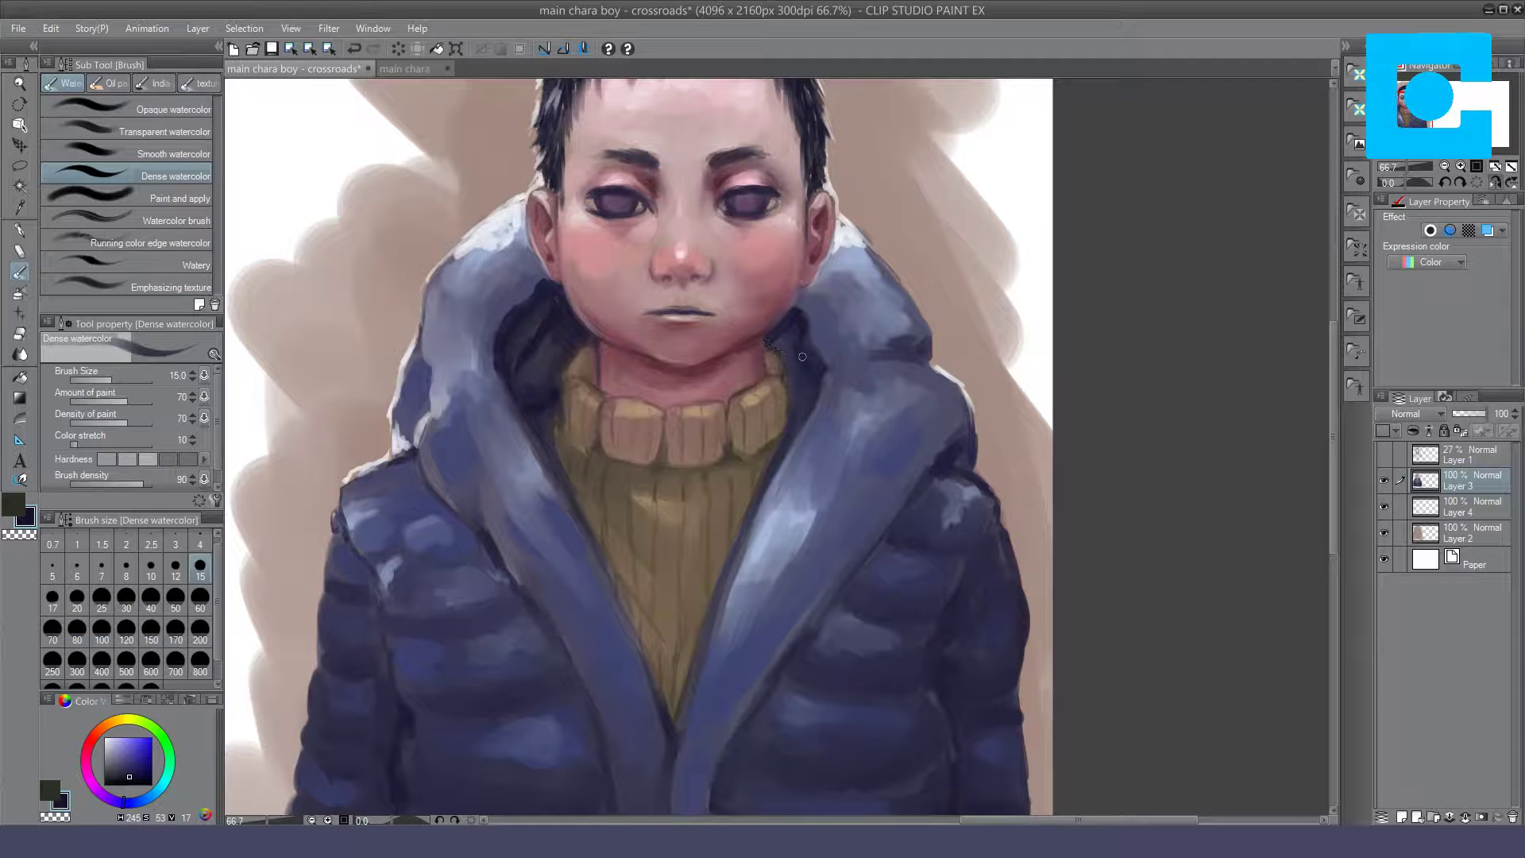
{"action": "left_click_drag", "start_coordinate": [814, 360], "coordinate": [726, 202]}
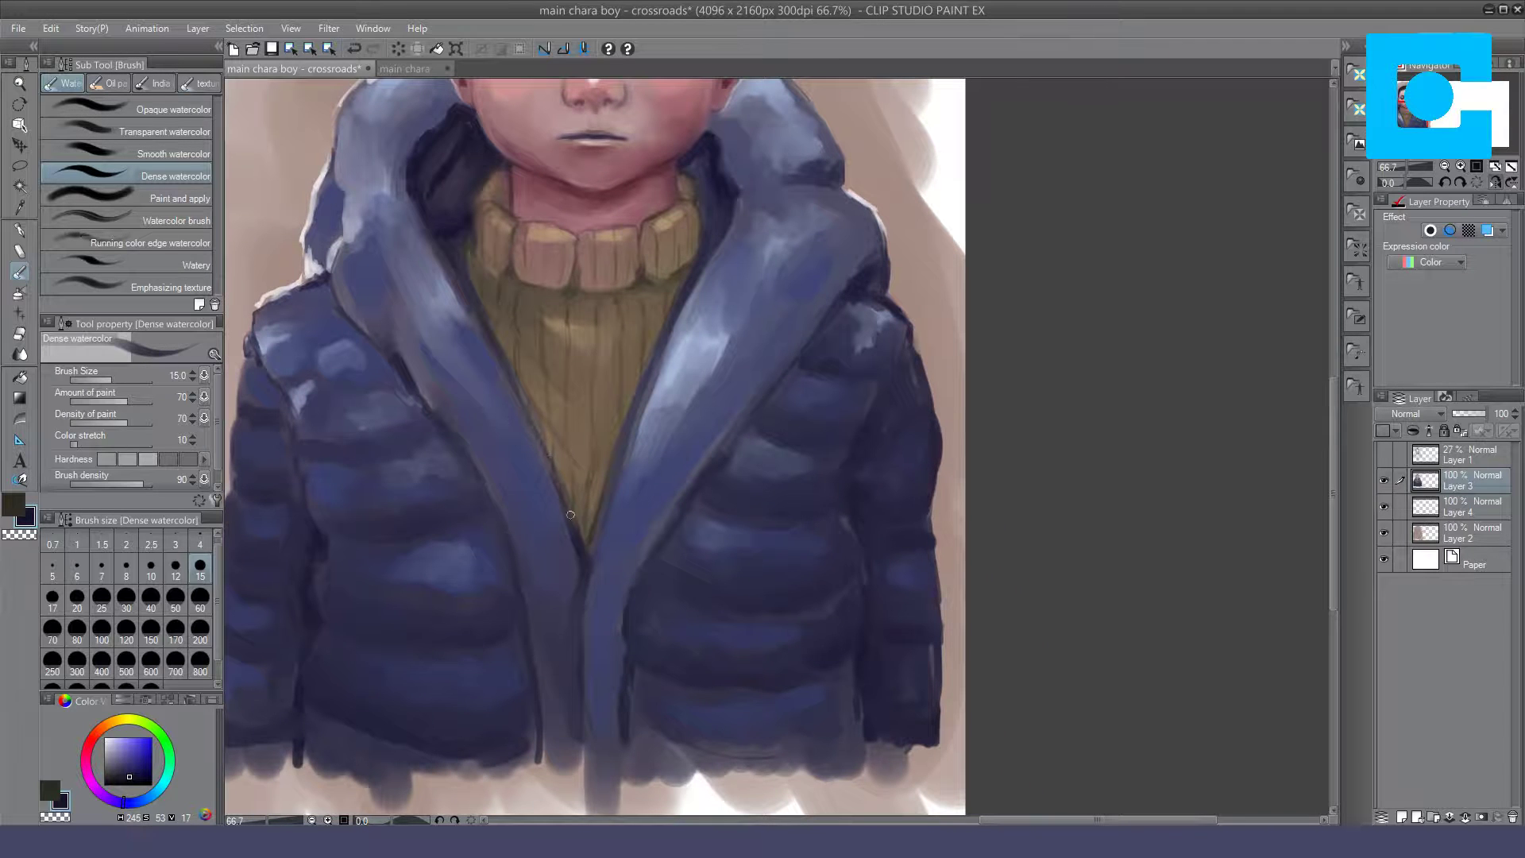
{"action": "mouse_move", "coordinate": [538, 423]}
{"action": "left_mouse_down"}
{"action": "mouse_move", "coordinate": [582, 544]}
{"action": "mouse_move", "coordinate": [604, 505]}
{"action": "left_mouse_up"}
{"action": "left_click_drag", "start_coordinate": [588, 564], "coordinate": [592, 584]}
Step: Paint light blue-grey strands into the hair above the forehead with Dense watercolor at size 15
{"action": "mouse_move", "coordinate": [675, 212]}
{"action": "left_mouse_down"}
{"action": "mouse_move", "coordinate": [679, 386]}
{"action": "mouse_move", "coordinate": [655, 478]}
{"action": "left_mouse_up"}
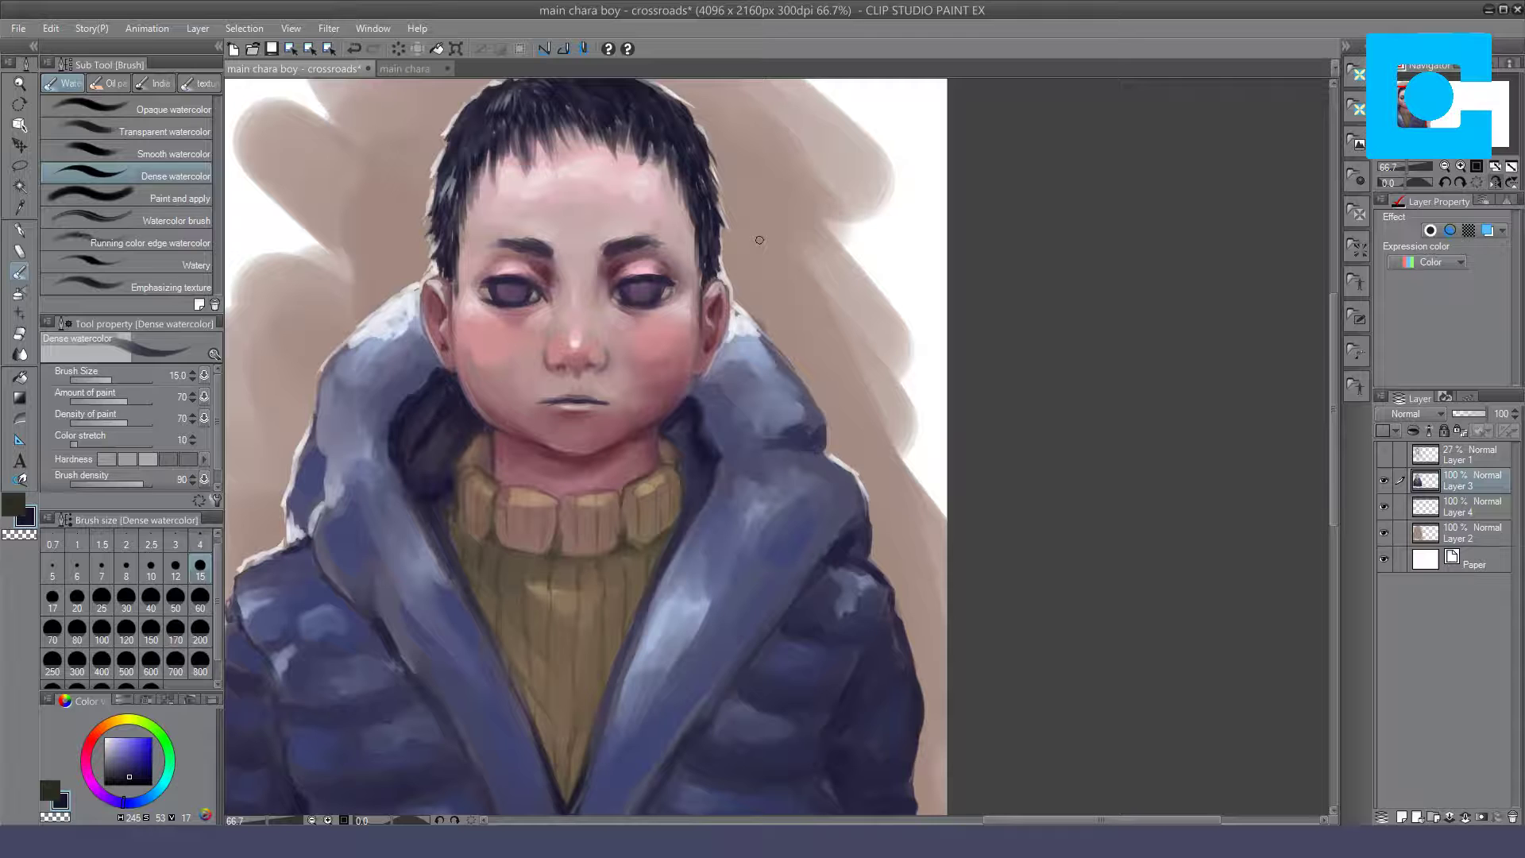
{"action": "left_click_drag", "start_coordinate": [760, 240], "coordinate": [780, 333]}
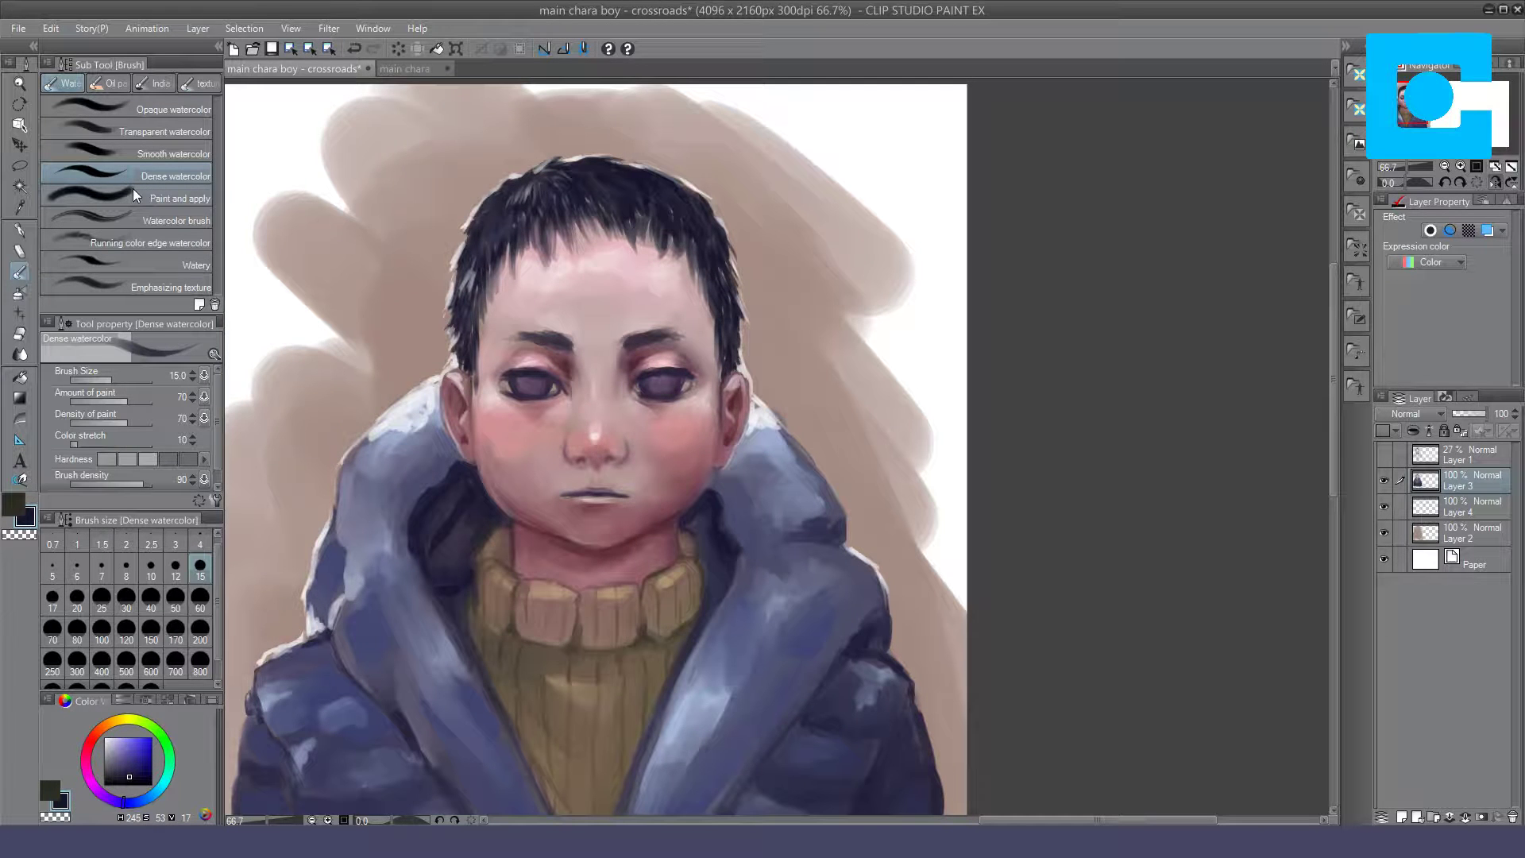
{"action": "left_click", "coordinate": [110, 749]}
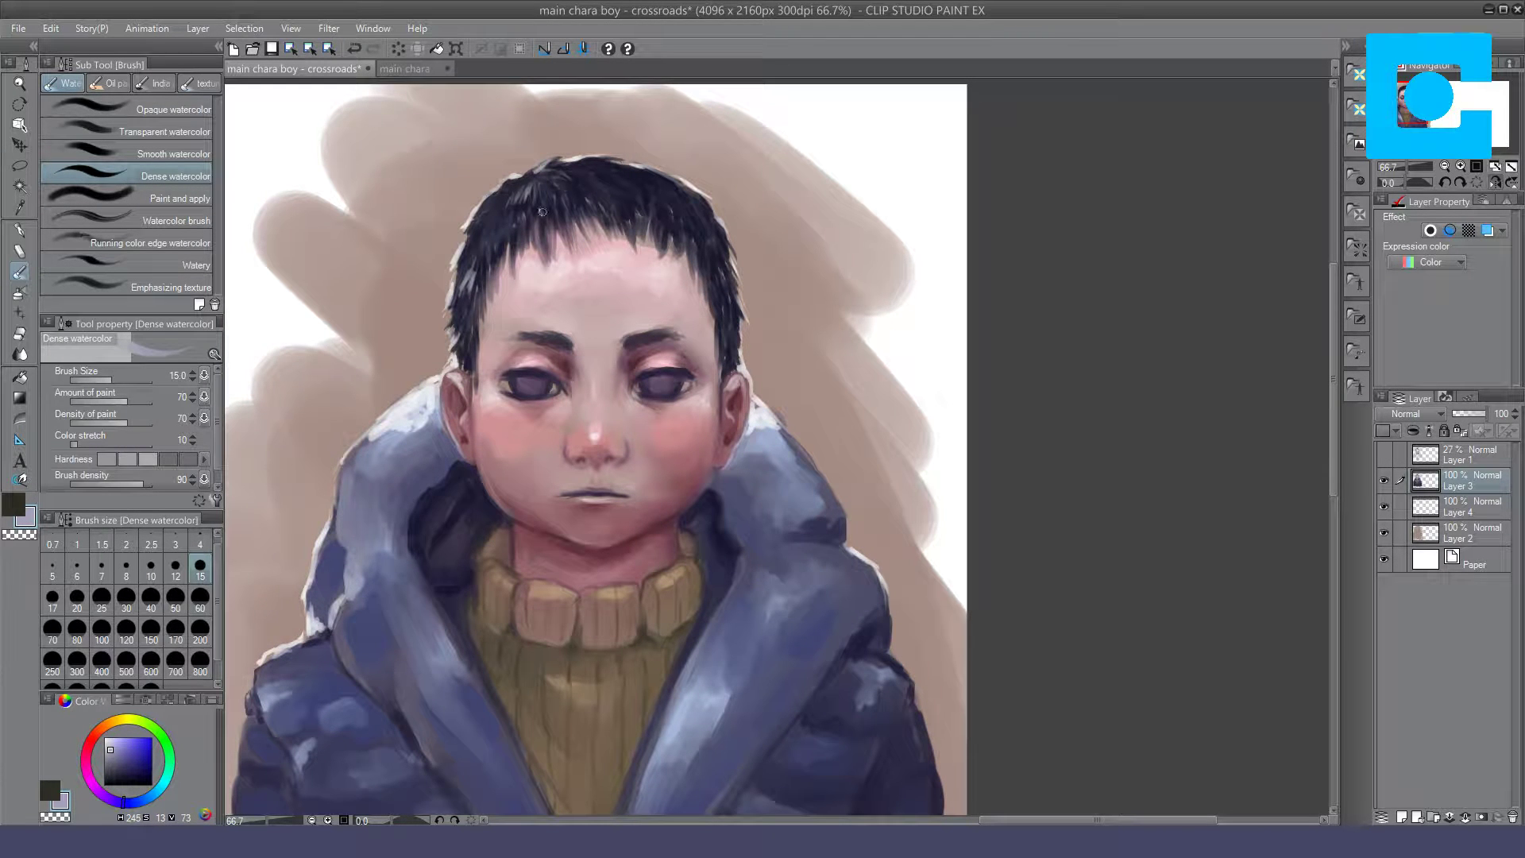
{"action": "mouse_move", "coordinate": [547, 238]}
{"action": "left_mouse_down"}
{"action": "mouse_move", "coordinate": [539, 212]}
{"action": "mouse_move", "coordinate": [500, 204]}
{"action": "mouse_move", "coordinate": [485, 228]}
{"action": "mouse_move", "coordinate": [502, 224]}
{"action": "left_mouse_up"}
Step: Add paler strand highlights across the hair's crown and side, undoing a stray stroke and rotating the canvas as needed
{"action": "left_click", "coordinate": [495, 216], "text": "alt"}
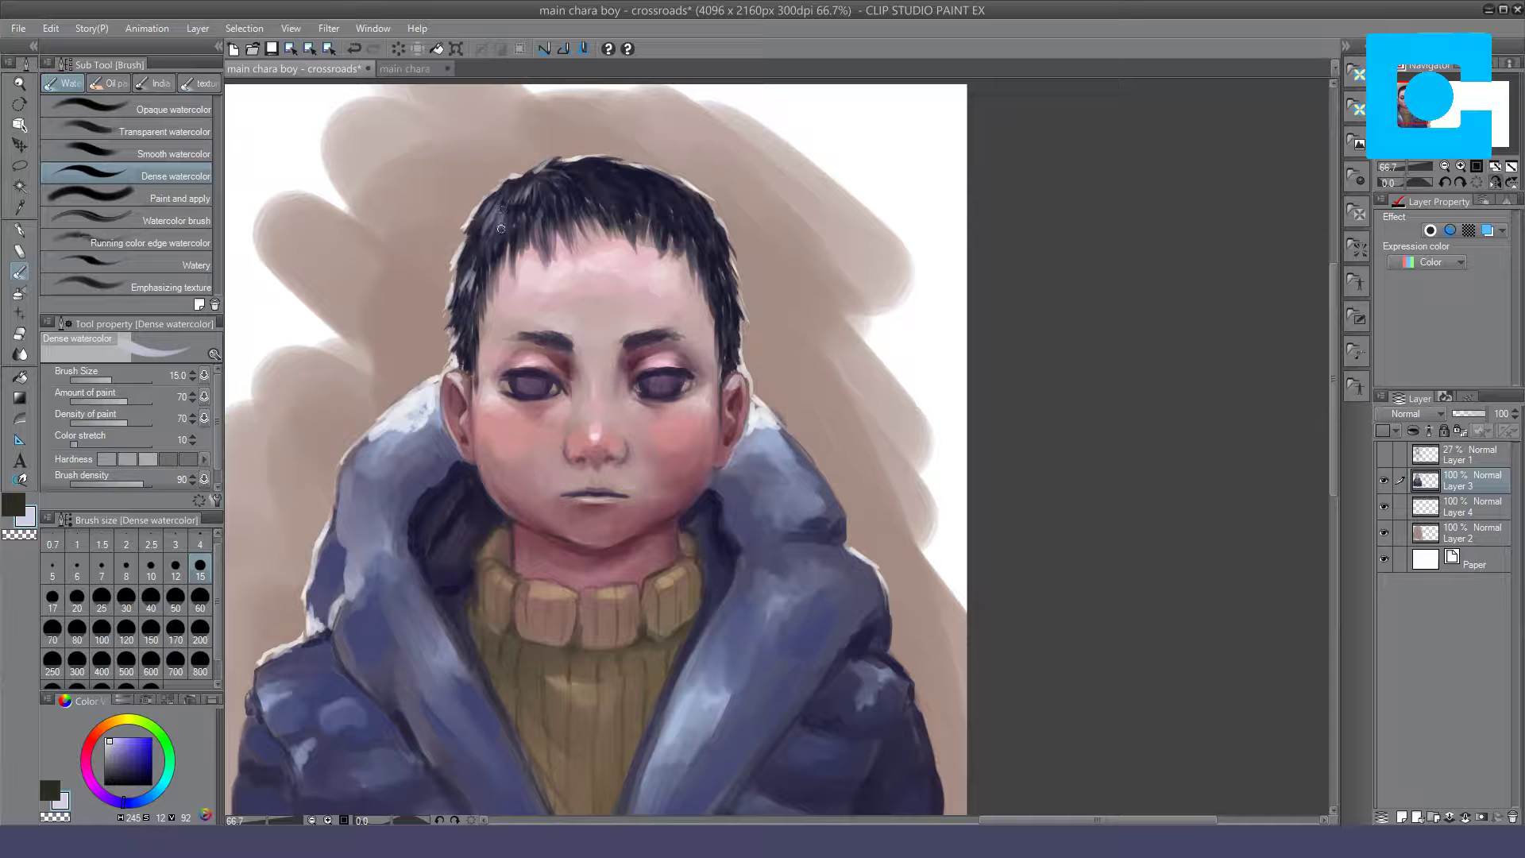
{"action": "left_click_drag", "start_coordinate": [509, 217], "coordinate": [478, 213]}
{"action": "left_click_drag", "start_coordinate": [603, 162], "coordinate": [604, 180]}
{"action": "mouse_move", "coordinate": [475, 222]}
{"action": "left_mouse_down"}
{"action": "mouse_move", "coordinate": [494, 192]}
{"action": "mouse_move", "coordinate": [492, 216]}
{"action": "mouse_move", "coordinate": [510, 188]}
{"action": "mouse_move", "coordinate": [527, 222]}
{"action": "left_mouse_up"}
{"action": "key", "text": "ctrl+z"}
{"action": "left_click", "coordinate": [510, 198]}
{"action": "mouse_move", "coordinate": [511, 198]}
{"action": "left_mouse_down"}
{"action": "mouse_move", "coordinate": [519, 187]}
{"action": "mouse_move", "coordinate": [524, 224]}
{"action": "left_mouse_up"}
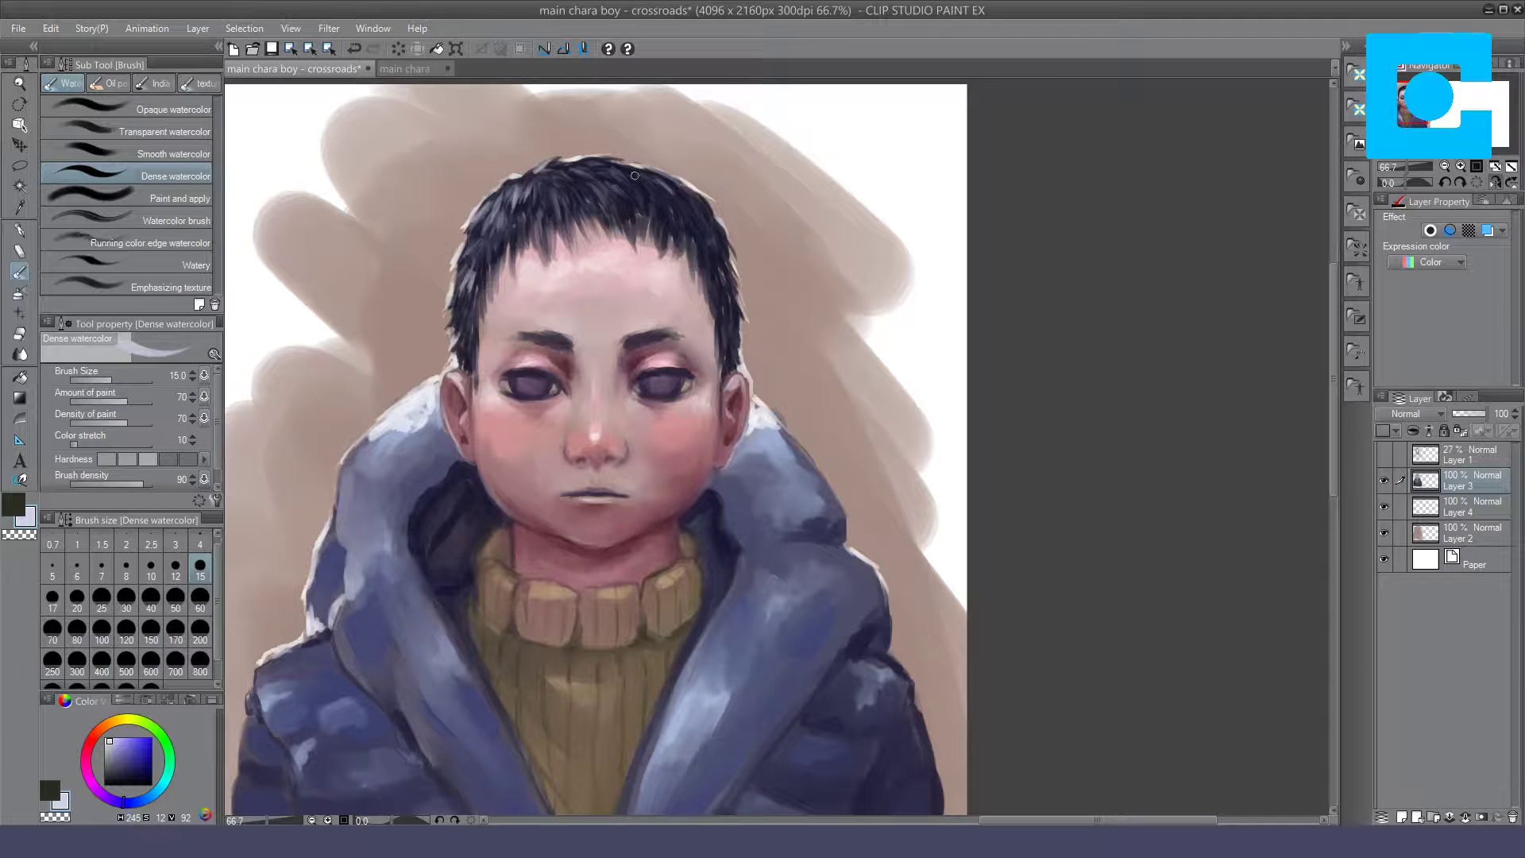
{"action": "left_click", "coordinate": [1410, 182]}
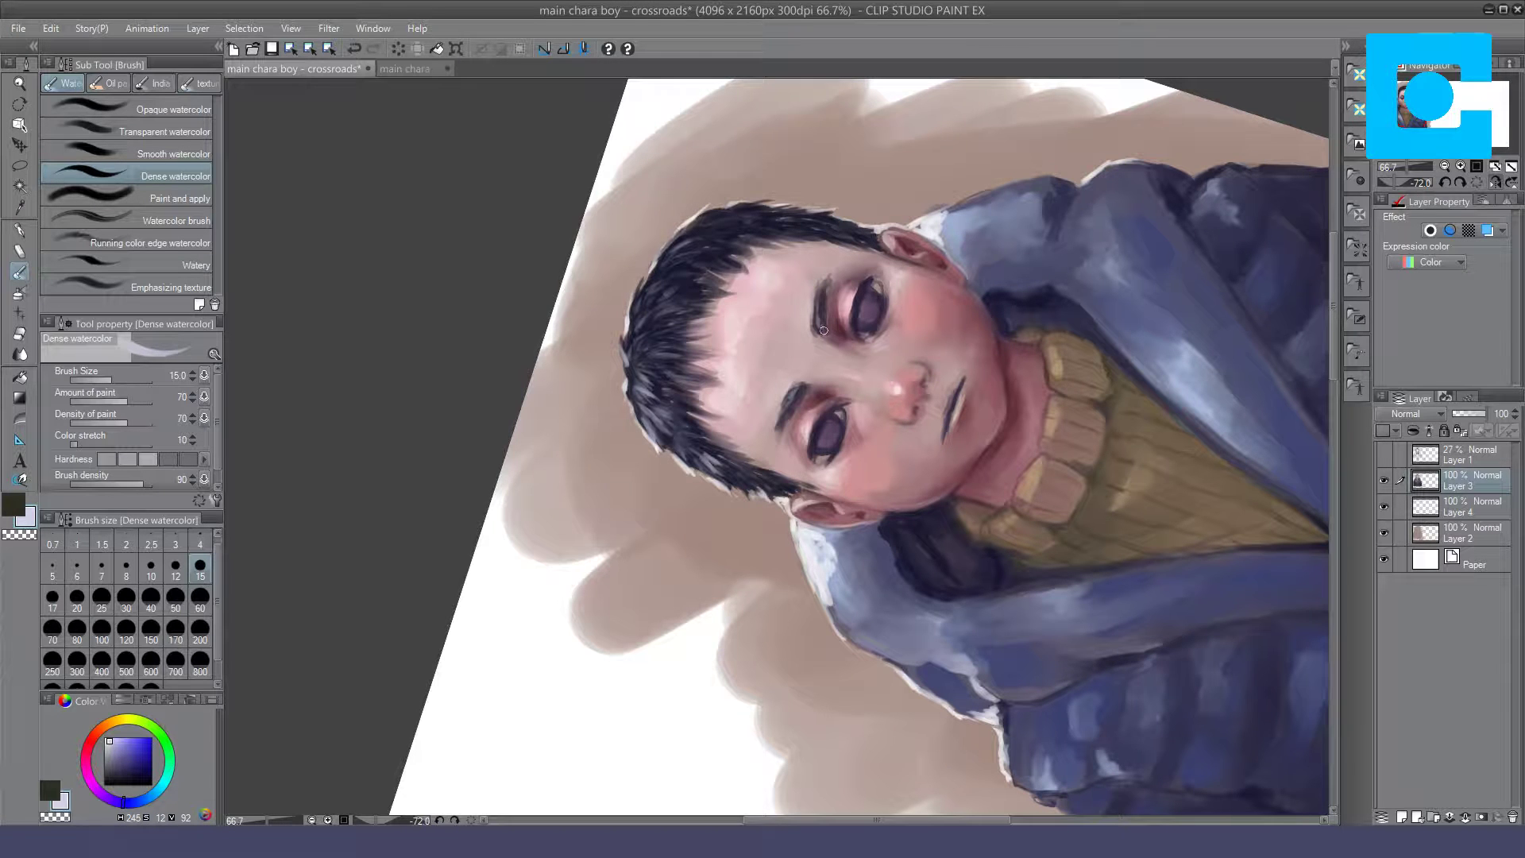
{"action": "left_click", "coordinate": [1476, 184]}
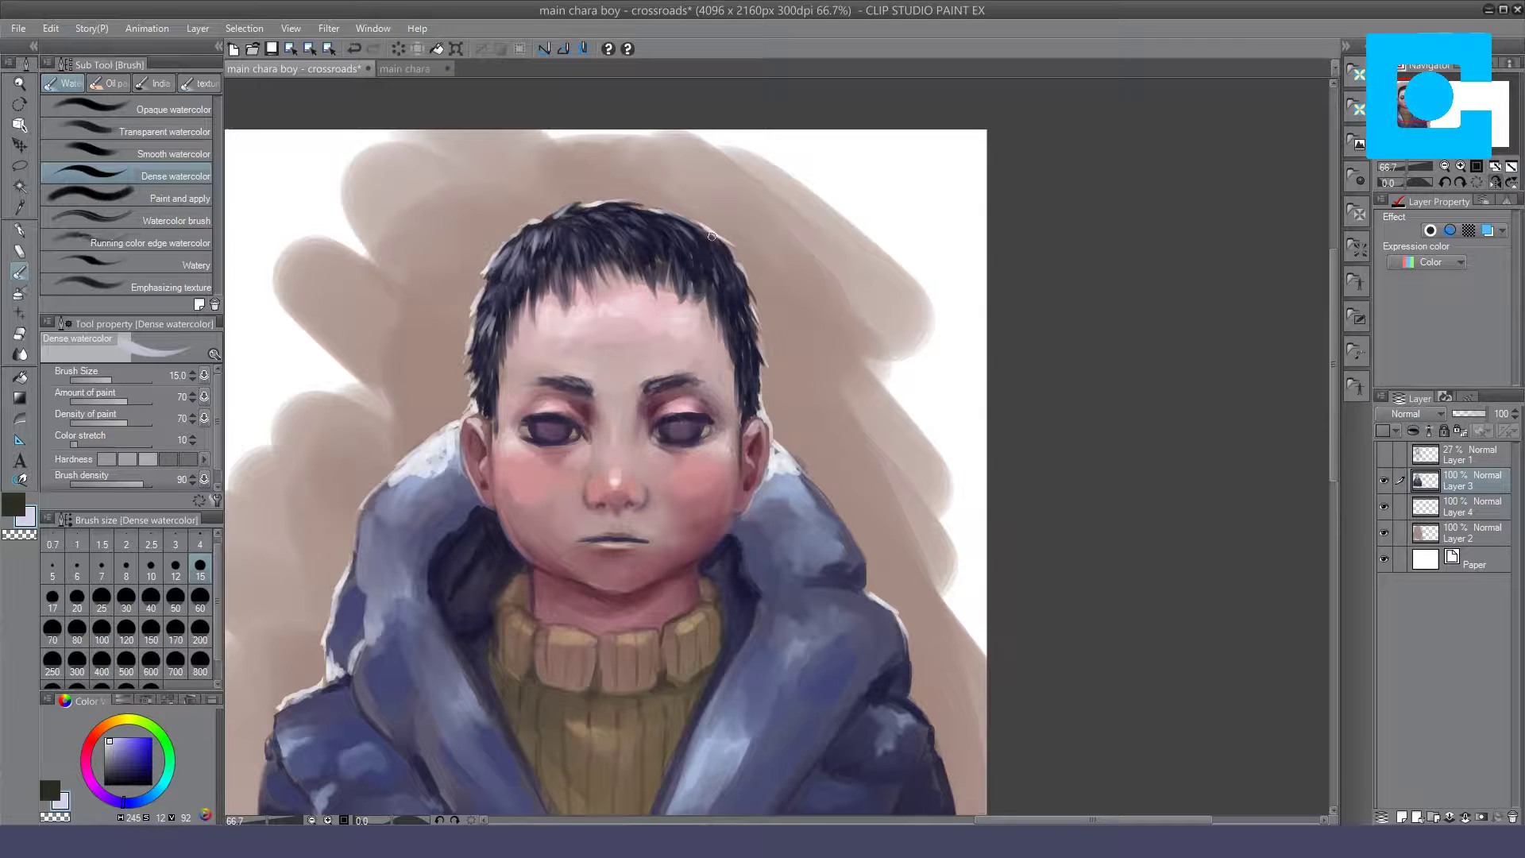
Step: Check the whole portrait at reduced zoom and save the drawing
{"action": "left_click_drag", "start_coordinate": [1418, 168], "coordinate": [1404, 168]}
{"action": "left_click_drag", "start_coordinate": [1021, 504], "coordinate": [920, 413]}
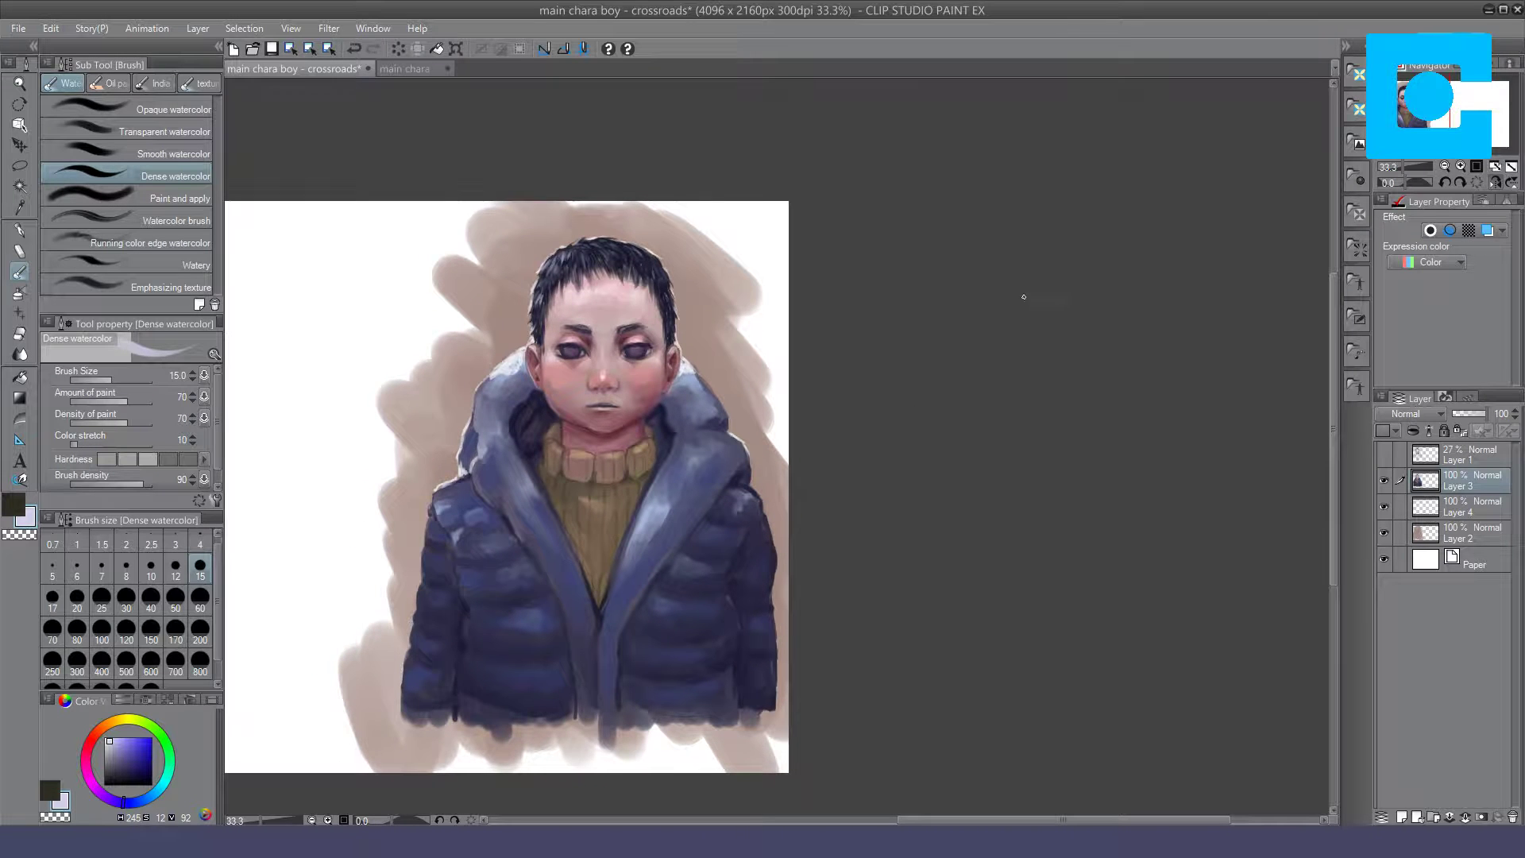
{"action": "key", "text": "ctrl+plus"}
{"action": "mouse_move", "coordinate": [754, 250]}
{"action": "left_mouse_down"}
{"action": "mouse_move", "coordinate": [837, 347]}
{"action": "mouse_move", "coordinate": [853, 331]}
{"action": "left_mouse_up"}
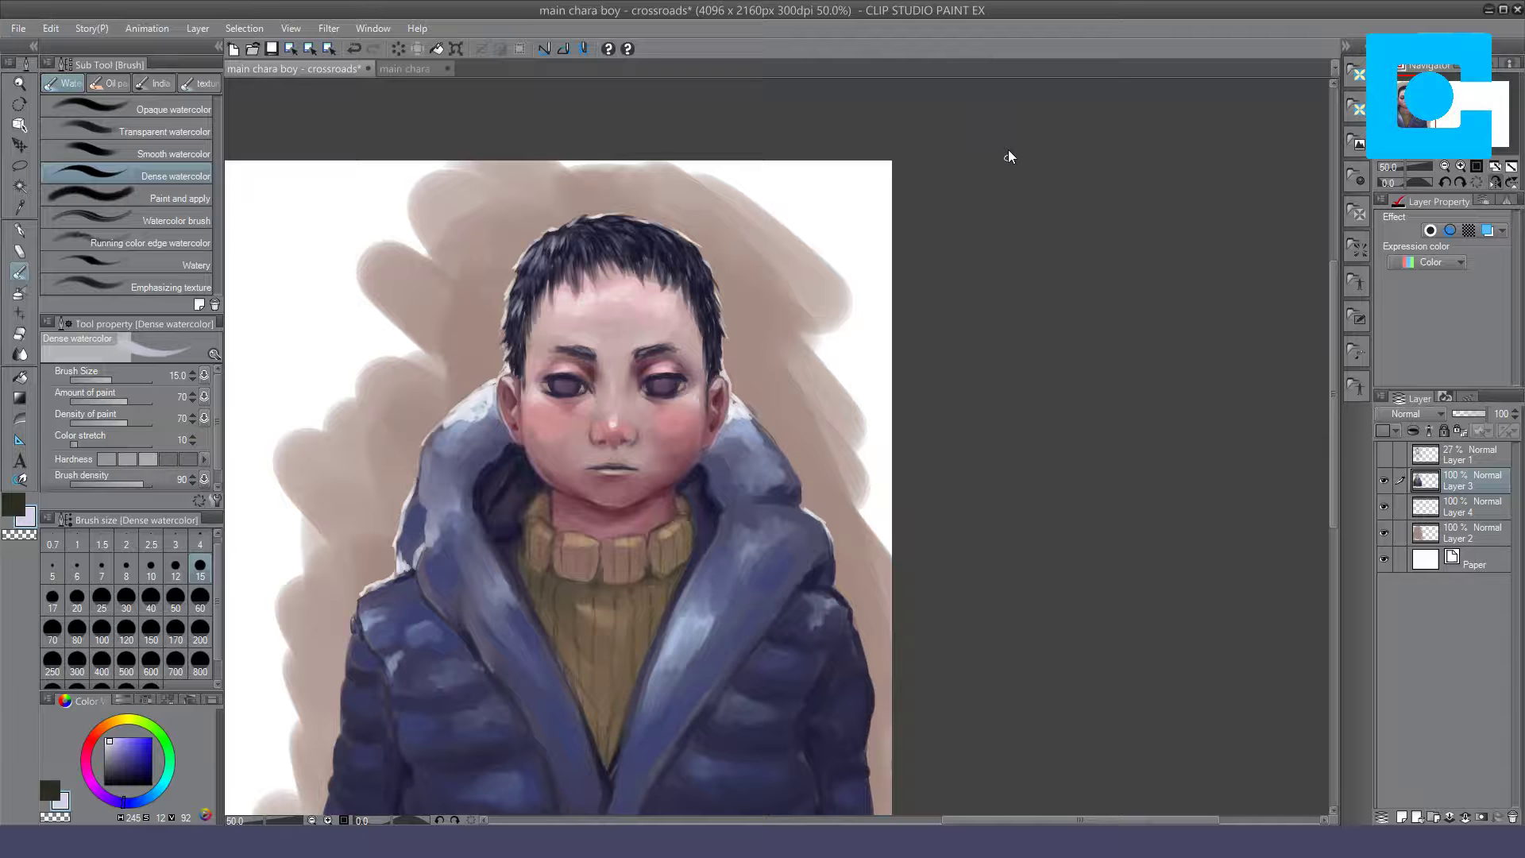
{"action": "key", "text": "ctrl+s"}
Step: Blend the shading around the eye on the canvas's left half with Opaque watercolor at size 25
{"action": "key", "text": "ctrl+plus"}
{"action": "left_click_drag", "start_coordinate": [766, 357], "coordinate": [884, 390]}
{"action": "left_click", "coordinate": [168, 108]}
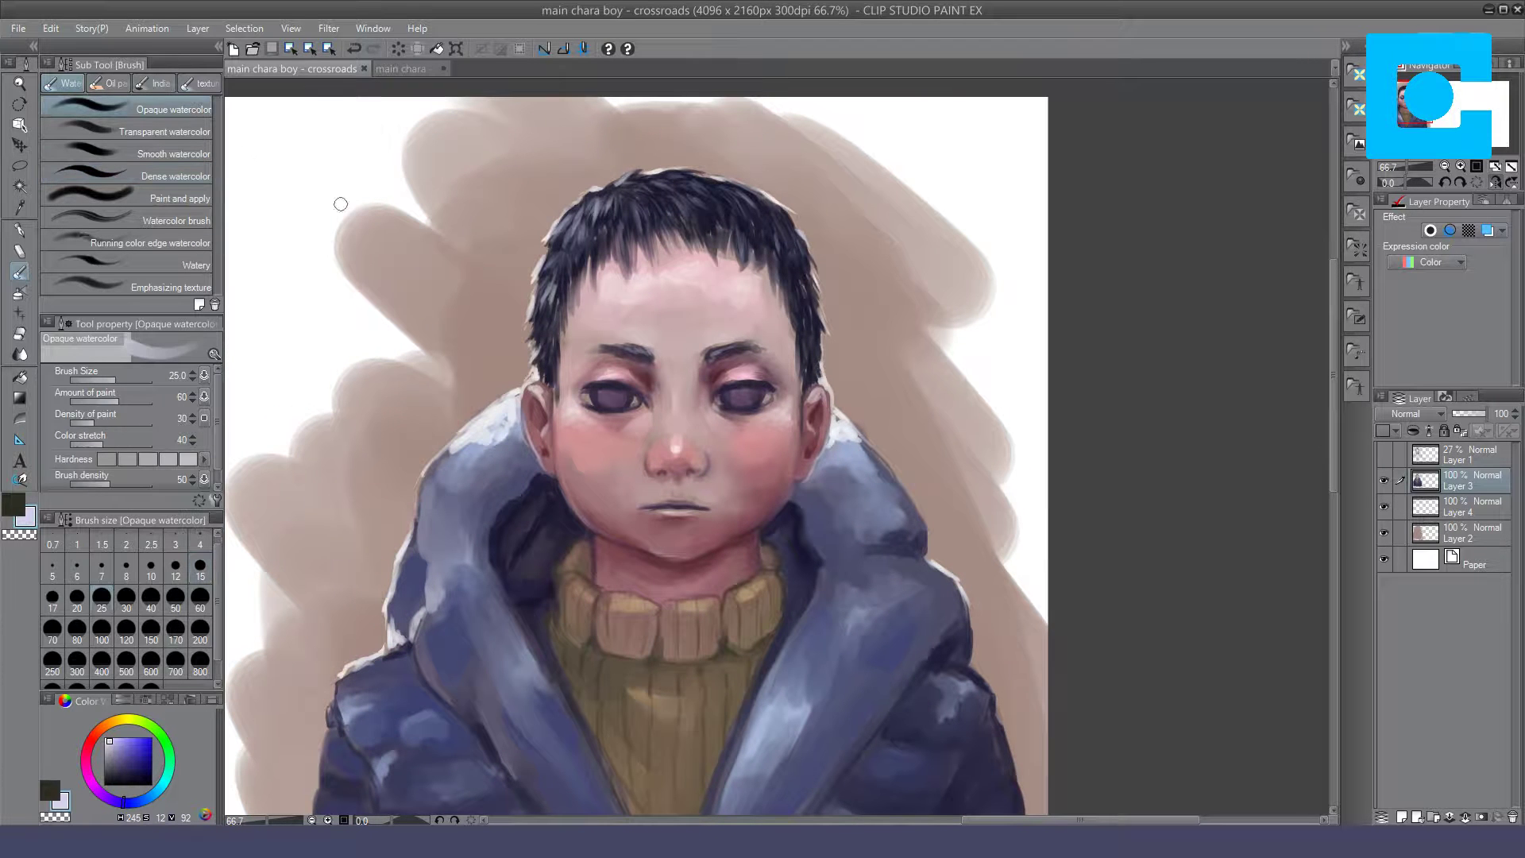
{"action": "left_click_drag", "start_coordinate": [598, 374], "coordinate": [644, 400]}
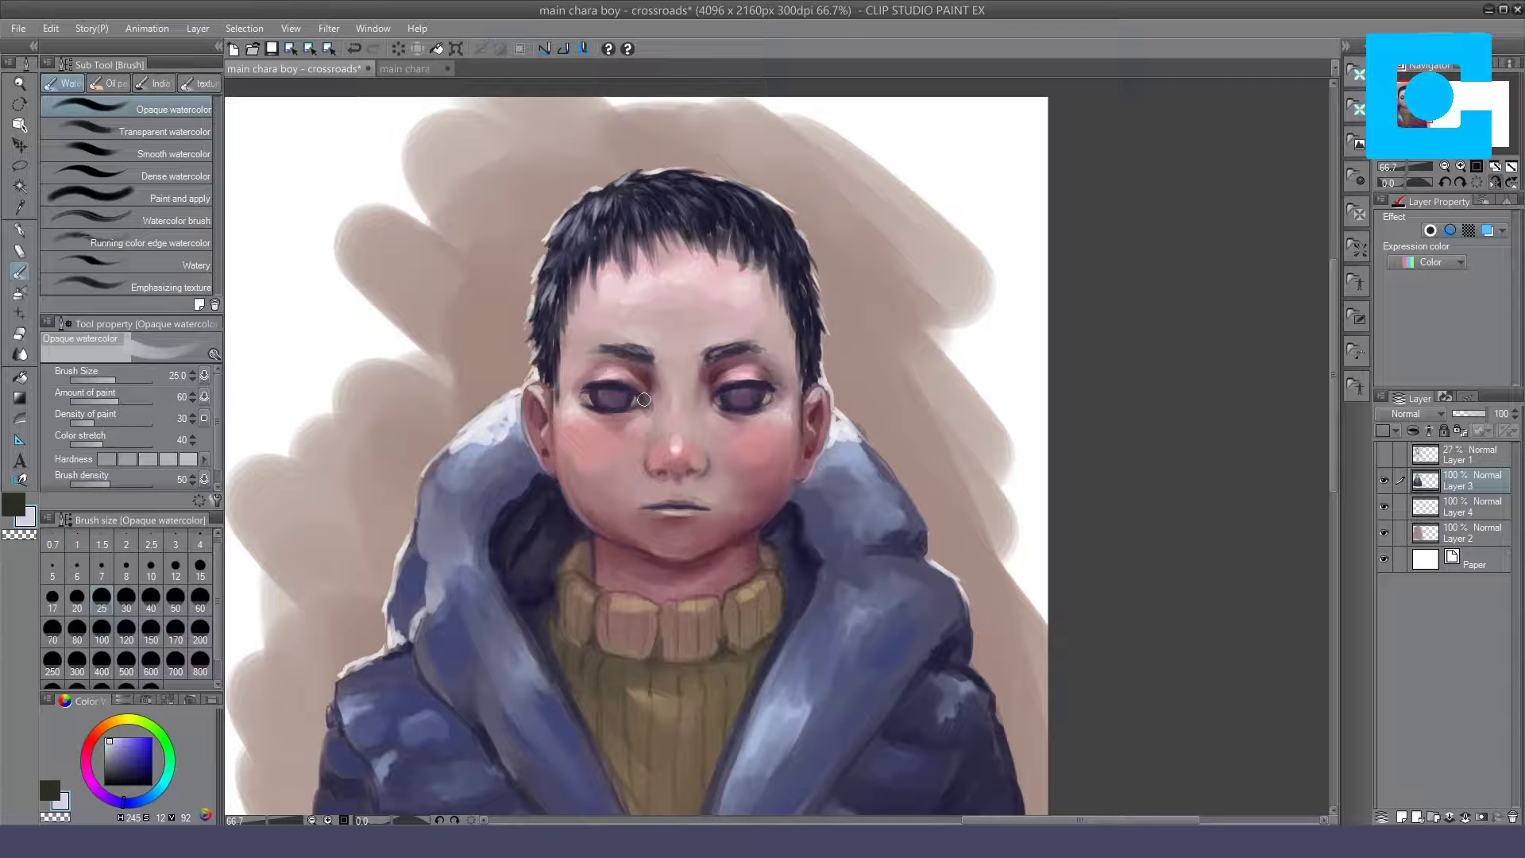
Step: Rotate the canvas and strengthen that eye's upper lid line in dark navy with Dense watercolor at size 15
{"action": "left_click", "coordinate": [171, 175]}
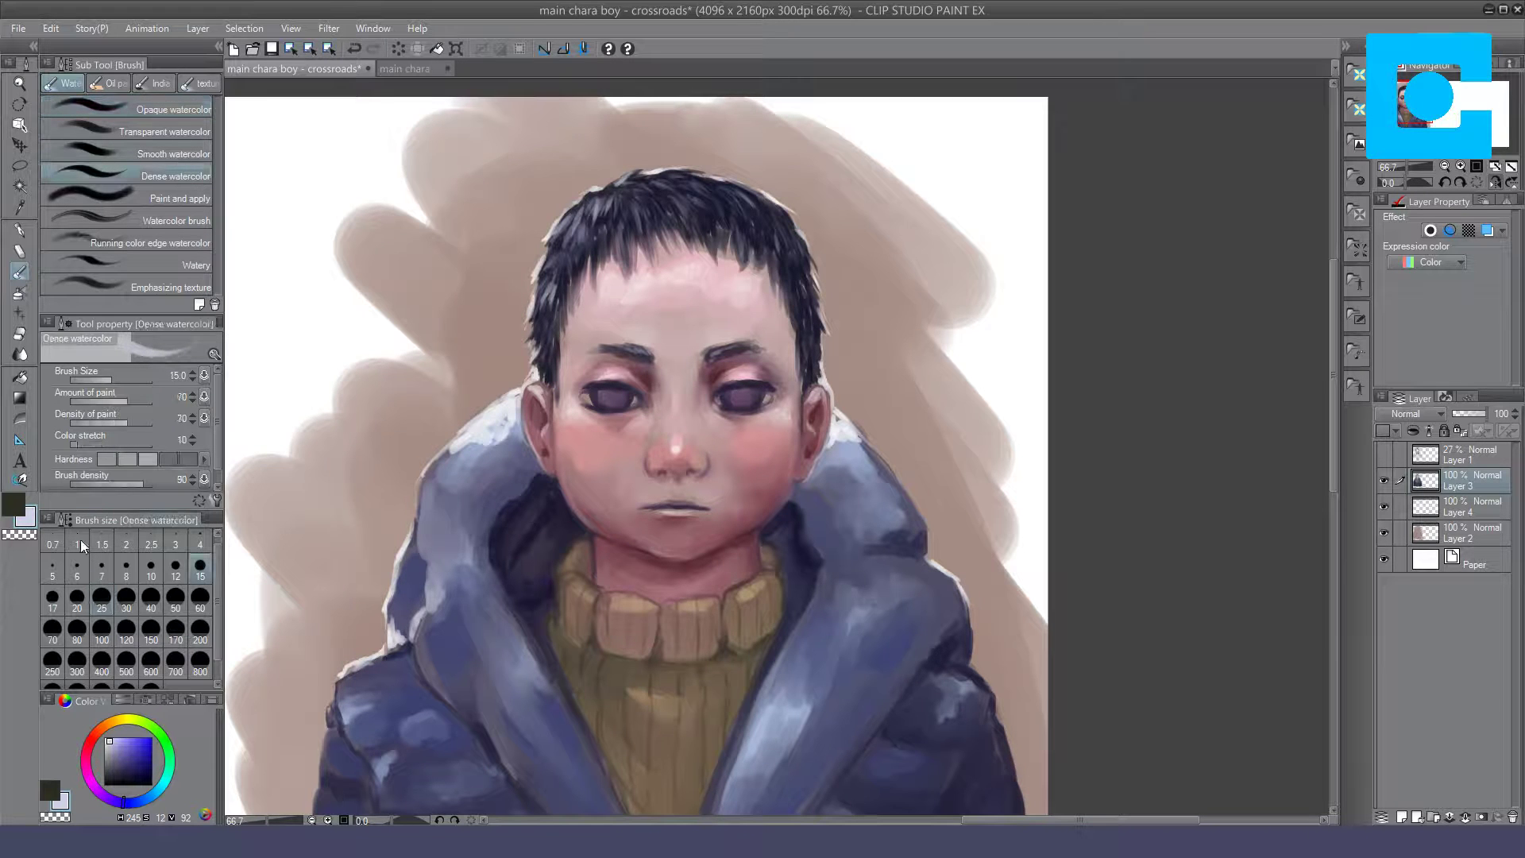
{"action": "left_click", "coordinate": [20, 502]}
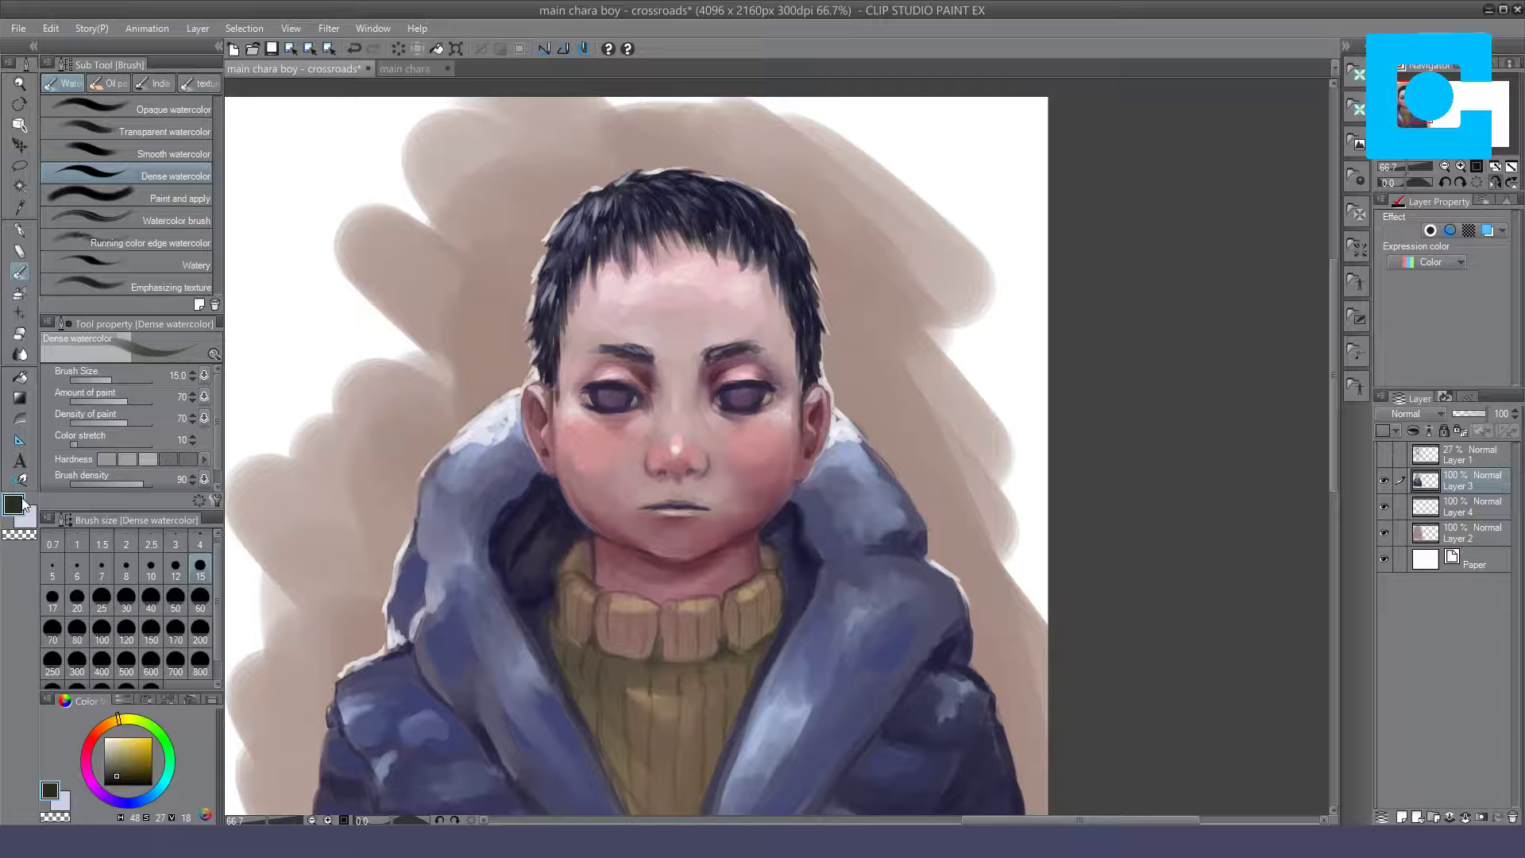
{"action": "left_click", "coordinate": [121, 795]}
{"action": "left_click", "coordinate": [126, 771]}
{"action": "left_click", "coordinate": [129, 775]}
{"action": "left_click_drag", "start_coordinate": [1413, 180], "coordinate": [1418, 183]}
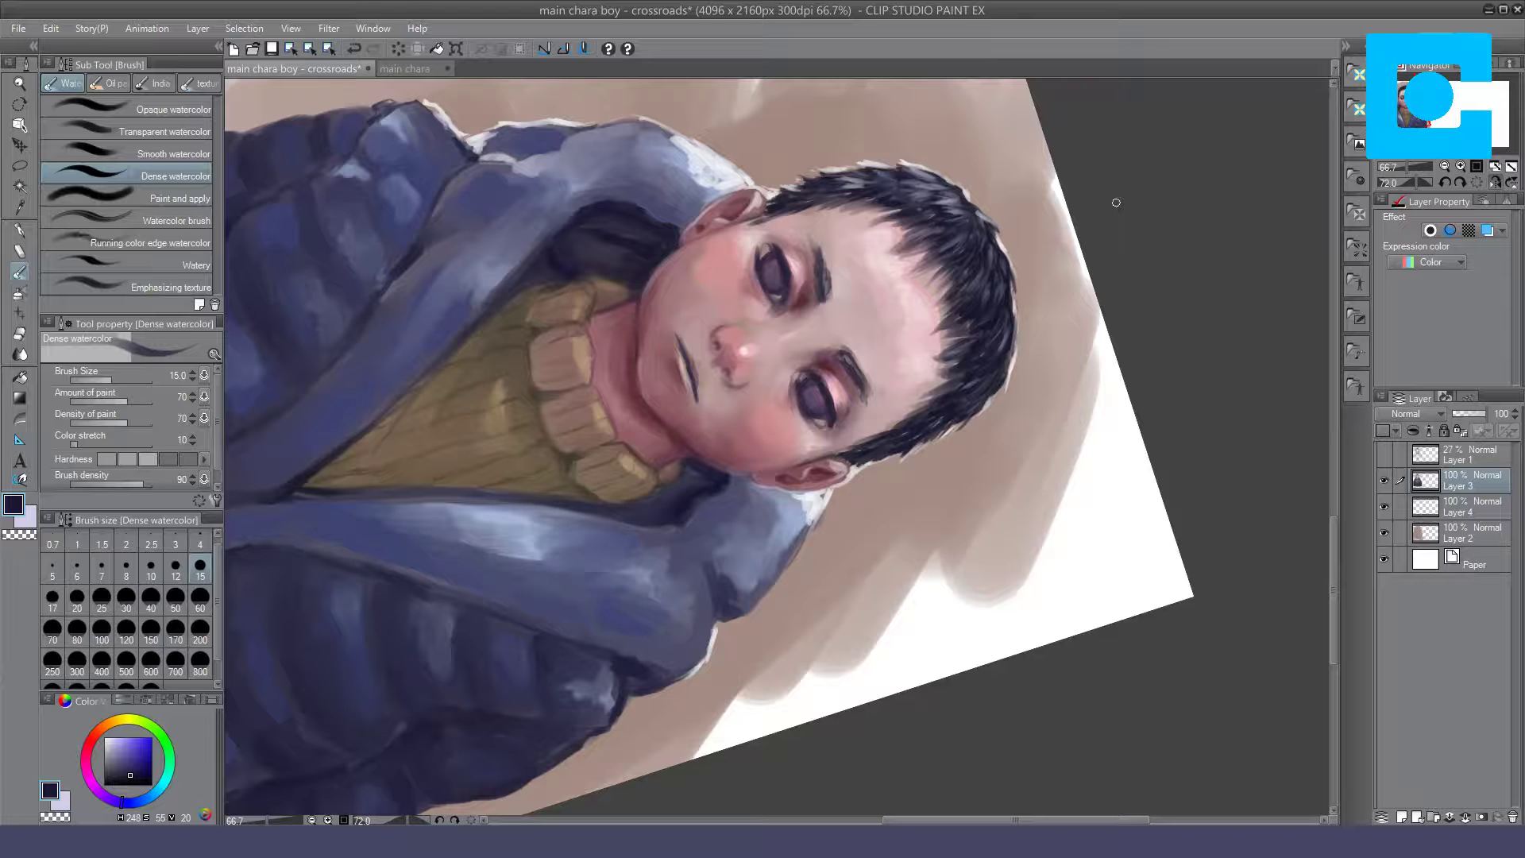
{"action": "left_click_drag", "start_coordinate": [785, 261], "coordinate": [794, 278]}
{"action": "key", "text": "ctrl+z"}
{"action": "left_click_drag", "start_coordinate": [789, 266], "coordinate": [789, 287]}
Step: Rotate the canvas the other way, refine the other eye's upper lid with Opaque watercolor at size 15, and reset the rotation
{"action": "left_click", "coordinate": [1471, 180]}
{"action": "left_click_drag", "start_coordinate": [1423, 182], "coordinate": [1378, 183]}
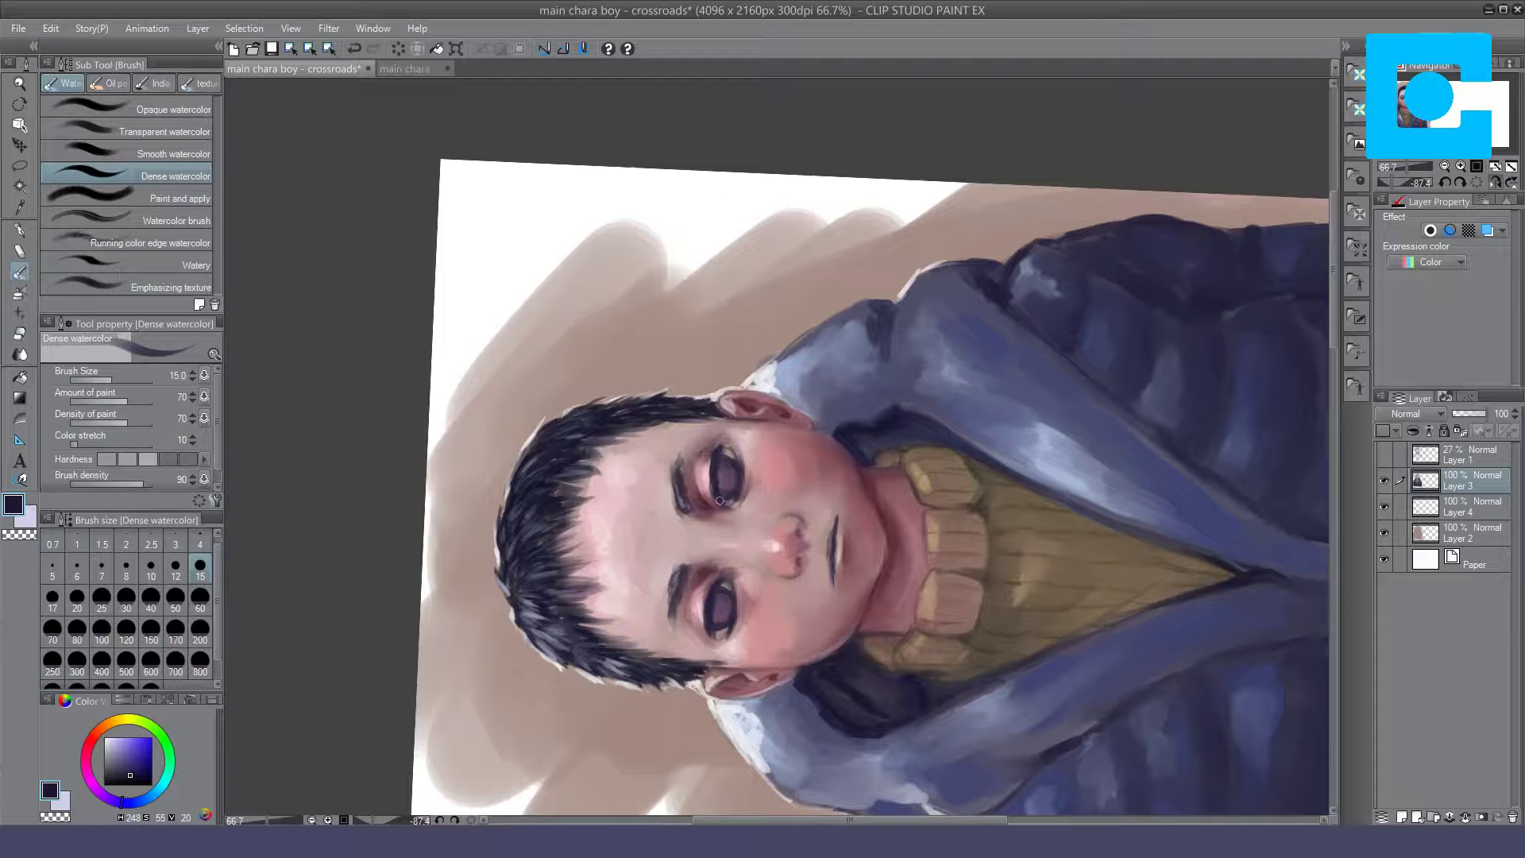
{"action": "left_click", "coordinate": [159, 109]}
{"action": "mouse_move", "coordinate": [708, 480]}
{"action": "left_mouse_down"}
{"action": "mouse_move", "coordinate": [708, 466]}
{"action": "mouse_move", "coordinate": [713, 496]}
{"action": "left_mouse_up"}
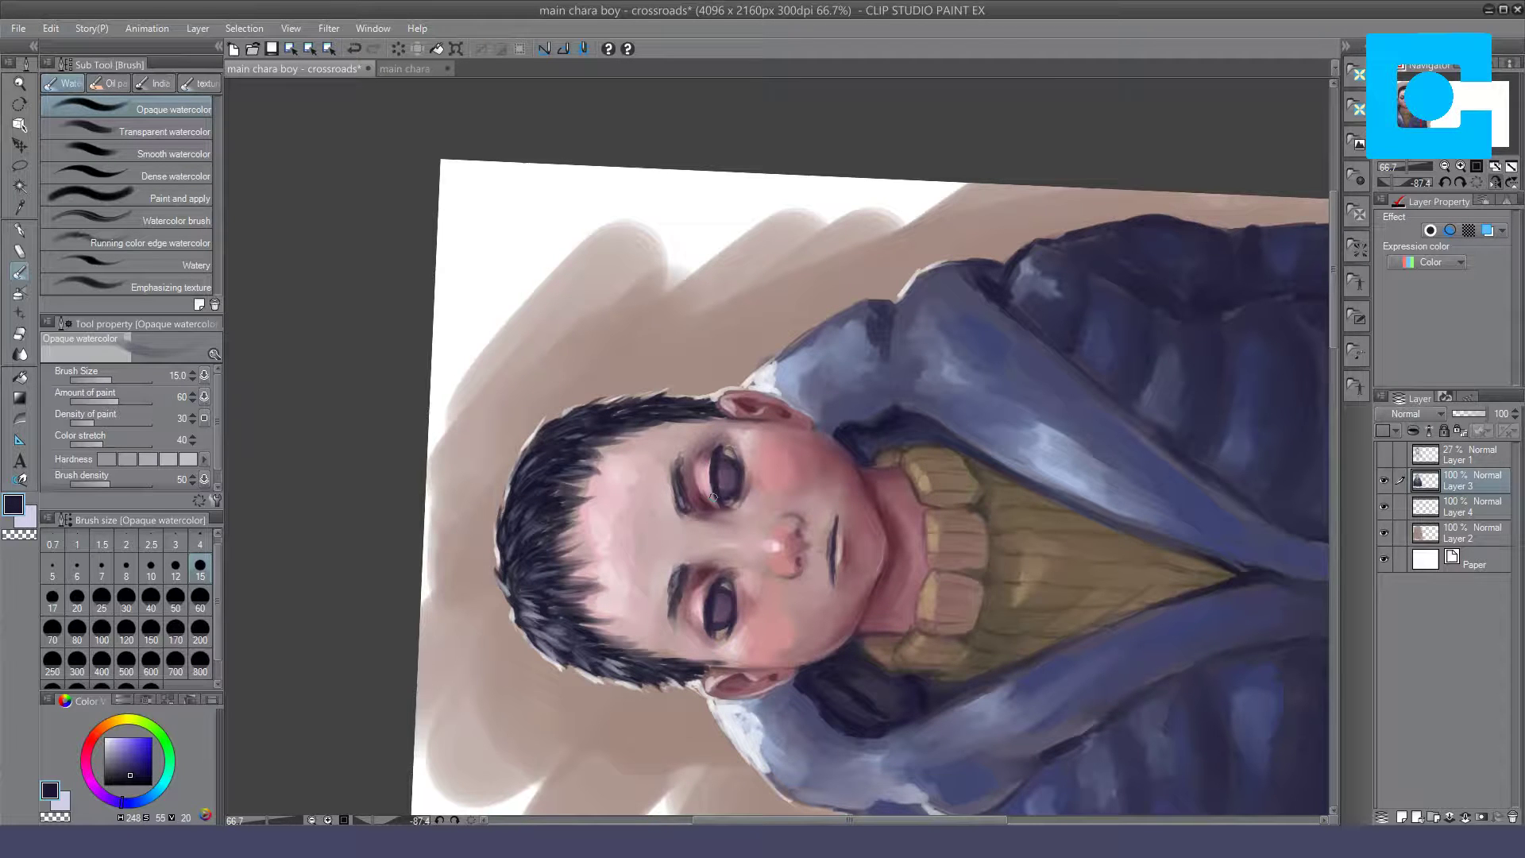
{"action": "left_click", "coordinate": [1474, 183]}
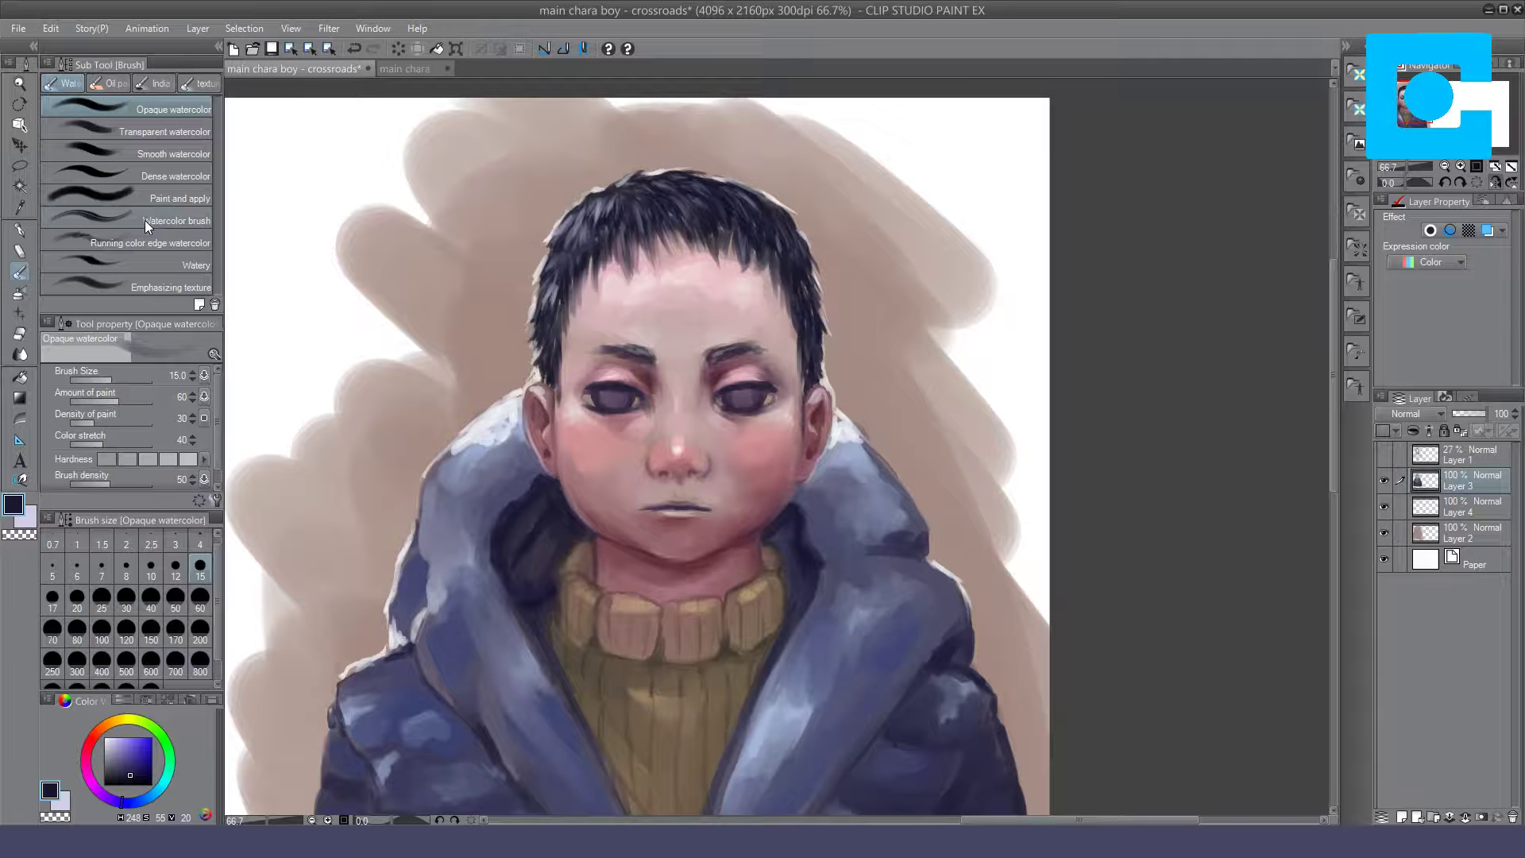
Step: Define the nostrils in dark navy with Dense watercolor at size 15, then check the portrait from a rotated and a reduced view
{"action": "left_click", "coordinate": [146, 177]}
{"action": "left_click", "coordinate": [1462, 166]}
{"action": "left_click", "coordinate": [1462, 166]}
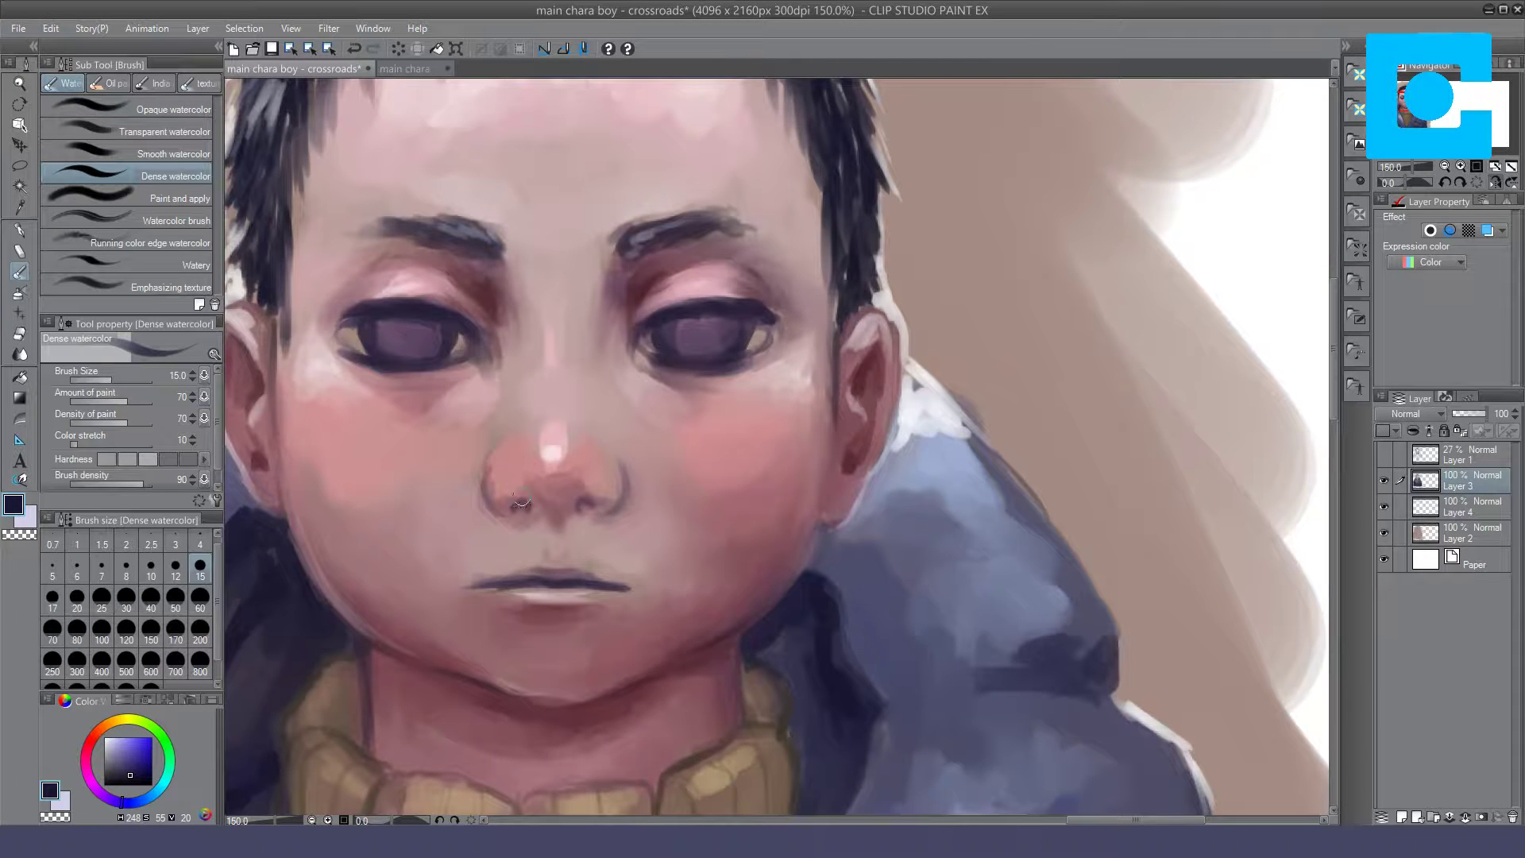
{"action": "left_click_drag", "start_coordinate": [525, 499], "coordinate": [581, 506]}
{"action": "mouse_move", "coordinate": [523, 502]}
{"action": "left_mouse_down"}
{"action": "mouse_move", "coordinate": [536, 508]}
{"action": "mouse_move", "coordinate": [500, 514]}
{"action": "left_mouse_up"}
{"action": "left_click_drag", "start_coordinate": [598, 505], "coordinate": [585, 509]}
{"action": "left_click", "coordinate": [1421, 183]}
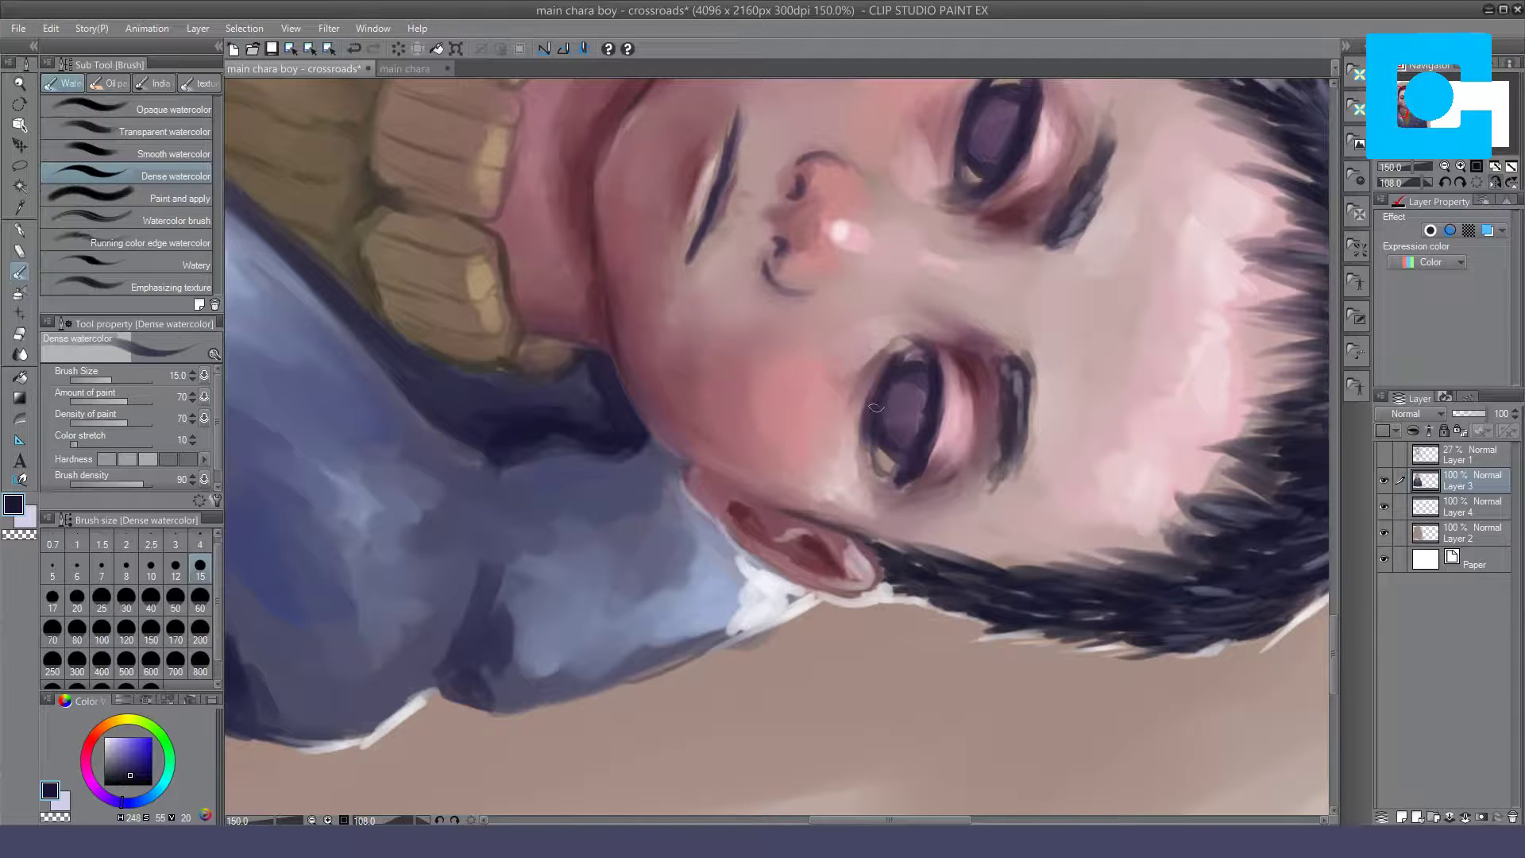
{"action": "left_click_drag", "start_coordinate": [876, 407], "coordinate": [791, 524]}
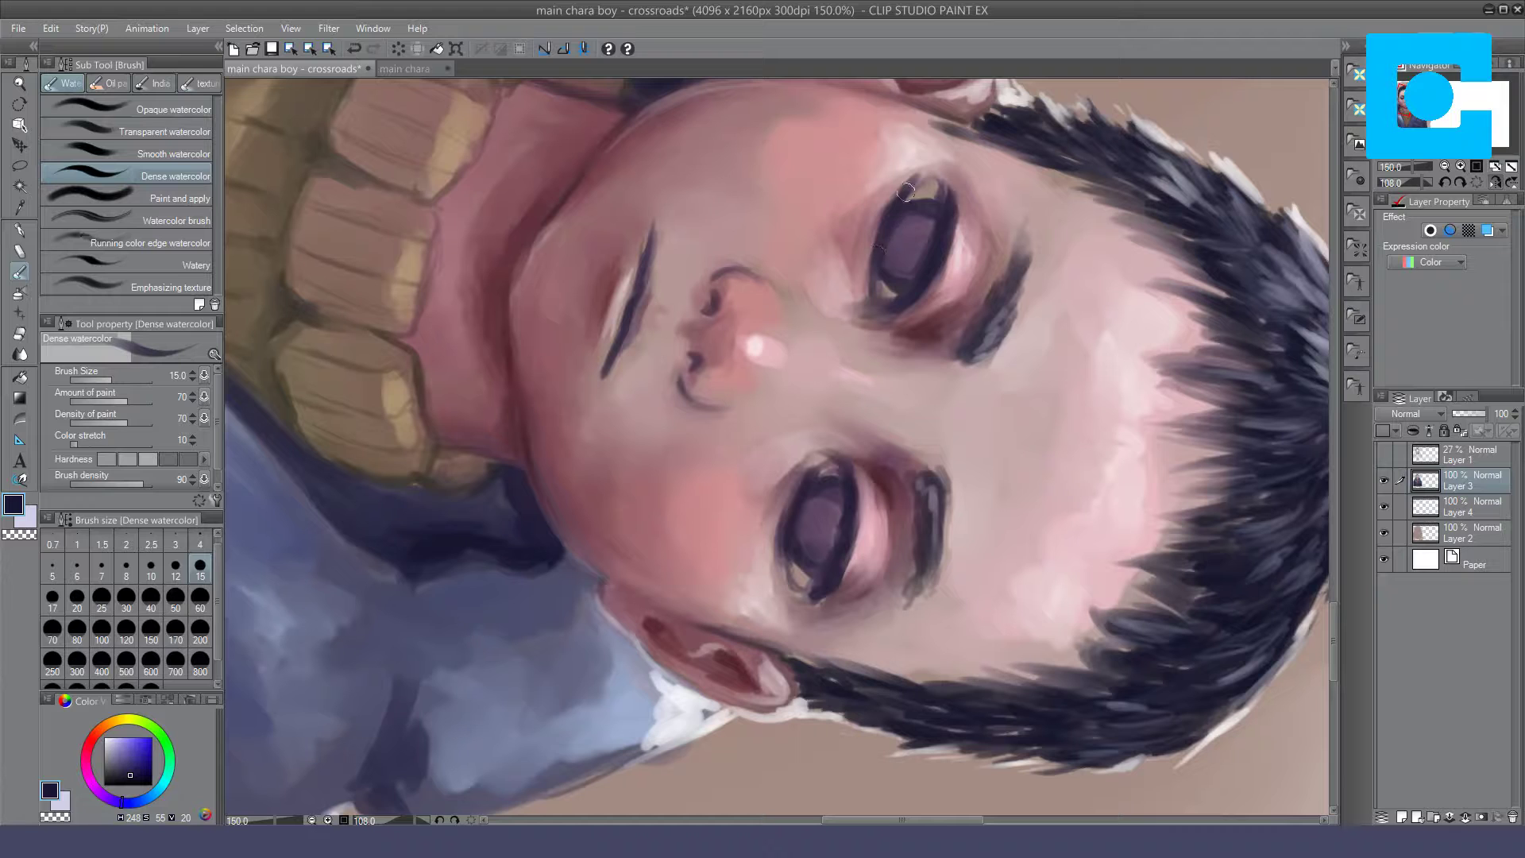
{"action": "left_click", "coordinate": [1479, 182]}
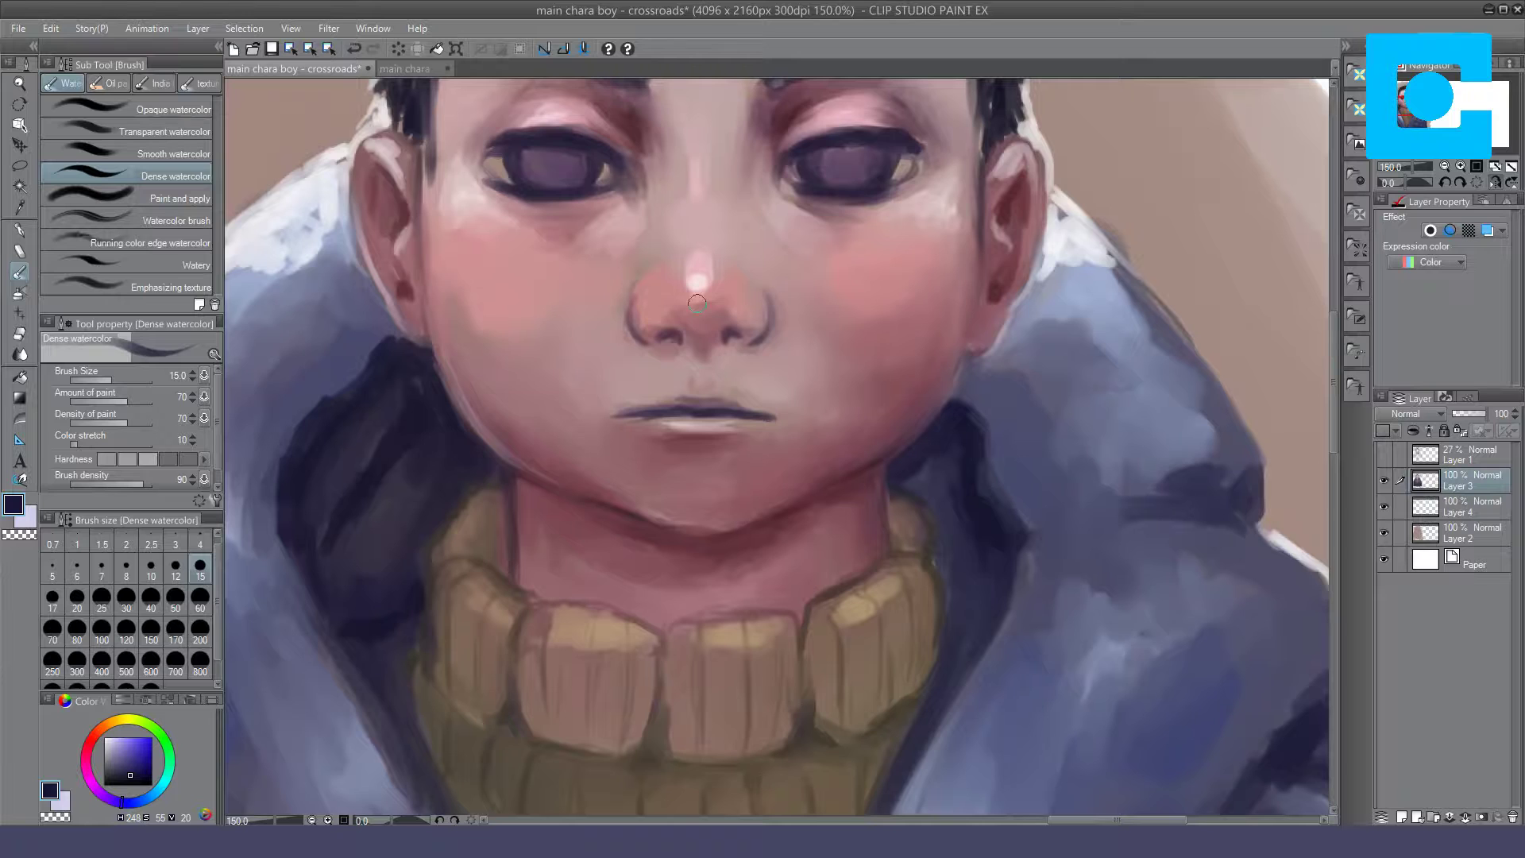
{"action": "left_click", "coordinate": [1445, 167]}
{"action": "left_click", "coordinate": [1445, 167]}
{"action": "left_click_drag", "start_coordinate": [1087, 348], "coordinate": [1060, 408]}
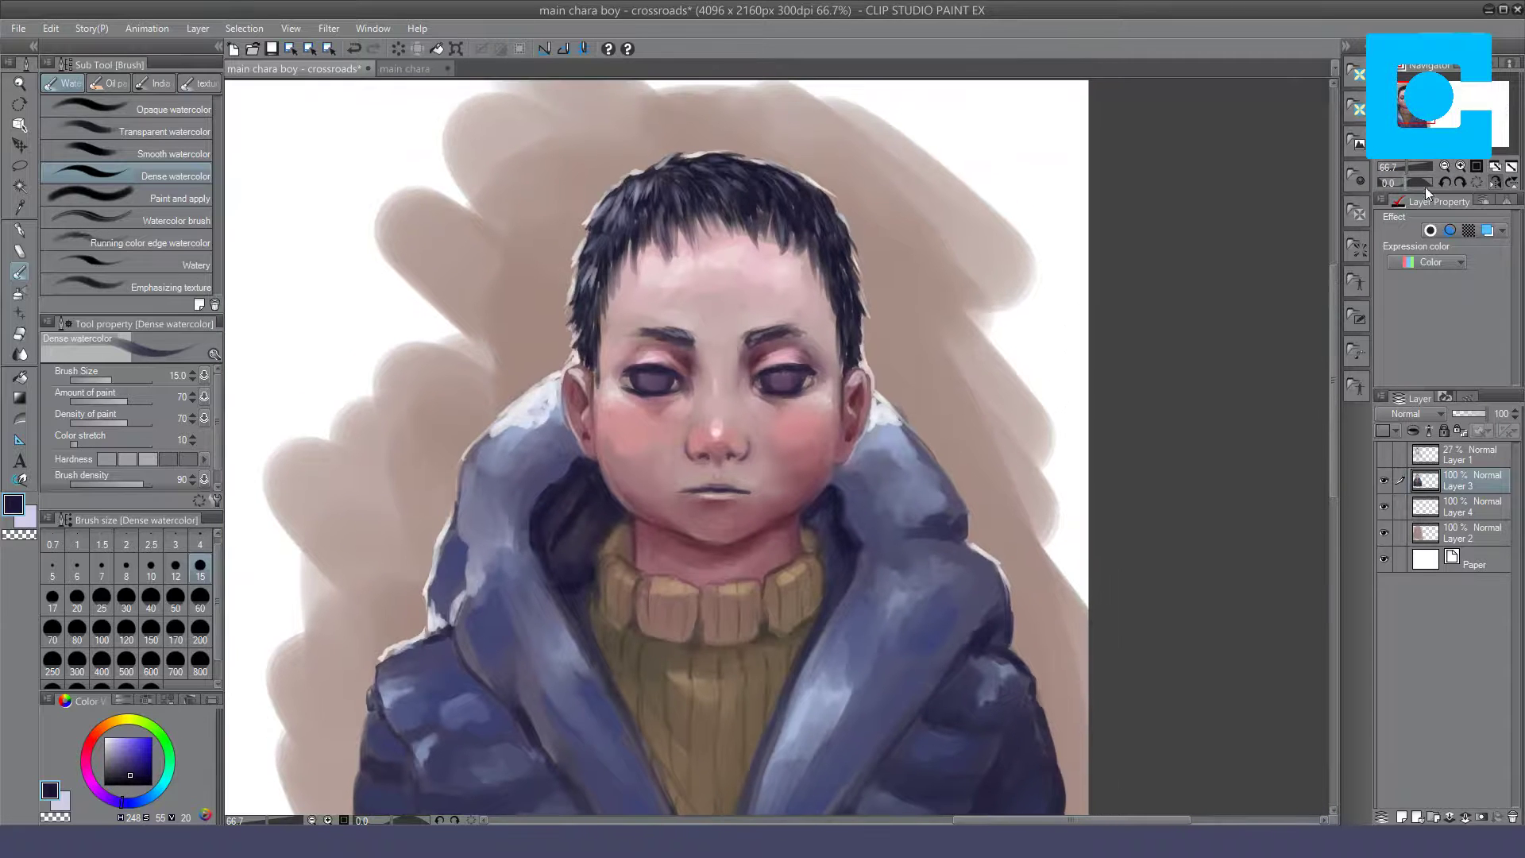
Step: Refine the outer edges of both nostril wings with Opaque watercolor at size 15
{"action": "left_click", "coordinate": [1462, 165]}
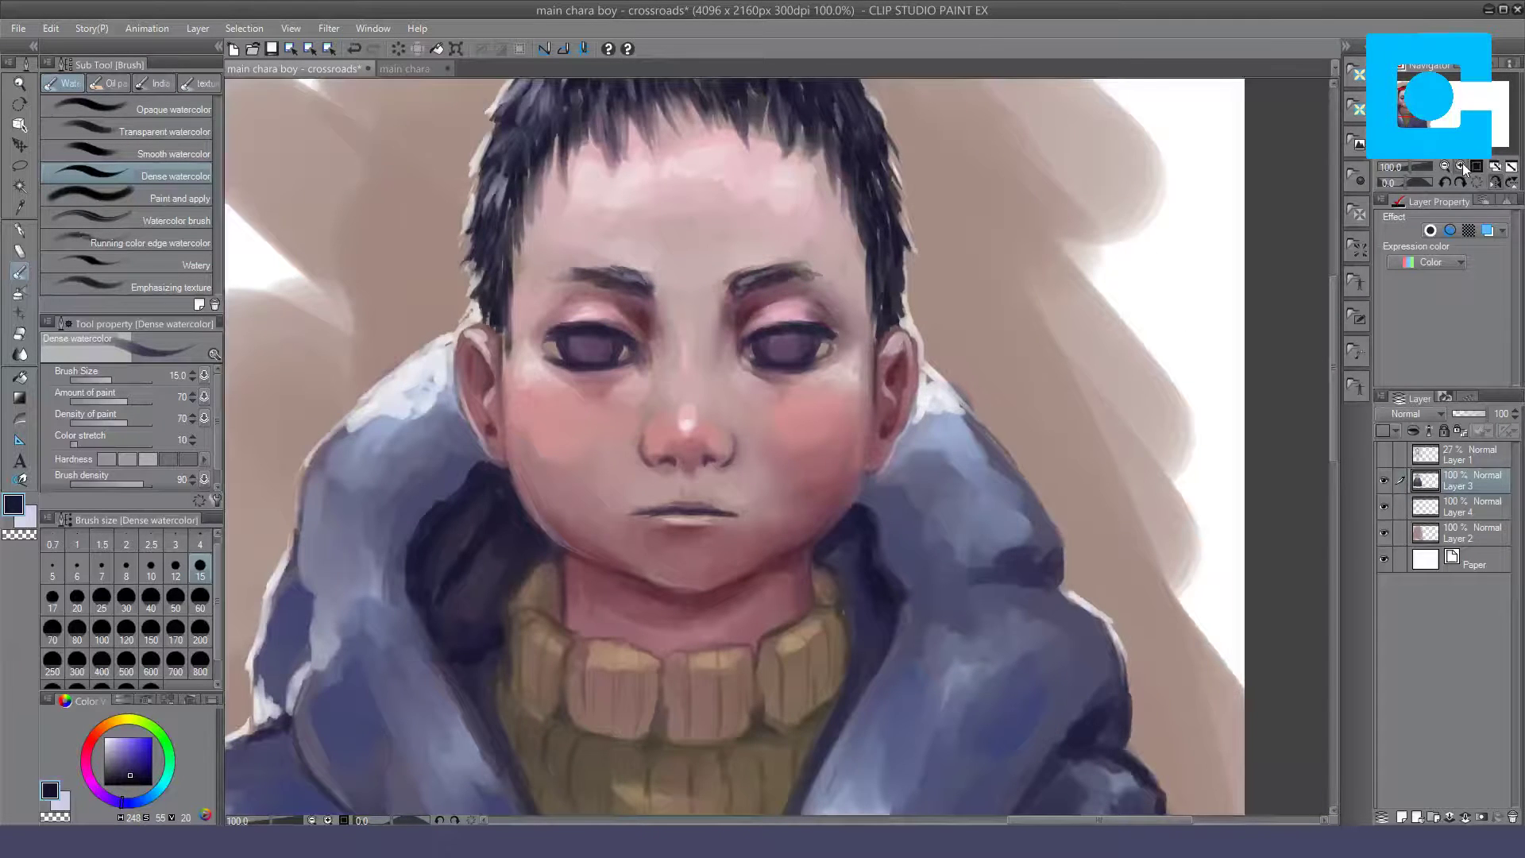
{"action": "left_click", "coordinate": [1462, 165]}
{"action": "left_click", "coordinate": [173, 109]}
{"action": "mouse_move", "coordinate": [564, 495]}
{"action": "left_mouse_down"}
{"action": "mouse_move", "coordinate": [556, 473]}
{"action": "mouse_move", "coordinate": [571, 500]}
{"action": "left_mouse_up"}
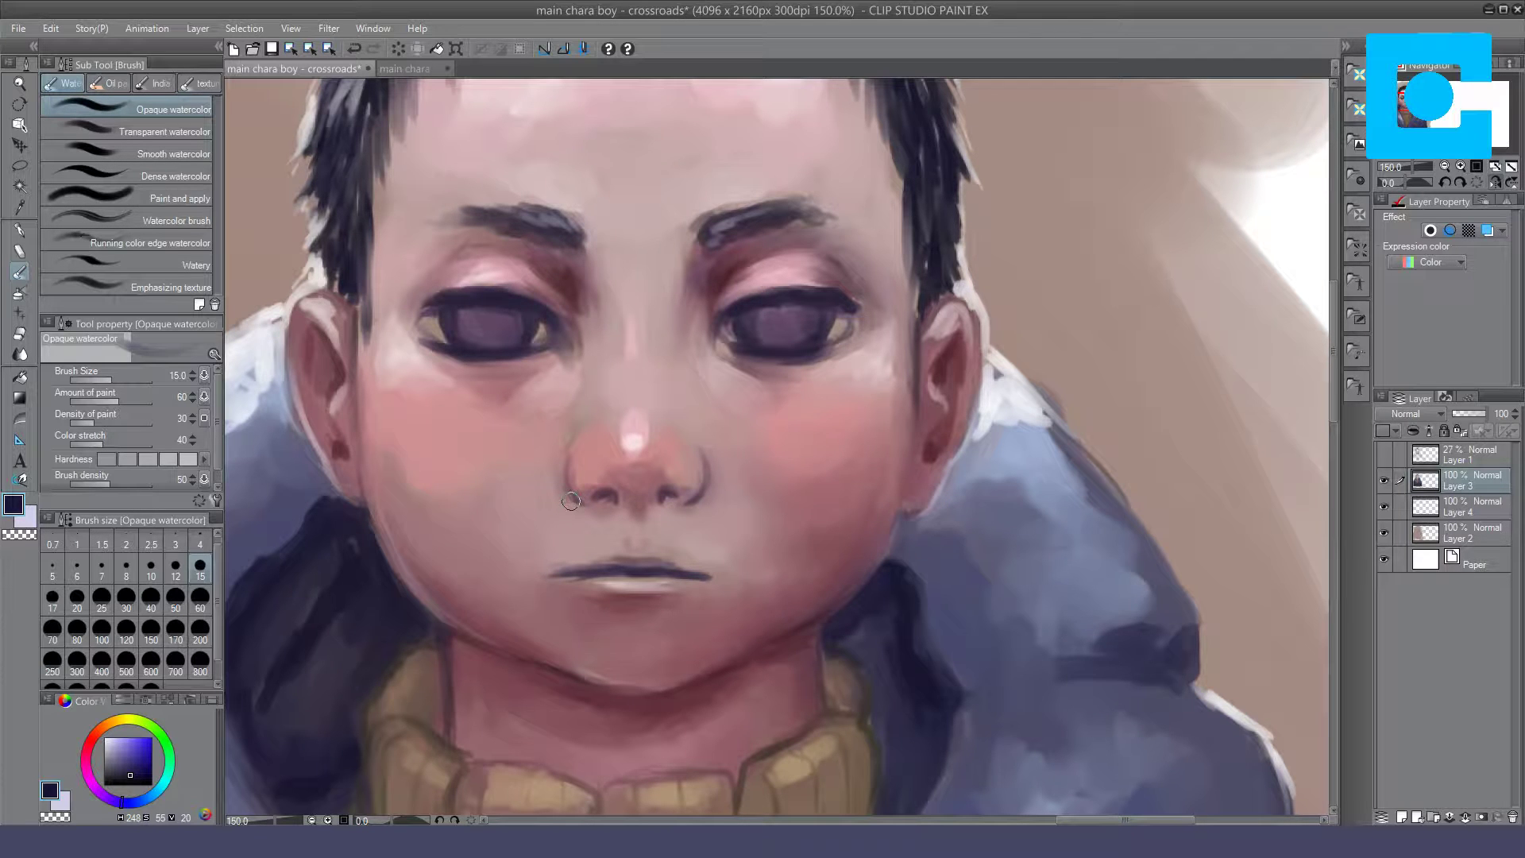
{"action": "left_click_drag", "start_coordinate": [705, 457], "coordinate": [710, 479]}
Step: Pick a dark red (H 355, S 72, V 28) and shade the underside of the nose with Dense watercolor at size 15
{"action": "left_click", "coordinate": [93, 748]}
{"action": "left_click_drag", "start_coordinate": [121, 765], "coordinate": [138, 772]}
{"action": "left_click_drag", "start_coordinate": [639, 473], "coordinate": [633, 486]}
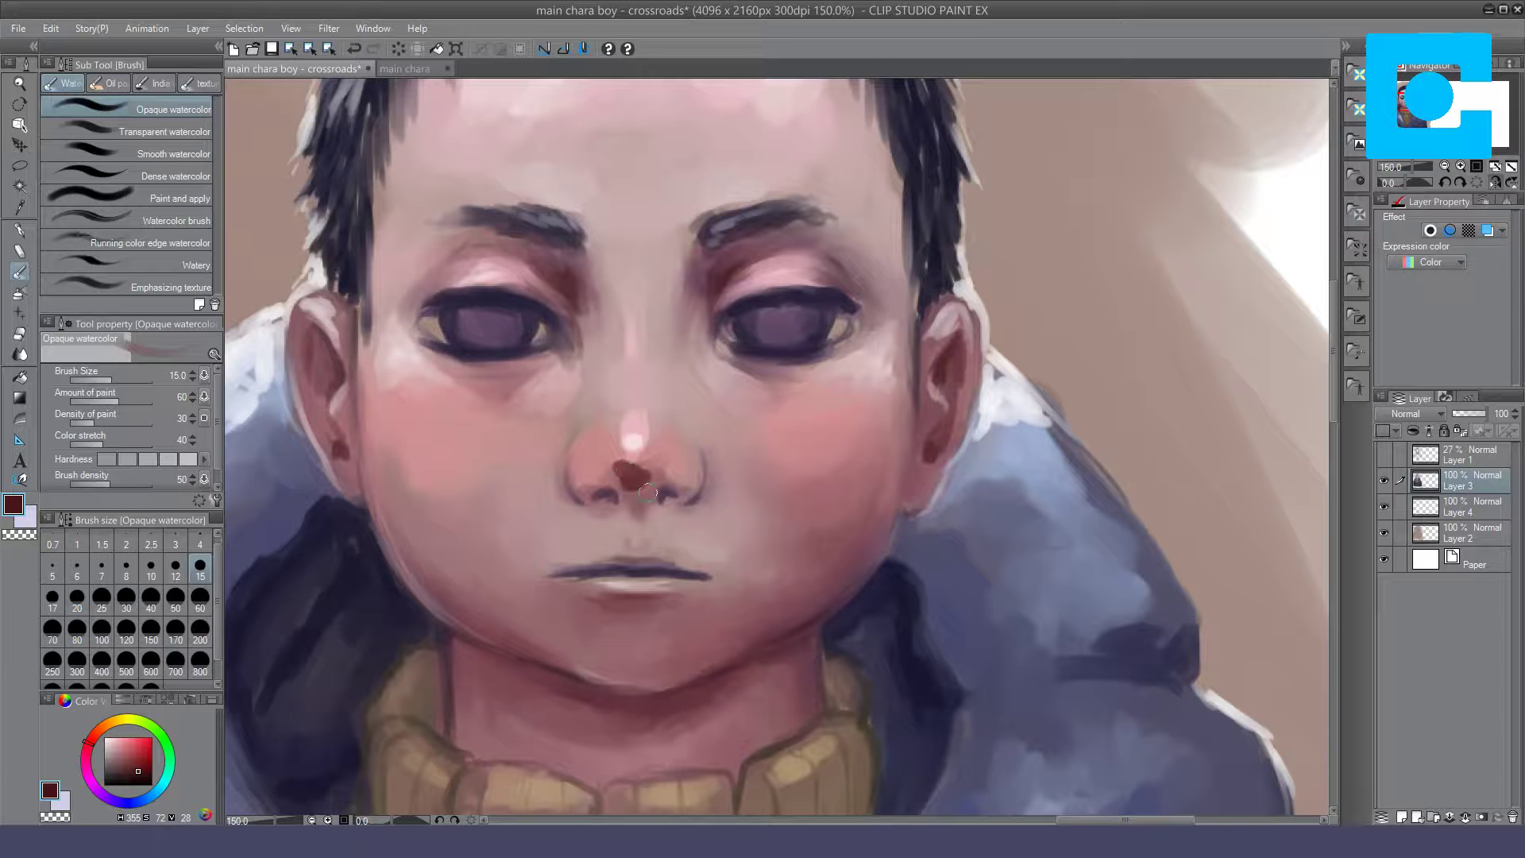
{"action": "key", "text": "ctrl+z"}
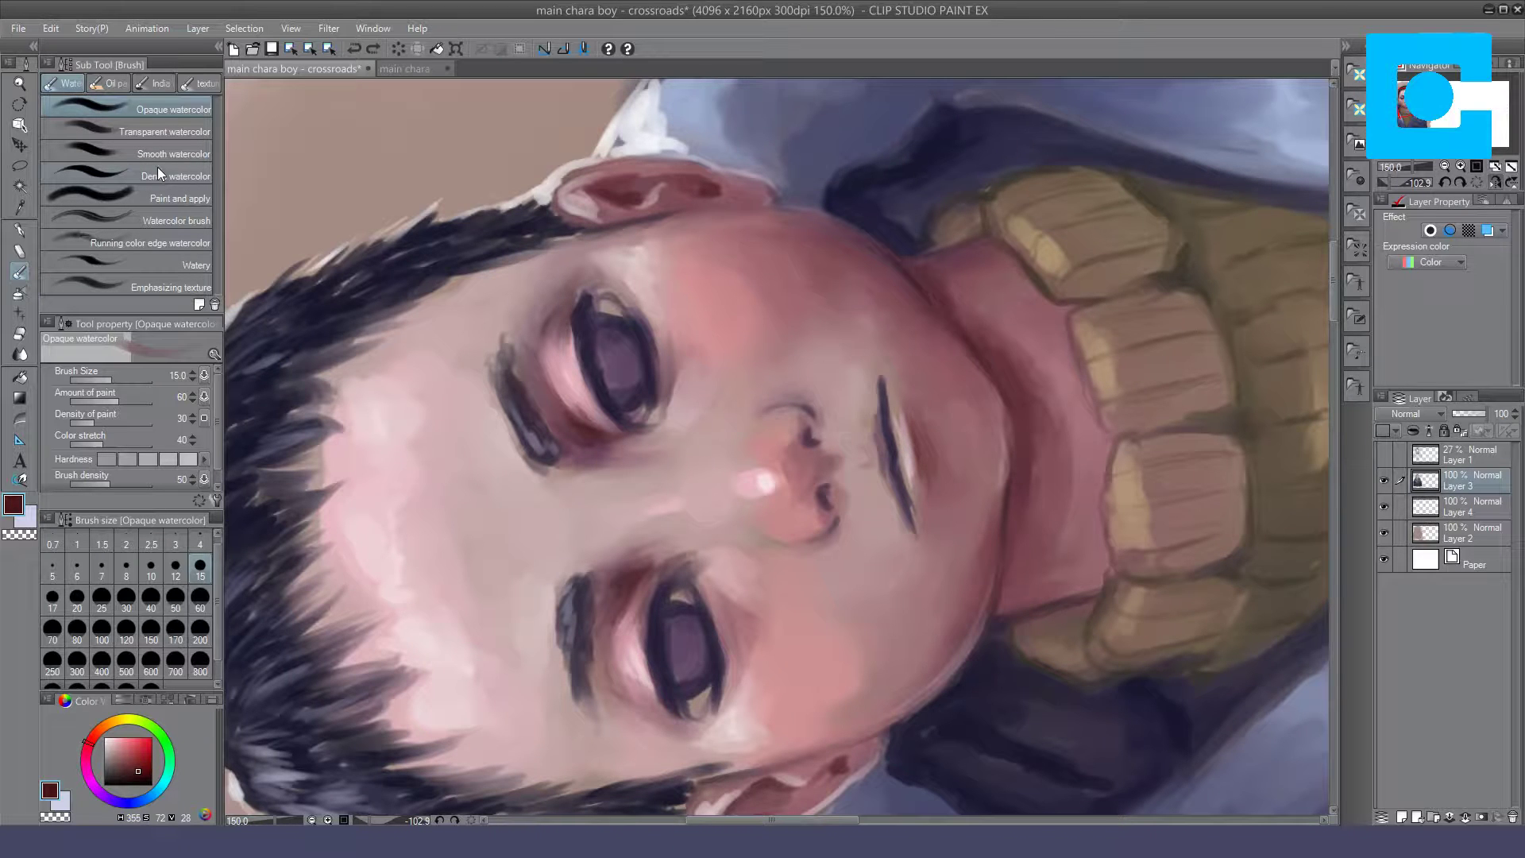
{"action": "left_click", "coordinate": [157, 171]}
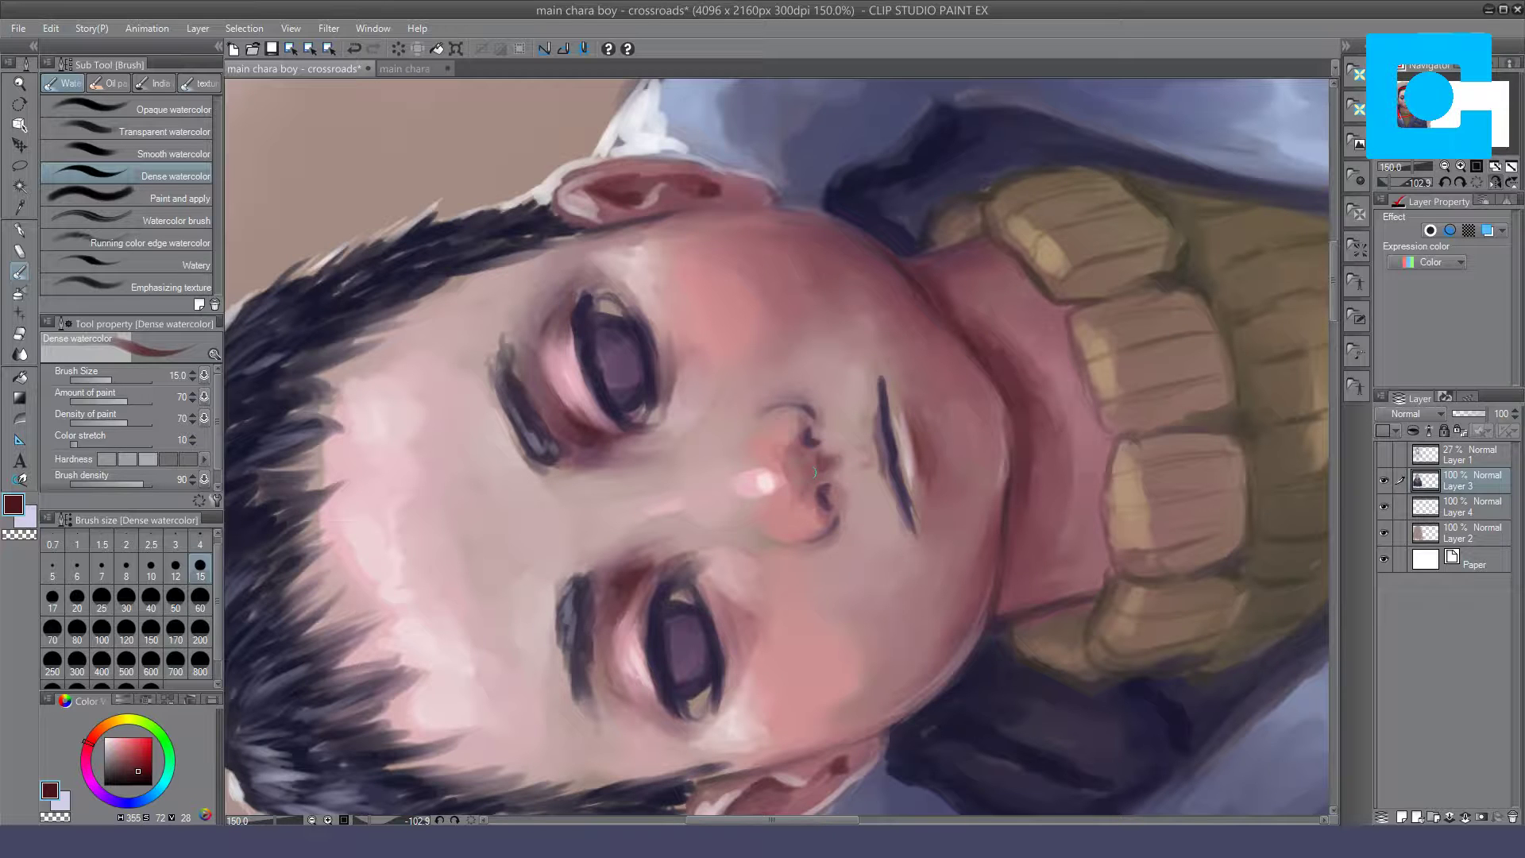
{"action": "mouse_move", "coordinate": [810, 482]}
{"action": "left_mouse_down"}
{"action": "mouse_move", "coordinate": [795, 439]}
{"action": "mouse_move", "coordinate": [783, 483]}
{"action": "left_mouse_up"}
Step: Set the secondary color to pale pink (H 1, S 12, V 92), touch up the nose base, undo the last stroke and reset the rotation
{"action": "left_click", "coordinate": [67, 805]}
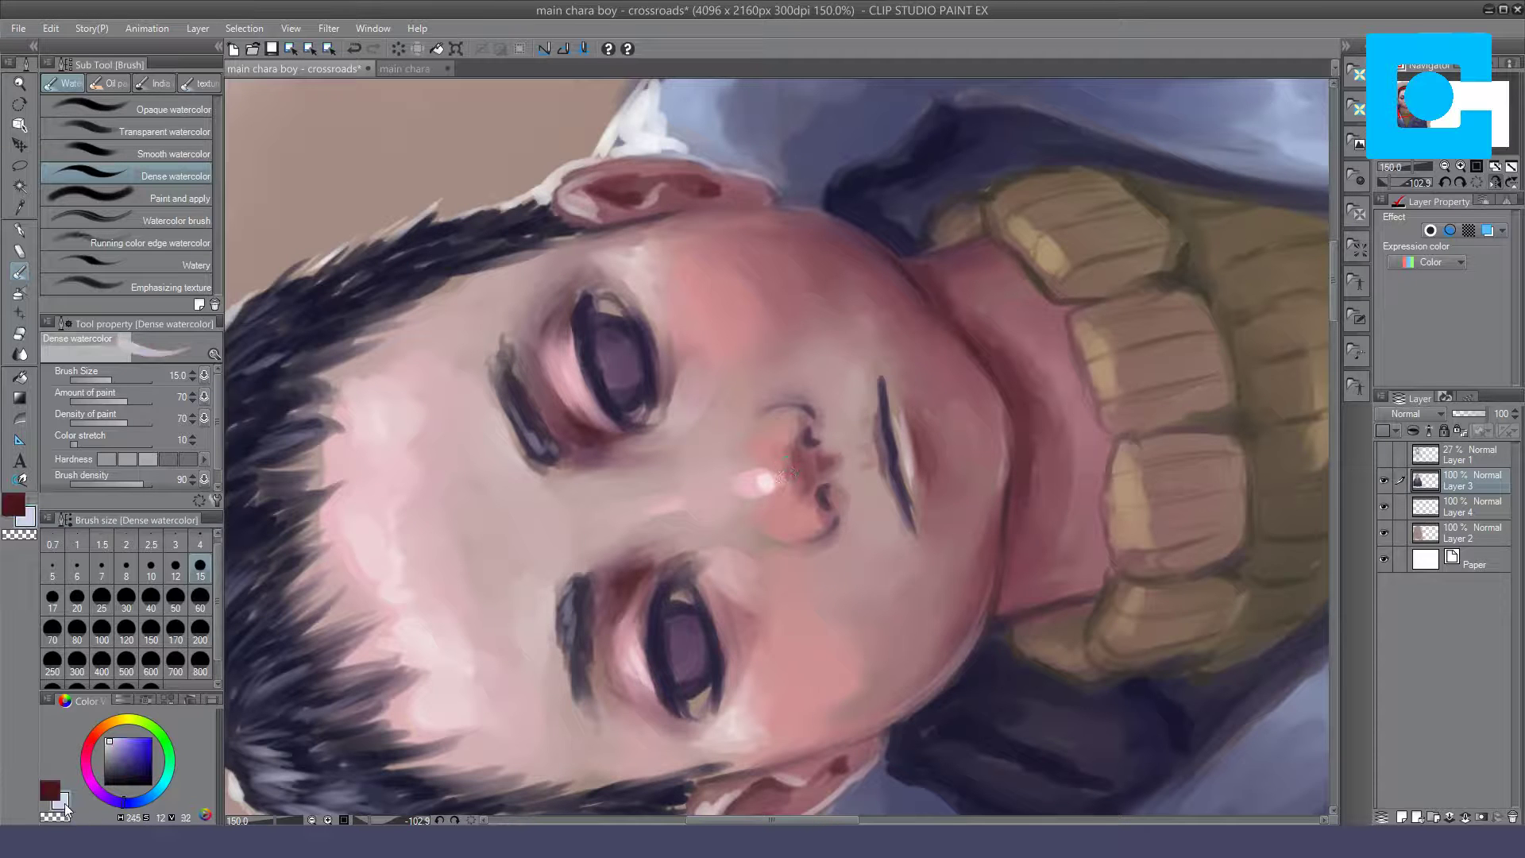
{"action": "left_click", "coordinate": [89, 738]}
{"action": "left_click_drag", "start_coordinate": [805, 448], "coordinate": [814, 506]}
{"action": "left_click_drag", "start_coordinate": [802, 430], "coordinate": [808, 444]}
{"action": "key", "text": "ctrl+z"}
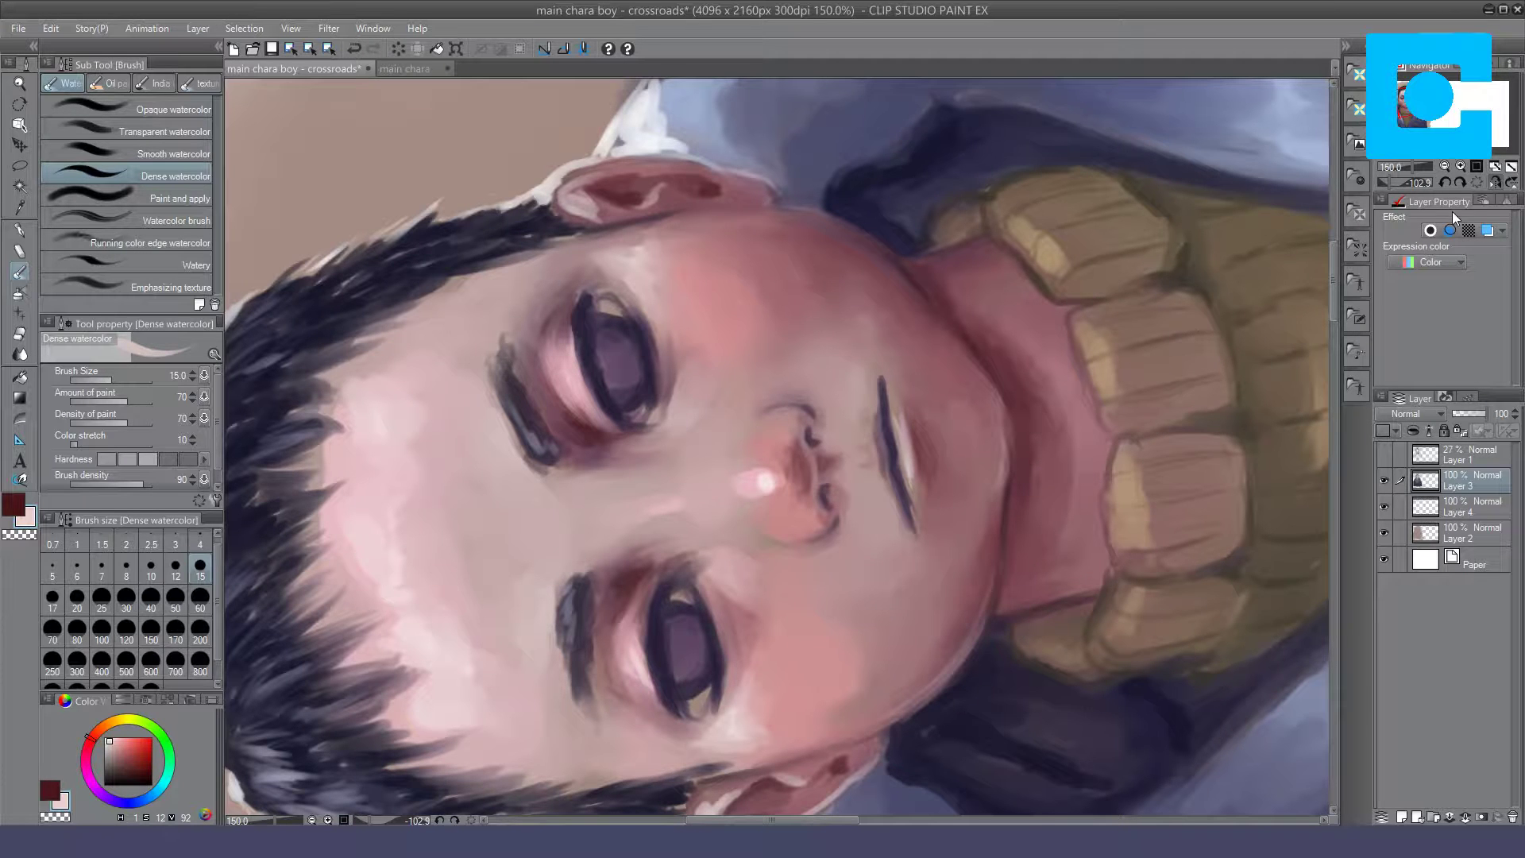
{"action": "left_click", "coordinate": [1476, 183]}
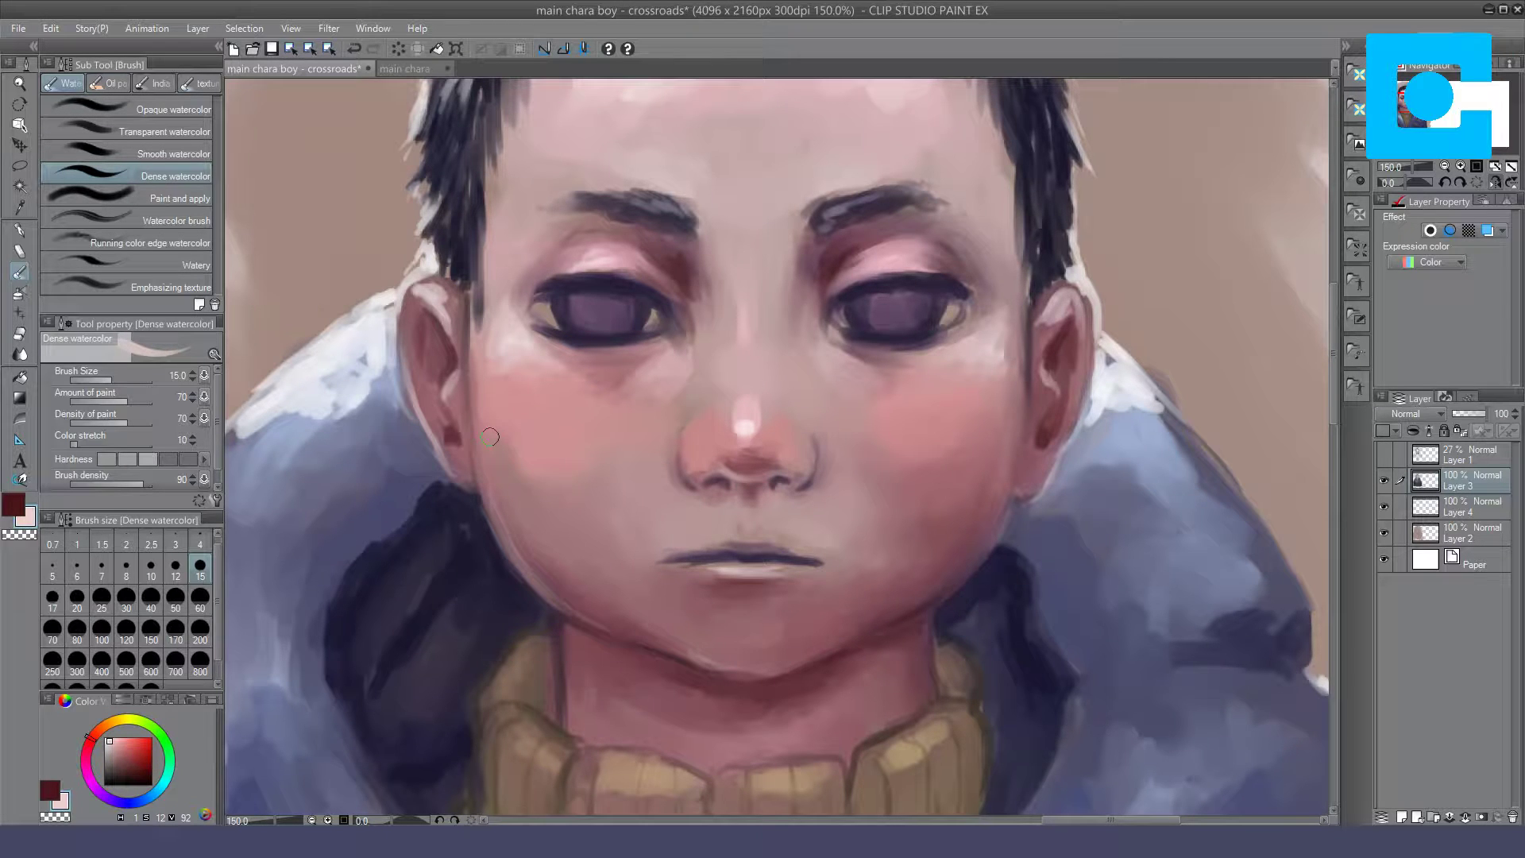
Step: Deepen the shadow beneath the nose tip in dark red, redoing the first stroke closer to the center
{"action": "key", "text": "x"}
{"action": "mouse_move", "coordinate": [730, 459]}
{"action": "left_mouse_down"}
{"action": "mouse_move", "coordinate": [754, 472]}
{"action": "mouse_move", "coordinate": [732, 474]}
{"action": "left_mouse_up"}
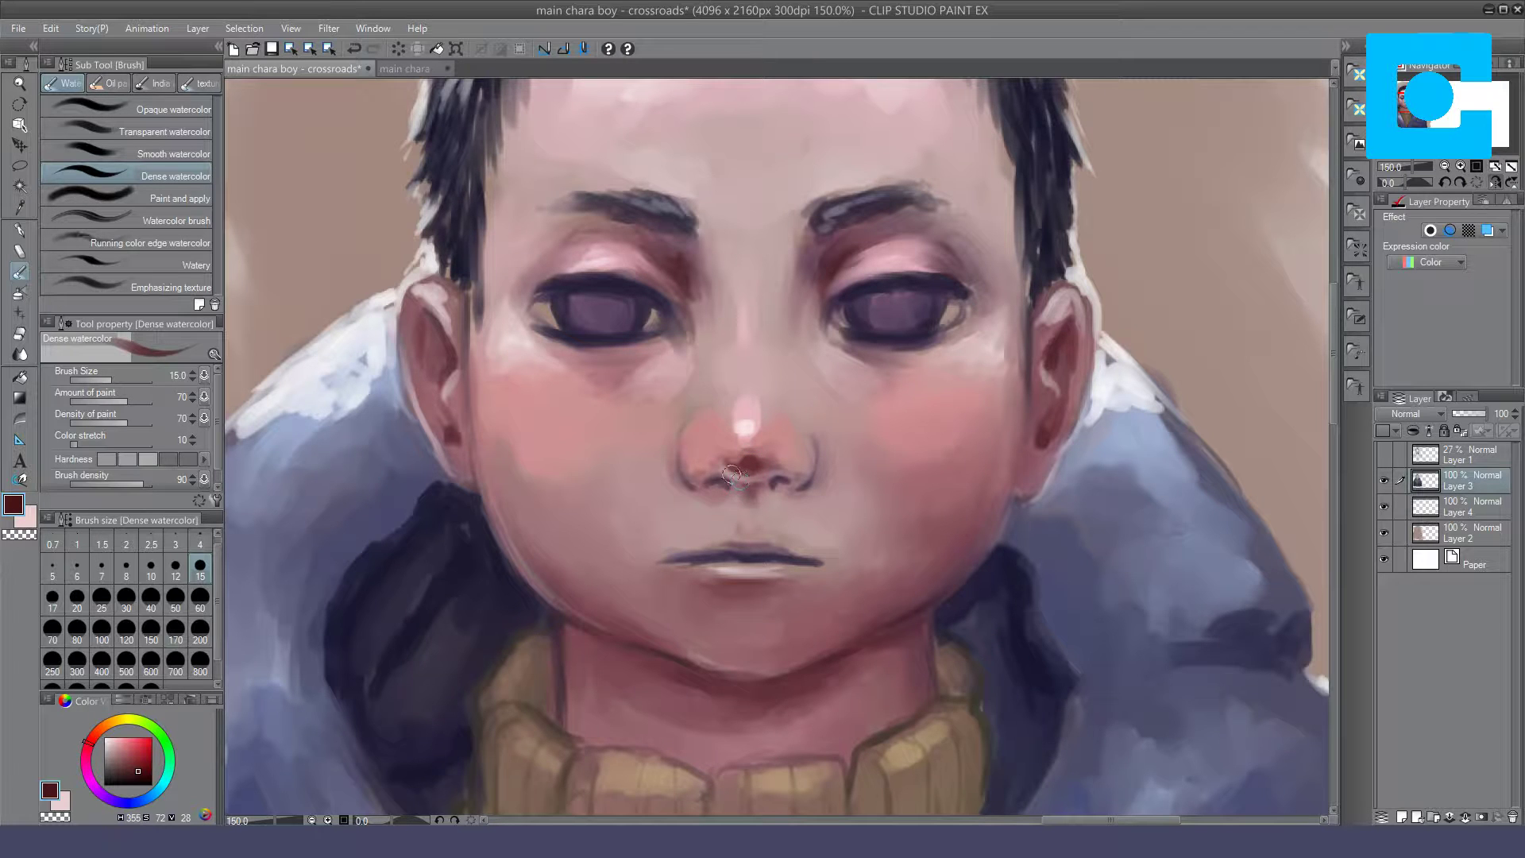
{"action": "key", "text": "ctrl+z"}
{"action": "mouse_move", "coordinate": [752, 473]}
{"action": "left_mouse_down"}
{"action": "mouse_move", "coordinate": [734, 465]}
{"action": "mouse_move", "coordinate": [751, 484]}
{"action": "mouse_move", "coordinate": [767, 467]}
{"action": "left_mouse_up"}
Step: Clean up the area between the nostrils in pale pink with Dense watercolor, then blend beneath the nose tip with Opaque watercolor
{"action": "key", "text": "x"}
{"action": "left_click_drag", "start_coordinate": [731, 483], "coordinate": [754, 486]}
{"action": "key", "text": "ctrl+z"}
{"action": "left_click_drag", "start_coordinate": [735, 497], "coordinate": [733, 494]}
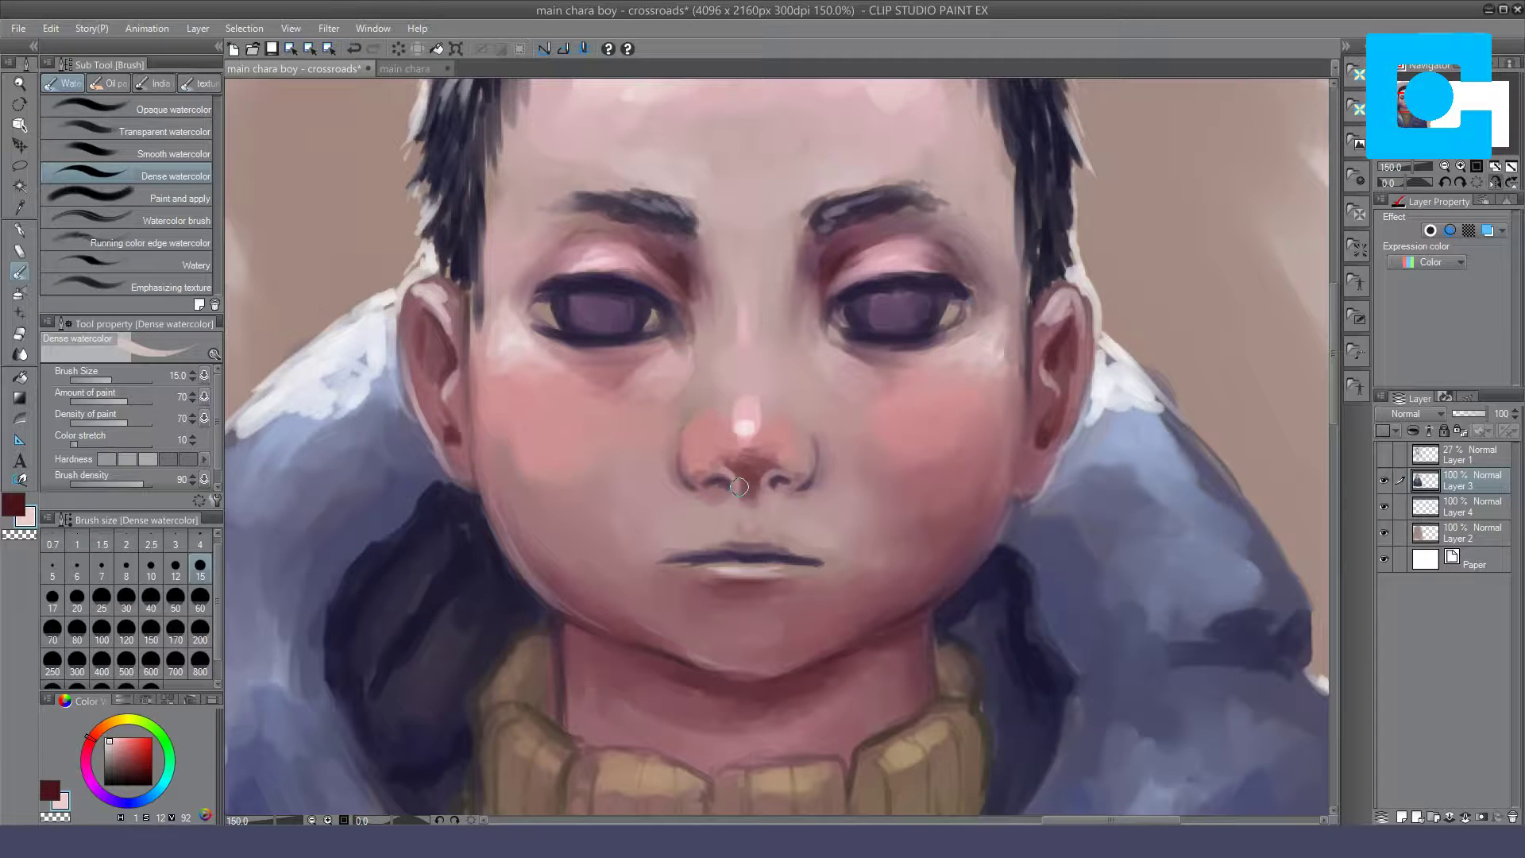
{"action": "left_click", "coordinate": [176, 109]}
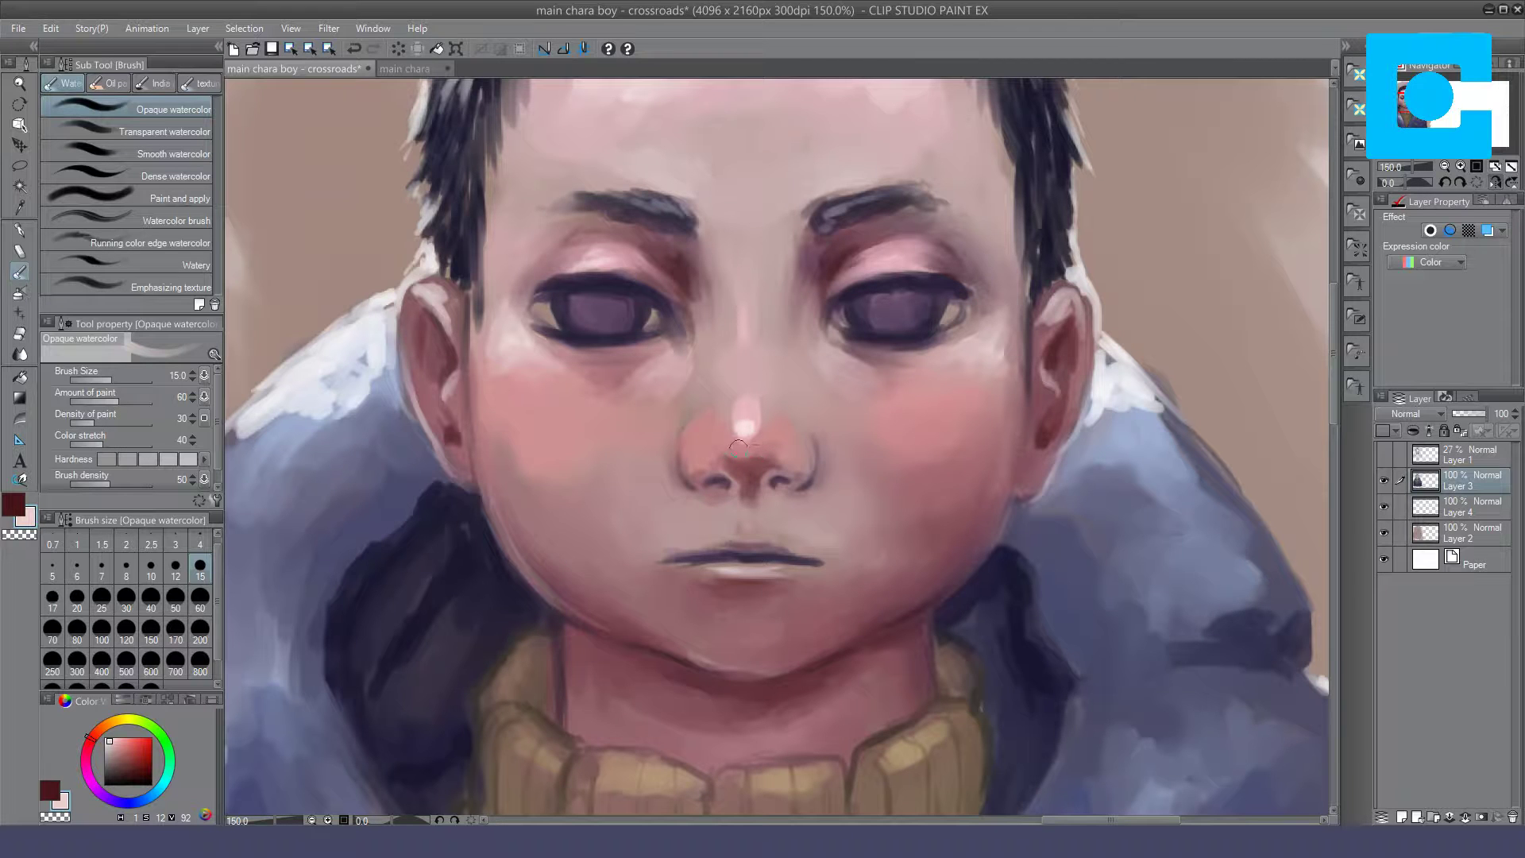
{"action": "left_click_drag", "start_coordinate": [738, 458], "coordinate": [760, 453]}
{"action": "left_click", "coordinate": [1445, 166]}
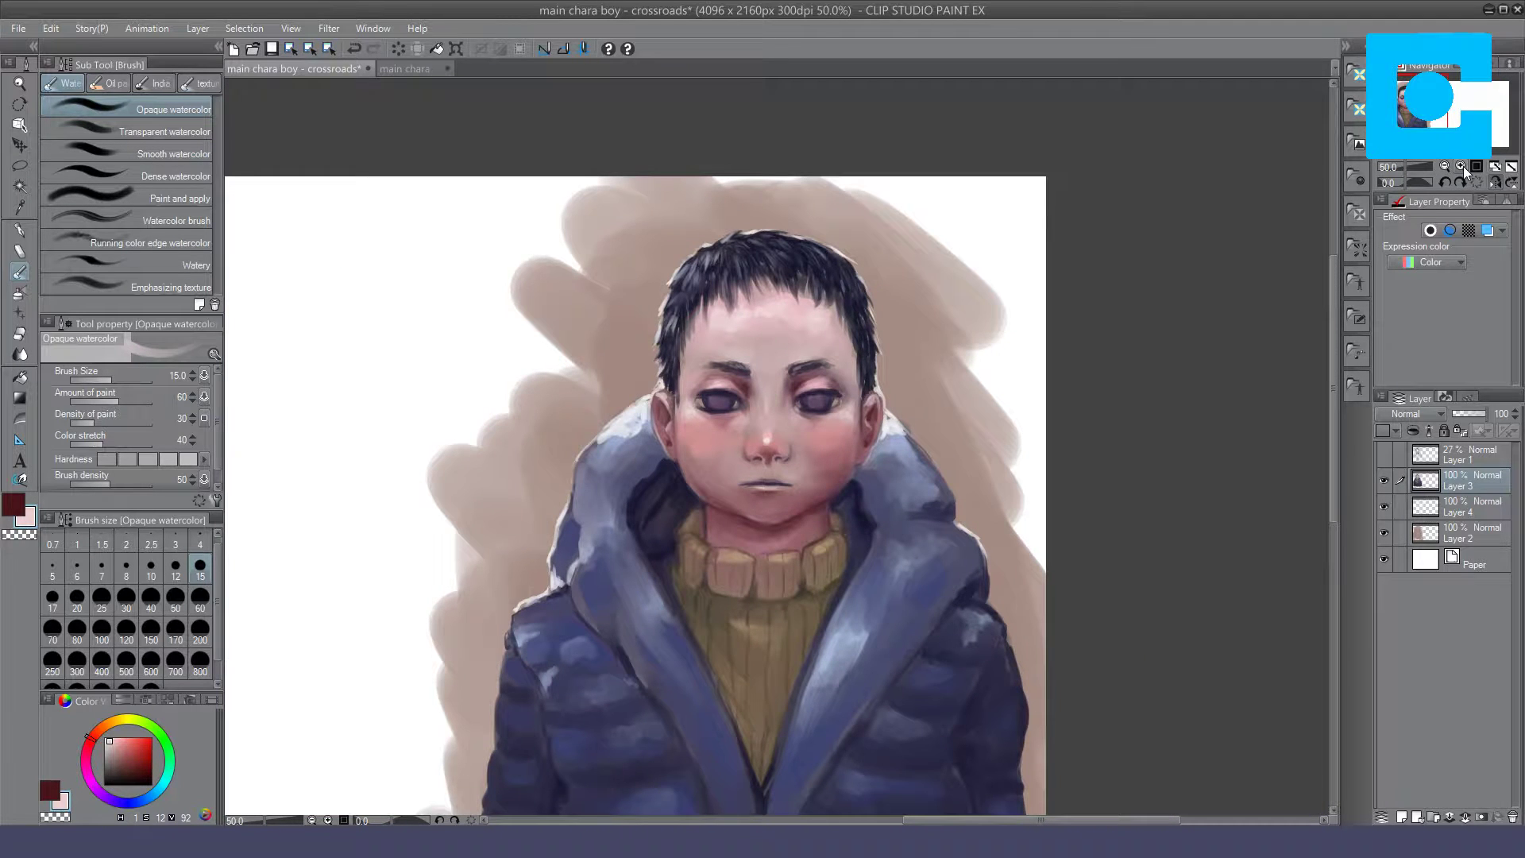
Step: Touch up the nostril edges in pale pink with Dense watercolor at 200% zoom, then reduce its size to 10
{"action": "left_click", "coordinate": [1463, 166]}
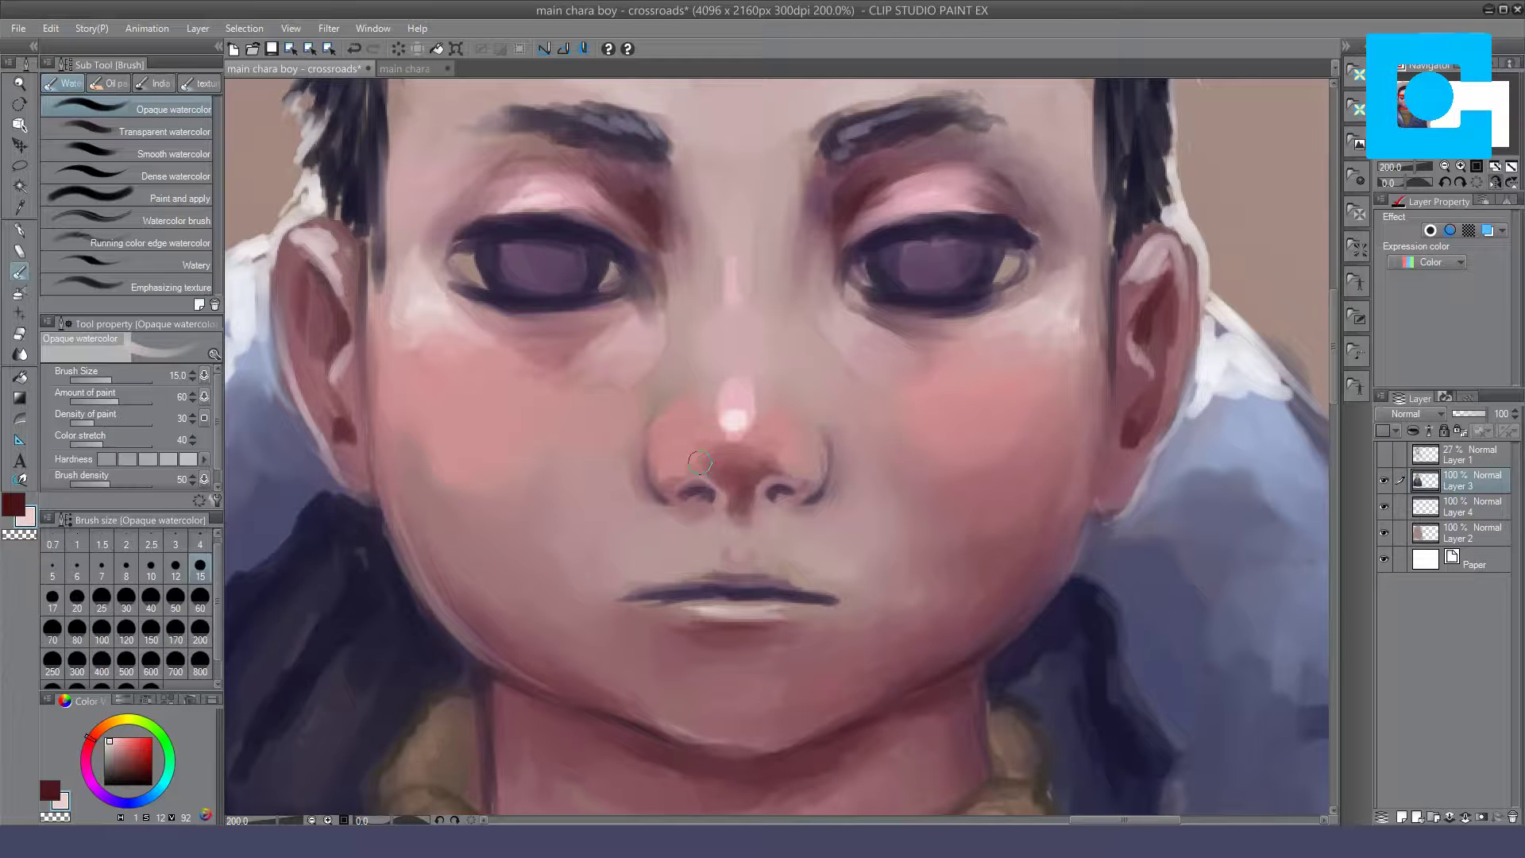
{"action": "left_click", "coordinate": [184, 171]}
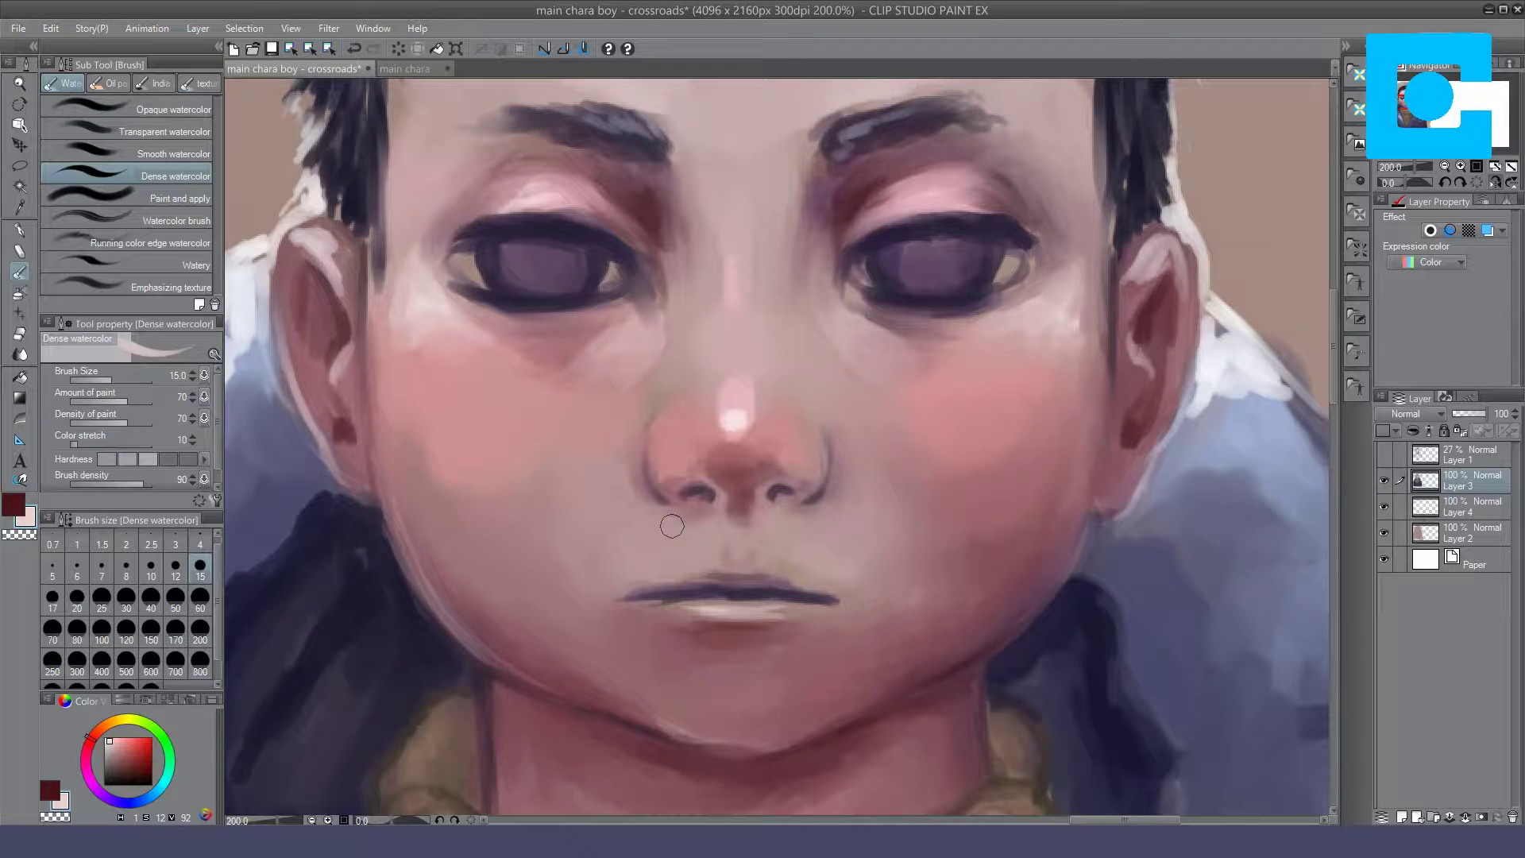
{"action": "left_click_drag", "start_coordinate": [767, 491], "coordinate": [763, 499]}
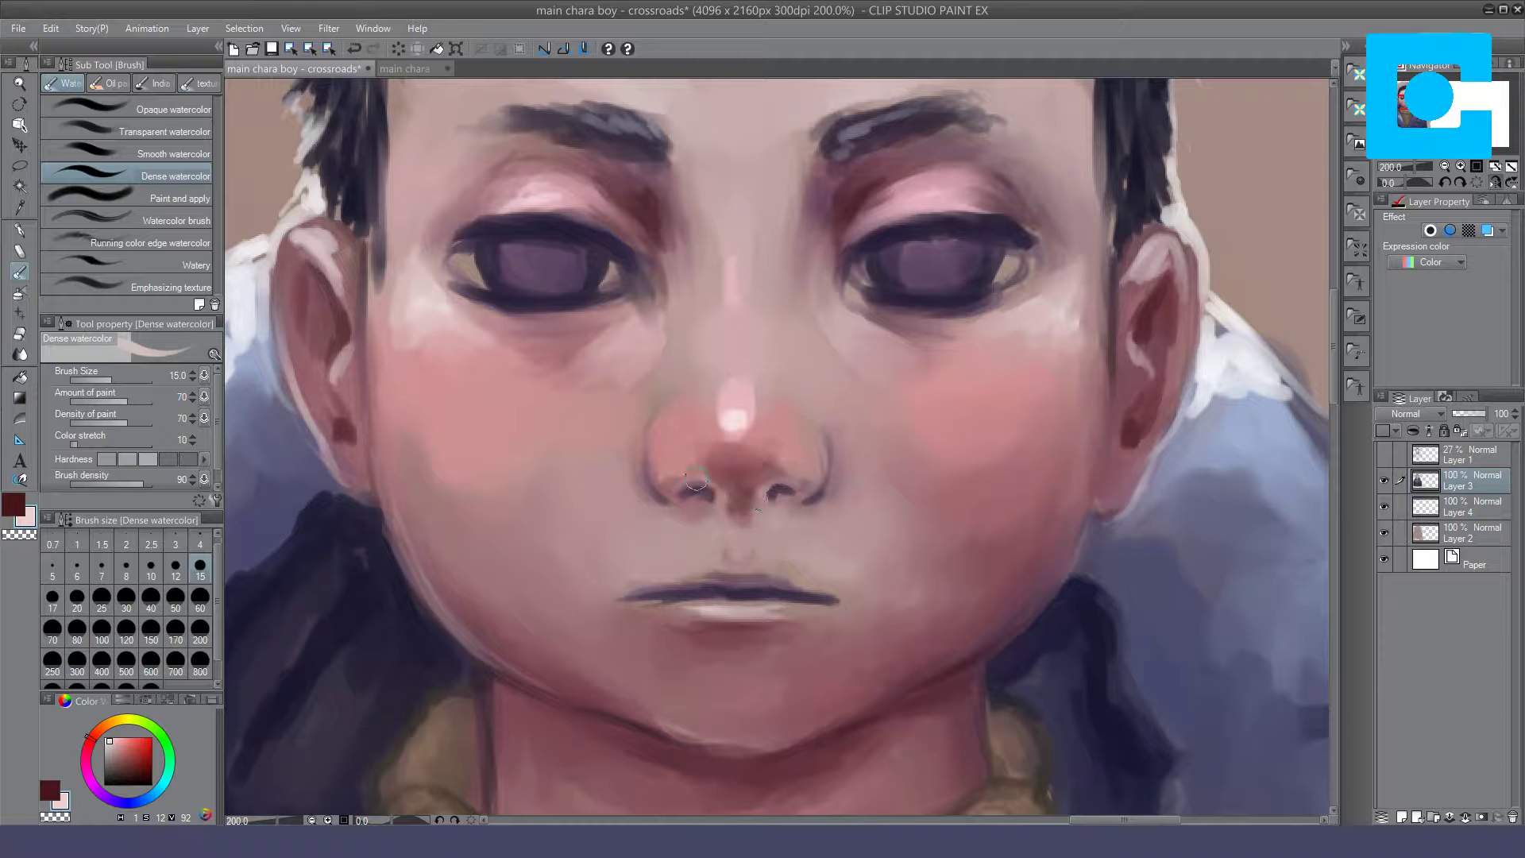
{"action": "left_click", "coordinate": [152, 569]}
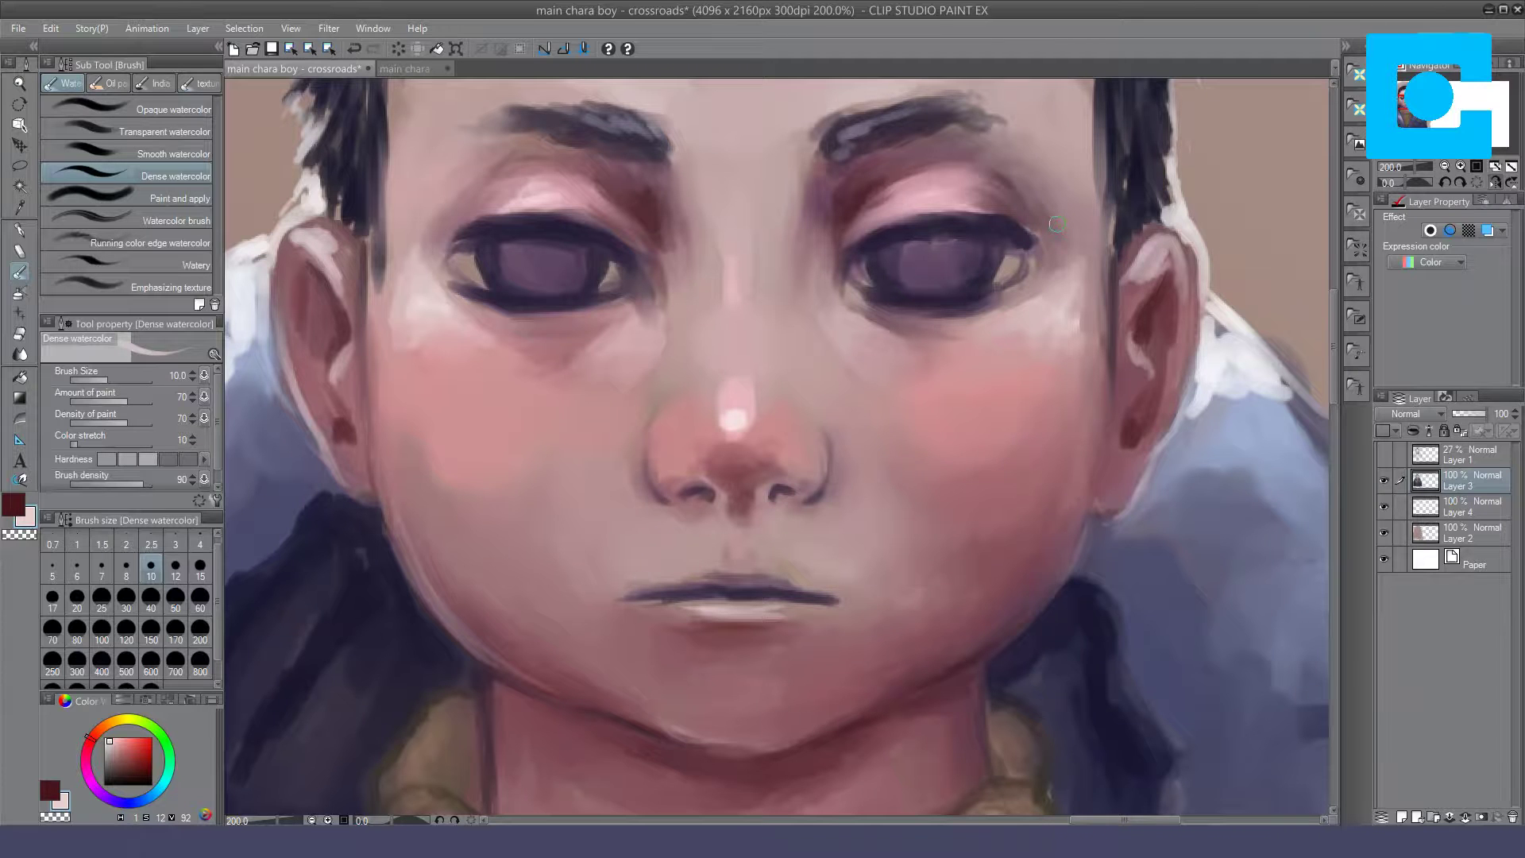
Step: Try pale pink accents around the nostrils with Line Inking at size 15, undoing unwanted strokes and restoring one beside the nostril
{"action": "left_click", "coordinate": [153, 83]}
{"action": "left_click", "coordinate": [201, 568]}
{"action": "left_click_drag", "start_coordinate": [780, 493], "coordinate": [769, 498]}
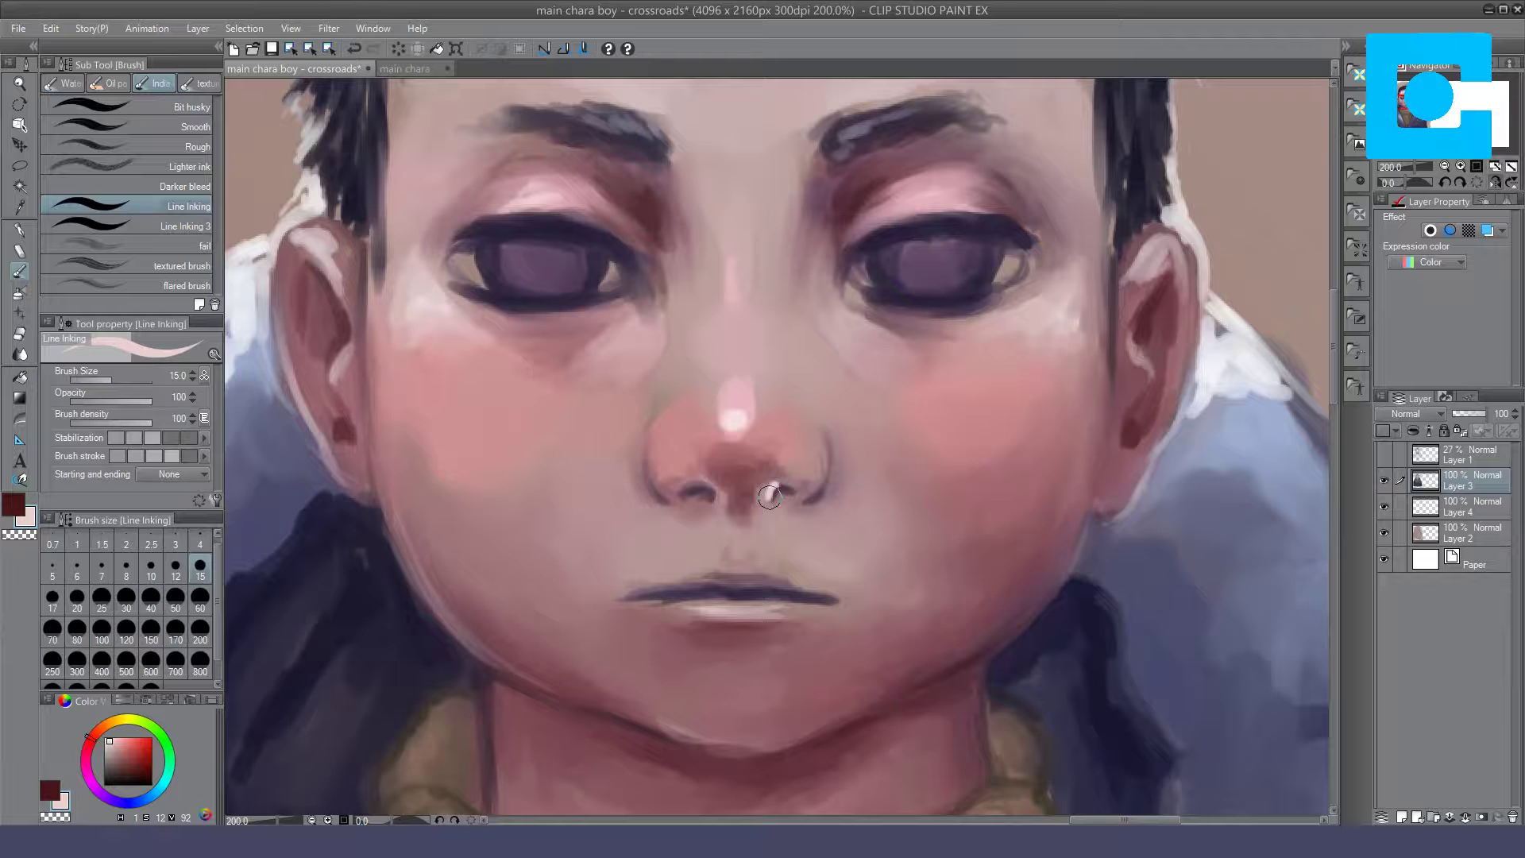
{"action": "key", "text": "ctrl+z"}
{"action": "left_click_drag", "start_coordinate": [794, 493], "coordinate": [792, 498]}
{"action": "key", "text": "ctrl+z"}
{"action": "key", "text": "ctrl+z"}
{"action": "left_click_drag", "start_coordinate": [716, 496], "coordinate": [717, 502]}
{"action": "key", "text": "ctrl+z"}
{"action": "left_click_drag", "start_coordinate": [708, 479], "coordinate": [725, 499]}
{"action": "key", "text": "ctrl+z"}
{"action": "key", "text": "ctrl+y"}
{"action": "left_click_drag", "start_coordinate": [664, 437], "coordinate": [706, 442]}
{"action": "key", "text": "ctrl+z"}
{"action": "left_click", "coordinate": [1445, 165]}
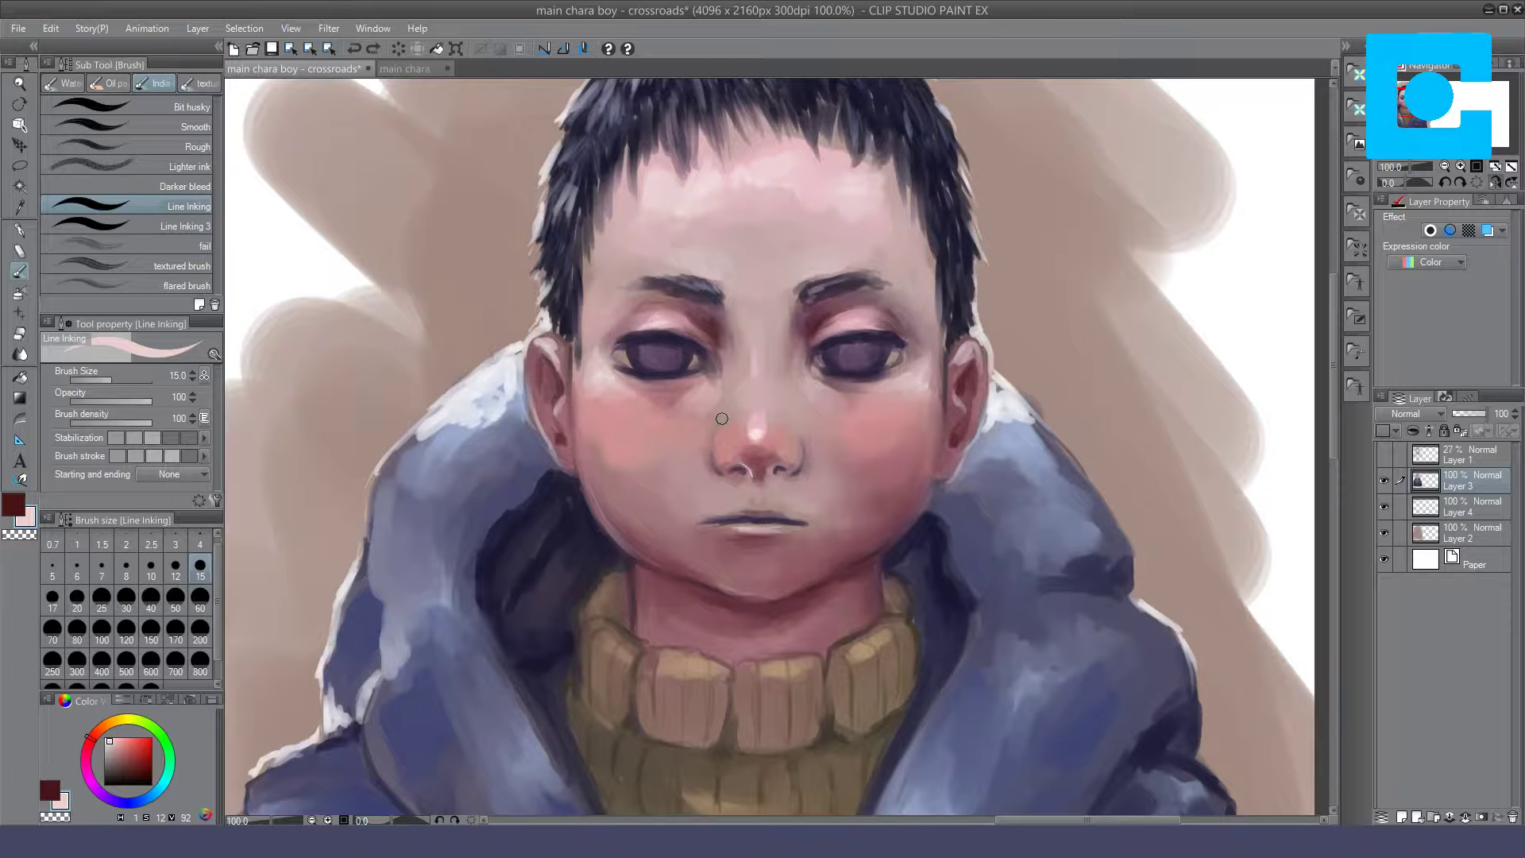
Step: Lighten the nostril wing on the canvas's left half in pale pink with Dense watercolor at size 10
{"action": "left_click", "coordinate": [71, 83]}
{"action": "left_click_drag", "start_coordinate": [726, 438], "coordinate": [727, 458]}
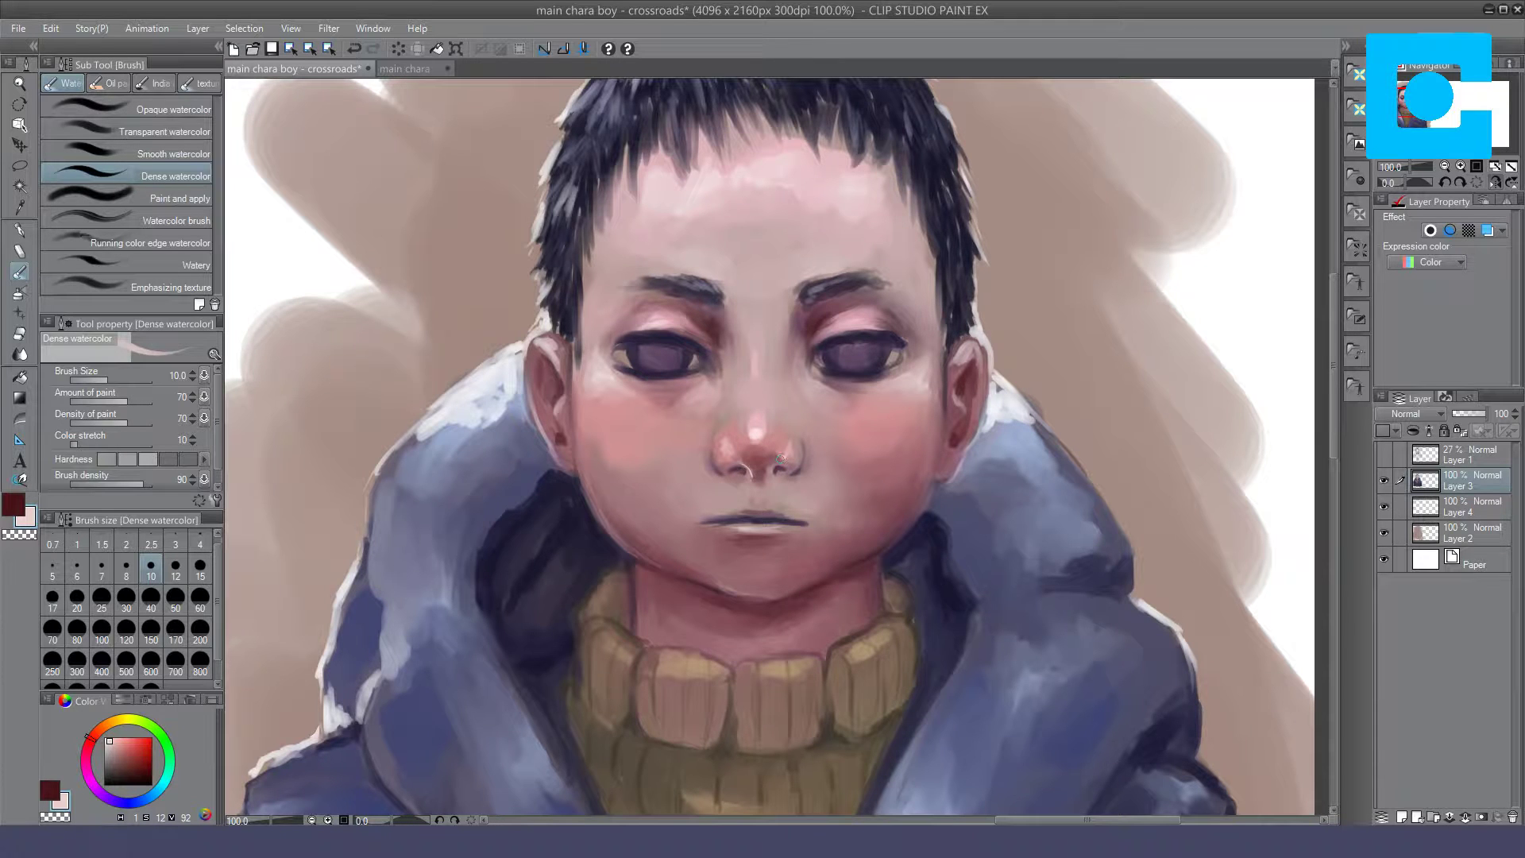
{"action": "left_click_drag", "start_coordinate": [728, 448], "coordinate": [730, 444]}
{"action": "left_click", "coordinate": [120, 108]}
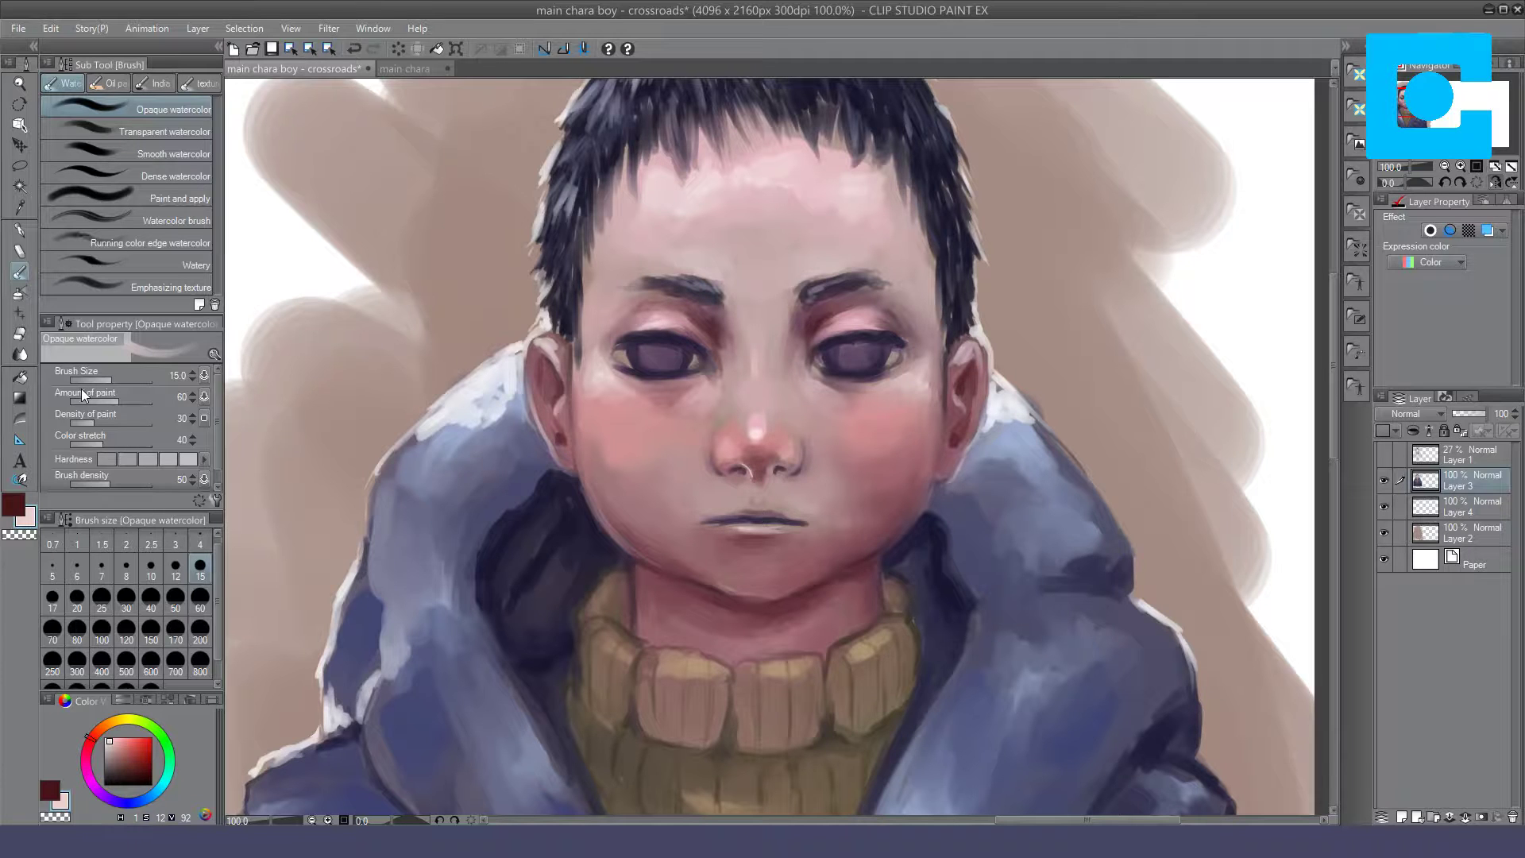
Step: Rotate the canvas, shade the nose underside in dark red with Dense watercolor at size 10, blend with Opaque watercolor, and reset the rotation
{"action": "left_click", "coordinate": [175, 176]}
{"action": "left_click", "coordinate": [1401, 181]}
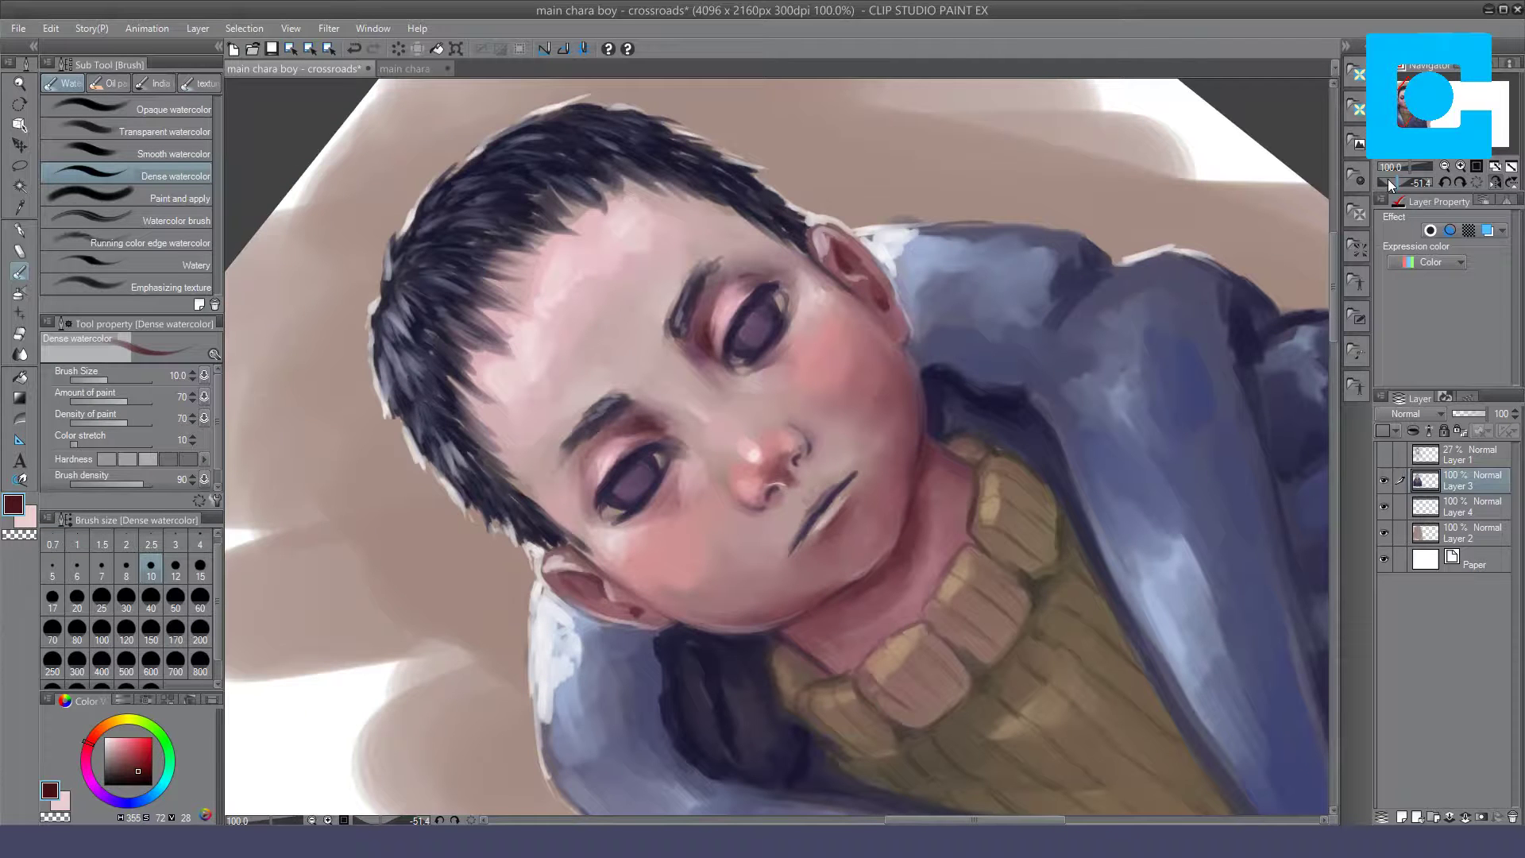
{"action": "left_click", "coordinate": [1388, 179]}
{"action": "left_click_drag", "start_coordinate": [803, 468], "coordinate": [799, 472]}
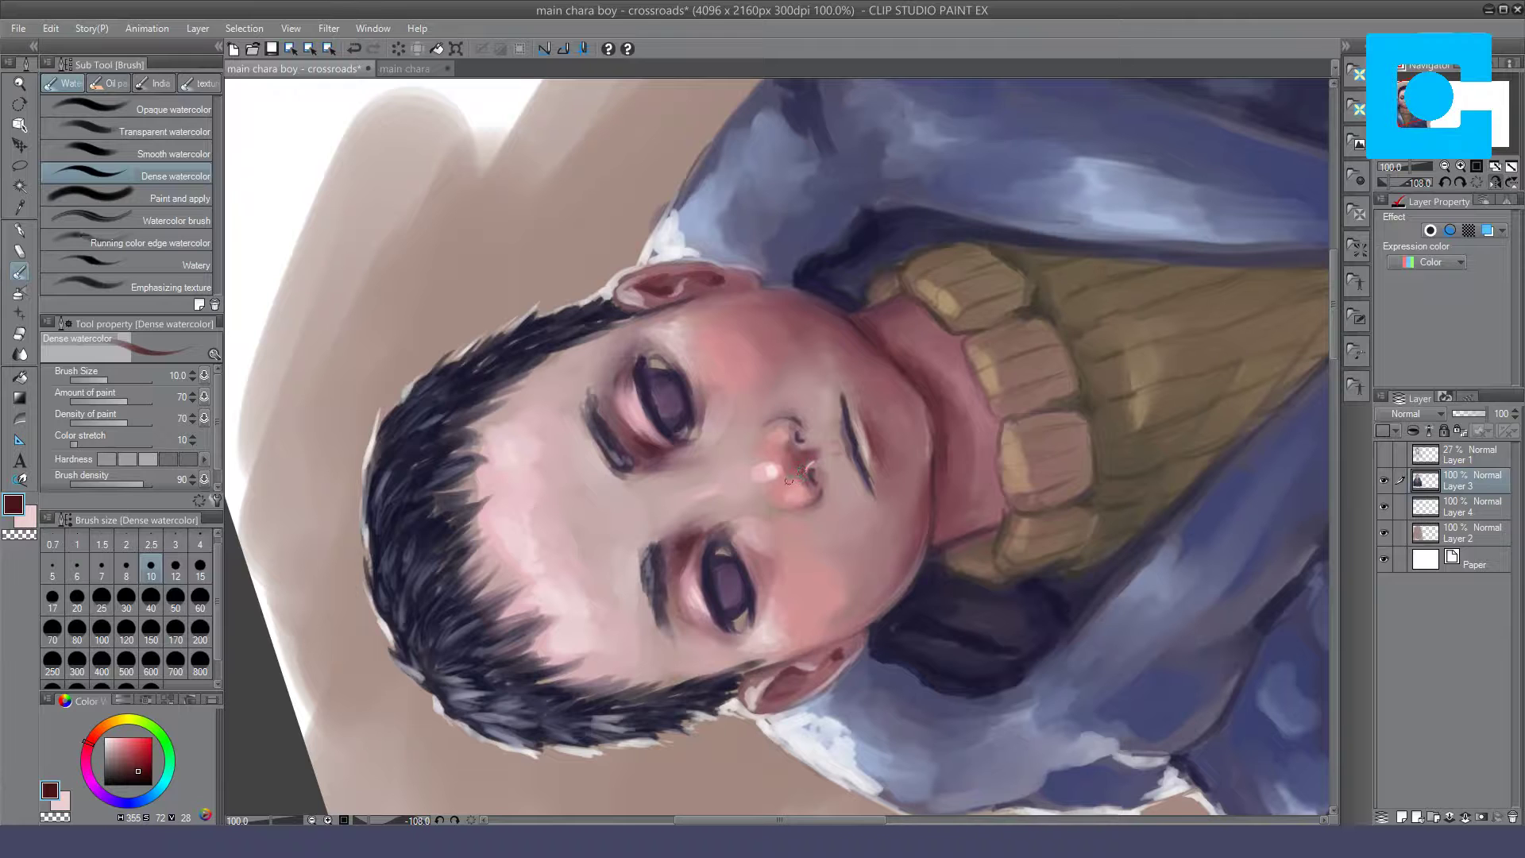
{"action": "left_click_drag", "start_coordinate": [794, 478], "coordinate": [804, 459]}
{"action": "left_click", "coordinate": [188, 100]}
{"action": "mouse_move", "coordinate": [793, 472]}
{"action": "left_mouse_down"}
{"action": "mouse_move", "coordinate": [798, 453]}
{"action": "mouse_move", "coordinate": [791, 473]}
{"action": "left_mouse_up"}
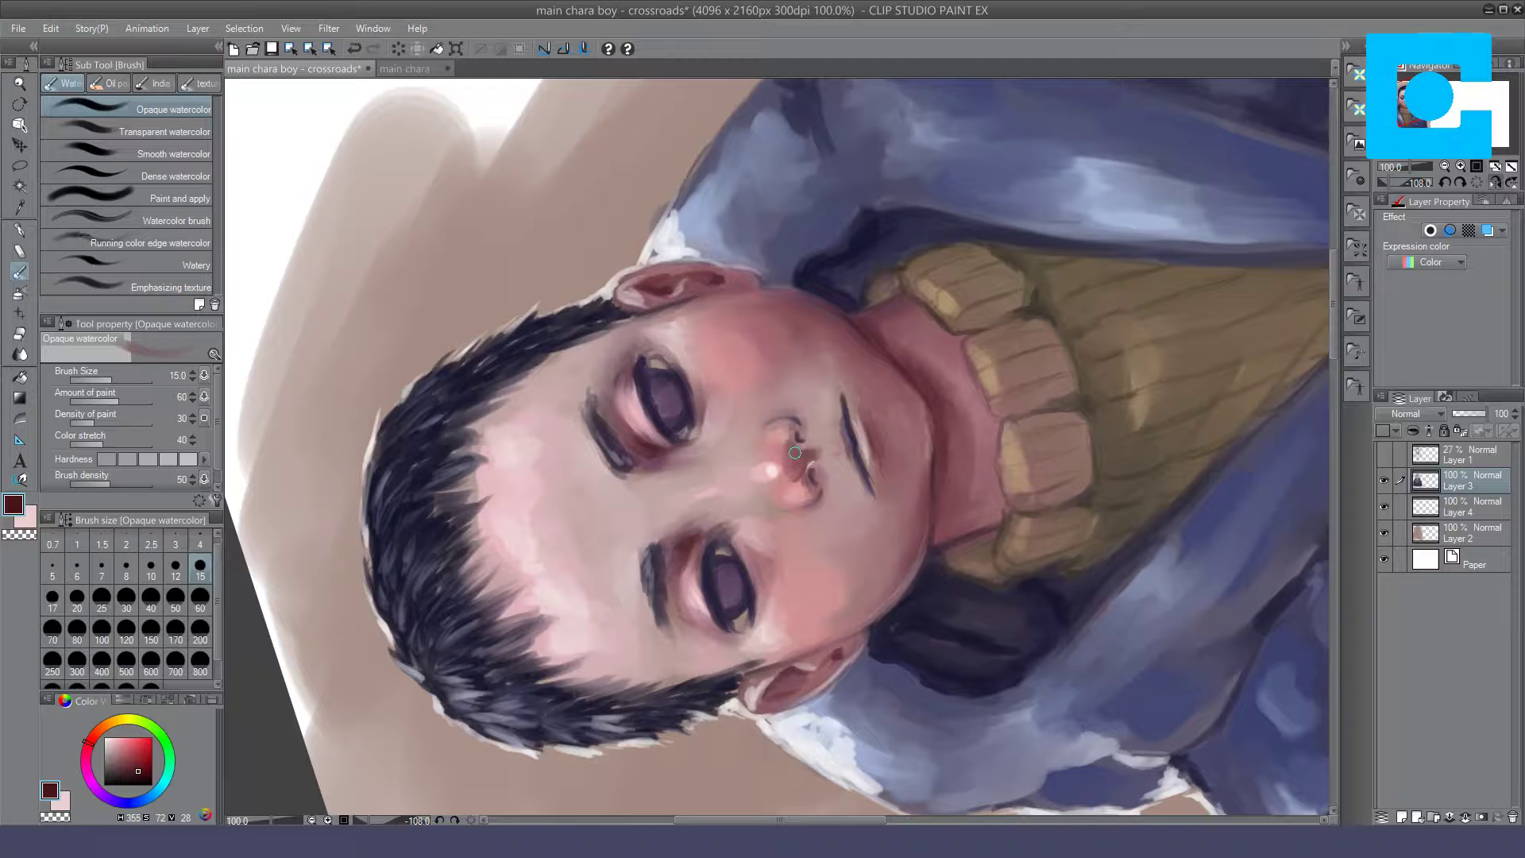
{"action": "left_click", "coordinate": [1478, 183]}
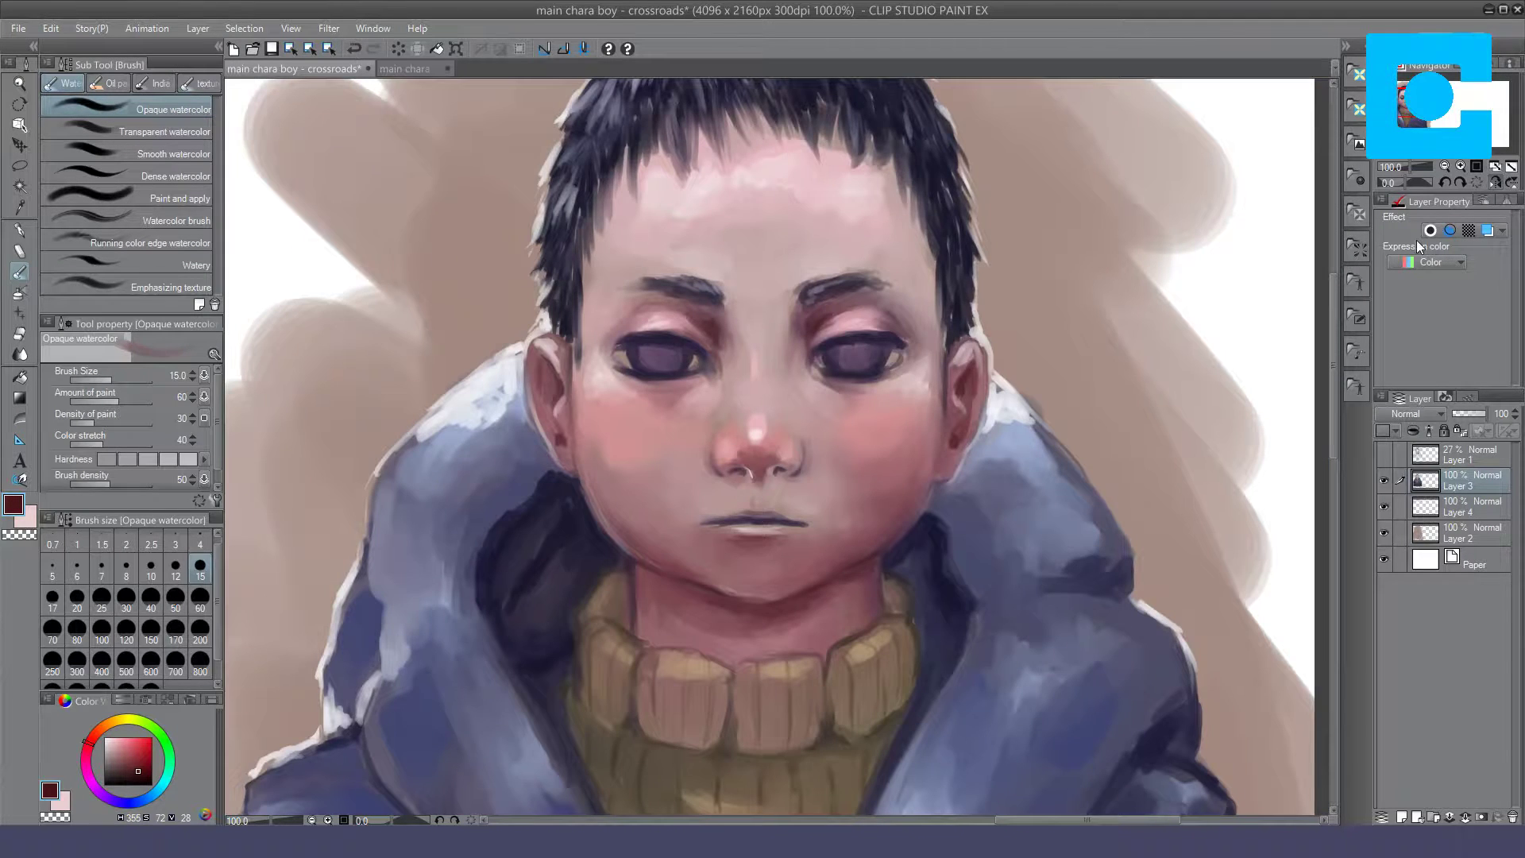
Step: Blend the nose tip with Opaque watercolor and rework its side on the canvas's right half in pale pink with Dense watercolor
{"action": "left_click_drag", "start_coordinate": [760, 446], "coordinate": [753, 449]}
{"action": "left_click_drag", "start_coordinate": [741, 415], "coordinate": [743, 427]}
{"action": "left_click", "coordinate": [29, 518]}
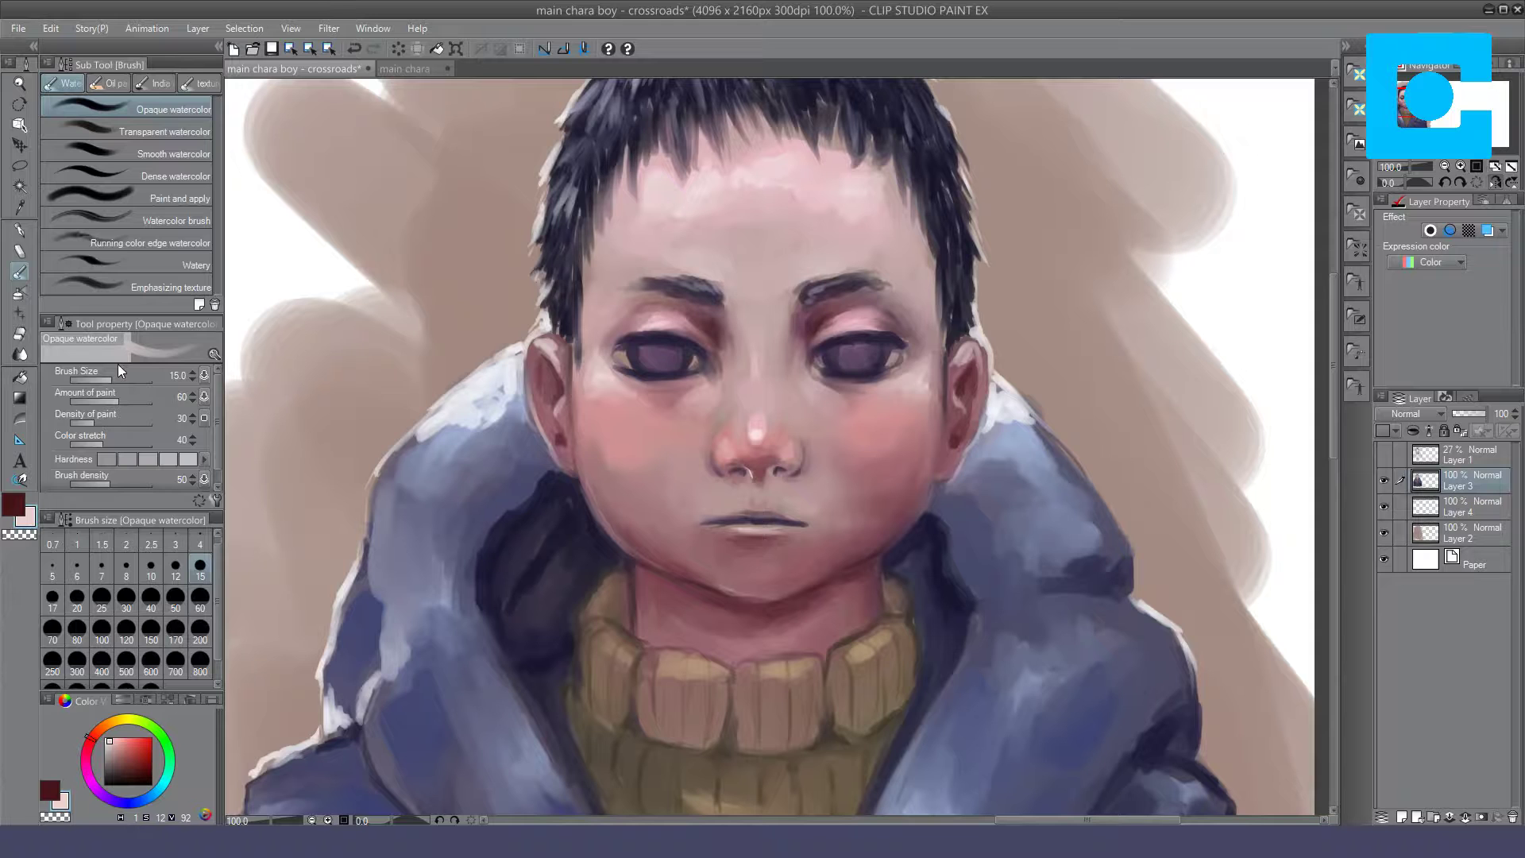
{"action": "left_click", "coordinate": [174, 175]}
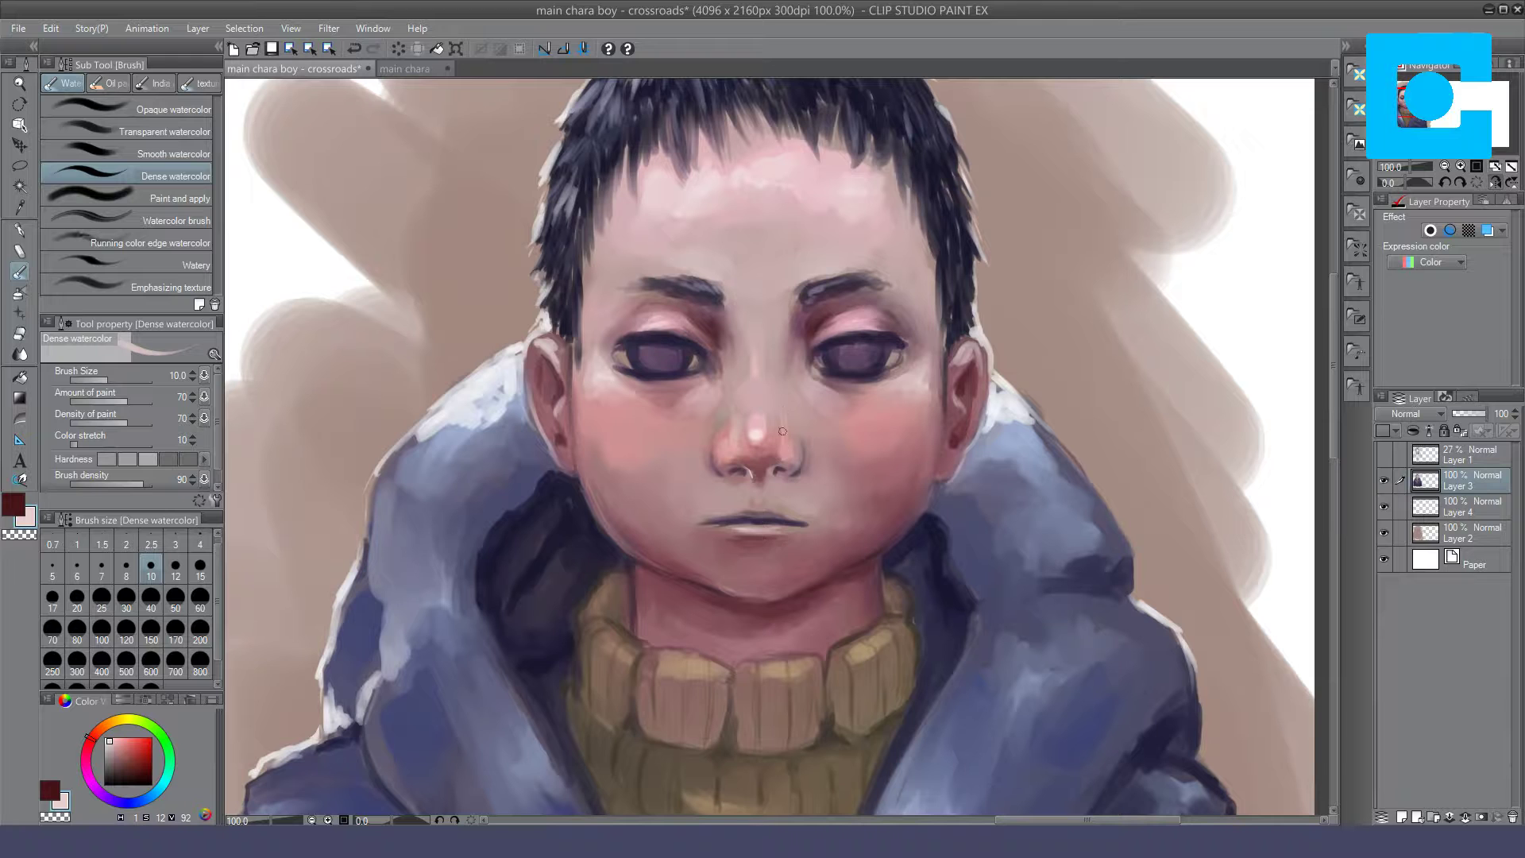
{"action": "key", "text": "ctrl+z"}
{"action": "left_click_drag", "start_coordinate": [784, 436], "coordinate": [777, 445]}
{"action": "left_click_drag", "start_coordinate": [776, 437], "coordinate": [767, 456]}
{"action": "left_click", "coordinate": [190, 110]}
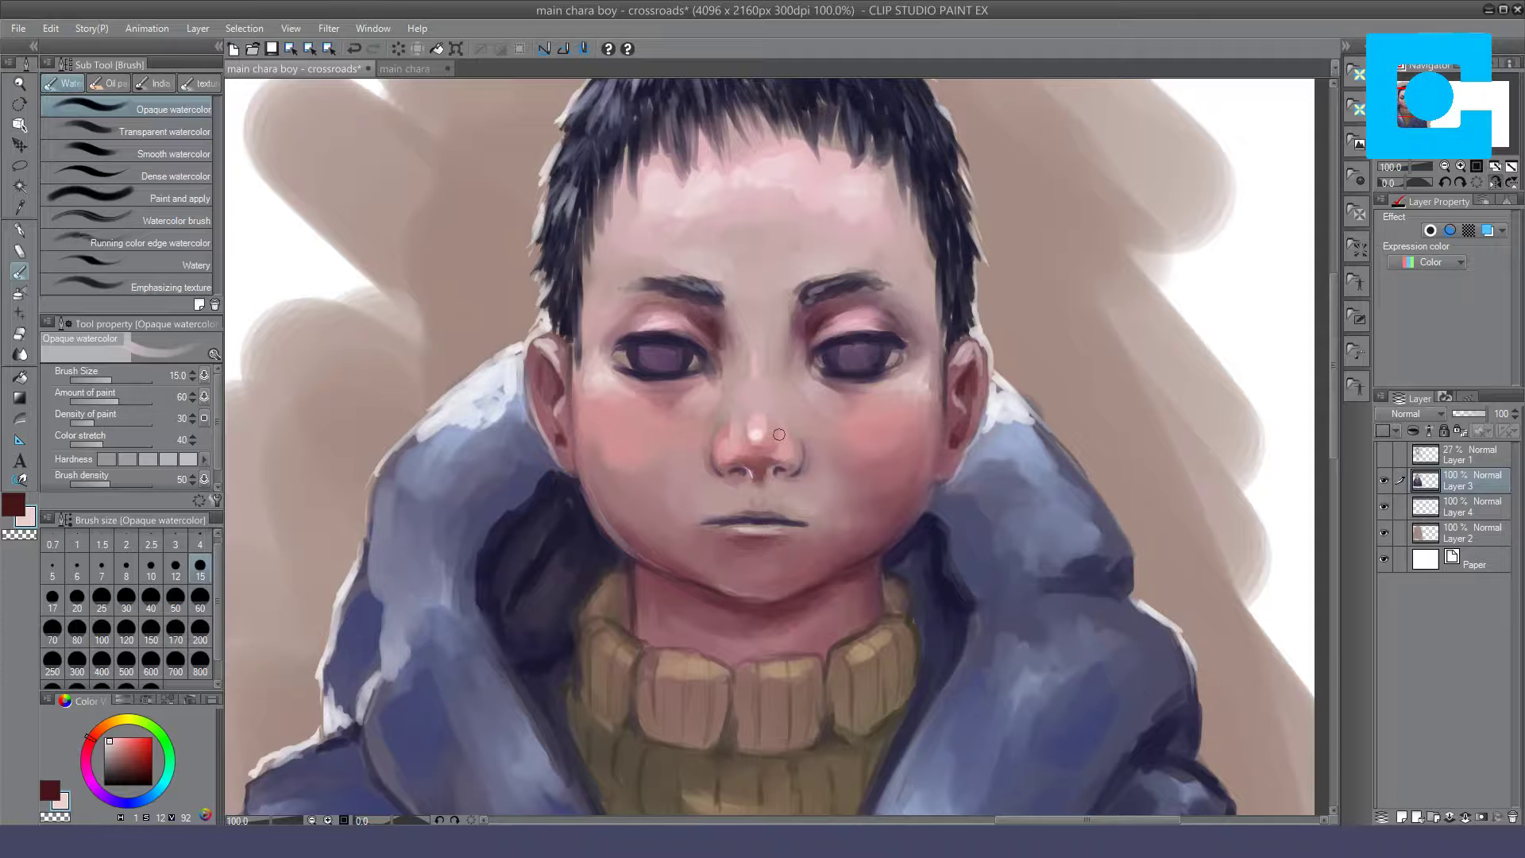
Step: Darken the eyebrow on the canvas's right half with Dense watercolor at size 10 in near-black navy (H 250, S 57, V 10)
{"action": "left_click", "coordinate": [167, 176]}
{"action": "left_click", "coordinate": [16, 505]}
{"action": "left_click", "coordinate": [131, 784]}
{"action": "left_click", "coordinate": [131, 780]}
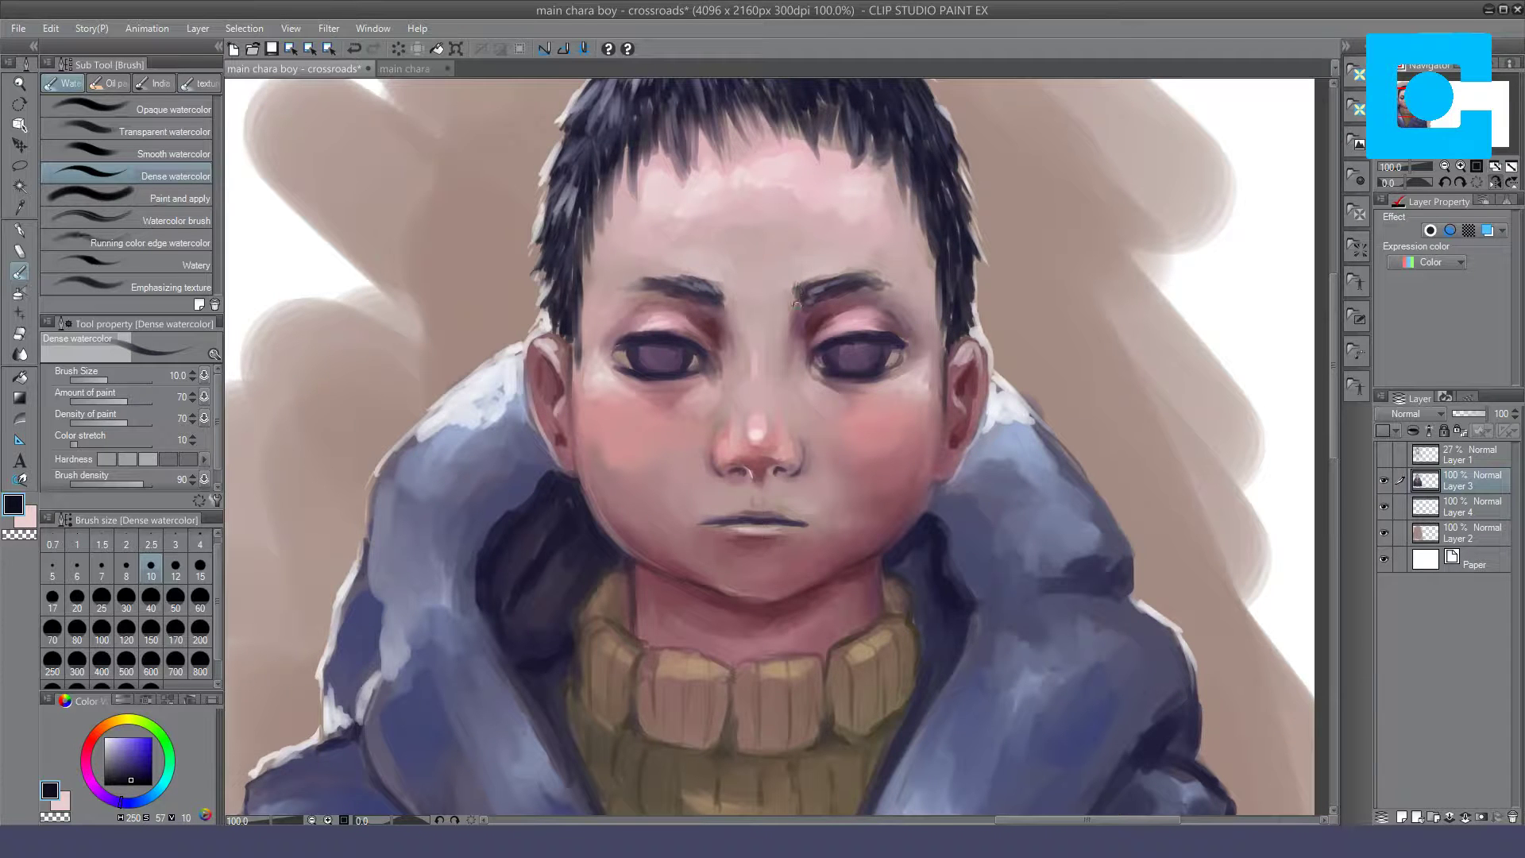
{"action": "mouse_move", "coordinate": [806, 293]}
{"action": "left_mouse_down"}
{"action": "mouse_move", "coordinate": [859, 284]}
{"action": "mouse_move", "coordinate": [841, 291]}
{"action": "mouse_move", "coordinate": [870, 270]}
{"action": "left_mouse_up"}
{"action": "left_click_drag", "start_coordinate": [888, 281], "coordinate": [884, 283]}
Step: Flip the canvas view horizontally, darken the other eyebrow in the same navy, and rotate the canvas
{"action": "key", "text": "h"}
{"action": "left_click_drag", "start_coordinate": [839, 300], "coordinate": [842, 284]}
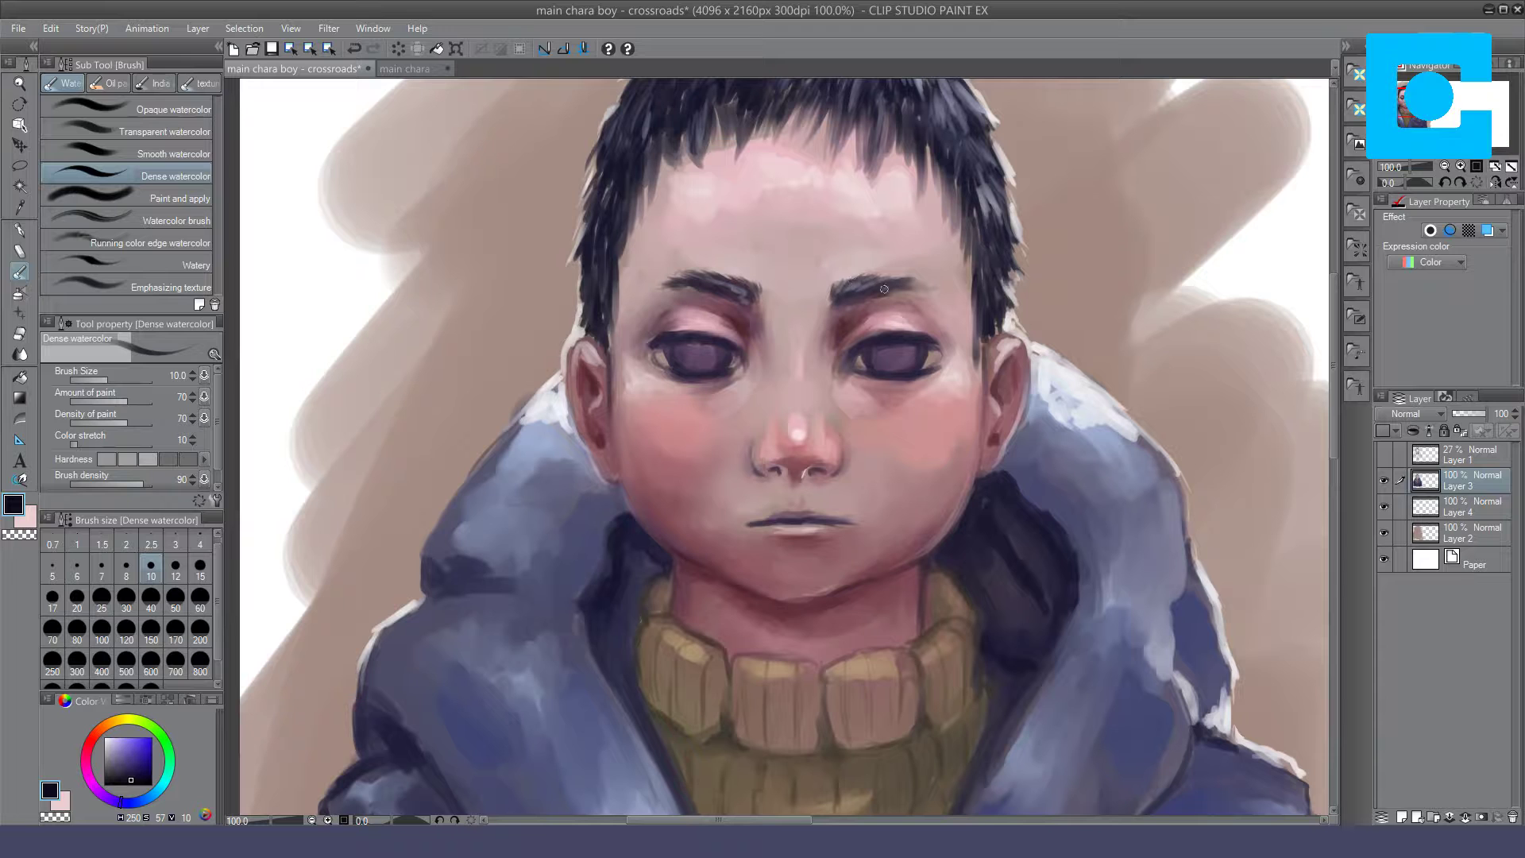
{"action": "mouse_move", "coordinate": [890, 290]}
{"action": "left_mouse_down"}
{"action": "mouse_move", "coordinate": [921, 283]}
{"action": "mouse_move", "coordinate": [906, 275]}
{"action": "left_mouse_up"}
{"action": "left_click_drag", "start_coordinate": [1406, 184], "coordinate": [1389, 185]}
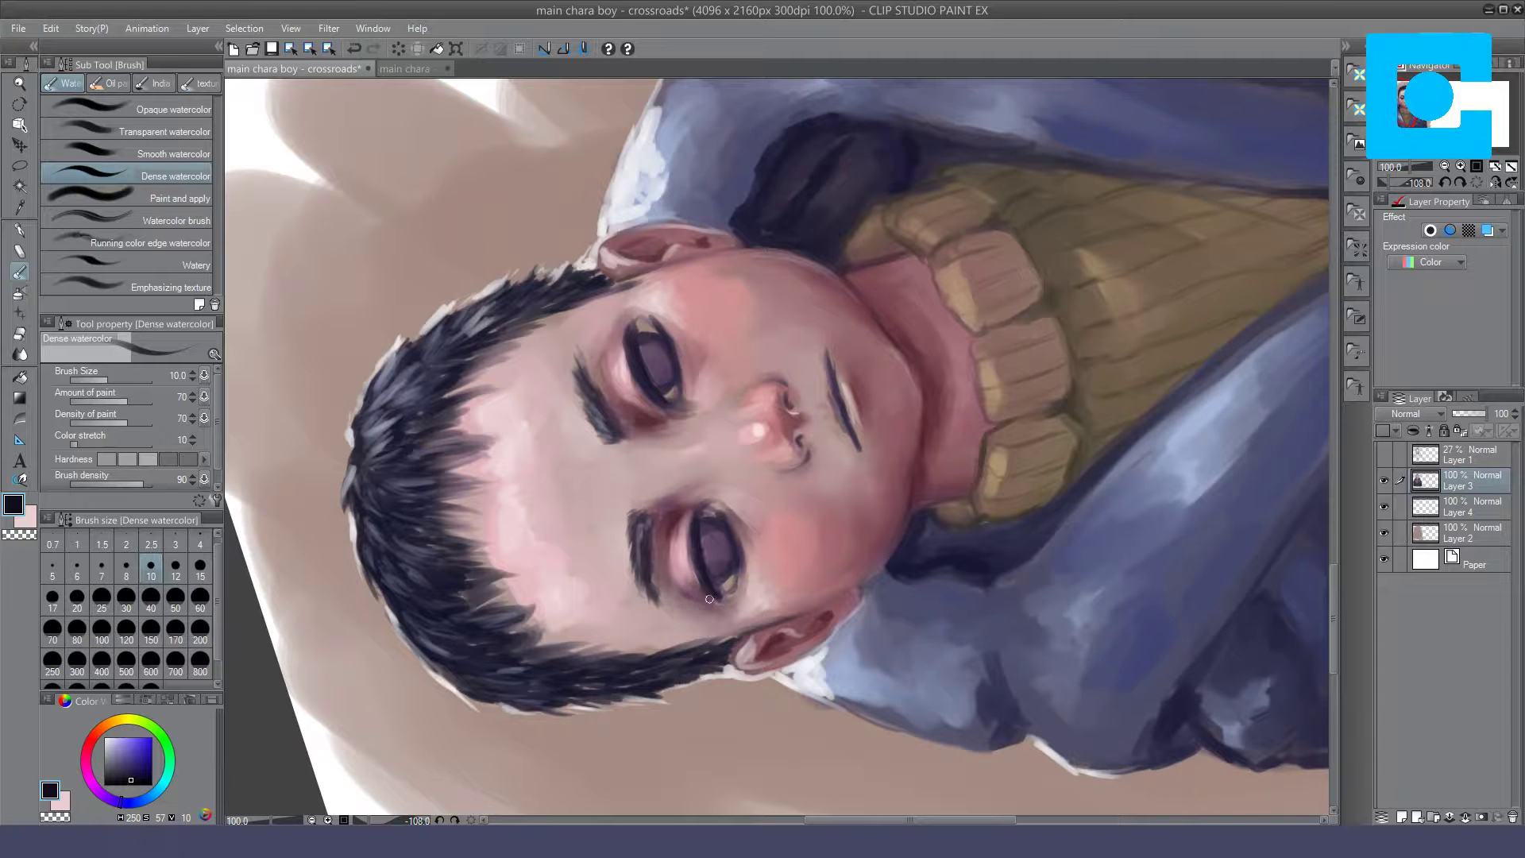
Step: Try to draw a muted pink (H 1, S 32, V 77) lower-lid line using Dense watercolor and Line Inking
{"action": "left_click", "coordinate": [696, 554]}
{"action": "key", "text": "x"}
{"action": "left_click_drag", "start_coordinate": [110, 741], "coordinate": [119, 748]}
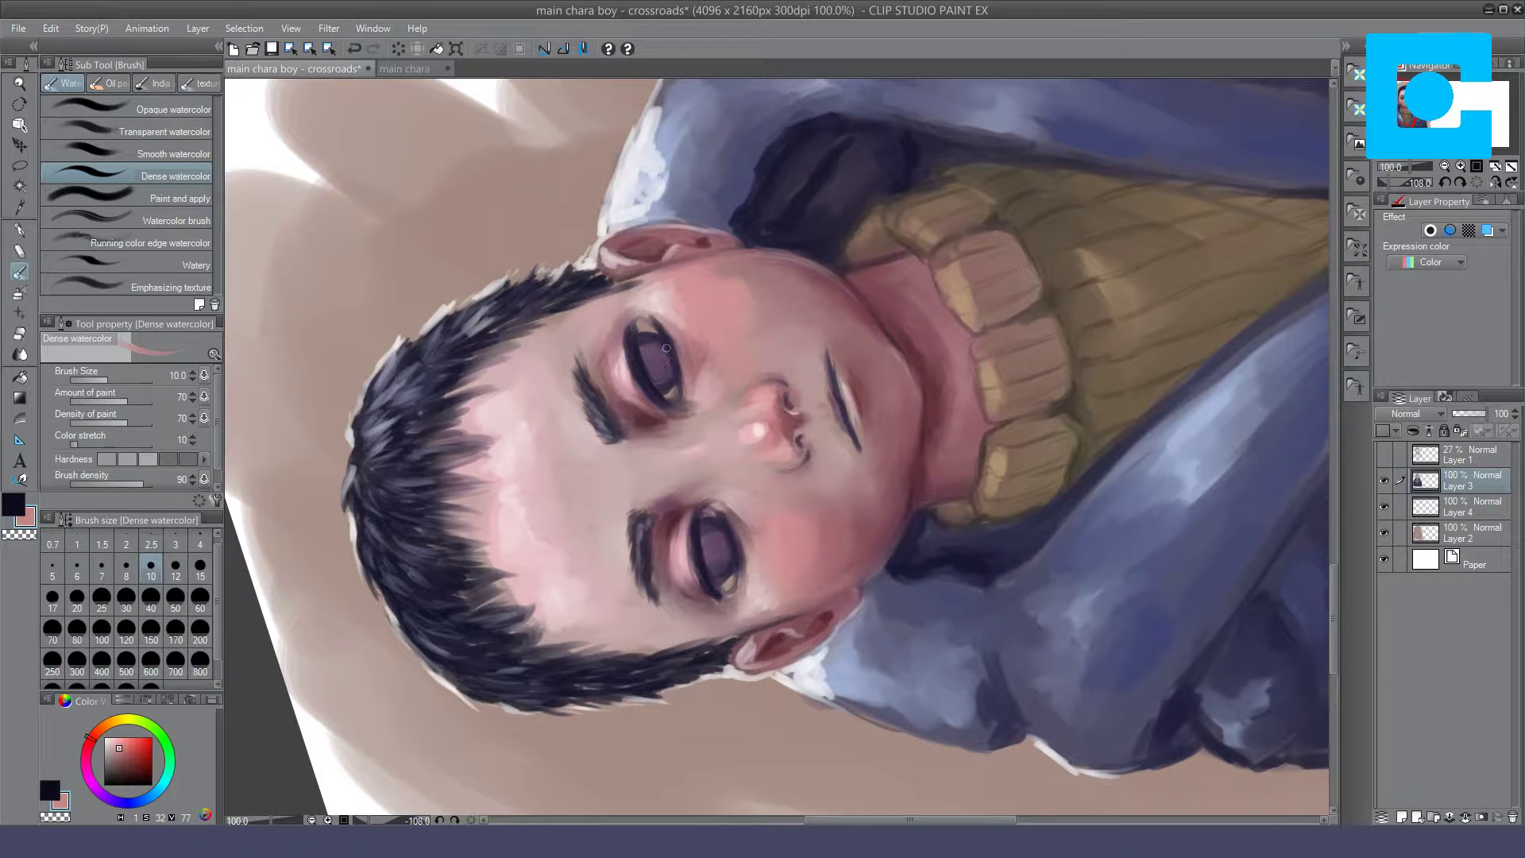
{"action": "left_click_drag", "start_coordinate": [665, 342], "coordinate": [670, 379]}
{"action": "key", "text": "ctrl+z"}
{"action": "left_click", "coordinate": [154, 83]}
{"action": "key", "text": "ctrl+z"}
{"action": "left_click_drag", "start_coordinate": [656, 325], "coordinate": [677, 395]}
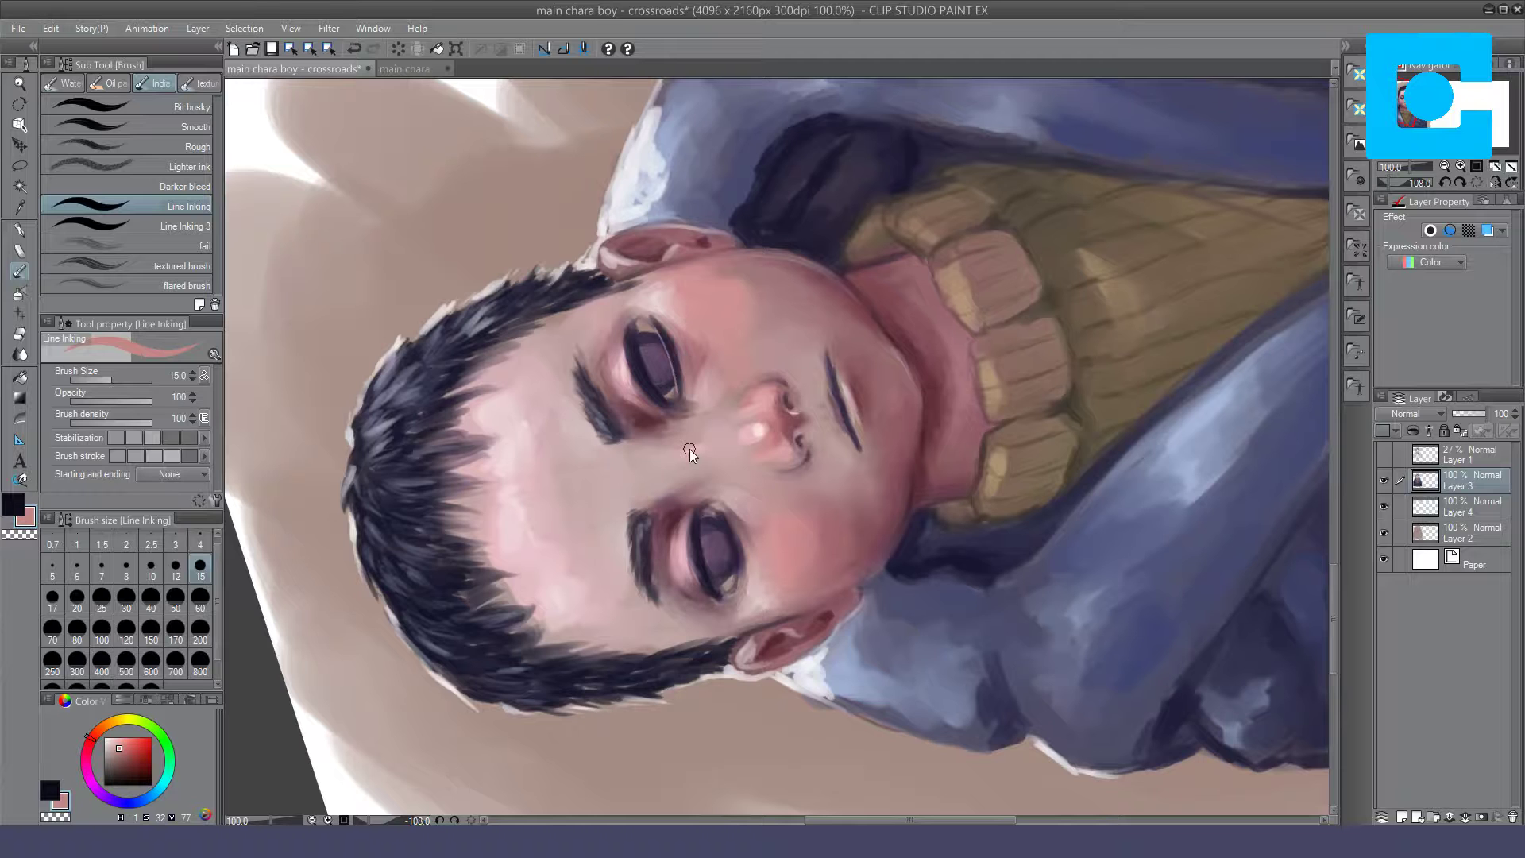
{"action": "key", "text": "ctrl+z"}
Step: Choose a brighter pink (H 1, S 28, V 97) and test it on the eyes with Dense watercolor at size 10
{"action": "left_click", "coordinate": [64, 84]}
{"action": "left_click", "coordinate": [118, 739]}
{"action": "left_click_drag", "start_coordinate": [654, 327], "coordinate": [677, 380]}
{"action": "key", "text": "ctrl+z"}
{"action": "left_click_drag", "start_coordinate": [721, 526], "coordinate": [723, 572]}
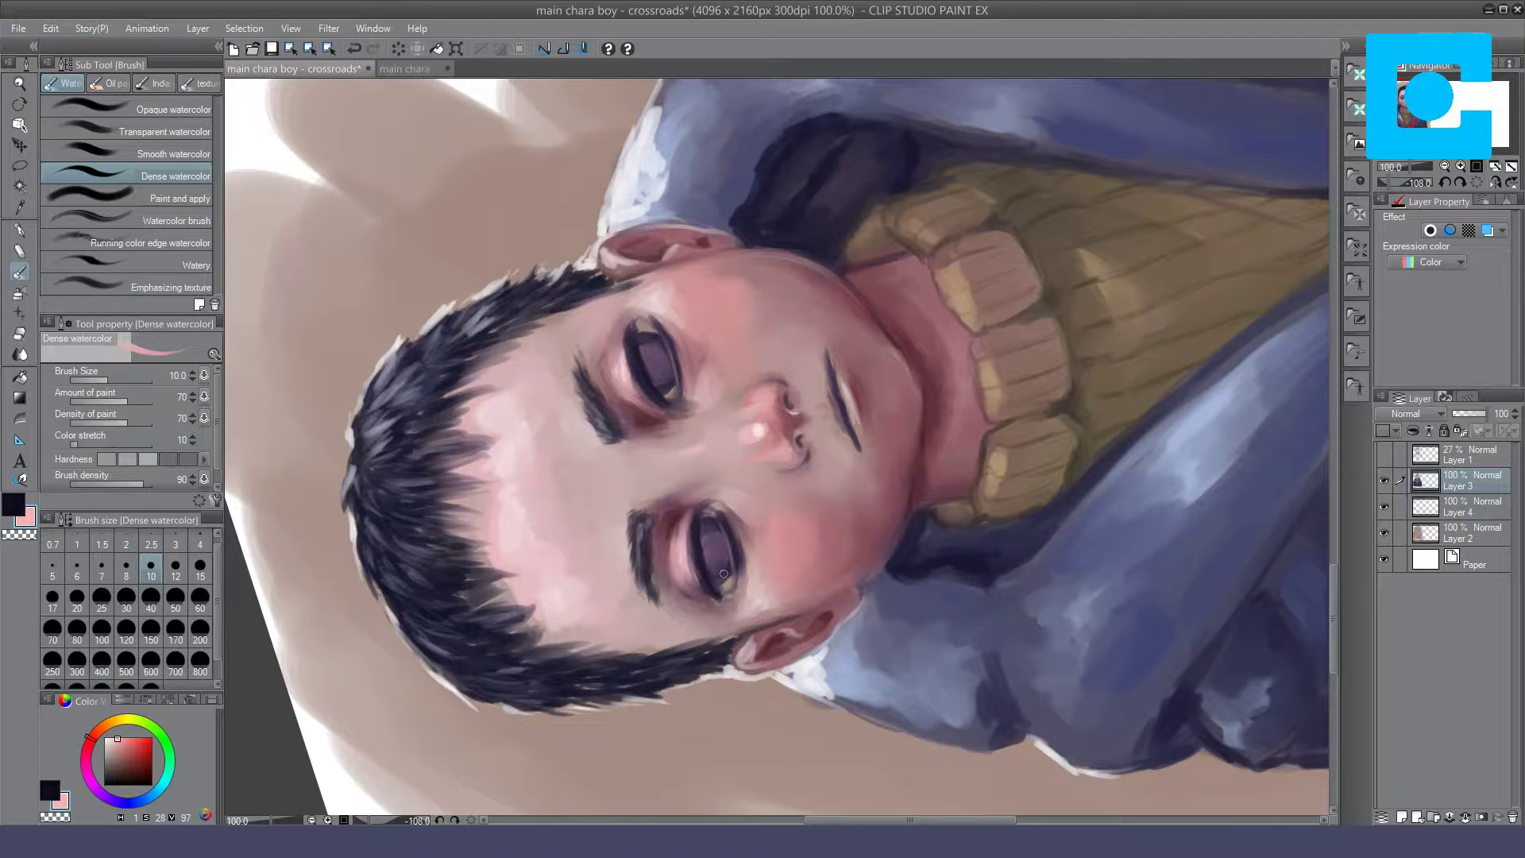
{"action": "left_click", "coordinate": [1475, 182]}
{"action": "left_click", "coordinate": [1412, 184]}
{"action": "left_click_drag", "start_coordinate": [1412, 185], "coordinate": [1425, 191]}
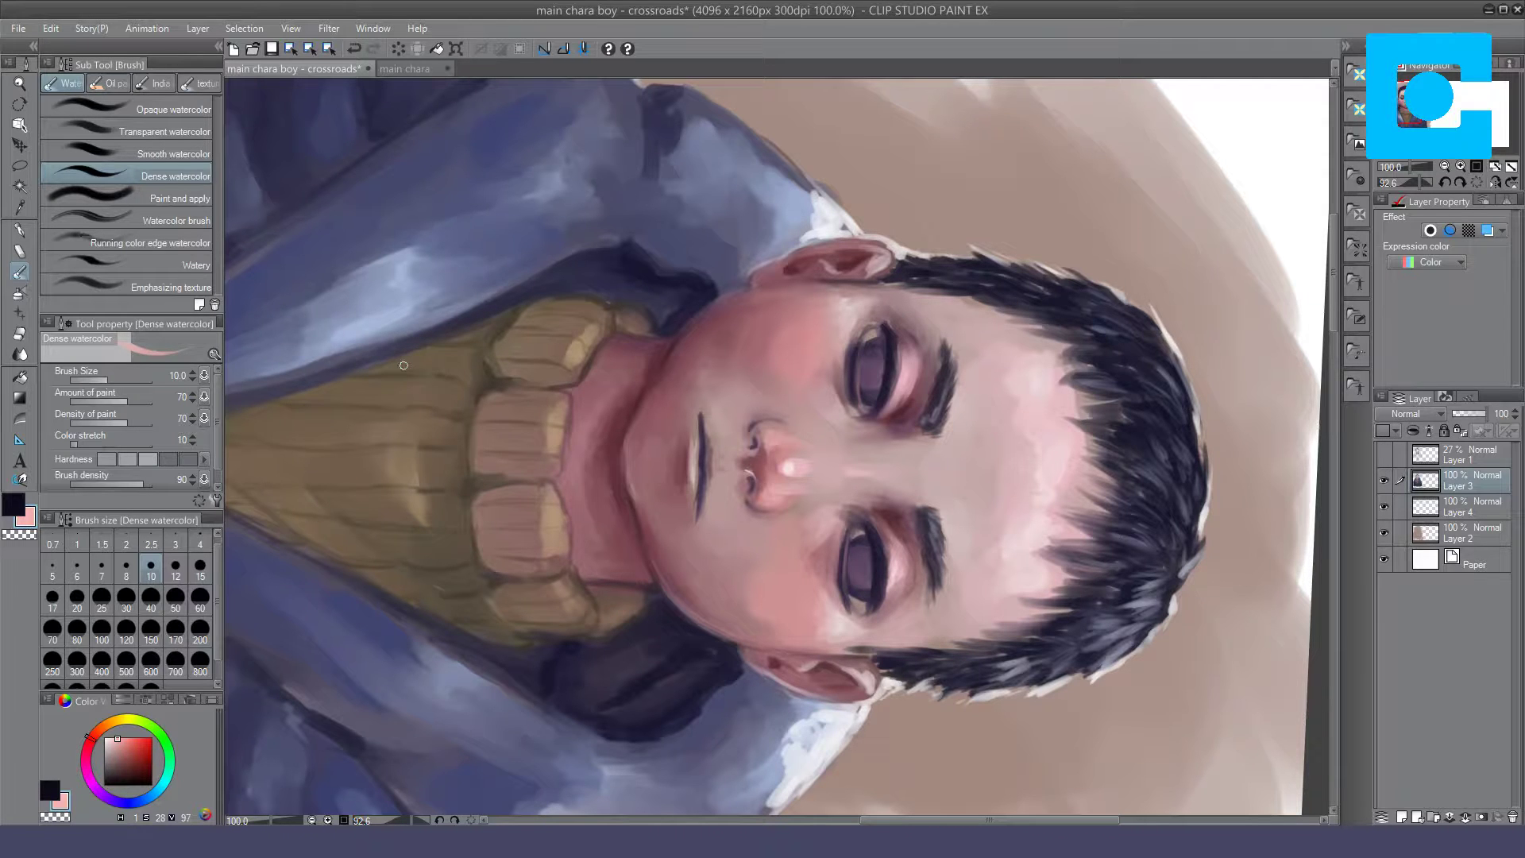
{"action": "left_click", "coordinate": [135, 108]}
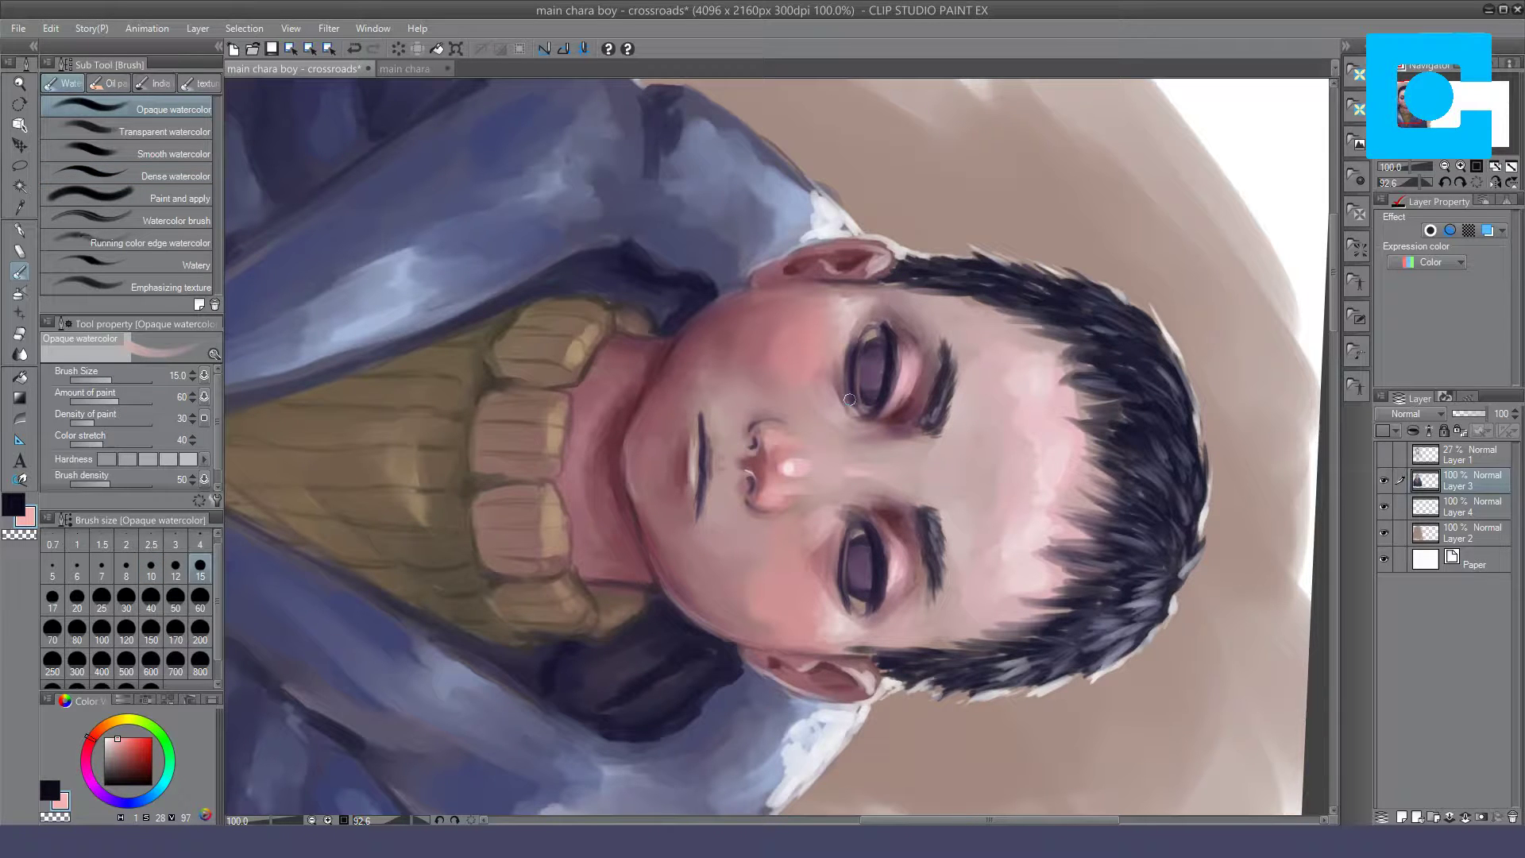
{"action": "left_click", "coordinate": [1477, 183]}
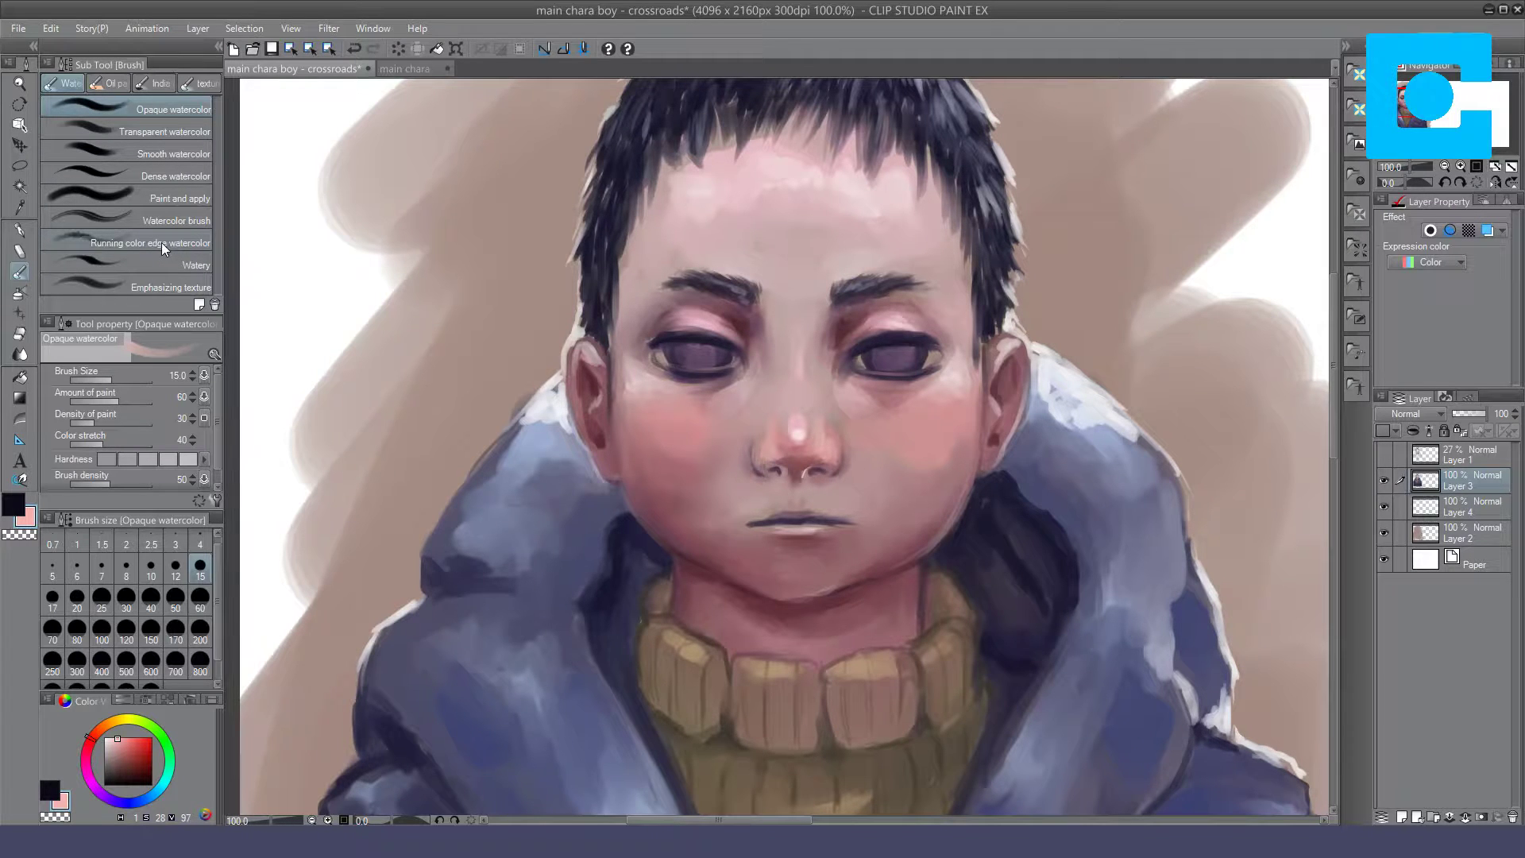
{"action": "left_click", "coordinate": [185, 162]}
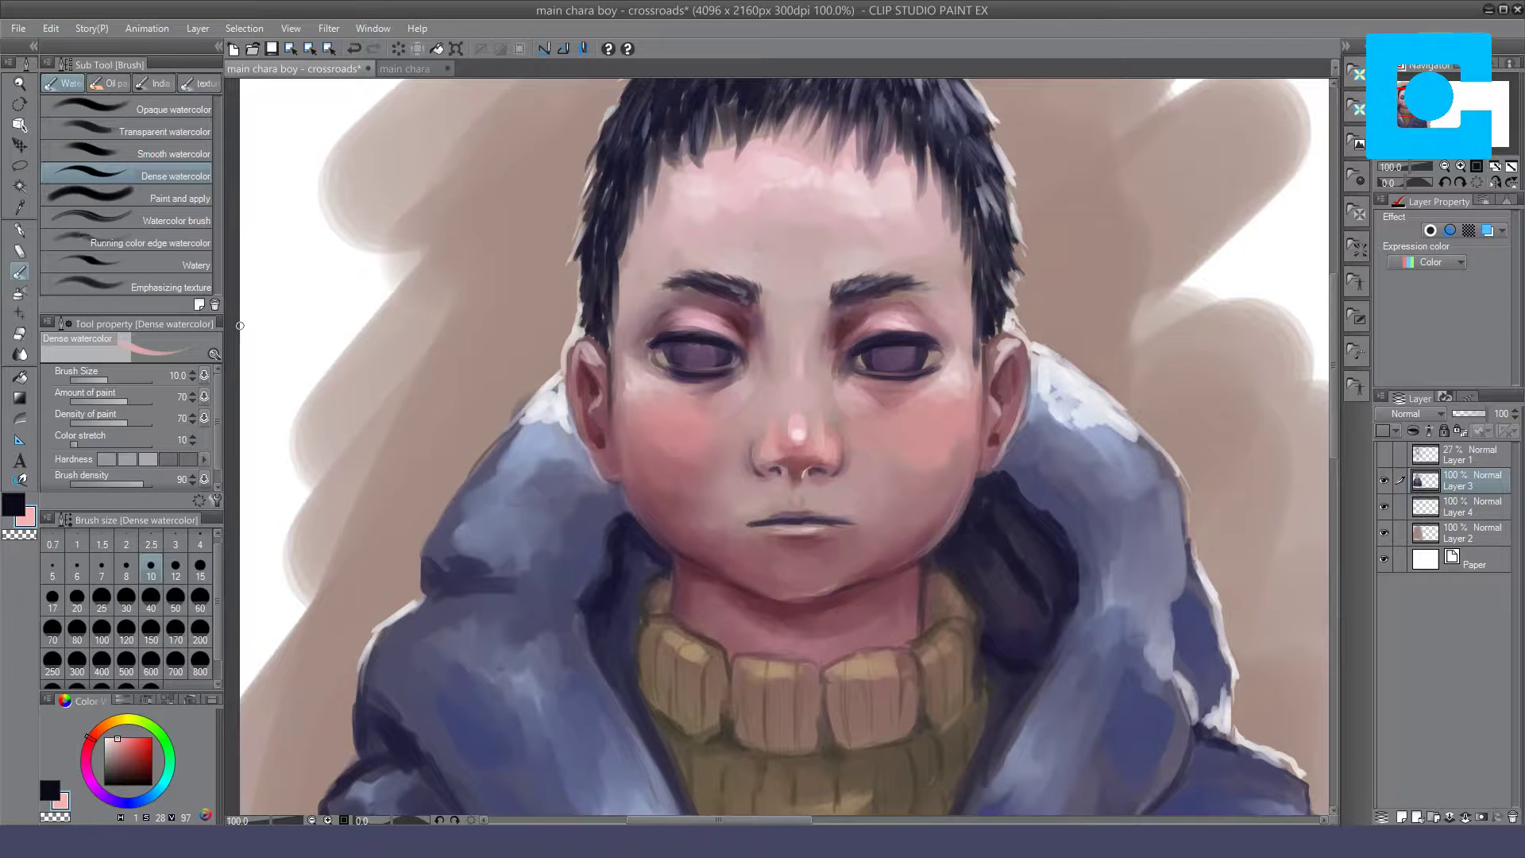
Step: Draw thin pink rims along the lower lids of both eyes with Line Inking at size 6
{"action": "left_click", "coordinate": [155, 84]}
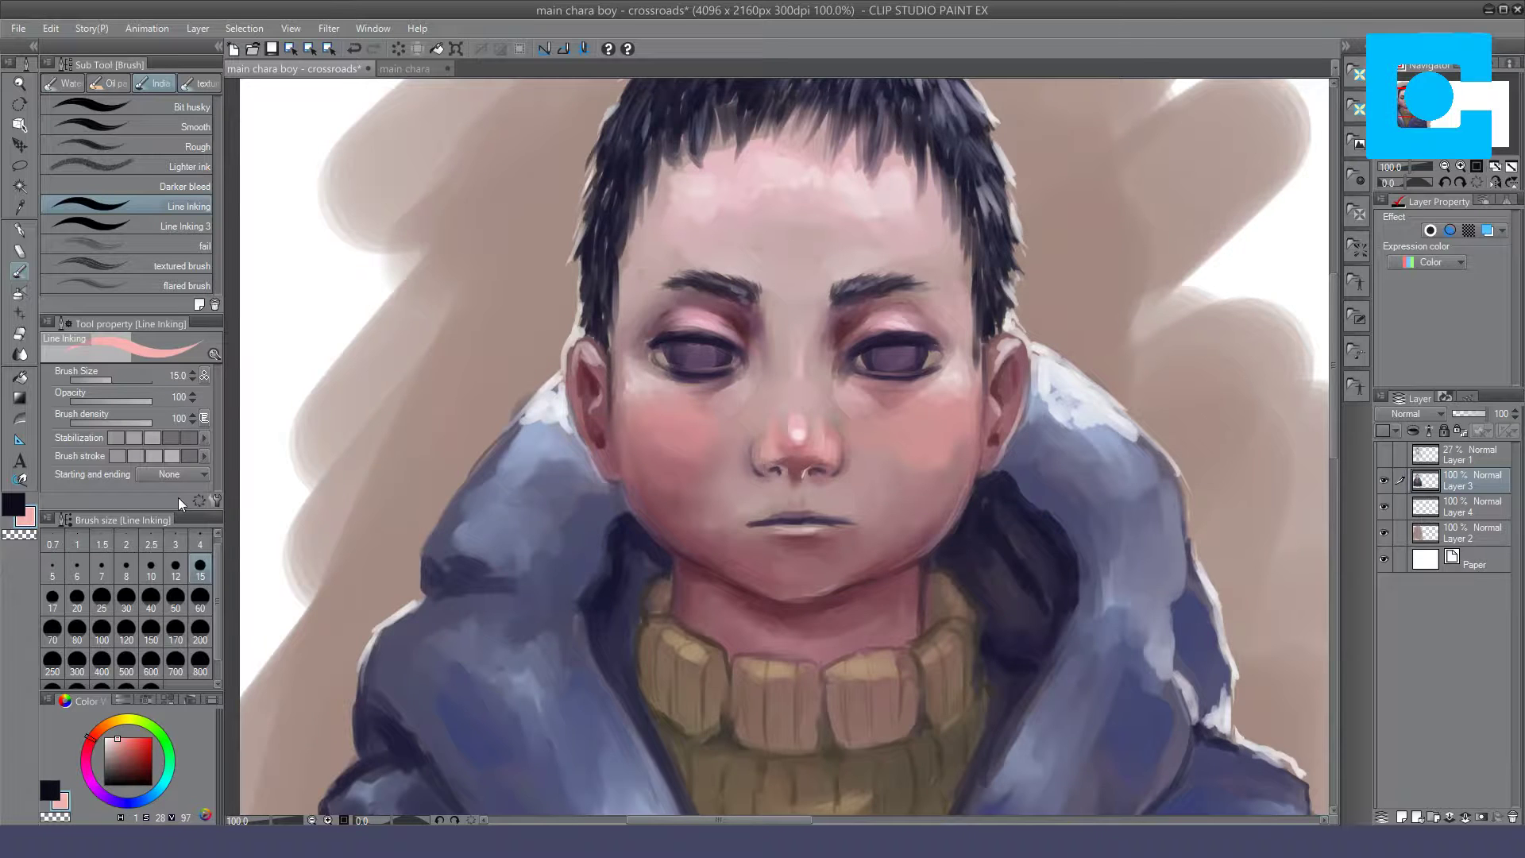
{"action": "key", "text": "ctrl+plus"}
{"action": "left_click_drag", "start_coordinate": [1408, 189], "coordinate": [1397, 188]}
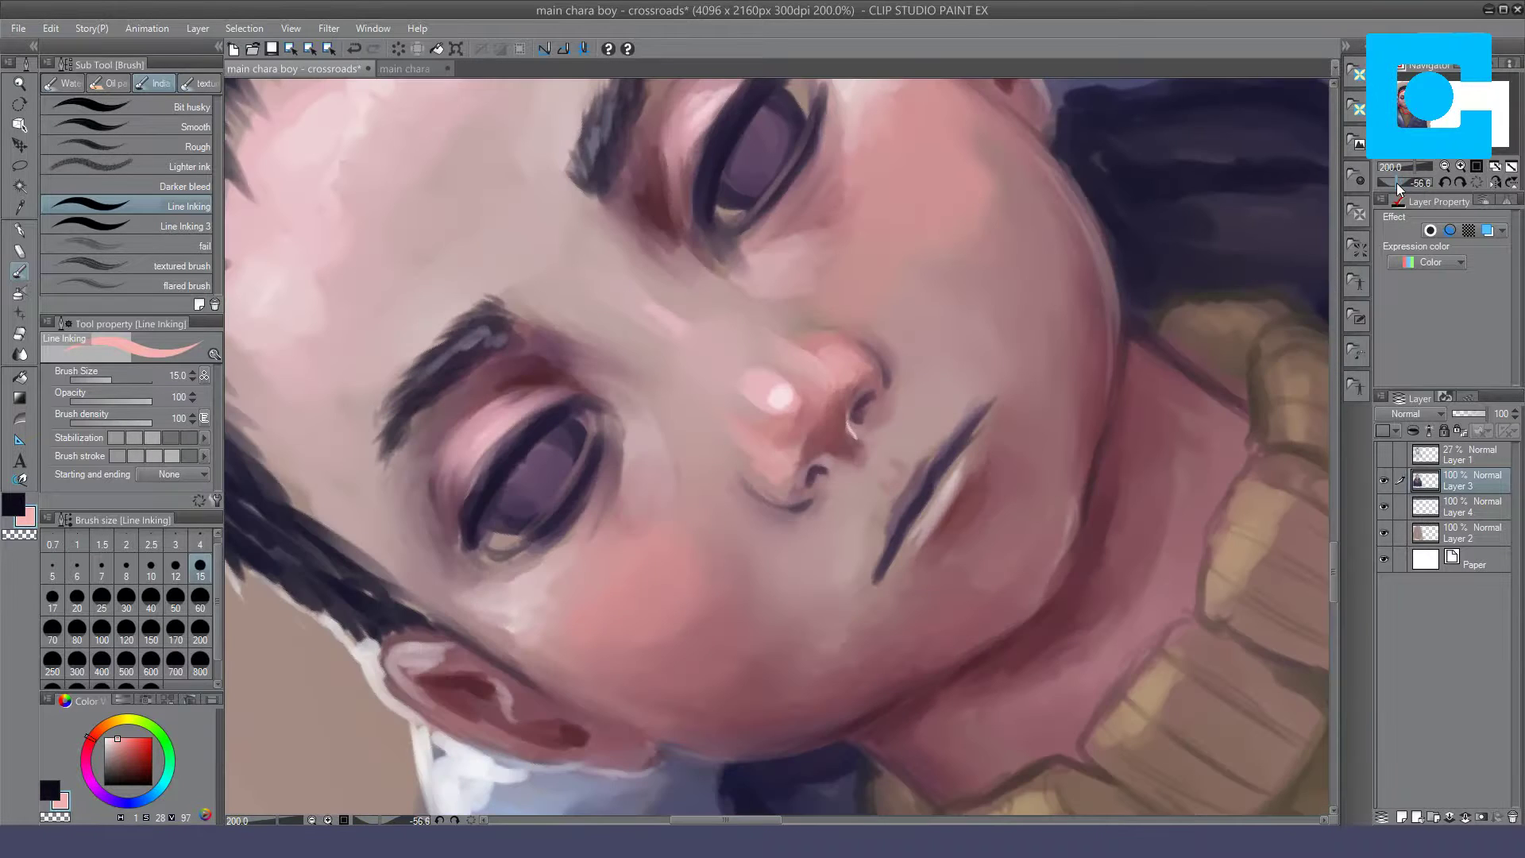
{"action": "left_click", "coordinate": [77, 568]}
{"action": "left_click_drag", "start_coordinate": [758, 203], "coordinate": [770, 184]}
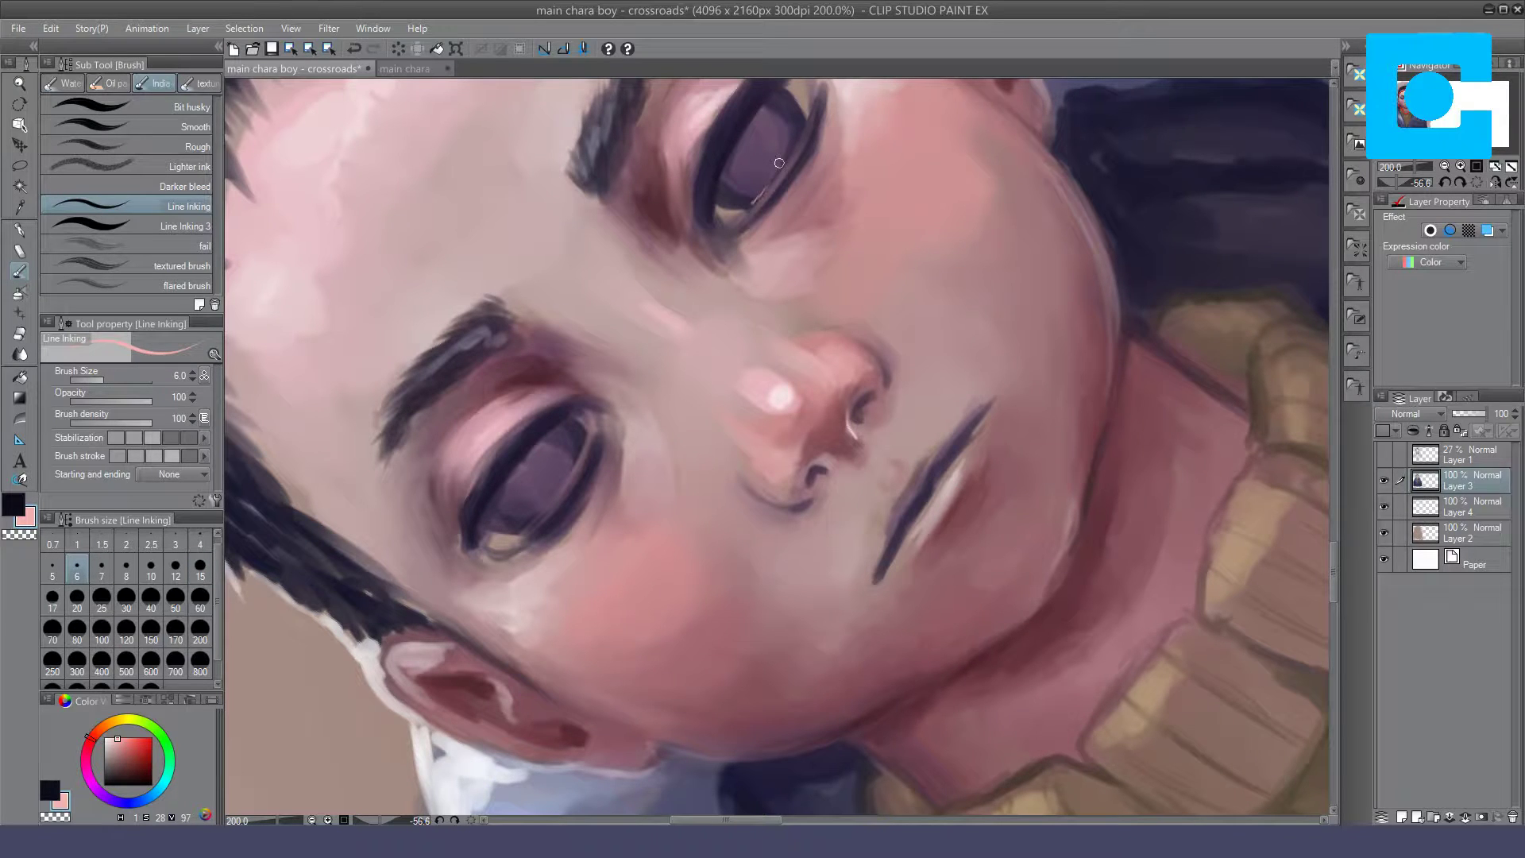
{"action": "left_click_drag", "start_coordinate": [807, 121], "coordinate": [753, 210]}
{"action": "key", "text": "ctrl+z"}
{"action": "left_click", "coordinate": [1390, 183]}
{"action": "mouse_move", "coordinate": [606, 269]}
{"action": "left_mouse_down"}
{"action": "mouse_move", "coordinate": [602, 239]}
{"action": "mouse_move", "coordinate": [603, 272]}
{"action": "left_mouse_up"}
{"action": "left_click_drag", "start_coordinate": [639, 576], "coordinate": [650, 634]}
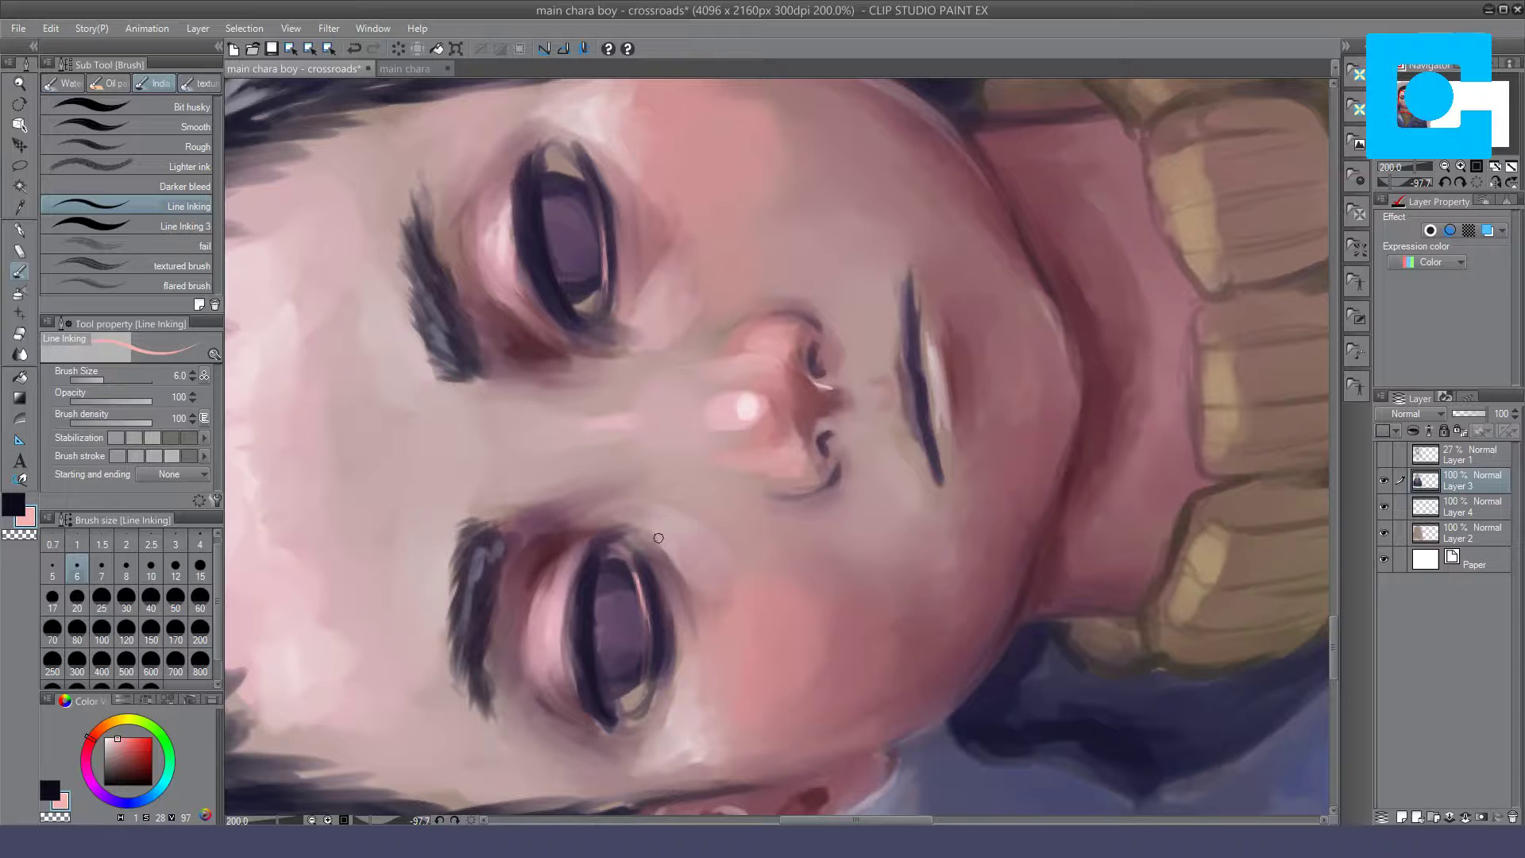
Step: Add small highlights to the upper eyelid and lower lip with Line Inking, and switch the color to peach (H 12, S 20, V 93)
{"action": "left_click_drag", "start_coordinate": [503, 209], "coordinate": [509, 263]}
{"action": "left_click_drag", "start_coordinate": [928, 350], "coordinate": [931, 379]}
{"action": "left_click", "coordinate": [113, 740]}
{"action": "left_click", "coordinate": [93, 731]}
{"action": "key", "text": "ctrl+z"}
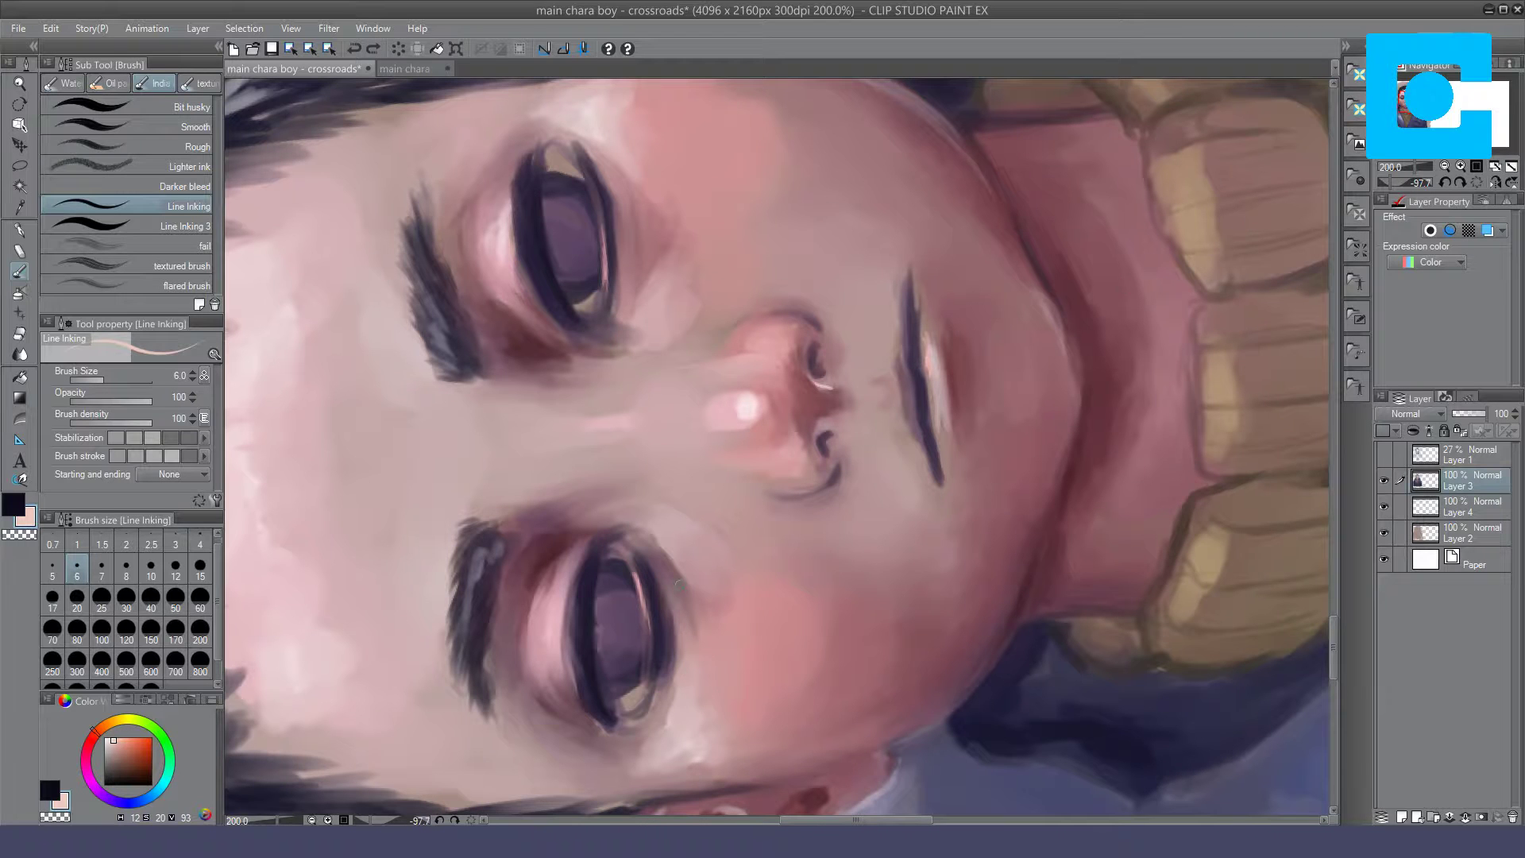
{"action": "left_click", "coordinate": [1485, 184]}
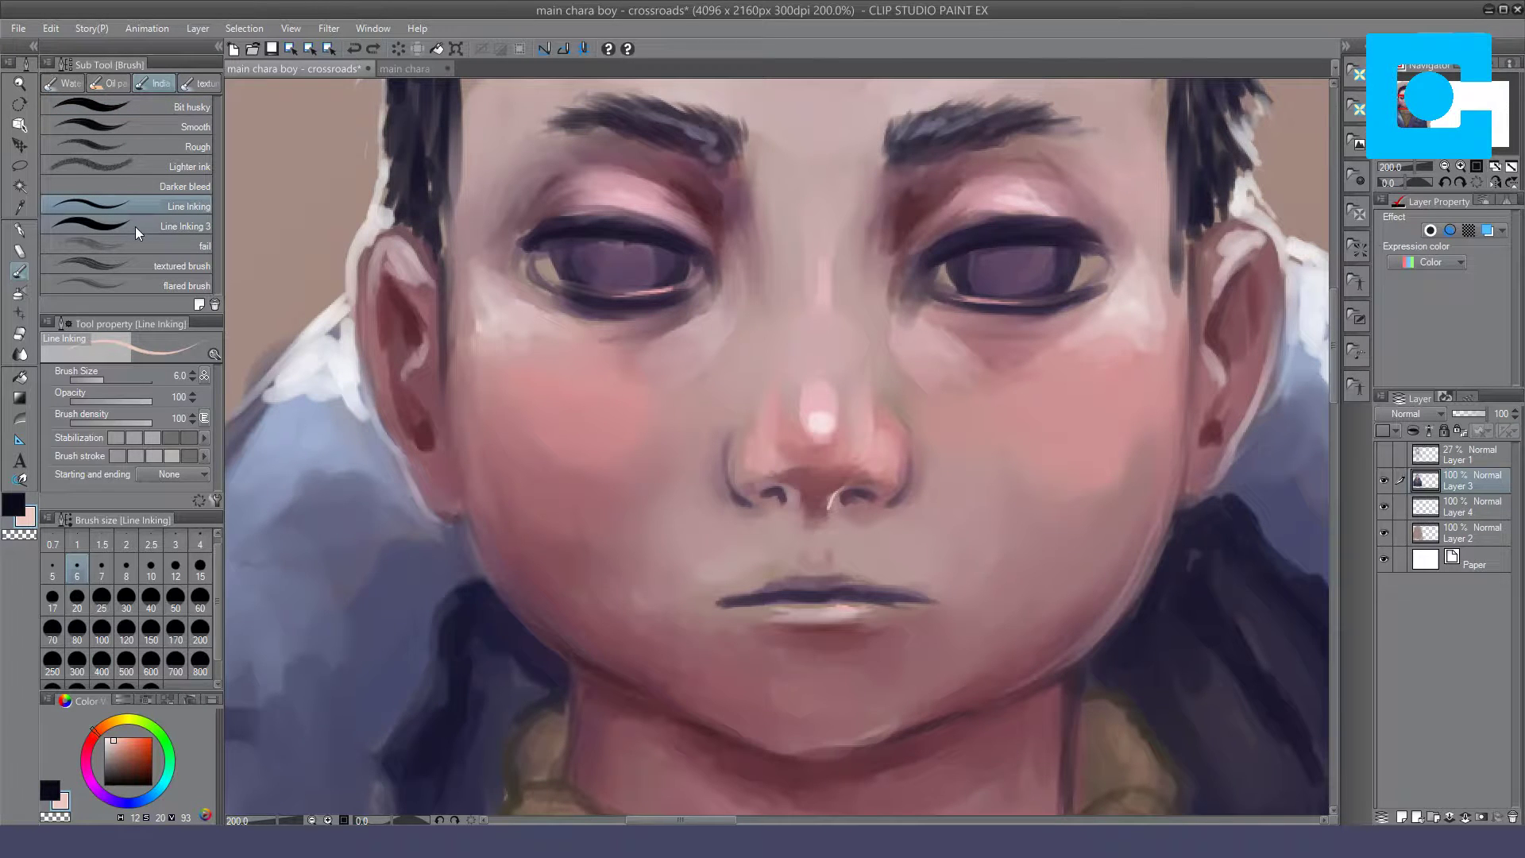
Step: Paint peach light along the lower lids of both eyes with Dense watercolor at size 10
{"action": "left_click", "coordinate": [64, 84]}
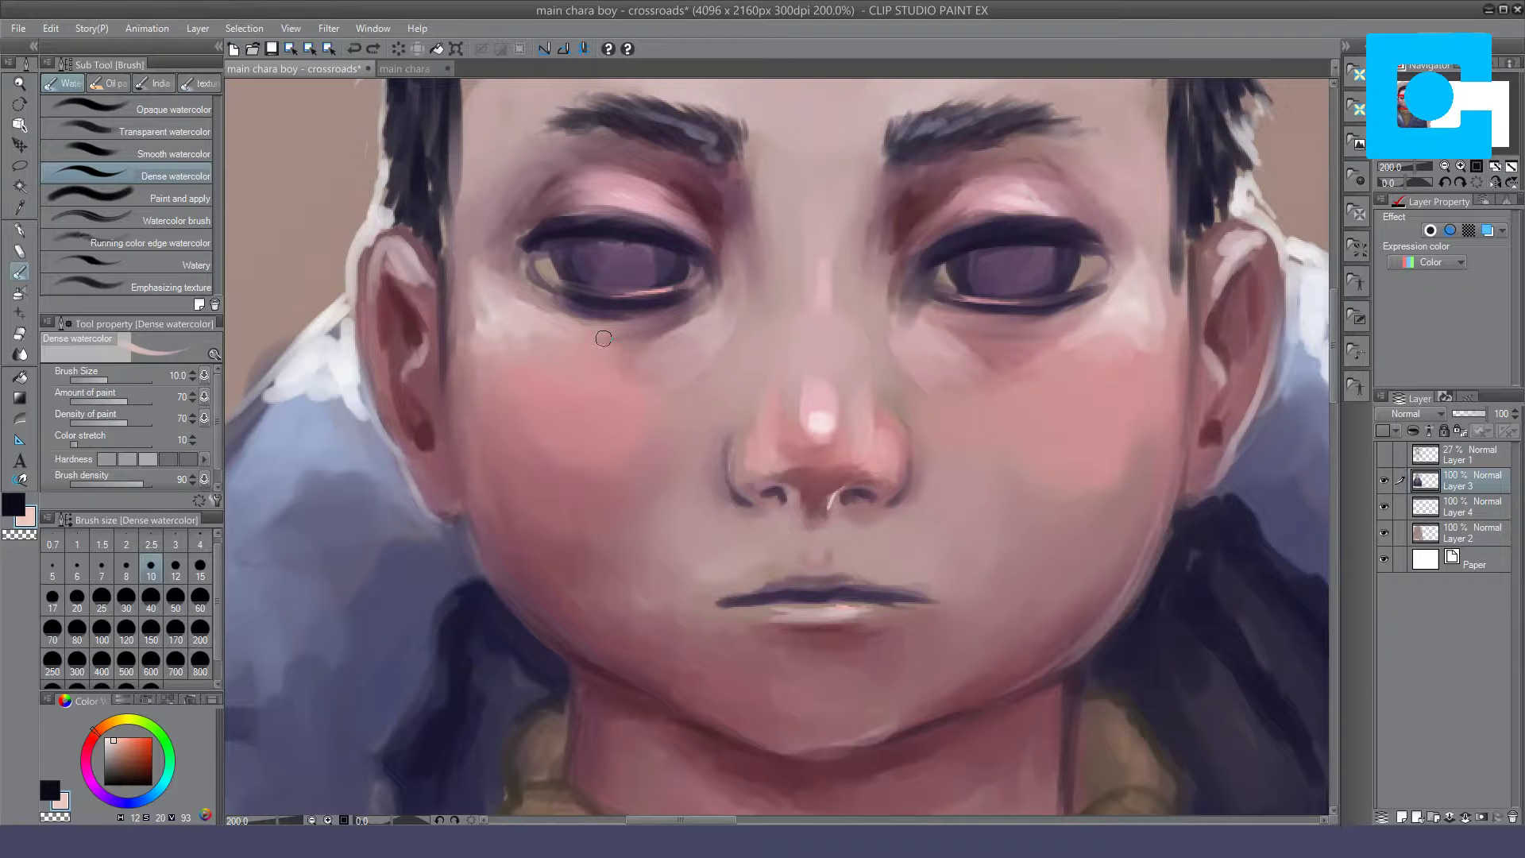
{"action": "left_click_drag", "start_coordinate": [604, 338], "coordinate": [785, 216]}
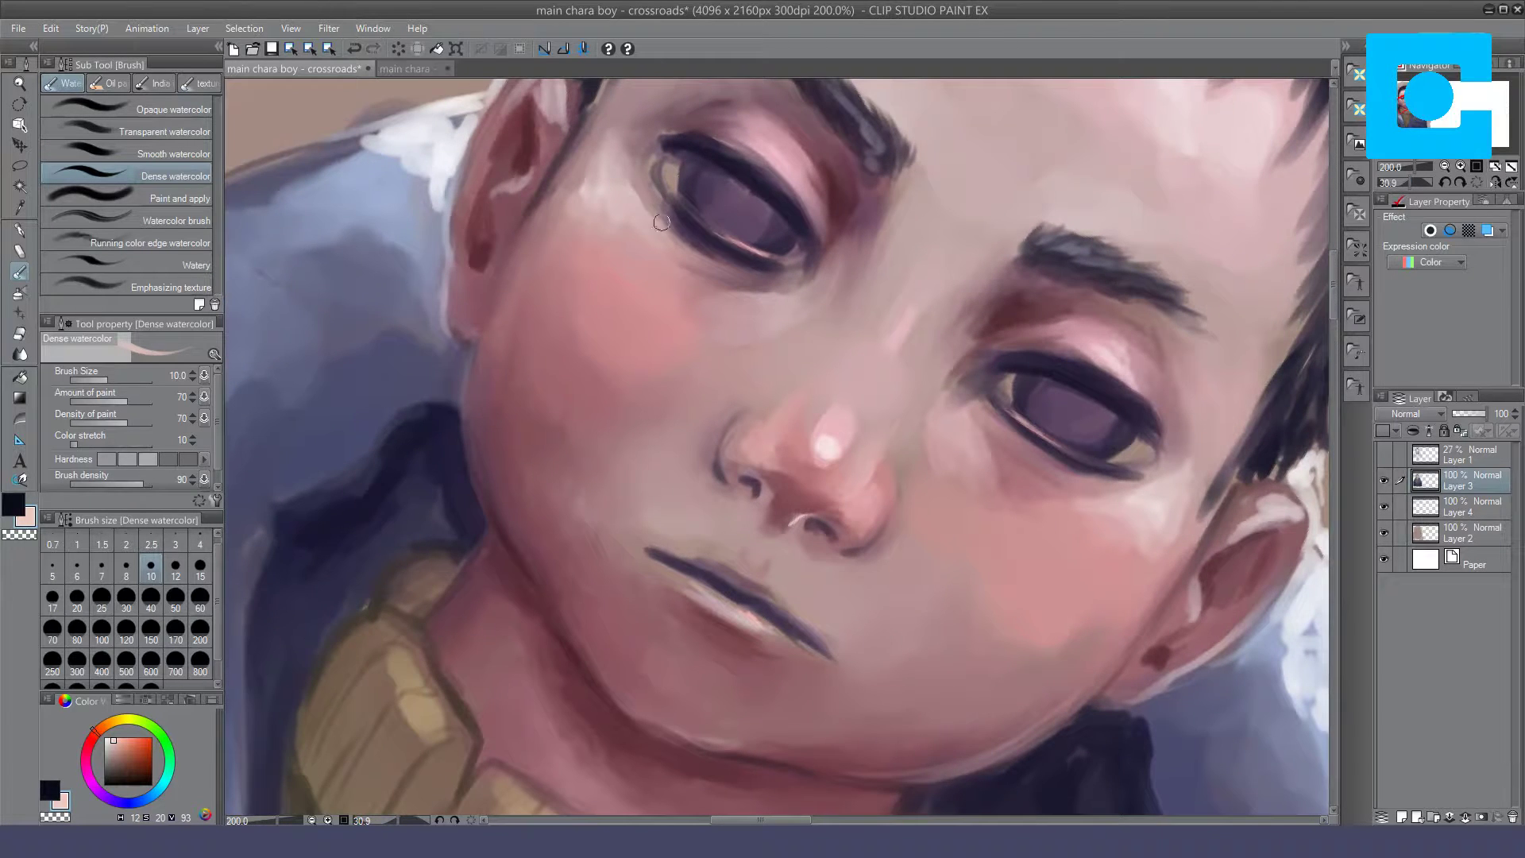
{"action": "left_click_drag", "start_coordinate": [667, 224], "coordinate": [694, 250]}
{"action": "left_click", "coordinate": [1402, 185]}
{"action": "left_click_drag", "start_coordinate": [1401, 185], "coordinate": [1393, 184]}
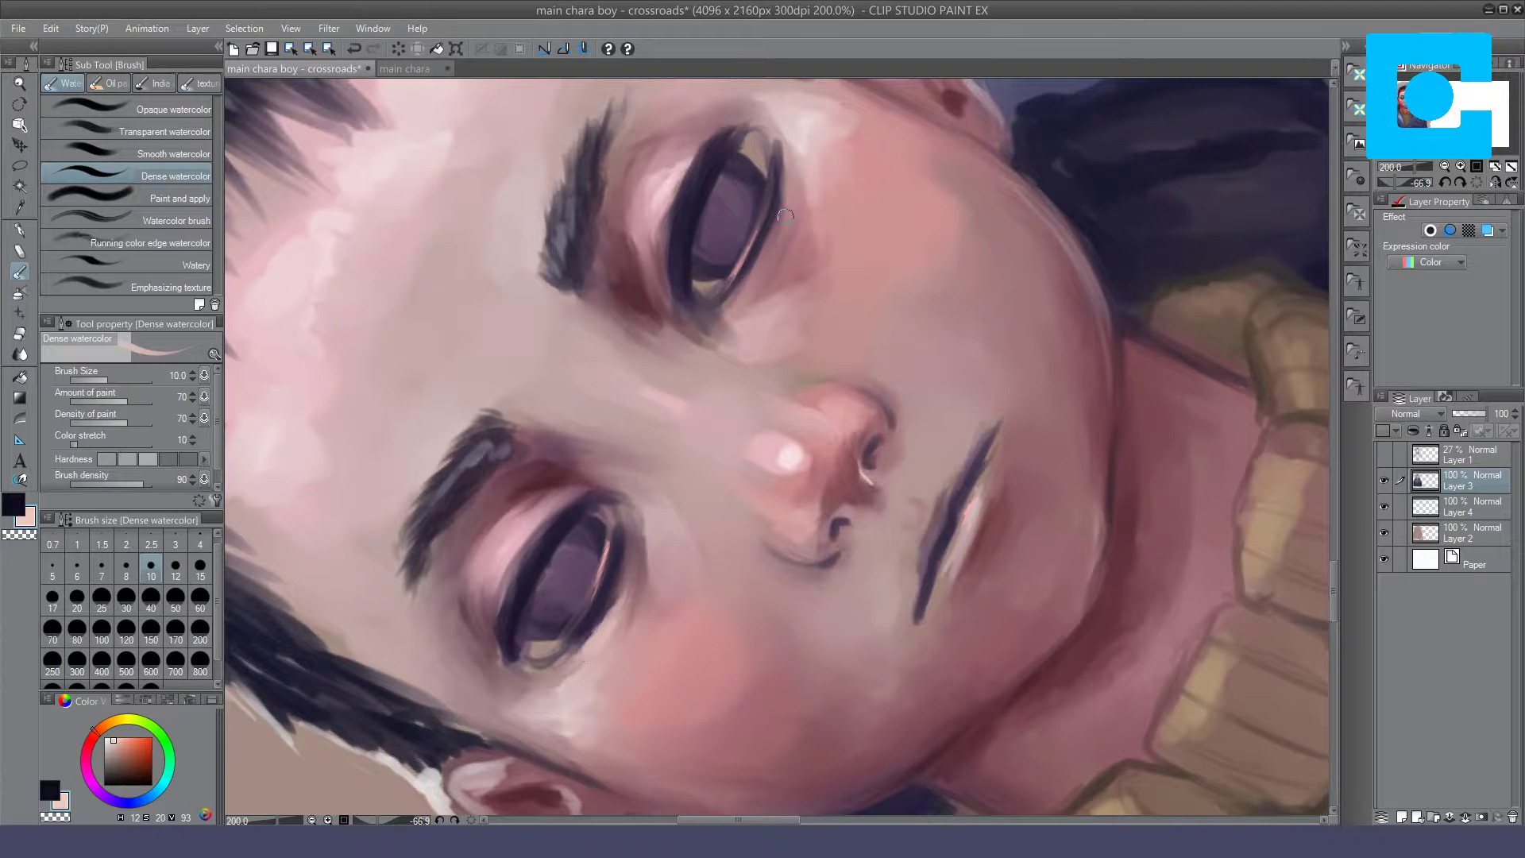
{"action": "left_click_drag", "start_coordinate": [784, 234], "coordinate": [779, 171]}
Step: Lighten the upper eyelids of both eyes in peach with Dense watercolor
{"action": "left_click_drag", "start_coordinate": [660, 247], "coordinate": [663, 204]}
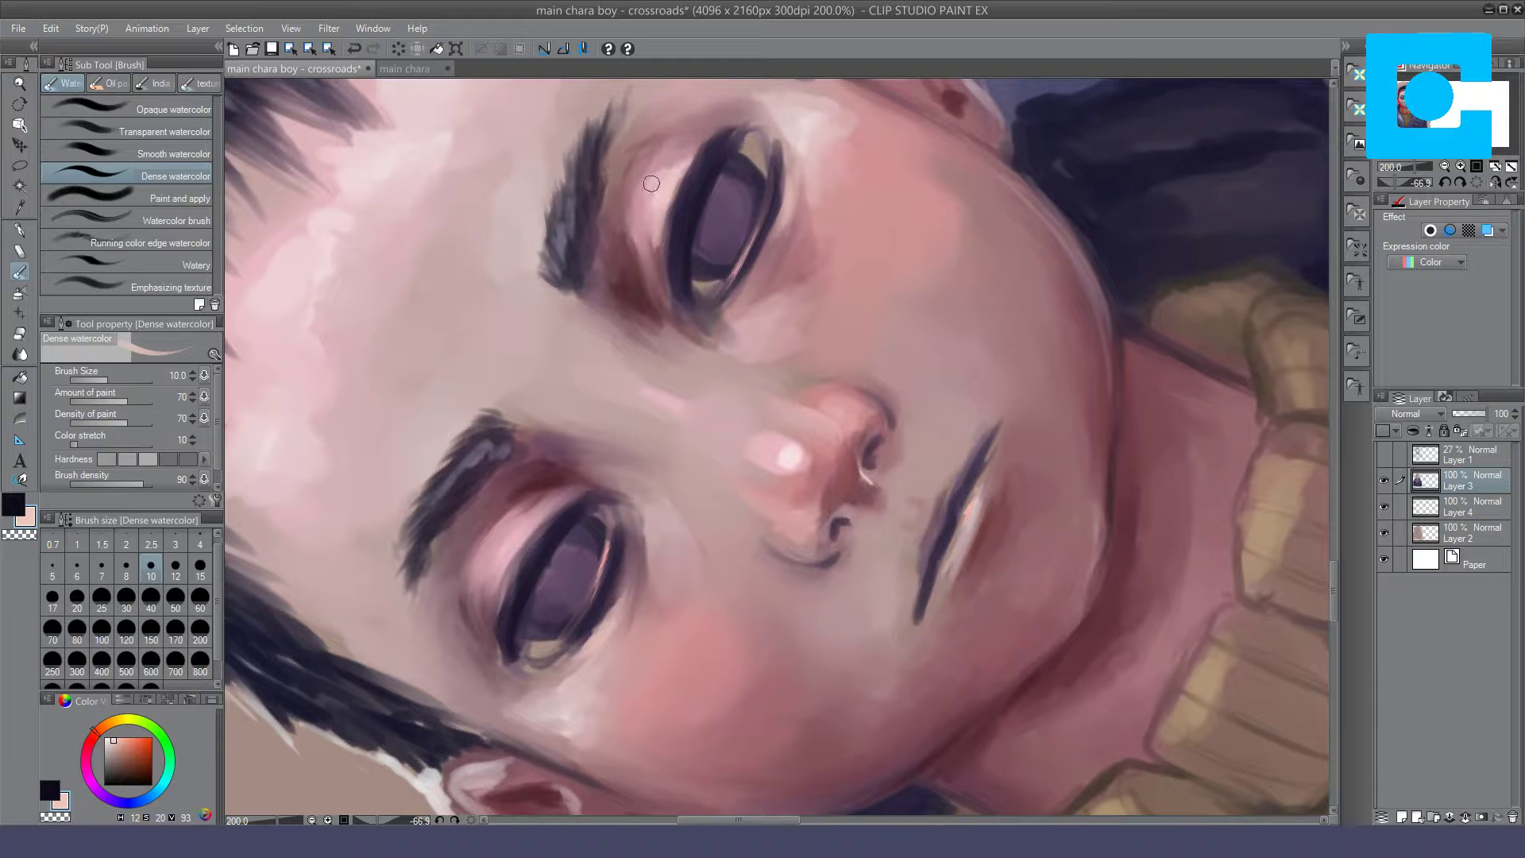
{"action": "left_click_drag", "start_coordinate": [510, 544], "coordinate": [492, 574]}
{"action": "left_click", "coordinate": [1476, 184]}
{"action": "left_click", "coordinate": [163, 105]}
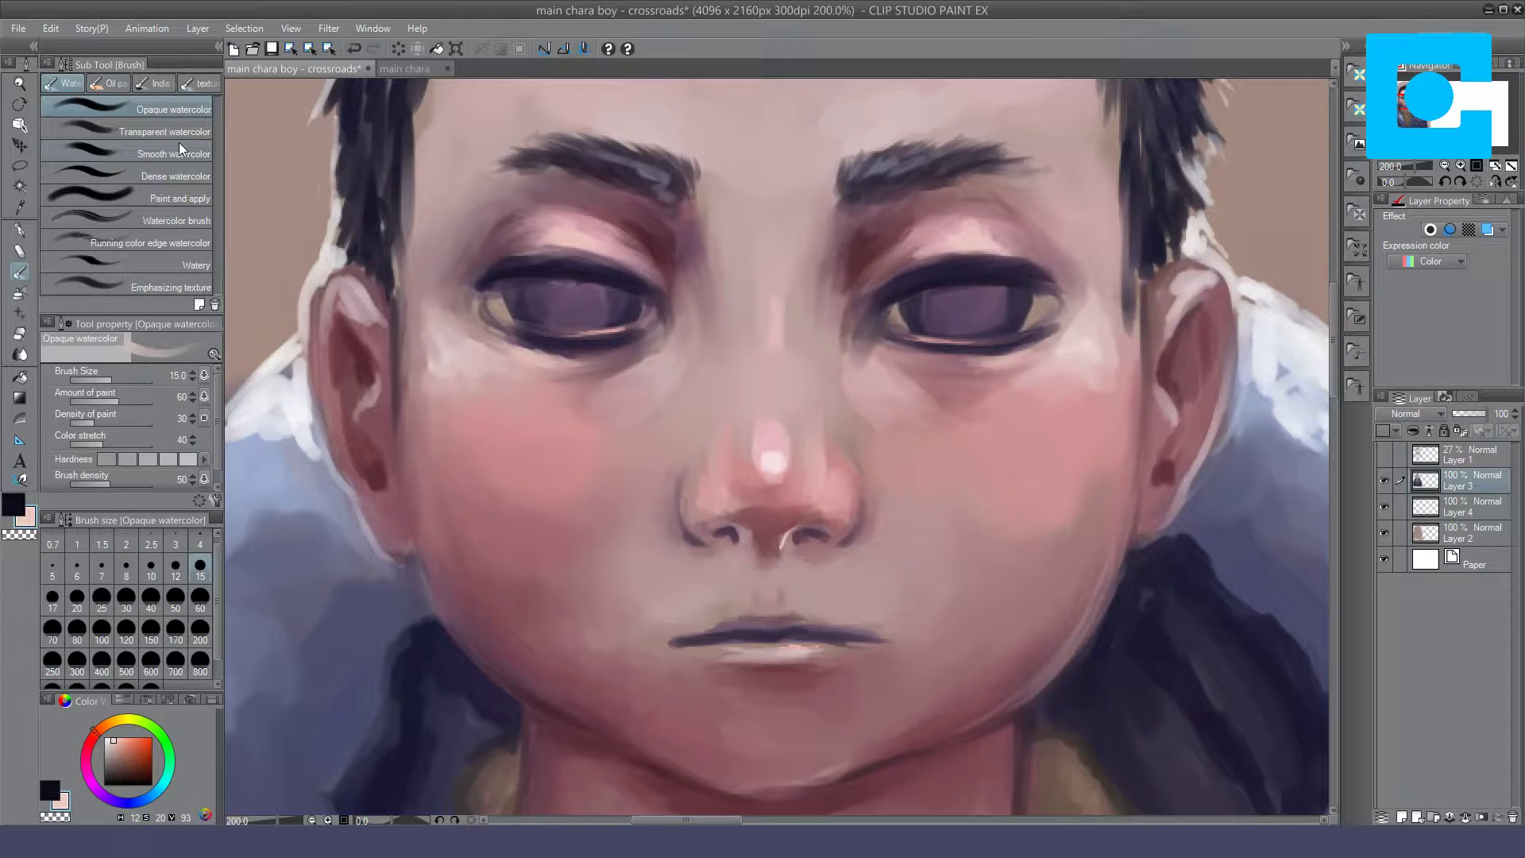
Step: Deepen the upper eyelid crease on the canvas's right half in dark plum (H 319, S 63, V 18) with Dense watercolor
{"action": "left_click", "coordinate": [175, 175]}
{"action": "left_click", "coordinate": [135, 776]}
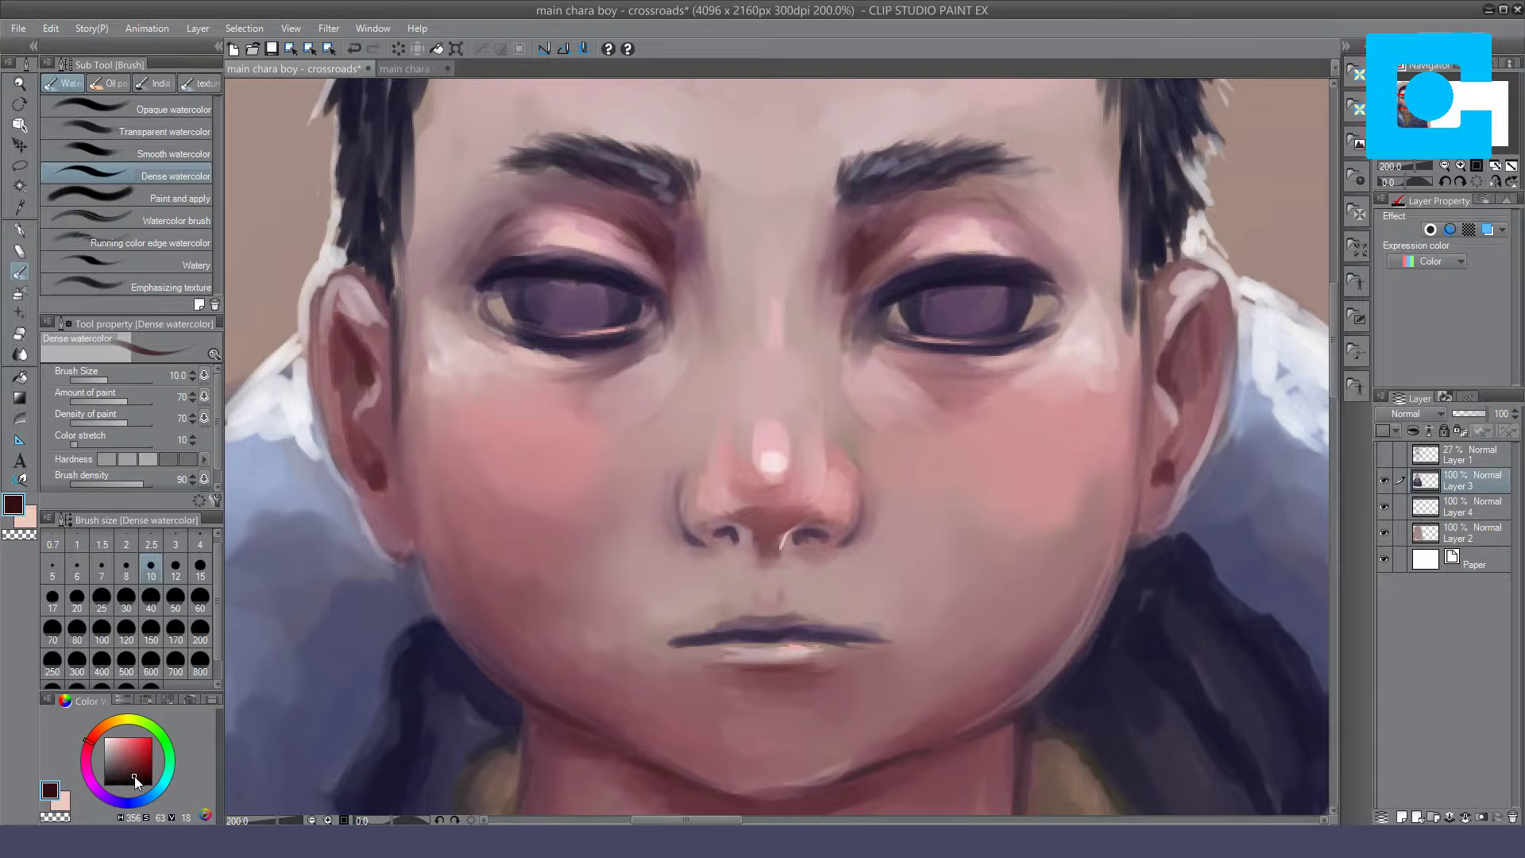
{"action": "left_click_drag", "start_coordinate": [87, 740], "coordinate": [83, 769]}
{"action": "left_click_drag", "start_coordinate": [1406, 181], "coordinate": [1419, 183]}
{"action": "left_click_drag", "start_coordinate": [819, 515], "coordinate": [562, 416]}
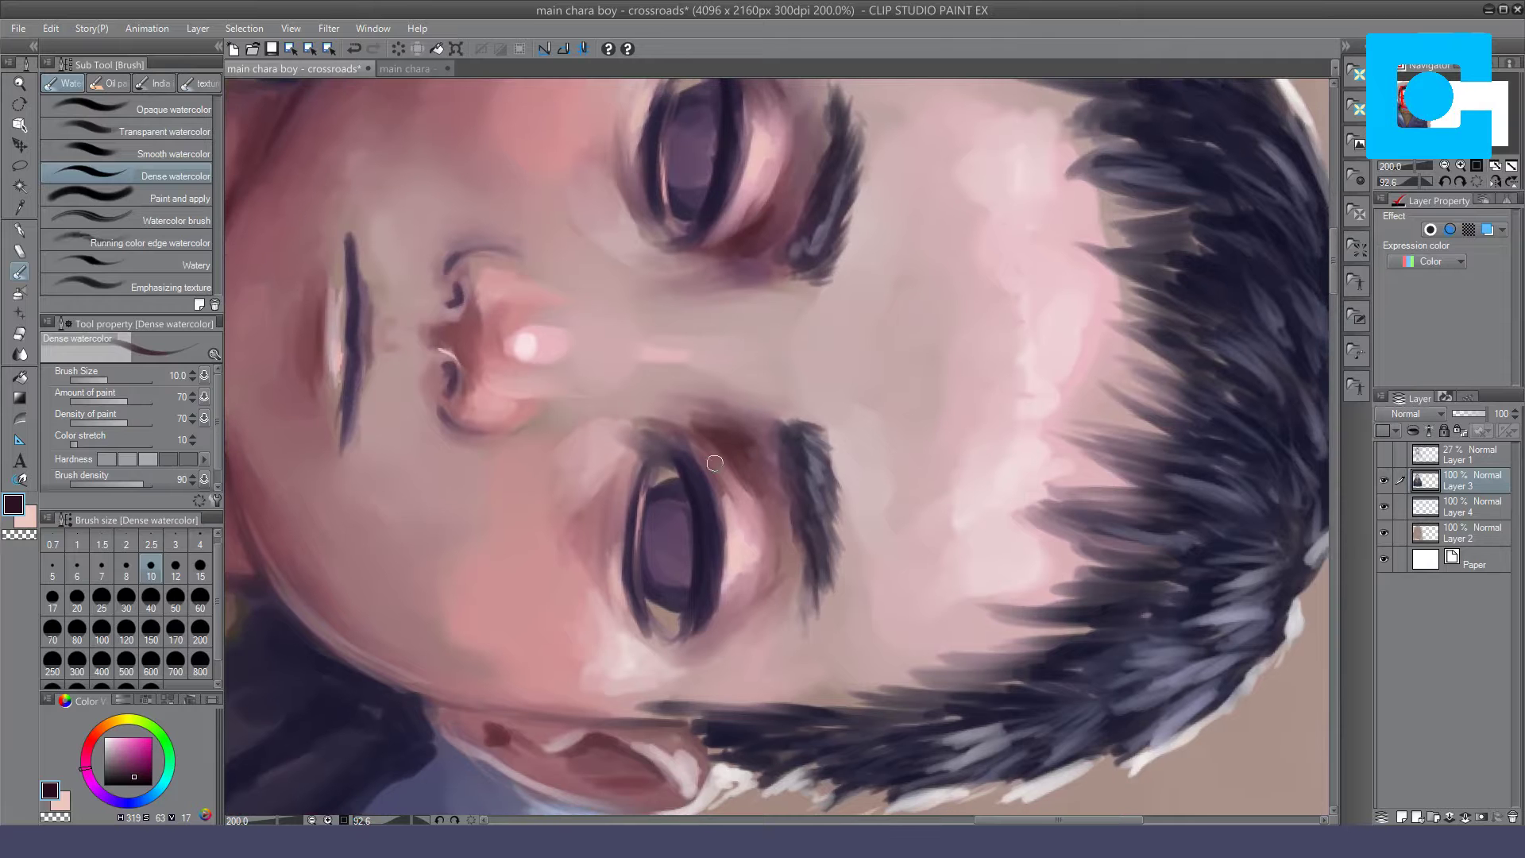
{"action": "key", "text": "ctrl+z"}
{"action": "left_click_drag", "start_coordinate": [740, 464], "coordinate": [769, 528]}
{"action": "mouse_move", "coordinate": [715, 439]}
{"action": "left_mouse_down"}
{"action": "mouse_move", "coordinate": [760, 500]}
{"action": "mouse_move", "coordinate": [766, 566]}
{"action": "left_mouse_up"}
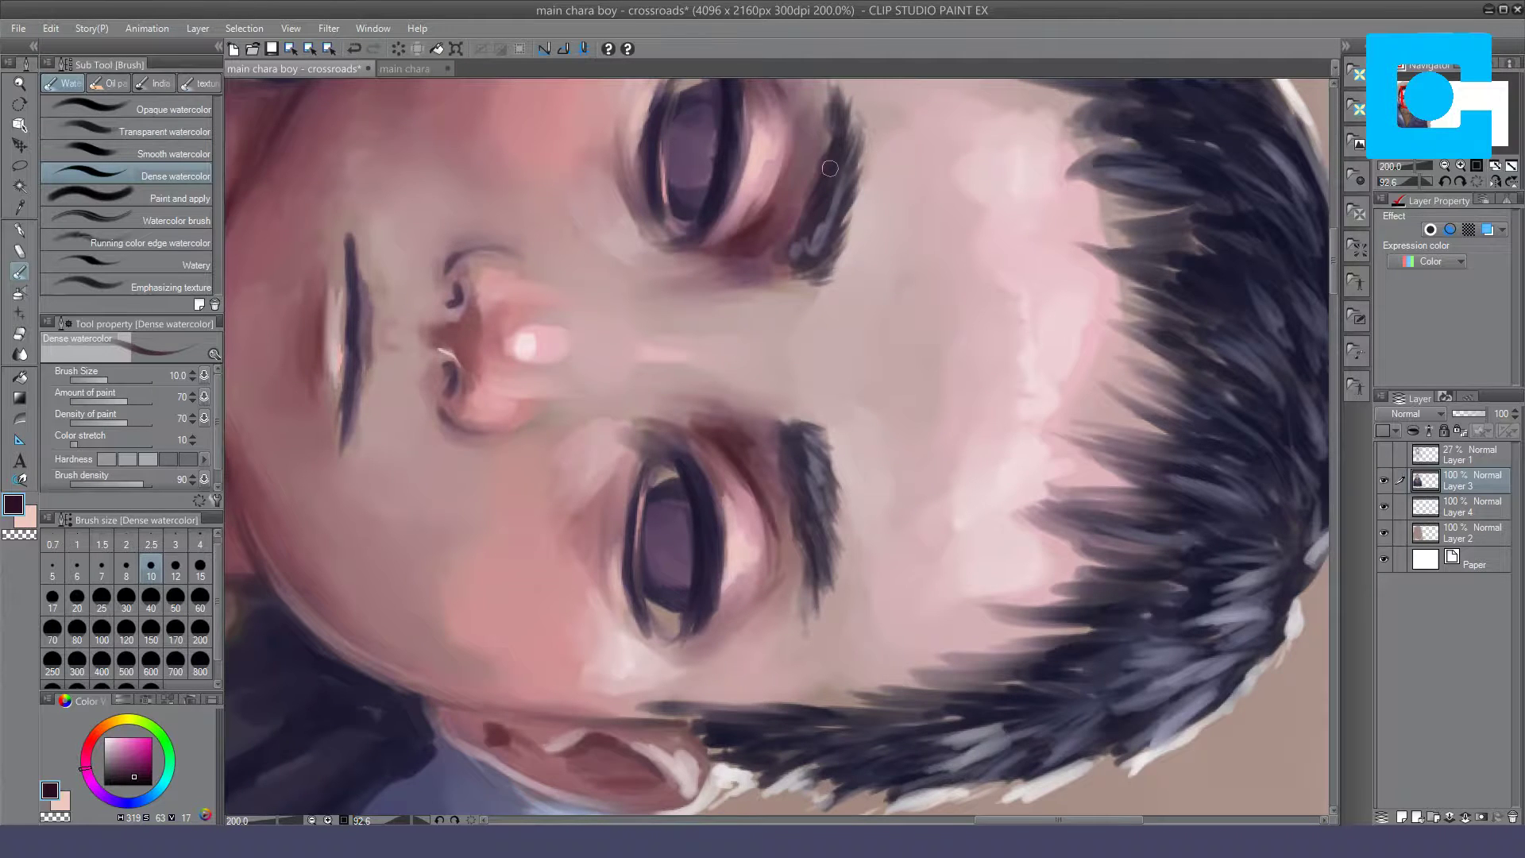
Step: Paint the other eye's upper eyelid crease out to its outer corner in the same dark plum
{"action": "left_click", "coordinate": [1409, 183]}
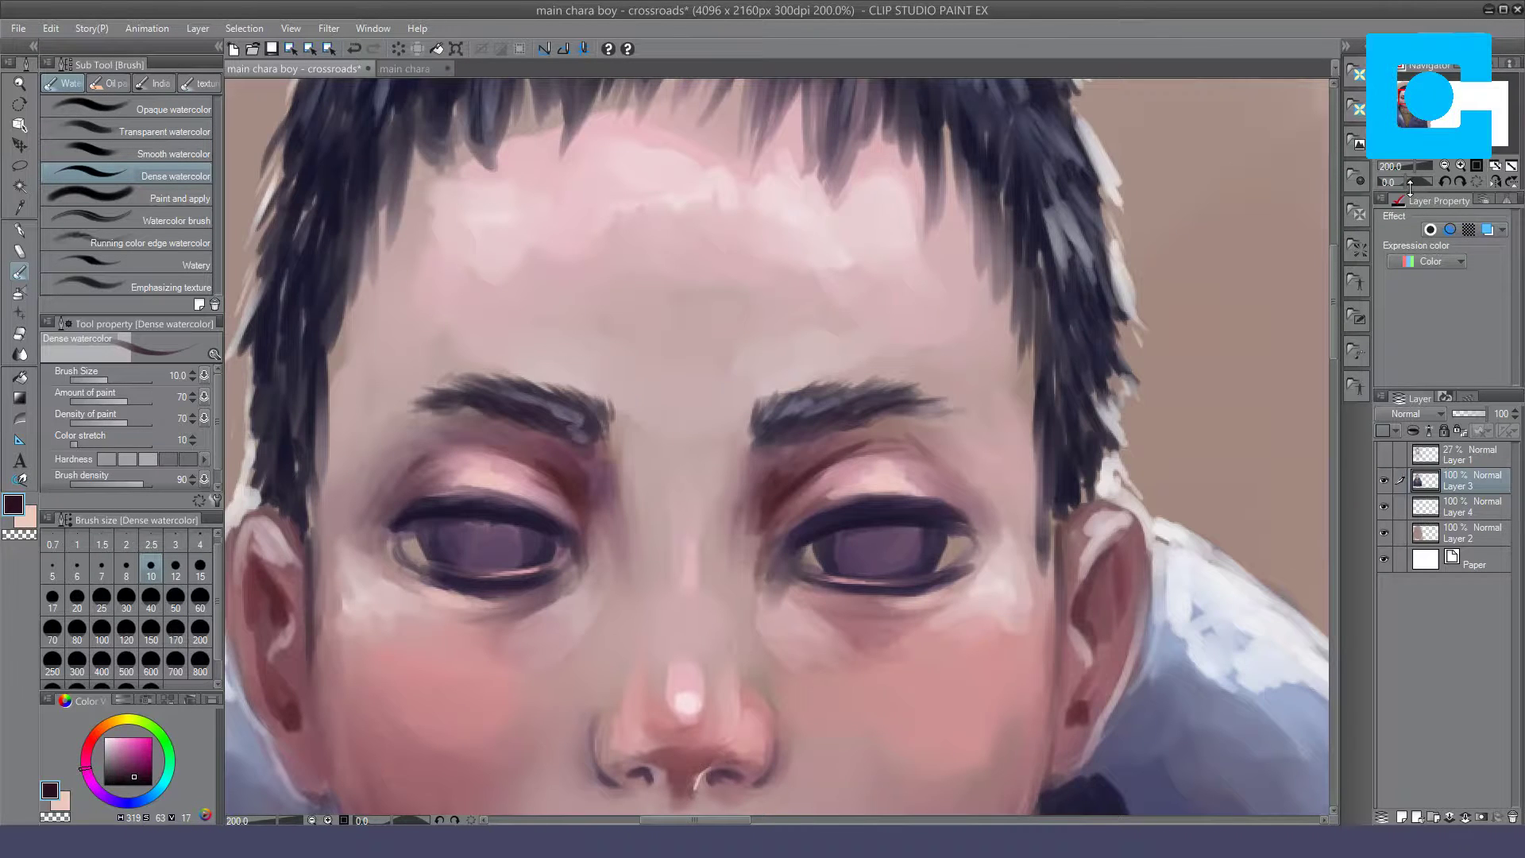
{"action": "left_click_drag", "start_coordinate": [1405, 182], "coordinate": [1392, 183]}
{"action": "left_click_drag", "start_coordinate": [812, 511], "coordinate": [781, 533]}
{"action": "key", "text": "ctrl+z"}
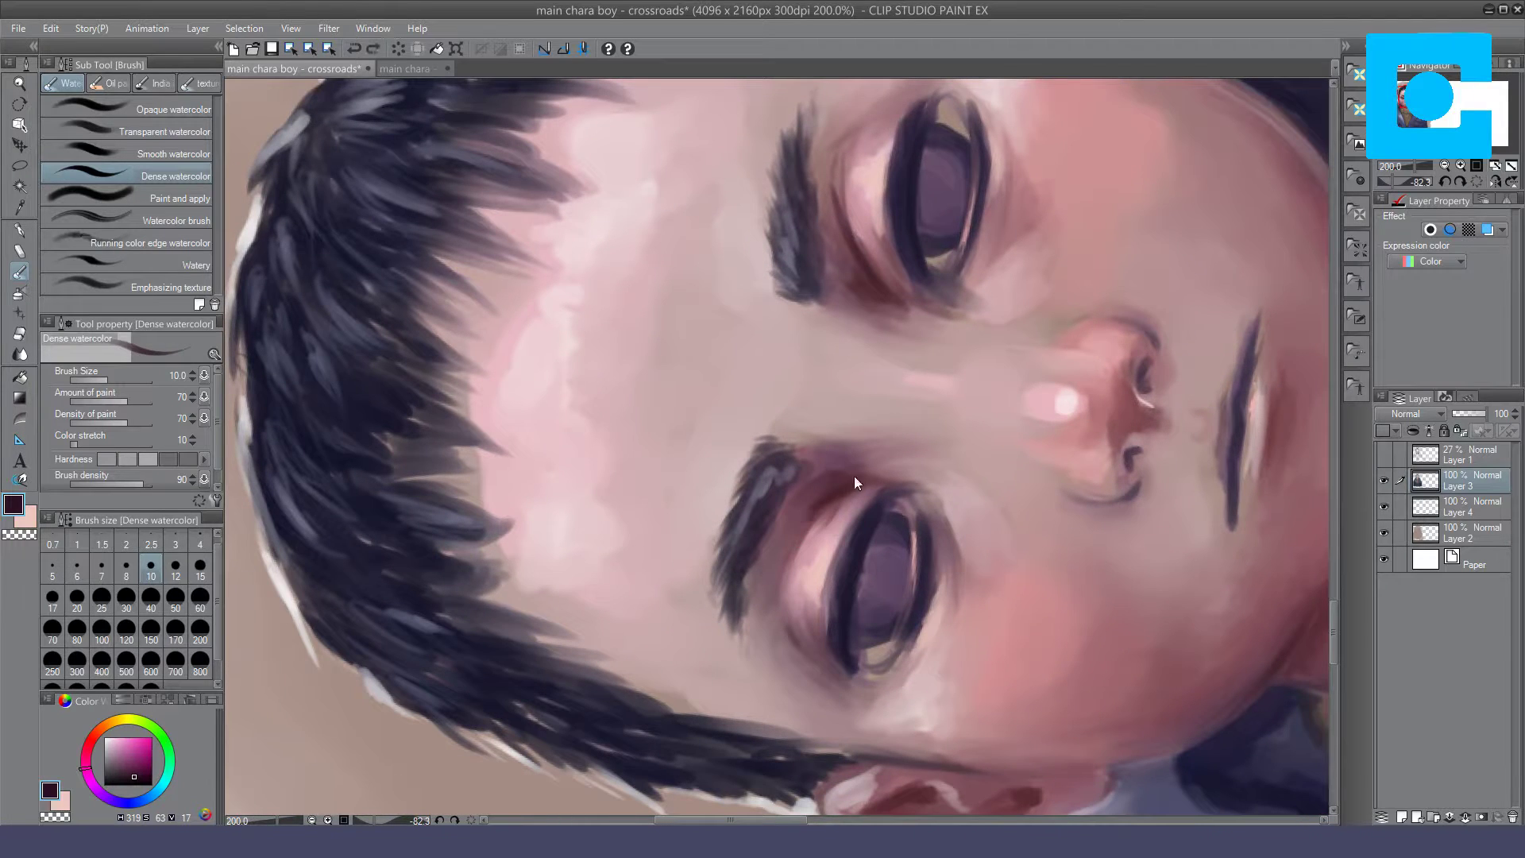
{"action": "key", "text": "ctrl+y"}
{"action": "left_click_drag", "start_coordinate": [785, 610], "coordinate": [805, 660]}
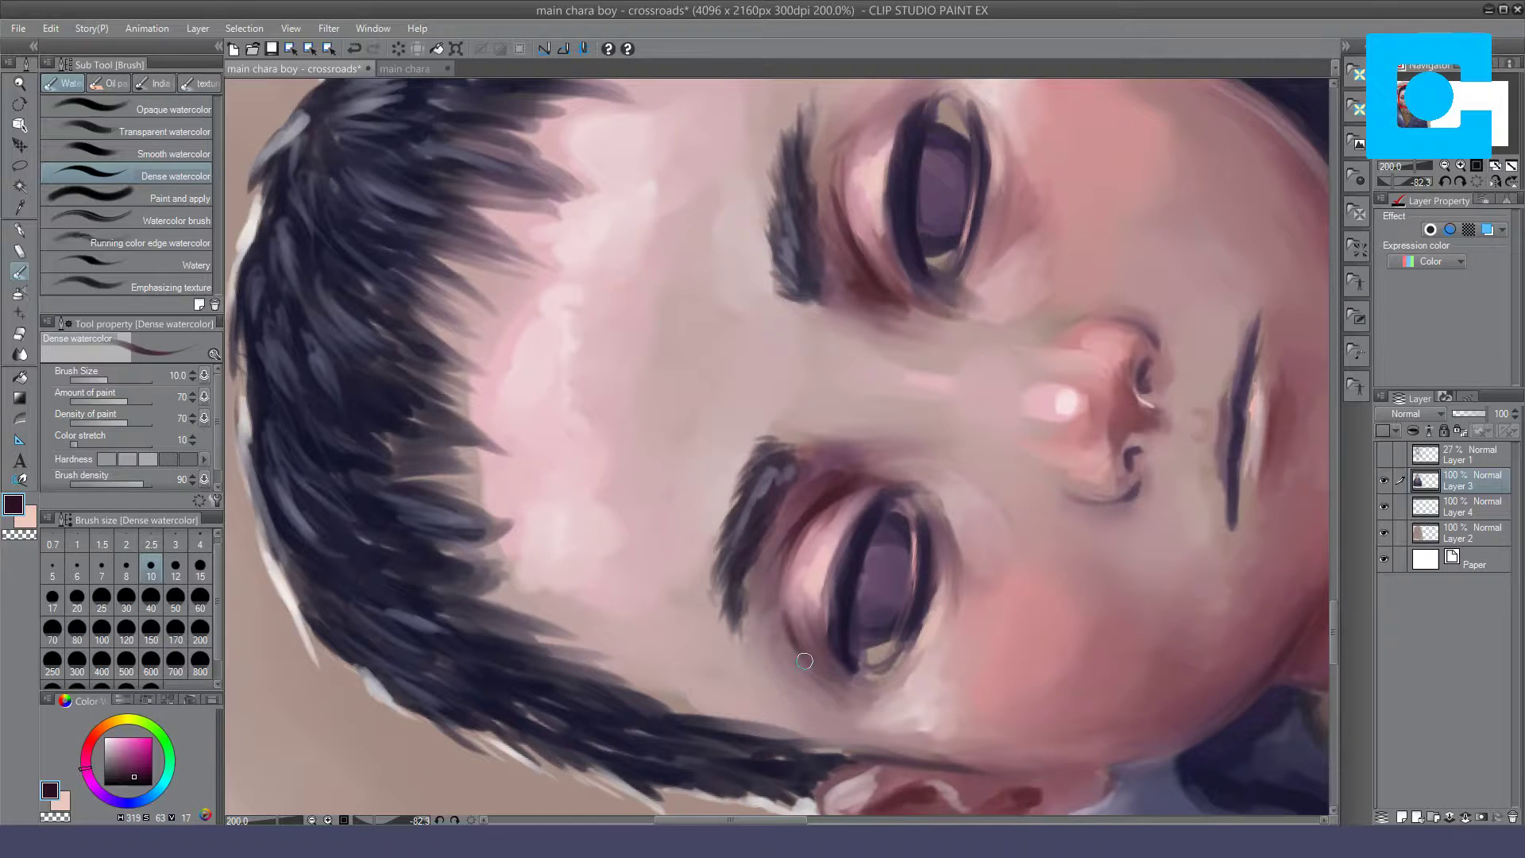
Step: Extend the dark plum crease around the outer corner of the eye on the canvas's right half with Dense watercolor
{"action": "key", "text": "ctrl+@"}
{"action": "left_click_drag", "start_coordinate": [999, 492], "coordinate": [670, 442]}
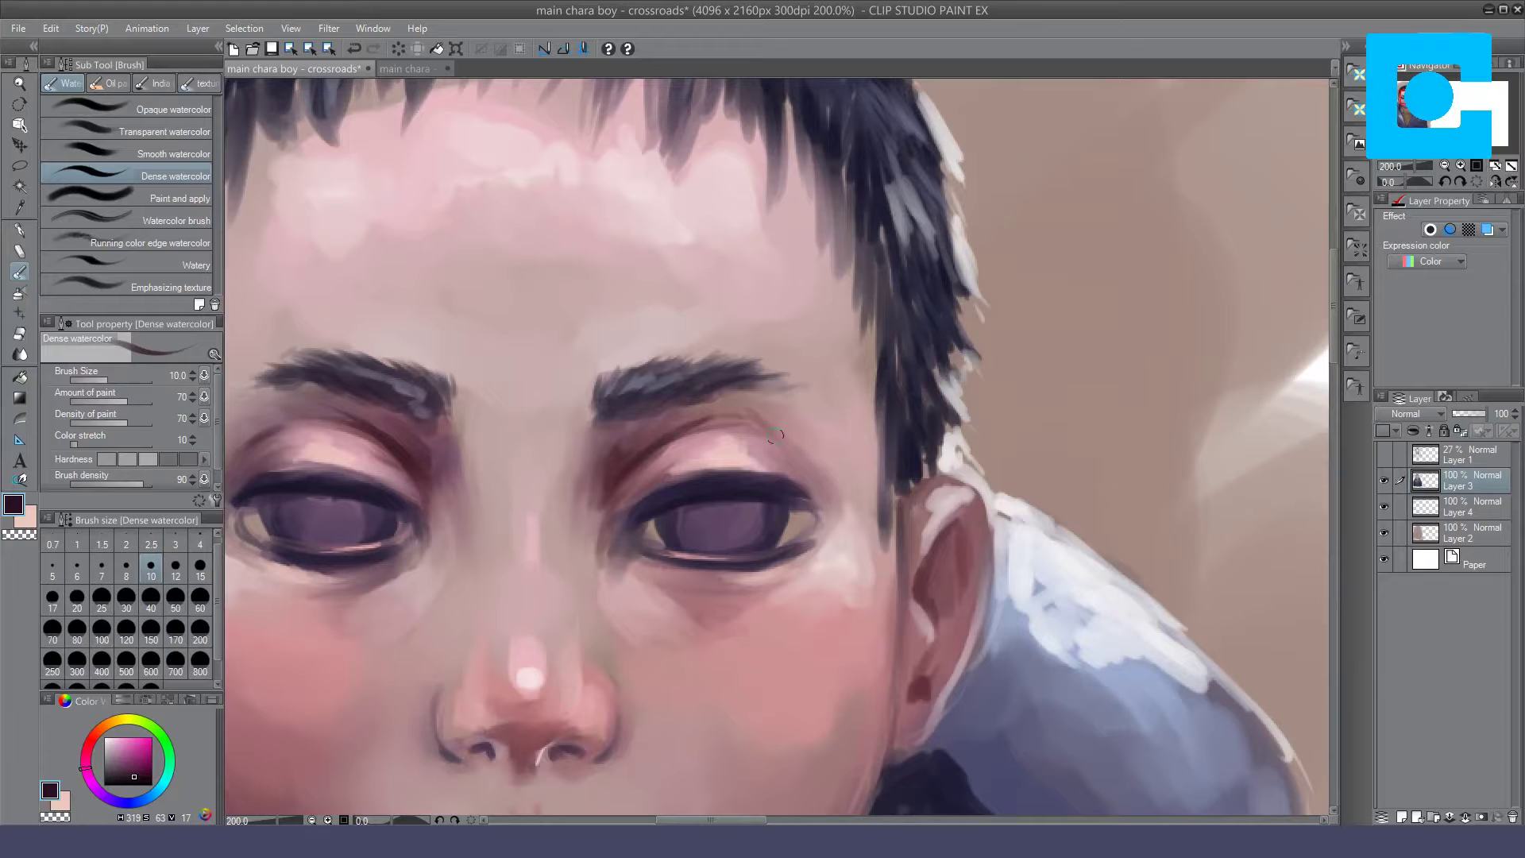
{"action": "left_click_drag", "start_coordinate": [781, 436], "coordinate": [813, 479]}
{"action": "left_click", "coordinate": [1444, 165]}
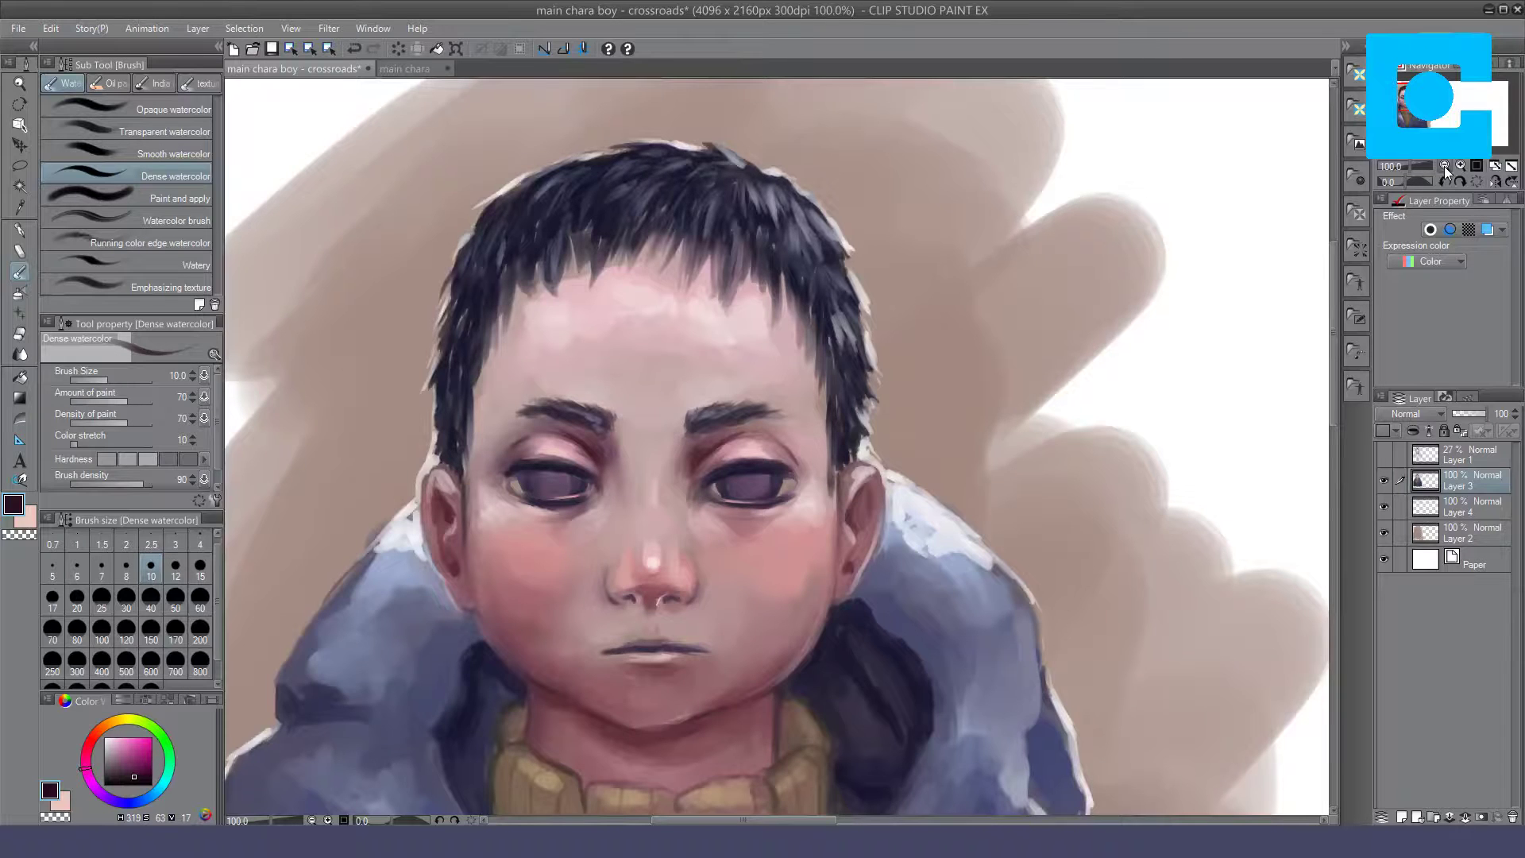
{"action": "left_click", "coordinate": [1444, 165]}
{"action": "left_click_drag", "start_coordinate": [1403, 179], "coordinate": [1386, 181]}
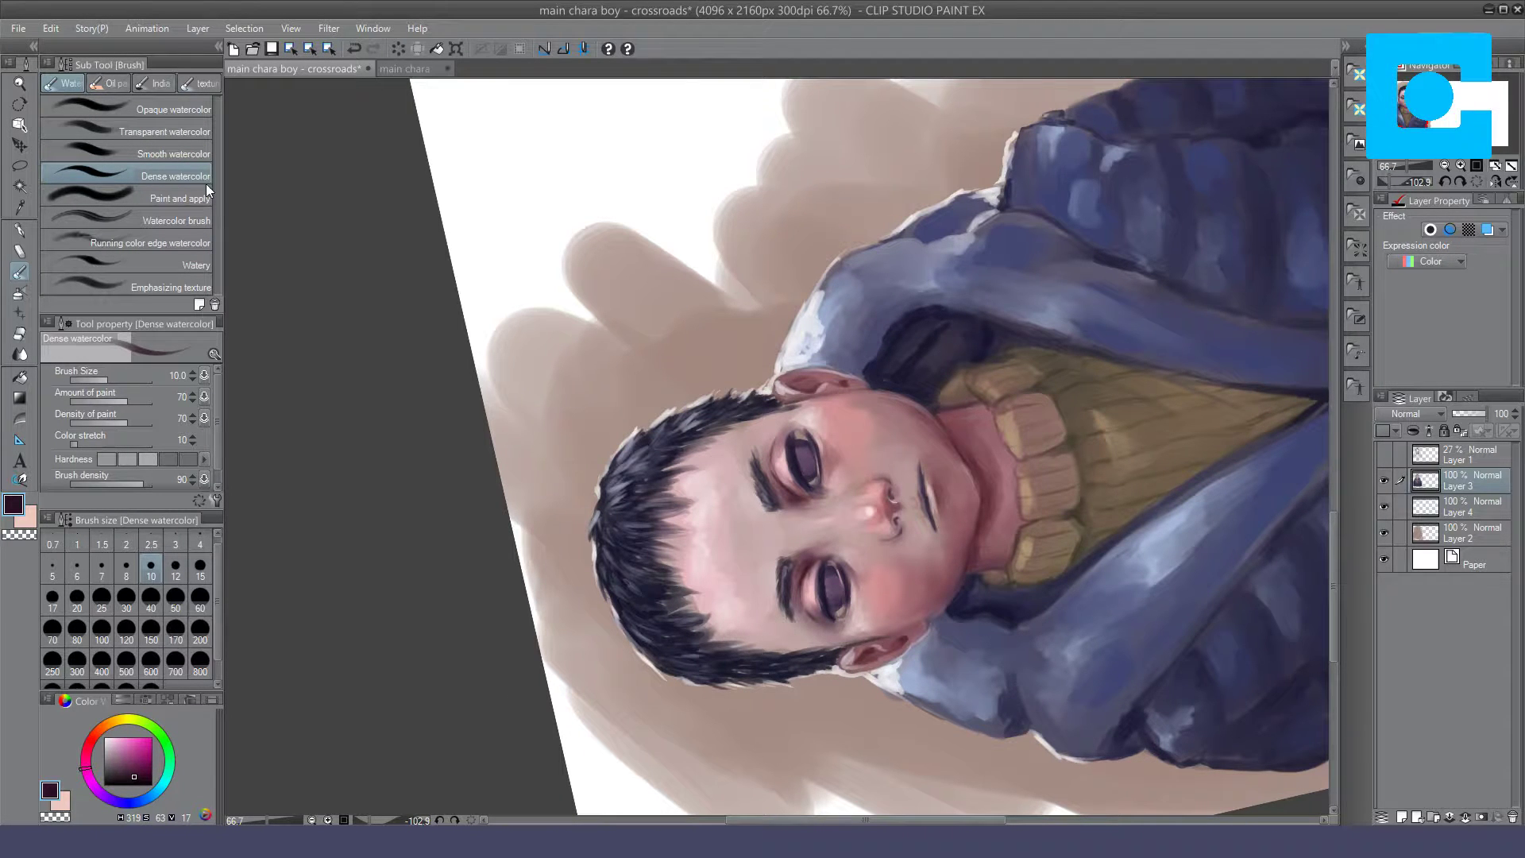
{"action": "left_click", "coordinate": [159, 108]}
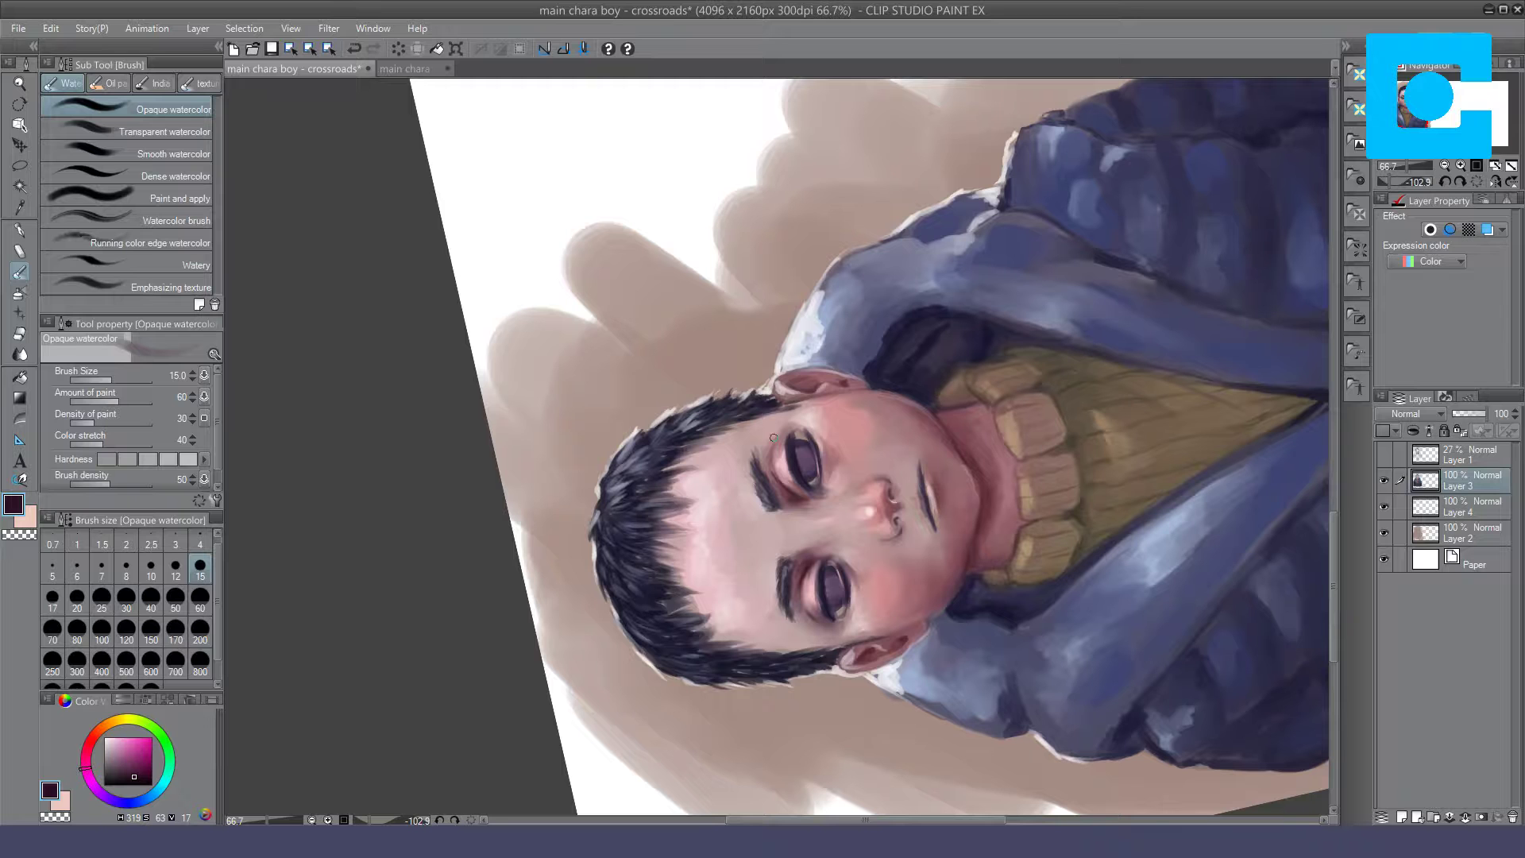
{"action": "left_click", "coordinate": [1473, 181]}
{"action": "left_click", "coordinate": [1459, 165]}
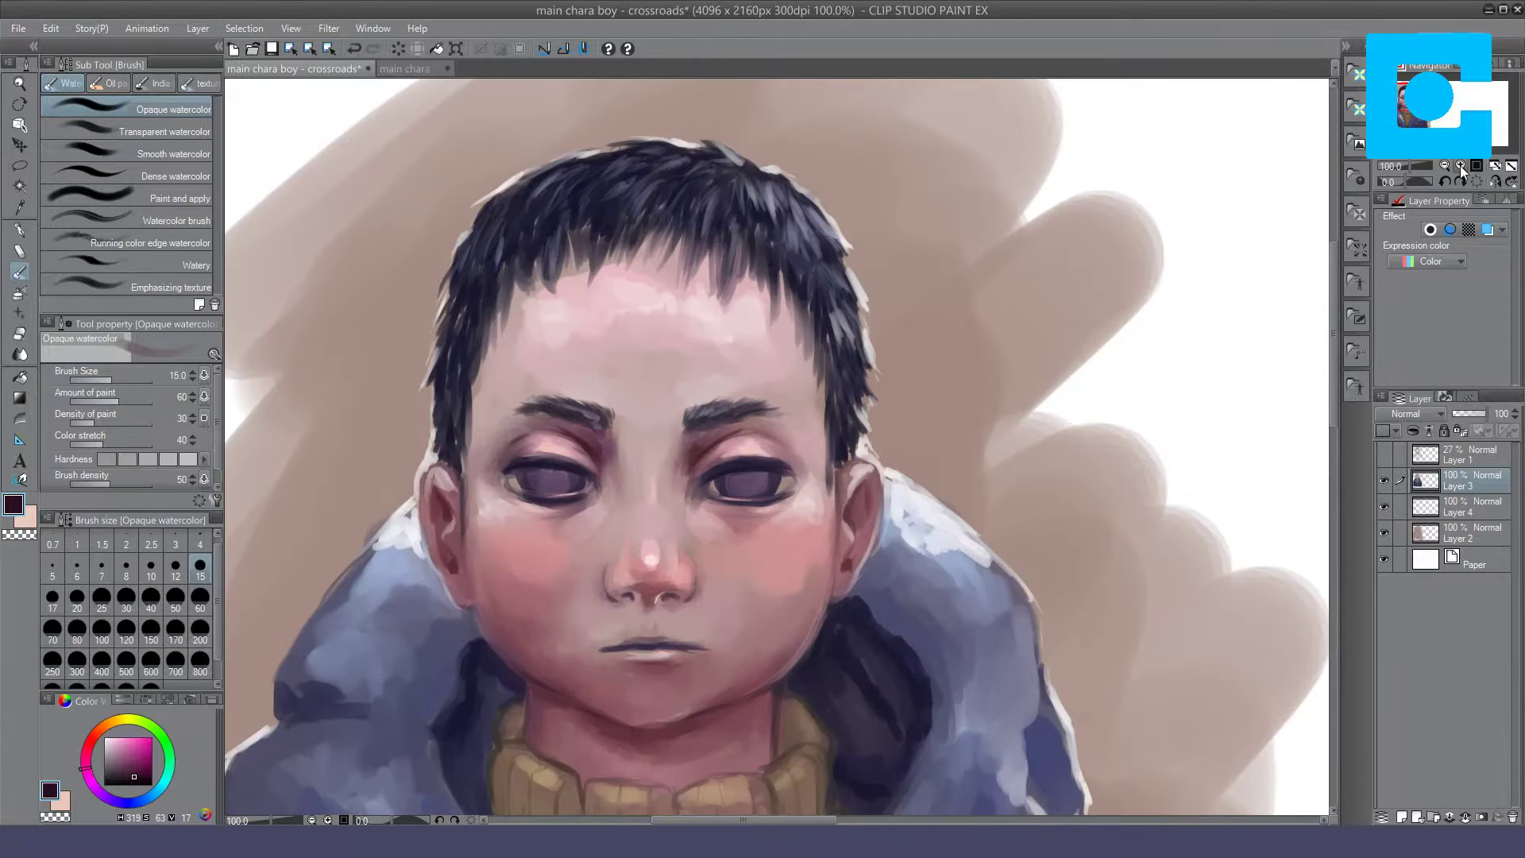
{"action": "left_click", "coordinate": [1460, 166]}
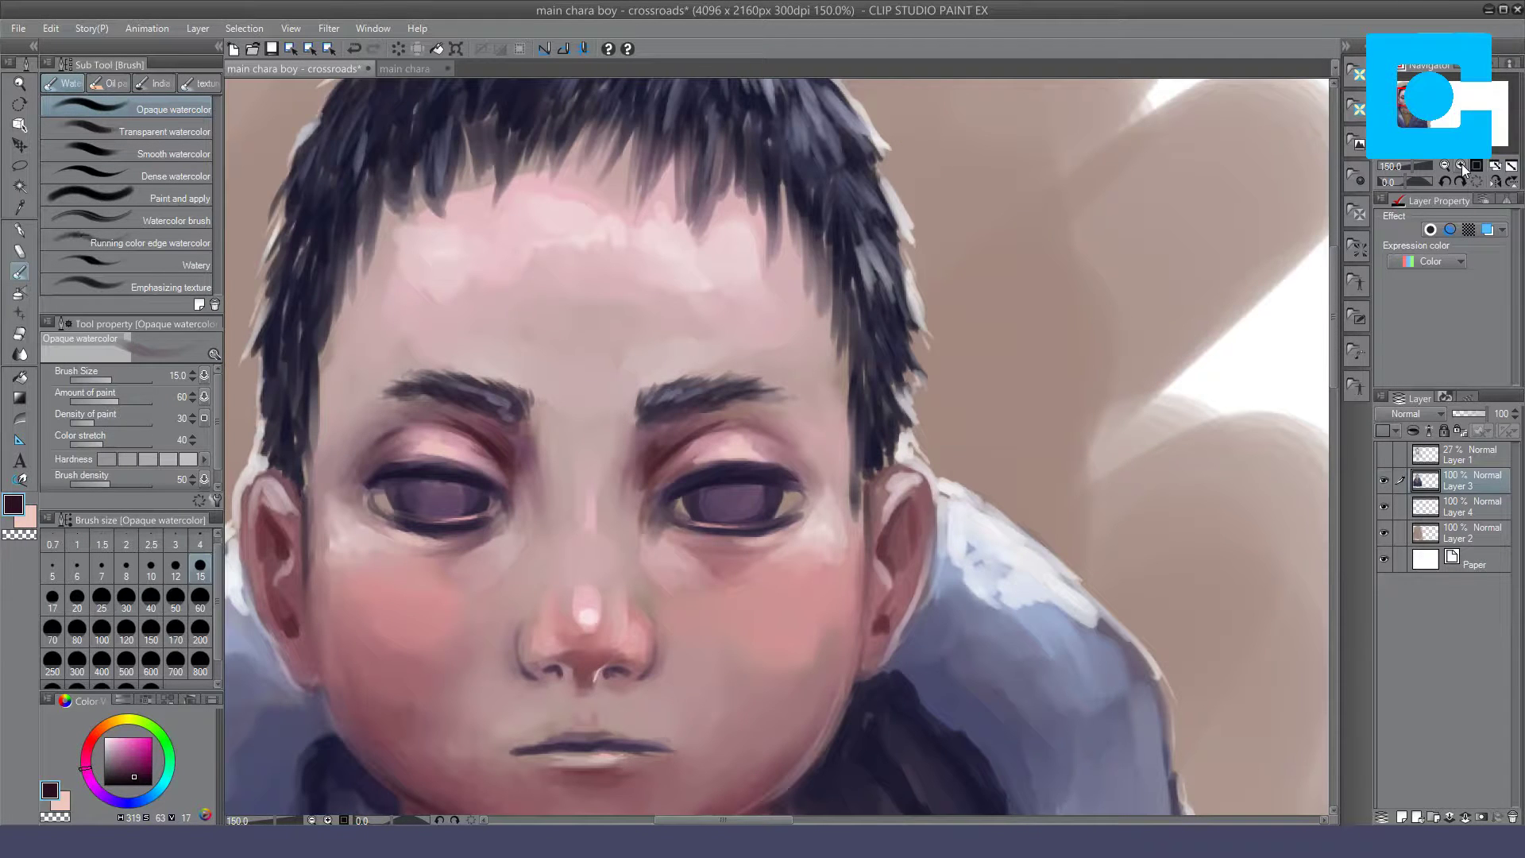
Step: Refine the upper eyelid crease on the canvas's right half, alternating Dense watercolor at size 10 and Opaque watercolor at size 15
{"action": "left_click", "coordinate": [161, 177]}
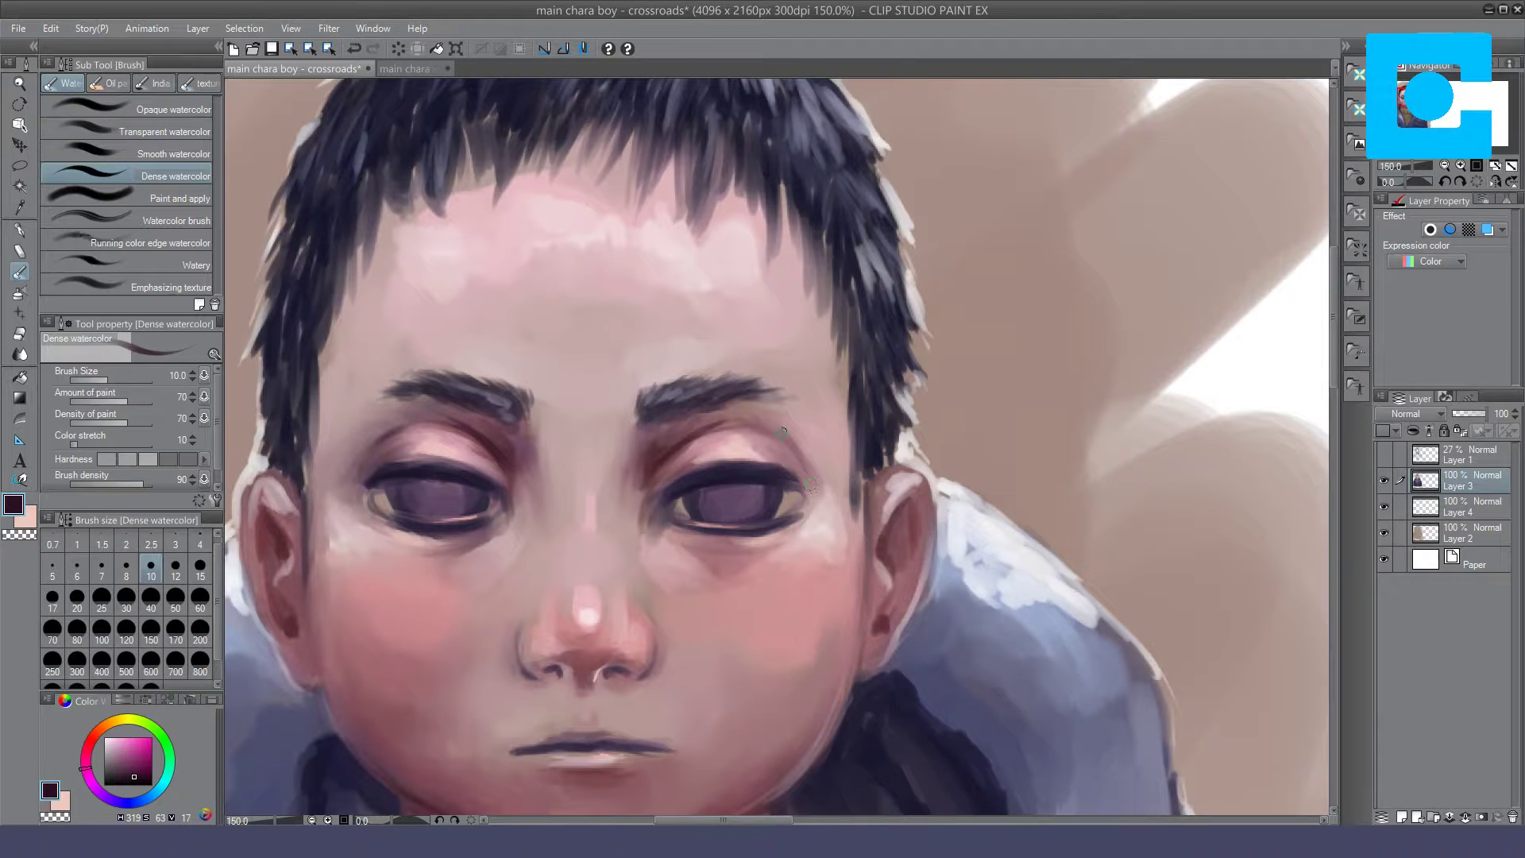
{"action": "left_click_drag", "start_coordinate": [759, 420], "coordinate": [757, 419]}
{"action": "left_click", "coordinate": [127, 108]}
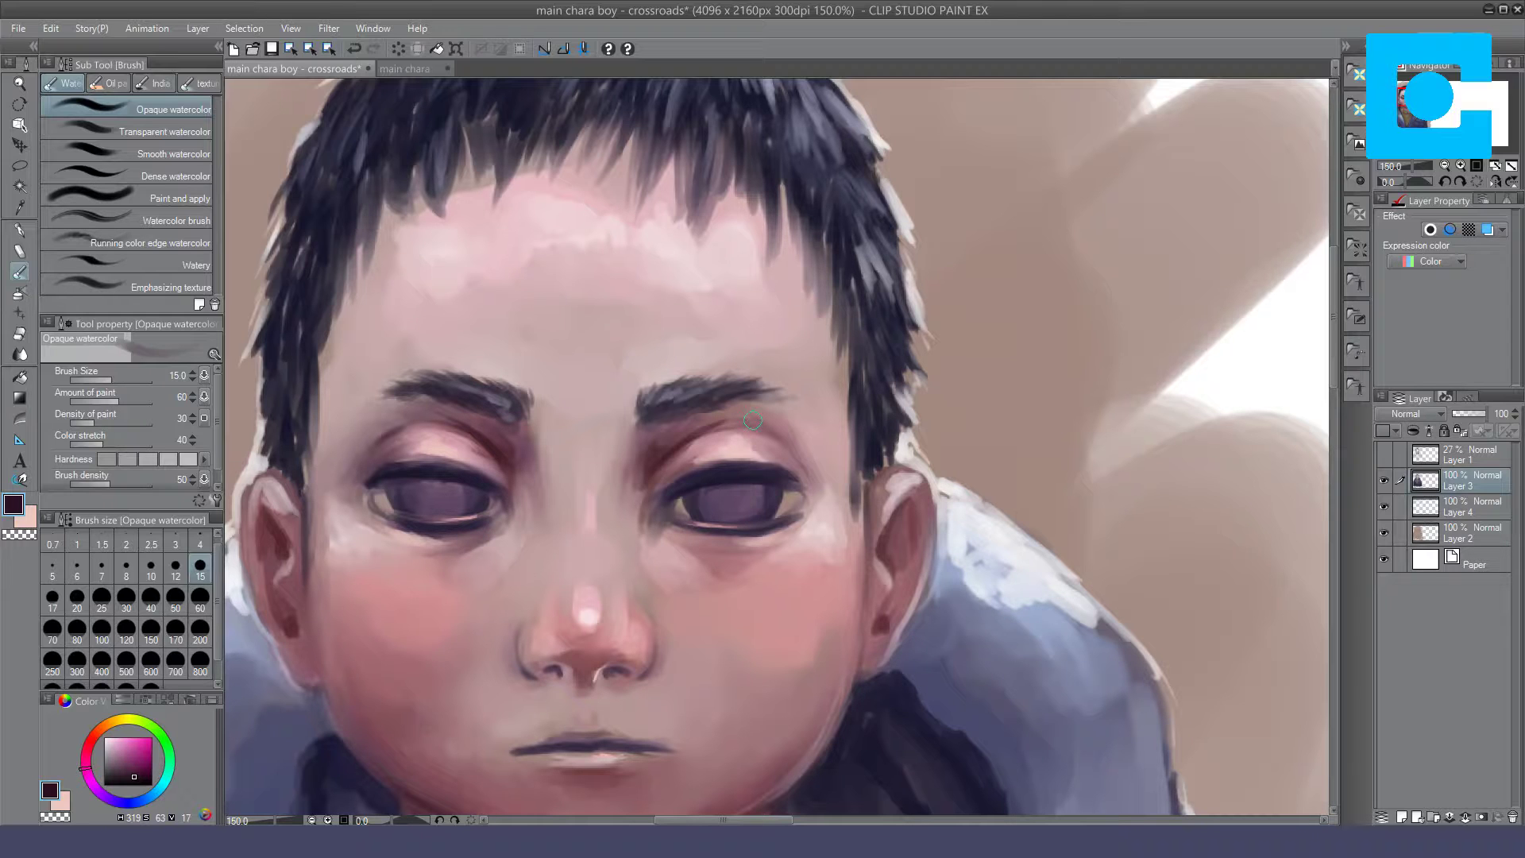
{"action": "left_click", "coordinate": [176, 178]}
{"action": "left_click_drag", "start_coordinate": [655, 462], "coordinate": [700, 439]}
{"action": "left_click", "coordinate": [173, 110]}
Step: Paint light peach (H 12, S 20, V 93) onto the upper eyelid on the canvas's right half with Opaque watercolor at size 10
{"action": "left_click", "coordinate": [1444, 166]}
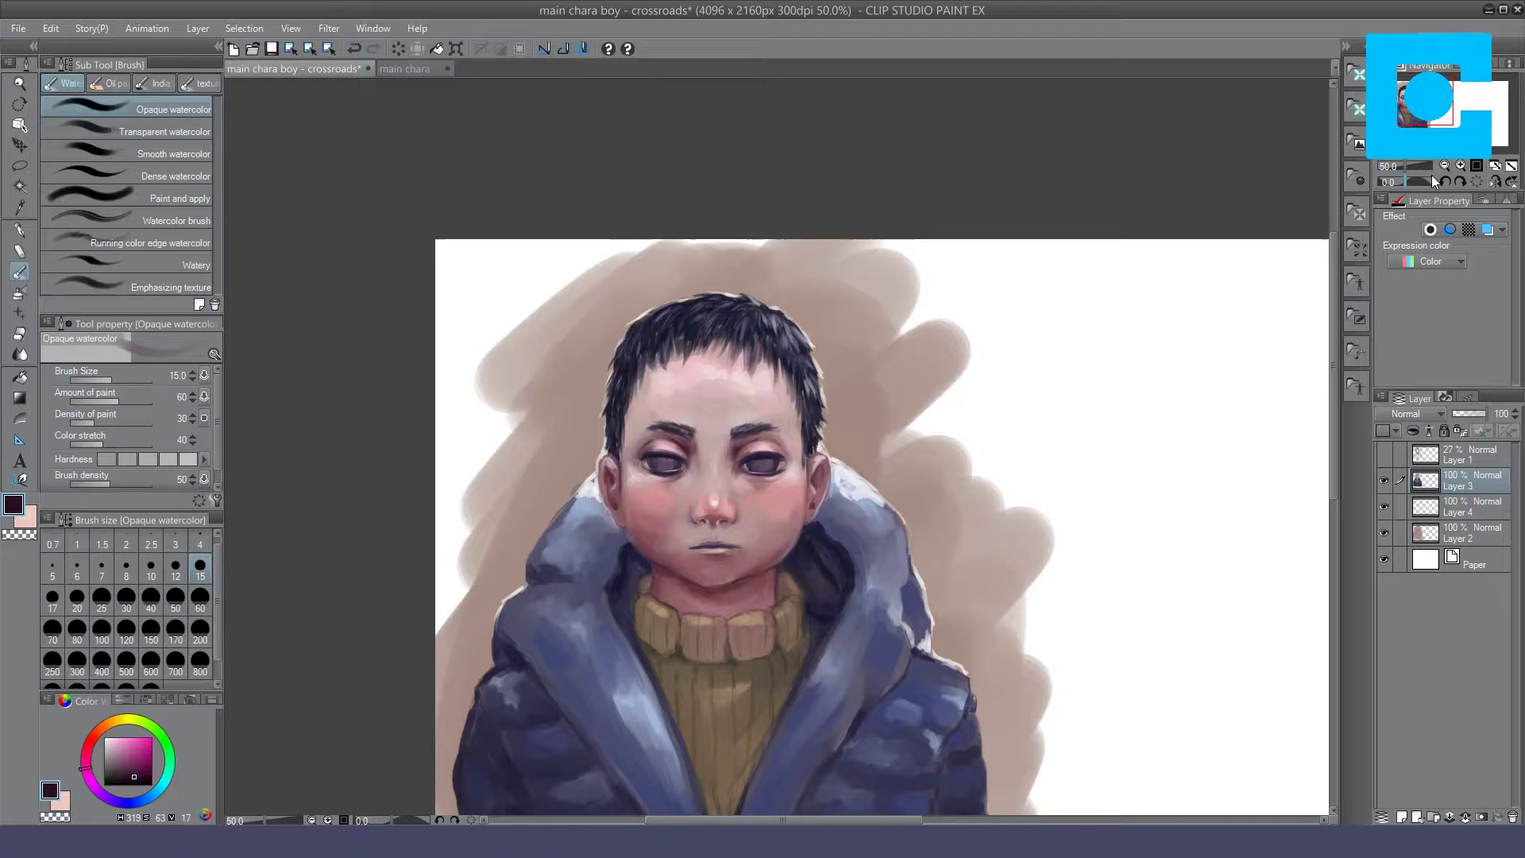
{"action": "left_click", "coordinate": [1431, 174]}
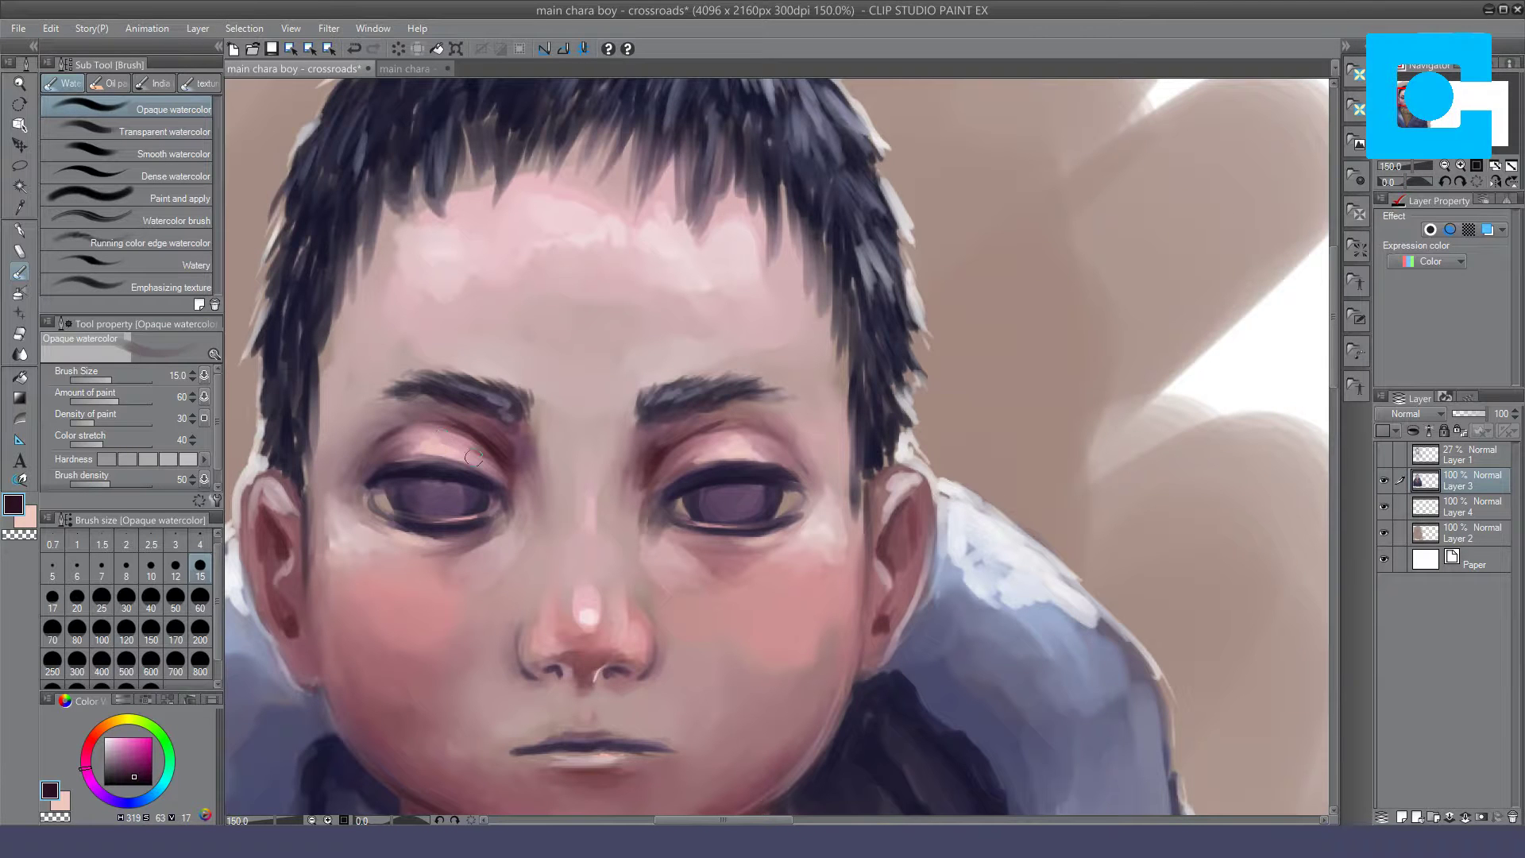
{"action": "key", "text": "bracketleft"}
{"action": "key", "text": "bracketleft"}
{"action": "key", "text": "x"}
{"action": "left_click_drag", "start_coordinate": [898, 762], "coordinate": [1106, 309]}
{"action": "left_click_drag", "start_coordinate": [901, 489], "coordinate": [884, 311]}
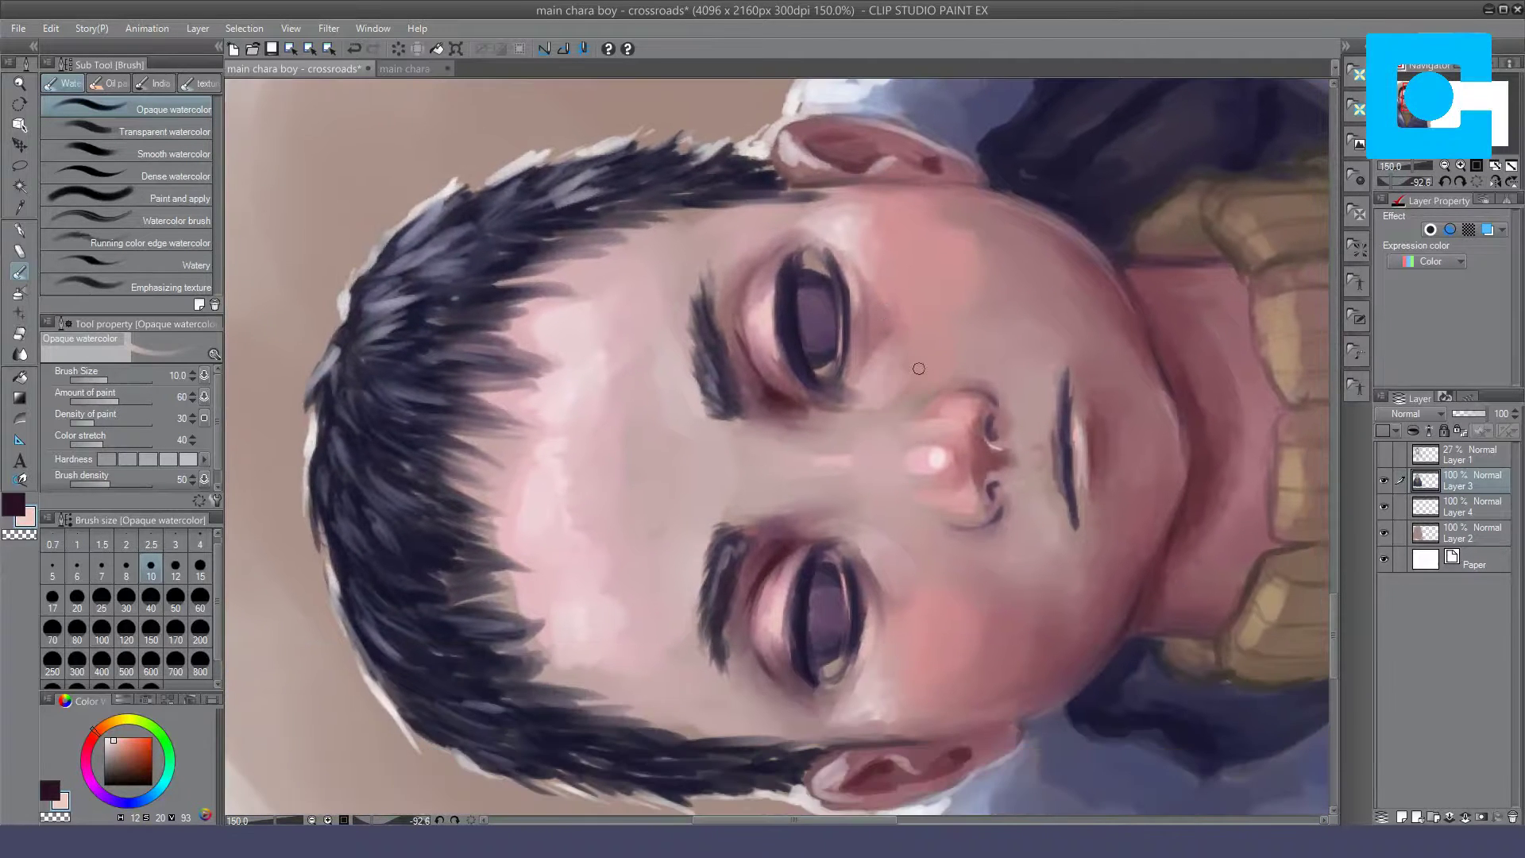
{"action": "left_click_drag", "start_coordinate": [771, 282], "coordinate": [781, 339]}
{"action": "left_click_drag", "start_coordinate": [785, 345], "coordinate": [782, 352]}
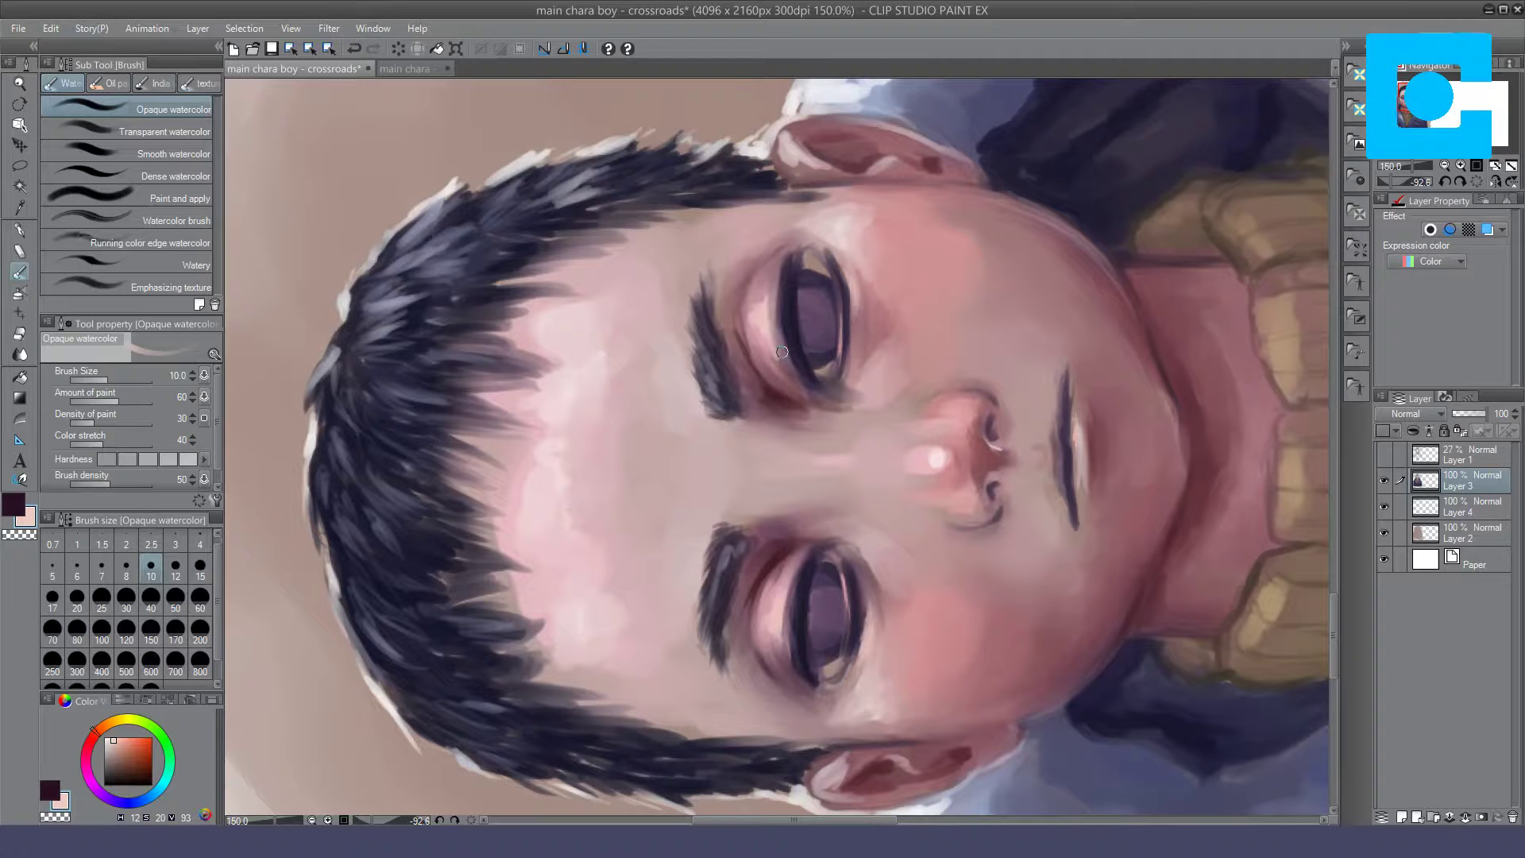
Step: Darken the inner corner of the eye on the canvas's left half in dark plum (H 319, S 63, V 17), trying Dense and Opaque watercolor
{"action": "left_click", "coordinate": [1477, 182]}
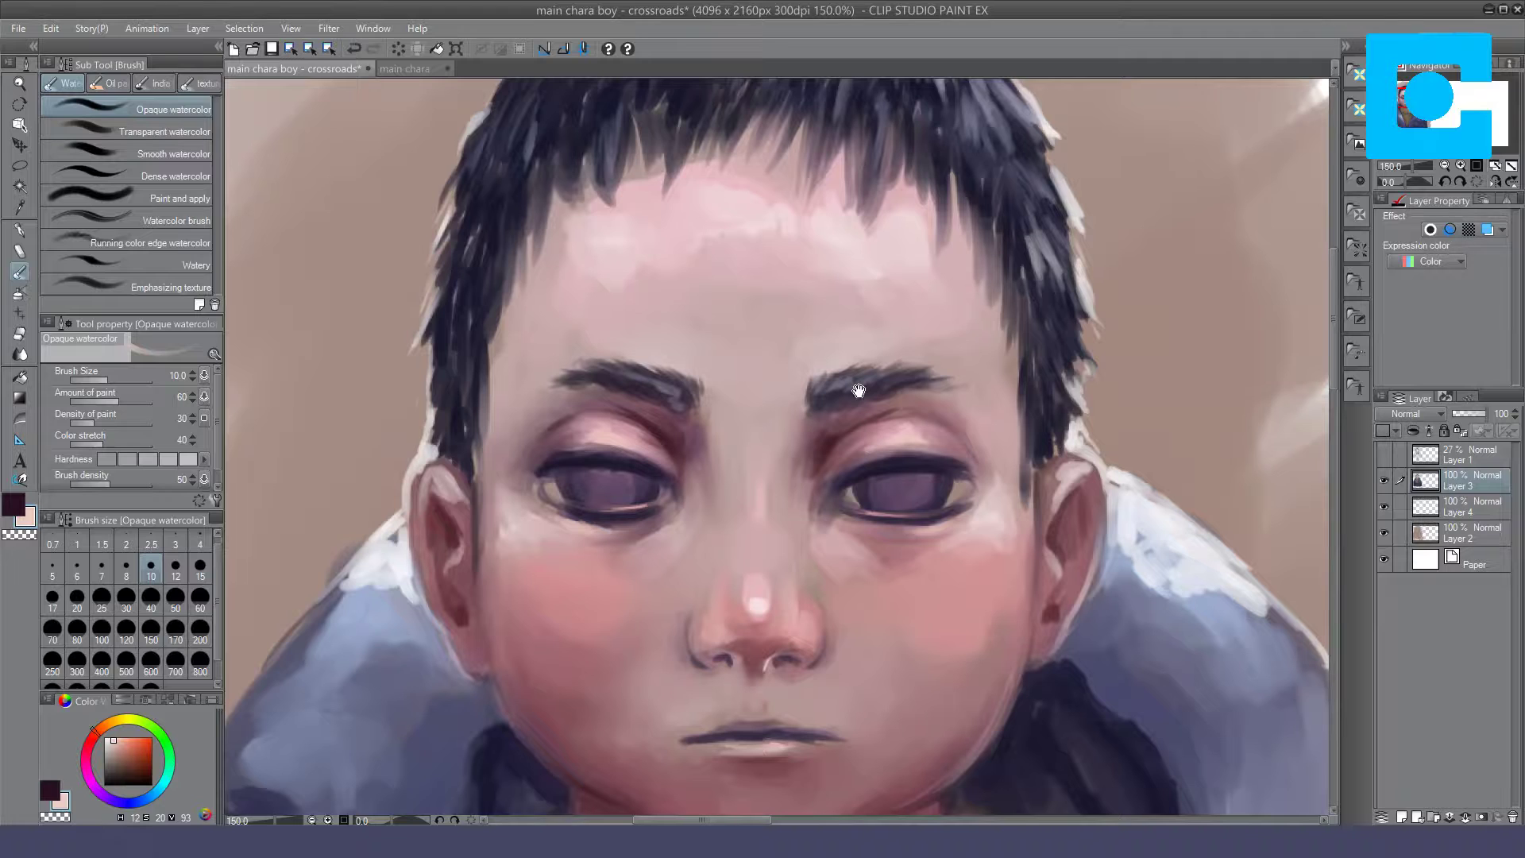
{"action": "left_click_drag", "start_coordinate": [858, 391], "coordinate": [775, 345]}
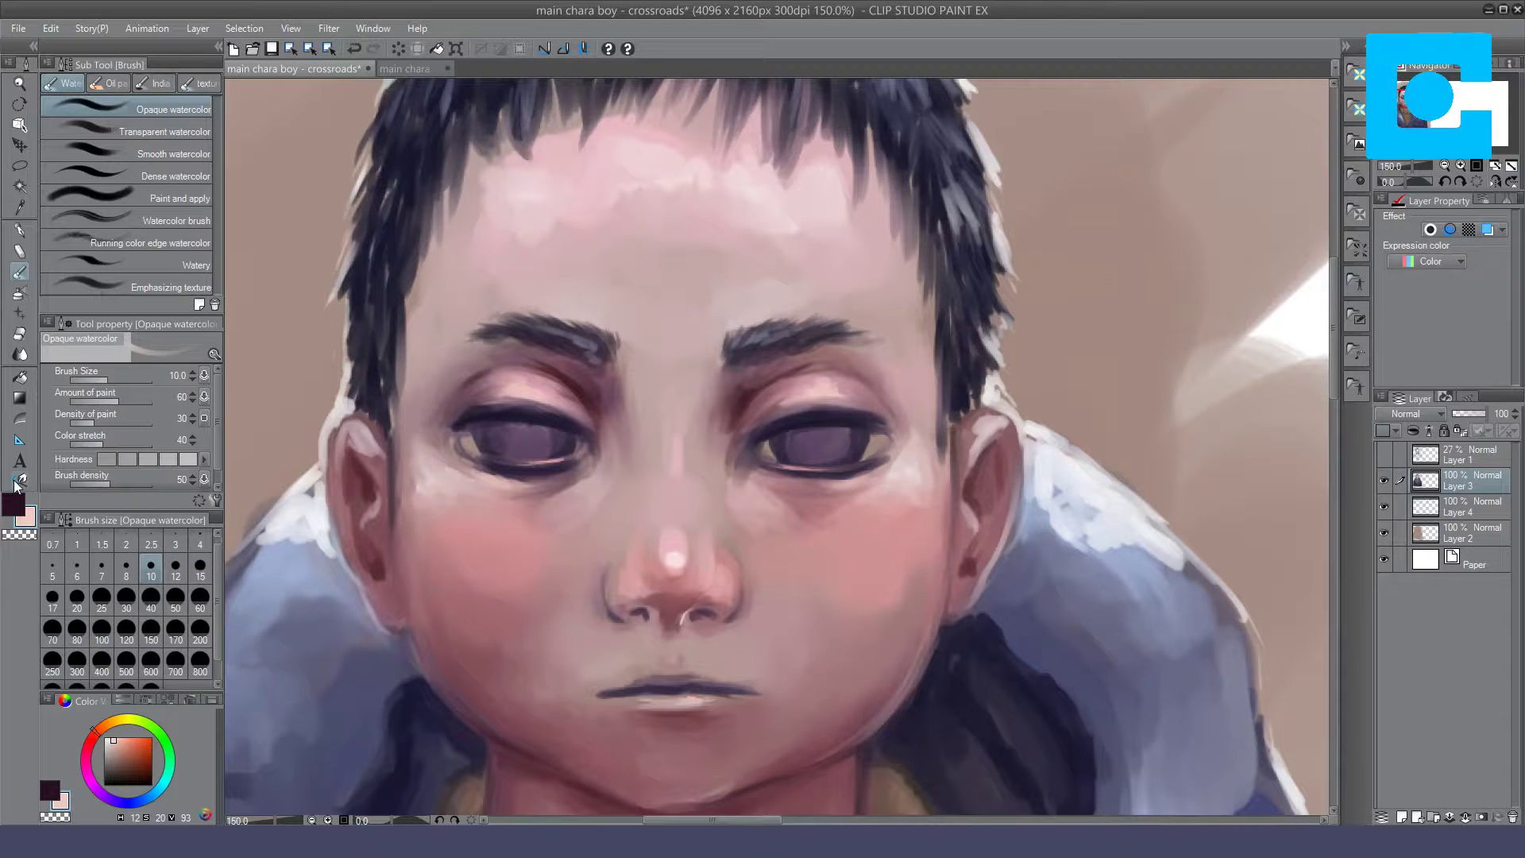
{"action": "left_click", "coordinate": [13, 502]}
{"action": "left_click", "coordinate": [159, 176]}
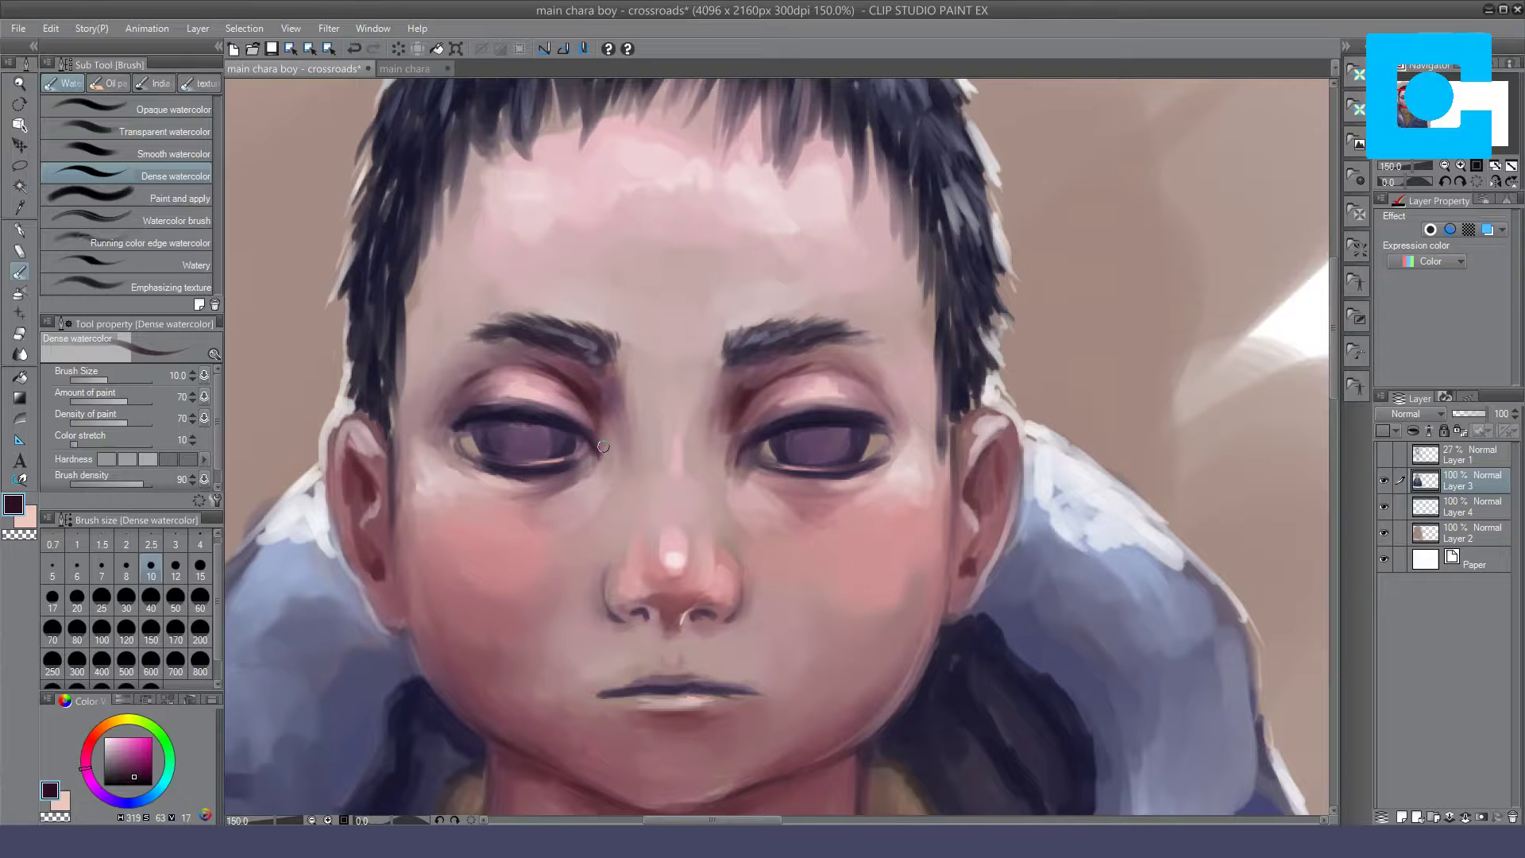
{"action": "left_click", "coordinate": [197, 108]}
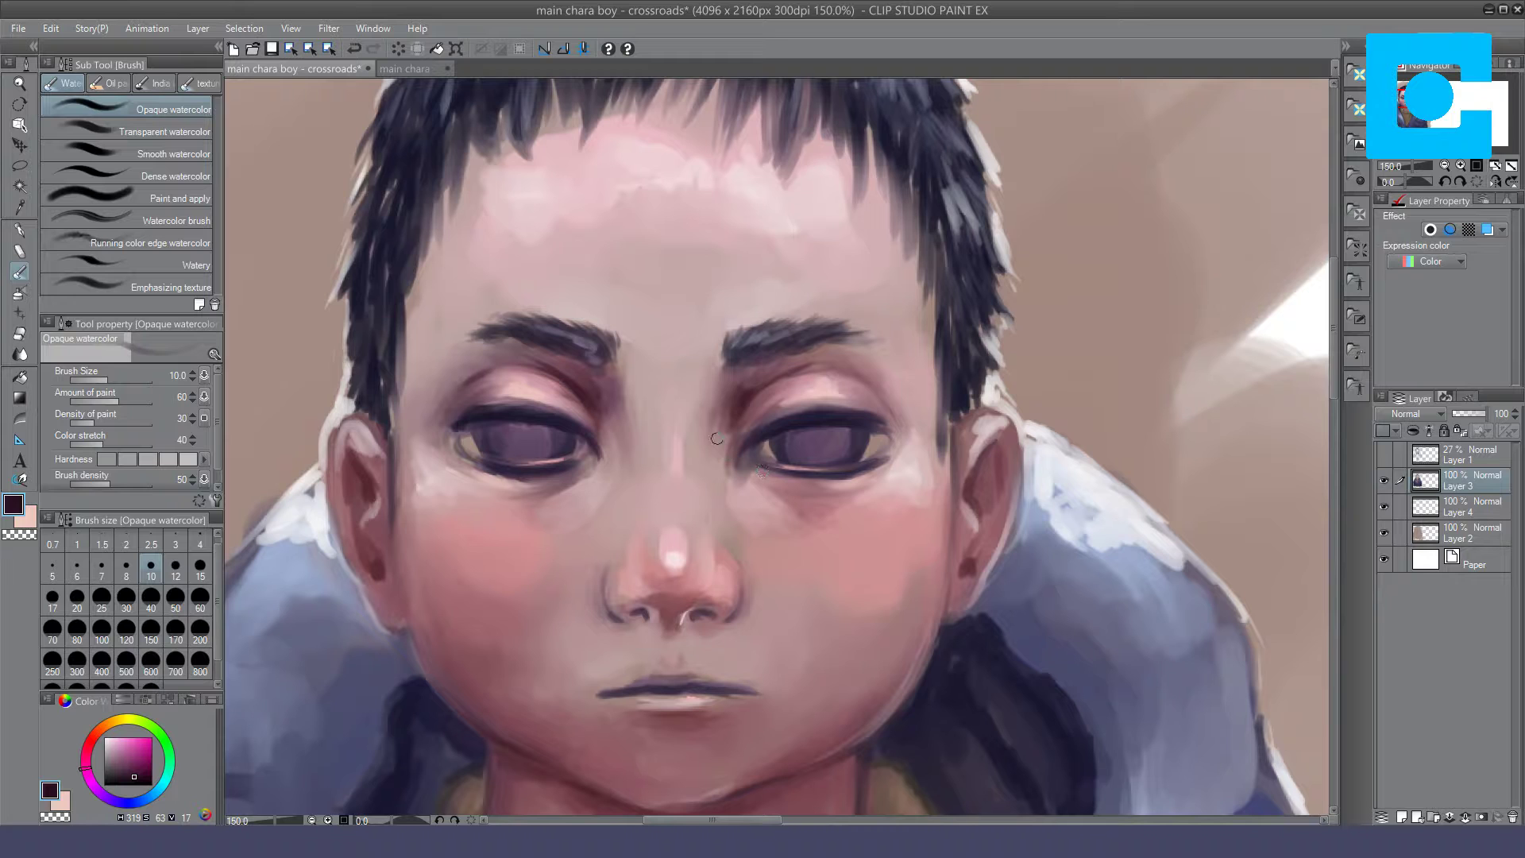
{"action": "left_click_drag", "start_coordinate": [589, 443], "coordinate": [603, 463]}
Step: Define the inner and outer corners of both eyes in dark plum with Dense watercolor at size 10
{"action": "left_click", "coordinate": [194, 165]}
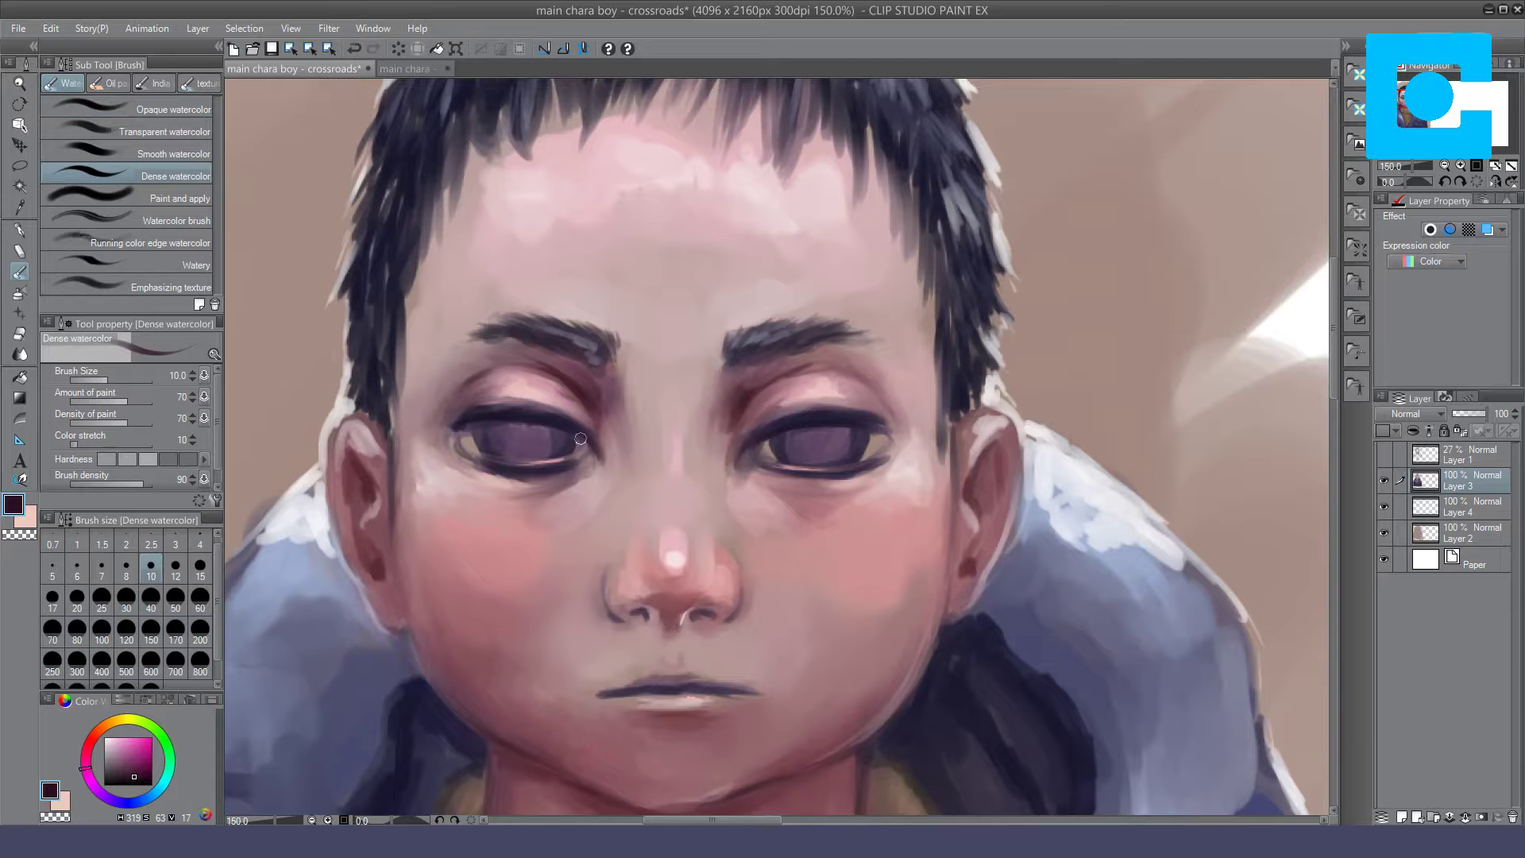
{"action": "left_click_drag", "start_coordinate": [590, 449], "coordinate": [602, 459]}
{"action": "left_click_drag", "start_coordinate": [750, 450], "coordinate": [761, 467]}
{"action": "left_click_drag", "start_coordinate": [458, 442], "coordinate": [472, 459]}
{"action": "left_click_drag", "start_coordinate": [886, 450], "coordinate": [873, 468]}
Step: Refine the outer corners of both eyes in dark plum with Opaque watercolor at size 10
{"action": "key", "text": "e"}
{"action": "left_click", "coordinate": [199, 599]}
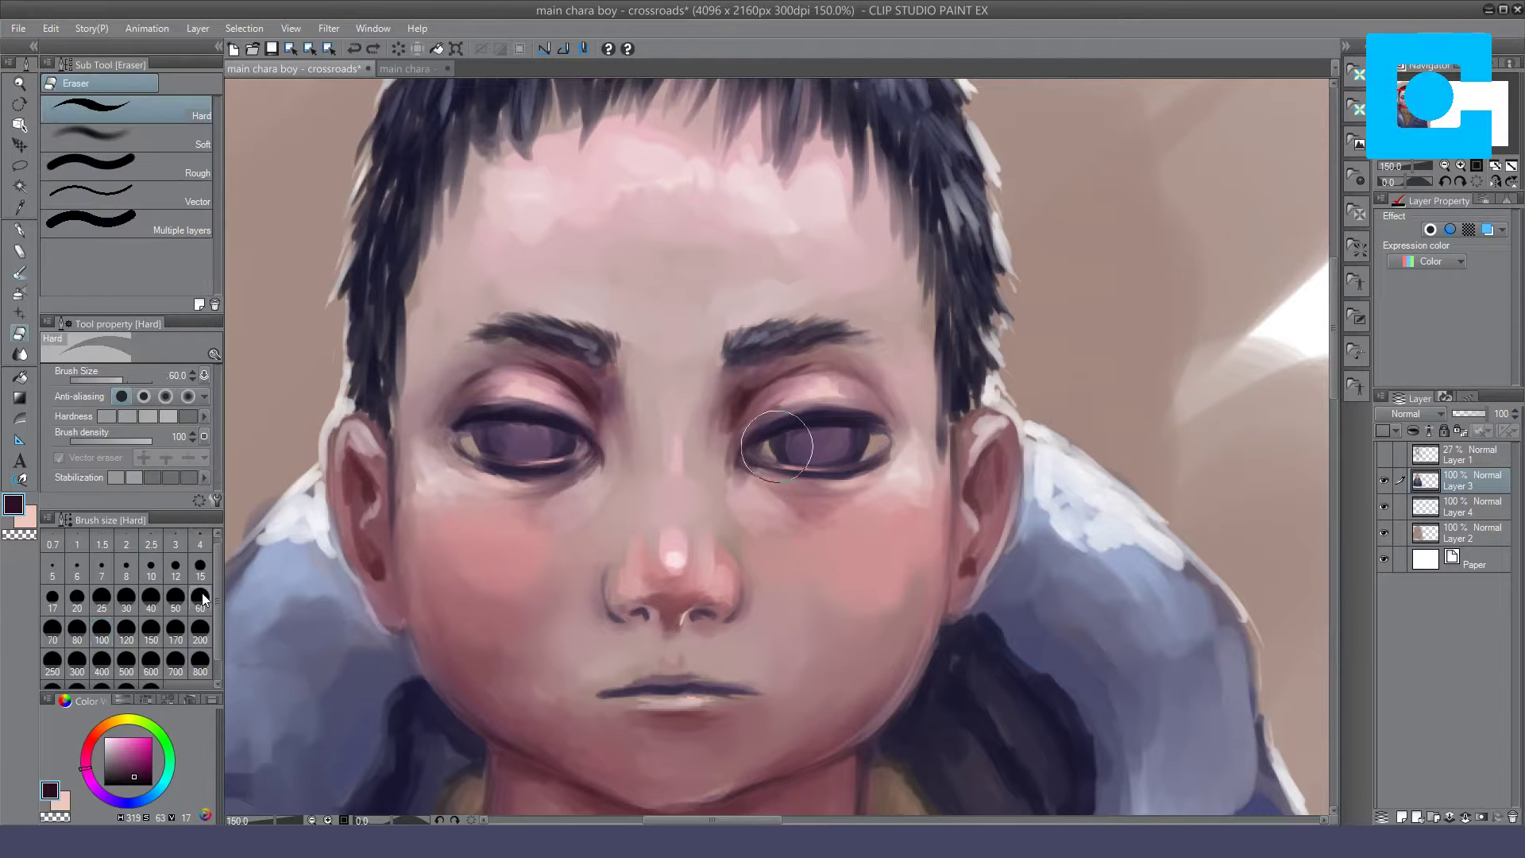
{"action": "key", "text": "bracketleft"}
{"action": "key", "text": "bracketleft"}
{"action": "key", "text": "bracketleft"}
{"action": "key", "text": "b"}
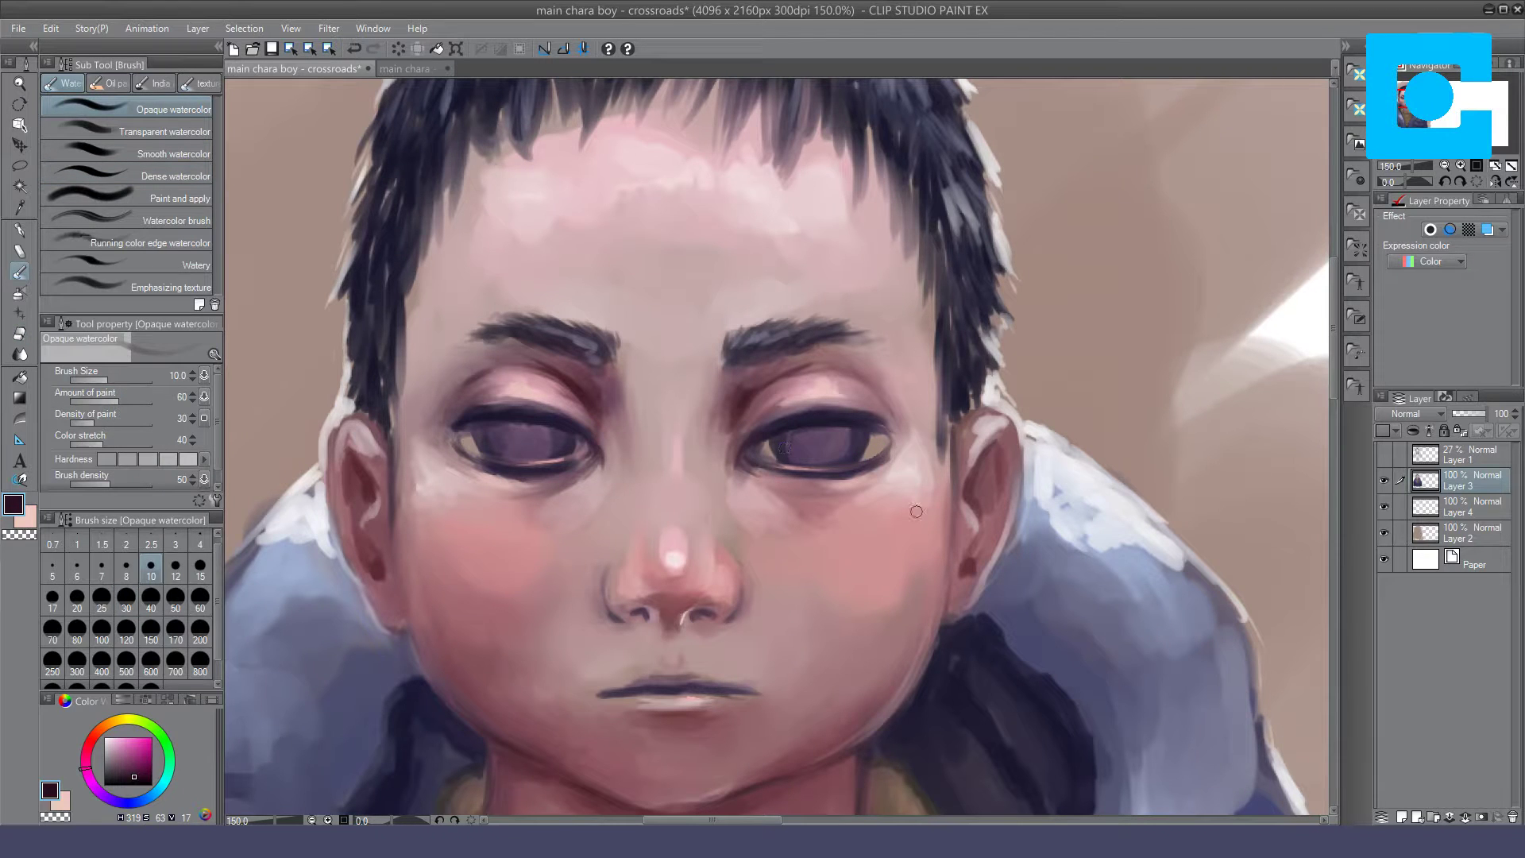
{"action": "left_click_drag", "start_coordinate": [895, 452], "coordinate": [872, 464]}
{"action": "left_click_drag", "start_coordinate": [470, 441], "coordinate": [476, 432]}
Step: Add a new layer above Layer 3 and dot a light peach catchlight in each eye with Line Inking 3 at size 15
{"action": "left_click", "coordinate": [1402, 818]}
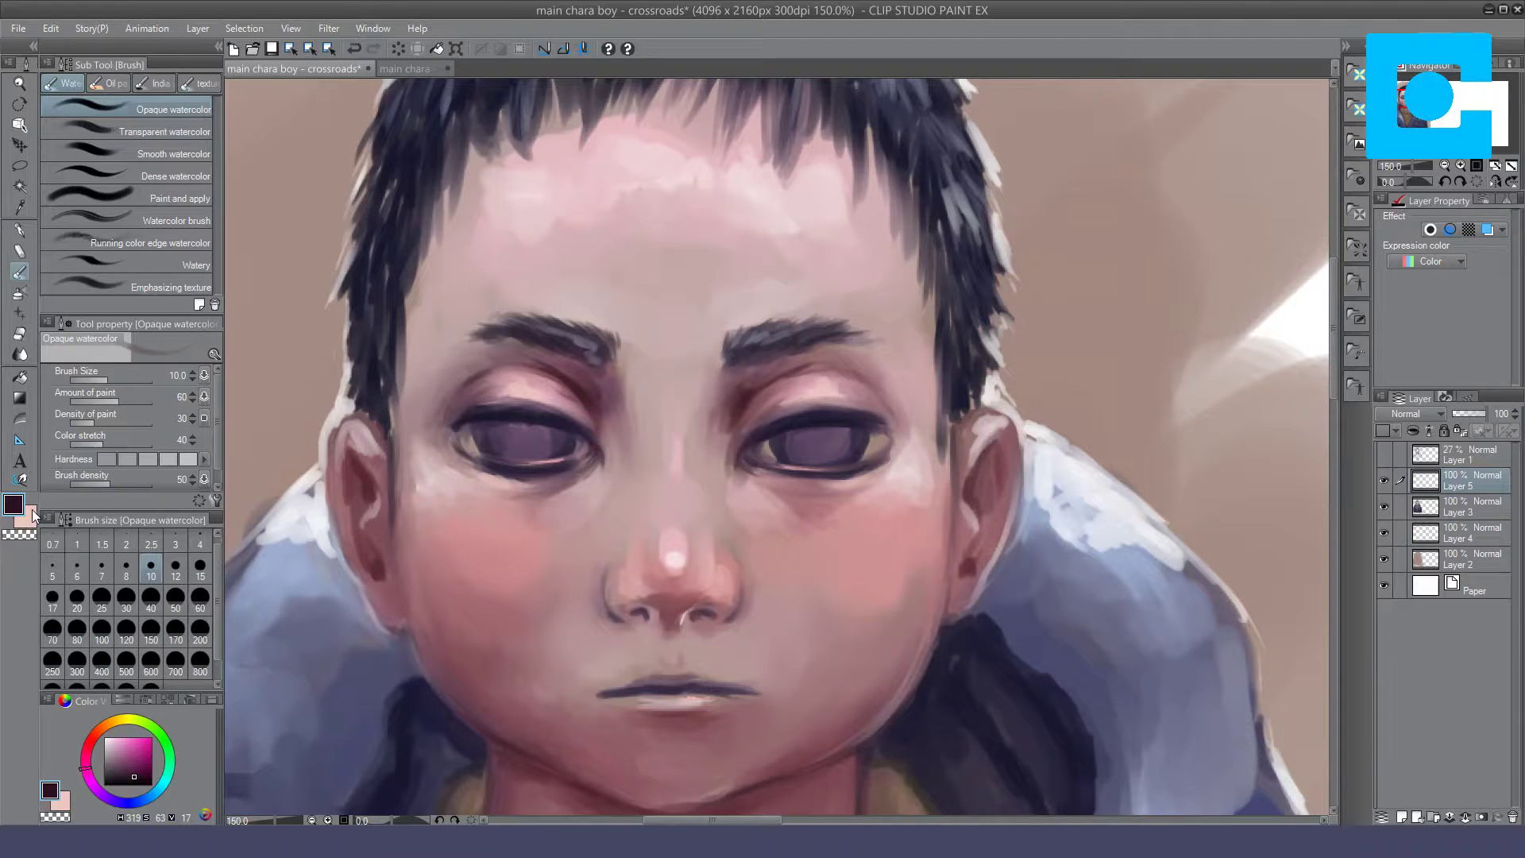
{"action": "left_click", "coordinate": [32, 512]}
{"action": "left_click", "coordinate": [153, 84]}
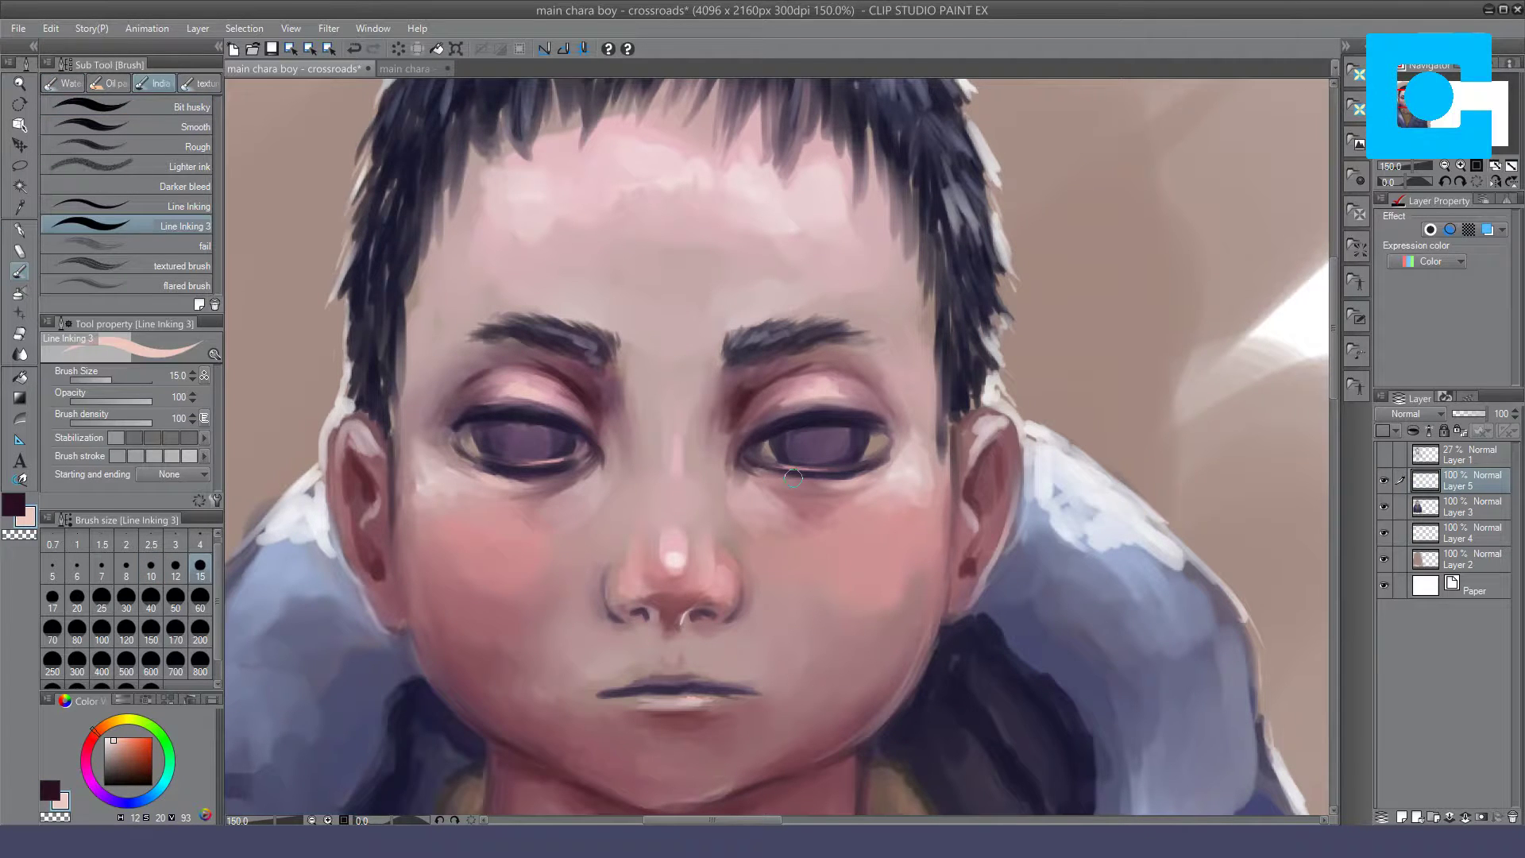
{"action": "left_click_drag", "start_coordinate": [855, 440], "coordinate": [851, 437]}
{"action": "key", "text": "ctrl+z"}
{"action": "left_click", "coordinate": [851, 438]}
{"action": "left_click", "coordinate": [557, 437]}
Step: Extend and soften the catchlights in both eyes with Opaque watercolor at size 10
{"action": "left_click", "coordinate": [1445, 165]}
{"action": "left_click", "coordinate": [1445, 165]}
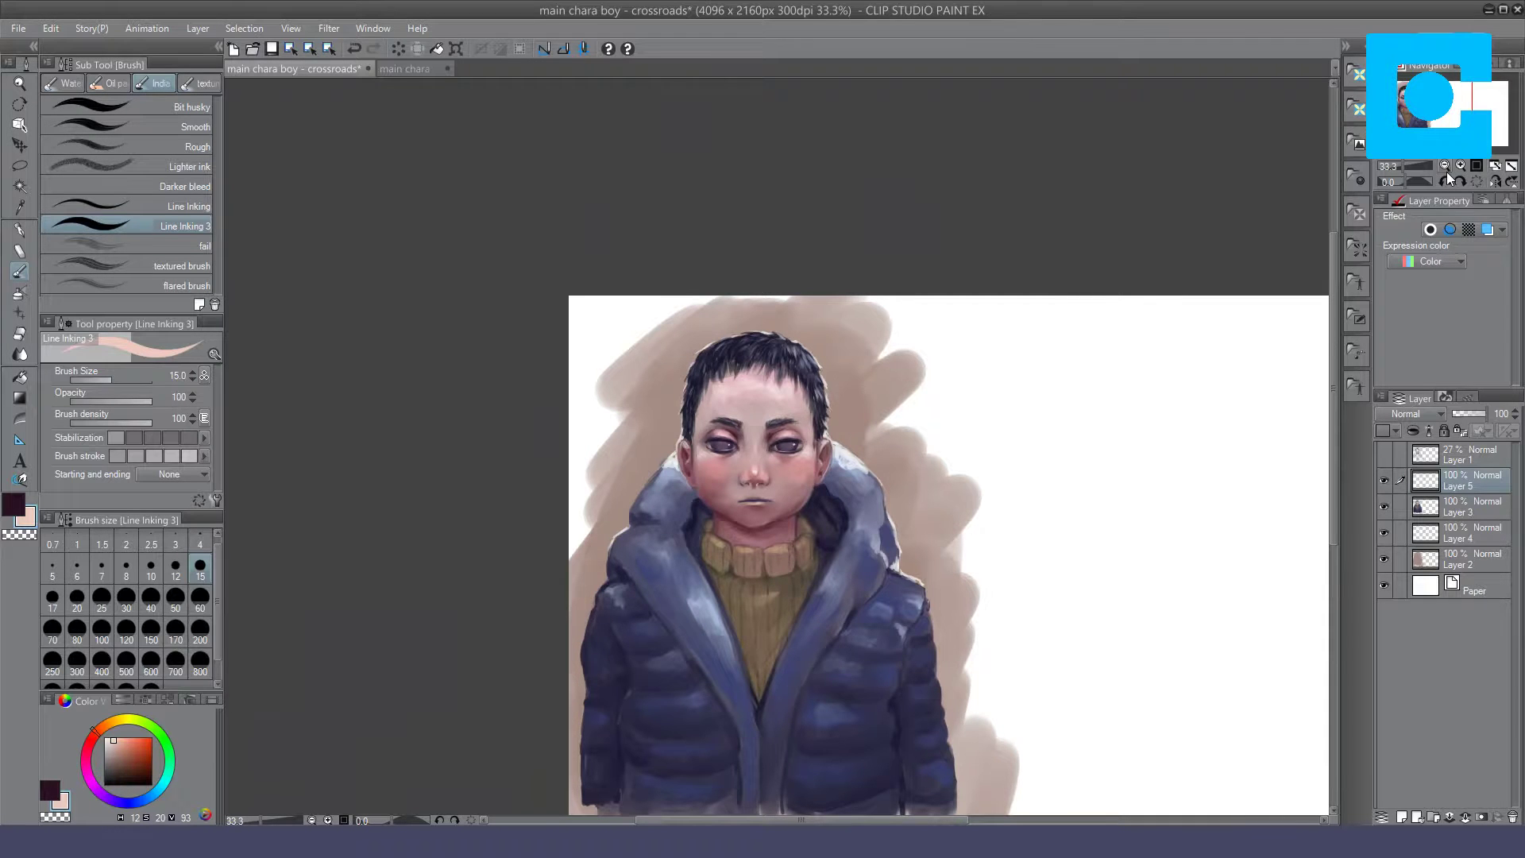
{"action": "left_click", "coordinate": [1459, 166]}
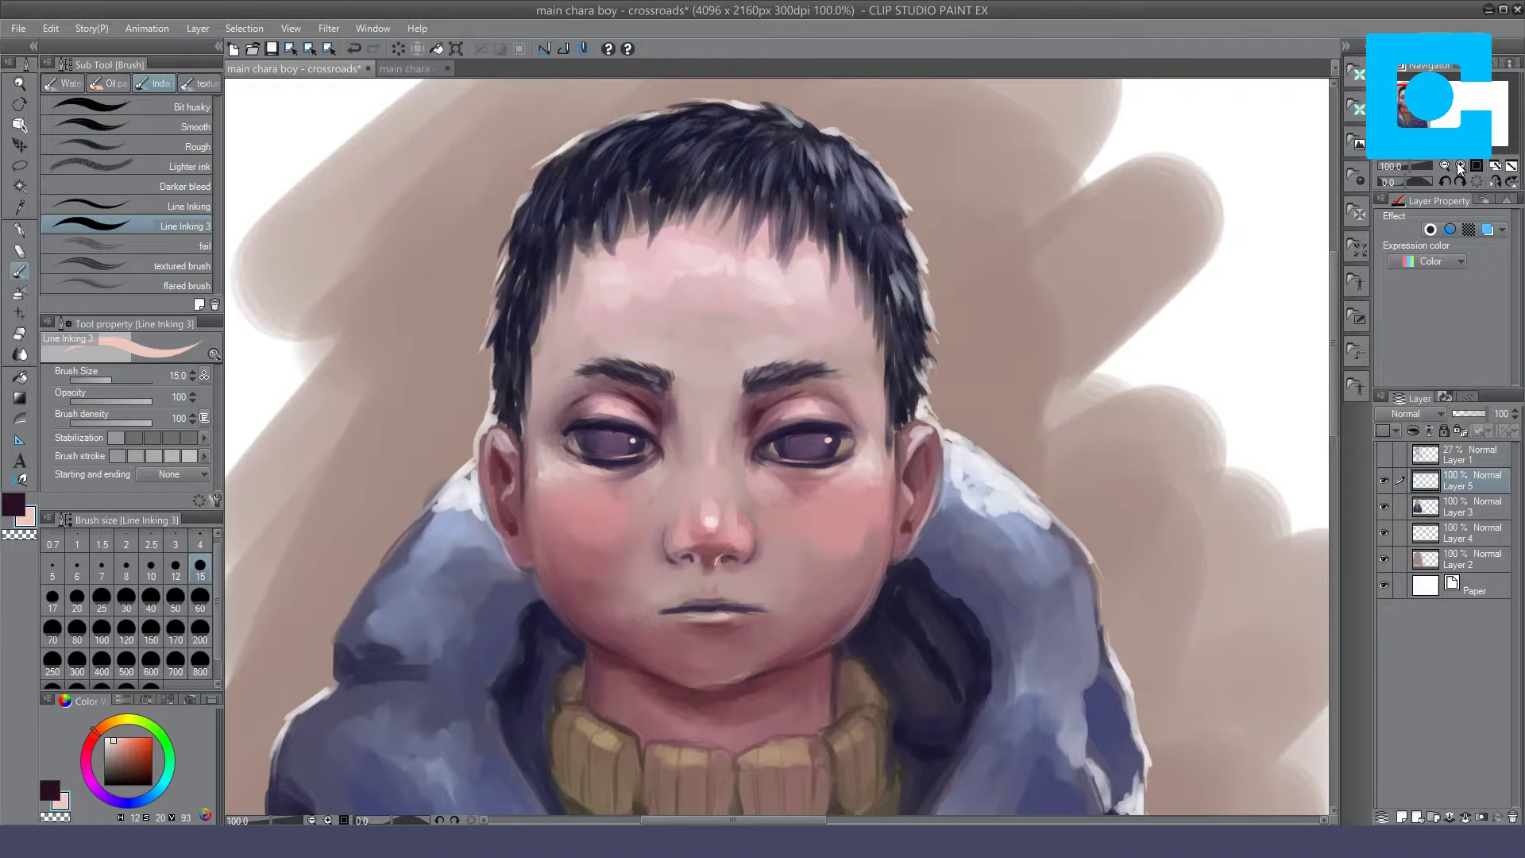
{"action": "left_click", "coordinate": [1460, 166]}
{"action": "left_click", "coordinate": [65, 82]}
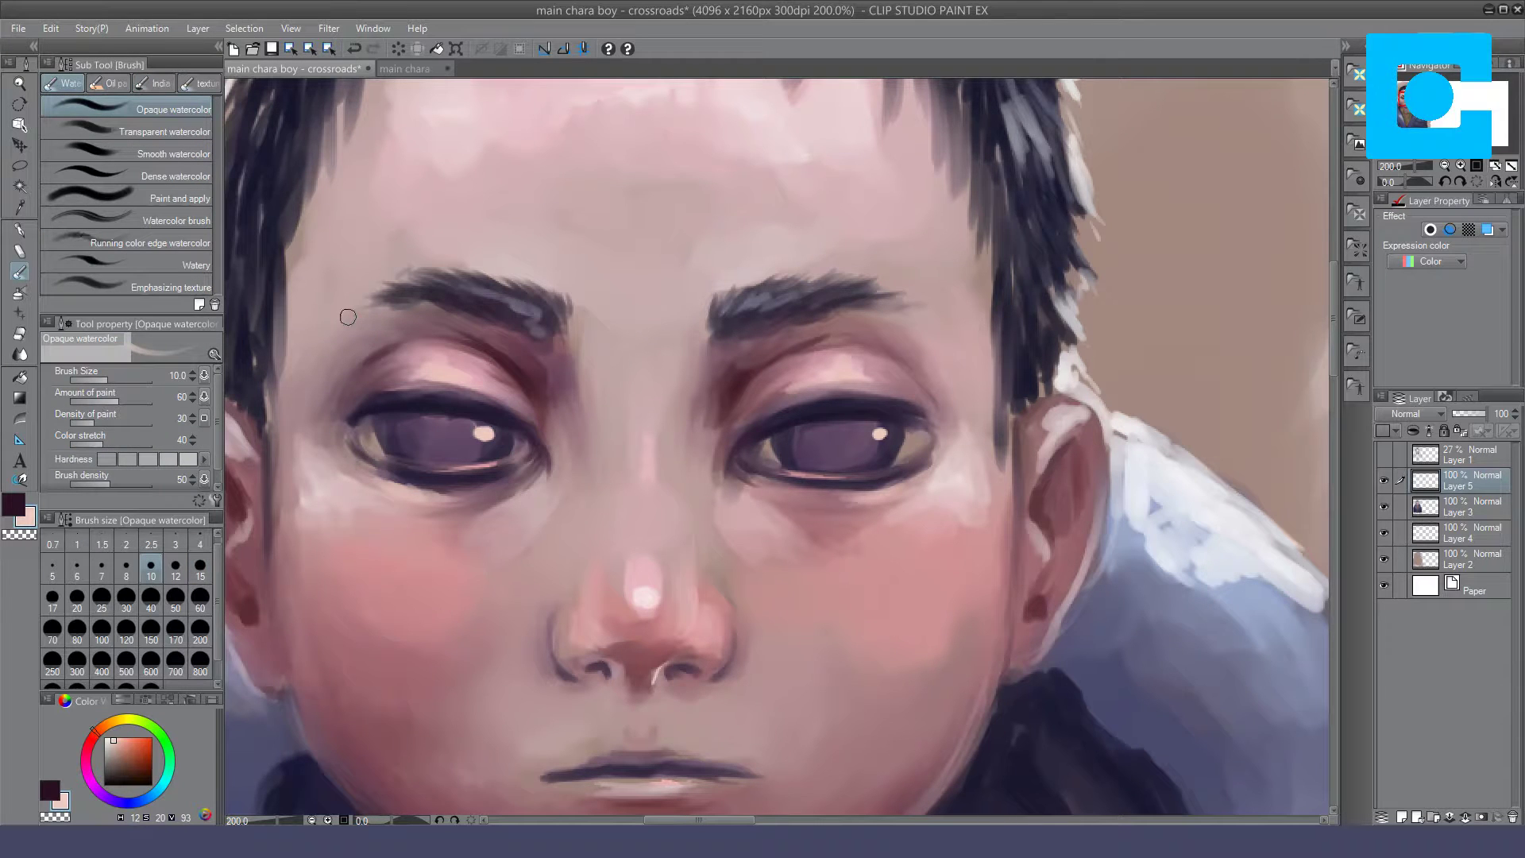
{"action": "left_click_drag", "start_coordinate": [469, 436], "coordinate": [488, 433]}
{"action": "left_click_drag", "start_coordinate": [867, 436], "coordinate": [874, 435]}
Step: Review the eye catchlights against the whole portrait
{"action": "left_click", "coordinate": [1445, 166]}
{"action": "left_click", "coordinate": [1445, 166]}
{"action": "left_click", "coordinate": [1445, 166]}
{"action": "left_click", "coordinate": [1444, 166]}
{"action": "left_click", "coordinate": [1461, 166]}
{"action": "left_click", "coordinate": [1460, 166]}
{"action": "left_click", "coordinate": [1461, 166]}
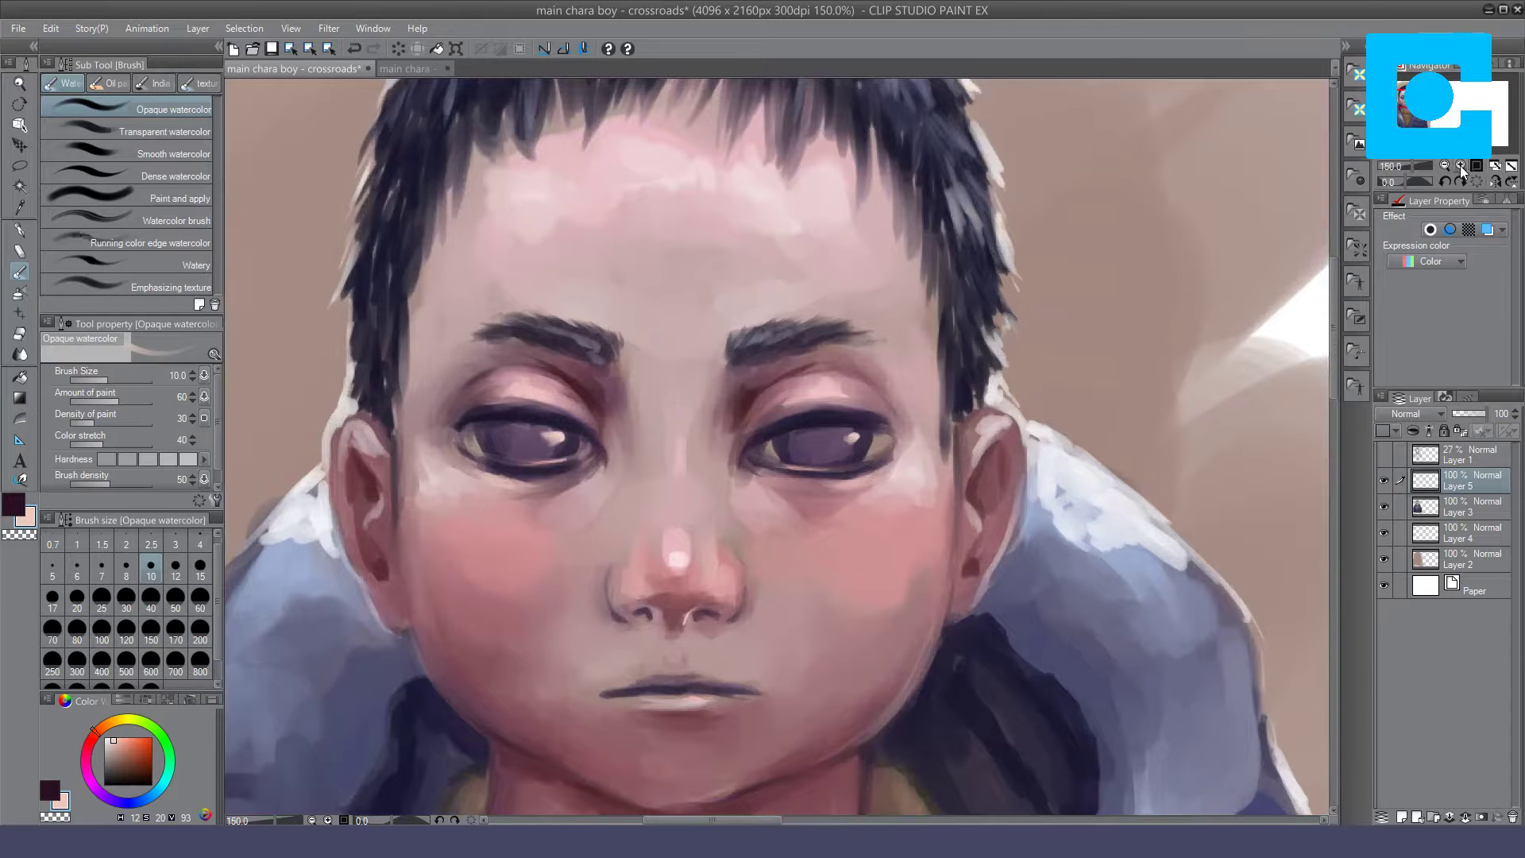
Step: Add light peach highlights to both upper eyelids with Line Inking 3 at size 15, undoing and redoing unwanted strokes
{"action": "left_click", "coordinate": [153, 83]}
{"action": "left_click_drag", "start_coordinate": [1404, 183], "coordinate": [1389, 185]}
{"action": "key", "text": "ctrl+z"}
{"action": "key", "text": "ctrl+z"}
{"action": "left_click_drag", "start_coordinate": [746, 357], "coordinate": [738, 425]}
{"action": "key", "text": "ctrl+z"}
{"action": "mouse_move", "coordinate": [742, 363]}
{"action": "left_mouse_down"}
{"action": "mouse_move", "coordinate": [730, 382]}
{"action": "mouse_move", "coordinate": [750, 340]}
{"action": "left_mouse_up"}
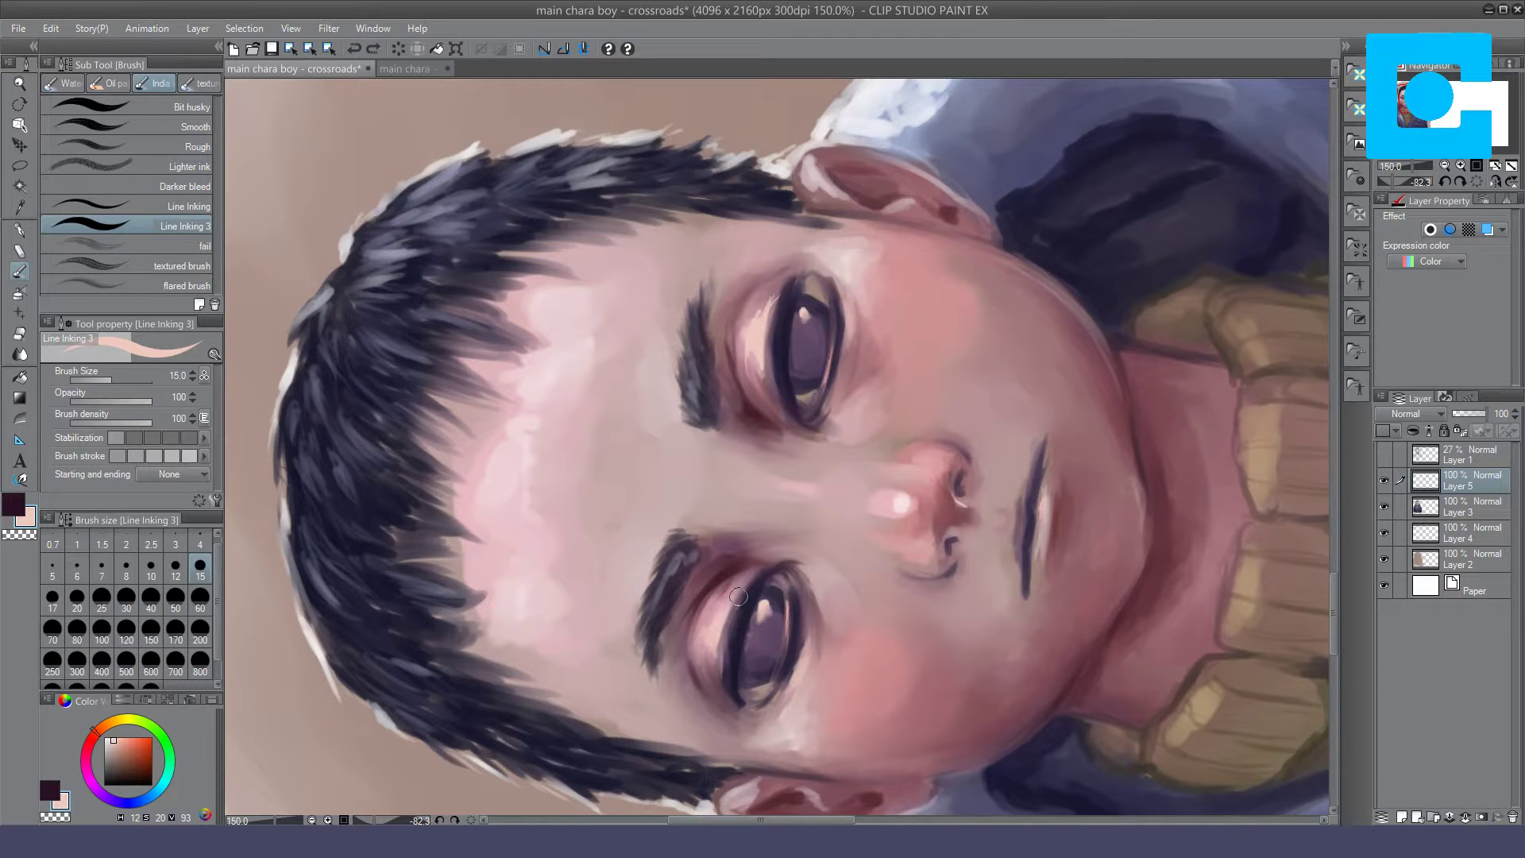
{"action": "left_click_drag", "start_coordinate": [711, 653], "coordinate": [701, 634]}
Step: Sample the forehead's pale pink and highlight the right-half upper eyelid and the left-half lower eyelid with Line Inking 3
{"action": "left_click", "coordinate": [460, 477], "text": "alt"}
{"action": "left_click_drag", "start_coordinate": [770, 314], "coordinate": [759, 342]}
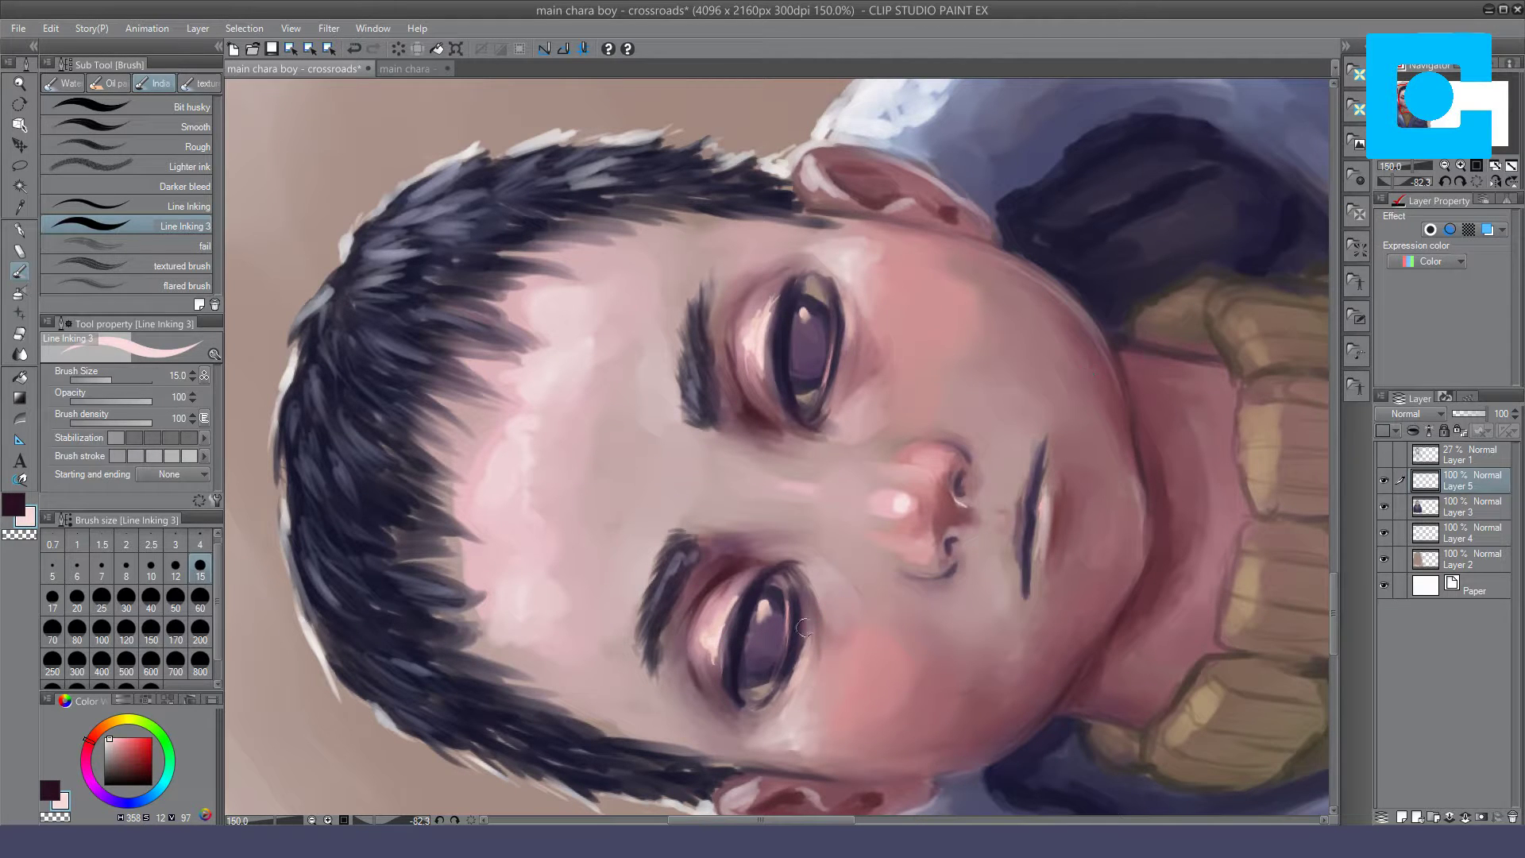
{"action": "left_click_drag", "start_coordinate": [792, 640], "coordinate": [796, 660]}
{"action": "left_click", "coordinate": [1477, 182]}
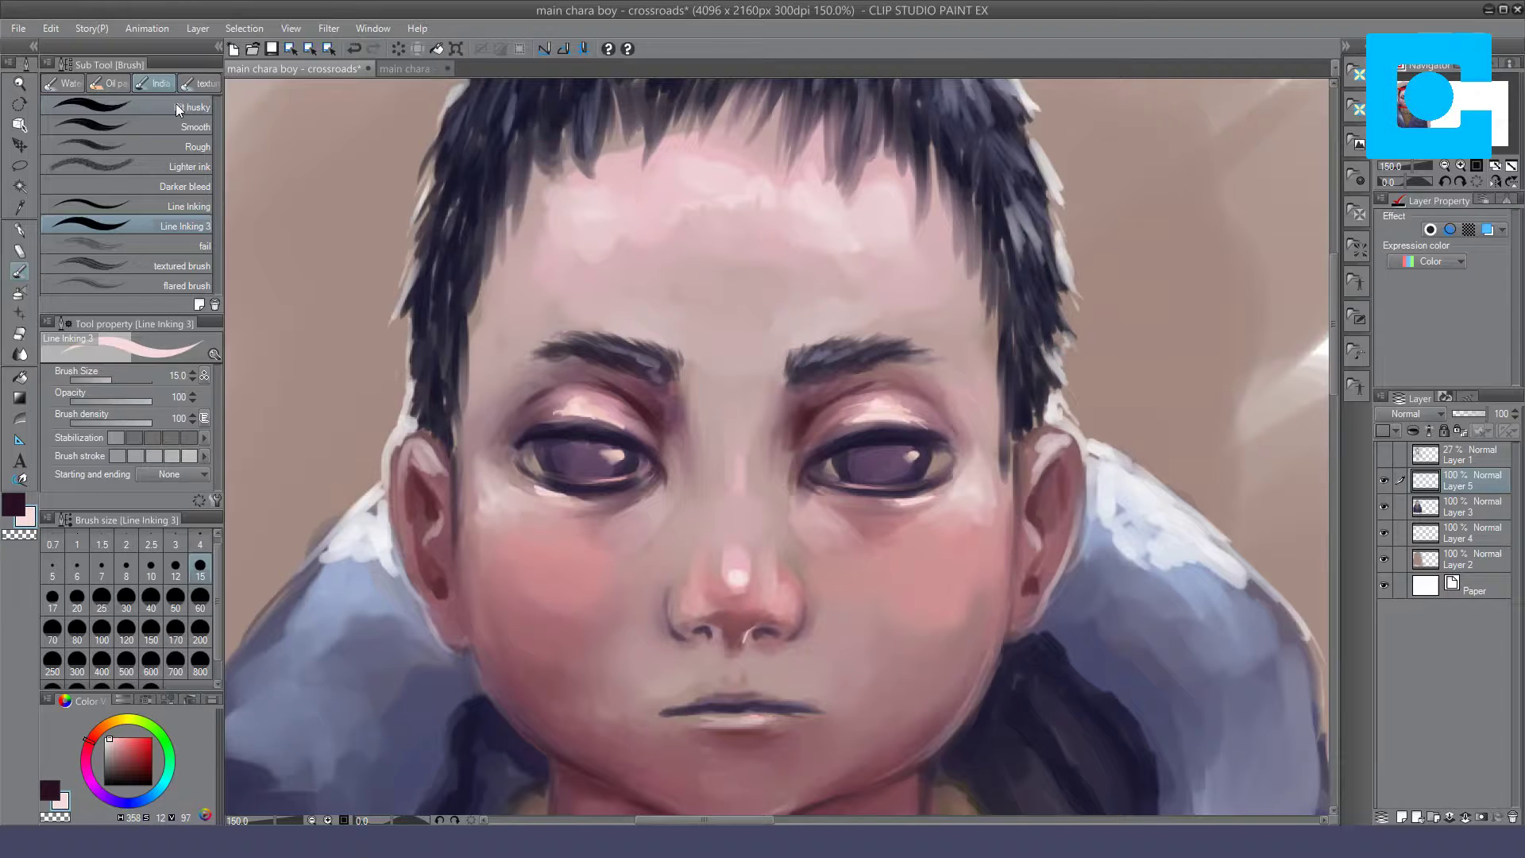
{"action": "left_click", "coordinate": [64, 83]}
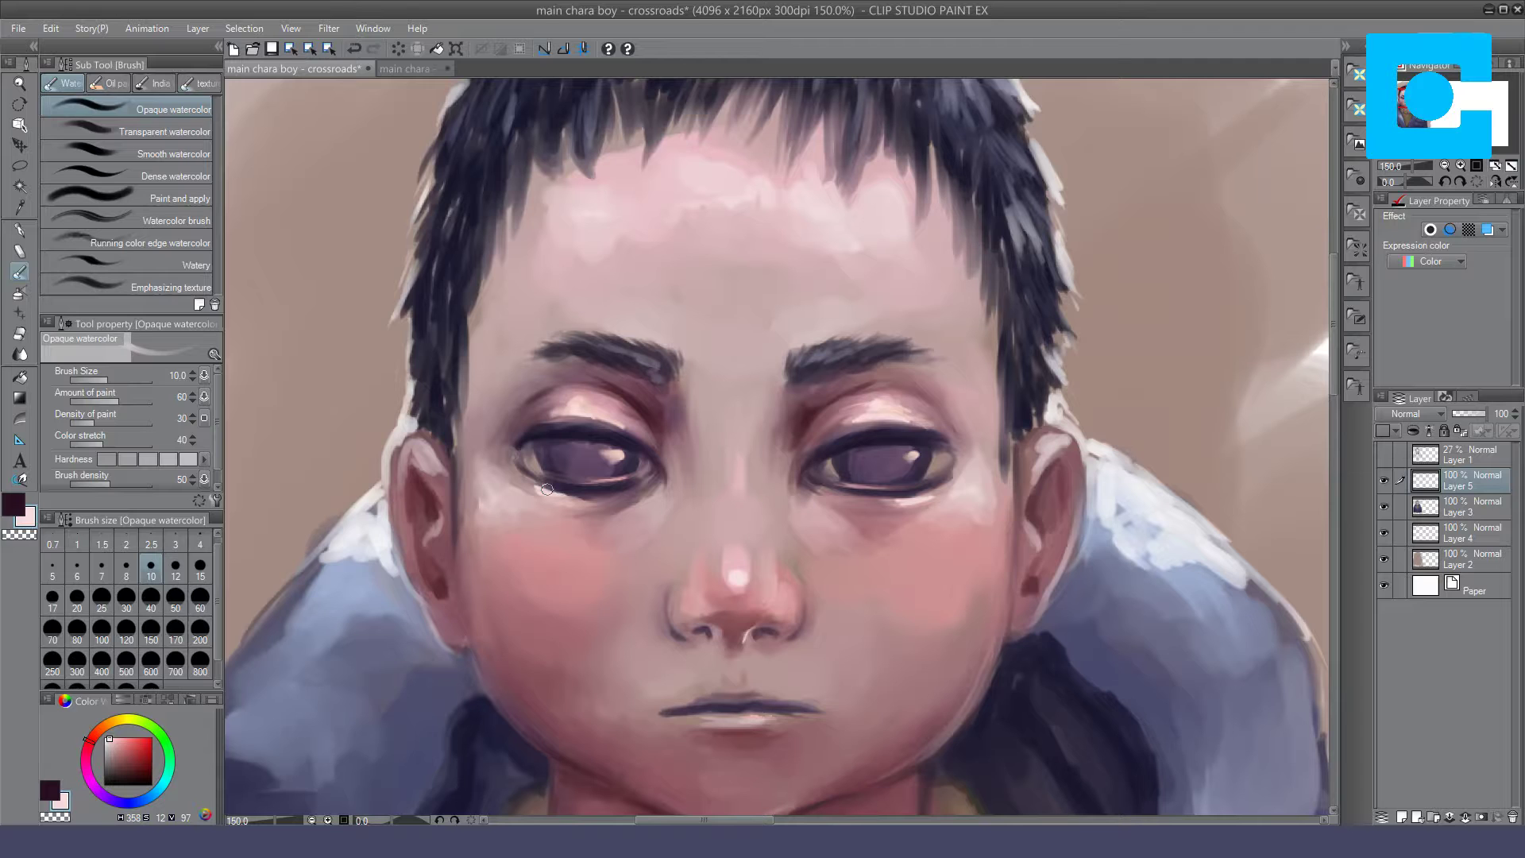
Step: Select the catchlight areas in both eyes with the Lasso
{"action": "key", "text": "m"}
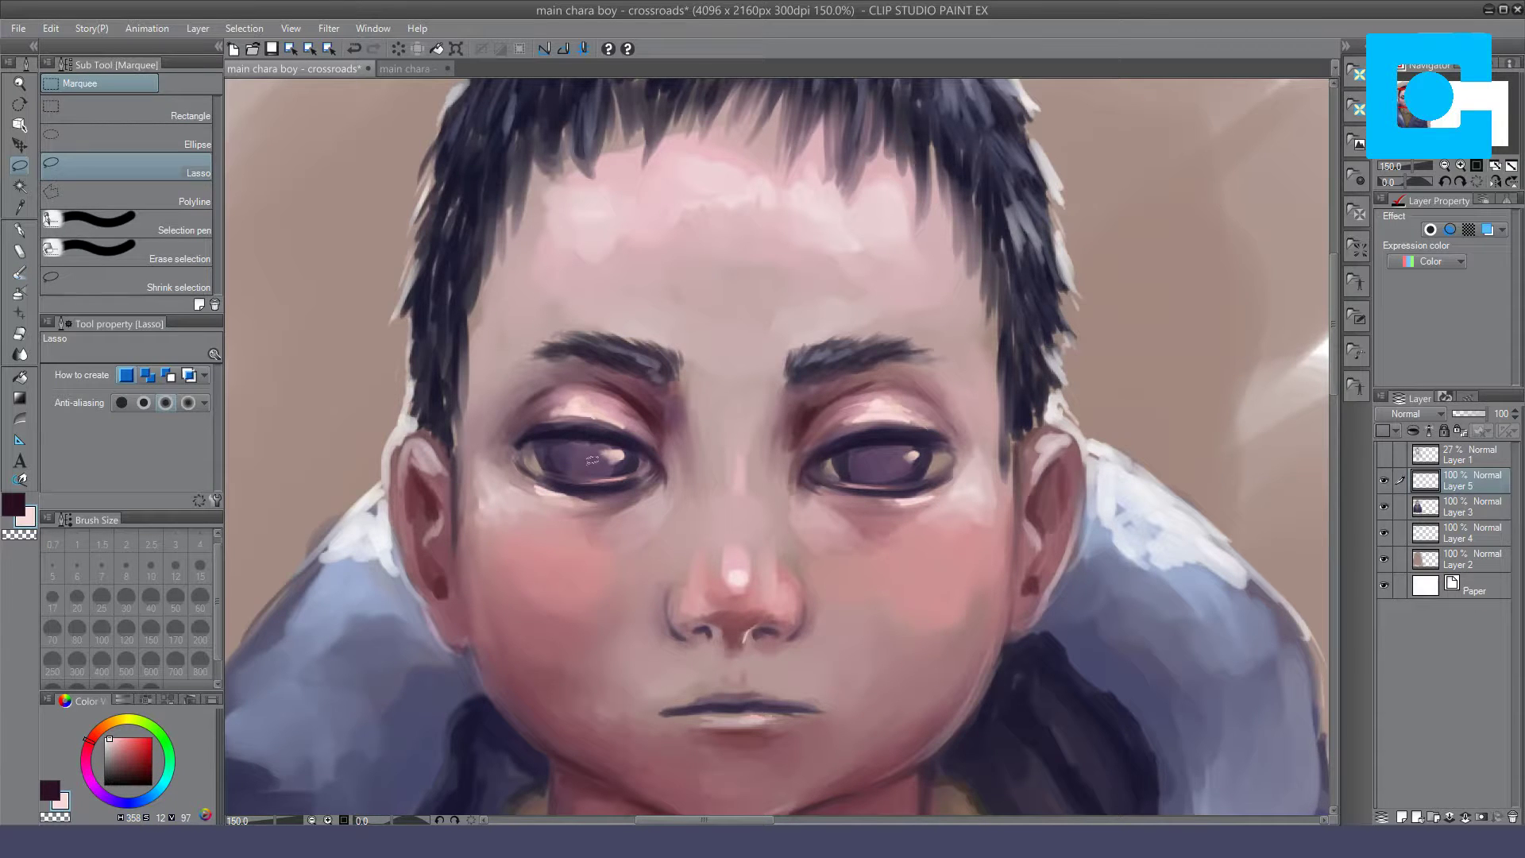
{"action": "left_click_drag", "start_coordinate": [591, 460], "coordinate": [587, 439]}
{"action": "left_click_drag", "start_coordinate": [888, 464], "coordinate": [898, 458]}
{"action": "mouse_move", "coordinate": [881, 461]}
{"action": "left_mouse_down"}
{"action": "mouse_move", "coordinate": [900, 436]}
{"action": "mouse_move", "coordinate": [936, 440]}
{"action": "mouse_move", "coordinate": [924, 472]}
{"action": "mouse_move", "coordinate": [887, 469]}
{"action": "left_mouse_up"}
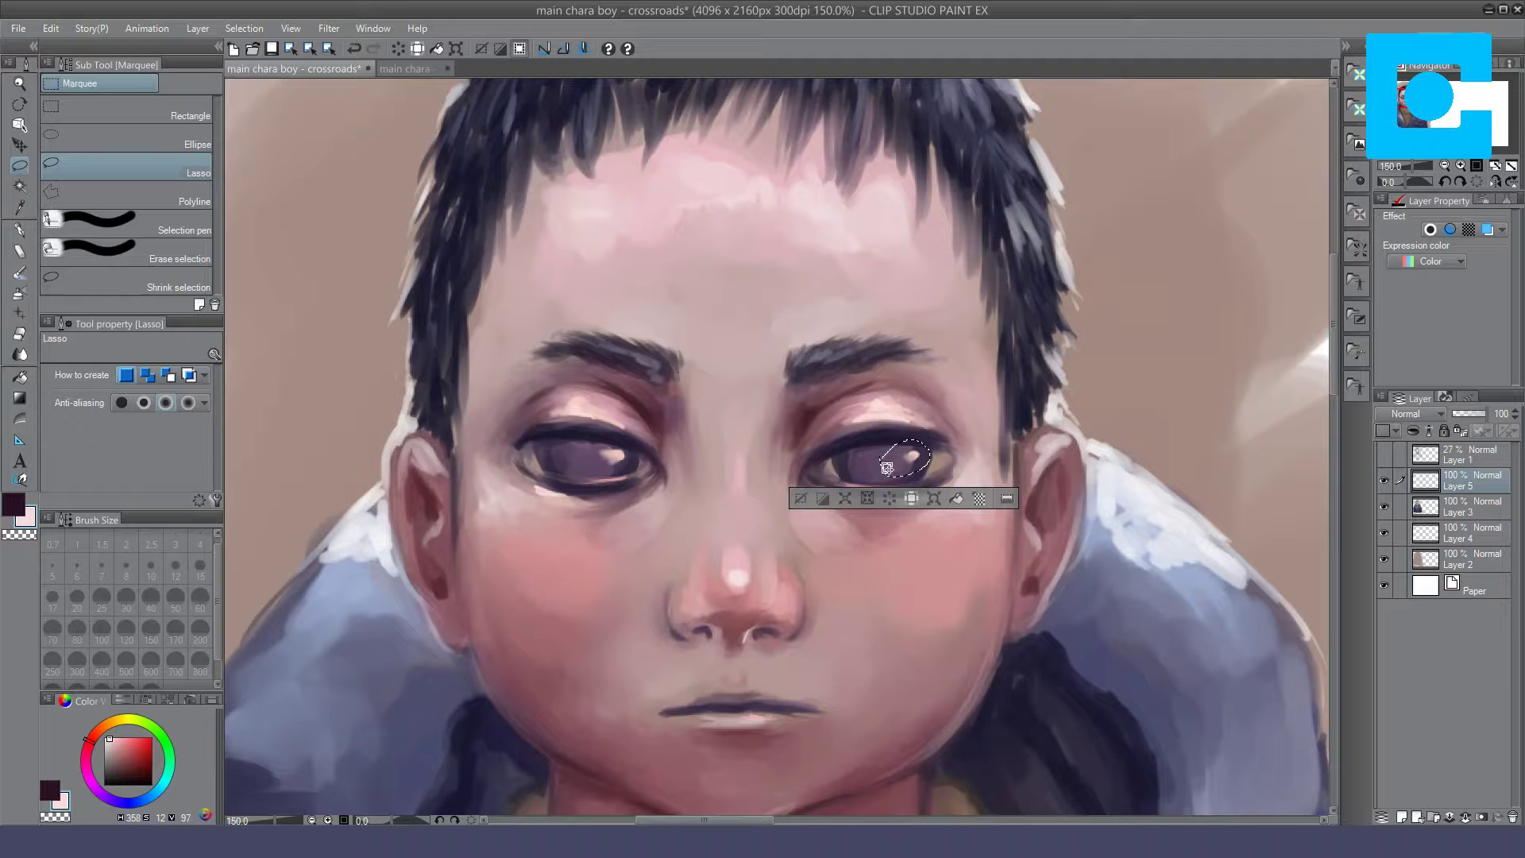
{"action": "mouse_move", "coordinate": [632, 447]}
{"action": "left_mouse_down"}
{"action": "mouse_move", "coordinate": [627, 469]}
{"action": "mouse_move", "coordinate": [635, 449]}
{"action": "left_mouse_up"}
{"action": "key", "text": "b"}
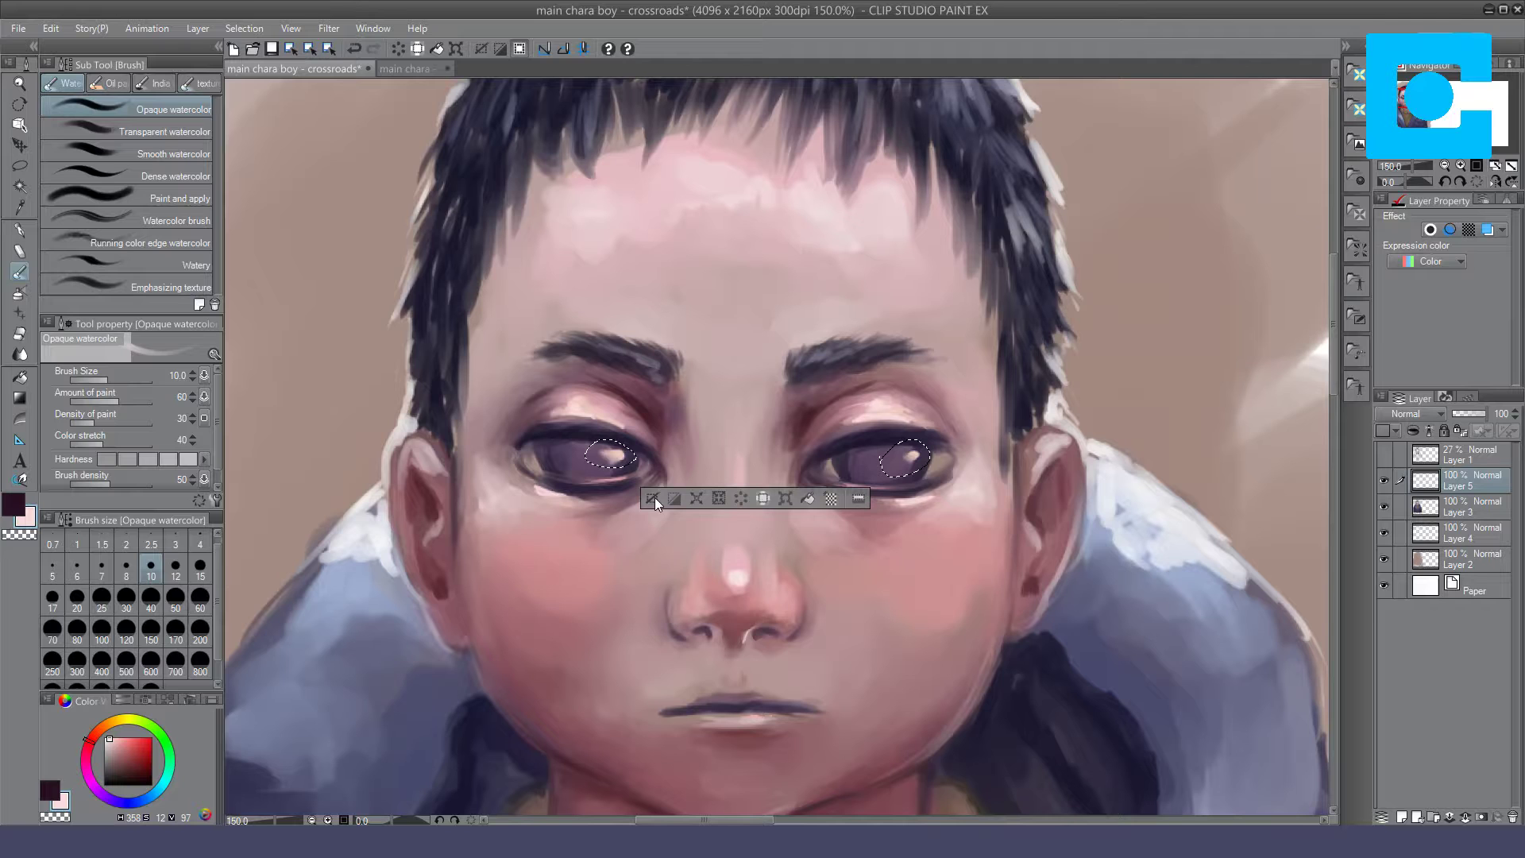
Step: Place the selected catchlights on a separate copy of Layer 5, clear the selection and remove the original Layer 5 from the stack
{"action": "left_click", "coordinate": [654, 497]}
{"action": "left_click", "coordinate": [1466, 512]}
{"action": "left_click", "coordinate": [654, 498]}
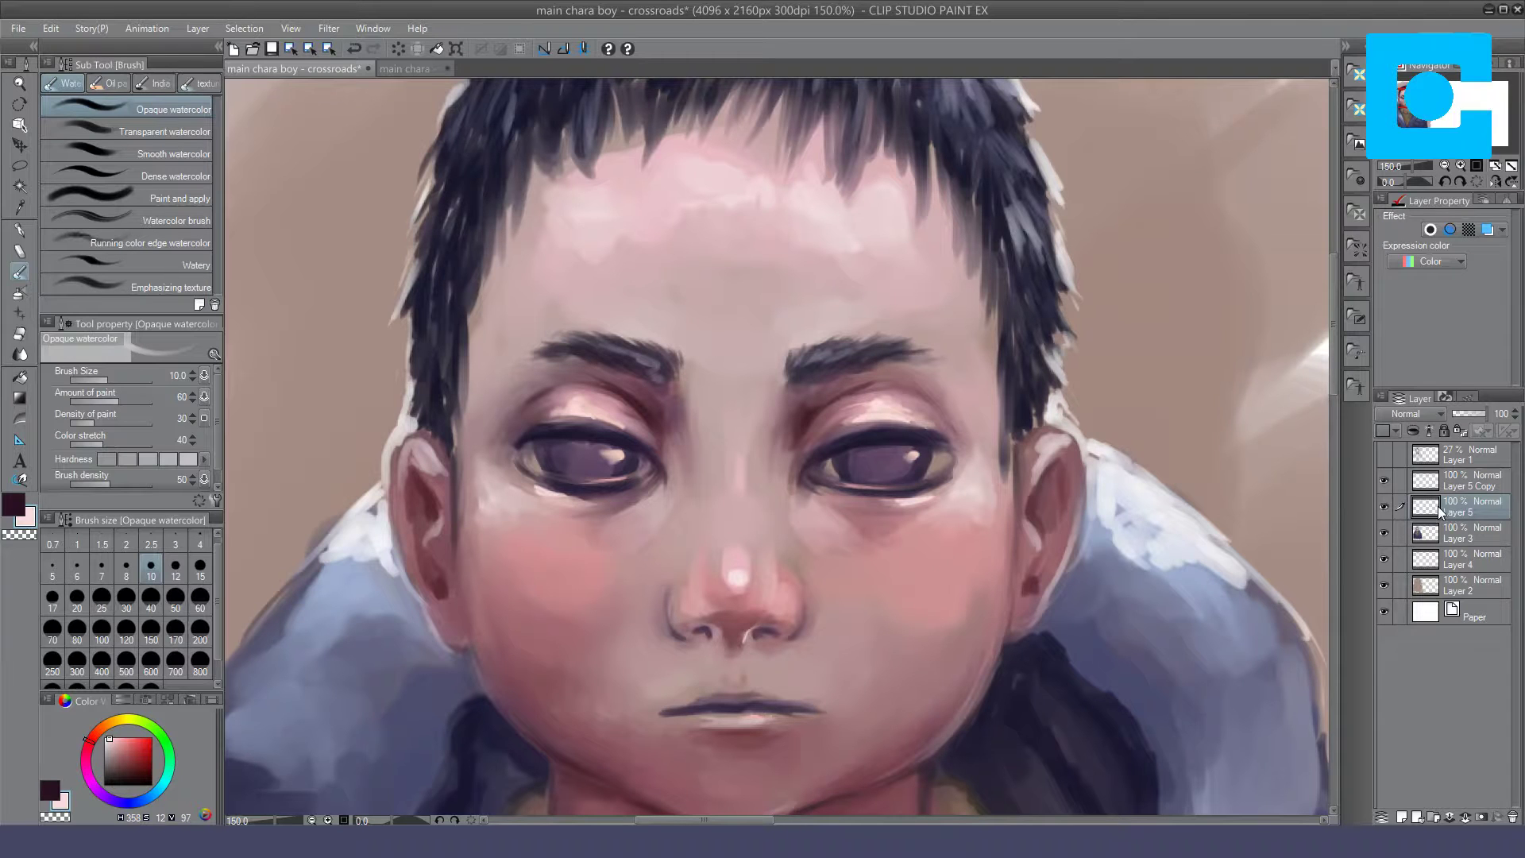
{"action": "left_click_drag", "start_coordinate": [1374, 512], "coordinate": [1378, 512]}
{"action": "left_click", "coordinate": [1388, 508]}
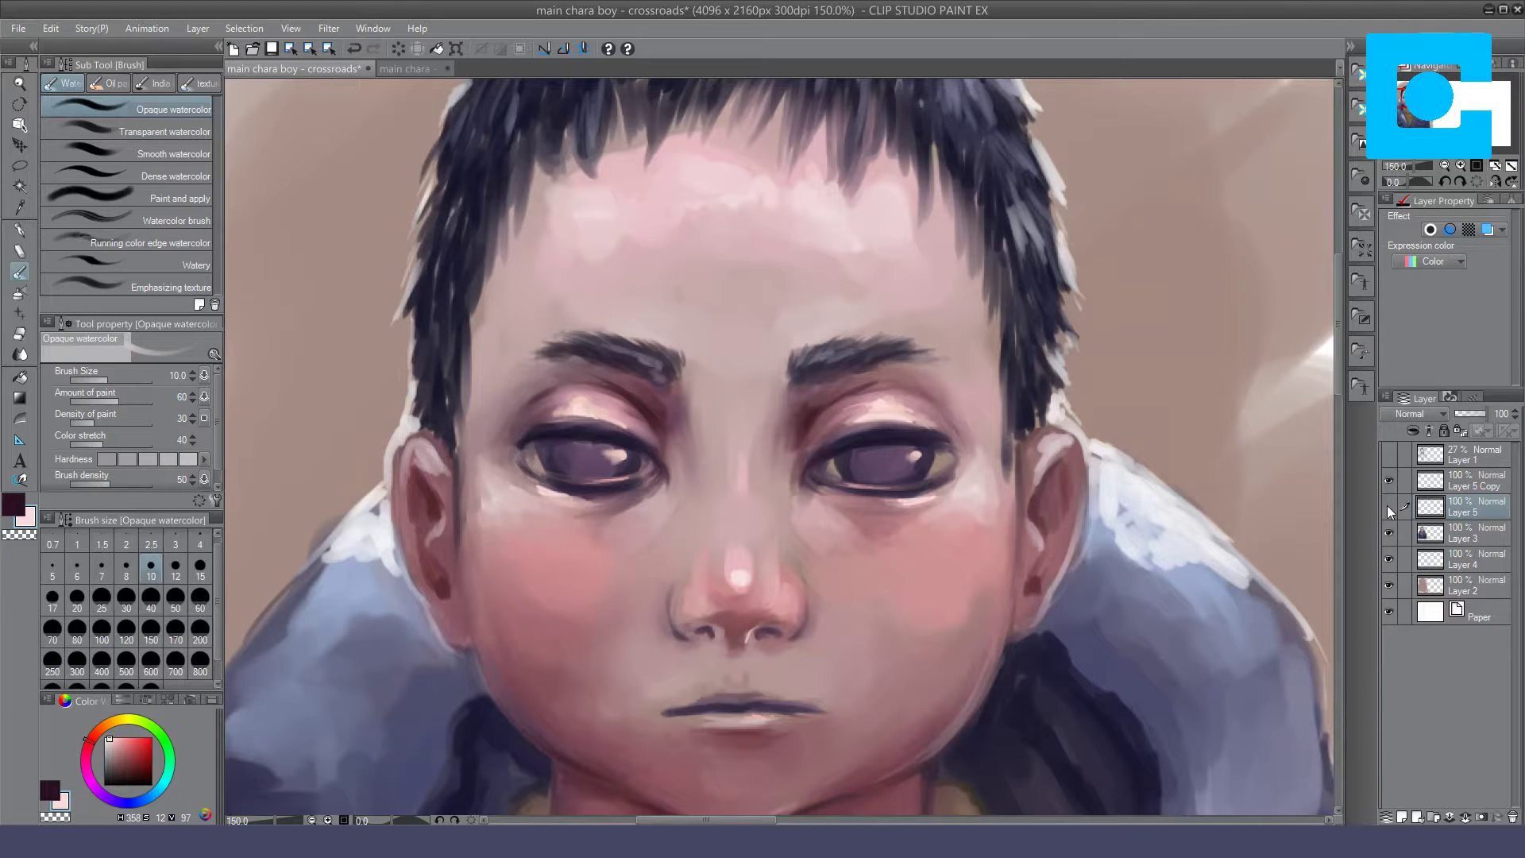
{"action": "key", "text": "Delete"}
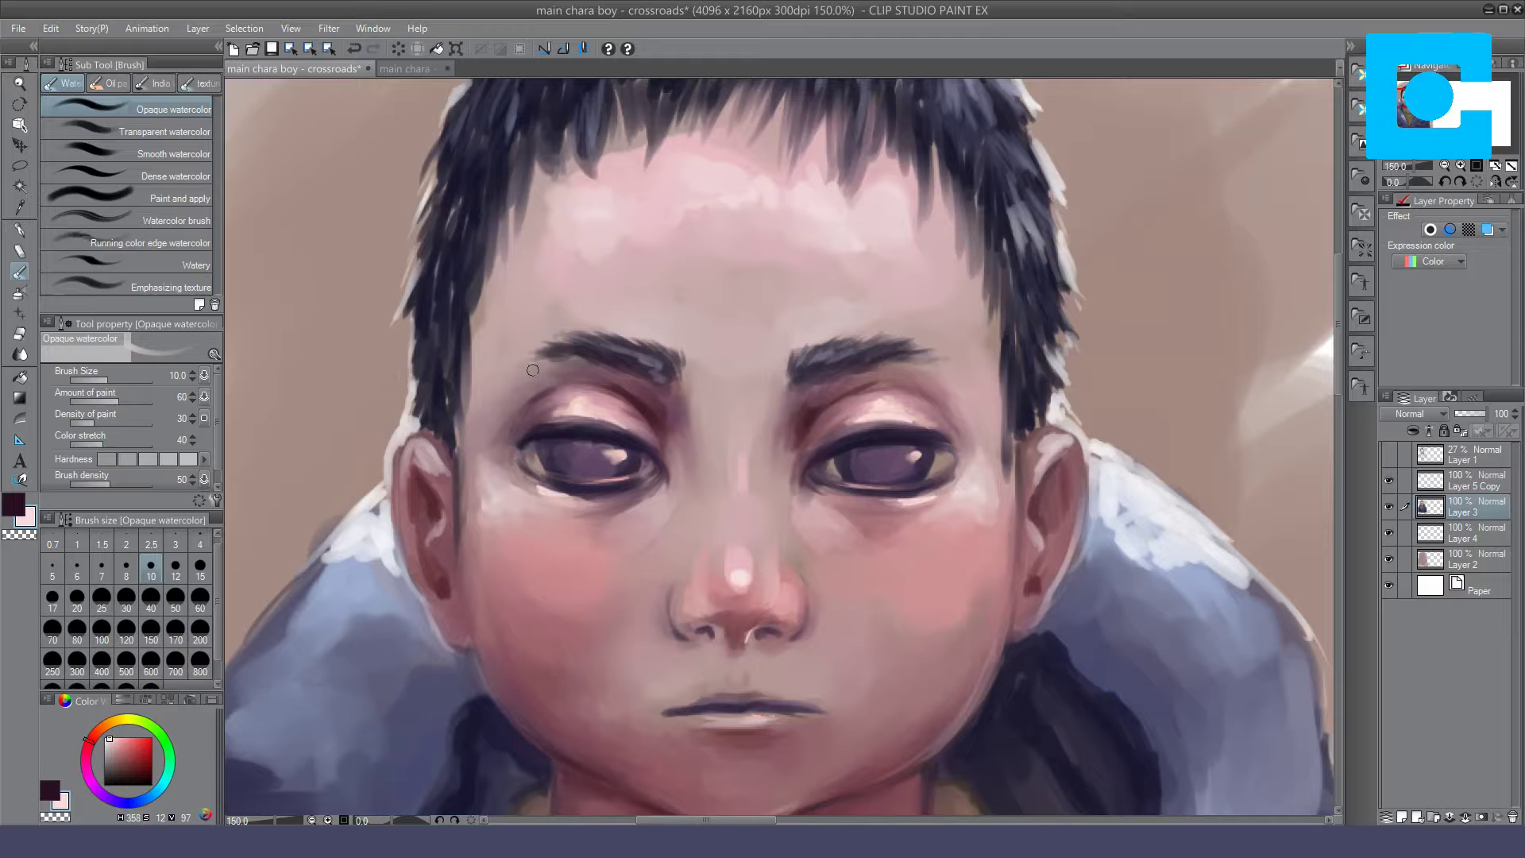
Step: Soften the skin around the outer end of the eyebrow on the canvas's left half with Opaque watercolor on Layer 3
{"action": "left_click_drag", "start_coordinate": [503, 357], "coordinate": [532, 366]}
{"action": "mouse_move", "coordinate": [520, 368]}
{"action": "left_mouse_down"}
{"action": "mouse_move", "coordinate": [506, 381]}
{"action": "mouse_move", "coordinate": [541, 370]}
{"action": "mouse_move", "coordinate": [519, 361]}
{"action": "mouse_move", "coordinate": [519, 276]}
{"action": "left_mouse_up"}
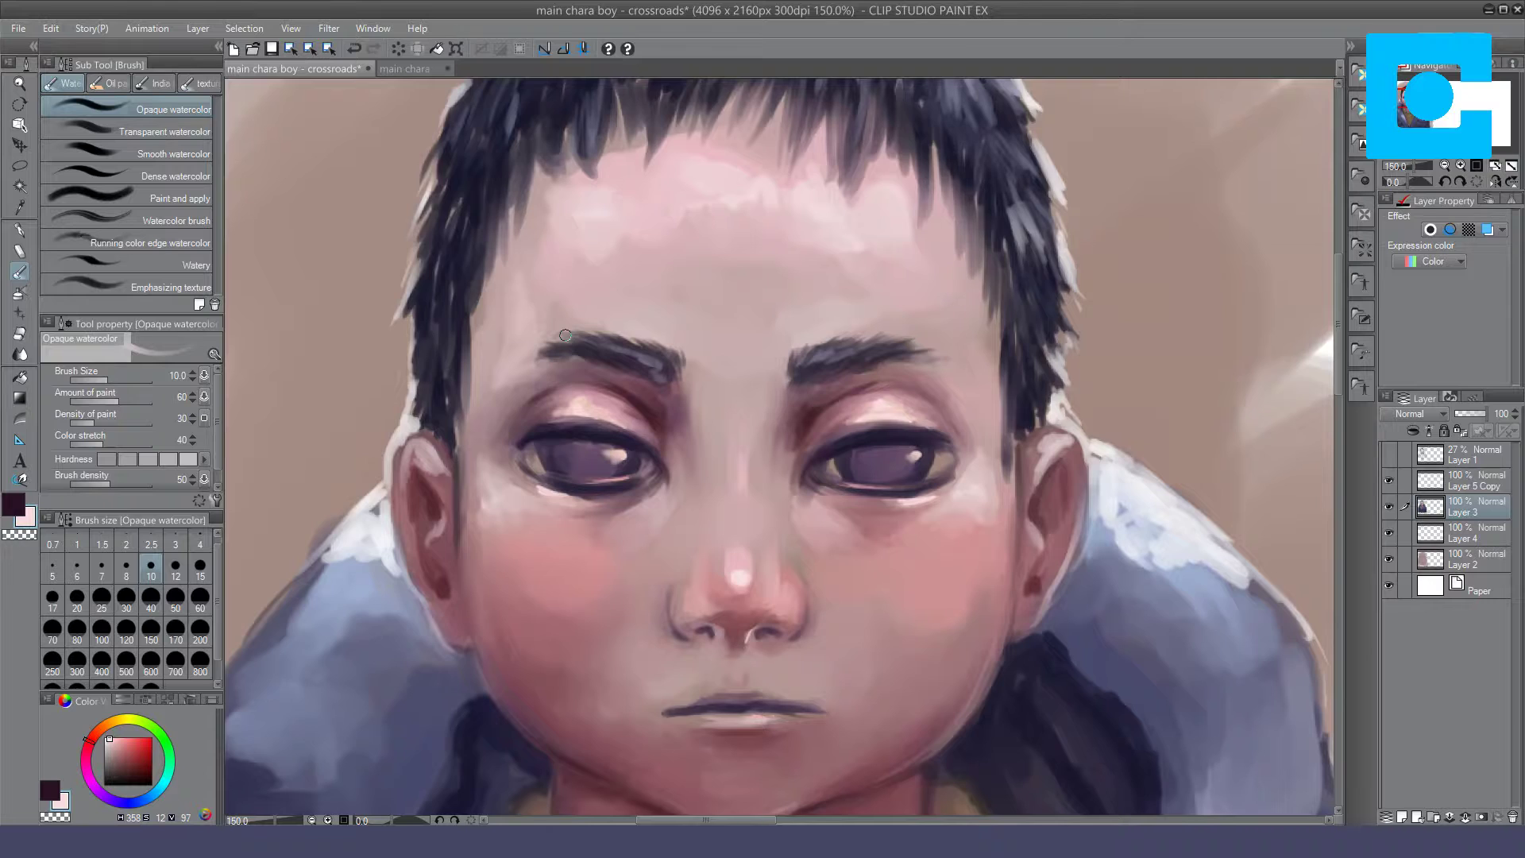
{"action": "left_click", "coordinate": [1444, 165]}
{"action": "left_click", "coordinate": [1444, 166]}
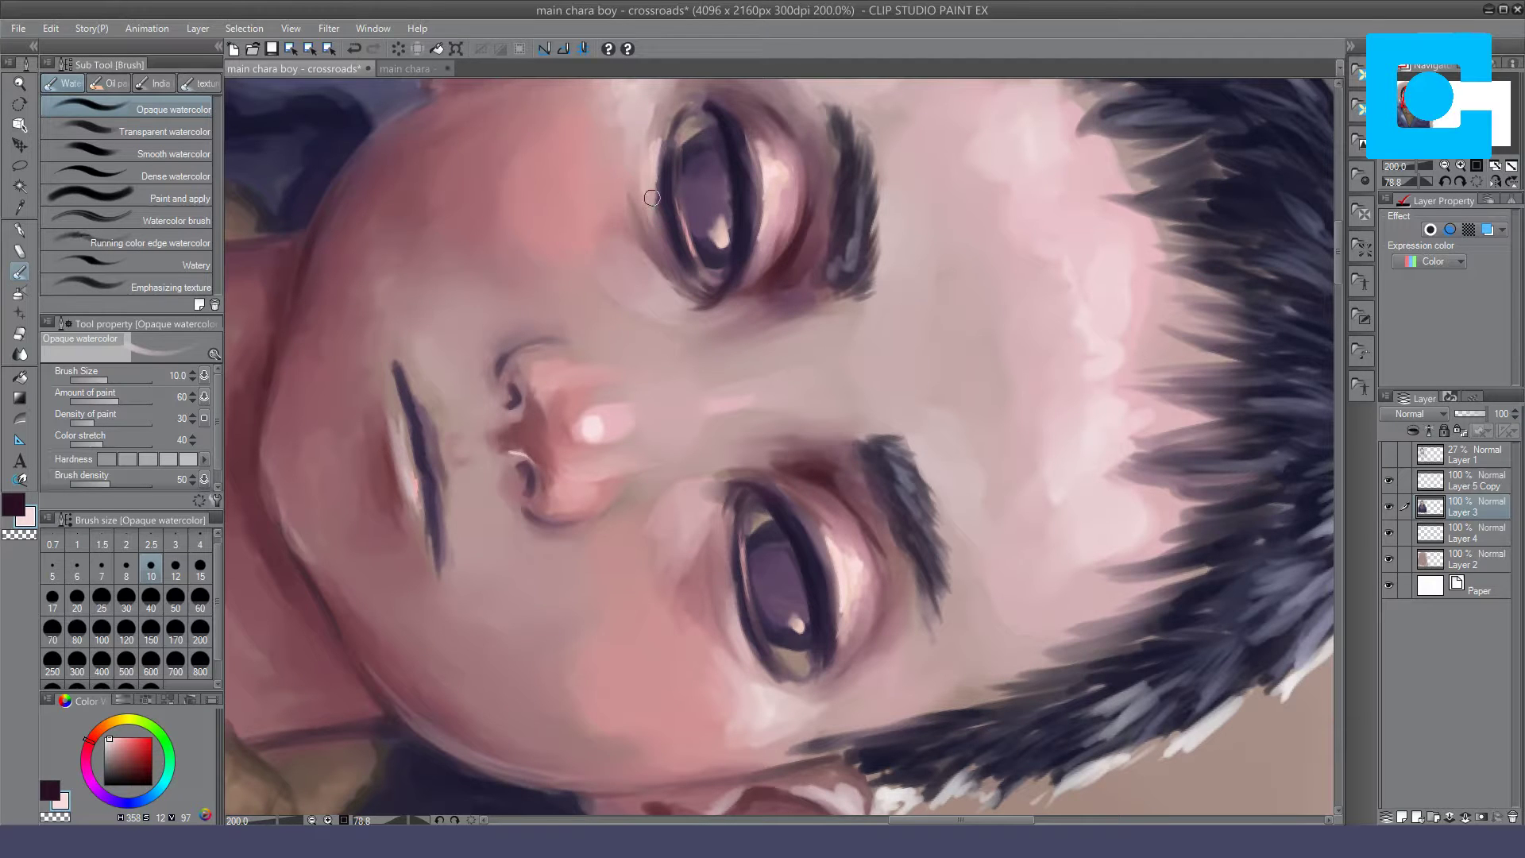
Step: Try dark plum shading beneath the inner corner of the eye on the flipped canvas's left half, and undo the last stroke
{"action": "key", "text": "ctrl+minus"}
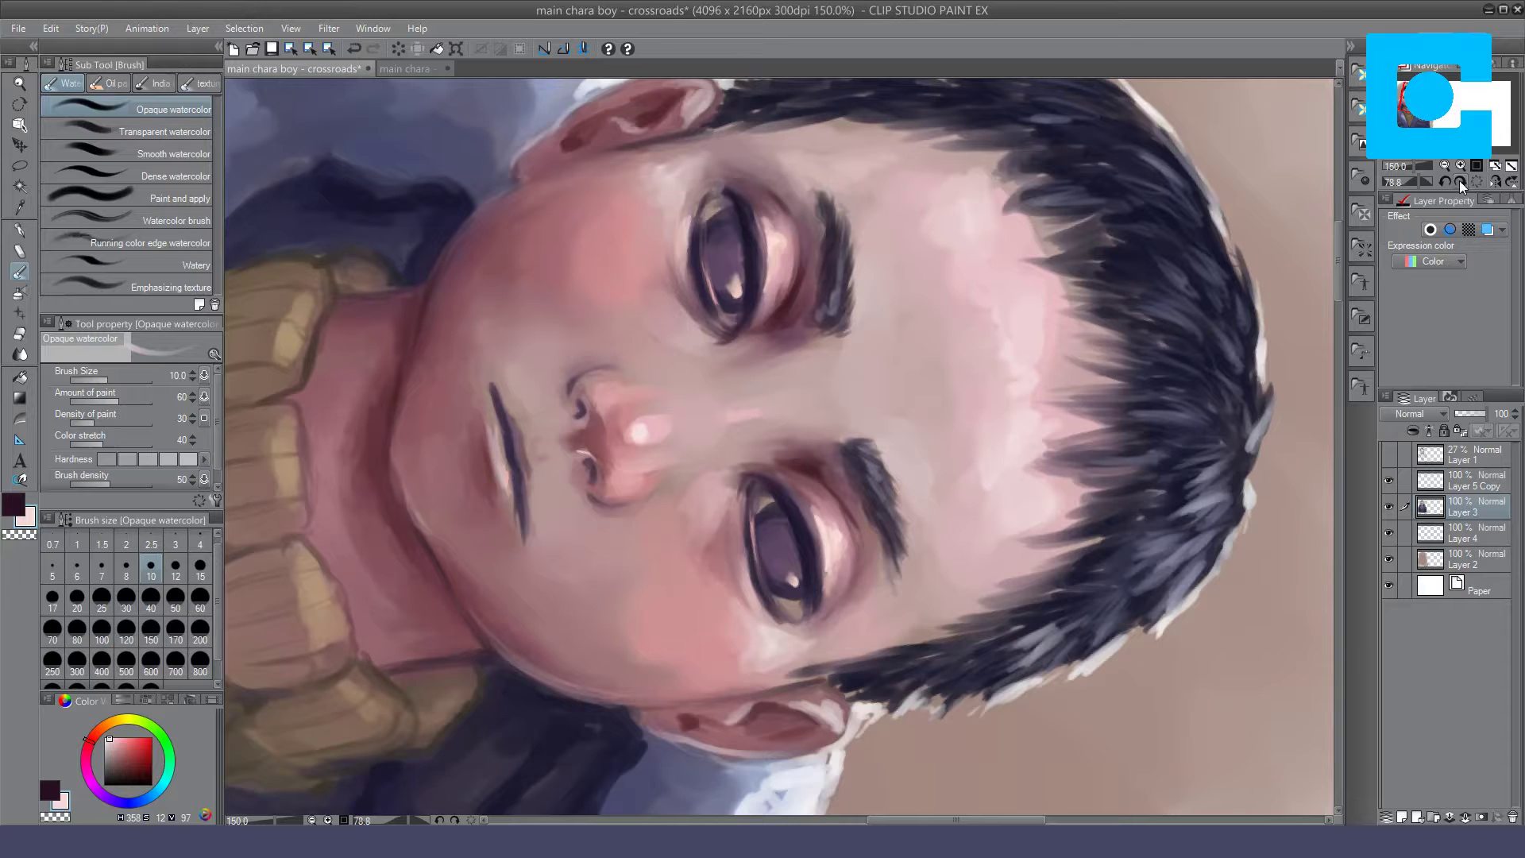
{"action": "left_click", "coordinate": [1459, 182]}
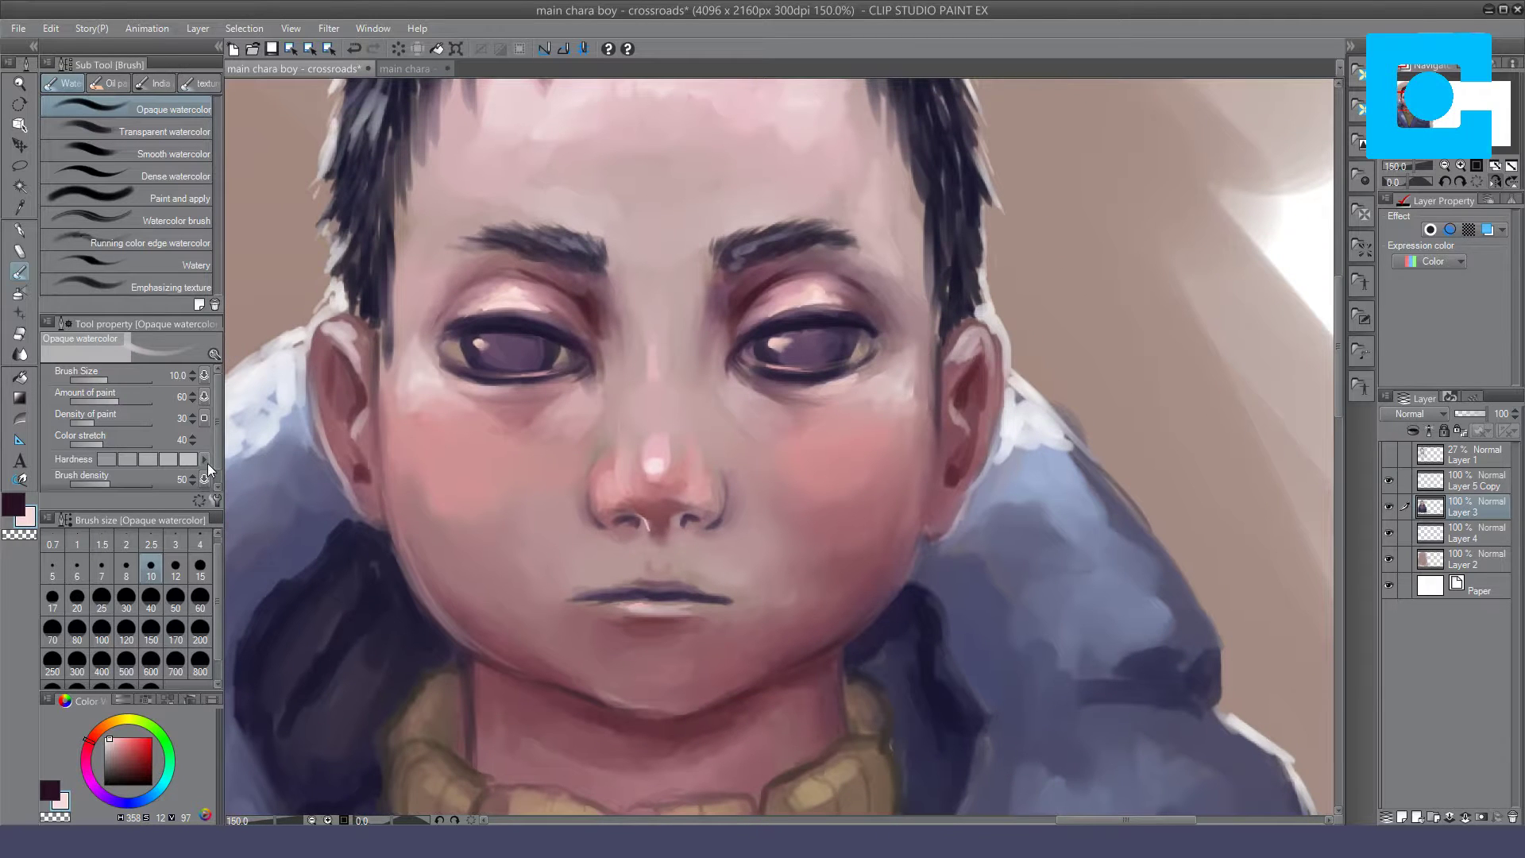
{"action": "left_click", "coordinate": [13, 504]}
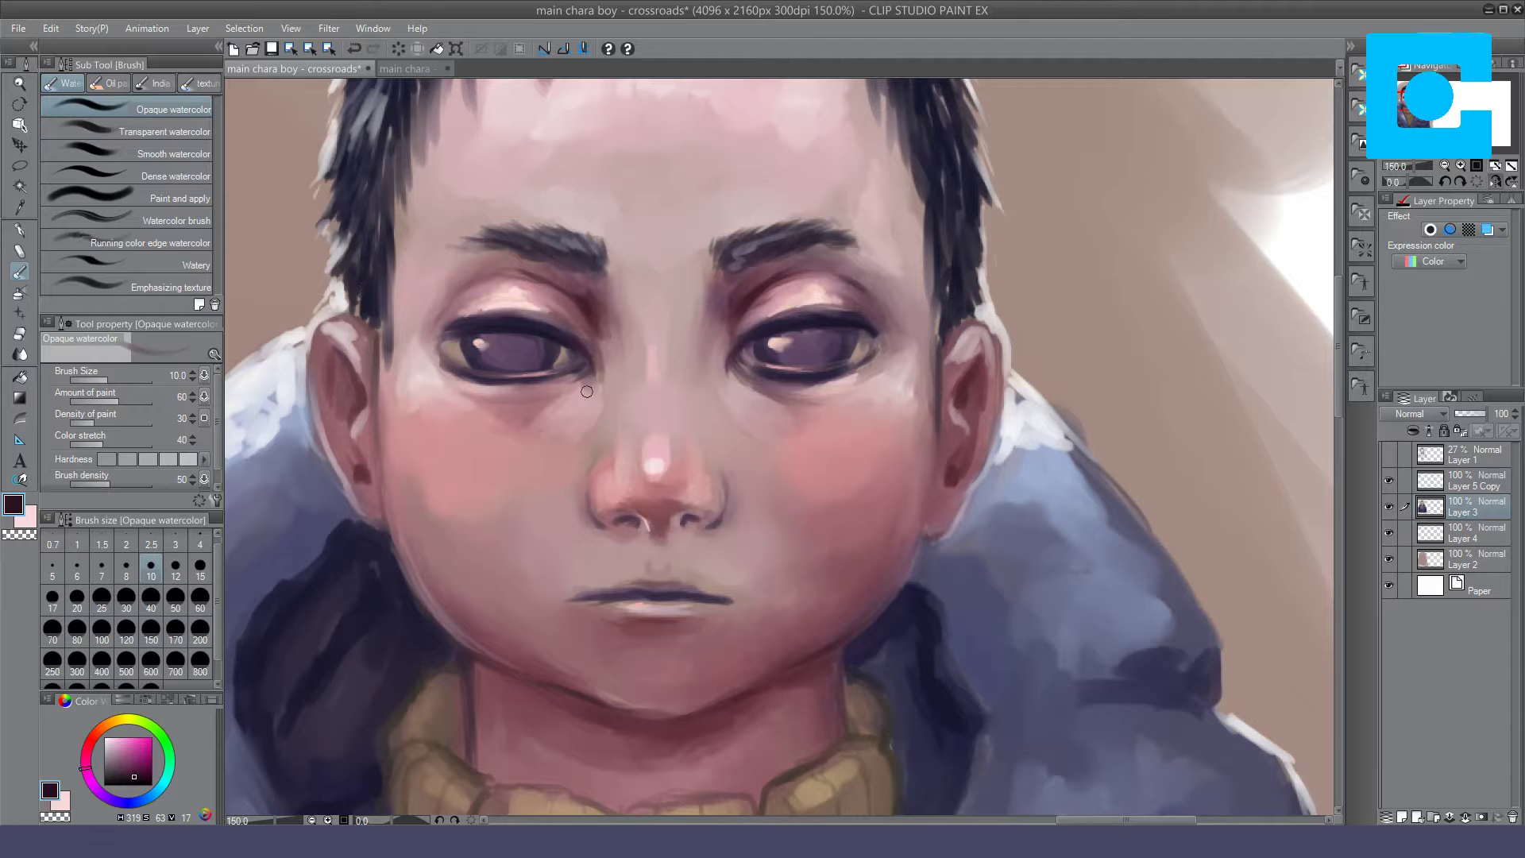
{"action": "left_click_drag", "start_coordinate": [577, 424], "coordinate": [590, 395]}
{"action": "key", "text": "ctrl+z"}
Step: Deepen the shadow along the underside of the chin in dark plum with Opaque watercolor at size 15
{"action": "key", "text": "bracketright"}
{"action": "key", "text": "bracketright"}
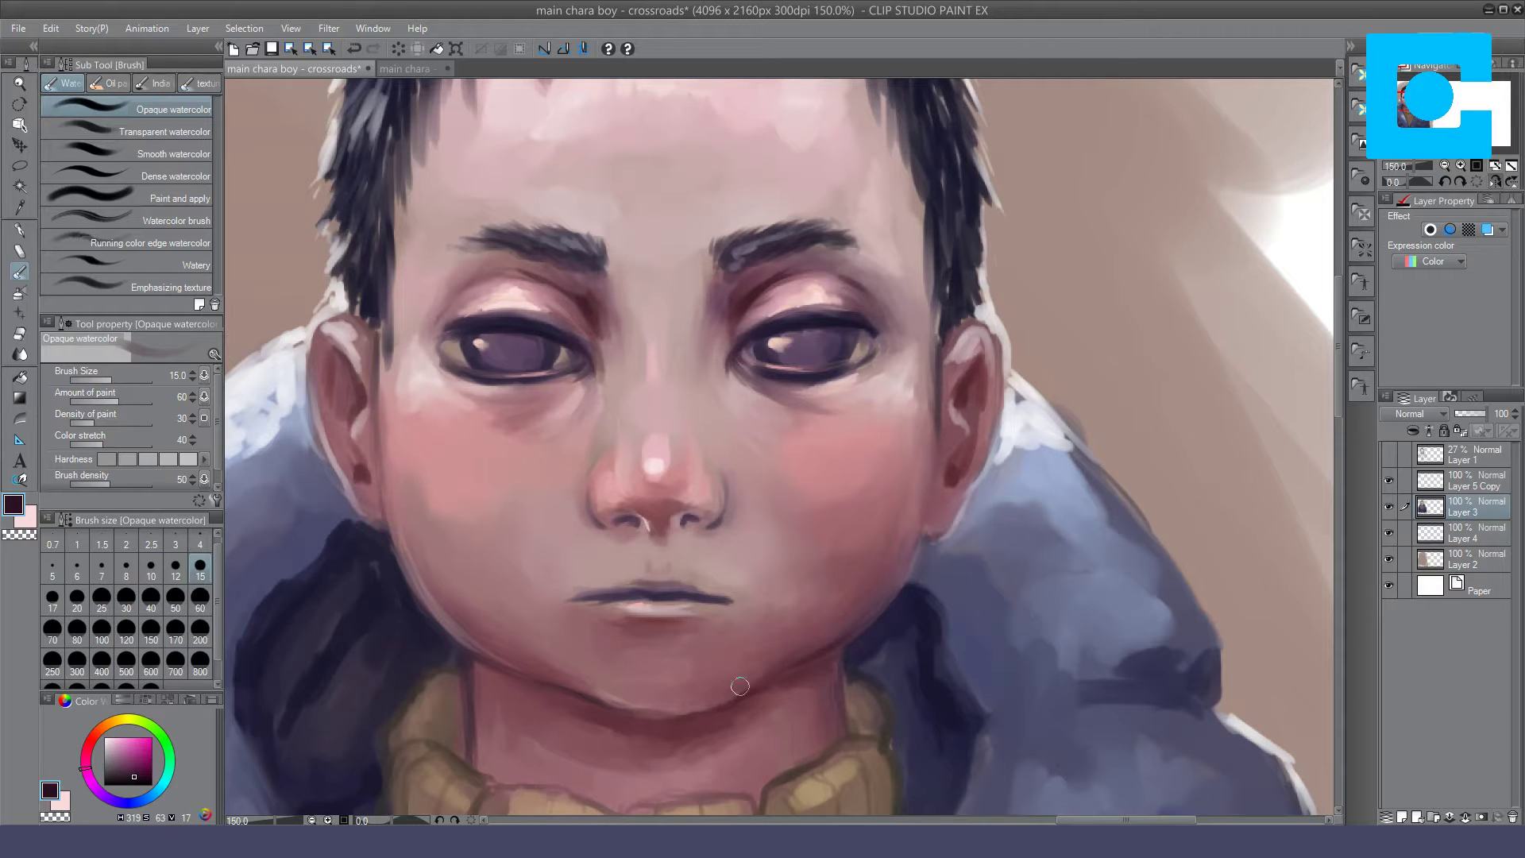
{"action": "left_click_drag", "start_coordinate": [681, 710], "coordinate": [734, 701]}
{"action": "left_click", "coordinate": [1444, 166]}
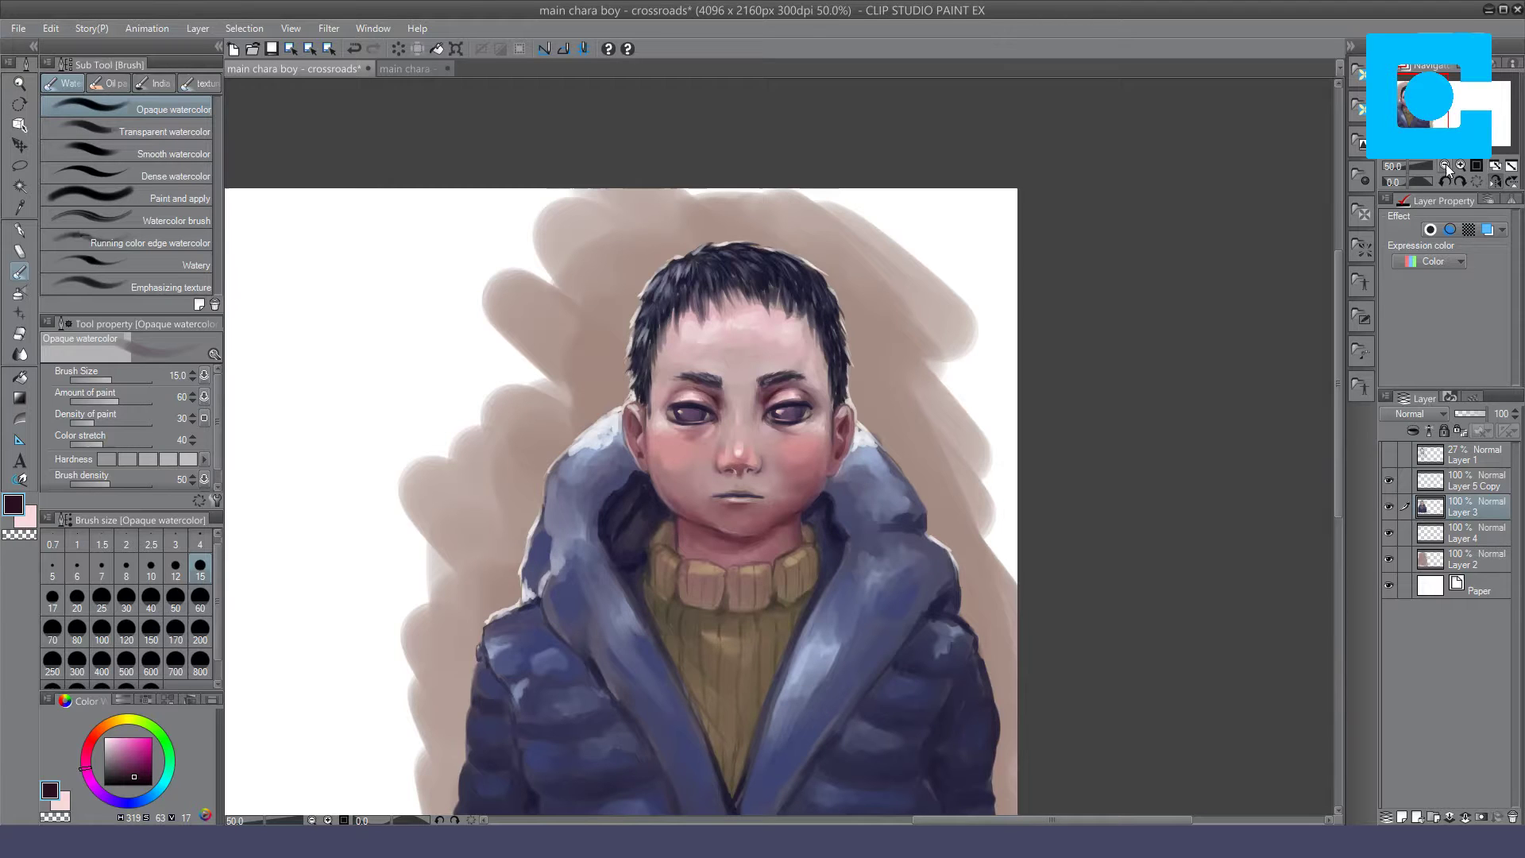
{"action": "left_click", "coordinate": [1446, 163]}
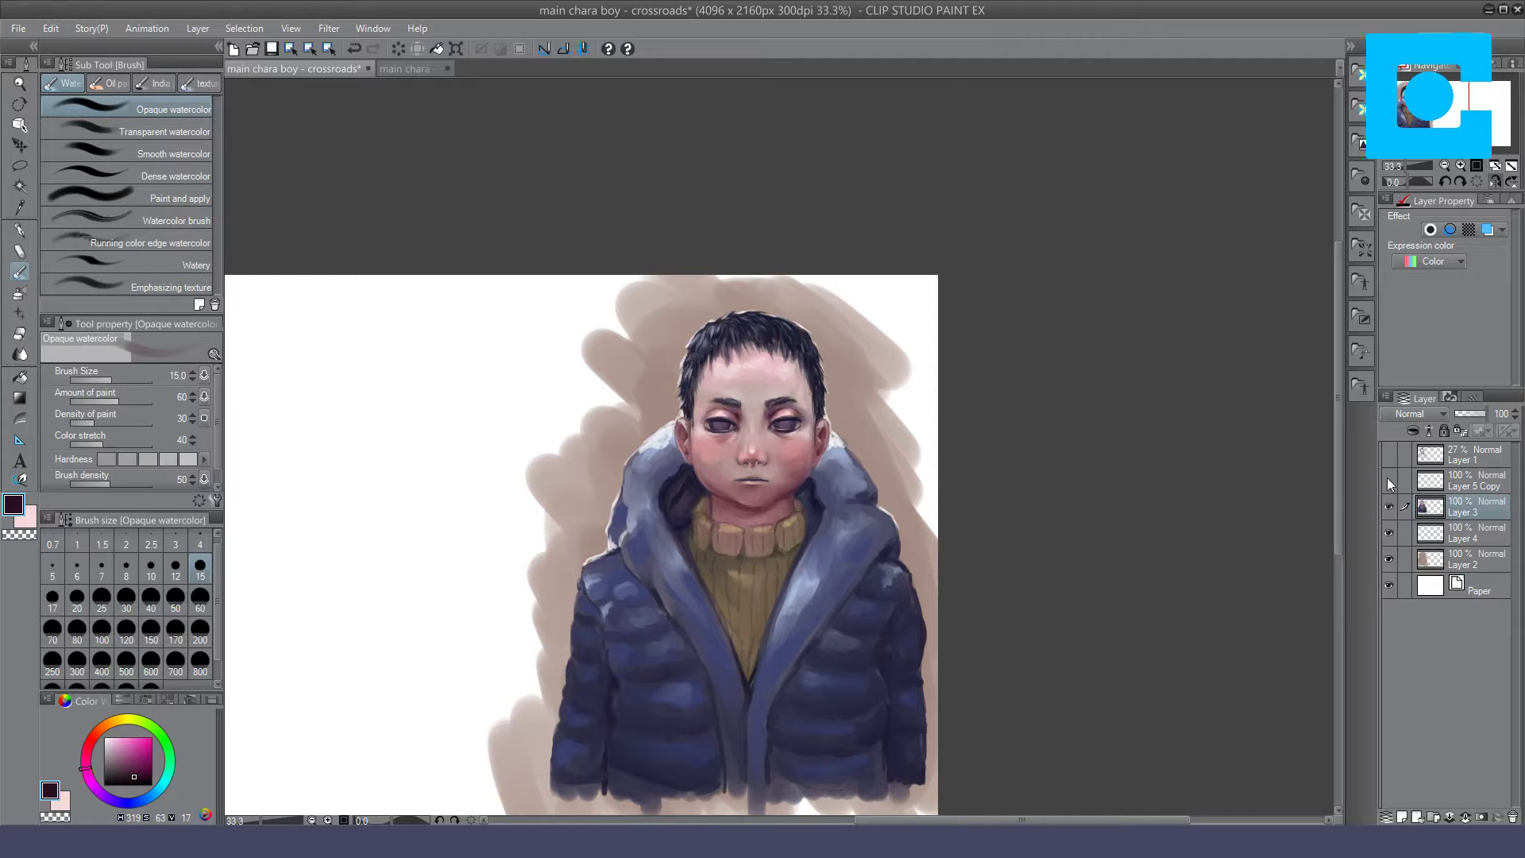
Step: Deepen the plum shadows between the eyebrows and upper eyelids at both inner eye sockets with Opaque watercolor at size 15
{"action": "scroll", "coordinate": [779, 454], "scroll_direction": "up", "scroll_amount": 5}
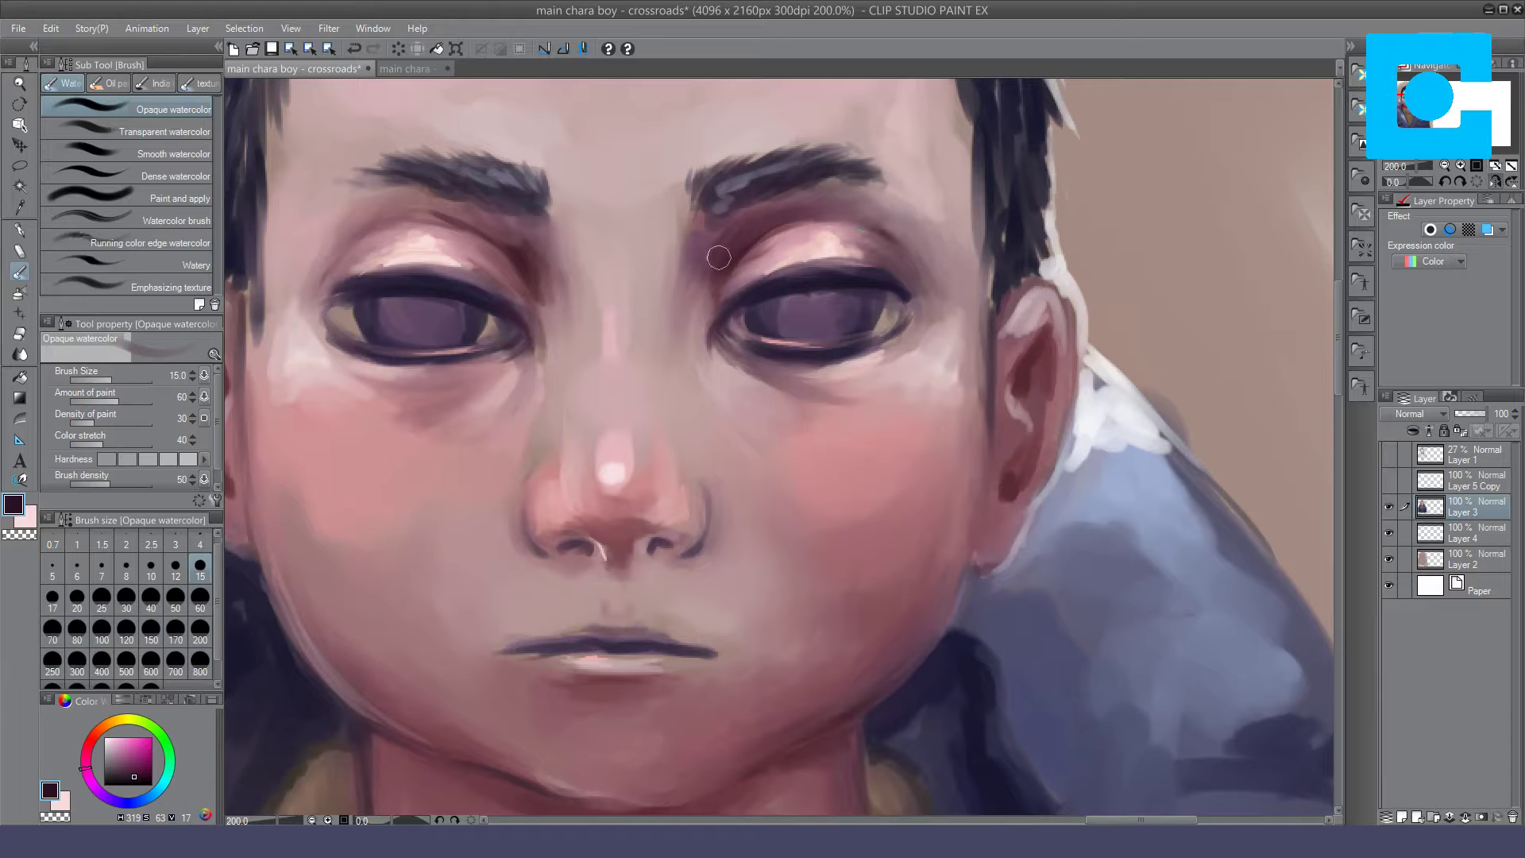
{"action": "left_click_drag", "start_coordinate": [516, 251], "coordinate": [530, 265]}
{"action": "mouse_move", "coordinate": [474, 222]}
{"action": "left_mouse_down"}
{"action": "mouse_move", "coordinate": [538, 266]}
{"action": "mouse_move", "coordinate": [542, 295]}
{"action": "left_mouse_up"}
{"action": "left_click_drag", "start_coordinate": [511, 244], "coordinate": [536, 276]}
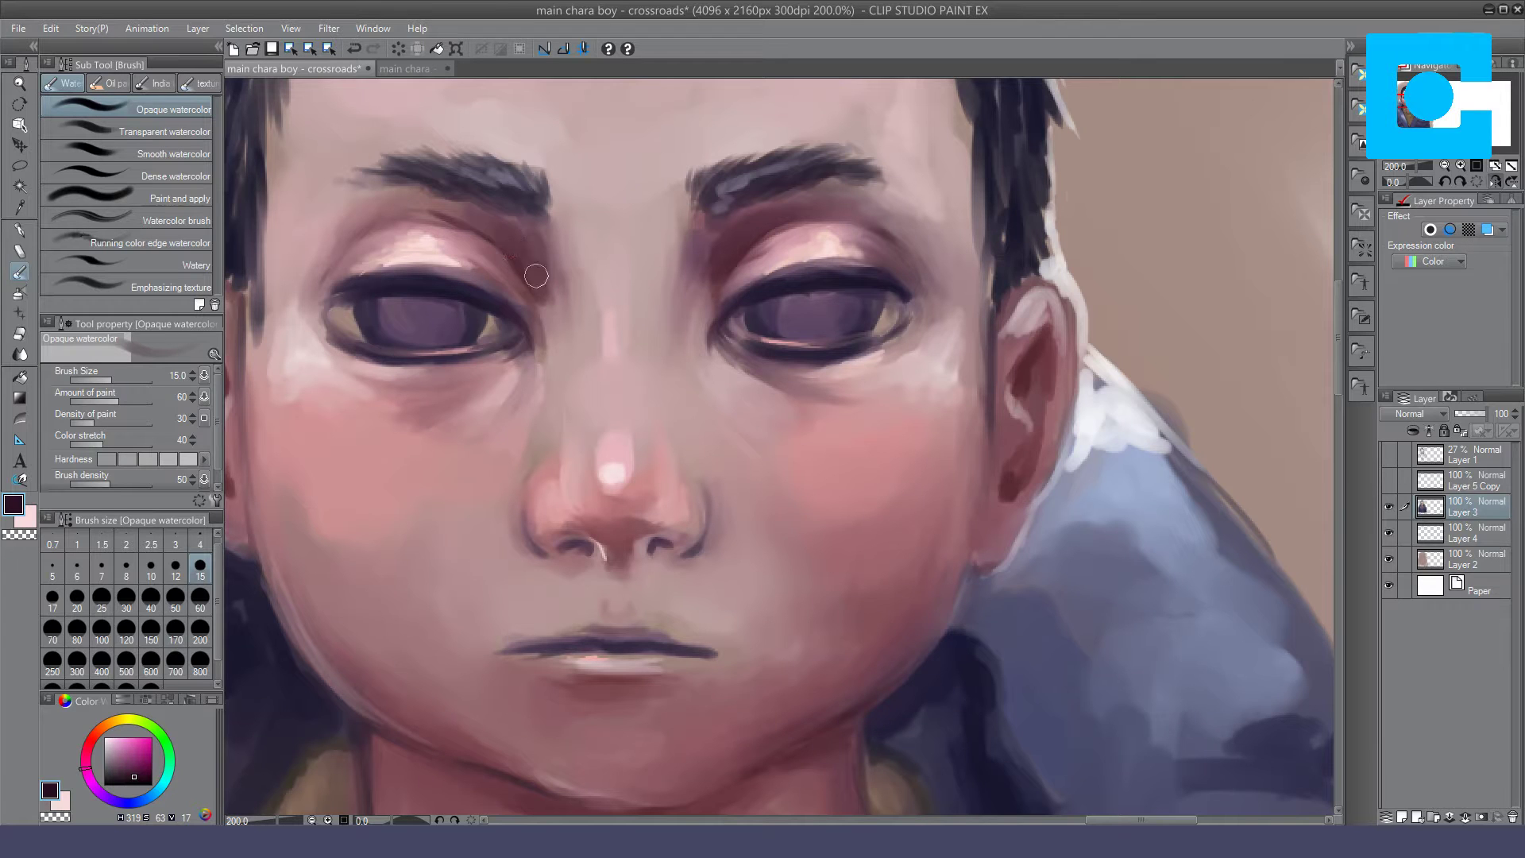
{"action": "left_click_drag", "start_coordinate": [409, 205], "coordinate": [467, 219]}
{"action": "left_click_drag", "start_coordinate": [717, 226], "coordinate": [703, 309]}
{"action": "left_click_drag", "start_coordinate": [711, 254], "coordinate": [704, 263]}
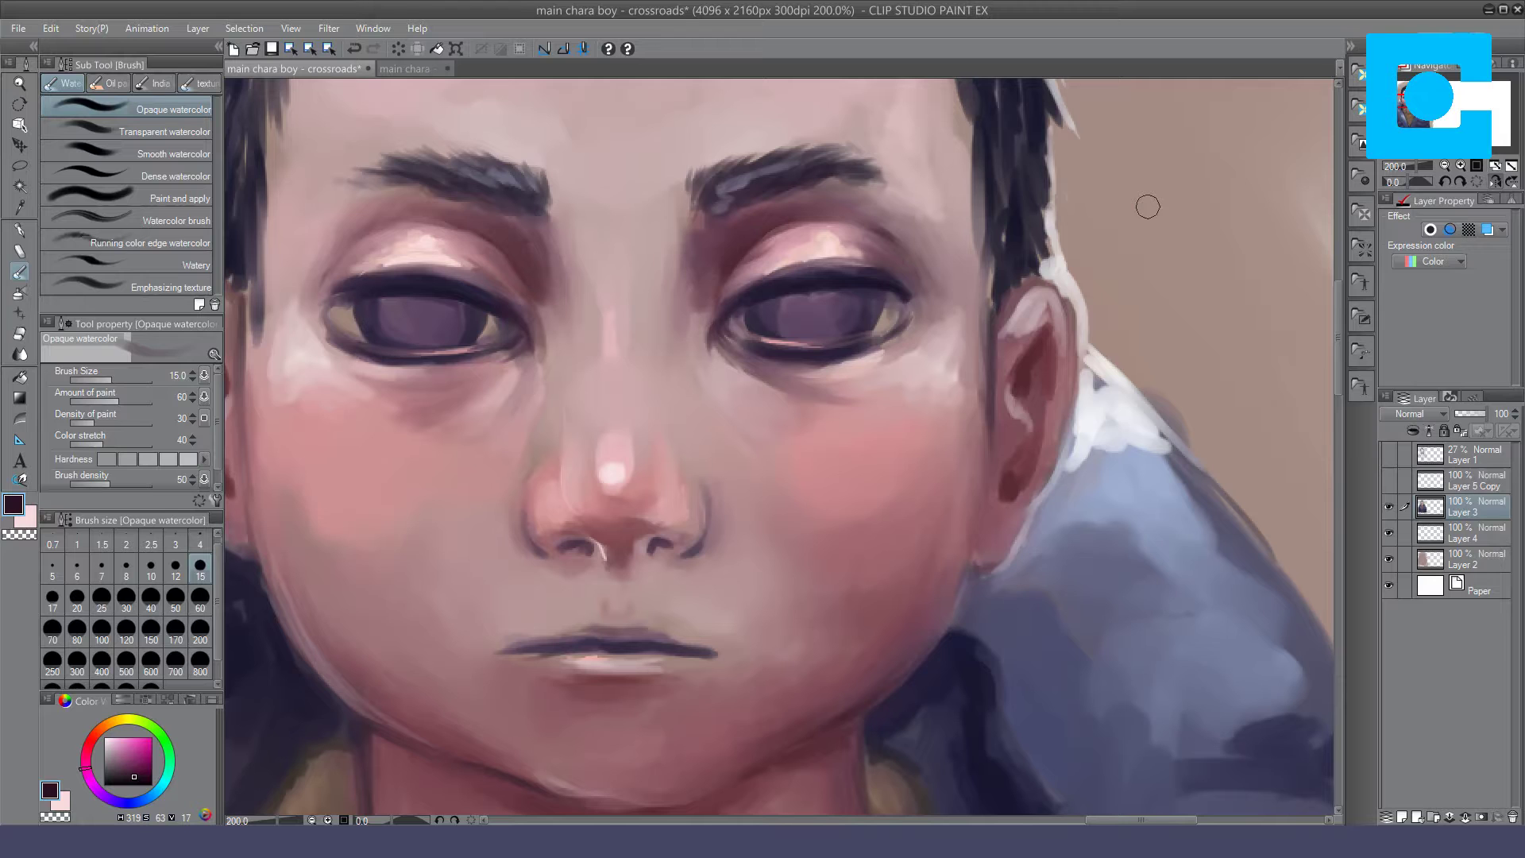
Step: Refine the shadow line under the chin on the rotated canvas with Dense watercolor and Opaque watercolor, and restore the upright view
{"action": "left_click", "coordinate": [1444, 167]}
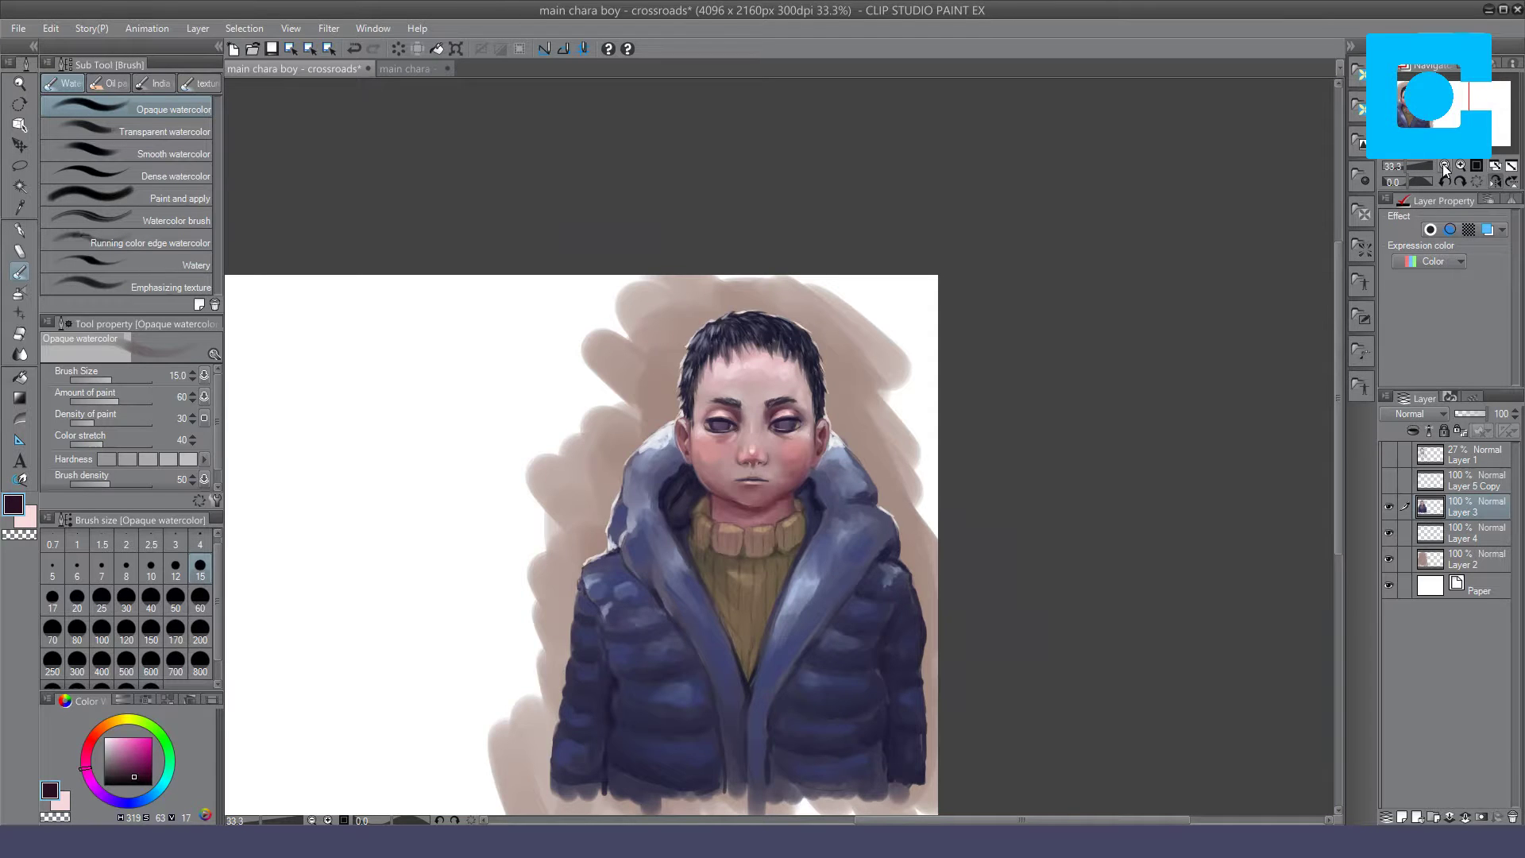
{"action": "left_click", "coordinate": [1460, 166]}
{"action": "left_click", "coordinate": [1460, 166]}
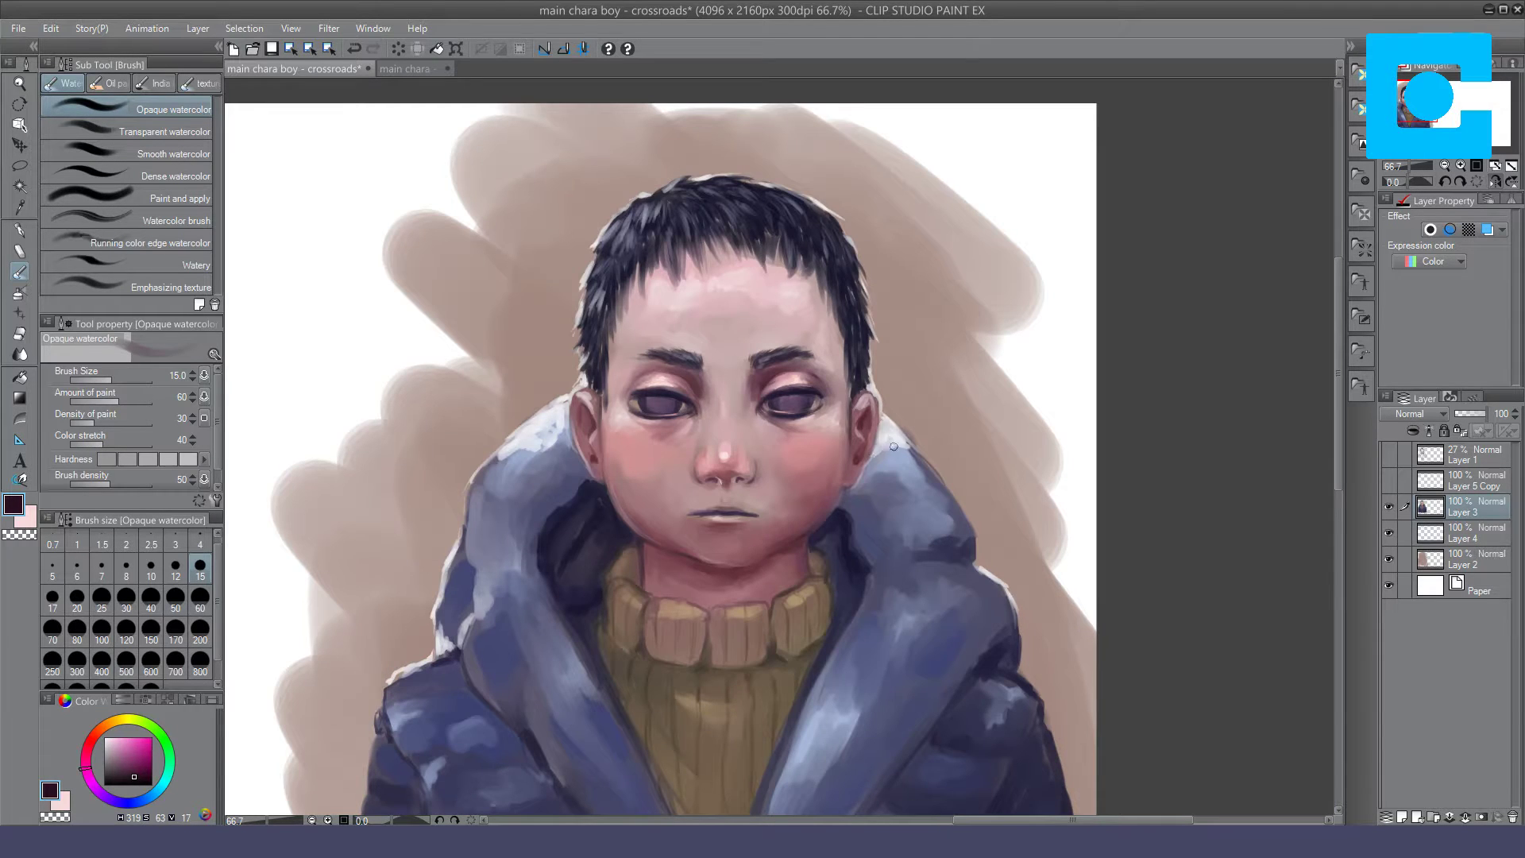
{"action": "left_click_drag", "start_coordinate": [902, 450], "coordinate": [745, 325]}
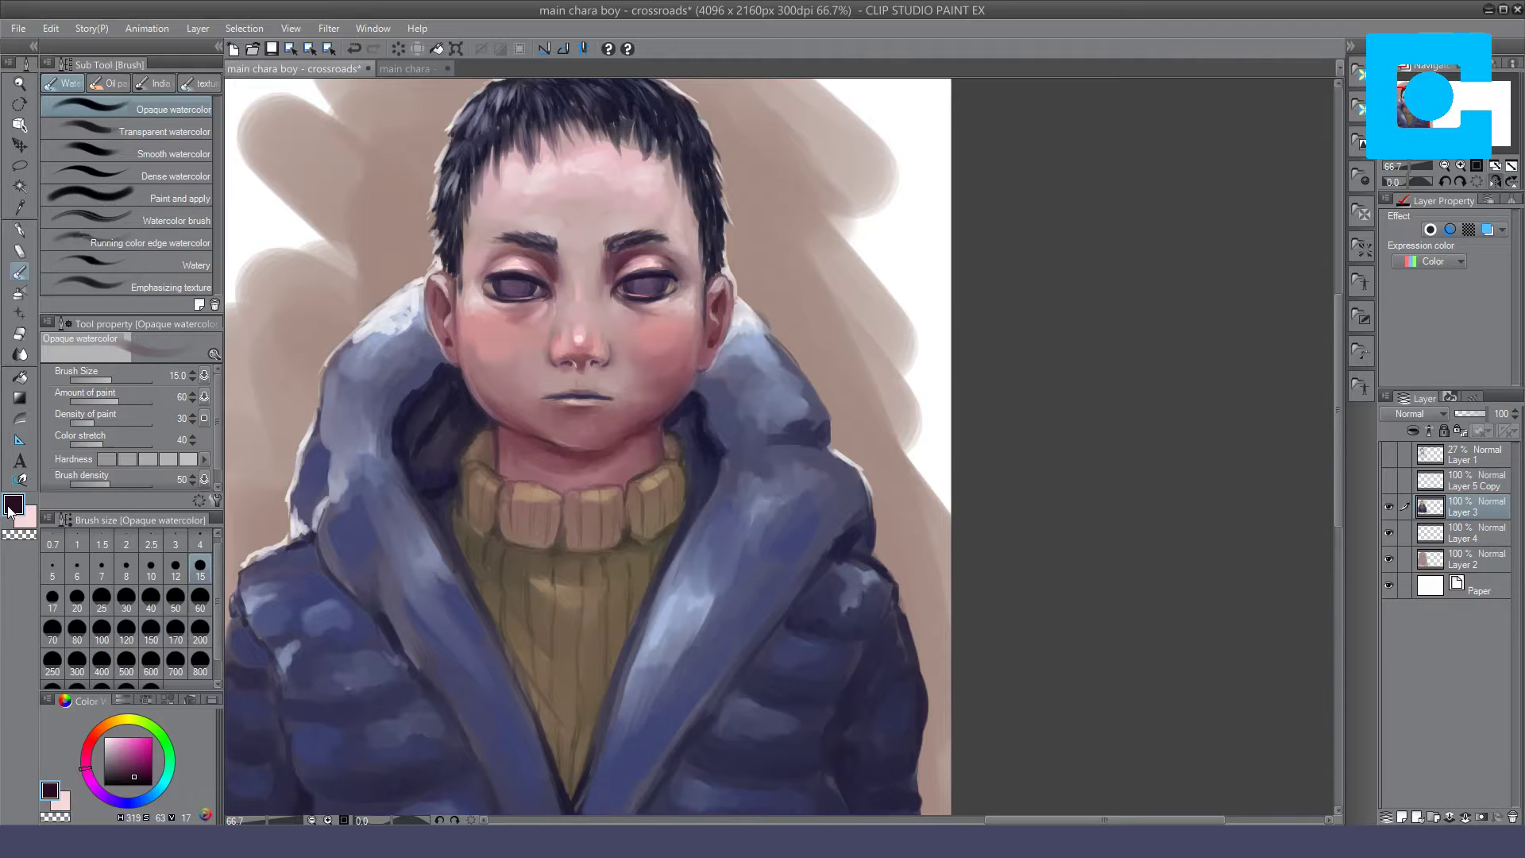
{"action": "left_click", "coordinate": [174, 176]}
{"action": "left_click_drag", "start_coordinate": [1407, 179], "coordinate": [1398, 178]}
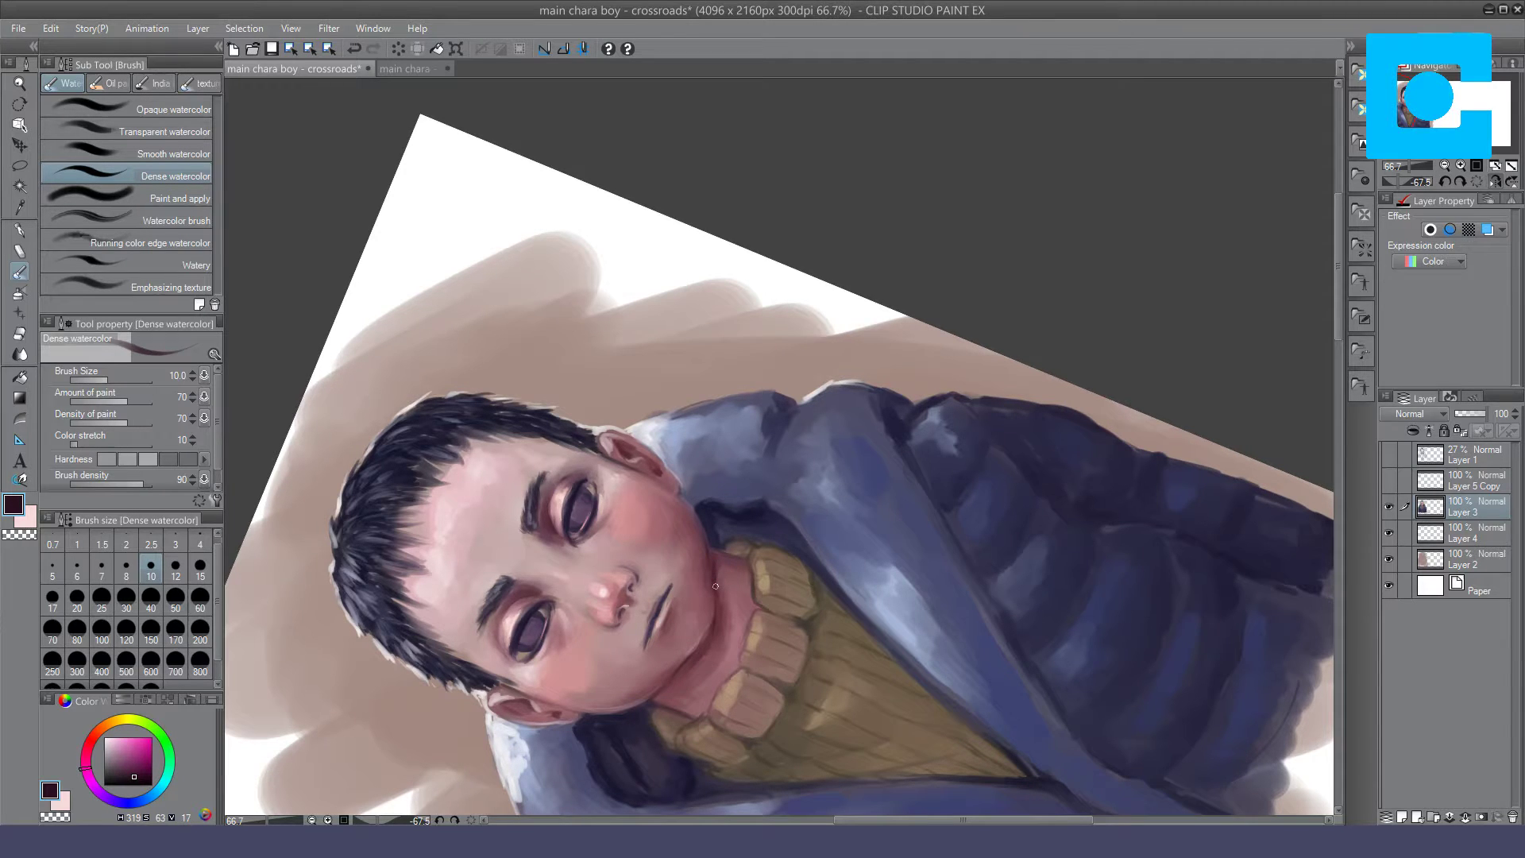
{"action": "left_click", "coordinate": [173, 107]}
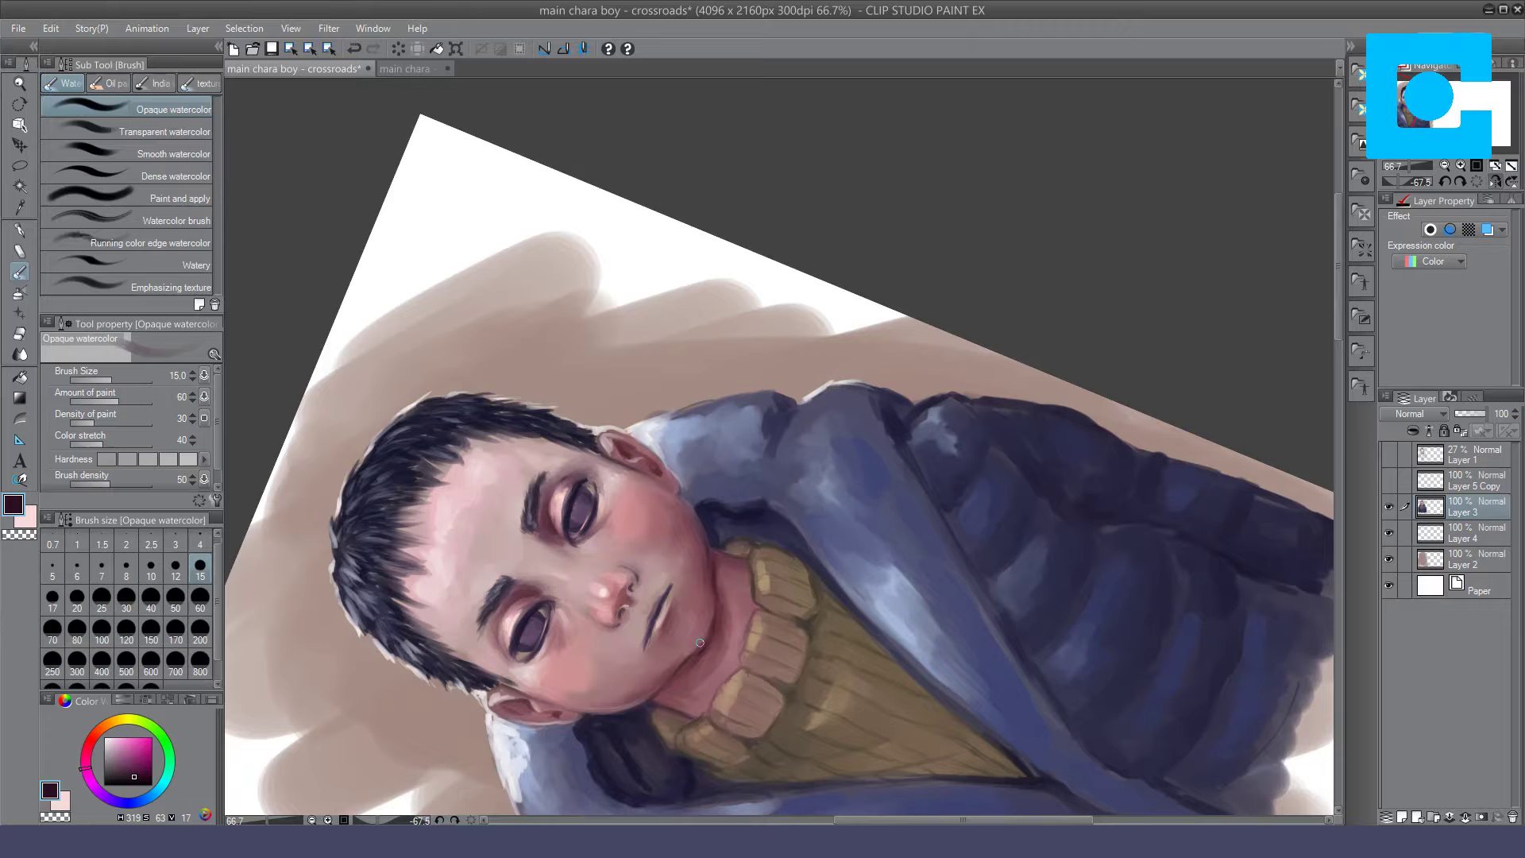
{"action": "left_click", "coordinate": [1475, 181]}
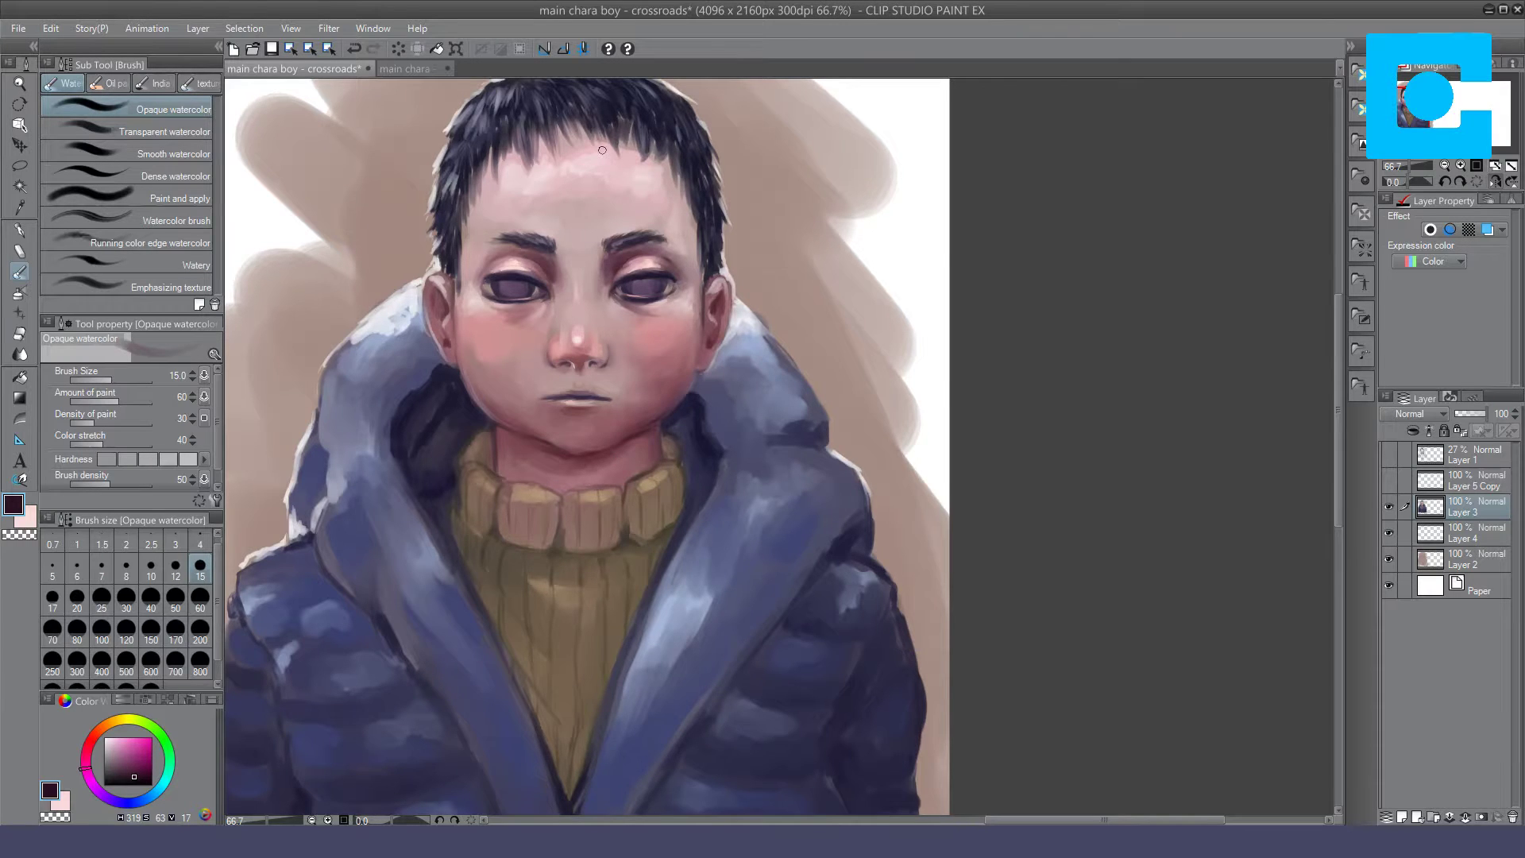
Step: Darken the iris of the eye on the canvas's right half in dark blue-violet with Dense watercolor at size 10
{"action": "left_click", "coordinate": [1450, 165]}
{"action": "left_click", "coordinate": [1461, 164]}
{"action": "left_click", "coordinate": [1464, 163]}
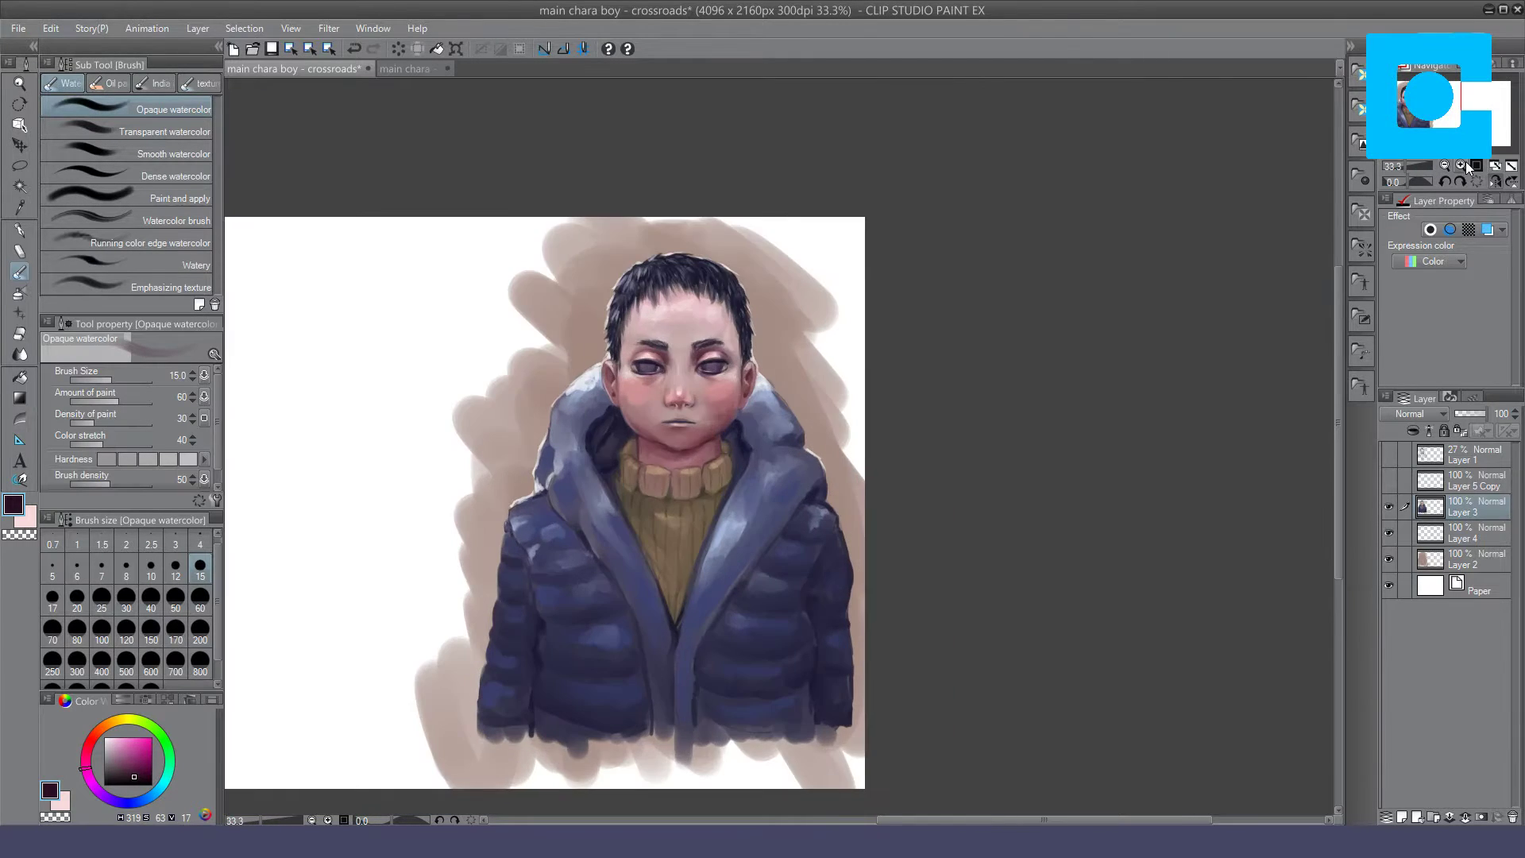
{"action": "left_click", "coordinate": [1459, 165]}
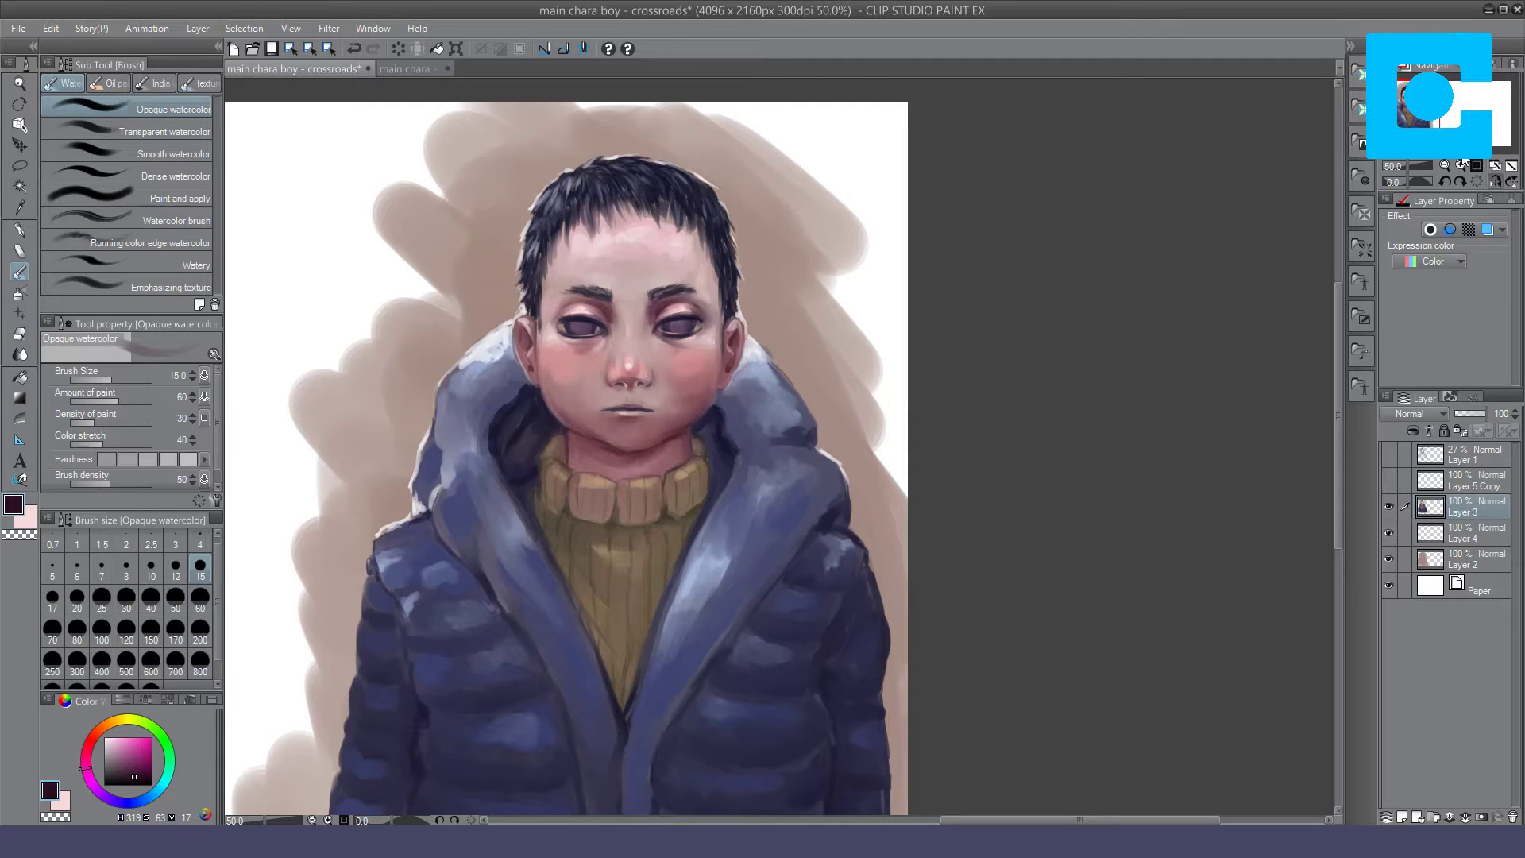
{"action": "left_click", "coordinate": [1462, 164]}
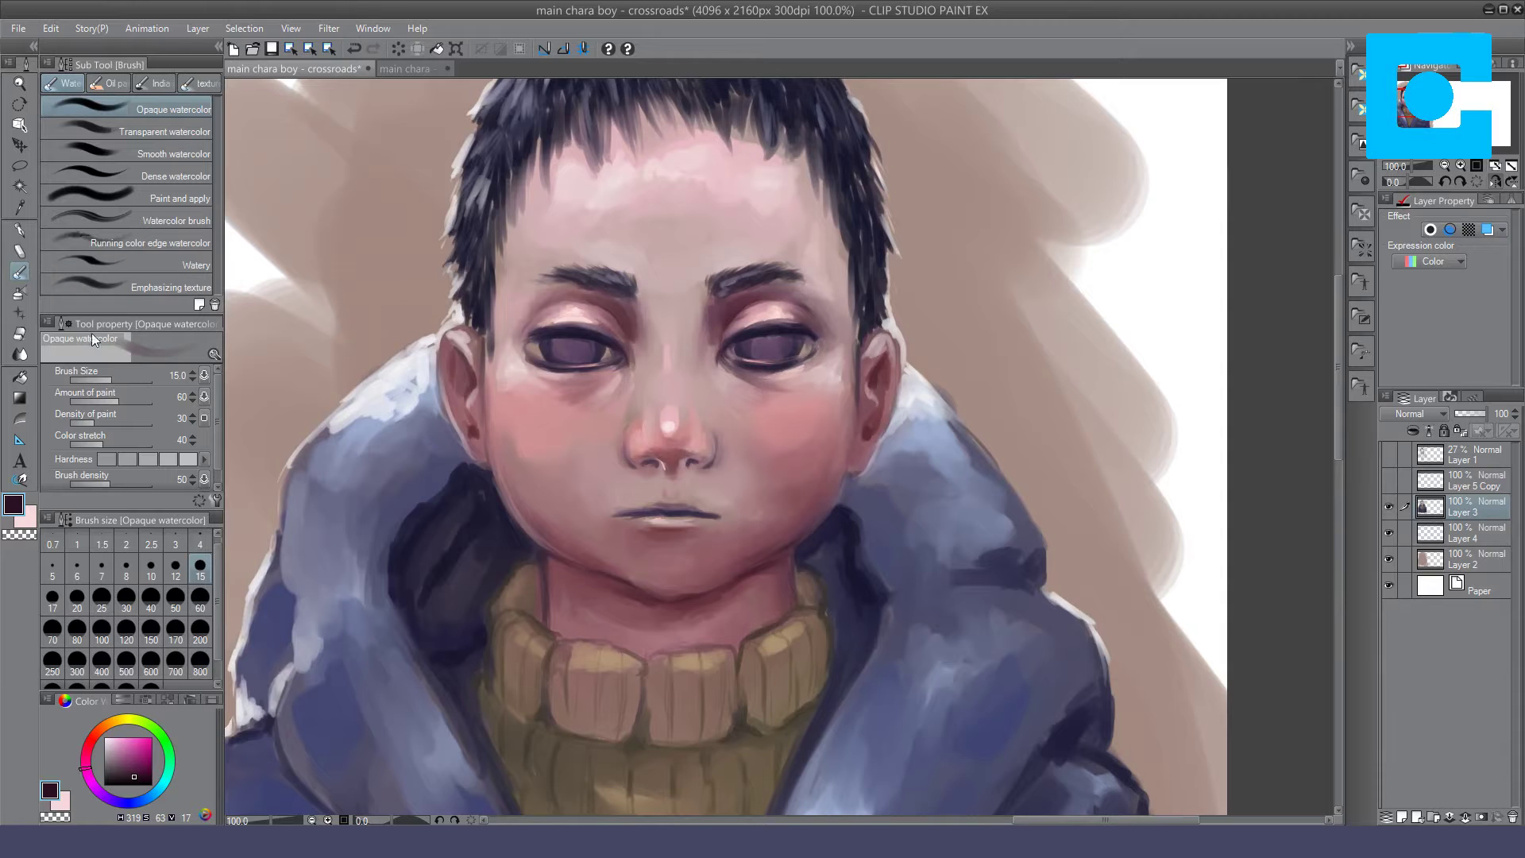
{"action": "left_click", "coordinate": [115, 802]}
{"action": "left_click", "coordinate": [185, 175]}
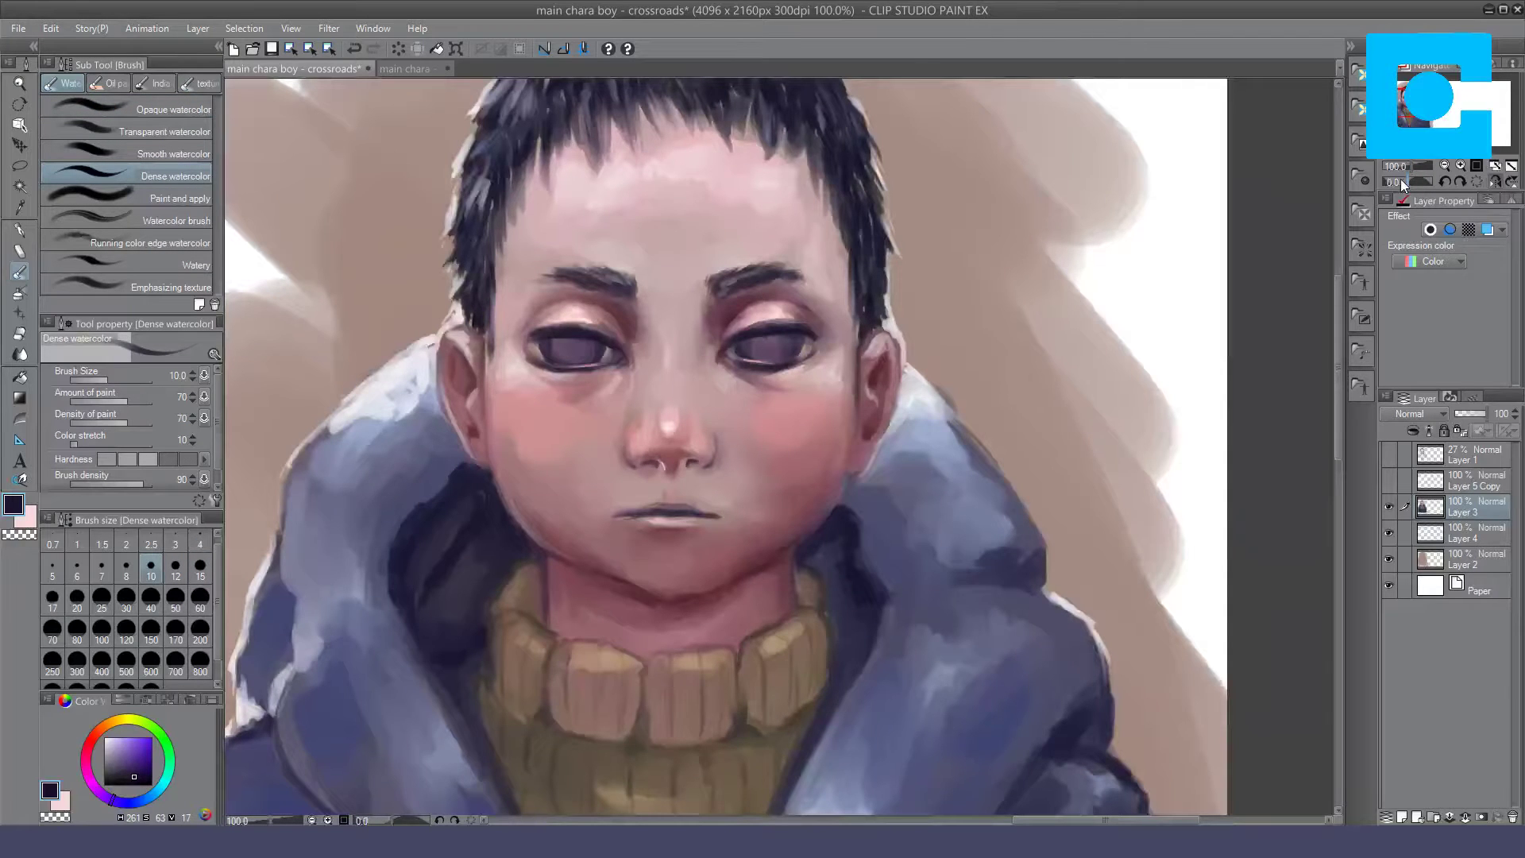
{"action": "left_click", "coordinate": [1403, 185]}
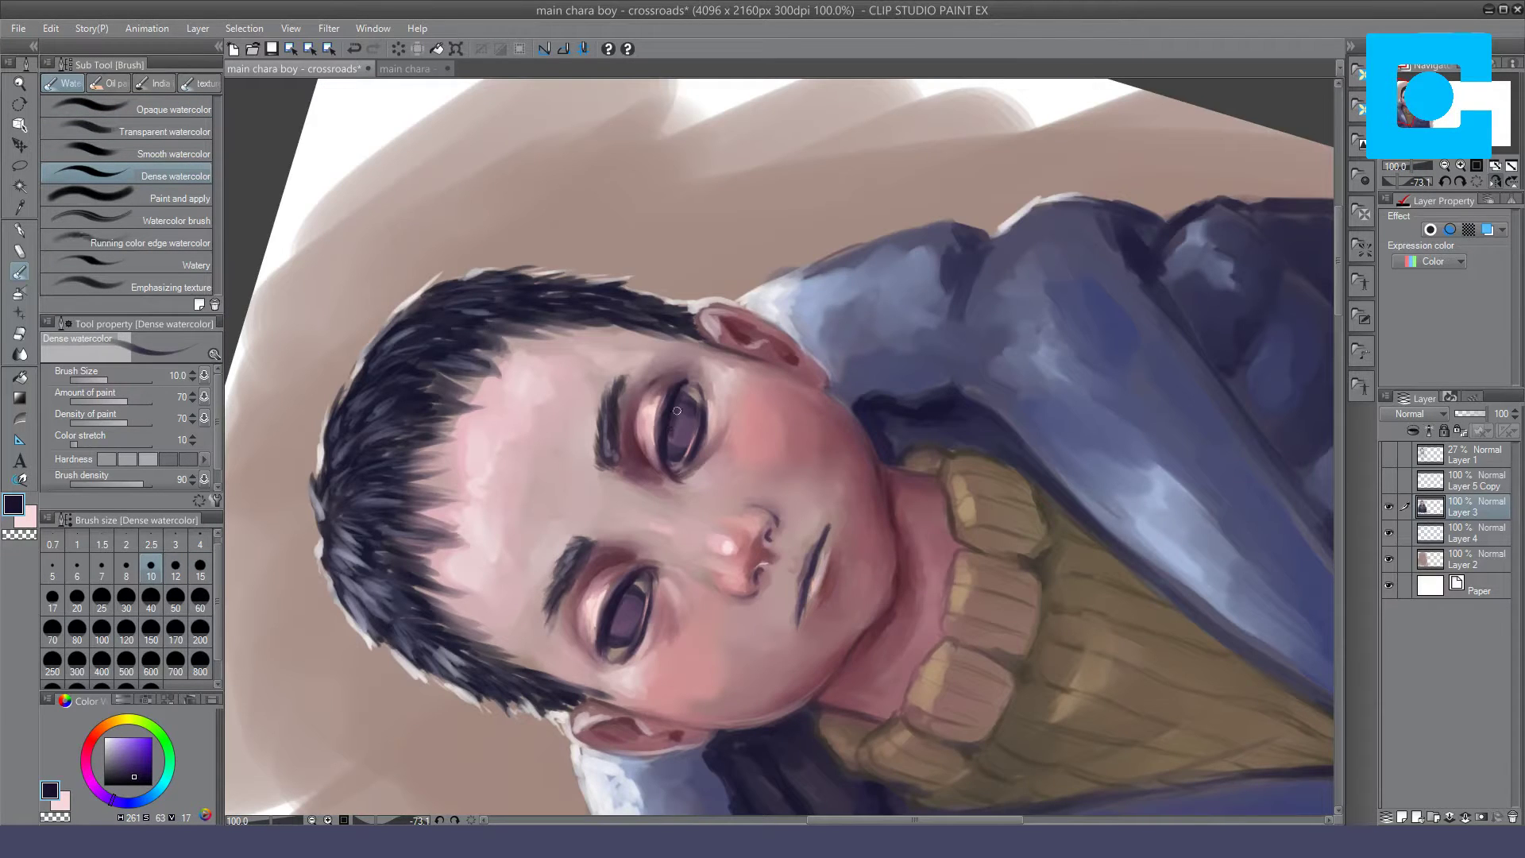
{"action": "left_click_drag", "start_coordinate": [673, 434], "coordinate": [688, 404]}
{"action": "key", "text": "ctrl+at"}
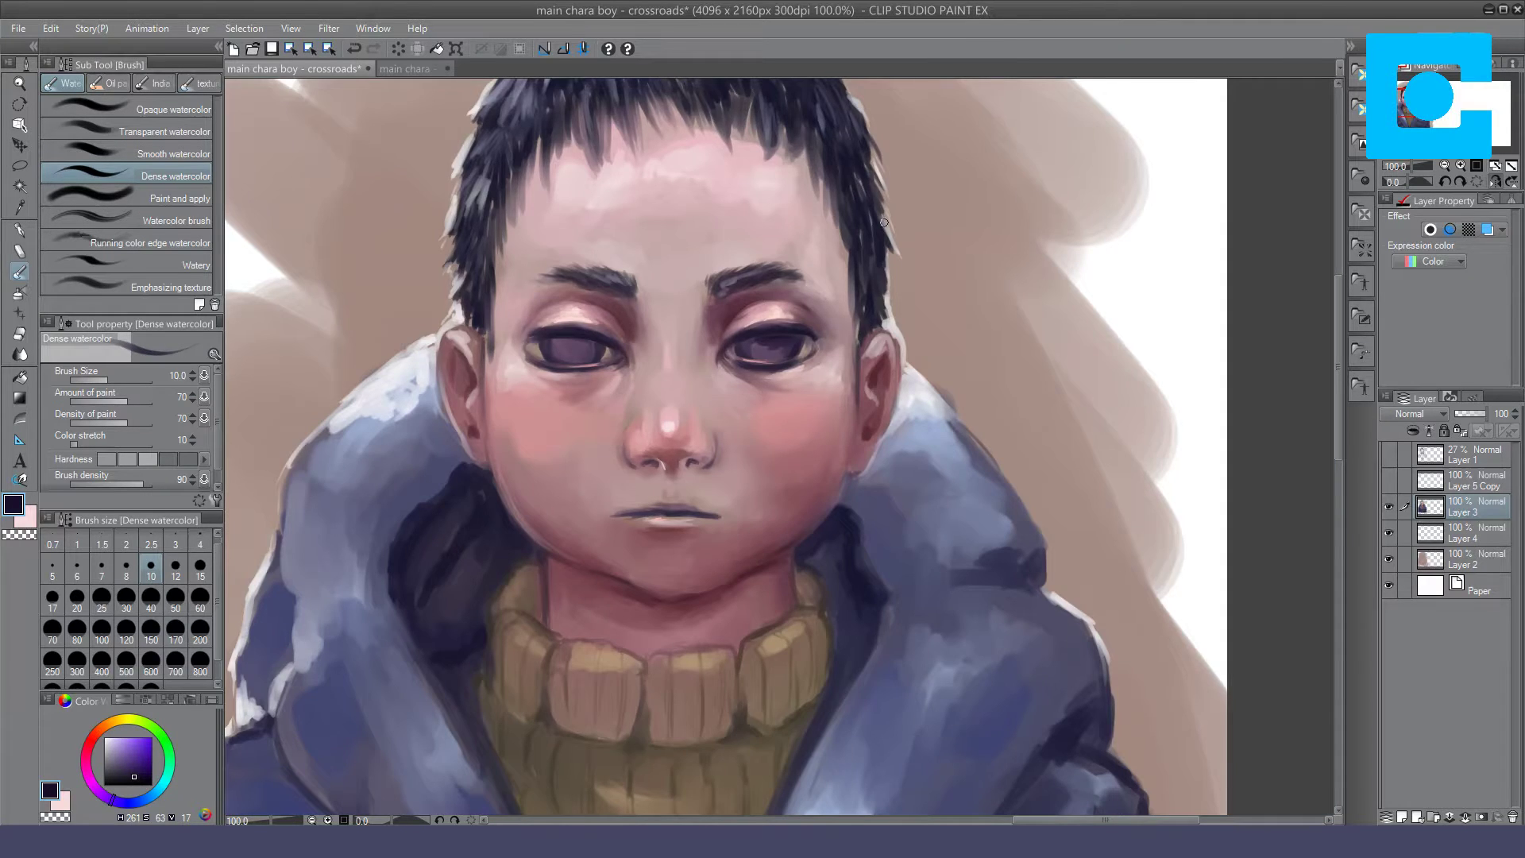
{"action": "left_click_drag", "start_coordinate": [884, 222], "coordinate": [830, 627]}
{"action": "left_click_drag", "start_coordinate": [862, 516], "coordinate": [870, 506]}
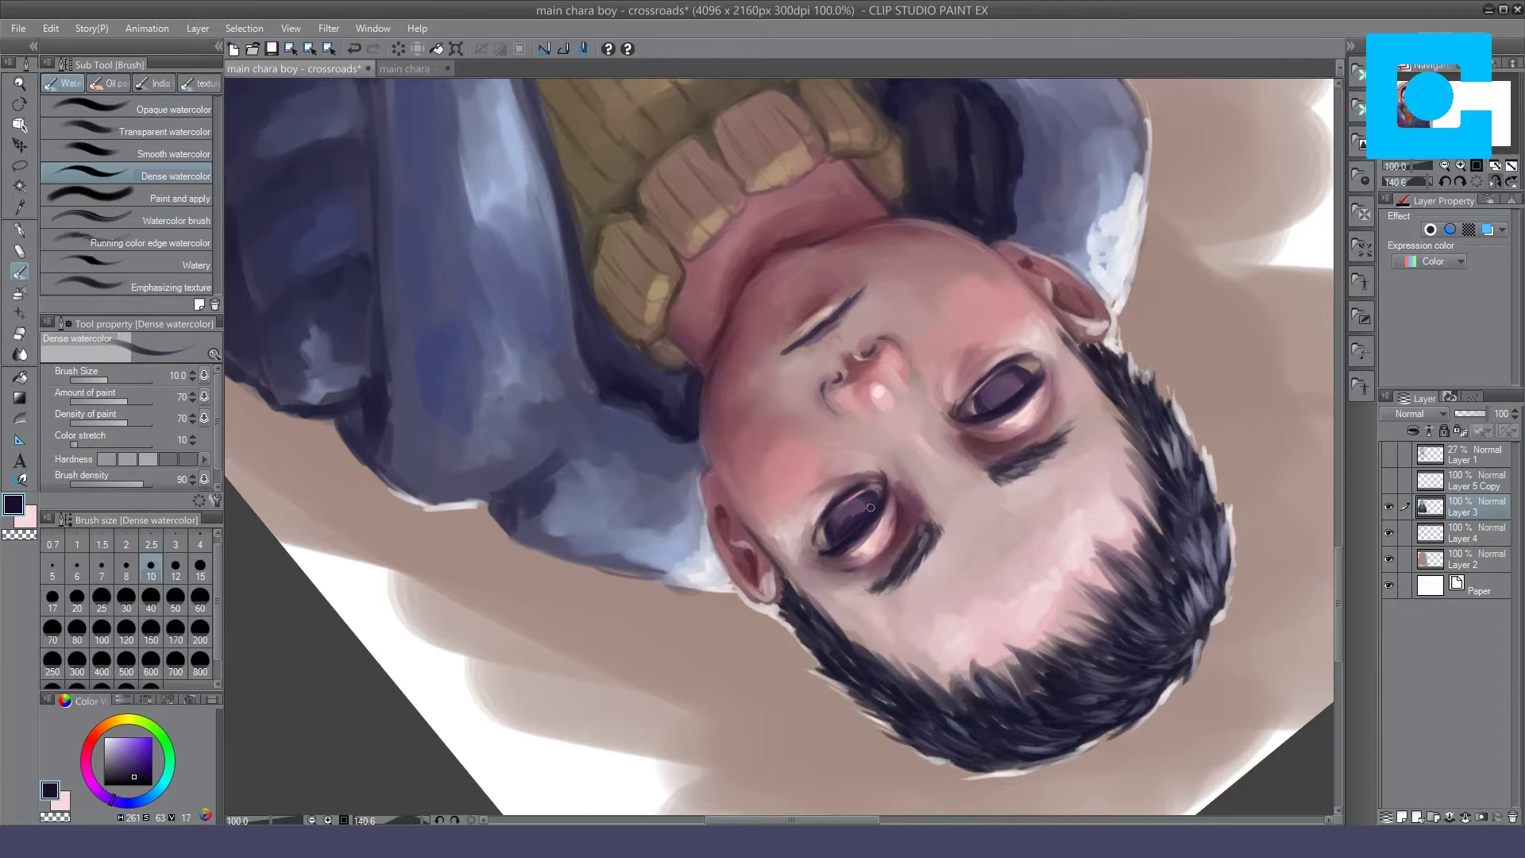
Step: Darken the iris of the other eye in the same dark blue-violet on the rotated canvas, and restore the upright view
{"action": "left_click", "coordinate": [1420, 178]}
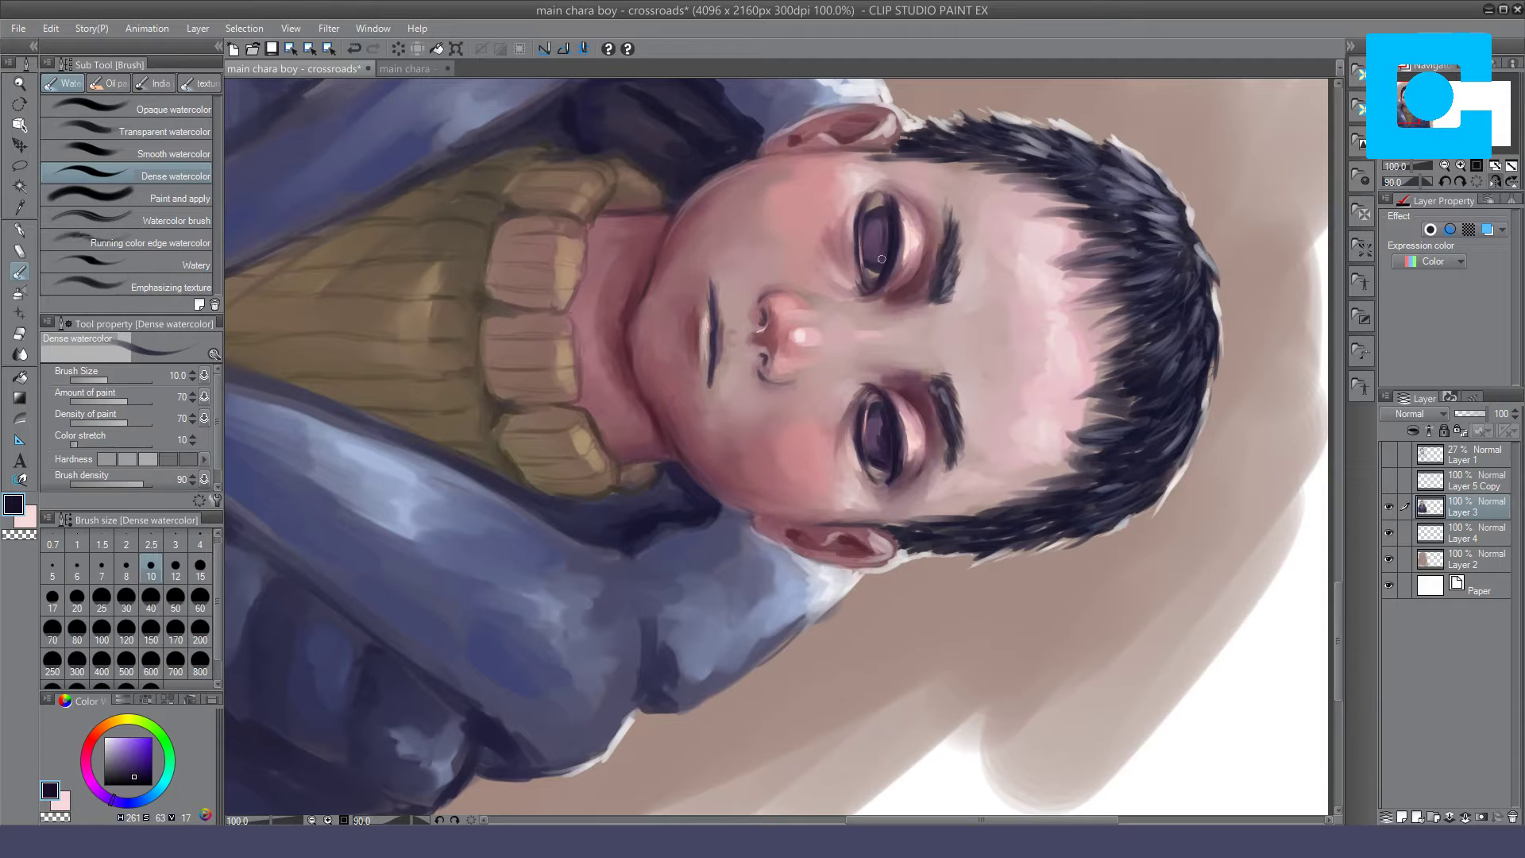
{"action": "left_click_drag", "start_coordinate": [880, 251], "coordinate": [880, 228]}
{"action": "left_click", "coordinate": [1477, 182]}
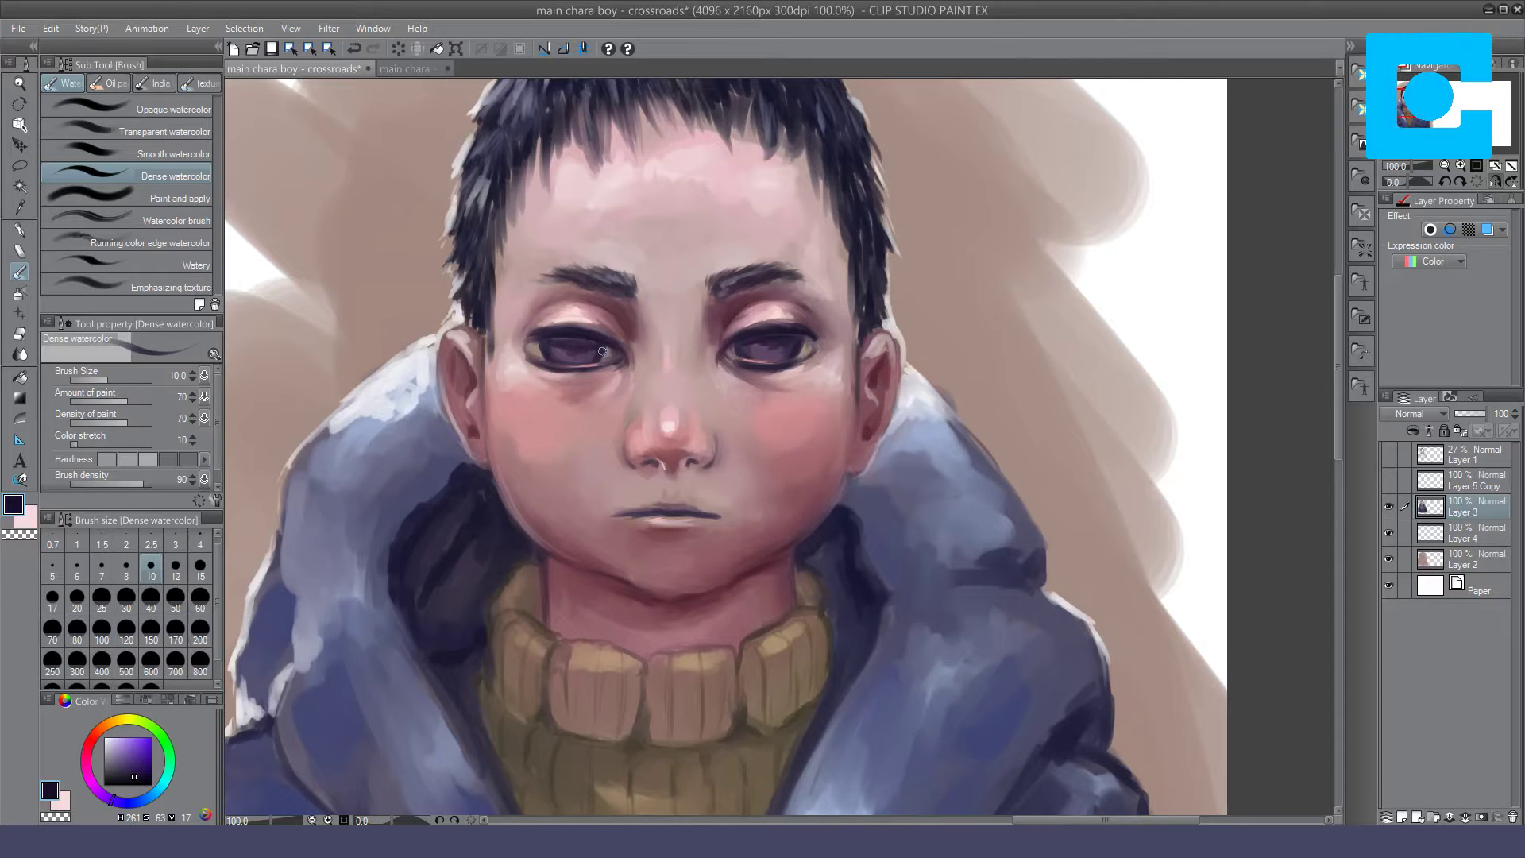
{"action": "scroll", "coordinate": [602, 350], "scroll_direction": "down", "scroll_amount": 4}
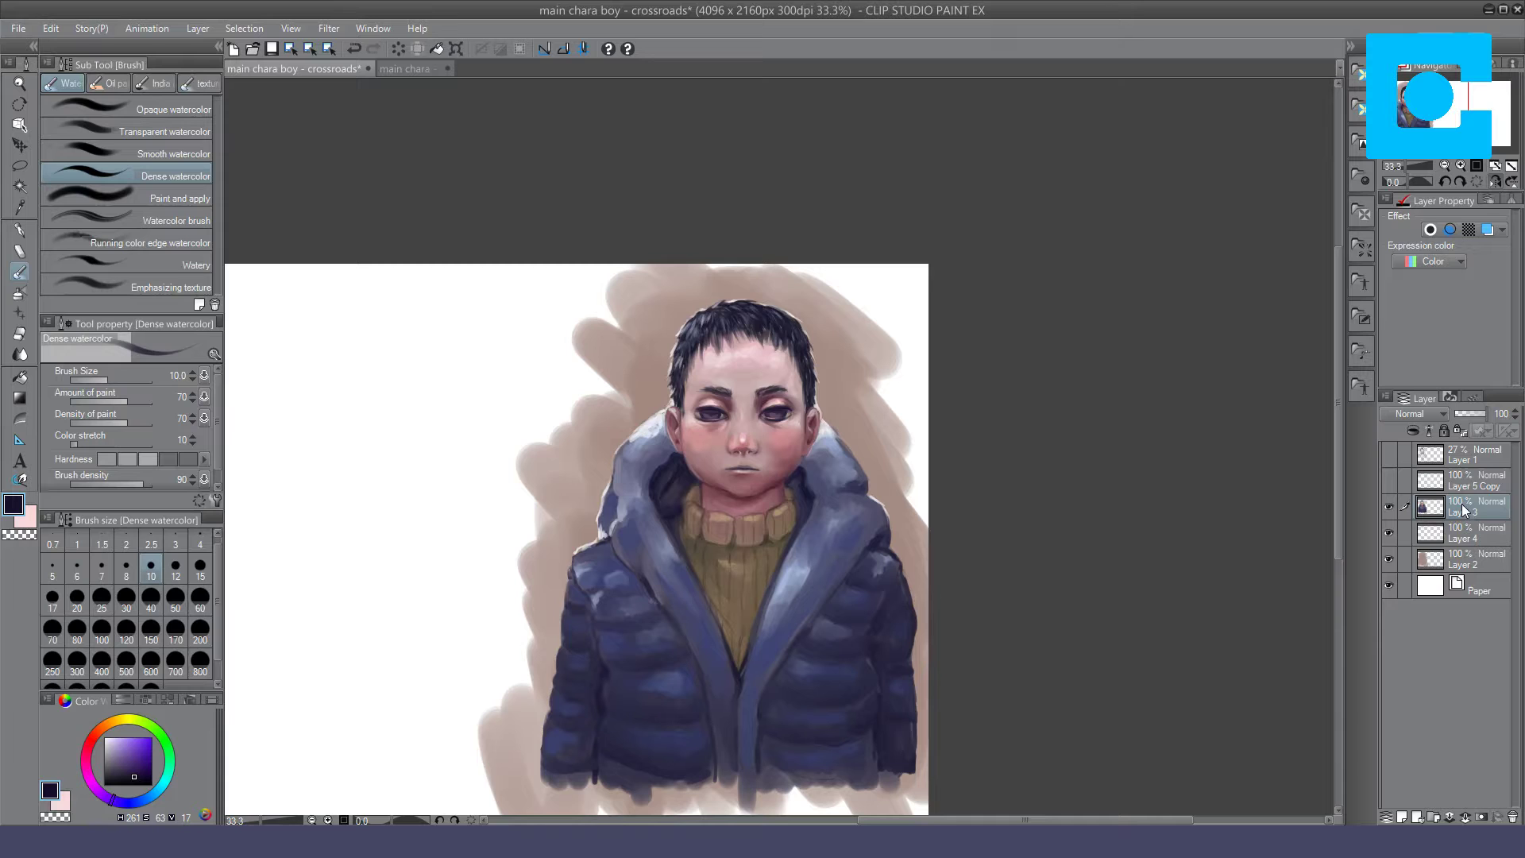
Step: Add a new Glow dodge layer above Layer 3 and choose the Soft airbrush at size 200 in crimson
{"action": "key", "text": "ctrl+shift+n"}
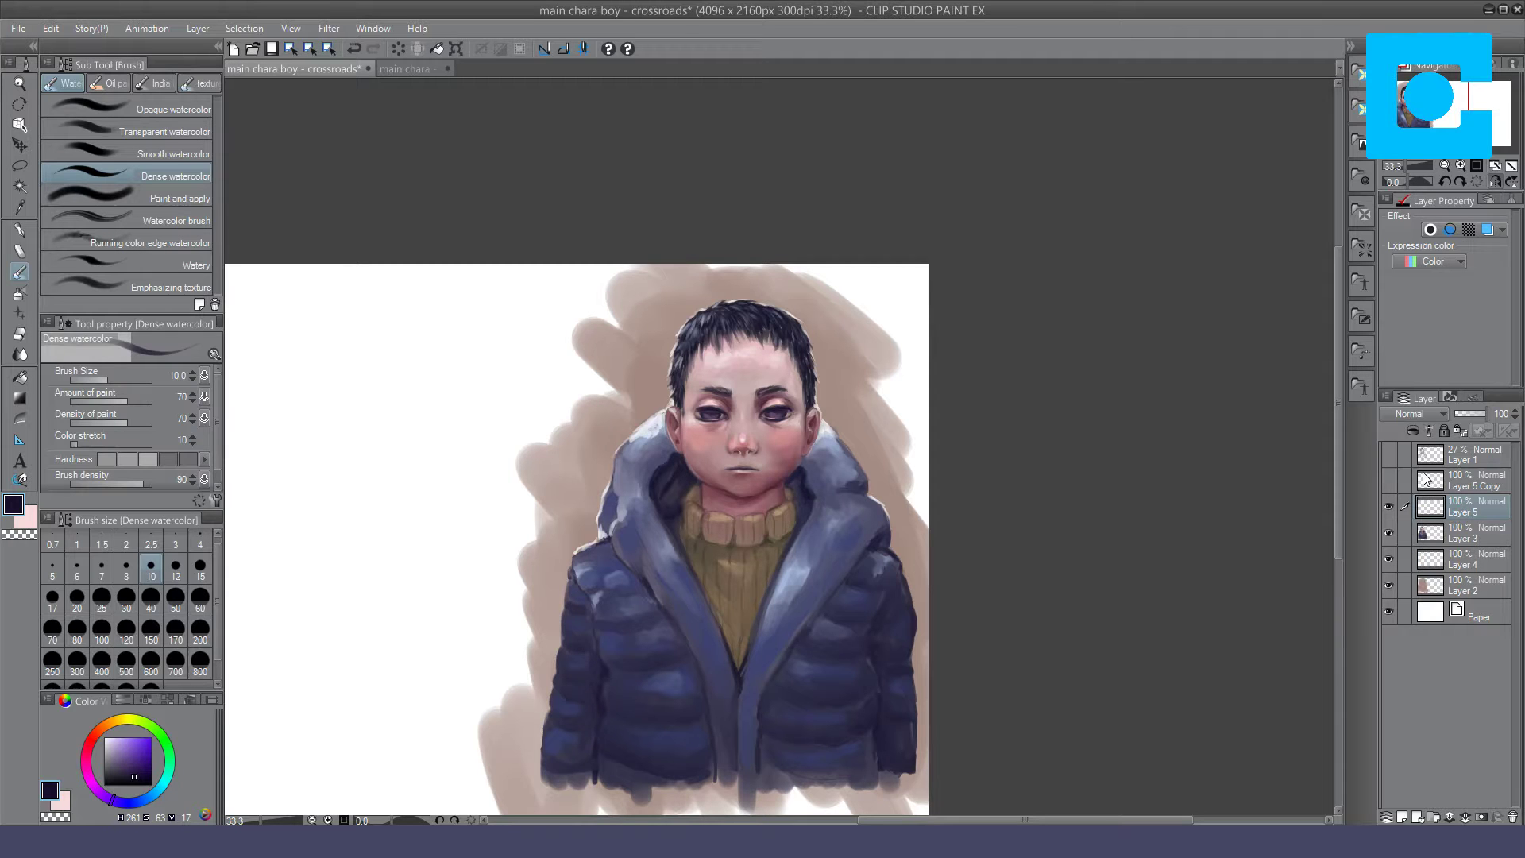
{"action": "left_click", "coordinate": [93, 749]}
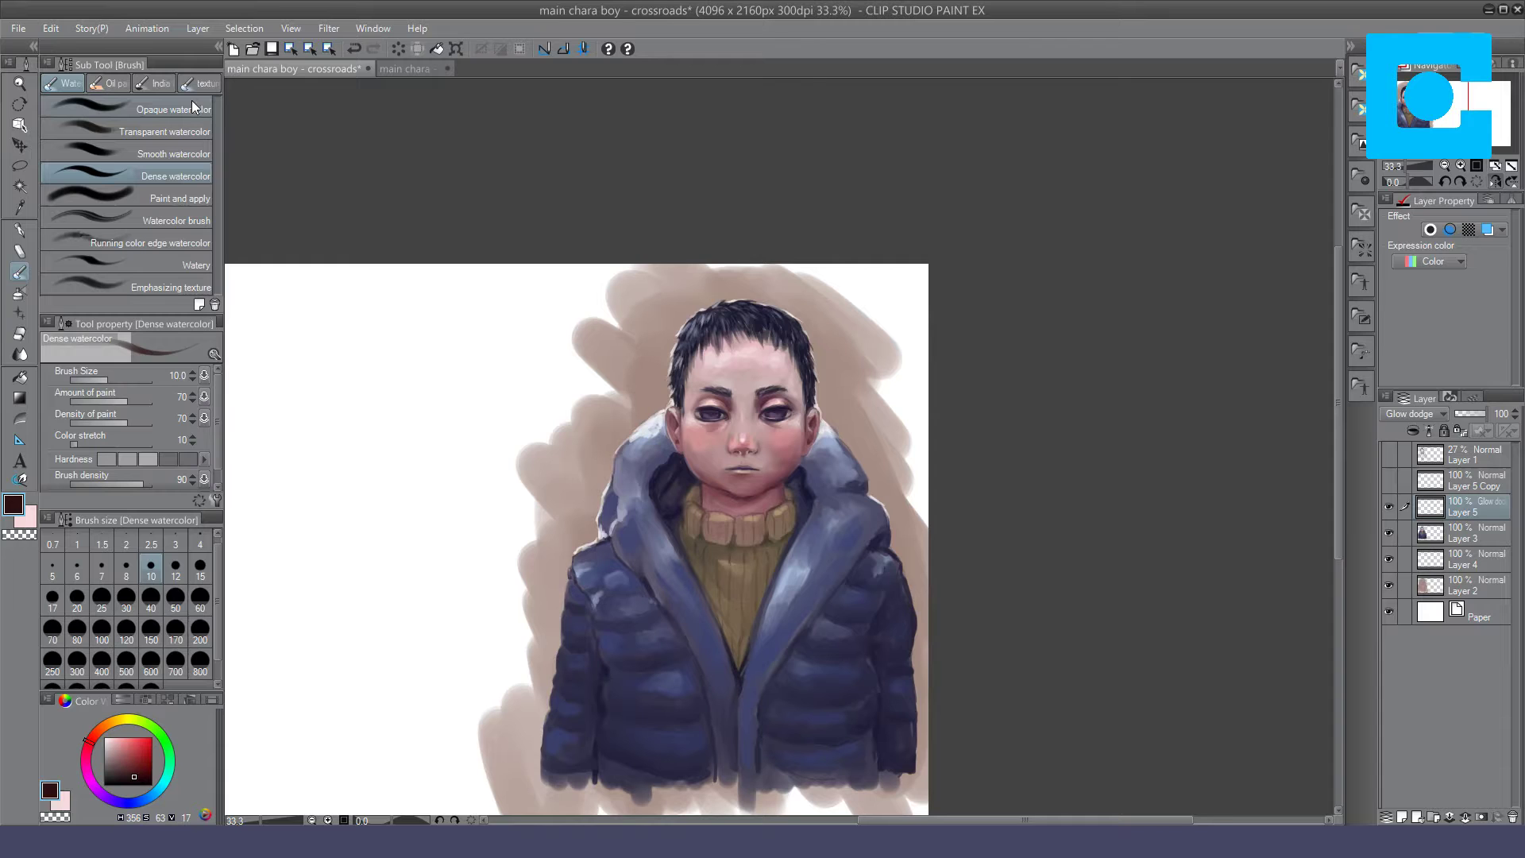
{"action": "key", "text": "b"}
{"action": "left_click", "coordinate": [200, 633]}
{"action": "left_click", "coordinate": [143, 749]}
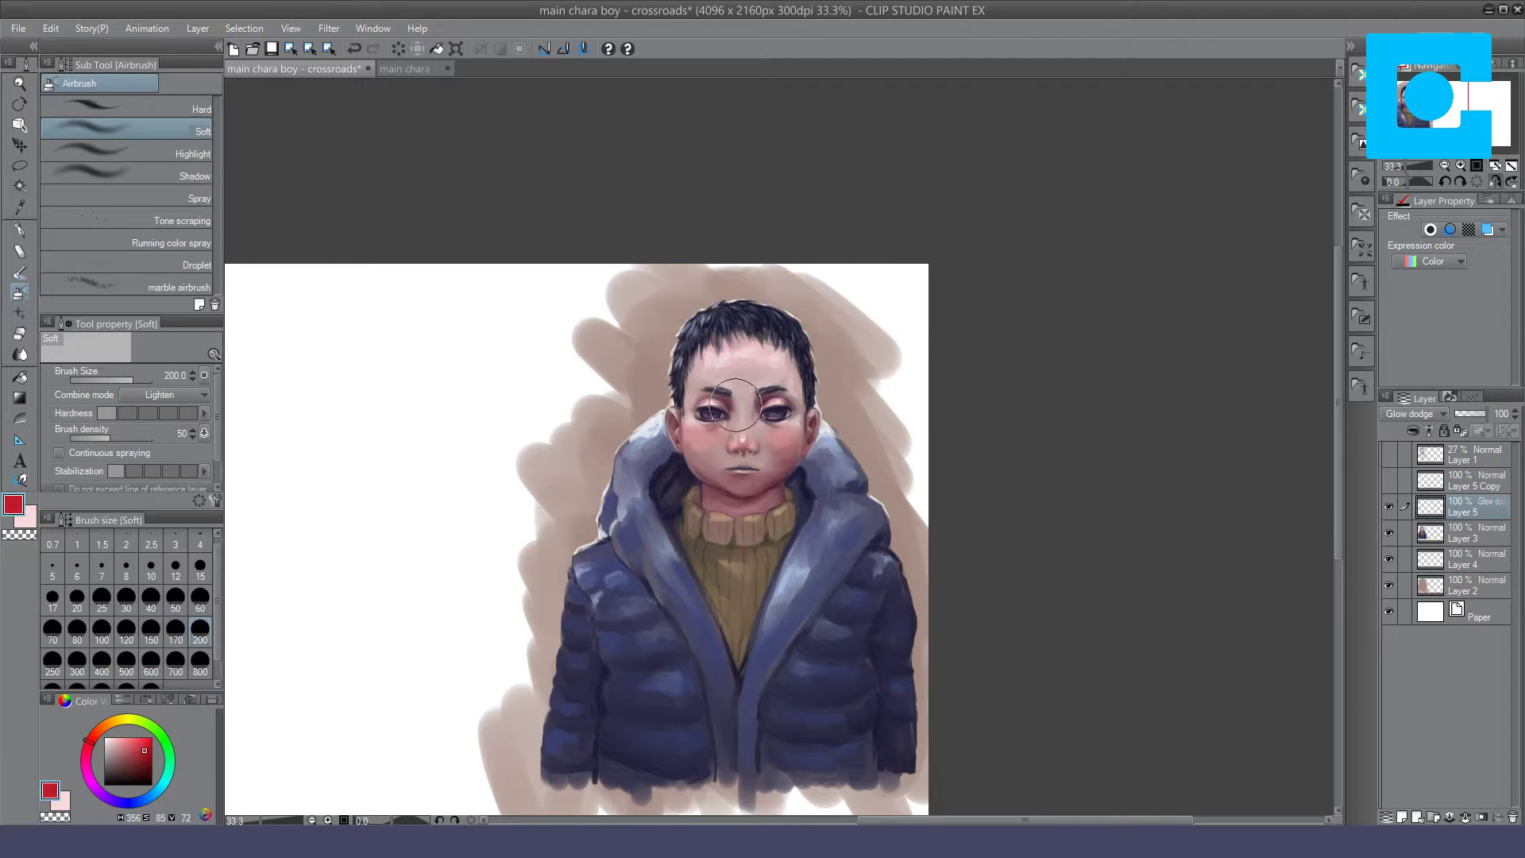
Step: Move the Glow dodge layer above Layer 5 Copy and set the airbrush's combine mode to Normal
{"action": "left_click_drag", "start_coordinate": [712, 429], "coordinate": [706, 436]}
{"action": "left_click_drag", "start_coordinate": [1450, 513], "coordinate": [1465, 477]}
{"action": "left_click", "coordinate": [196, 395]}
{"action": "left_click", "coordinate": [196, 409]}
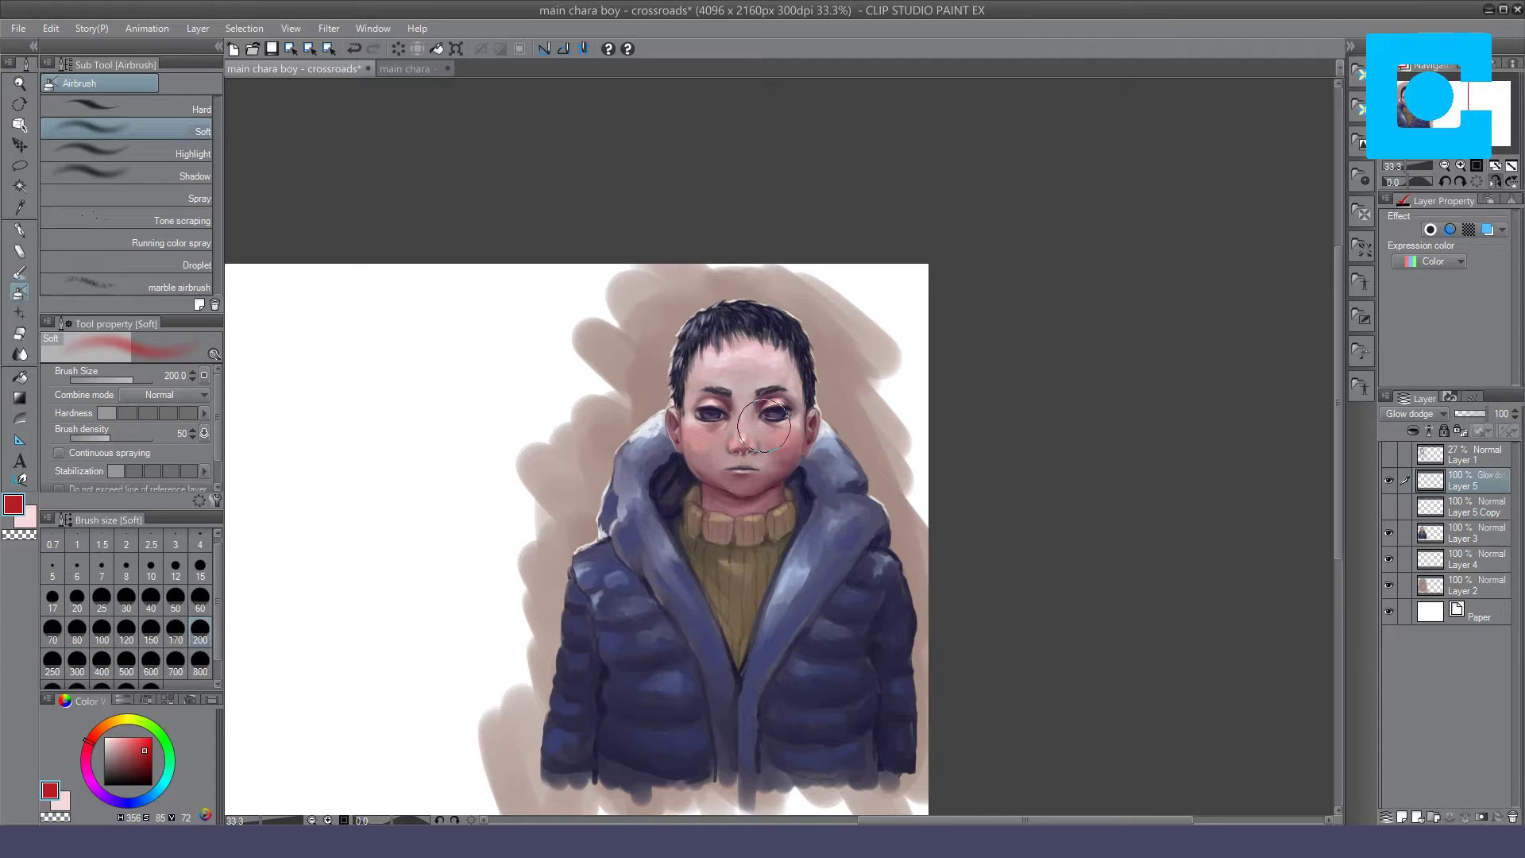
Step: Airbrush a dark orange-red glow over the cheeks and ears on the Glow dodge layer, undoing the brighter trial strokes
{"action": "left_click", "coordinate": [696, 436]}
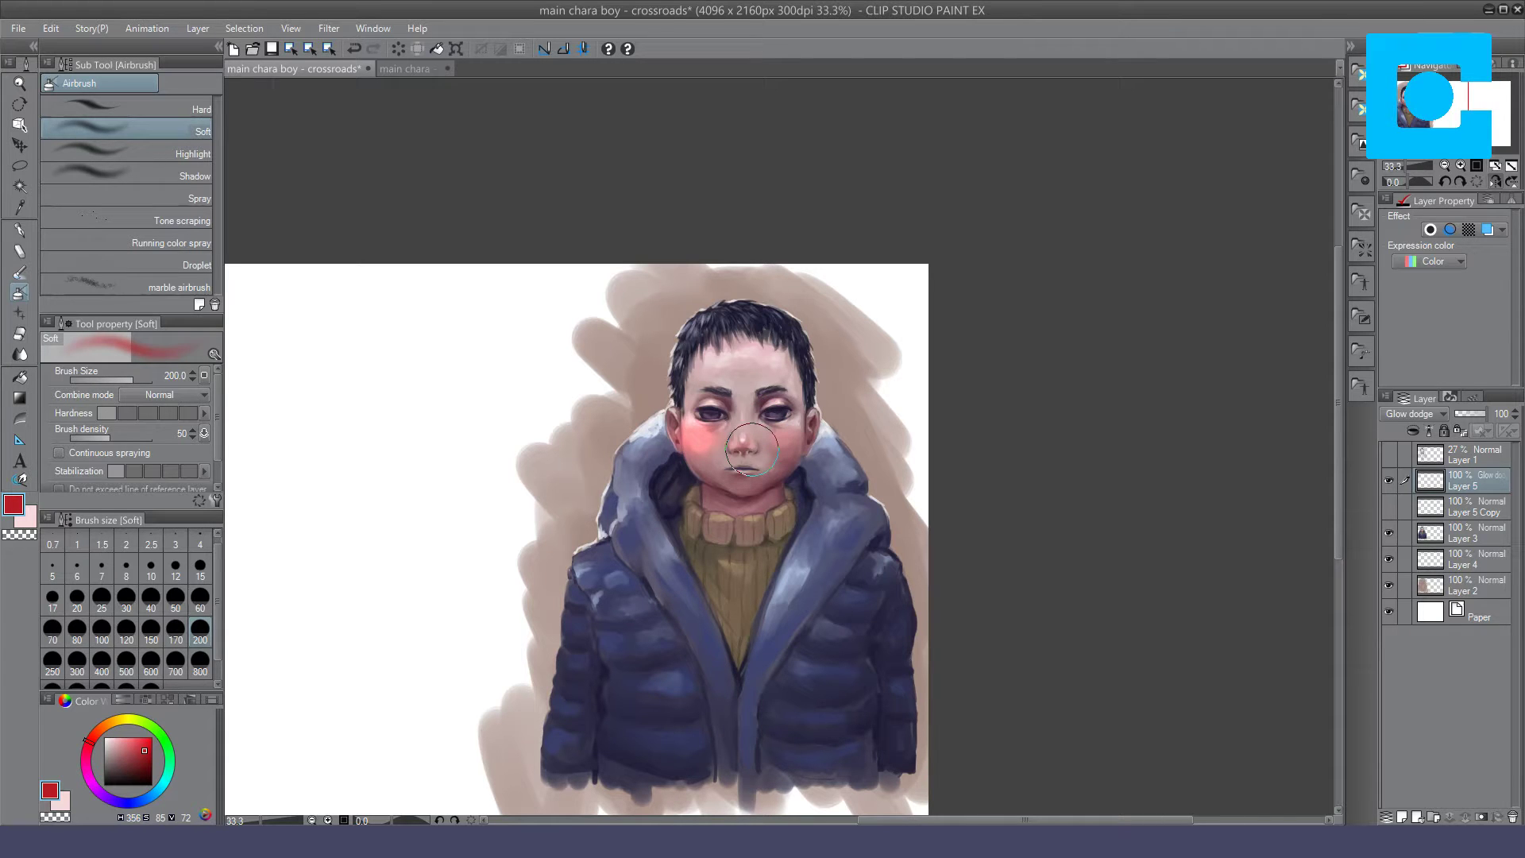
{"action": "key", "text": "ctrl+z"}
{"action": "left_click_drag", "start_coordinate": [89, 754], "coordinate": [92, 732]}
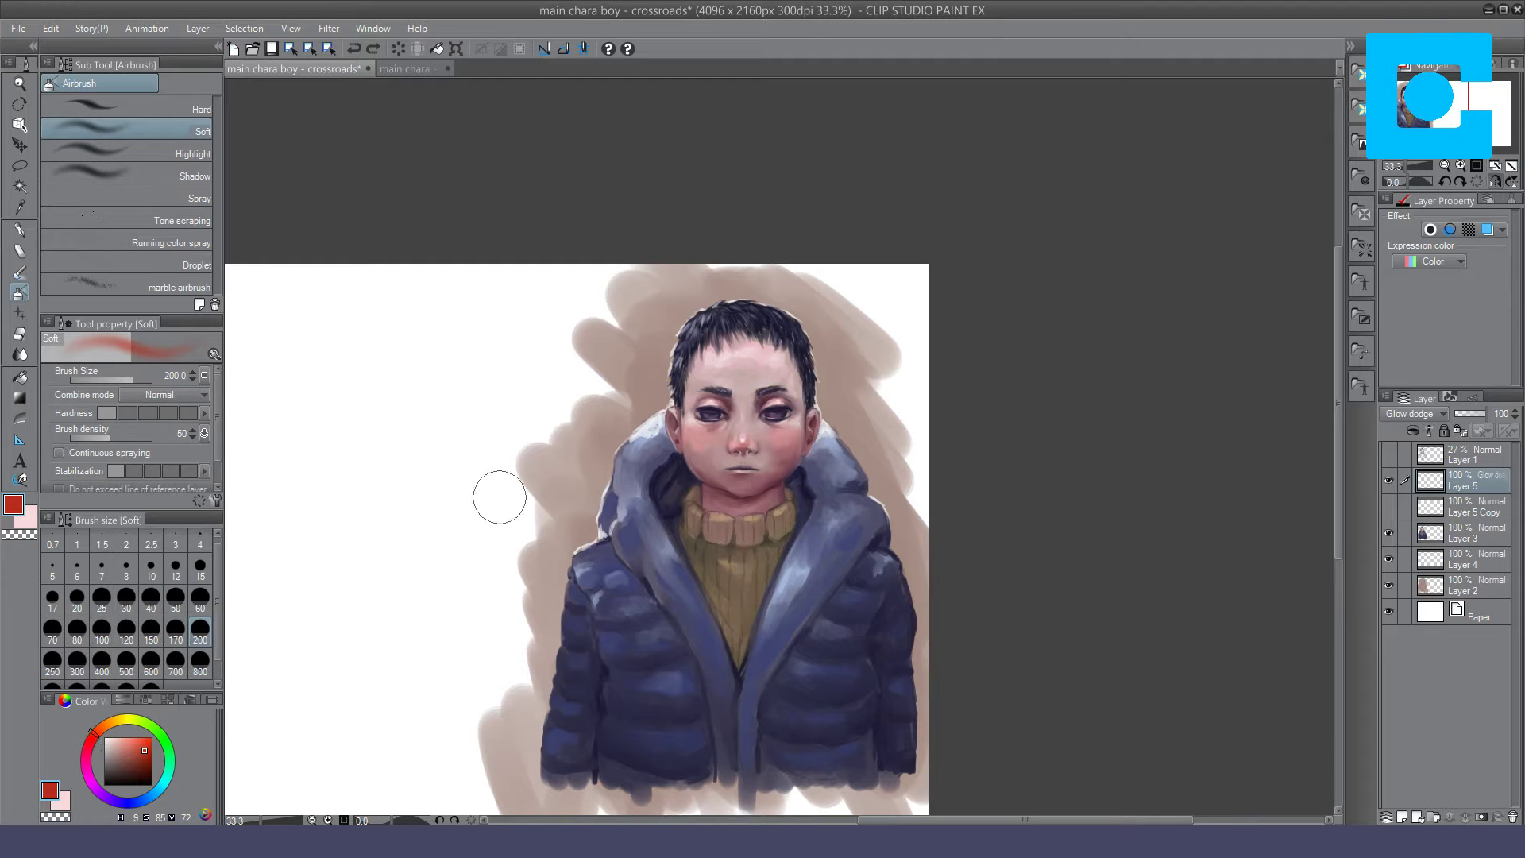
{"action": "left_click", "coordinate": [778, 436]}
{"action": "key", "text": "ctrl+z"}
{"action": "left_click", "coordinate": [148, 765]}
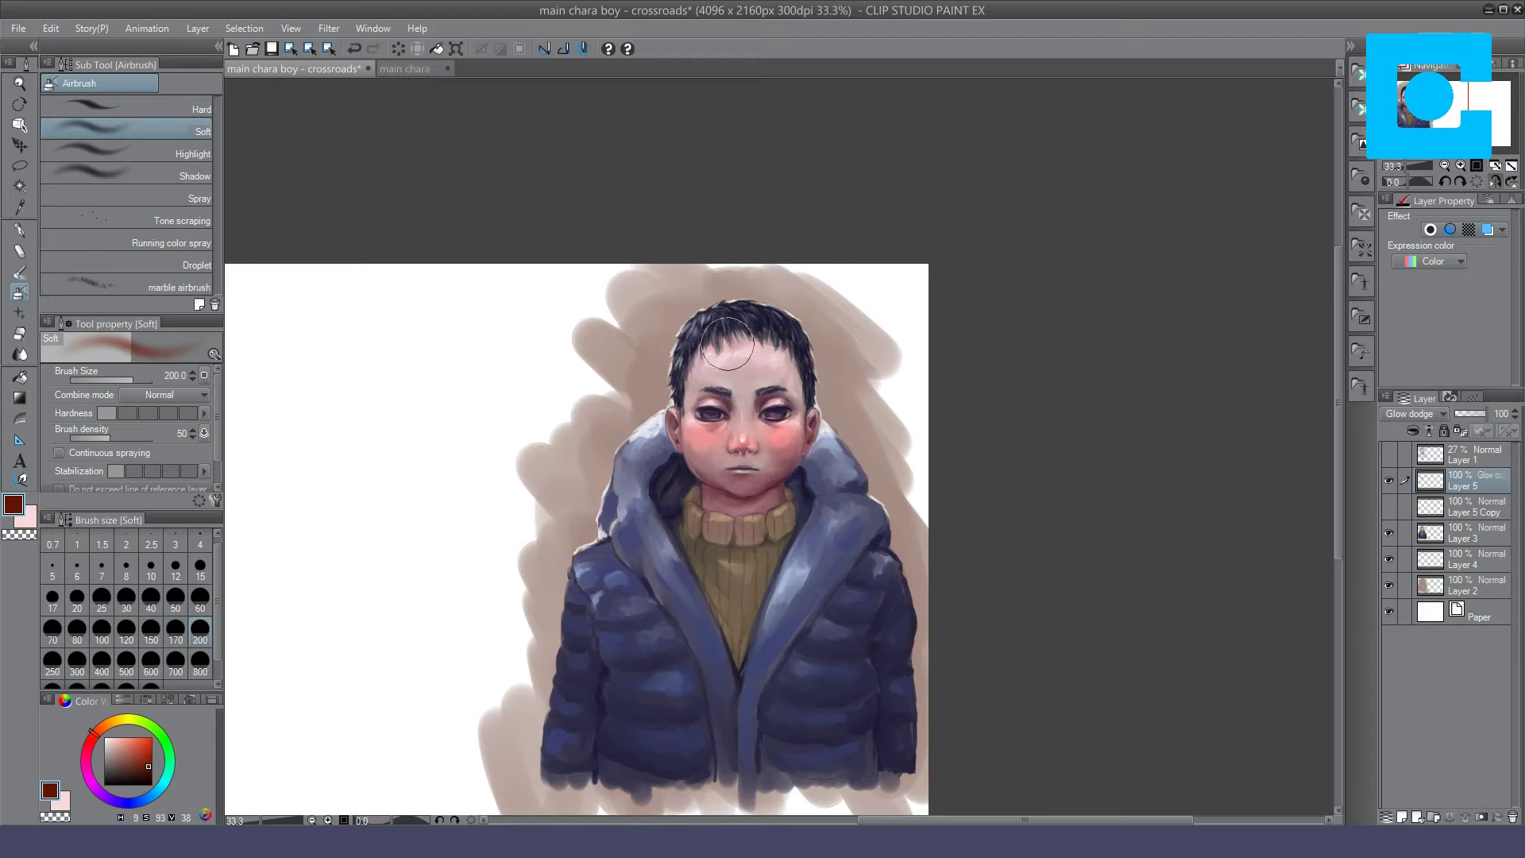
{"action": "left_click_drag", "start_coordinate": [740, 488], "coordinate": [761, 502]}
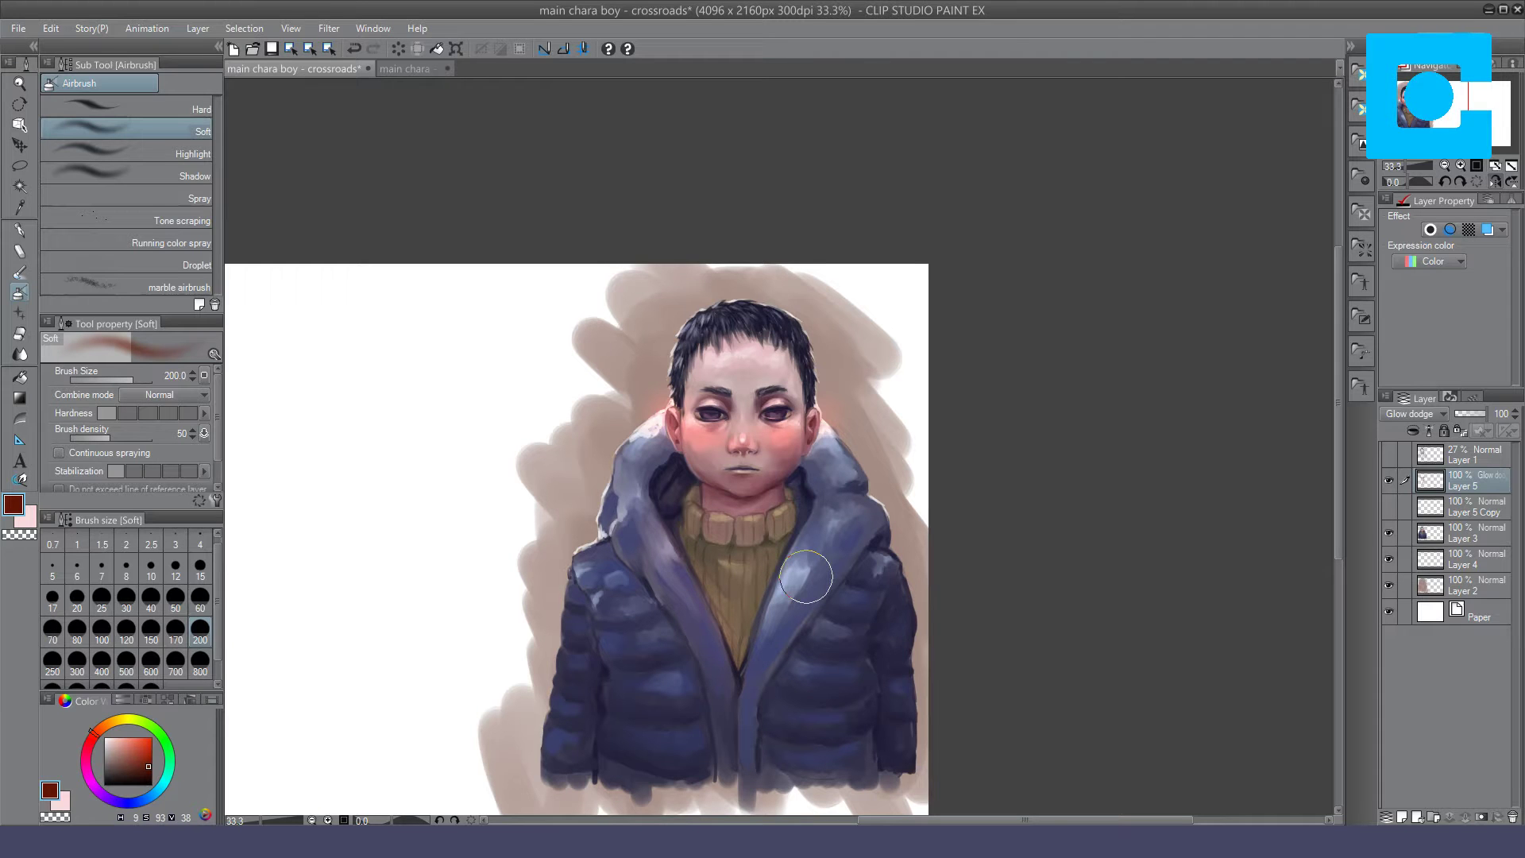
Step: Airbrush a dark teal glow over the jacket's lapels, shoulders and outer sleeves on the Glow dodge layer
{"action": "left_click_drag", "start_coordinate": [806, 577], "coordinate": [726, 385]}
{"action": "key", "text": "x"}
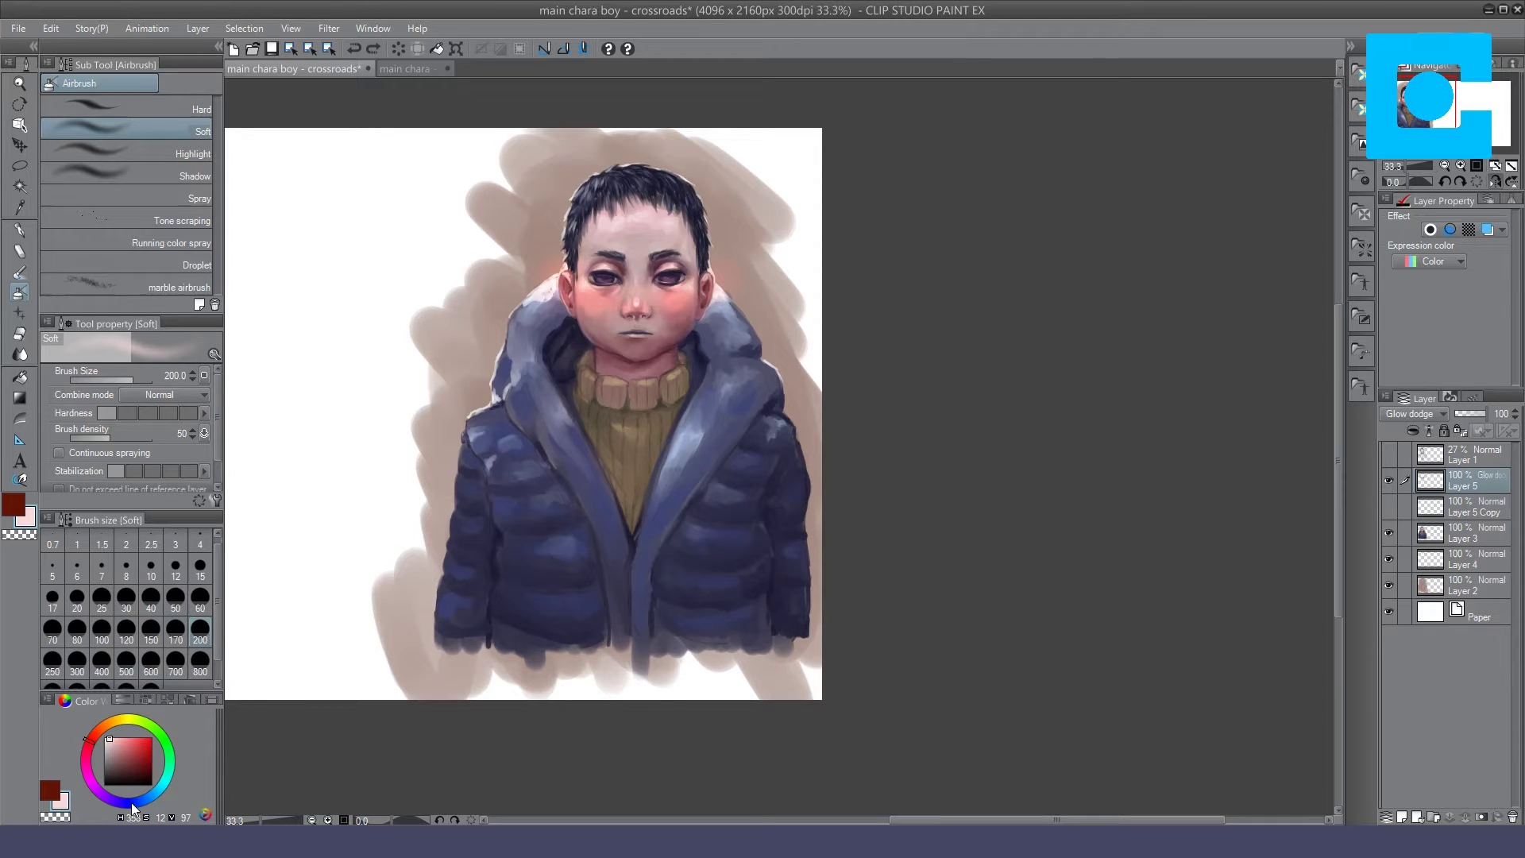
{"action": "left_click", "coordinate": [602, 554], "text": "alt"}
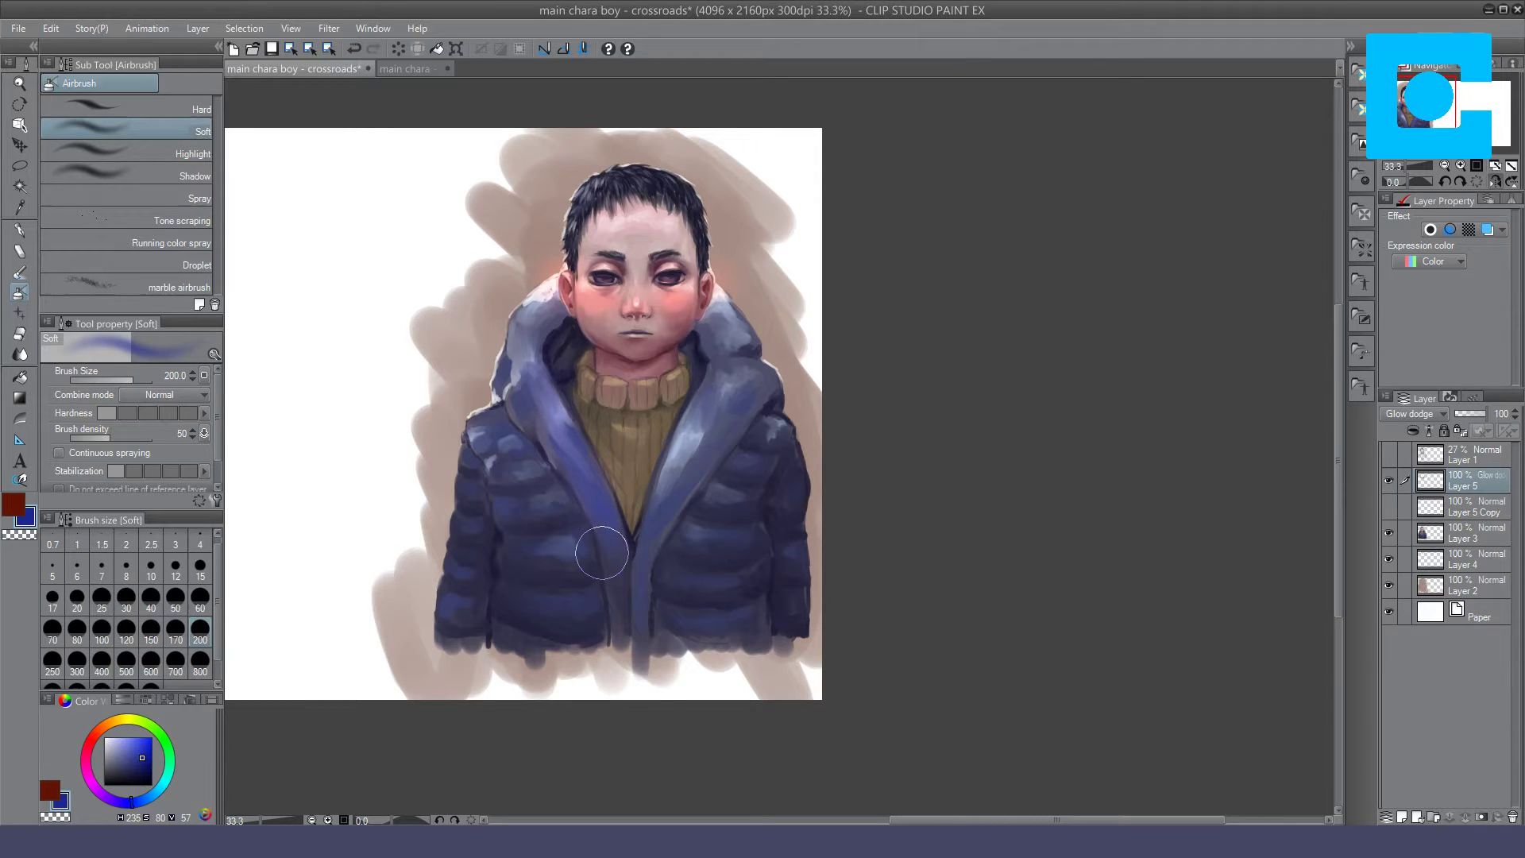
{"action": "left_click", "coordinate": [602, 554], "text": "alt"}
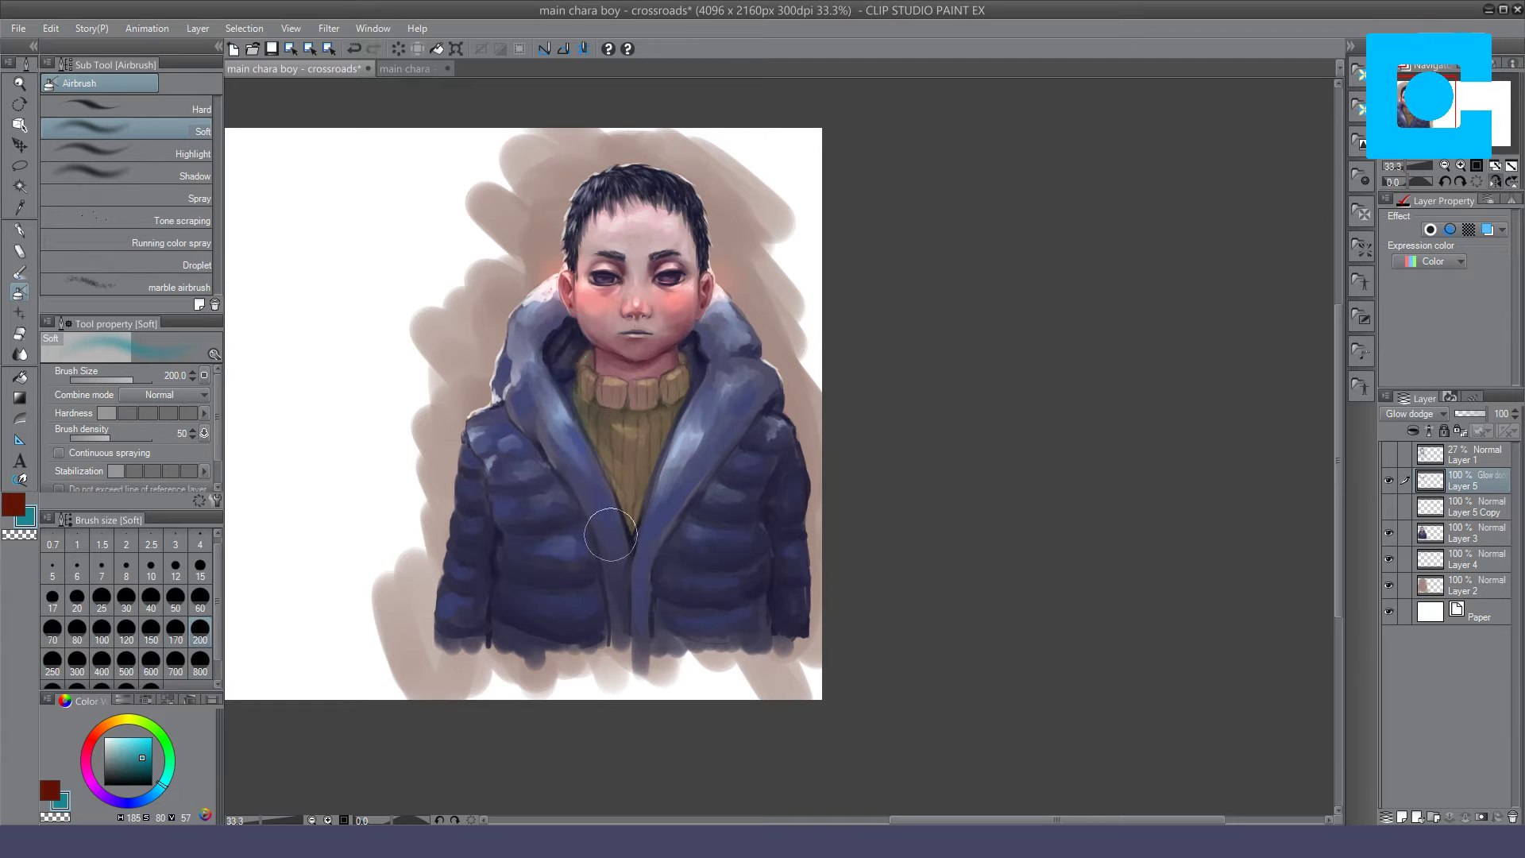
{"action": "left_click_drag", "start_coordinate": [711, 397], "coordinate": [679, 473]}
{"action": "mouse_move", "coordinate": [516, 346]}
{"action": "left_mouse_down"}
{"action": "mouse_move", "coordinate": [487, 395]}
{"action": "mouse_move", "coordinate": [451, 591]}
{"action": "left_mouse_up"}
{"action": "mouse_move", "coordinate": [766, 362]}
{"action": "left_mouse_down"}
{"action": "mouse_move", "coordinate": [798, 463]}
{"action": "mouse_move", "coordinate": [787, 566]}
{"action": "left_mouse_up"}
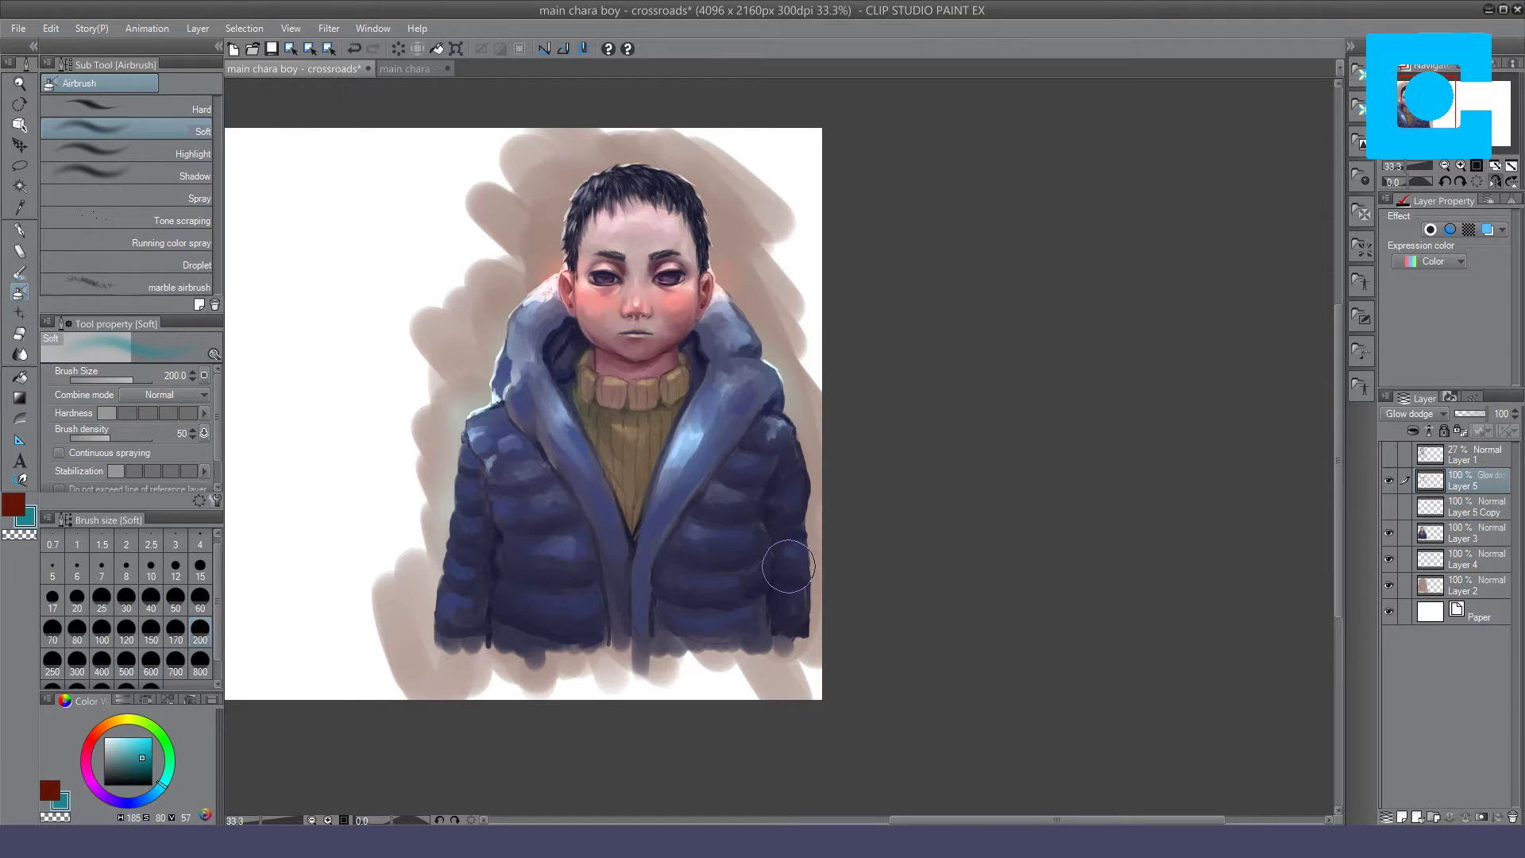
Step: Extend the teal glow along both sides of the hood, the lower sleeve and the jacket's front opening
{"action": "left_click_drag", "start_coordinate": [719, 227], "coordinate": [744, 312]}
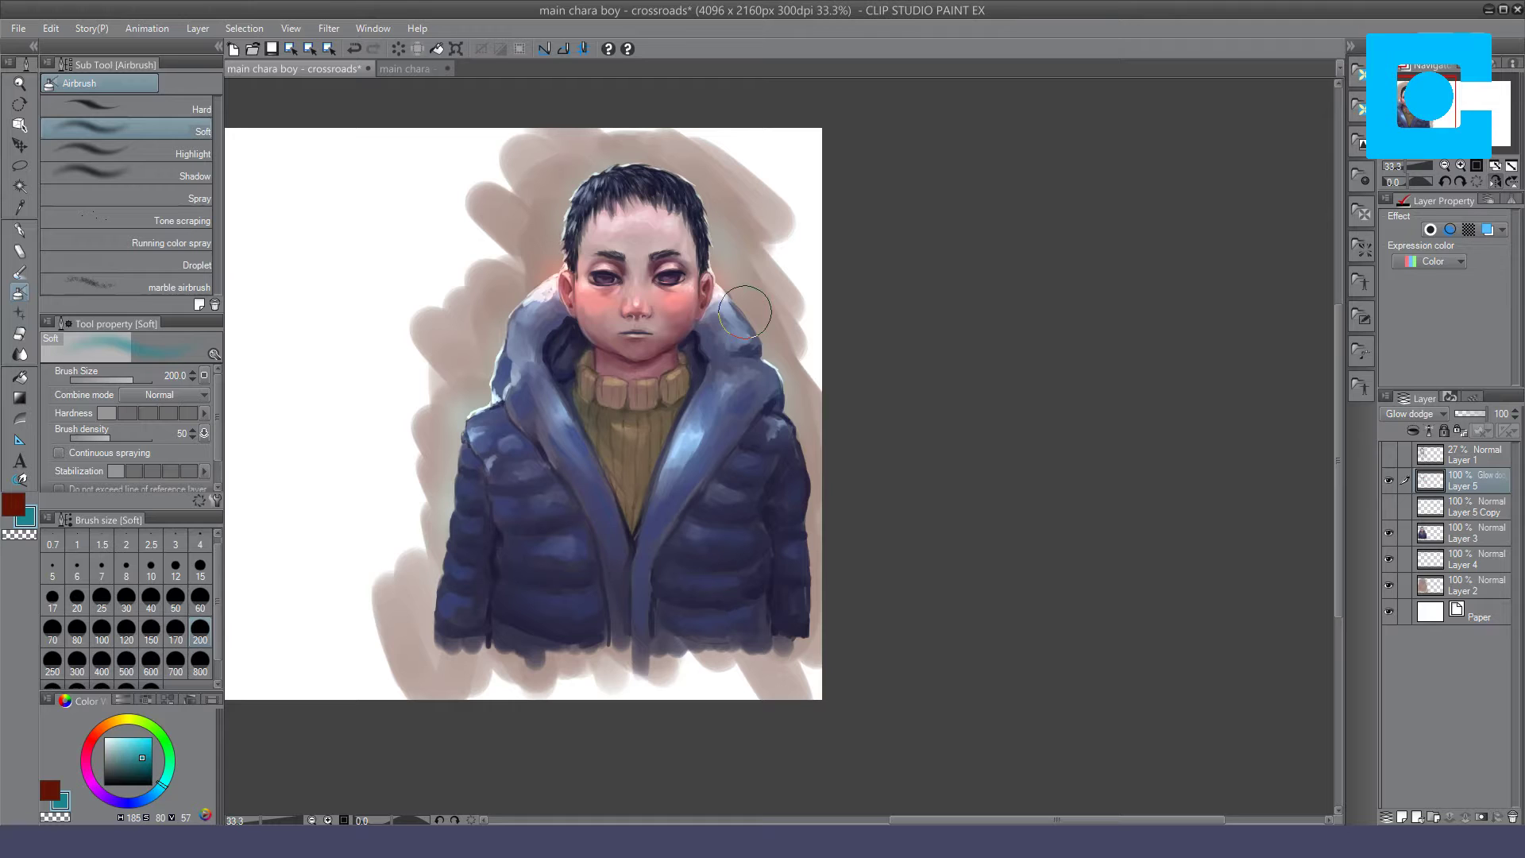
{"action": "mouse_move", "coordinate": [526, 312]}
{"action": "left_mouse_down"}
{"action": "mouse_move", "coordinate": [495, 352]}
{"action": "mouse_move", "coordinate": [545, 275]}
{"action": "mouse_move", "coordinate": [507, 339]}
{"action": "mouse_move", "coordinate": [539, 279]}
{"action": "mouse_move", "coordinate": [514, 387]}
{"action": "left_mouse_up"}
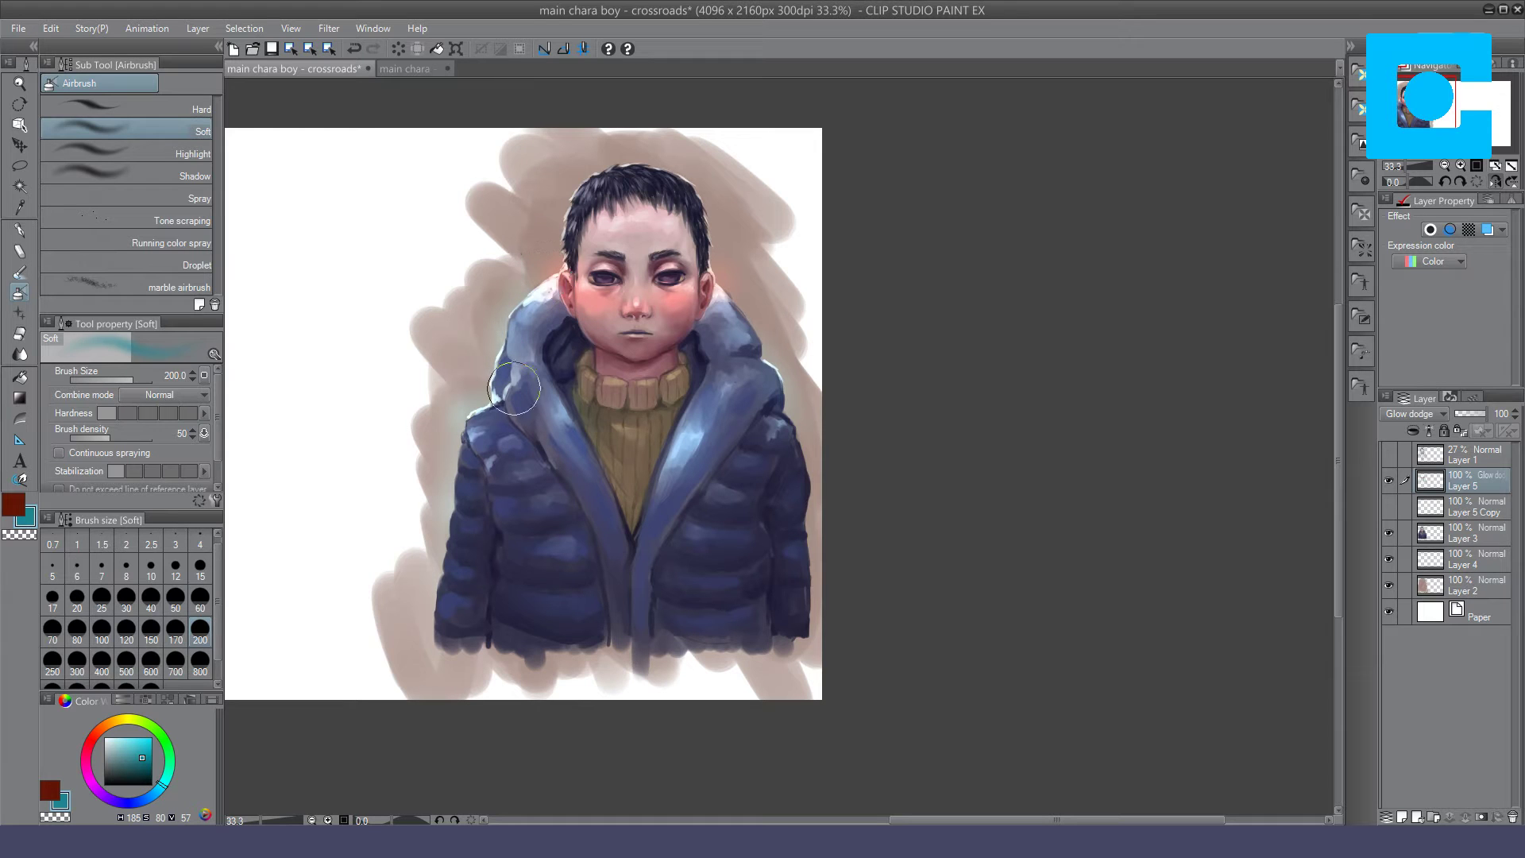
{"action": "key", "text": "ctrl+z"}
{"action": "key", "text": "ctrl+y"}
{"action": "left_click_drag", "start_coordinate": [785, 622], "coordinate": [775, 648]}
{"action": "mouse_move", "coordinate": [672, 467]}
{"action": "left_mouse_down"}
{"action": "mouse_move", "coordinate": [677, 443]}
{"action": "mouse_move", "coordinate": [610, 500]}
{"action": "left_mouse_up"}
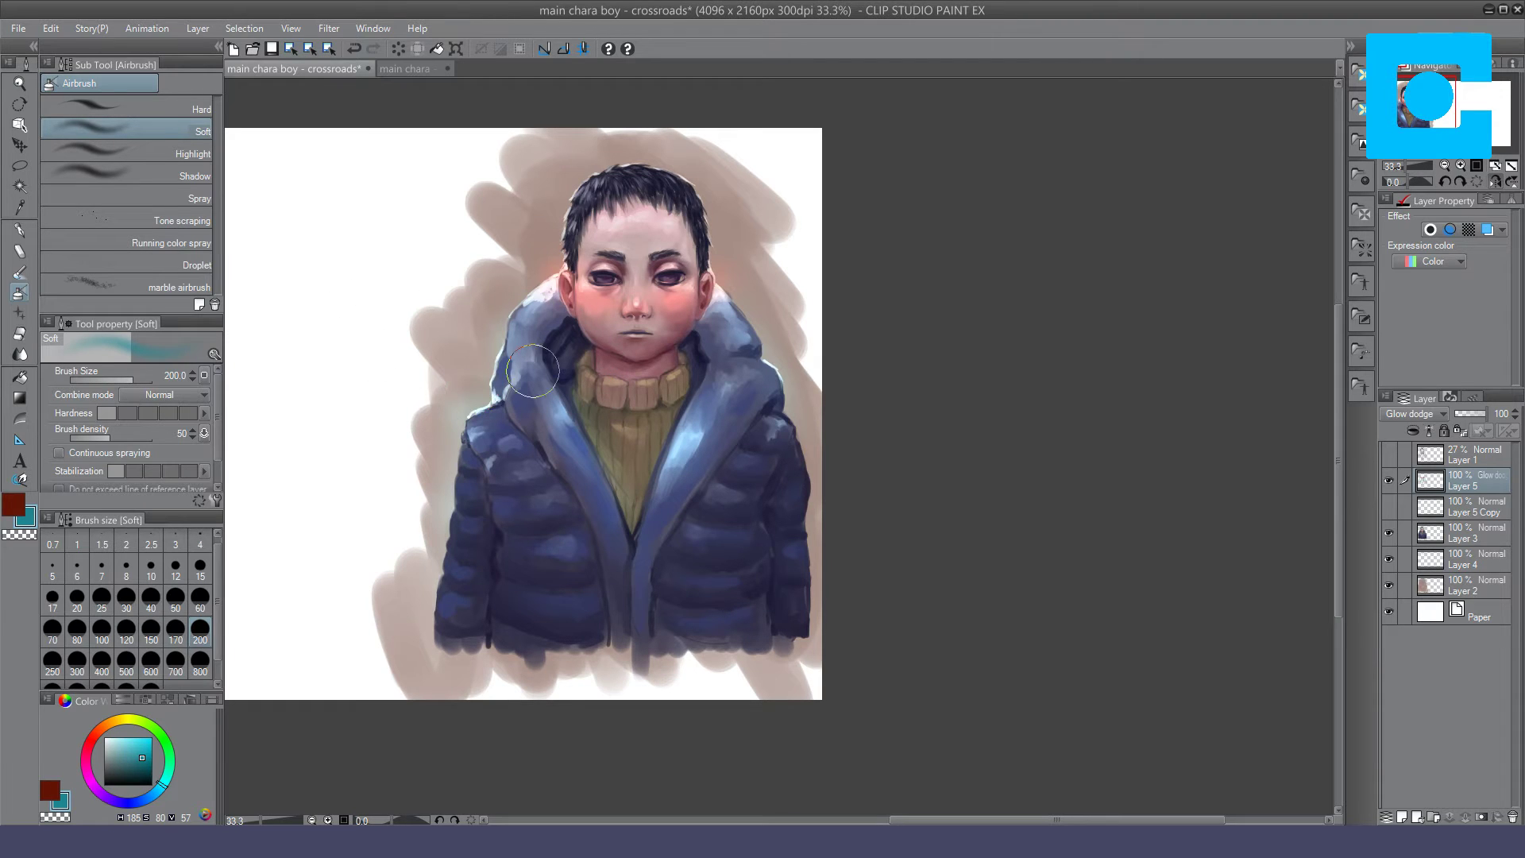
Step: Add narrow teal glow along both sides of the face with the Soft airbrush at size 60
{"action": "left_click", "coordinate": [200, 600]}
{"action": "left_click_drag", "start_coordinate": [688, 305], "coordinate": [678, 346]}
{"action": "mouse_move", "coordinate": [585, 286]}
{"action": "left_mouse_down"}
{"action": "mouse_move", "coordinate": [588, 325]}
{"action": "mouse_move", "coordinate": [572, 318]}
{"action": "left_mouse_up"}
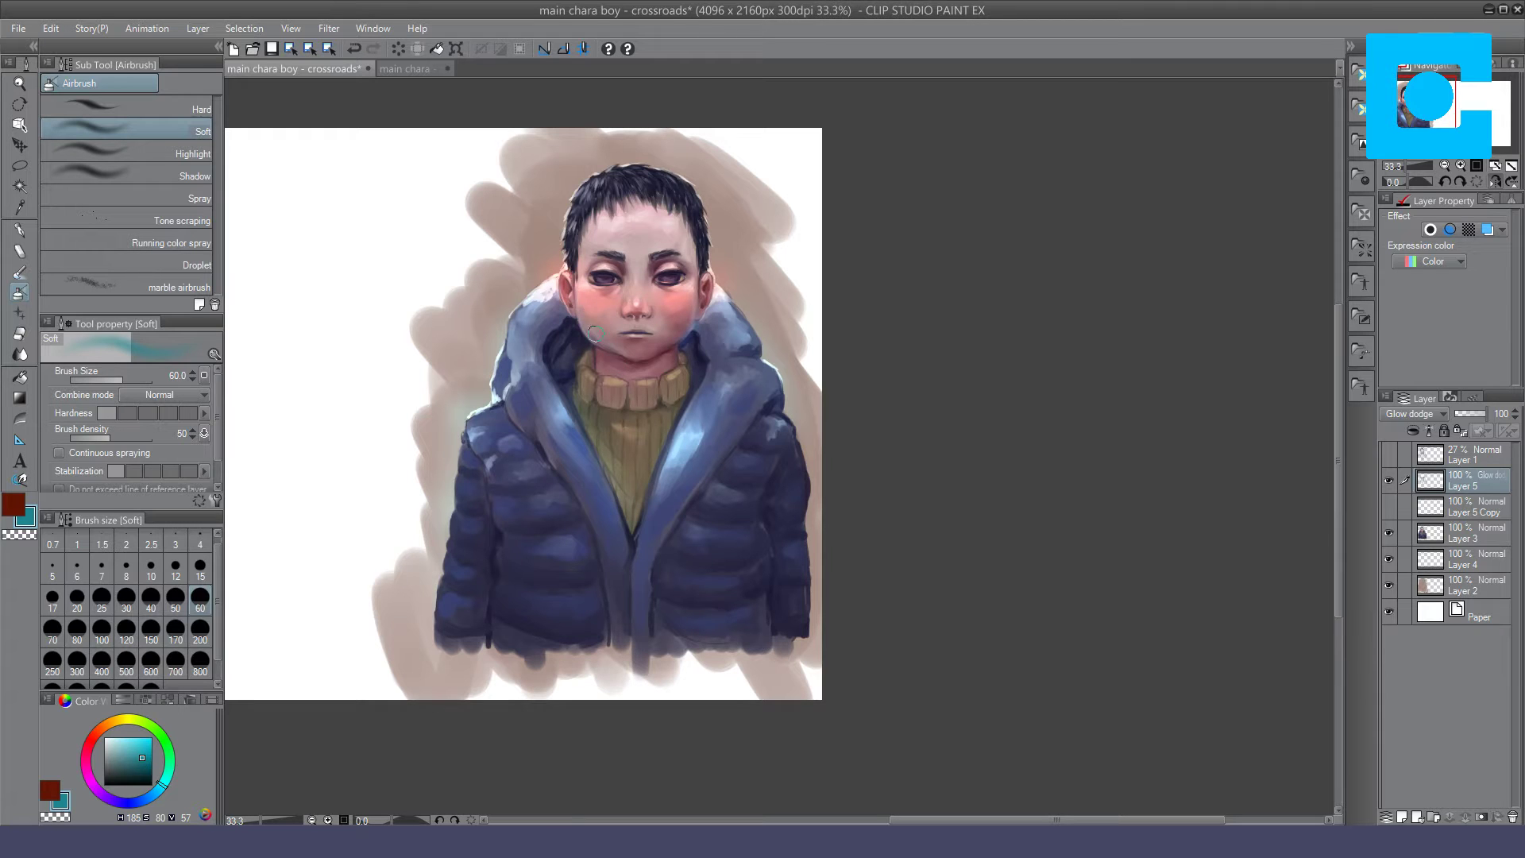
Step: Compare the face with and without the last teal stroke and repaint the teal glow along both sides of the face
{"action": "key", "text": "ctrl+z"}
{"action": "key", "text": "ctrl+y"}
{"action": "key", "text": "ctrl+z"}
{"action": "key", "text": "ctrl+y"}
{"action": "key", "text": "ctrl+z"}
{"action": "key", "text": "ctrl+y"}
{"action": "key", "text": "ctrl+z"}
{"action": "left_click_drag", "start_coordinate": [581, 316], "coordinate": [581, 291]}
{"action": "left_click_drag", "start_coordinate": [694, 319], "coordinate": [694, 291]}
Step: Add a new layer above the Glow dodge layer, set it to Multiply and try dark blue airbrush strokes over the eyes
{"action": "left_click", "coordinate": [123, 801]}
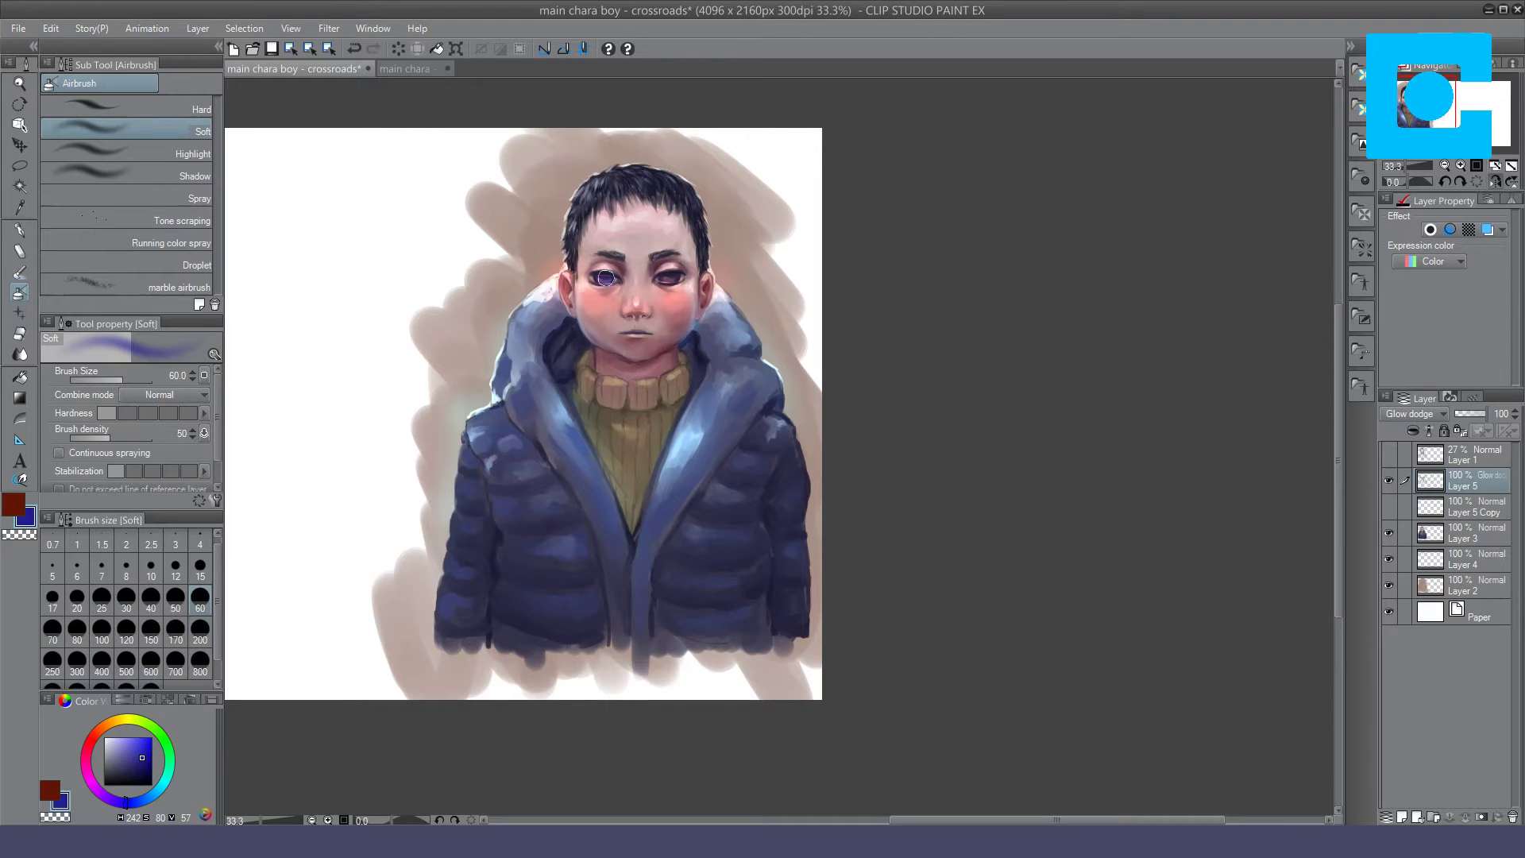
{"action": "left_click", "coordinate": [1401, 816]}
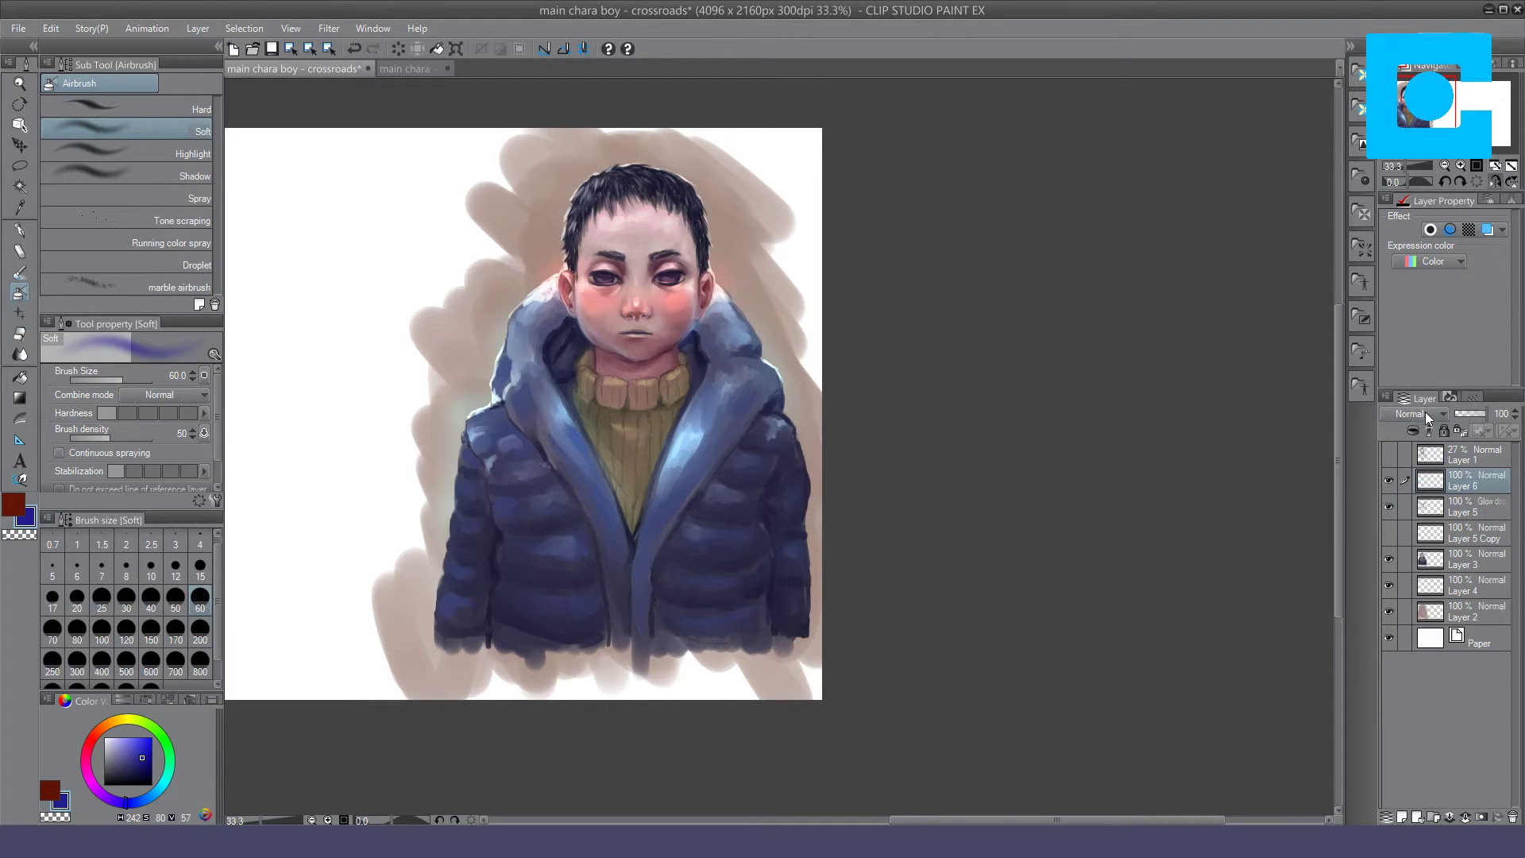
{"action": "left_click", "coordinate": [1421, 469]}
{"action": "left_click_drag", "start_coordinate": [661, 284], "coordinate": [681, 278]}
{"action": "mouse_move", "coordinate": [615, 274]}
{"action": "left_mouse_down"}
{"action": "mouse_move", "coordinate": [596, 278]}
{"action": "mouse_move", "coordinate": [610, 276]}
{"action": "left_mouse_up"}
{"action": "key", "text": "ctrl+z"}
{"action": "left_click", "coordinate": [1396, 182]}
{"action": "left_click_drag", "start_coordinate": [910, 354], "coordinate": [1013, 215]}
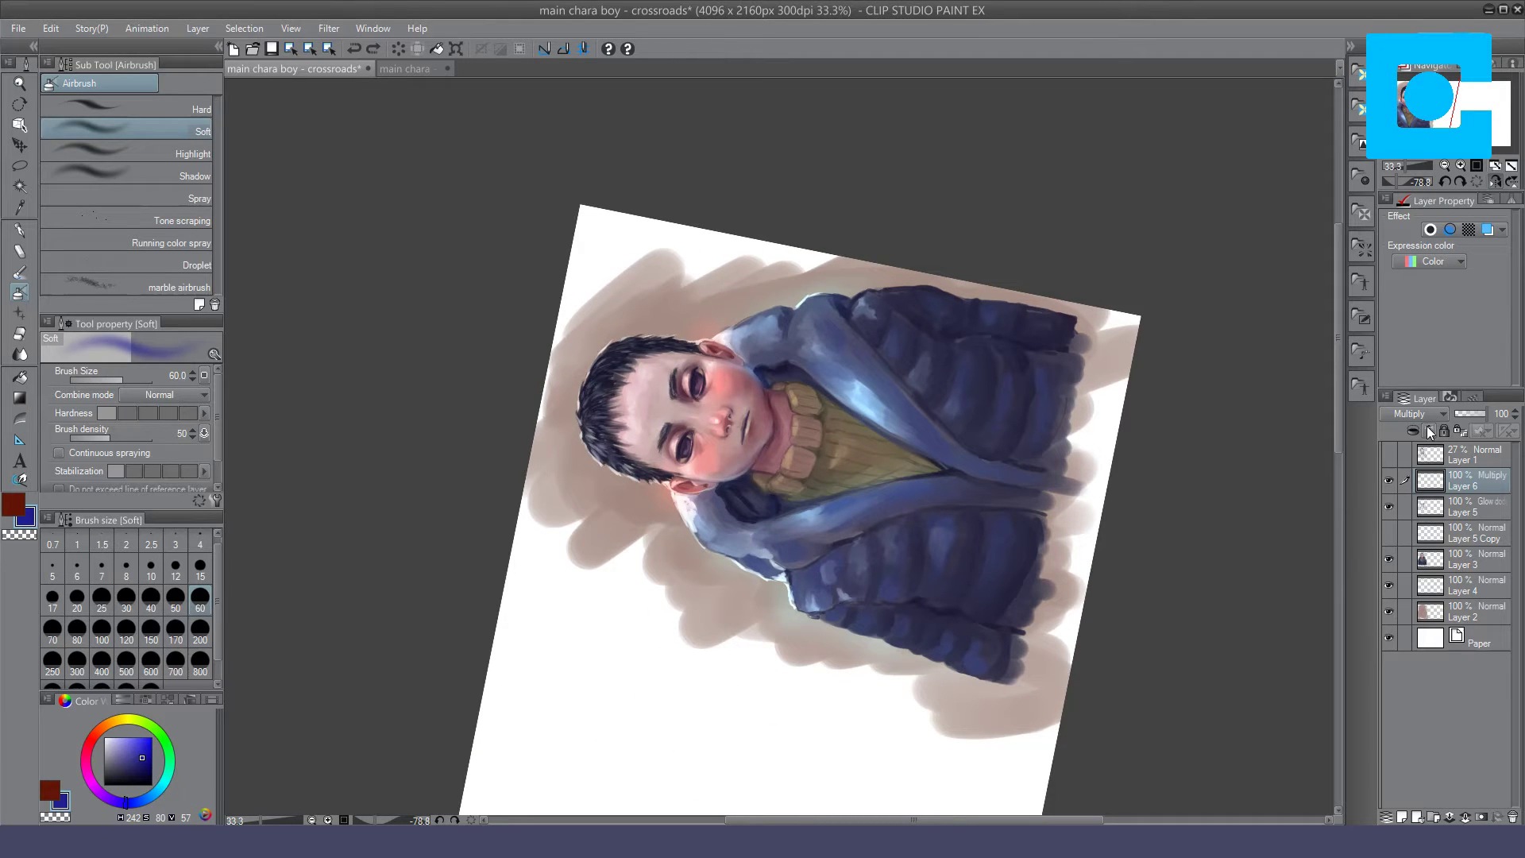
Step: Switch the new layer to Add blending and try a pale orange airbrush stroke over one eye
{"action": "left_click", "coordinate": [1406, 588]}
{"action": "left_click", "coordinate": [85, 764]}
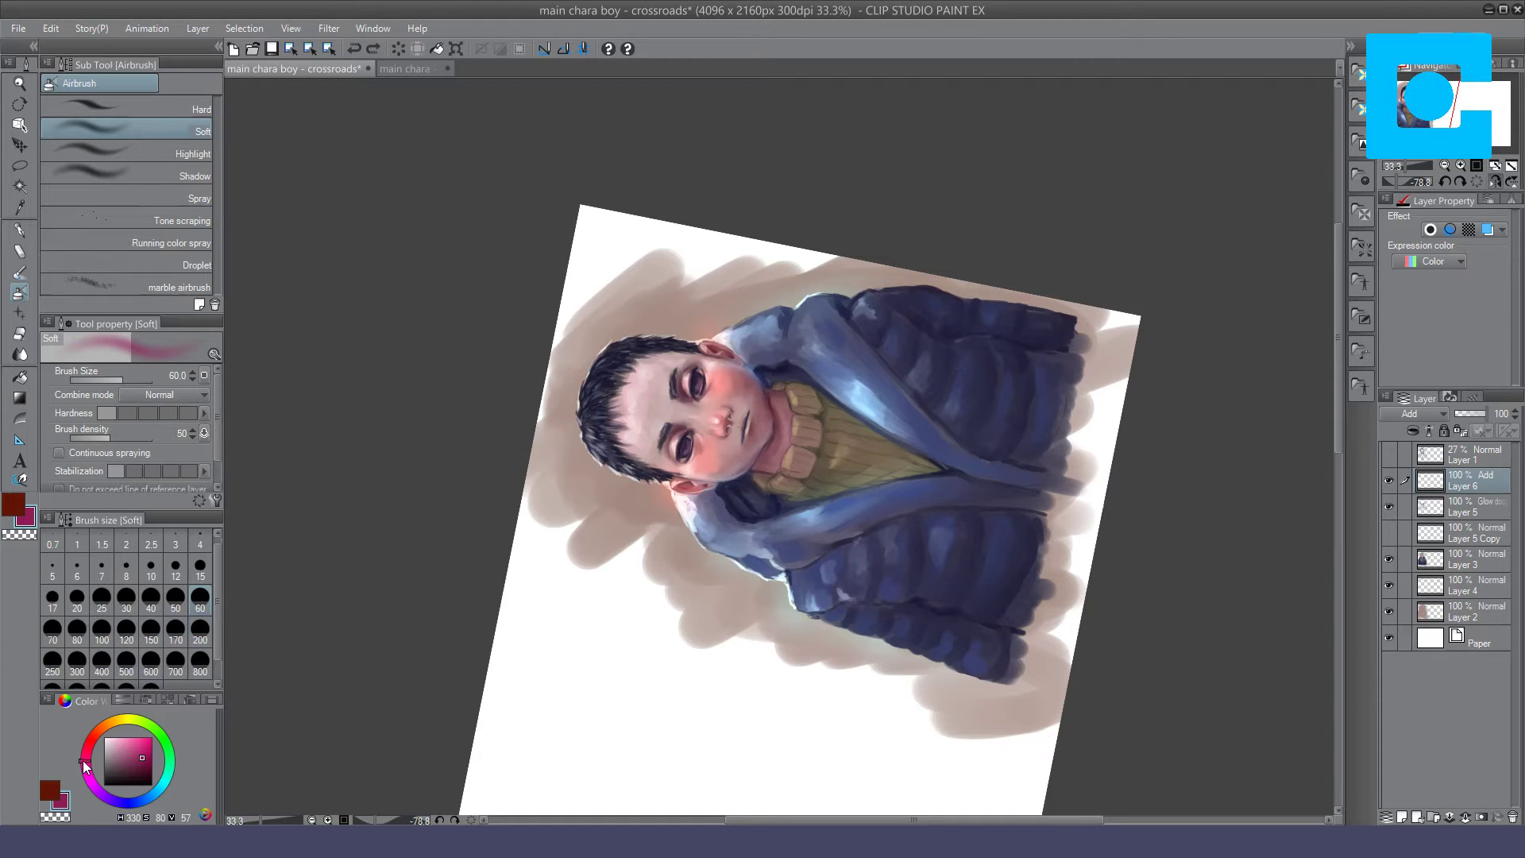
{"action": "left_click", "coordinate": [100, 726]}
{"action": "left_click", "coordinate": [120, 742]}
{"action": "left_click_drag", "start_coordinate": [697, 371], "coordinate": [695, 408]}
{"action": "key", "text": "ctrl+z"}
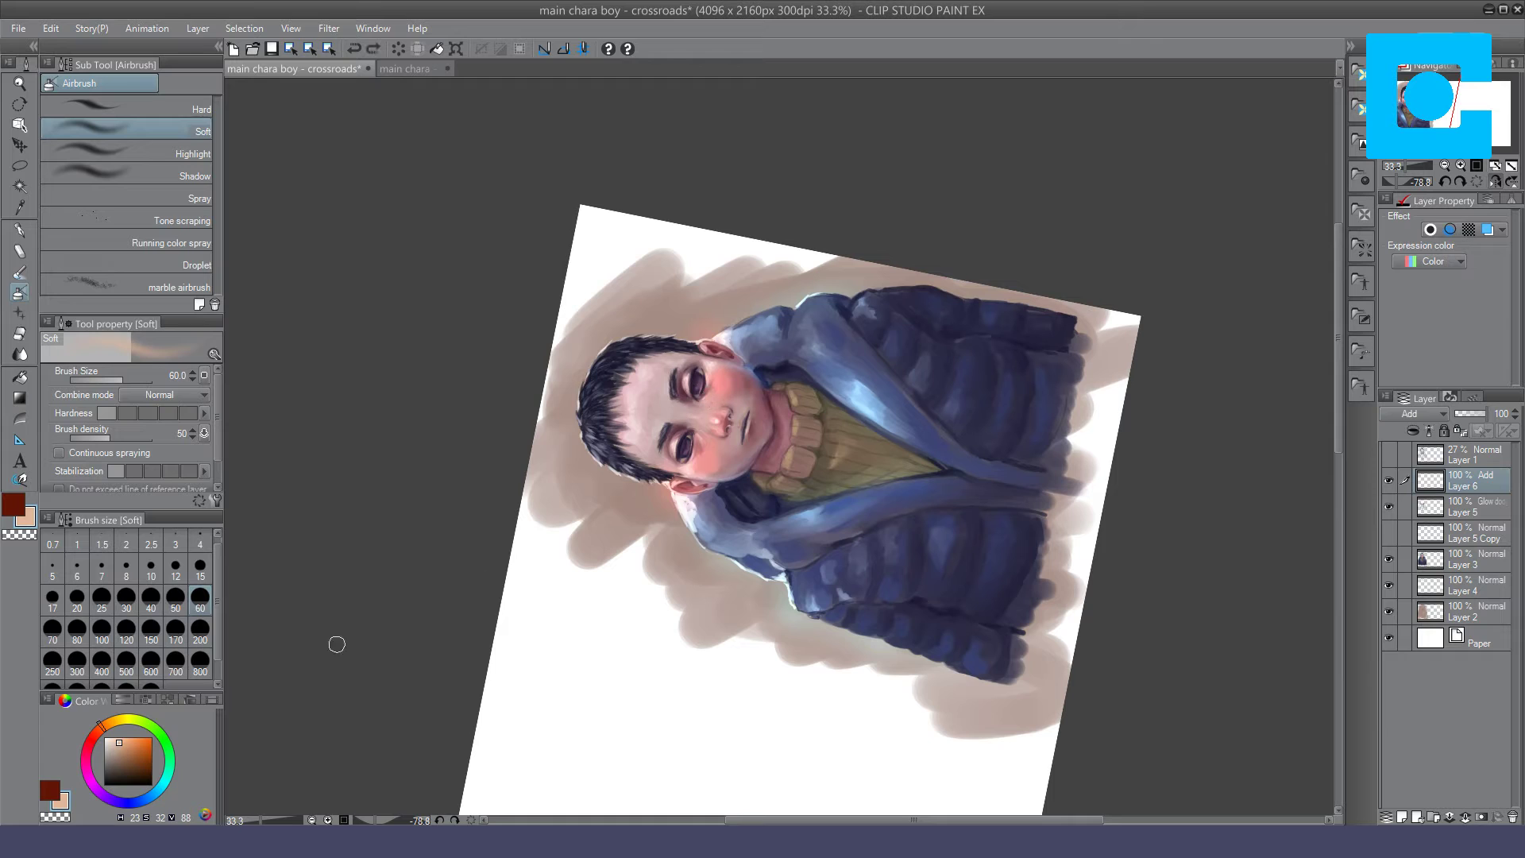
Step: Airbrush a more saturated orange glow over both eyes and set the Add layer's opacity to 54%
{"action": "left_click", "coordinate": [138, 745]}
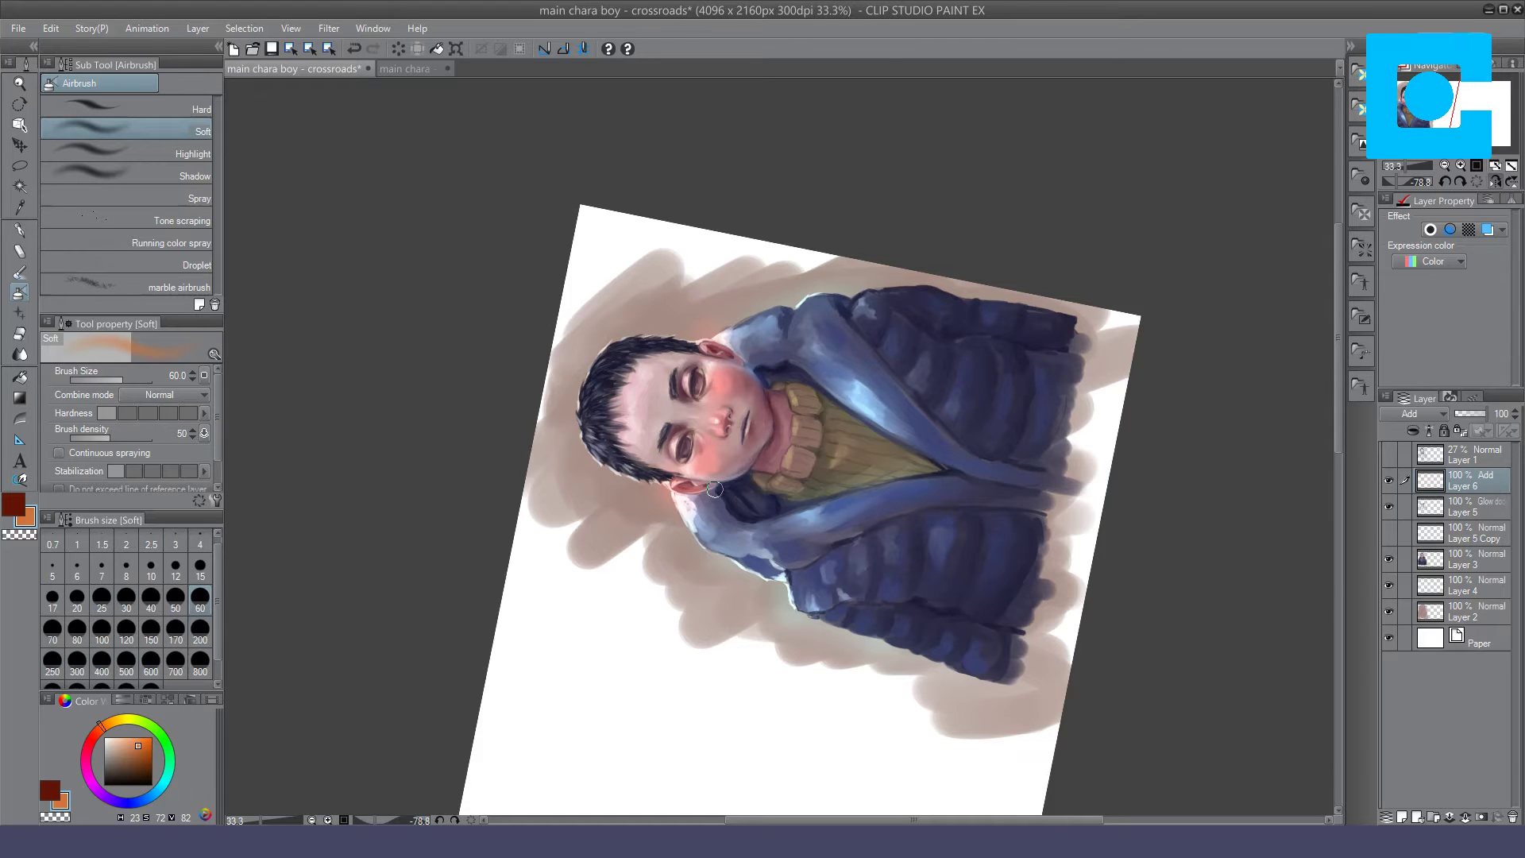
{"action": "key", "text": "ctrl+at"}
{"action": "left_click", "coordinate": [1469, 412]}
{"action": "left_click_drag", "start_coordinate": [1479, 414], "coordinate": [1477, 414]}
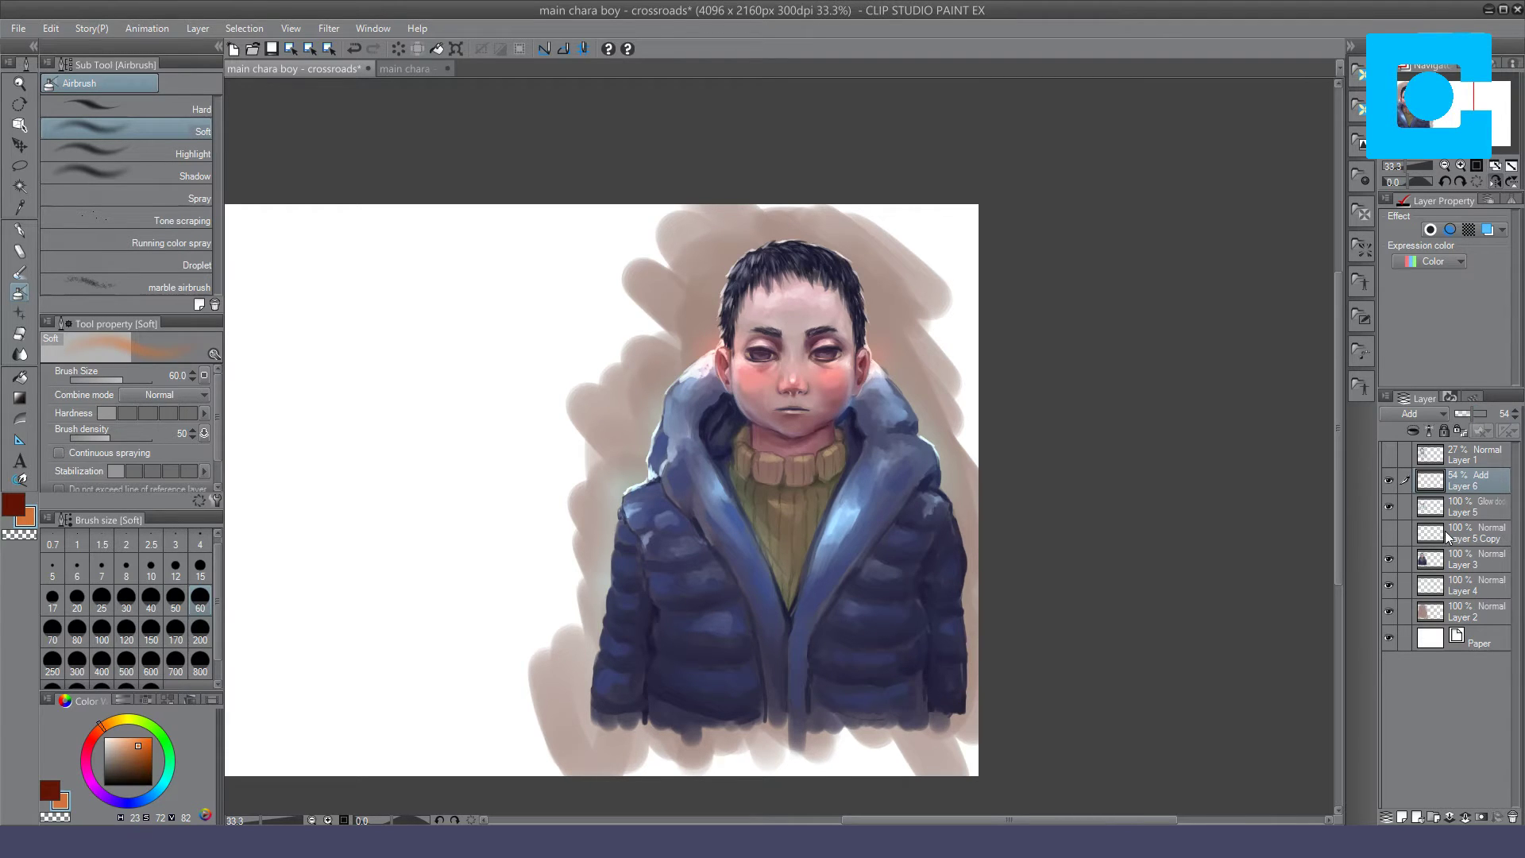
Step: Create another layer in Add (Glow) mode and try an orange airbrush stroke across the hair
{"action": "key", "text": "ctrl+shift+n"}
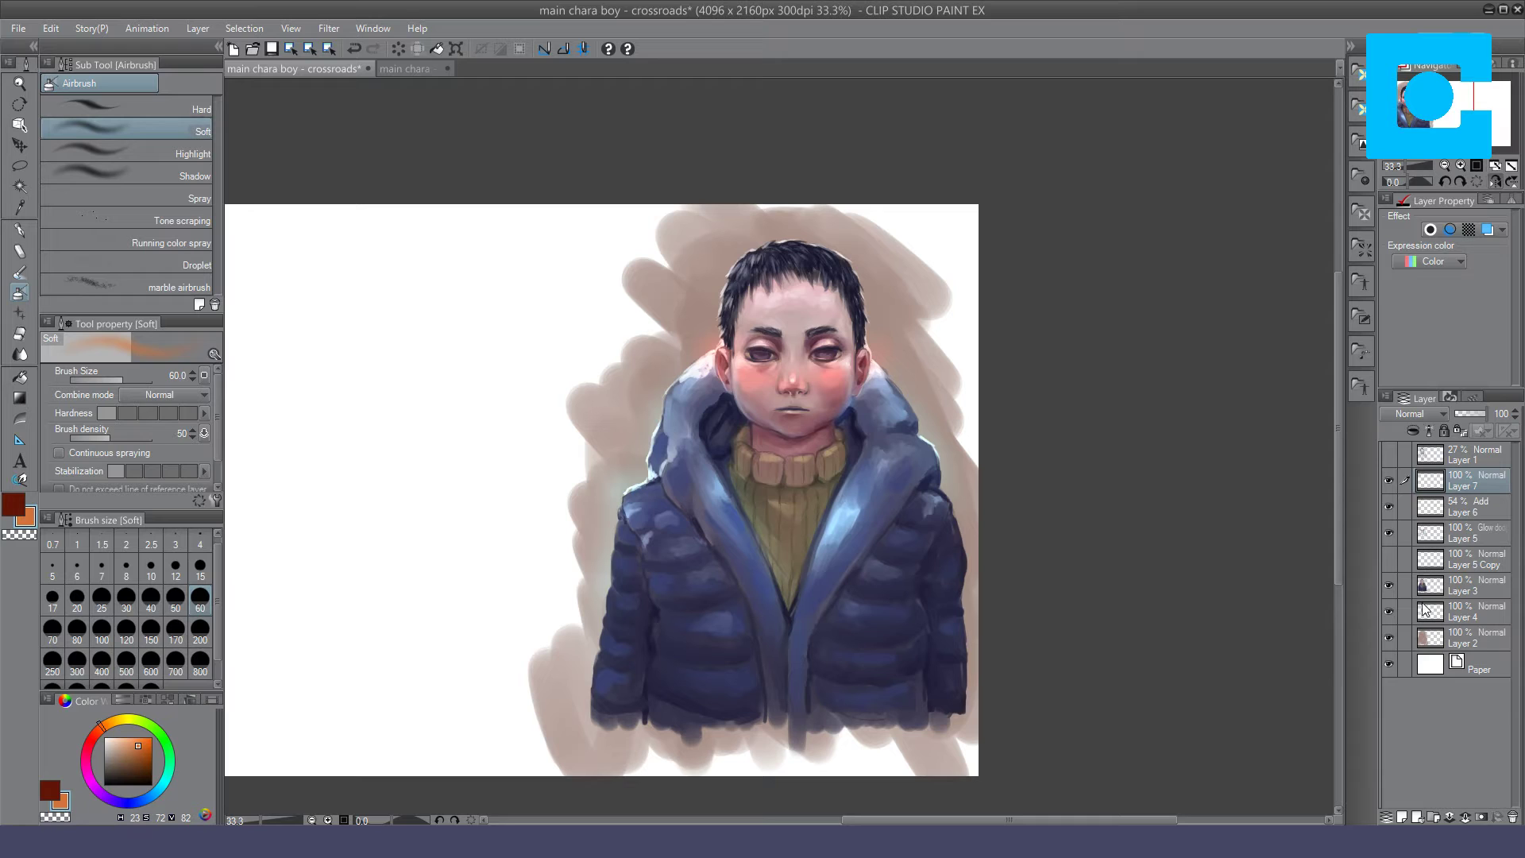
{"action": "left_click", "coordinate": [1426, 610]}
{"action": "left_click_drag", "start_coordinate": [837, 254], "coordinate": [743, 251]}
{"action": "key", "text": "ctrl+z"}
Step: Airbrush a light blue glow across the top of the hair at brush size 80, undoing the trial strokes on hair and hood
{"action": "left_click", "coordinate": [144, 797]}
{"action": "key", "text": "]"}
{"action": "key", "text": "]"}
{"action": "mouse_move", "coordinate": [754, 256]}
{"action": "left_mouse_down"}
{"action": "mouse_move", "coordinate": [804, 244]}
{"action": "mouse_move", "coordinate": [778, 253]}
{"action": "left_mouse_up"}
{"action": "key", "text": "ctrl+z"}
{"action": "key", "text": "ctrl+z"}
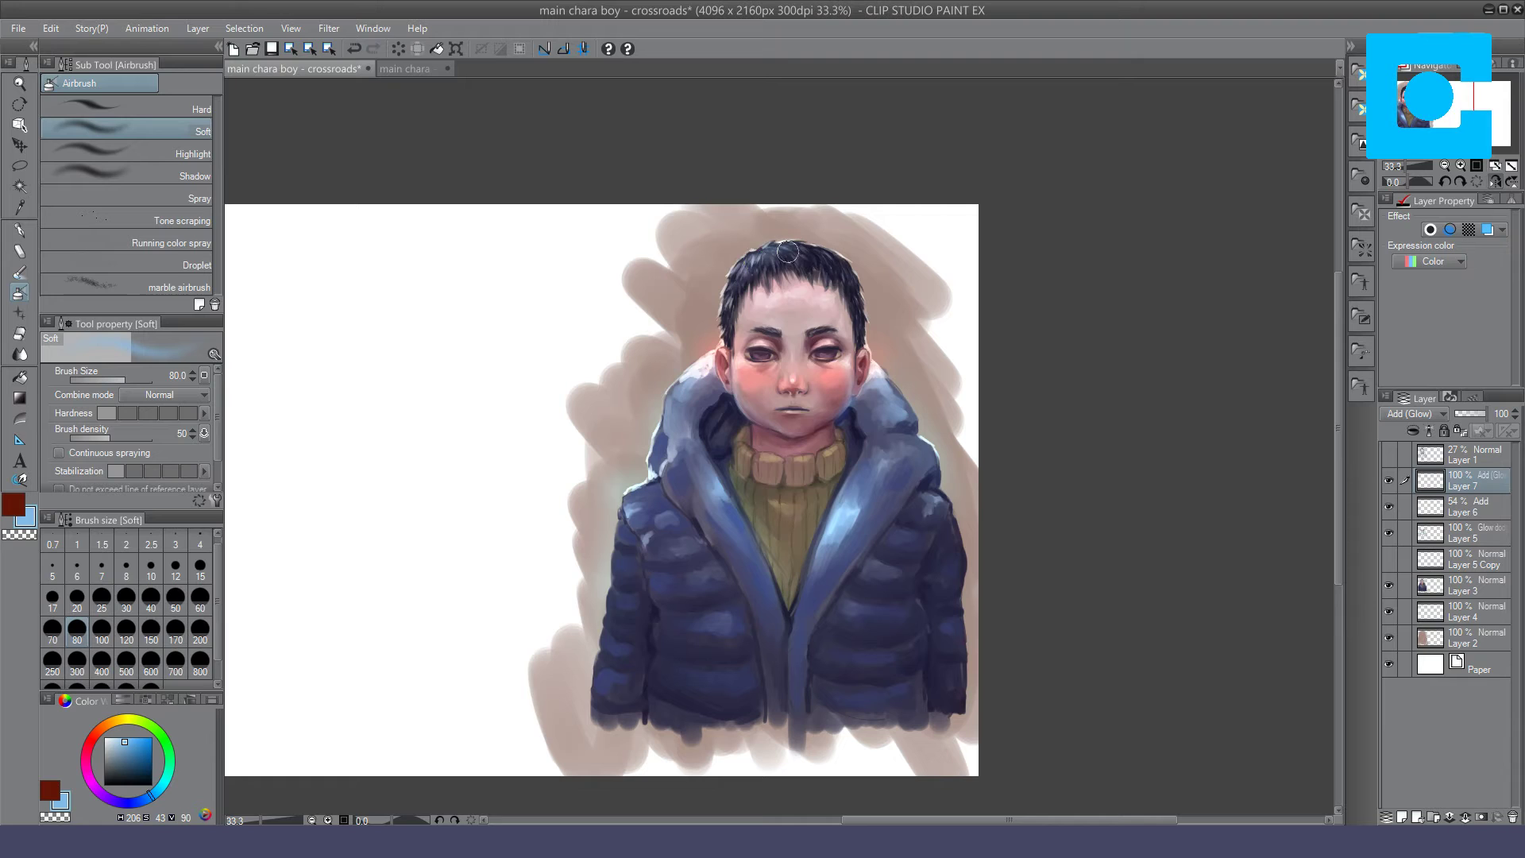
{"action": "mouse_move", "coordinate": [804, 248]}
{"action": "left_mouse_down"}
{"action": "mouse_move", "coordinate": [777, 243]}
{"action": "mouse_move", "coordinate": [839, 253]}
{"action": "left_mouse_up"}
{"action": "mouse_move", "coordinate": [711, 348]}
{"action": "left_mouse_down"}
{"action": "mouse_move", "coordinate": [672, 382]}
{"action": "mouse_move", "coordinate": [665, 413]}
{"action": "left_mouse_up"}
{"action": "key", "text": "ctrl+z"}
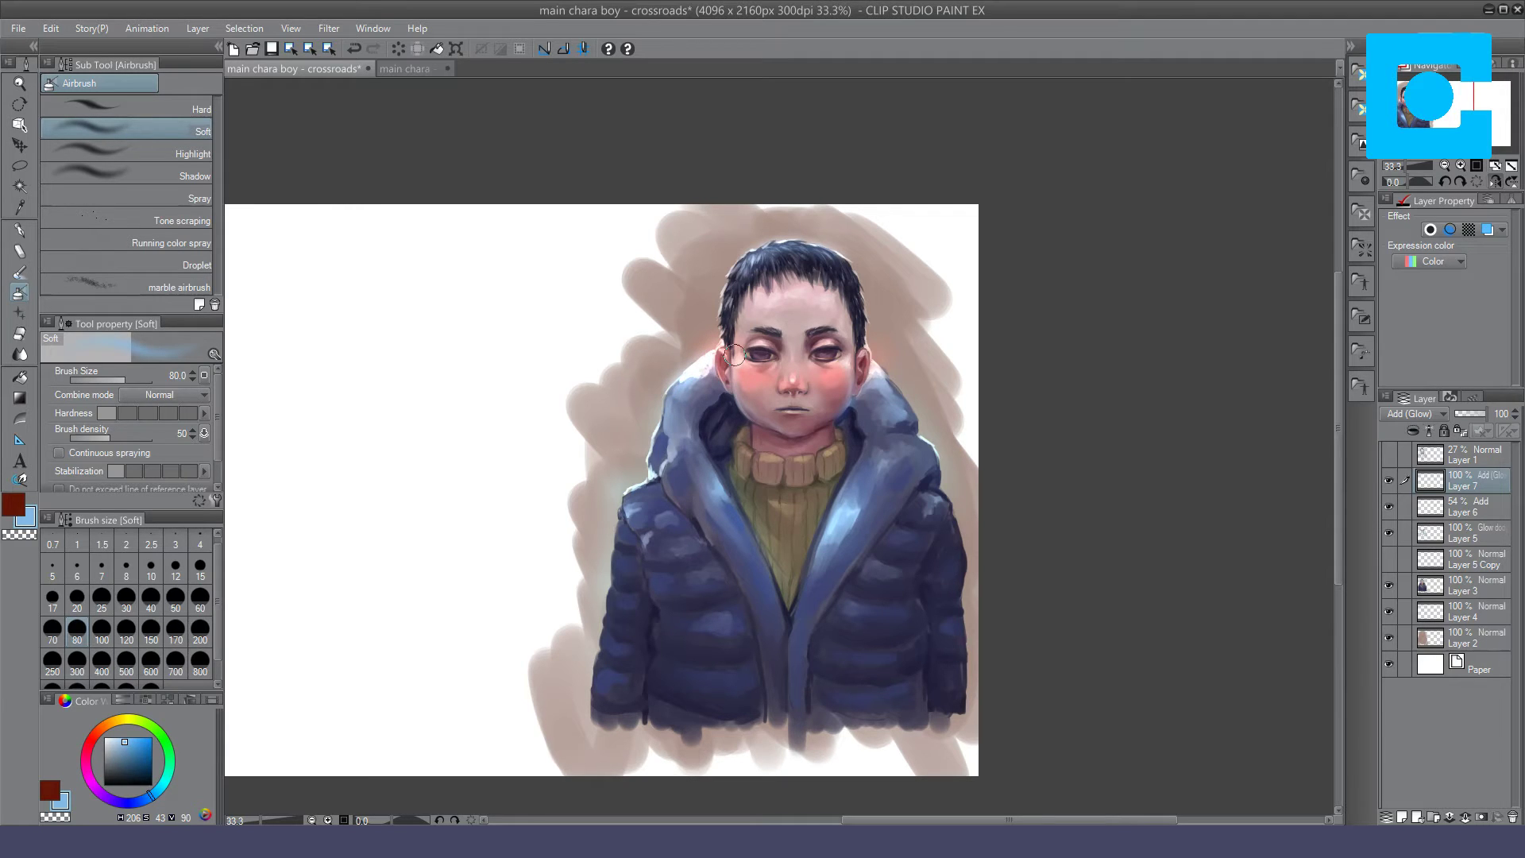
Step: Brighten the forehead with a light blue glow using the Soft airbrush at size 150, undoing the unwanted strokes
{"action": "left_click_drag", "start_coordinate": [751, 318], "coordinate": [802, 291]}
{"action": "key", "text": "ctrl+z"}
{"action": "key", "text": "ctrl+z"}
{"action": "left_click", "coordinate": [150, 628]}
{"action": "mouse_move", "coordinate": [762, 305]}
{"action": "left_mouse_down"}
{"action": "mouse_move", "coordinate": [826, 308]}
{"action": "mouse_move", "coordinate": [761, 304]}
{"action": "left_mouse_up"}
{"action": "key", "text": "ctrl+z"}
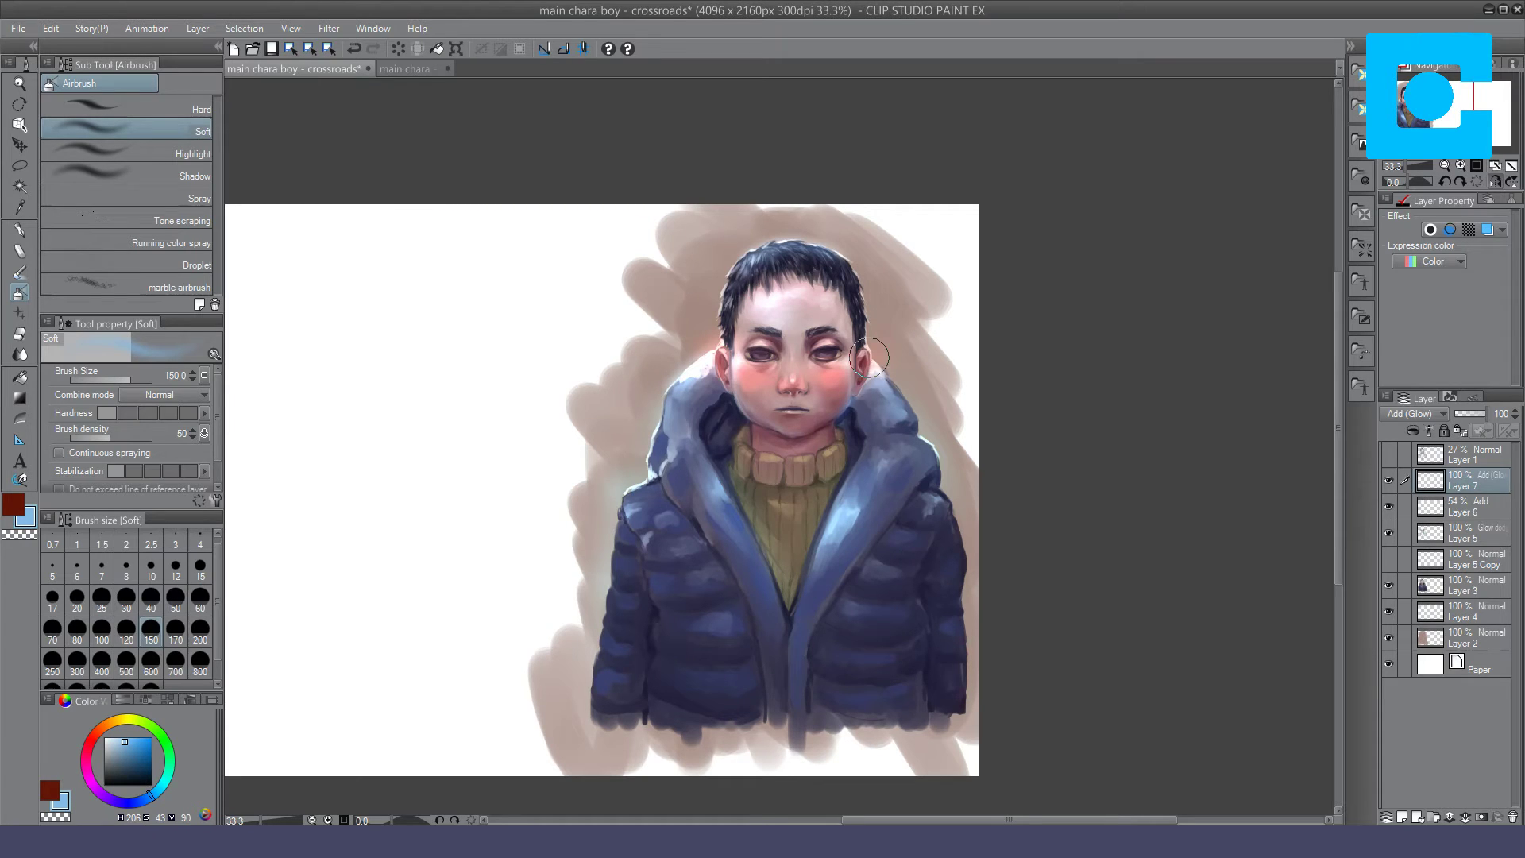
Step: Add light blue glow to the nose and mid-forehead at brush size 80, undoing the trial strokes on the hood
{"action": "left_click", "coordinate": [77, 627]}
{"action": "mouse_move", "coordinate": [679, 384]}
{"action": "left_mouse_down"}
{"action": "mouse_move", "coordinate": [684, 446]}
{"action": "mouse_move", "coordinate": [676, 393]}
{"action": "left_mouse_up"}
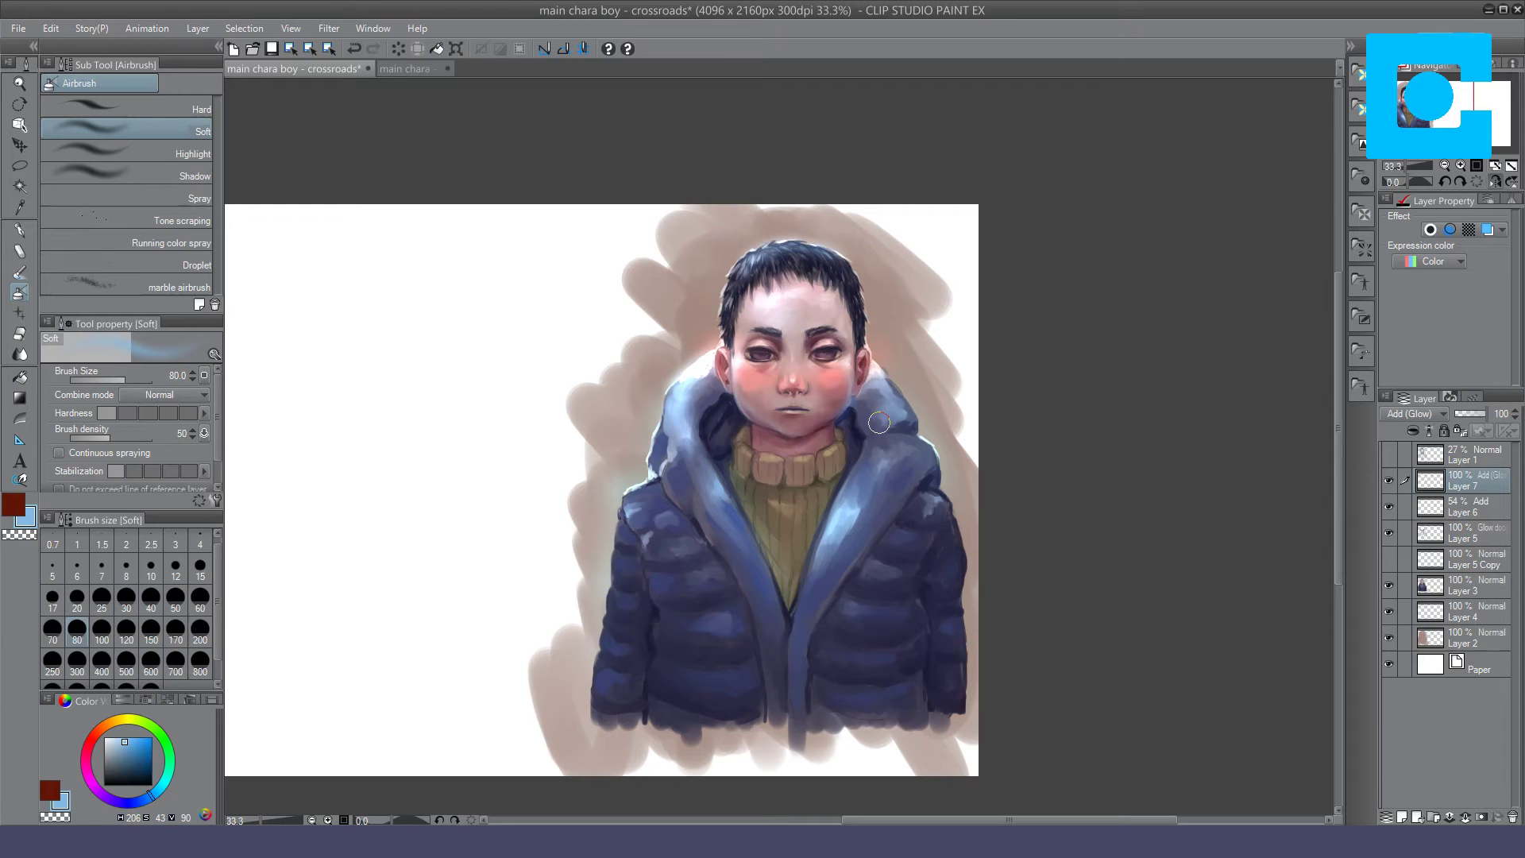
{"action": "key", "text": "ctrl+z"}
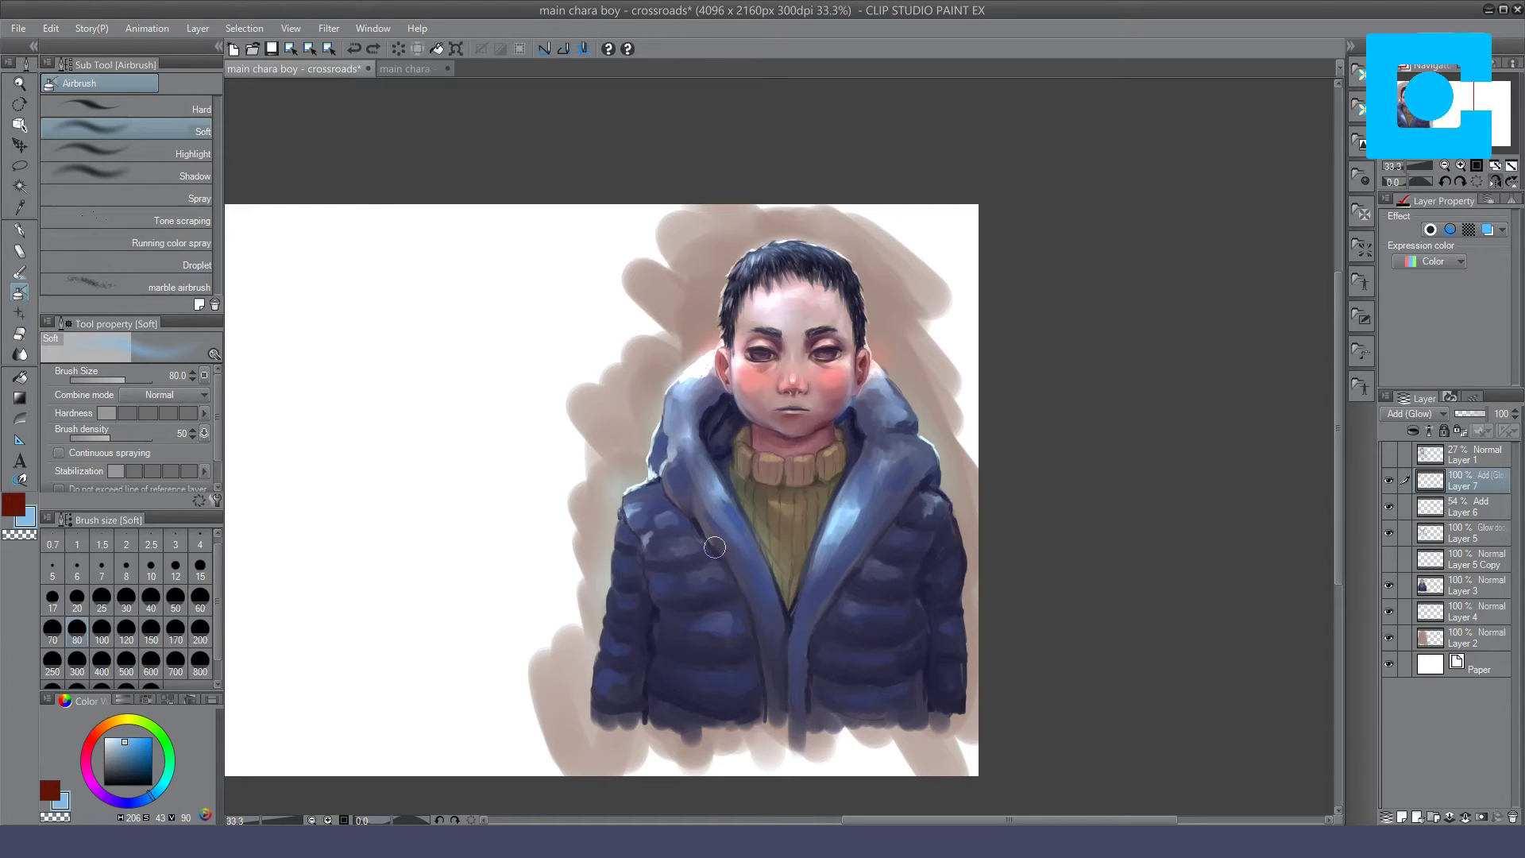
{"action": "key", "text": "ctrl+z"}
{"action": "left_click_drag", "start_coordinate": [787, 360], "coordinate": [790, 389]}
{"action": "left_click_drag", "start_coordinate": [799, 300], "coordinate": [797, 313]}
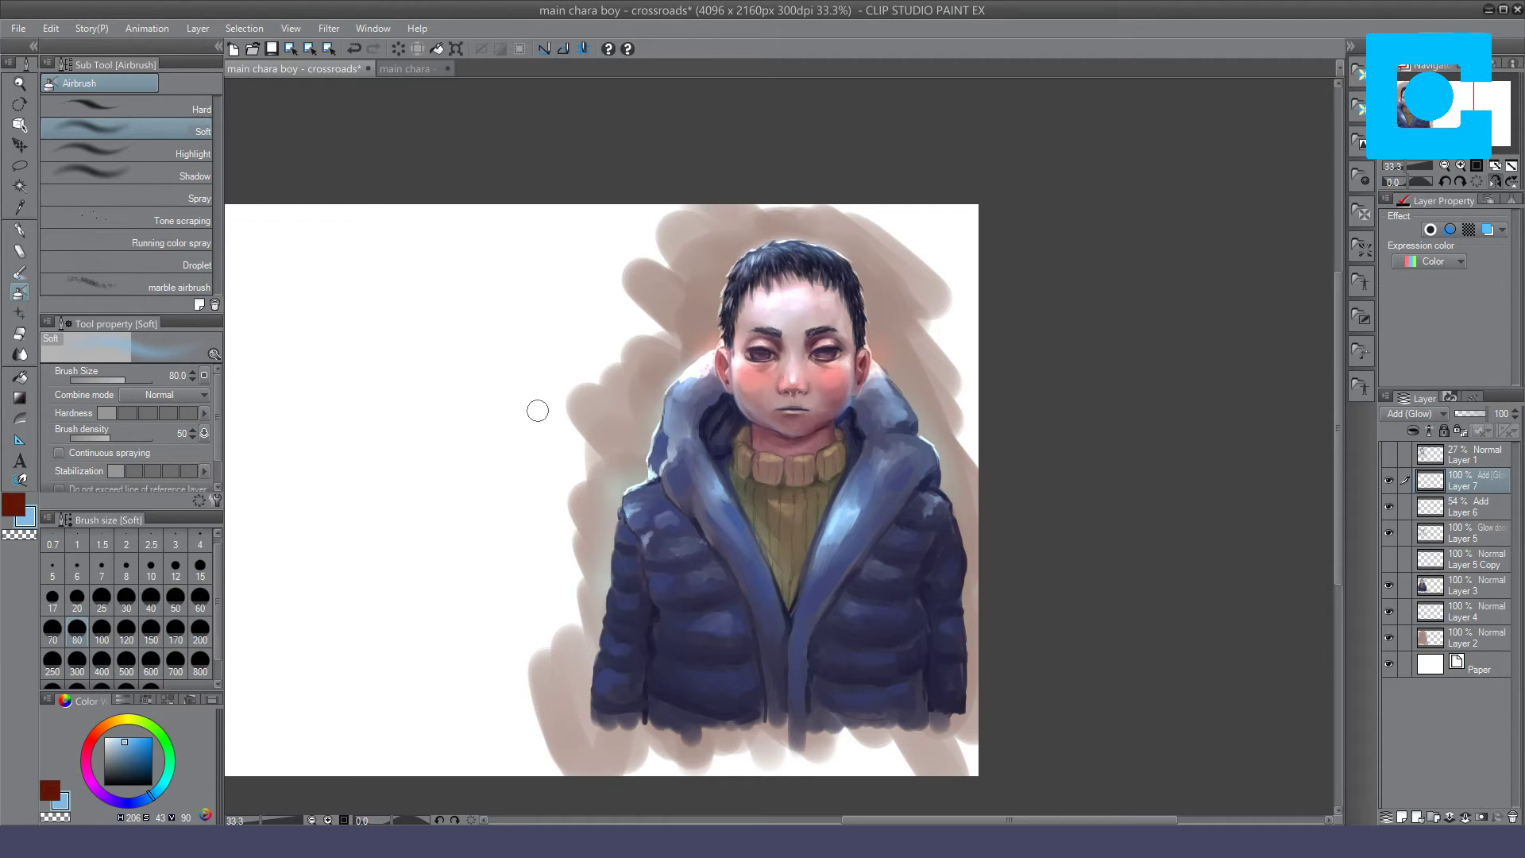
Step: Paint small light blue highlights around the eyelid, brow and nose with the Soft airbrush at size 15
{"action": "left_click", "coordinate": [200, 567]}
{"action": "key", "text": "ctrl+plus"}
{"action": "key", "text": "ctrl+plus"}
{"action": "key", "text": "ctrl+z"}
{"action": "left_click_drag", "start_coordinate": [733, 242], "coordinate": [747, 236]}
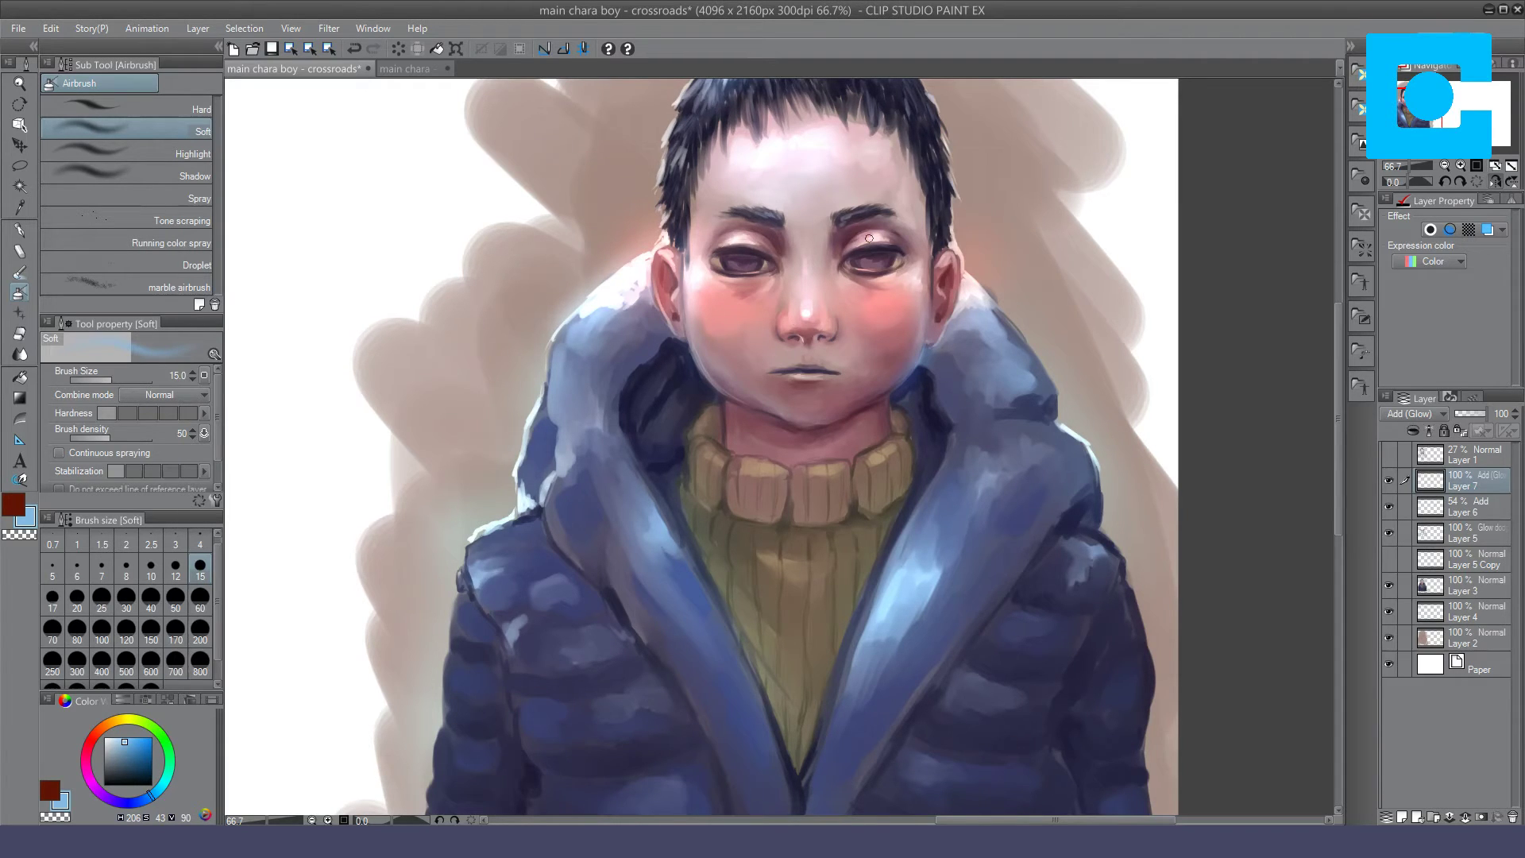
{"action": "key", "text": "ctrl+z"}
{"action": "left_click_drag", "start_coordinate": [719, 210], "coordinate": [743, 208]}
{"action": "left_click", "coordinate": [802, 312]}
Step: Add soft light blue highlights beside the nose and under the eye with the Soft airbrush at size 40
{"action": "left_click", "coordinate": [151, 599]}
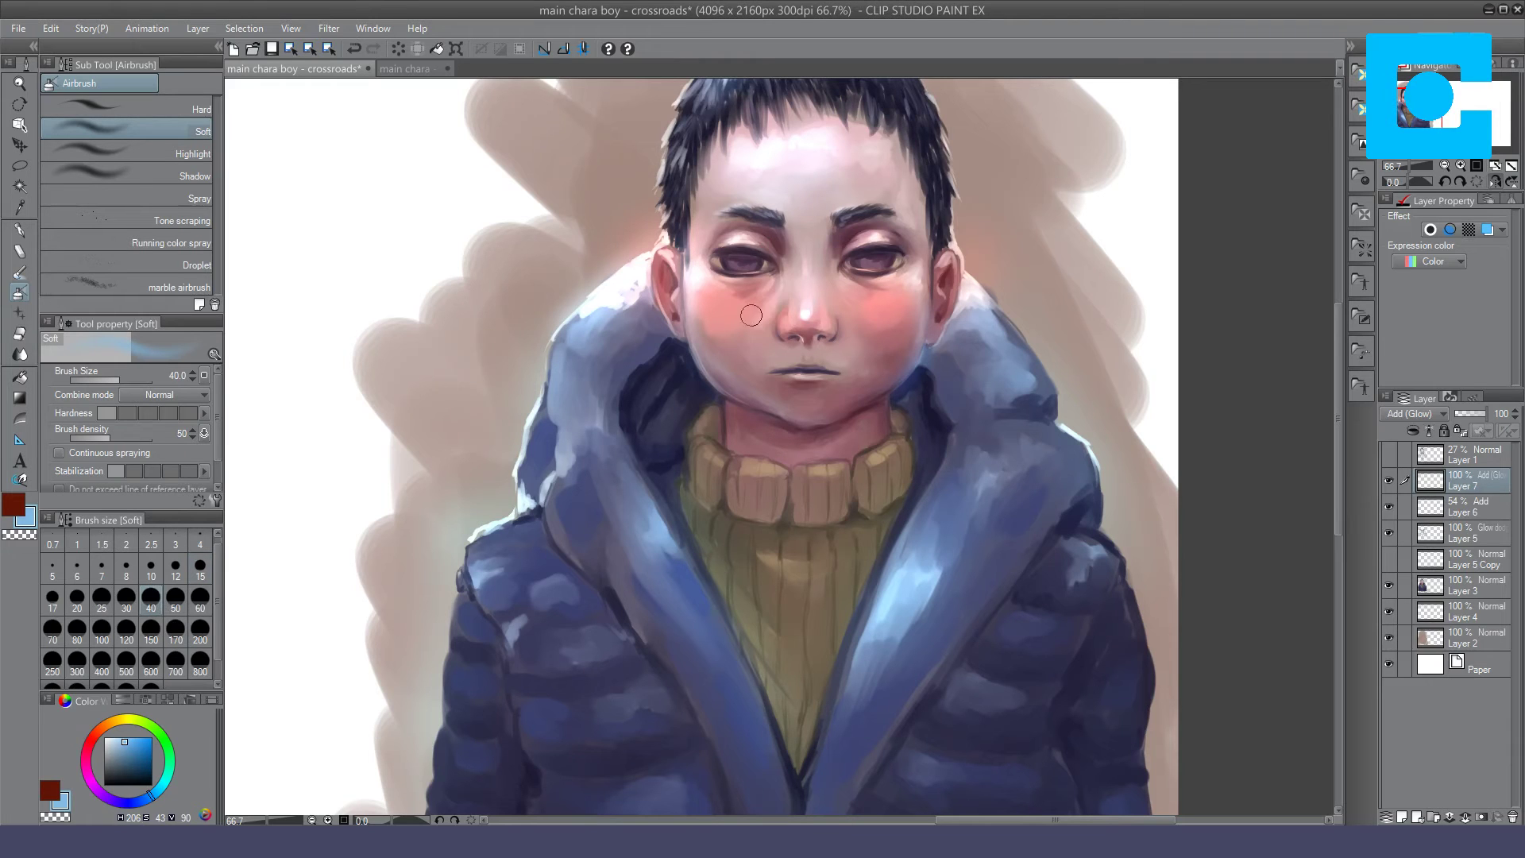
{"action": "left_click_drag", "start_coordinate": [774, 297], "coordinate": [782, 314]}
{"action": "key", "text": "ctrl+minus"}
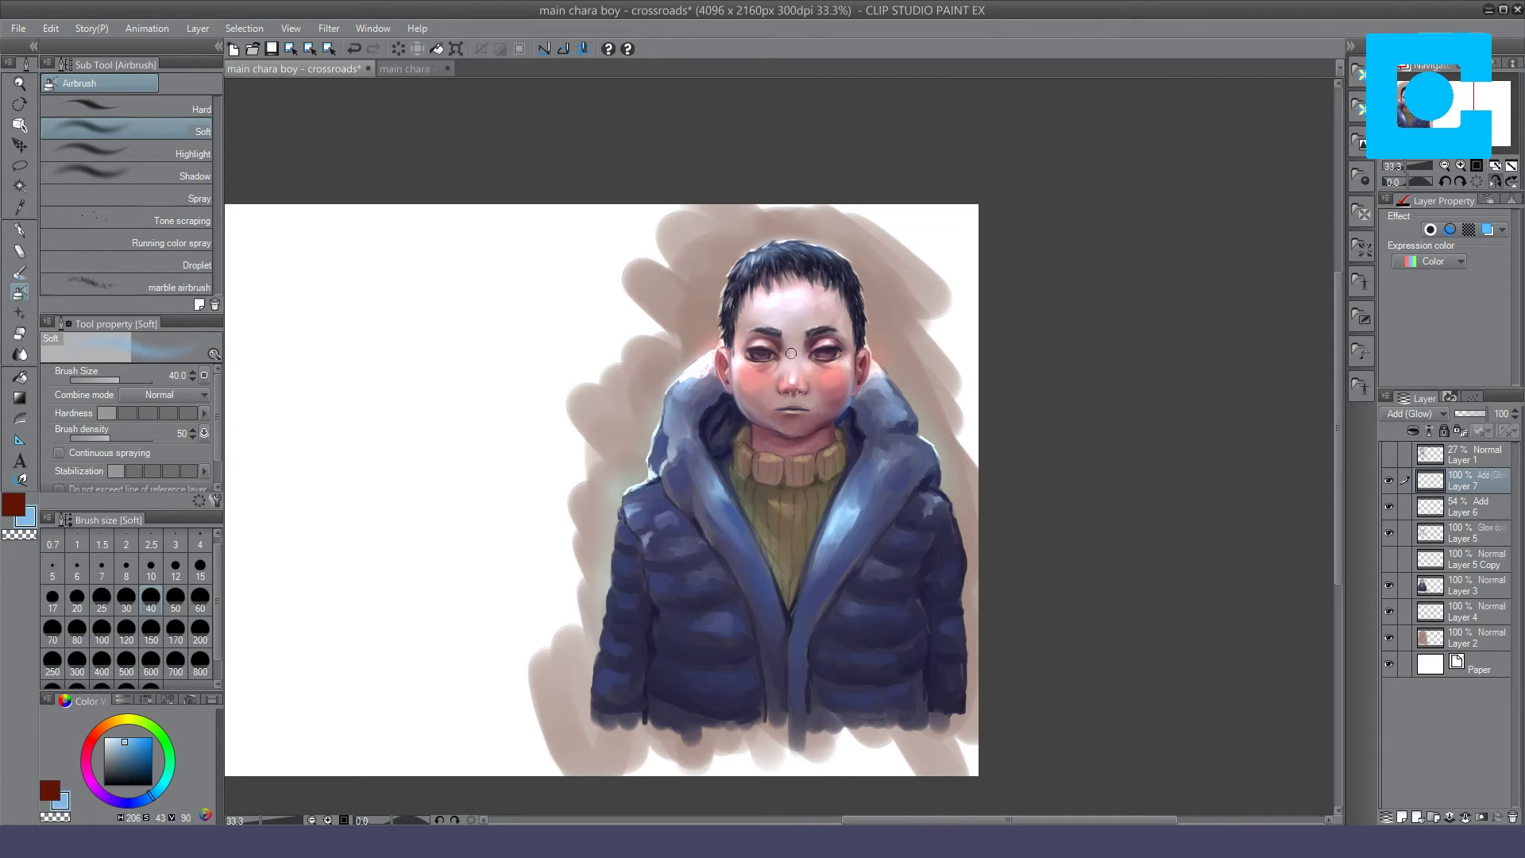
{"action": "left_click_drag", "start_coordinate": [816, 367], "coordinate": [833, 359]}
{"action": "left_click", "coordinate": [1445, 165]}
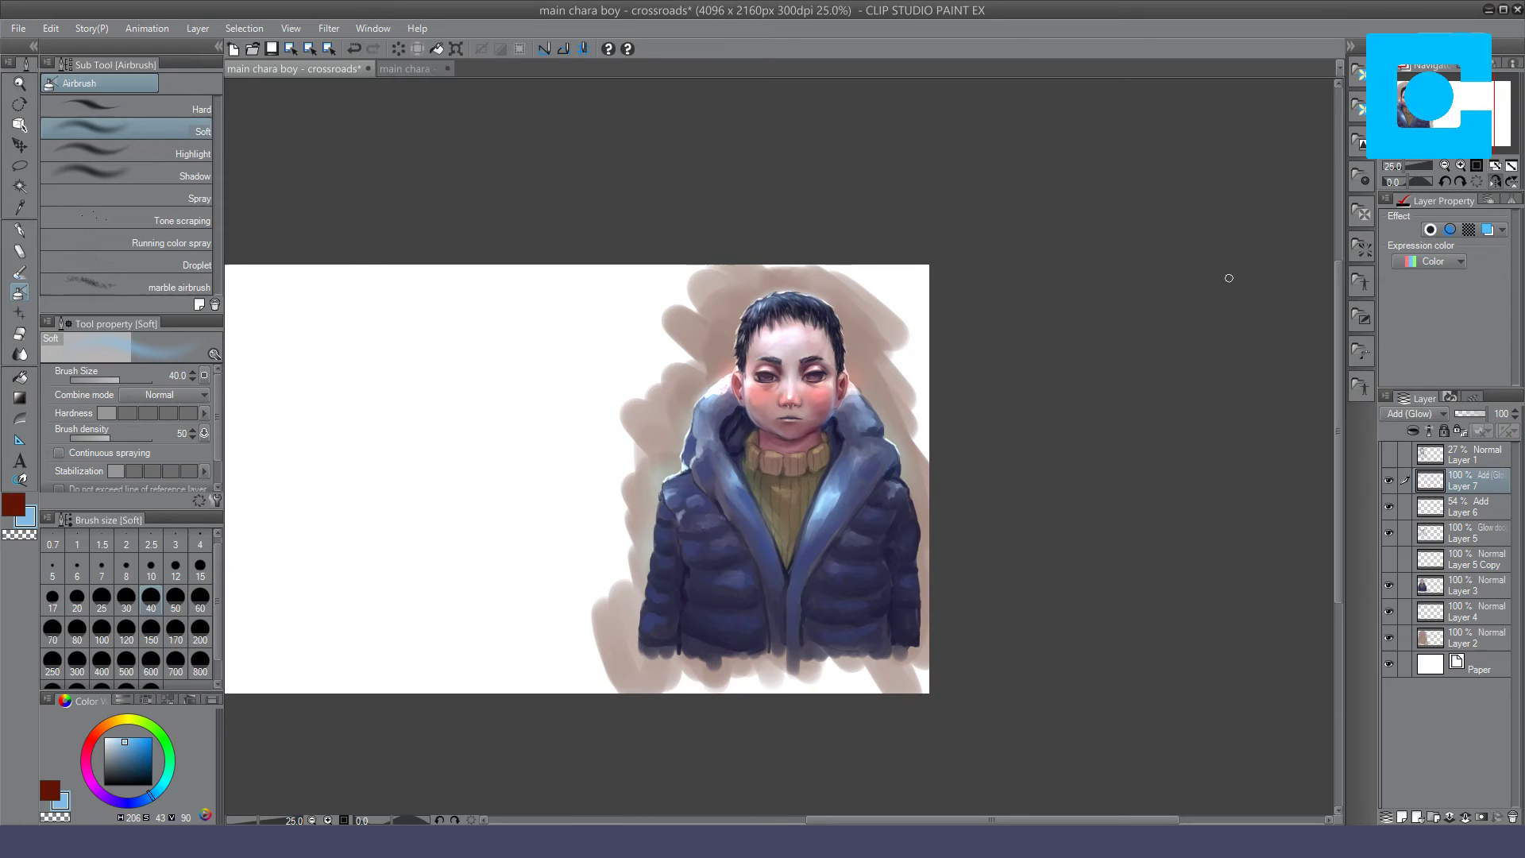
{"action": "left_click", "coordinate": [126, 634]}
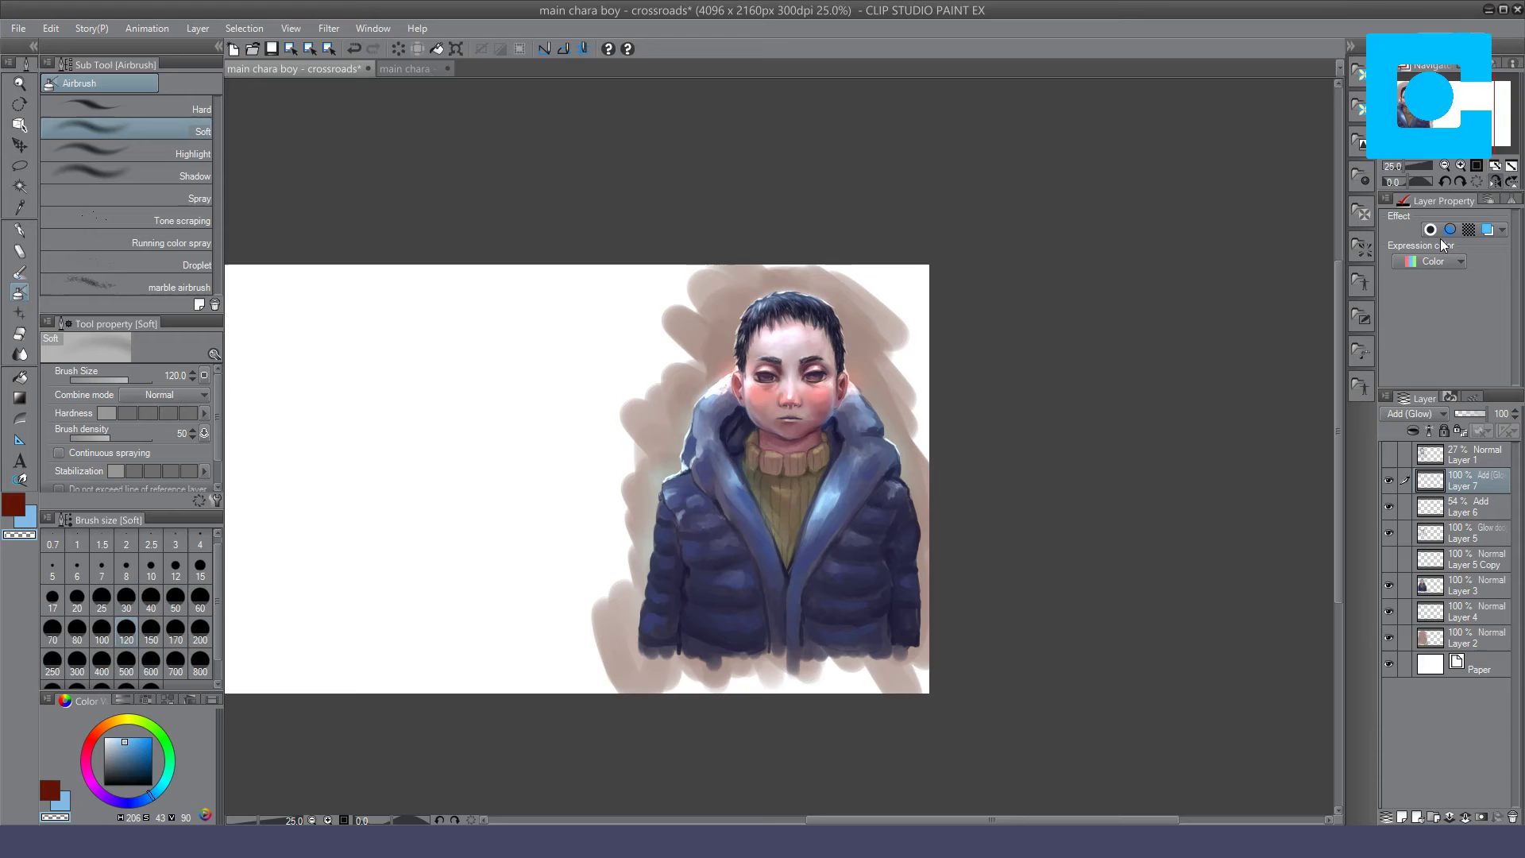
Step: Compare the portrait with and without Layers 5, 6 and 7, and save the file
{"action": "left_click_drag", "start_coordinate": [1389, 480], "coordinate": [1389, 524]}
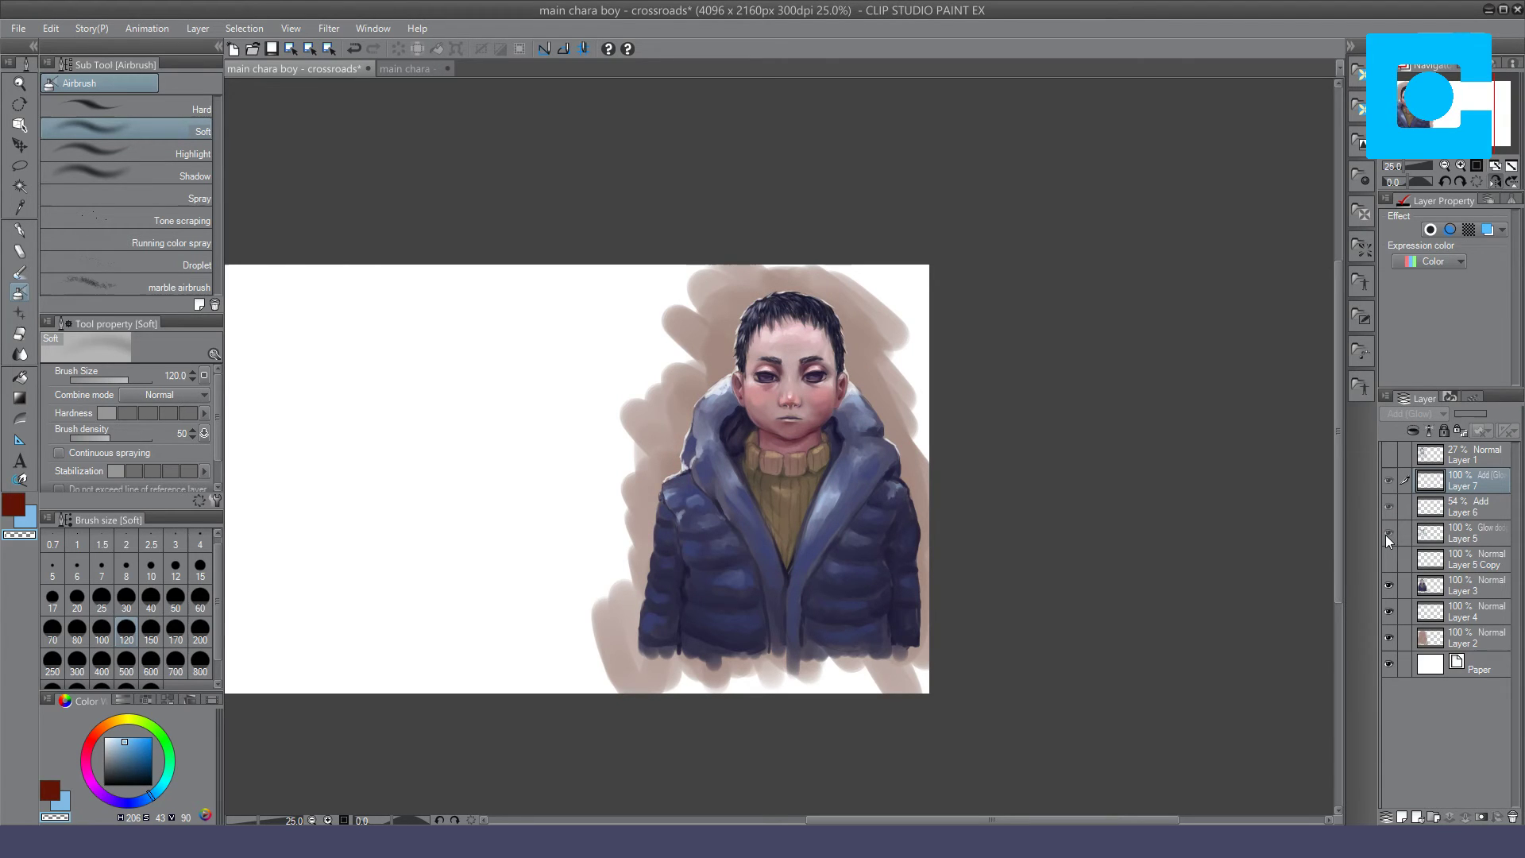
{"action": "left_click_drag", "start_coordinate": [1388, 532], "coordinate": [1389, 480]}
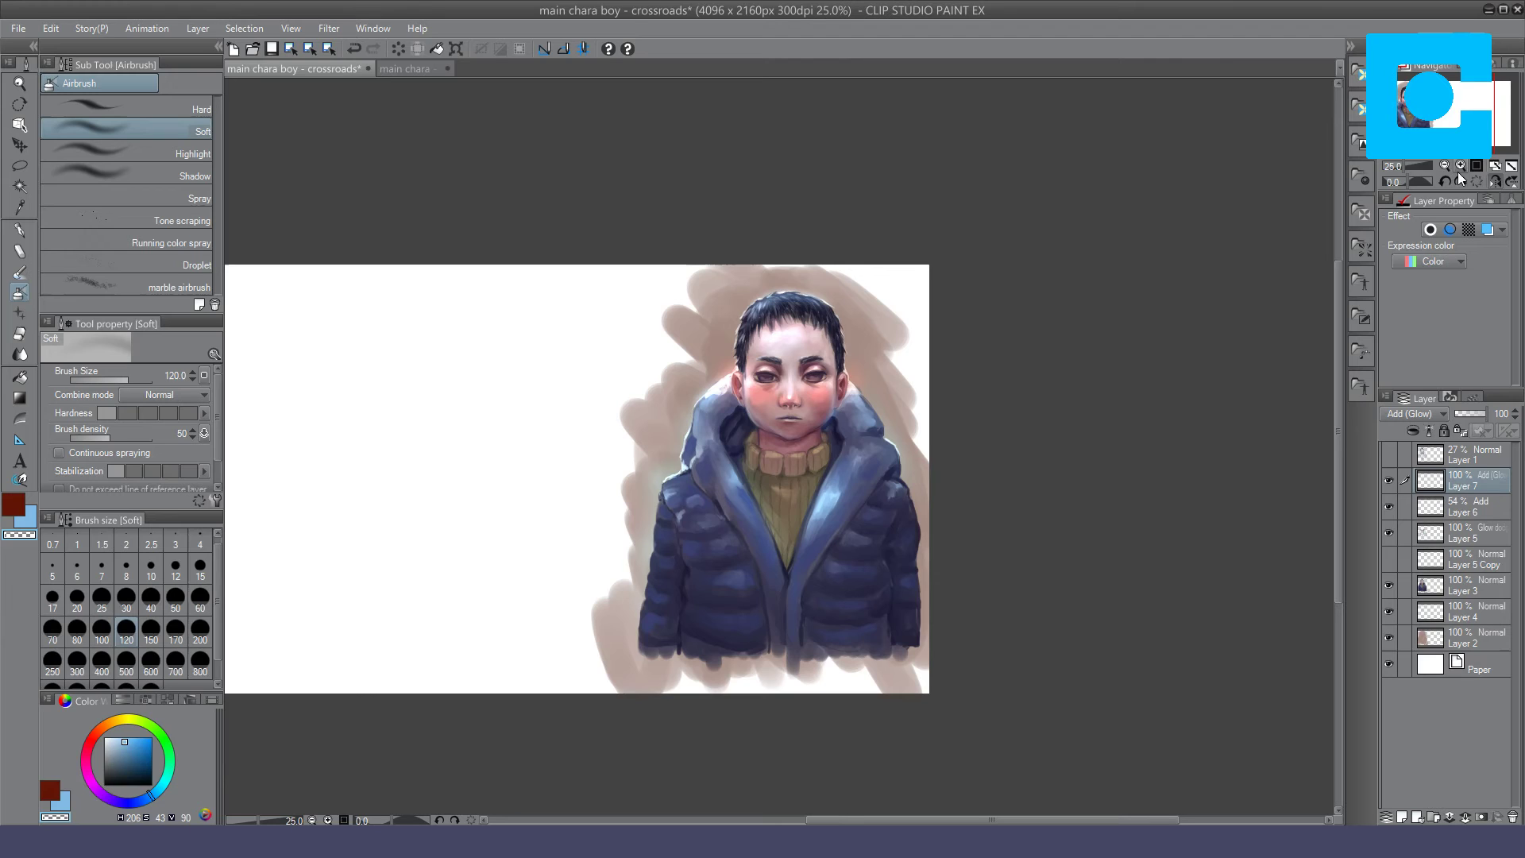
{"action": "left_click", "coordinate": [1458, 168]}
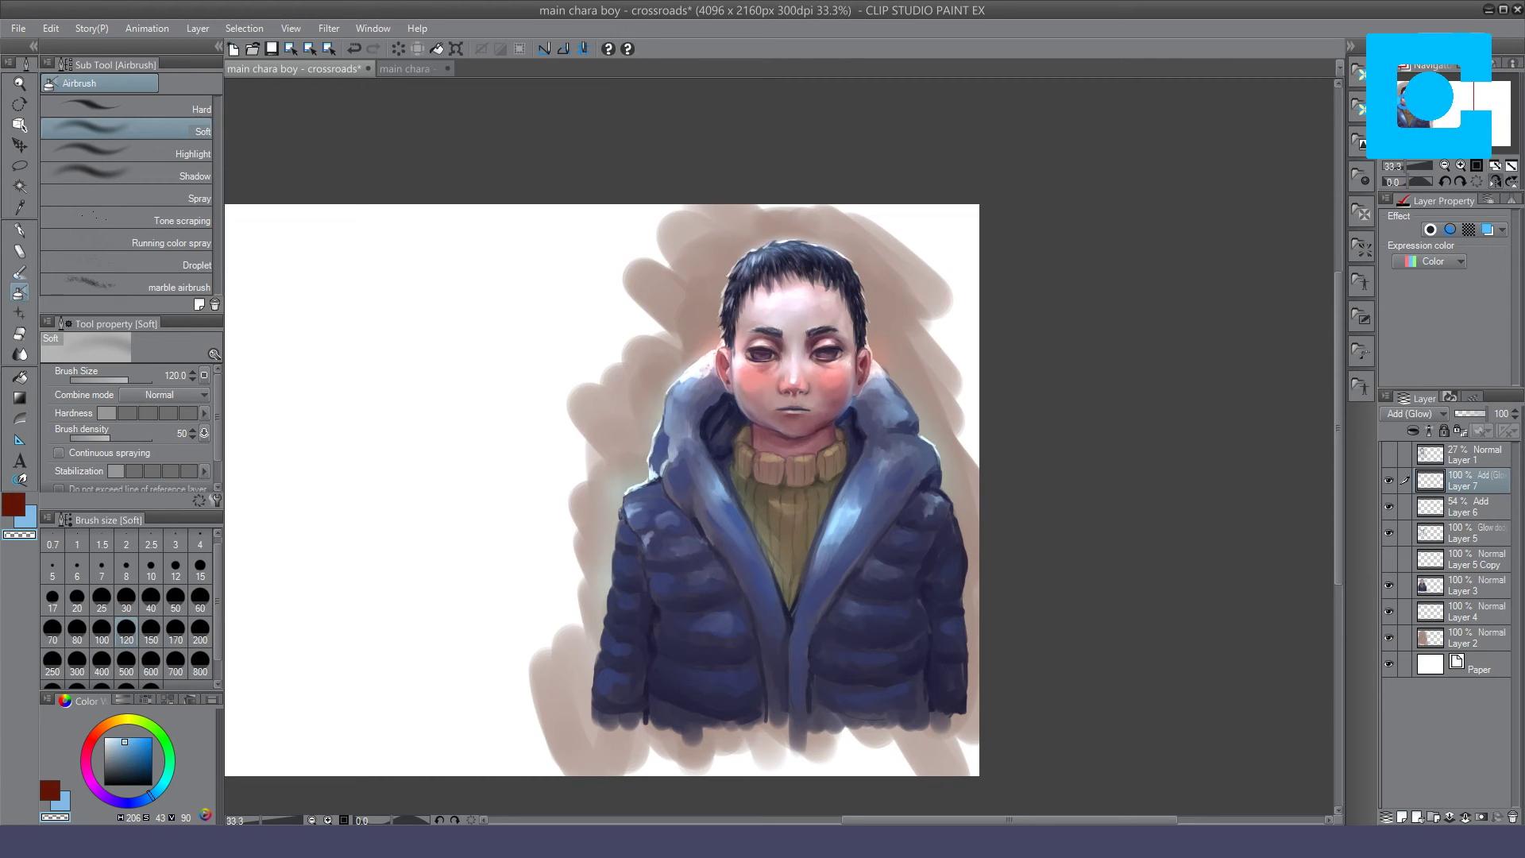
{"action": "key", "text": "ctrl+s"}
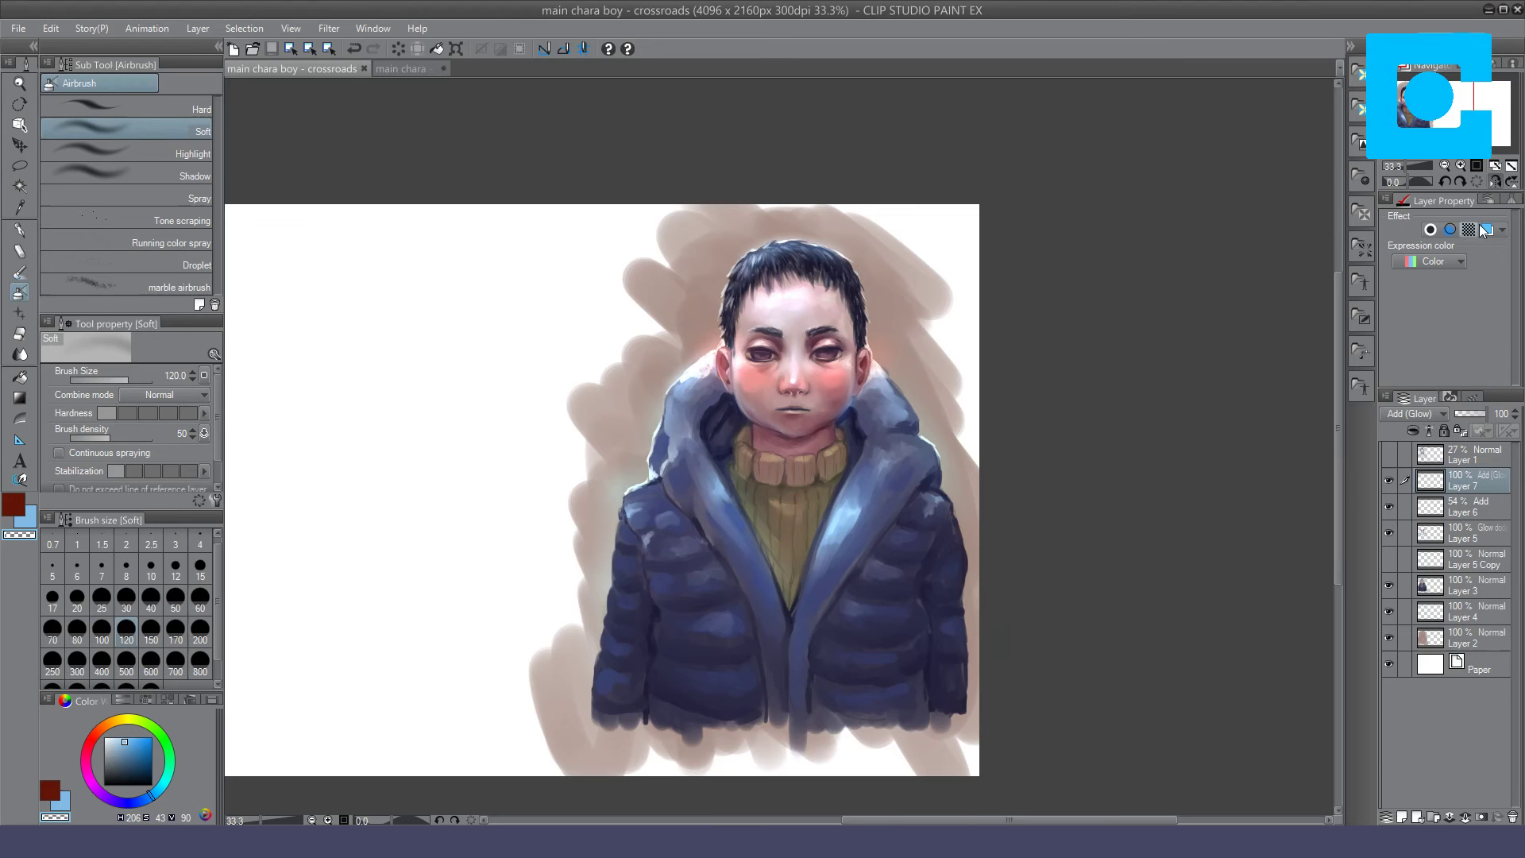
Step: Mirror the canvas view horizontally, add a new normal layer and try an airbrush stroke on the jacket's lower front
{"action": "left_click", "coordinate": [1496, 182]}
{"action": "left_click_drag", "start_coordinate": [1159, 495], "coordinate": [1074, 453]}
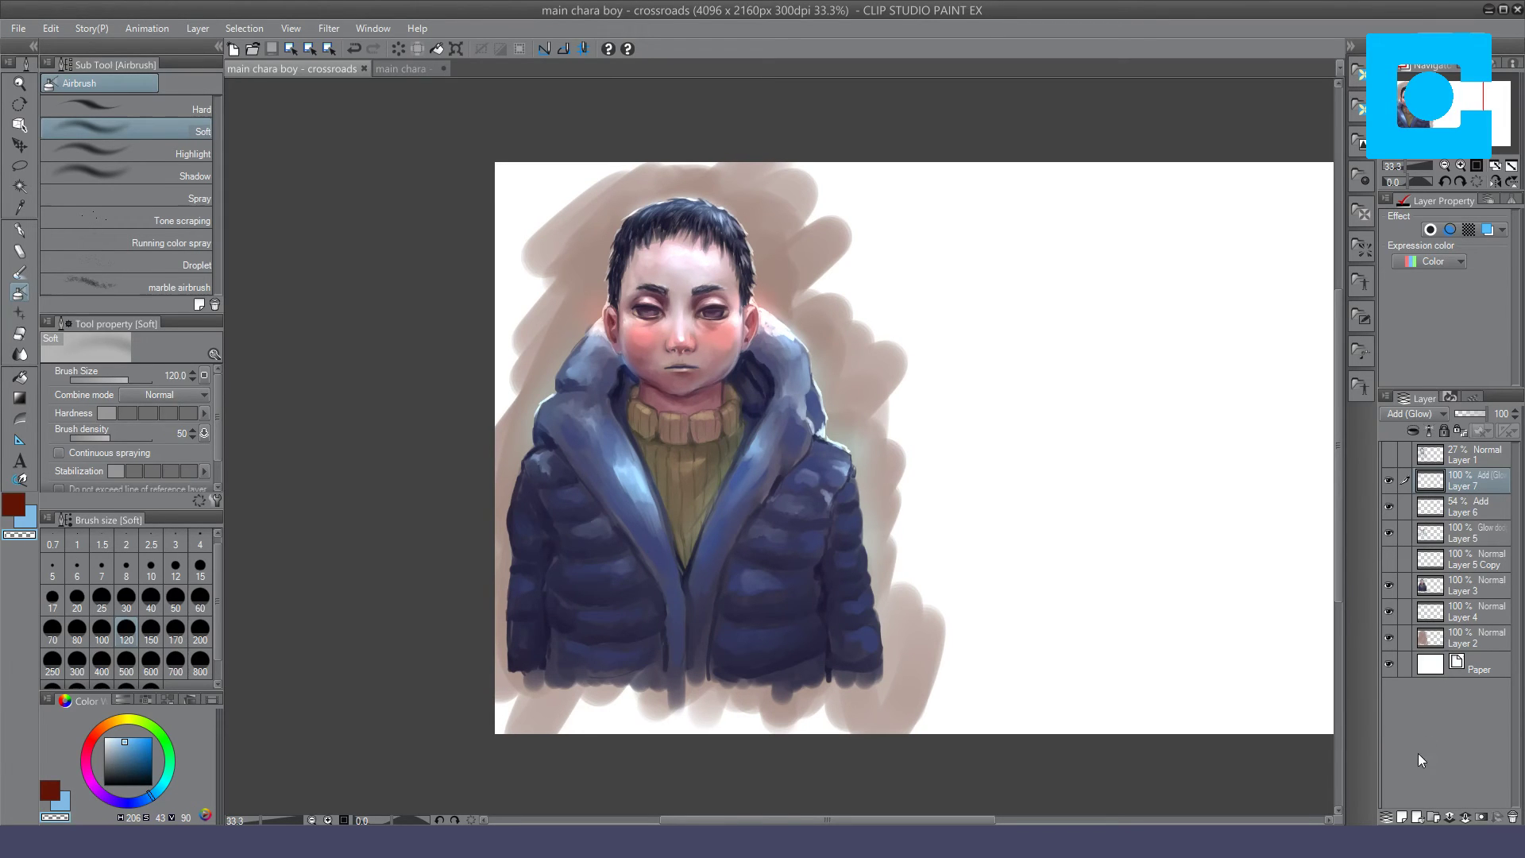
{"action": "left_click", "coordinate": [1403, 816]}
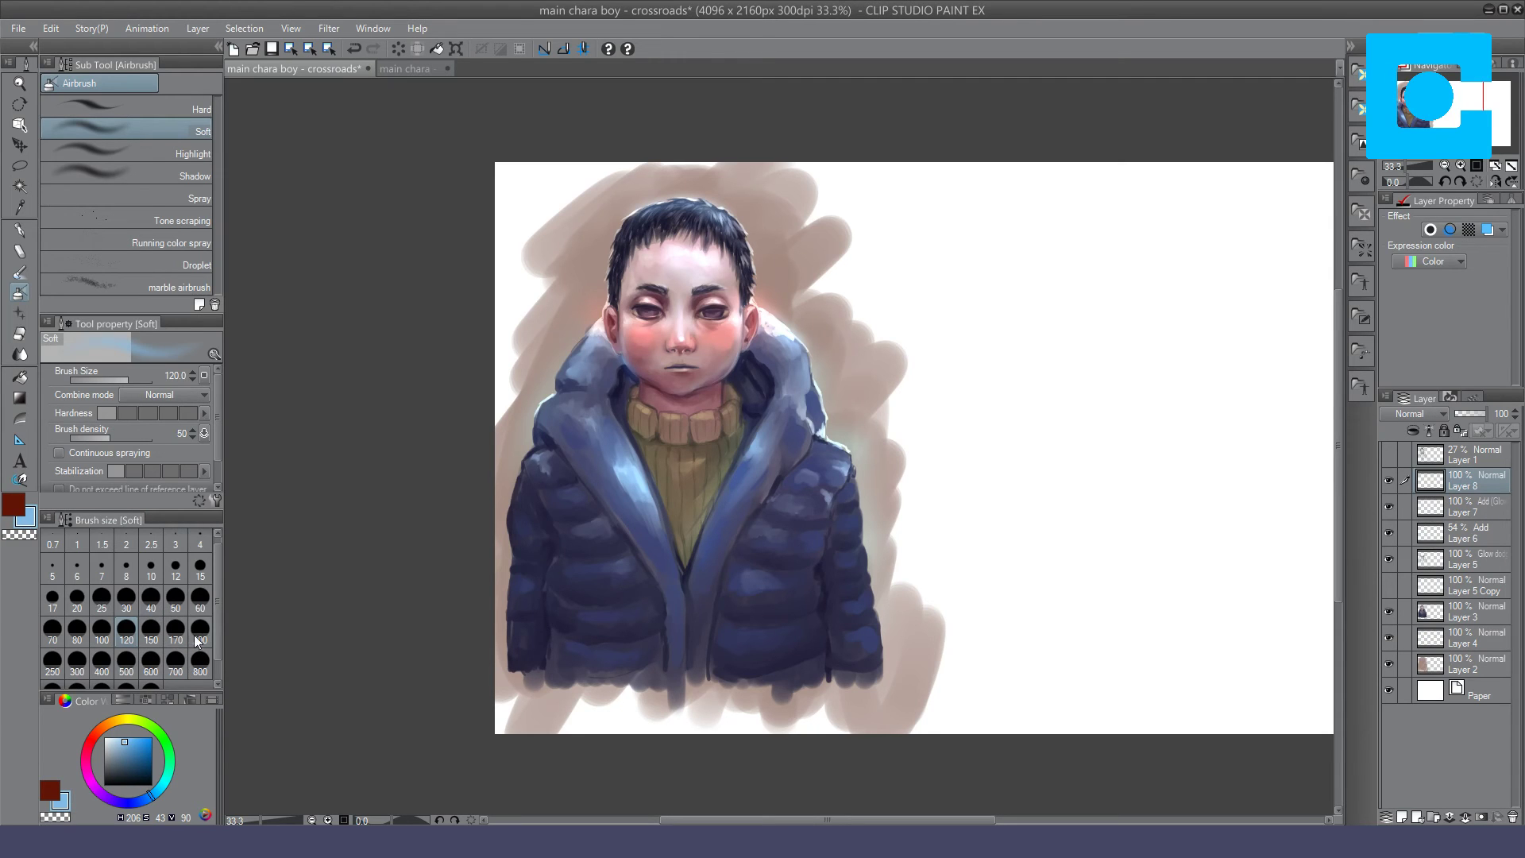
{"action": "left_click", "coordinate": [205, 610]}
{"action": "left_click_drag", "start_coordinate": [744, 629], "coordinate": [789, 675]}
{"action": "key", "text": "ctrl+z"}
Step: Write a light blue signature on the jacket's lower front with the Dense watercolor brush at size 30
{"action": "left_click", "coordinate": [21, 273]}
{"action": "left_click", "coordinate": [198, 602]}
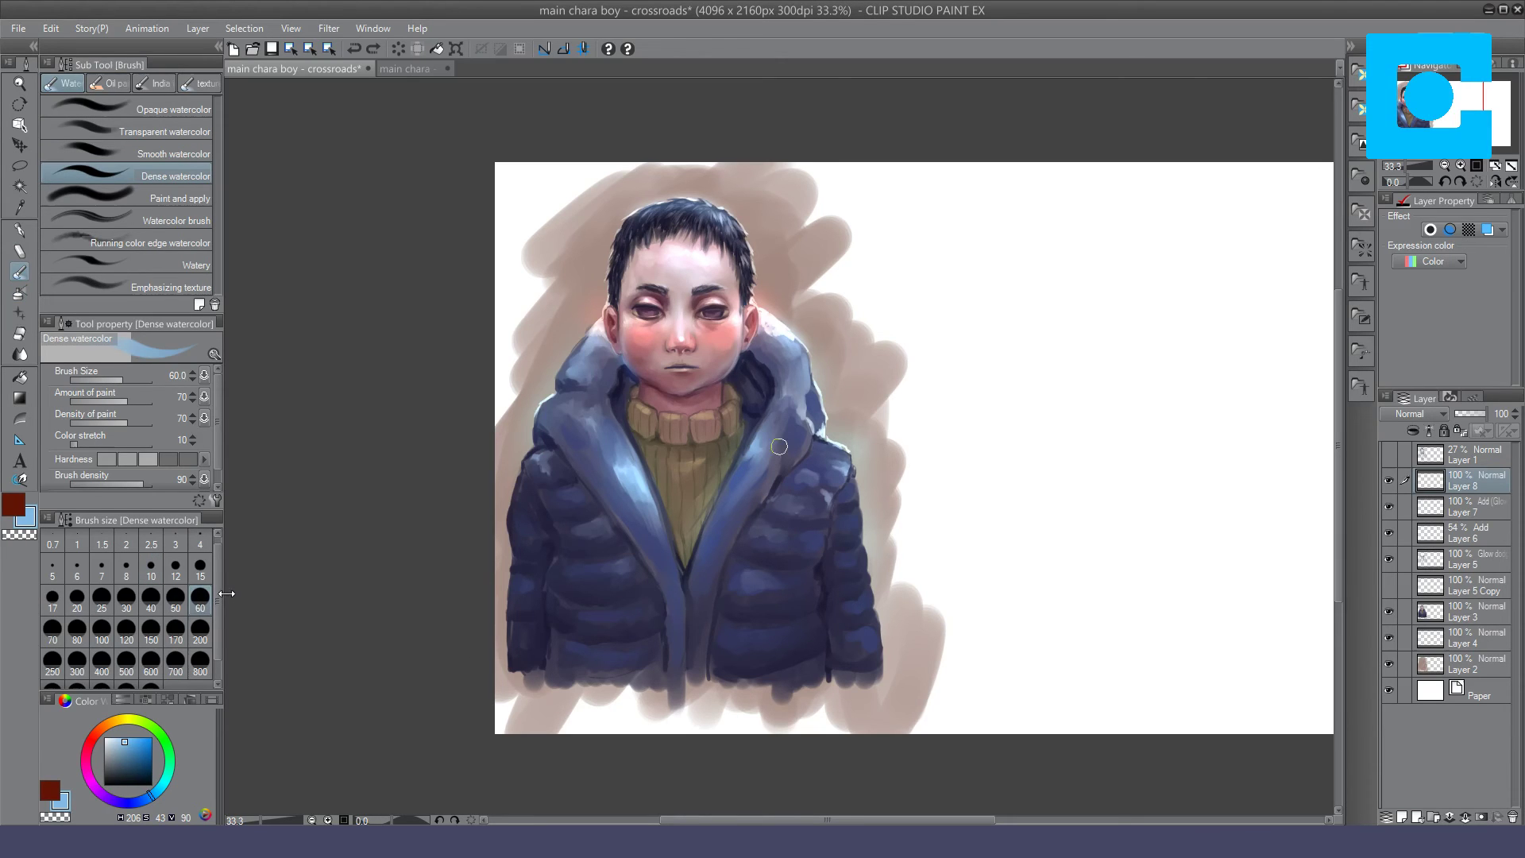
{"action": "left_click", "coordinate": [77, 601]}
{"action": "mouse_move", "coordinate": [743, 670]}
{"action": "left_mouse_down"}
{"action": "mouse_move", "coordinate": [745, 603]}
{"action": "mouse_move", "coordinate": [762, 659]}
{"action": "mouse_move", "coordinate": [737, 640]}
{"action": "left_mouse_up"}
{"action": "key", "text": "ctrl+z"}
{"action": "key", "text": "ctrl+z"}
{"action": "left_click", "coordinate": [127, 597]}
{"action": "mouse_move", "coordinate": [737, 615]}
{"action": "left_mouse_down"}
{"action": "mouse_move", "coordinate": [744, 597]}
{"action": "mouse_move", "coordinate": [786, 619]}
{"action": "mouse_move", "coordinate": [801, 604]}
{"action": "left_mouse_up"}
{"action": "left_click_drag", "start_coordinate": [743, 675], "coordinate": [822, 614]}
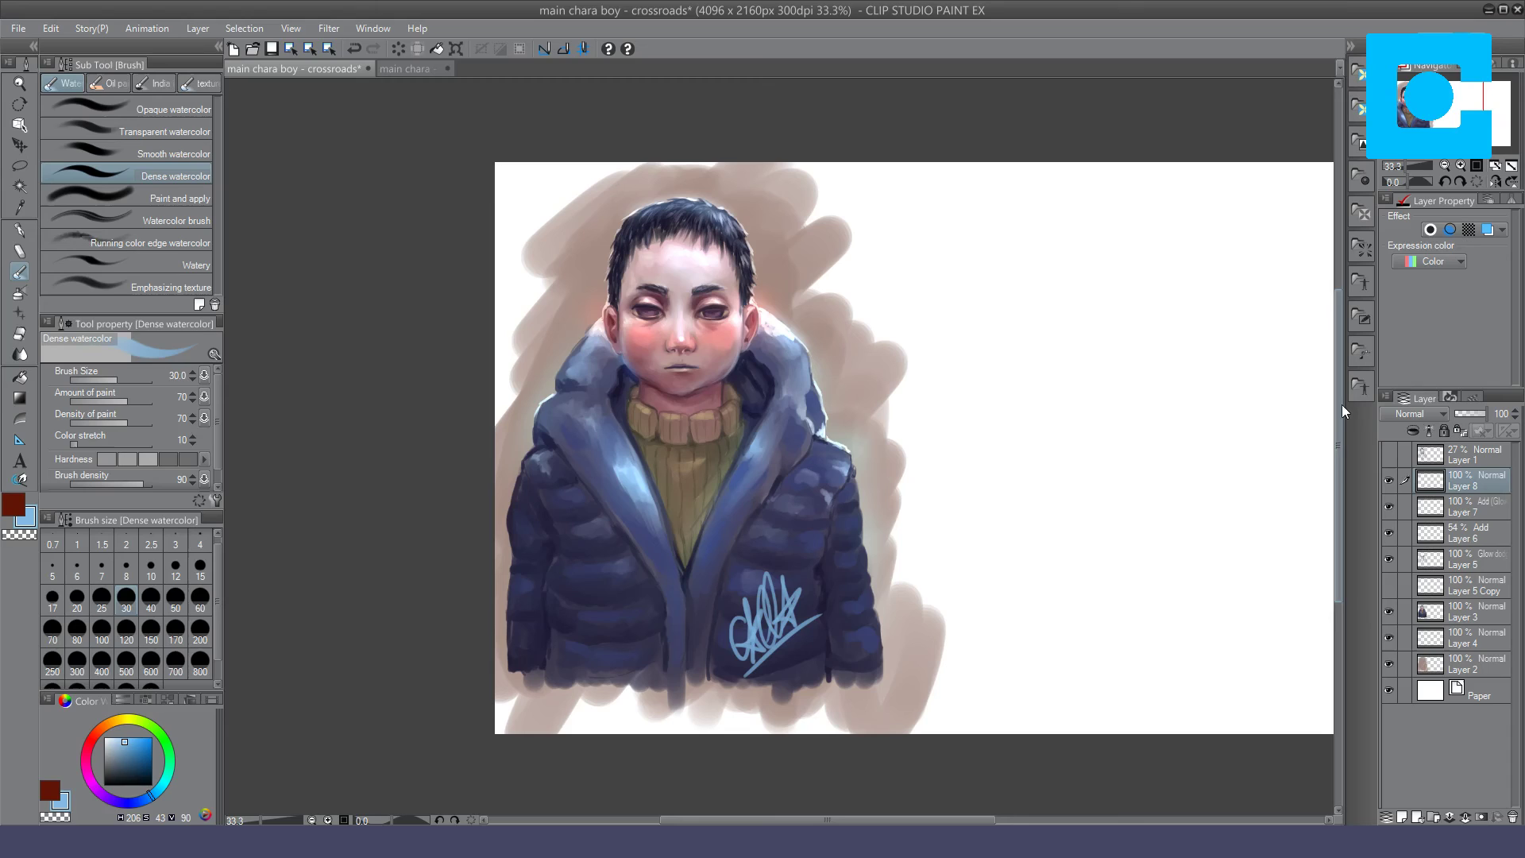
Step: Try the signature layer in Add (Glow) mode at 54% opacity and in Glow dodge mode at 100%
{"action": "left_click", "coordinate": [1412, 583]}
{"action": "left_click_drag", "start_coordinate": [1463, 412], "coordinate": [1471, 412]}
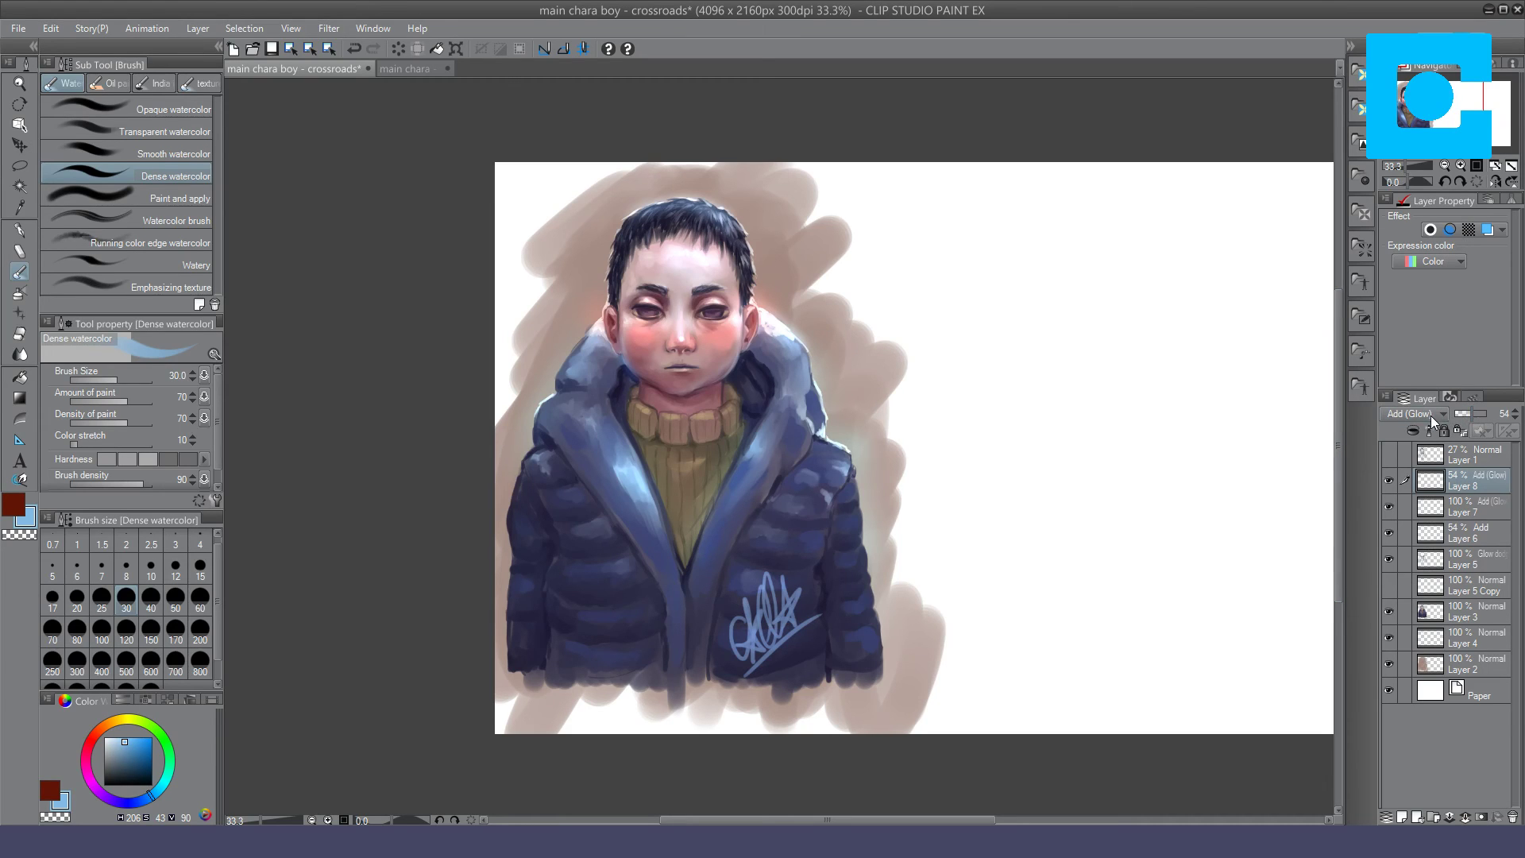
{"action": "left_click", "coordinate": [1425, 587]}
{"action": "left_click_drag", "start_coordinate": [1473, 413], "coordinate": [1509, 415]}
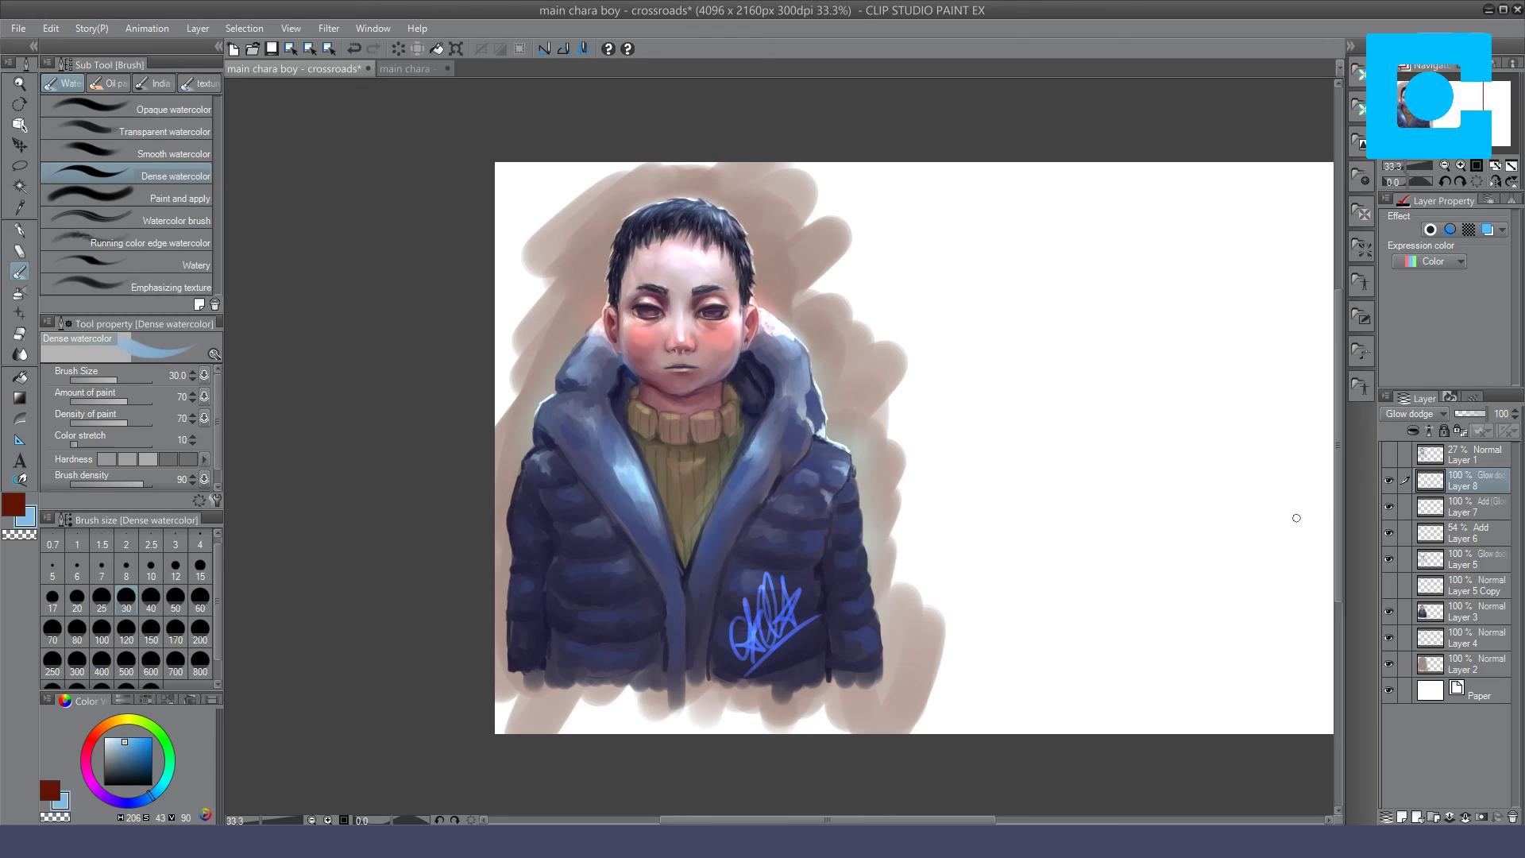
Step: Set the signature layer to Color dodge blending with 59% opacity
{"action": "left_click", "coordinate": [1414, 413]}
{"action": "left_click", "coordinate": [1418, 545]}
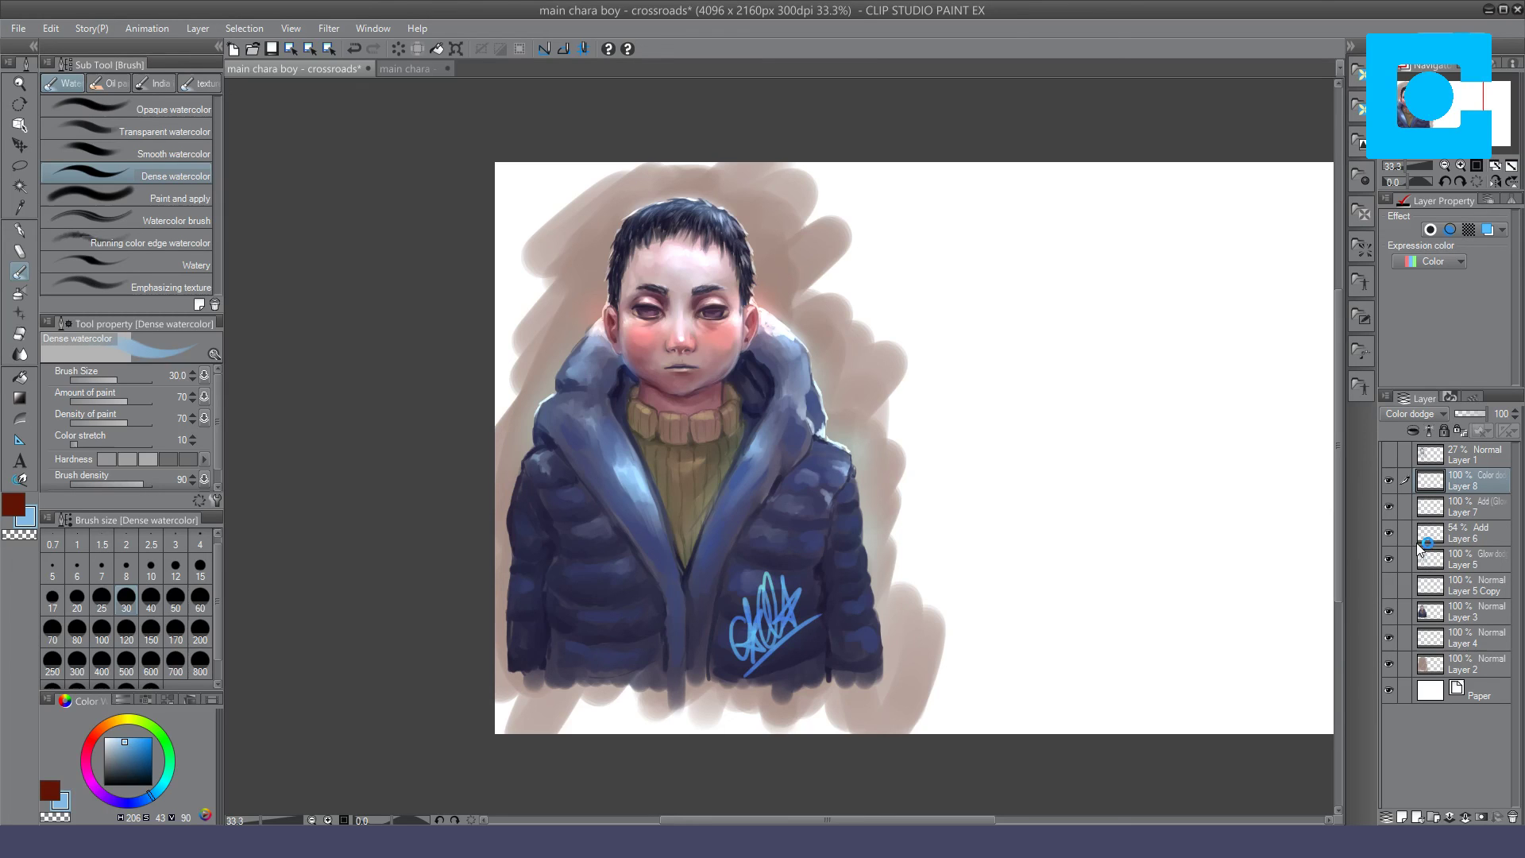
{"action": "left_click", "coordinate": [1474, 415]}
{"action": "left_click", "coordinate": [1475, 414]}
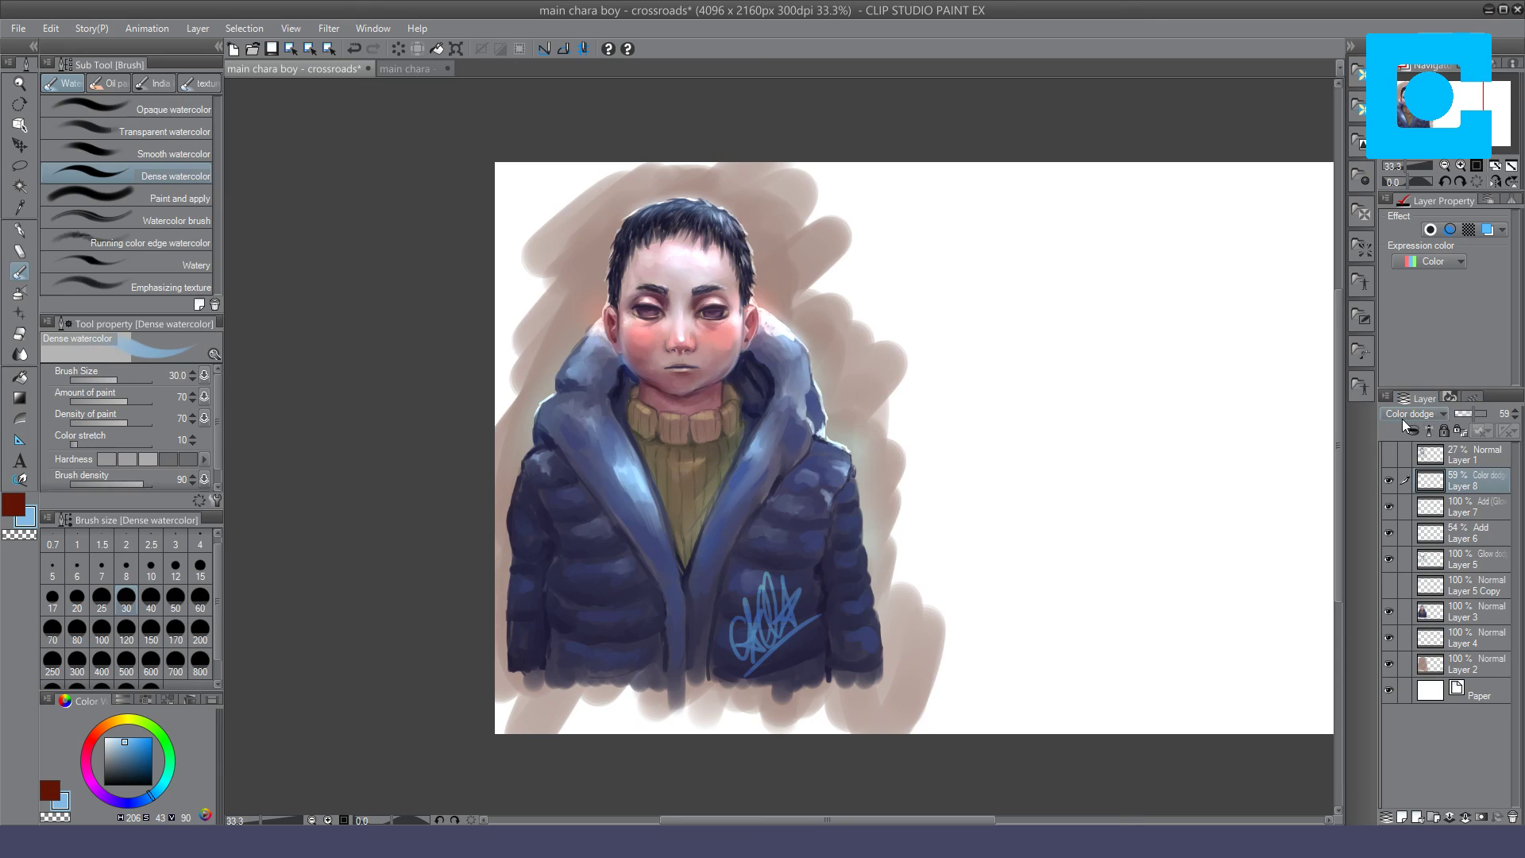